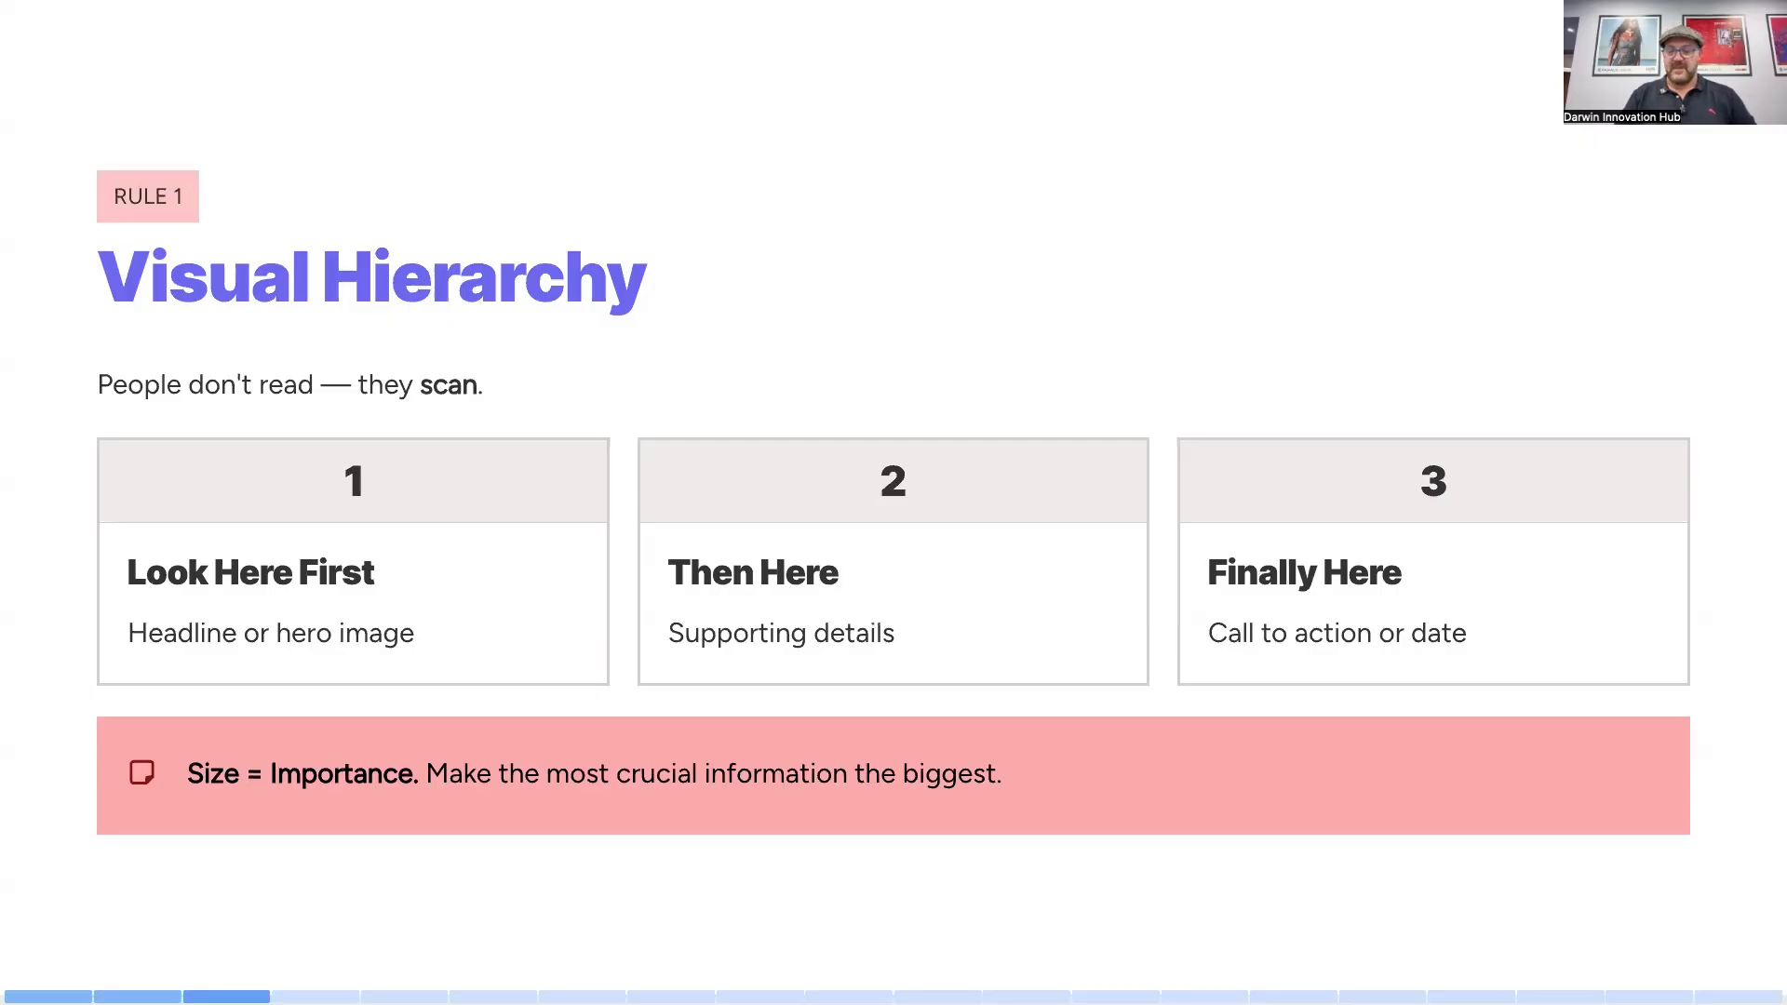
Step: Switch from the slides to Canva and create a blank Instagram Post (4:5) design
{"action": "key", "text": "Right"}
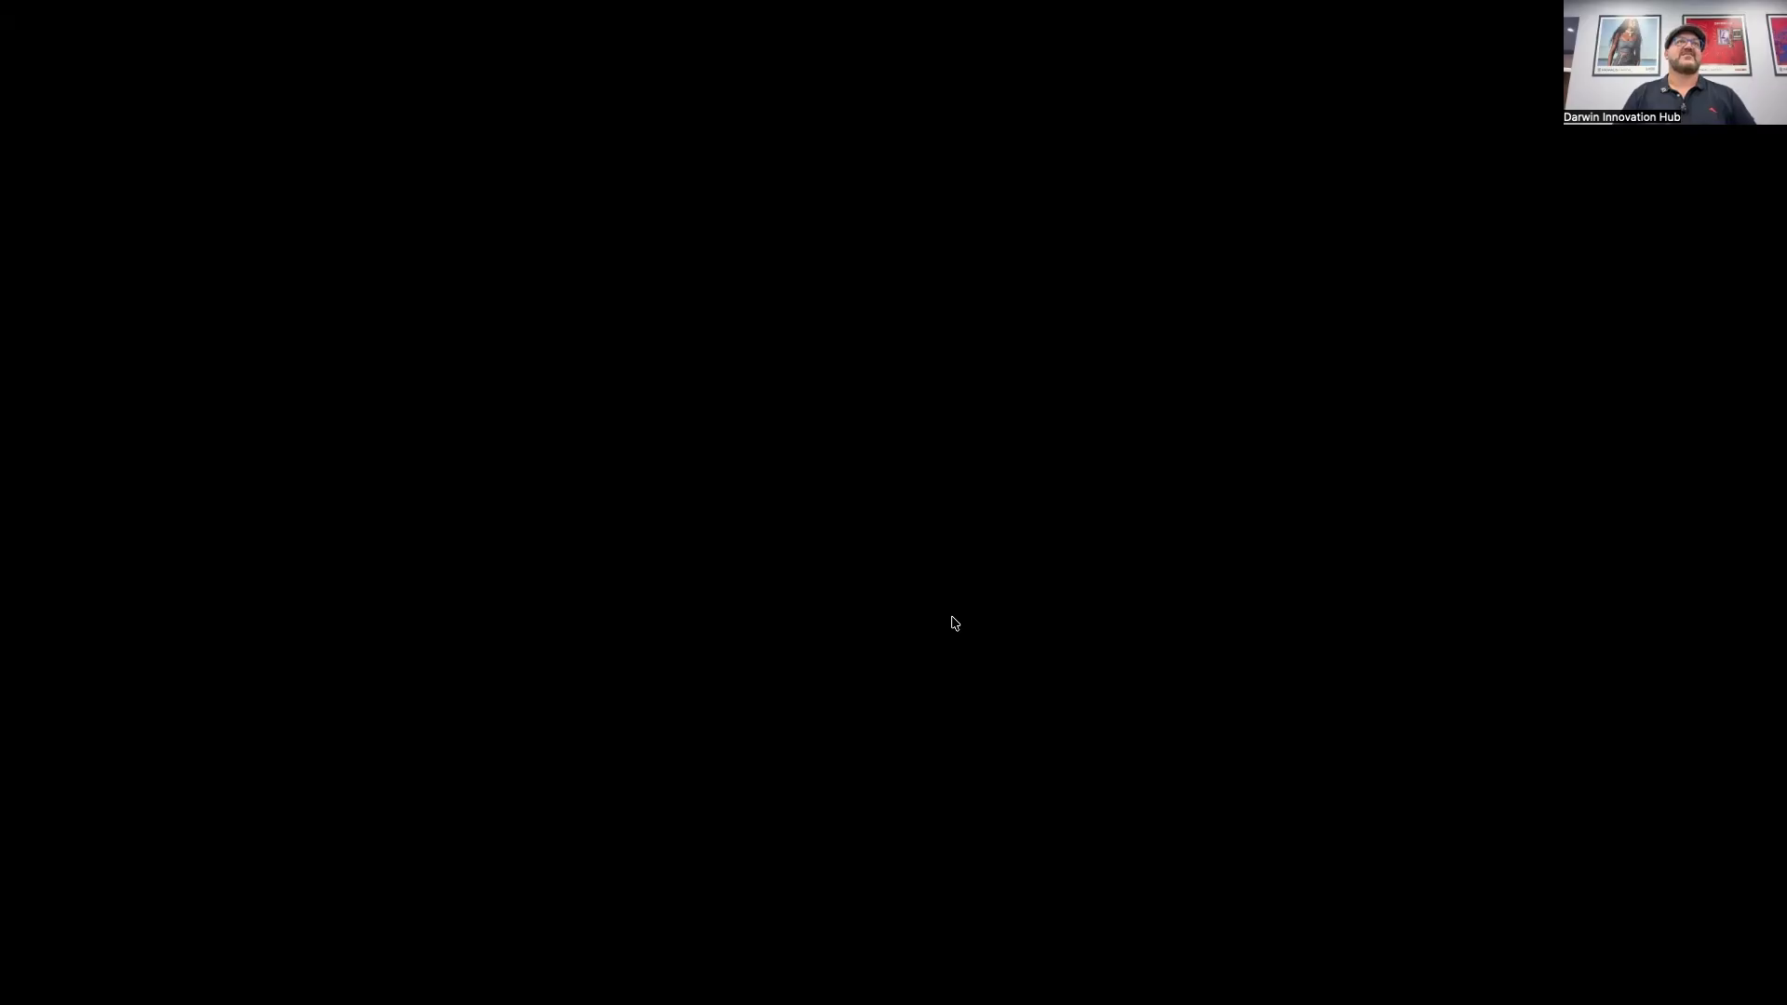
{"action": "left_click", "coordinate": [408, 31]}
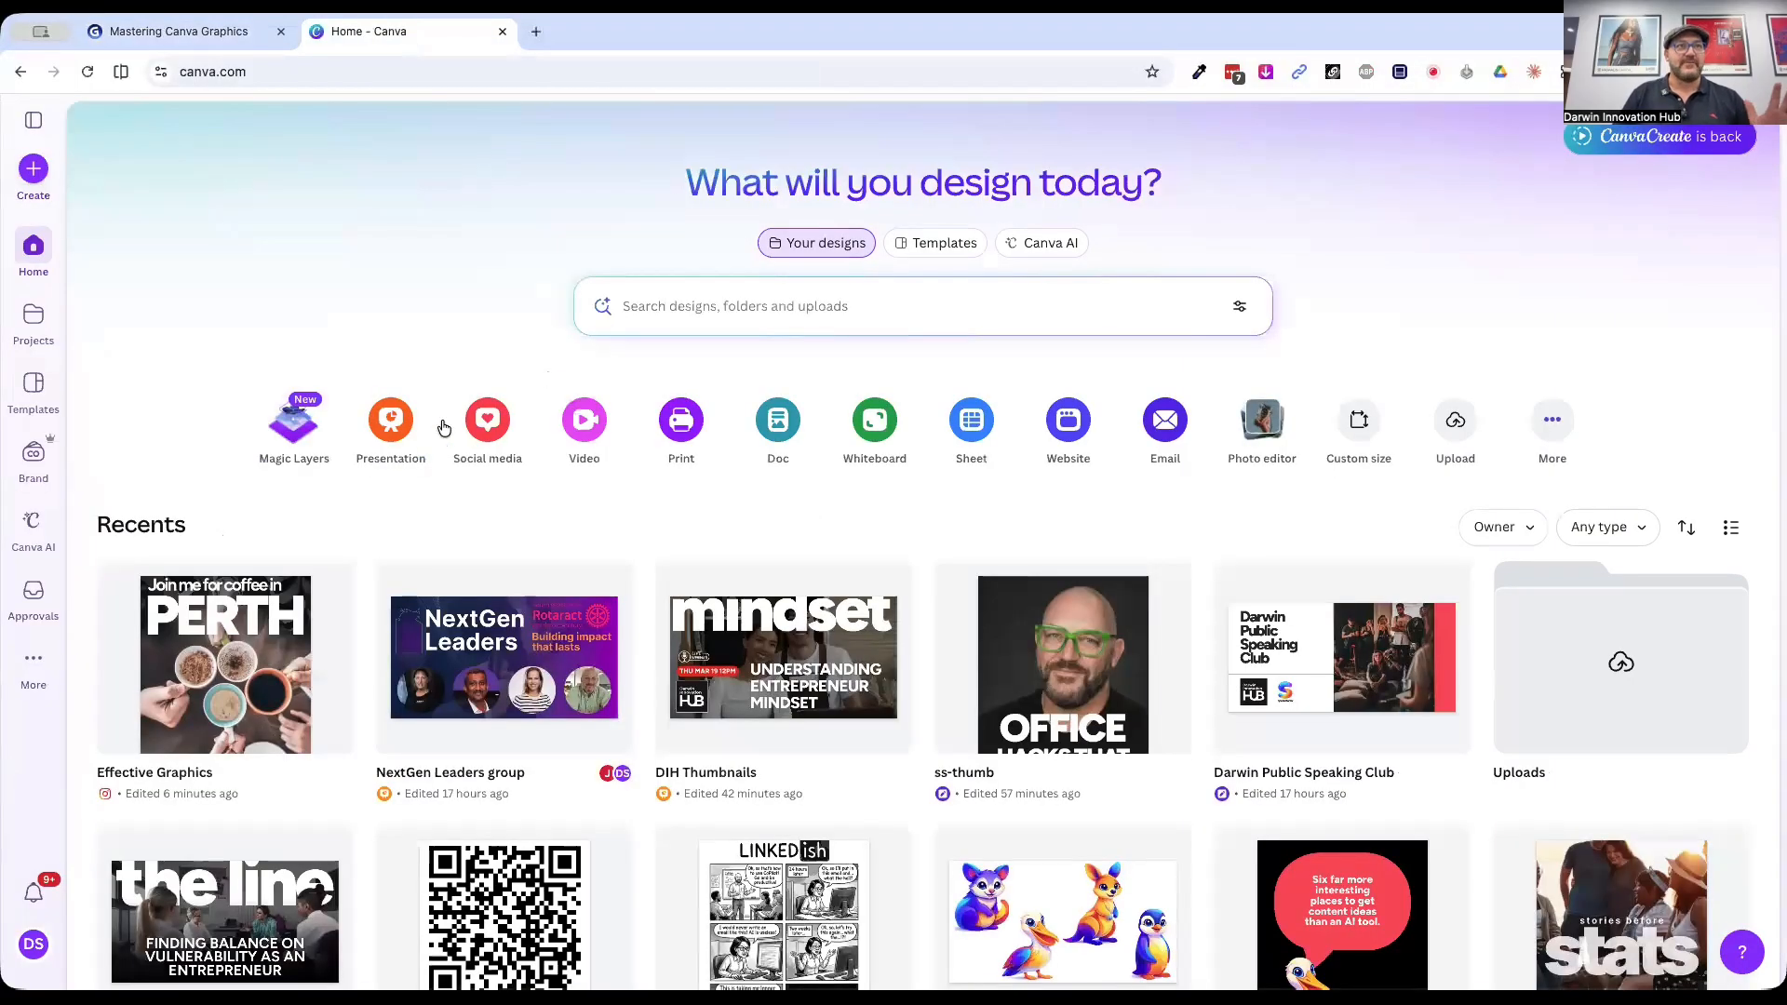
{"action": "left_click", "coordinate": [504, 416]}
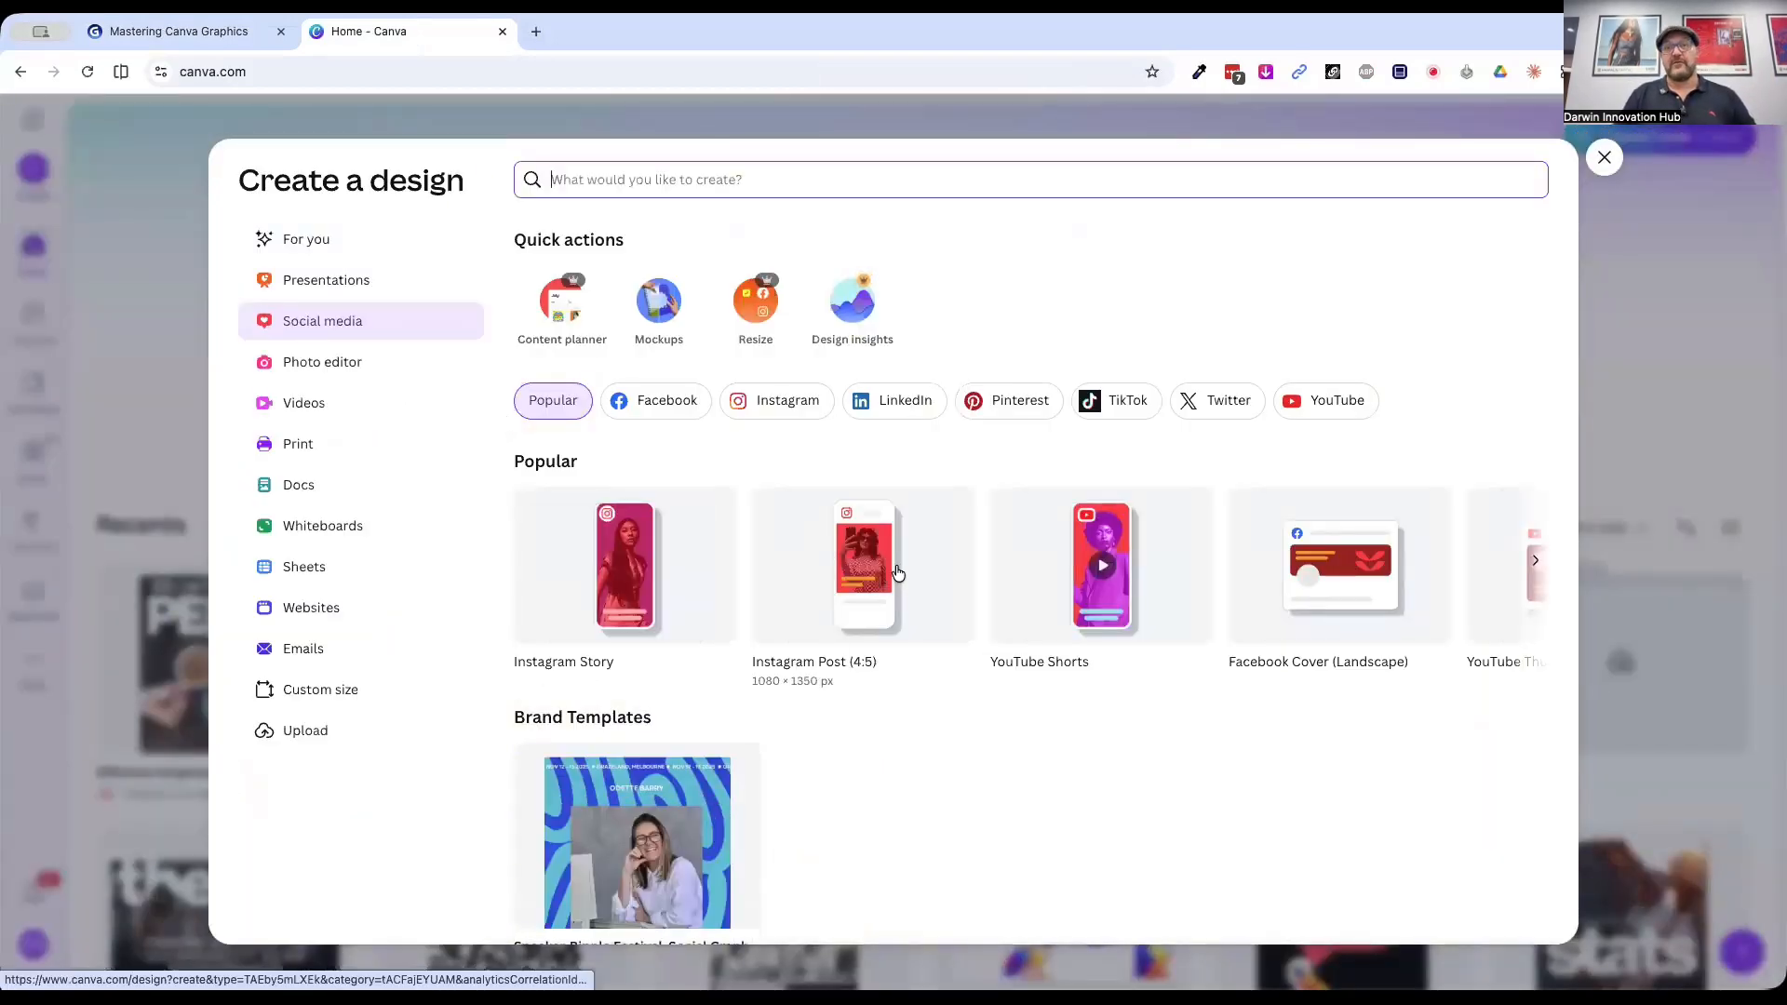
{"action": "left_click", "coordinate": [866, 572]}
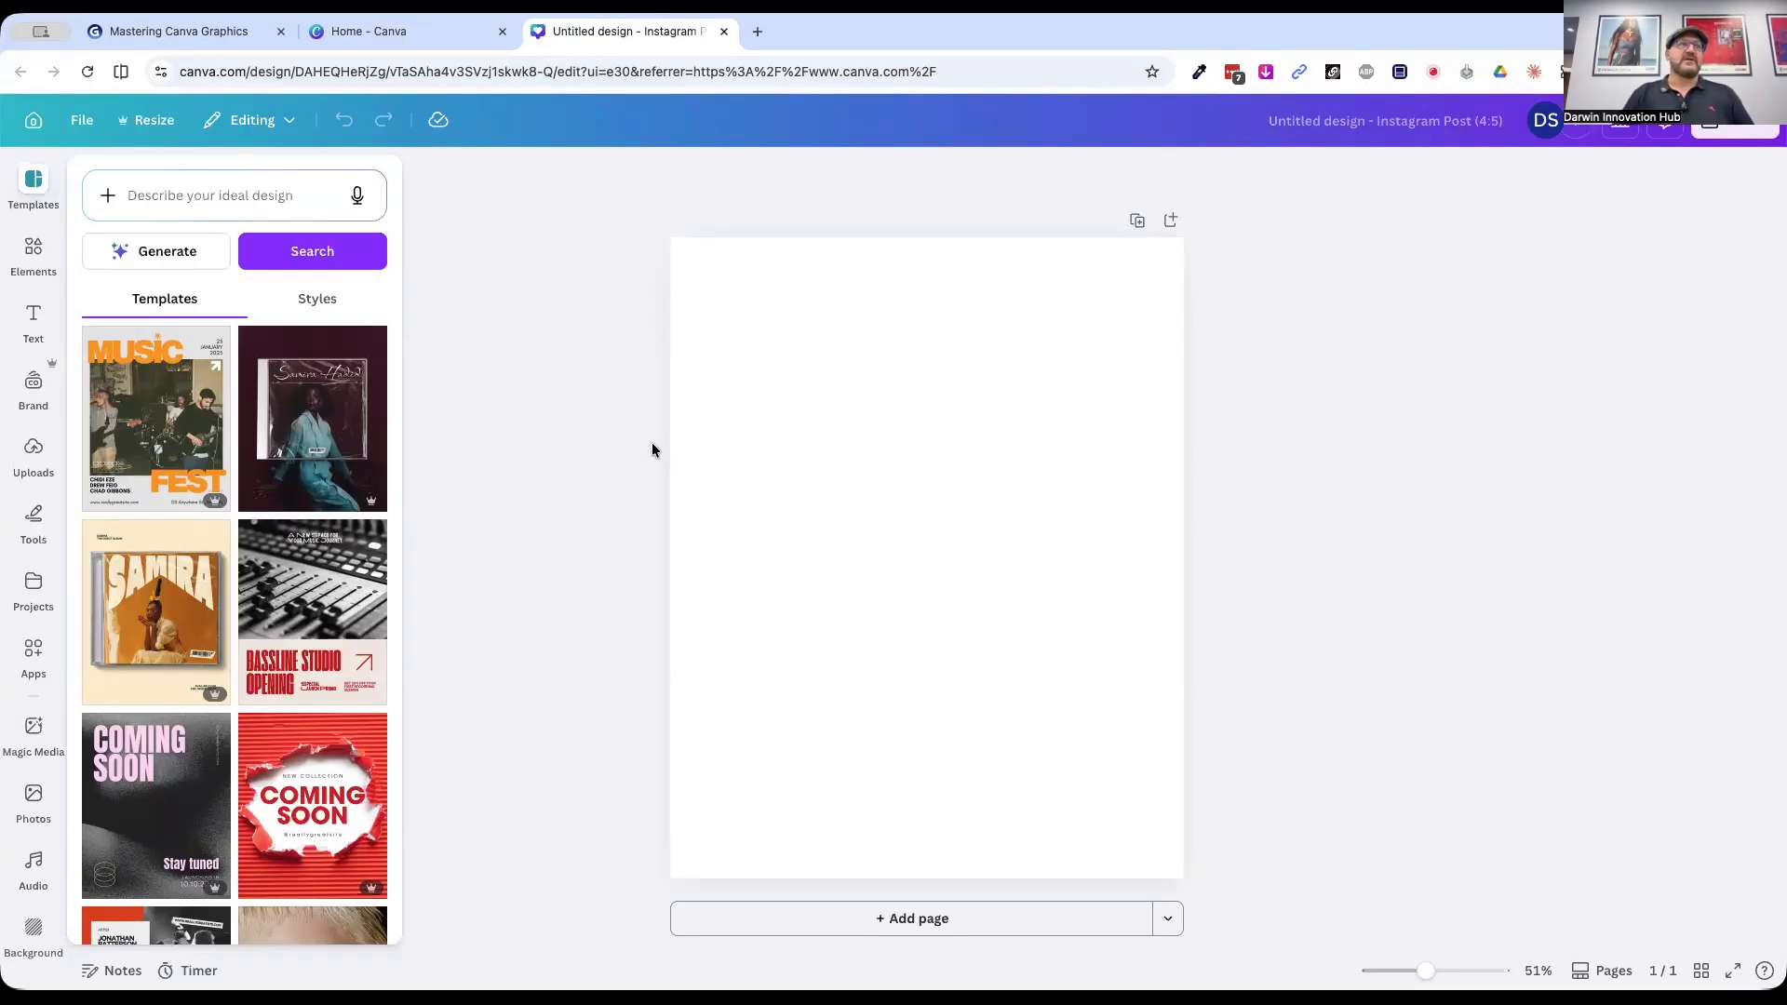
Step: Fill the page with the recently used photo of the man holding out his hand
{"action": "left_click", "coordinate": [27, 253]}
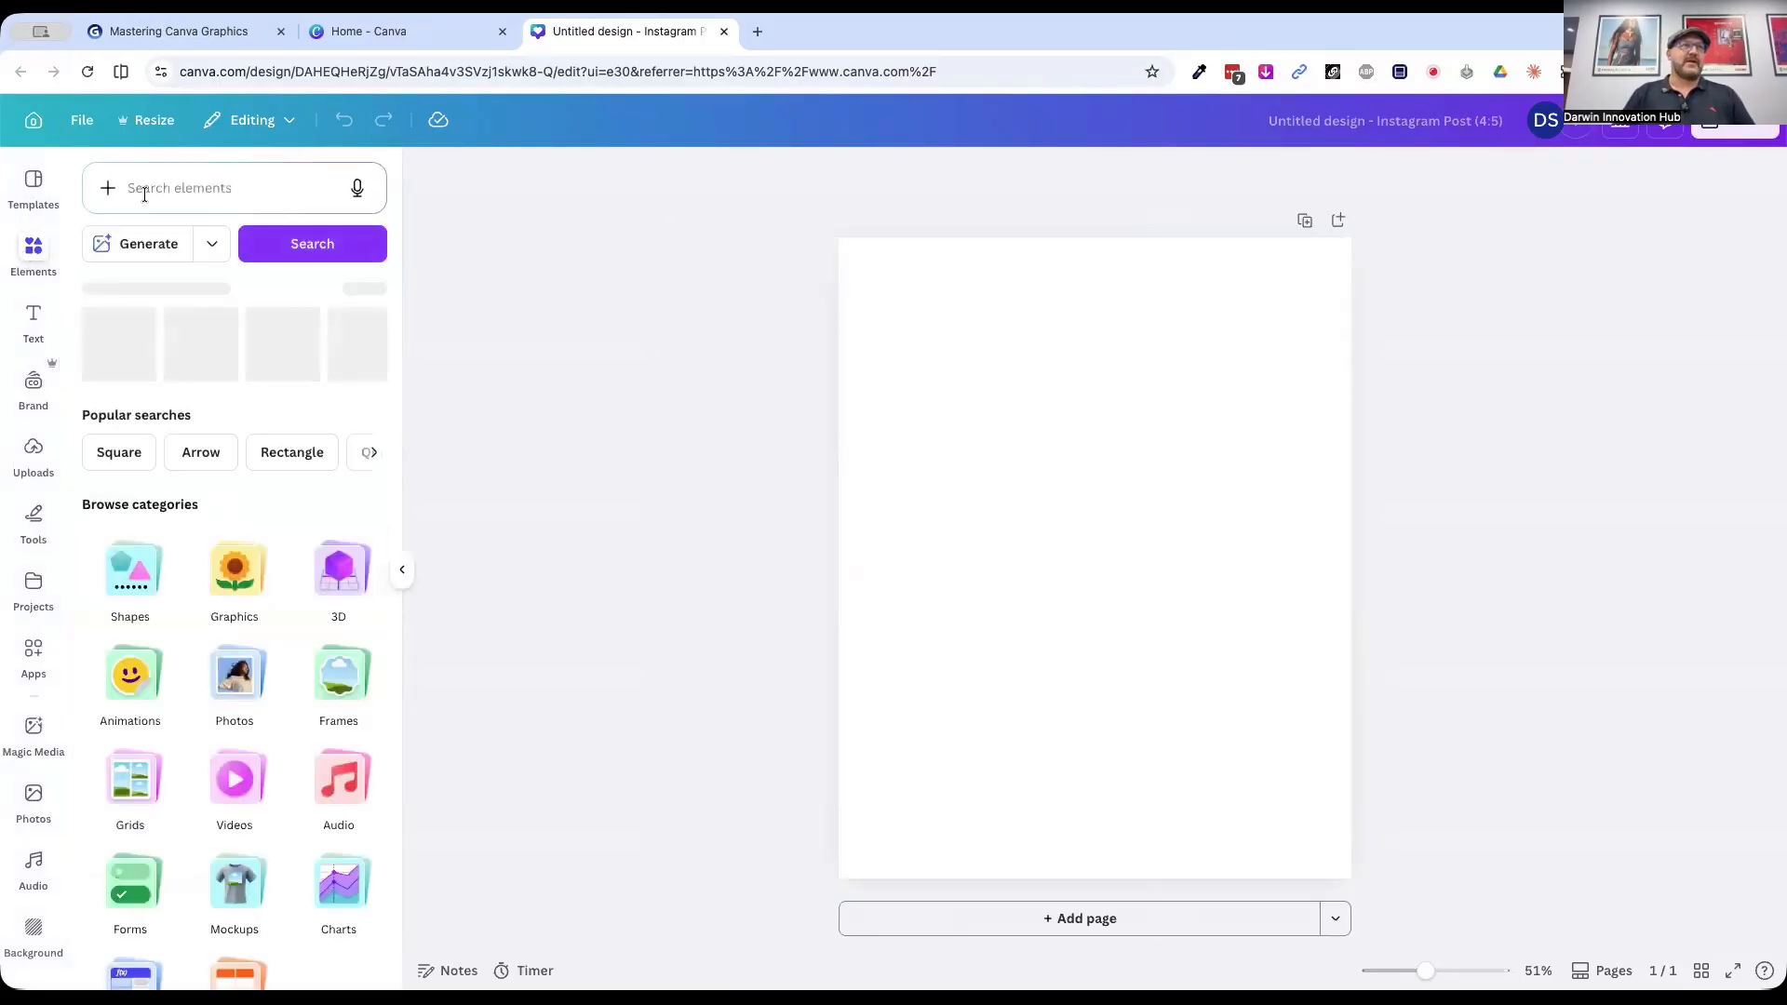
{"action": "left_click", "coordinate": [235, 675]}
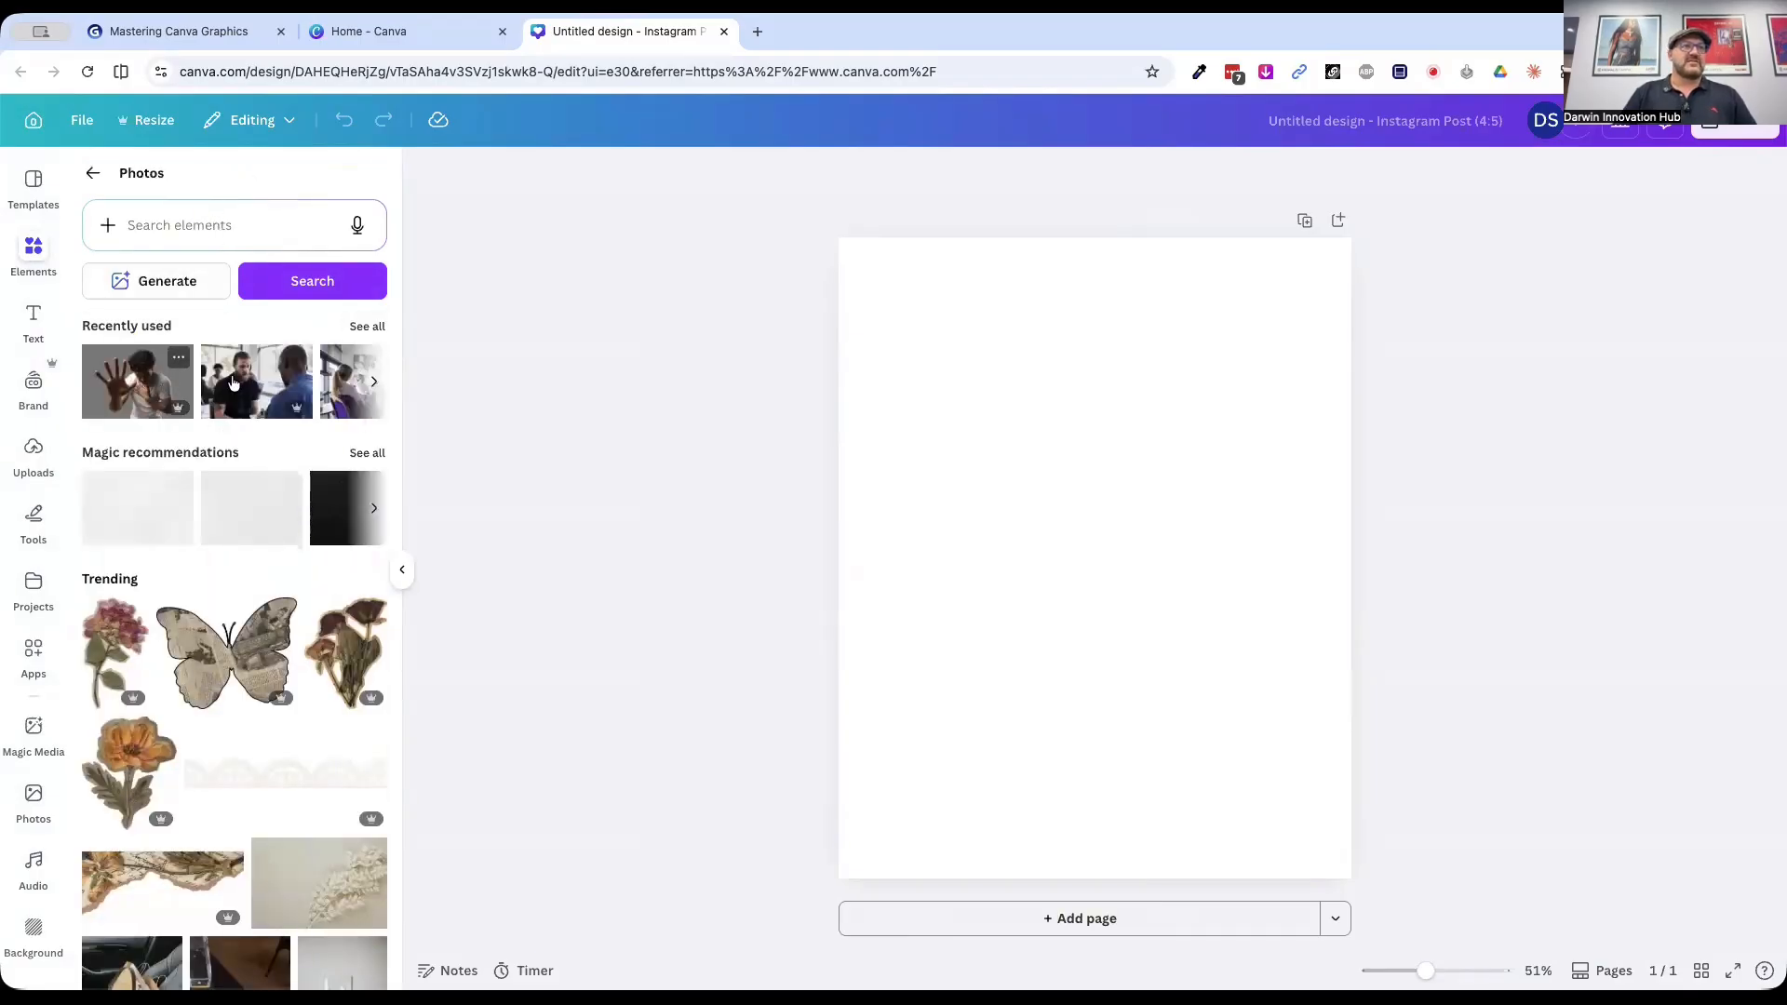
{"action": "left_click_drag", "start_coordinate": [142, 389], "coordinate": [853, 472]}
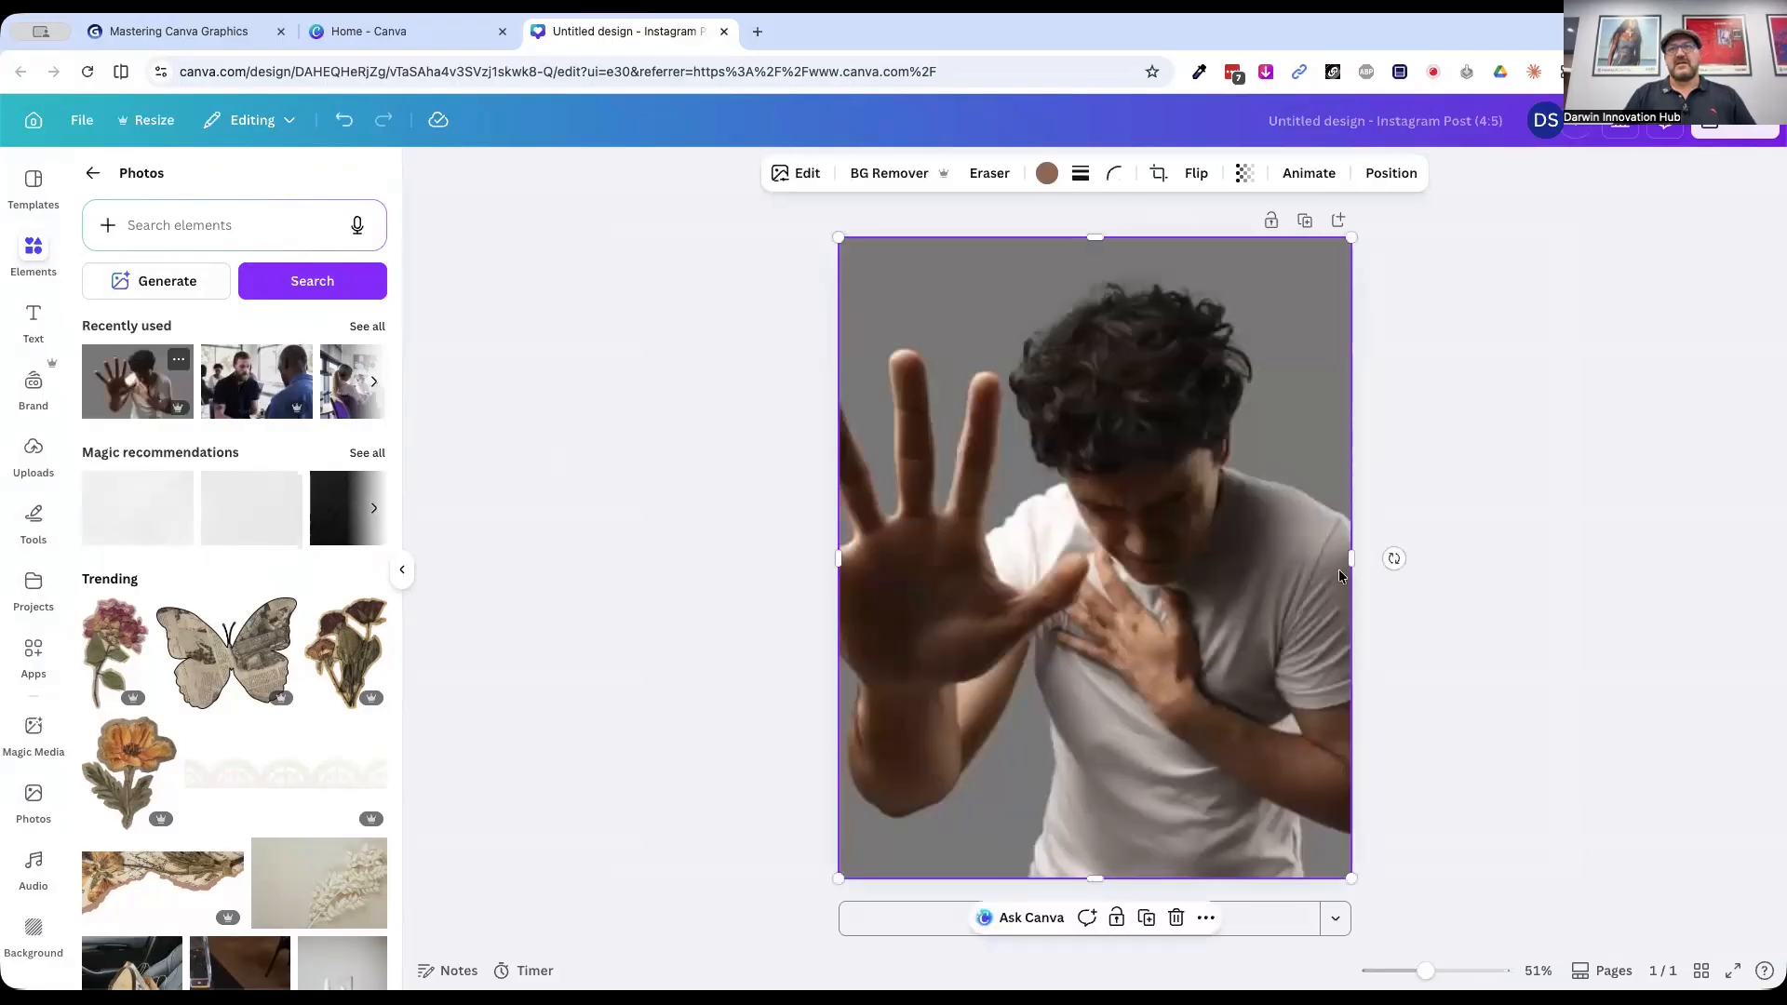
{"action": "left_click", "coordinate": [1580, 423]}
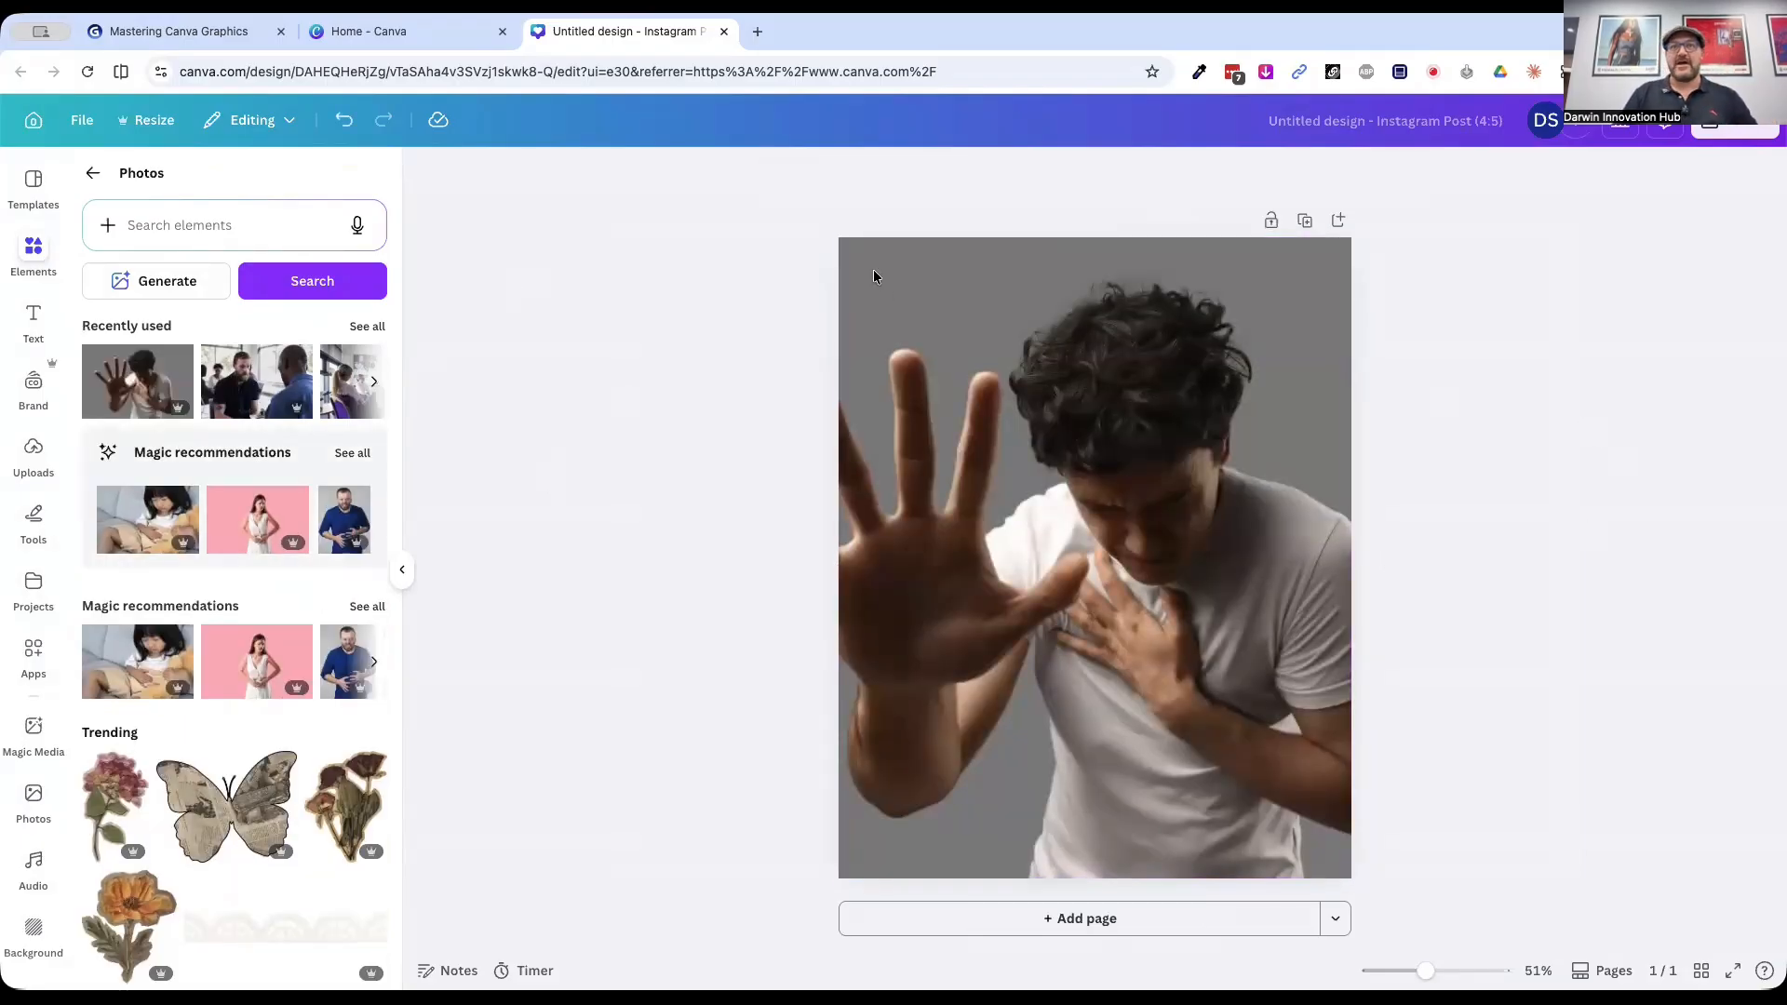
Step: Lower the transparency value of the background photo to fade it to a light, washed-out image
{"action": "left_click", "coordinate": [1023, 507]}
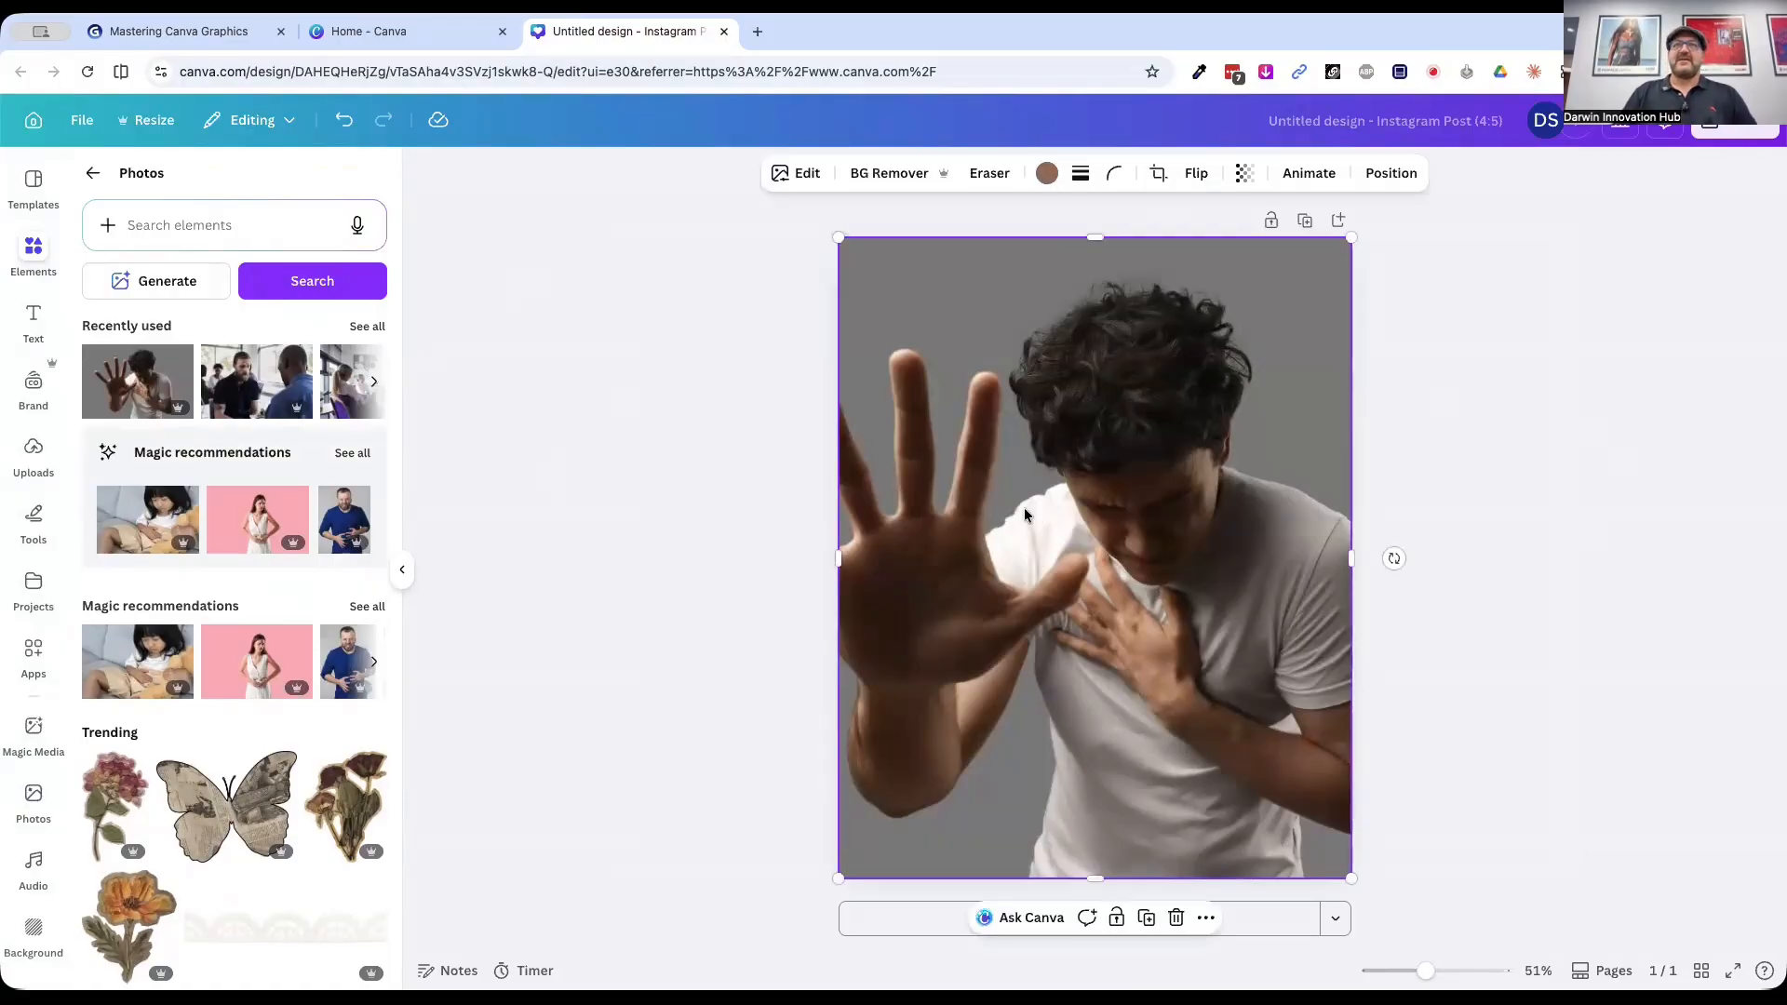
{"action": "left_click", "coordinate": [1245, 173]}
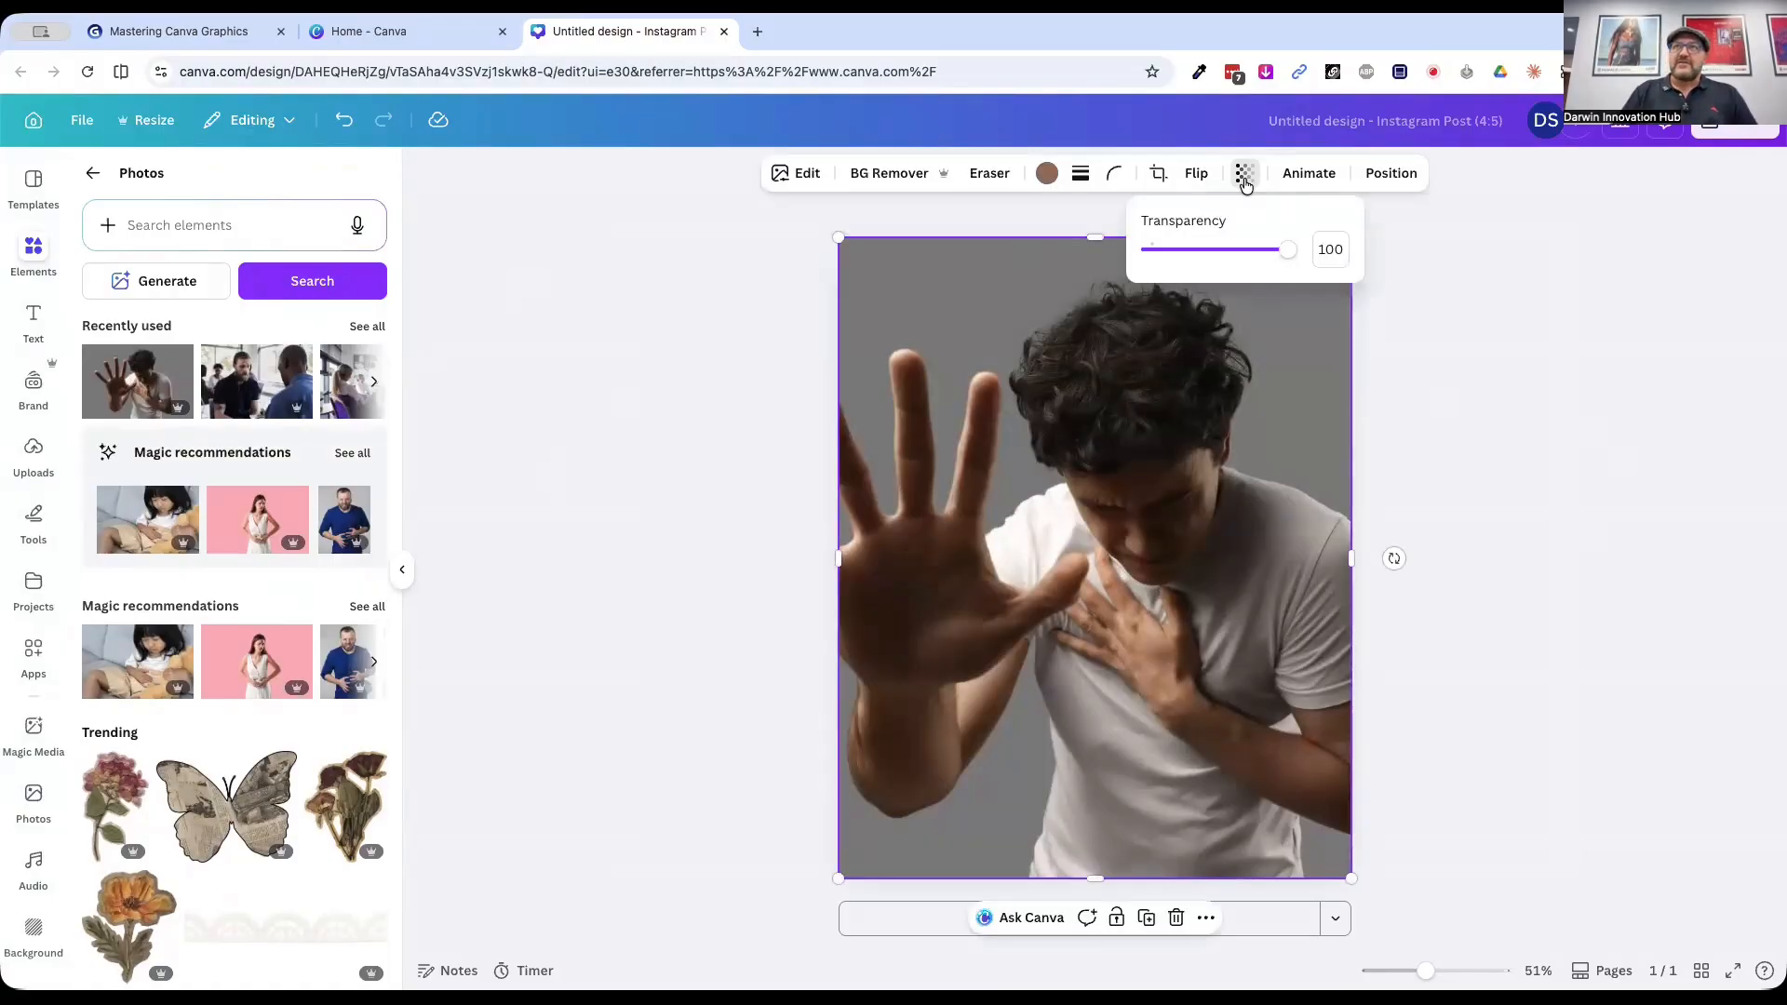
{"action": "left_click", "coordinate": [1165, 251]}
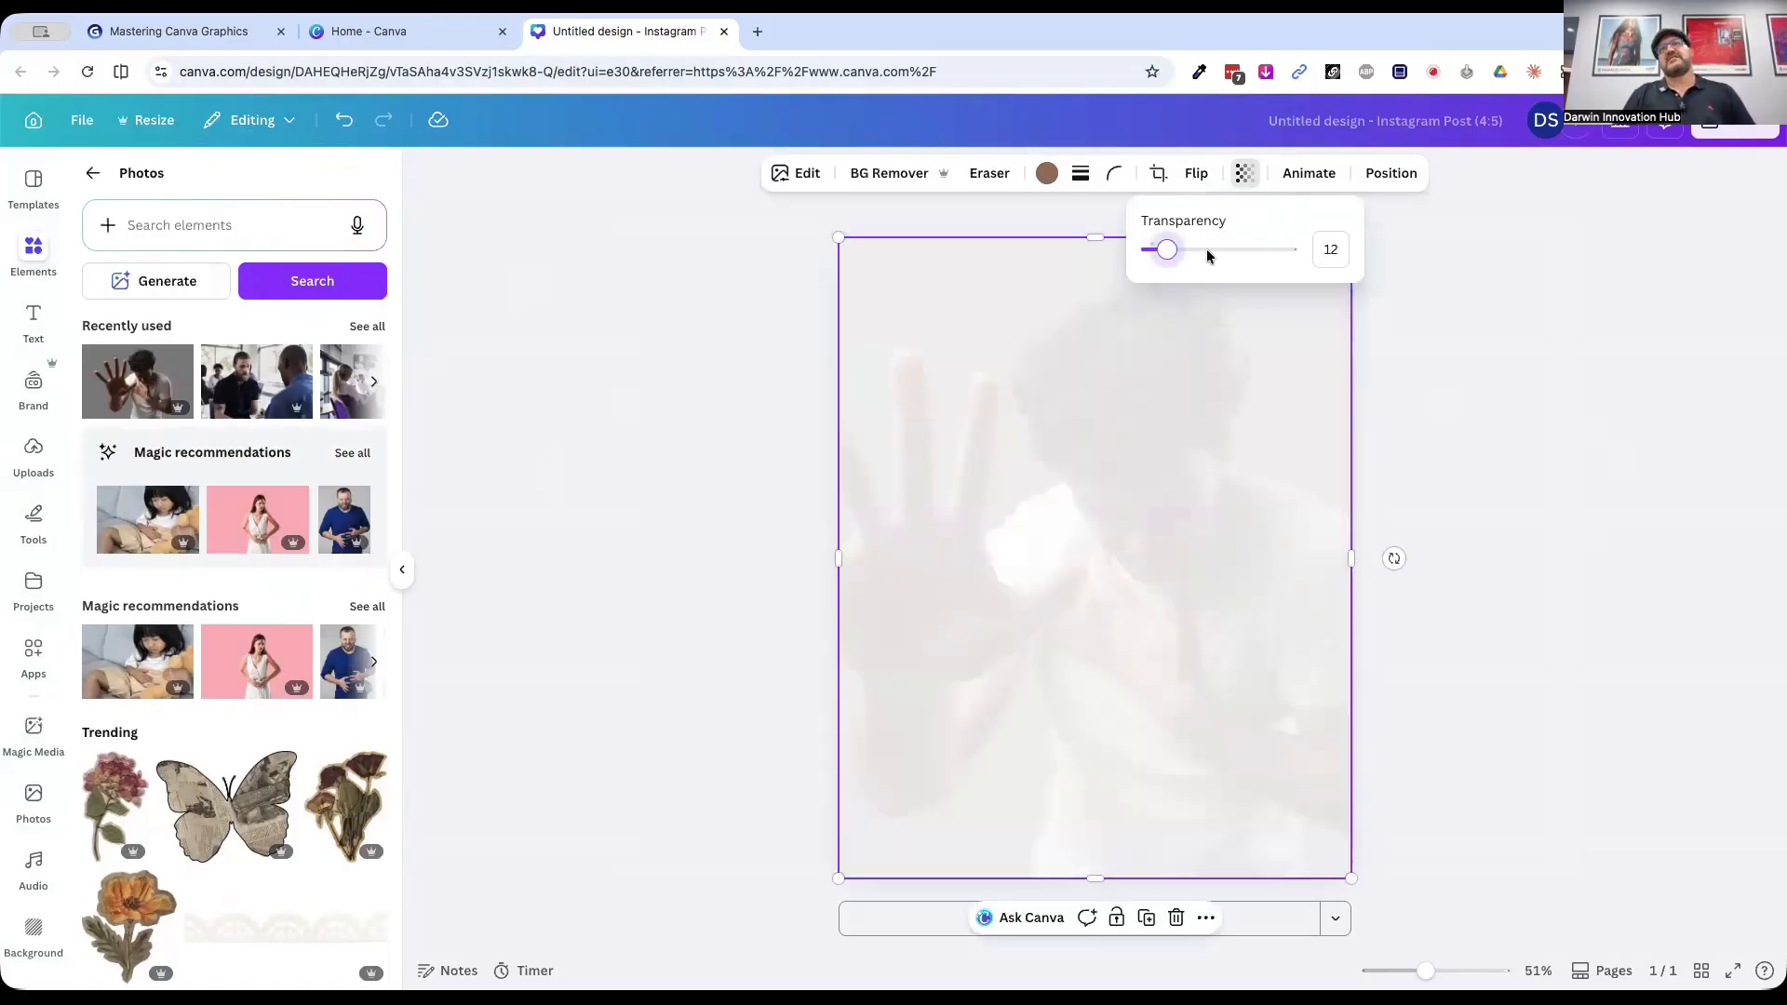
{"action": "left_click", "coordinate": [1191, 247]}
{"action": "left_click", "coordinate": [1394, 394]}
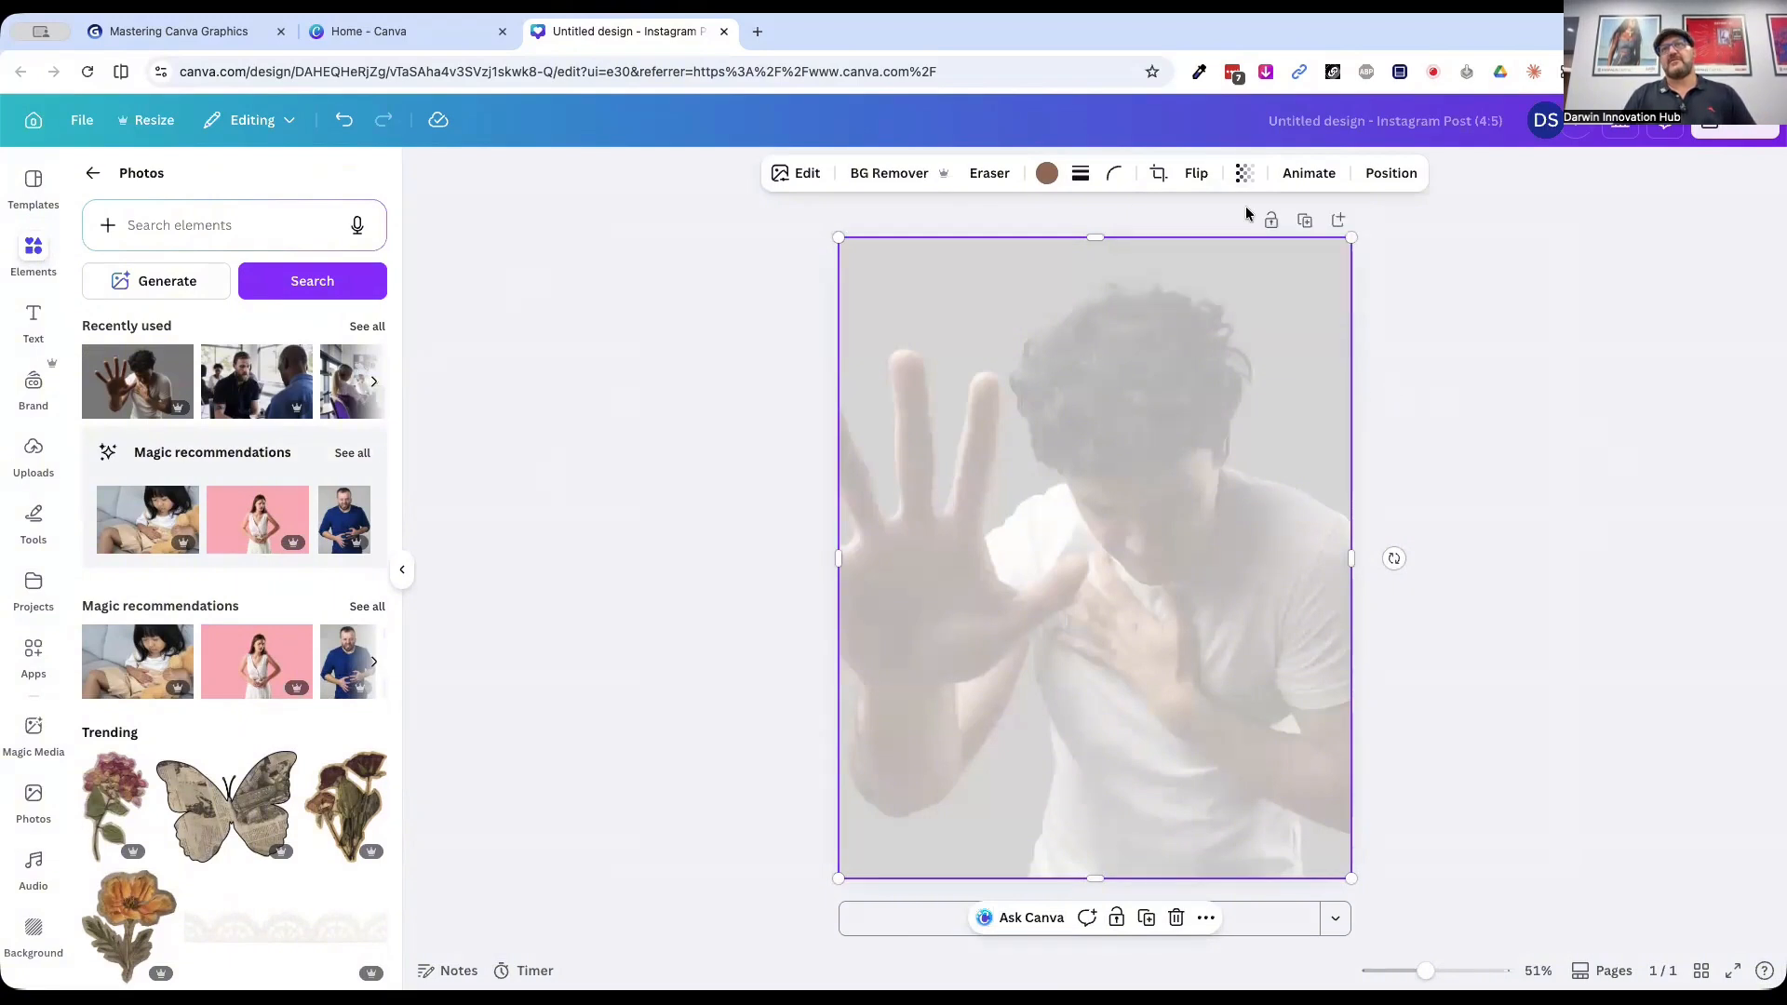
Step: Add a heading text reading "PAIN IS REAL" on top of the faded photo
{"action": "left_click", "coordinate": [20, 319]}
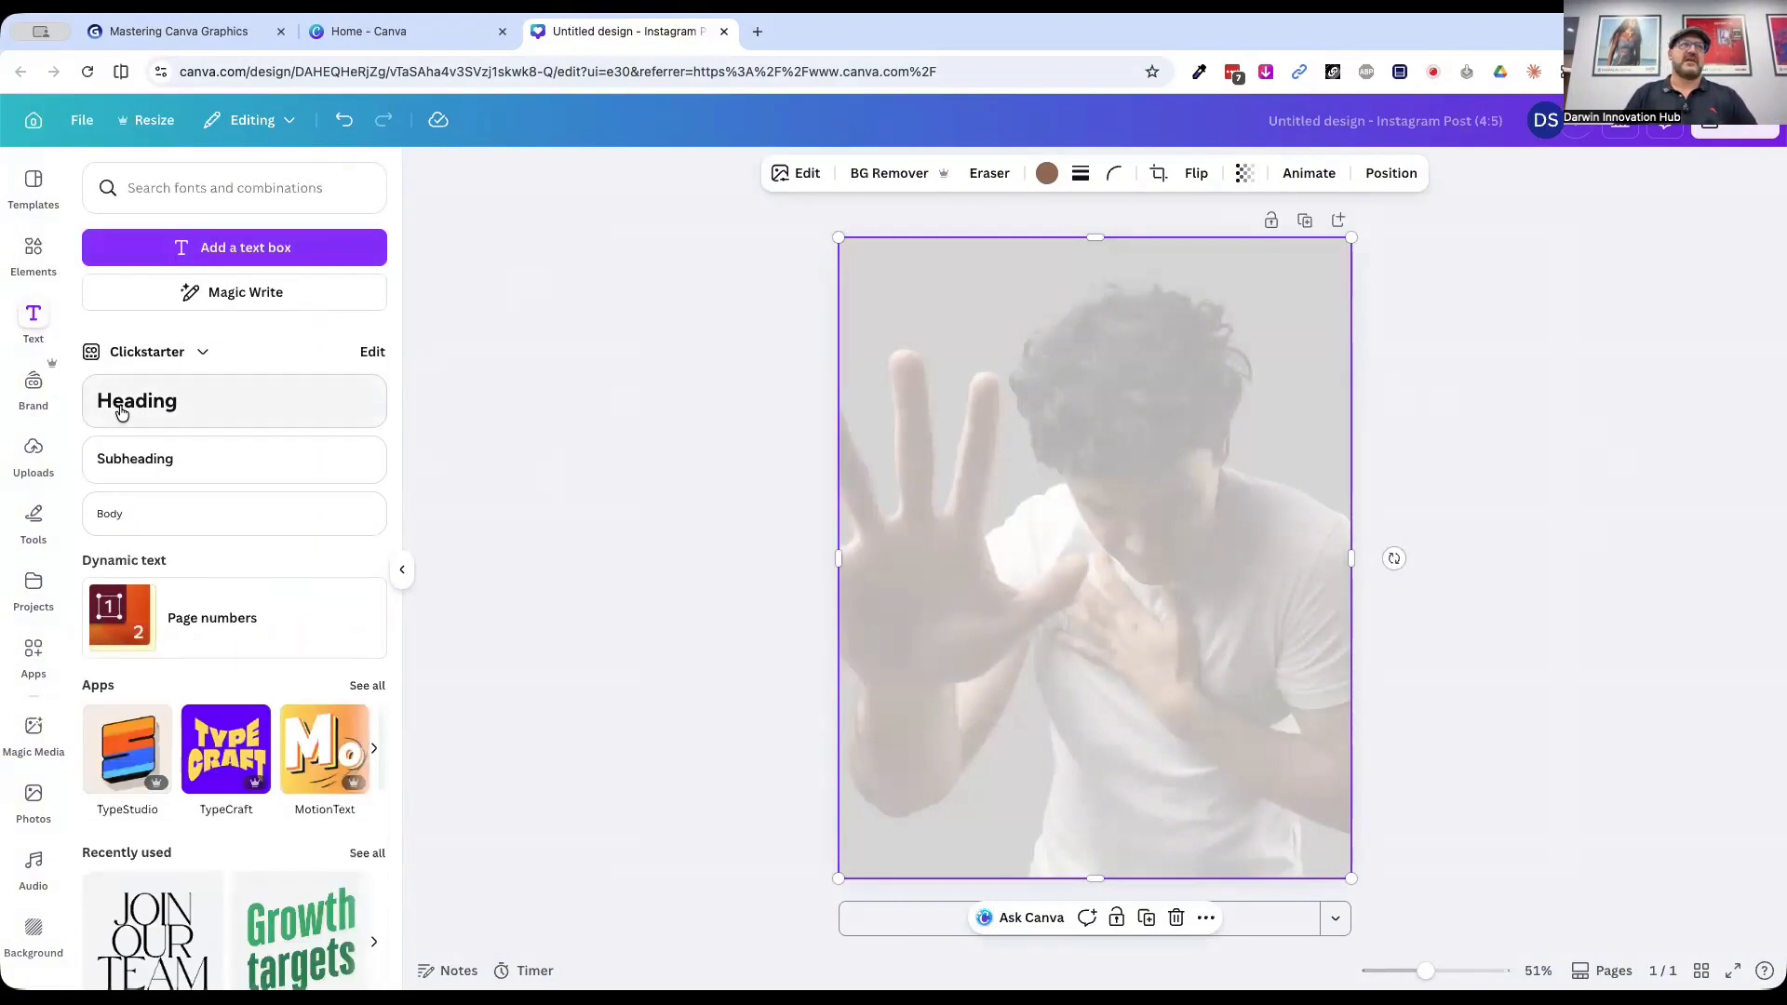
{"action": "left_click", "coordinate": [153, 400]}
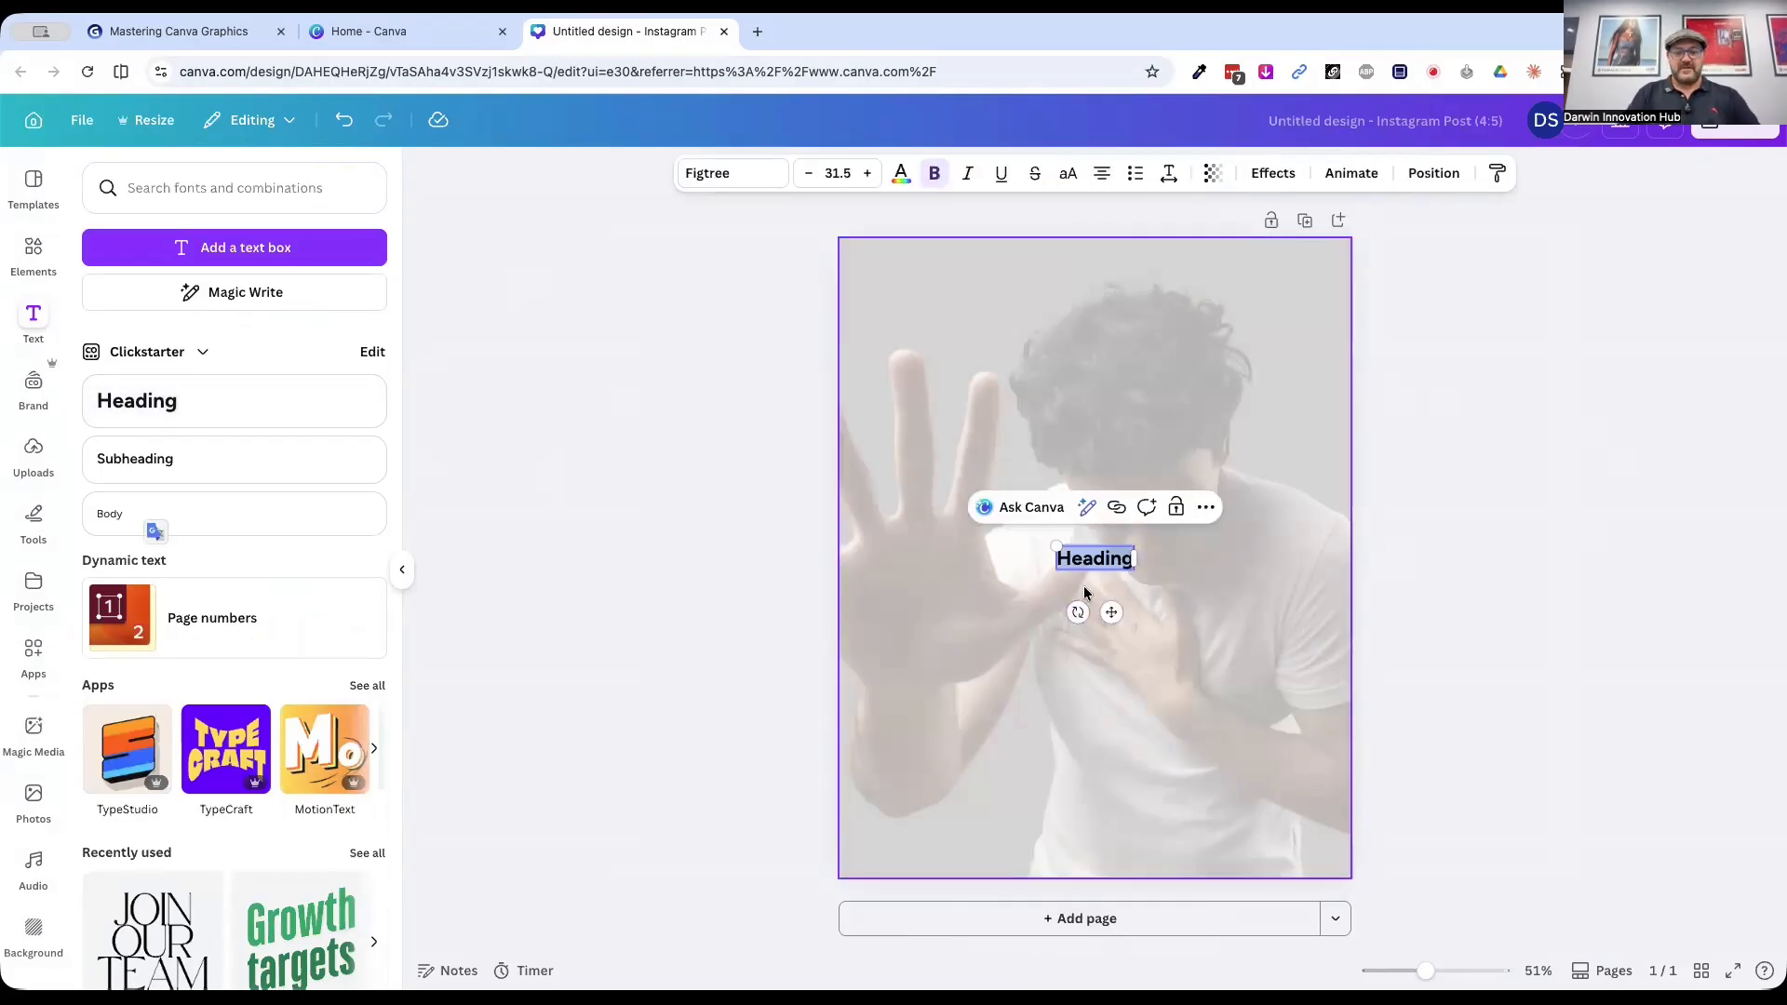
{"action": "type", "text": "PAIN IS REAL"}
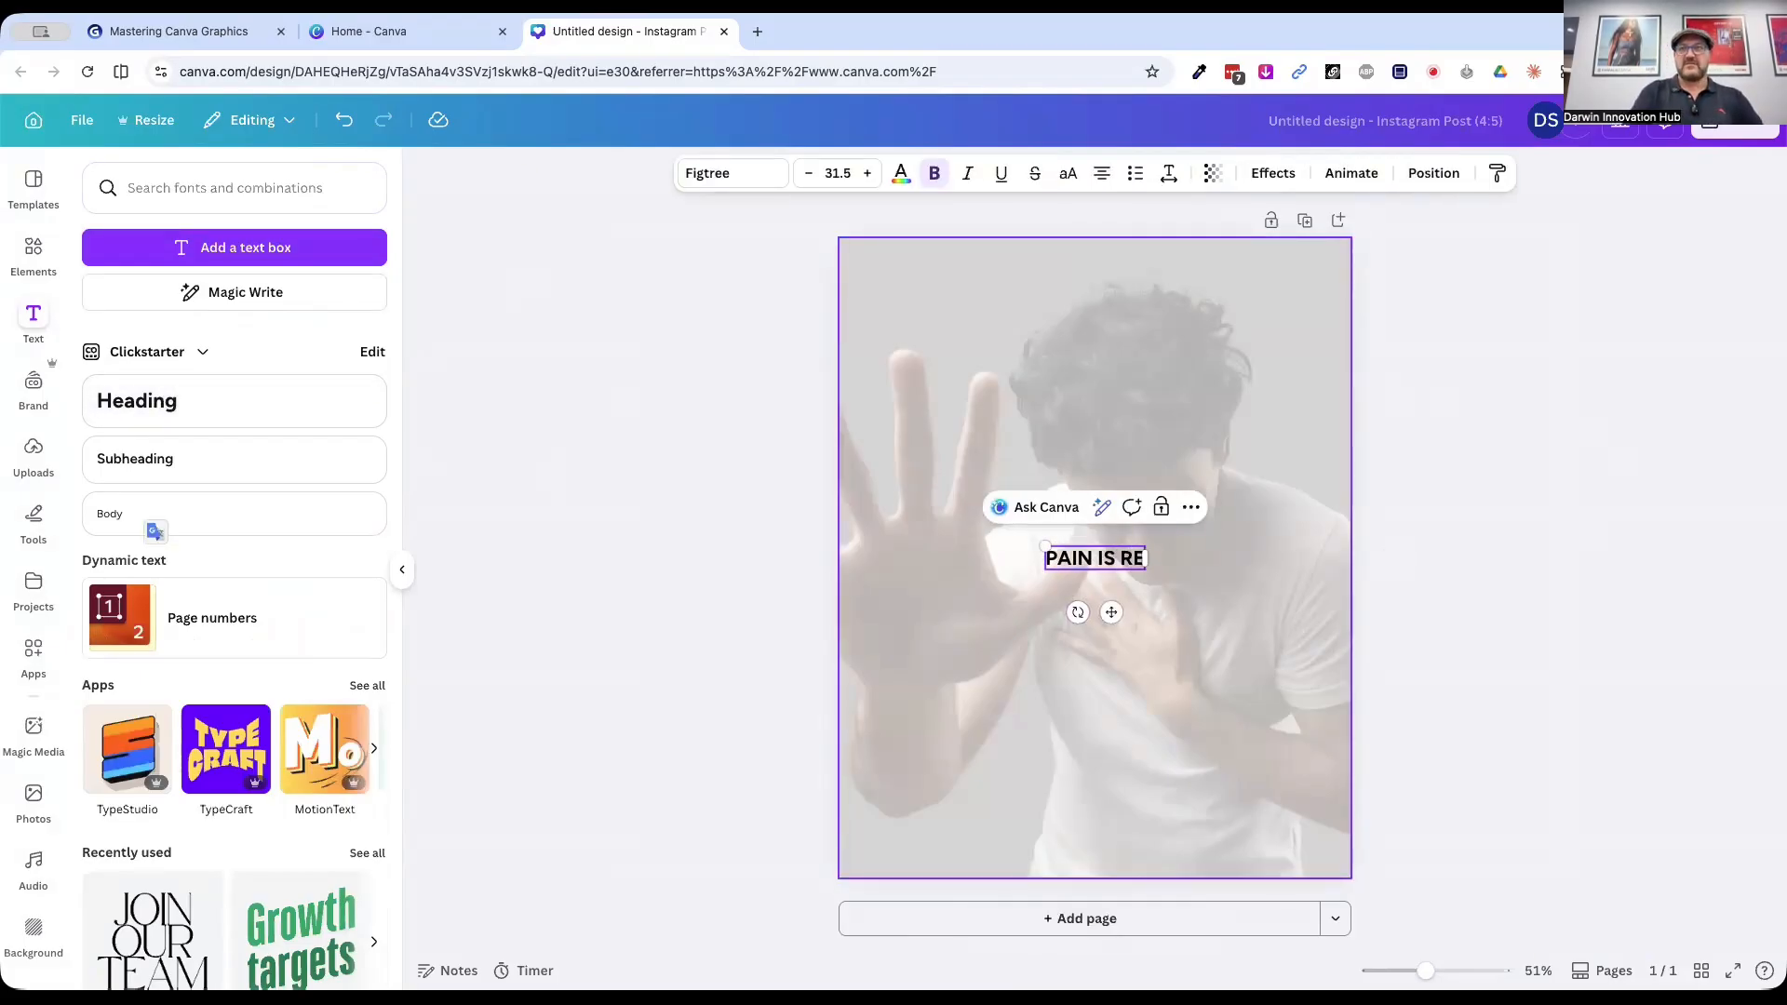
{"action": "left_click", "coordinate": [835, 583]}
{"action": "left_click", "coordinate": [1071, 561]}
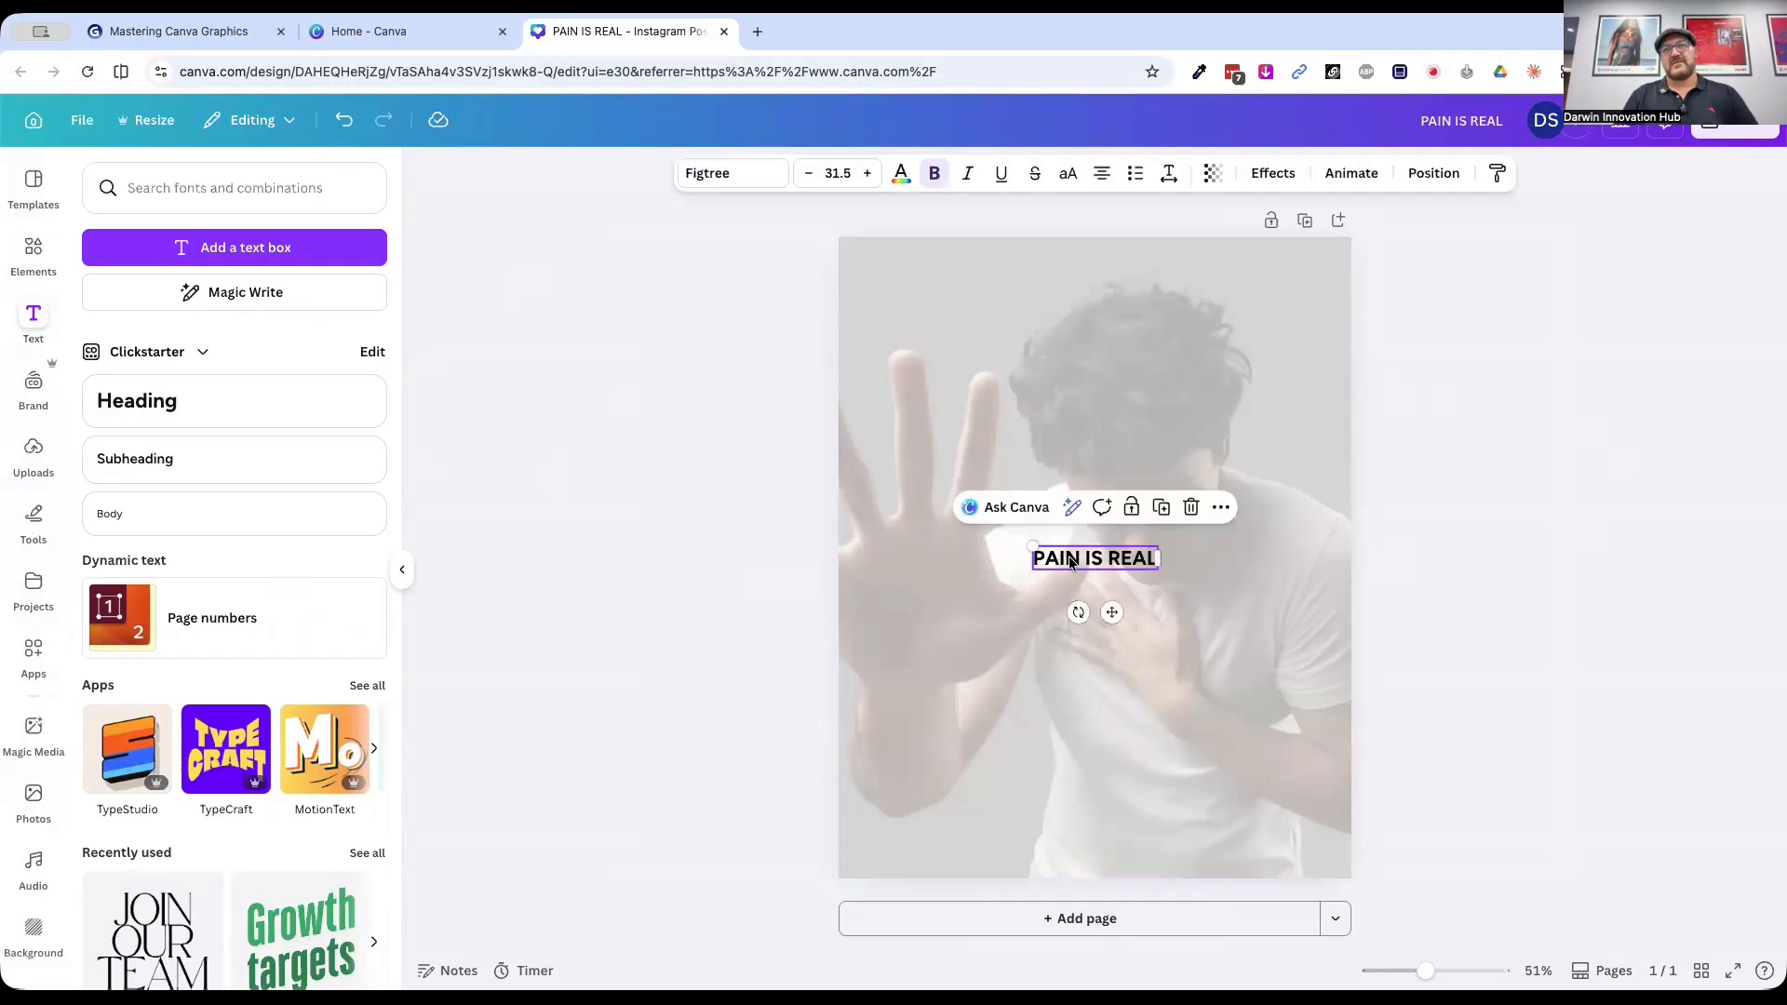
Step: Enlarge the "PAIN IS REAL" heading and set its font size to 200
{"action": "left_click_drag", "start_coordinate": [1030, 567], "coordinate": [889, 597]}
{"action": "left_click_drag", "start_coordinate": [1157, 546], "coordinate": [1300, 520]}
{"action": "left_click", "coordinate": [840, 173]}
{"action": "type", "text": "2"}
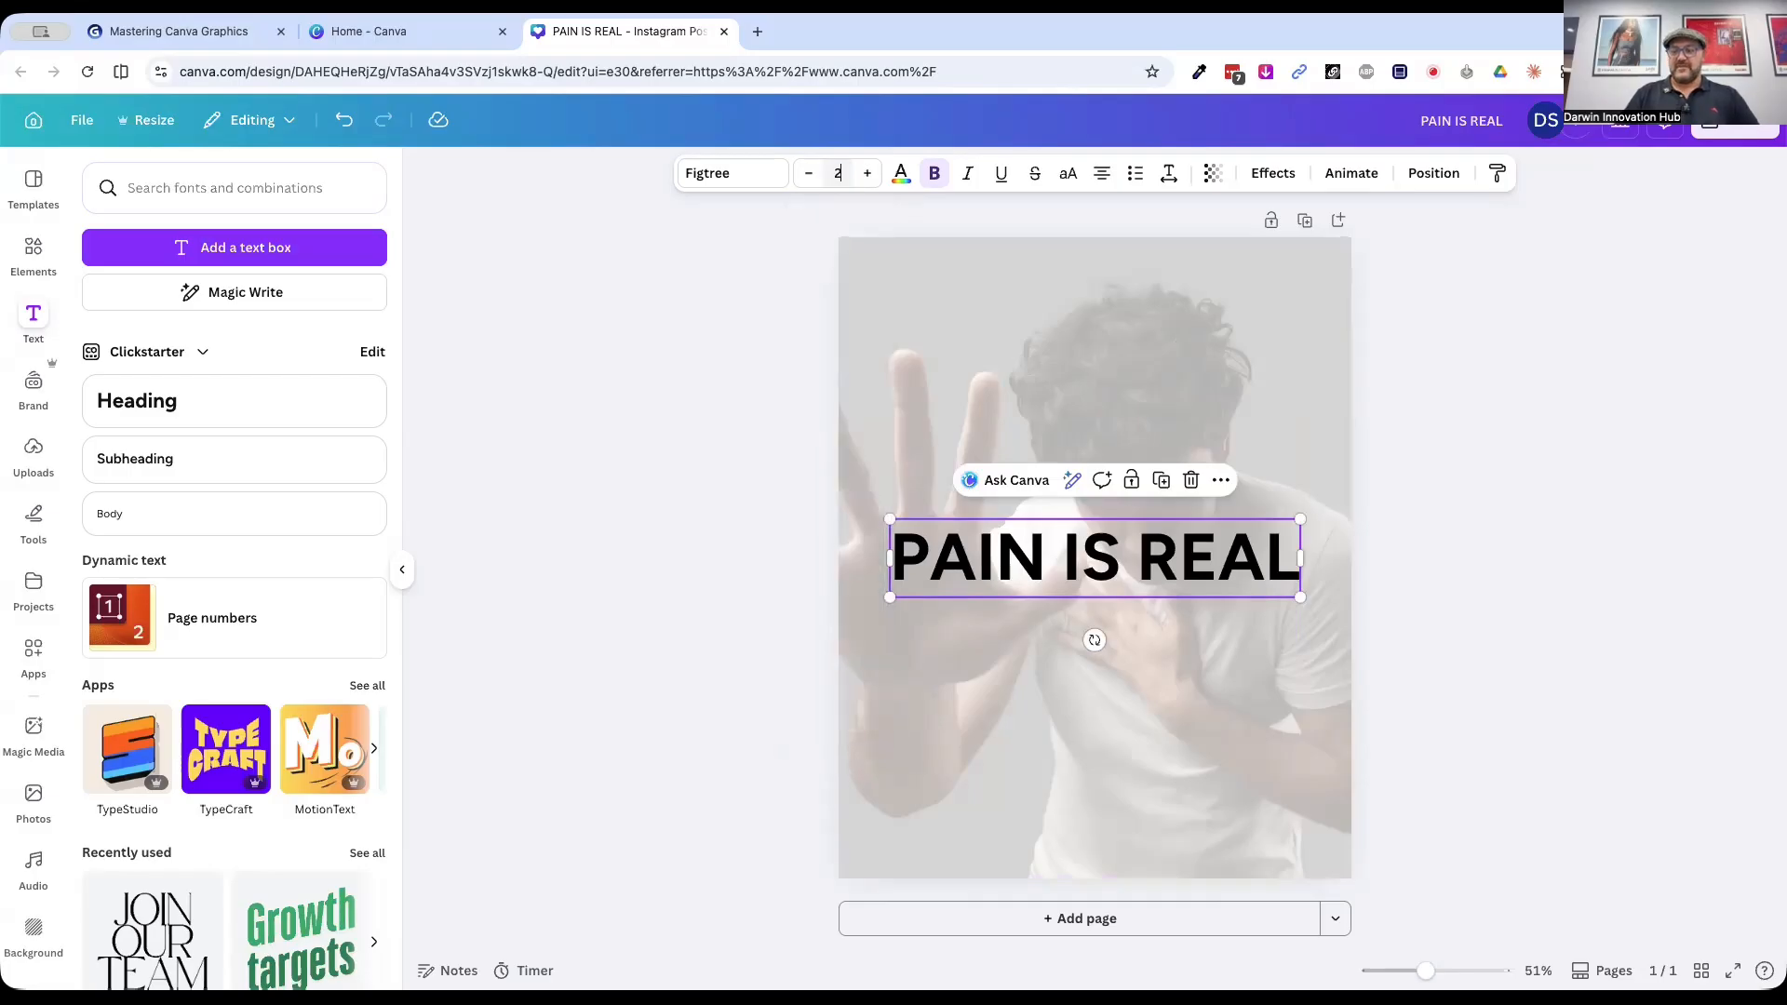
{"action": "type", "text": "00"}
{"action": "key", "text": "Return"}
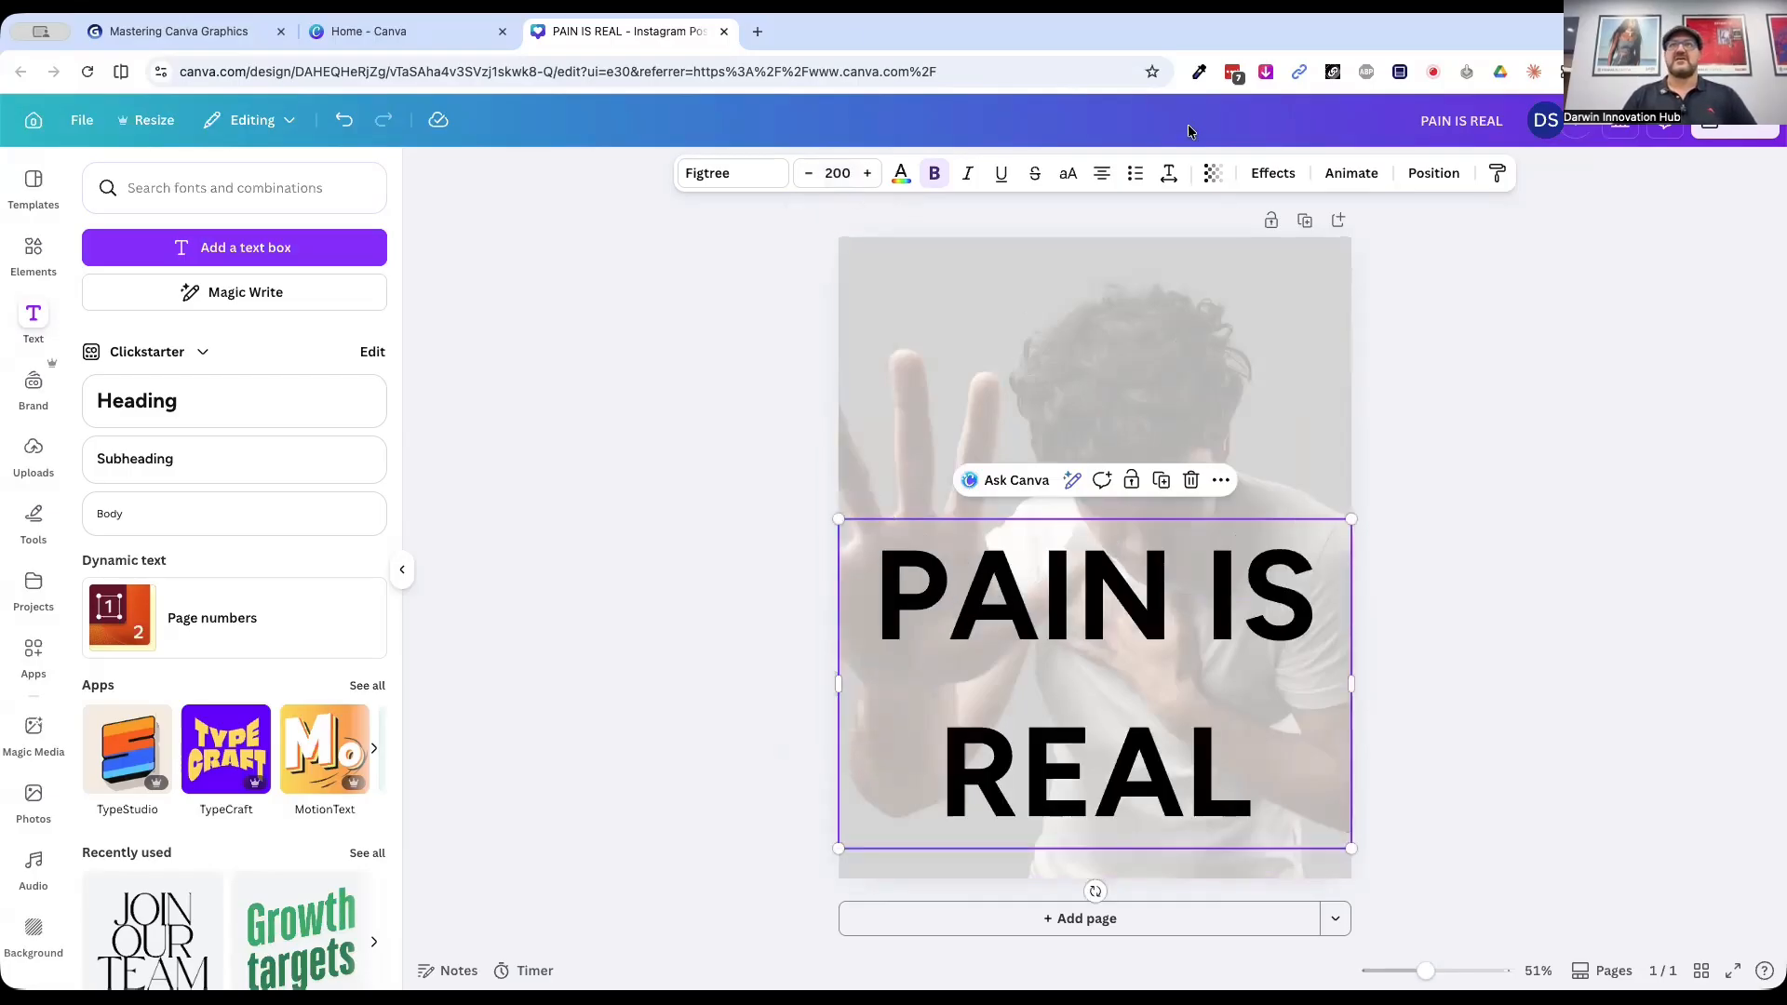
Step: Tighten the heading's line spacing to 0.83 and move the heading up to the vertical middle of the page
{"action": "left_click", "coordinate": [1167, 175]}
{"action": "left_click_drag", "start_coordinate": [1136, 314], "coordinate": [1097, 314]}
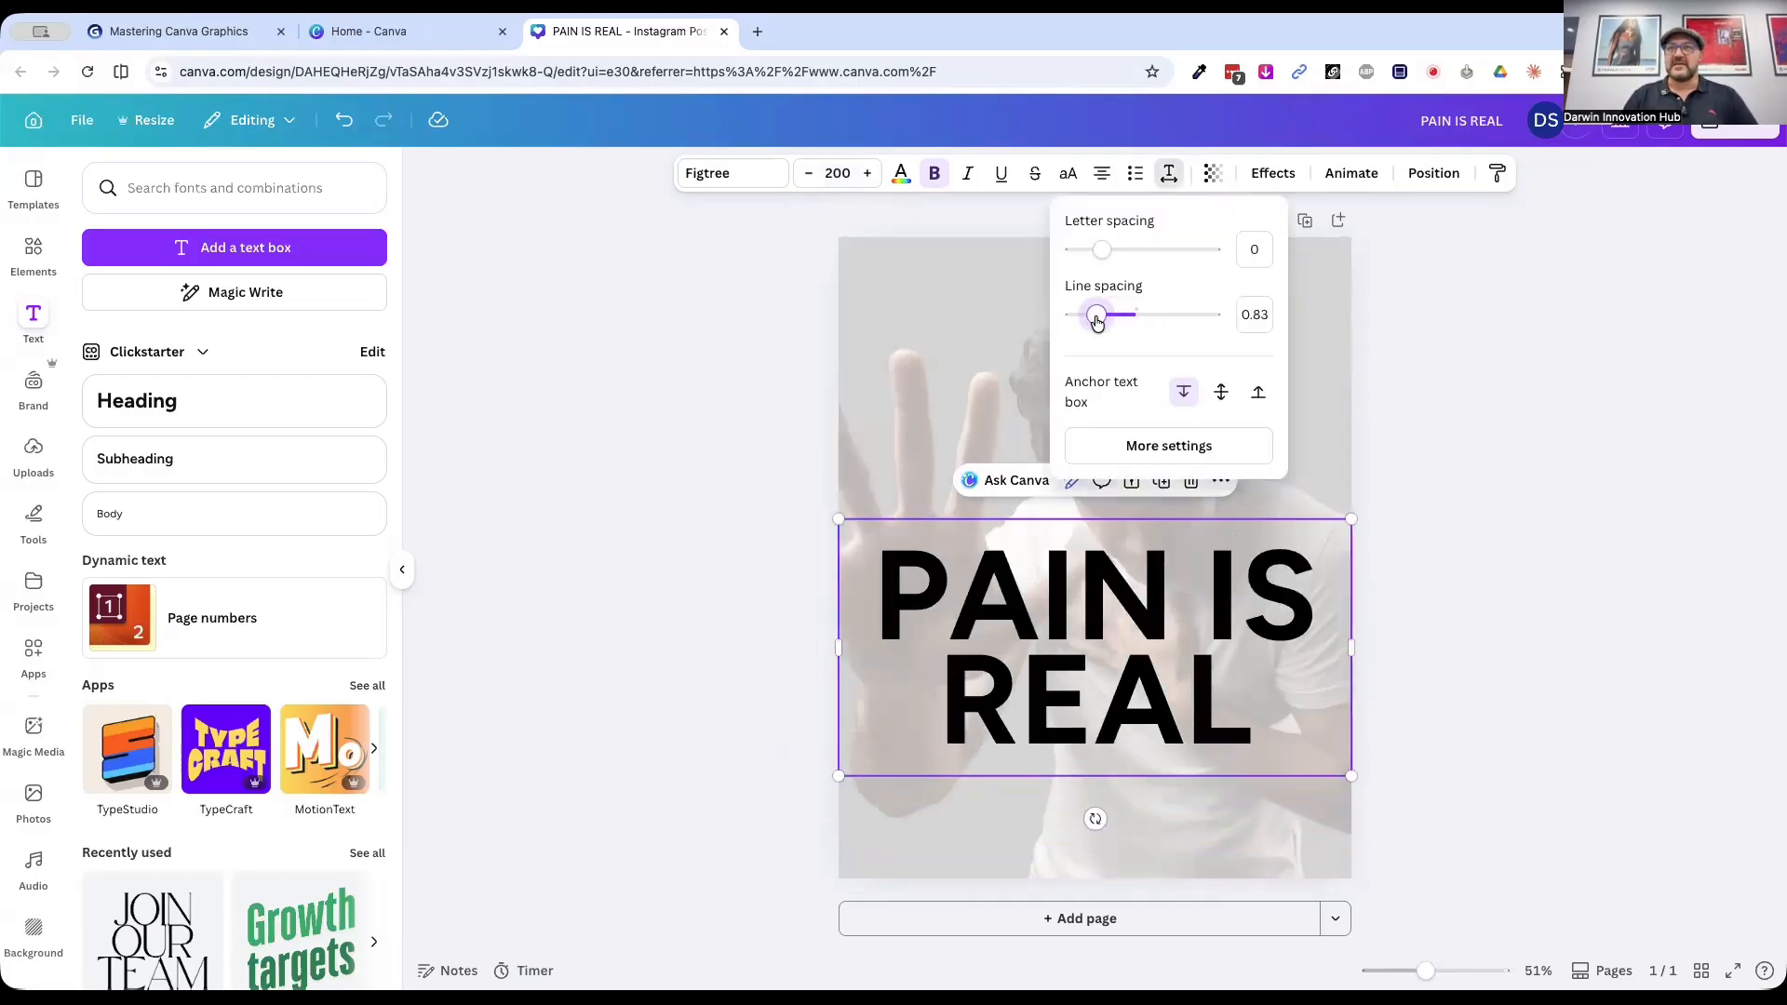
{"action": "left_click_drag", "start_coordinate": [1056, 620], "coordinate": [1050, 530]}
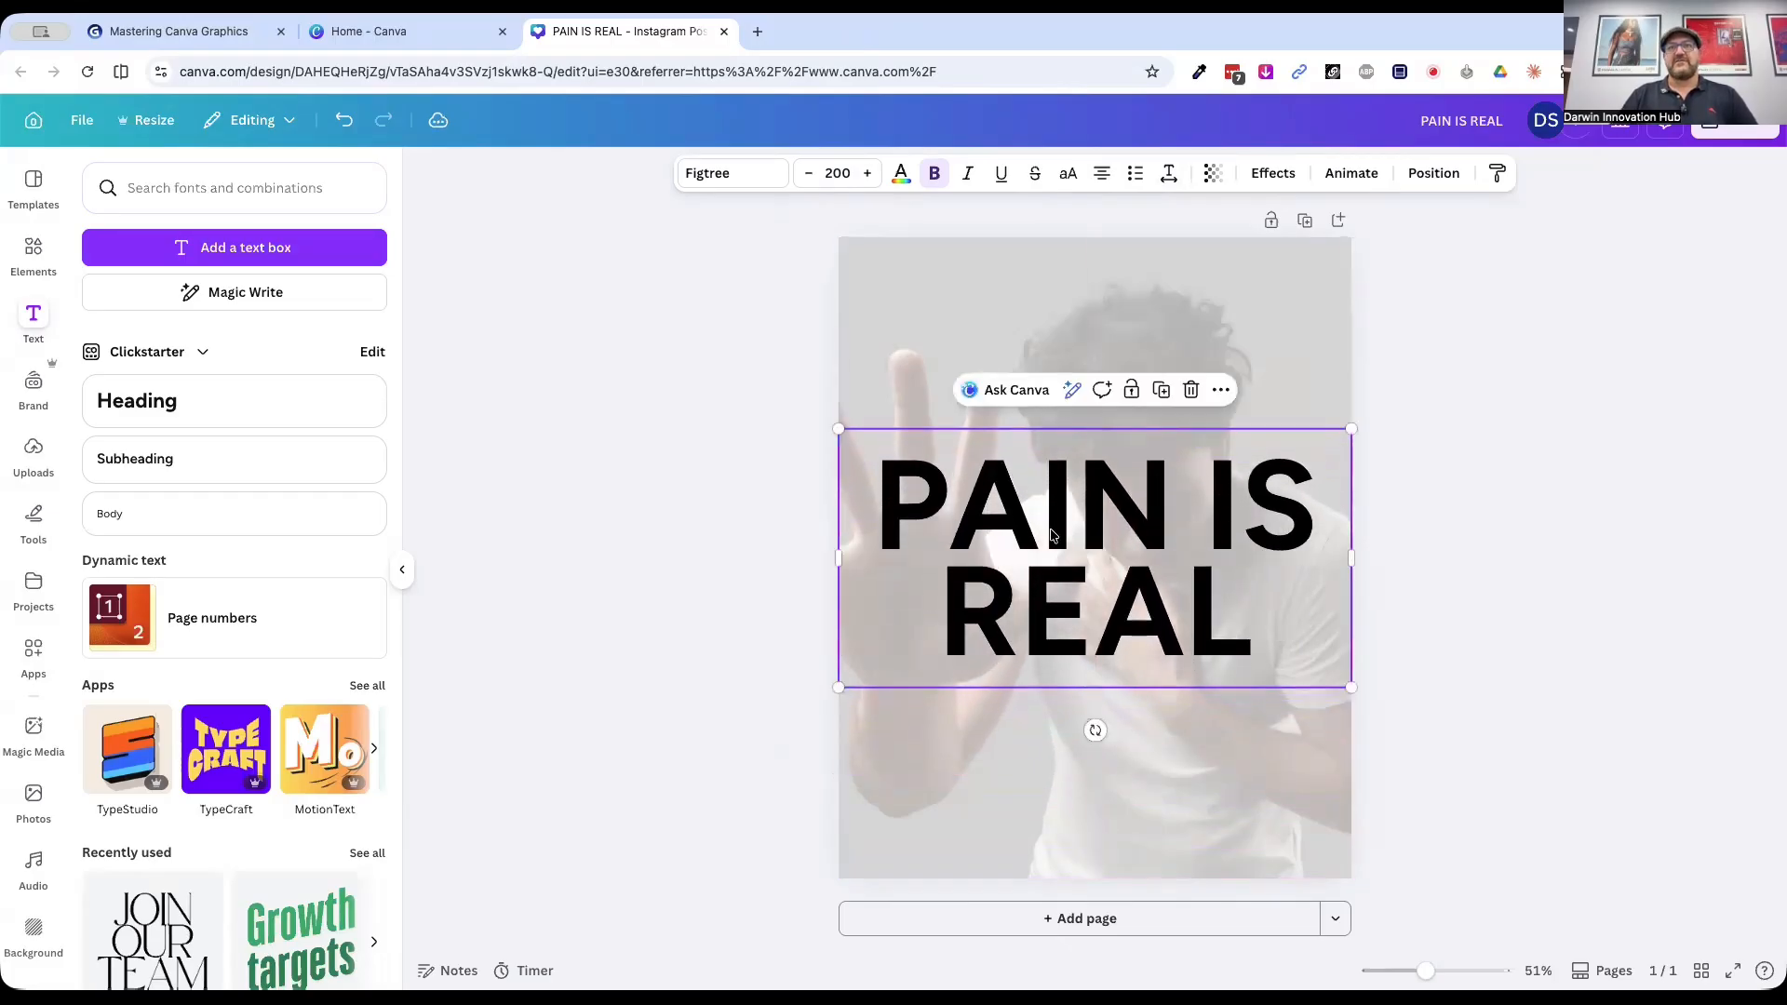
{"action": "left_click", "coordinate": [649, 477]}
Step: Change the heading's font weight to Figtree Black
{"action": "left_click", "coordinate": [1027, 513]}
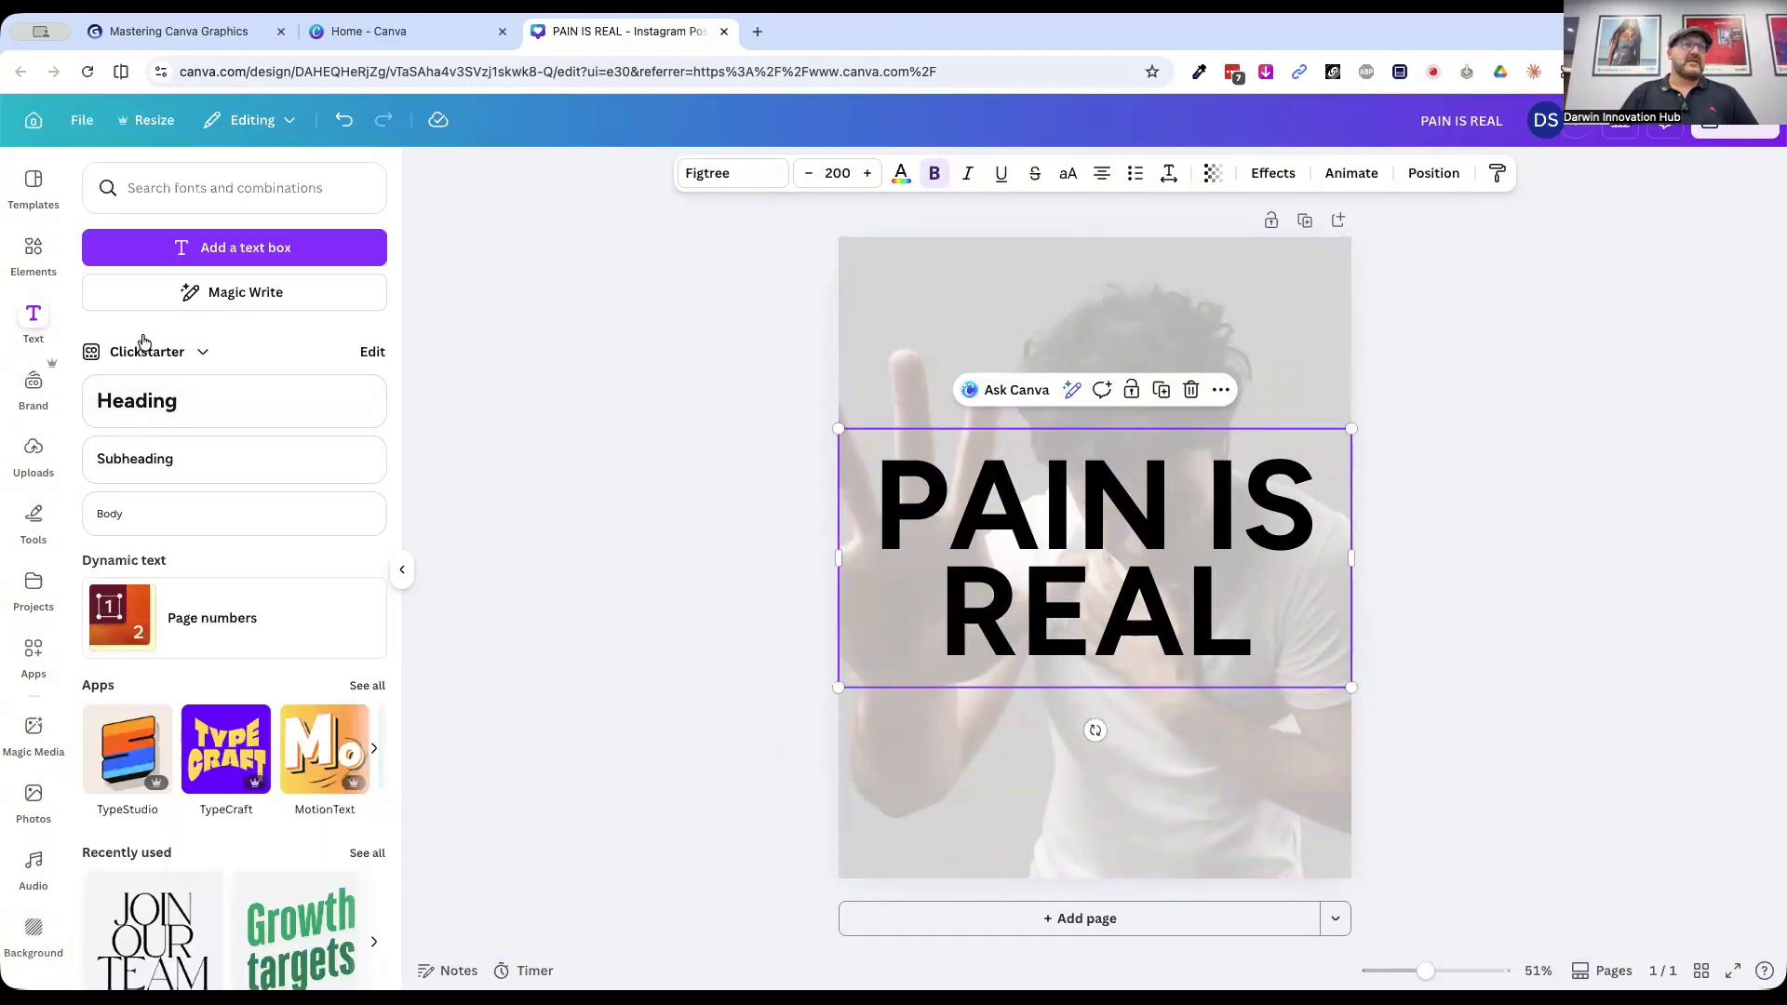
{"action": "left_click", "coordinate": [712, 174]}
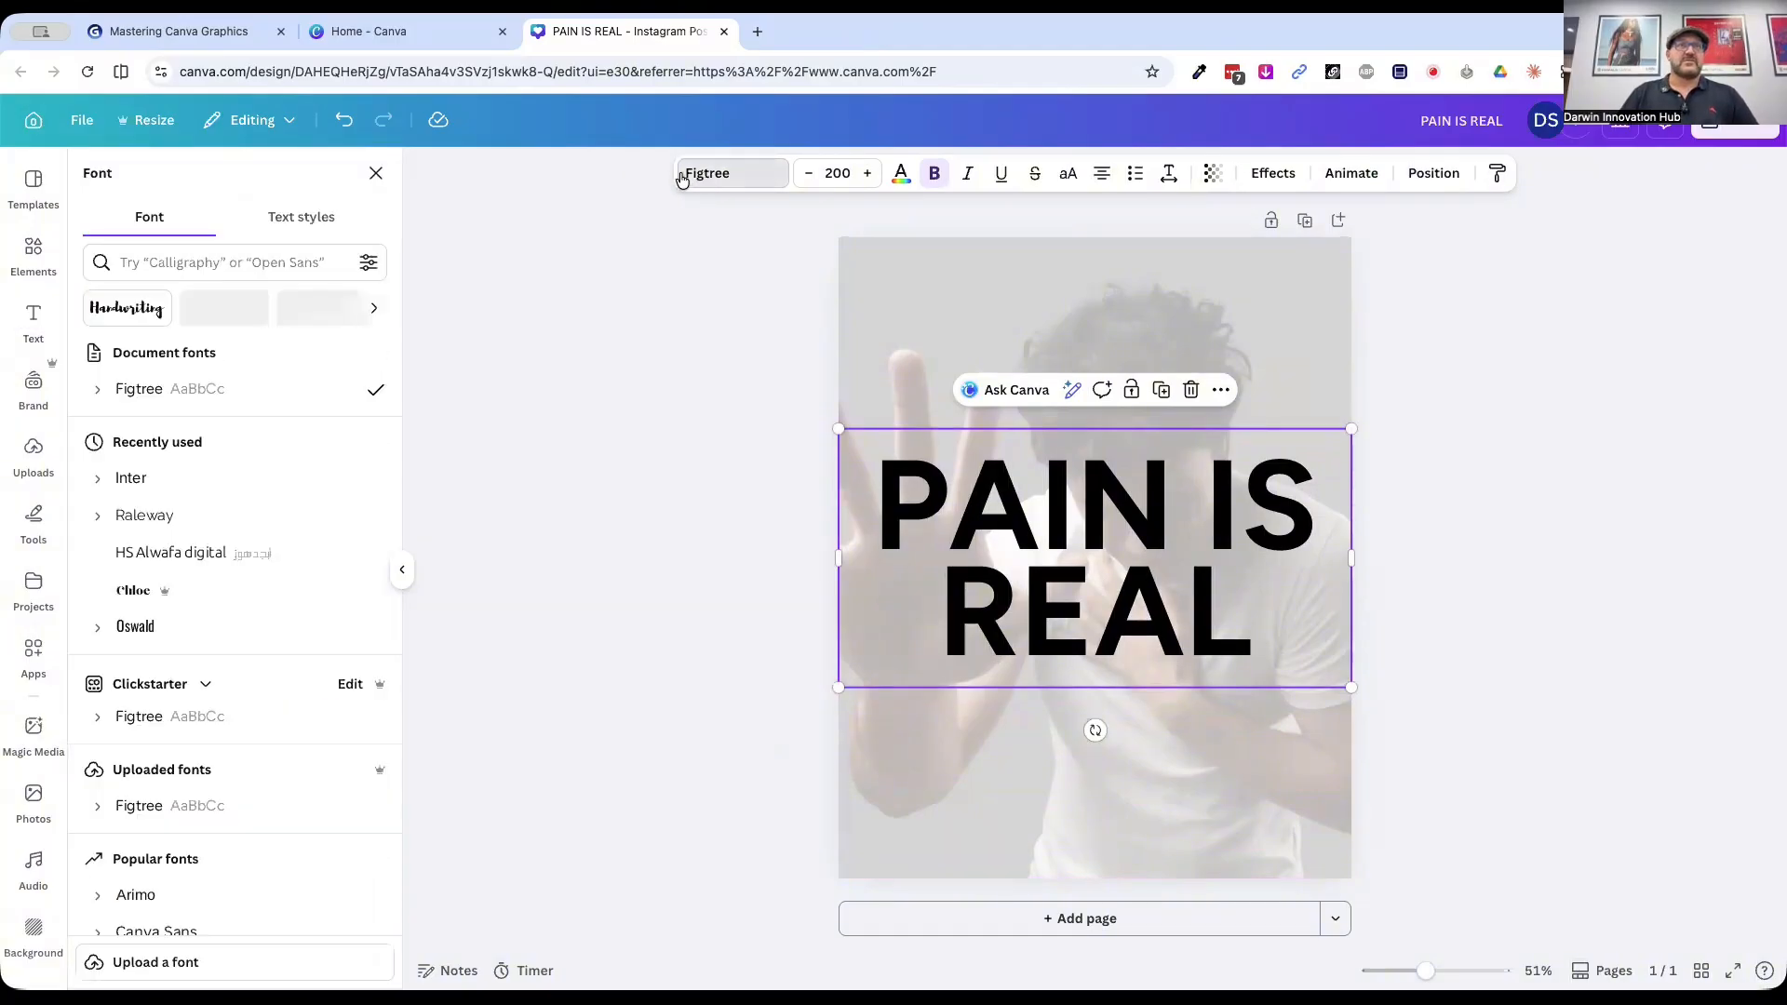
{"action": "left_click", "coordinate": [112, 393]}
{"action": "left_click", "coordinate": [158, 650]}
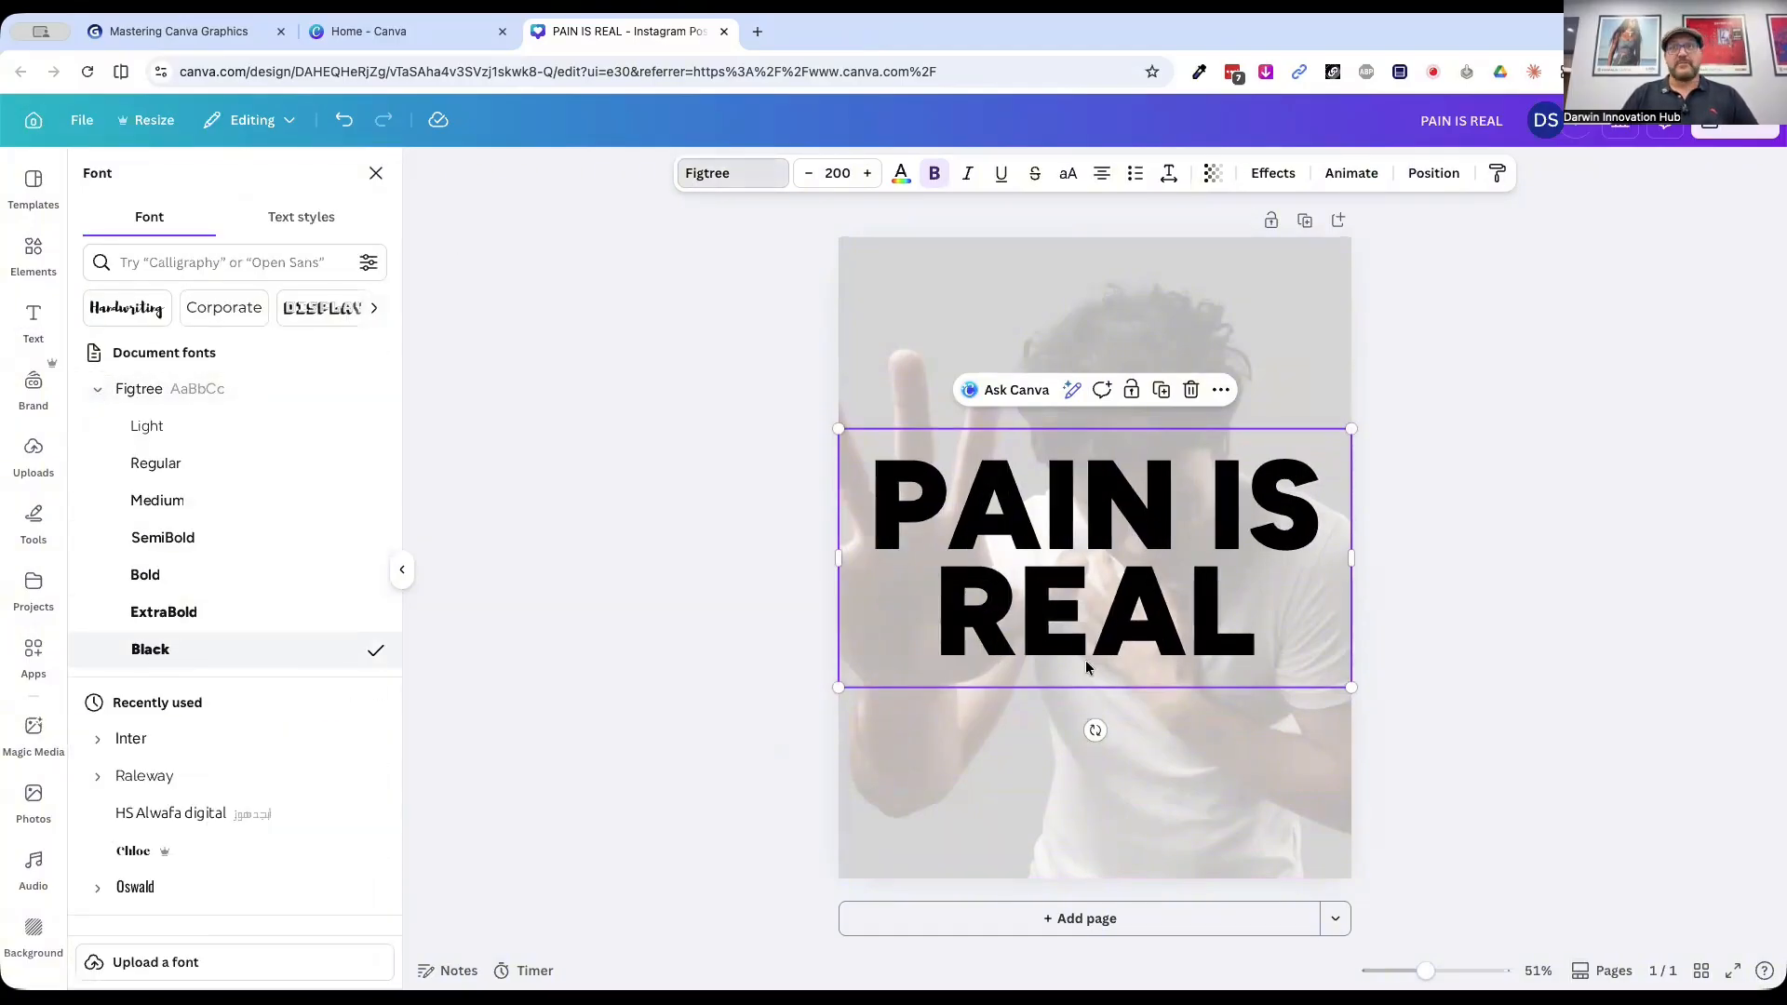
{"action": "key", "text": "Escape"}
{"action": "left_click", "coordinate": [1445, 505]}
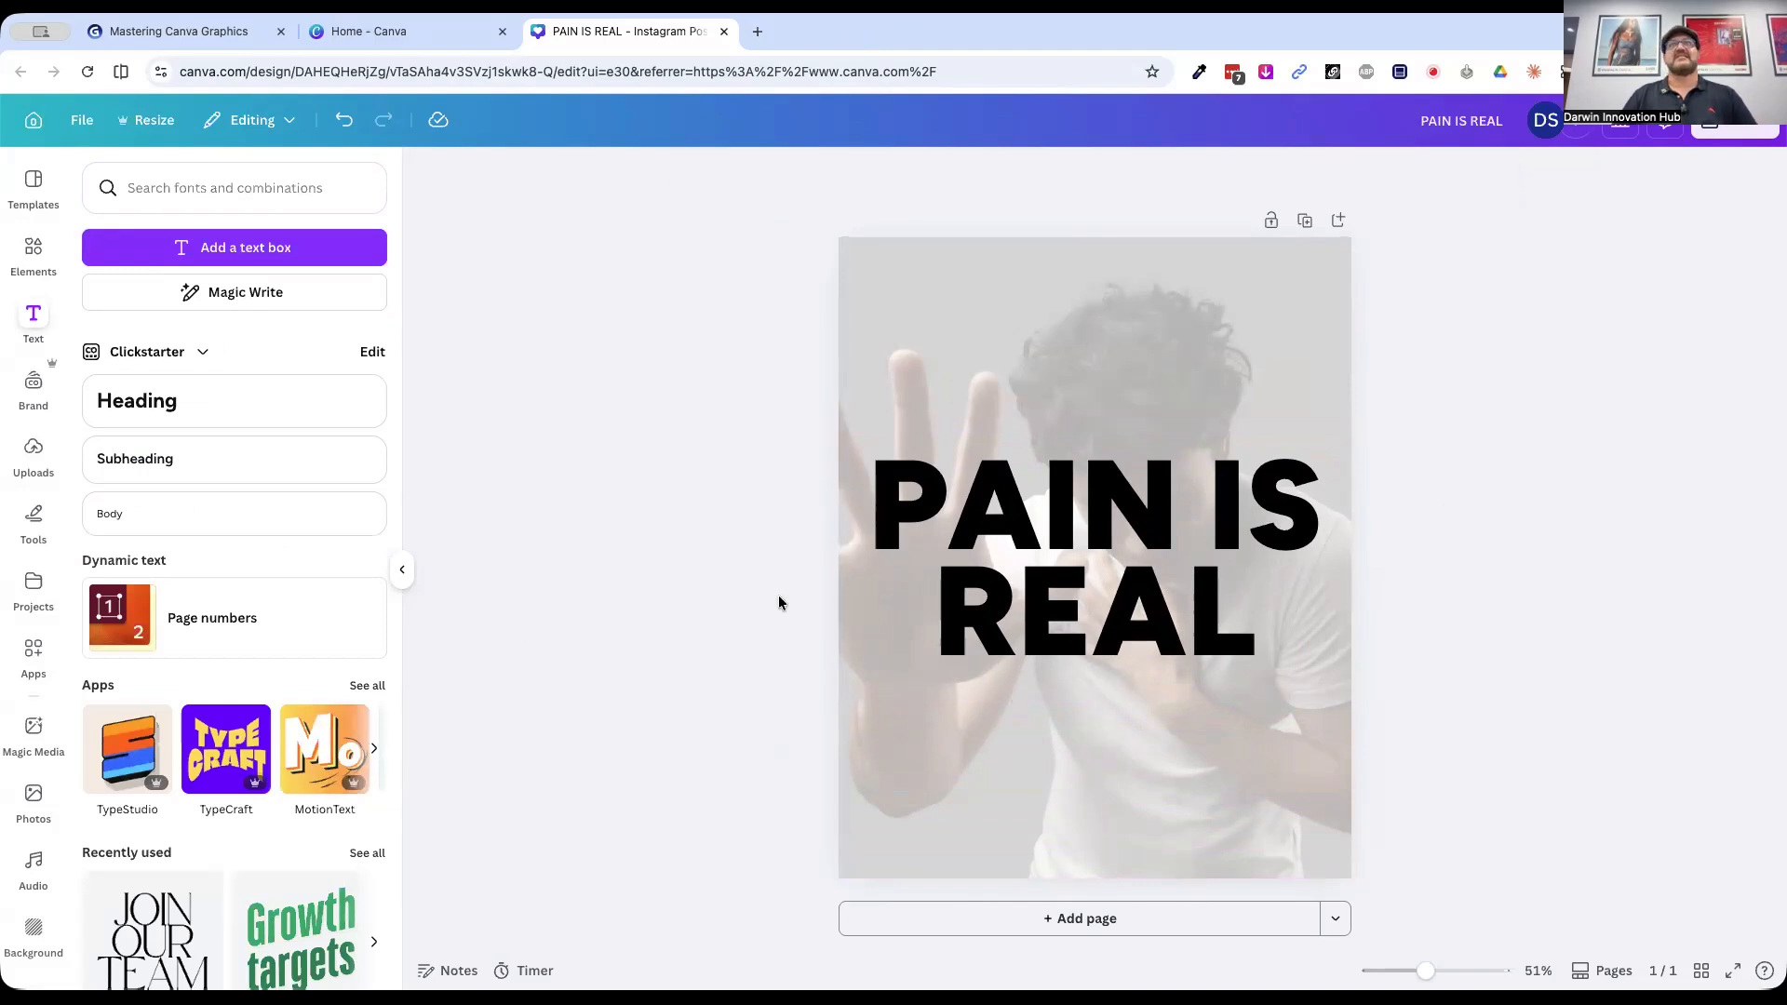
Step: Add a subheading text, enlarge it and centre it just above the "PAIN IS REAL" heading
{"action": "left_click", "coordinate": [159, 462]}
{"action": "left_click", "coordinate": [978, 745]}
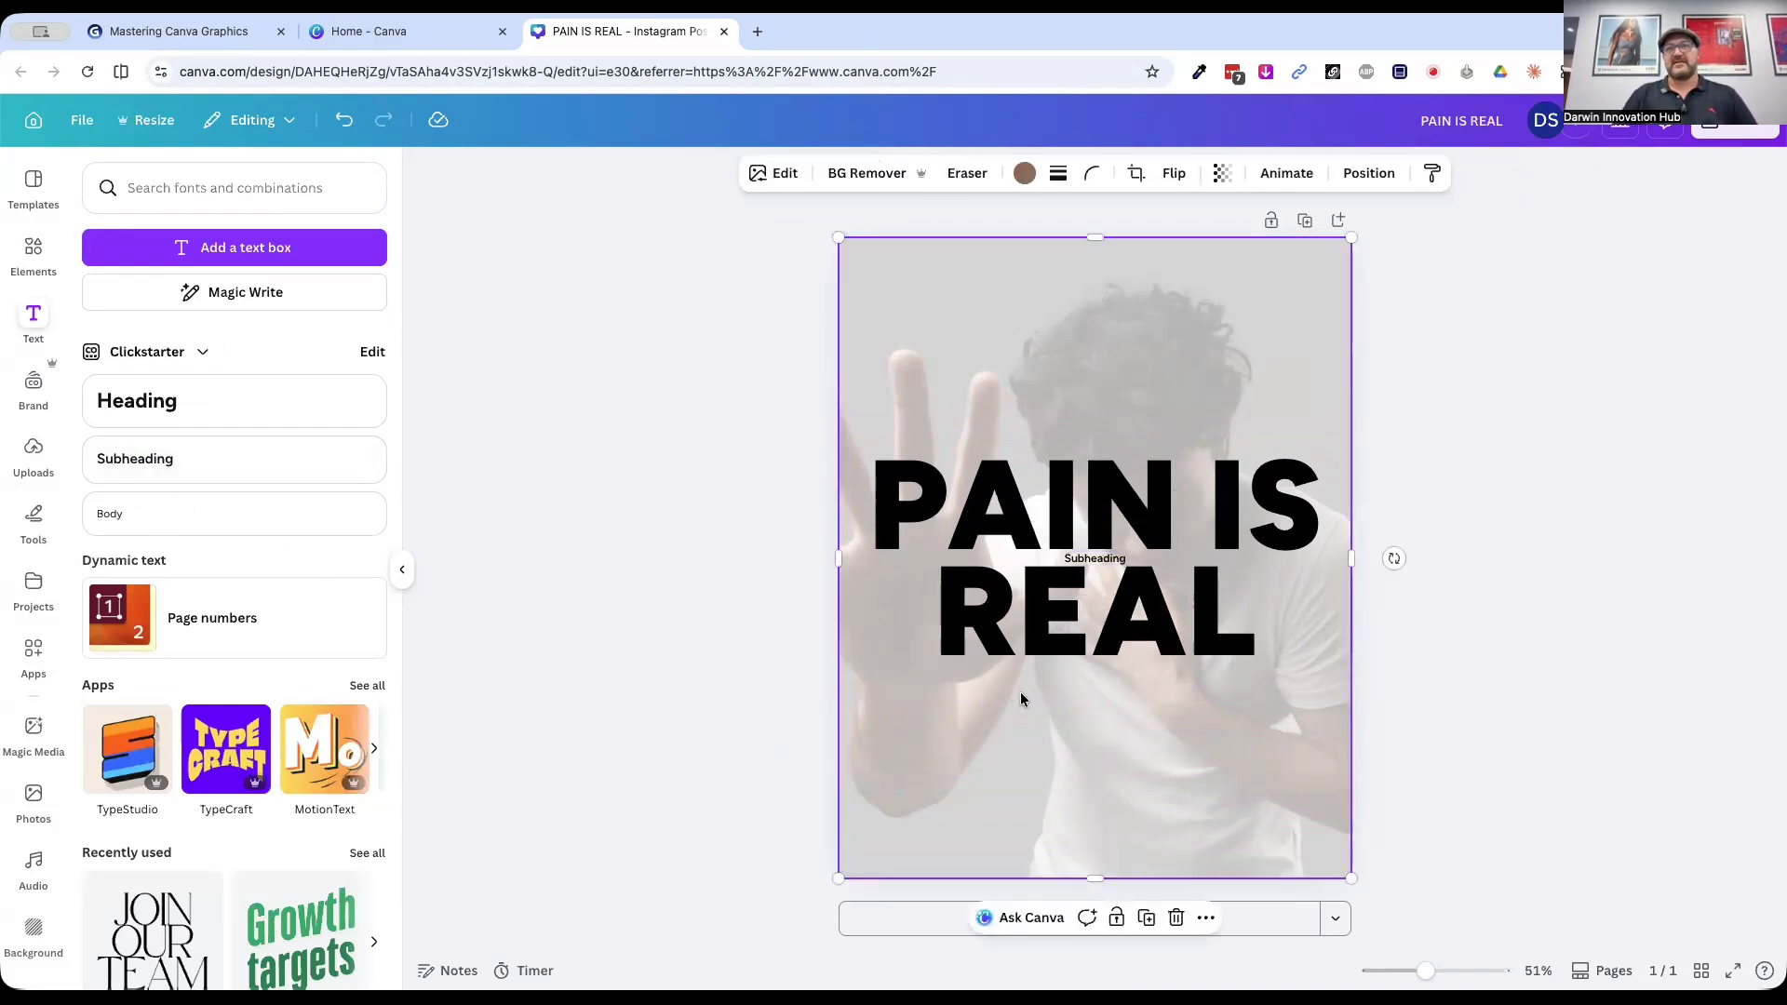
{"action": "left_click_drag", "start_coordinate": [1087, 557], "coordinate": [1286, 428]}
{"action": "left_click", "coordinate": [1508, 443]}
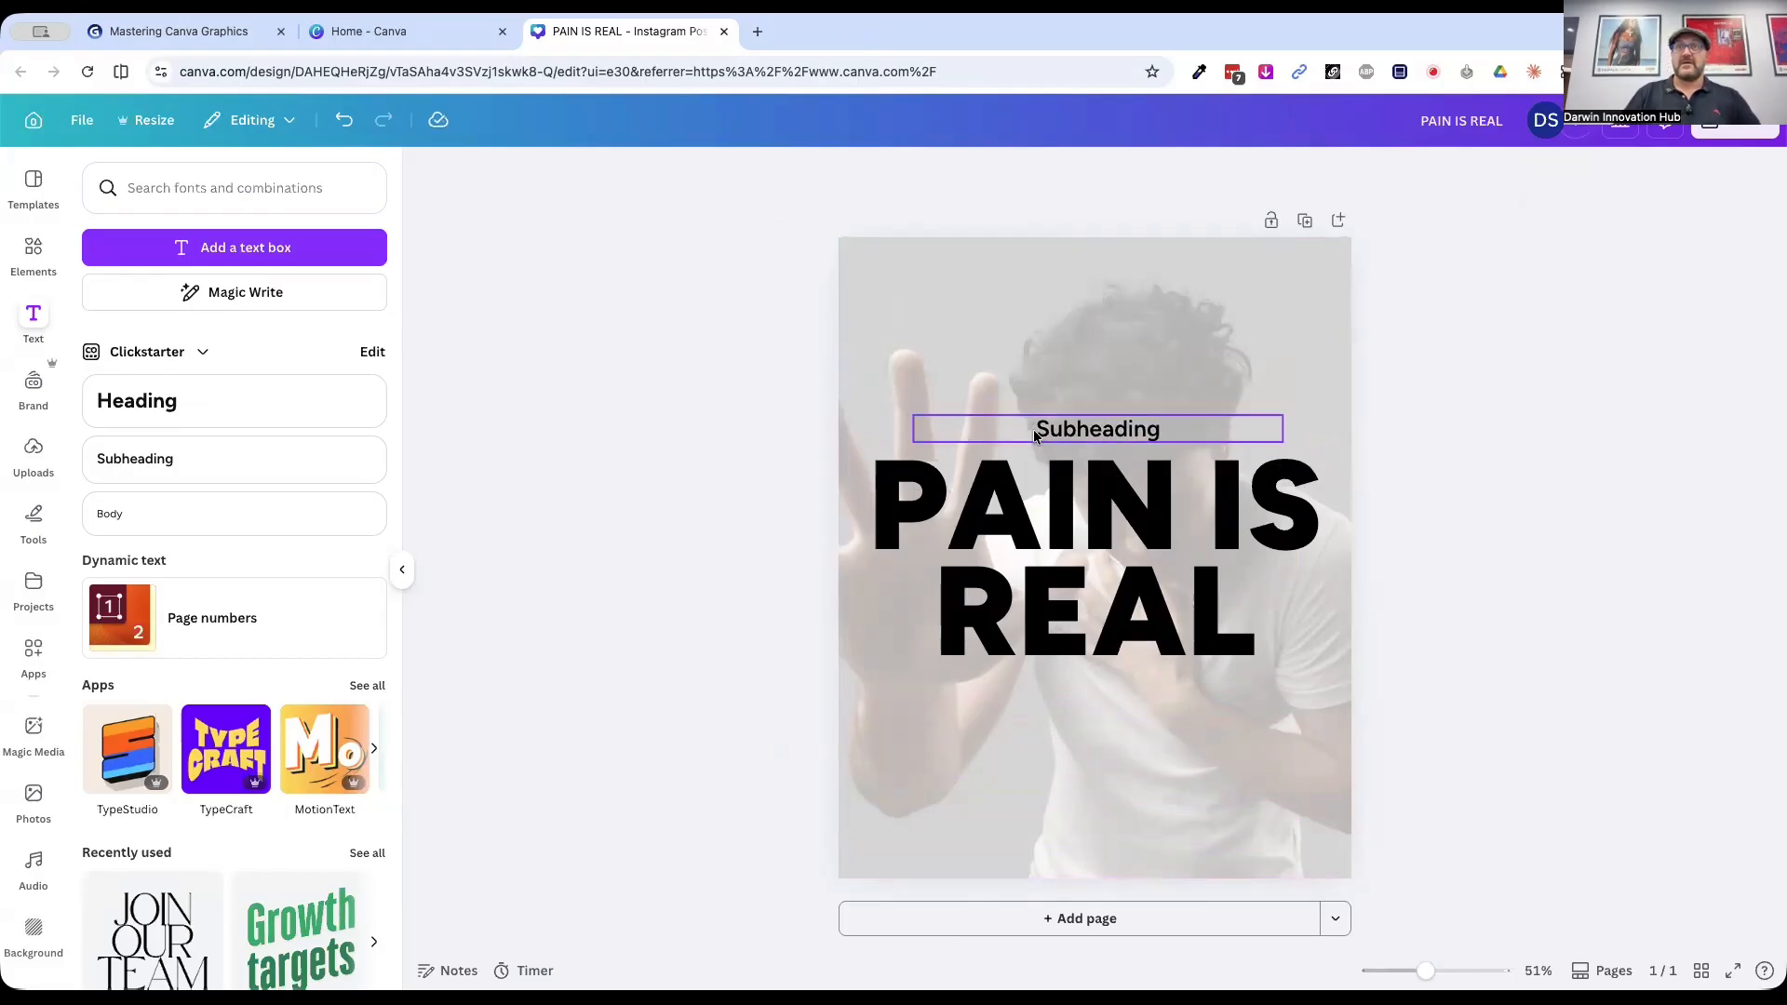
Step: Replace the subheading with "THERE IS SOMETHING YOU CAN DO" and reduce its font size to fit on one line
{"action": "double_click", "coordinate": [1036, 430]}
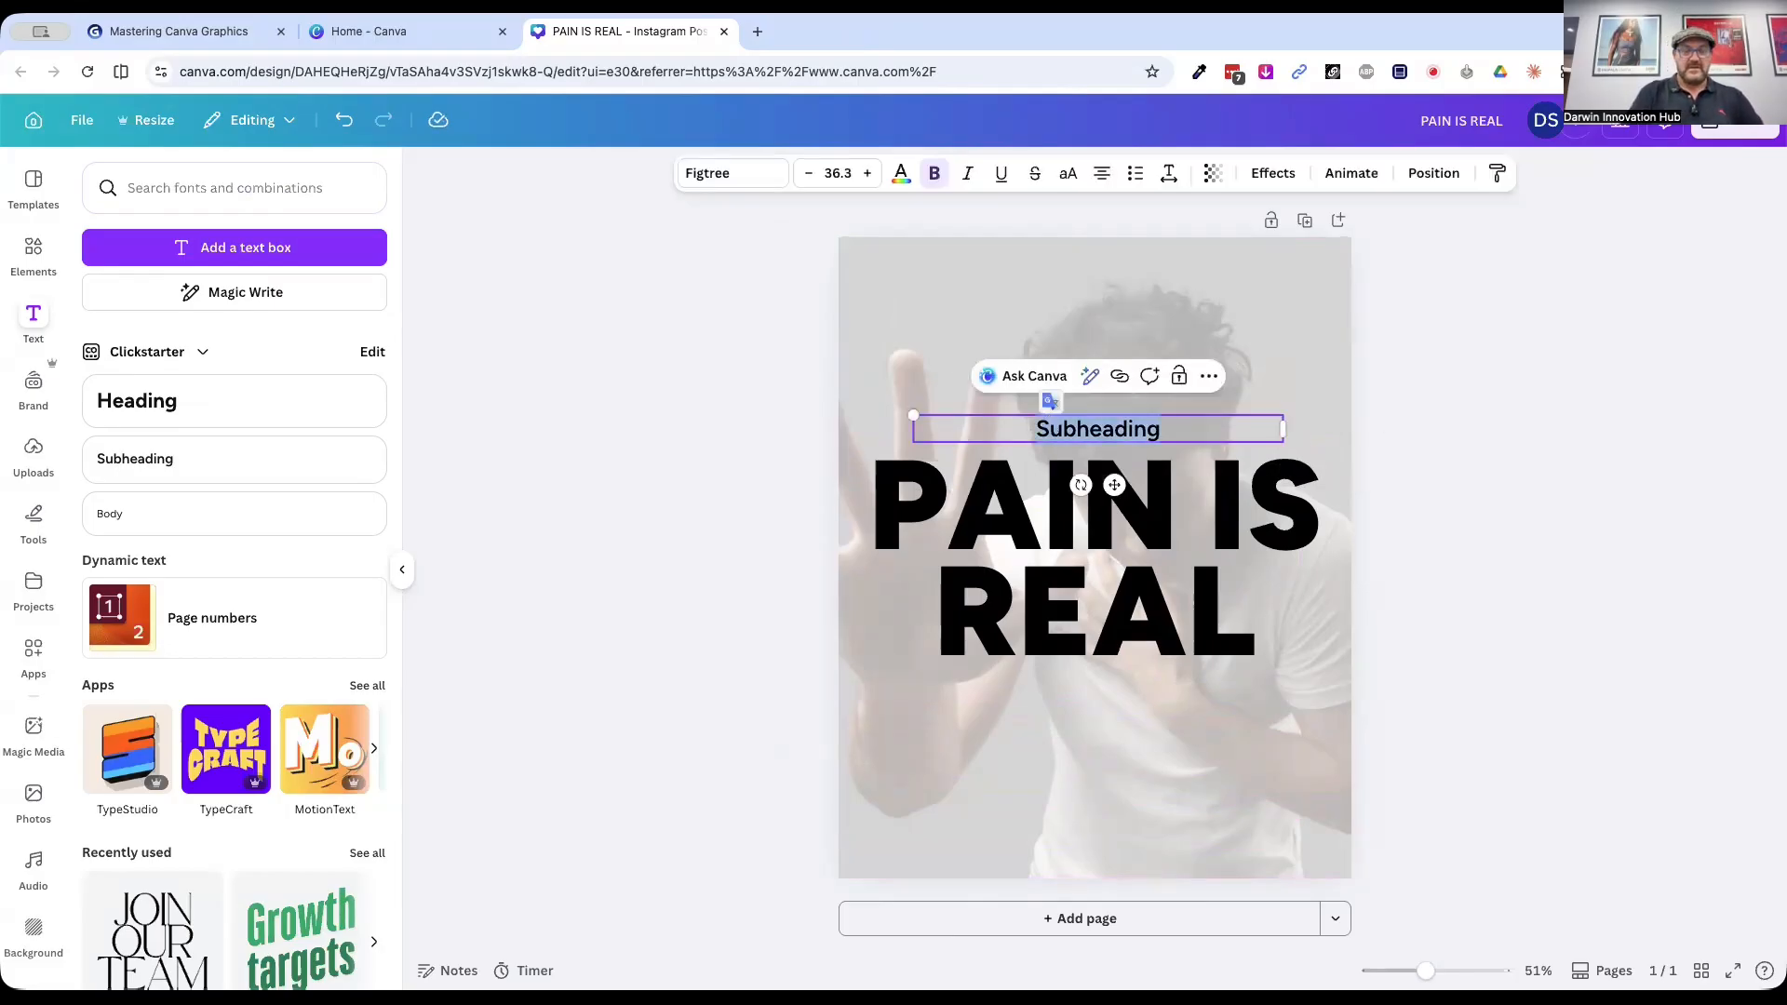
{"action": "type", "text": "THERE IS SOMETHING YOU C"}
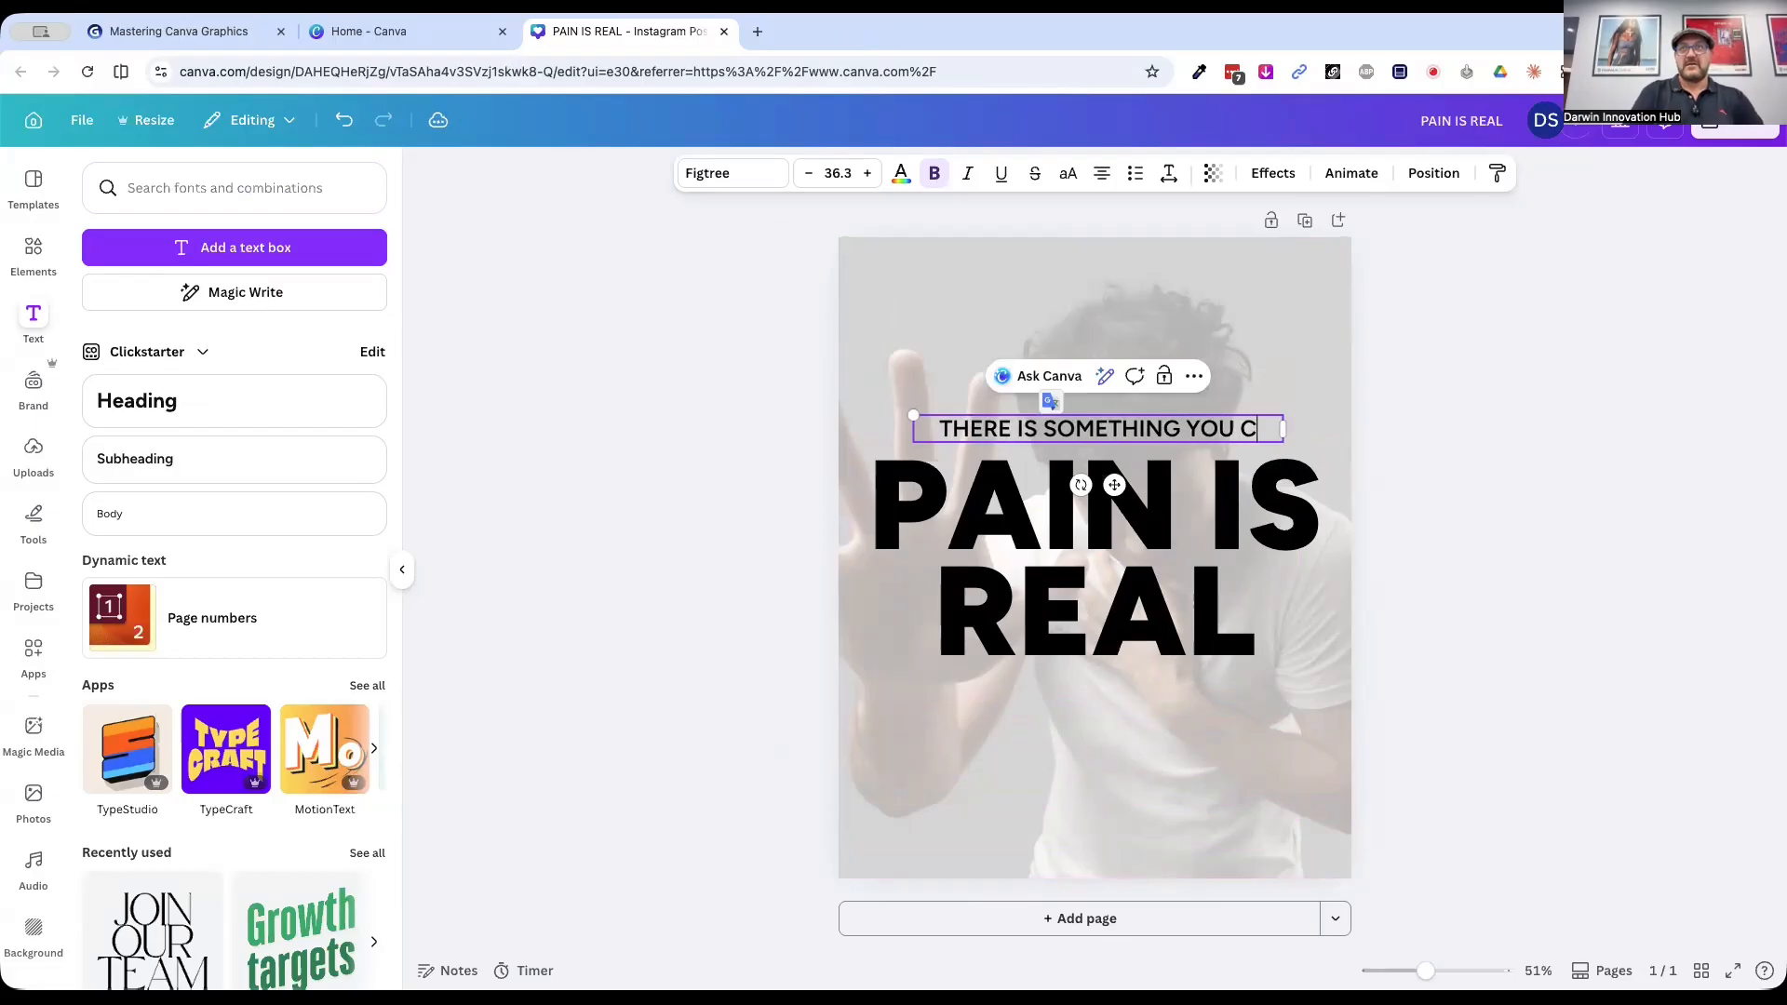
{"action": "type", "text": "AN DO"}
{"action": "key", "text": "ctrl+a"}
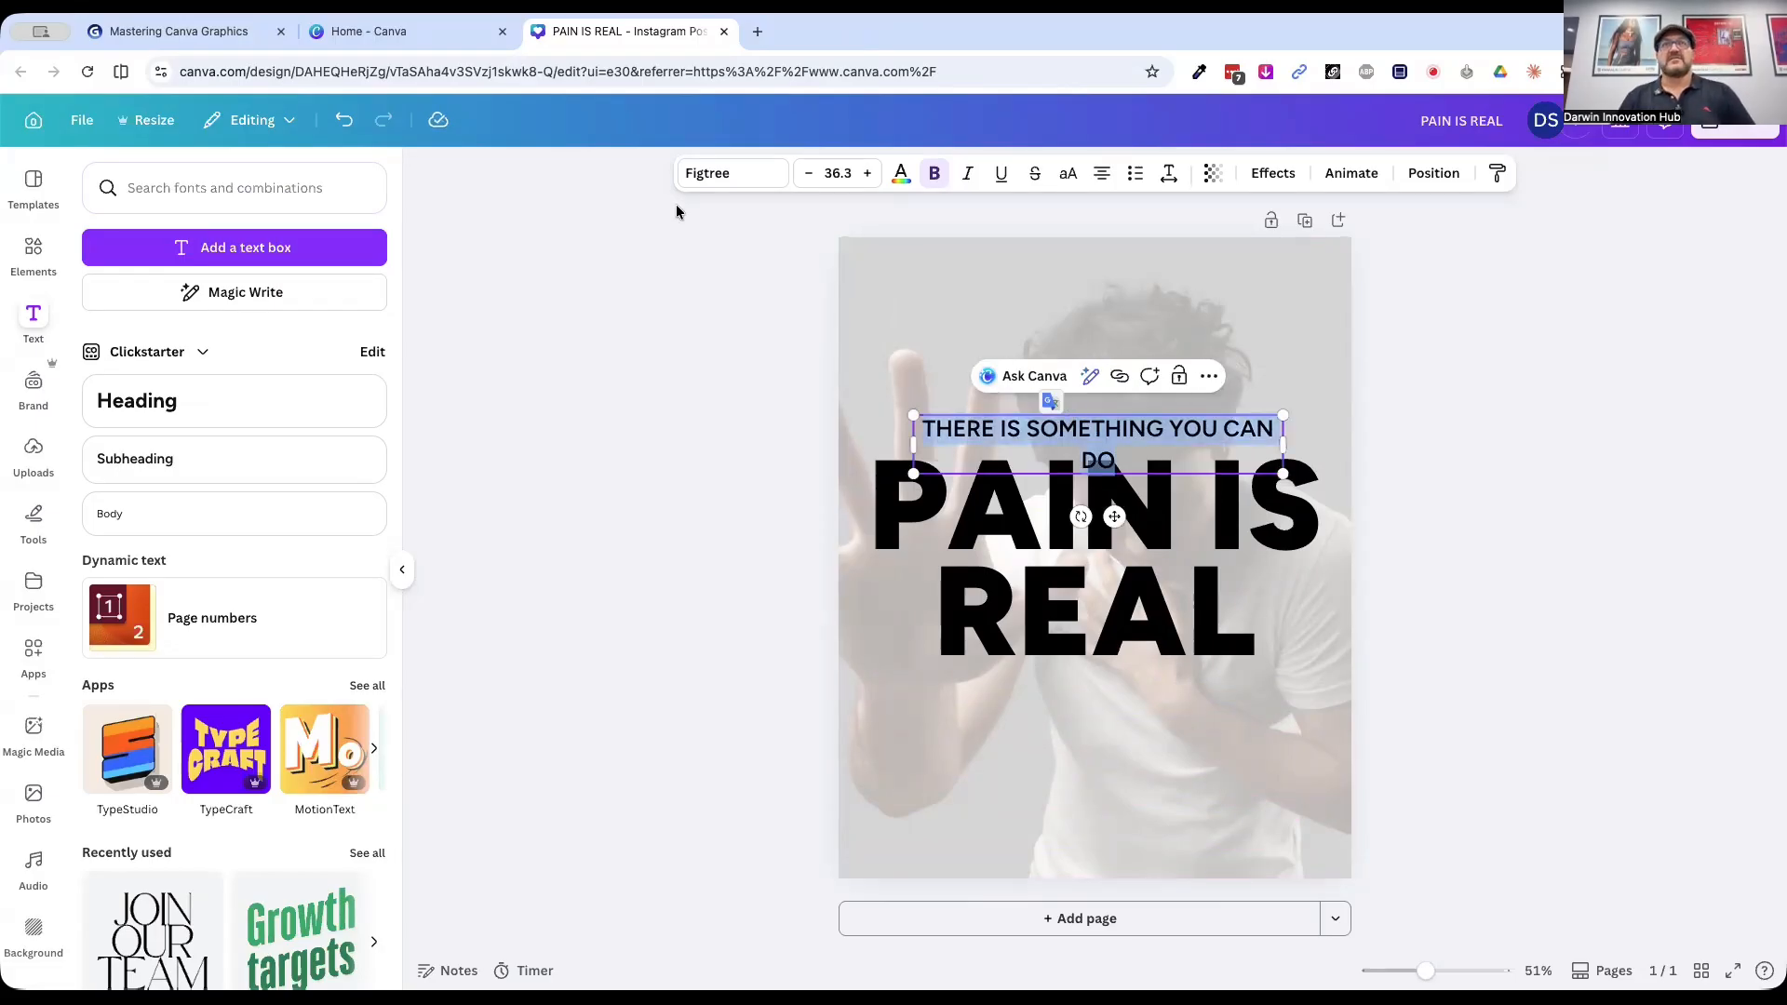
{"action": "left_click", "coordinate": [817, 173]}
{"action": "left_click", "coordinate": [817, 173]}
{"action": "left_click", "coordinate": [1513, 606]}
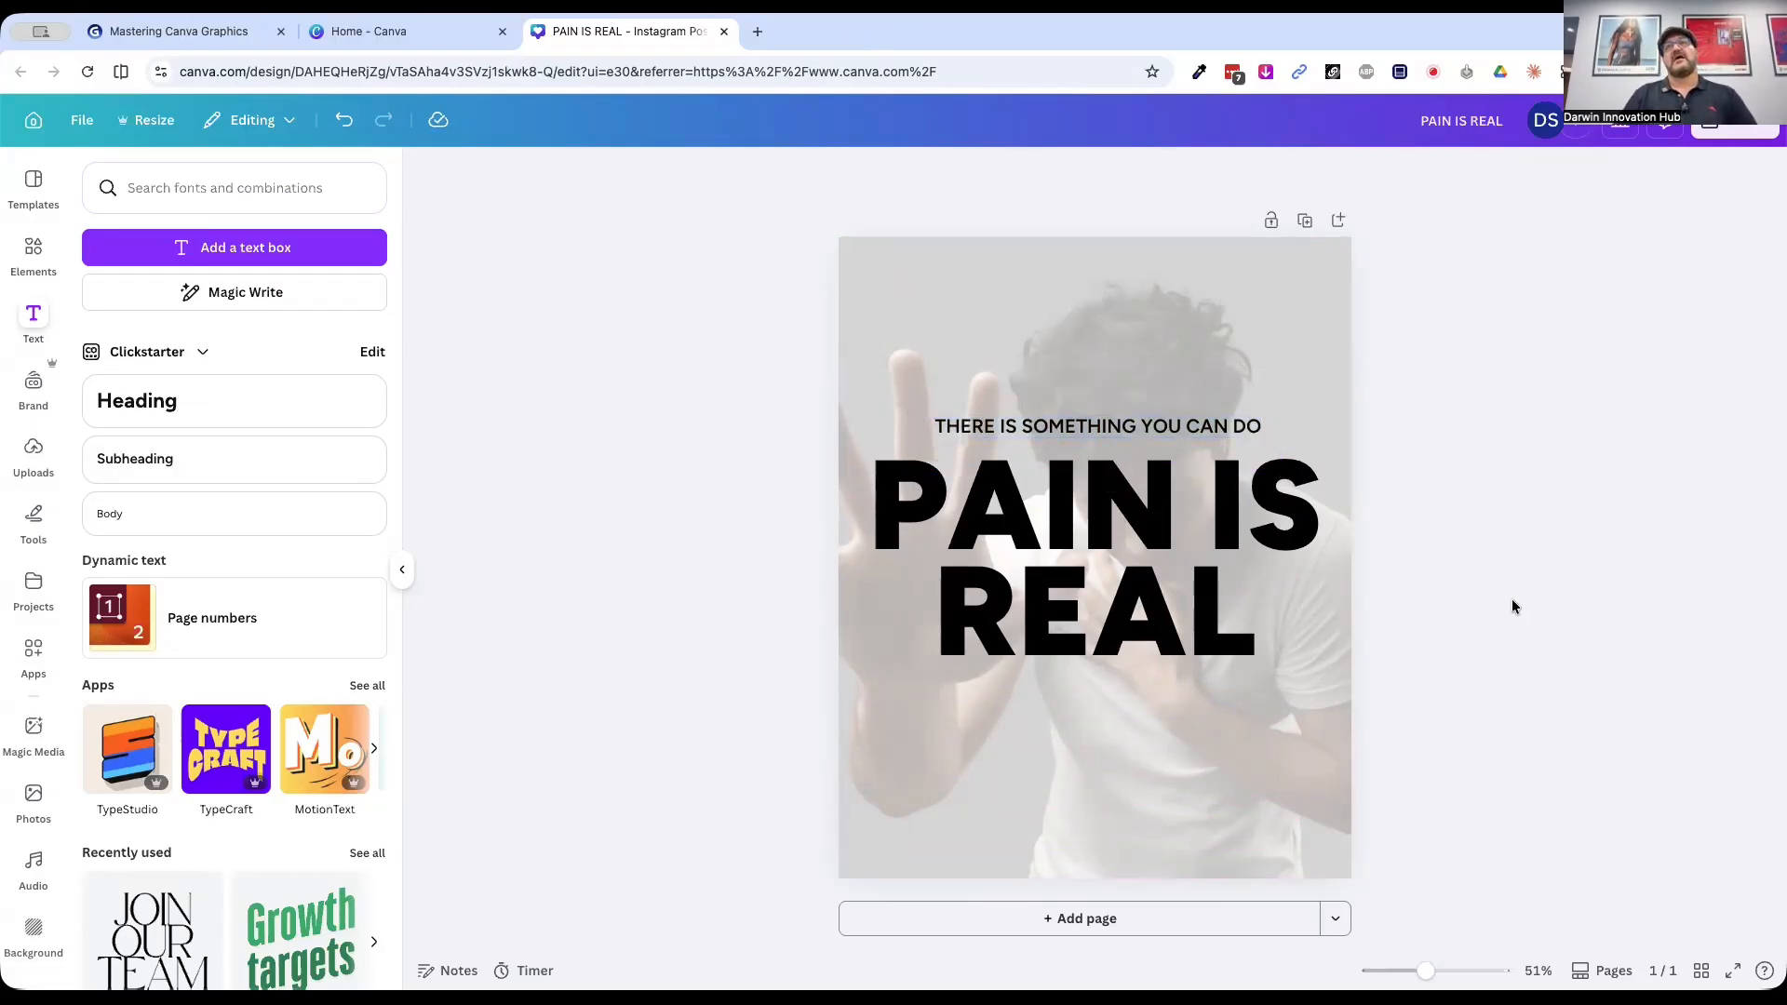
Step: Add a rounded square from the basic shapes and centre it just below the heading
{"action": "left_click", "coordinate": [22, 257]}
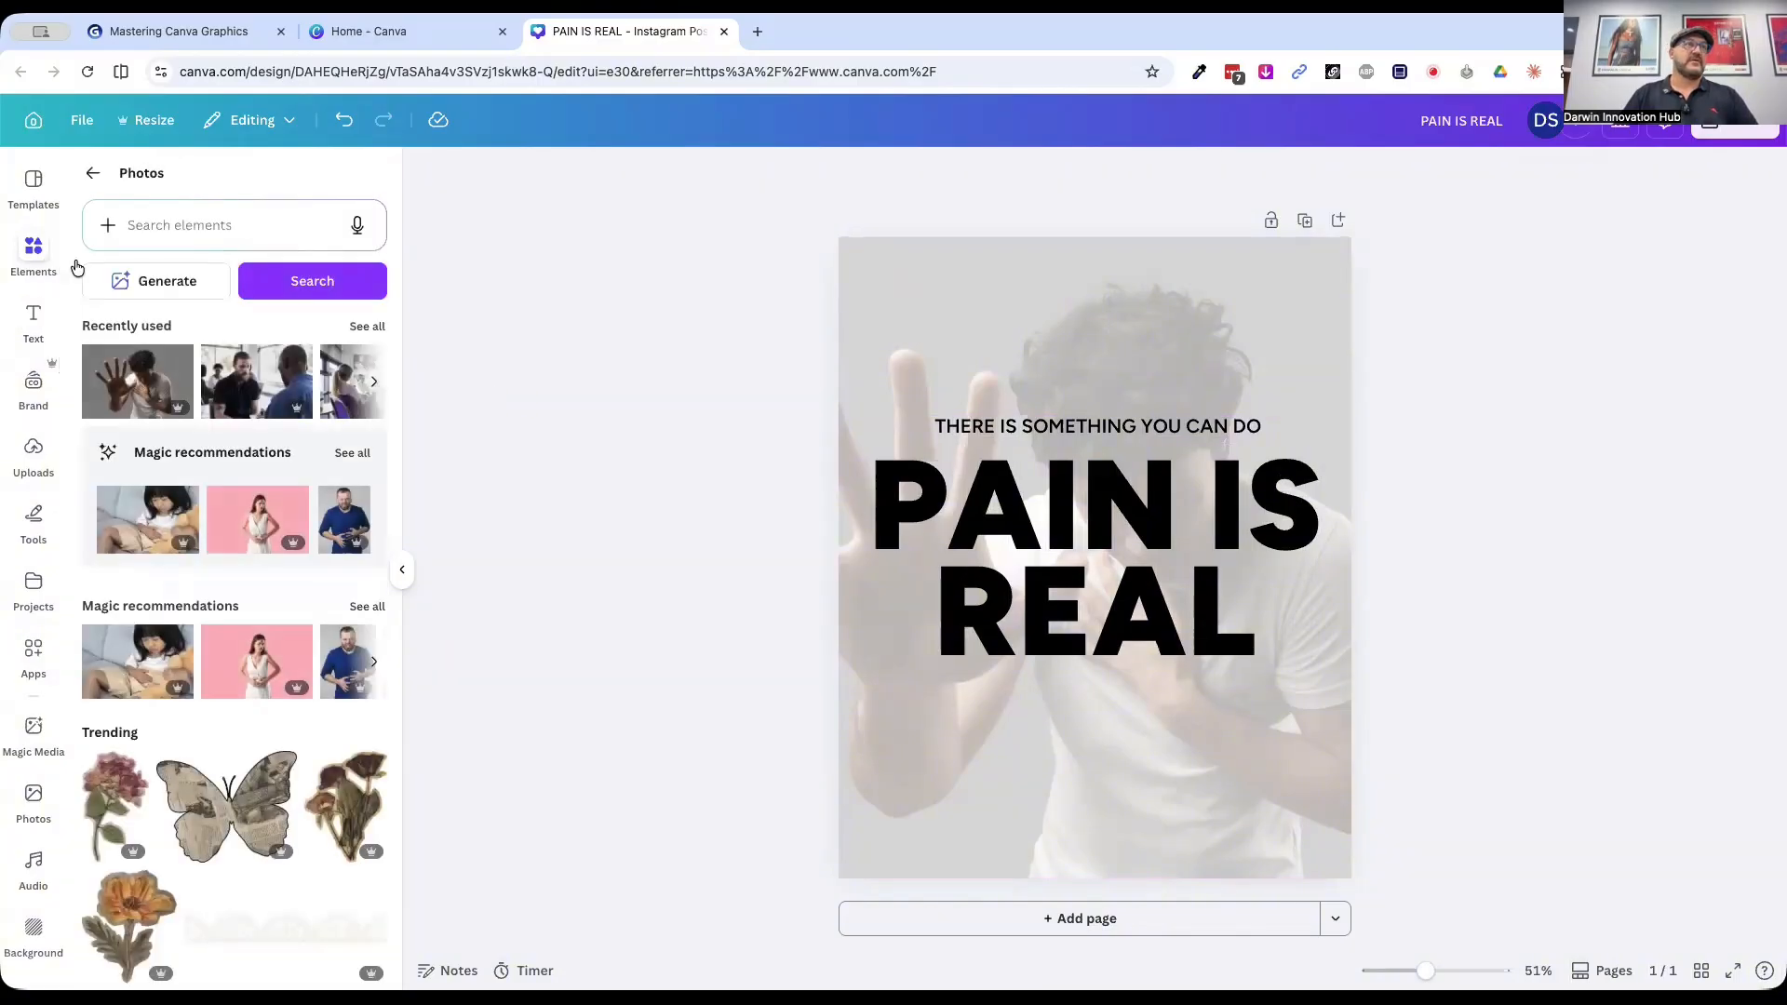
{"action": "left_click", "coordinate": [93, 178]}
{"action": "left_click", "coordinate": [130, 588]}
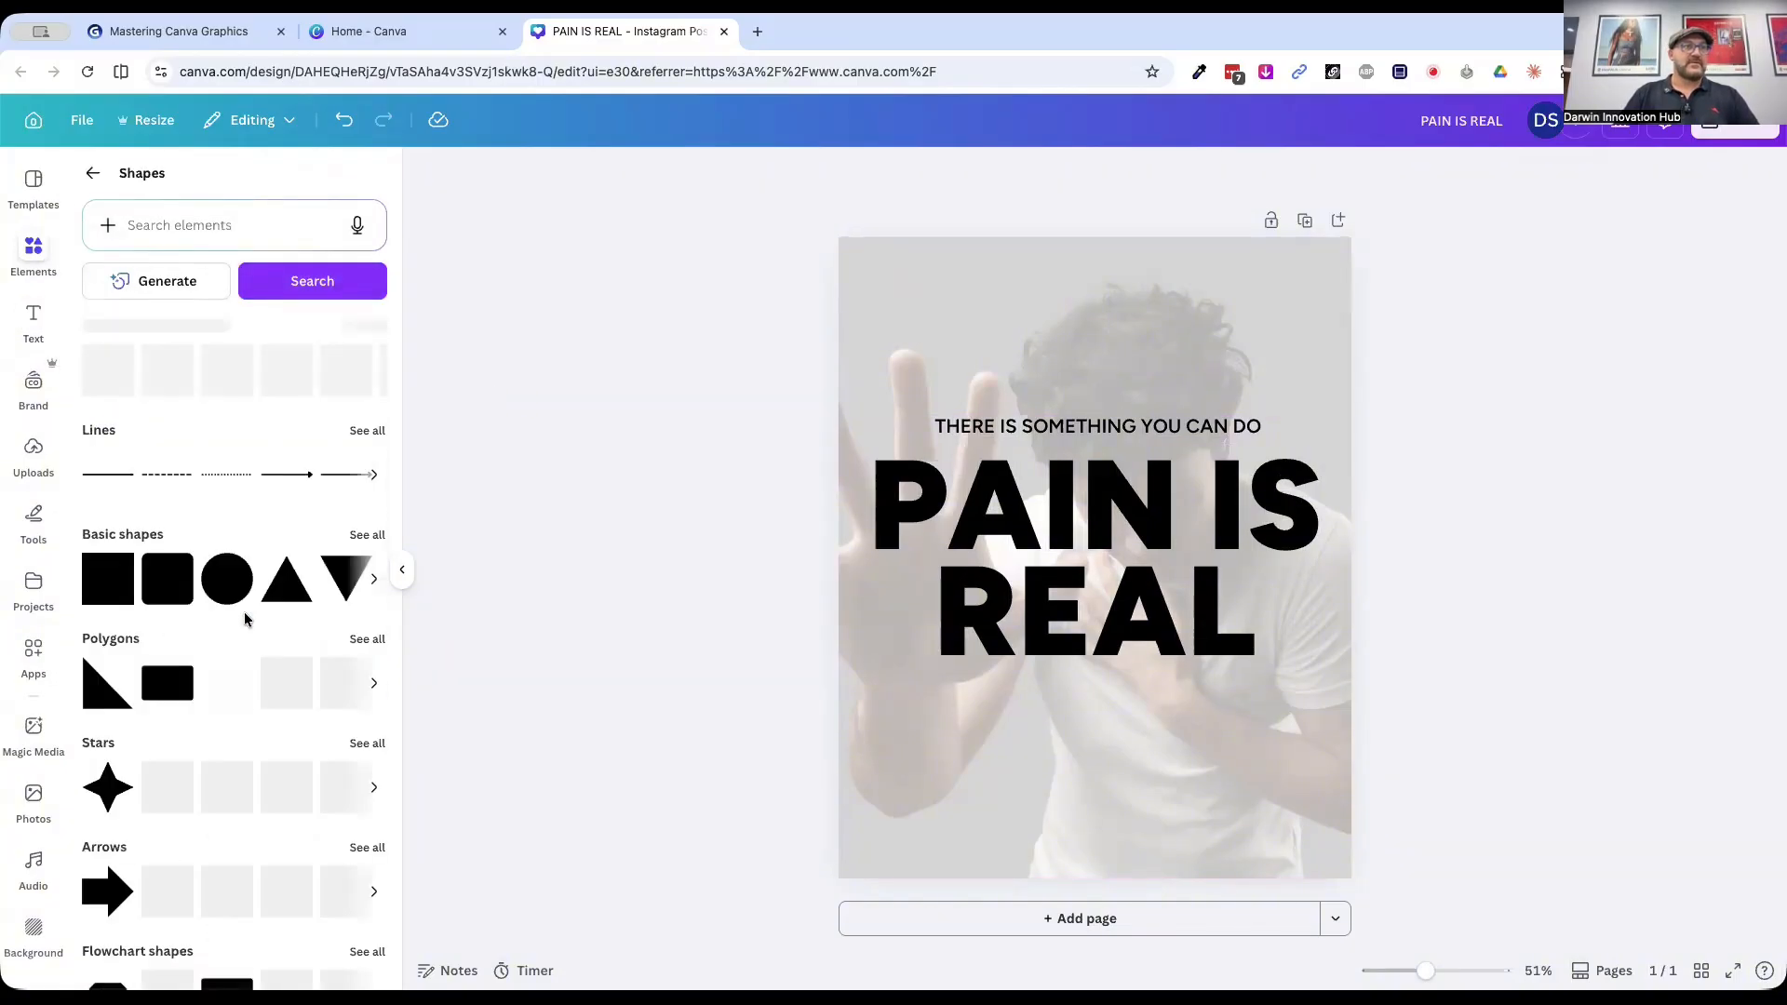
{"action": "mouse_move", "coordinate": [170, 579]}
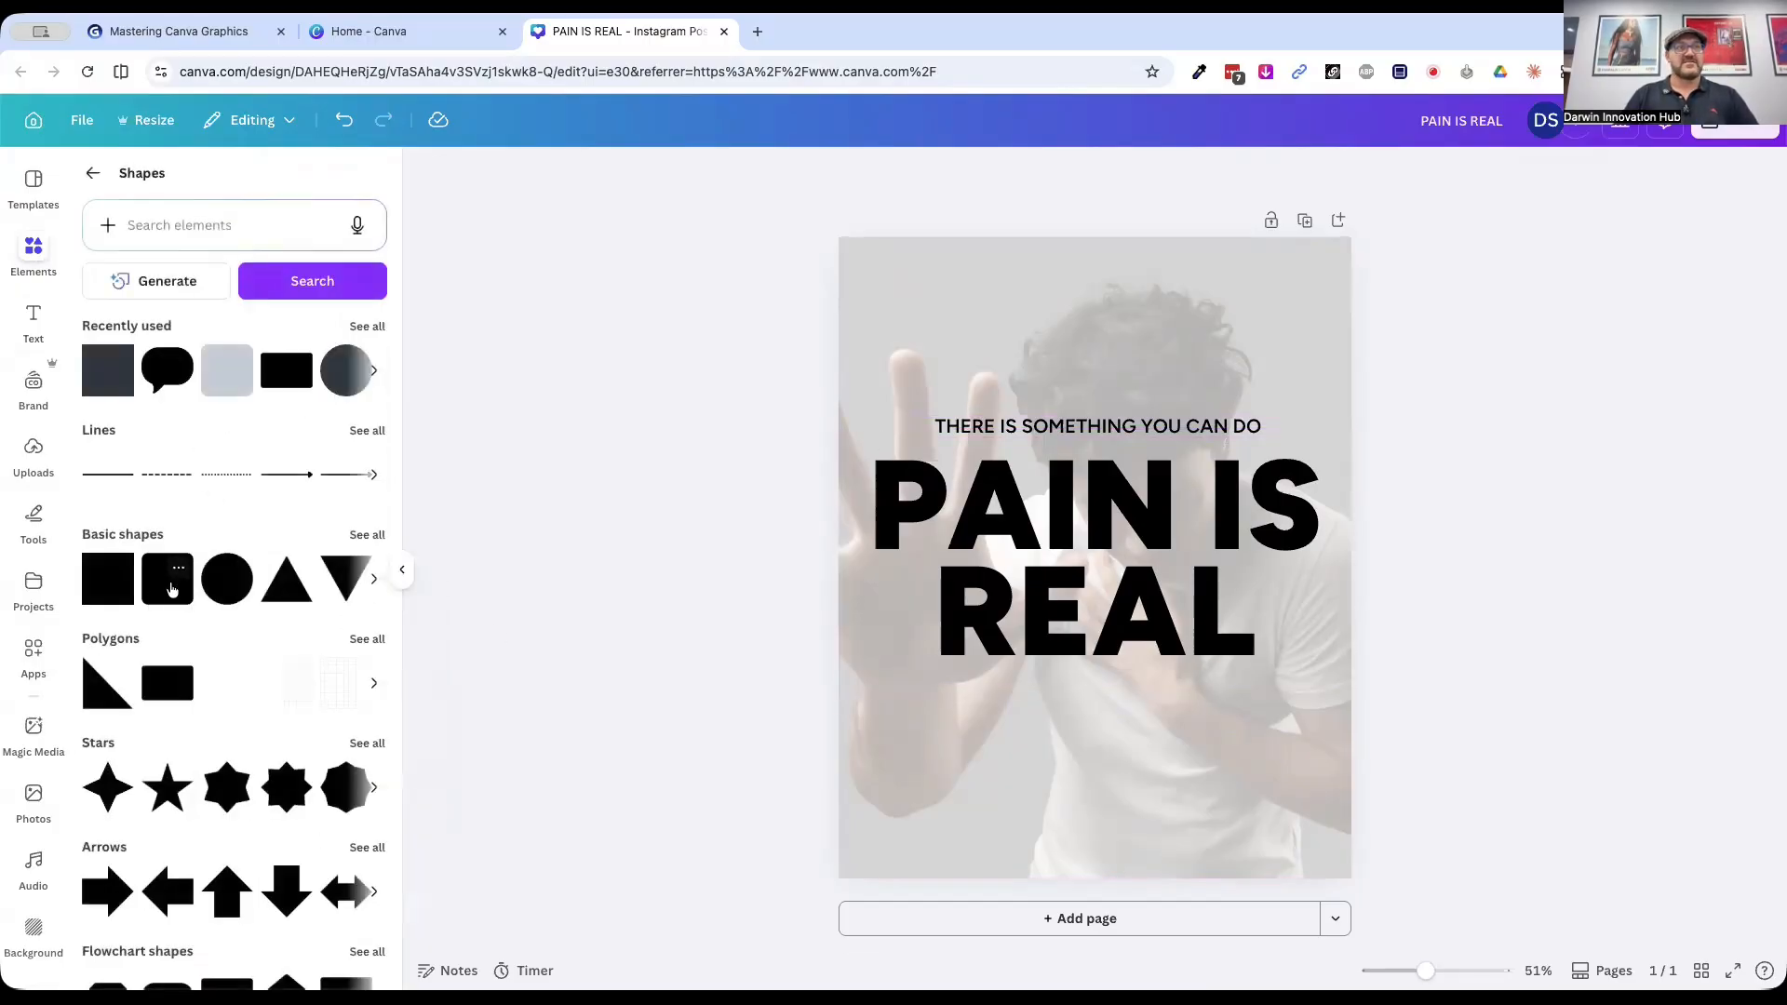
{"action": "left_click", "coordinate": [173, 589]}
{"action": "left_click_drag", "start_coordinate": [1068, 610], "coordinate": [1067, 713]}
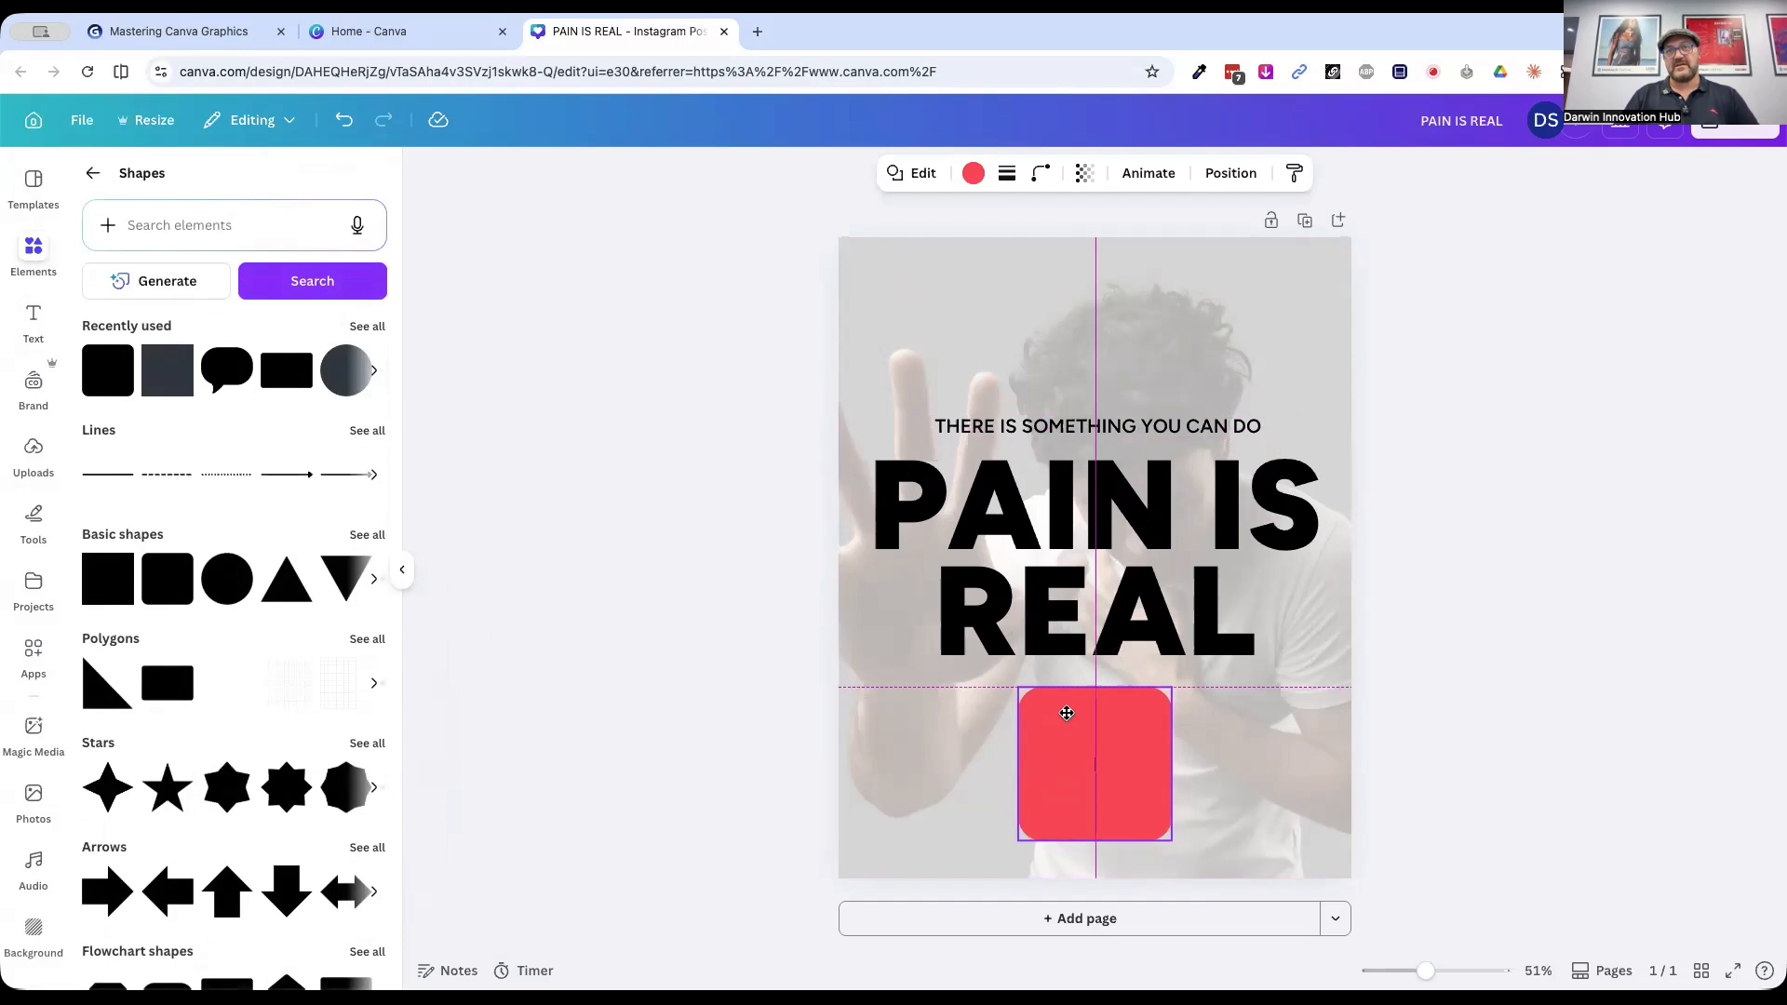
Step: Flatten the red rounded shape into a slim button and label it "ACT NOW"
{"action": "left_click_drag", "start_coordinate": [1095, 842], "coordinate": [1096, 717]}
{"action": "double_click", "coordinate": [1095, 705]}
{"action": "type", "text": "ACT NOW"}
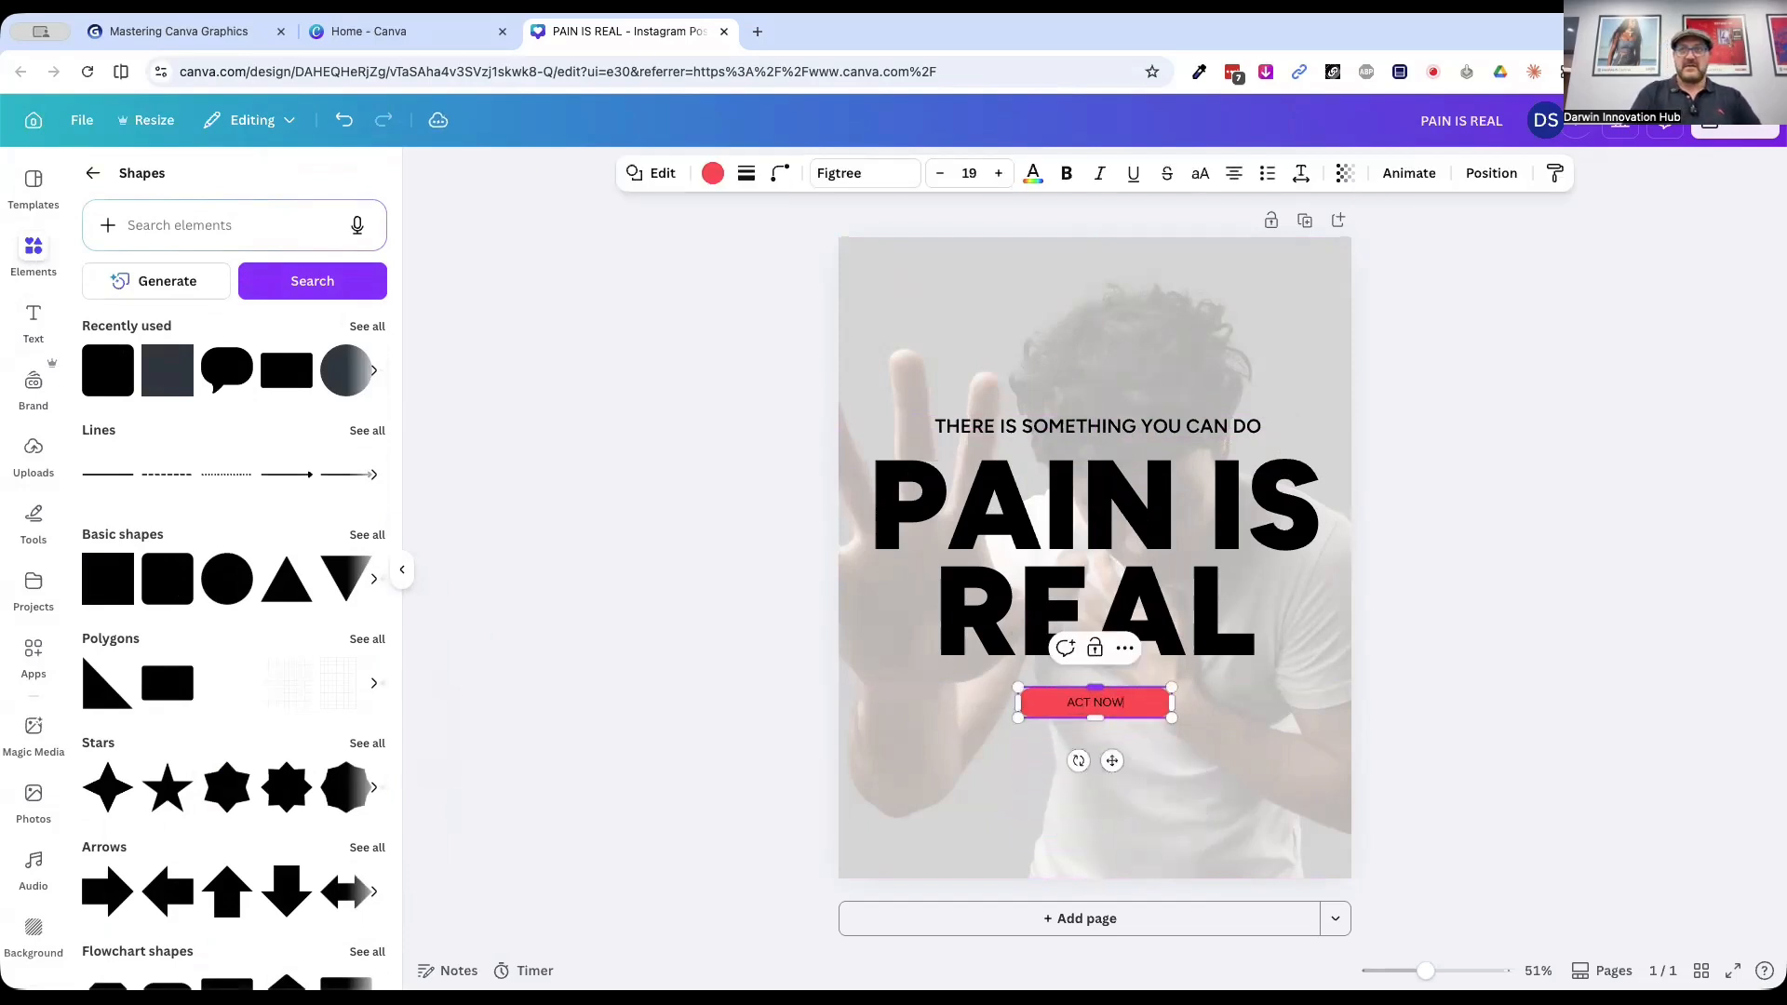
Step: Complete the red button's label as "ACT NOW!" and make it bold
{"action": "type", "text": "!"}
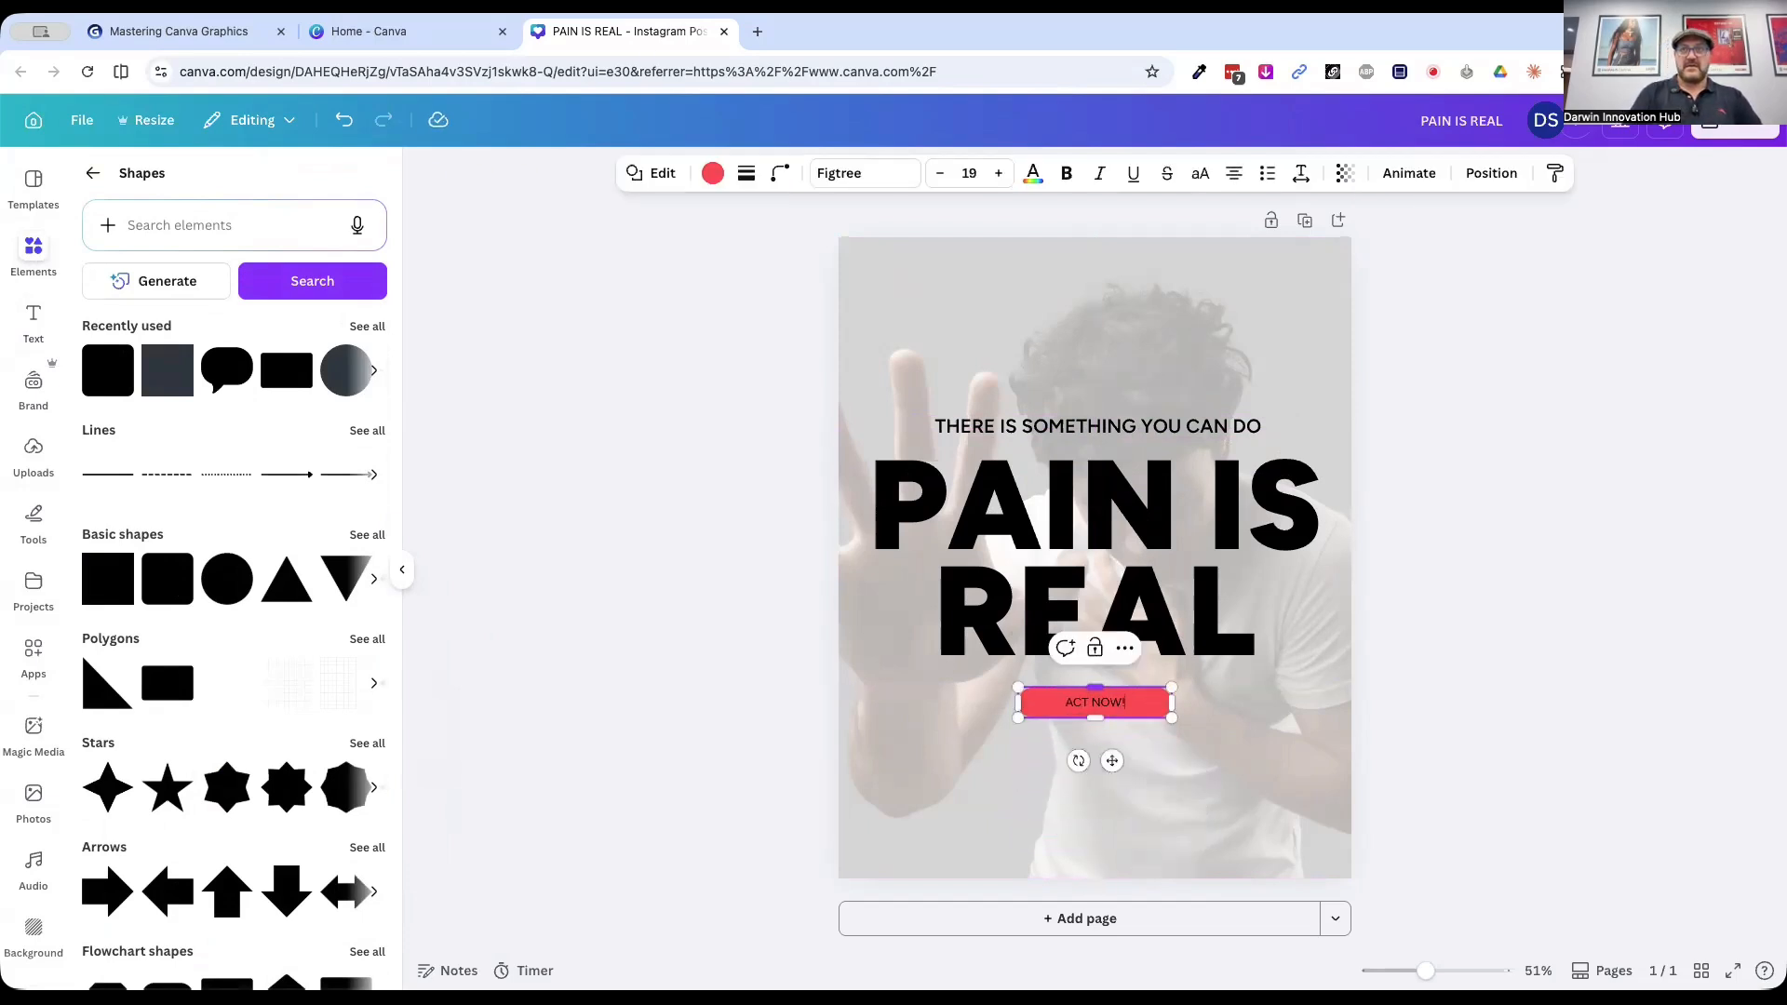
{"action": "triple_click", "coordinate": [1074, 701]}
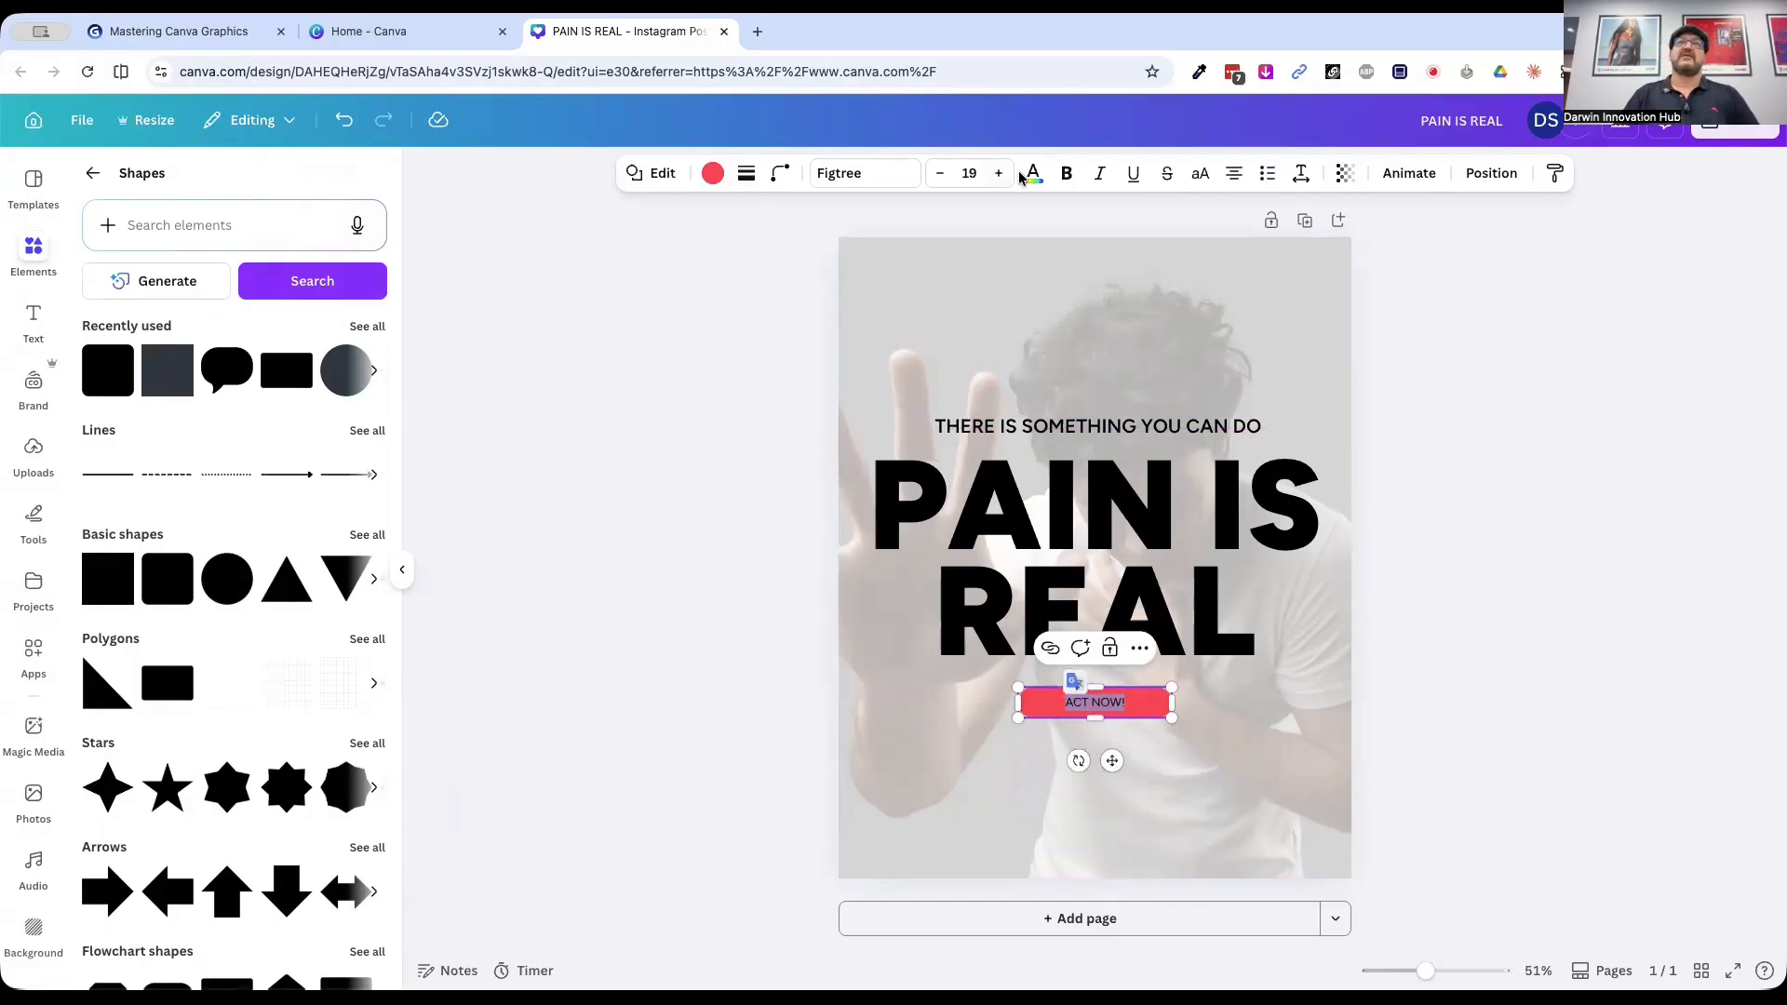
{"action": "left_click", "coordinate": [1569, 676]}
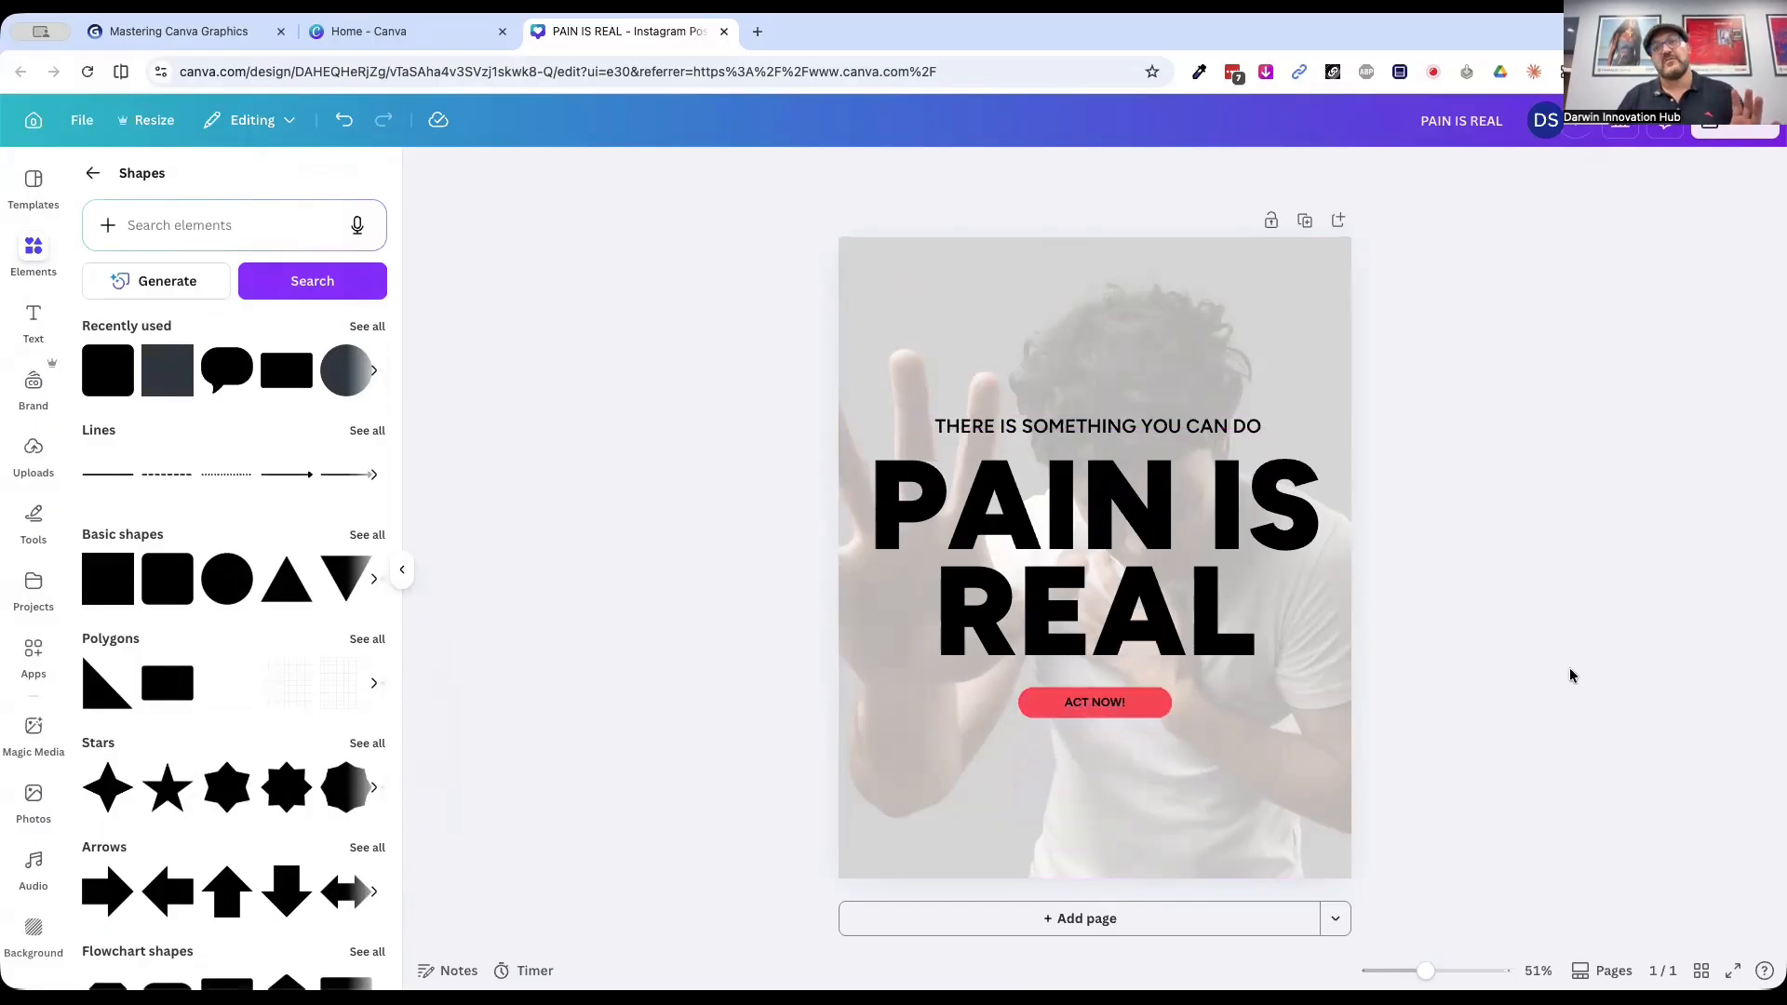
Step: Lower the "ACT NOW!" button and place the subheading between the heading and the button
{"action": "left_click", "coordinate": [1104, 528]}
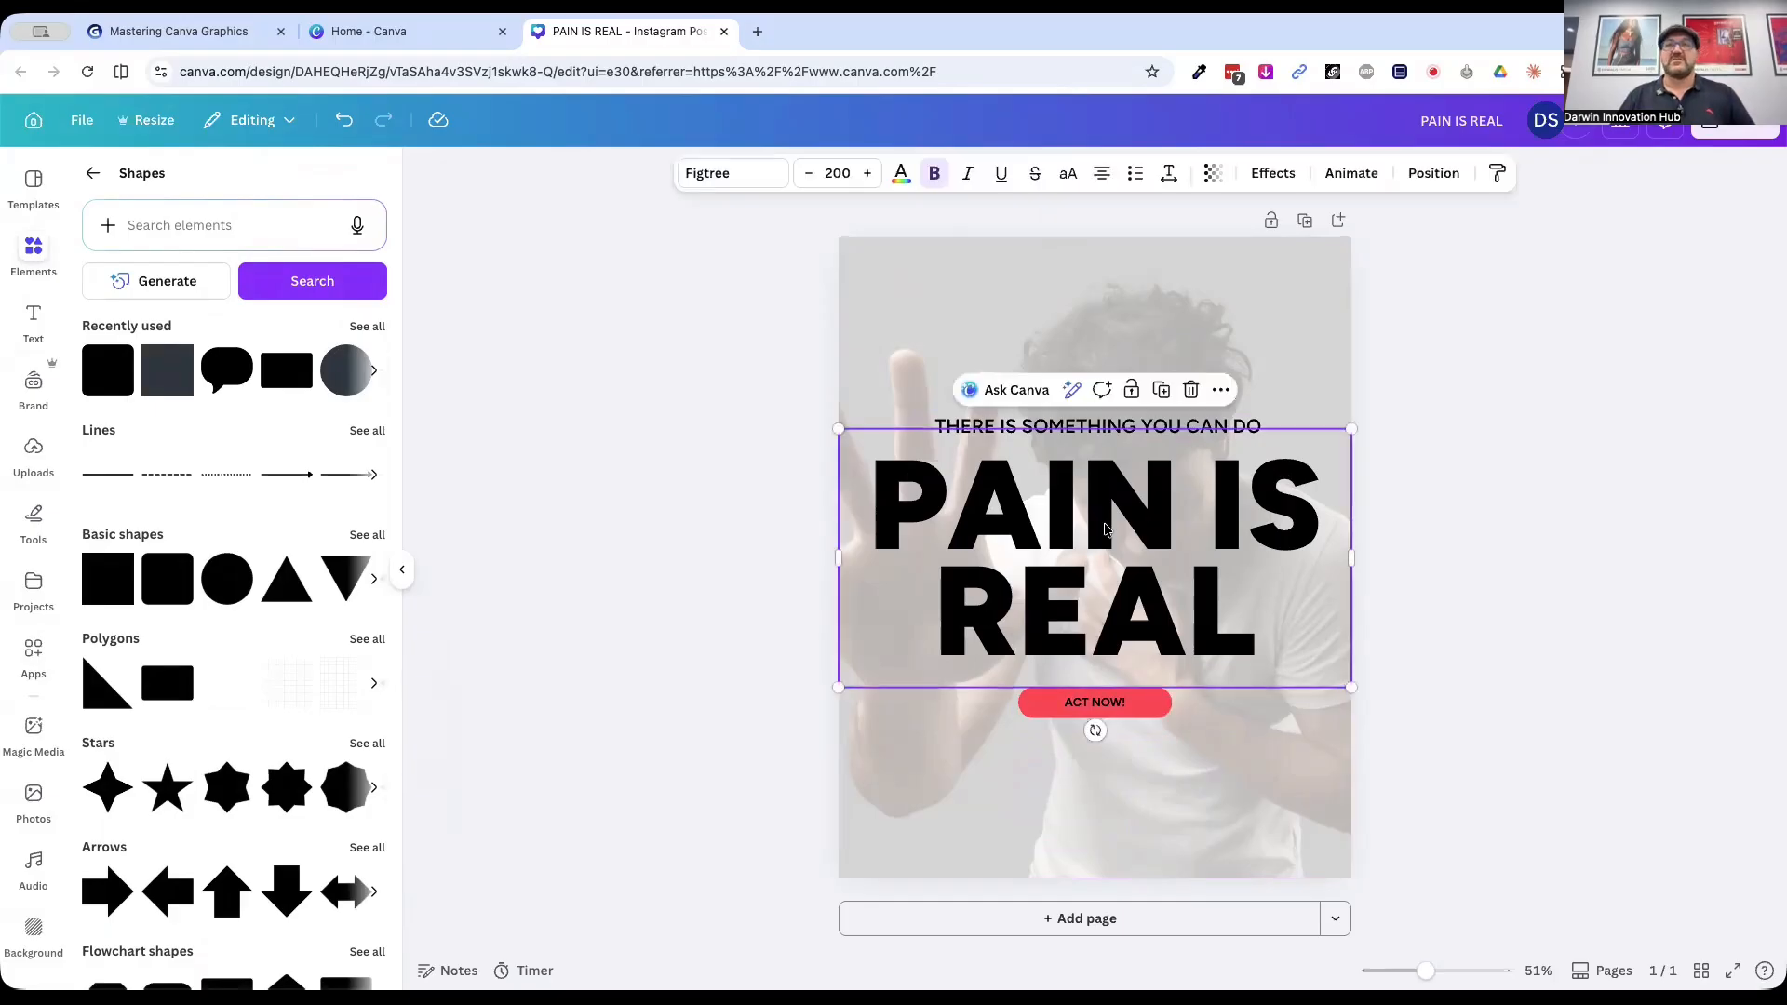
{"action": "left_click", "coordinate": [1061, 421]}
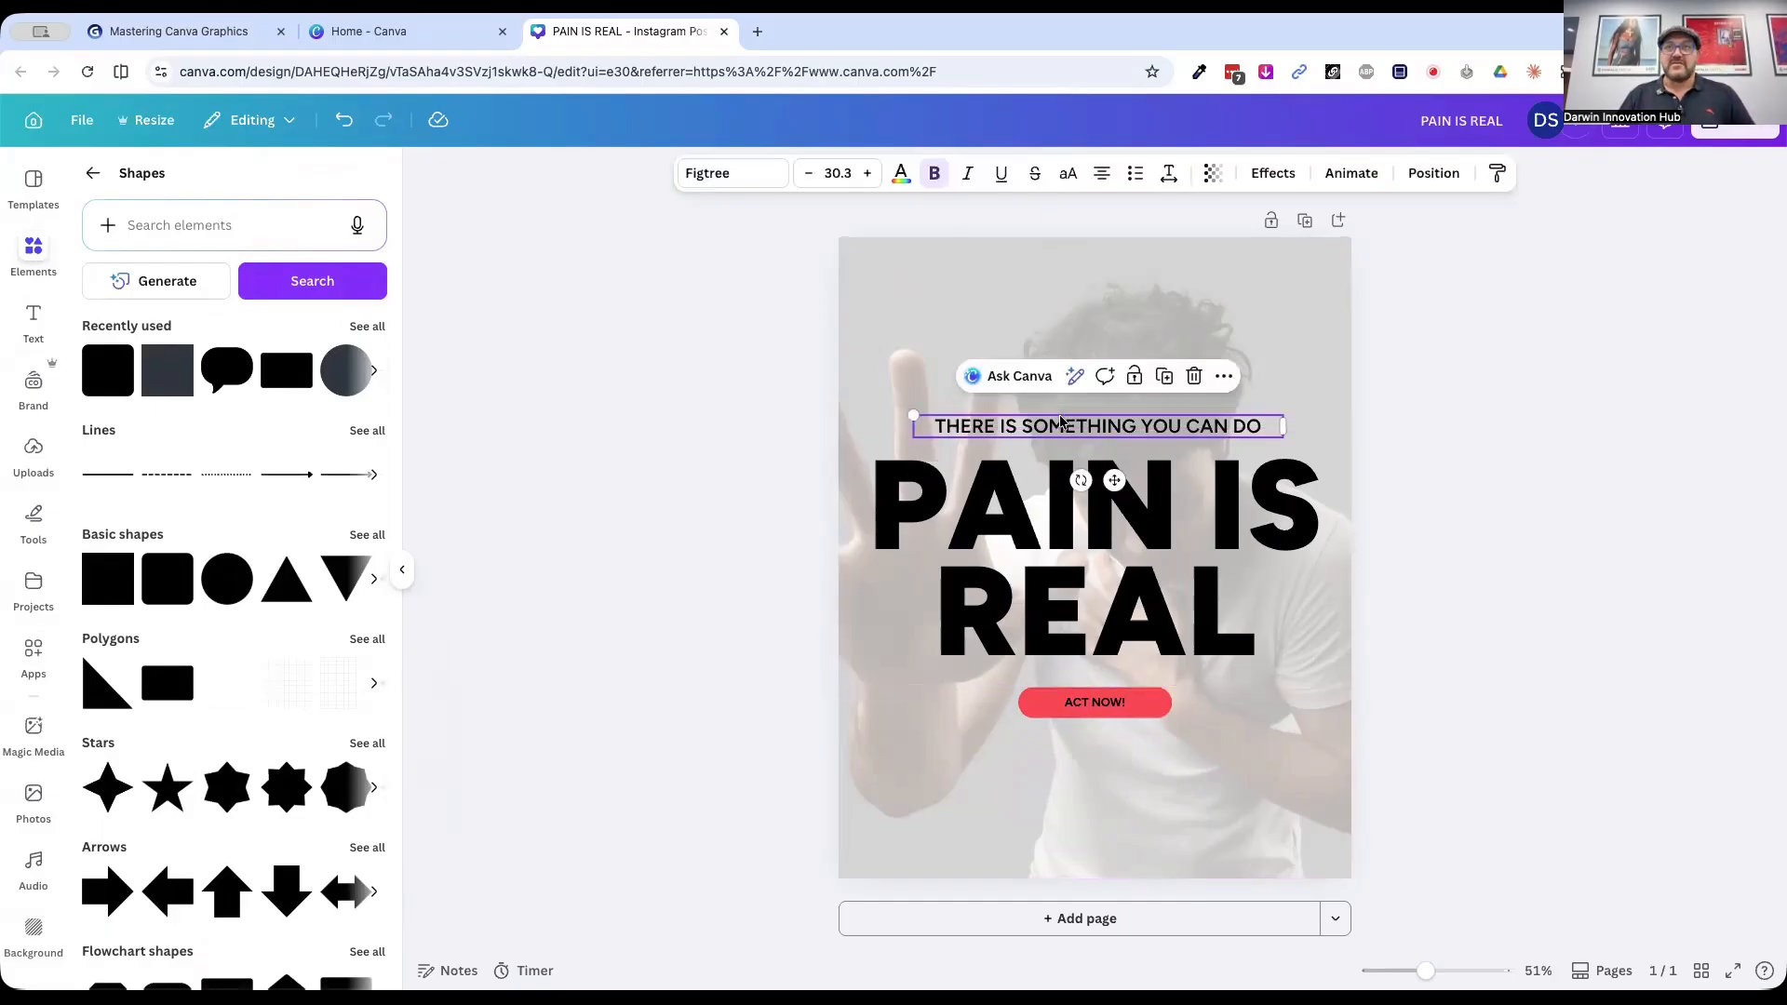
{"action": "left_click", "coordinate": [1091, 690]}
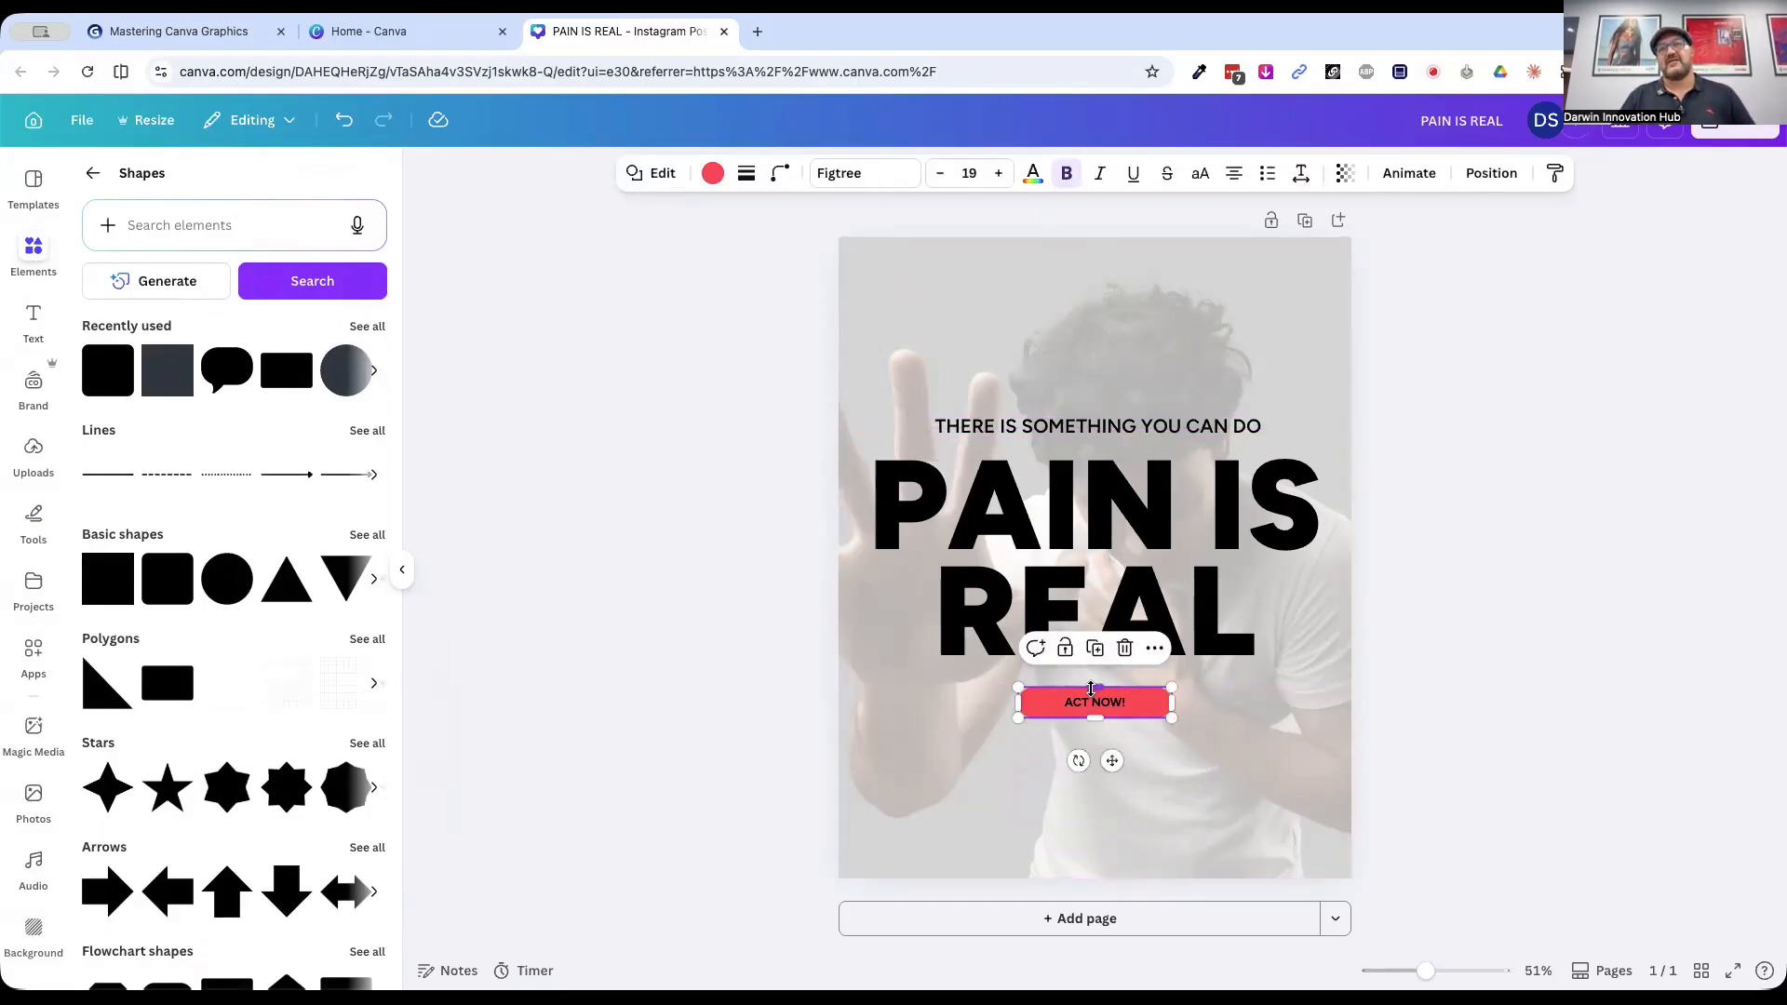
{"action": "left_click_drag", "start_coordinate": [1090, 696], "coordinate": [1084, 761]}
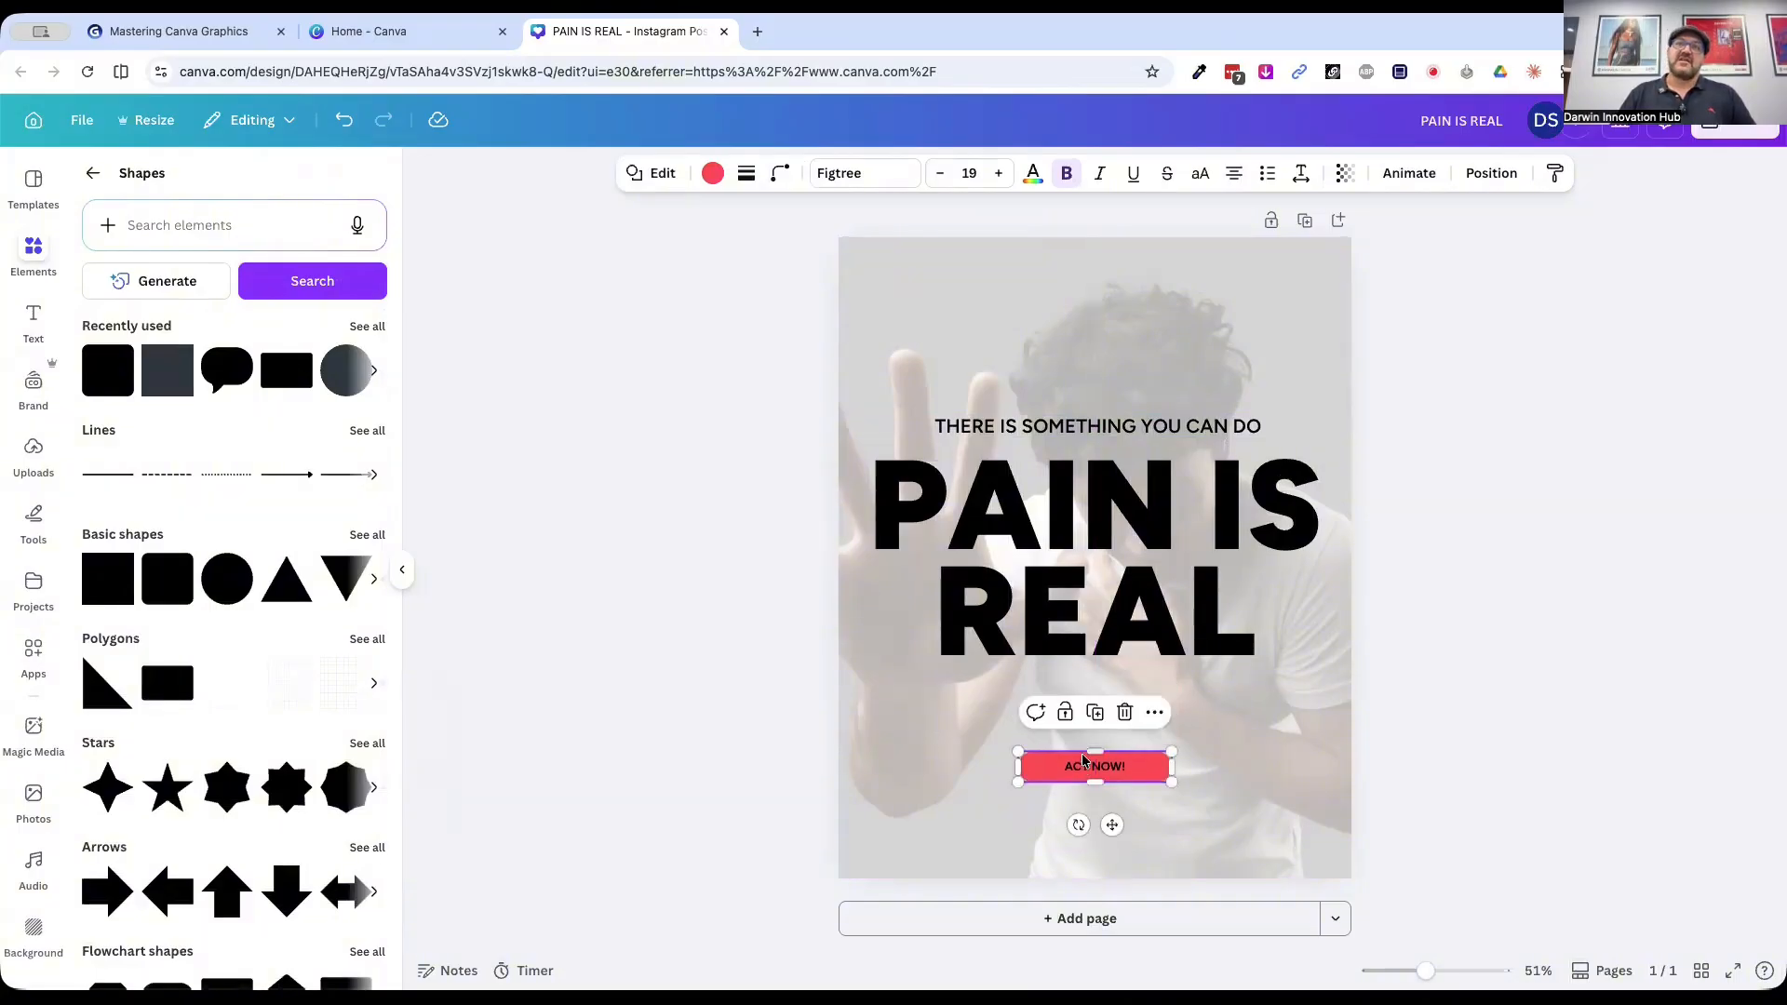
{"action": "left_click", "coordinate": [1042, 430]}
{"action": "left_click_drag", "start_coordinate": [1042, 430], "coordinate": [1039, 707]}
Step: Move the heading, subheading and button up together so the group sits around the middle of the page
{"action": "left_click", "coordinate": [1407, 558]}
{"action": "left_click_drag", "start_coordinate": [1418, 429], "coordinate": [1097, 794]}
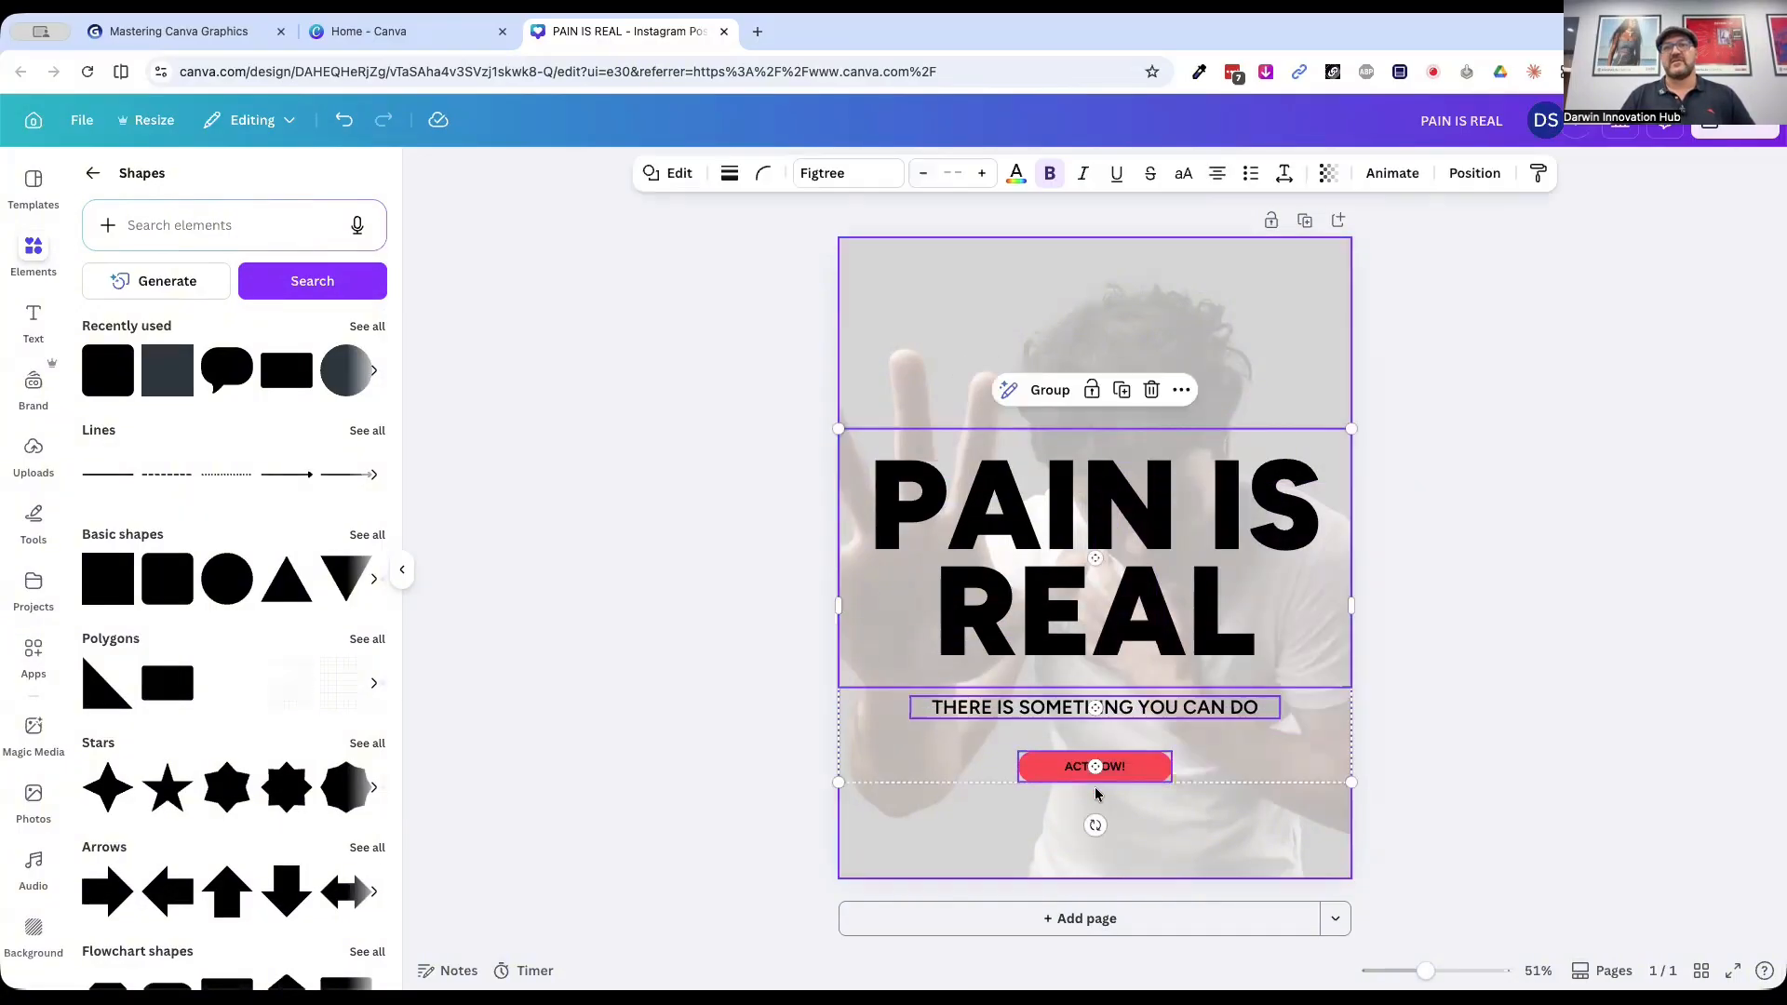
{"action": "left_click_drag", "start_coordinate": [1096, 519], "coordinate": [1097, 472]}
{"action": "left_click", "coordinate": [1599, 603]}
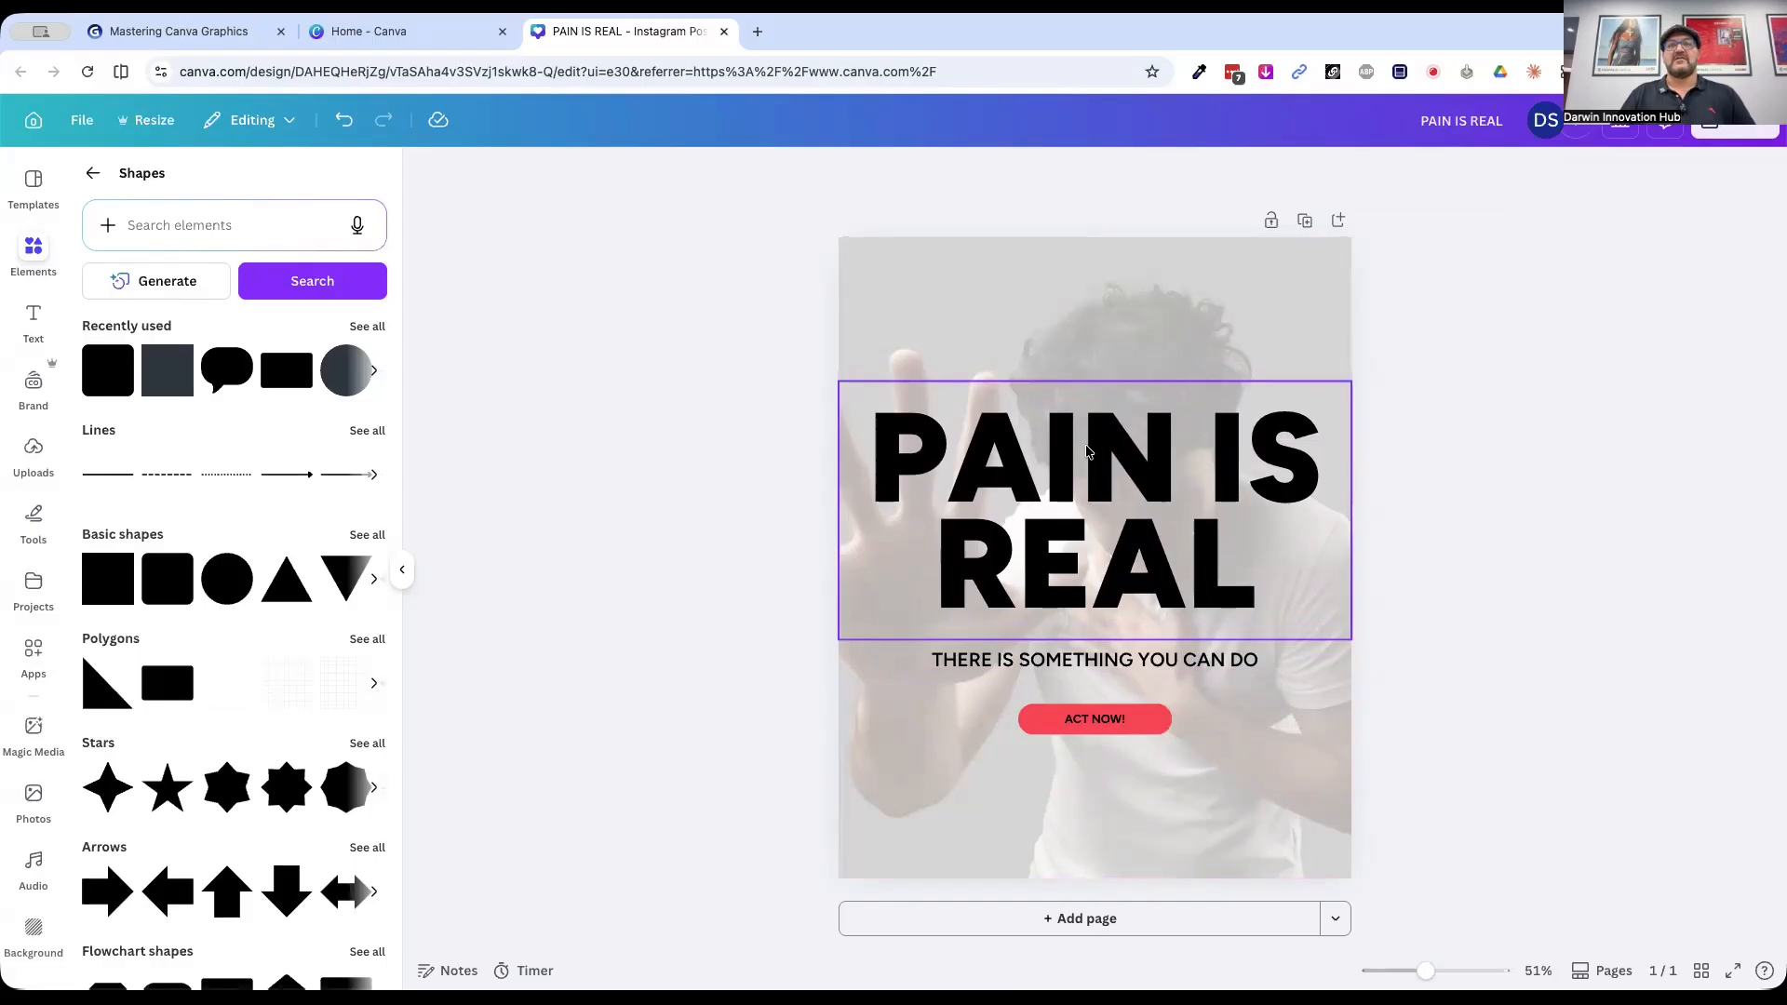
Step: Left-align the heading, narrow its text box so it wraps onto three lines, and place it in the page's top-left corner
{"action": "left_click", "coordinate": [1010, 477]}
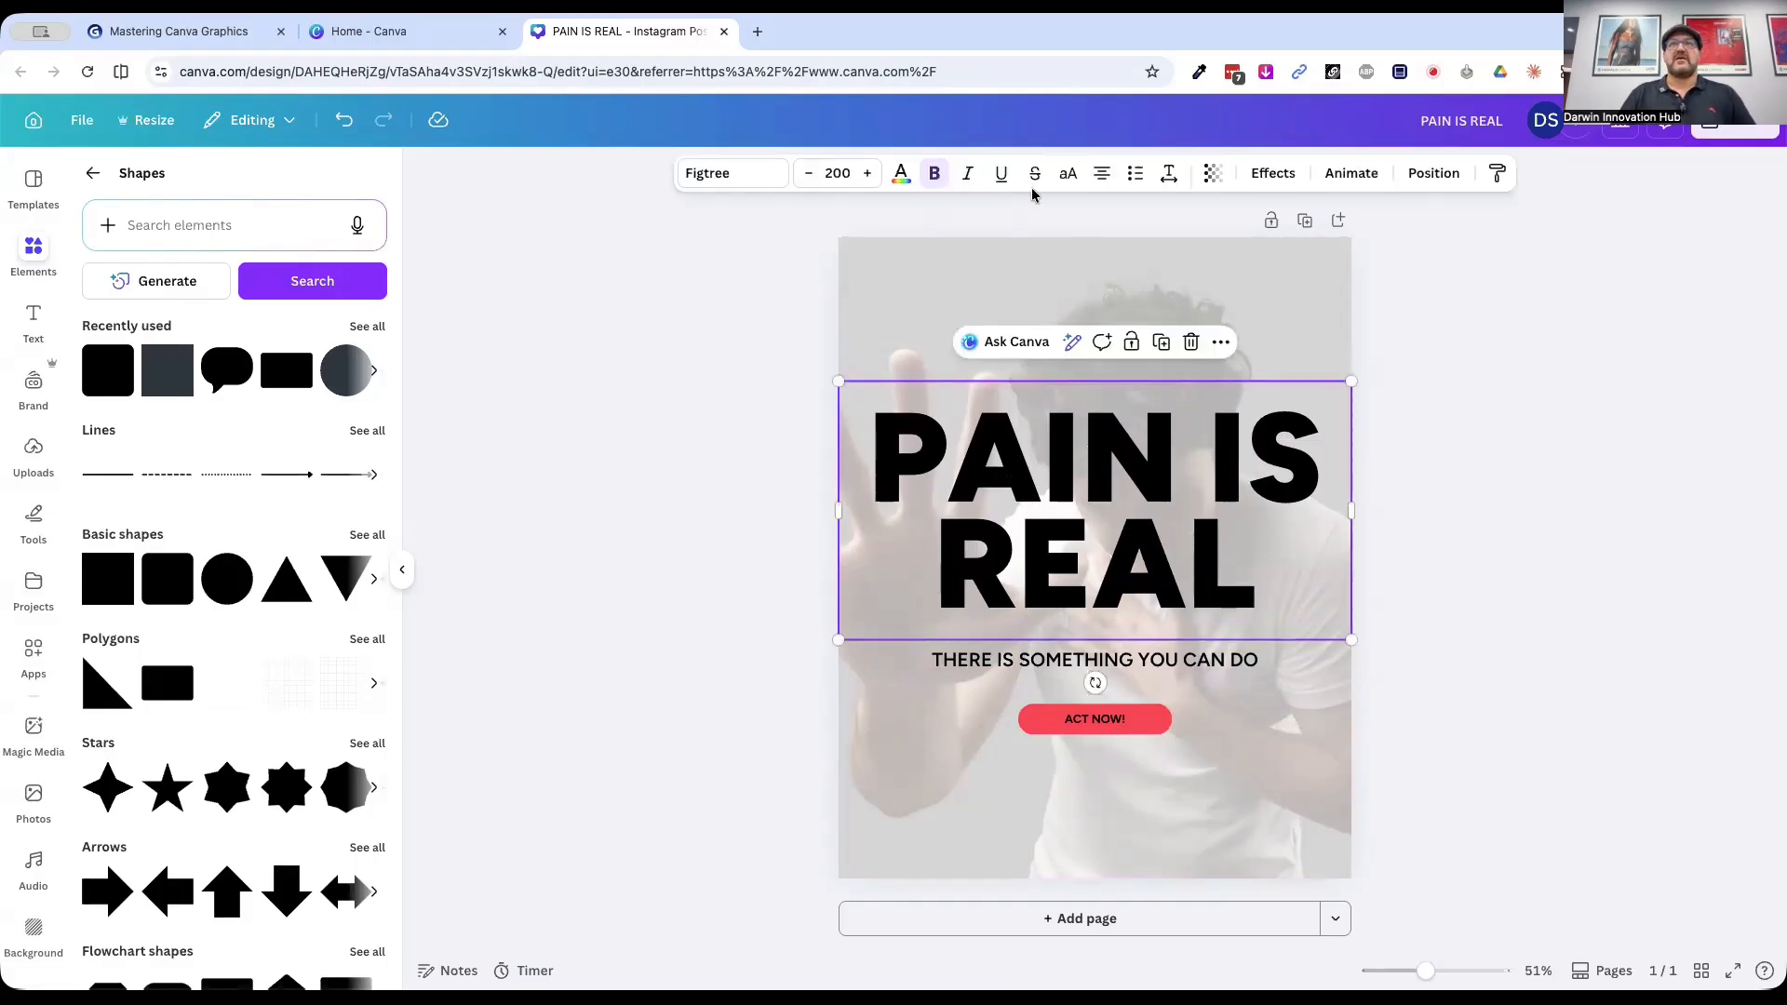
{"action": "left_click", "coordinate": [1102, 173]}
{"action": "left_click_drag", "start_coordinate": [1351, 510], "coordinate": [1171, 510]}
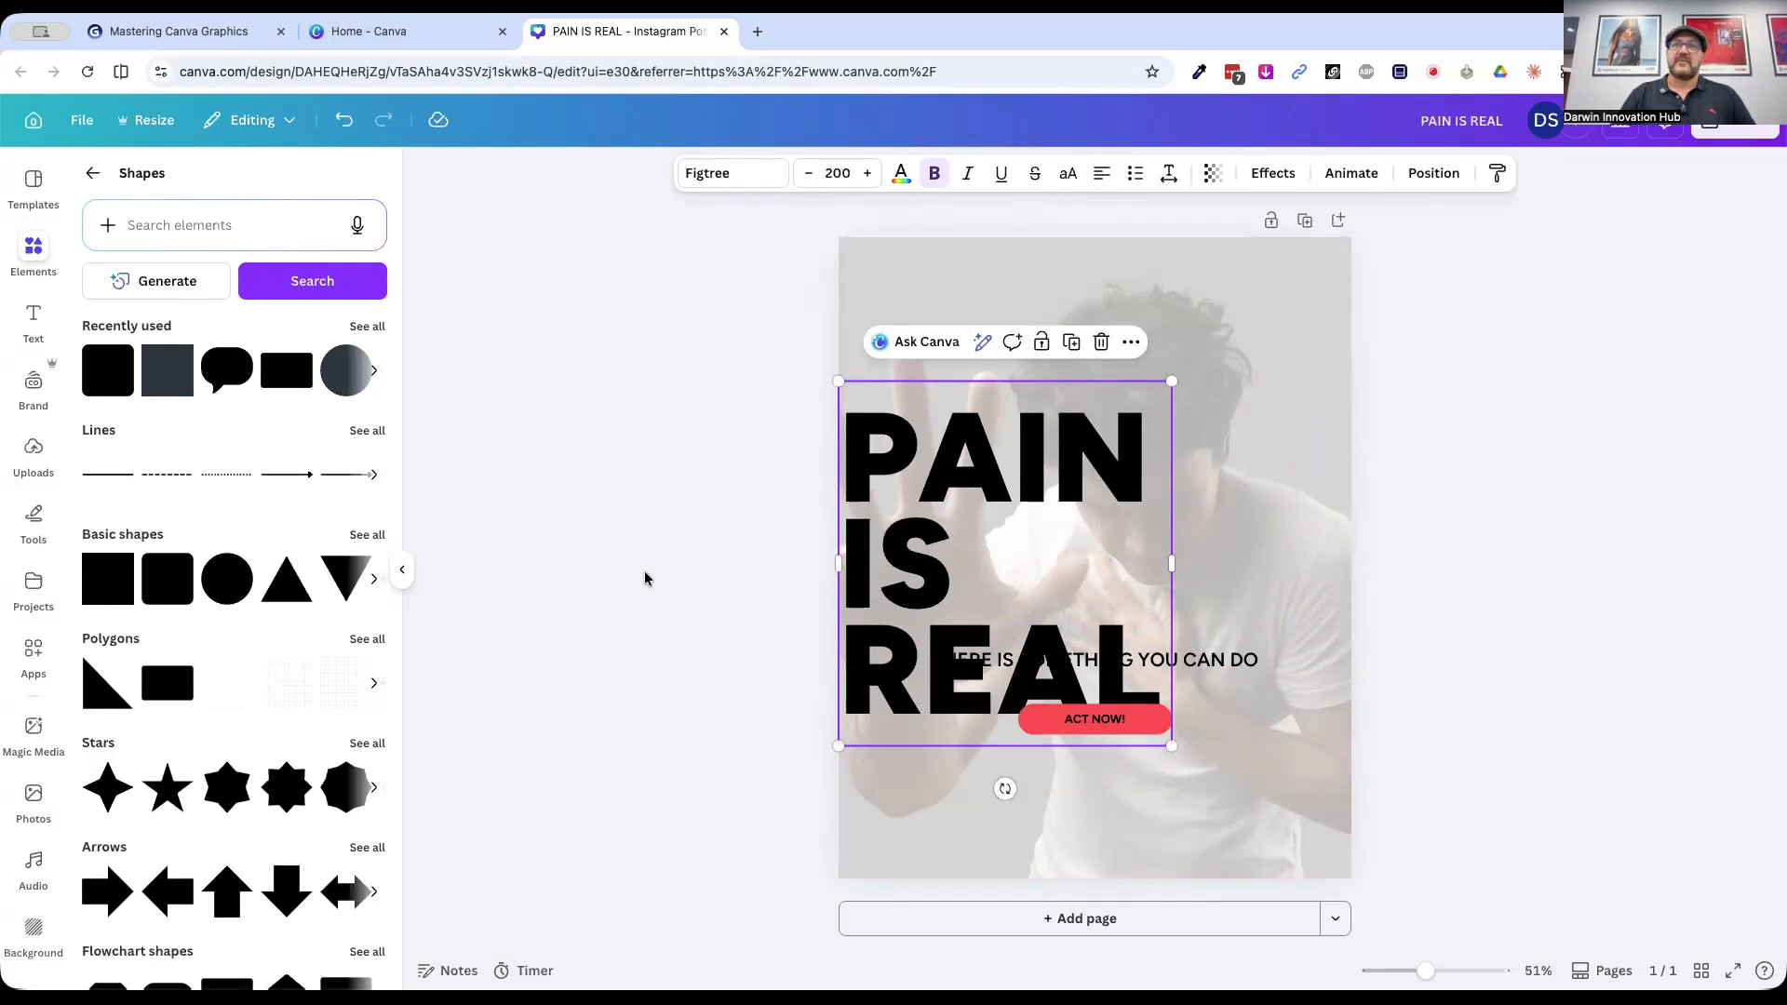
{"action": "left_click_drag", "start_coordinate": [848, 472], "coordinate": [849, 328]}
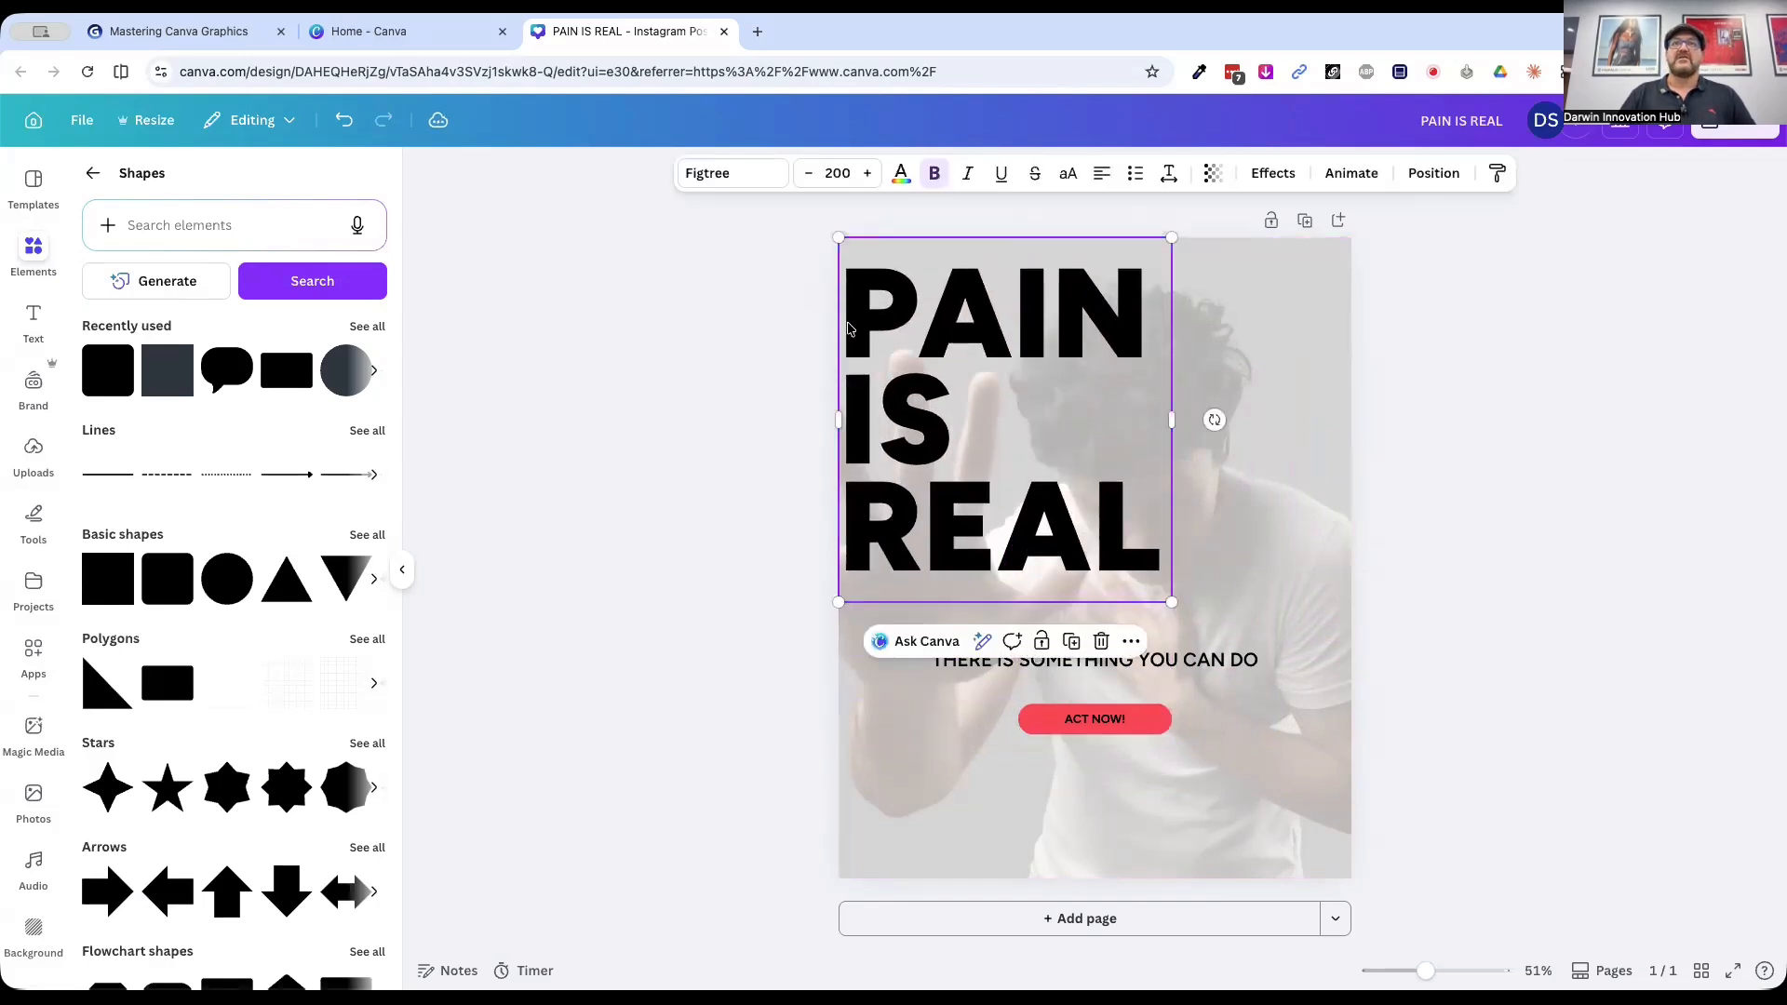
Step: Move the subheading and the "ACT NOW!" button up beside the heading, towards the page's right edge
{"action": "left_click", "coordinate": [1200, 659]}
{"action": "left_click_drag", "start_coordinate": [1201, 659], "coordinate": [1293, 388]}
{"action": "left_click_drag", "start_coordinate": [1099, 714], "coordinate": [1329, 432]}
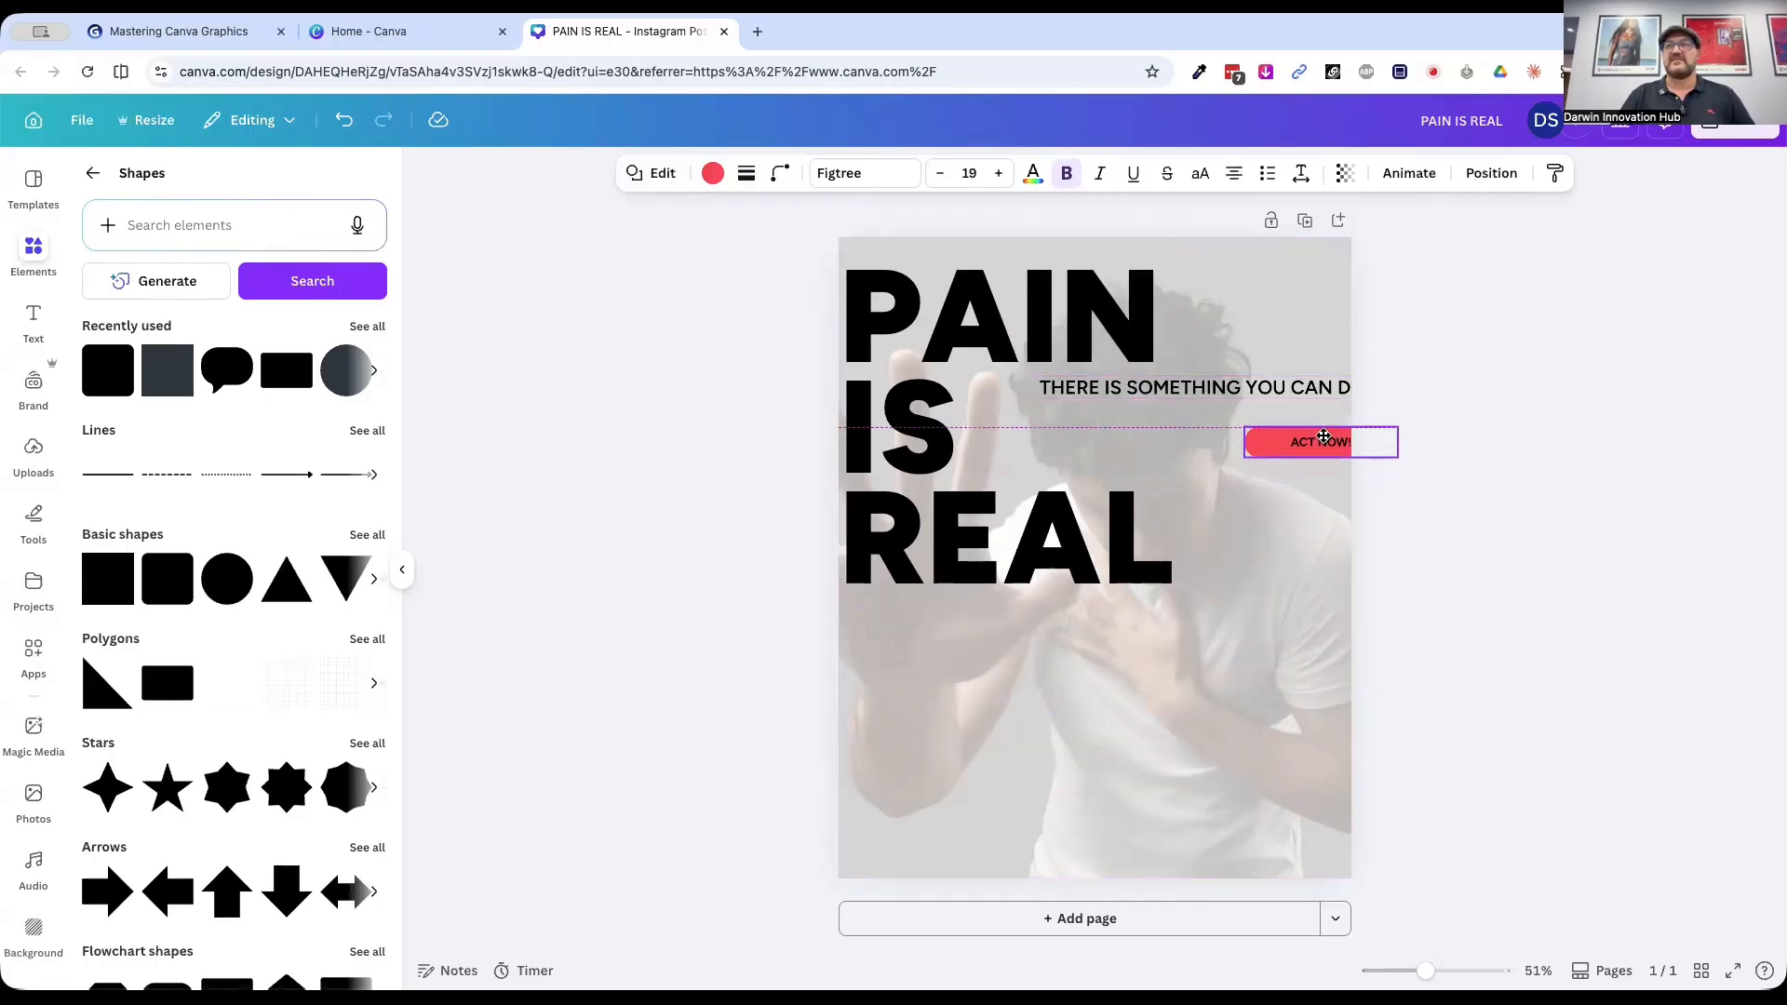
Step: Enlarge the heading to font size 308 across the page width and send it behind the photo, lower on the page
{"action": "left_click", "coordinate": [941, 595]}
{"action": "left_click_drag", "start_coordinate": [1182, 610], "coordinate": [1352, 797]}
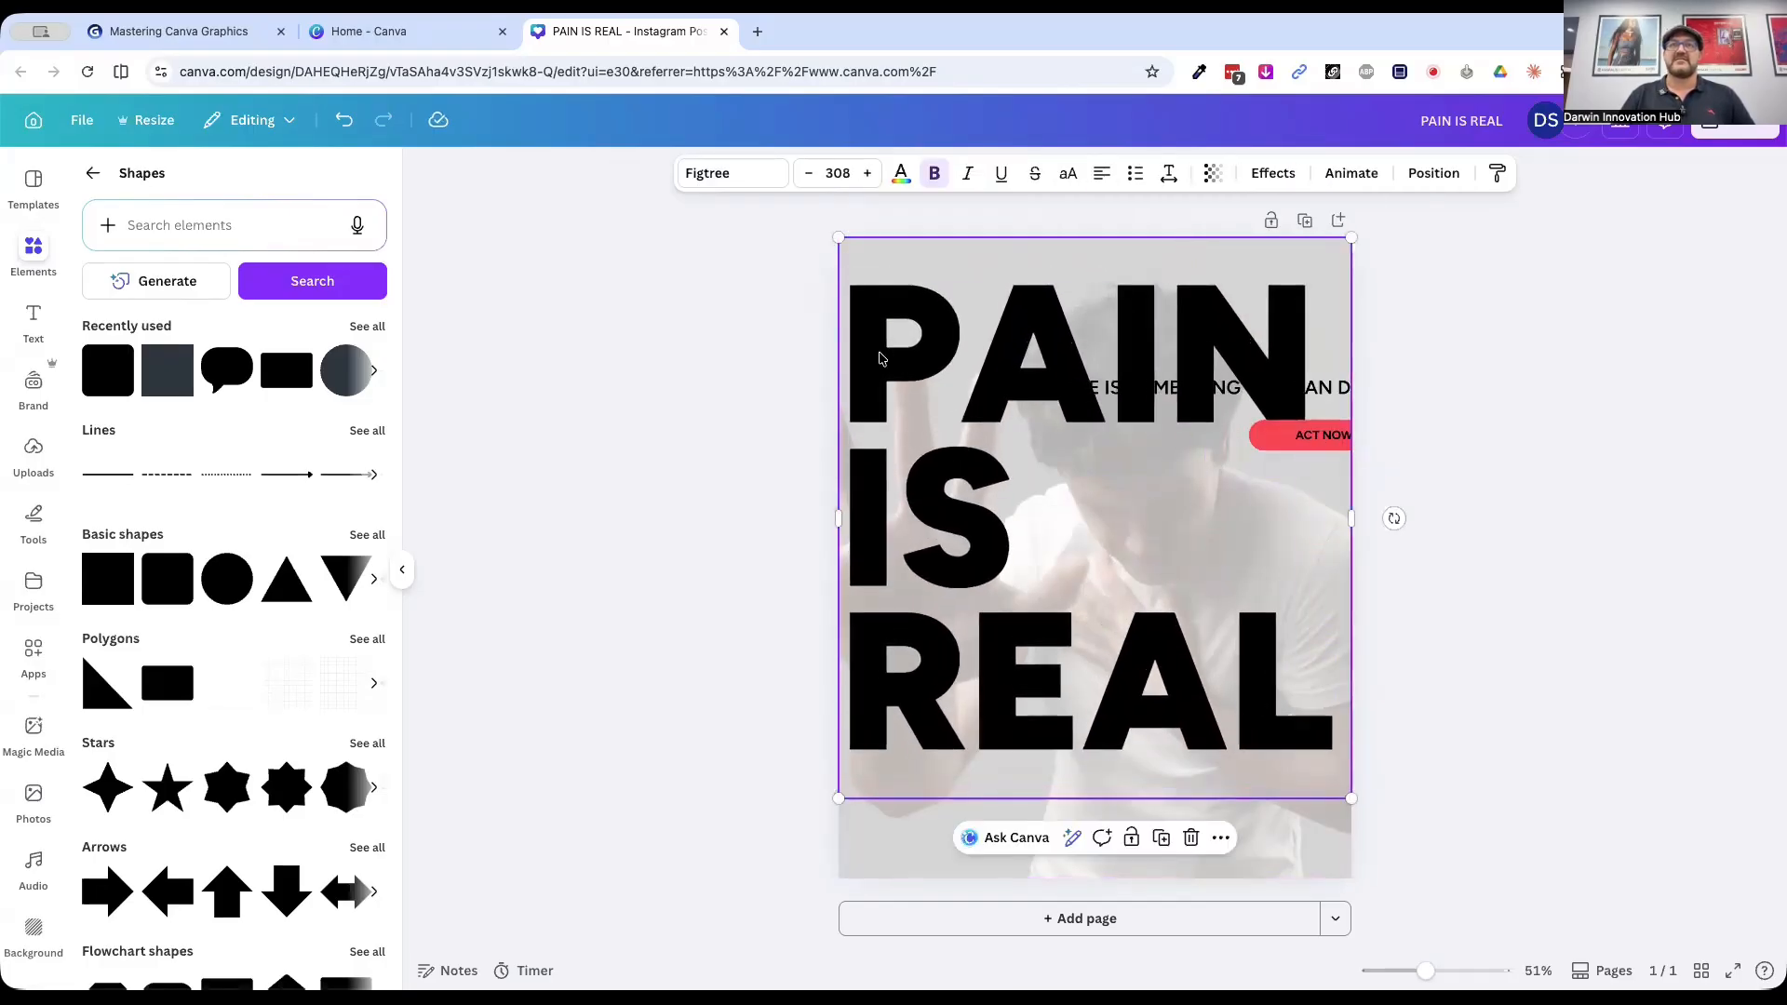
{"action": "left_click_drag", "start_coordinate": [886, 356], "coordinate": [873, 462]}
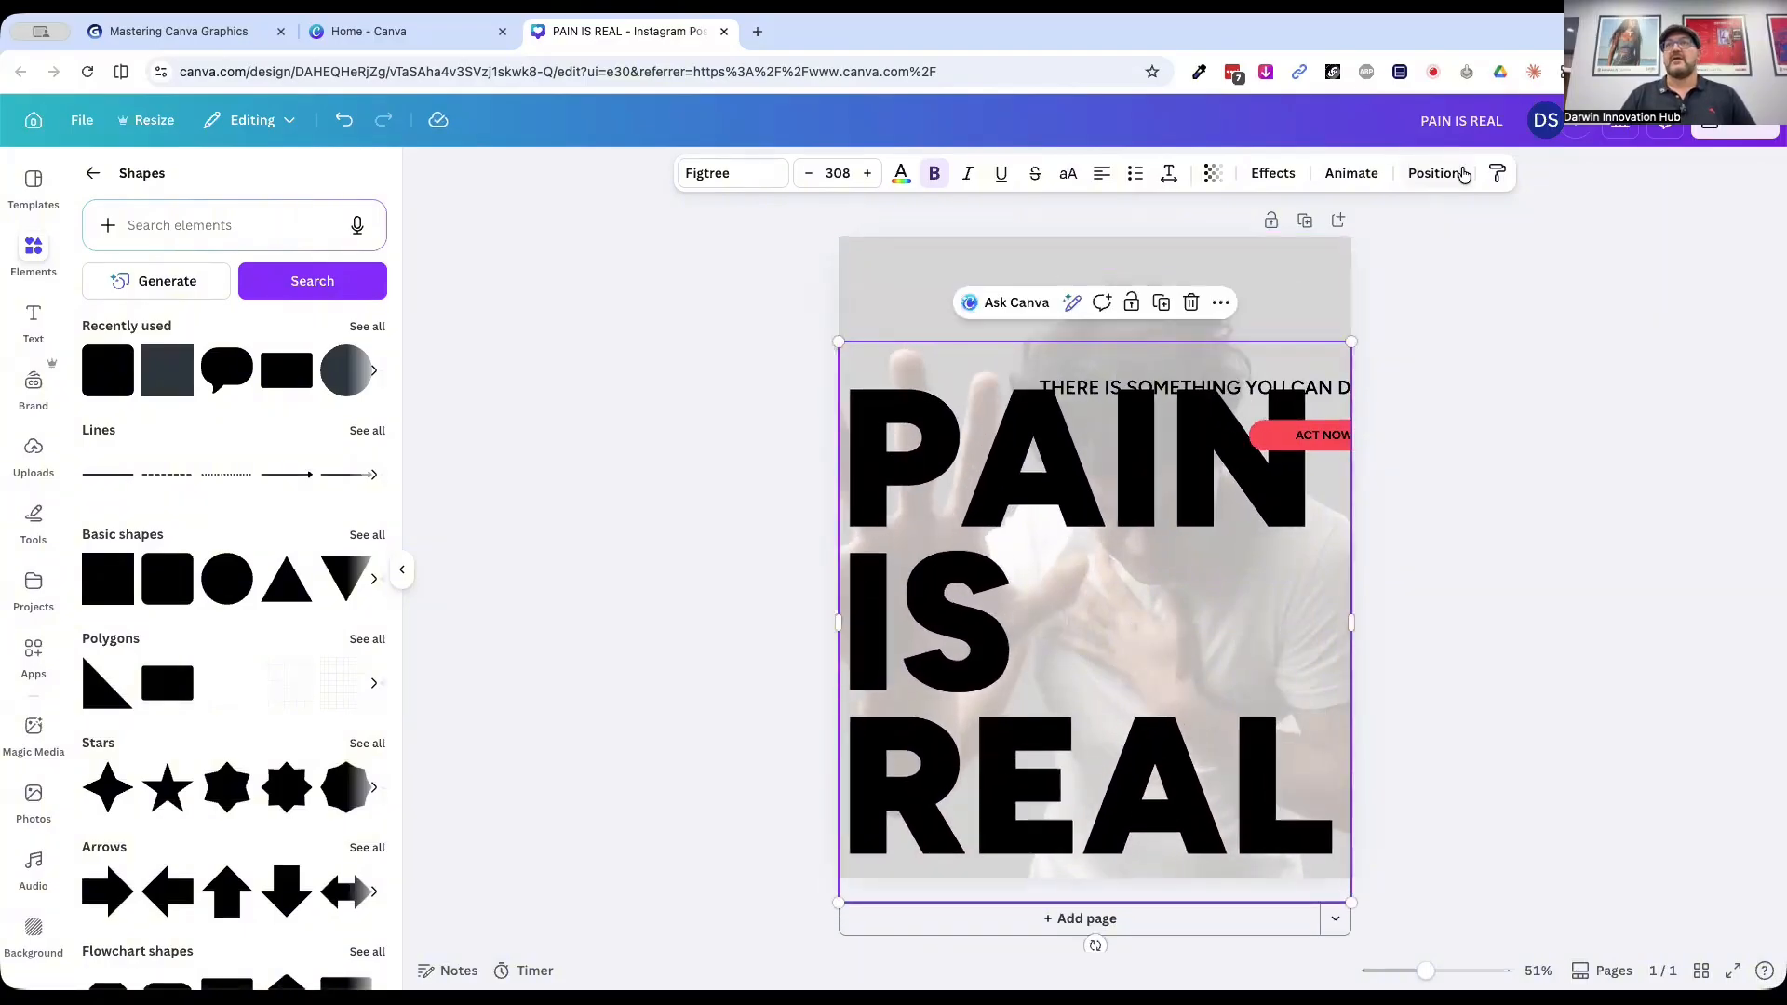
{"action": "left_click", "coordinate": [1433, 173]}
{"action": "left_click", "coordinate": [315, 270]}
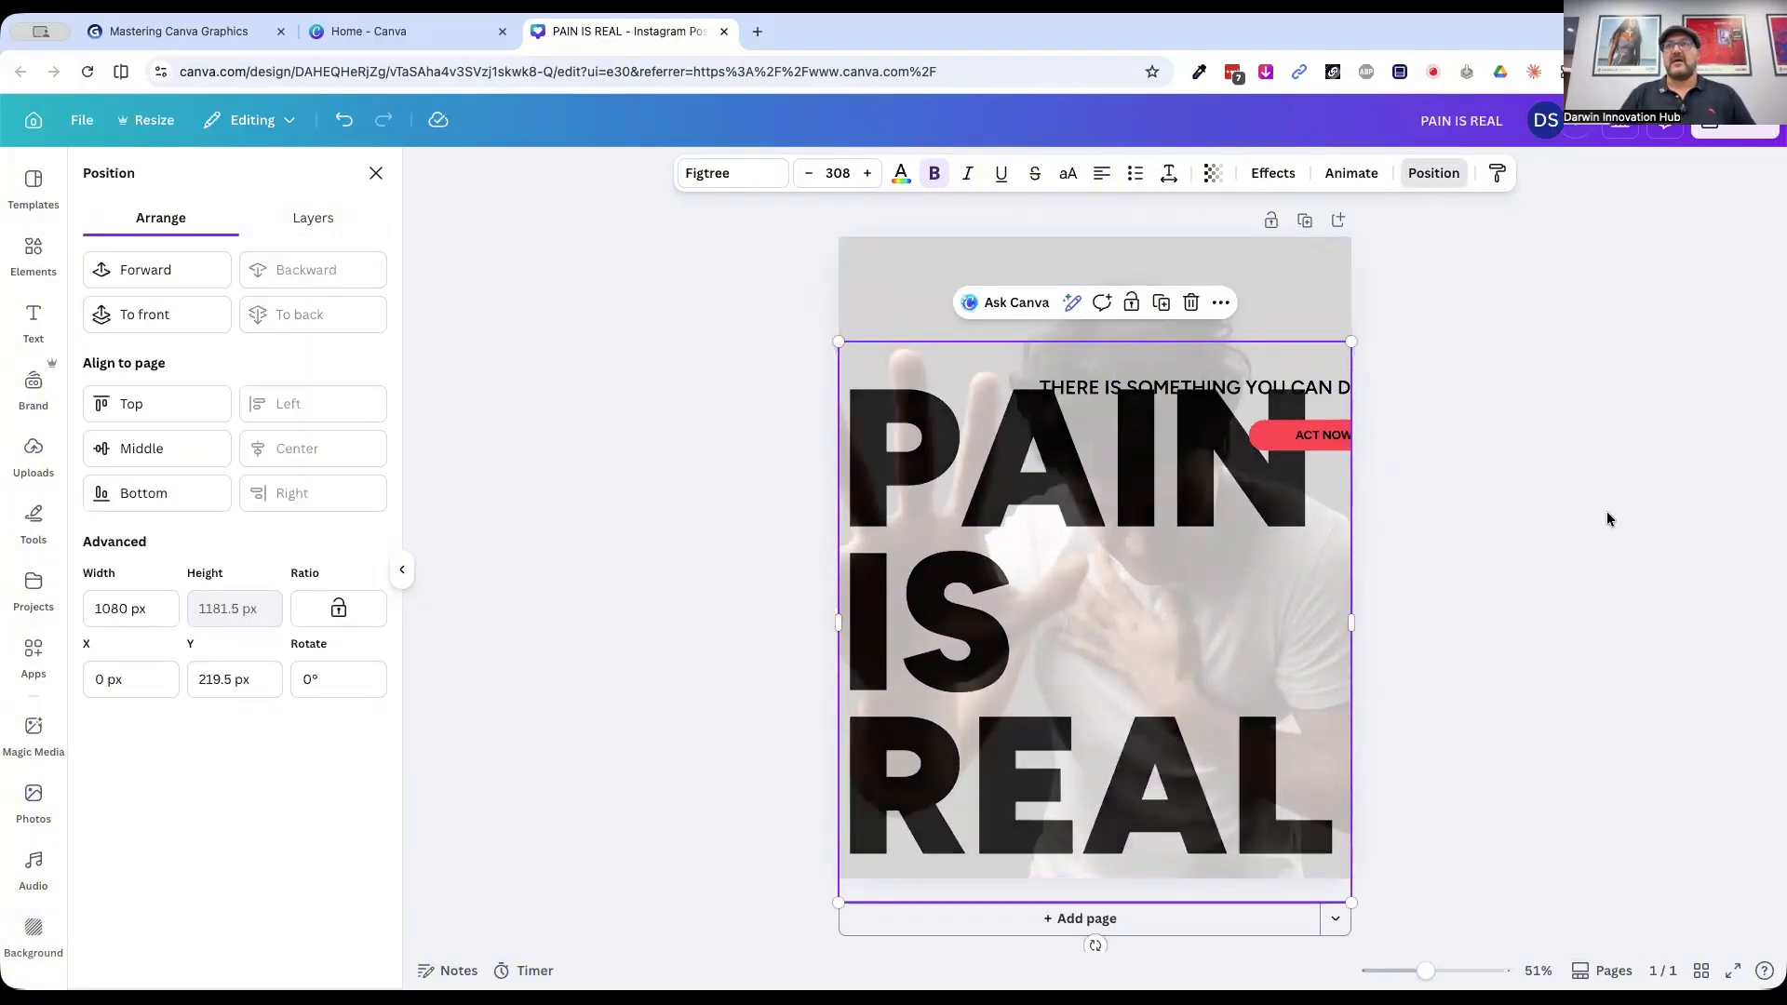
Step: Move the button and the subheading into the empty area beside the word "IS", with the subheading above the button
{"action": "left_click", "coordinate": [1331, 442]}
{"action": "left_click_drag", "start_coordinate": [1320, 444], "coordinate": [1189, 682]}
{"action": "left_click_drag", "start_coordinate": [1173, 372], "coordinate": [1130, 589]}
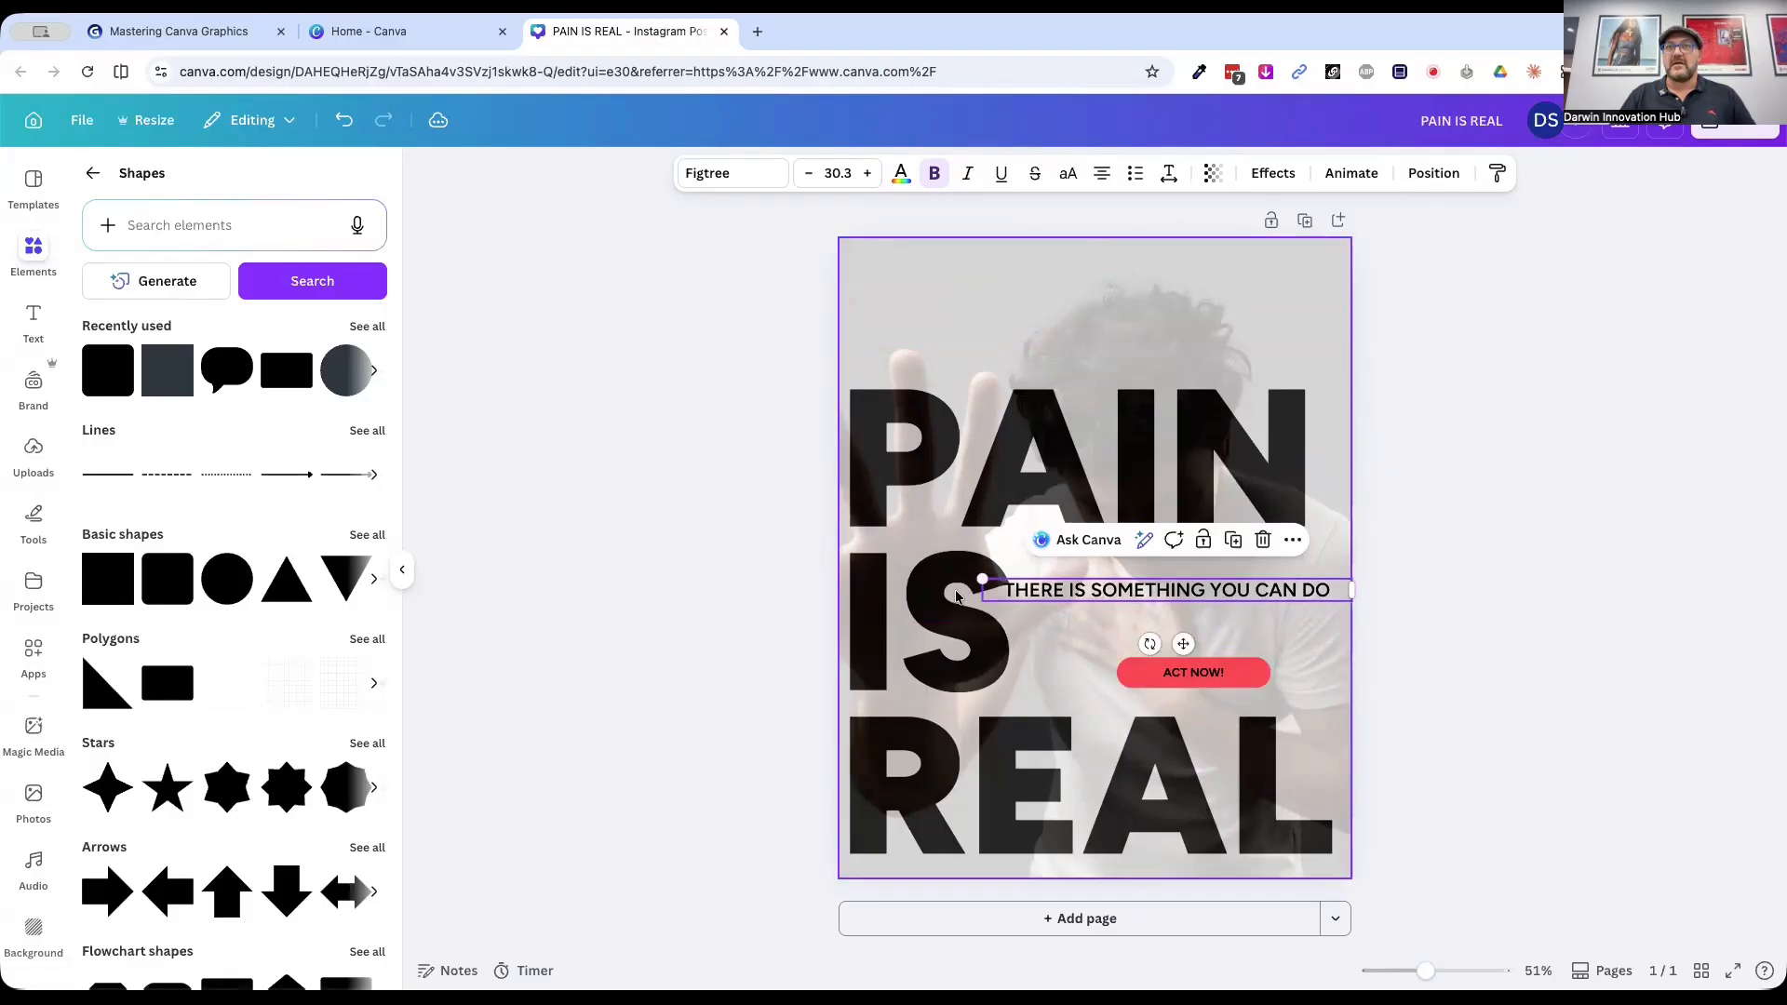
Step: Narrow the subheading's text box so it wraps onto two lines beside "IS", and centre the button directly beneath it
{"action": "left_click_drag", "start_coordinate": [979, 592], "coordinate": [1146, 597]}
{"action": "left_click", "coordinate": [1430, 606]}
{"action": "left_click_drag", "start_coordinate": [1263, 605], "coordinate": [1208, 603]}
{"action": "left_click_drag", "start_coordinate": [1177, 678], "coordinate": [1178, 662]}
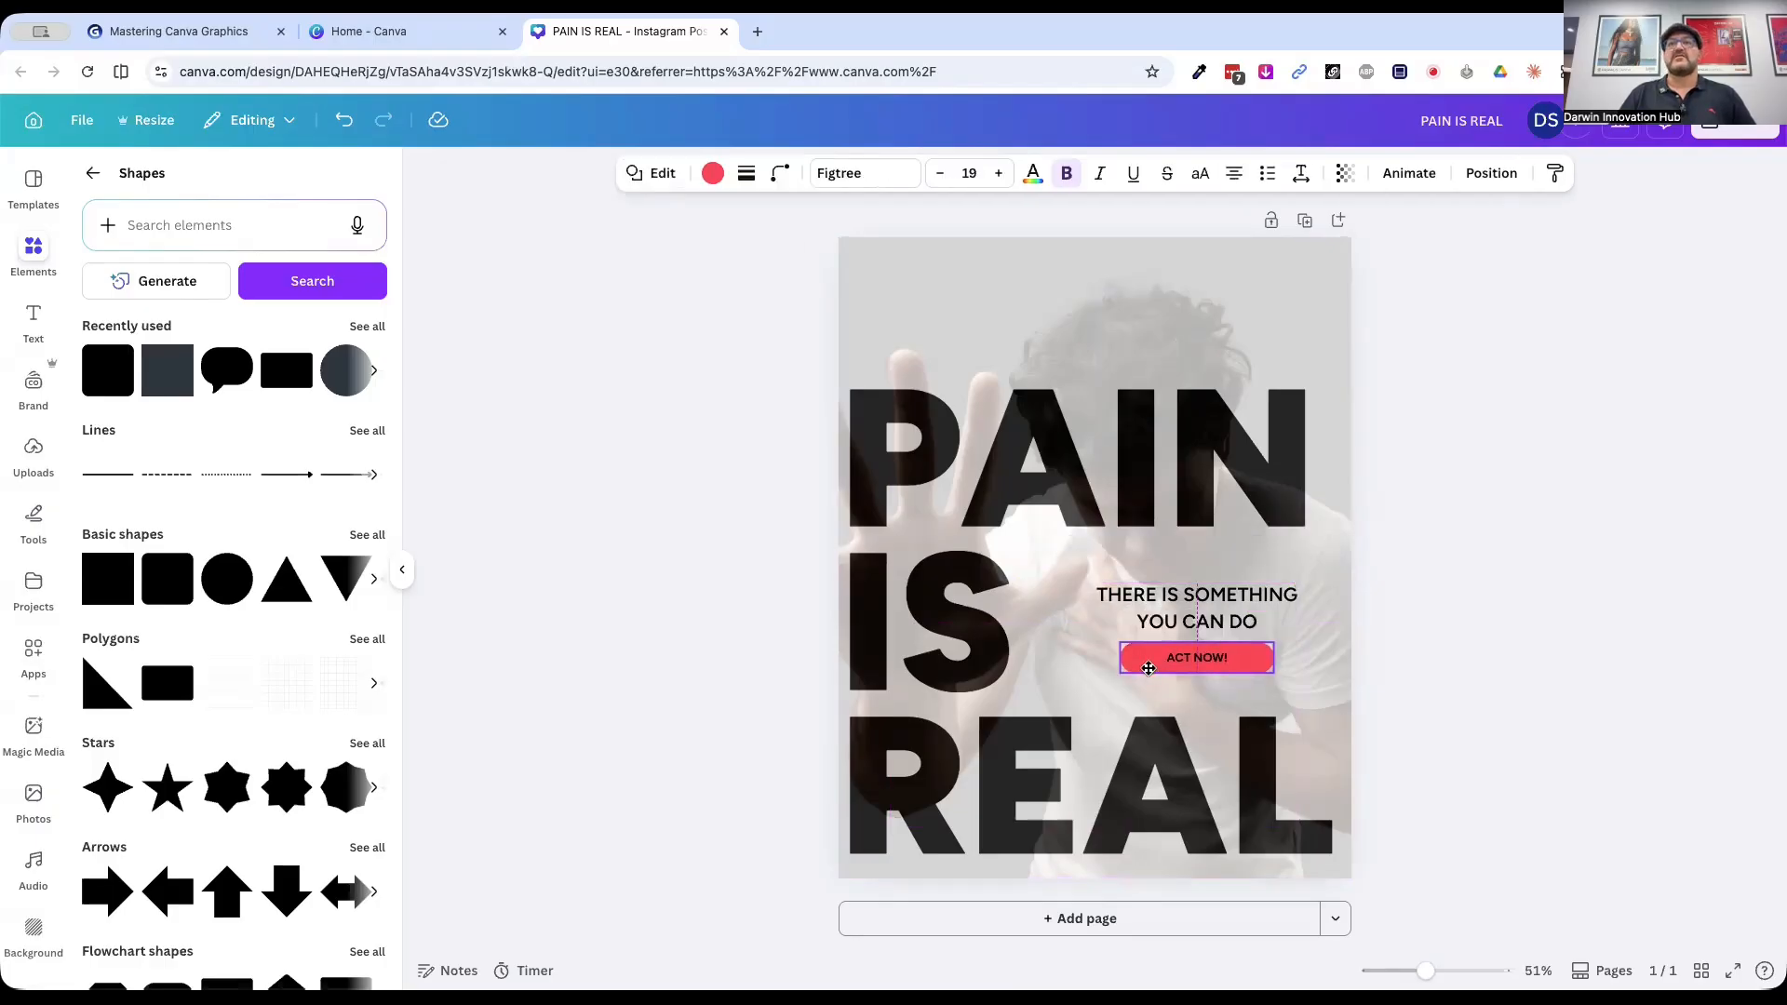
{"action": "left_click", "coordinate": [1337, 631]}
Step: Nudge the subheading slightly up to widen the gap above the "ACT NOW!" button
{"action": "left_click", "coordinate": [1214, 669]}
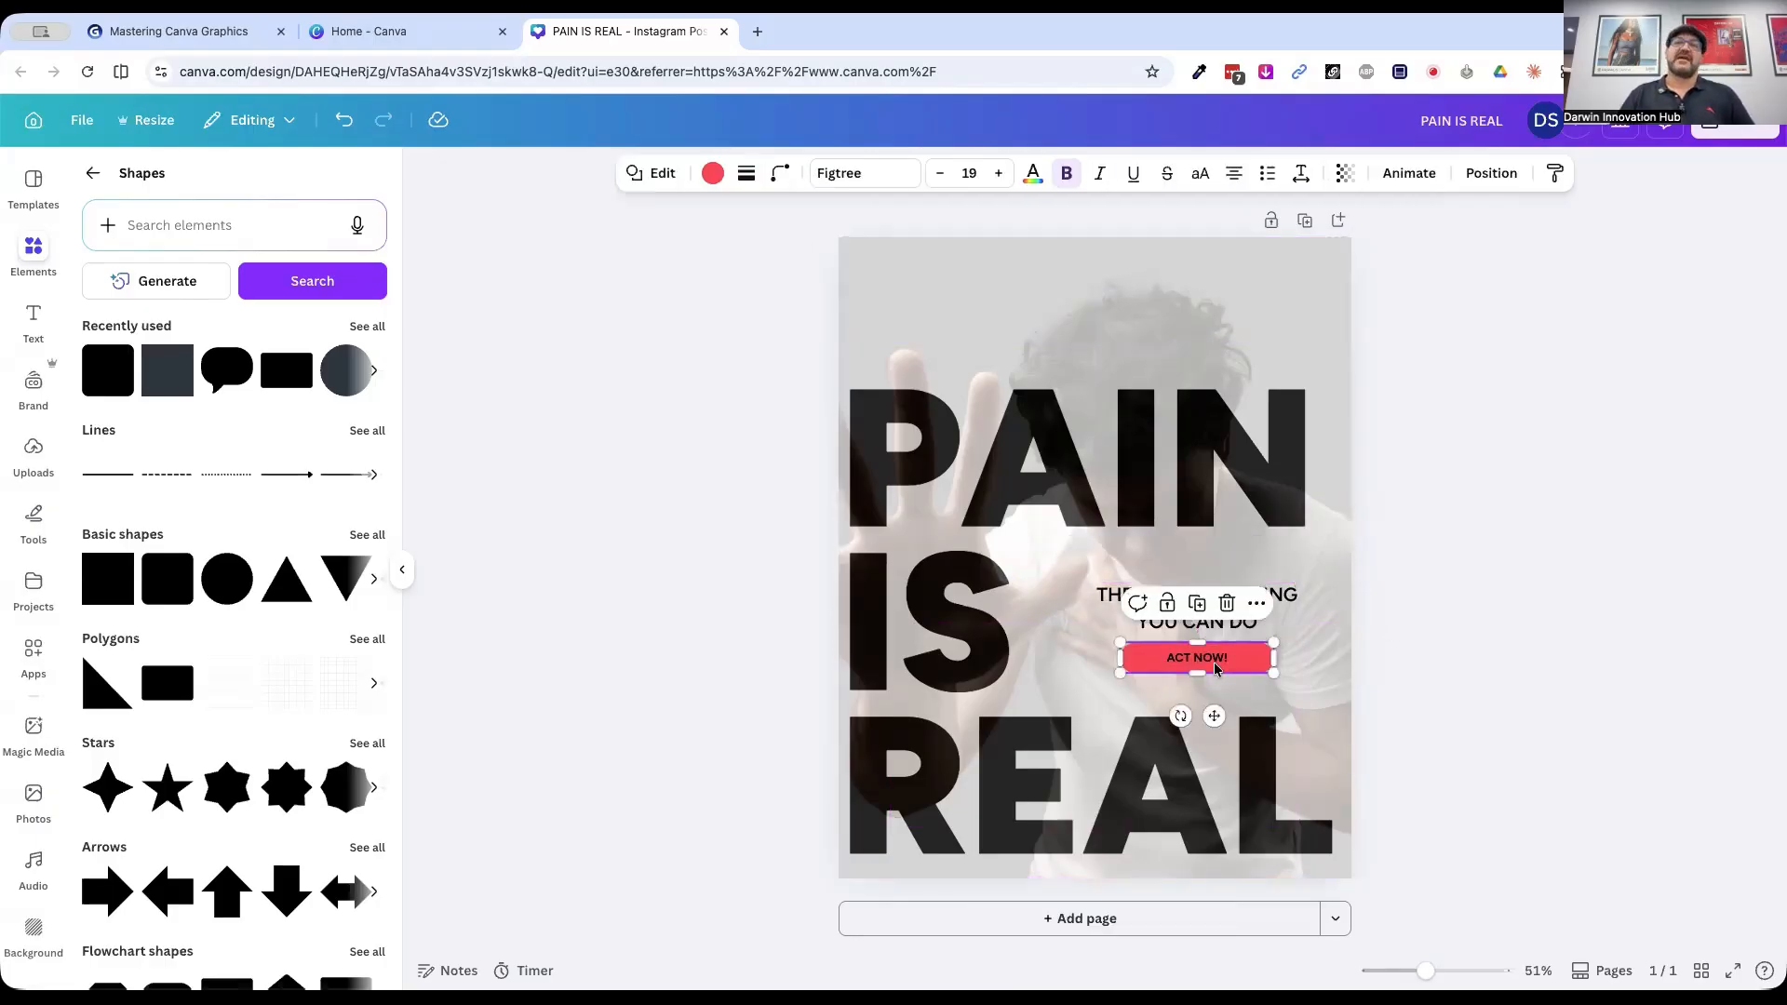
{"action": "left_click", "coordinate": [1474, 576]}
{"action": "left_click", "coordinate": [1169, 597]}
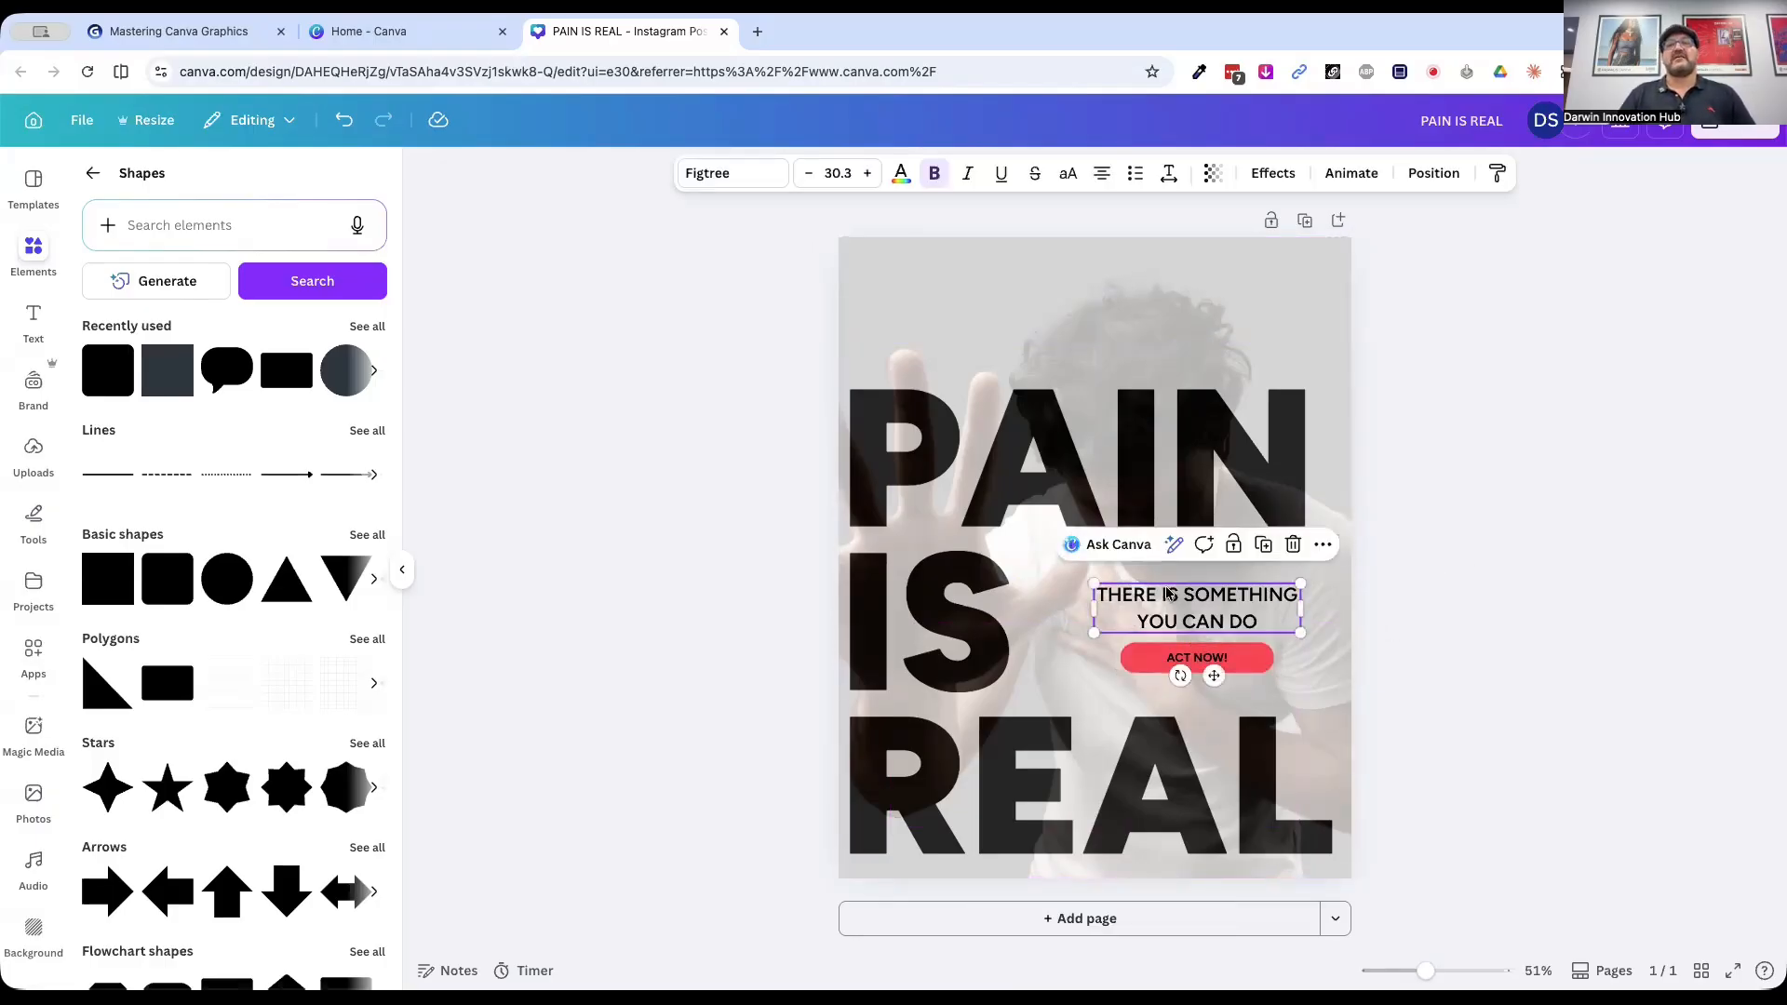
{"action": "left_click_drag", "start_coordinate": [1169, 597], "coordinate": [1170, 586]}
{"action": "left_click", "coordinate": [1482, 614]}
Step: Move the "ACT NOW!" button above the heading, centred on the page, and lower the subheading slightly beside "IS"
{"action": "left_click", "coordinate": [1224, 586]}
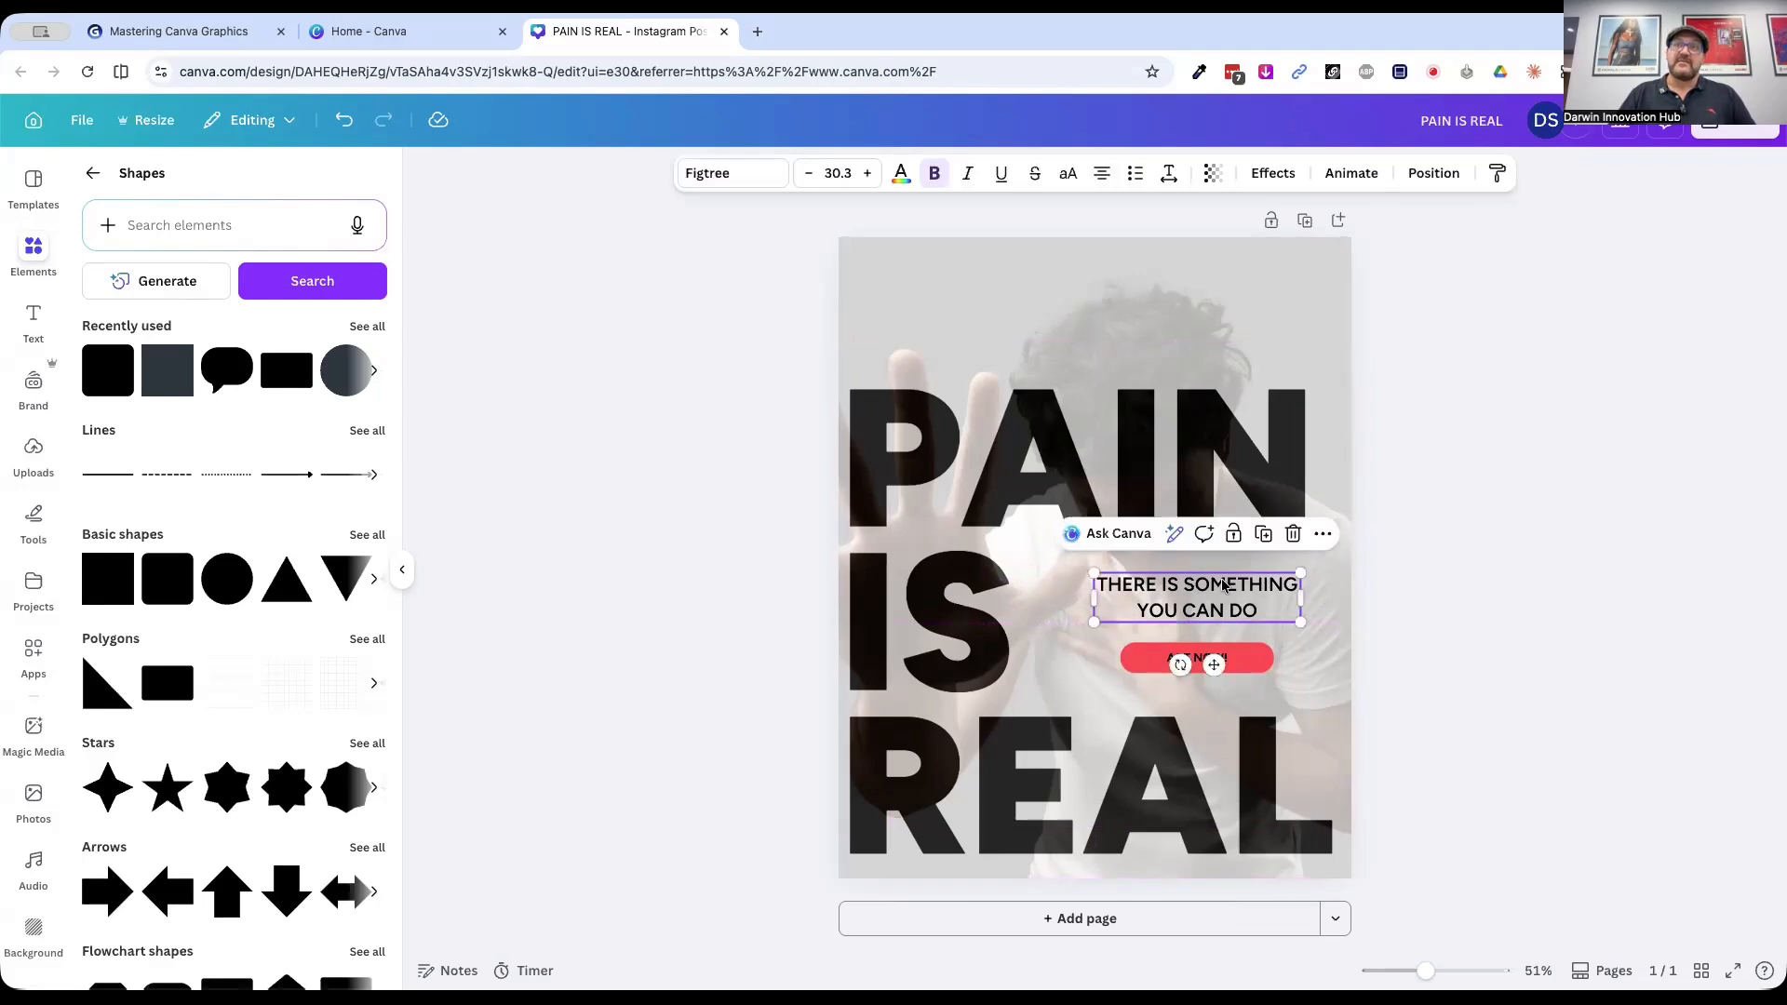
{"action": "left_click", "coordinate": [1040, 435]}
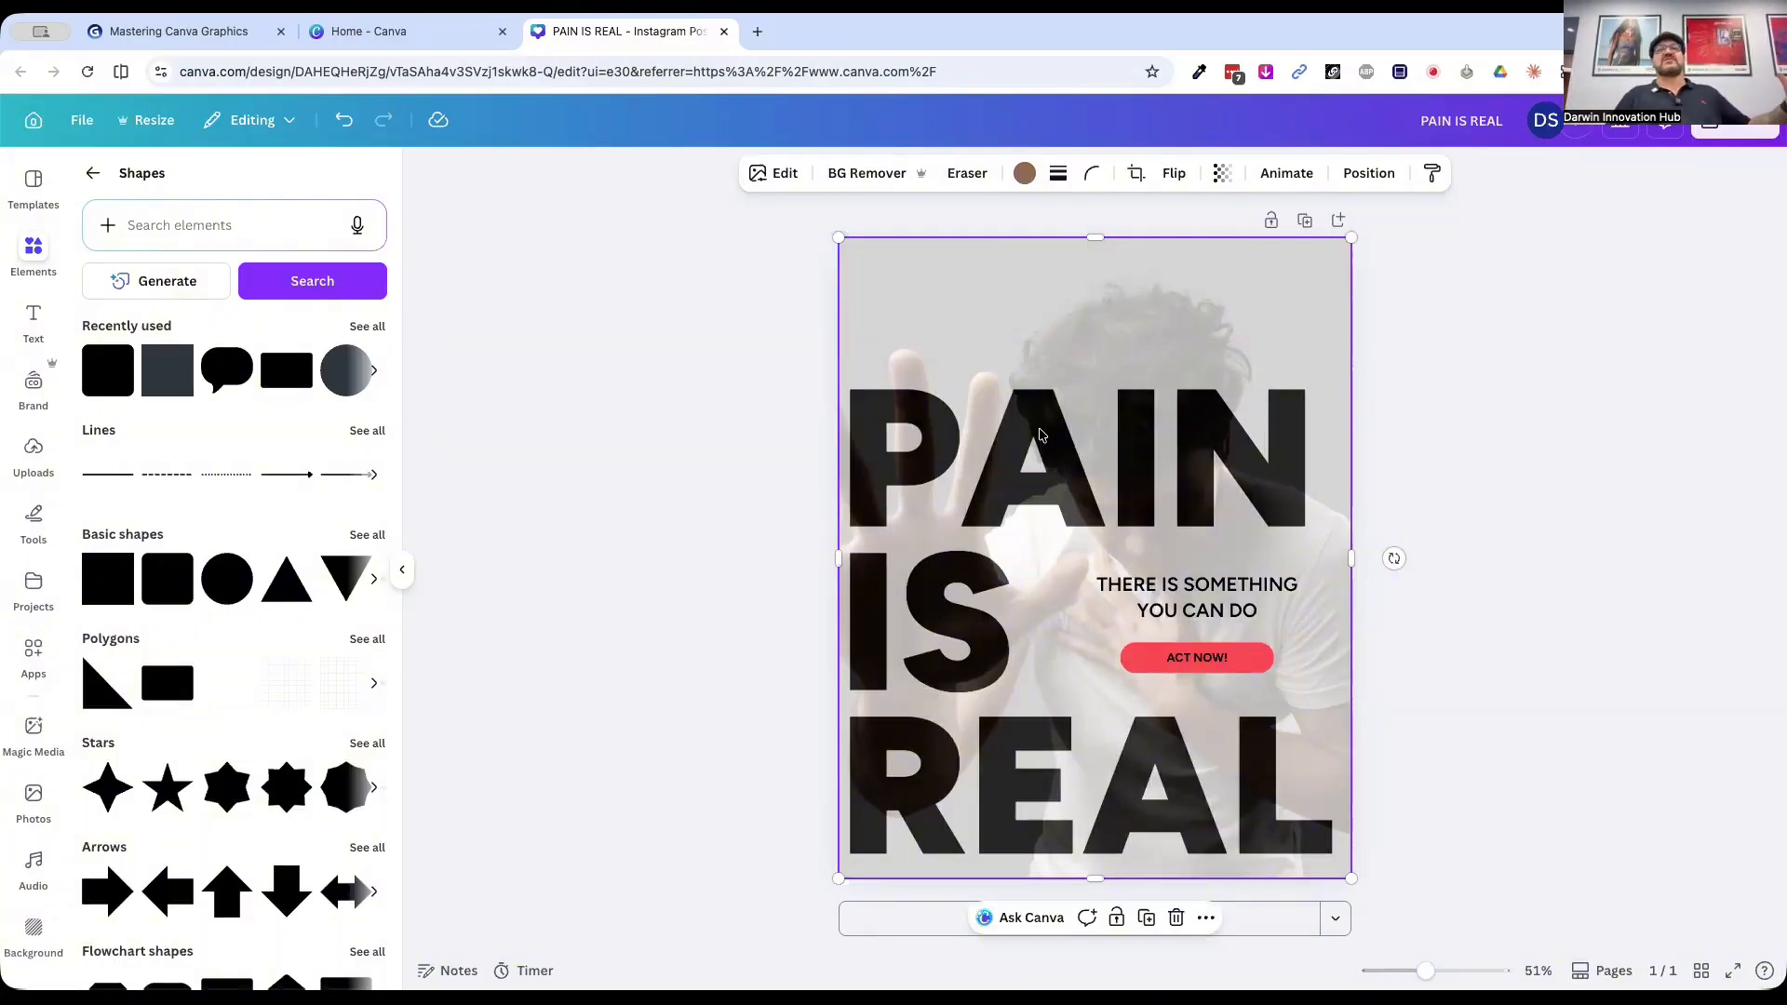
{"action": "left_click", "coordinate": [1154, 663]}
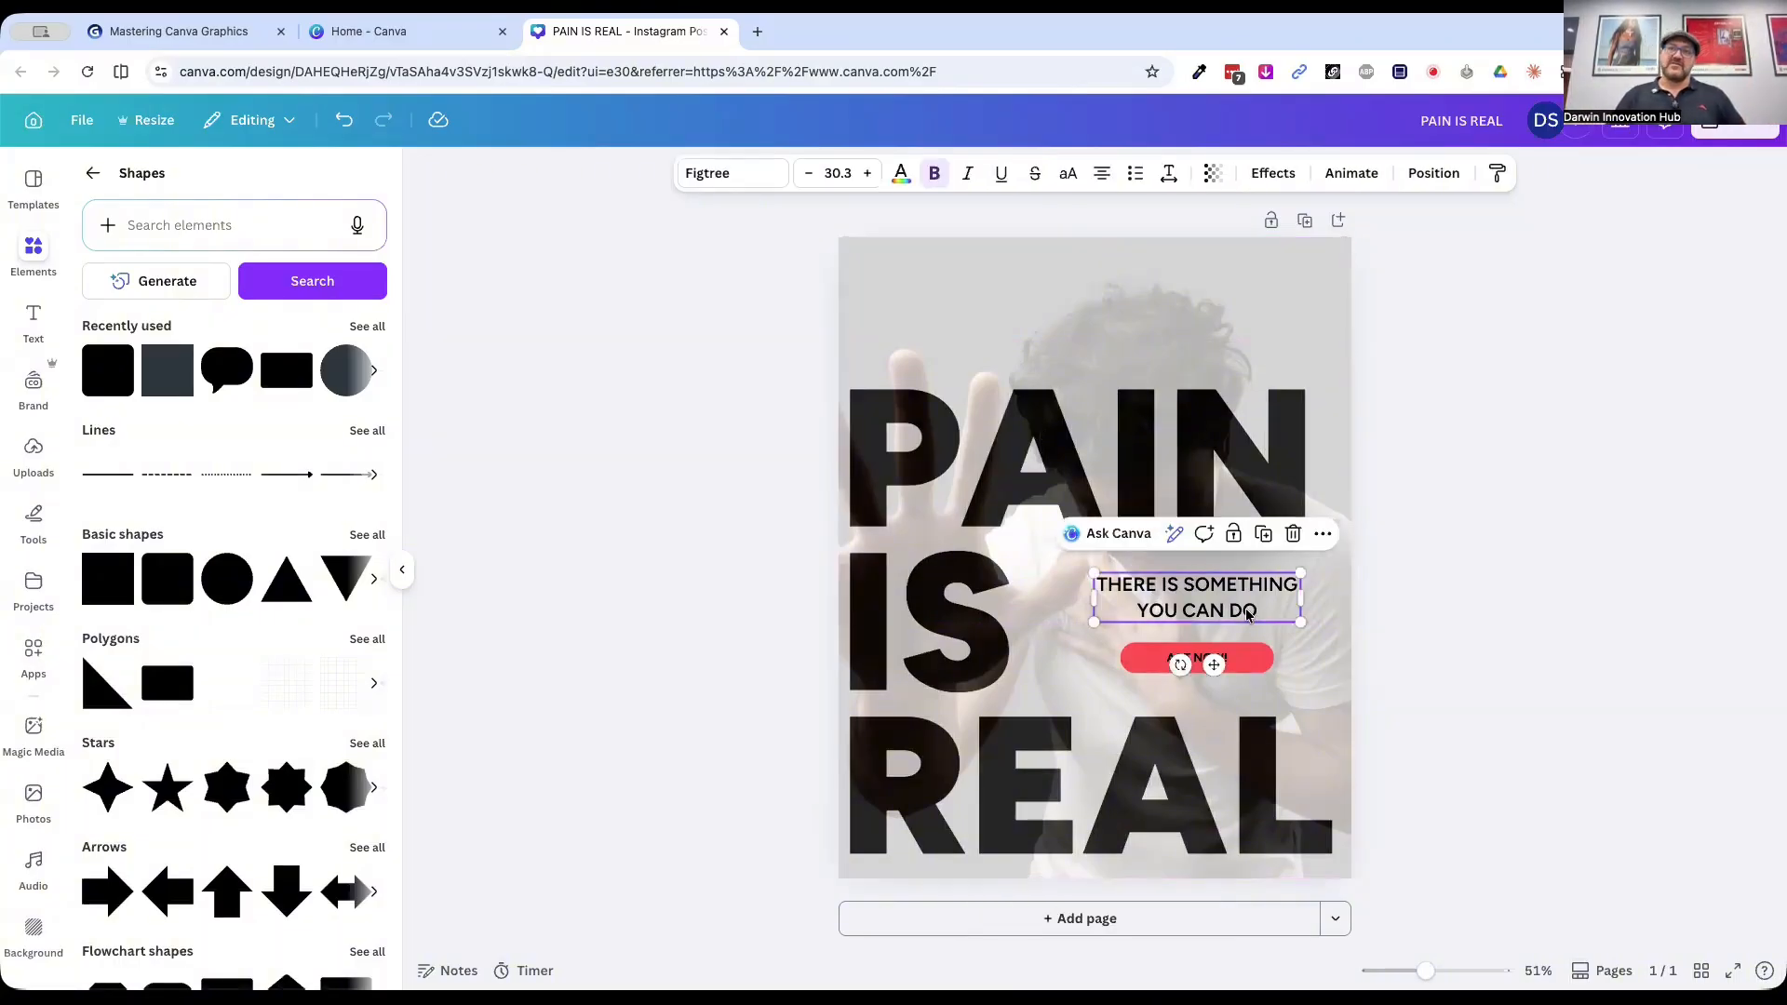
{"action": "left_click", "coordinate": [1144, 668]}
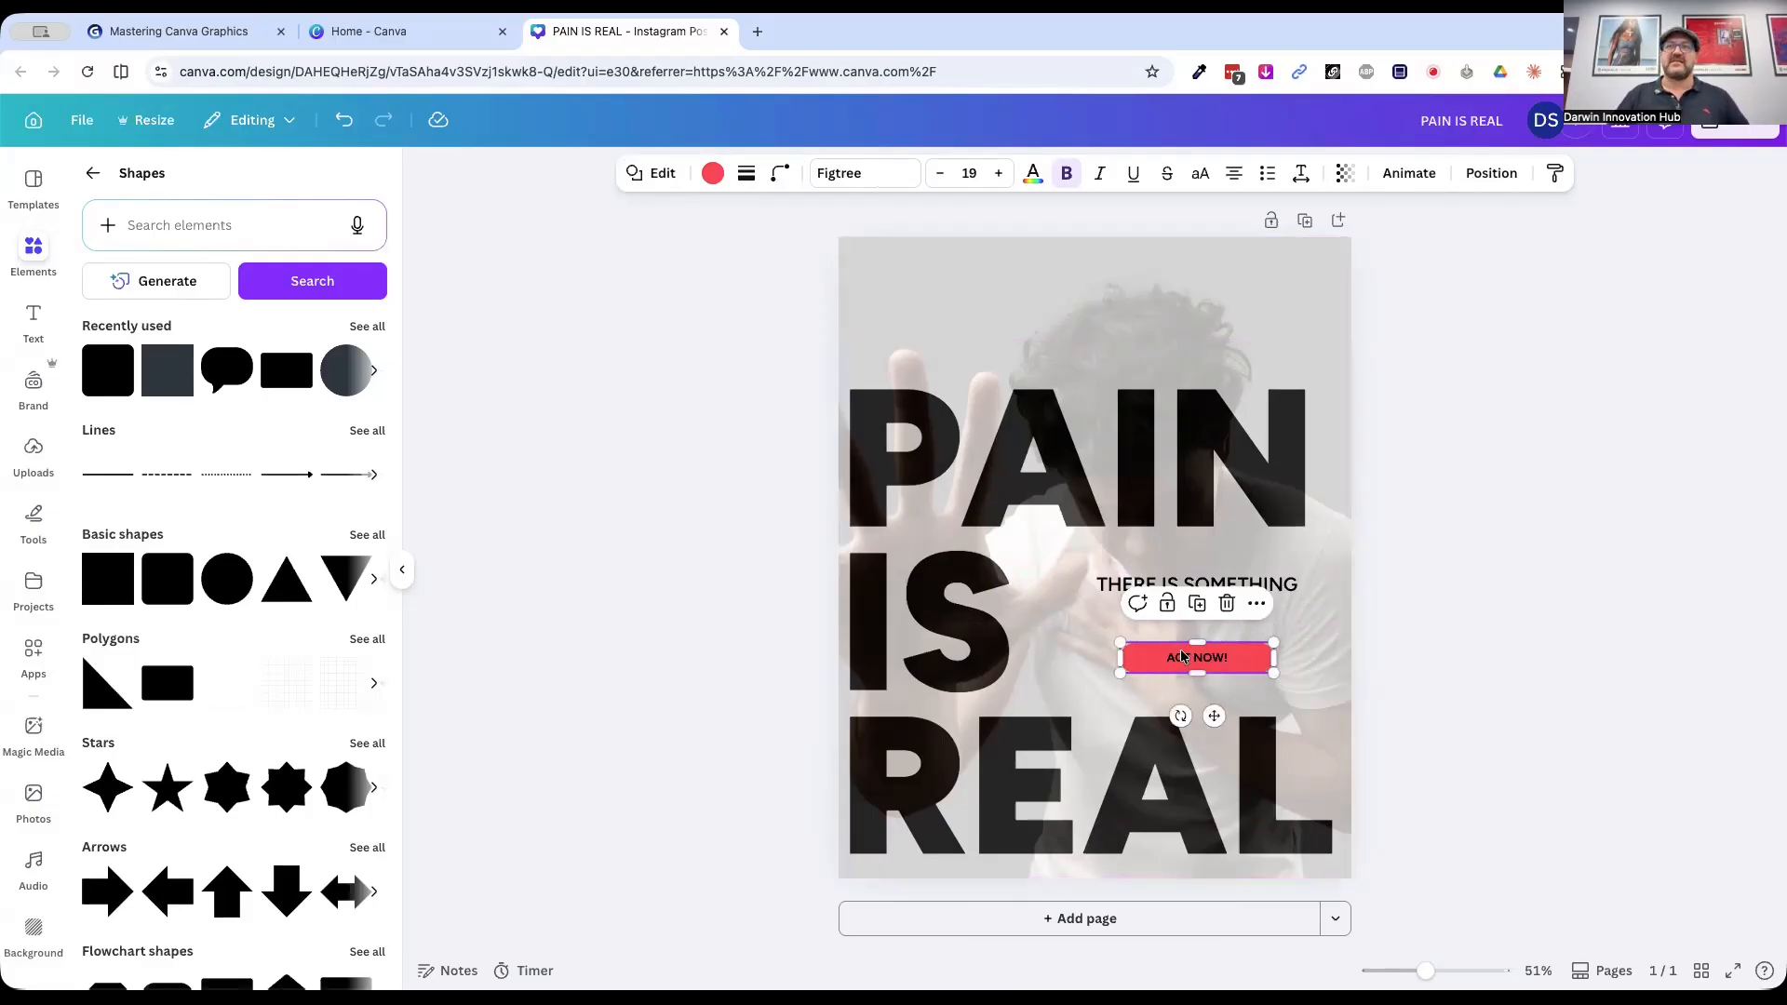
{"action": "left_click_drag", "start_coordinate": [1181, 657], "coordinate": [1080, 340]}
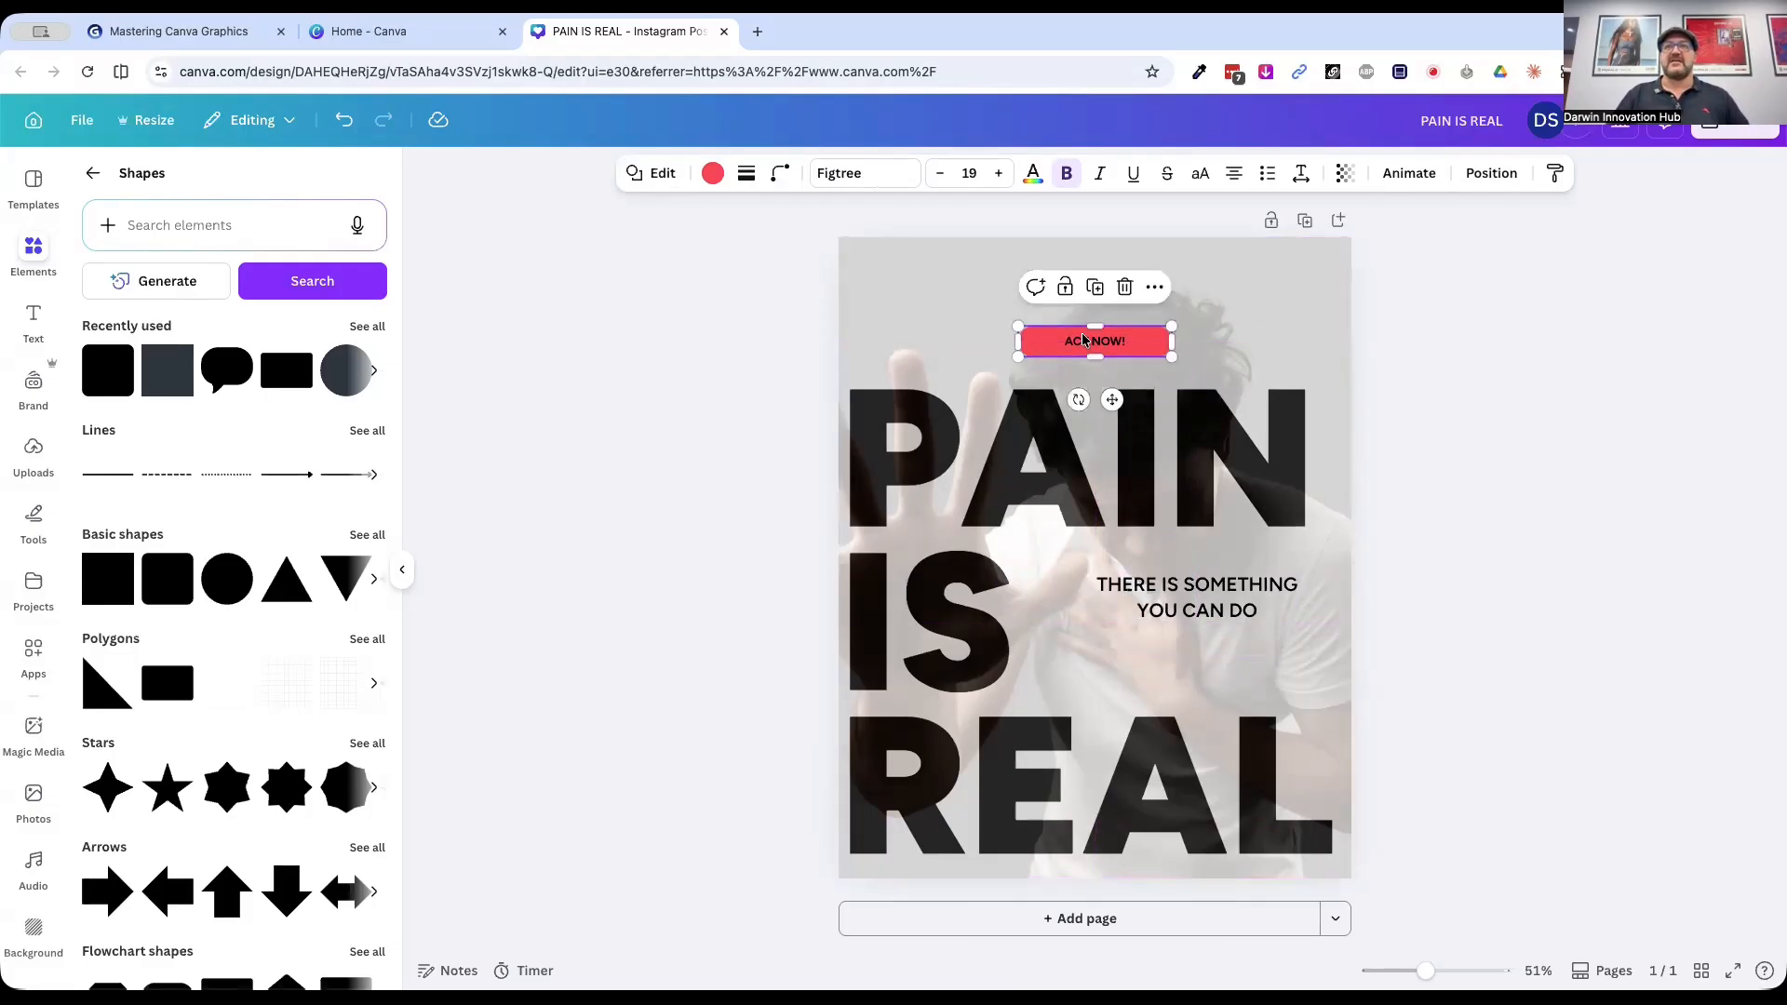
{"action": "left_click", "coordinate": [1203, 583]}
{"action": "left_click_drag", "start_coordinate": [1203, 583], "coordinate": [1205, 601]}
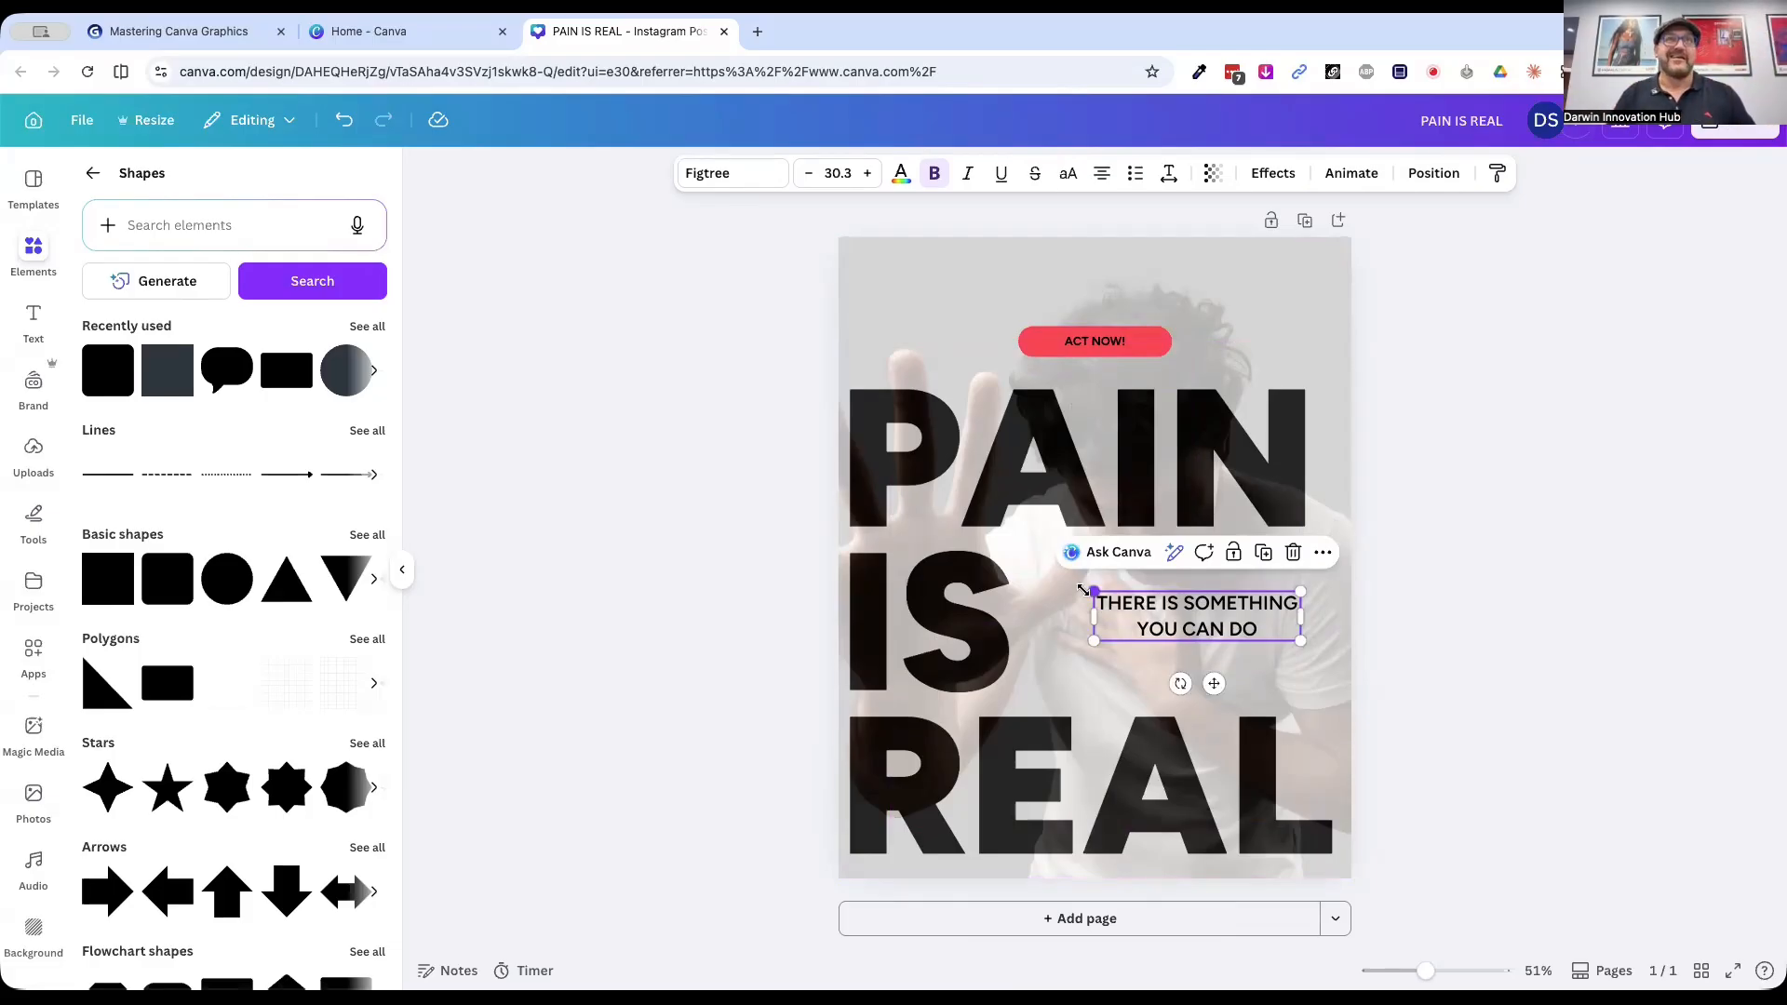
Step: Switch to the Gamma presentation, advance it to the "Contrast" slide and return to the Canva design
{"action": "left_click", "coordinate": [177, 31]}
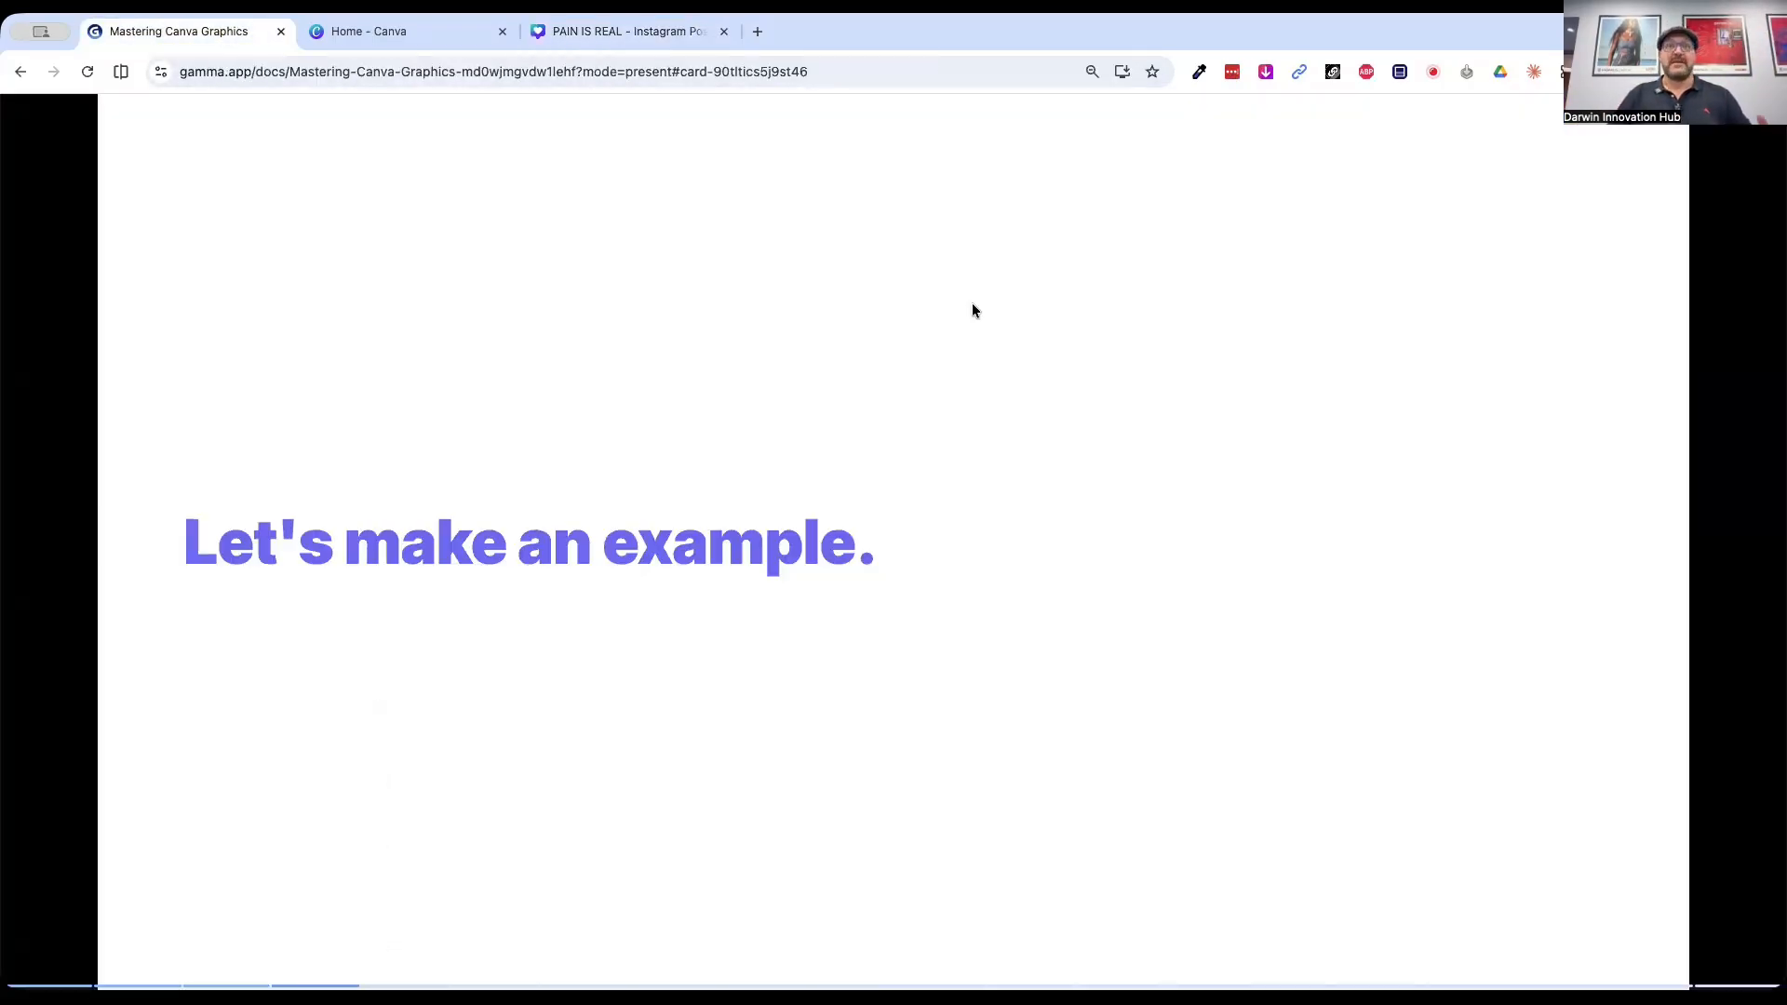
{"action": "key", "text": "Right"}
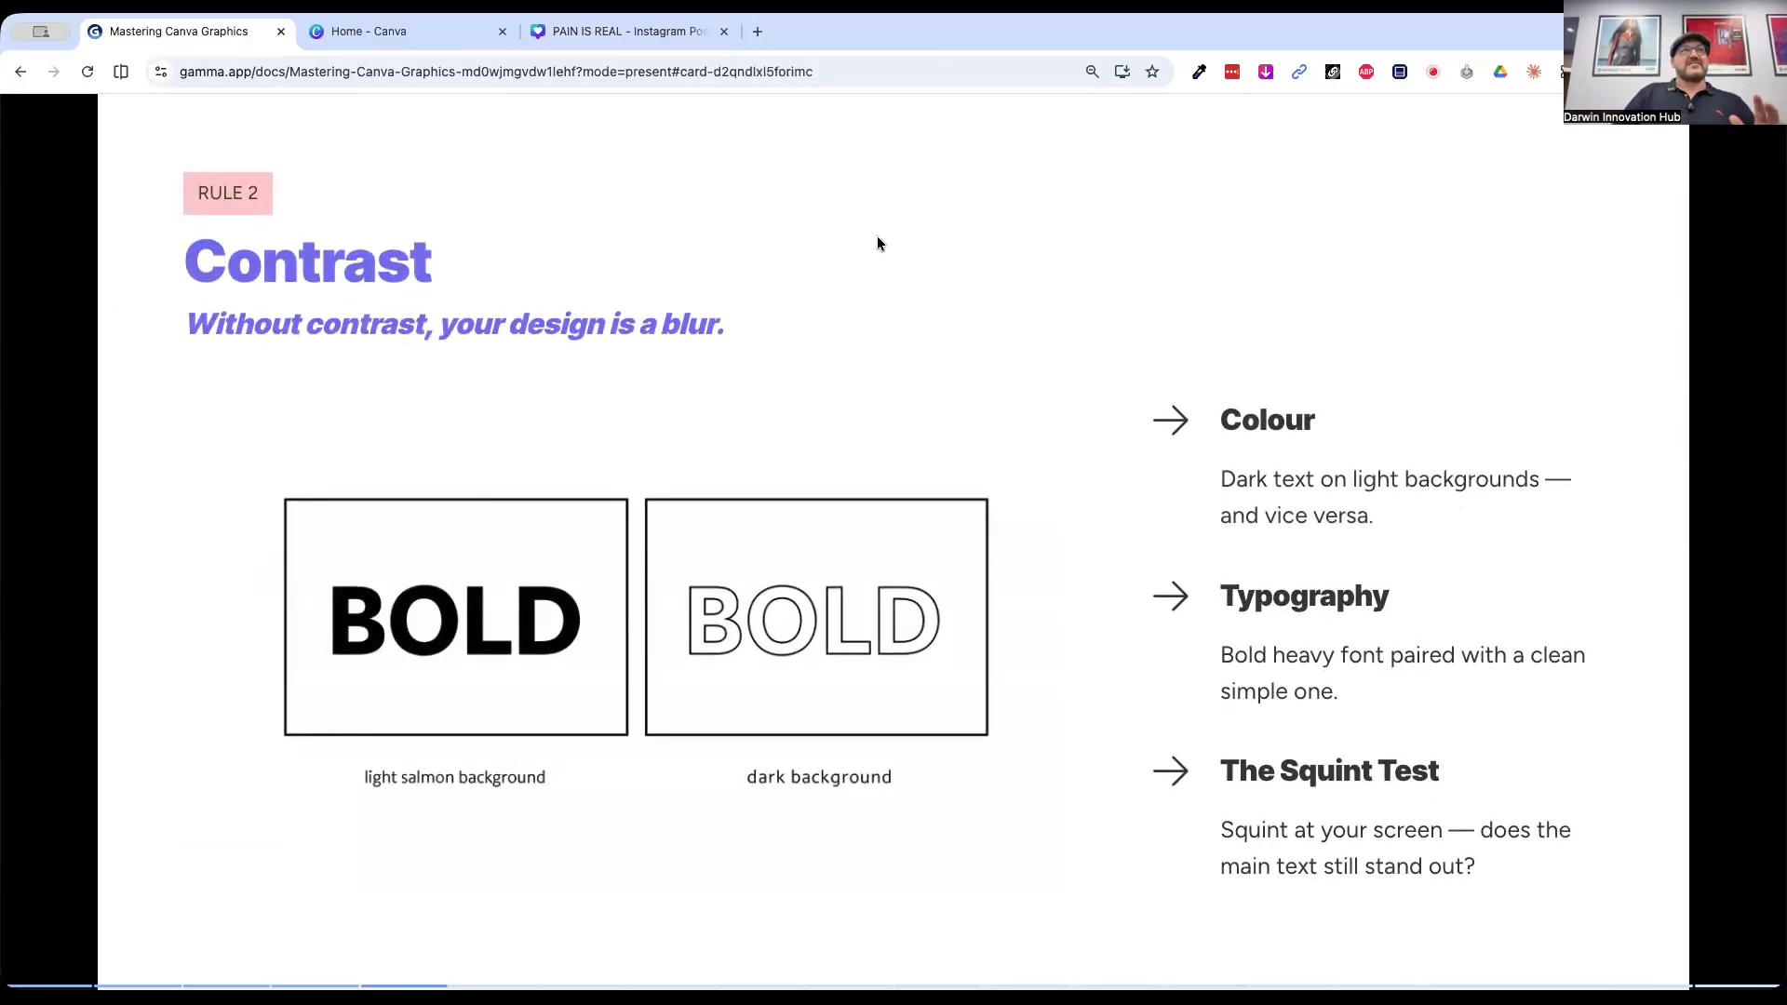
{"action": "left_click", "coordinate": [640, 32]}
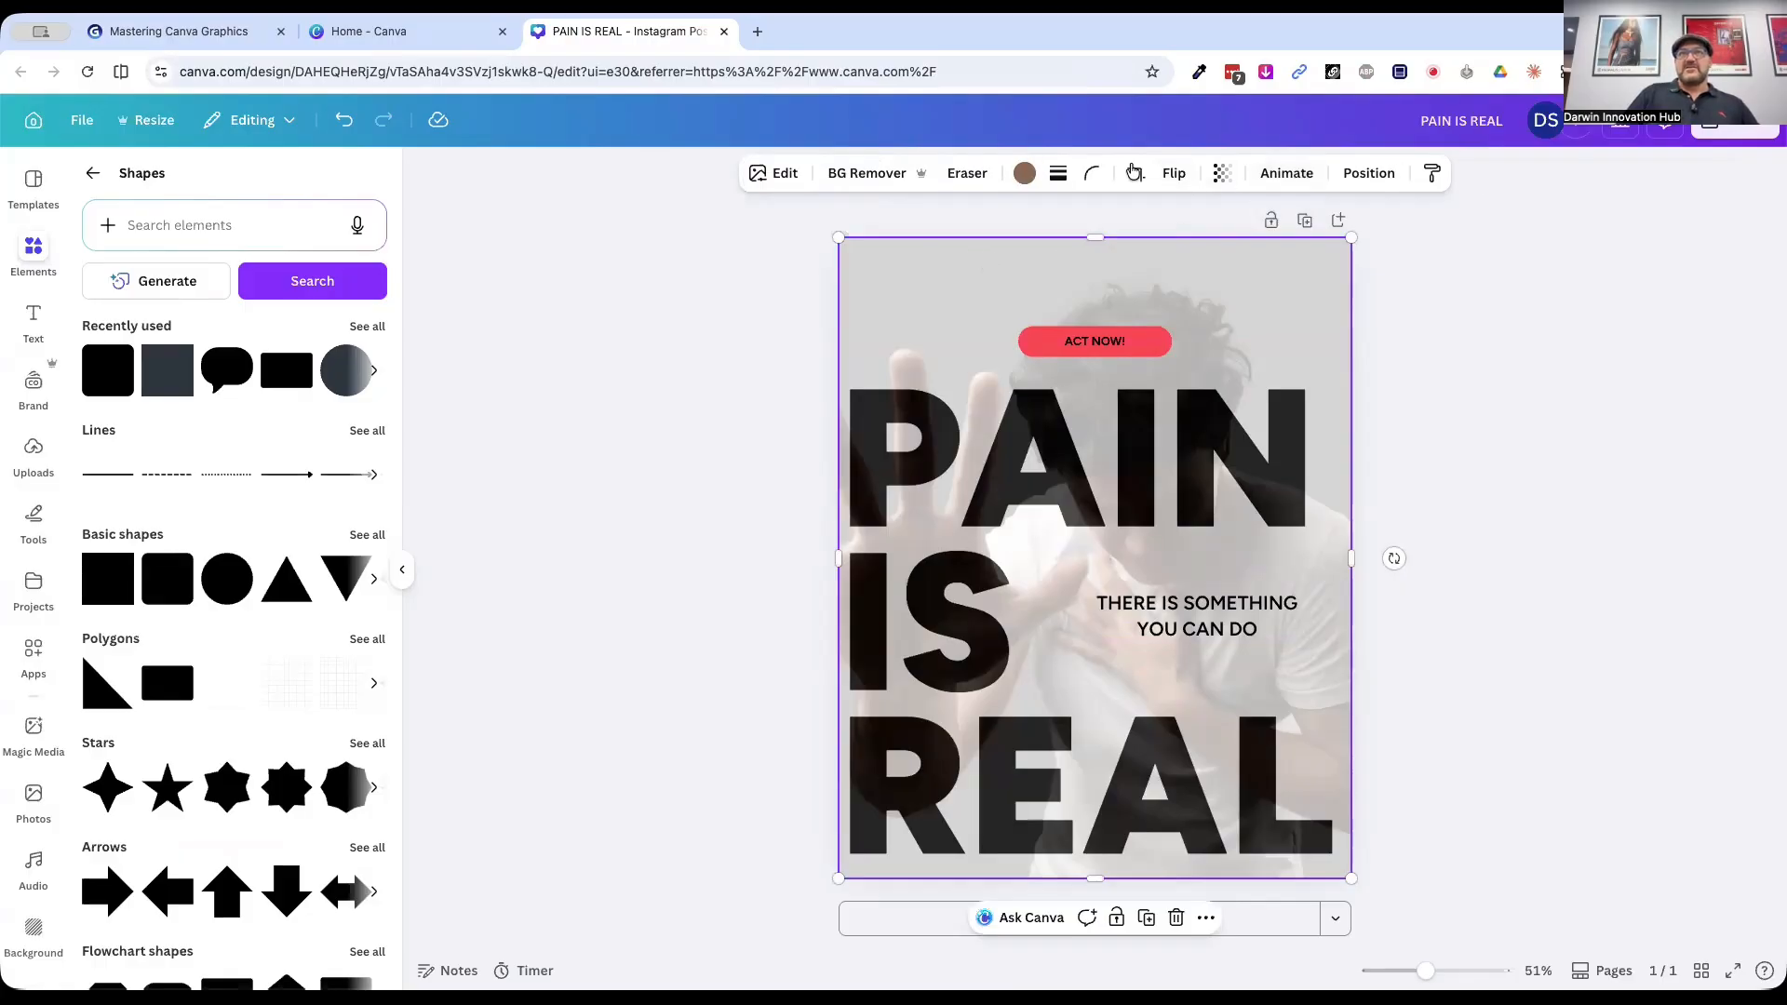
Step: Make the background photo fully opaque and send it to the back, behind the heading
{"action": "left_click", "coordinate": [1223, 174]}
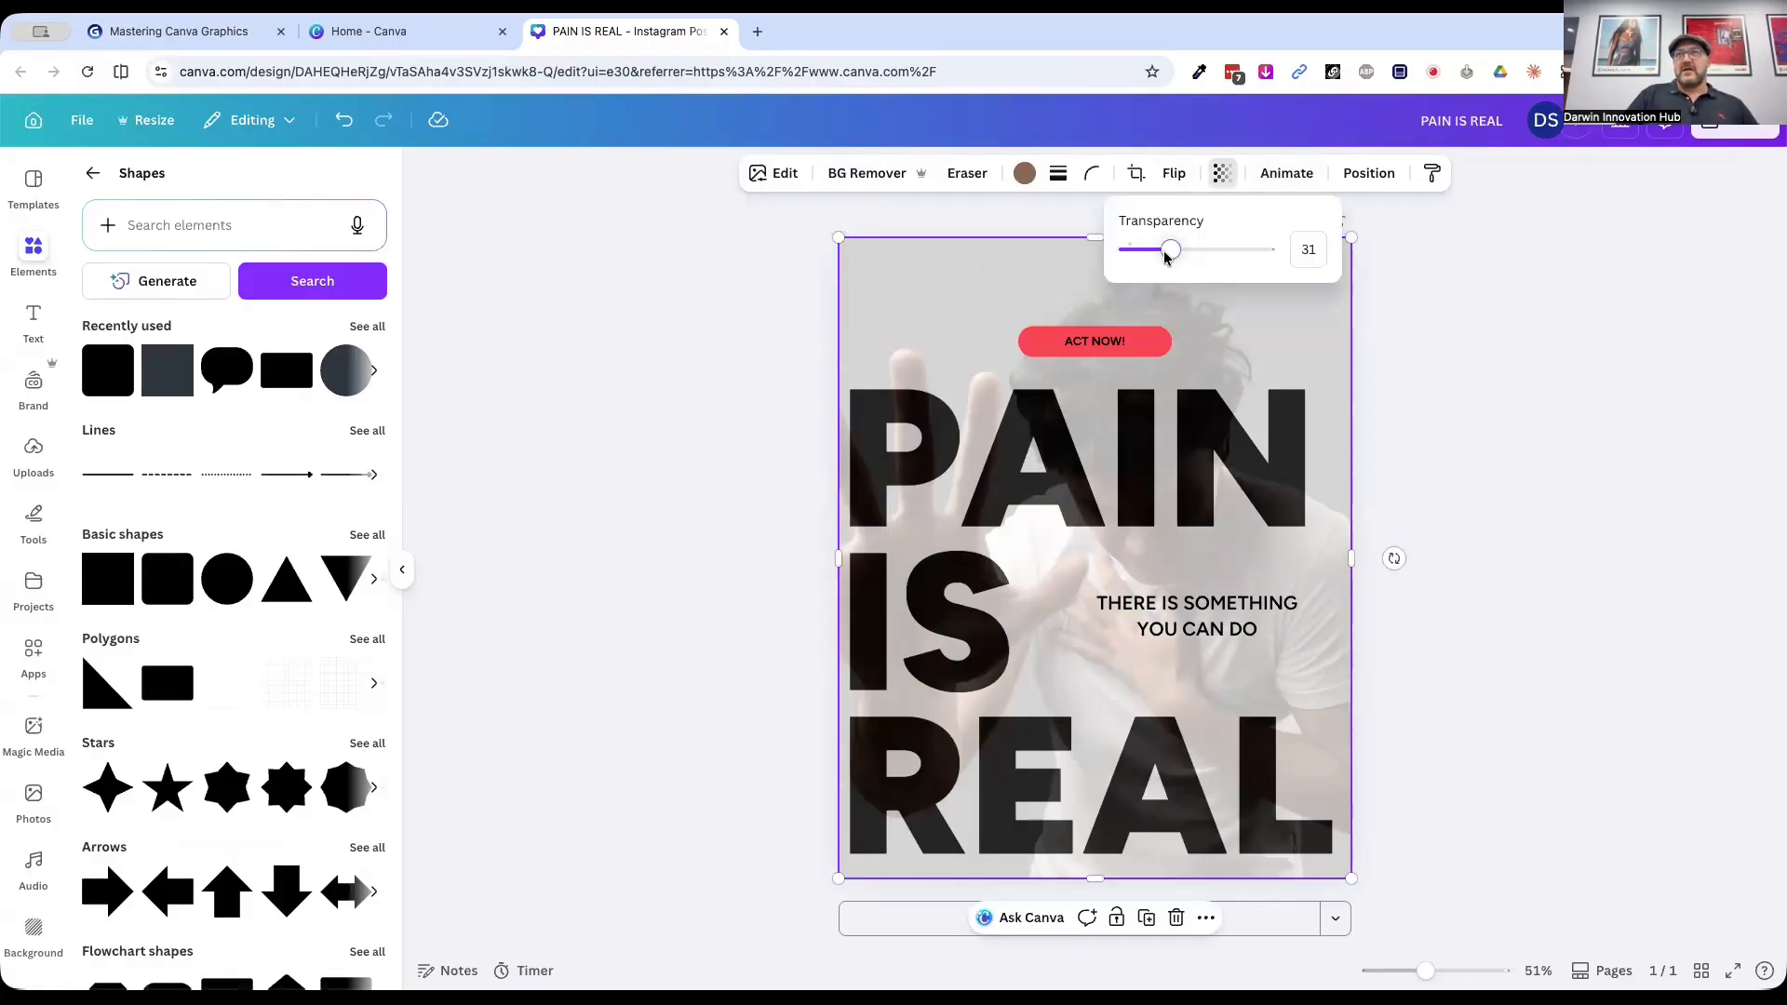
{"action": "left_click_drag", "start_coordinate": [1165, 256], "coordinate": [1340, 249]}
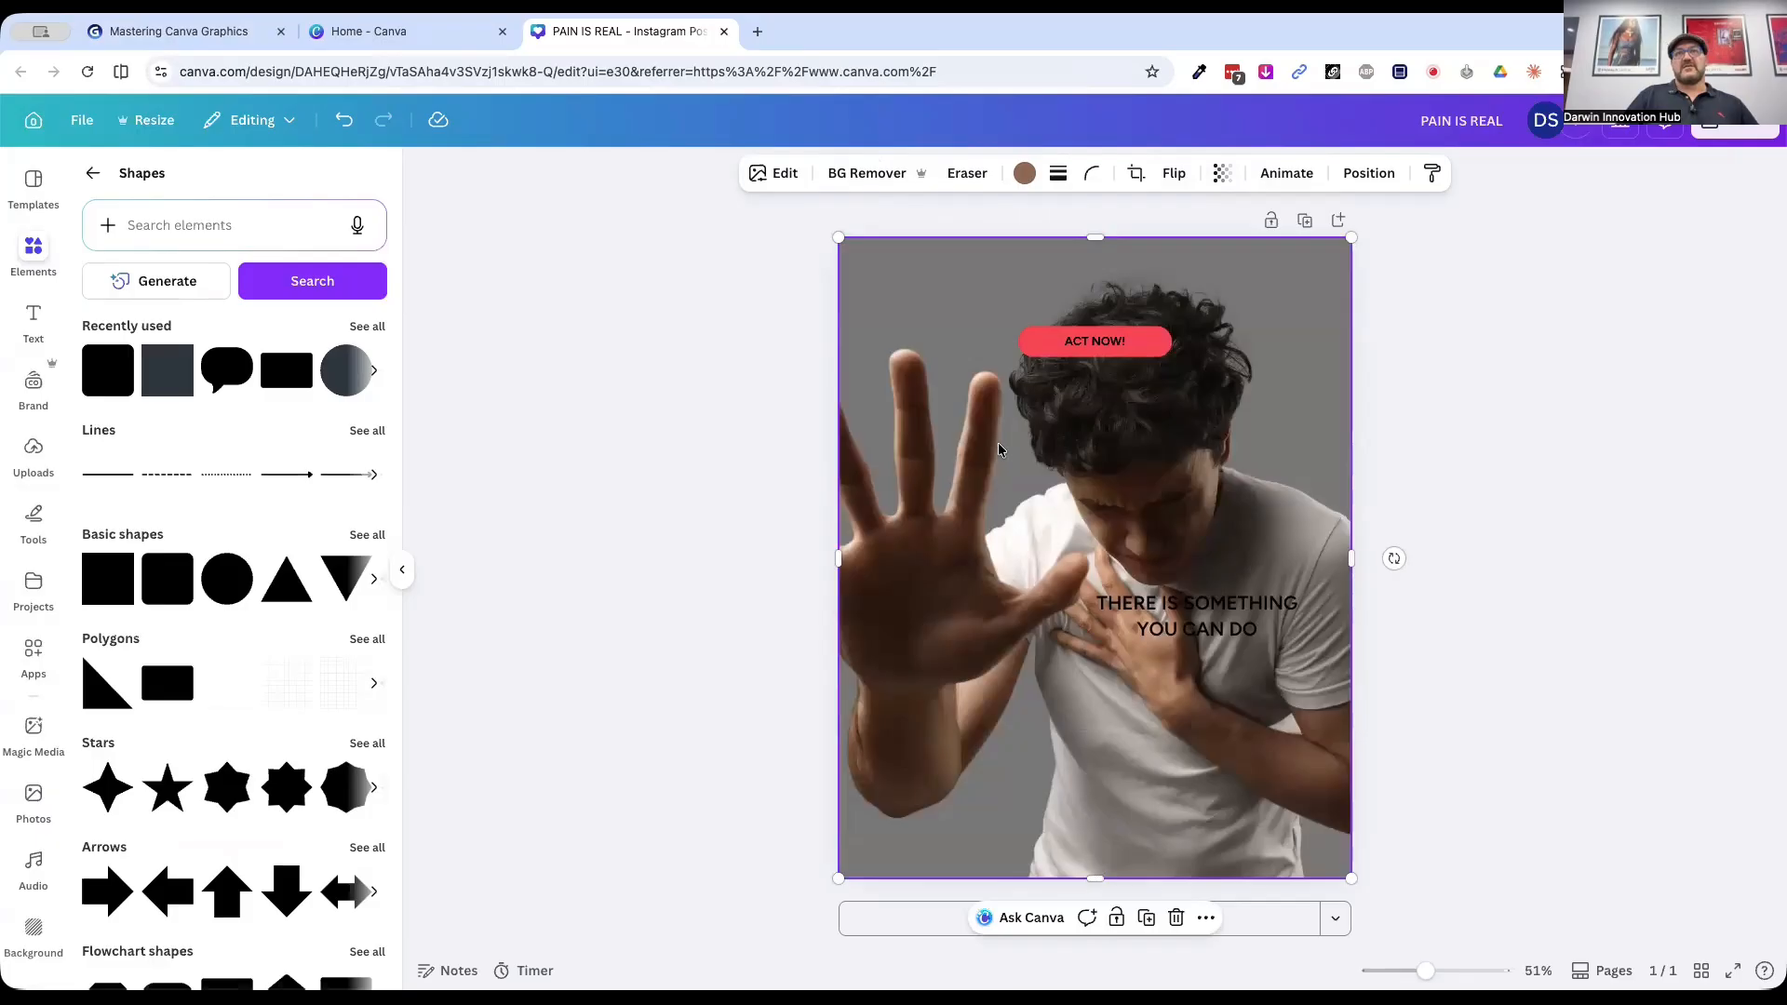
{"action": "left_click", "coordinate": [1368, 173]}
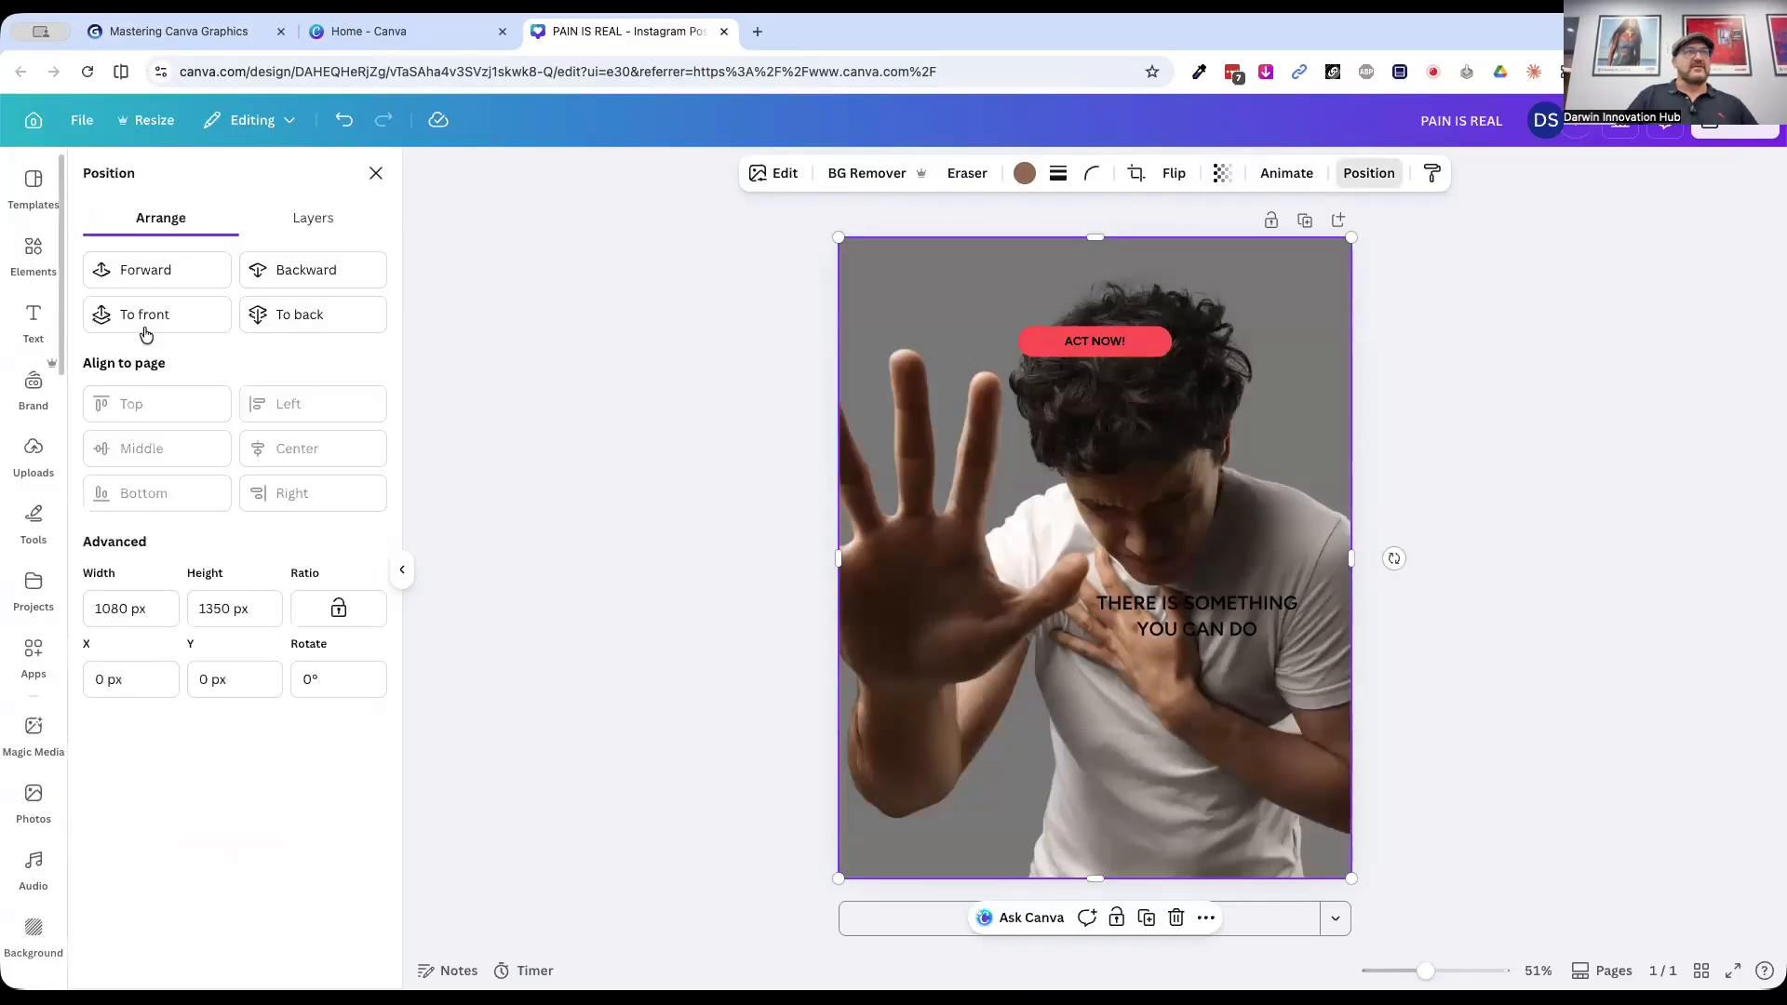
{"action": "left_click", "coordinate": [300, 313]}
{"action": "left_click", "coordinate": [1726, 488]}
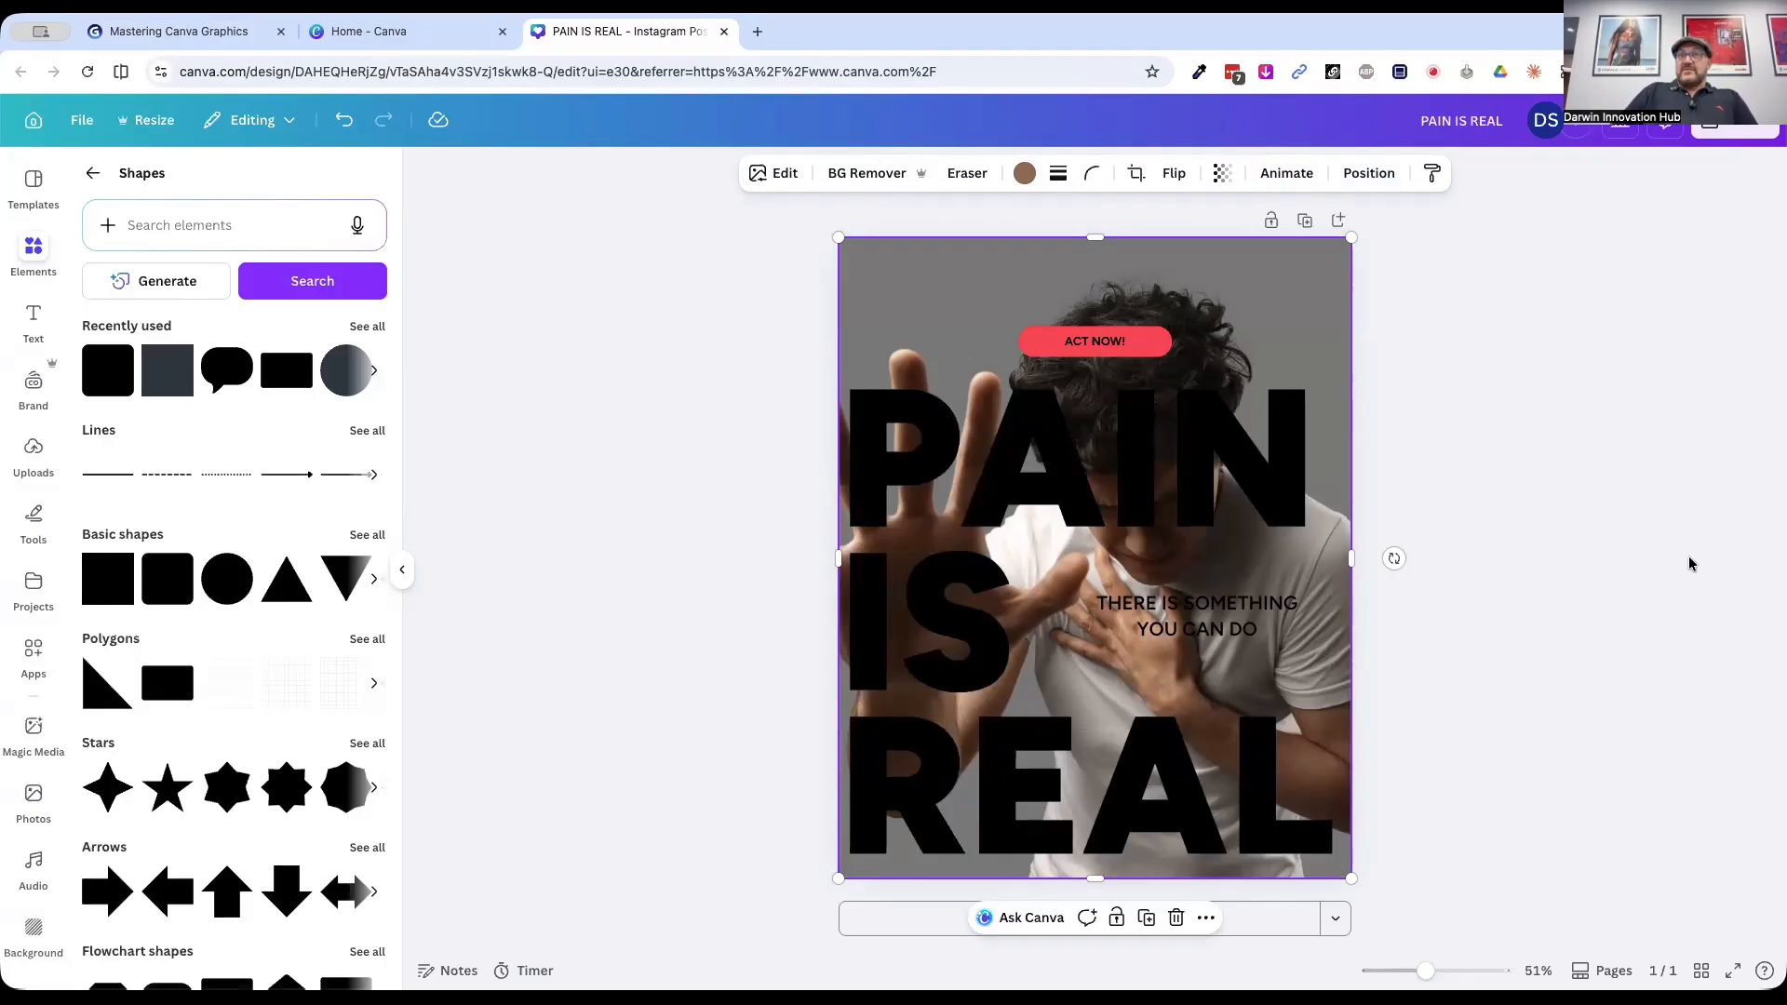
{"action": "left_click", "coordinate": [1152, 630]}
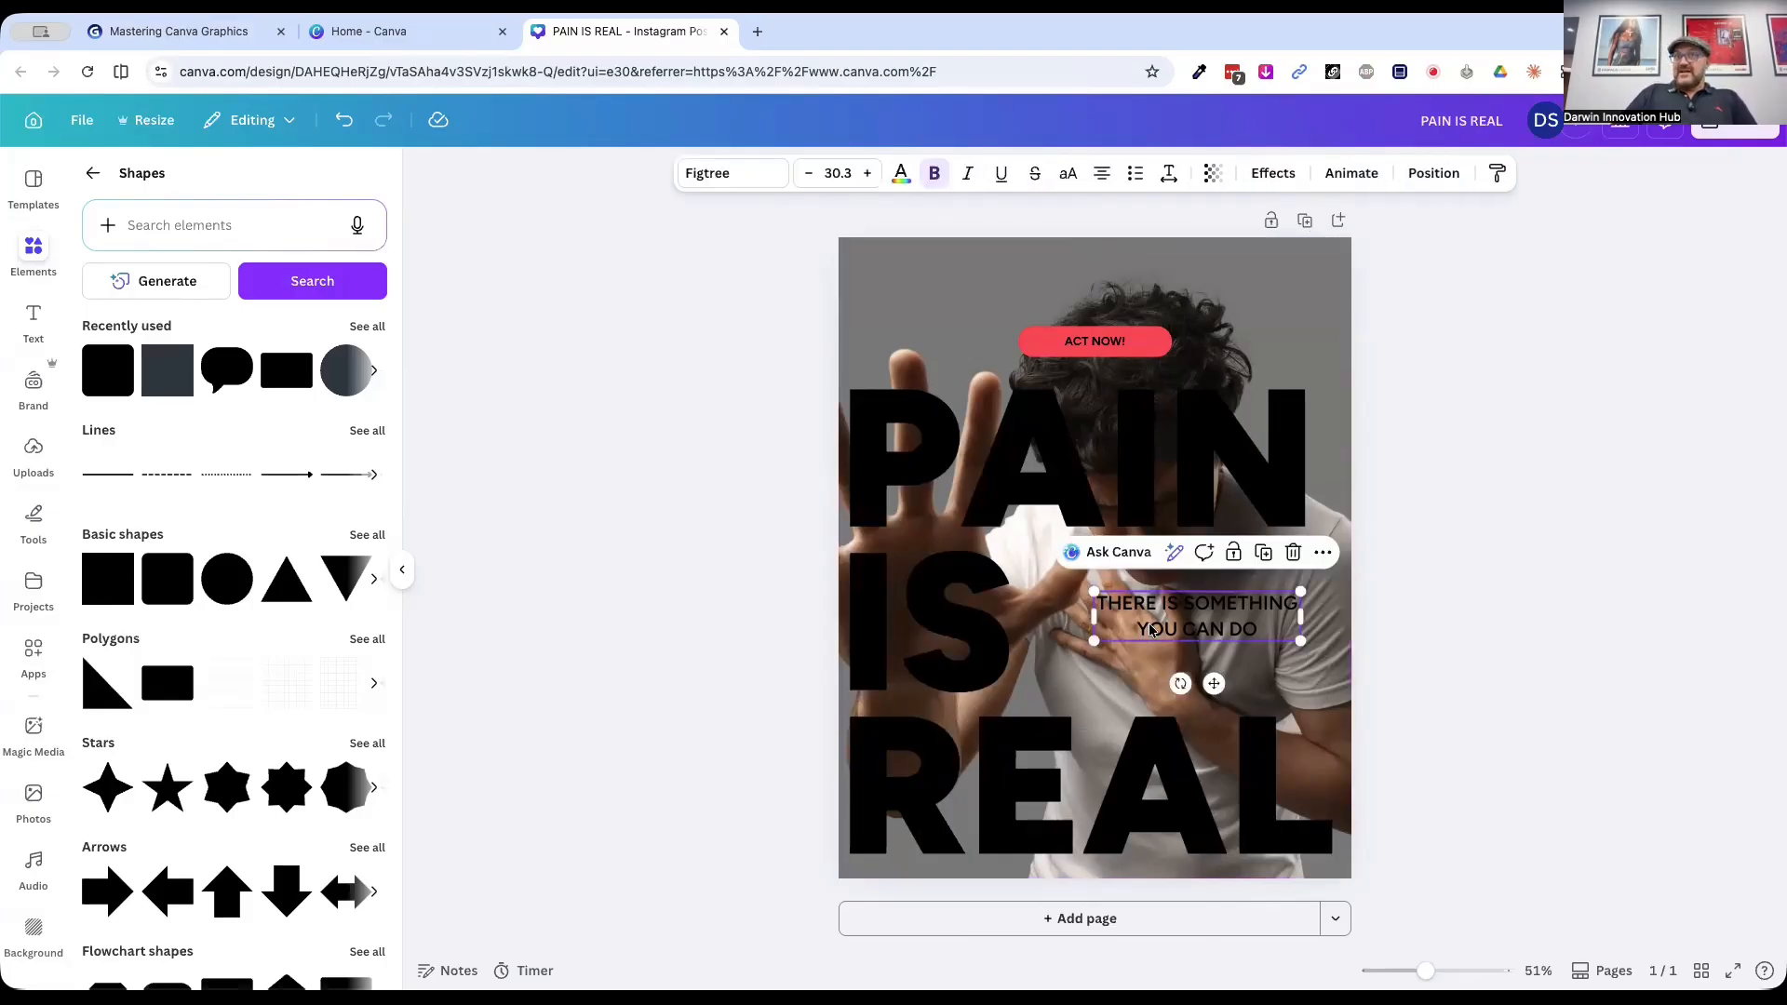
{"action": "left_click", "coordinate": [1437, 517]}
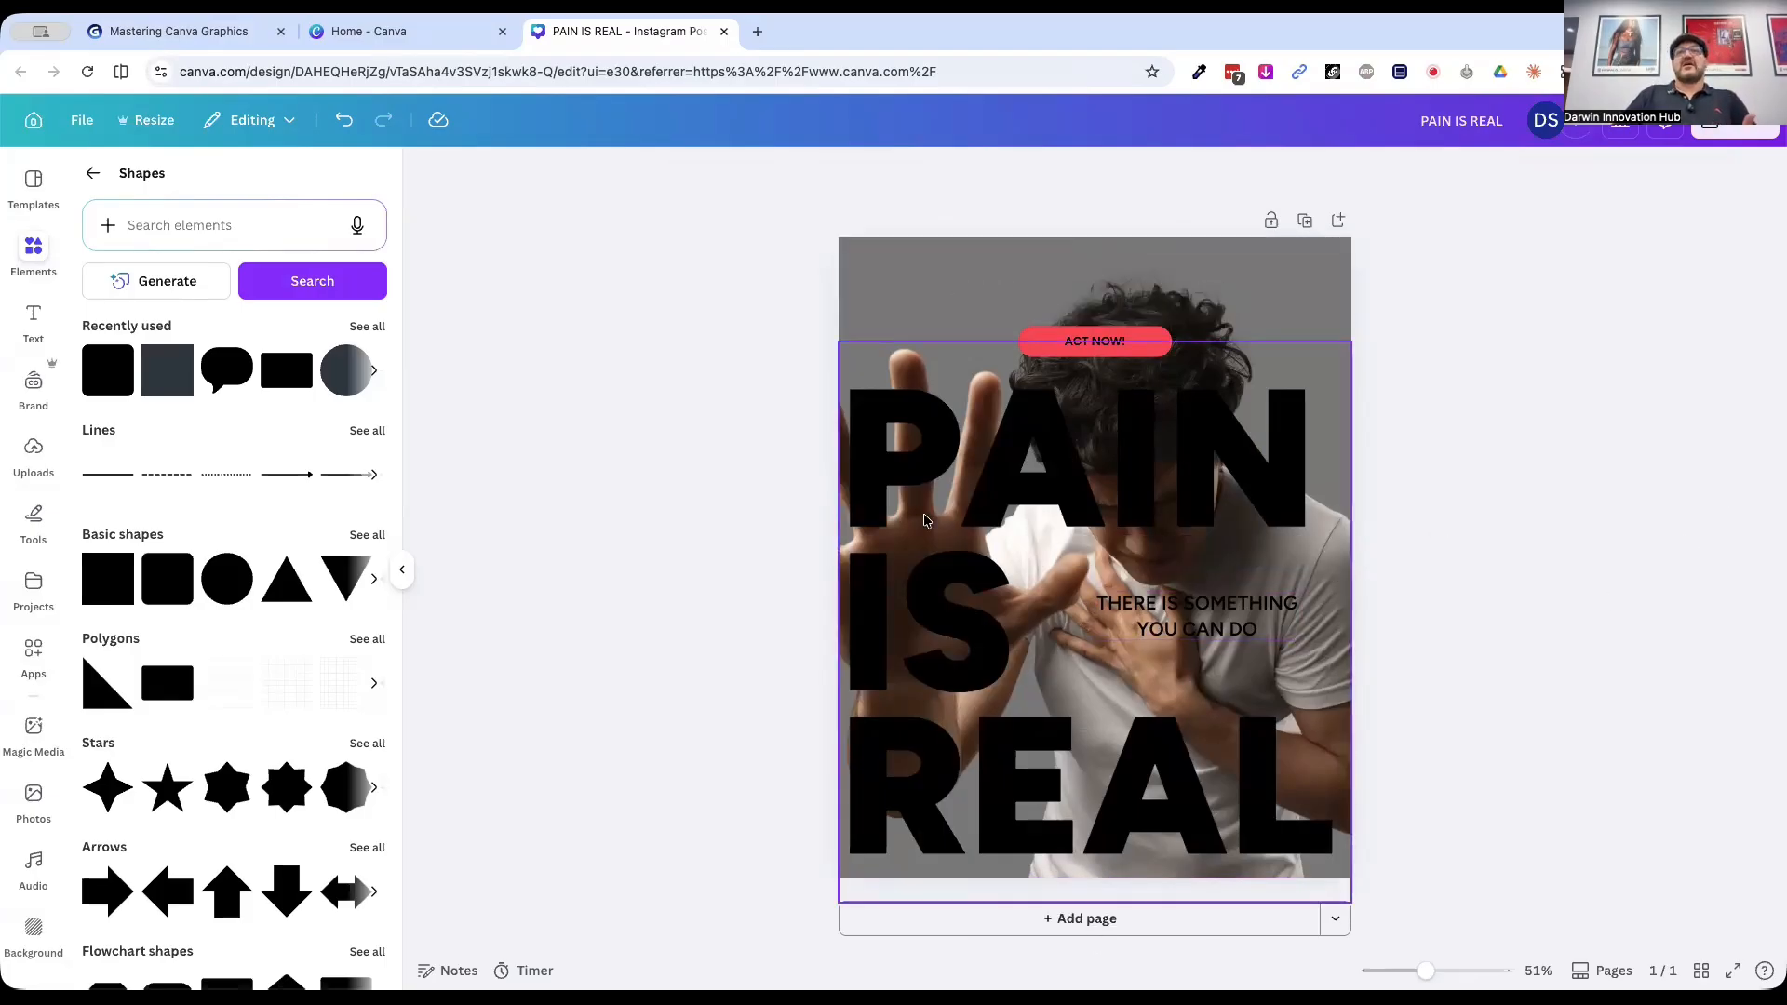
Step: Change the "PAIN IS REAL" heading's text colour to white
{"action": "left_click", "coordinate": [911, 480]}
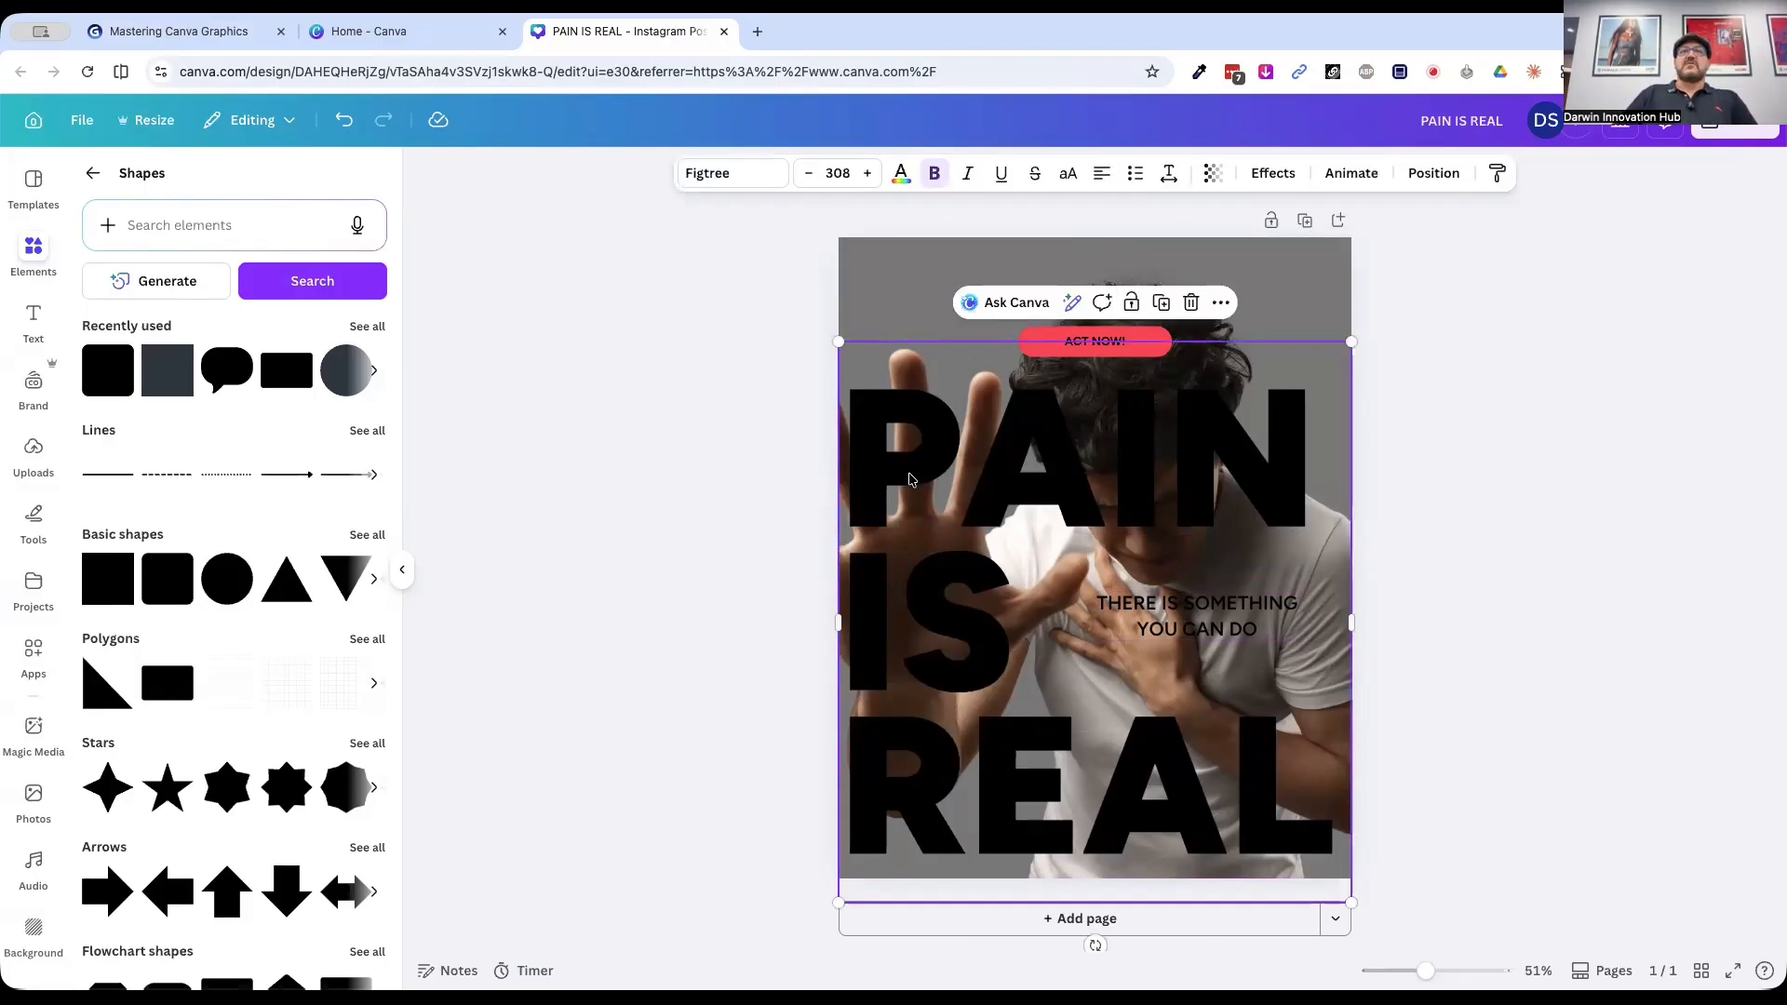
{"action": "left_click", "coordinate": [900, 173]}
{"action": "left_click", "coordinate": [233, 311]}
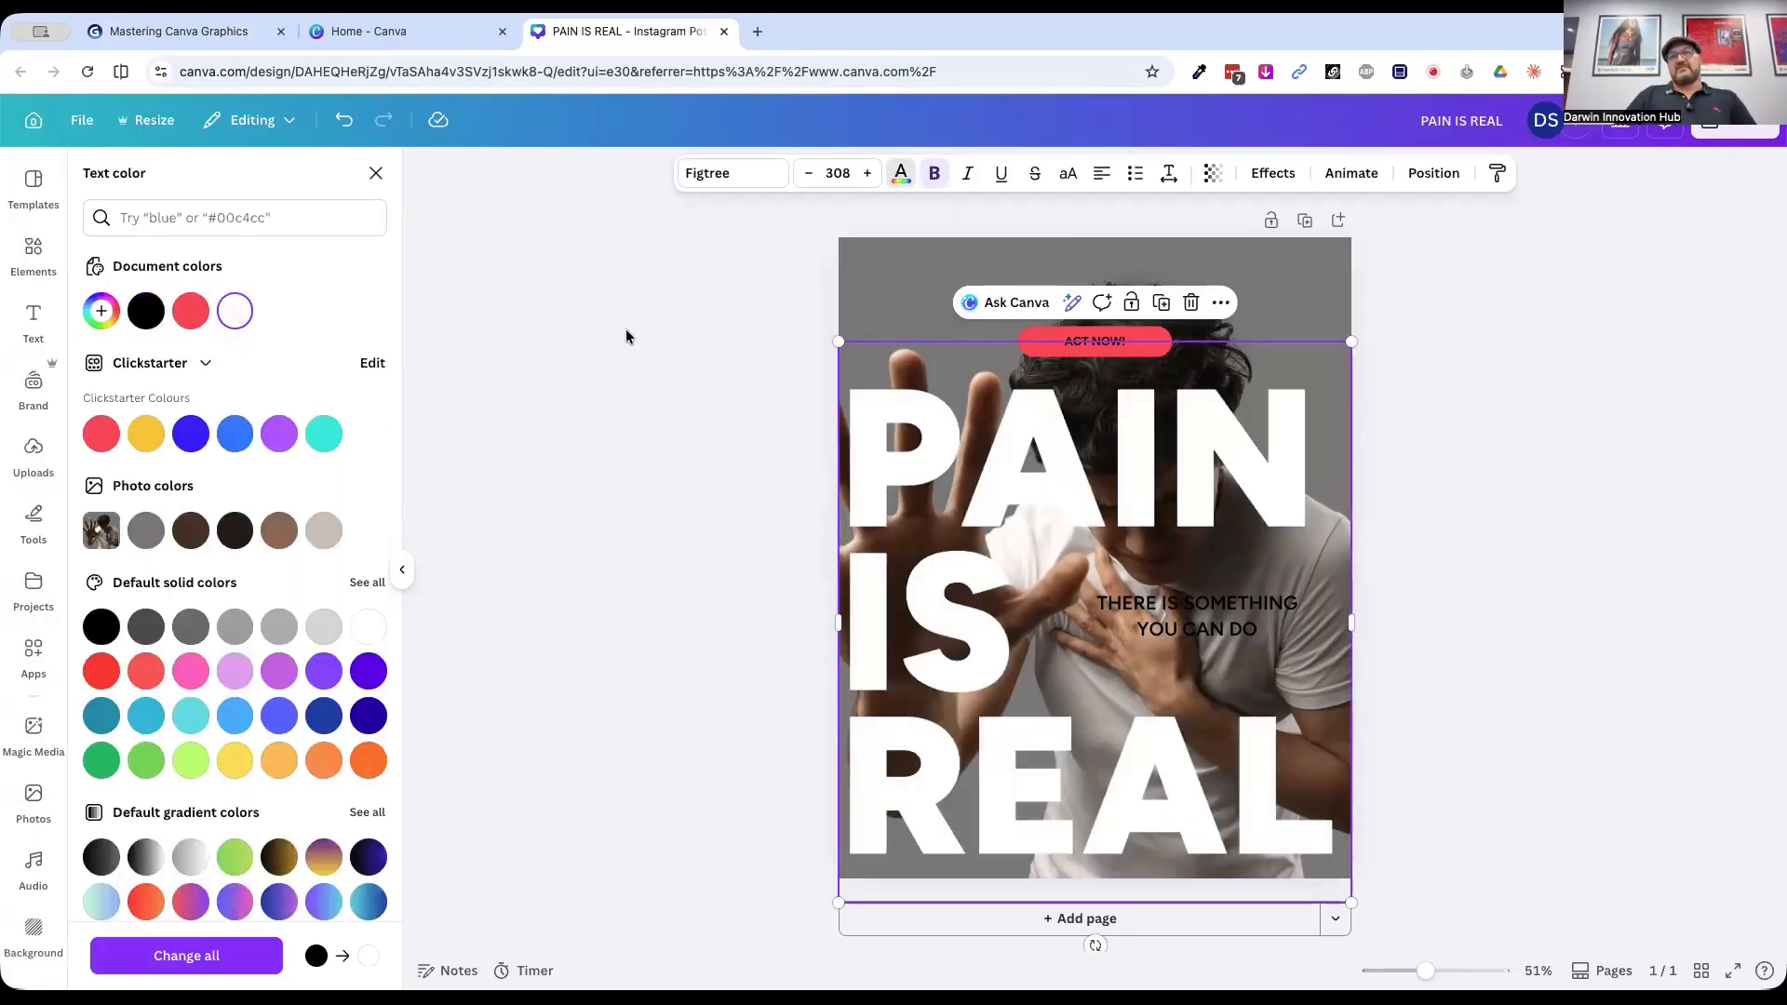
Step: Move the heading up the page and place the "ACT NOW!" button above it, near the page's upper edge
{"action": "left_click_drag", "start_coordinate": [919, 439], "coordinate": [916, 375]}
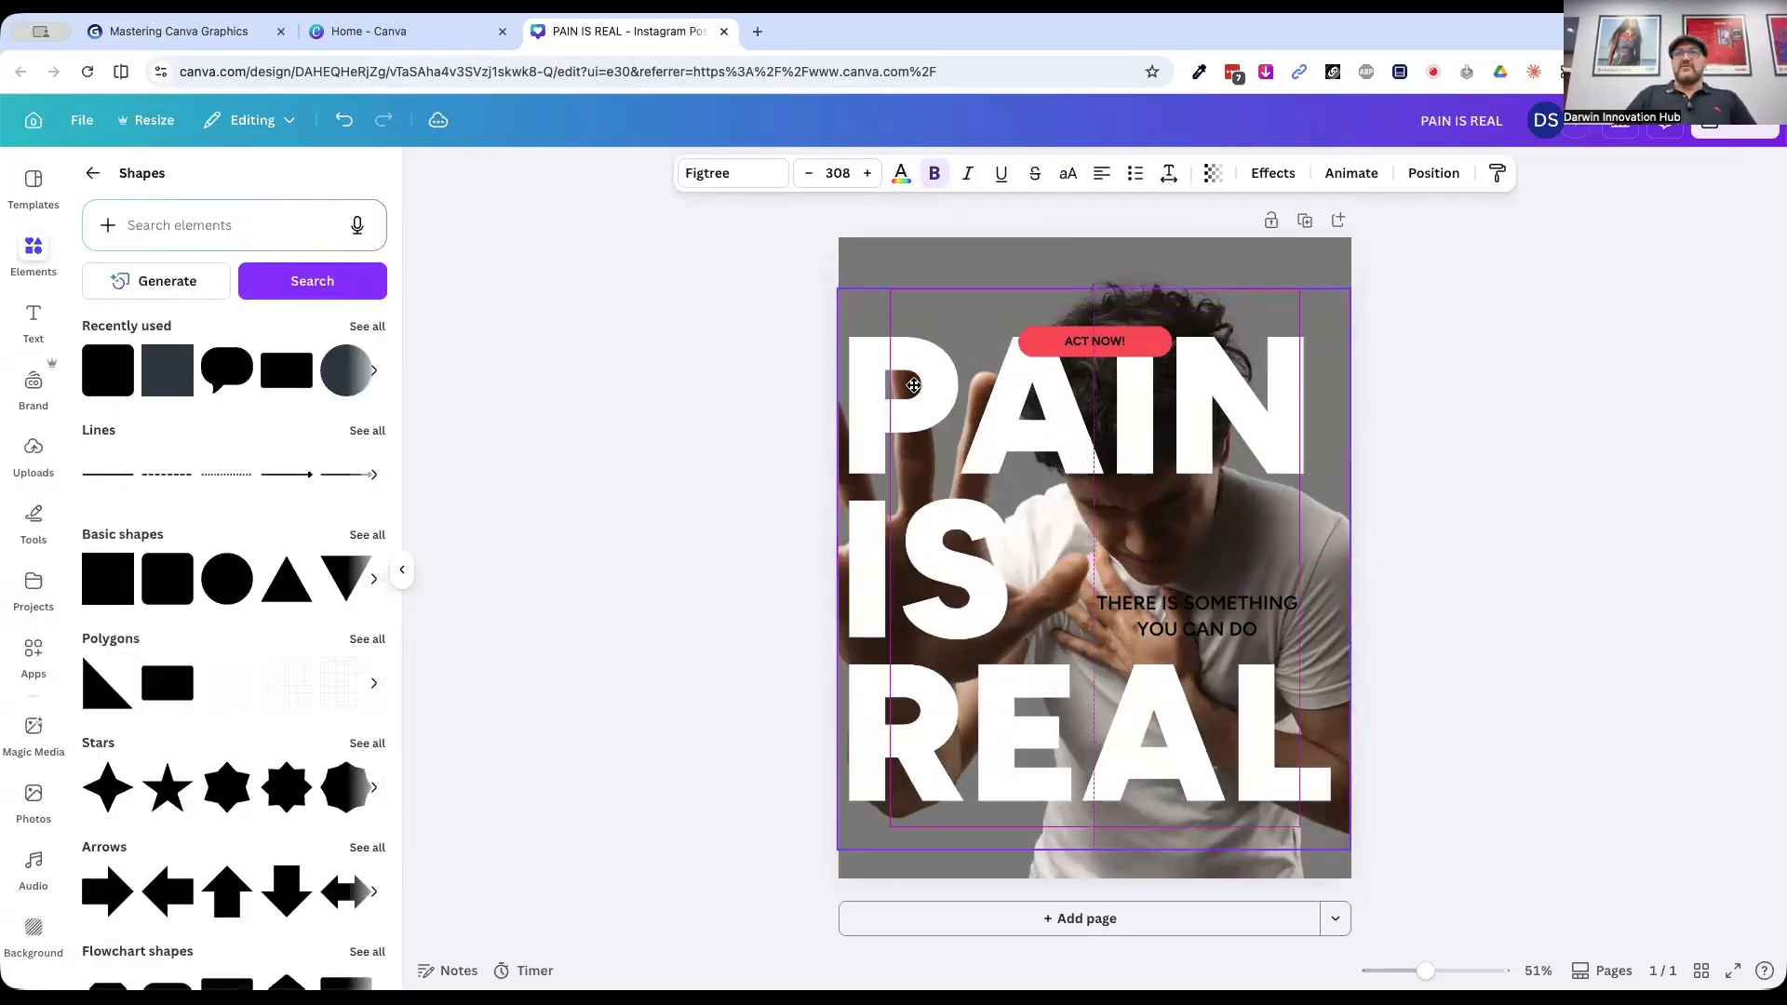
{"action": "left_click", "coordinate": [1627, 468]}
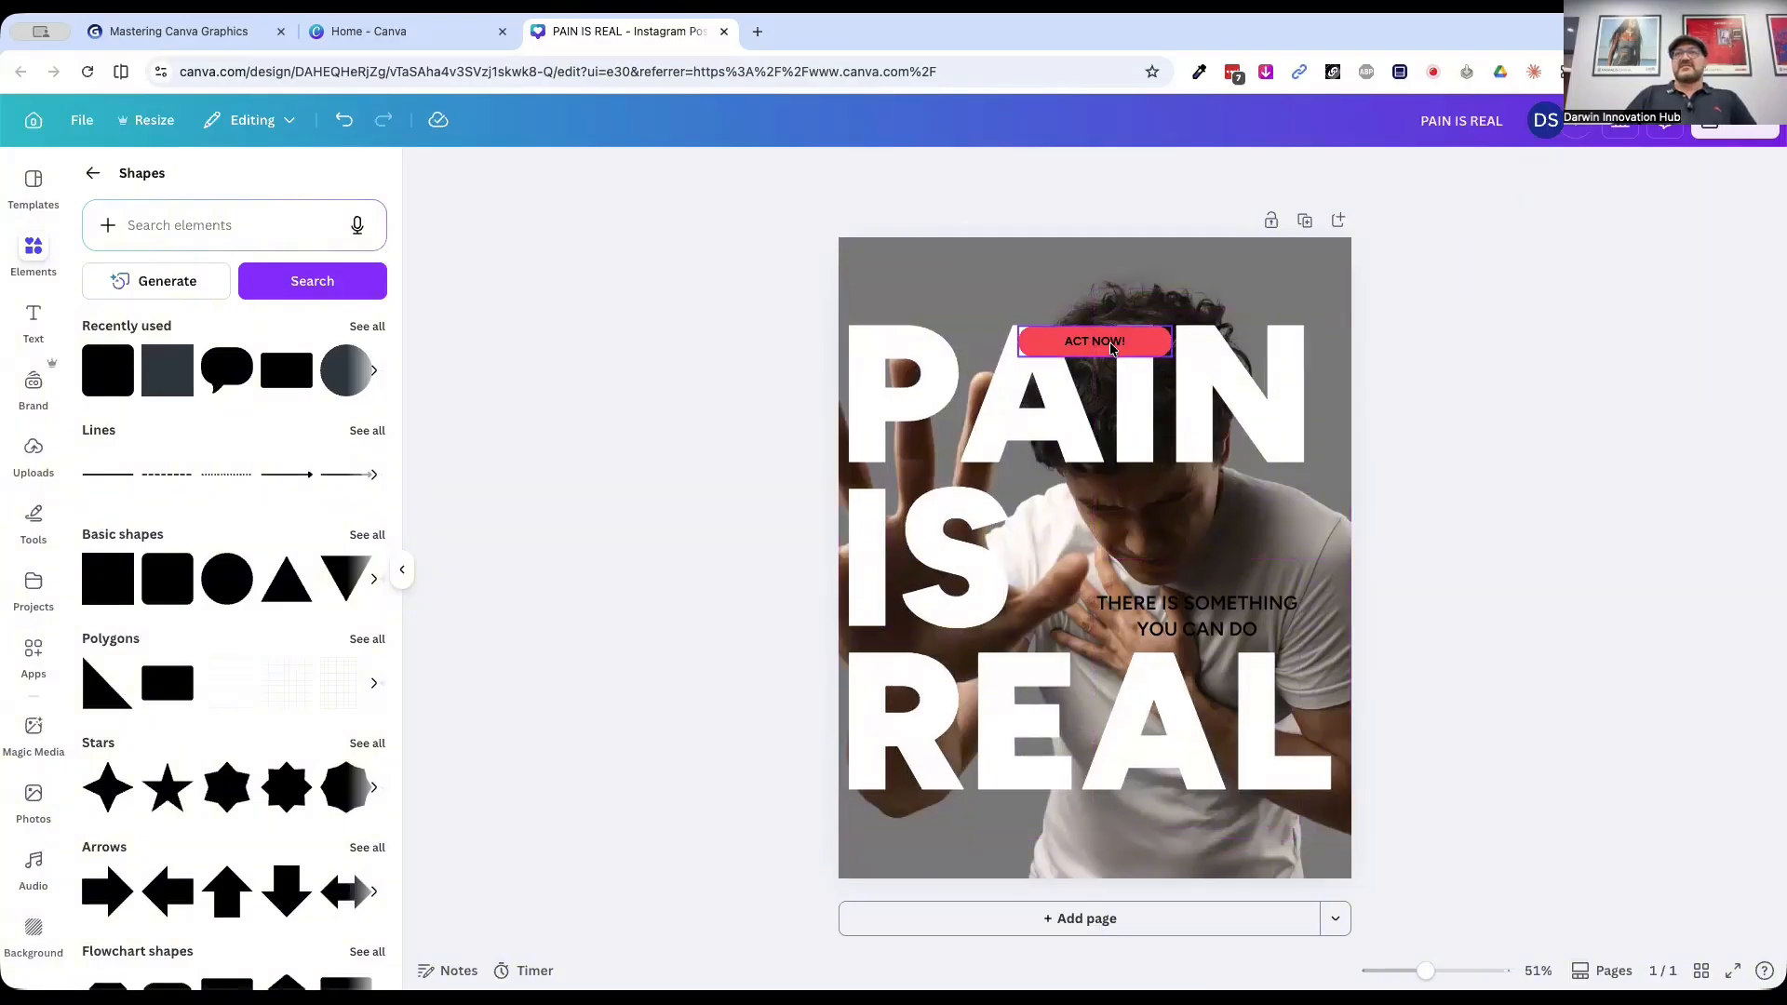
{"action": "left_click_drag", "start_coordinate": [1116, 343], "coordinate": [1107, 263]}
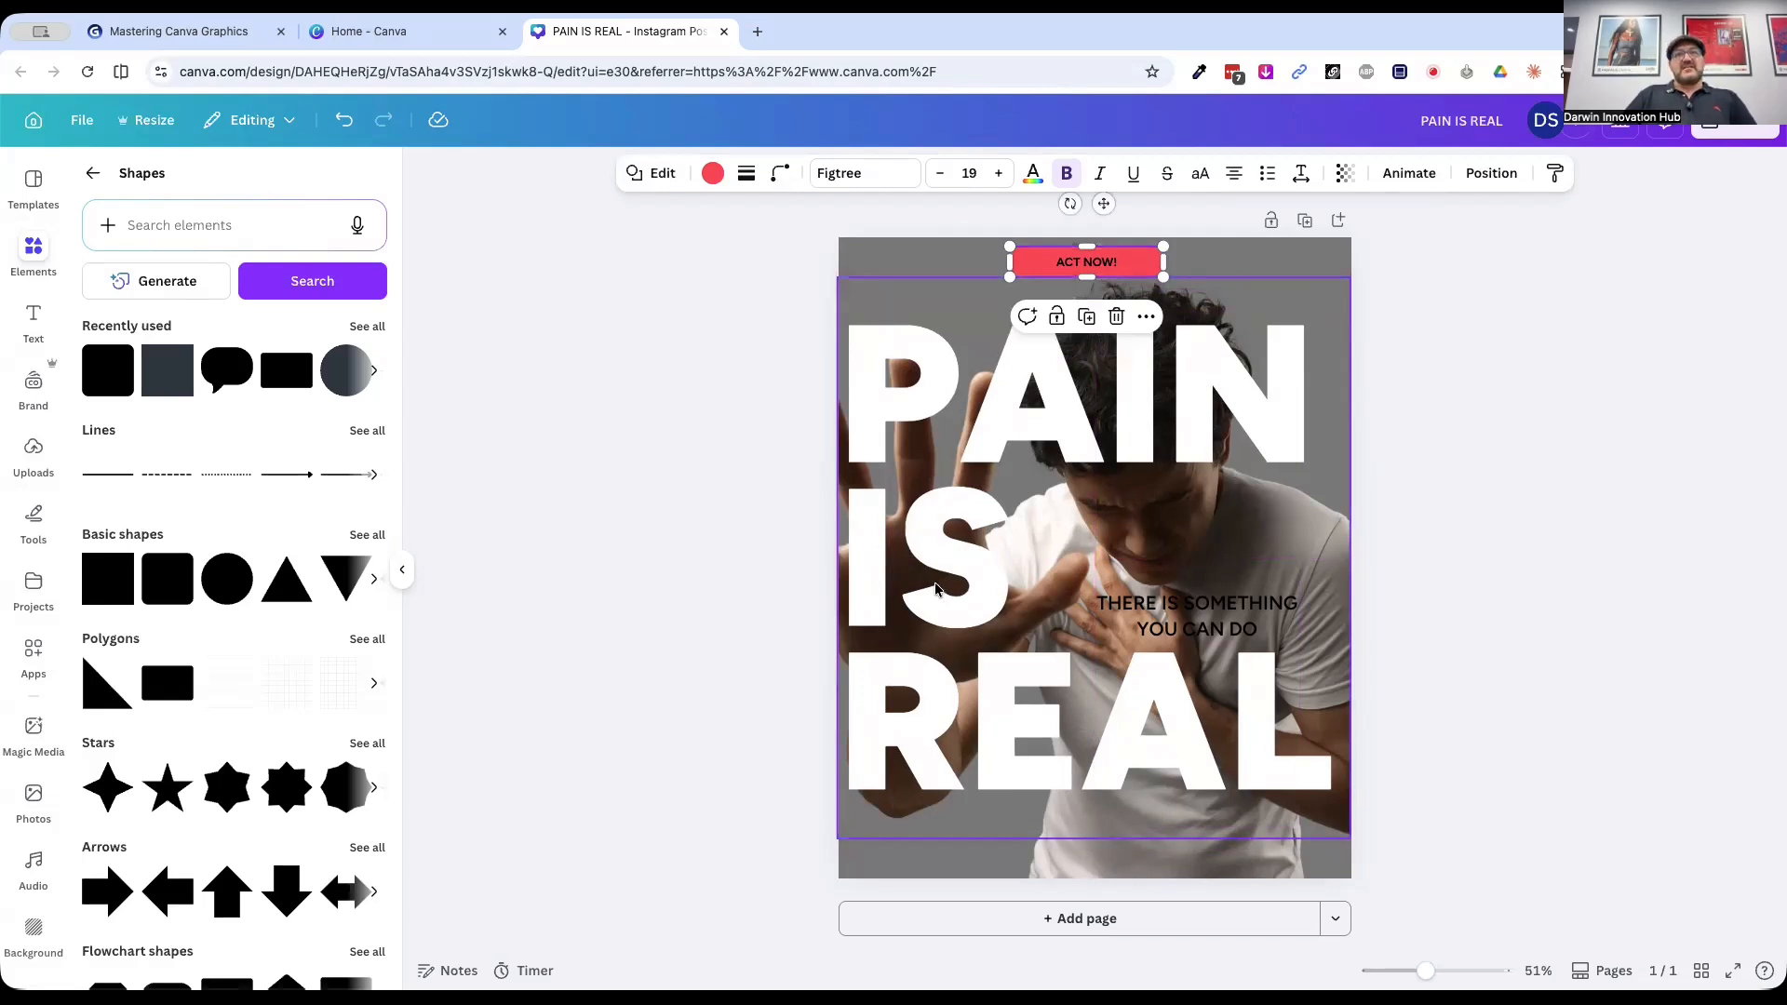
{"action": "left_click", "coordinate": [1479, 730]}
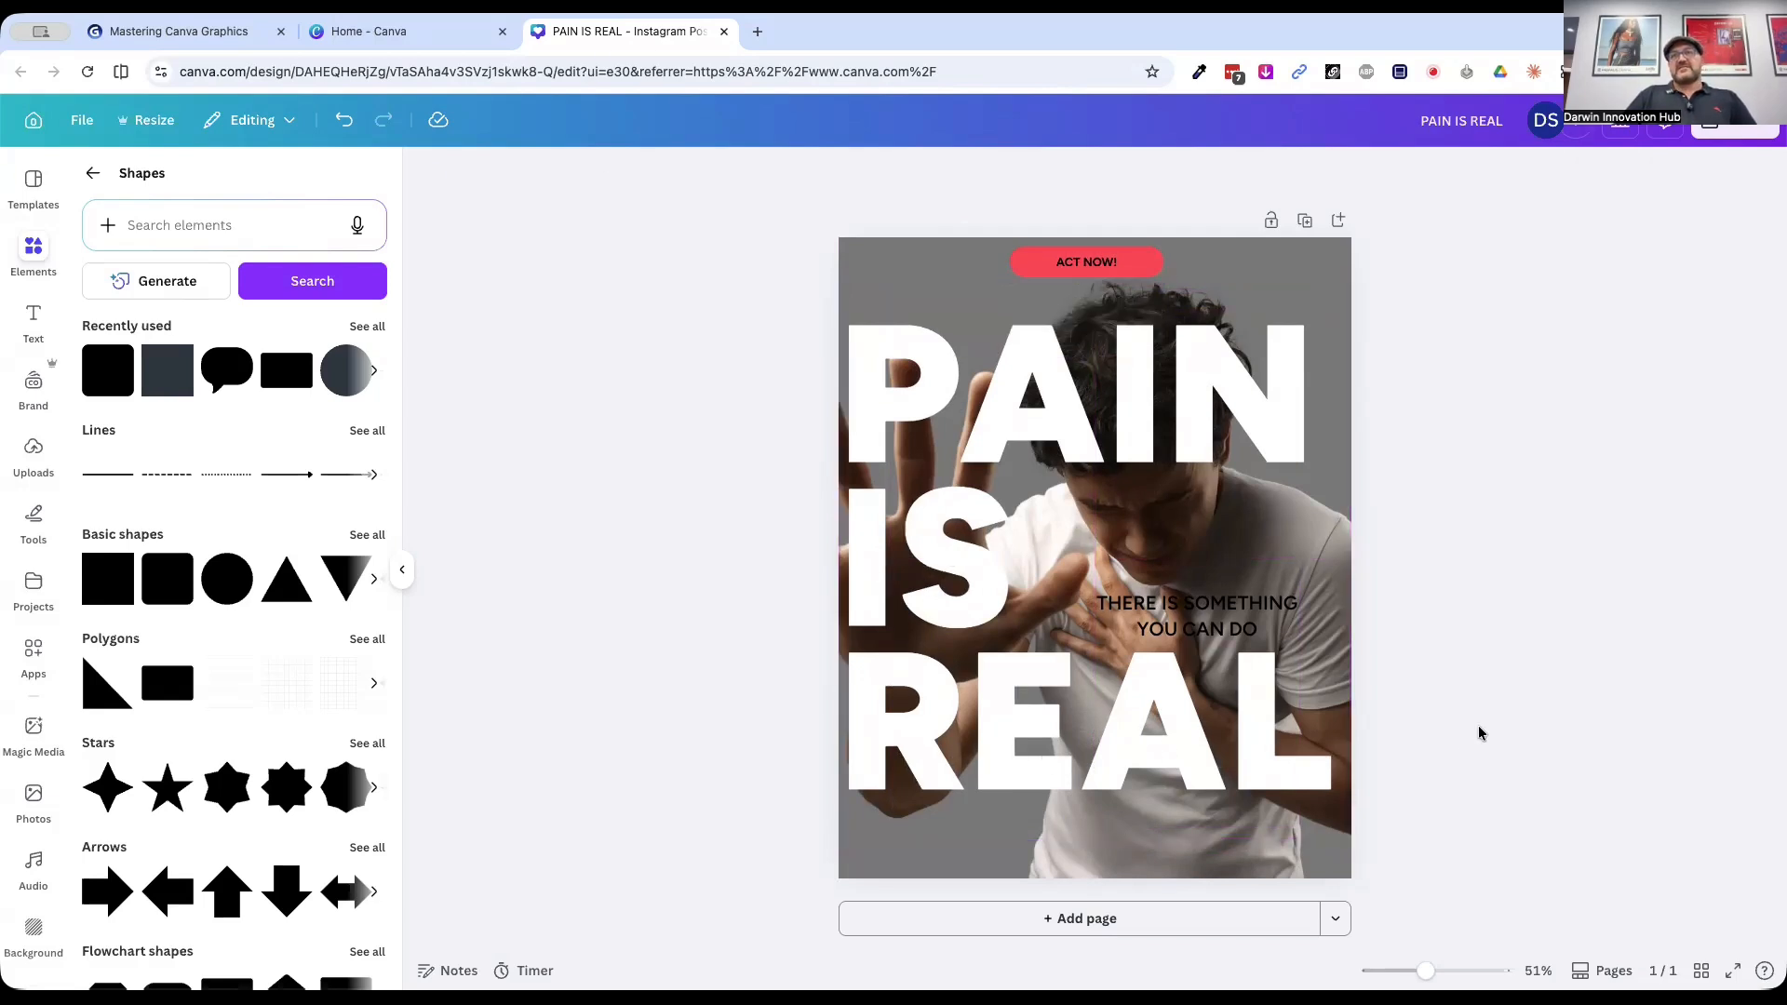
Step: Move the "THERE IS SOMETHING YOU CAN DO" subheading below "REAL" and widen its text box so it fits on one line
{"action": "left_click", "coordinate": [1170, 638]}
{"action": "left_click_drag", "start_coordinate": [1170, 638], "coordinate": [932, 848]}
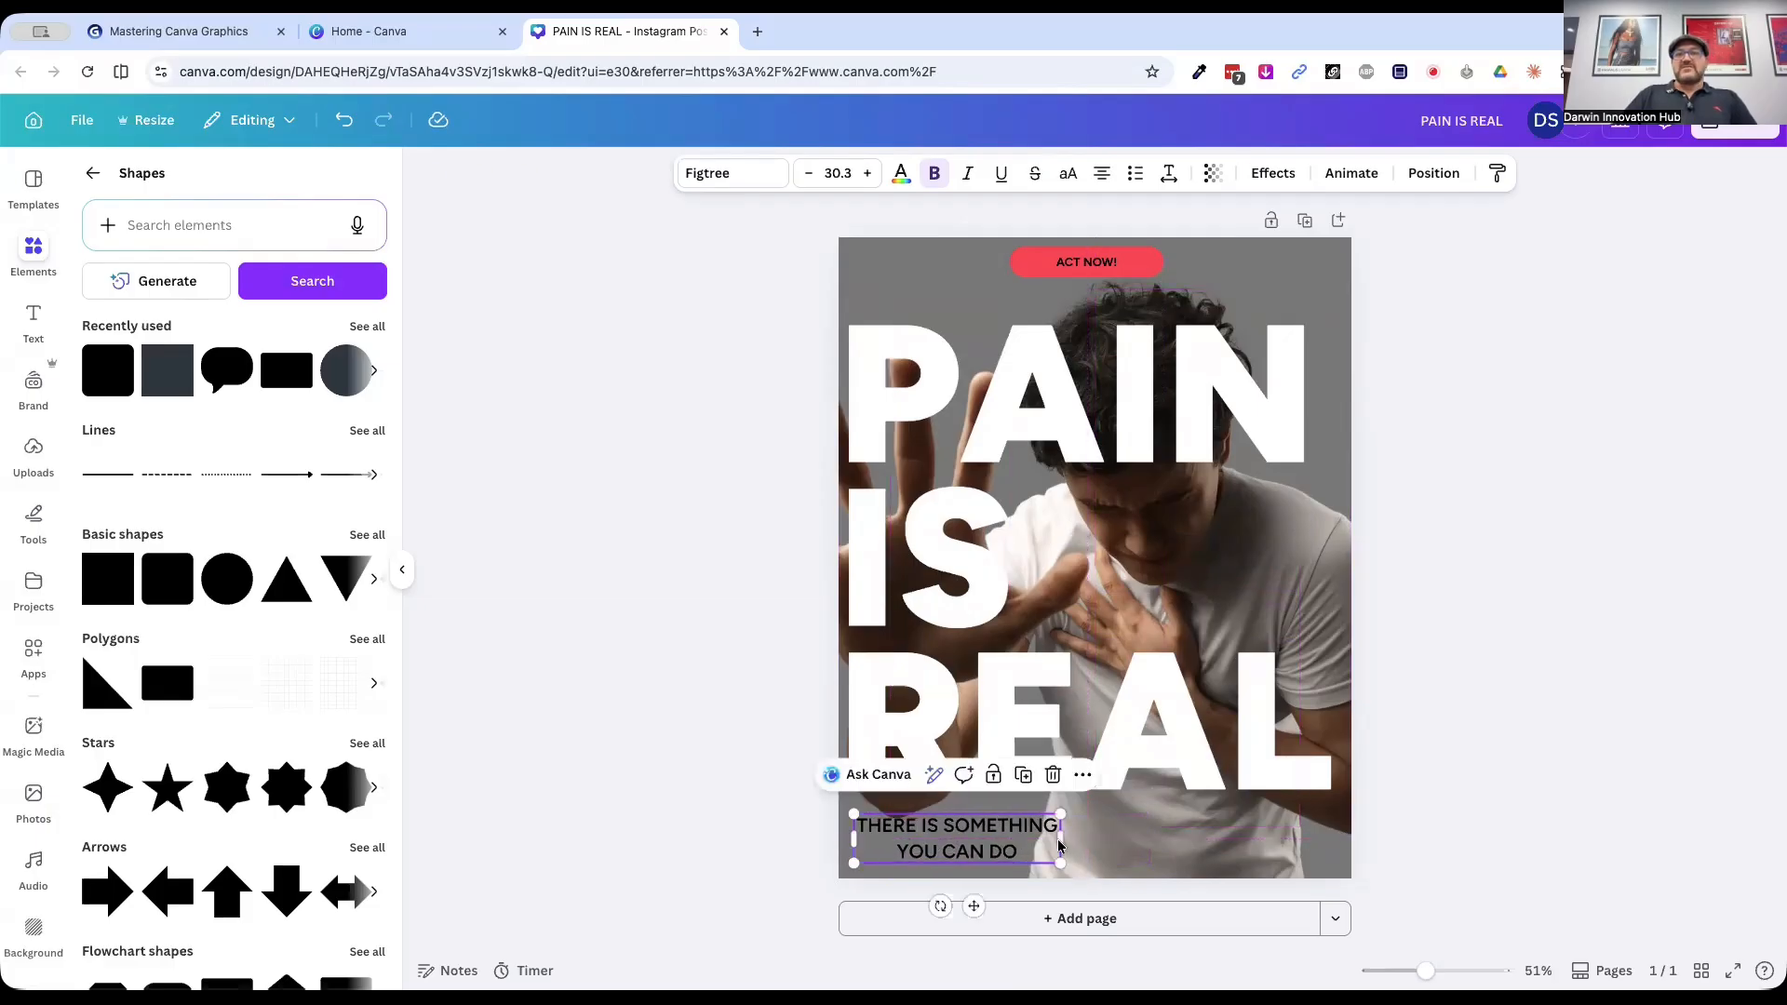
{"action": "left_click_drag", "start_coordinate": [1058, 844], "coordinate": [1328, 840]}
{"action": "left_click_drag", "start_coordinate": [1060, 825], "coordinate": [1060, 828]}
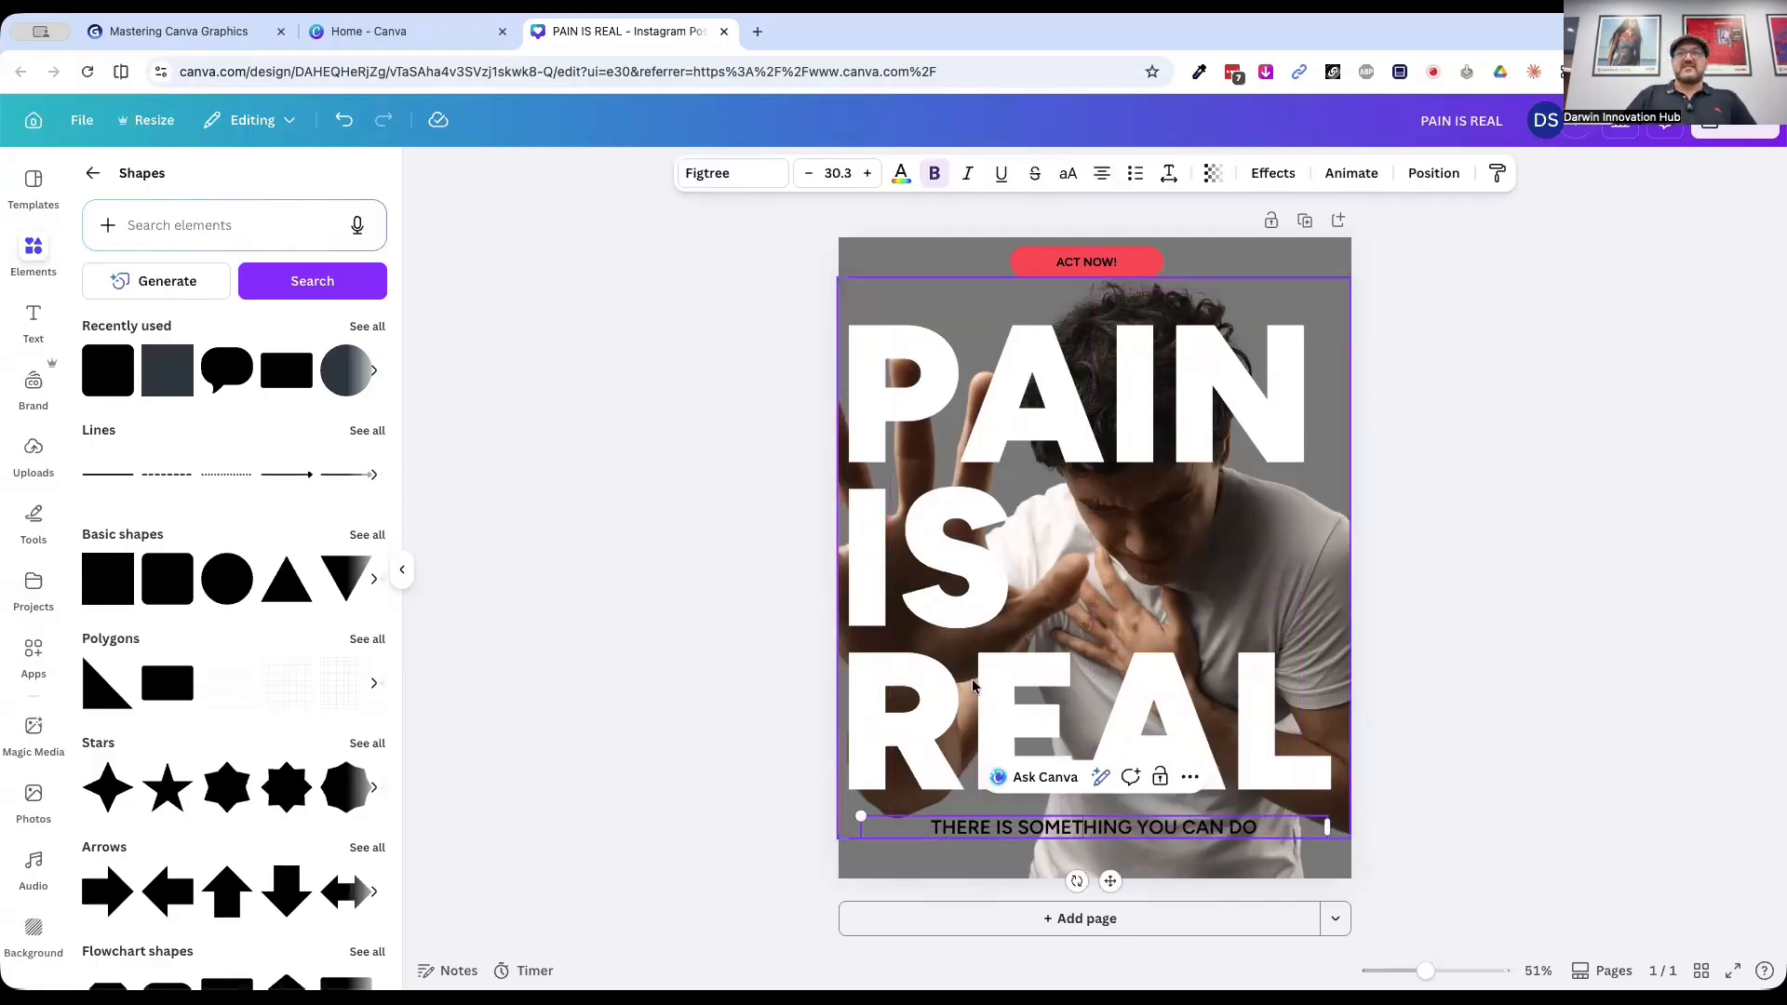
Step: Change the subheading's text colour to white
{"action": "triple_click", "coordinate": [985, 825]}
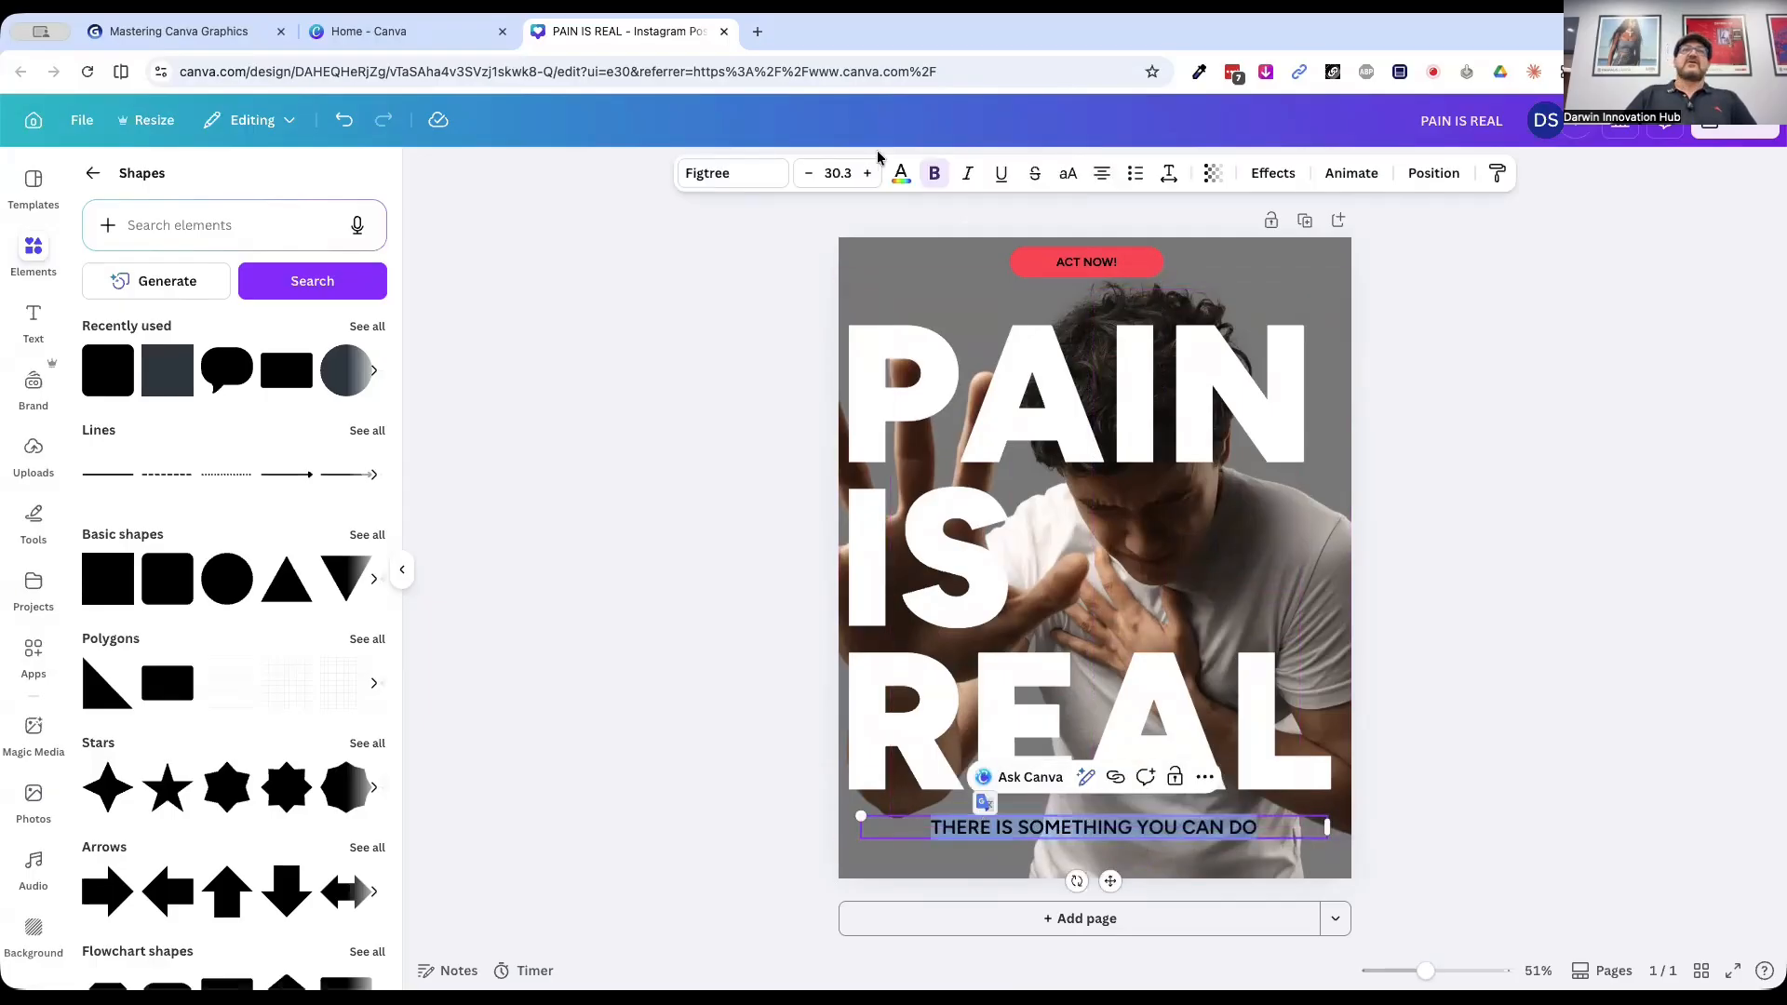
{"action": "left_click", "coordinate": [901, 173]}
{"action": "left_click", "coordinate": [234, 311]}
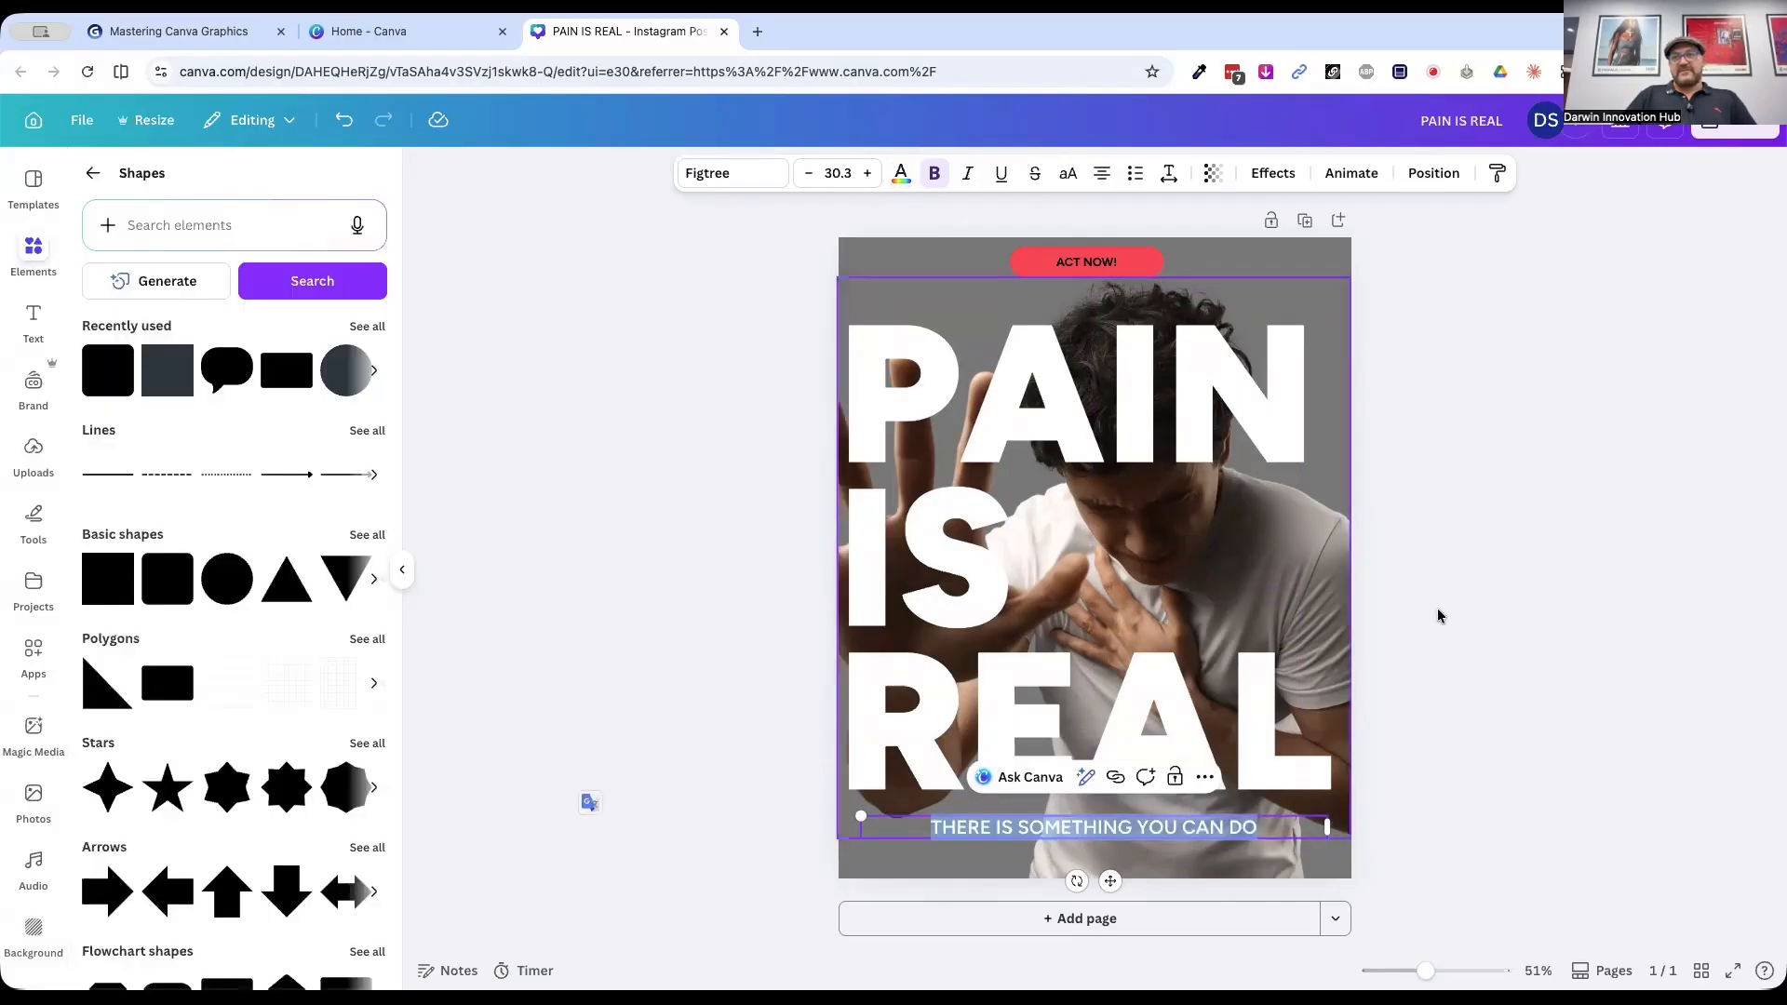
{"action": "left_click", "coordinate": [1594, 617]}
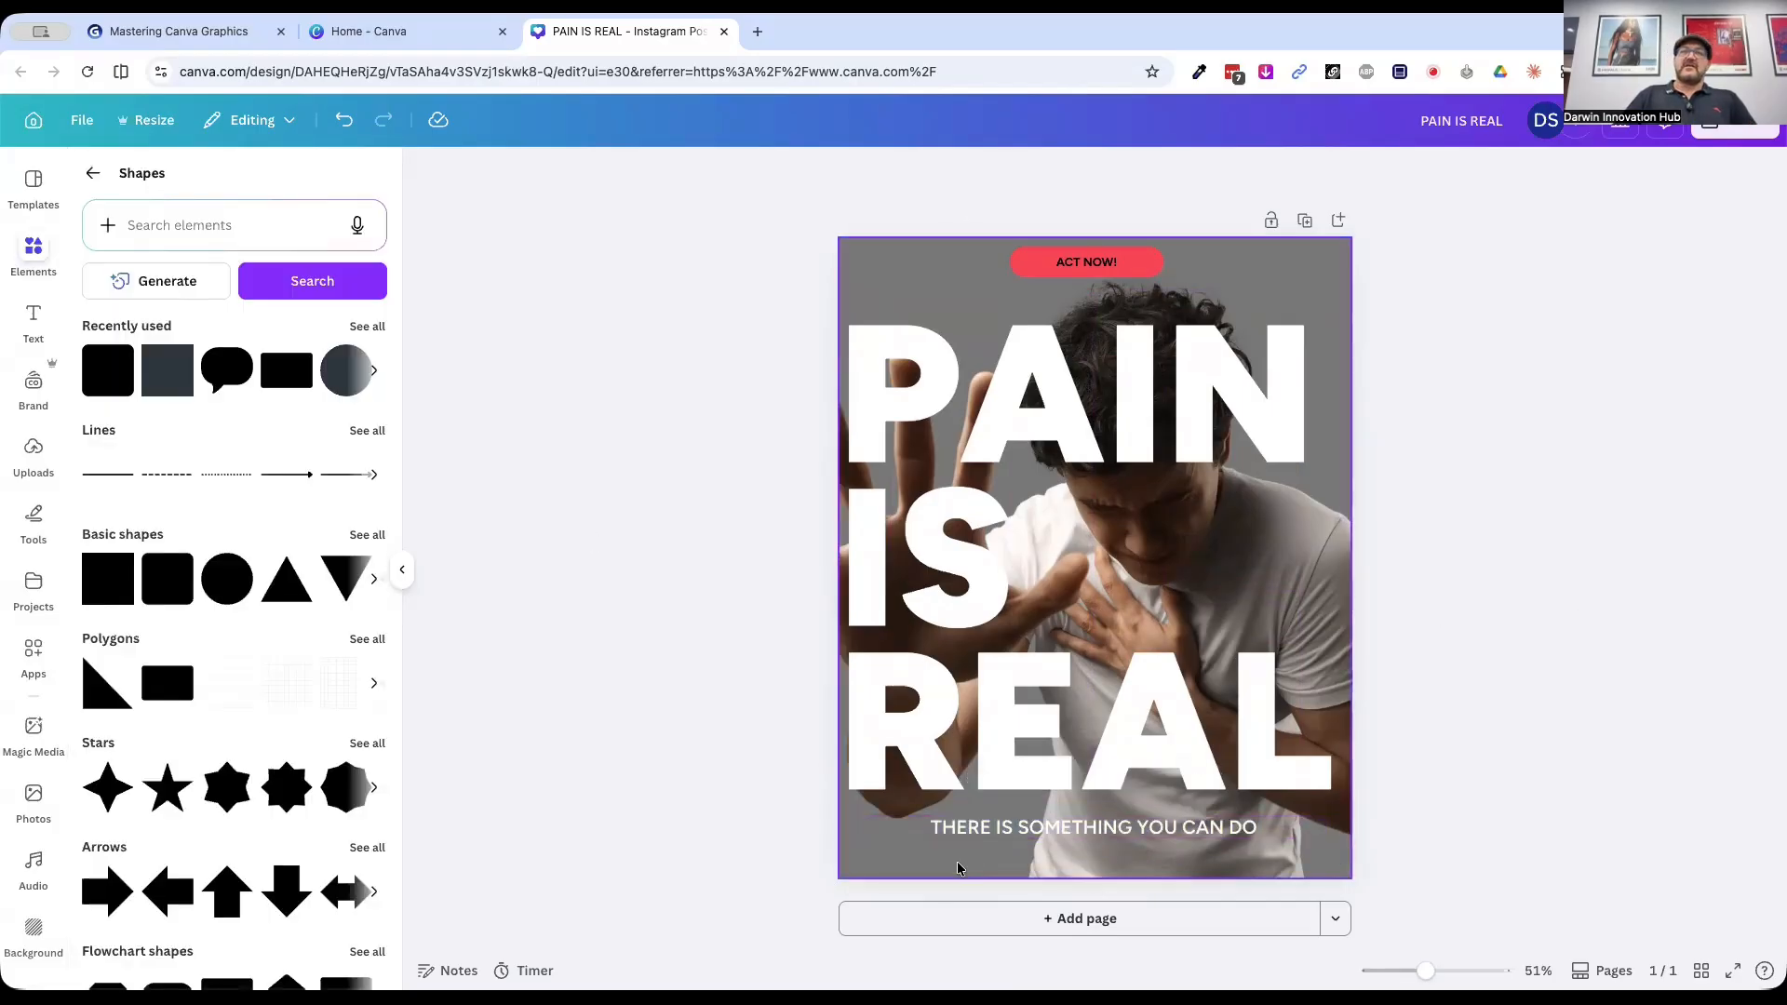
Step: Darken the background photo by setting its brightness to -55
{"action": "left_click", "coordinate": [886, 866]}
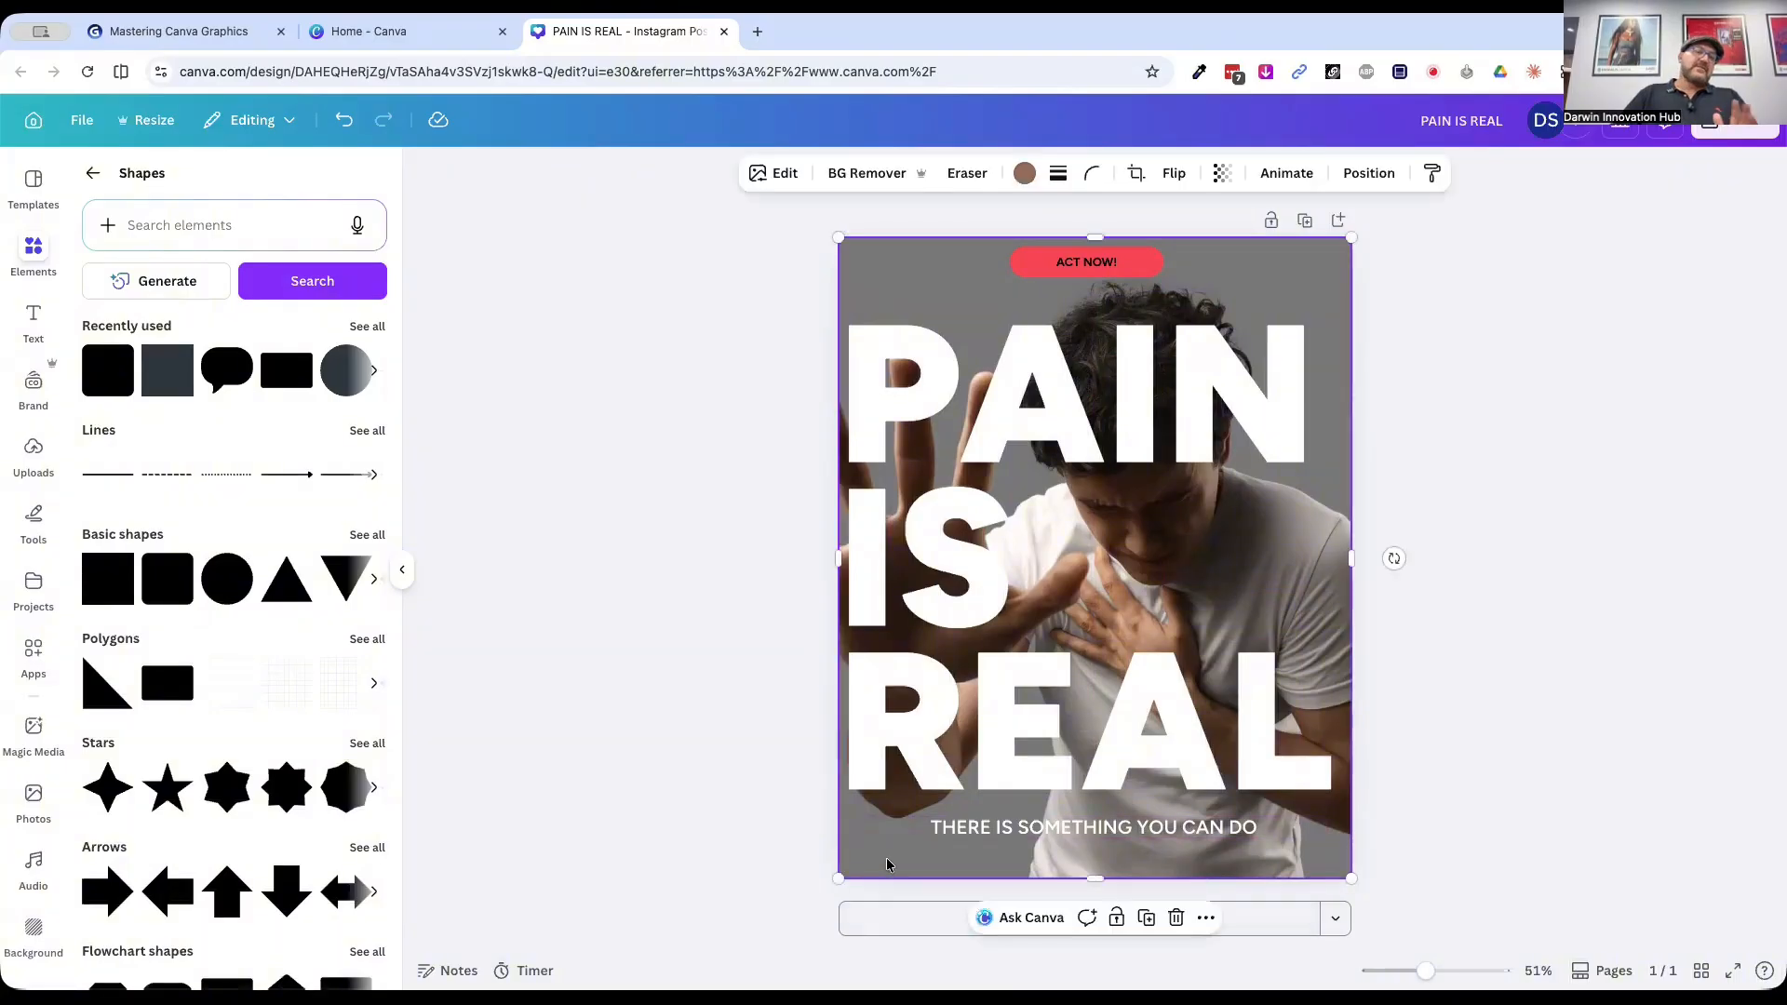
{"action": "left_click", "coordinate": [785, 175]}
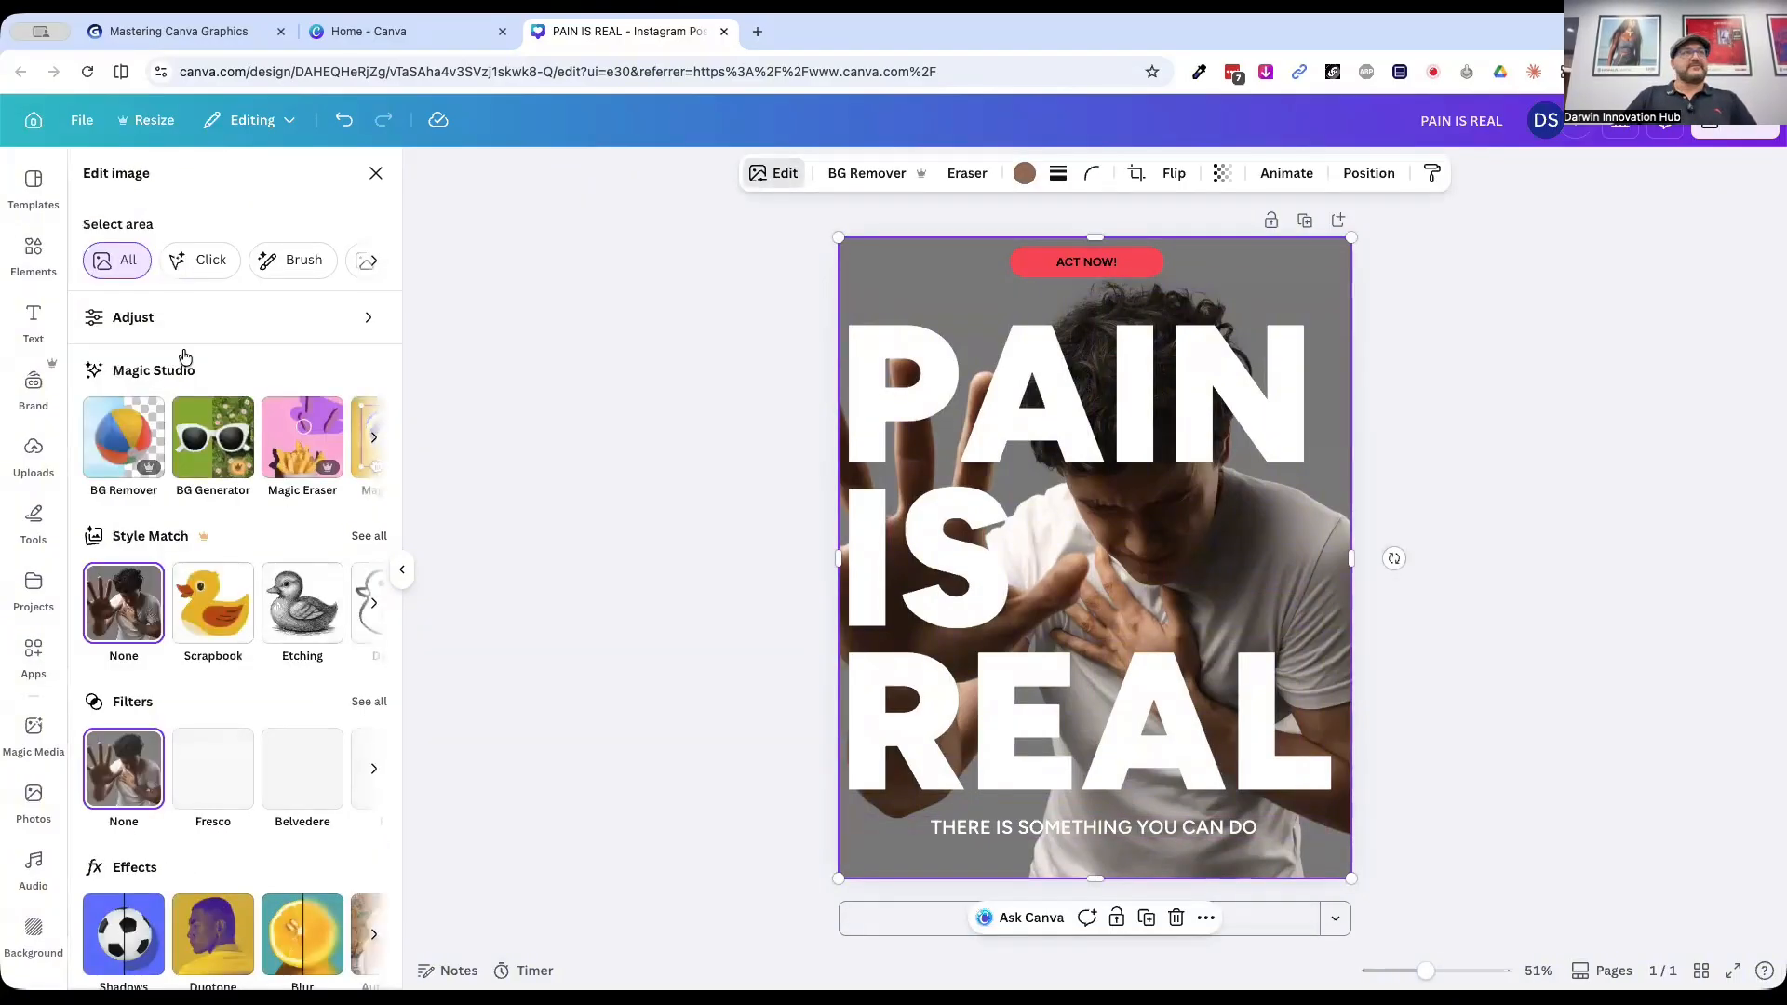
{"action": "left_click", "coordinate": [160, 324]}
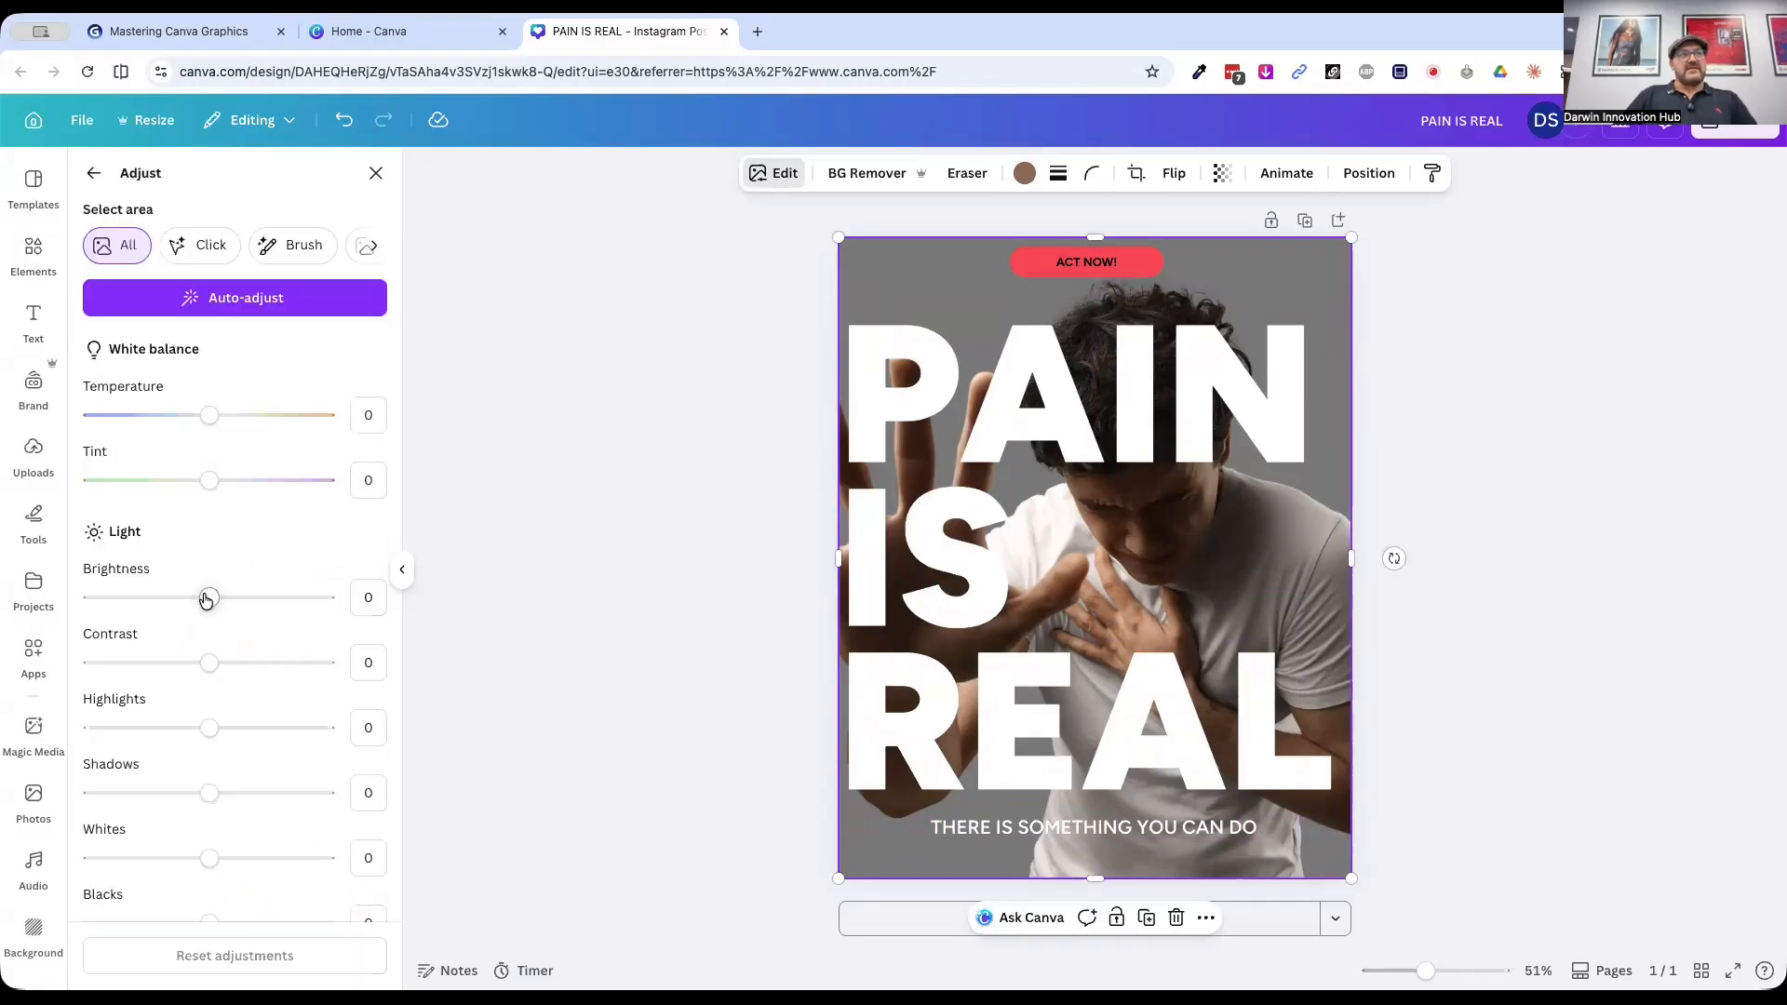
{"action": "left_click_drag", "start_coordinate": [210, 598], "coordinate": [144, 598]}
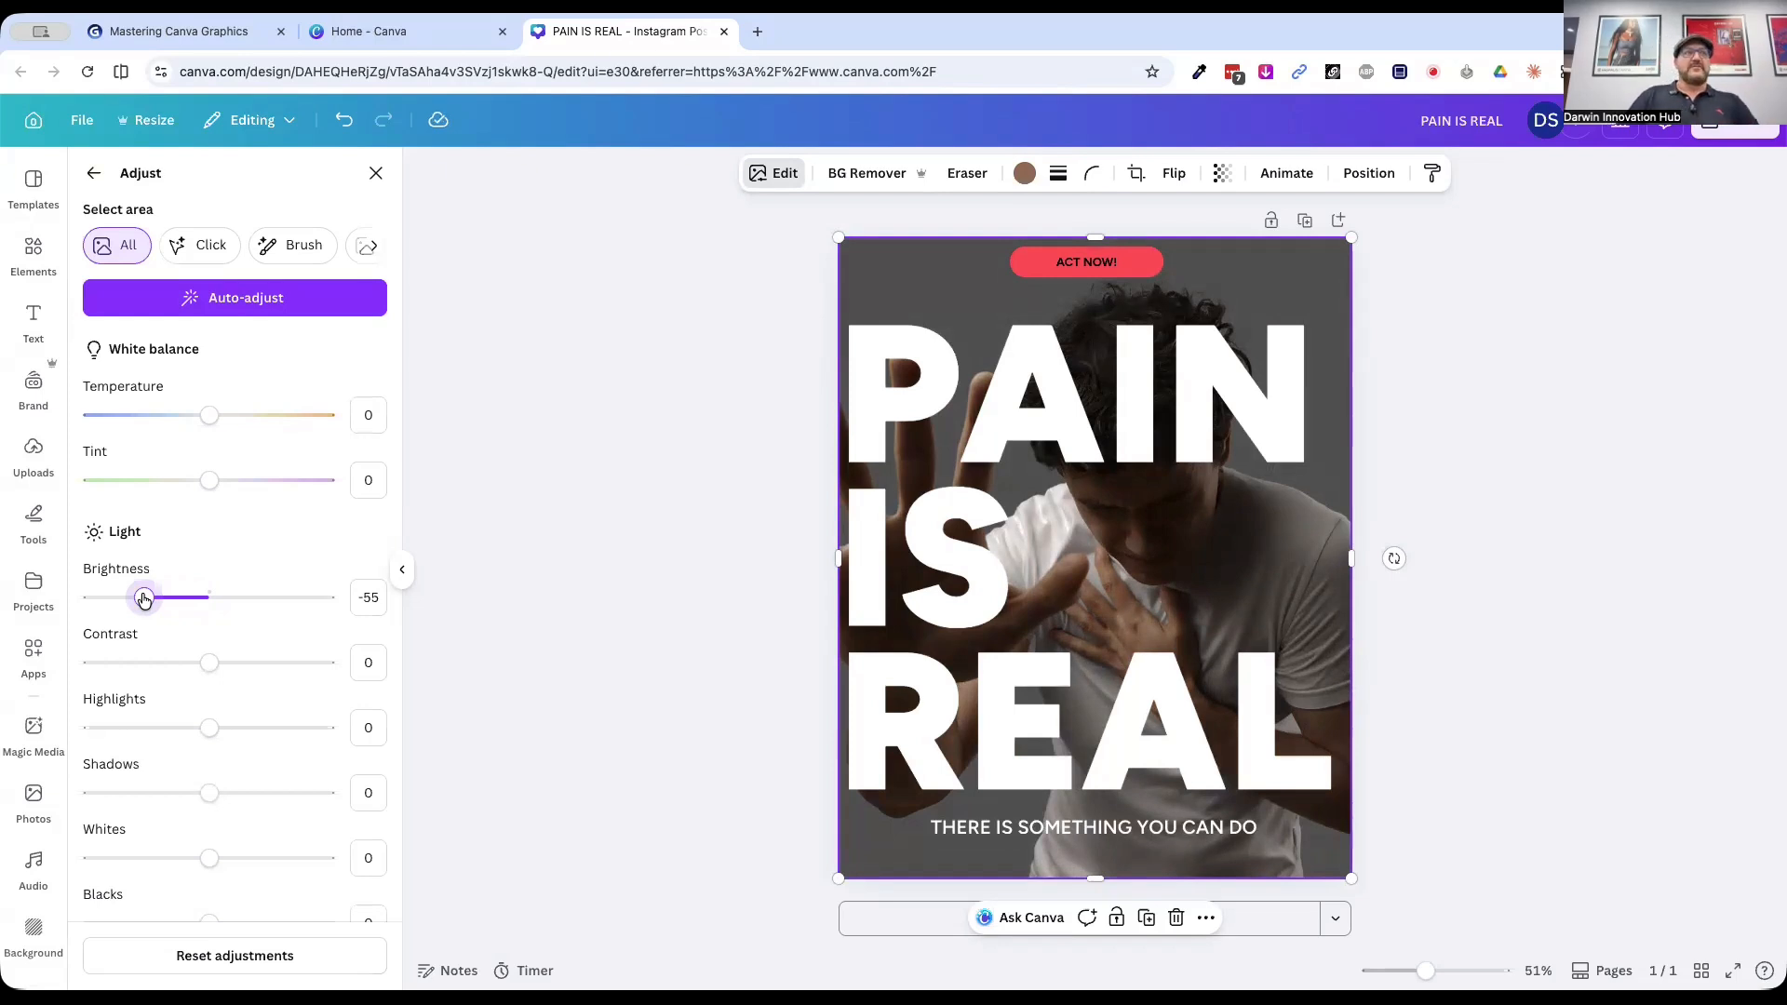
Step: Try the background photo's contrast at -98, settle it at -1, and cool the temperature to -85
{"action": "left_click_drag", "start_coordinate": [207, 663], "coordinate": [94, 671]}
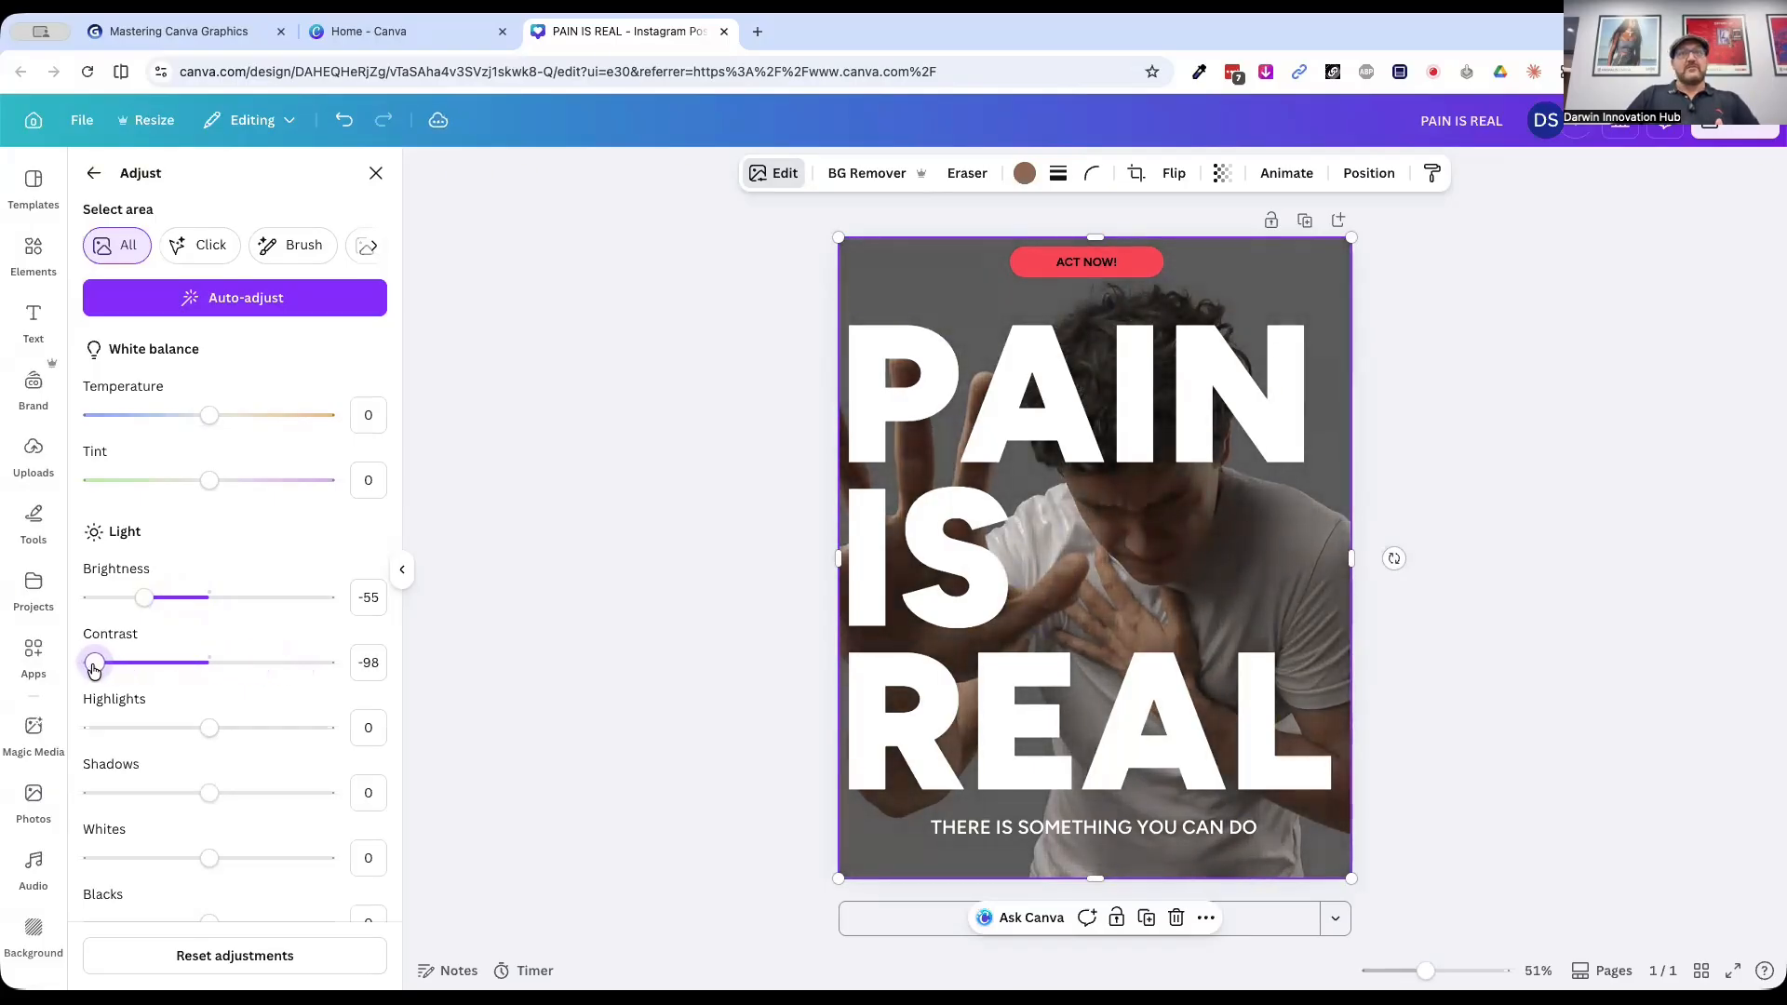
{"action": "left_click_drag", "start_coordinate": [94, 668], "coordinate": [208, 663]}
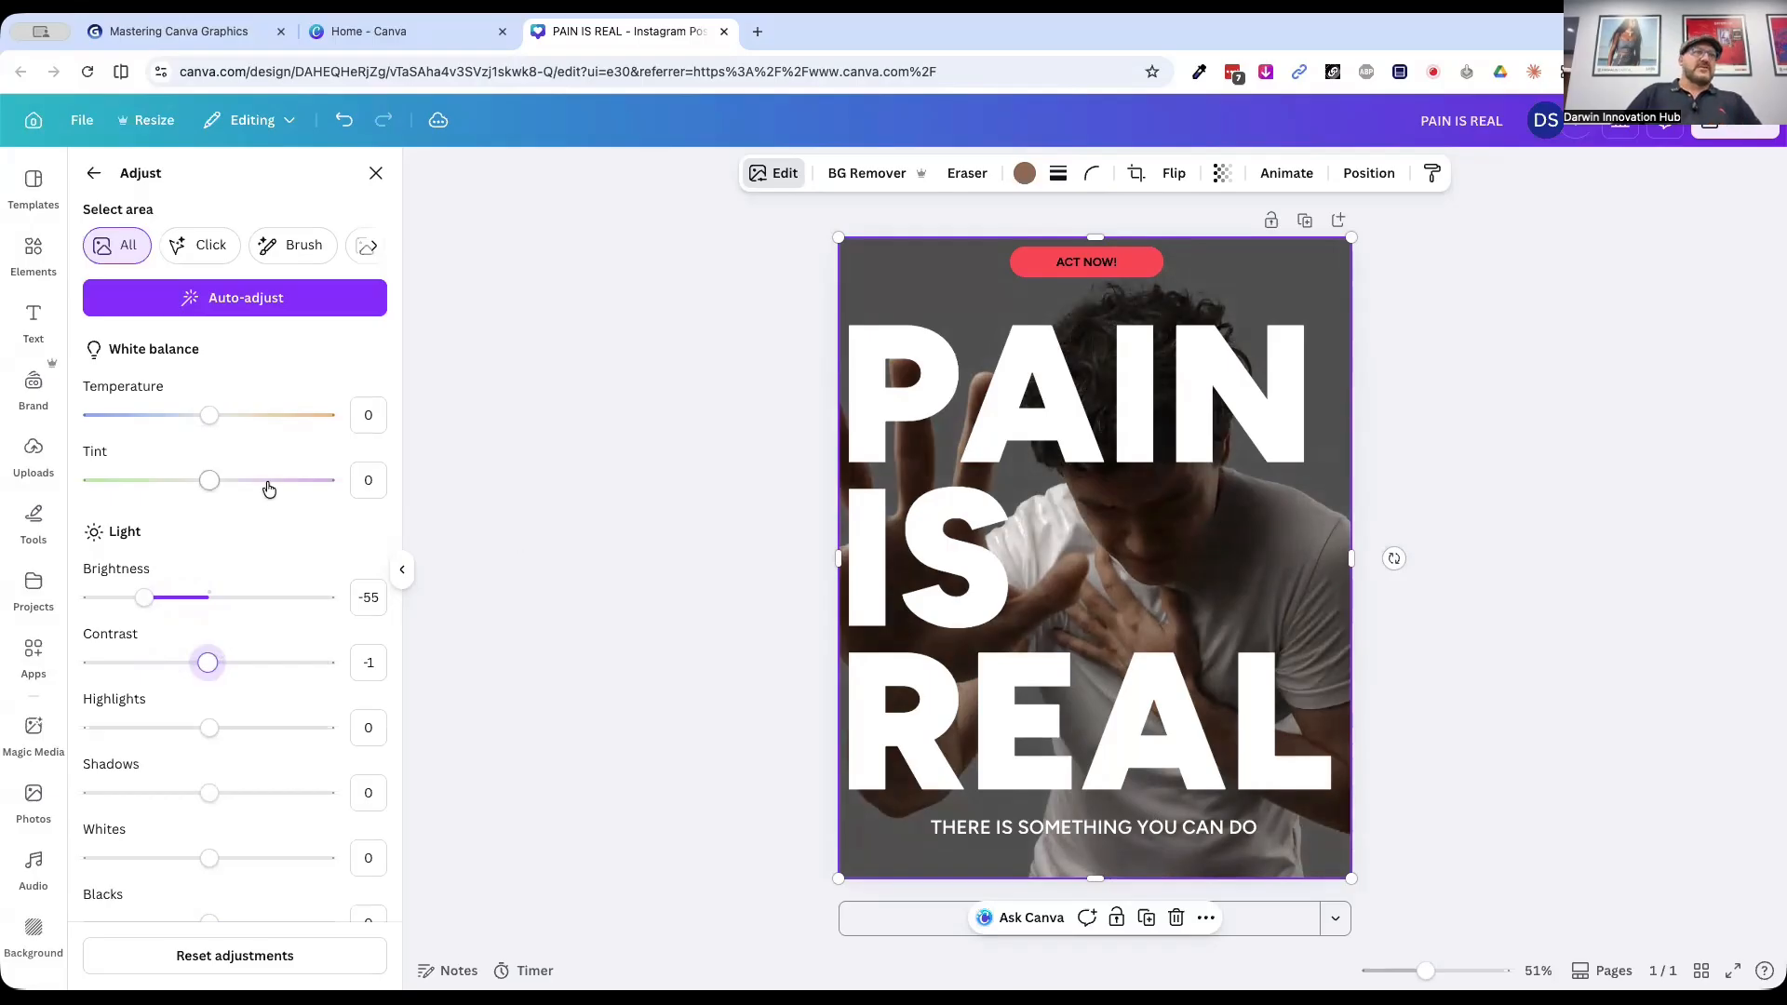
{"action": "left_click_drag", "start_coordinate": [212, 424], "coordinate": [109, 422]}
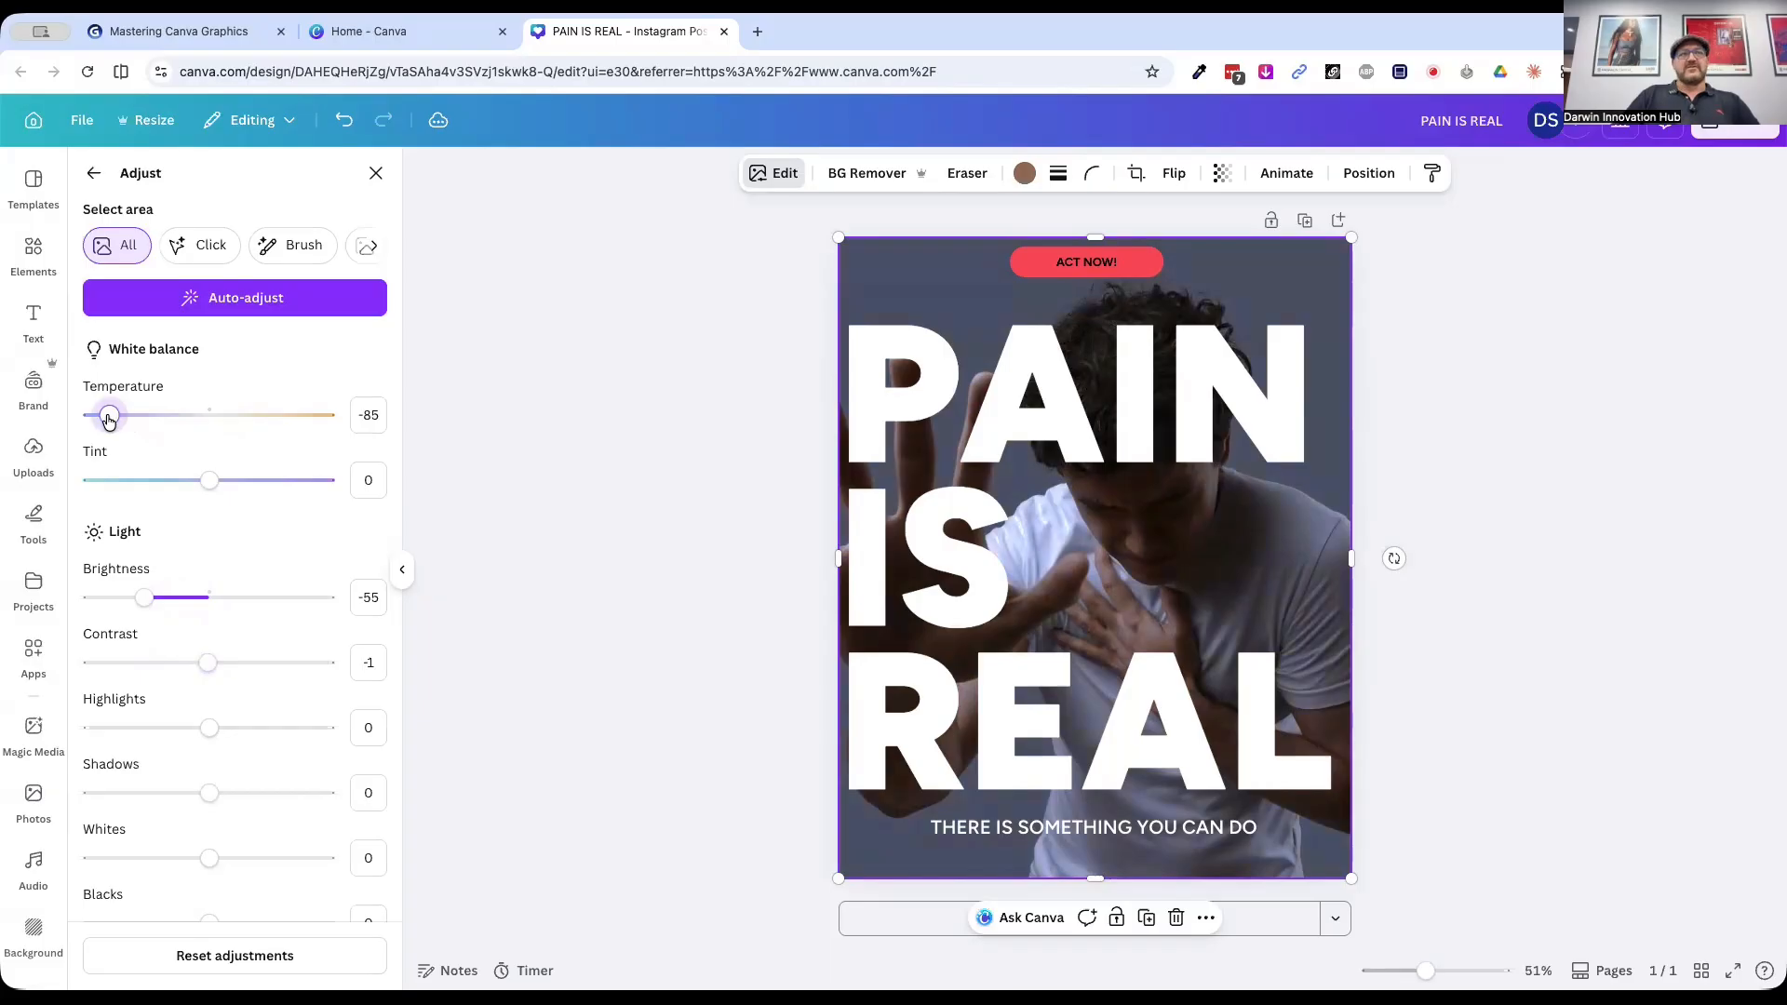
{"action": "left_click", "coordinate": [523, 489]}
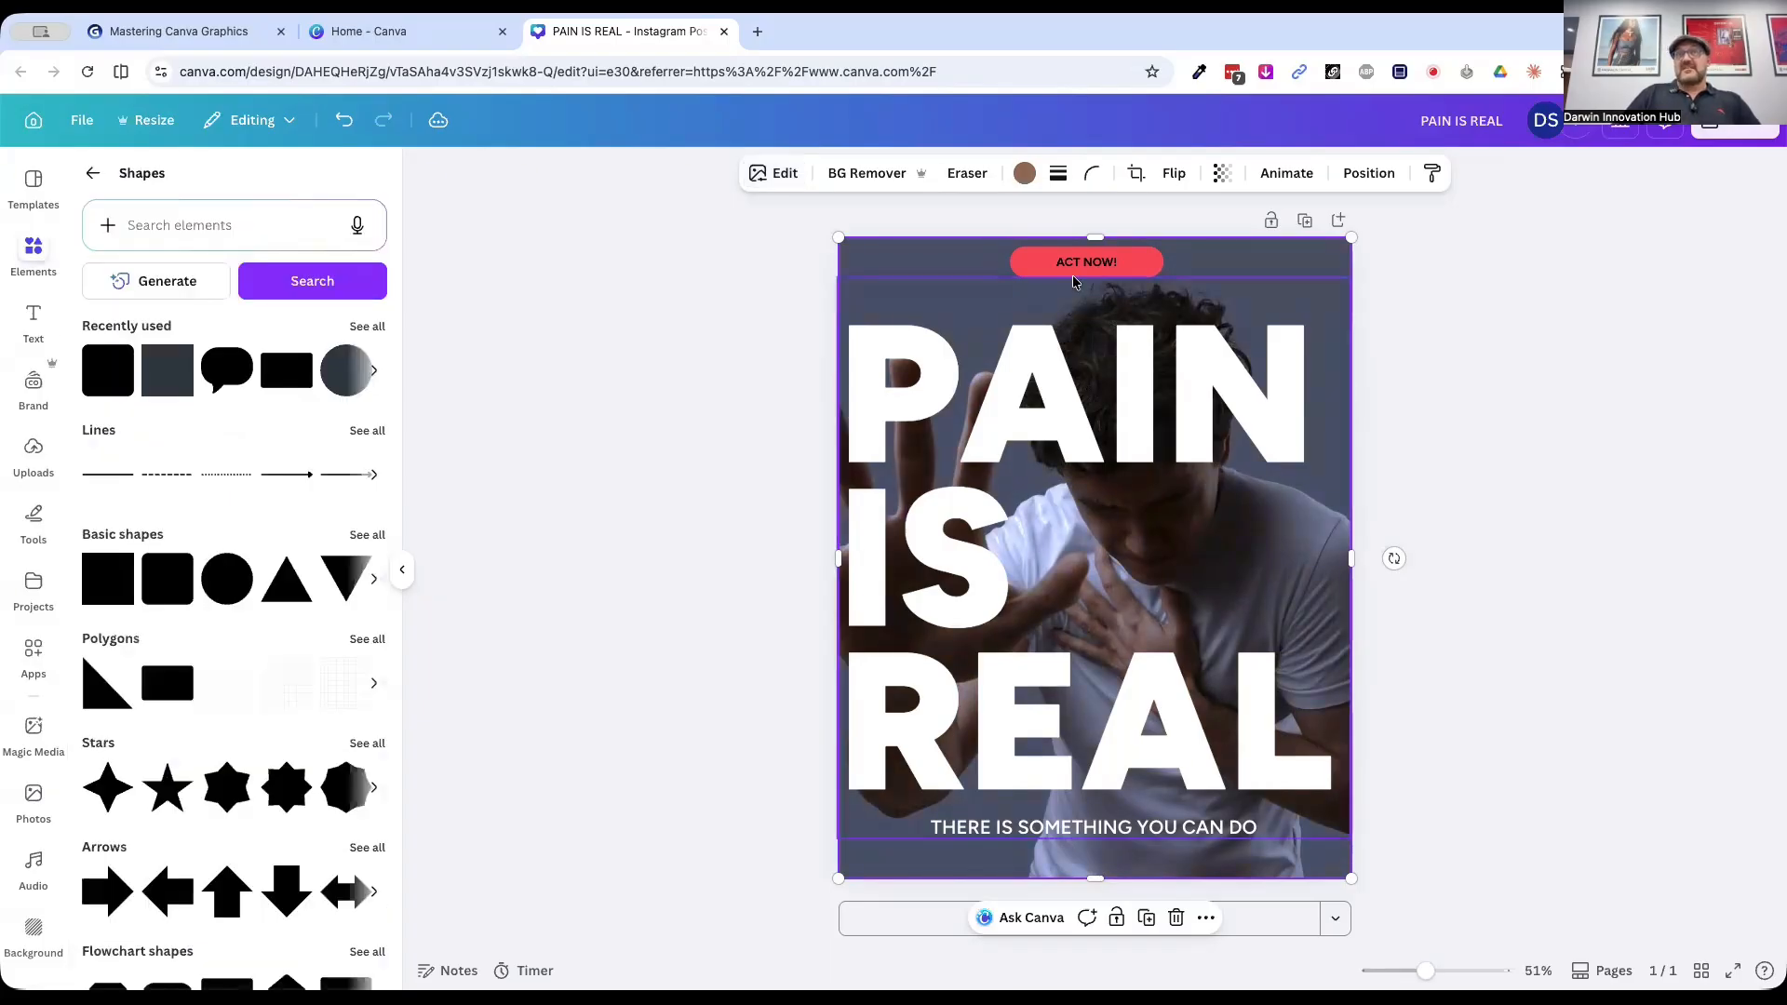
Step: Move the "ACT NOW!" button left of centre and slightly down, above the "PA" of the heading
{"action": "left_click_drag", "start_coordinate": [1073, 276], "coordinate": [1009, 284]}
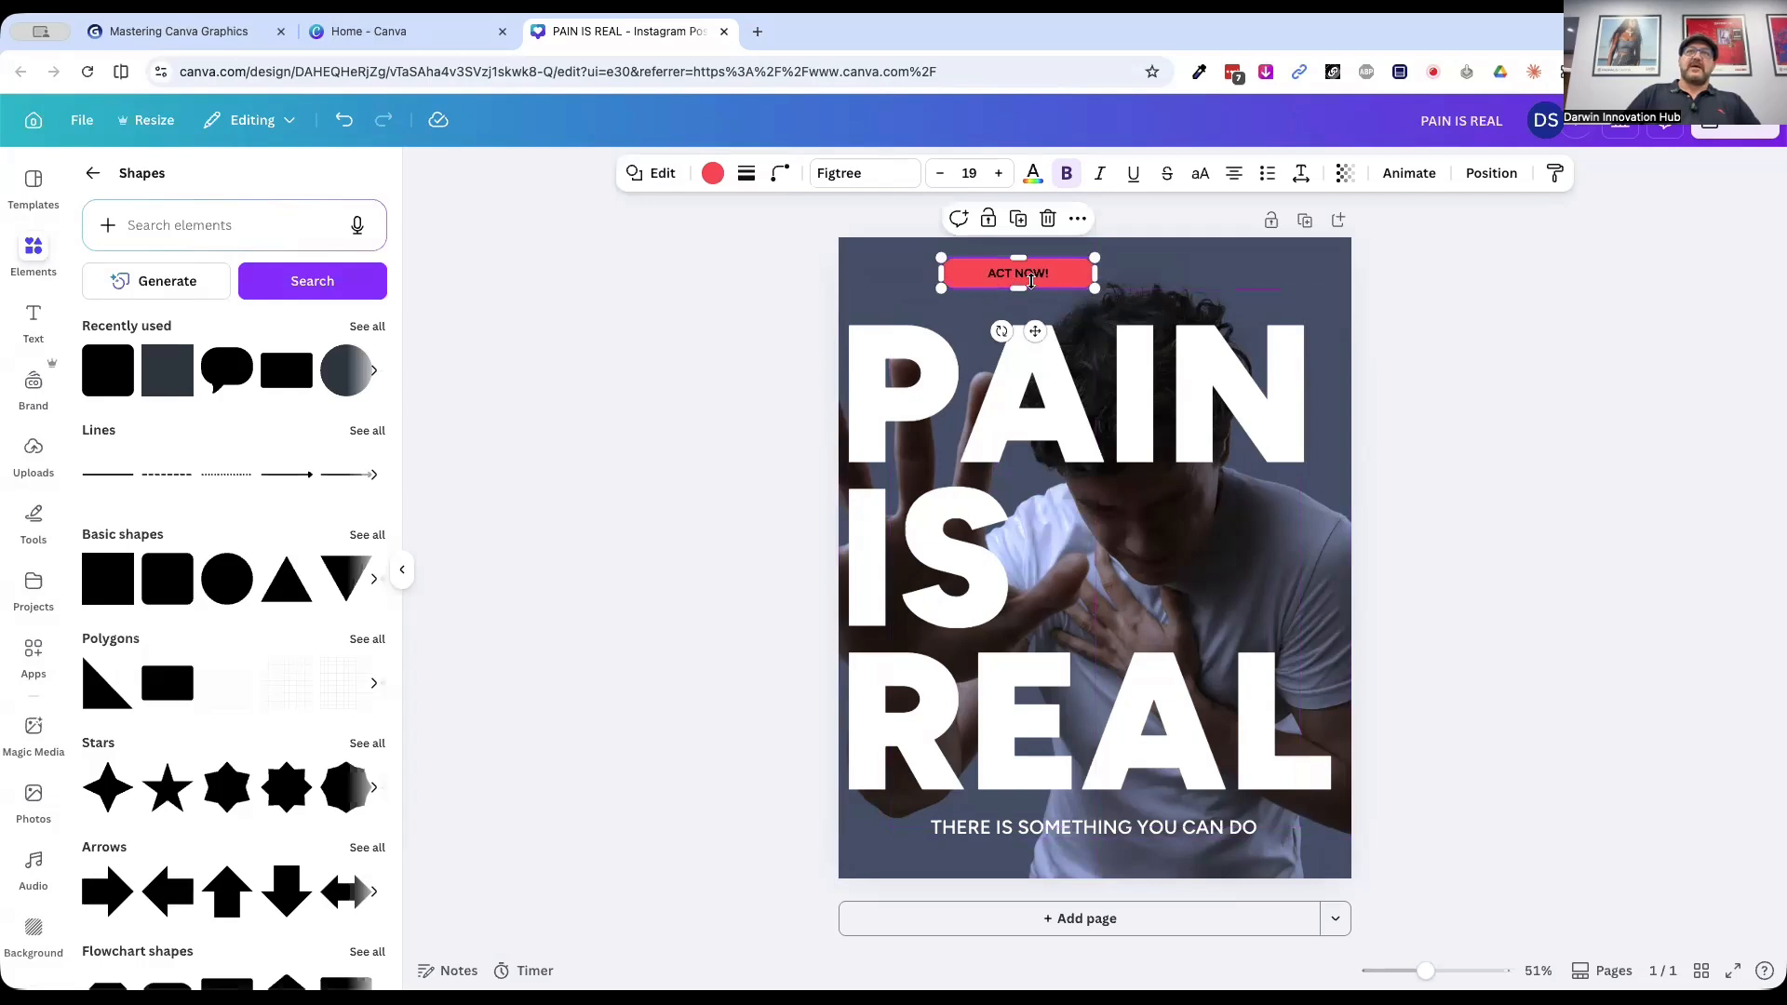
{"action": "left_click", "coordinate": [1047, 829]}
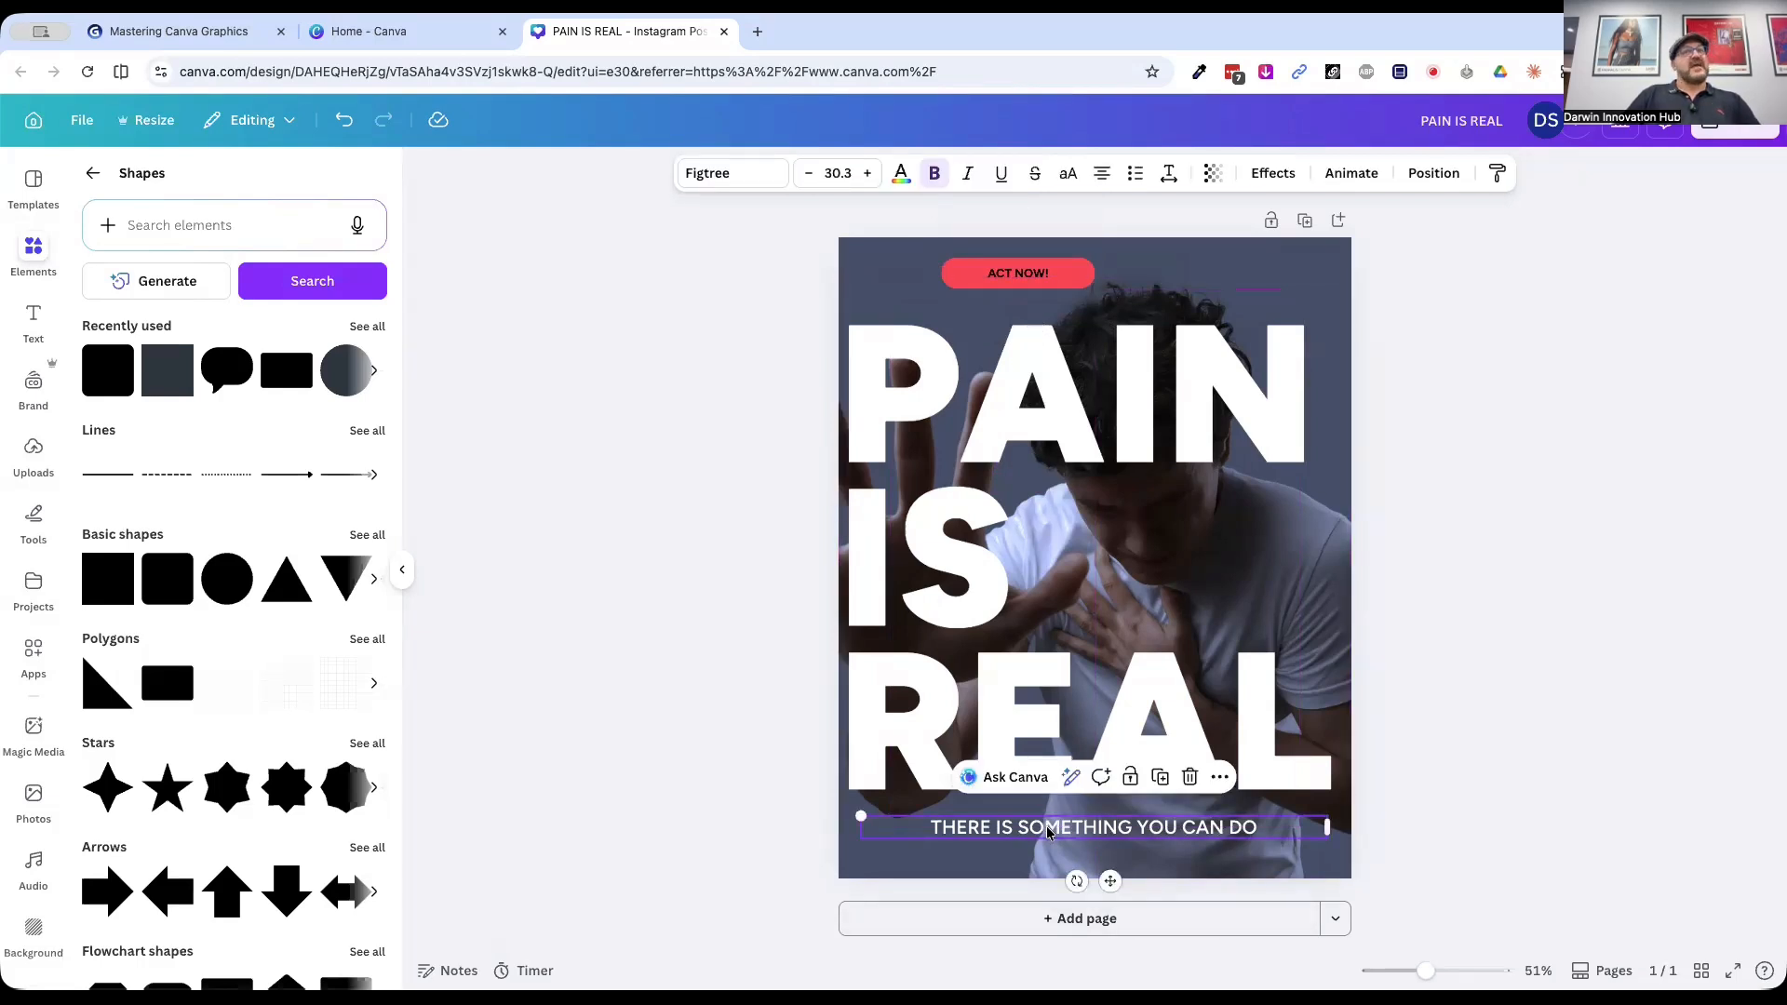
Step: Compare the heading with and without the Lift text effect at intensity 50
{"action": "left_click", "coordinate": [872, 433]}
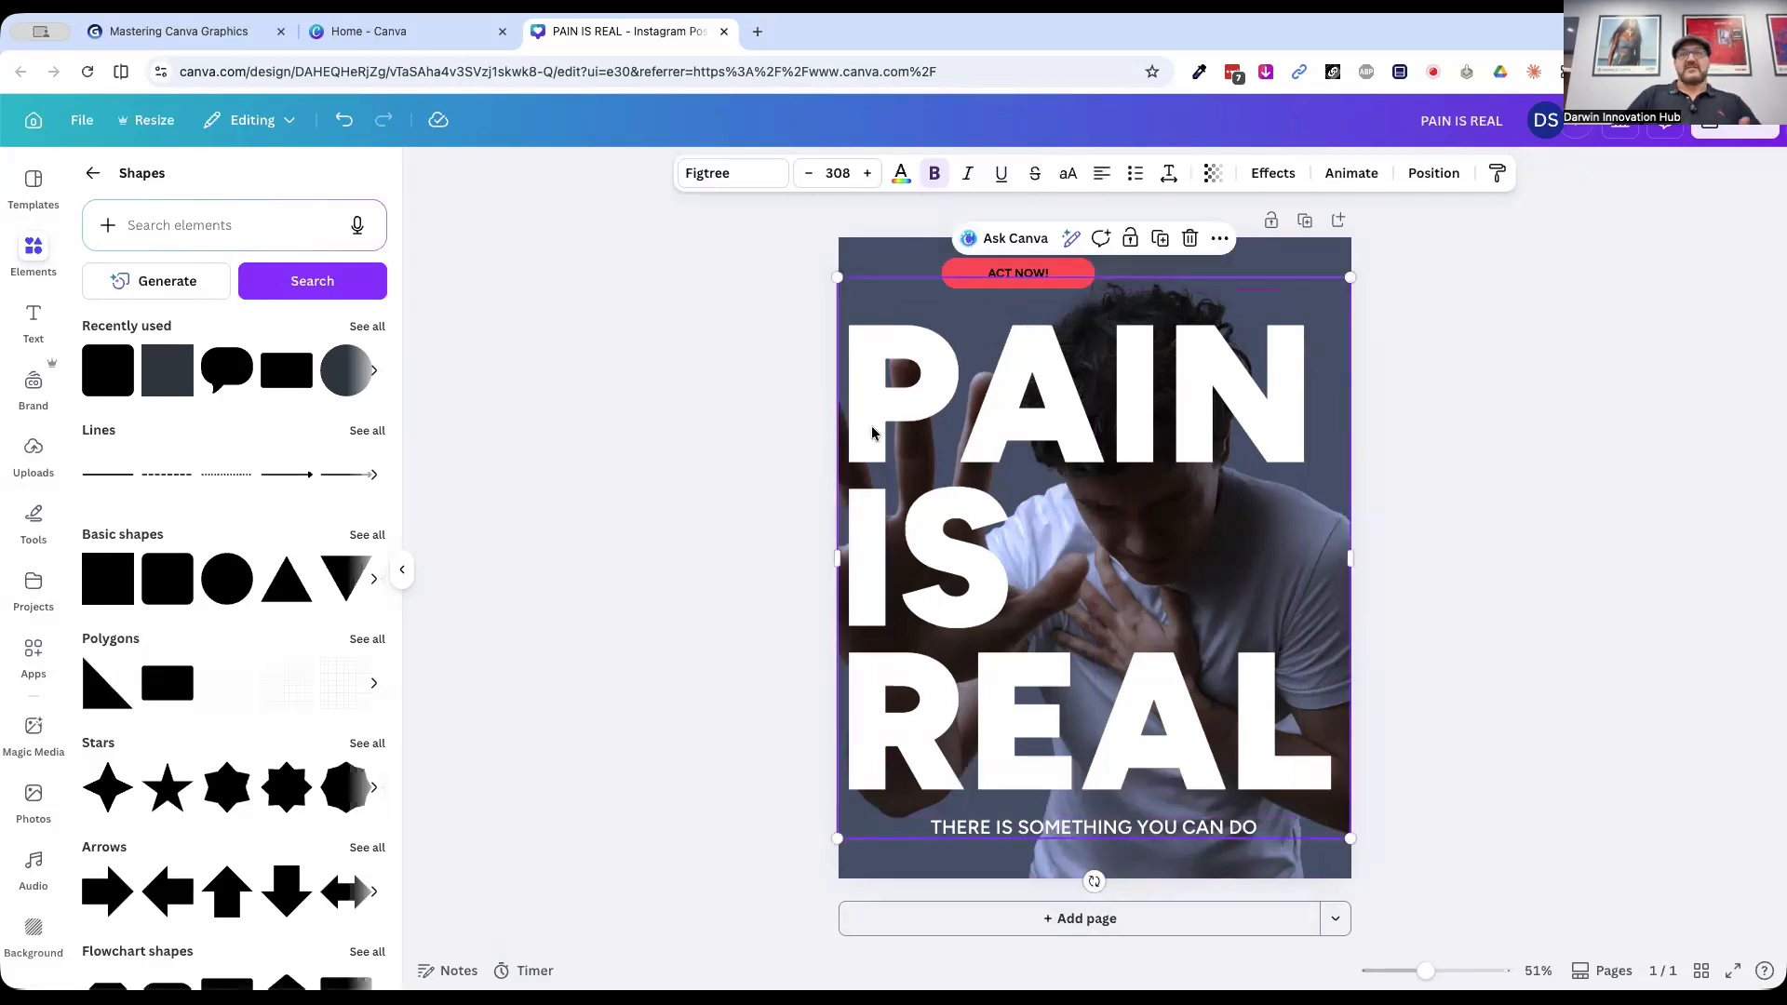
{"action": "left_click", "coordinate": [1273, 175]}
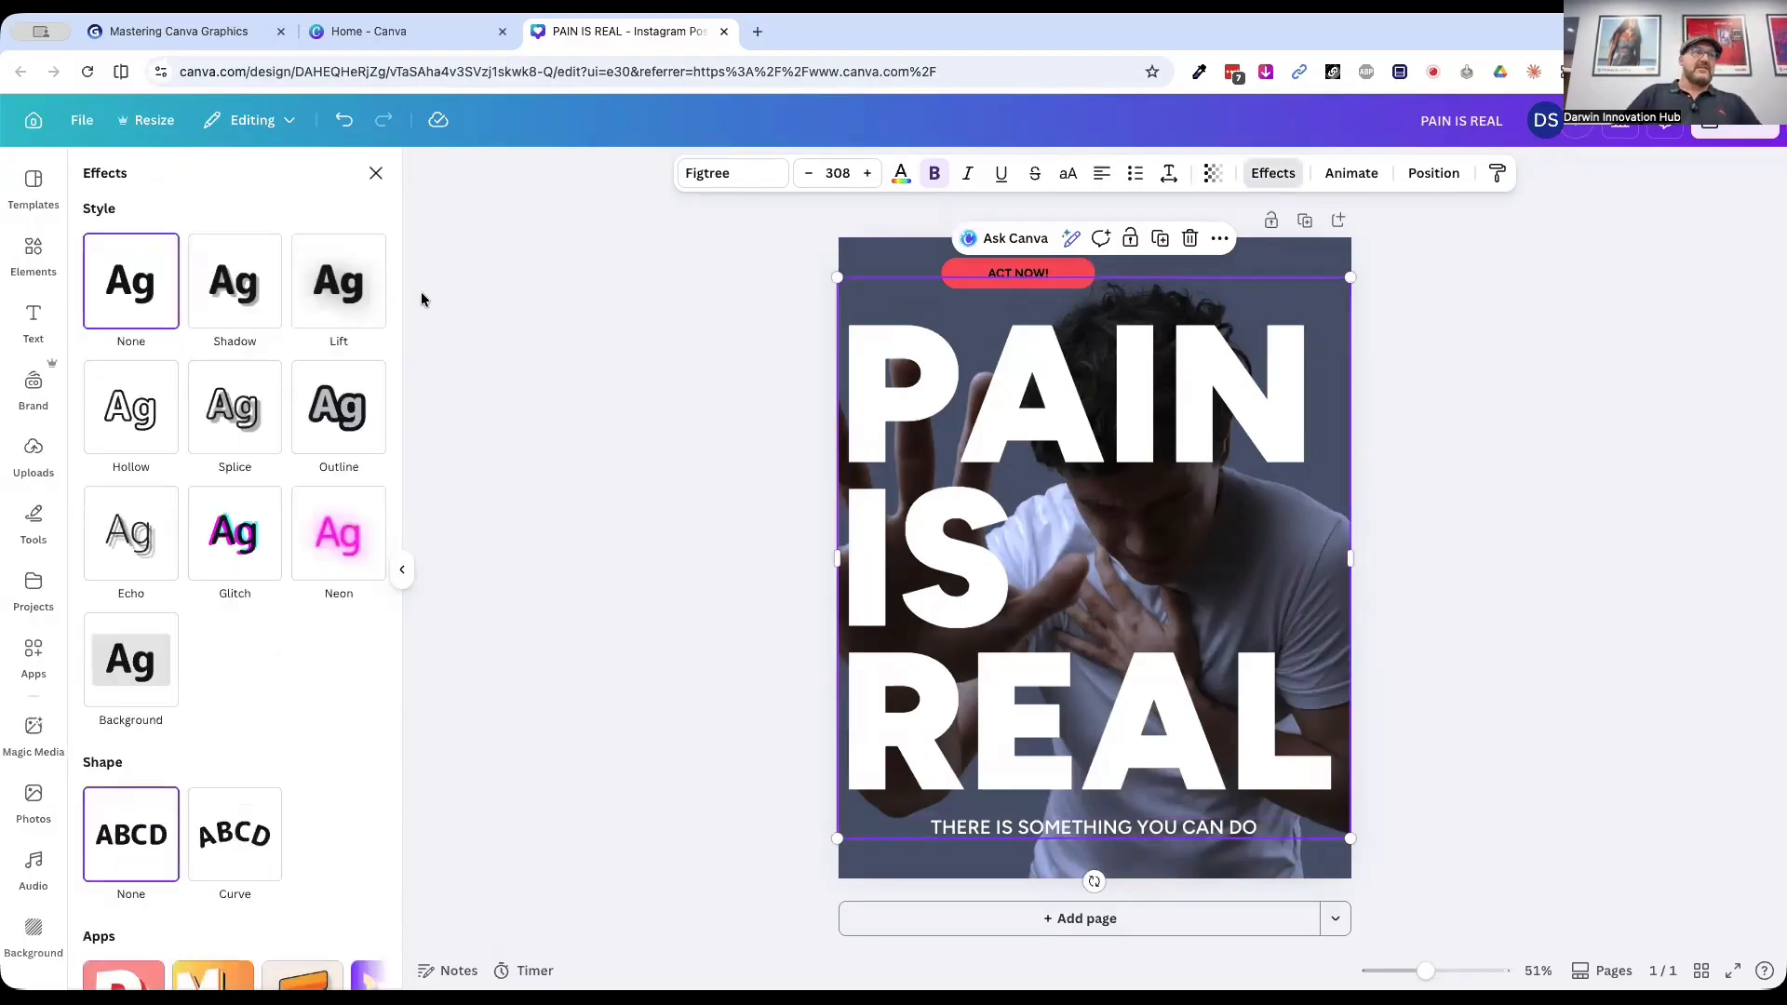
{"action": "left_click", "coordinate": [340, 304]}
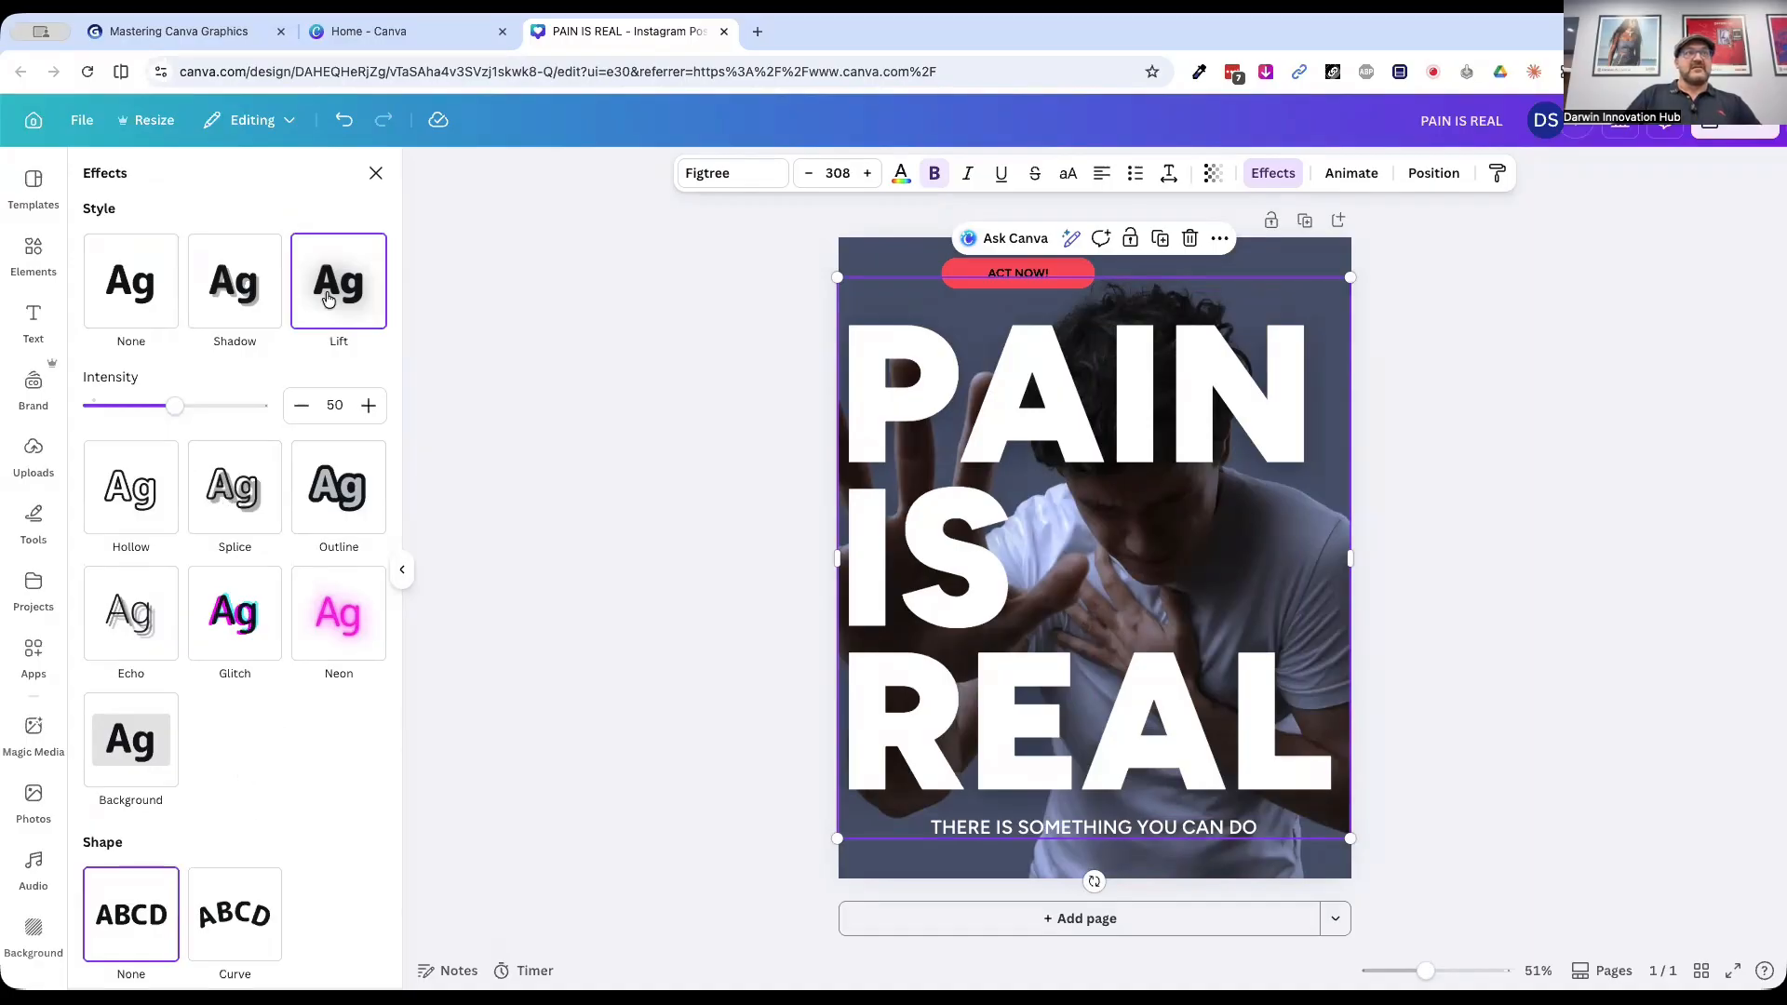
{"action": "scroll", "coordinate": [287, 558], "scroll_direction": "down", "scroll_amount": 3}
{"action": "scroll", "coordinate": [287, 555], "scroll_direction": "up", "scroll_amount": 2}
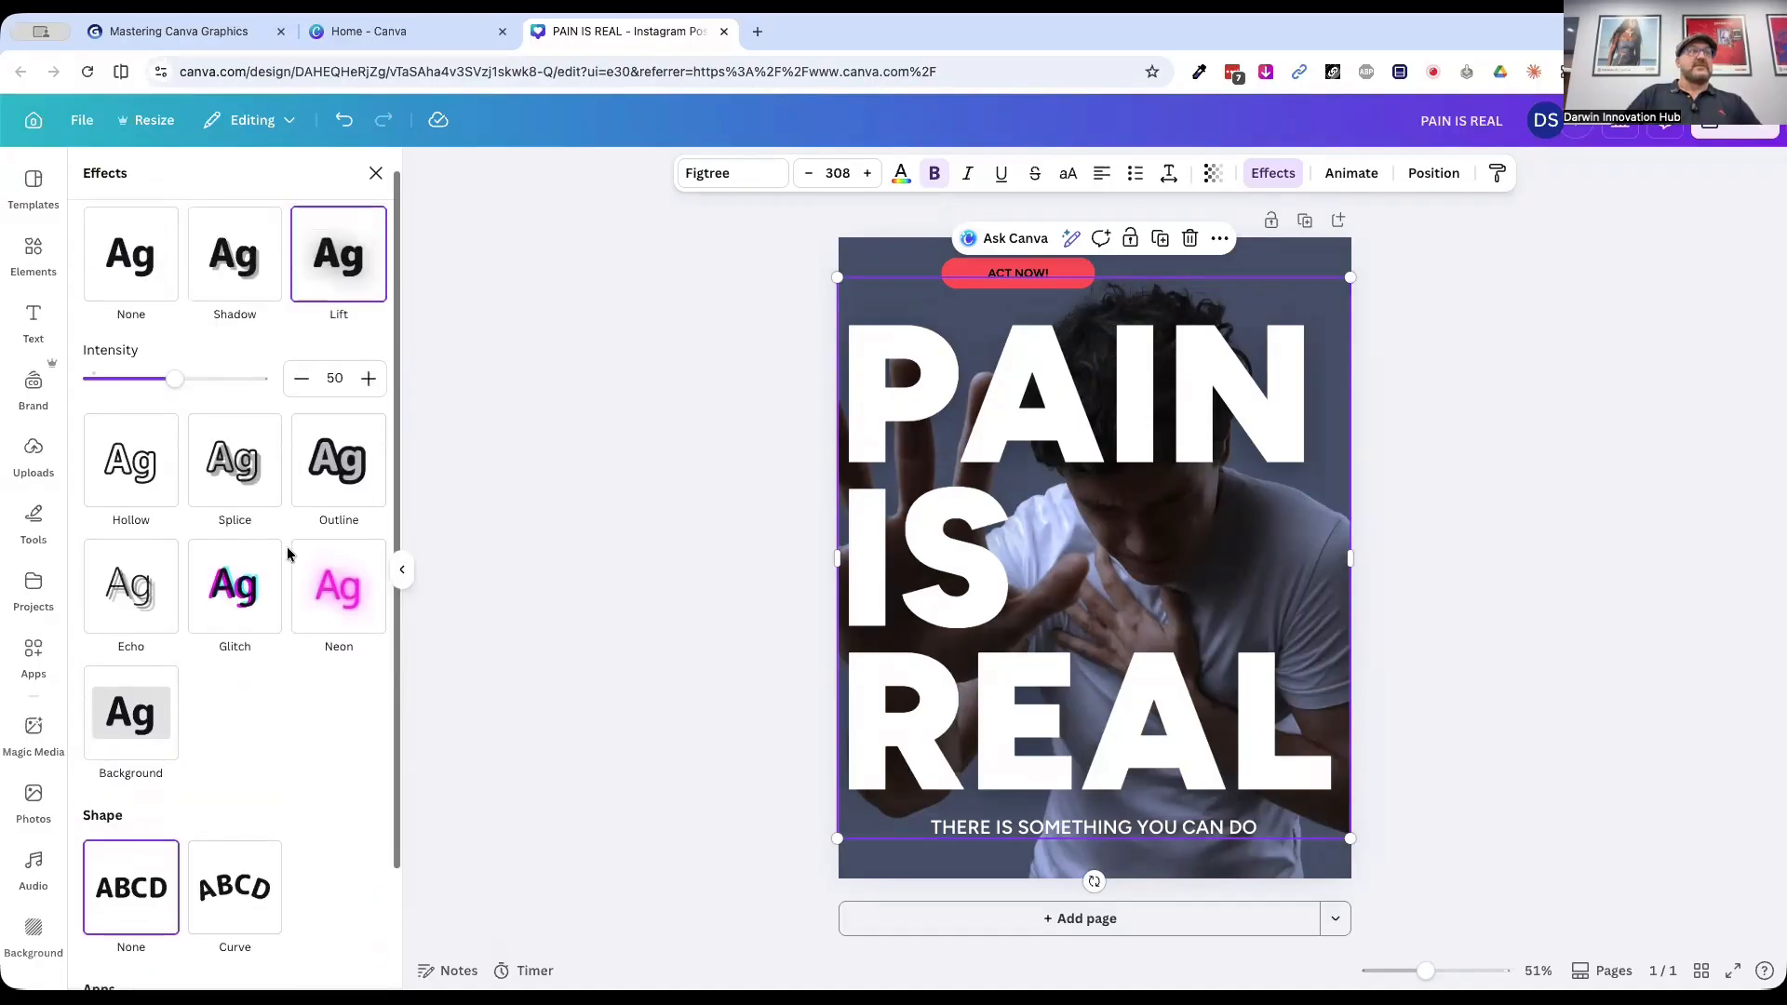
{"action": "left_click", "coordinate": [141, 244]}
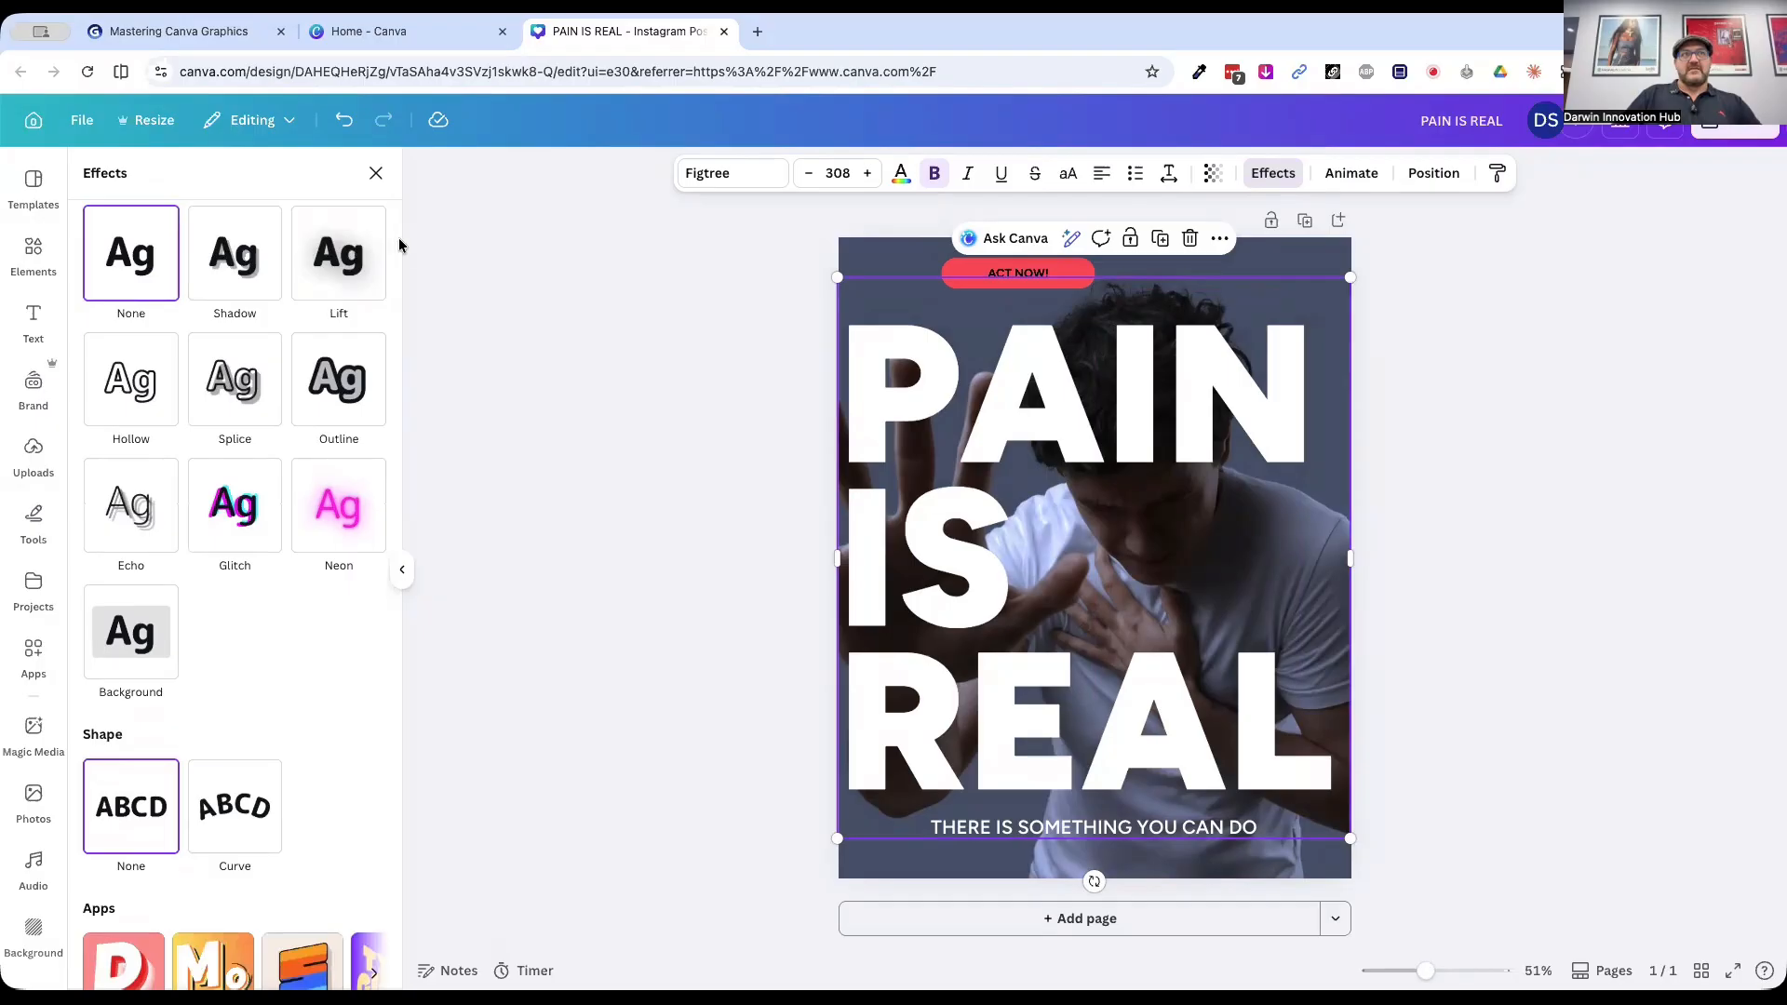
{"action": "left_click", "coordinate": [353, 260]}
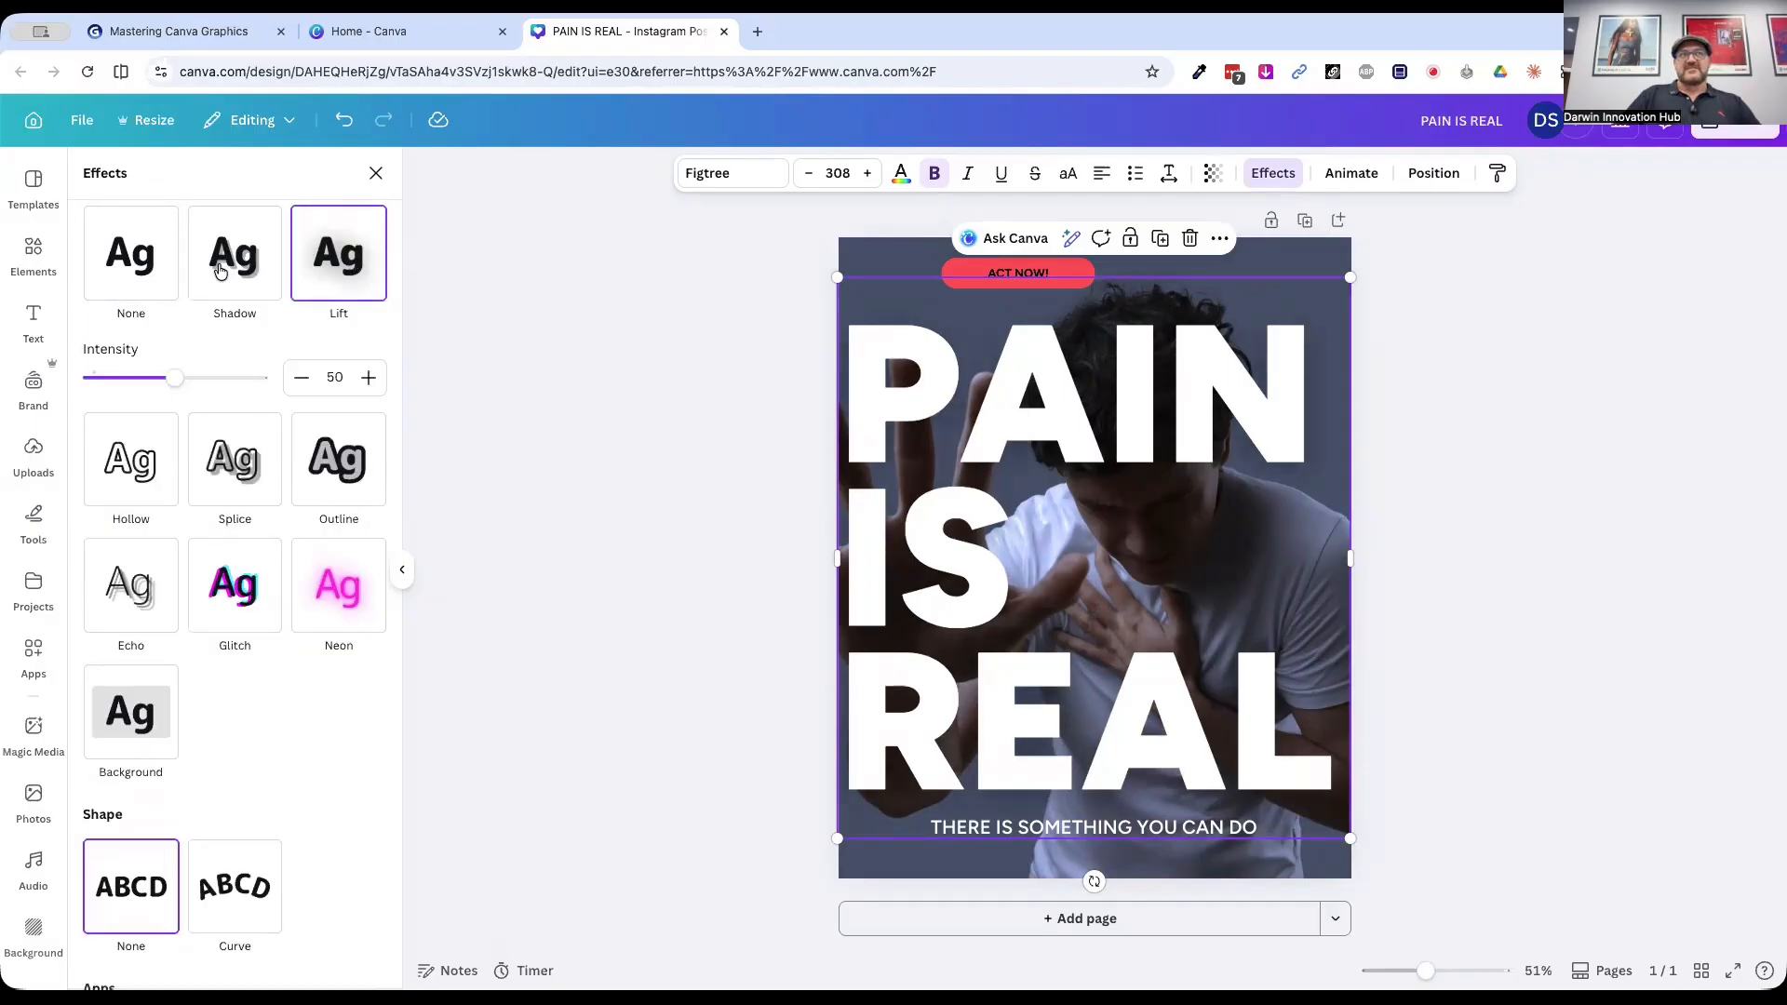
{"action": "left_click", "coordinate": [127, 270]}
{"action": "left_click", "coordinate": [326, 260]}
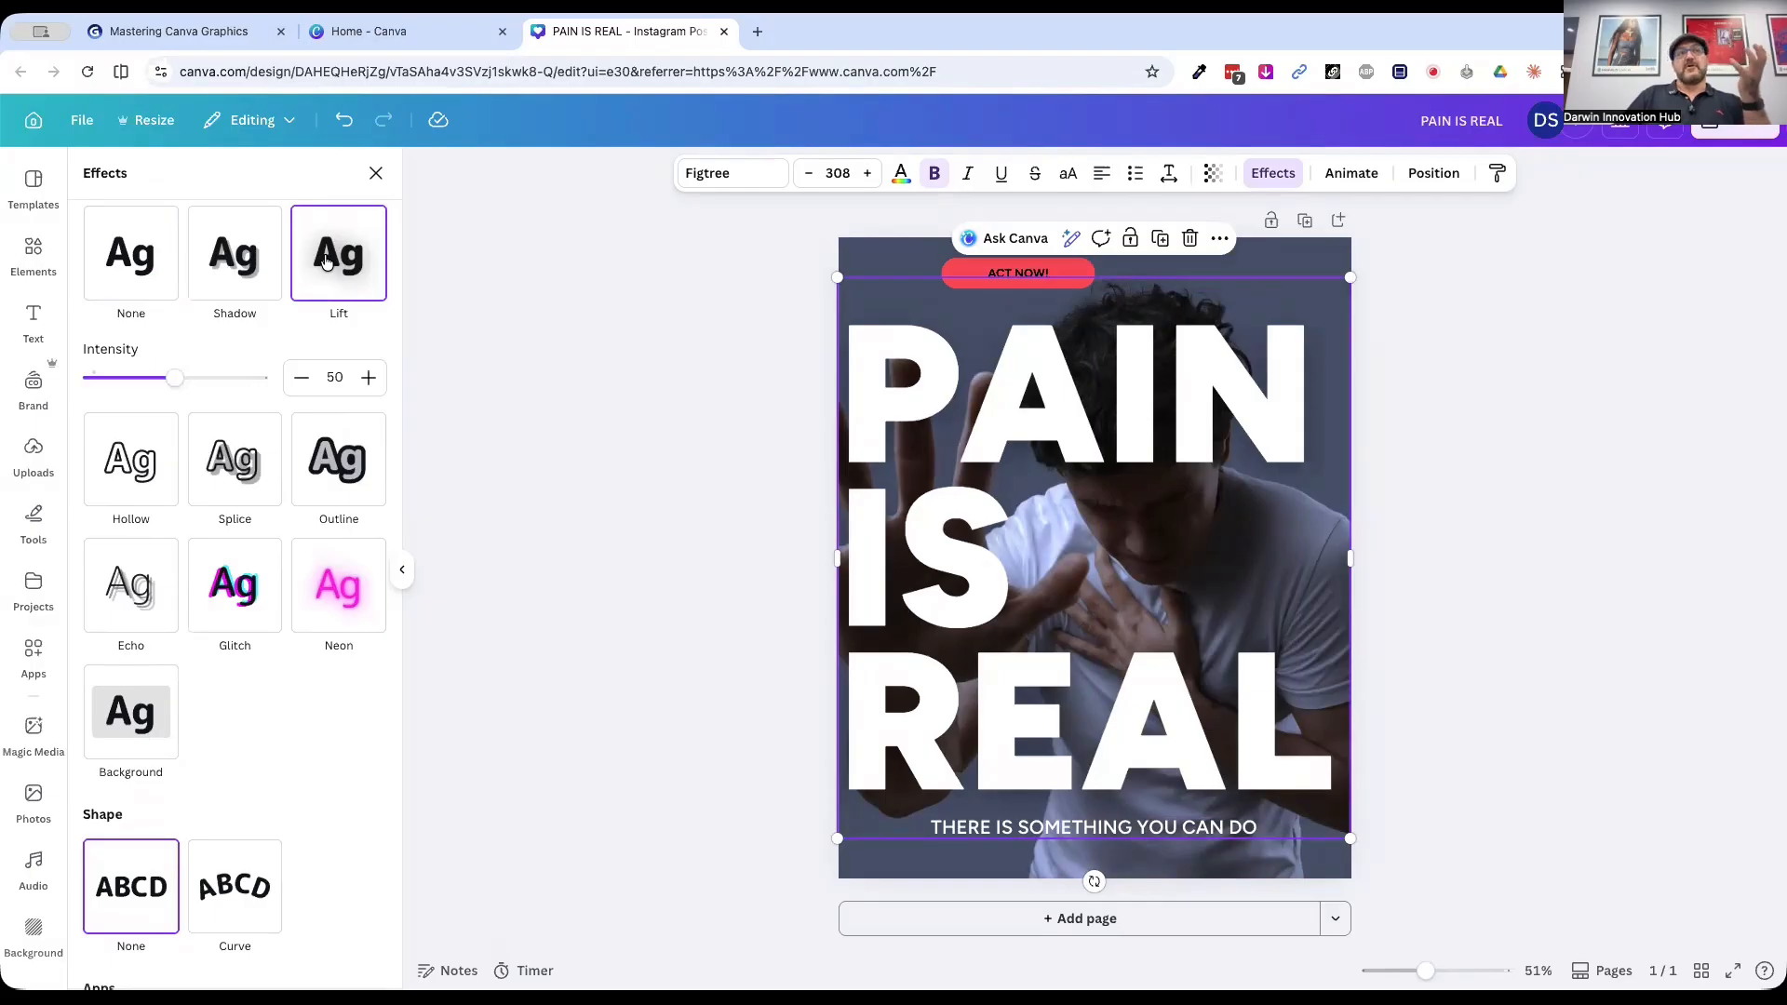
{"action": "left_click", "coordinate": [135, 267]}
{"action": "left_click", "coordinate": [231, 272]}
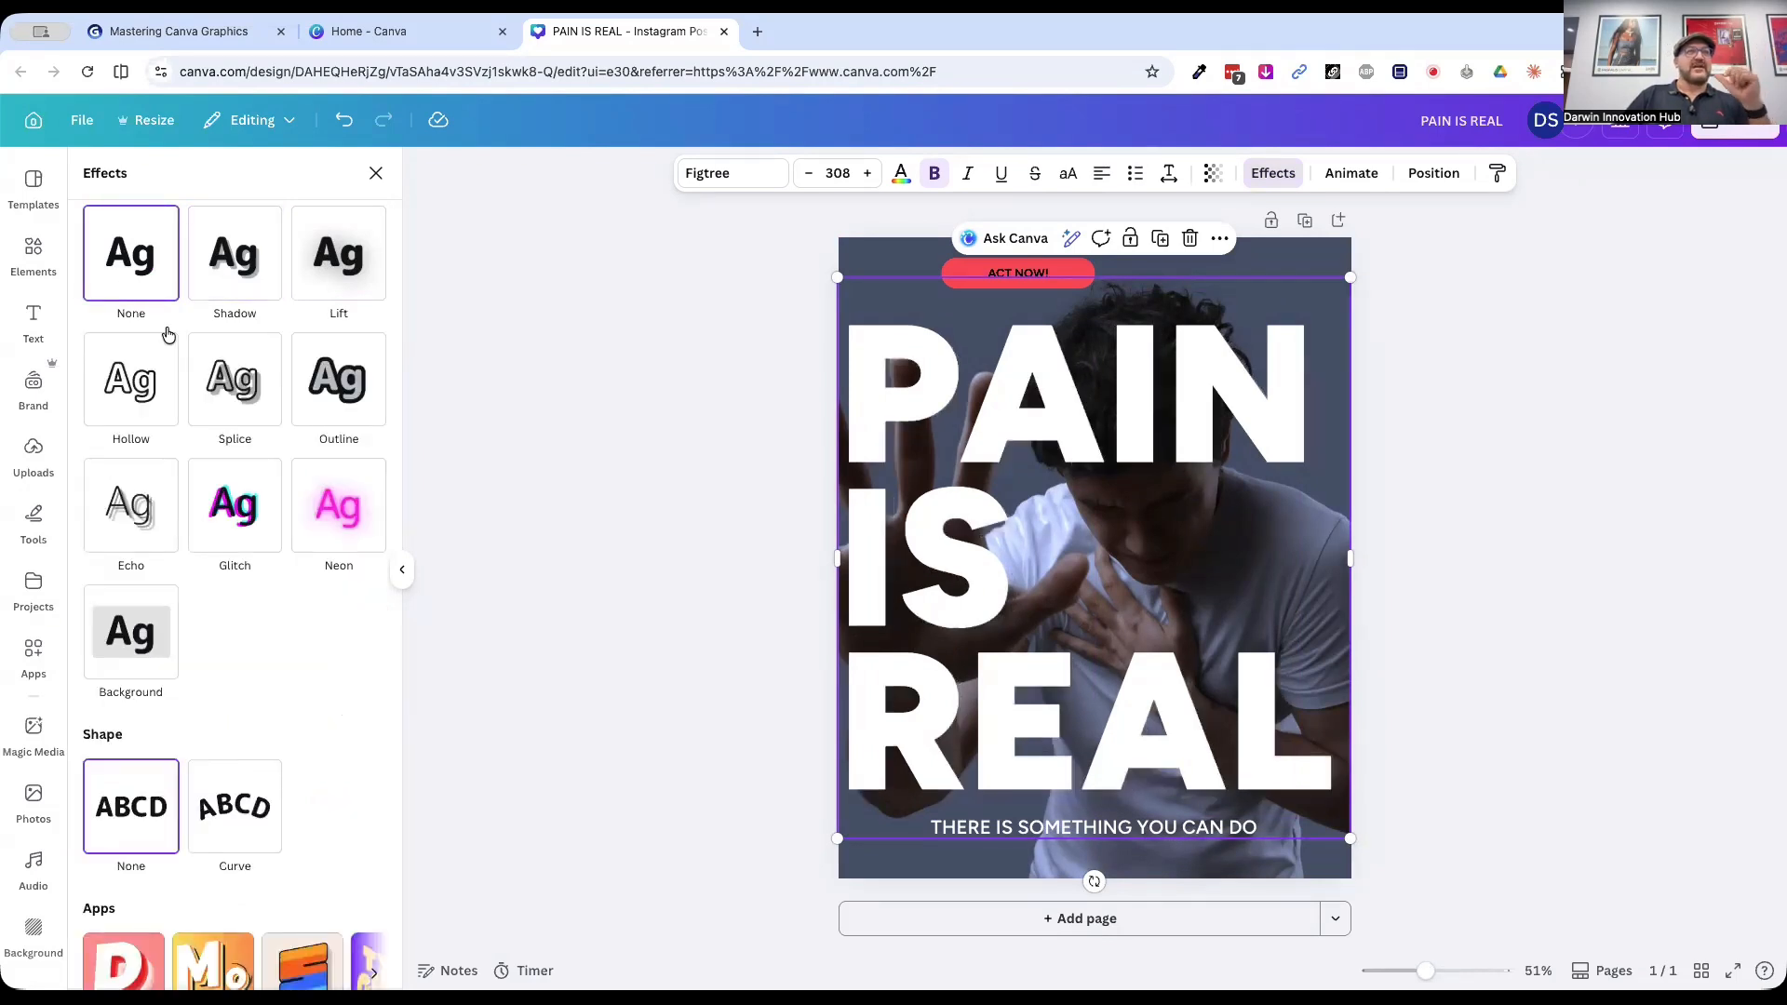
Step: Apply the Outline text effect to the heading and try black as its text colour
{"action": "left_click", "coordinate": [337, 380]}
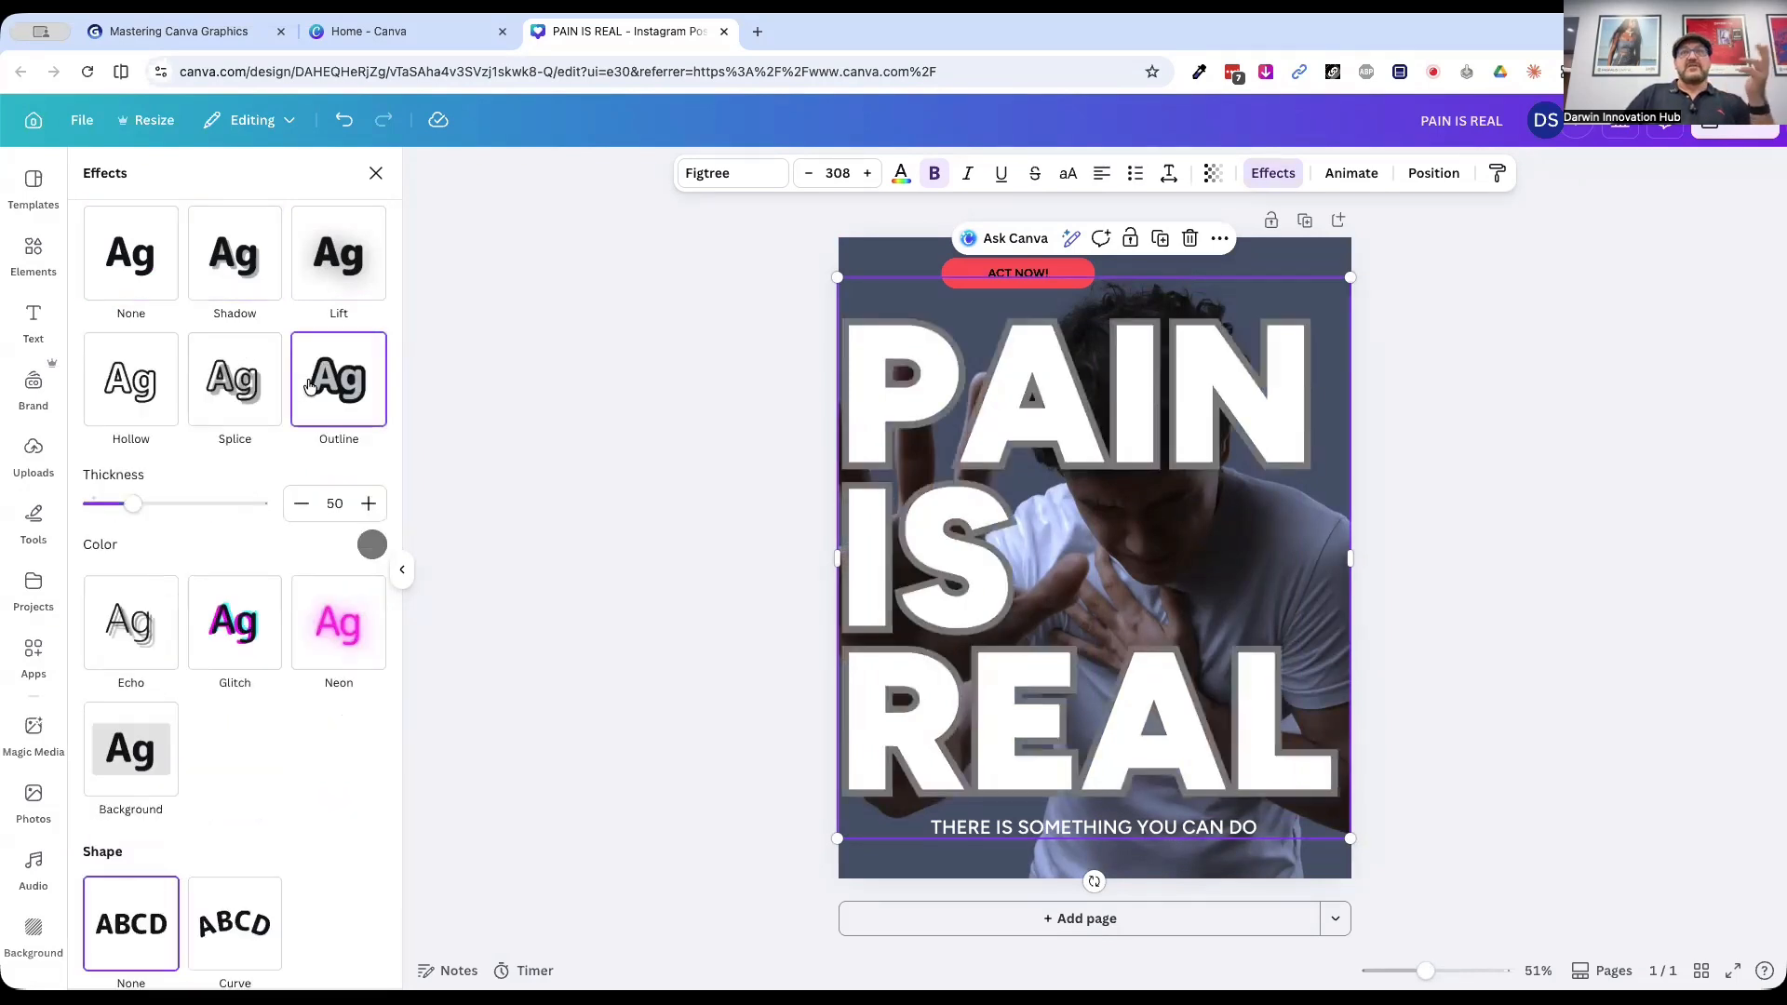
{"action": "left_click", "coordinate": [896, 179]}
{"action": "left_click", "coordinate": [146, 311]}
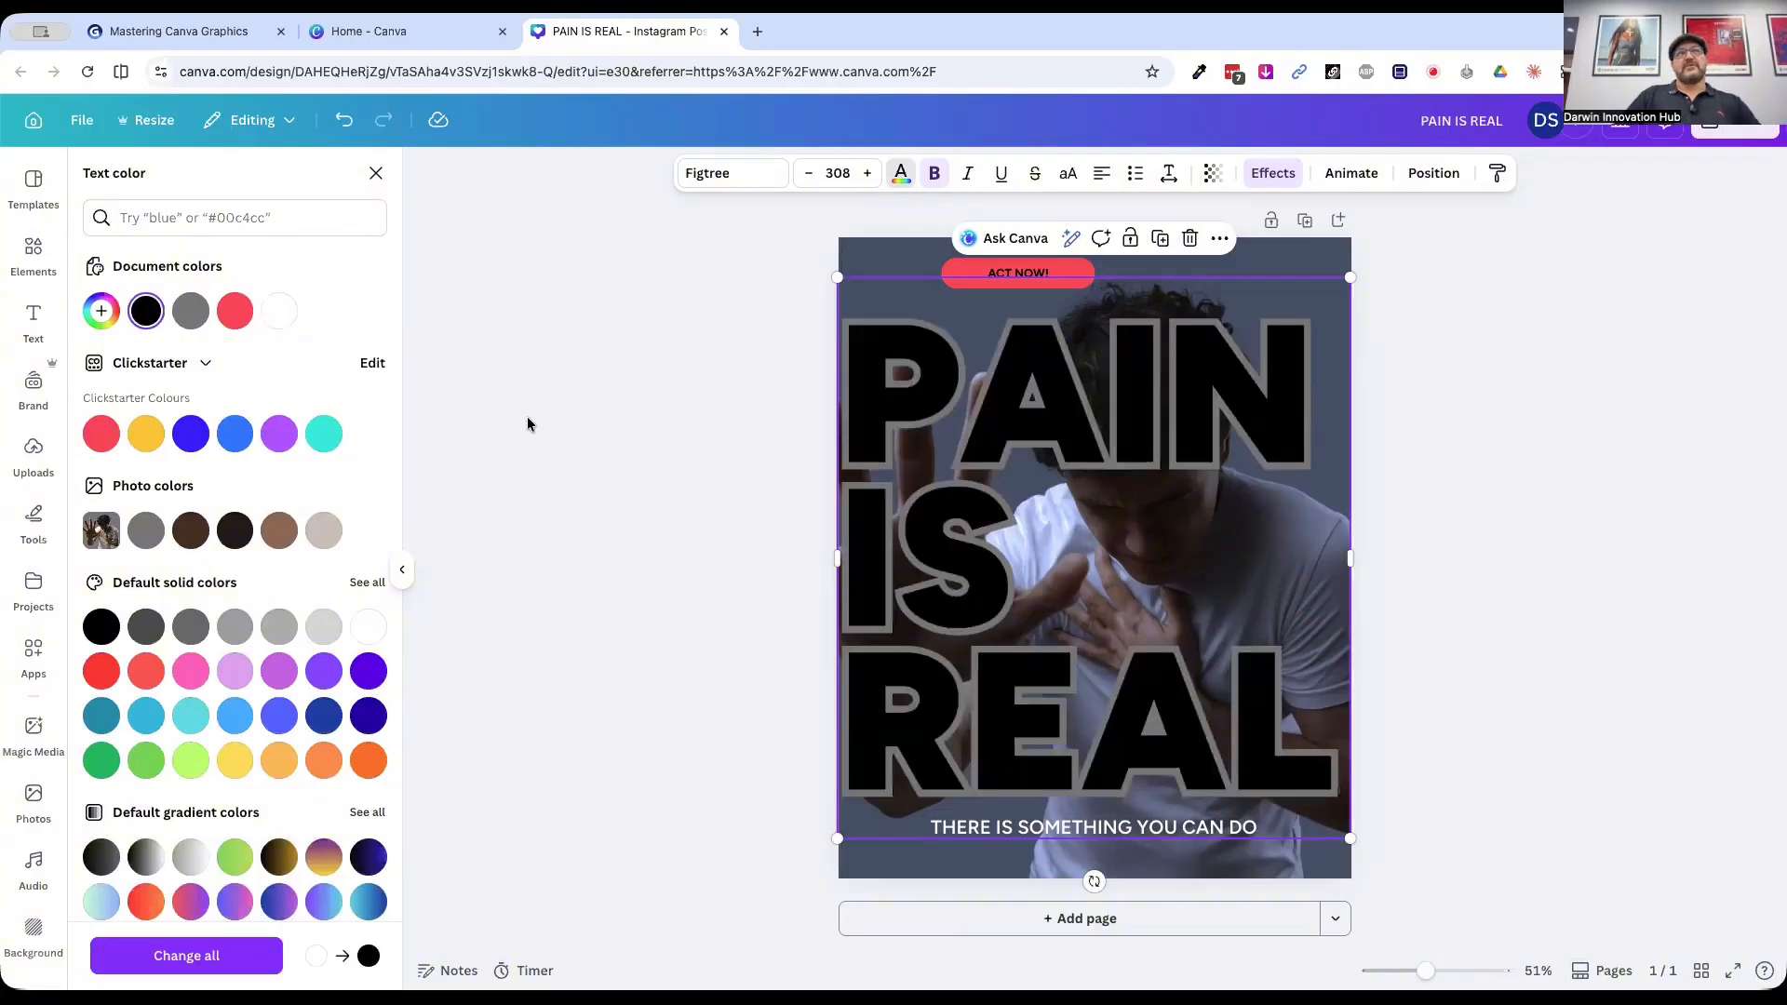
Step: Set the outlined heading's text colour back to white
{"action": "left_click", "coordinate": [902, 177]}
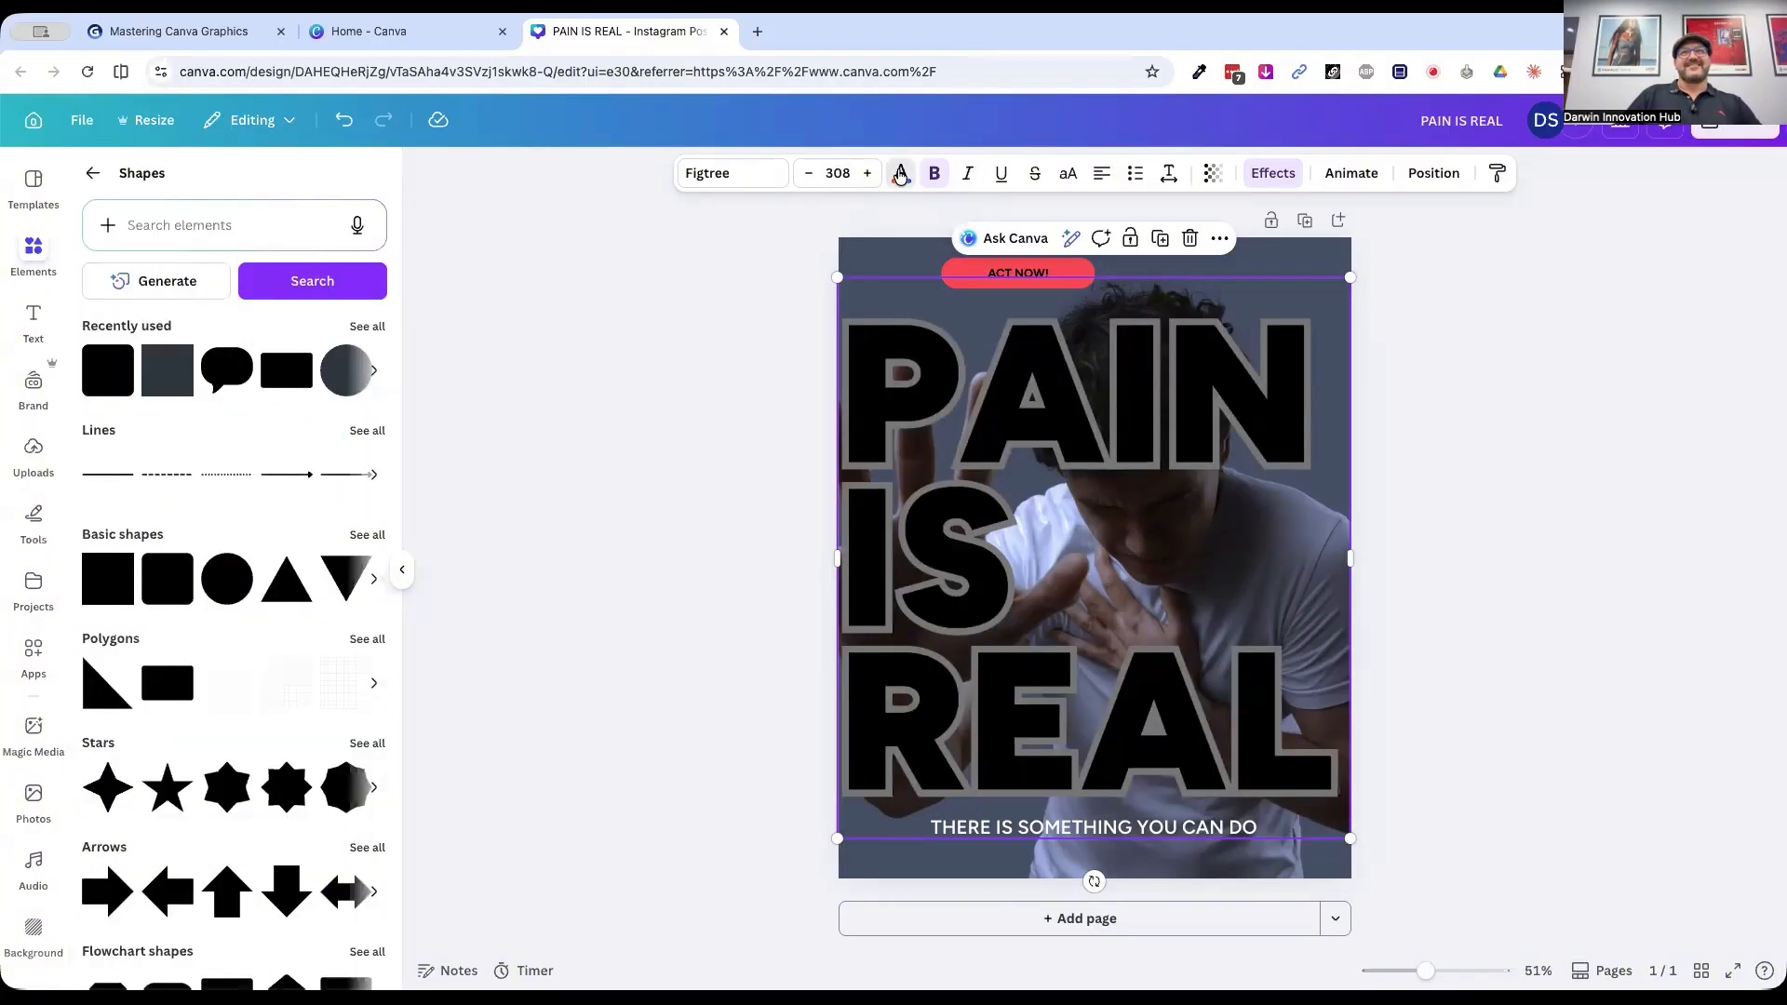
{"action": "left_click", "coordinate": [901, 177]}
{"action": "left_click", "coordinate": [279, 311]}
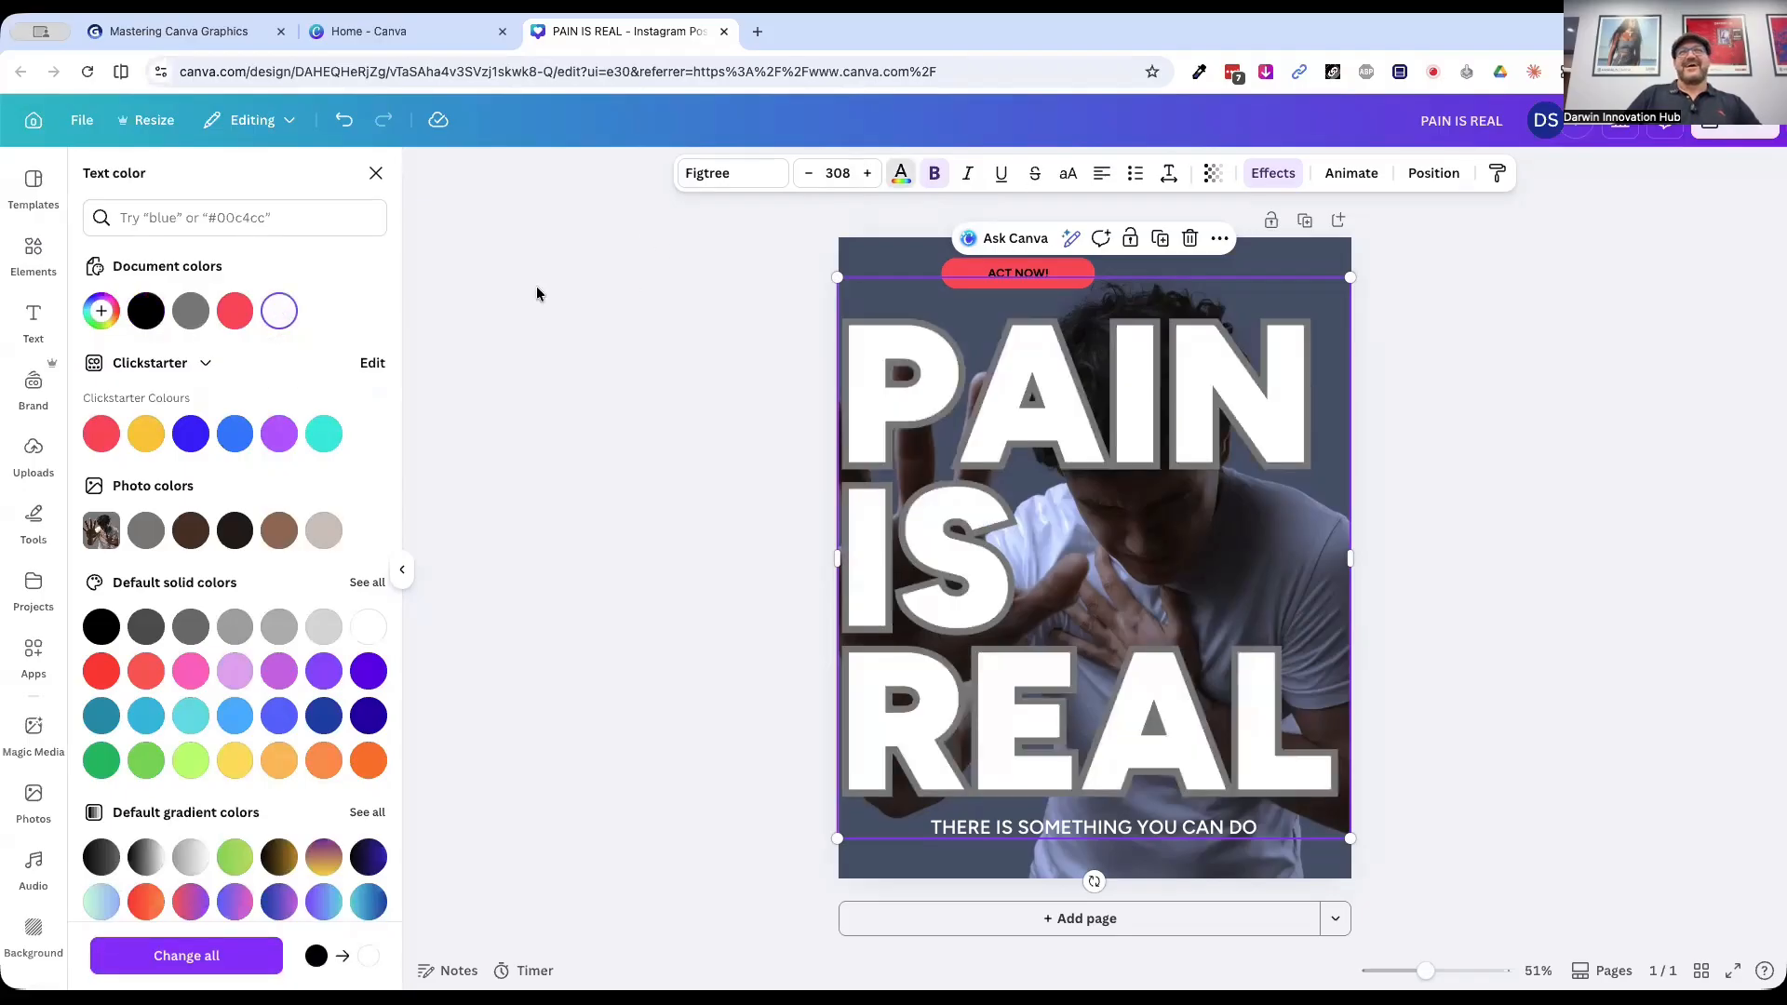
Step: Set the heading's outline colour to black and reduce its thickness to 11
{"action": "left_click", "coordinate": [1264, 179]}
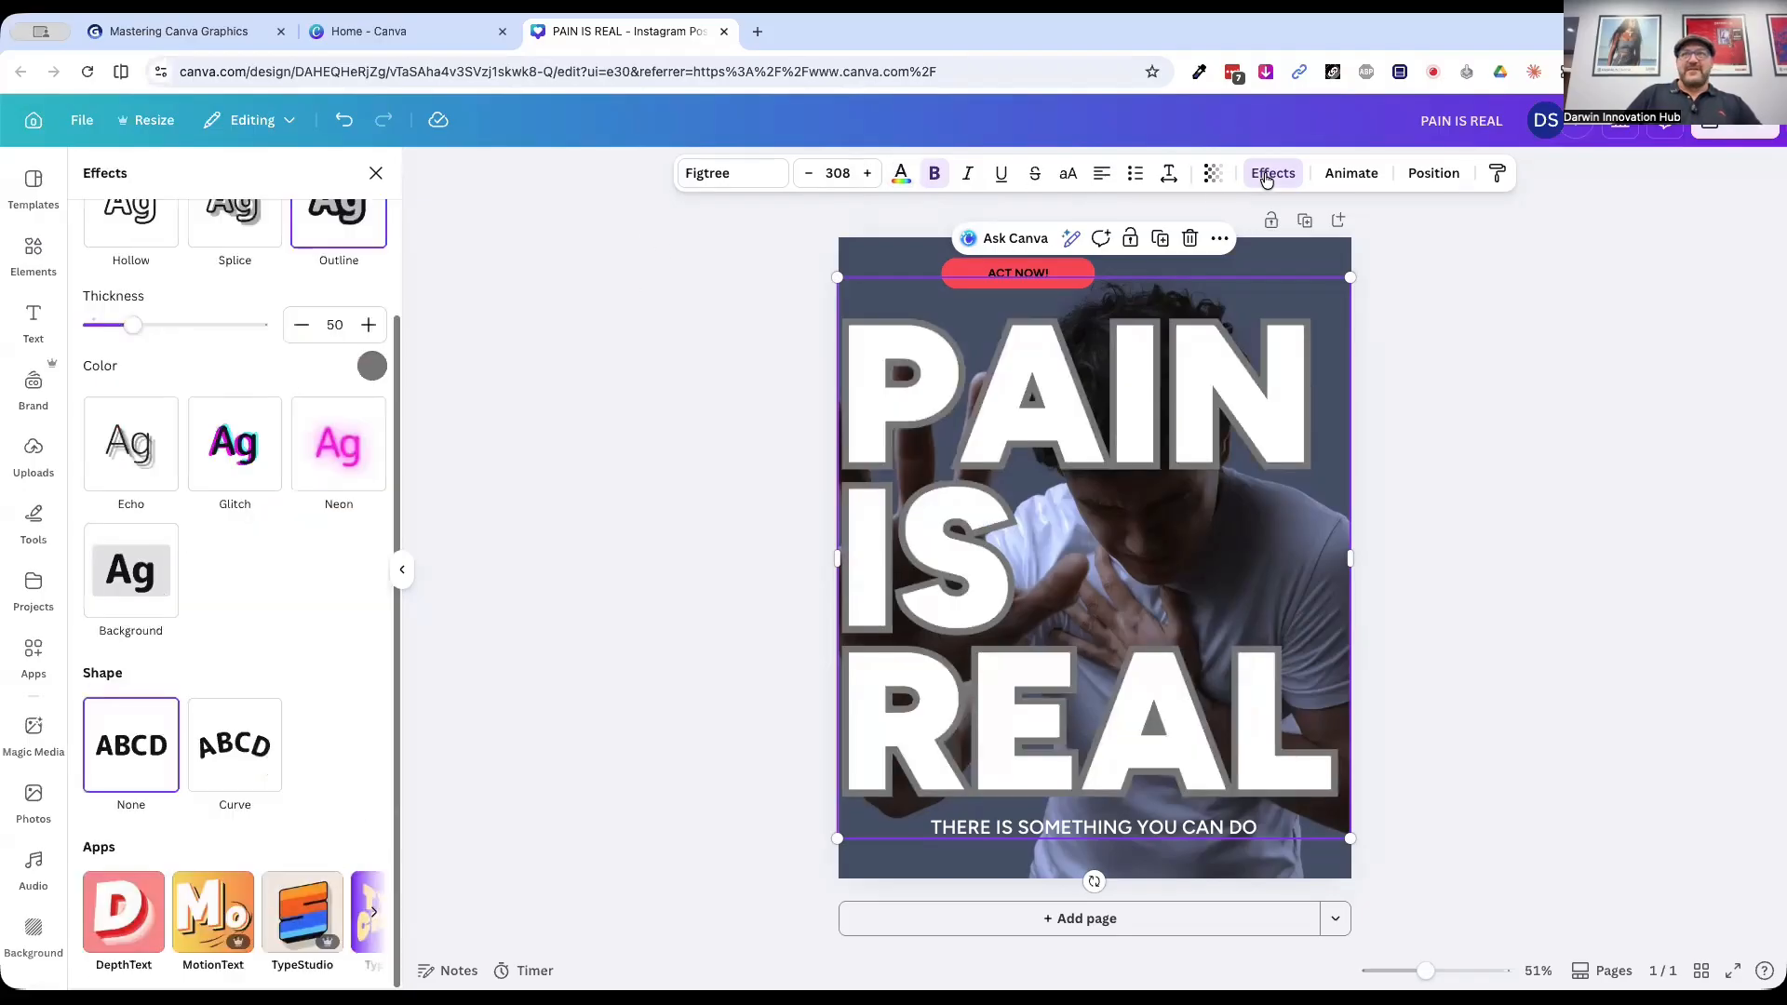
{"action": "scroll", "coordinate": [332, 322], "scroll_direction": "up", "scroll_amount": 2}
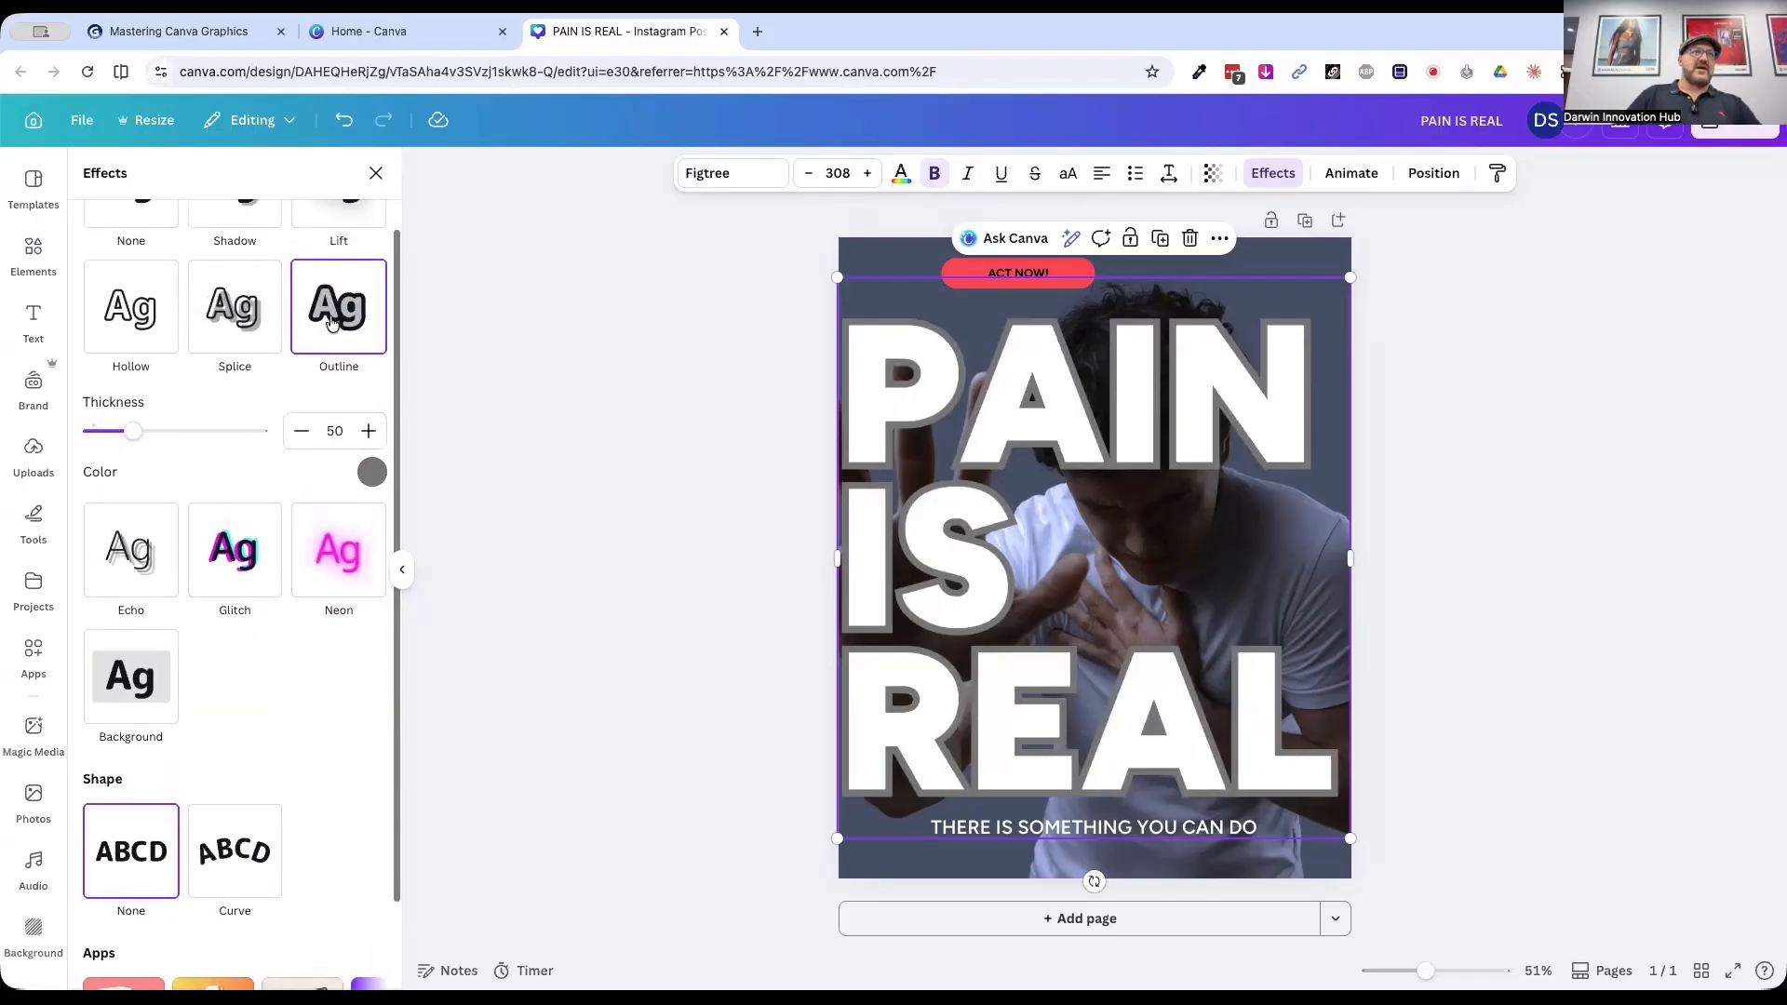
{"action": "left_click", "coordinate": [371, 471]}
{"action": "left_click", "coordinate": [165, 563]}
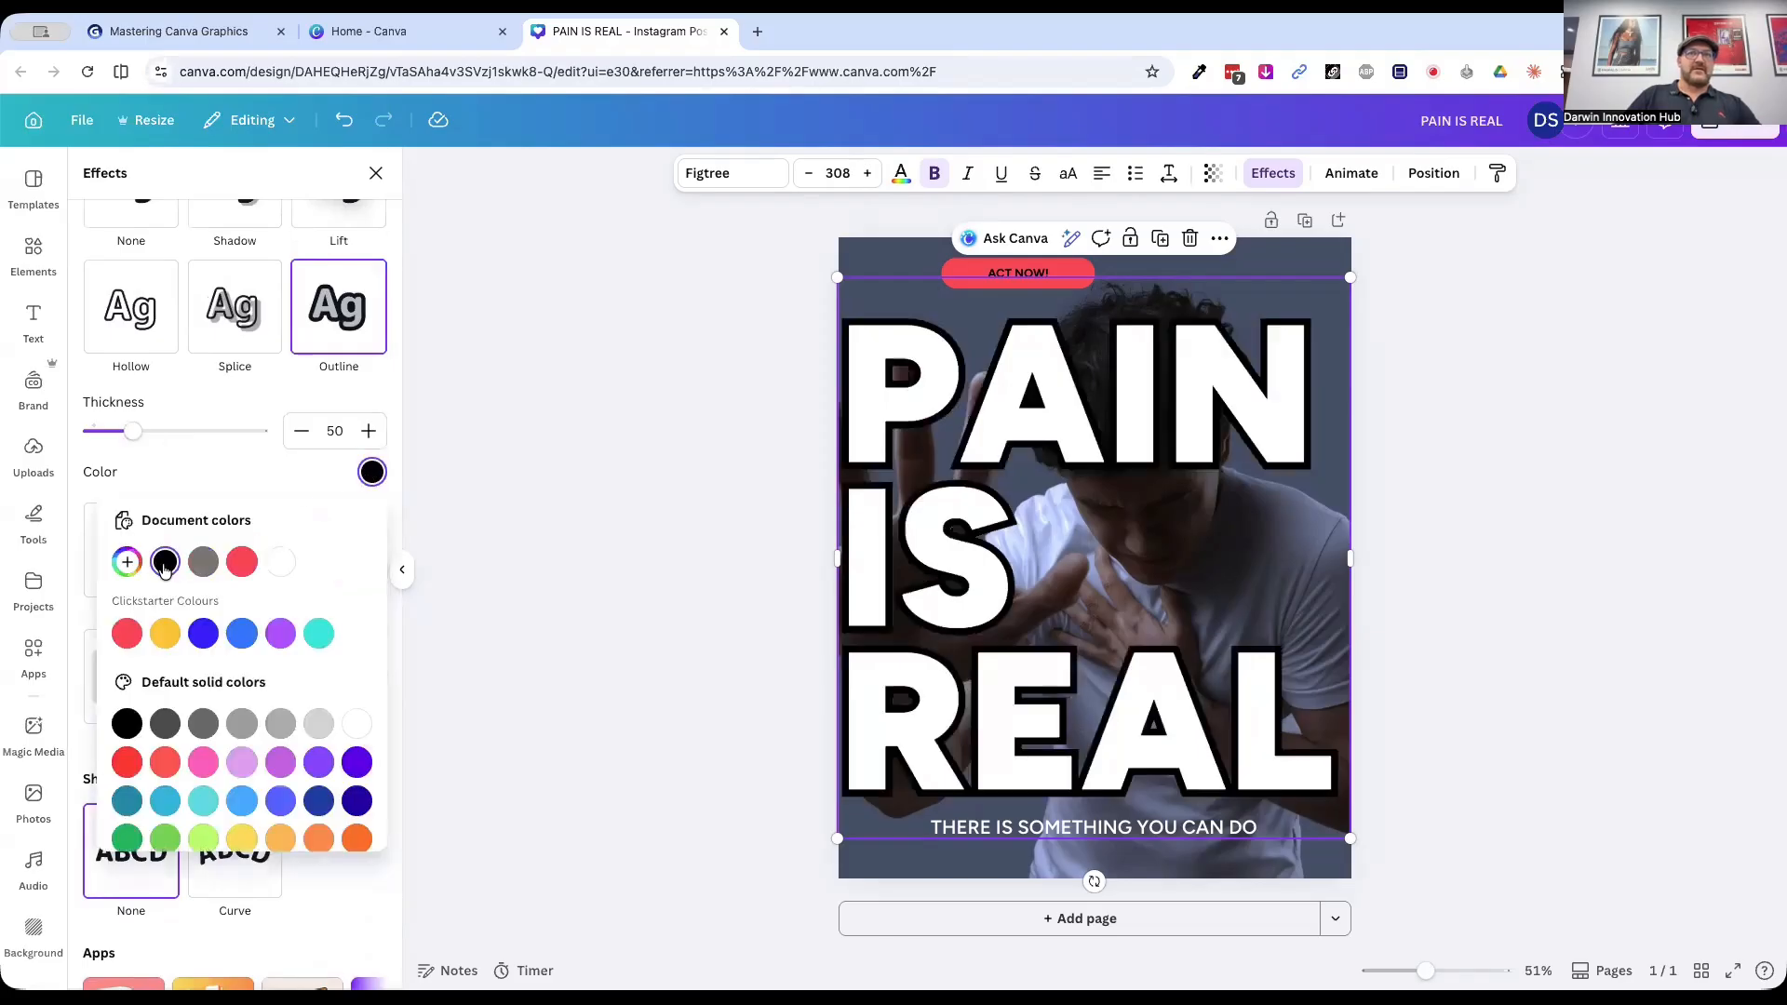
{"action": "mouse_move", "coordinate": [133, 431]}
{"action": "left_mouse_down"}
{"action": "mouse_move", "coordinate": [109, 436]}
{"action": "mouse_move", "coordinate": [251, 428]}
{"action": "mouse_move", "coordinate": [103, 433]}
{"action": "left_mouse_up"}
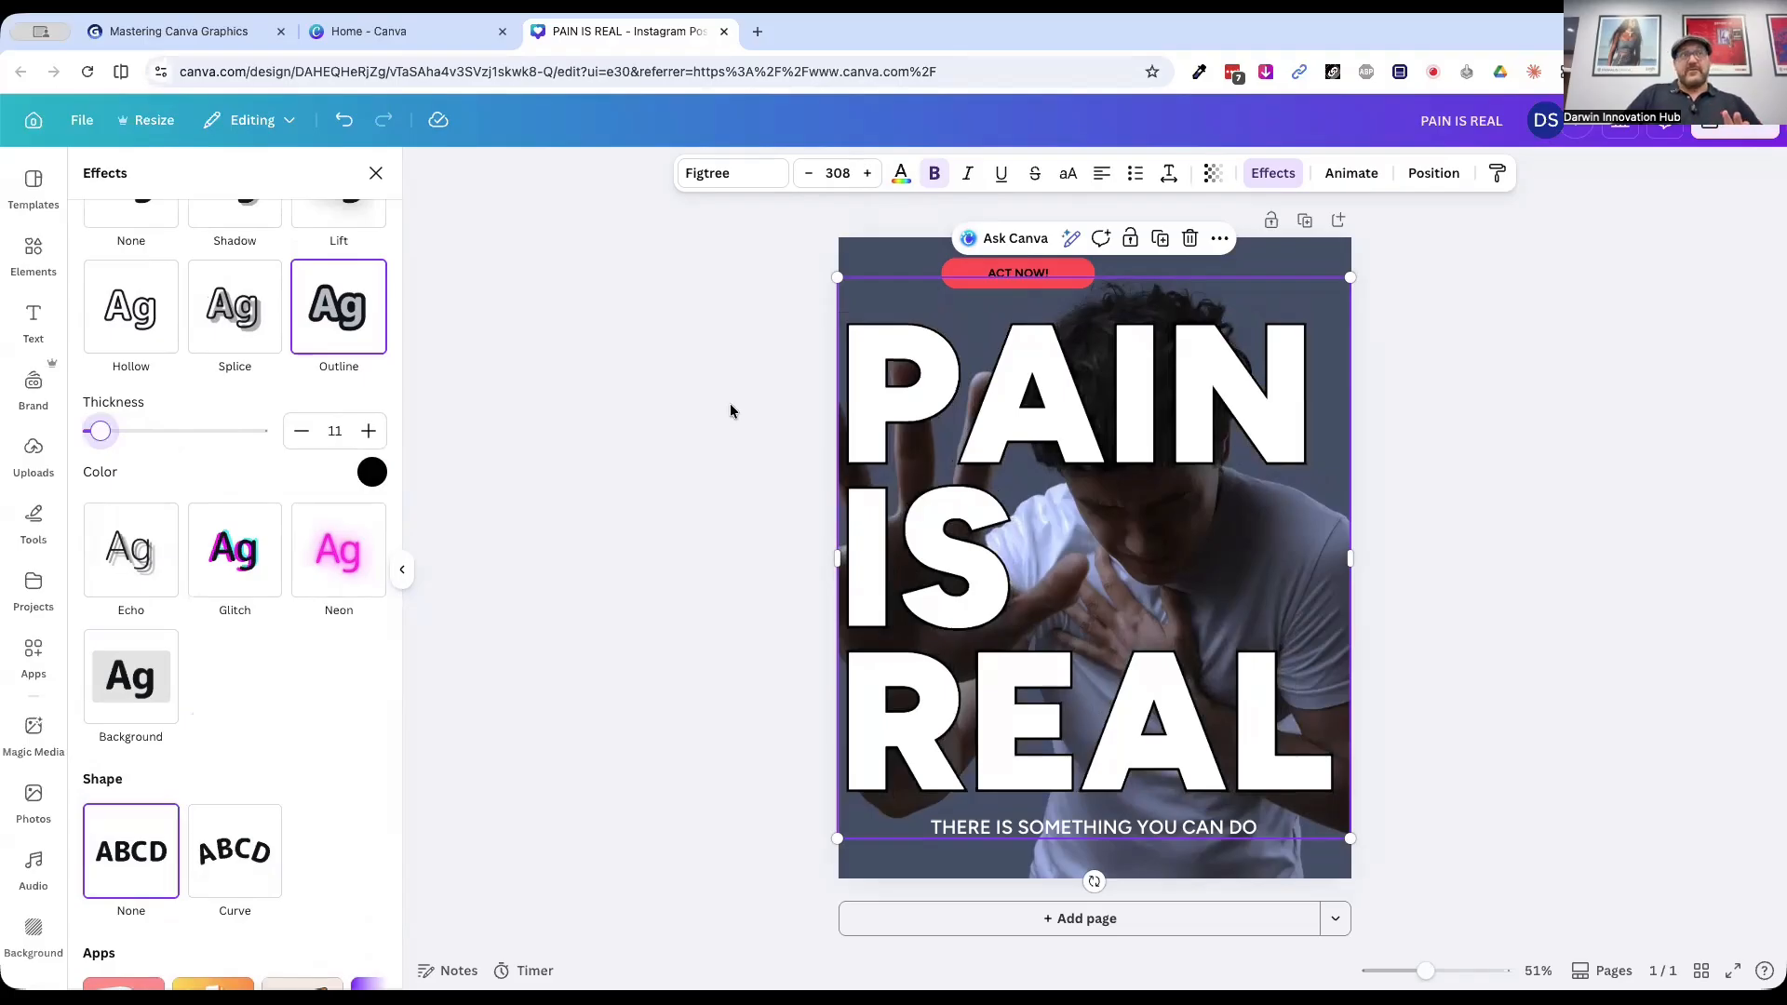
Step: Remove the Outline text effect from the "PAIN IS REAL" heading
{"action": "scroll", "coordinate": [130, 326], "scroll_direction": "up", "scroll_amount": 2}
{"action": "left_click", "coordinate": [131, 323]}
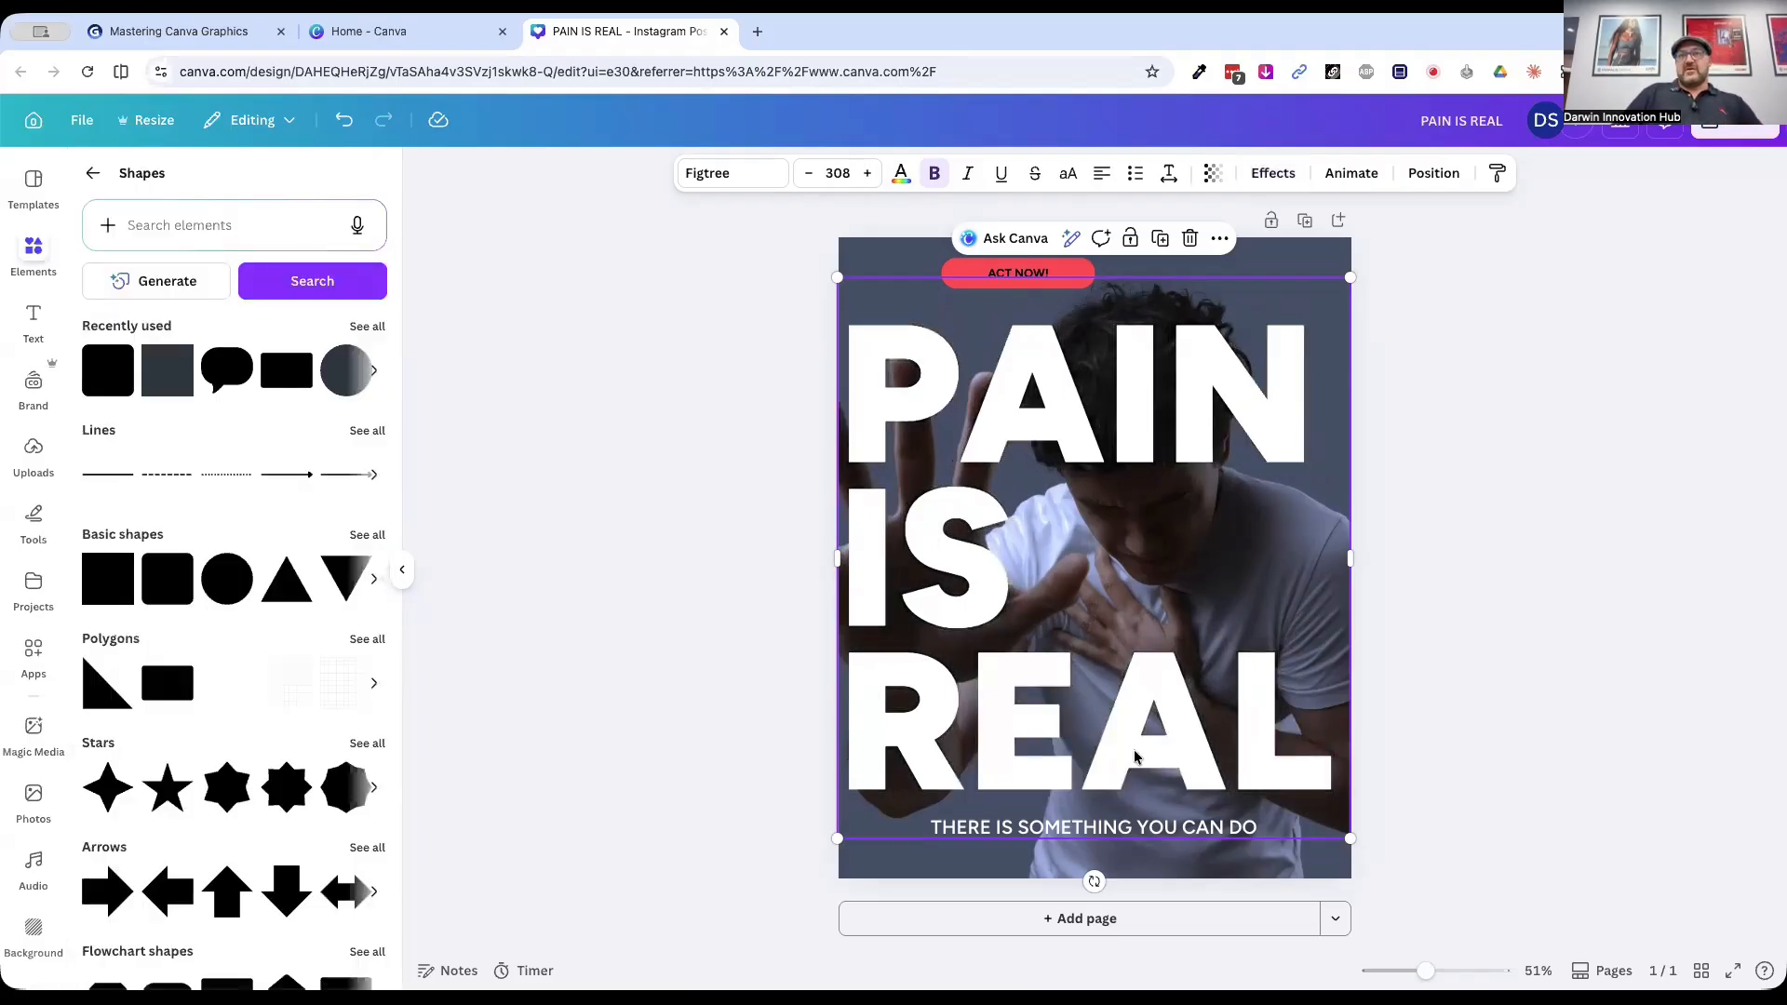
Step: Move the "THERE IS SOMETHING YOU CAN DO" line slightly down and apply the Background text effect to it
{"action": "left_click", "coordinate": [1110, 835]}
{"action": "left_click_drag", "start_coordinate": [1110, 834], "coordinate": [1109, 846]}
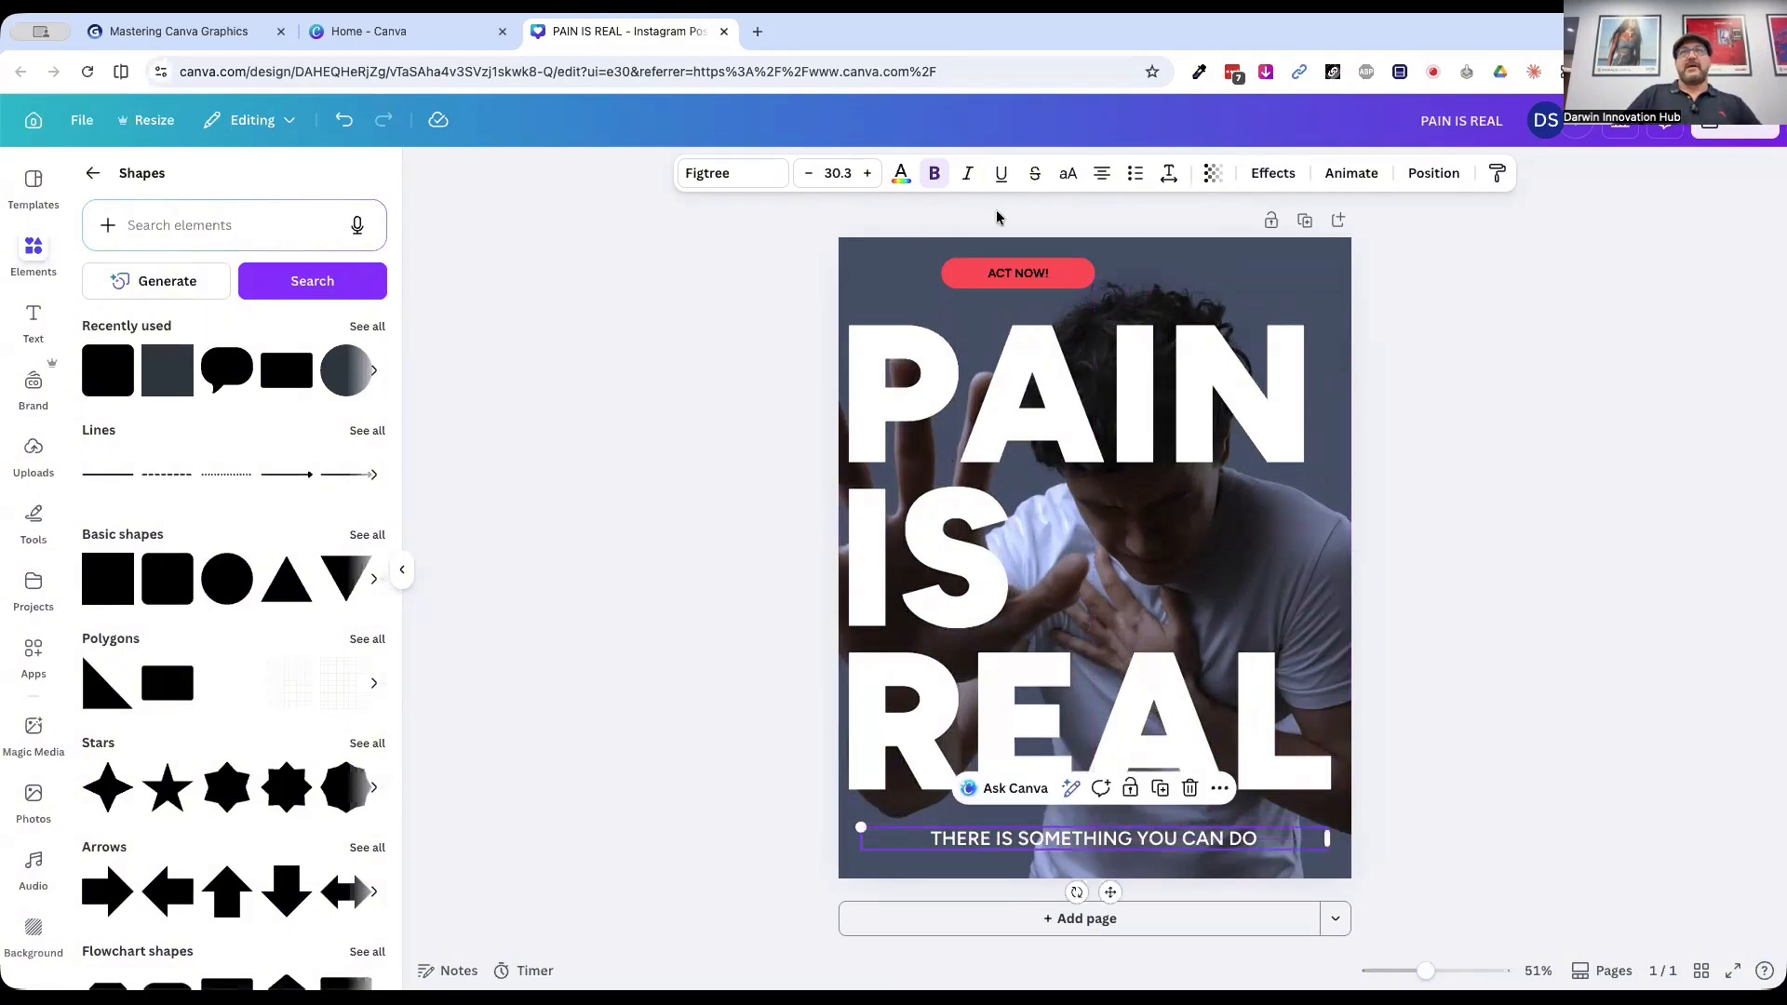
{"action": "left_click", "coordinate": [1273, 175]}
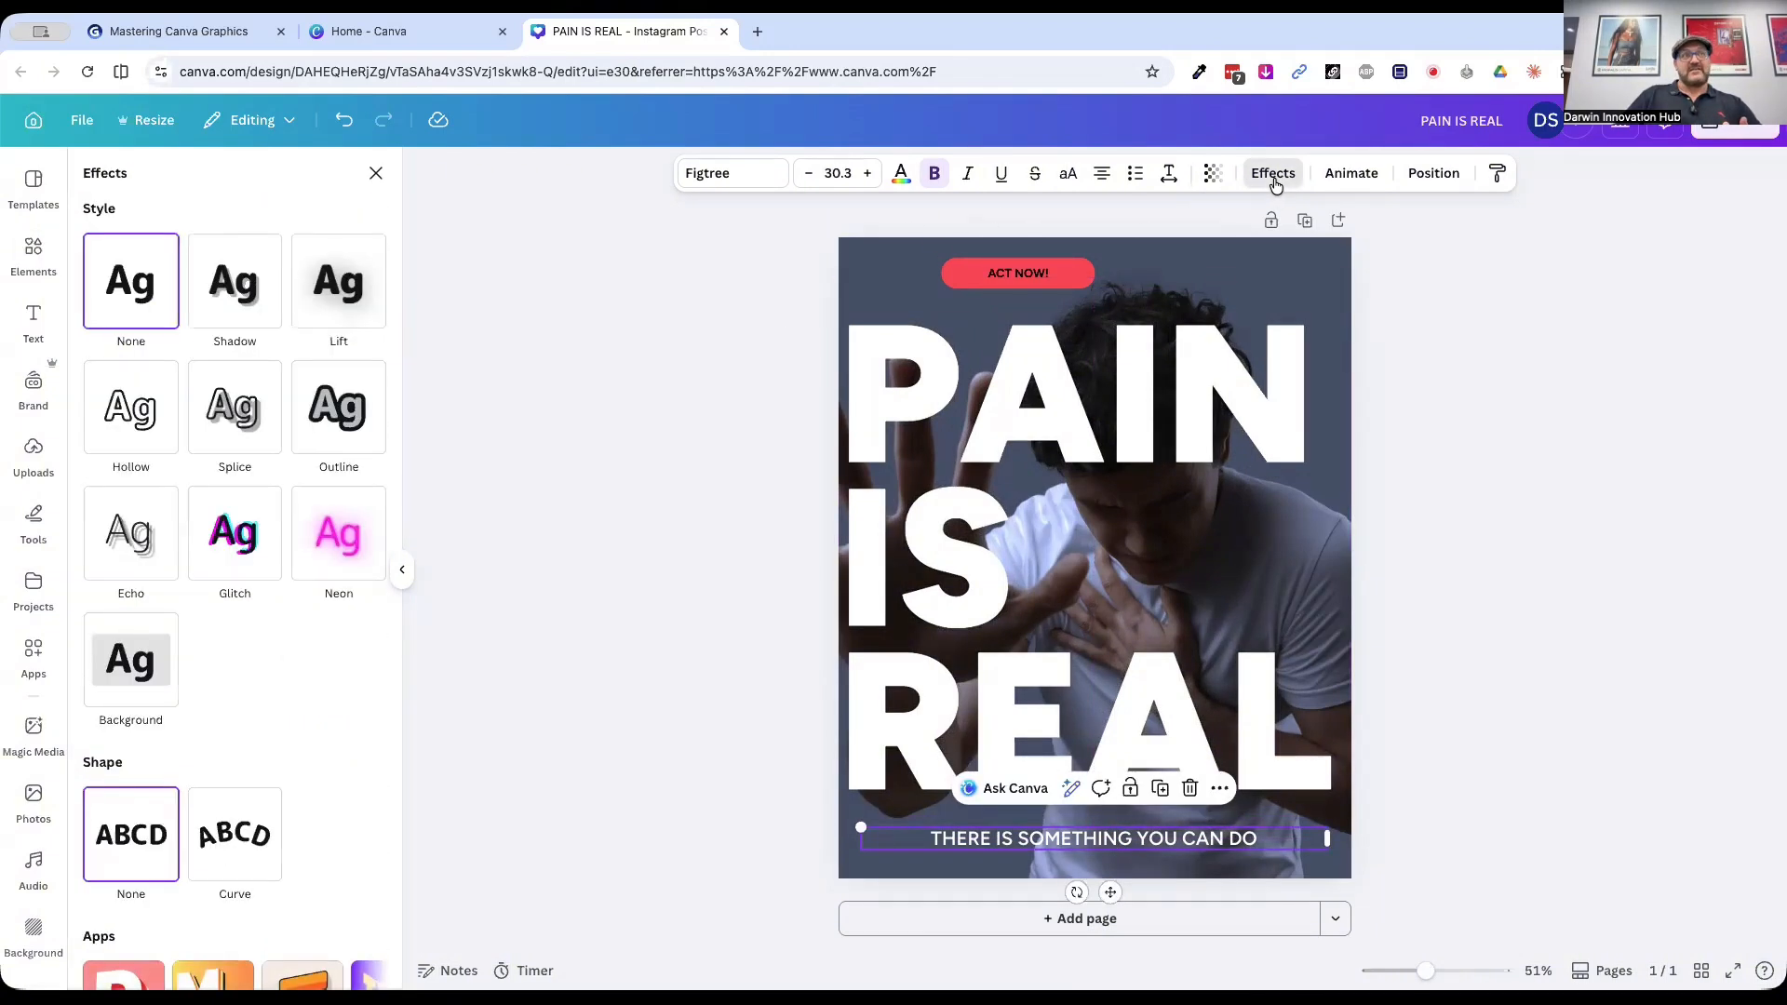
{"action": "left_click", "coordinate": [113, 653]}
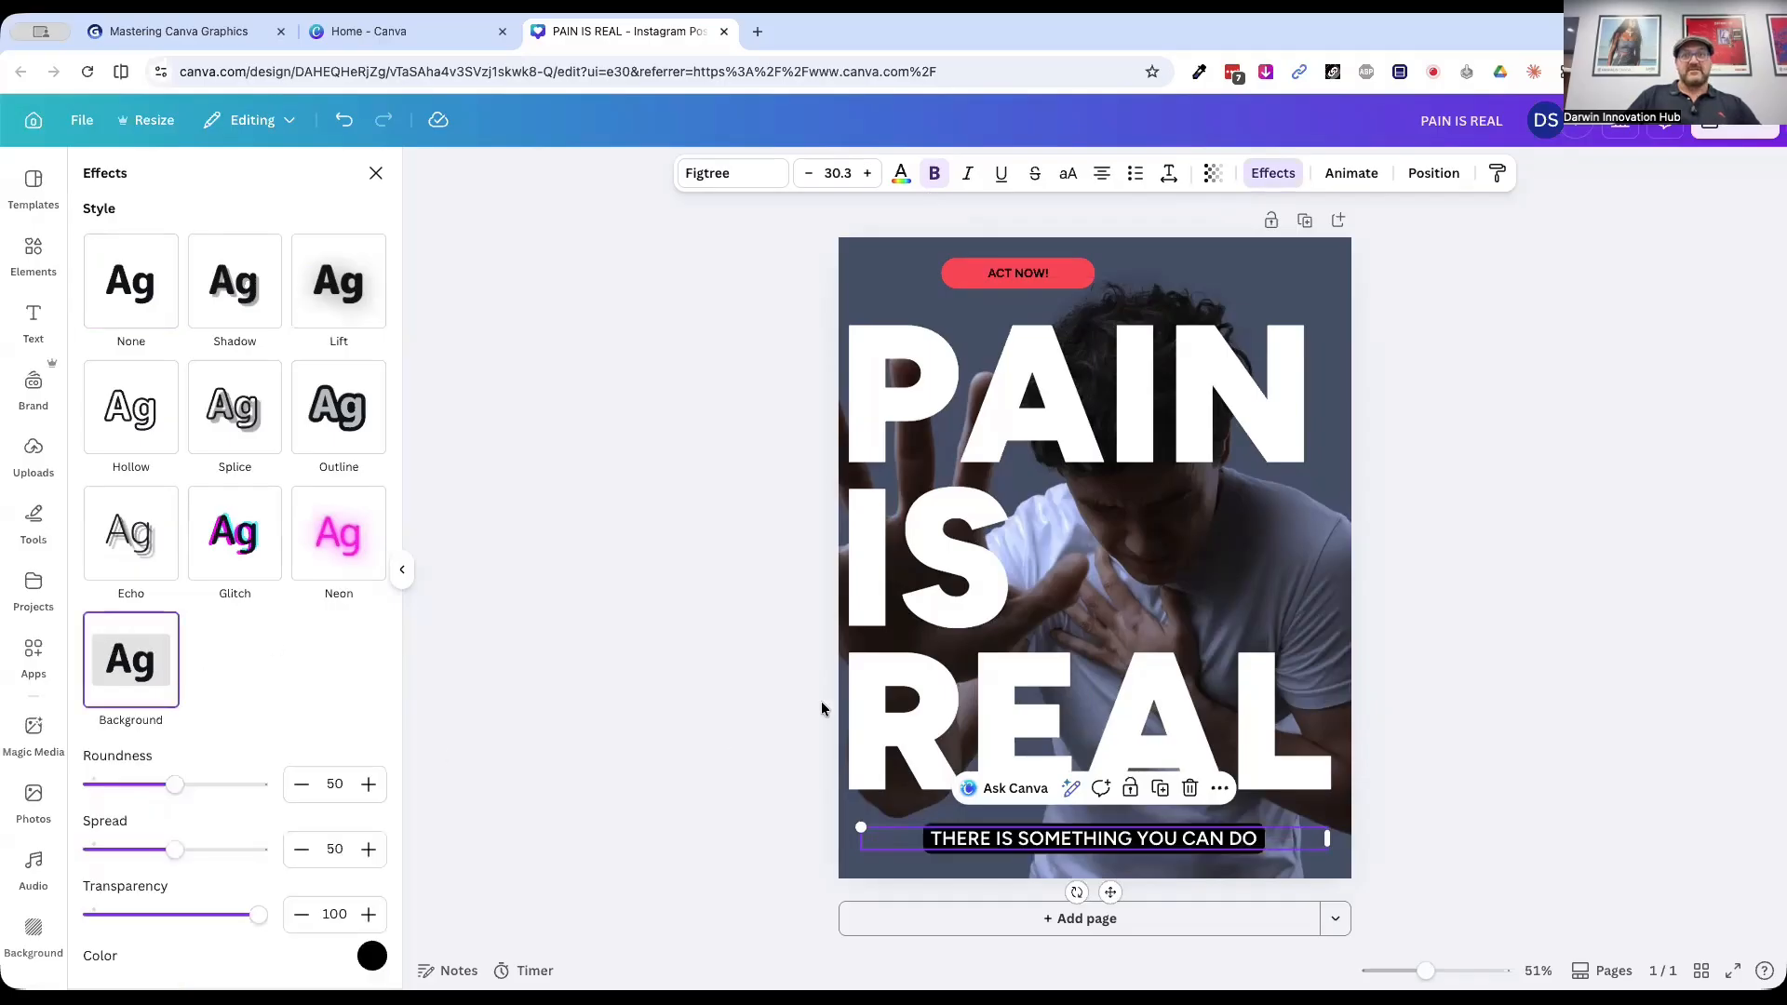
Step: Try red, blue, black, light grey, light purple and light yellow as the tagline's background effect colour
{"action": "scroll", "coordinate": [713, 819], "scroll_direction": "up", "scroll_amount": 5}
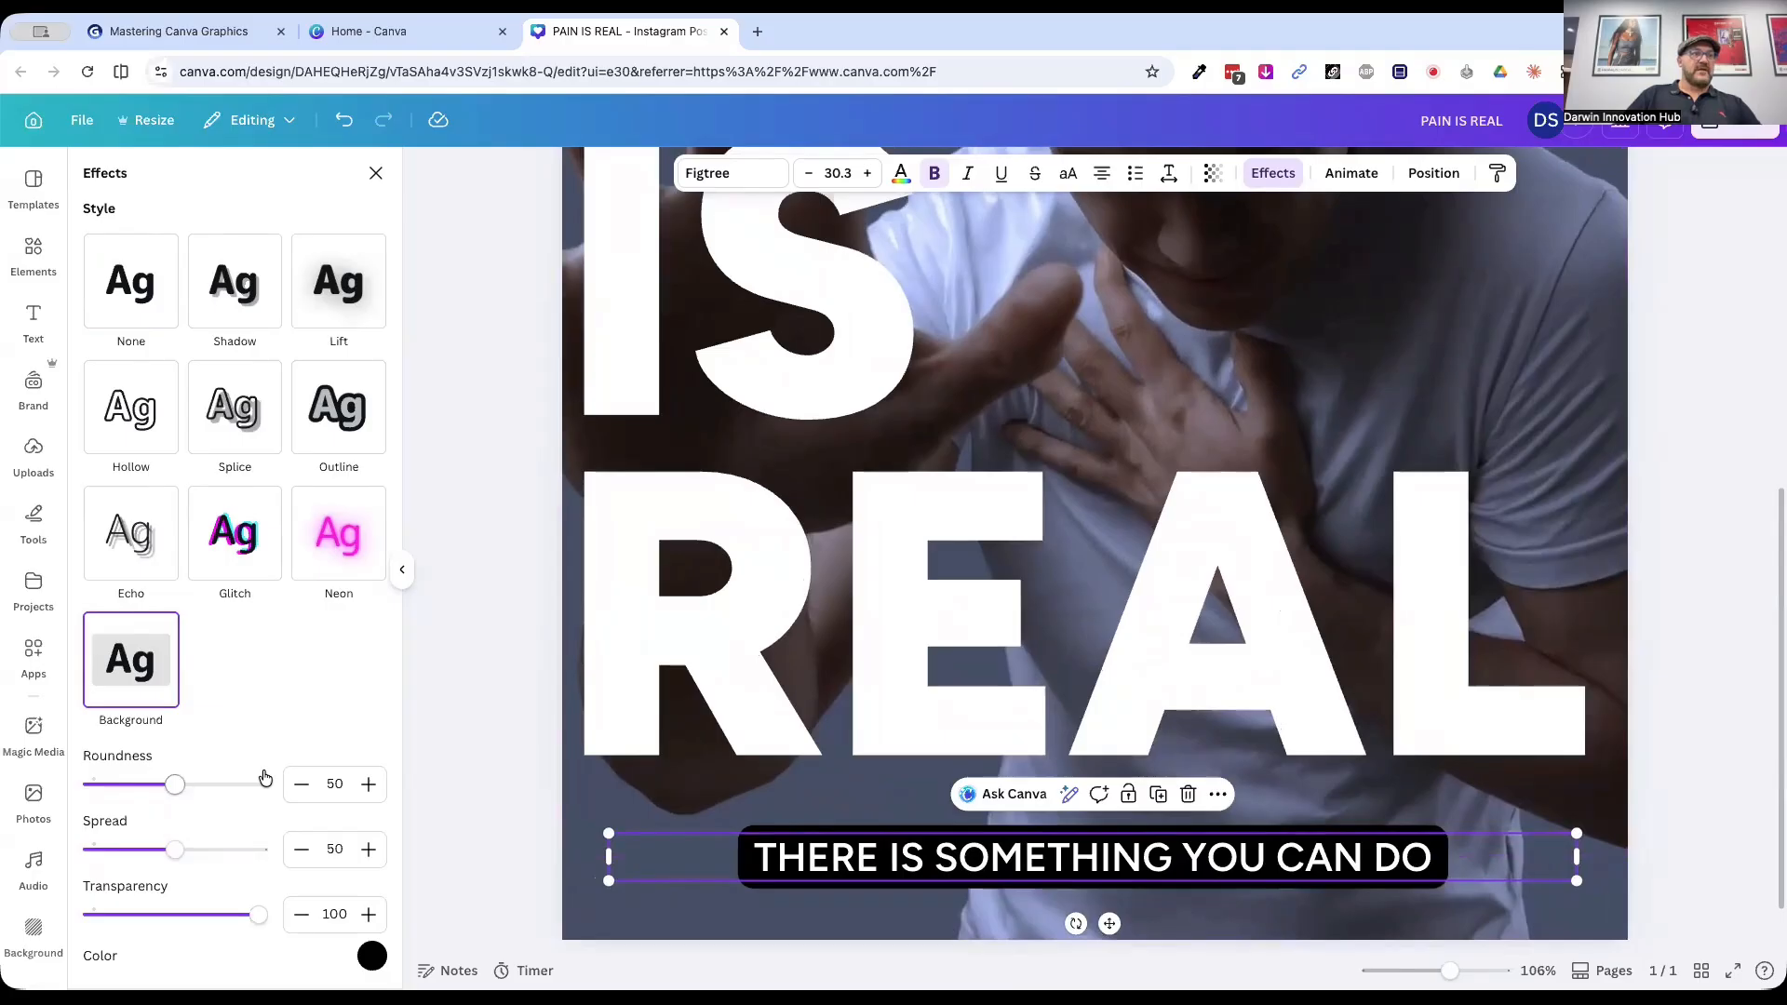
{"action": "scroll", "coordinate": [266, 777], "scroll_direction": "down", "scroll_amount": 2}
{"action": "scroll", "coordinate": [186, 577], "scroll_direction": "down", "scroll_amount": 3}
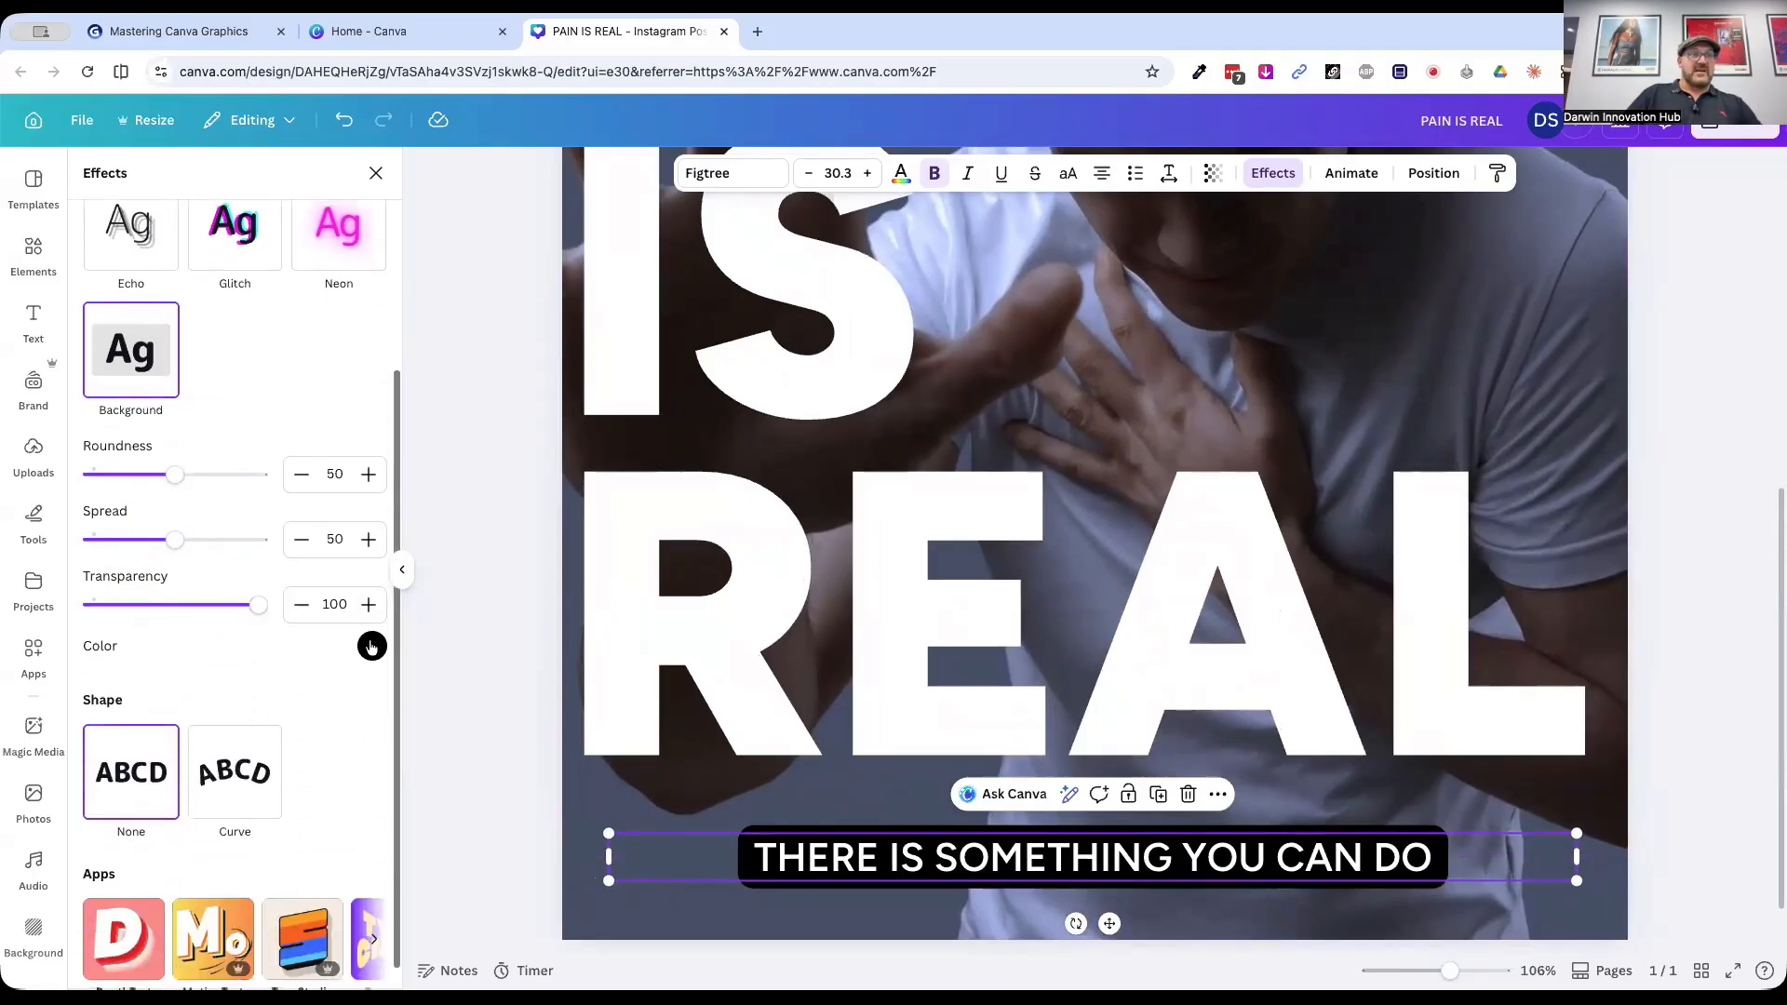
{"action": "left_click", "coordinate": [375, 647]}
{"action": "left_click", "coordinate": [128, 407]}
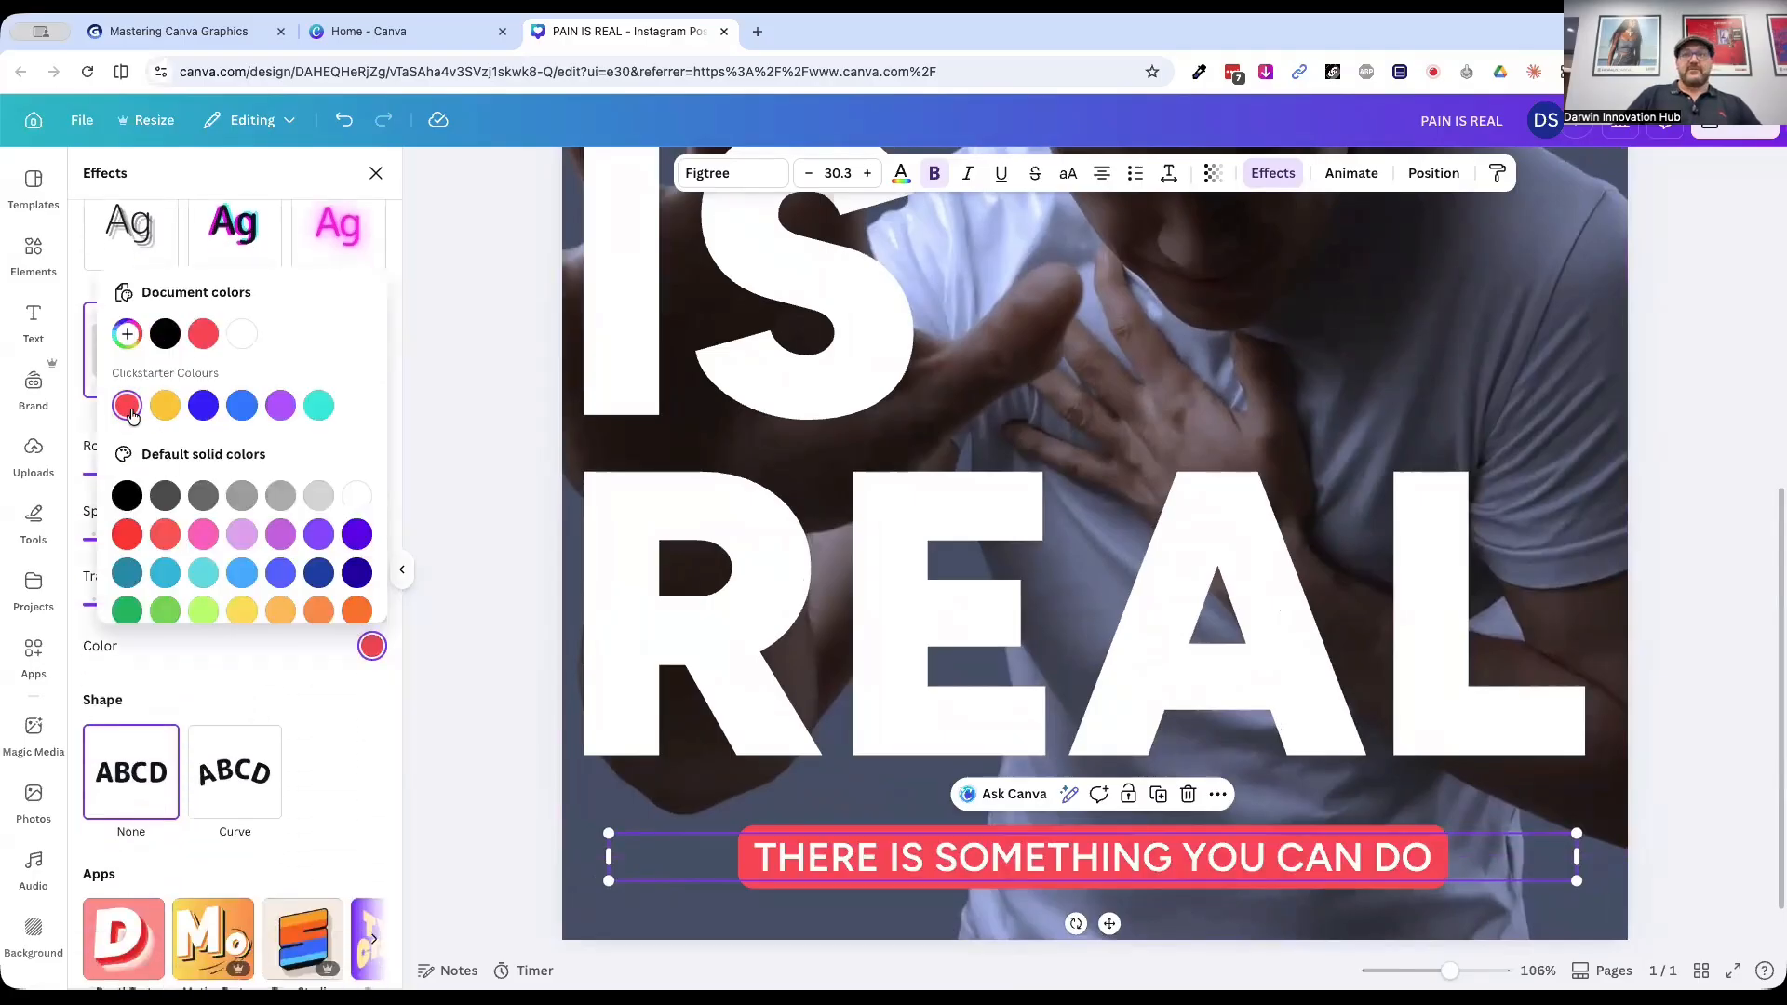
{"action": "left_click", "coordinate": [194, 410]}
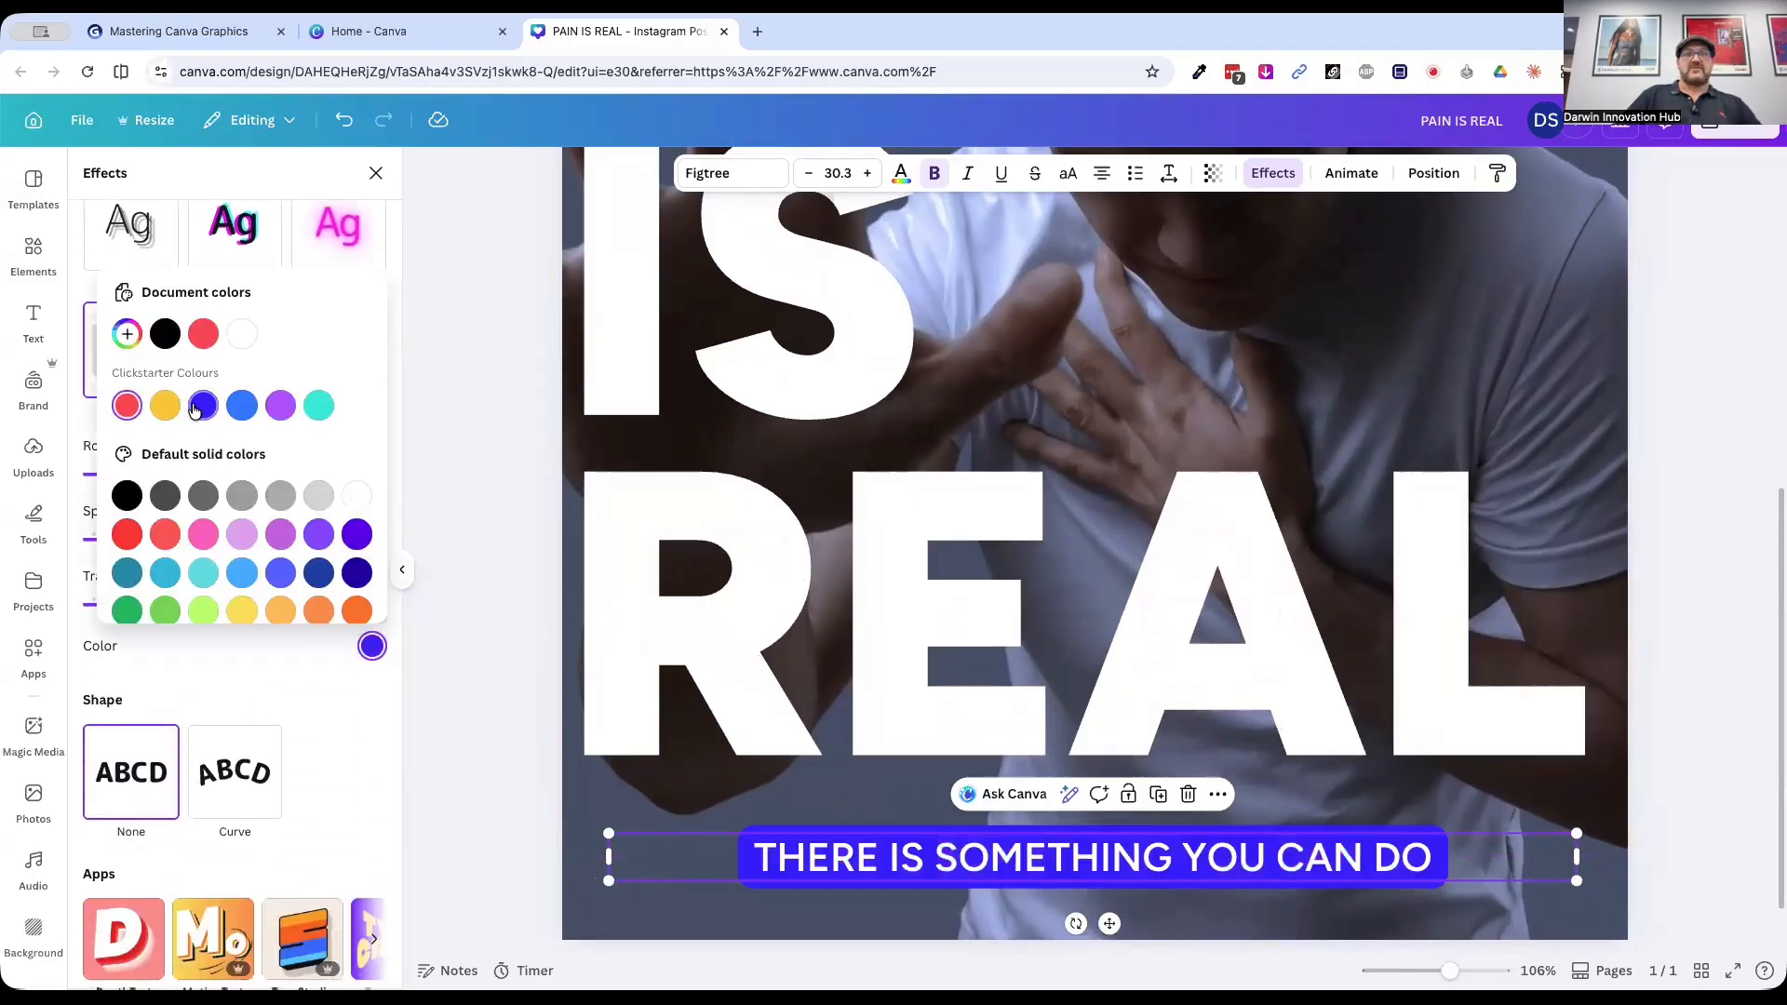
{"action": "left_click", "coordinate": [127, 497]}
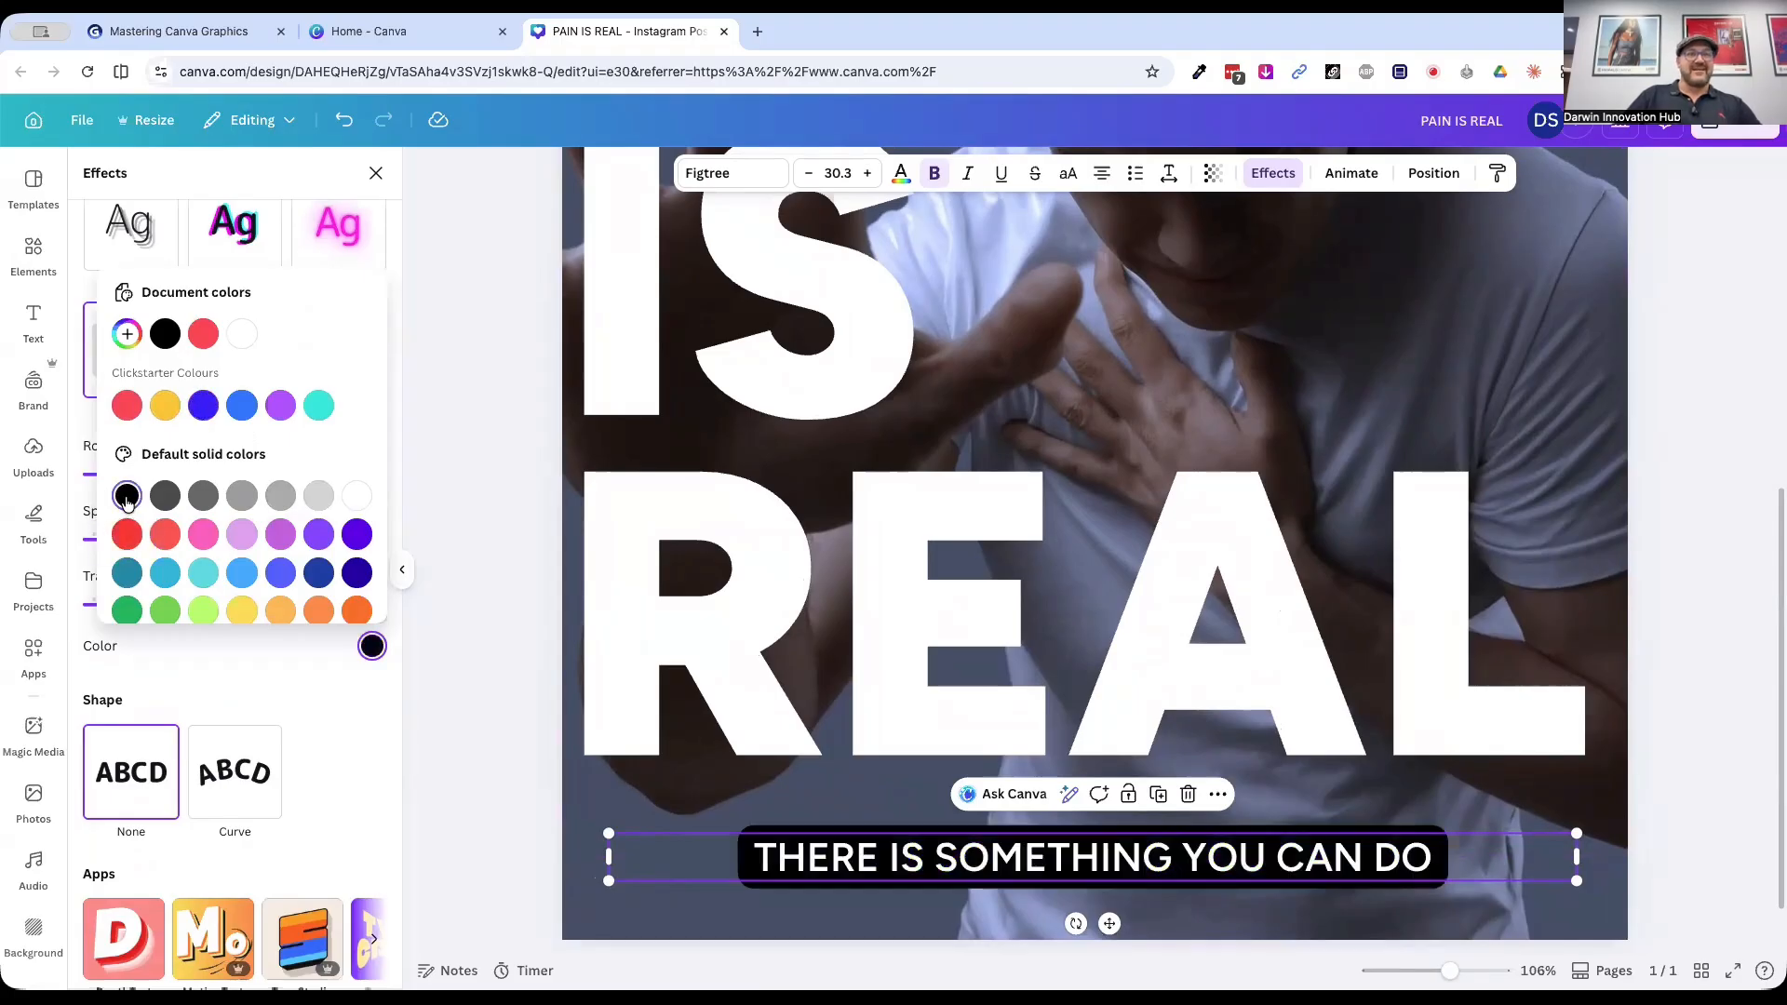
{"action": "left_click", "coordinate": [317, 500]}
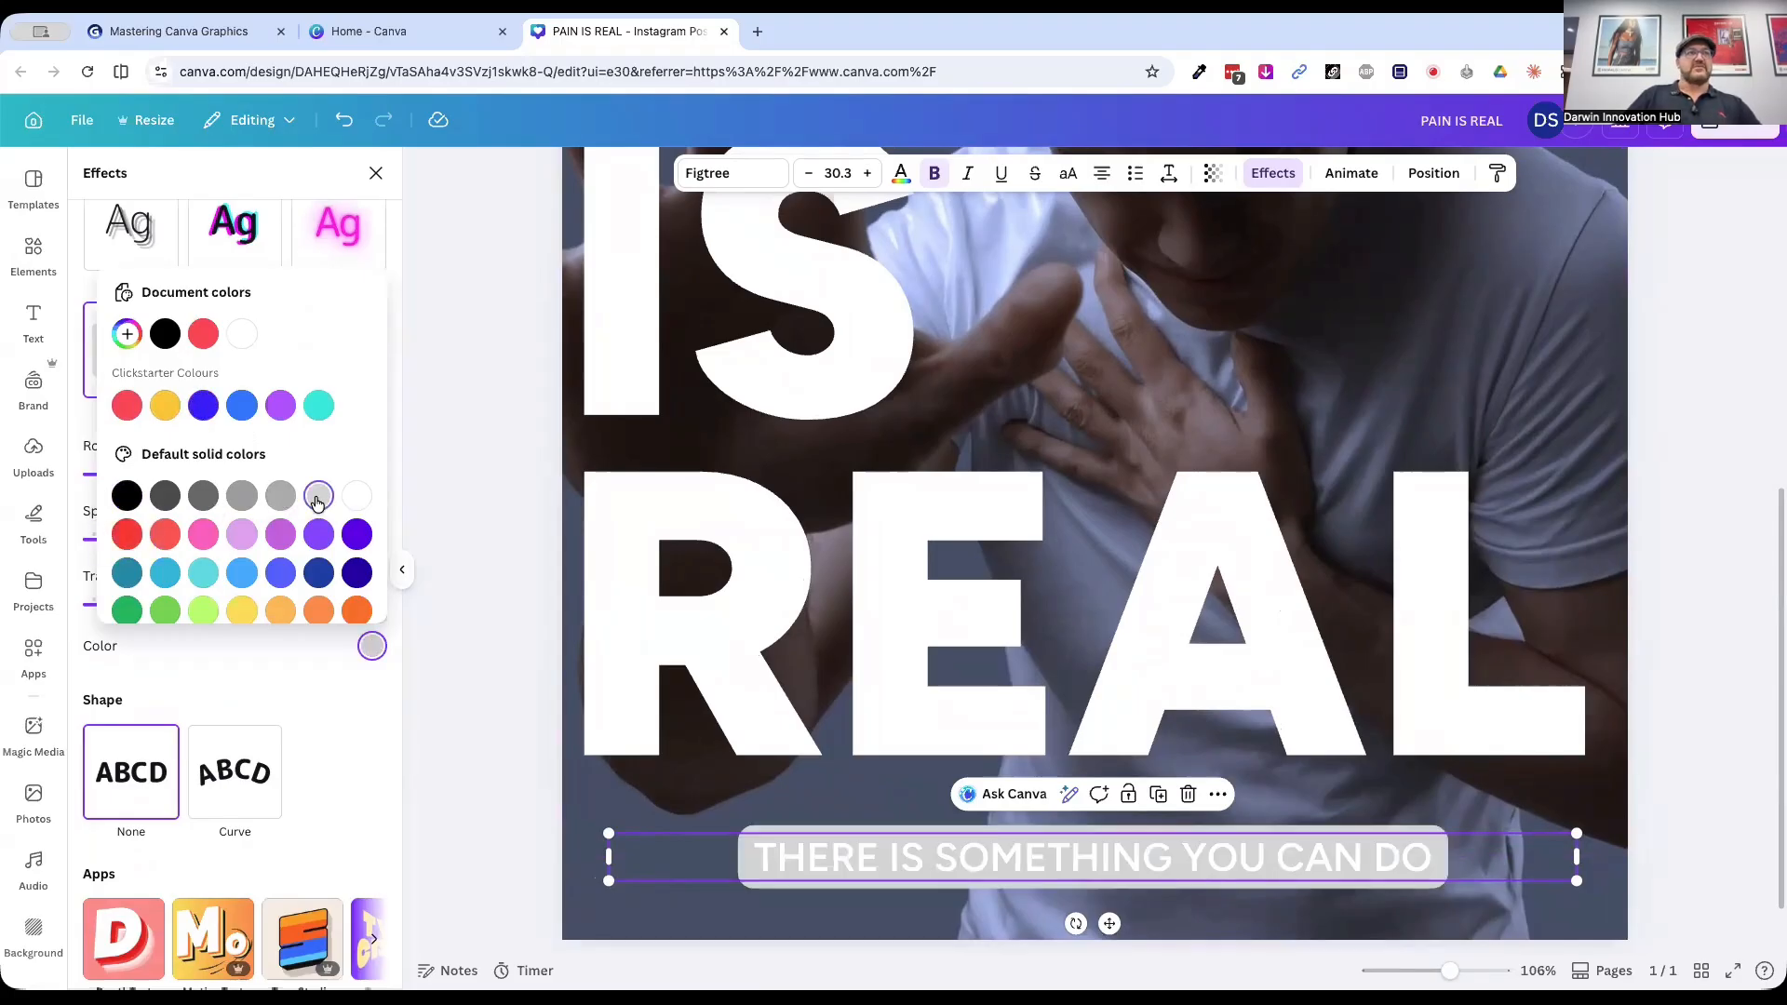
{"action": "left_click", "coordinate": [246, 532]}
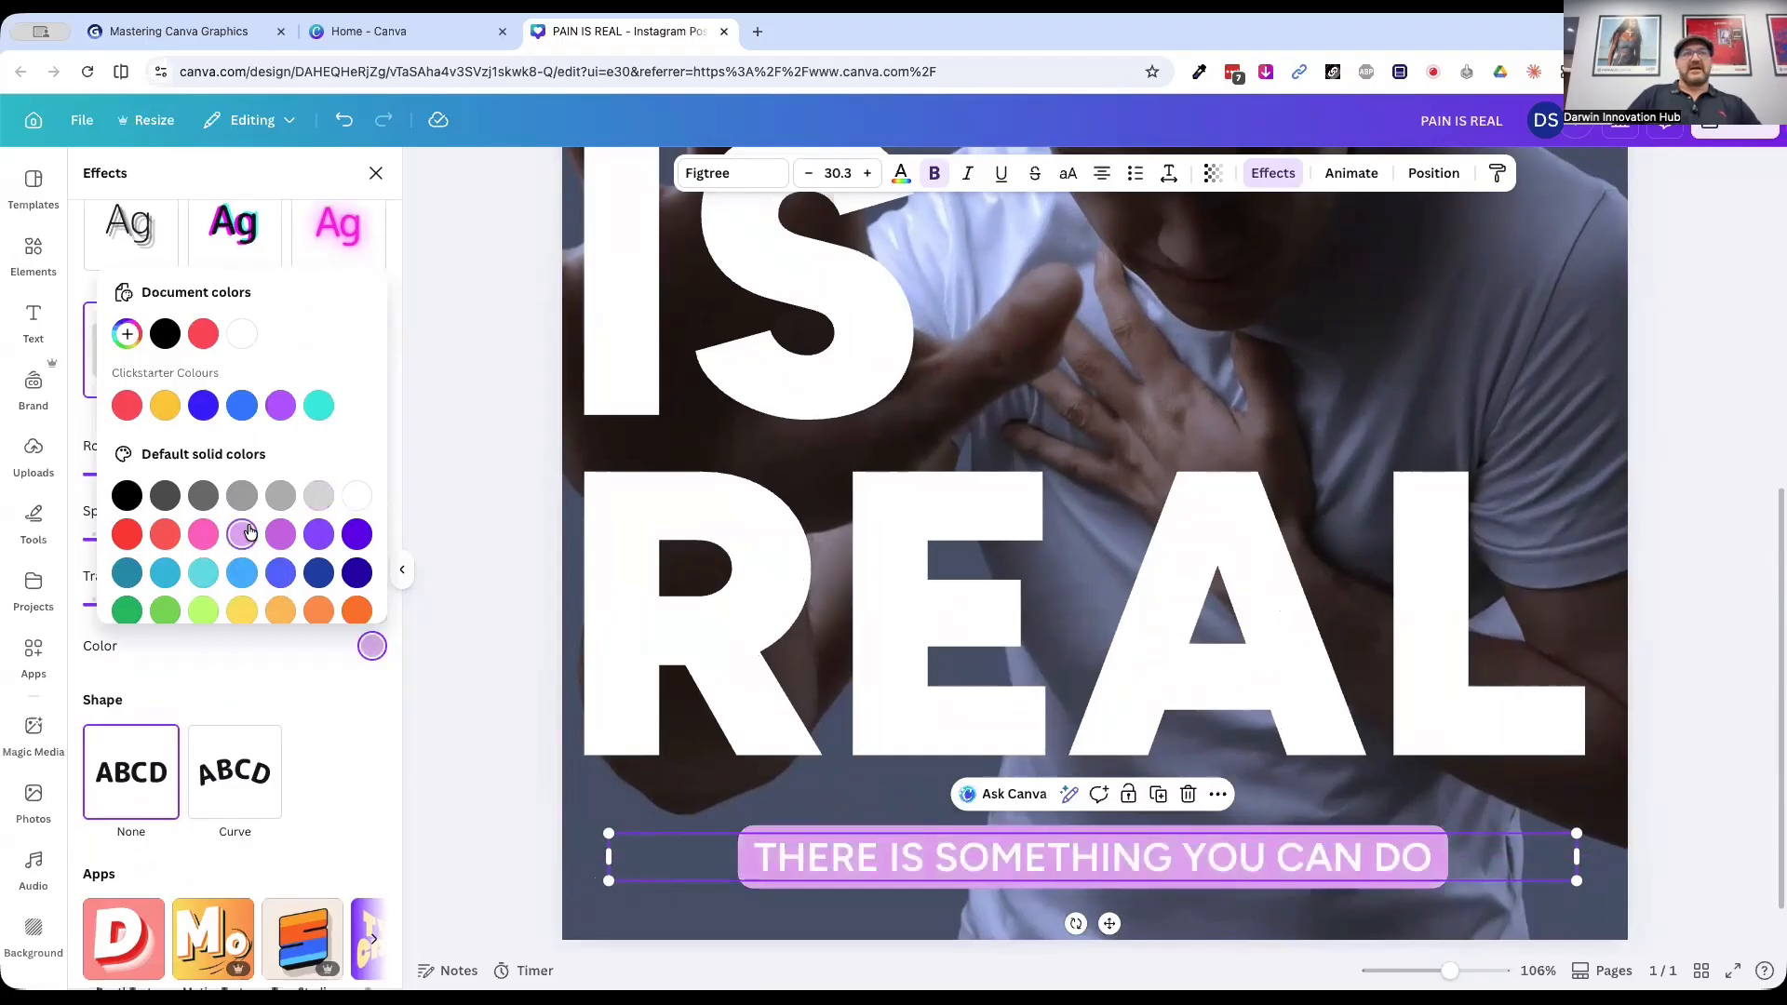
{"action": "left_click", "coordinate": [241, 610]}
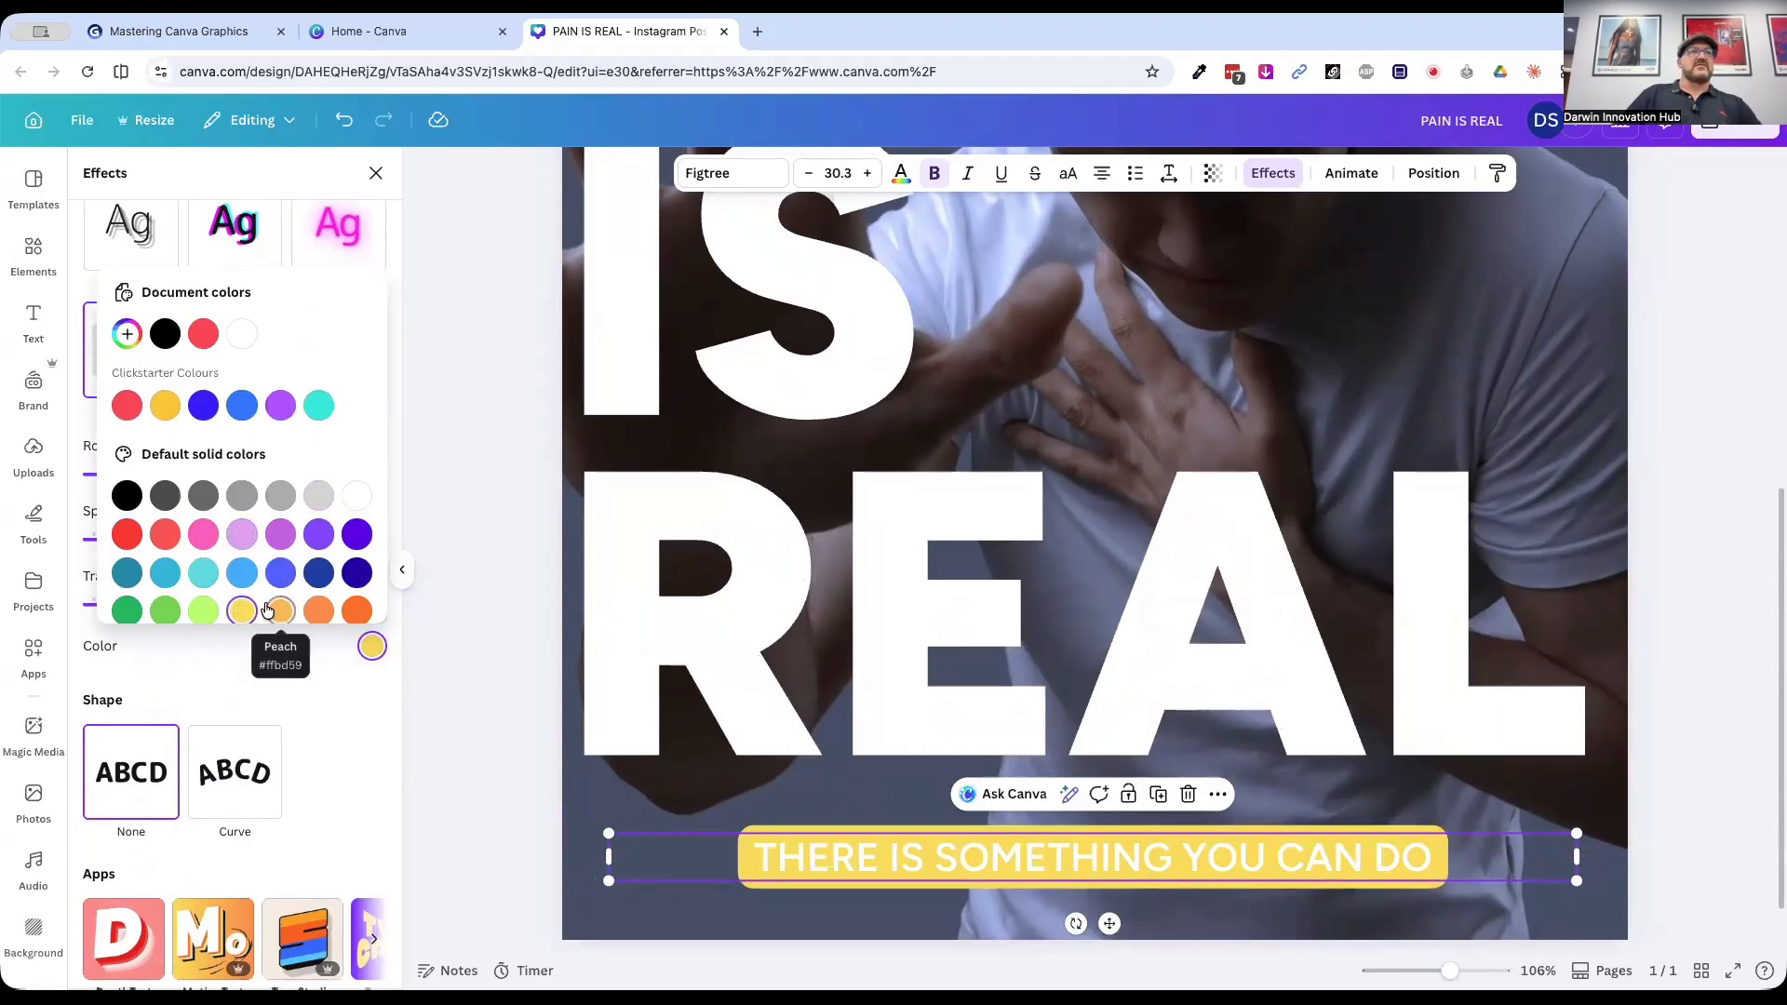
Step: Set the tagline's background effect to the yellow Clickstarter brand colour and its text colour to black
{"action": "left_click", "coordinate": [165, 406]}
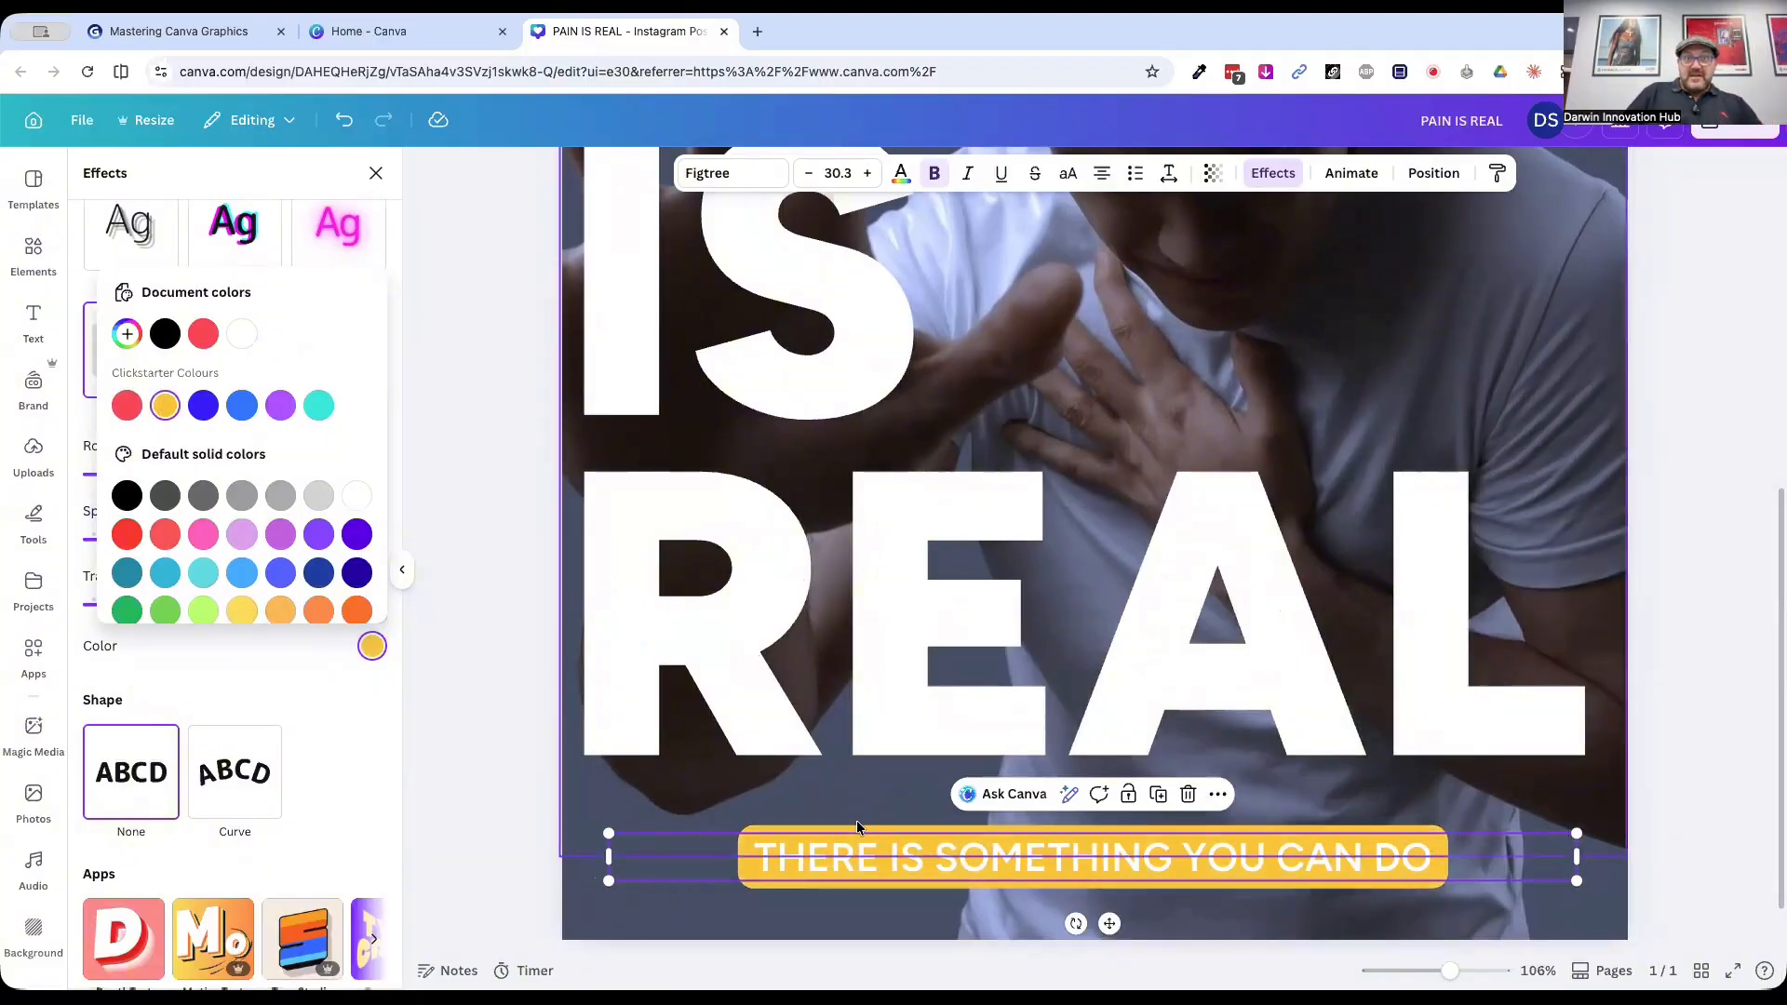
{"action": "left_click", "coordinate": [819, 861]}
{"action": "left_click", "coordinate": [819, 857]}
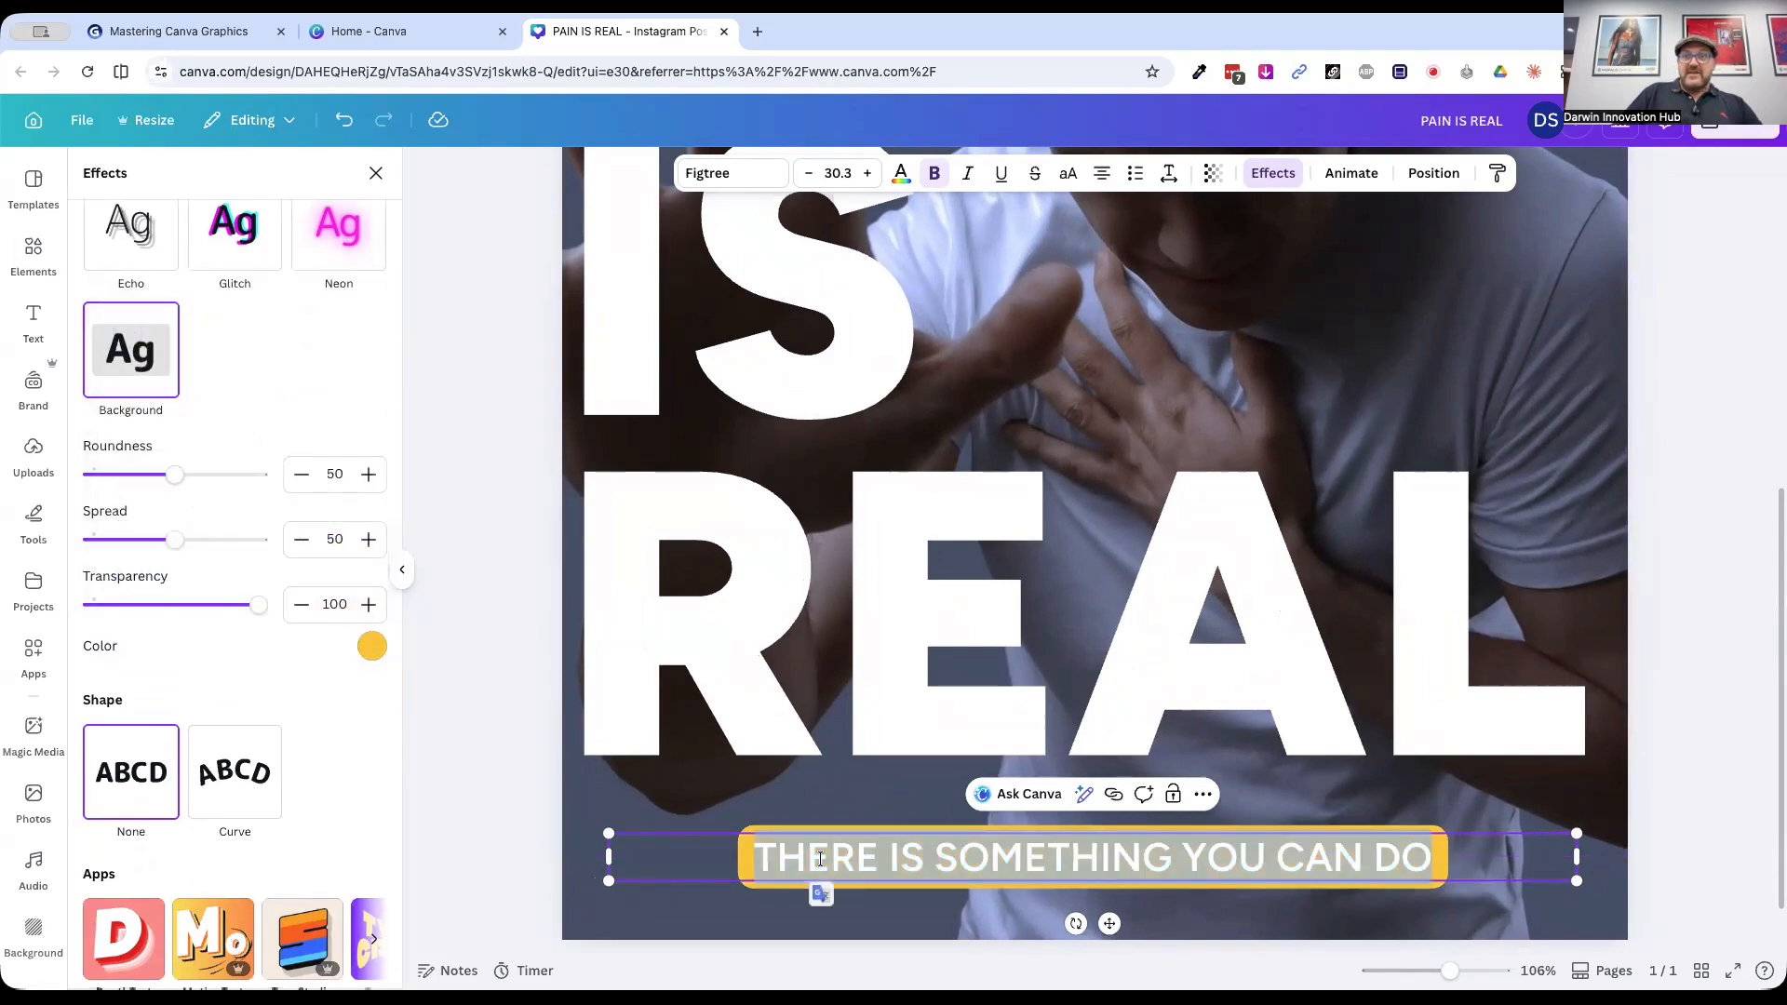
{"action": "left_click", "coordinate": [901, 176]}
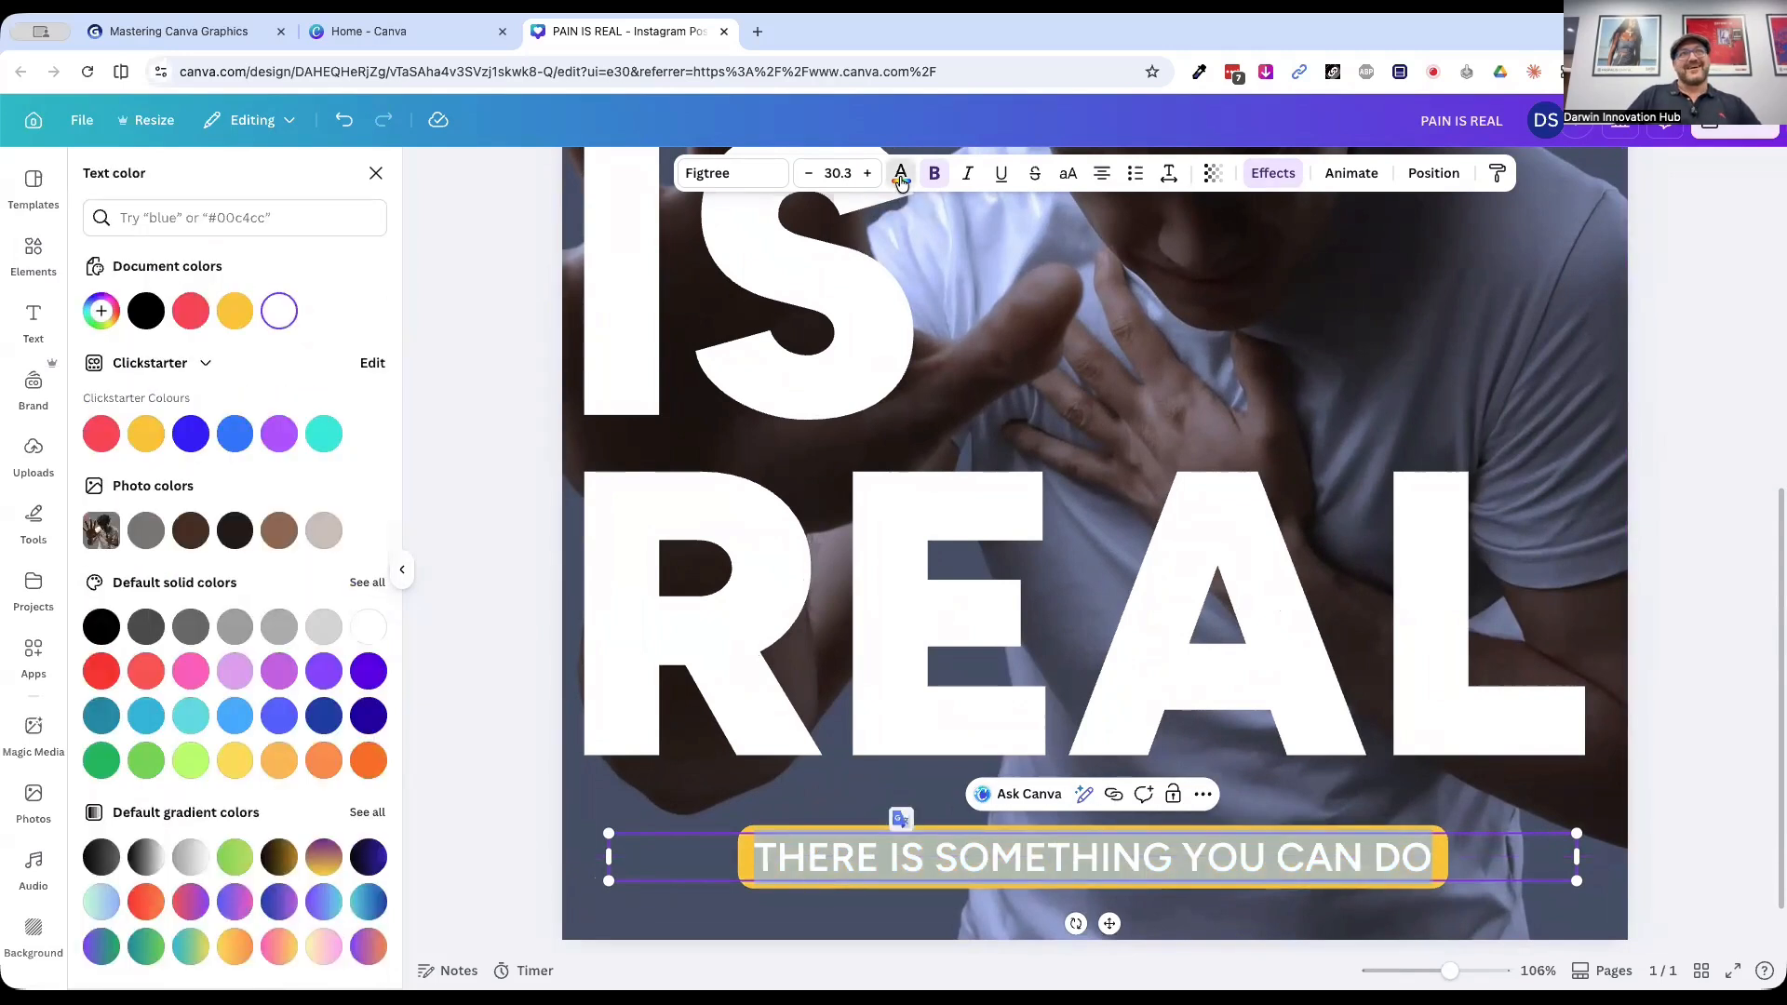
{"action": "left_click", "coordinate": [146, 311]}
{"action": "key", "text": "Escape"}
{"action": "left_click", "coordinate": [477, 606]}
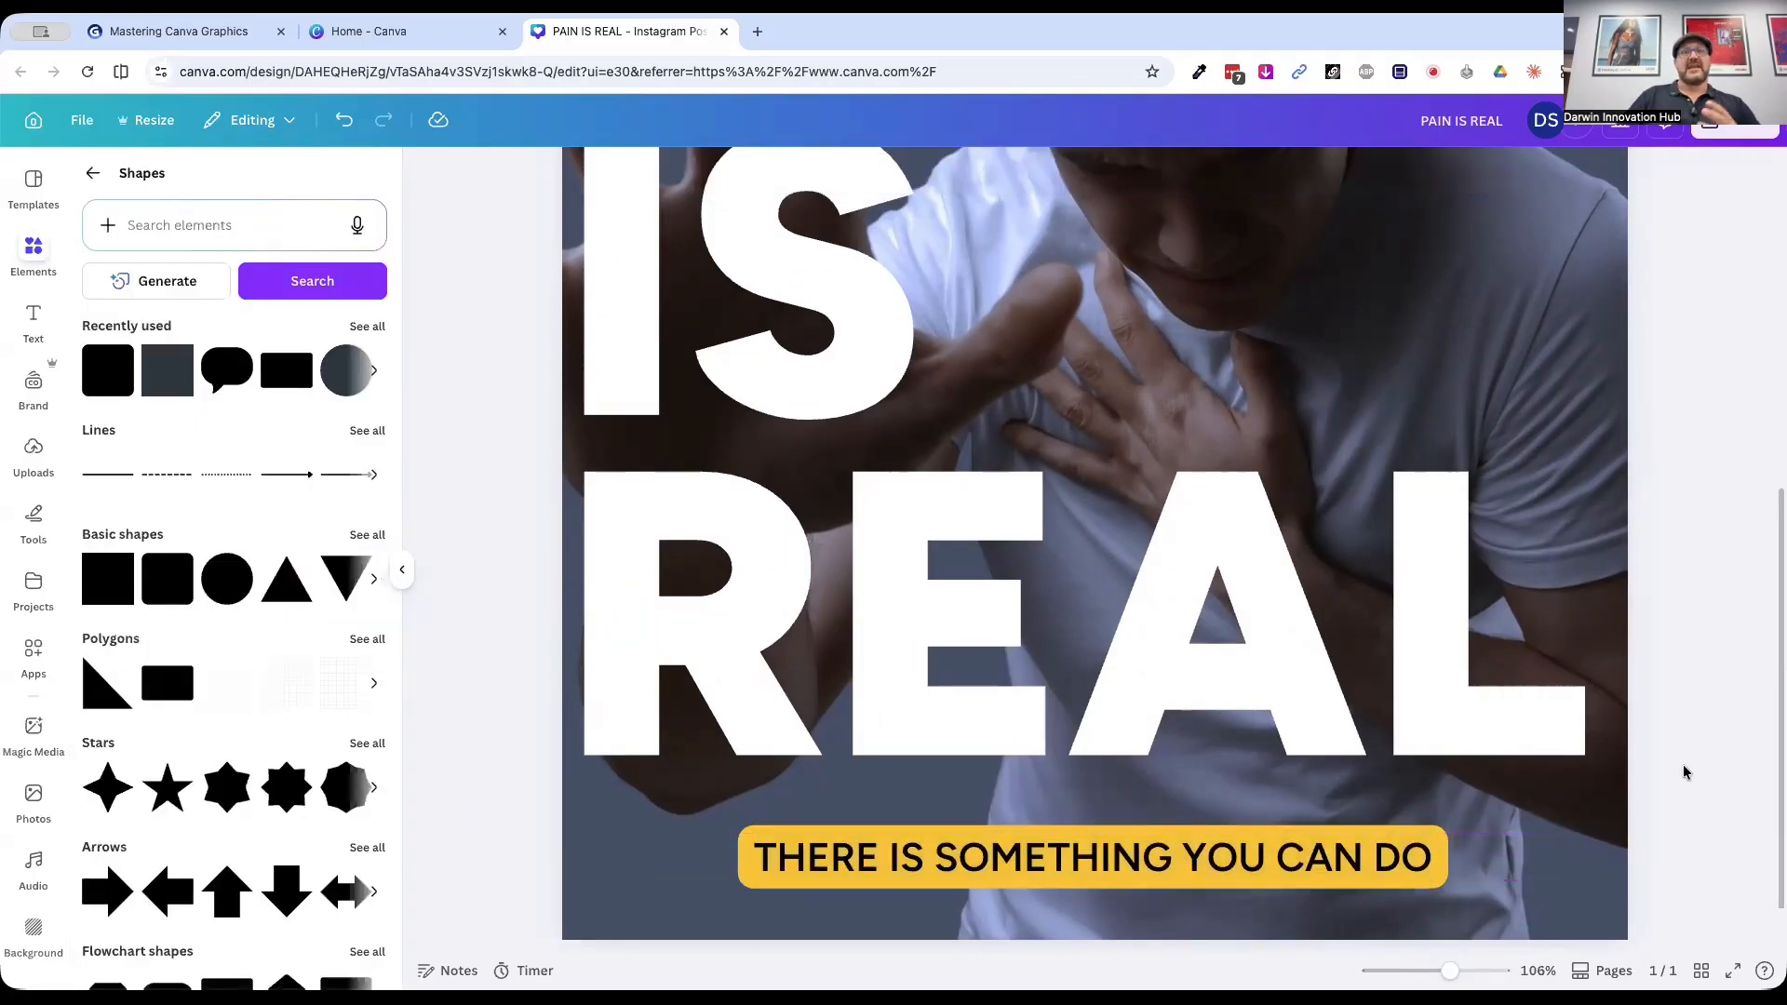
Step: Centre the "ACT NOW!" button horizontally on the page above the heading
{"action": "scroll", "coordinate": [1686, 771], "scroll_direction": "up", "scroll_amount": 7}
{"action": "scroll", "coordinate": [1686, 772], "scroll_direction": "down", "scroll_amount": 2}
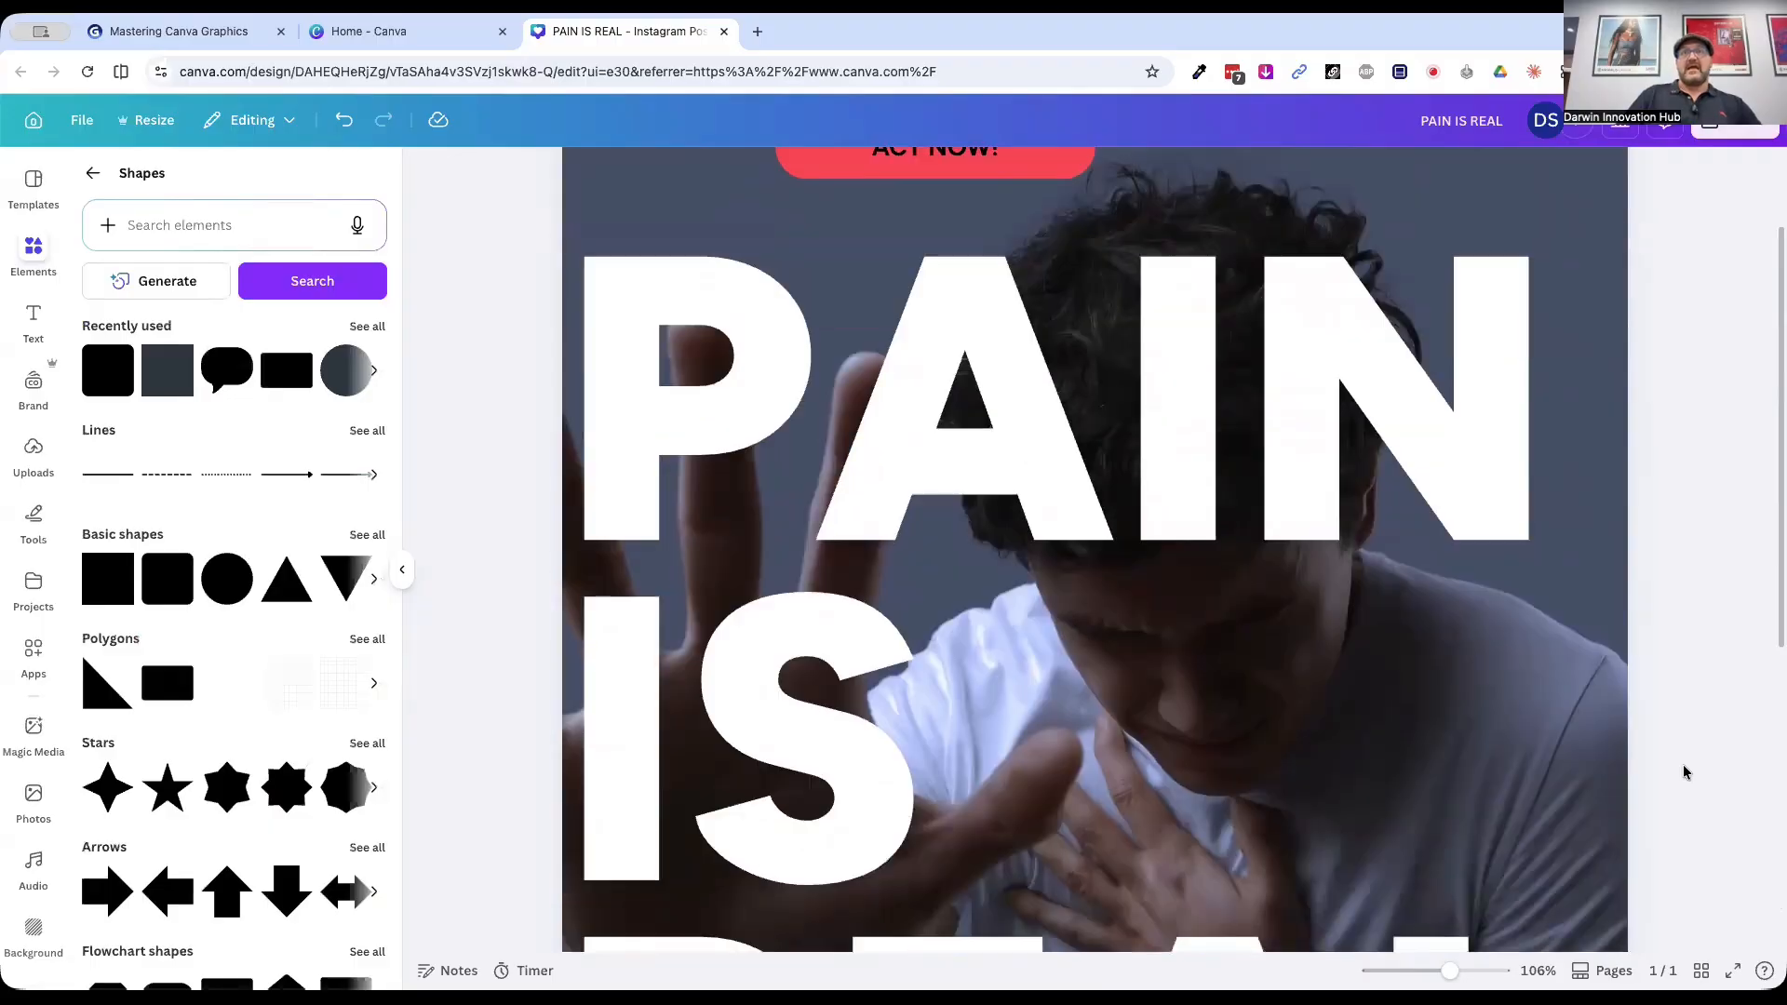
{"action": "scroll", "coordinate": [1582, 791], "scroll_direction": "down", "scroll_amount": 5}
{"action": "scroll", "coordinate": [1163, 777], "scroll_direction": "up", "scroll_amount": 6}
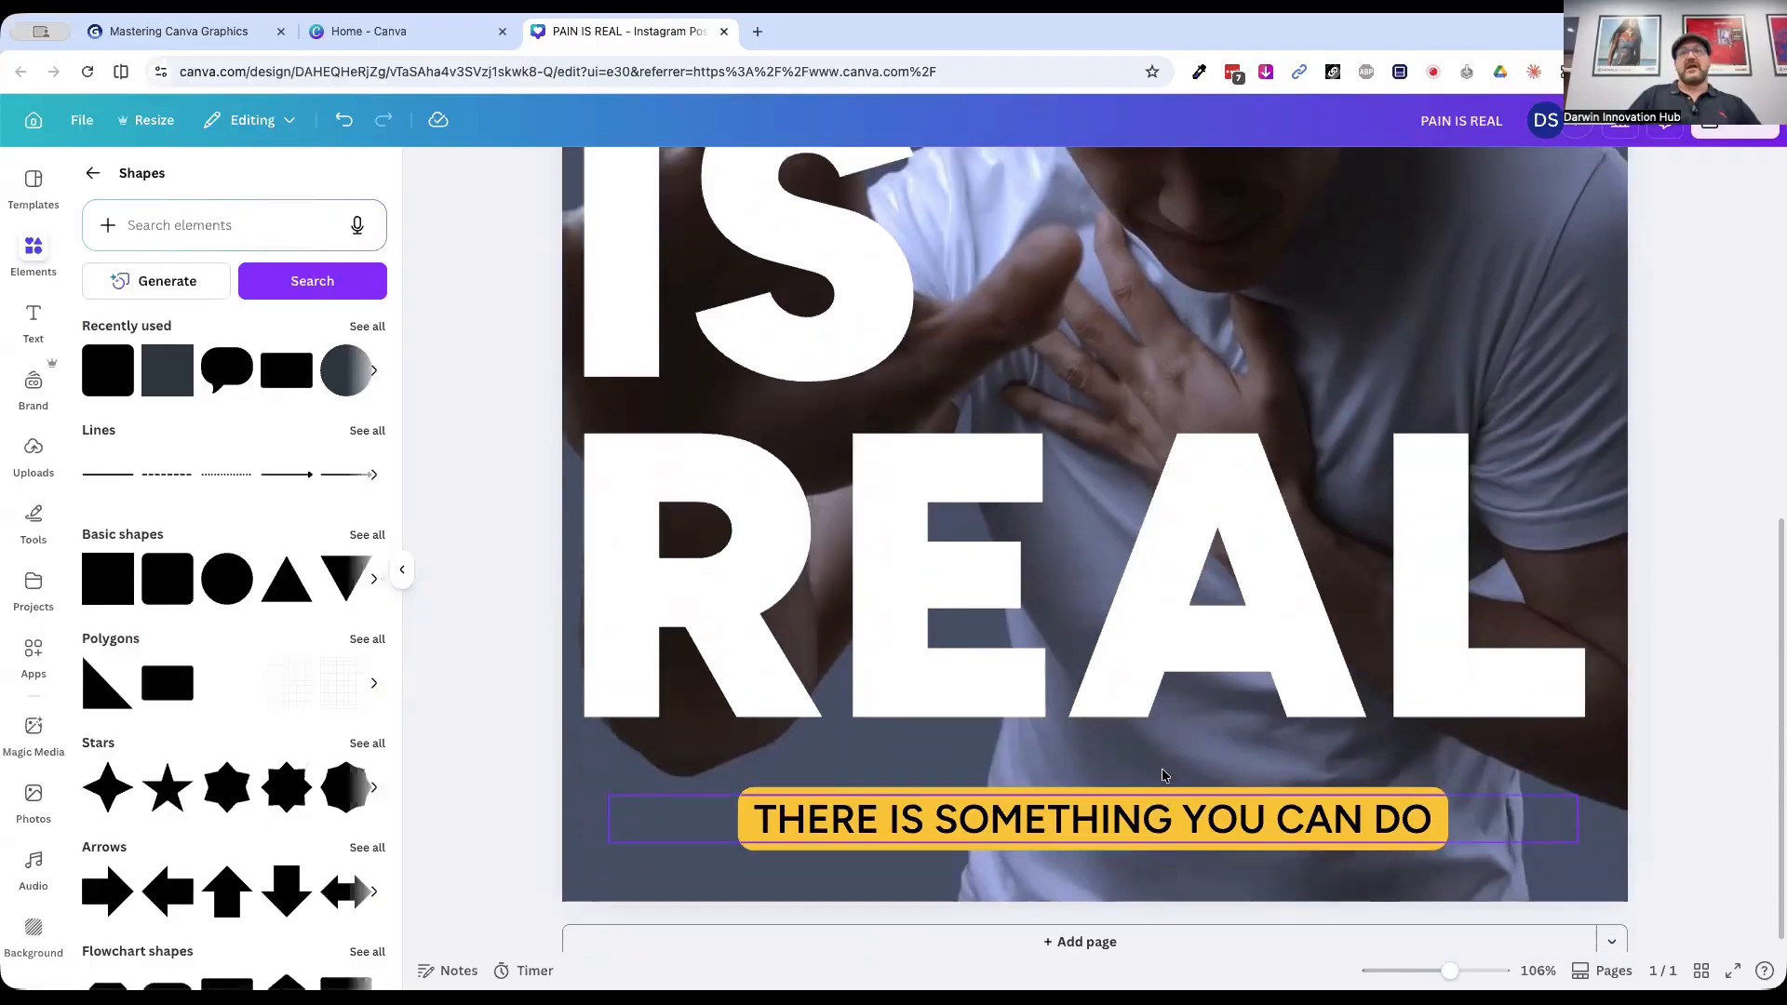
{"action": "left_click_drag", "start_coordinate": [936, 326], "coordinate": [1095, 326]}
{"action": "left_click", "coordinate": [1720, 363]}
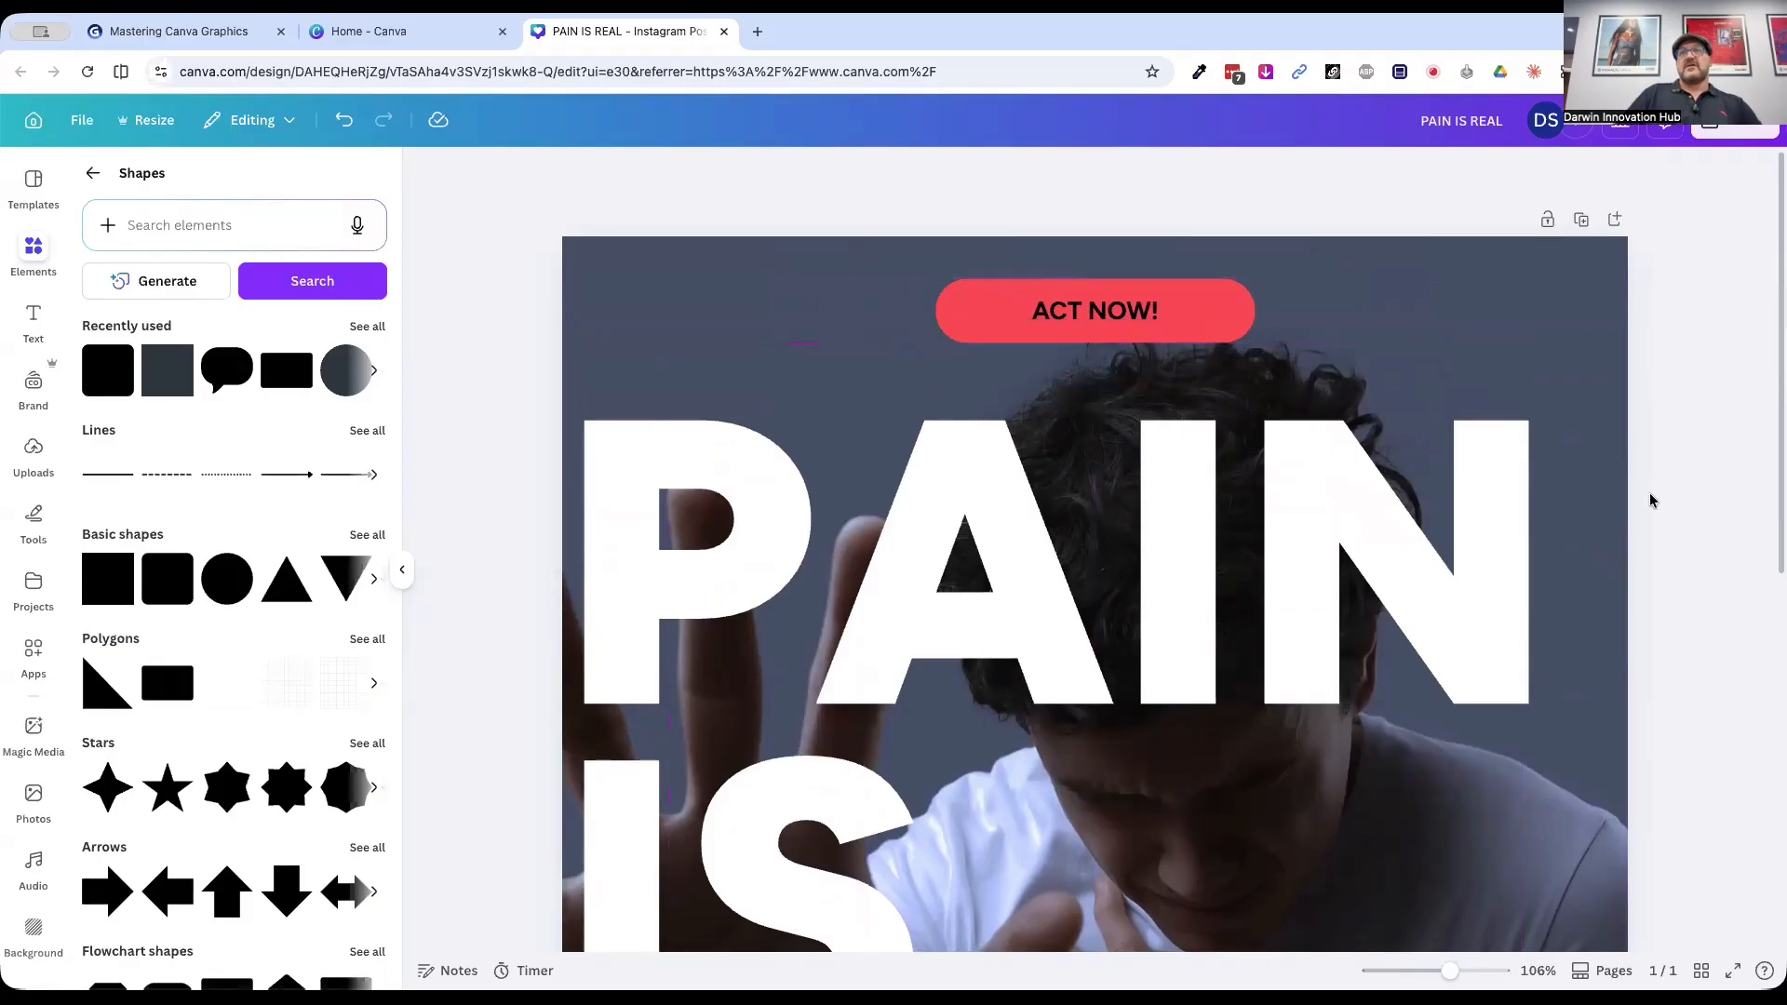
{"action": "scroll", "coordinate": [1650, 500], "scroll_direction": "down", "scroll_amount": 5}
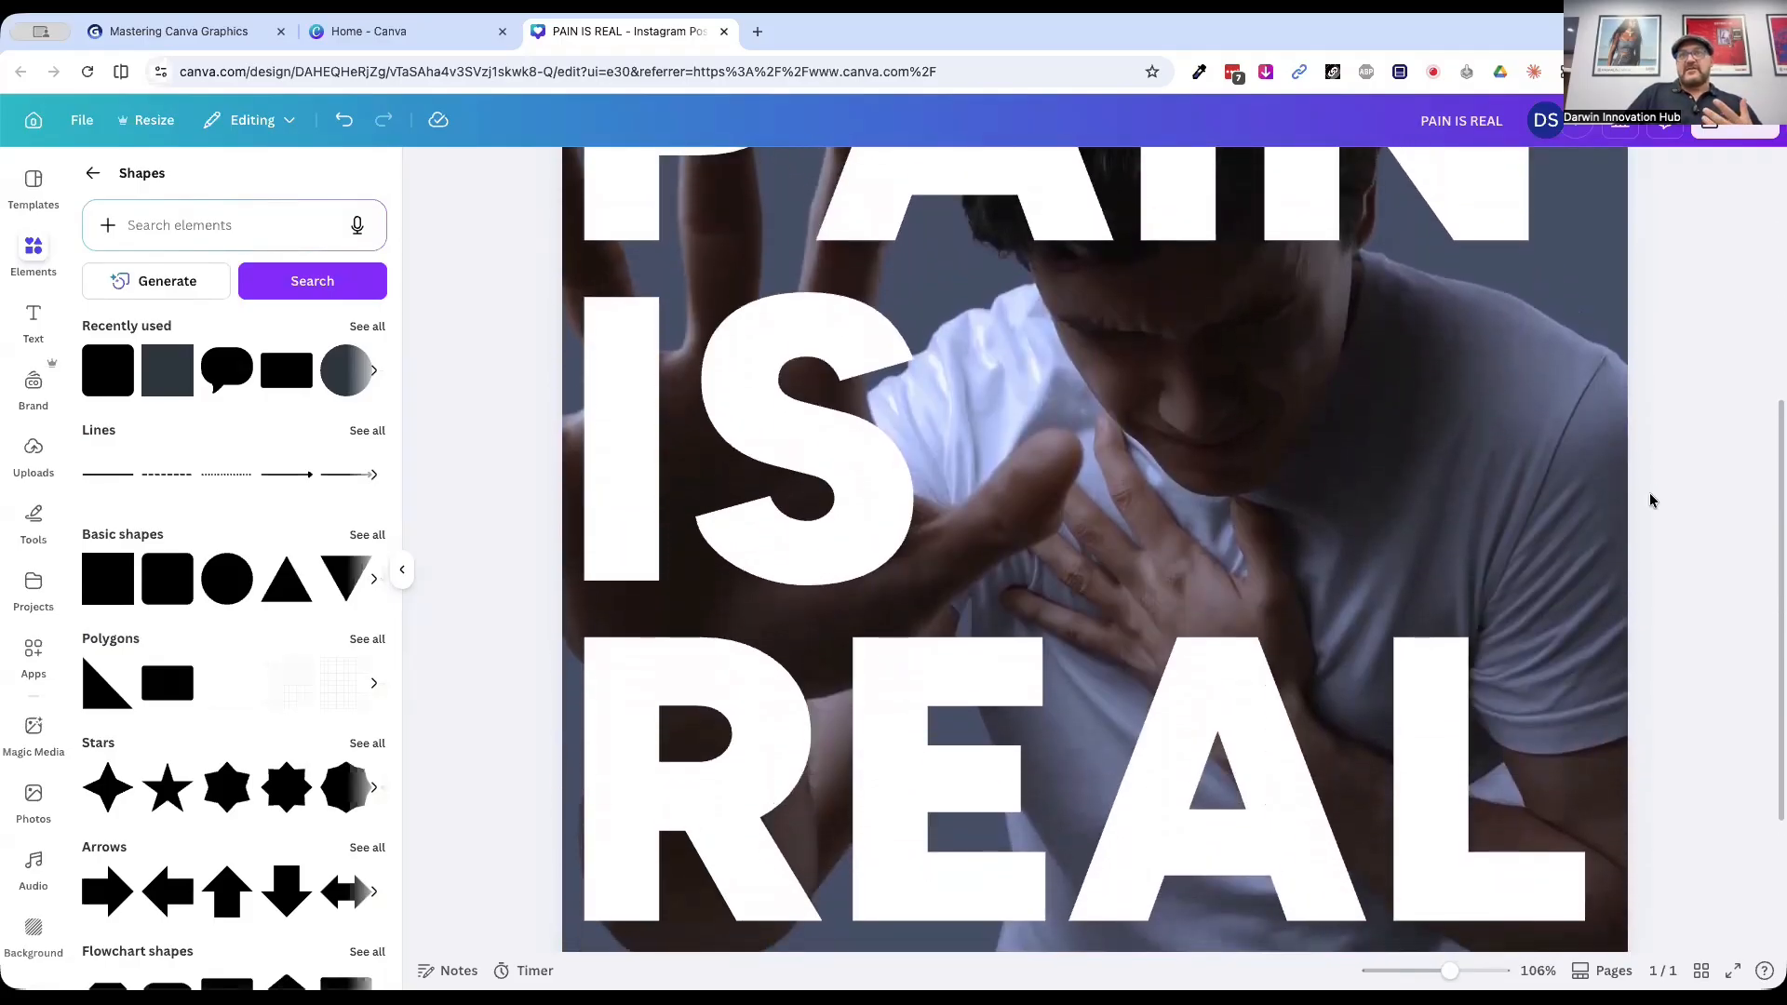
{"action": "scroll", "coordinate": [1543, 444], "scroll_direction": "up", "scroll_amount": 3}
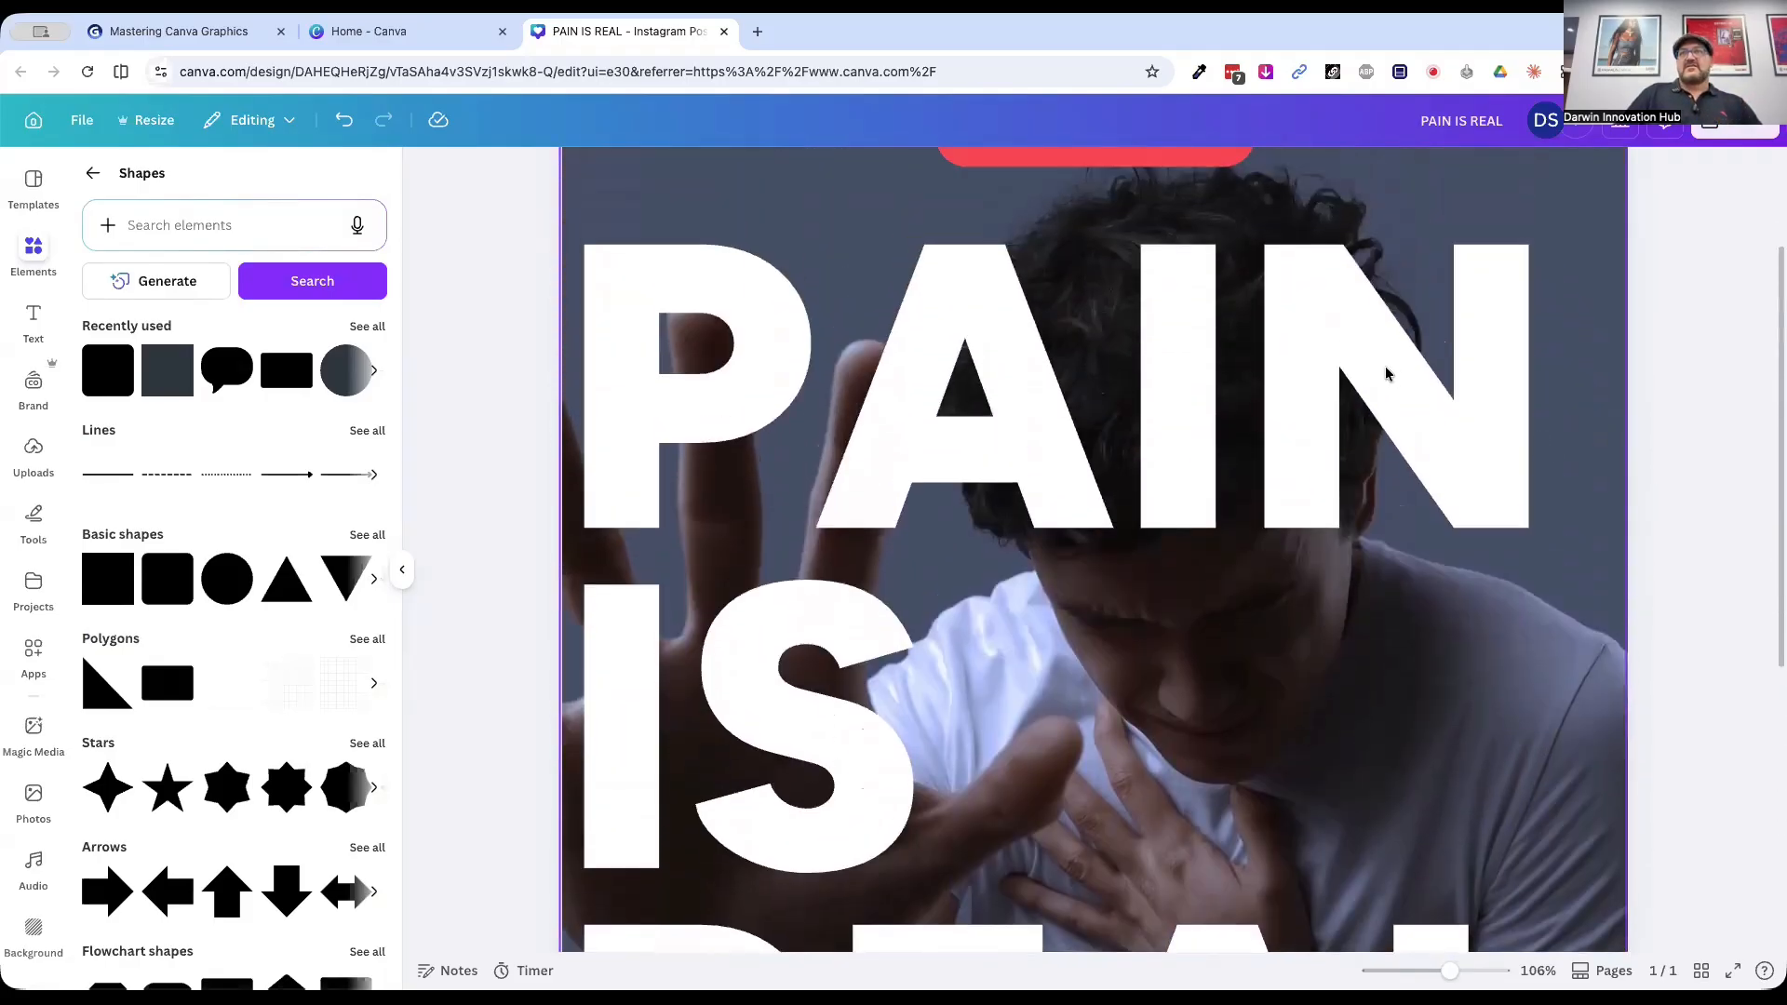
{"action": "left_click", "coordinate": [1386, 373]}
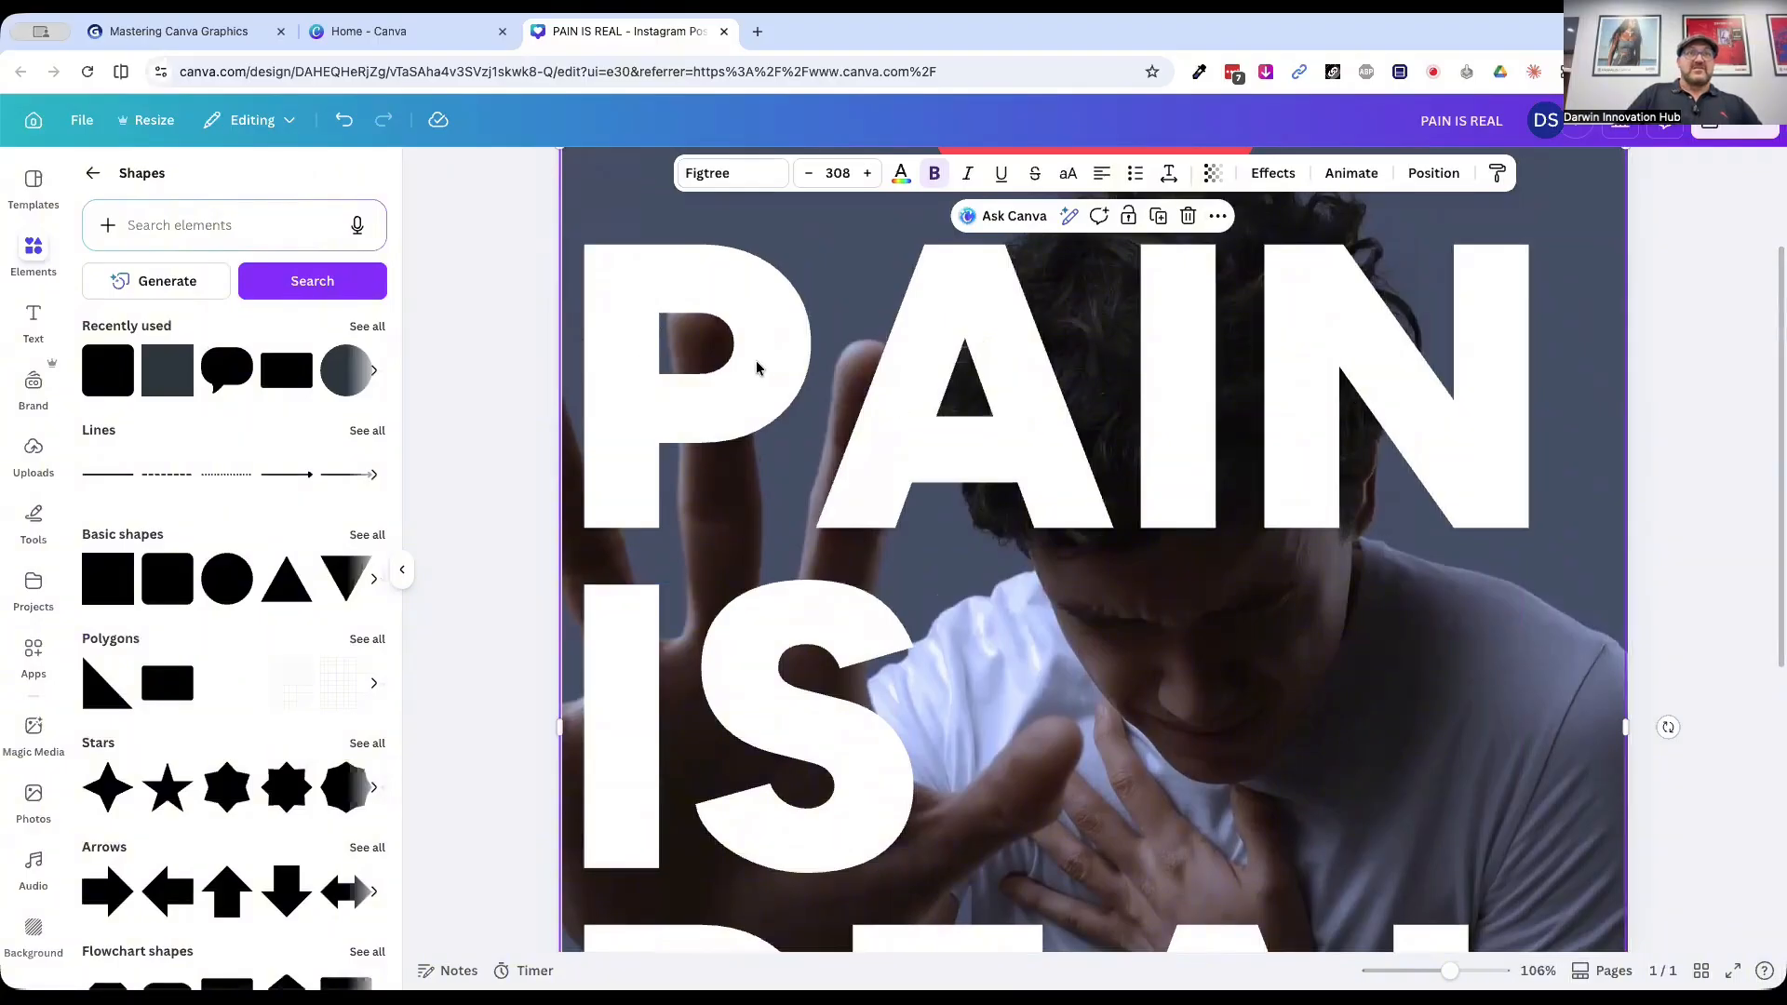
{"action": "left_click", "coordinate": [757, 367]}
{"action": "double_click", "coordinate": [1037, 411]}
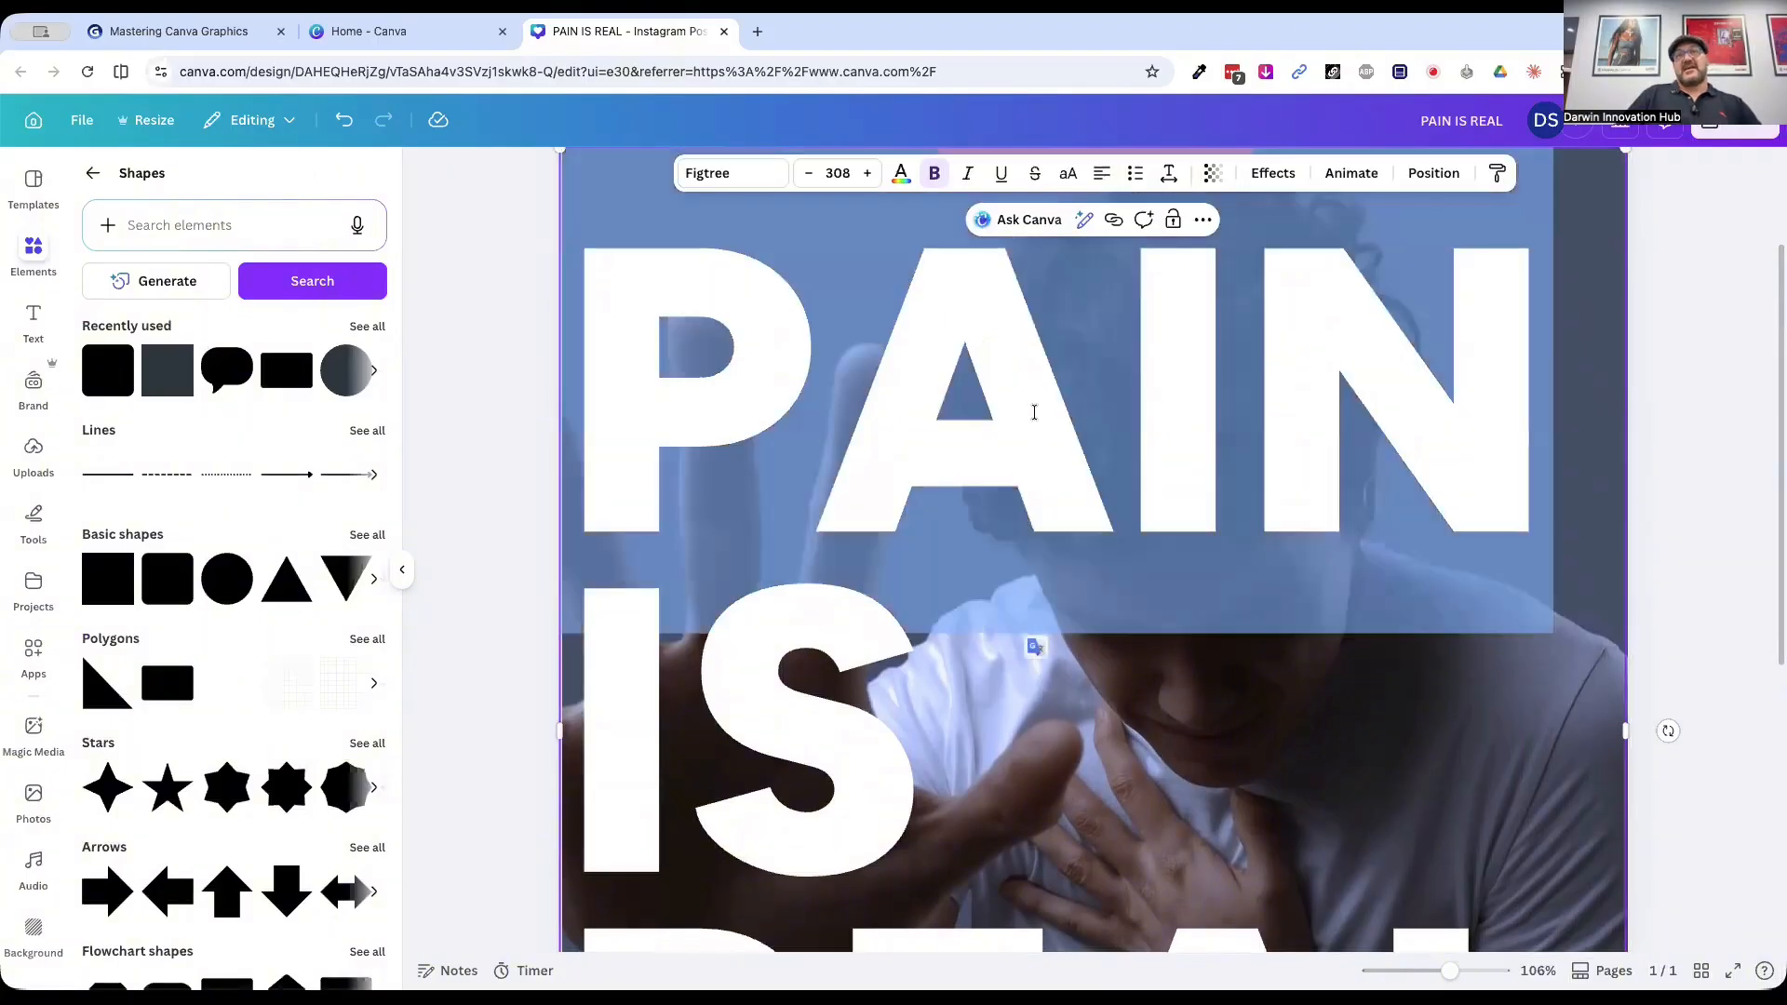
{"action": "left_click", "coordinate": [1659, 510]}
Step: Shrink the heading to a font size of about 164 and place it left of centre at mid-height on the page
{"action": "scroll", "coordinate": [1689, 629], "scroll_direction": "down", "scroll_amount": 5}
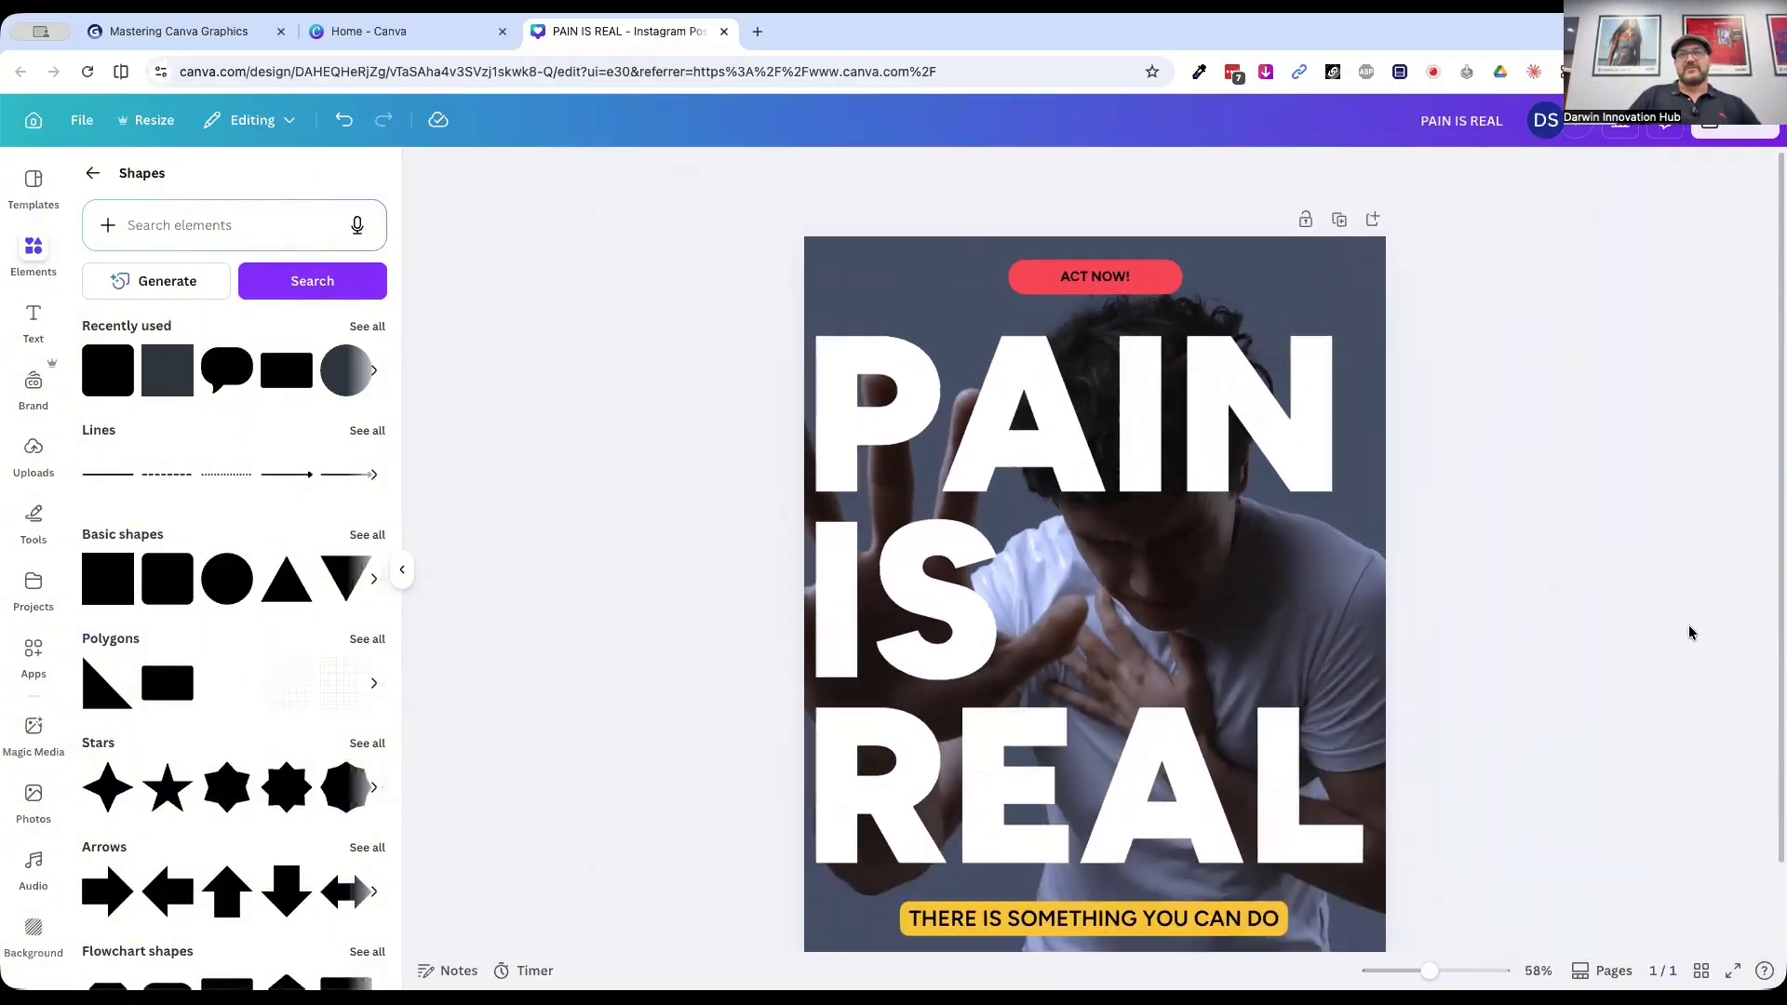
{"action": "left_click", "coordinate": [1317, 409]}
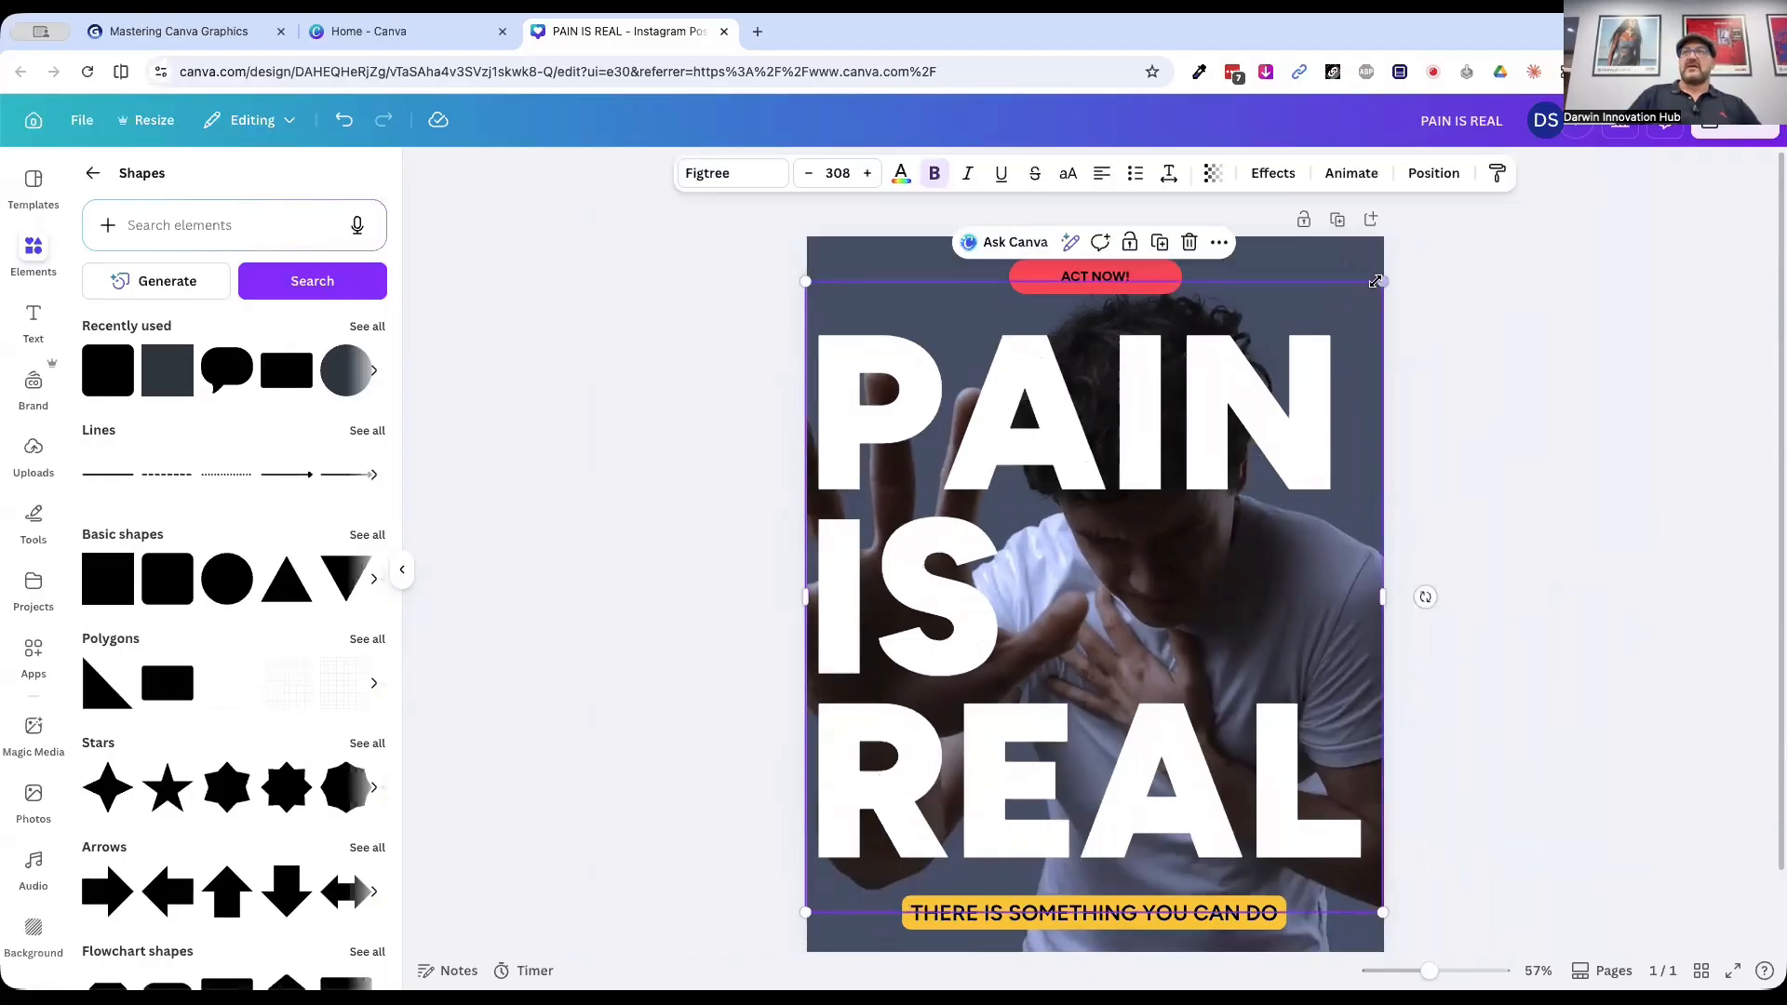
{"action": "left_click_drag", "start_coordinate": [1376, 281], "coordinate": [1103, 566]}
{"action": "left_click_drag", "start_coordinate": [939, 651], "coordinate": [1004, 519]}
{"action": "left_click", "coordinate": [1665, 588]}
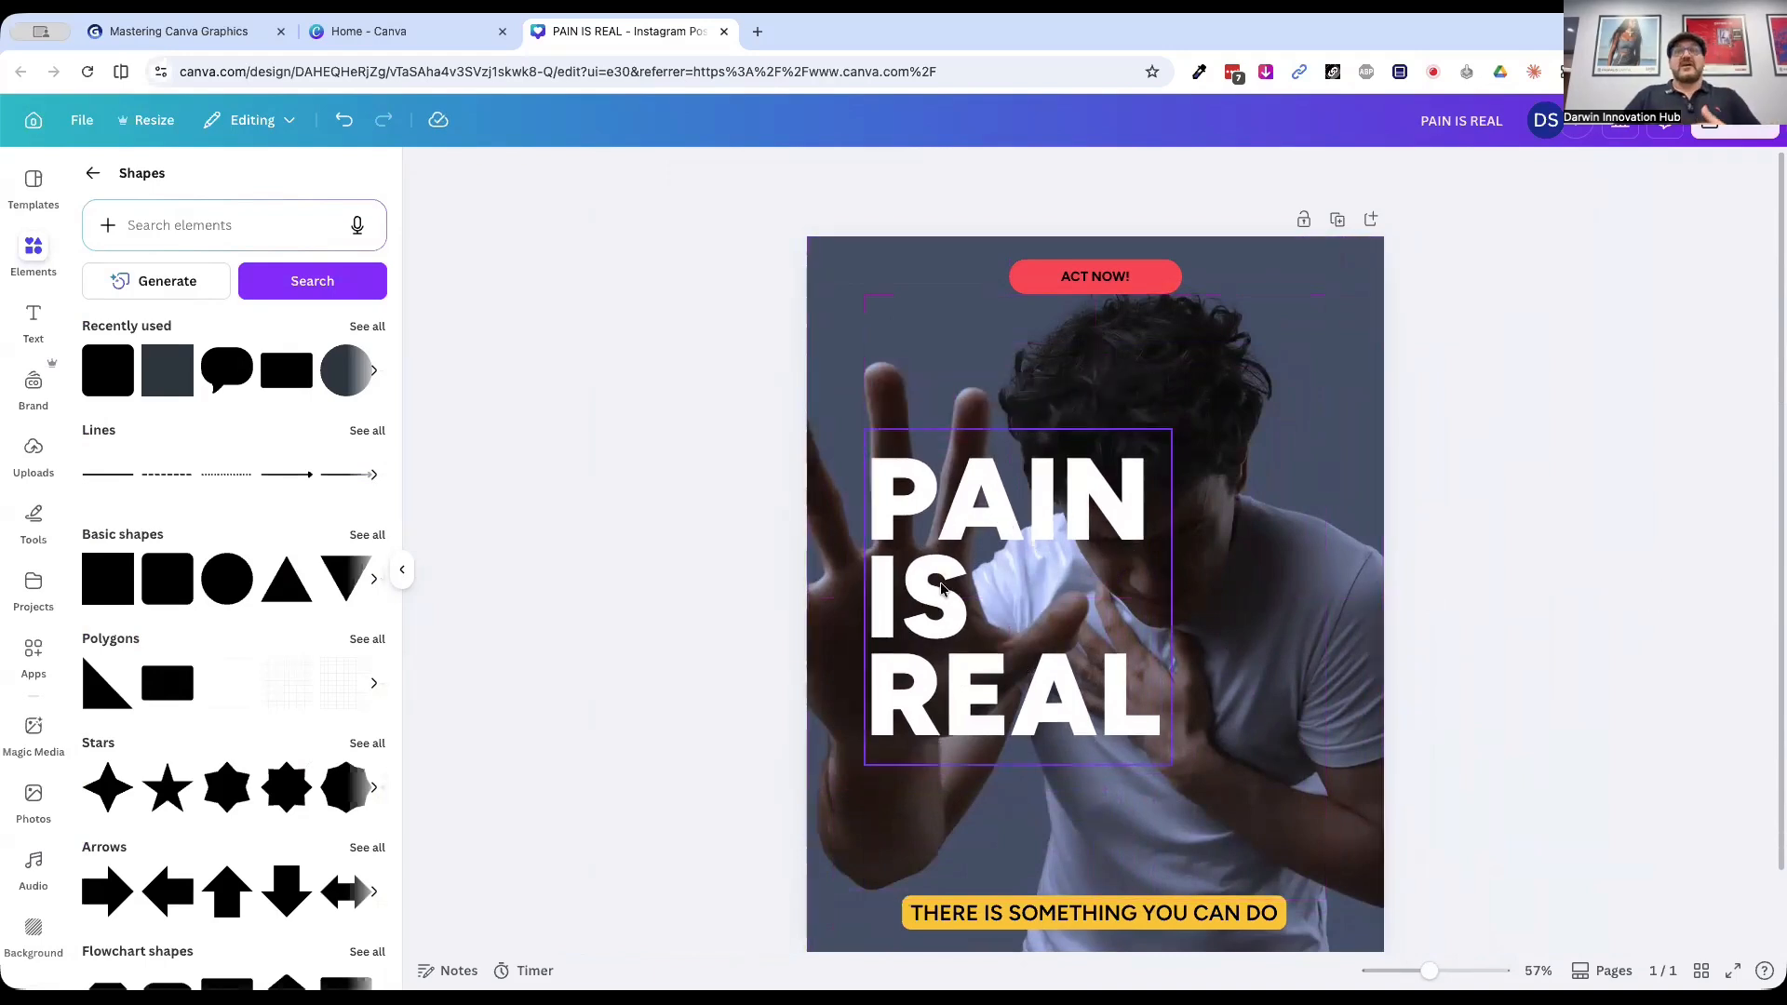
Step: Brighten the background photo by setting its Brightness adjustment to 0
{"action": "left_click", "coordinate": [1237, 503]}
{"action": "left_click", "coordinate": [772, 173]}
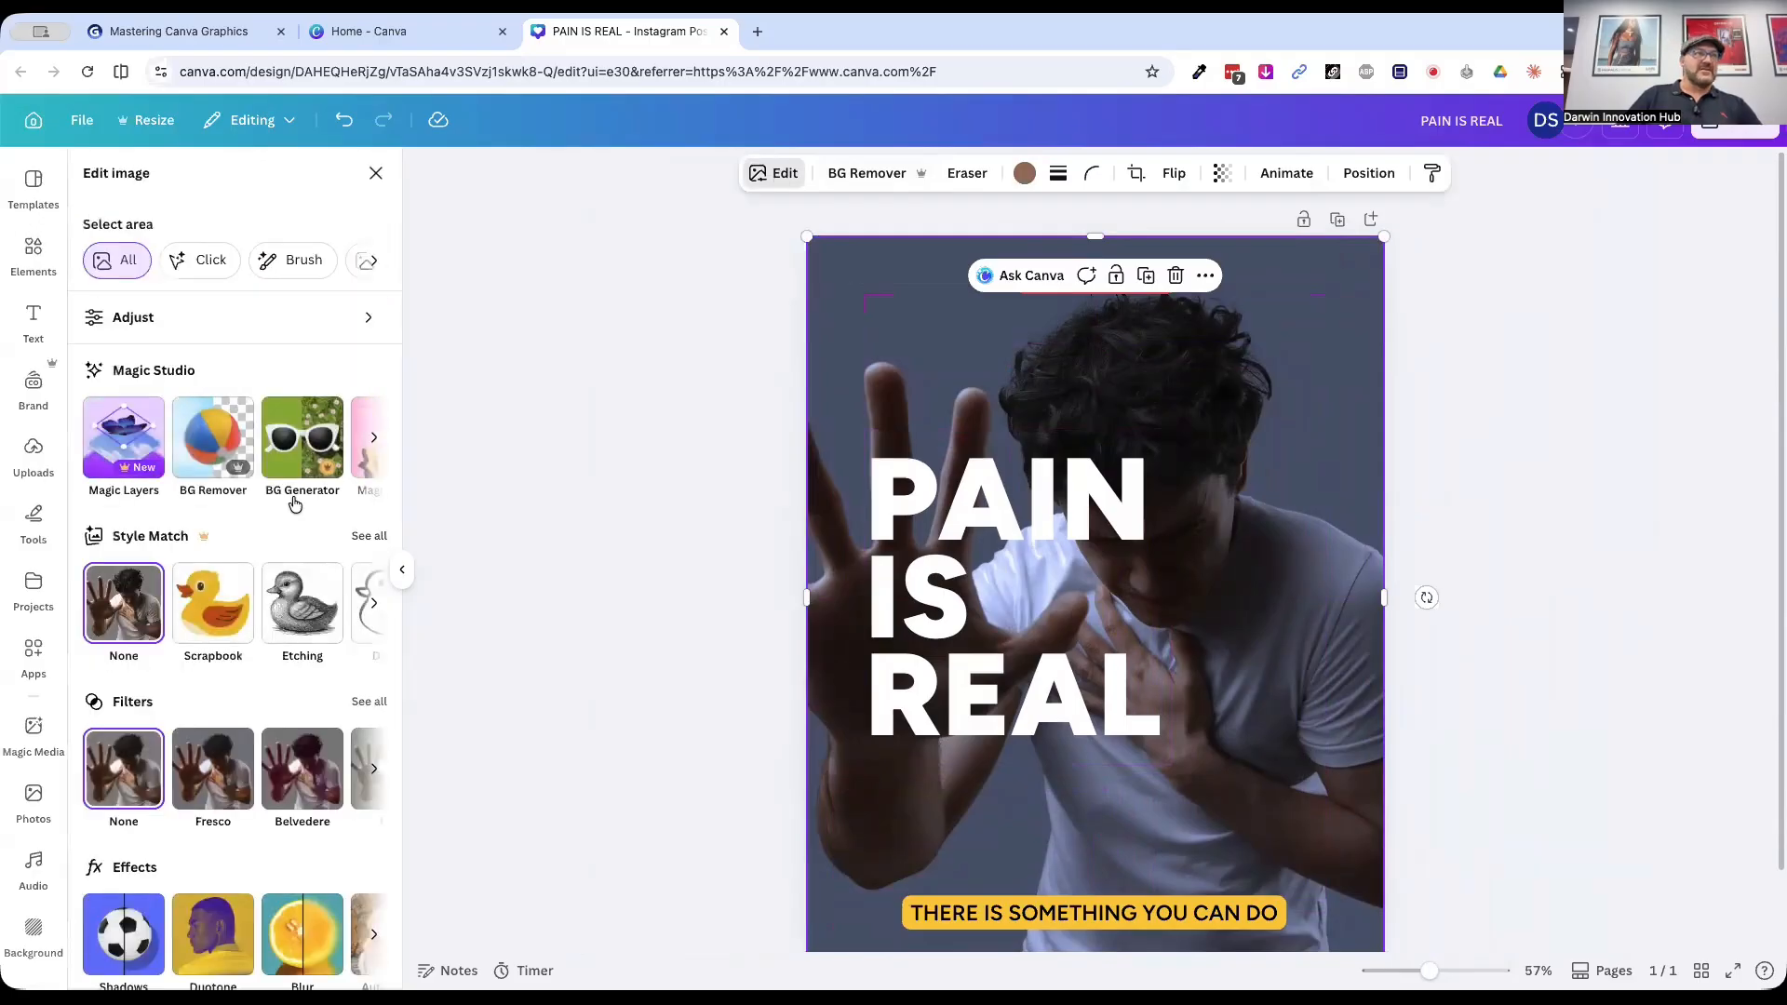
{"action": "left_click", "coordinate": [190, 315]}
{"action": "left_click_drag", "start_coordinate": [153, 601], "coordinate": [208, 603]}
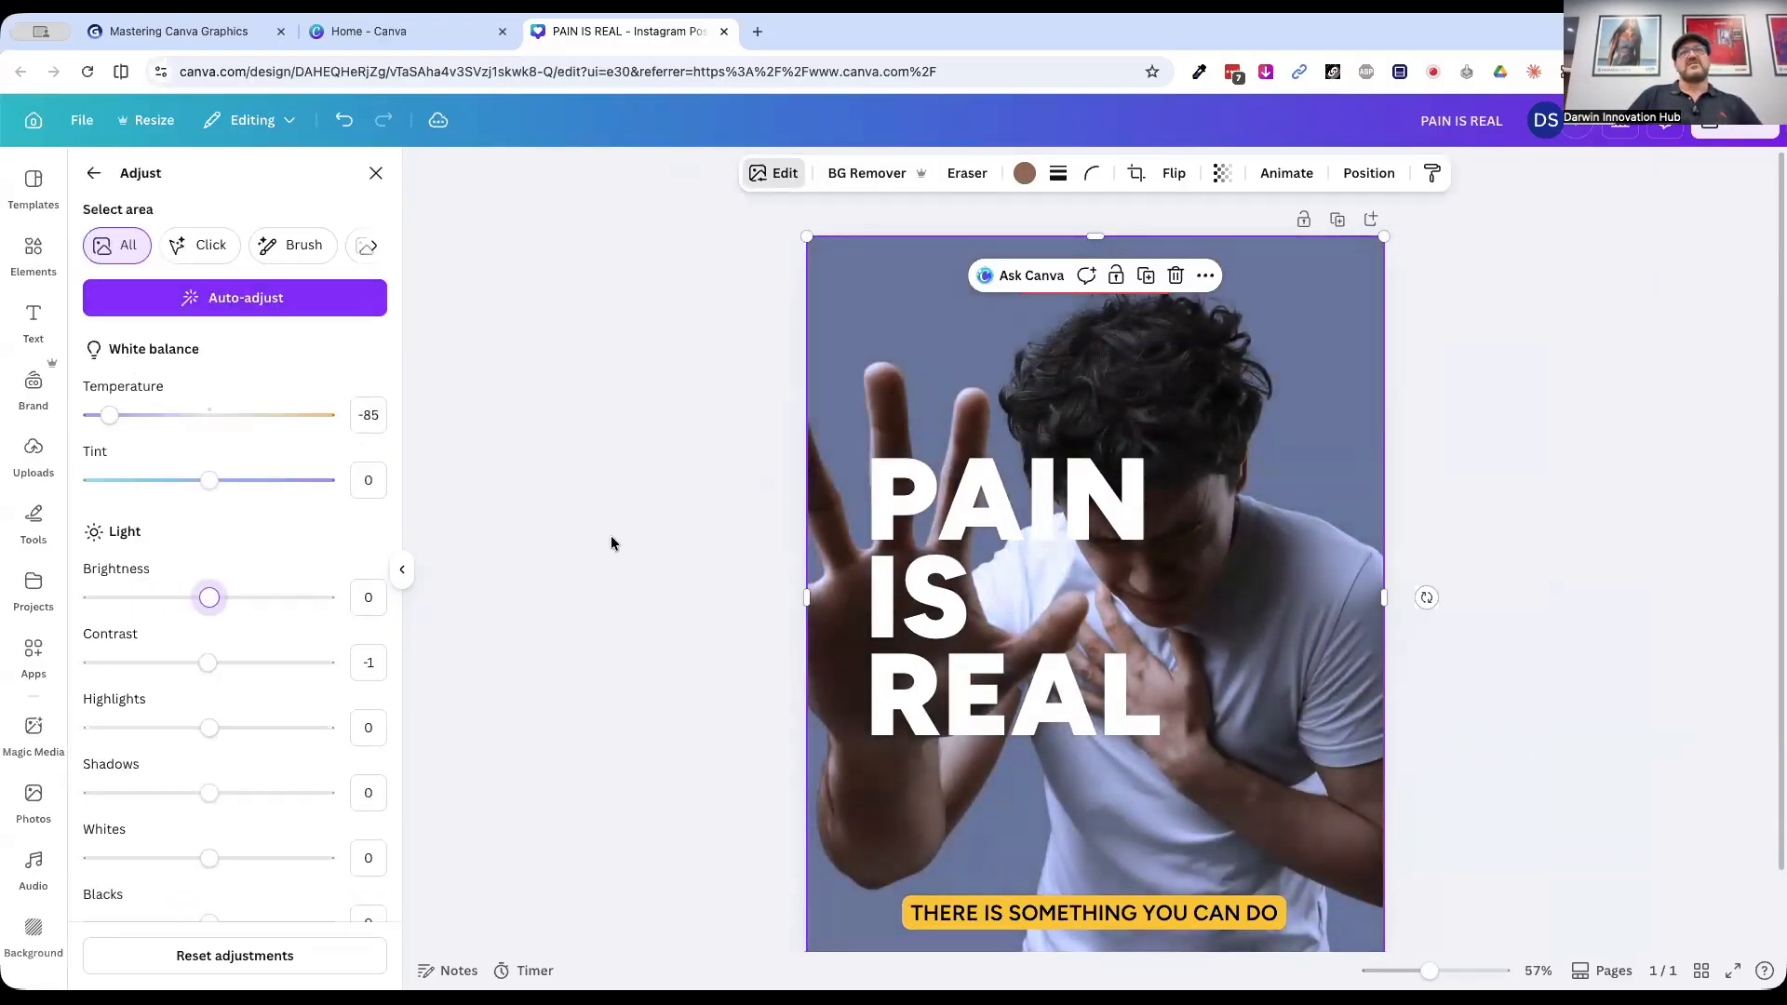
{"action": "key", "text": "Escape"}
Step: Move the heading slightly up and left so it sits over the man's raised hand
{"action": "left_click_drag", "start_coordinate": [953, 659], "coordinate": [922, 633]}
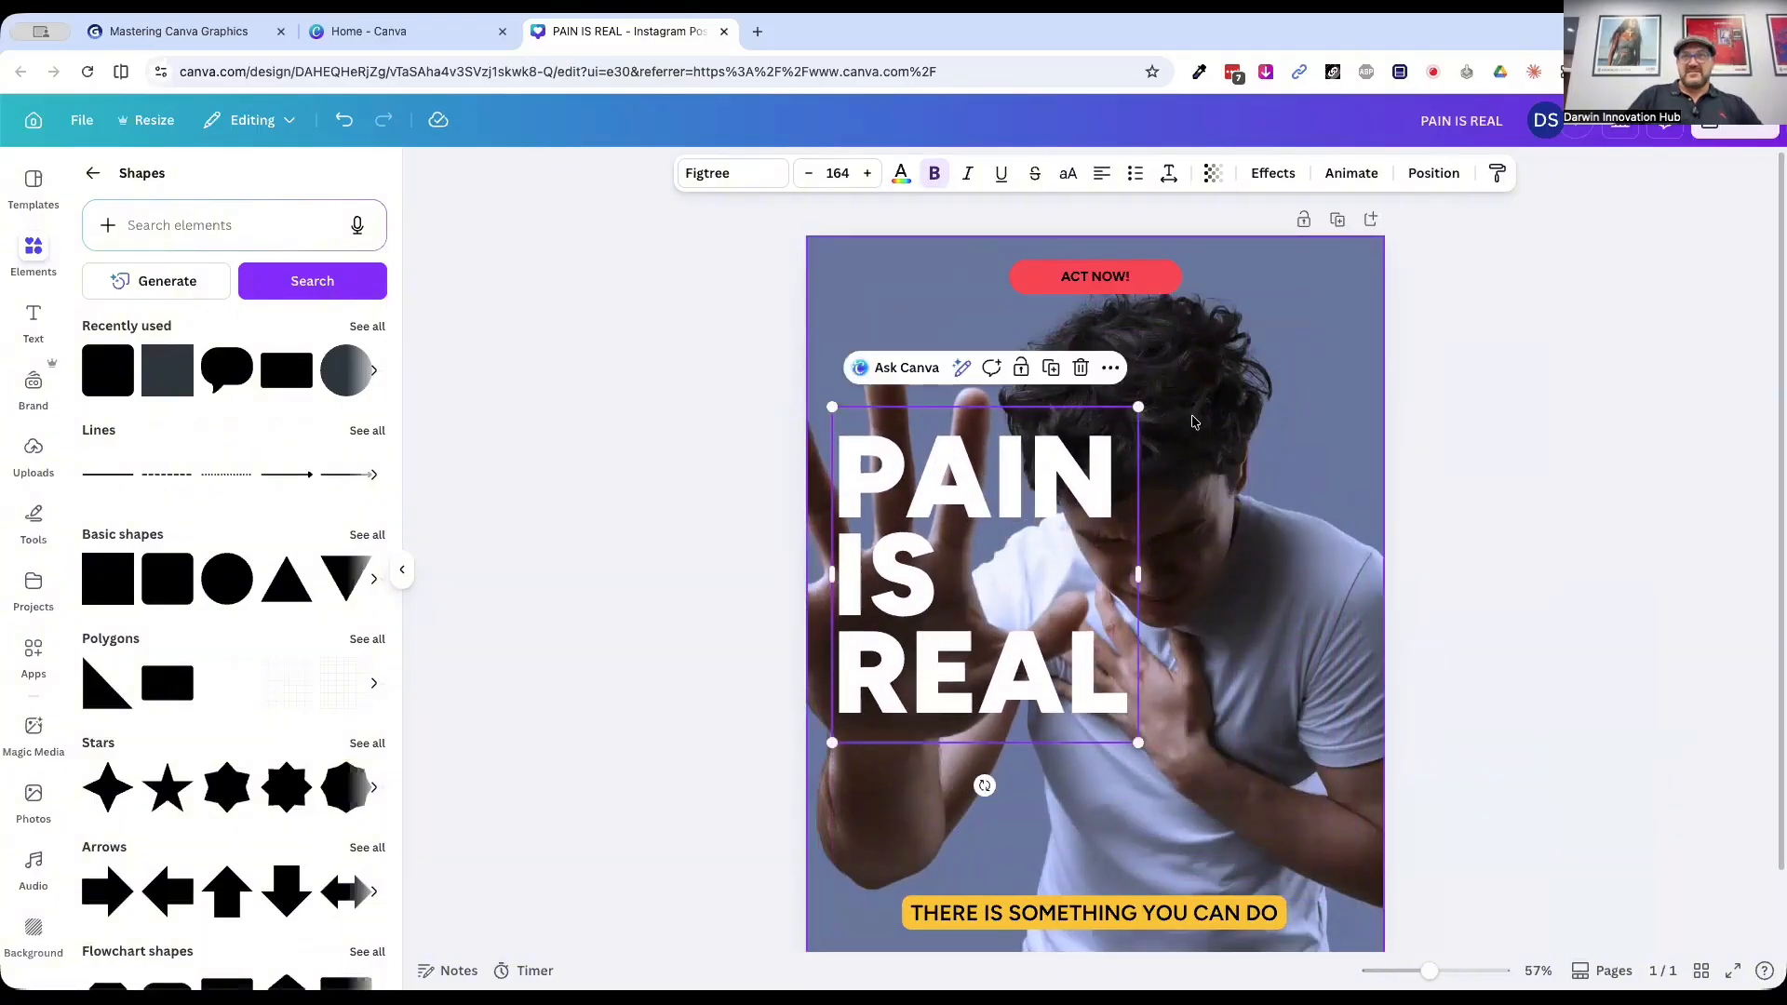
{"action": "left_click", "coordinate": [618, 547]}
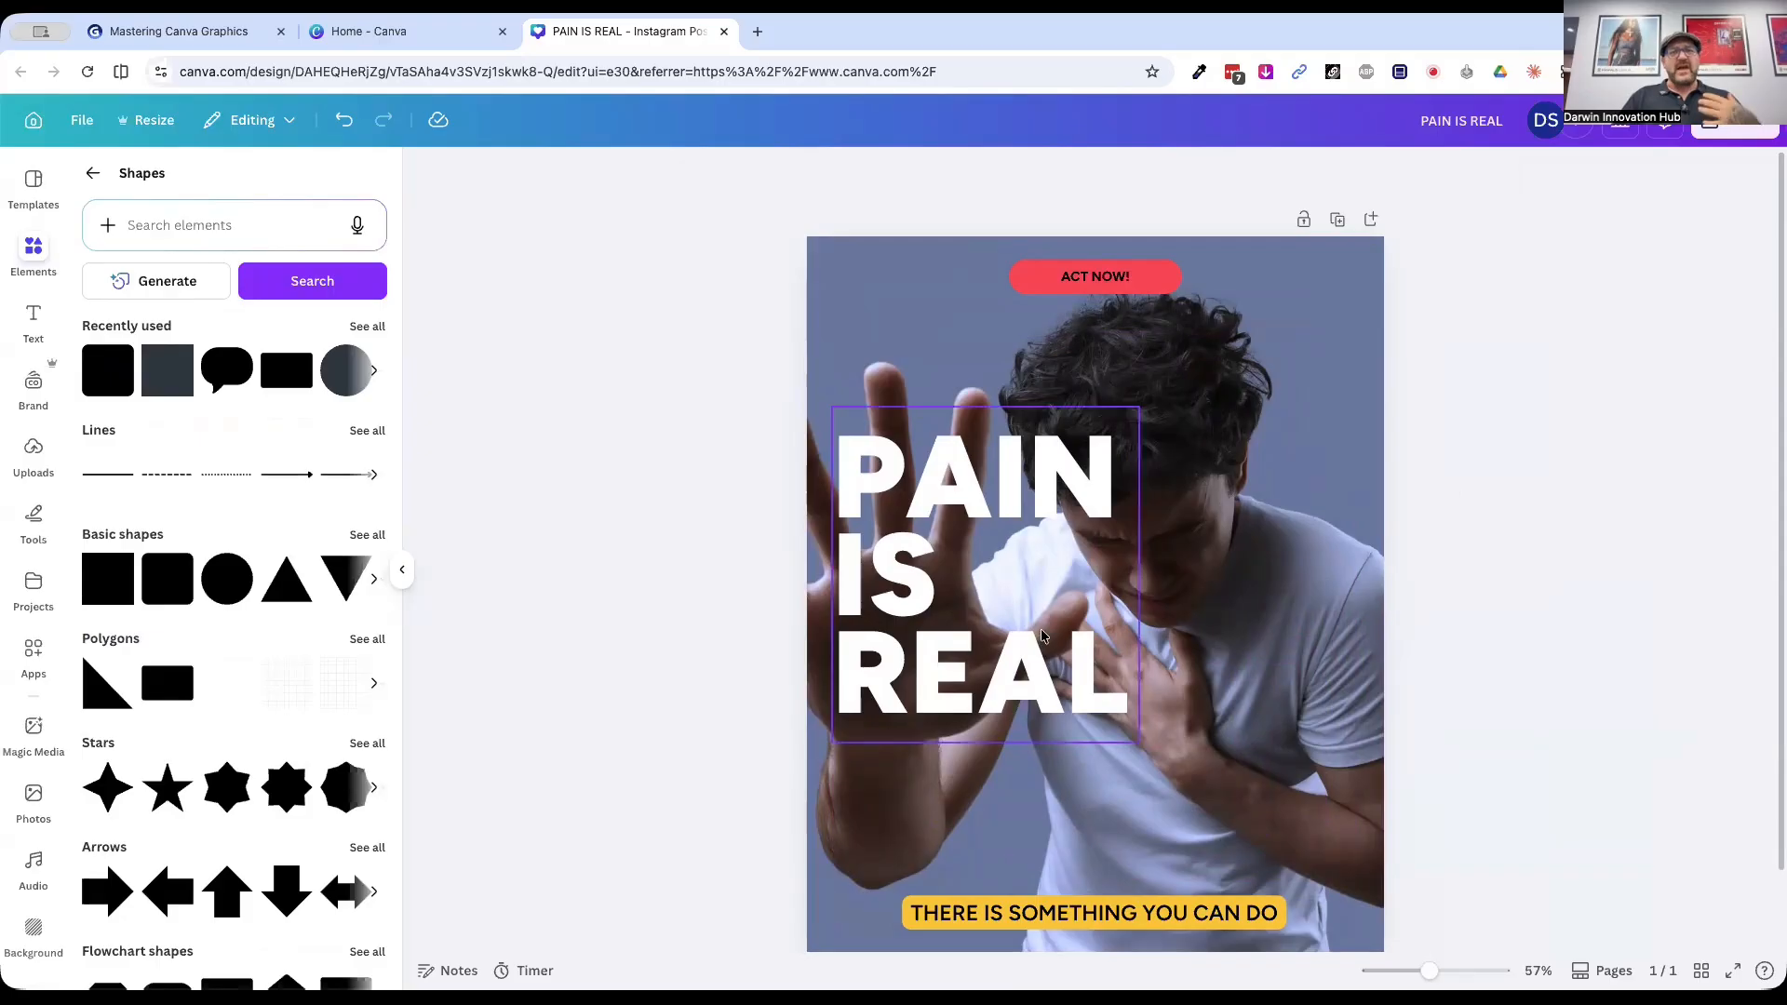
{"action": "left_click", "coordinate": [1007, 495]}
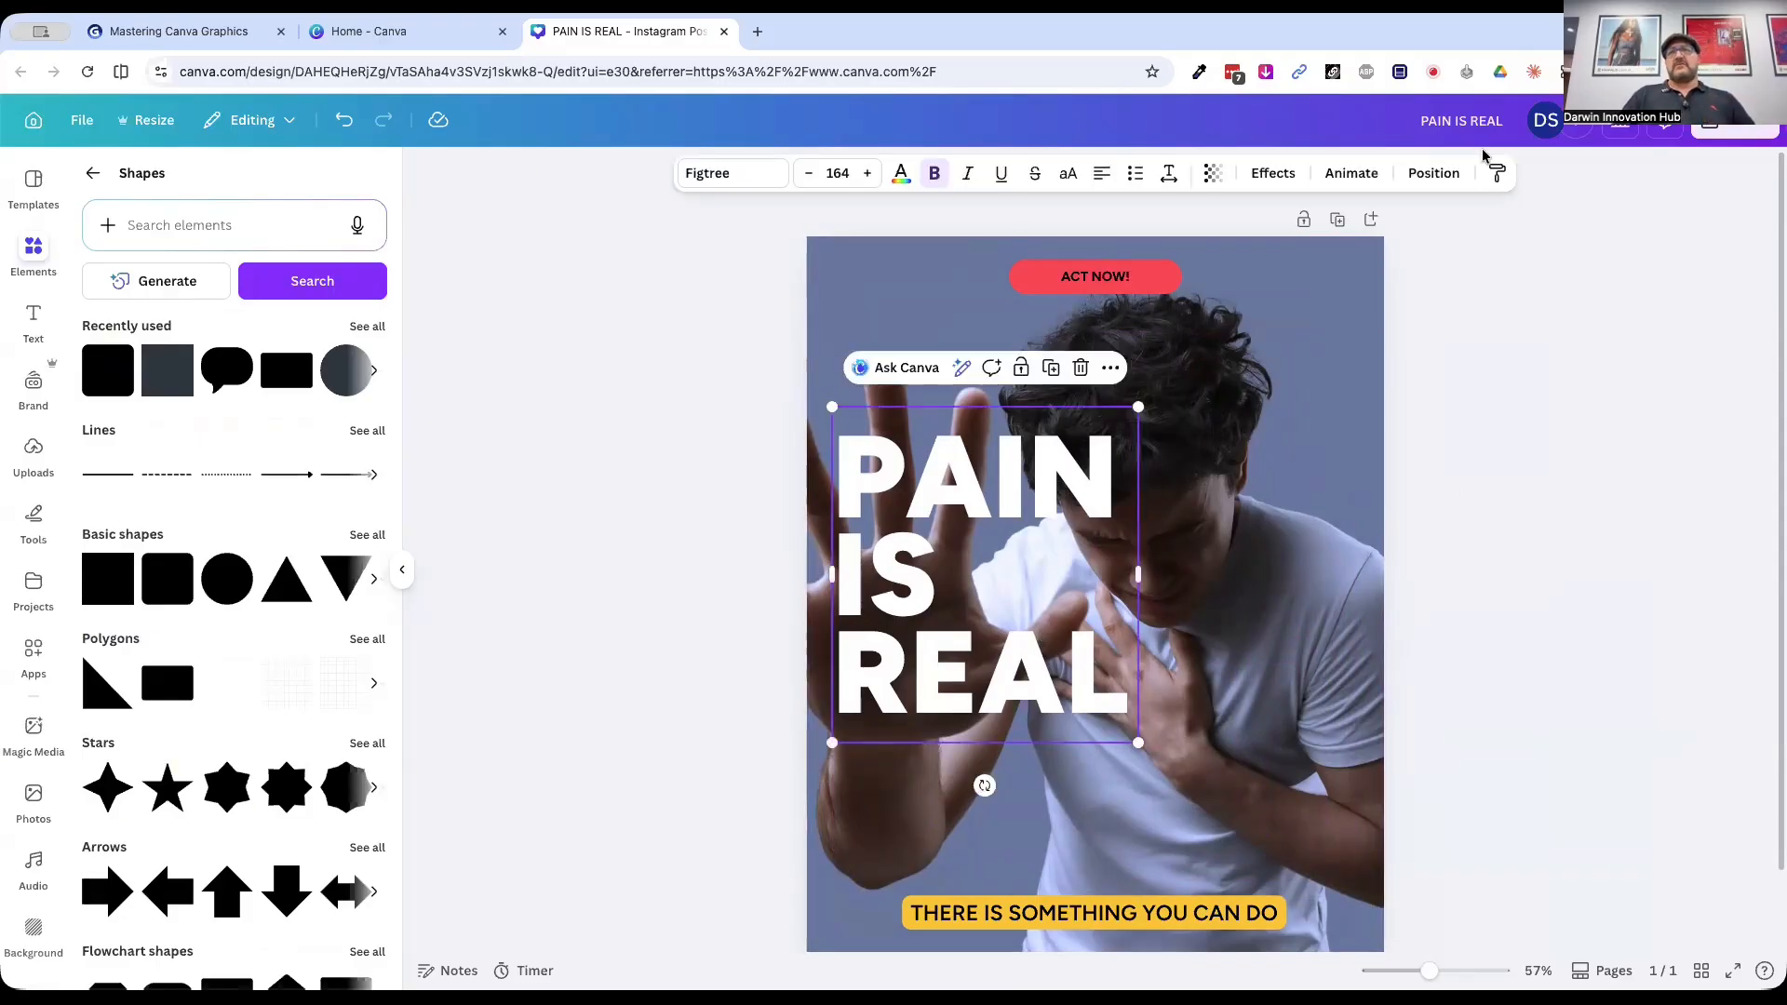
Step: Try the Background, Neon, Glitch, Echo and Outline text effects on the "PAIN IS REAL" heading and reset its style to None
{"action": "left_click", "coordinate": [1273, 173]}
{"action": "left_click", "coordinate": [100, 691]}
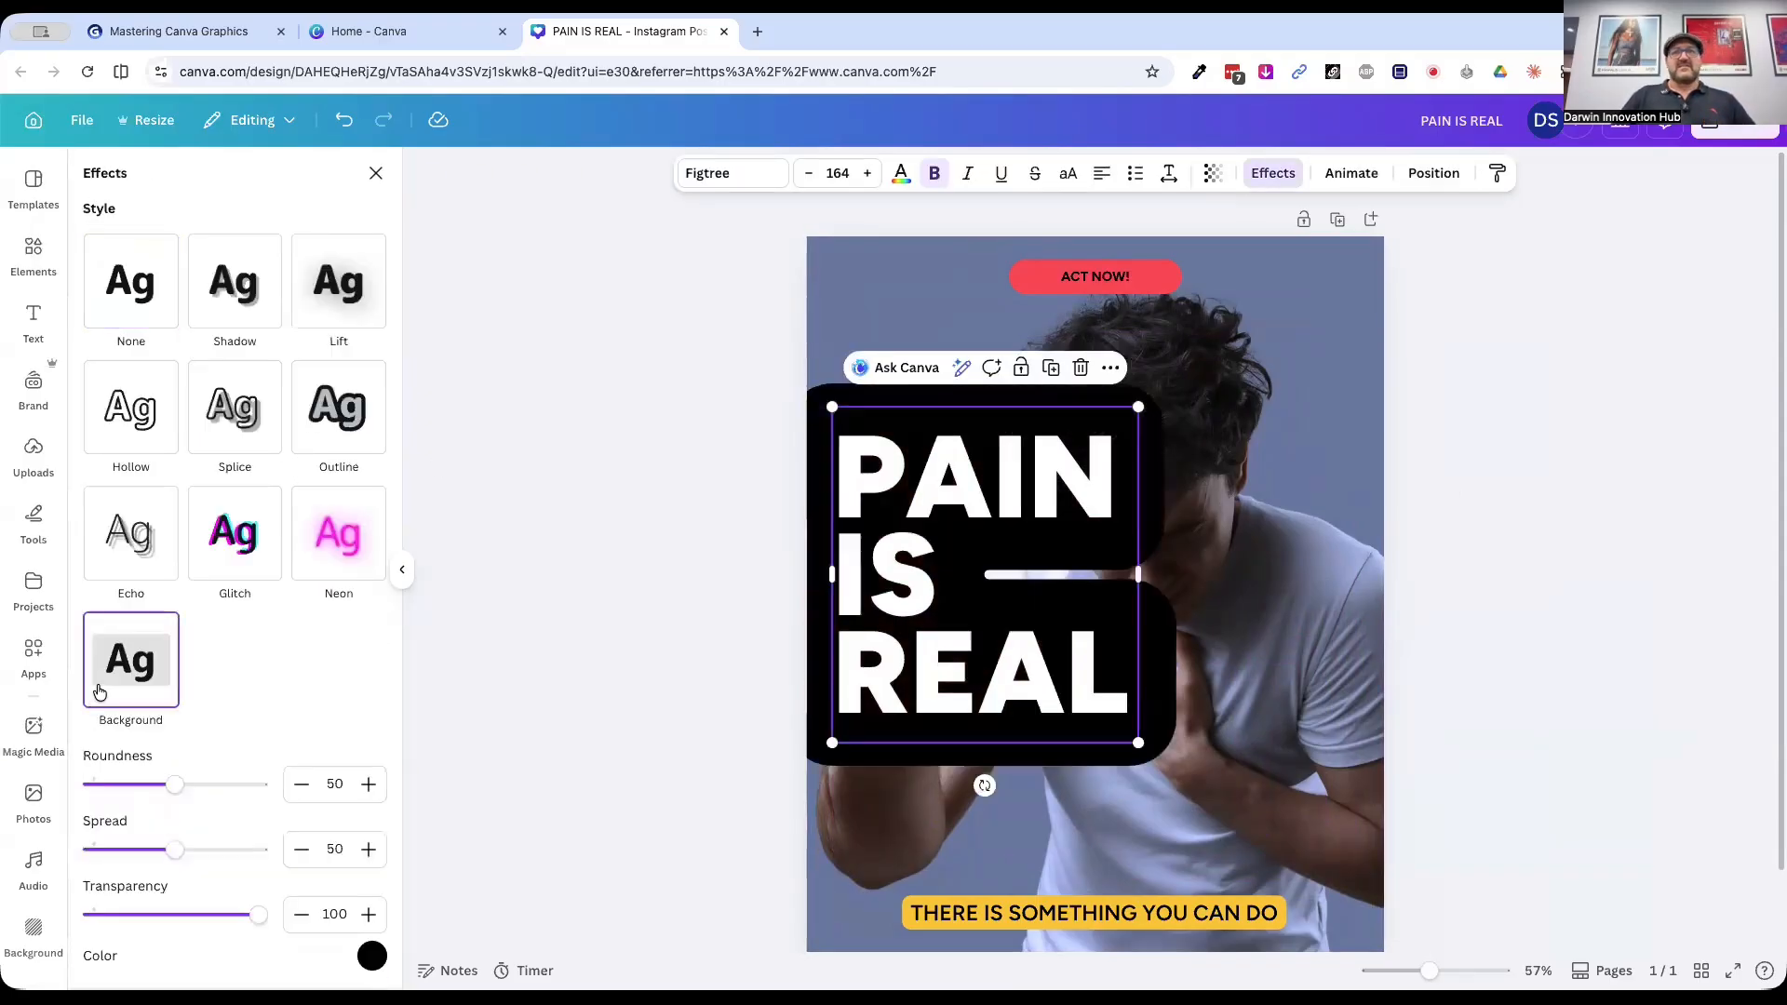
{"action": "left_click", "coordinate": [338, 536]}
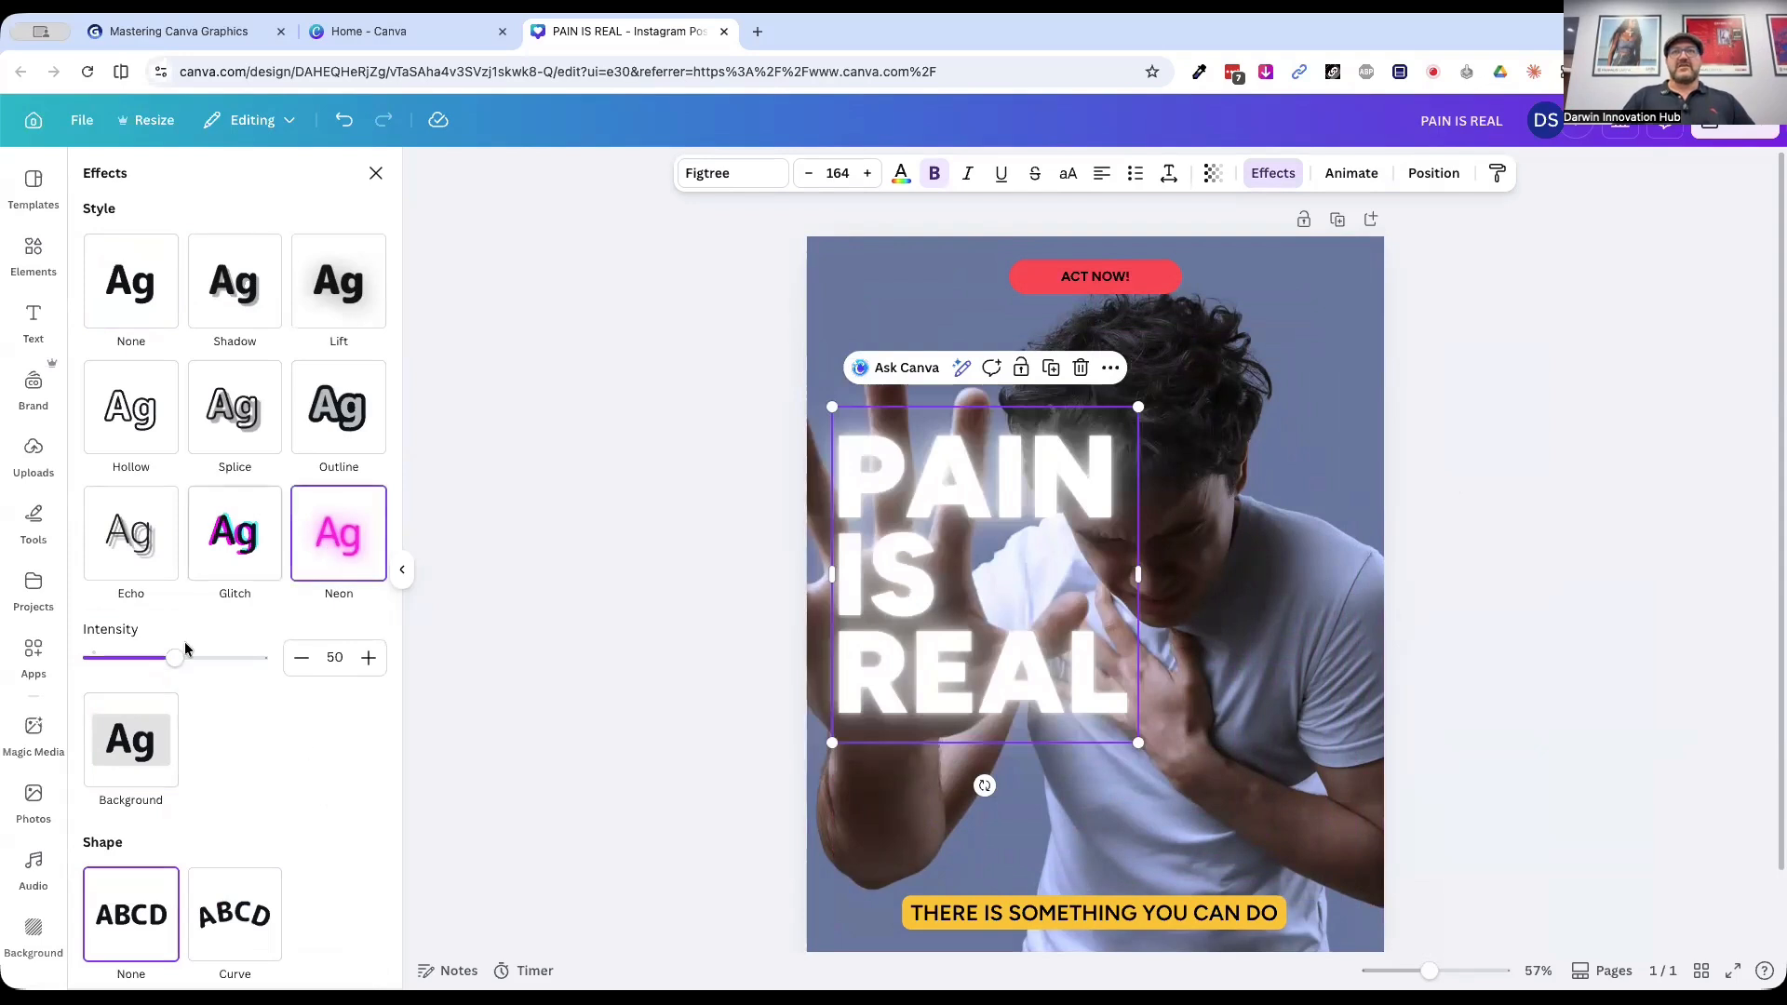
{"action": "left_click", "coordinate": [244, 531]}
{"action": "left_click", "coordinate": [168, 527]}
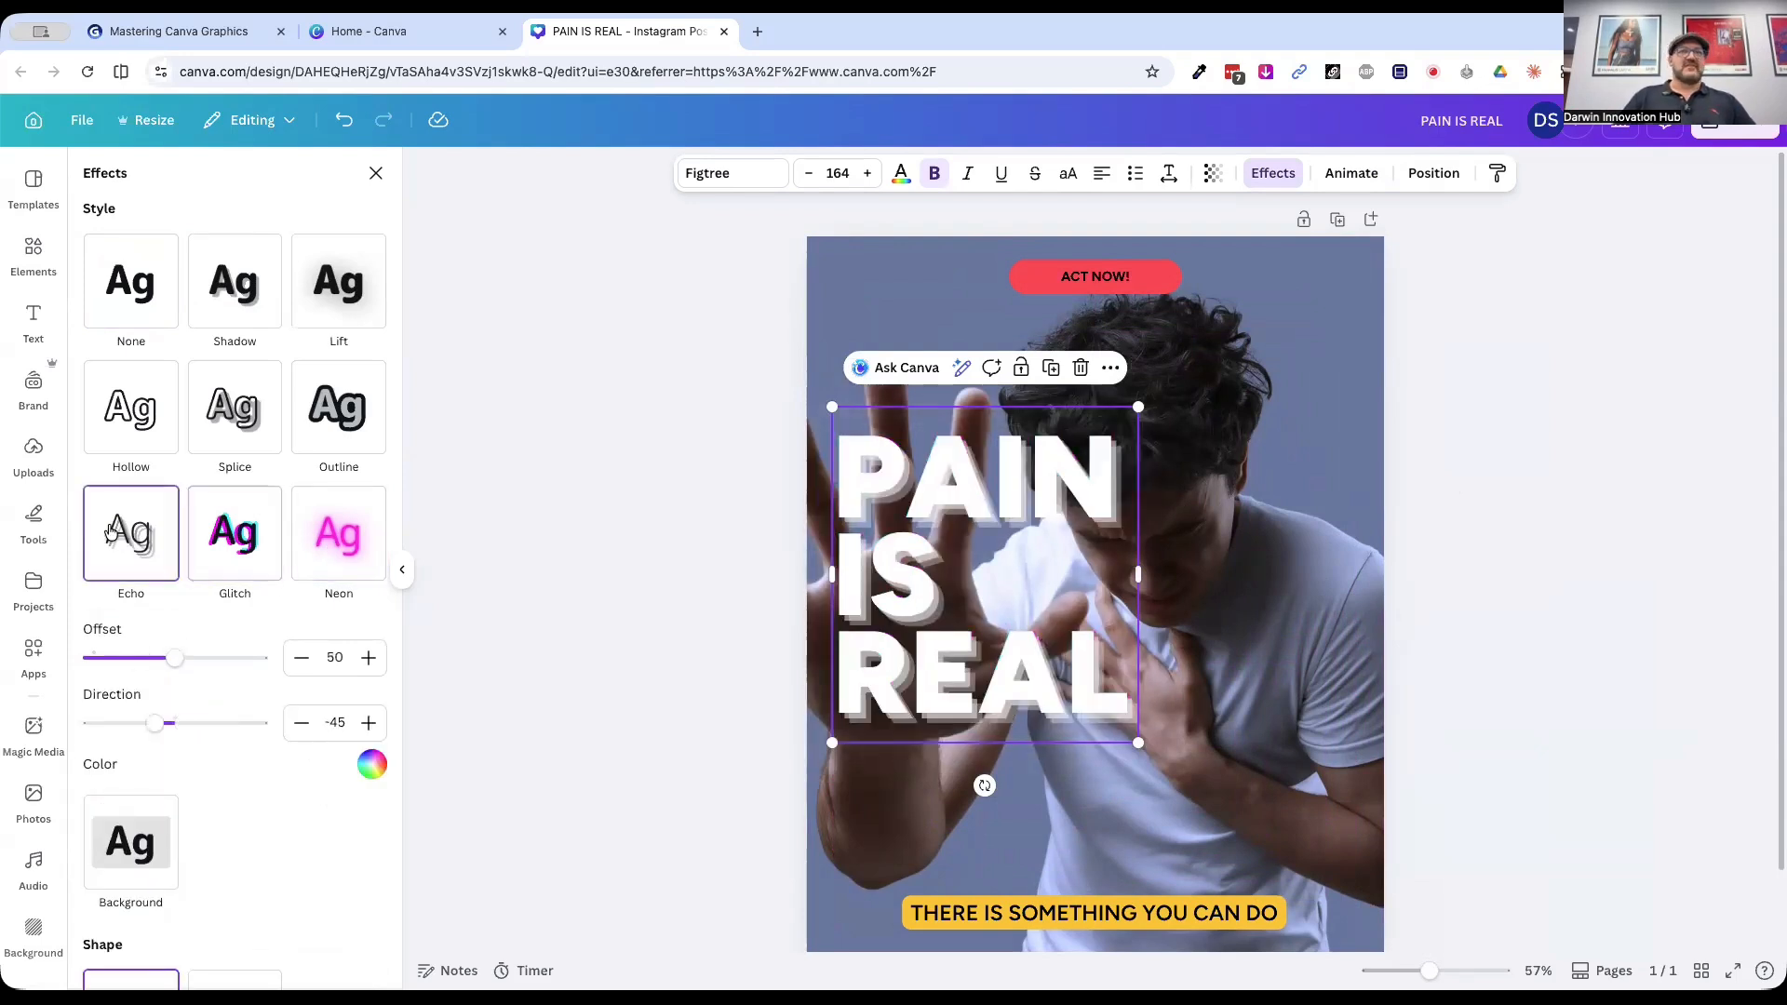
{"action": "left_click", "coordinate": [338, 409]}
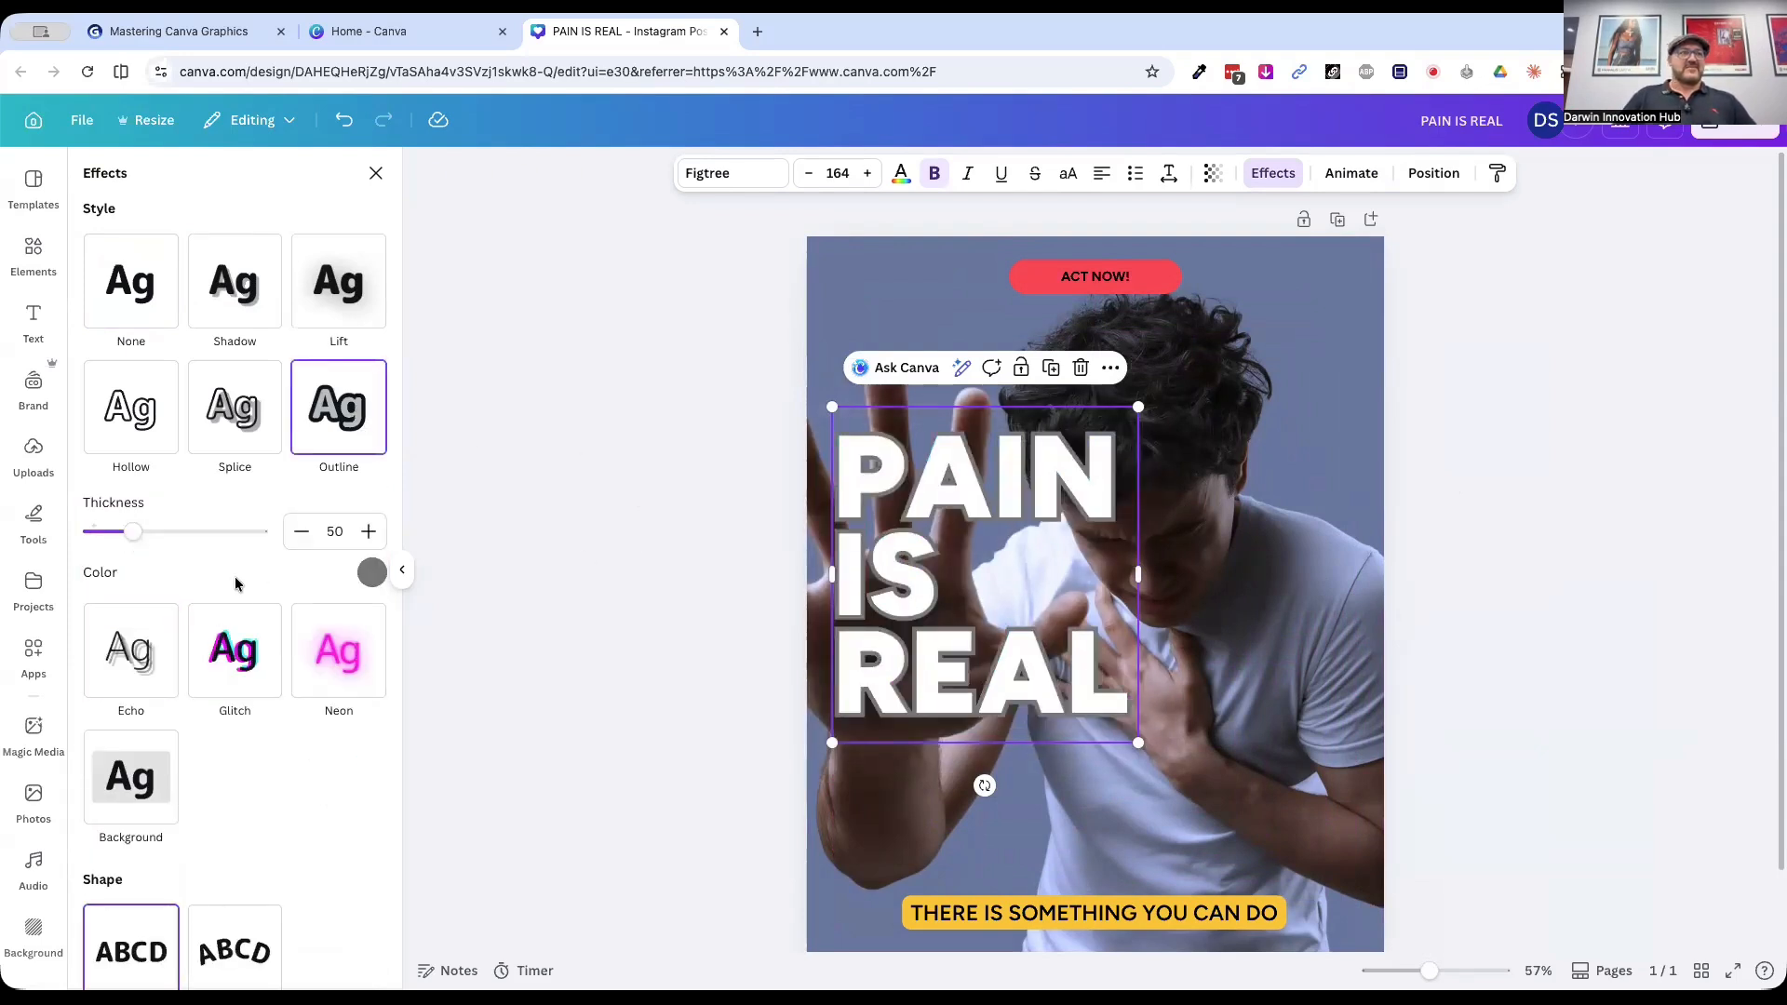
{"action": "left_click", "coordinate": [126, 291]}
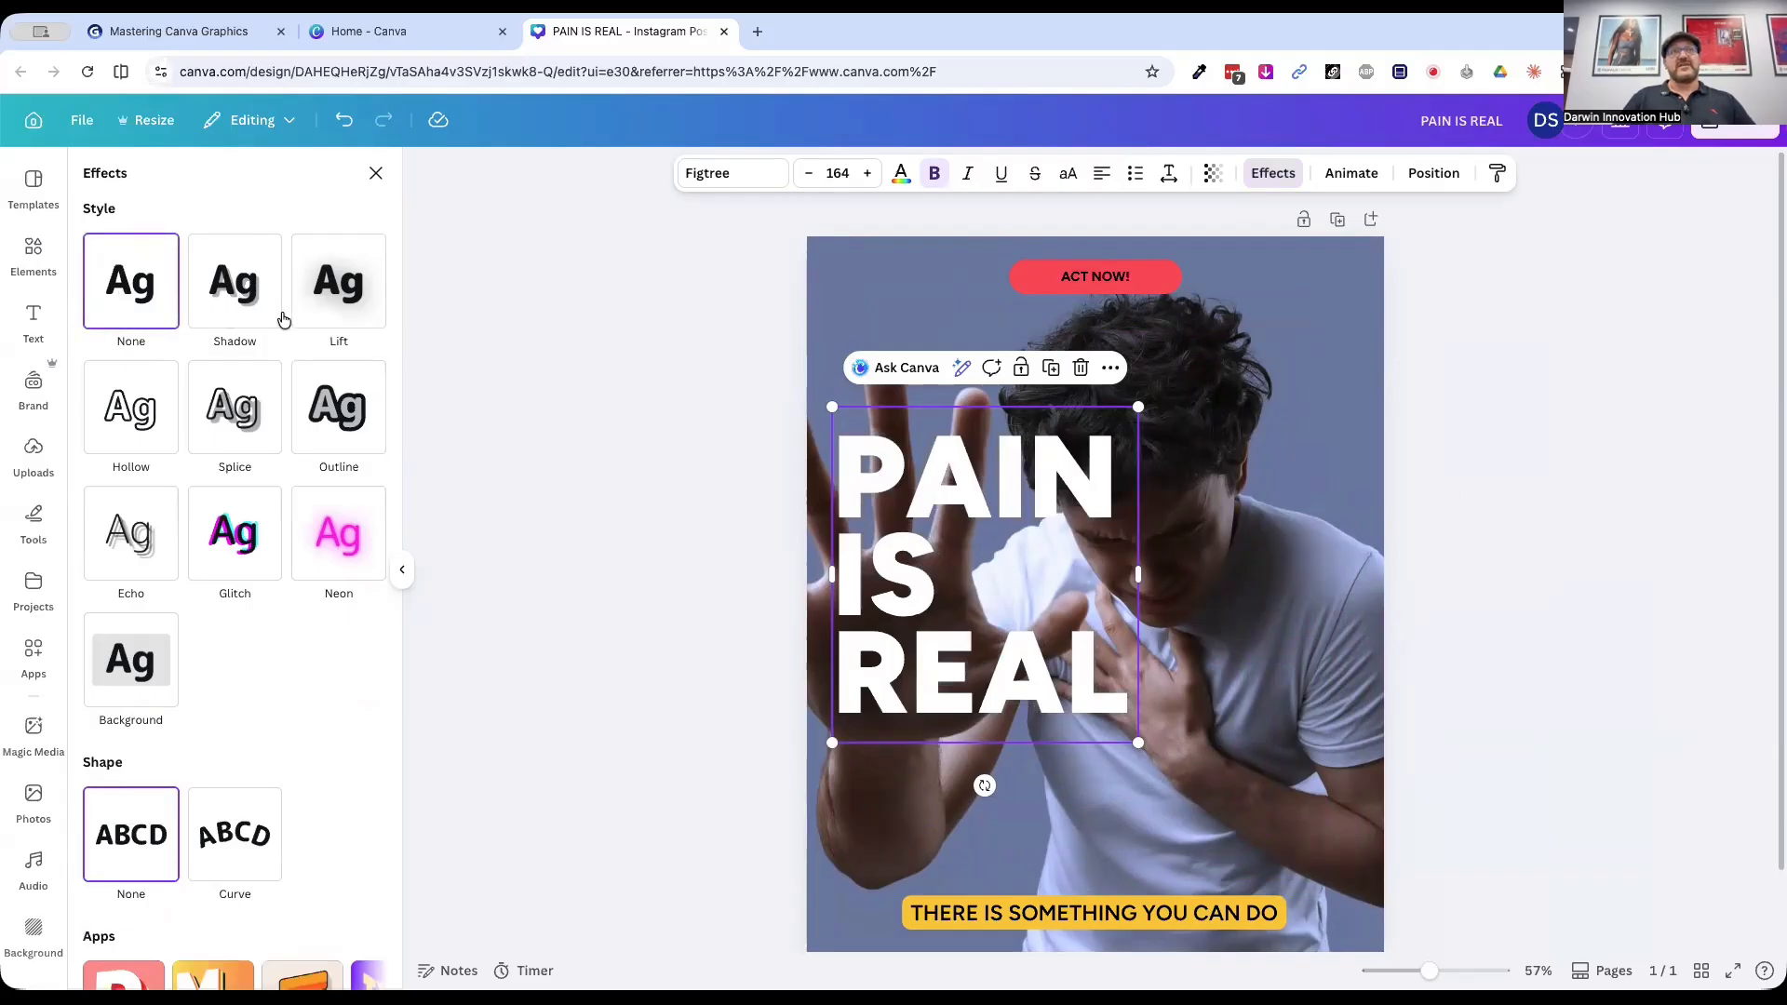
Step: Apply the Lift text effect to the "PAIN IS REAL" heading and deselect it
{"action": "left_click", "coordinate": [344, 288]}
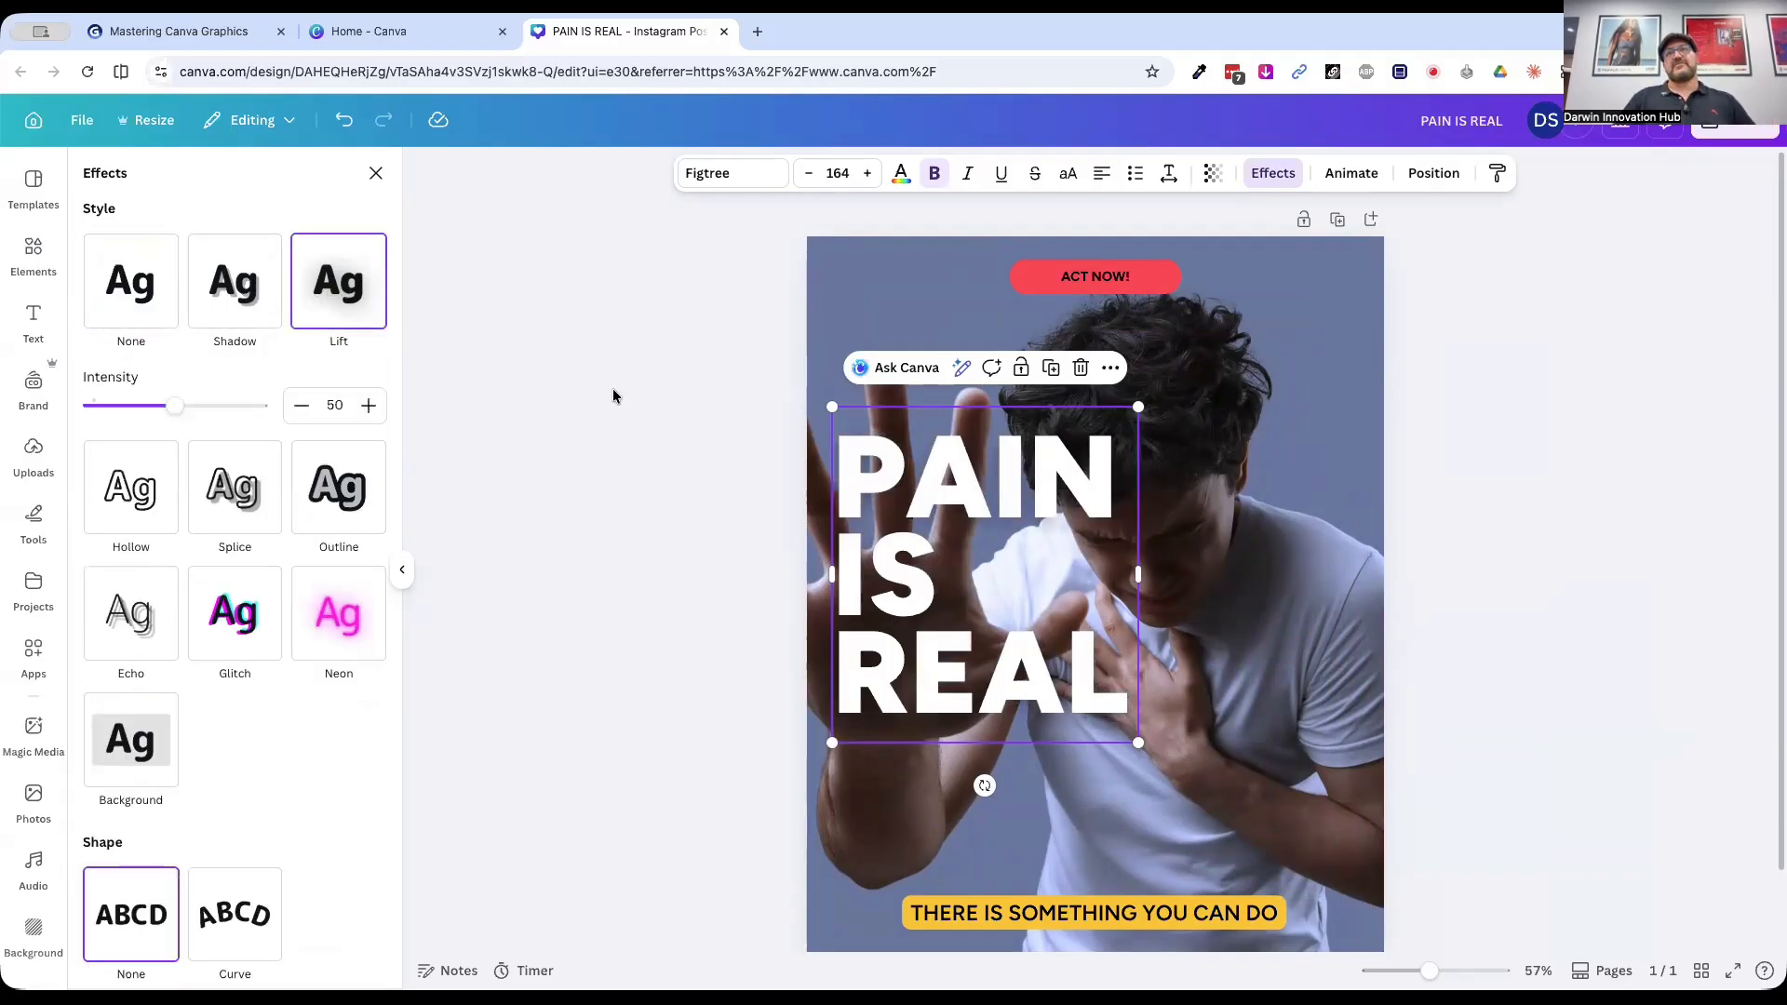
{"action": "key", "text": "Escape"}
{"action": "left_click", "coordinate": [1508, 640]}
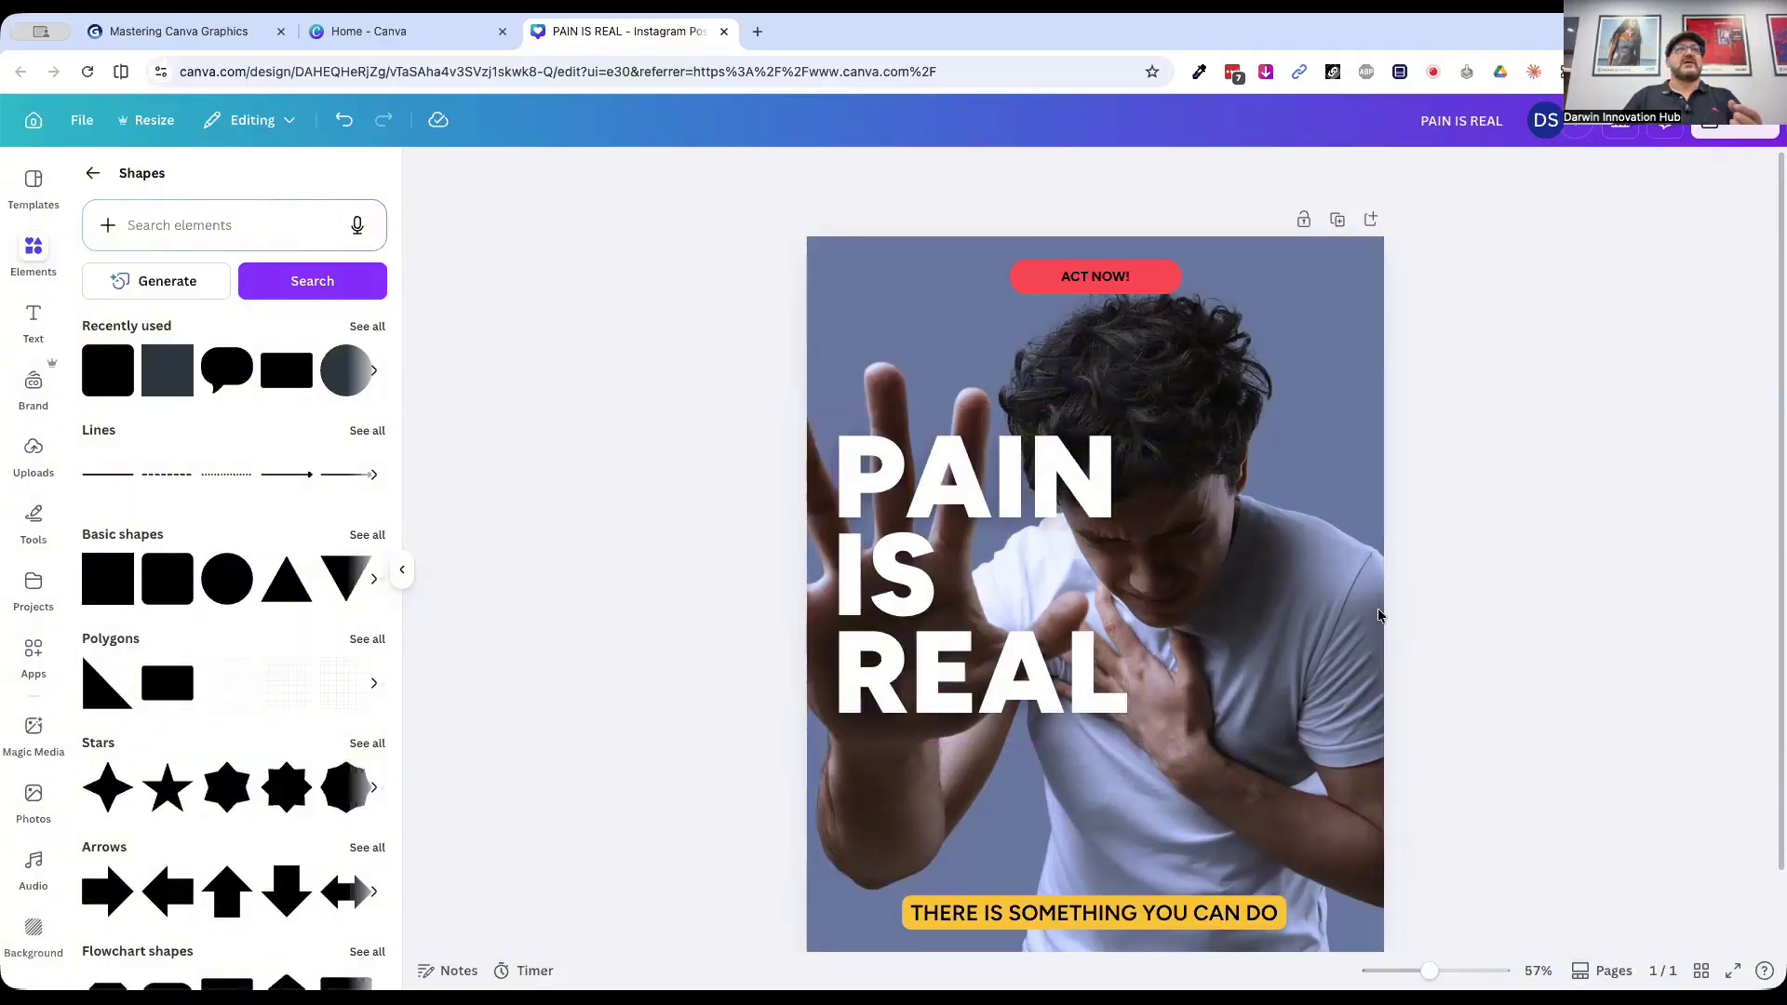
Step: Raise the intensity of the heading's Lift effect to 100
{"action": "left_click", "coordinate": [953, 514]}
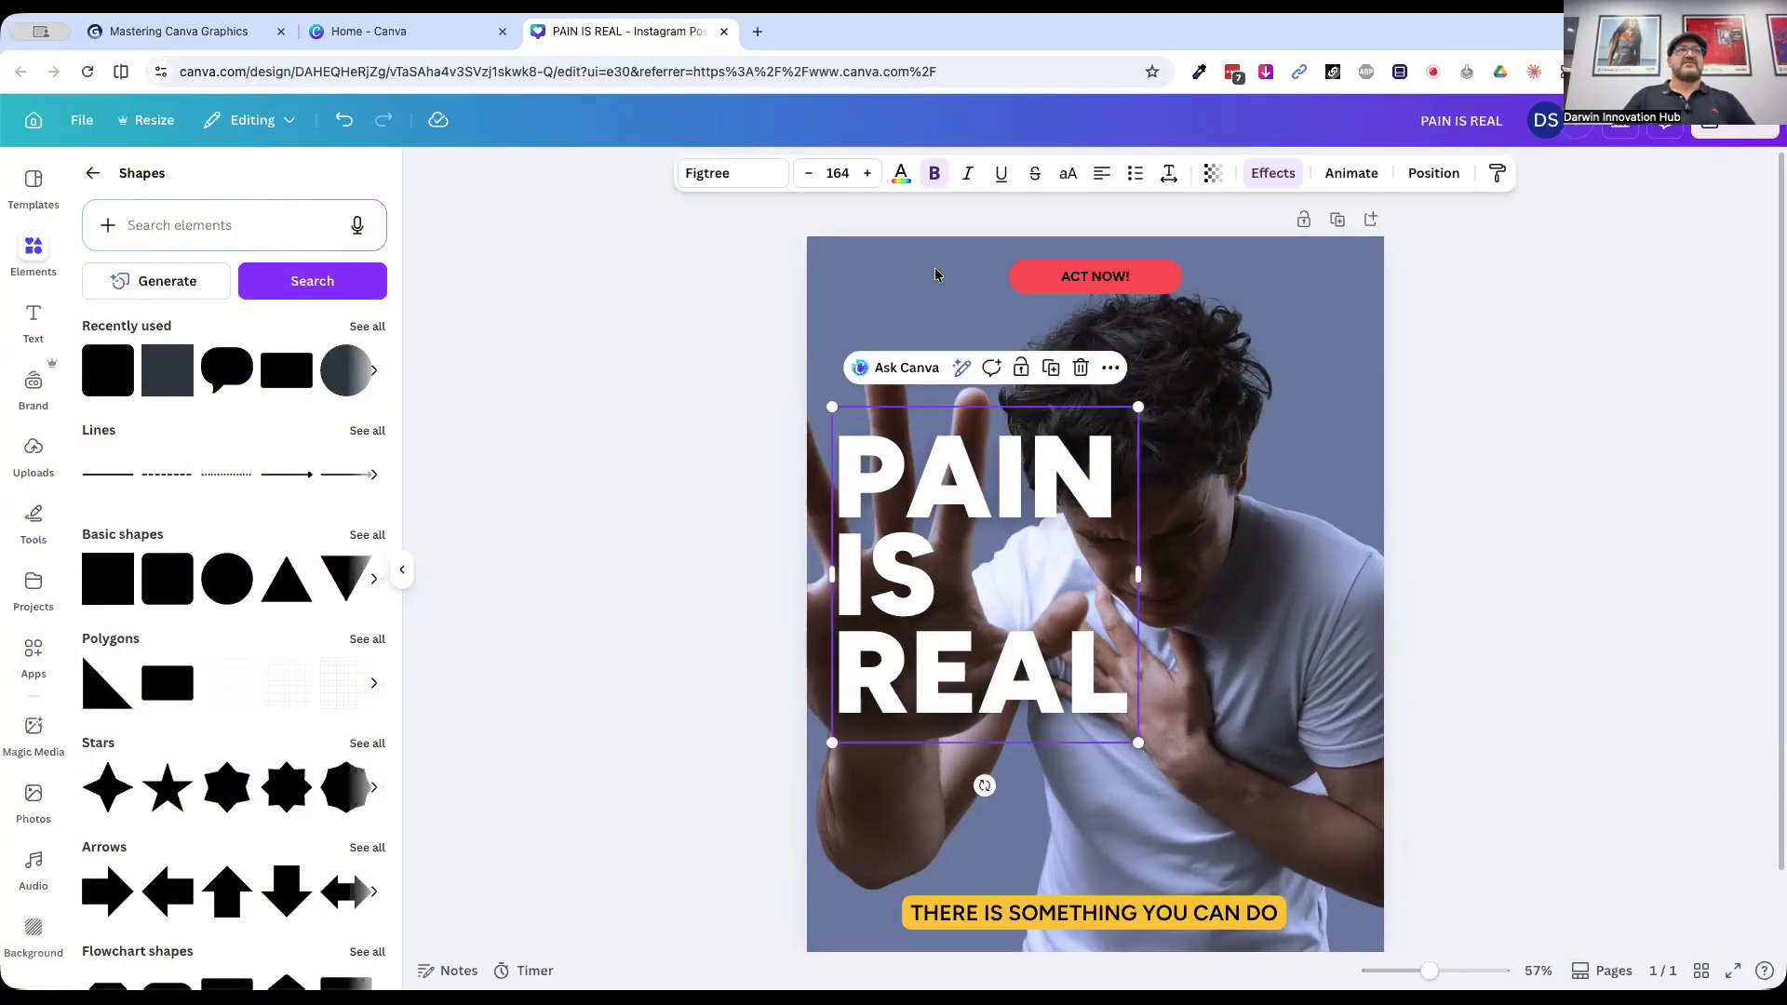
{"action": "left_click", "coordinate": [1265, 173]}
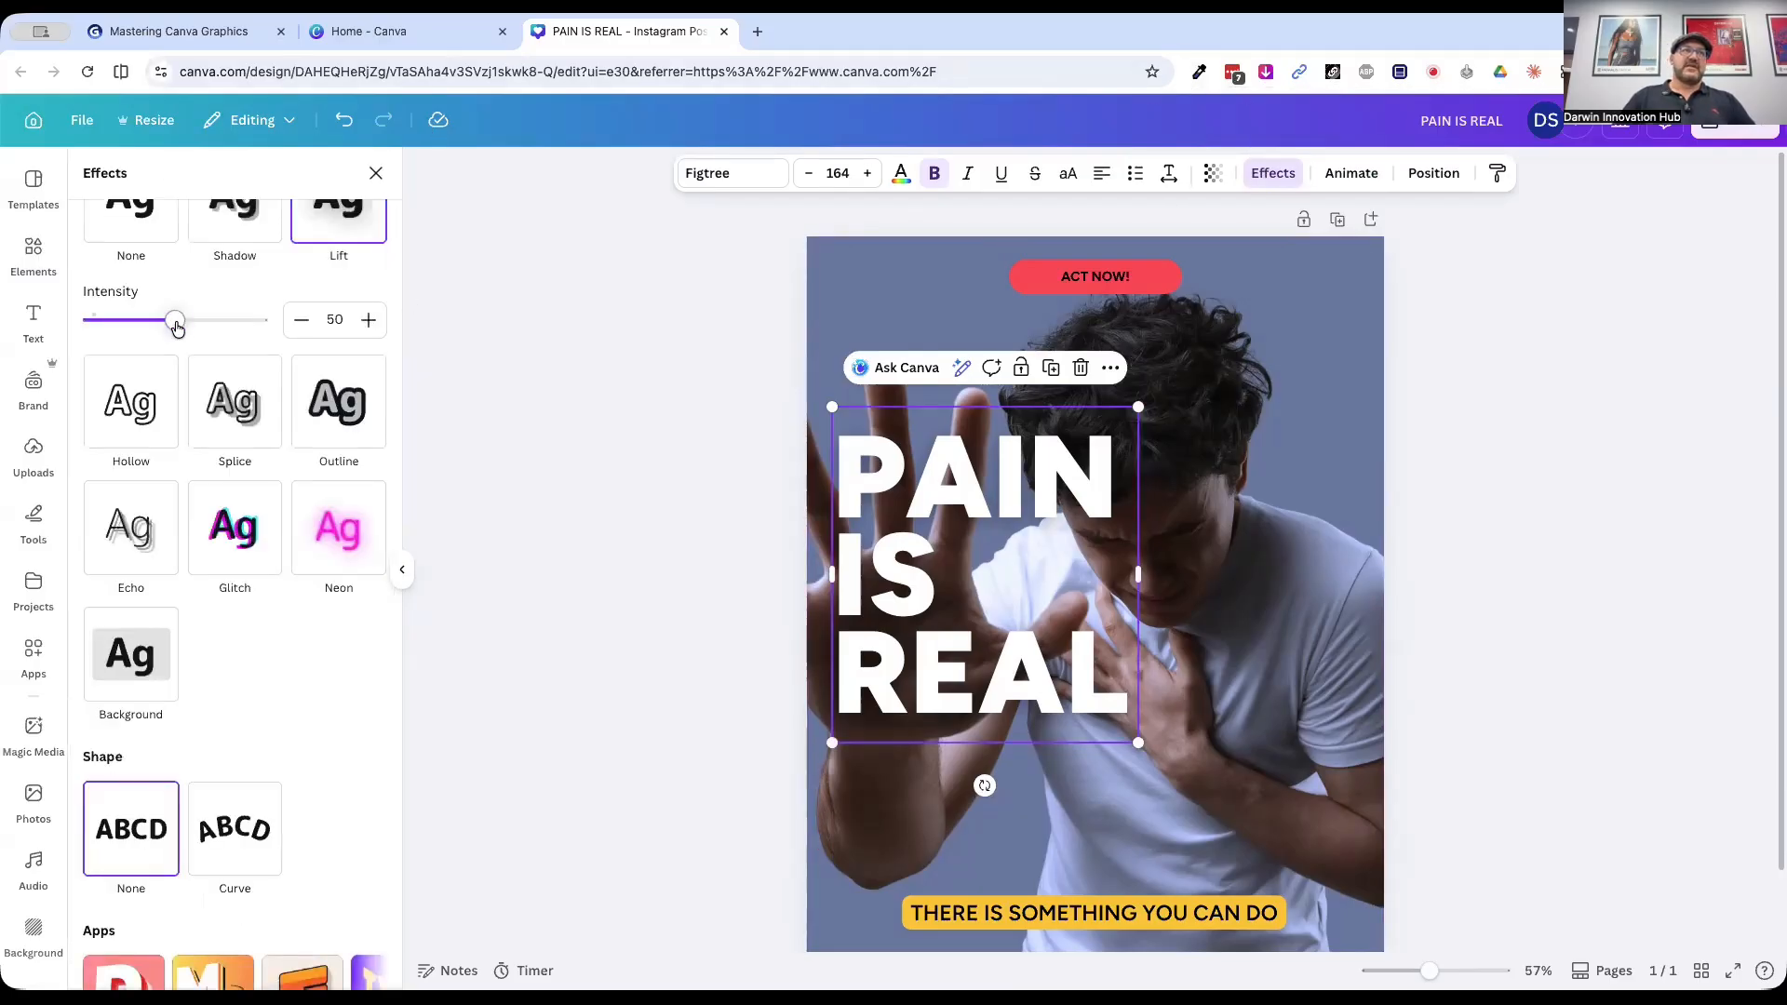
{"action": "left_click_drag", "start_coordinate": [177, 327], "coordinate": [261, 335]}
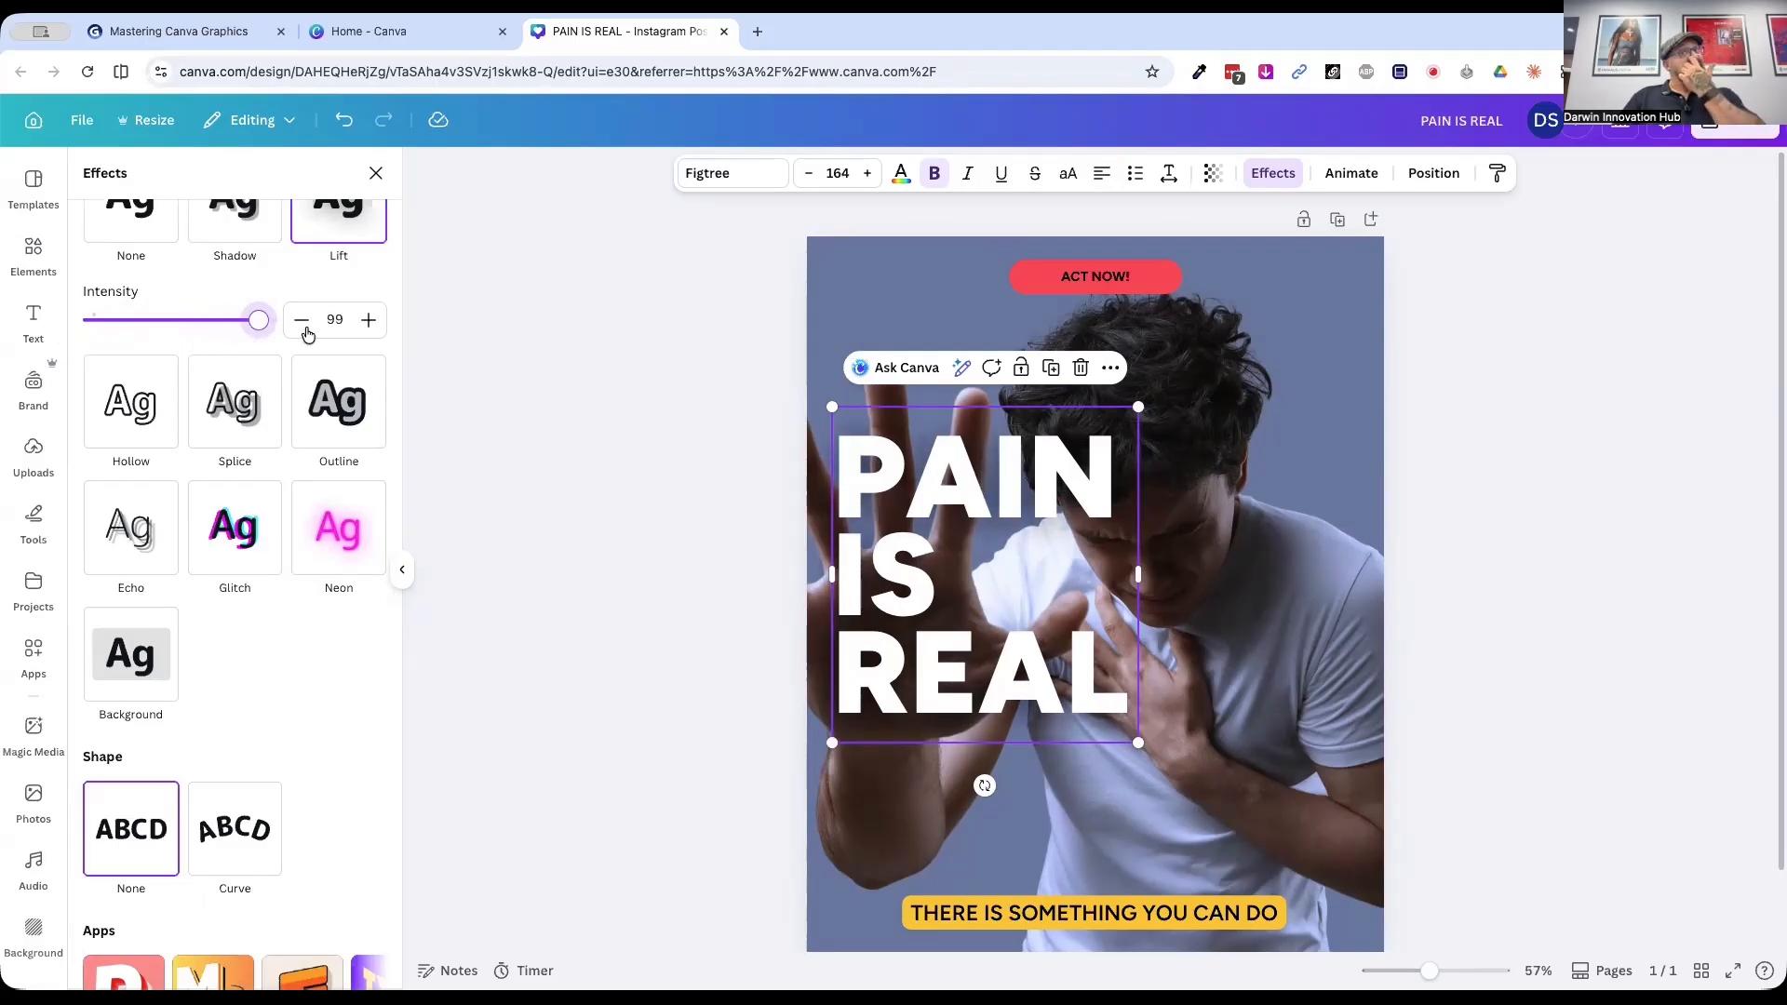
{"action": "left_click", "coordinate": [34, 253]}
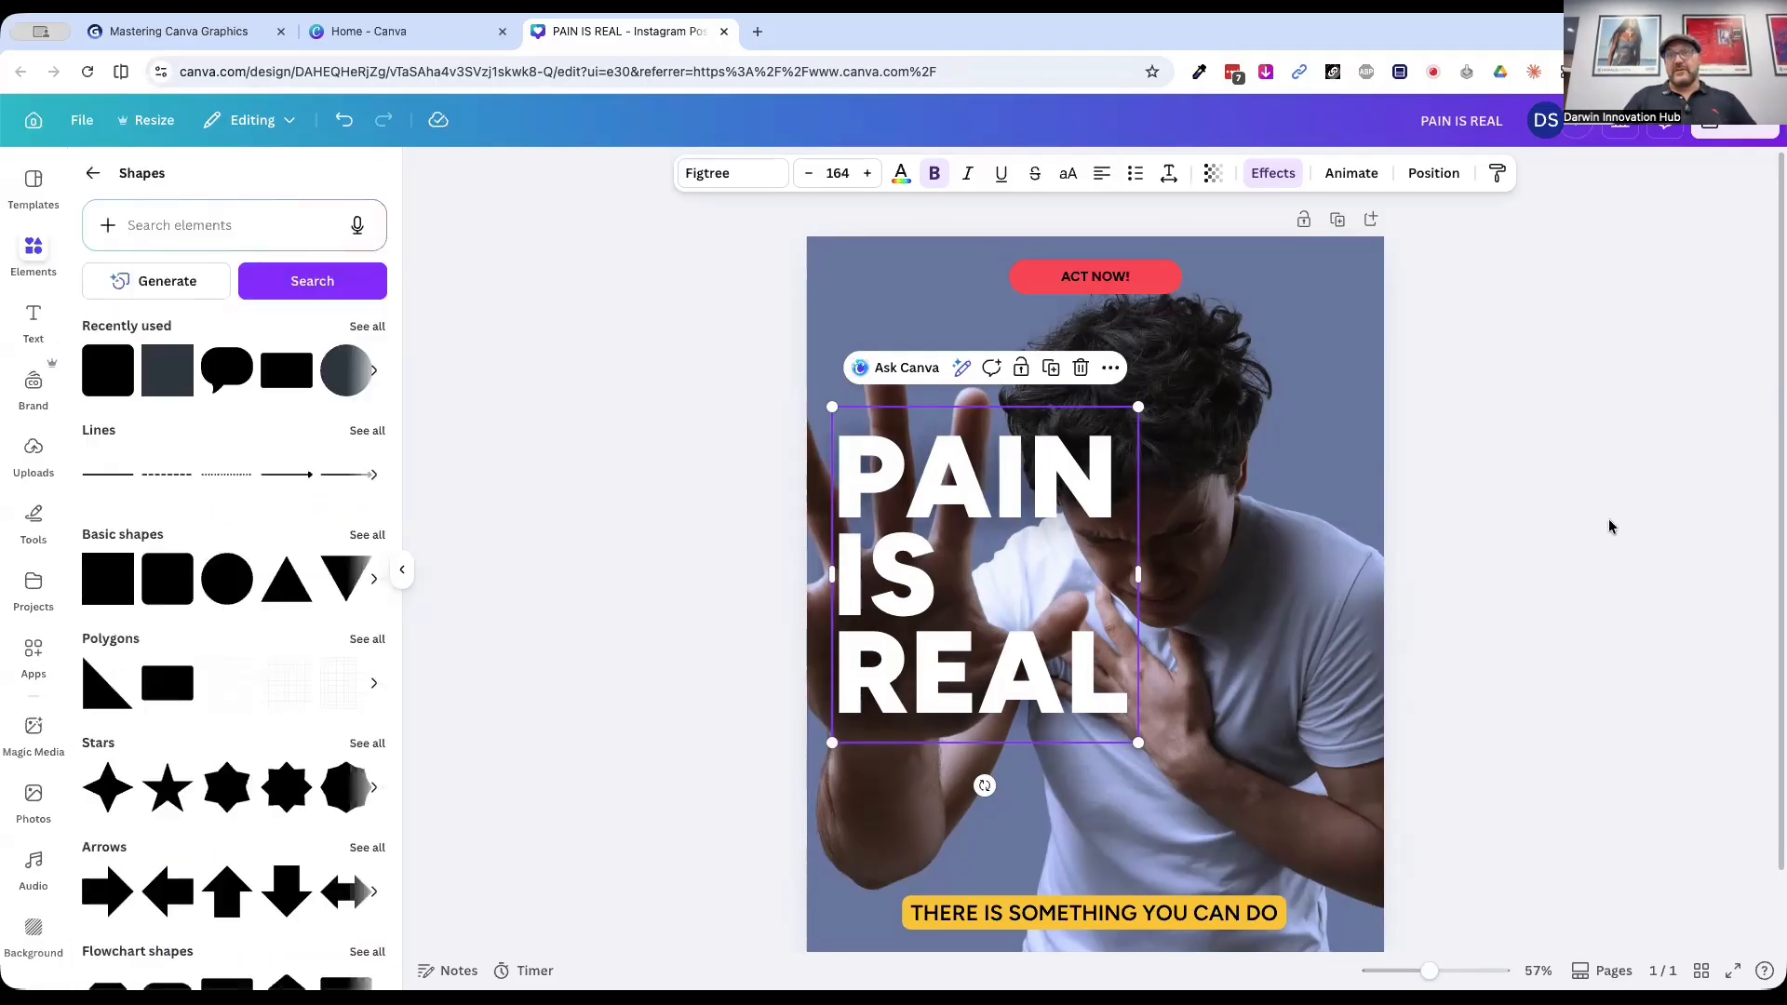
{"action": "left_click", "coordinate": [1612, 526]}
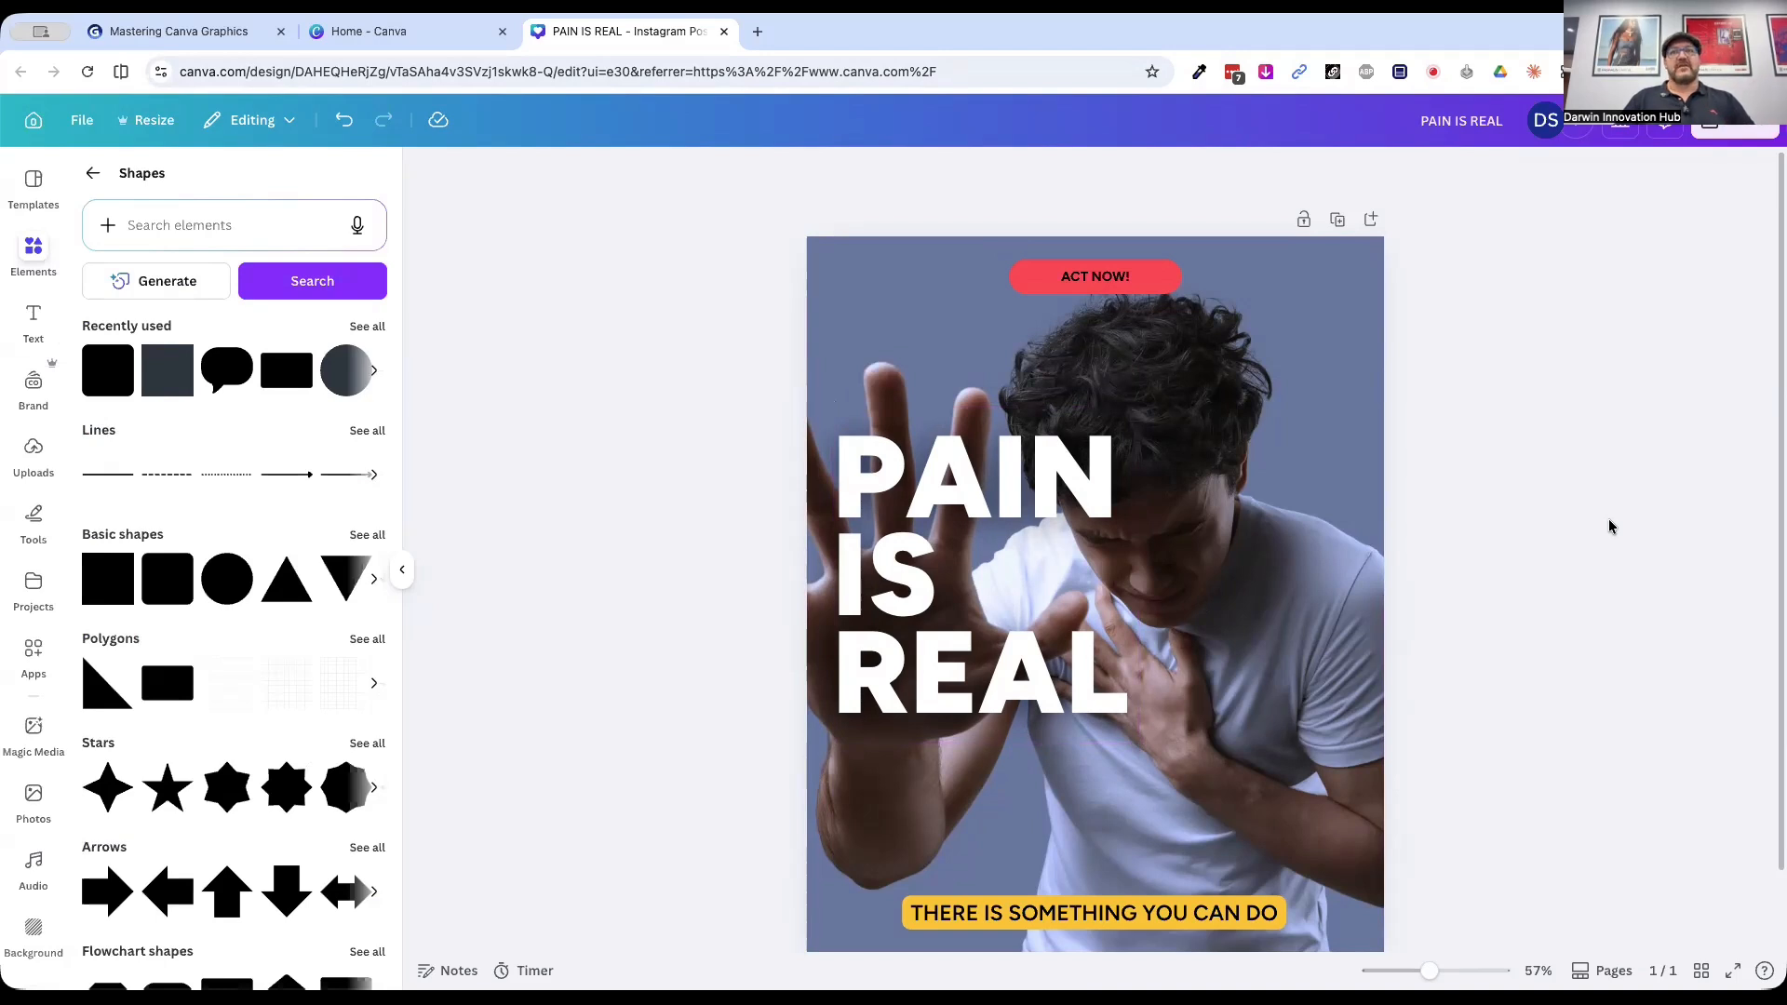
Step: Check the Contrast slide in the Gamma presentation, return to the Canva design and apply the Hollow effect to the heading
{"action": "left_click", "coordinate": [133, 32]}
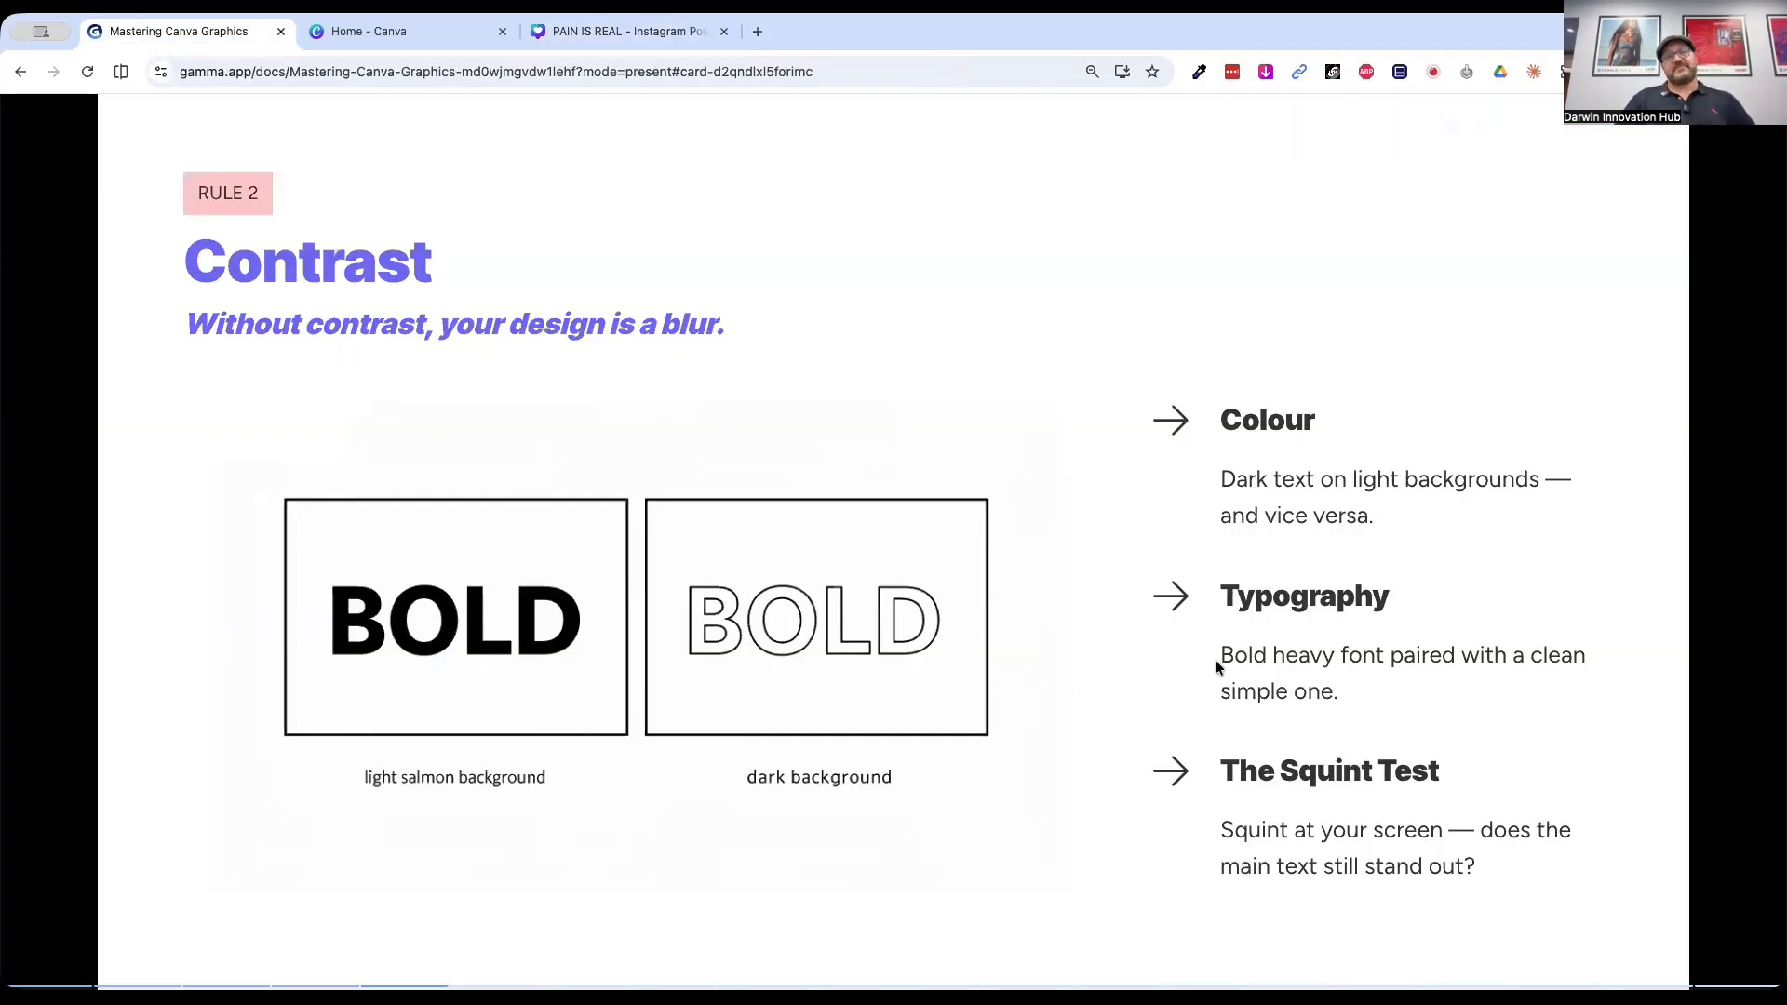
{"action": "left_click", "coordinate": [629, 32]}
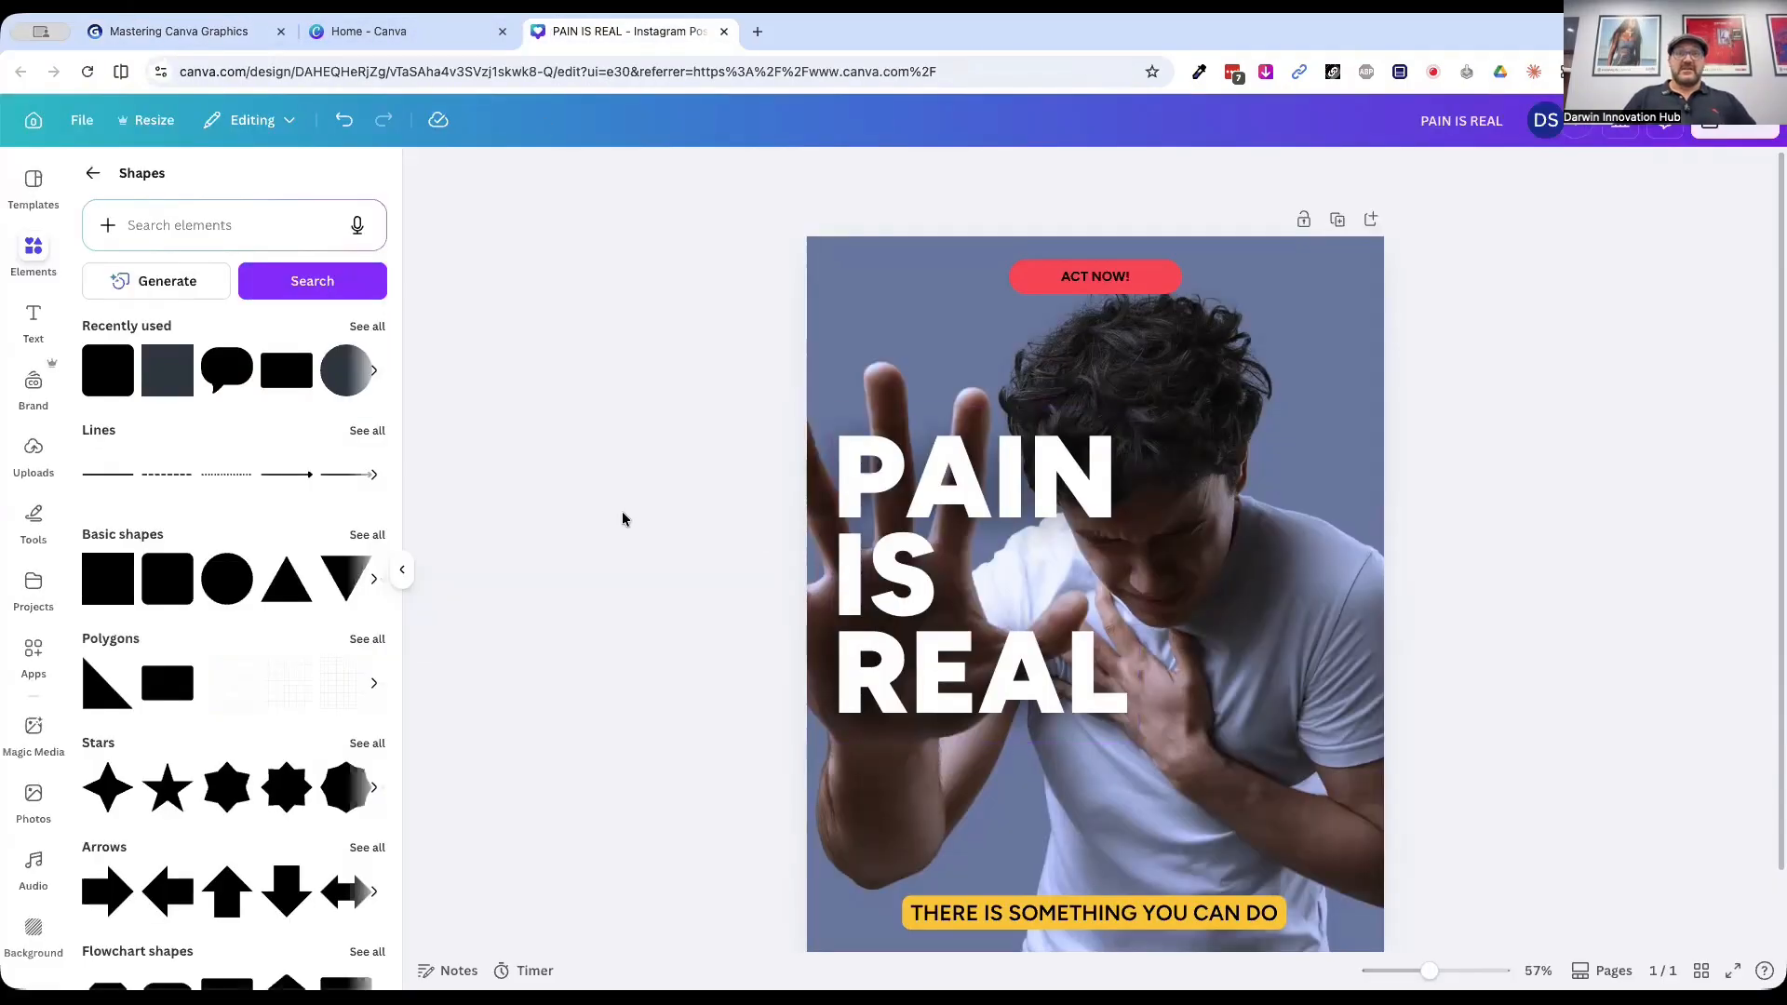
{"action": "left_click", "coordinate": [855, 494]}
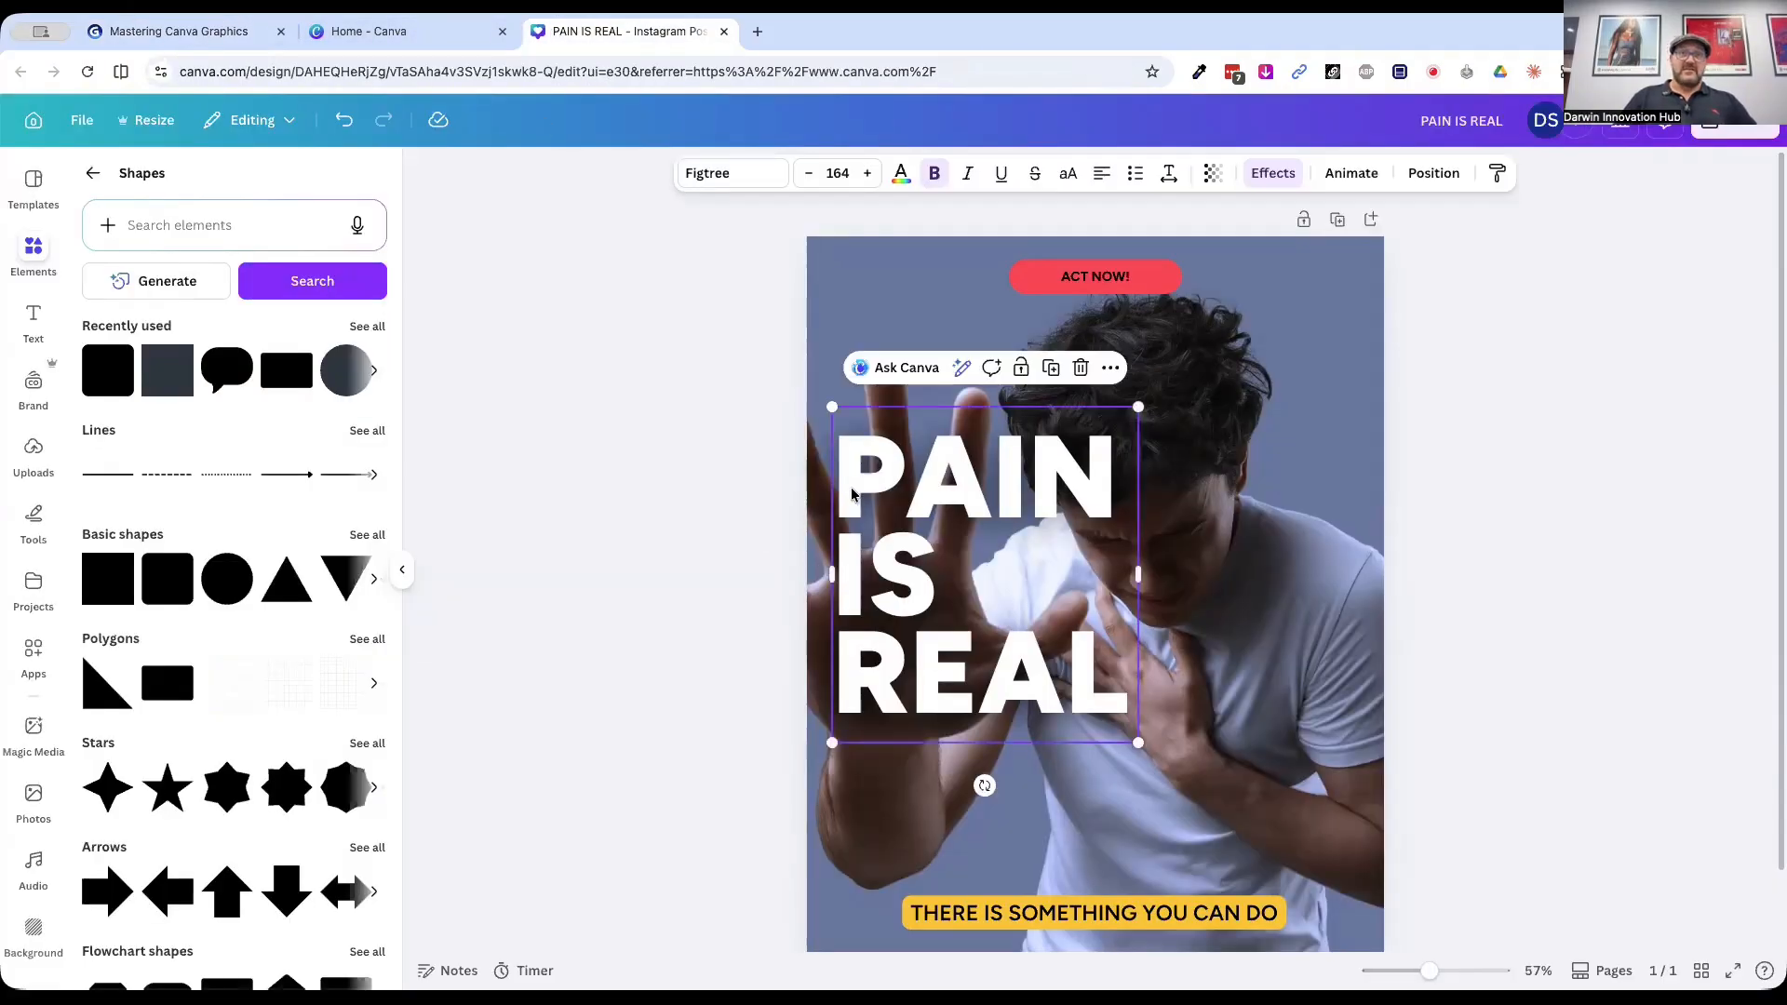
{"action": "left_click", "coordinate": [1270, 172]}
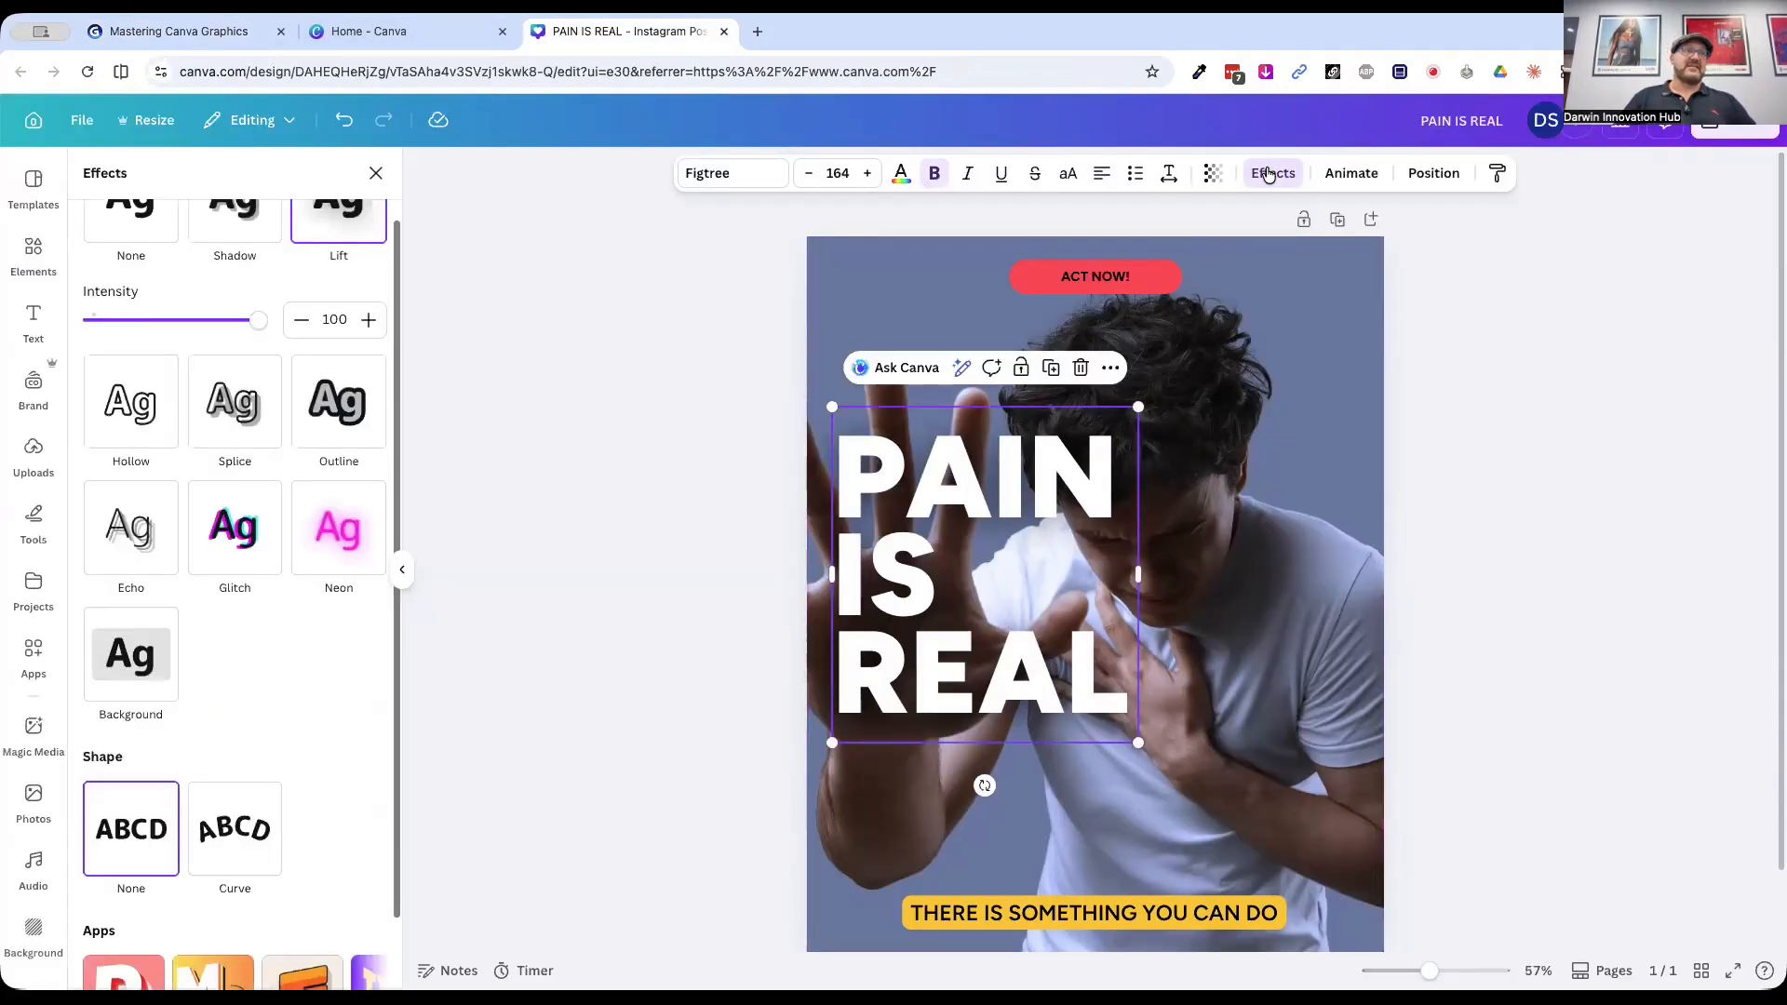
{"action": "left_click", "coordinate": [133, 405]}
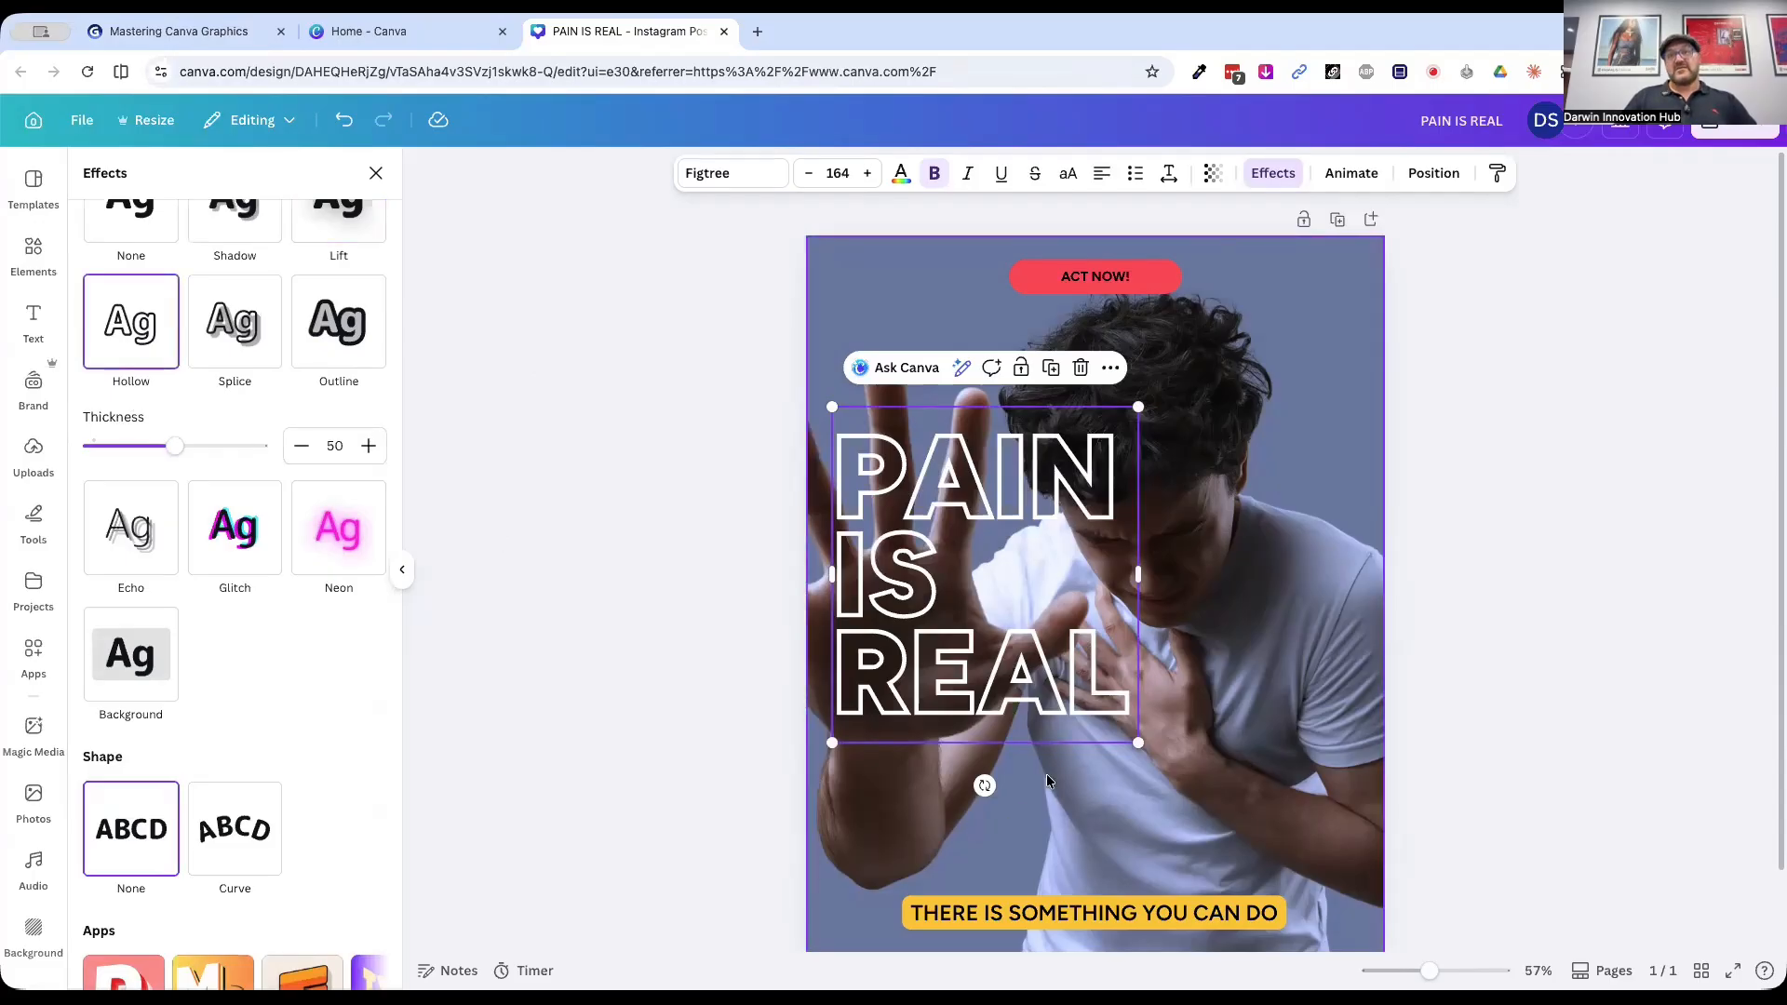
Step: Enlarge the heading to a font size of about 279 so it nearly fills the page width, and nudge it slightly down
{"action": "left_click_drag", "start_coordinate": [1164, 755], "coordinate": [1240, 858]}
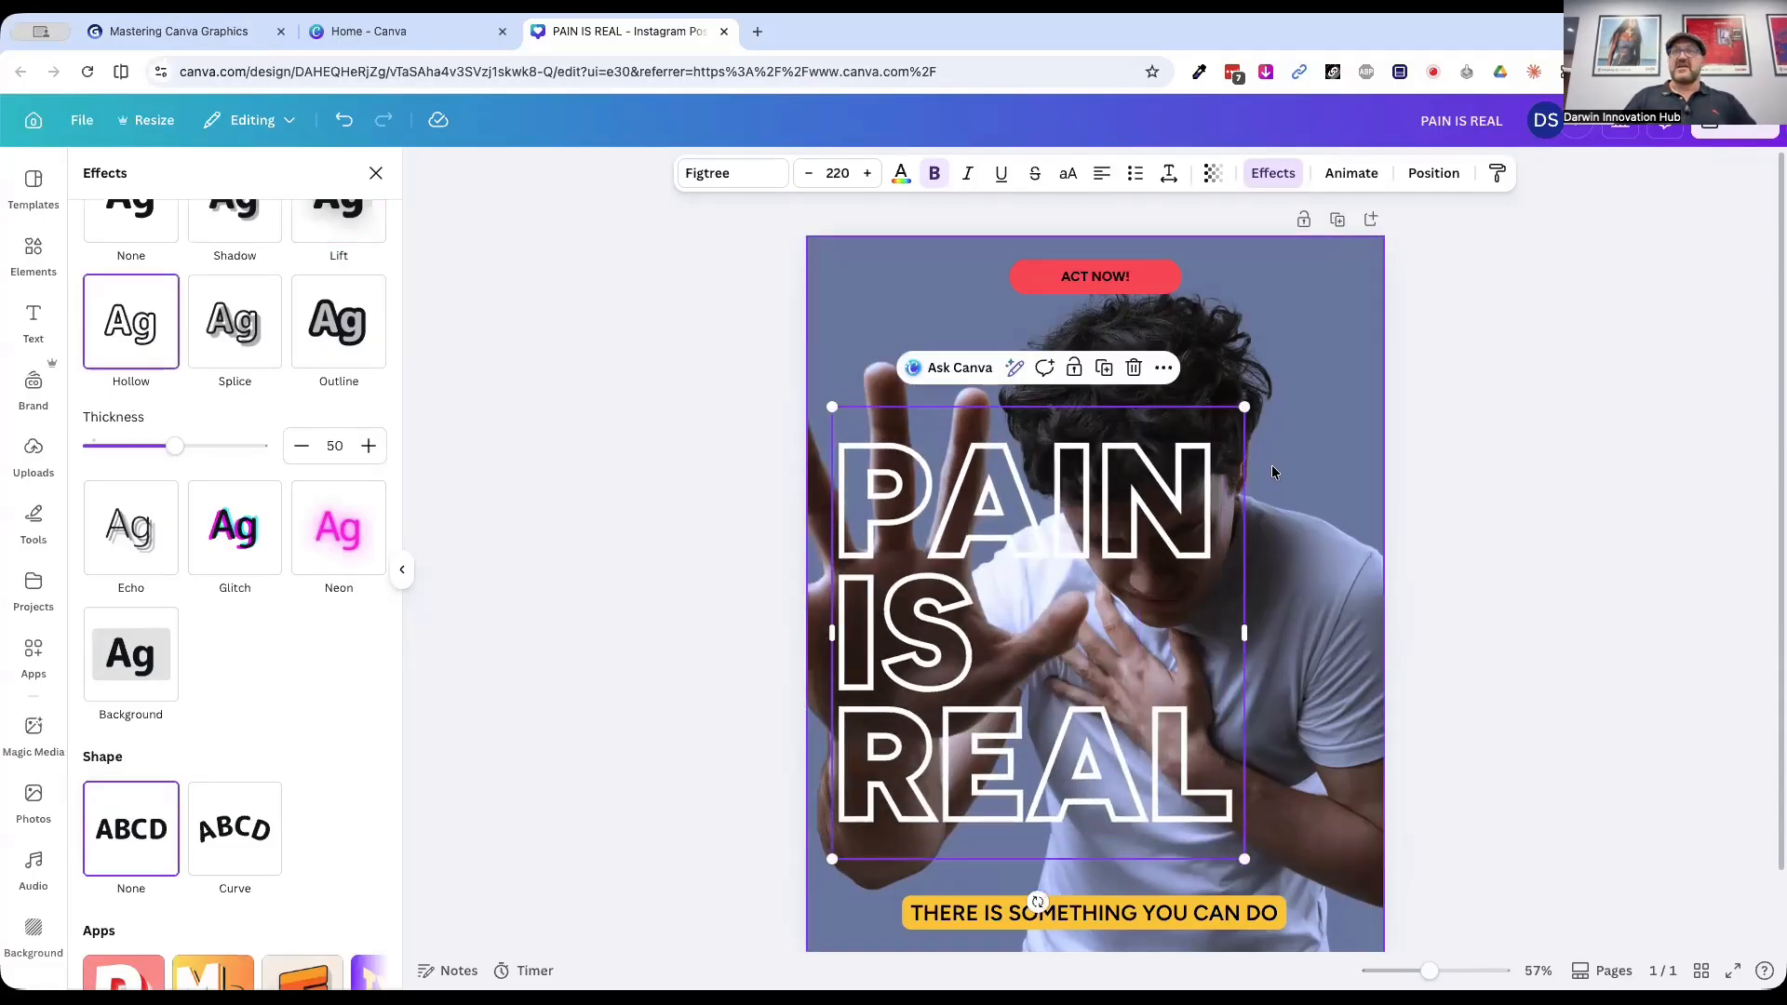
{"action": "left_click_drag", "start_coordinate": [1240, 404], "coordinate": [1359, 280]}
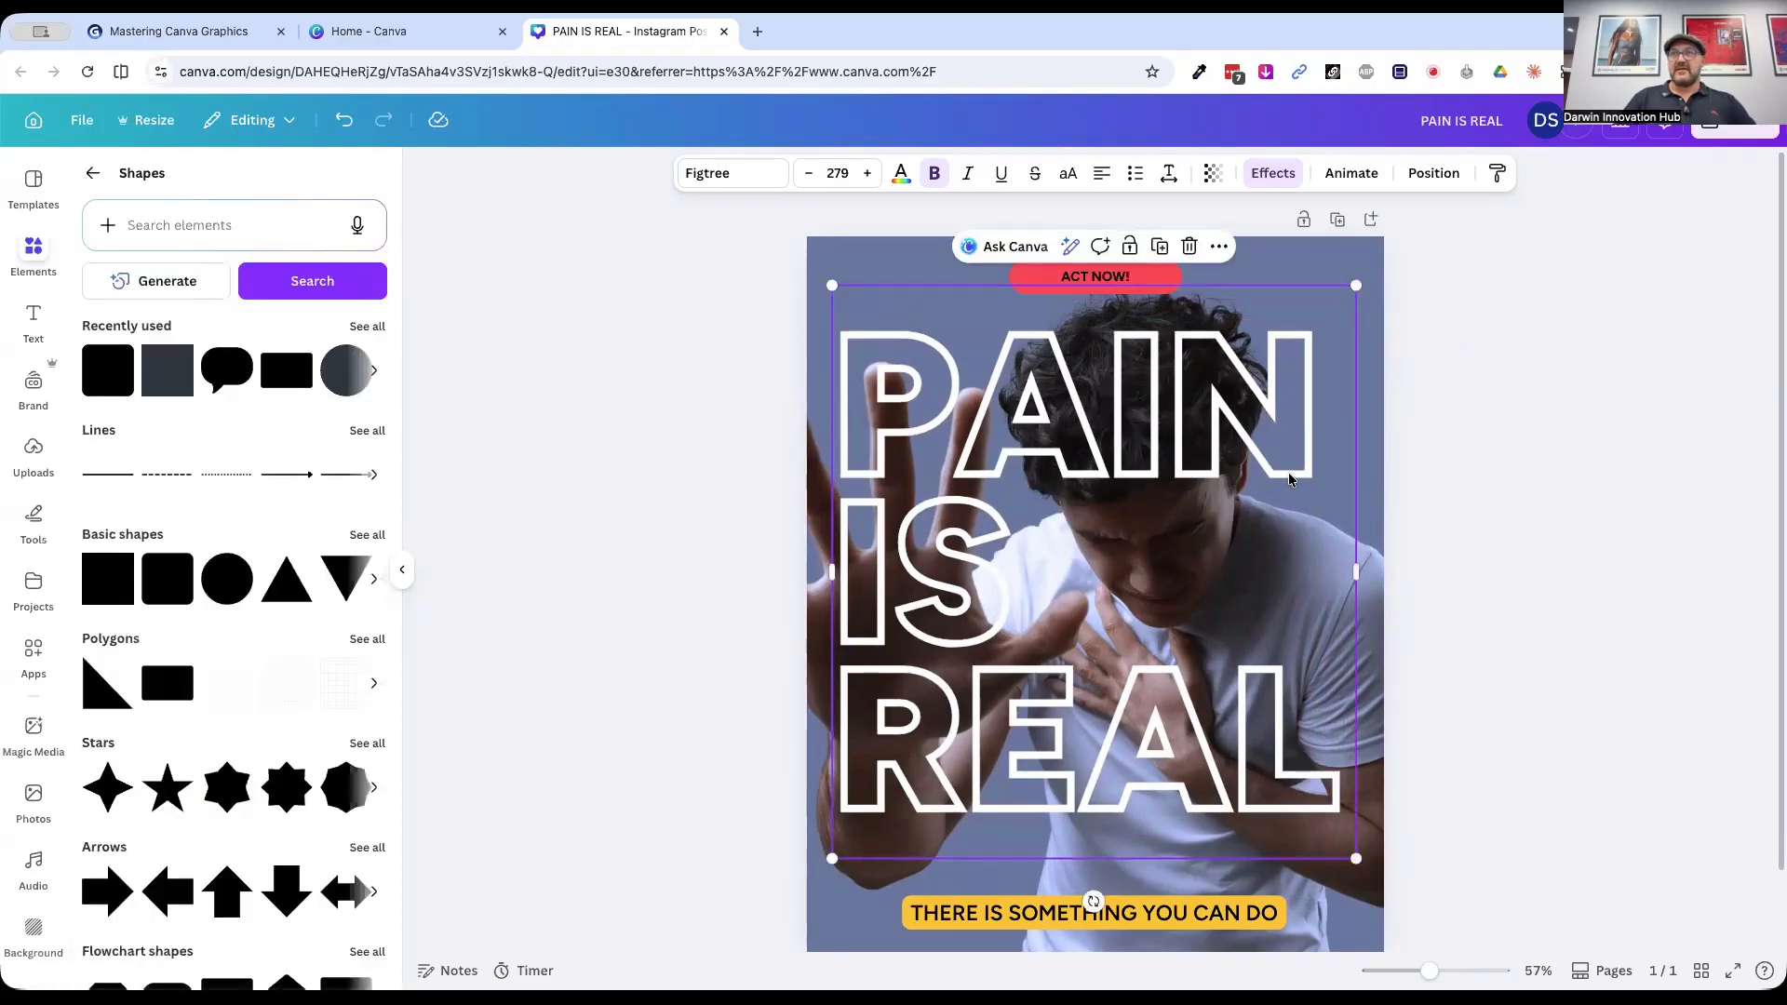
{"action": "mouse_move", "coordinate": [1288, 478]}
{"action": "left_mouse_down"}
{"action": "mouse_move", "coordinate": [1272, 478]}
{"action": "mouse_move", "coordinate": [1293, 480]}
{"action": "left_mouse_up"}
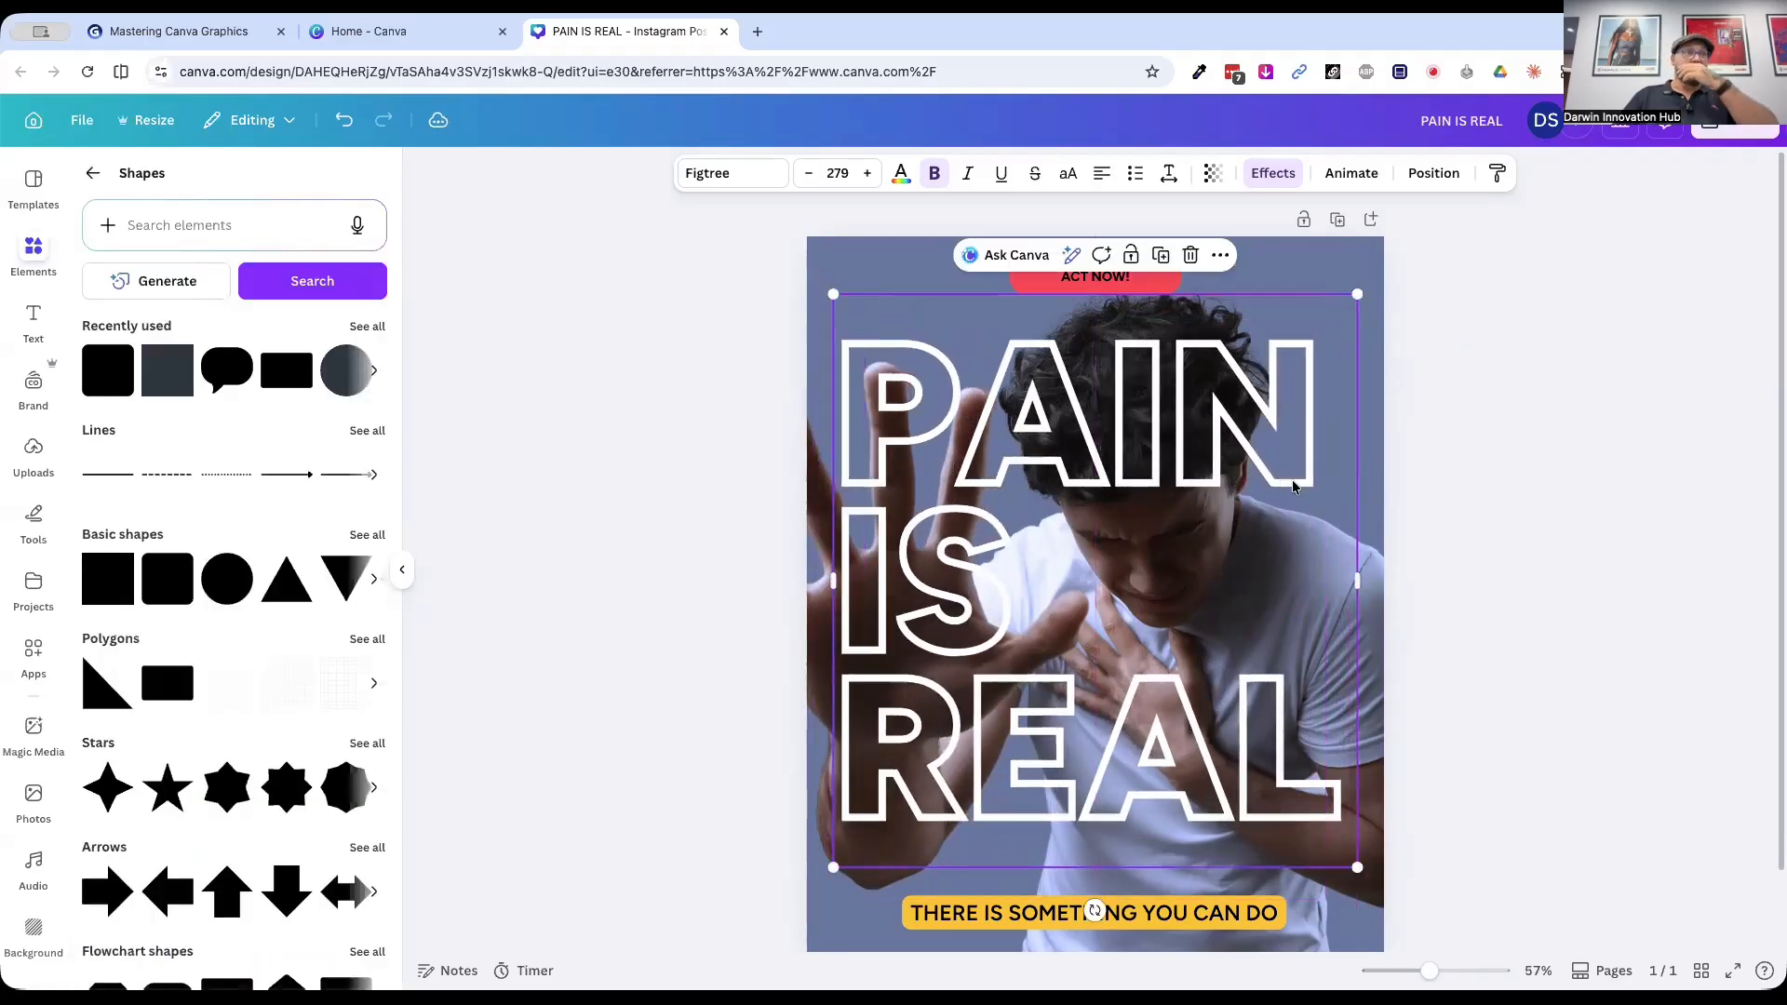
Step: Browse the text effect apps offered for the heading, such as DepthText, MotionText, TypeCraft and TypeLettering
{"action": "left_click", "coordinate": [1274, 177]}
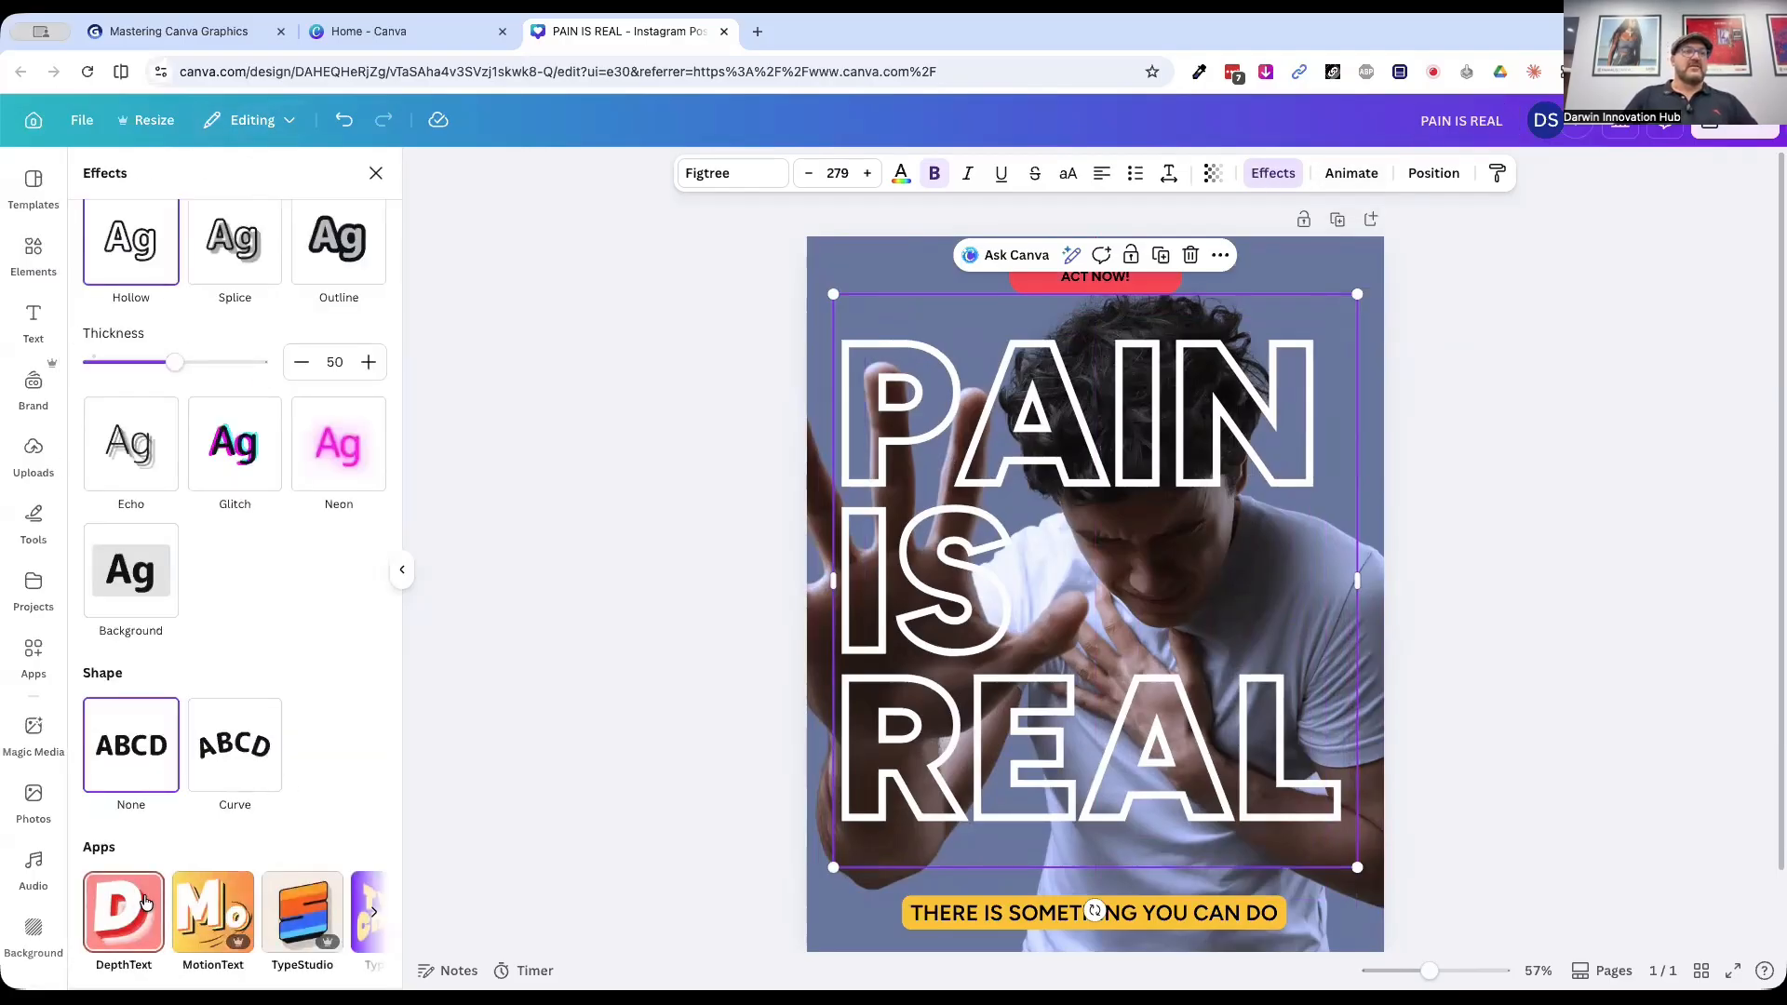
{"action": "left_click", "coordinate": [373, 915]}
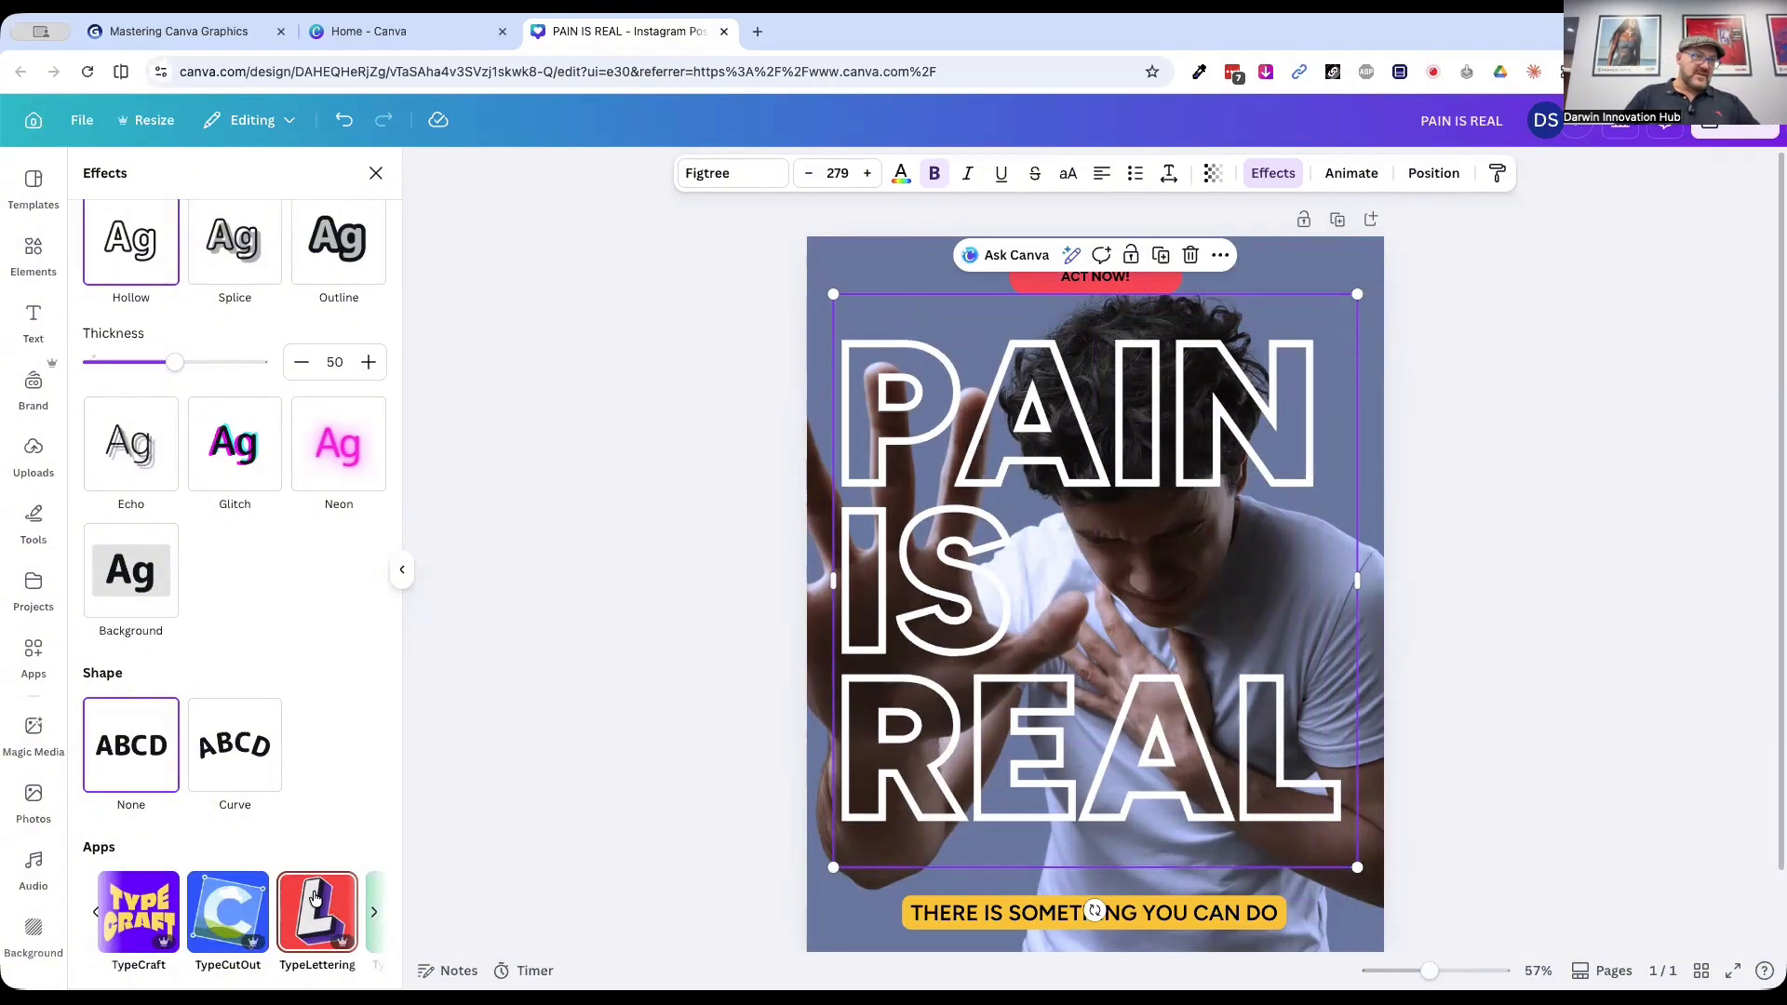
{"action": "left_click", "coordinate": [96, 913]}
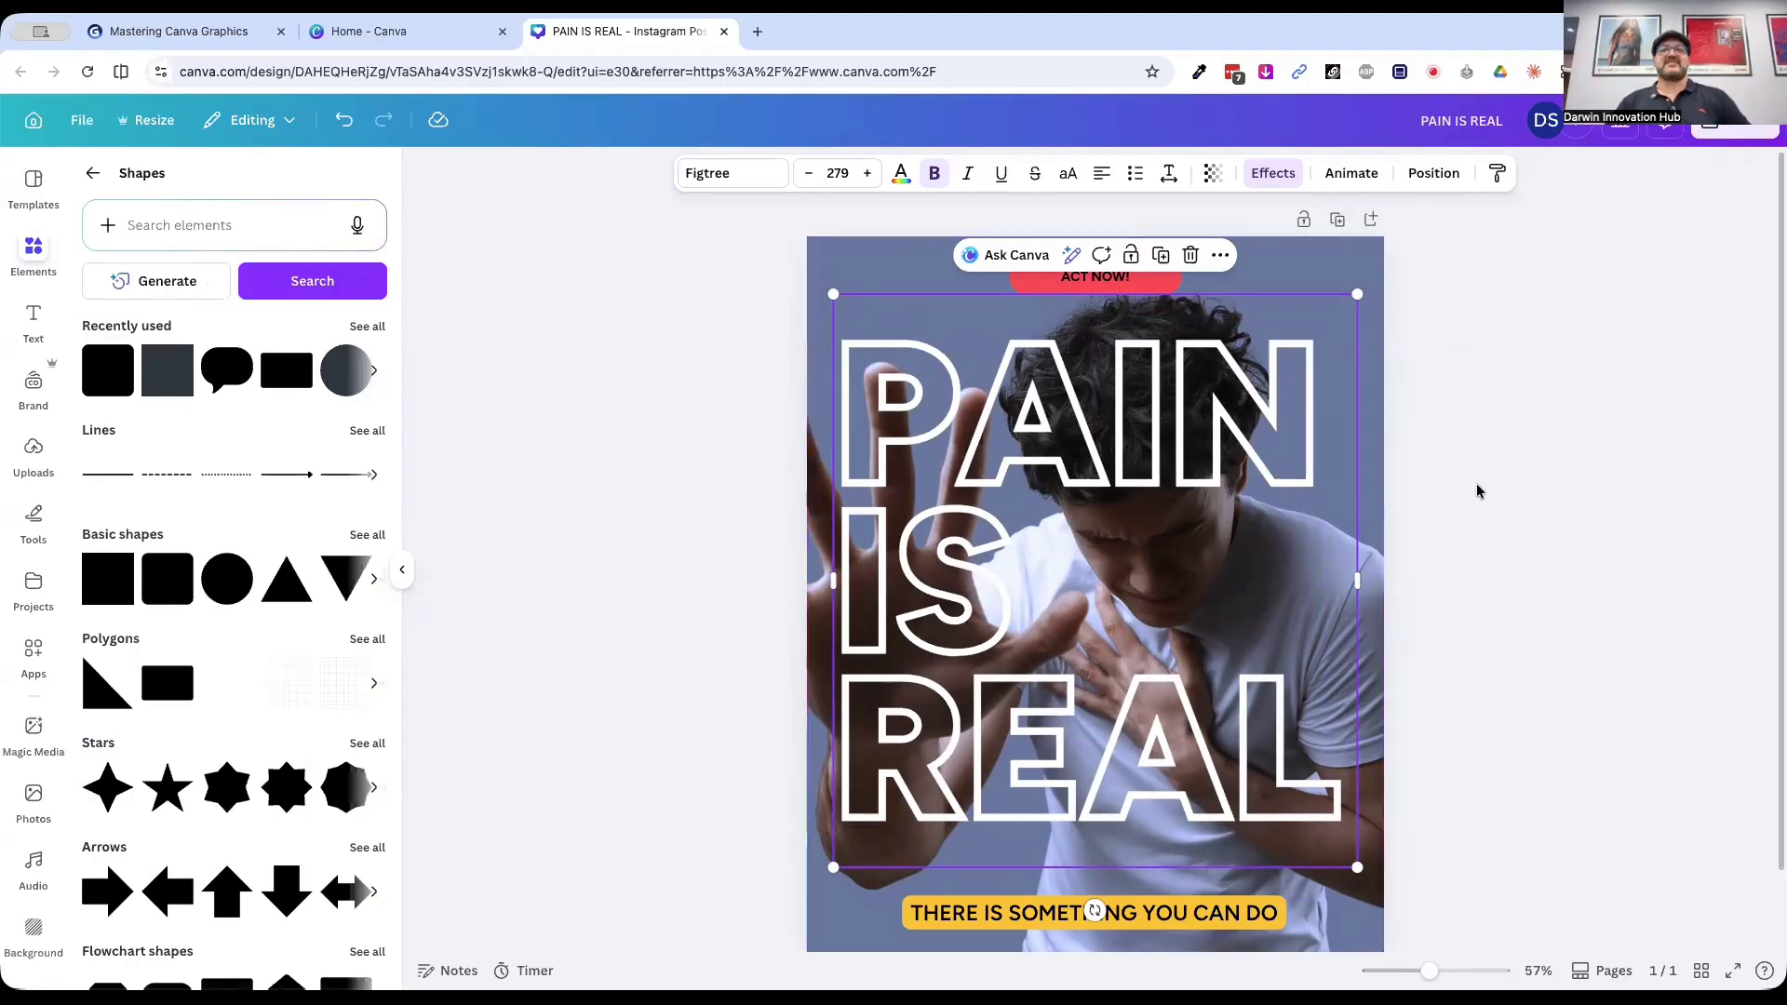
{"action": "left_click", "coordinate": [1580, 511]}
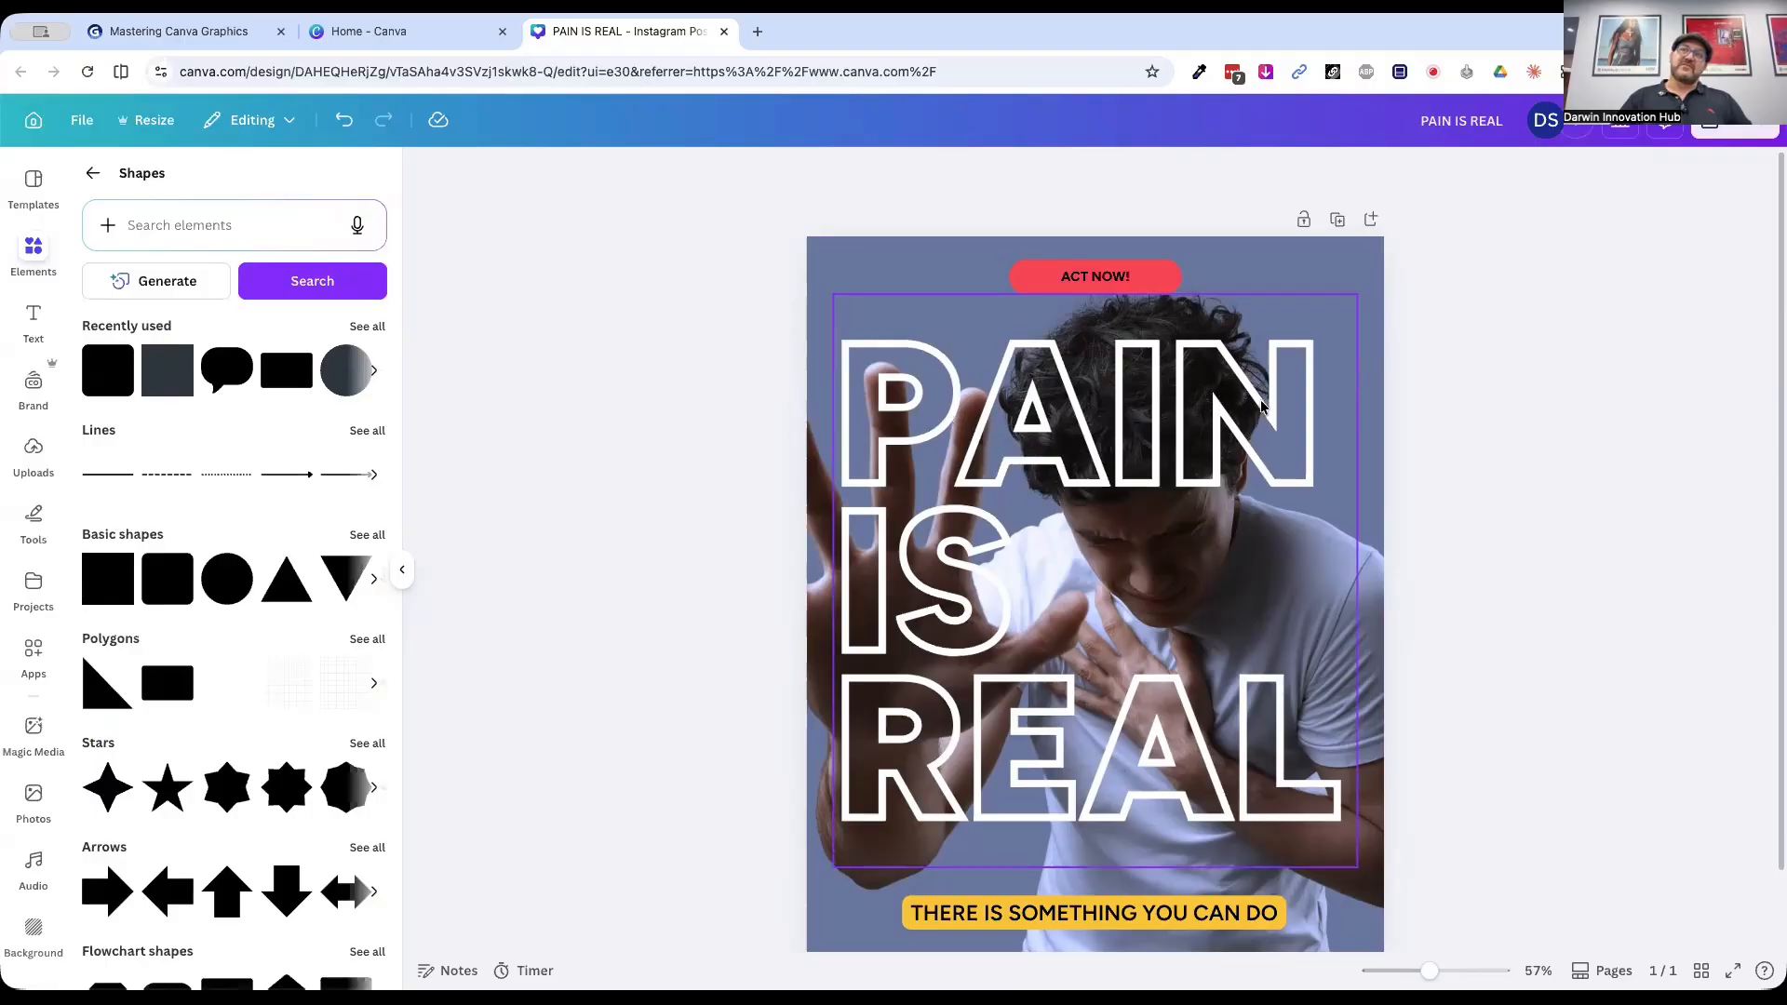
Step: Remove the heading's Hollow effect and apply the Lift effect at intensity 50
{"action": "left_click", "coordinate": [1292, 410]}
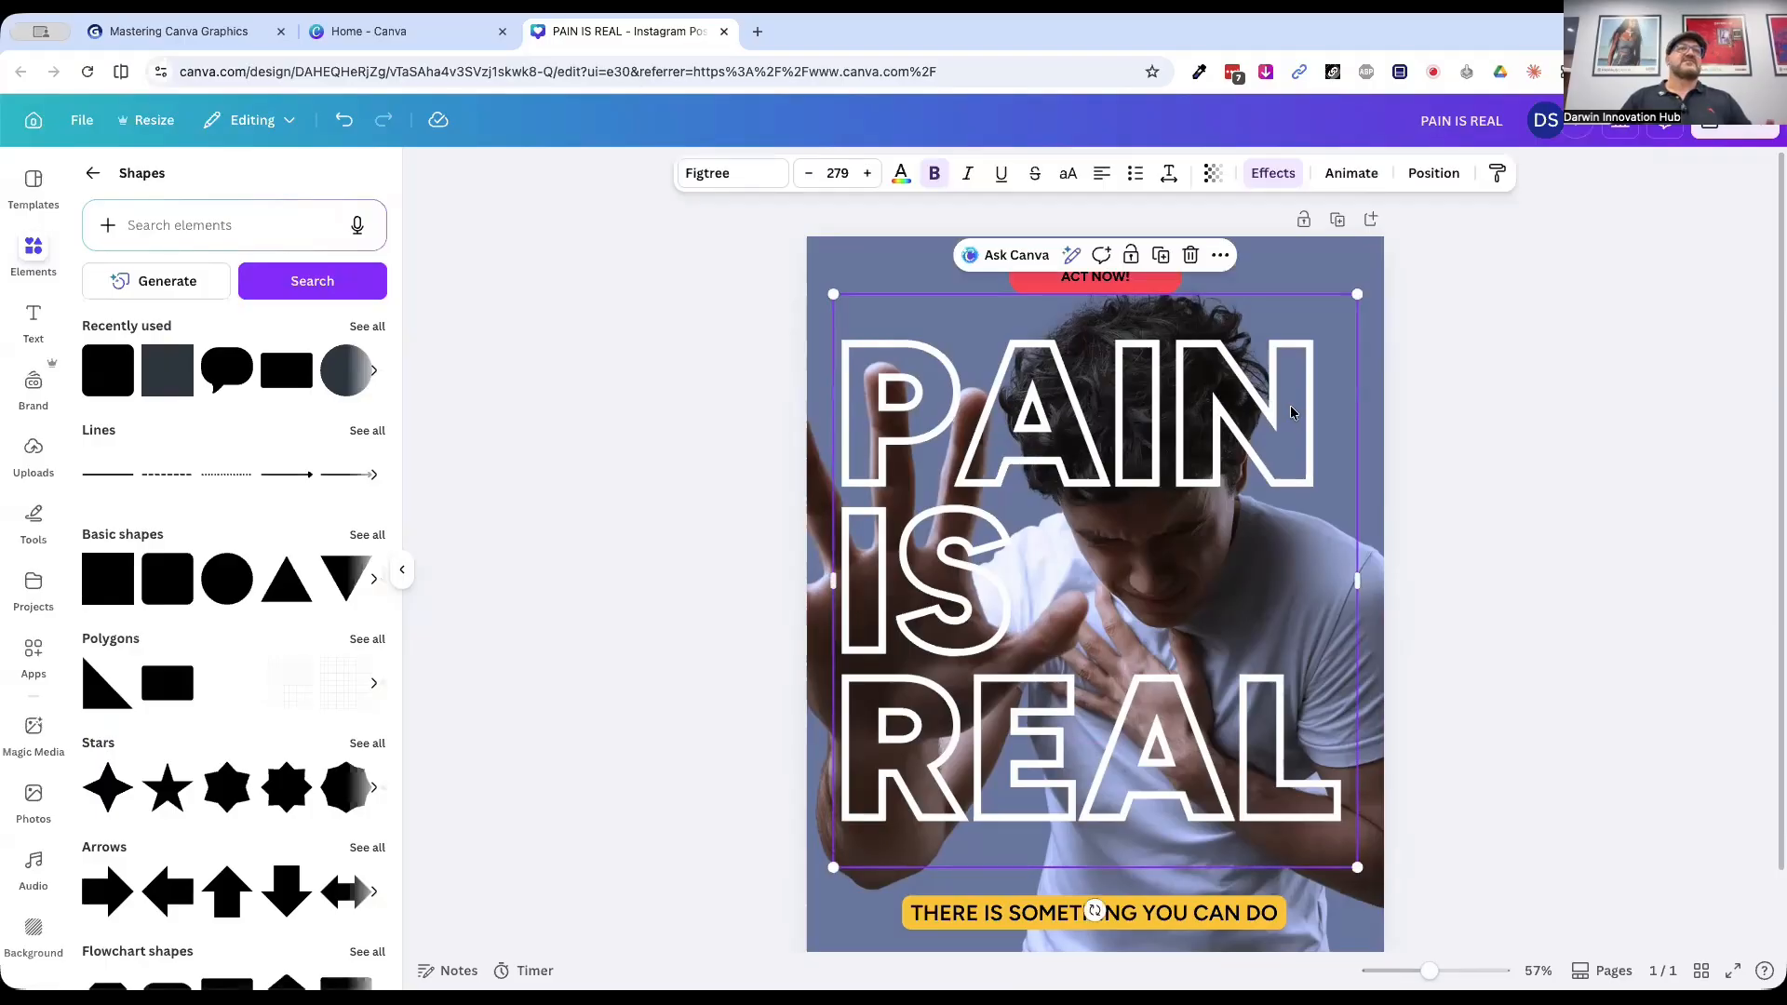
{"action": "left_click", "coordinate": [1270, 175]}
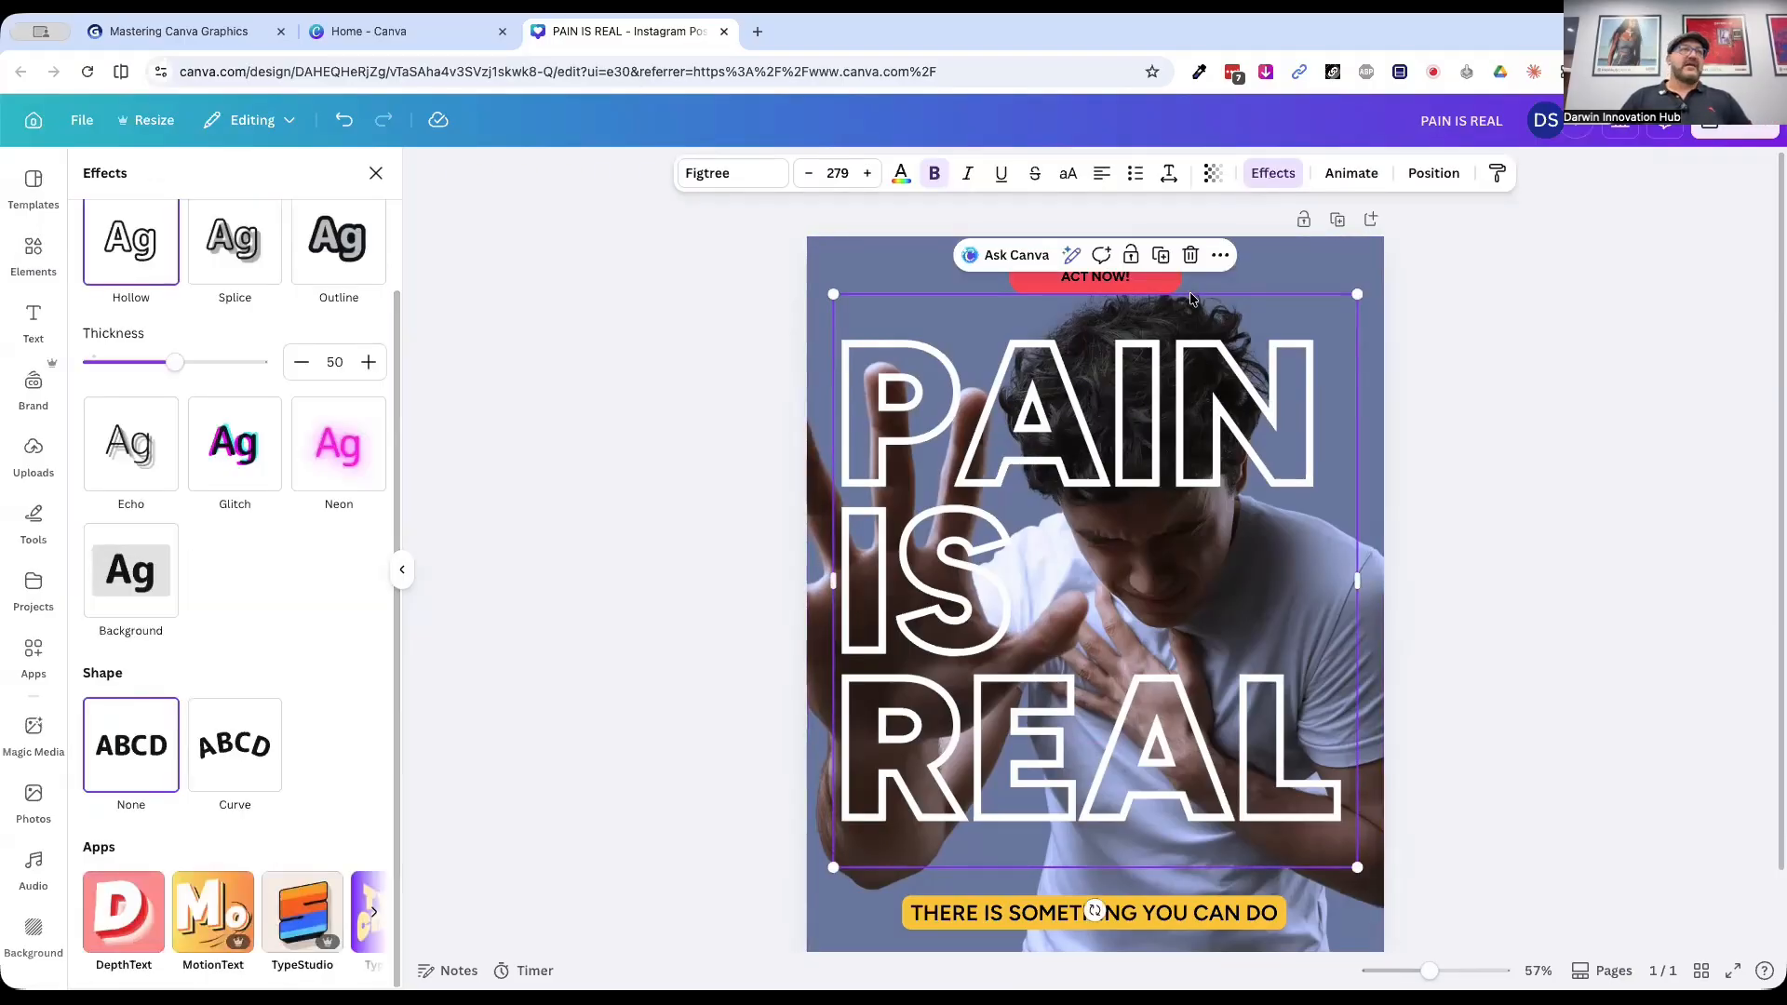
{"action": "scroll", "coordinate": [236, 670], "scroll_direction": "up", "scroll_amount": 3}
{"action": "left_click", "coordinate": [133, 318]}
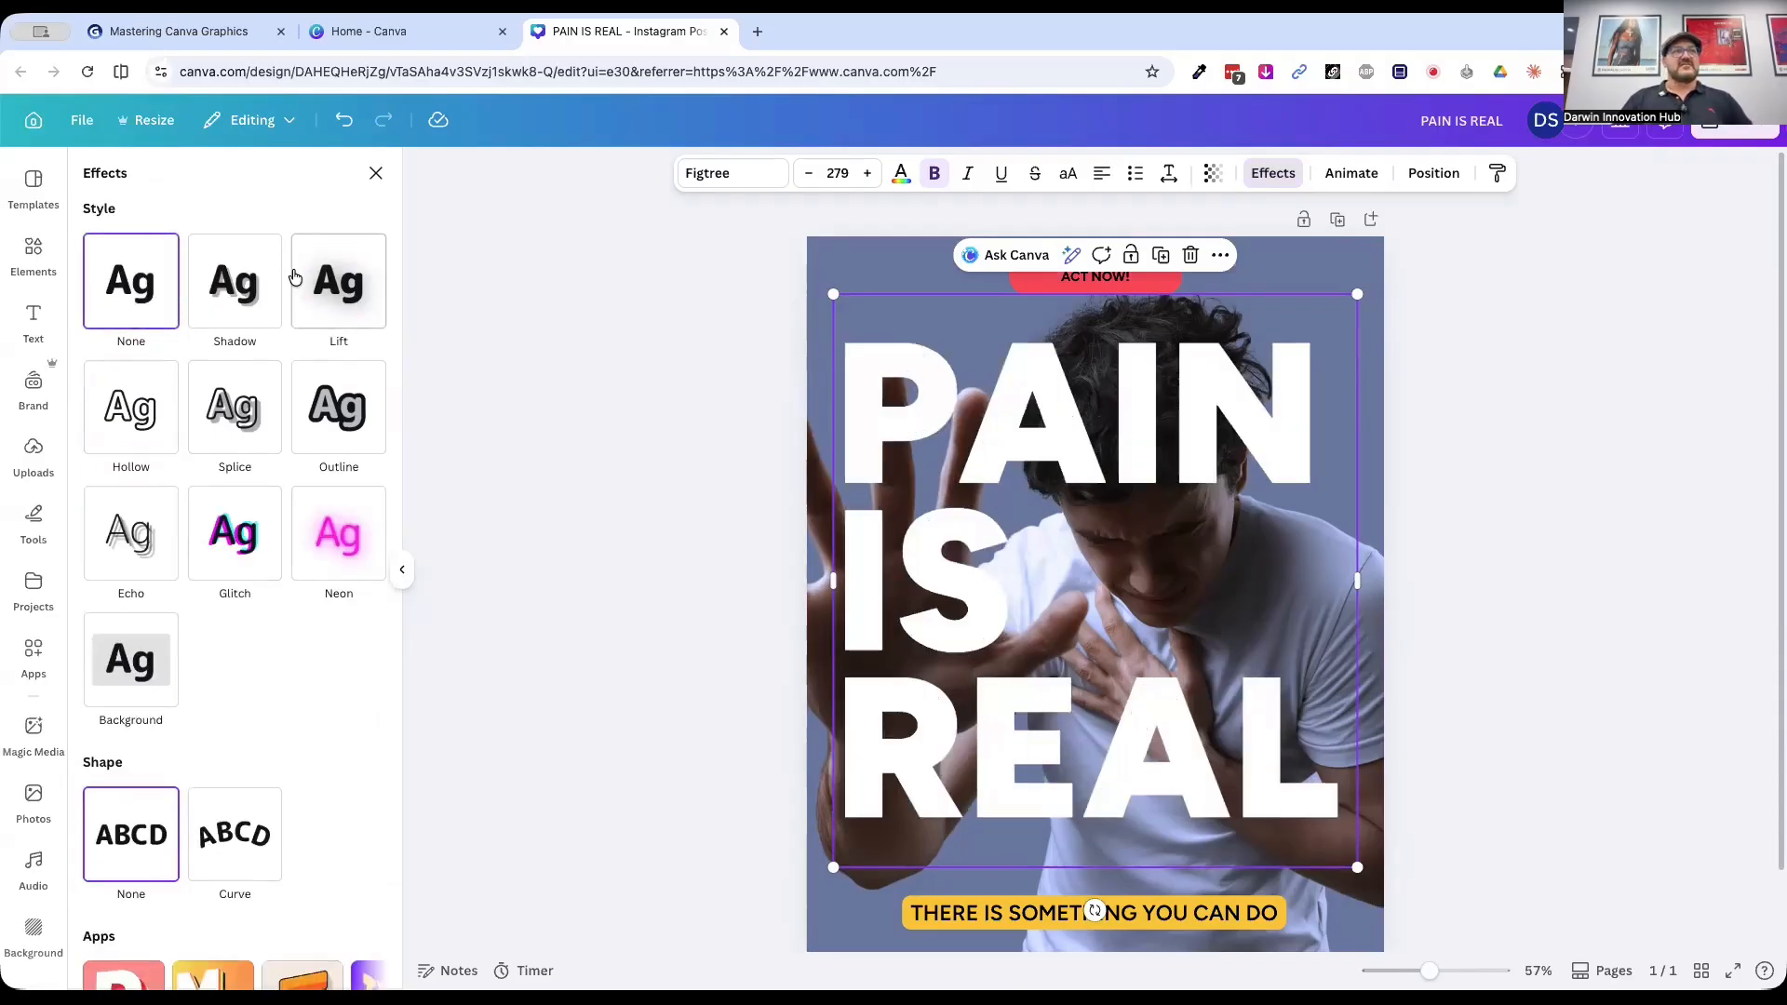
{"action": "left_click", "coordinate": [326, 284]}
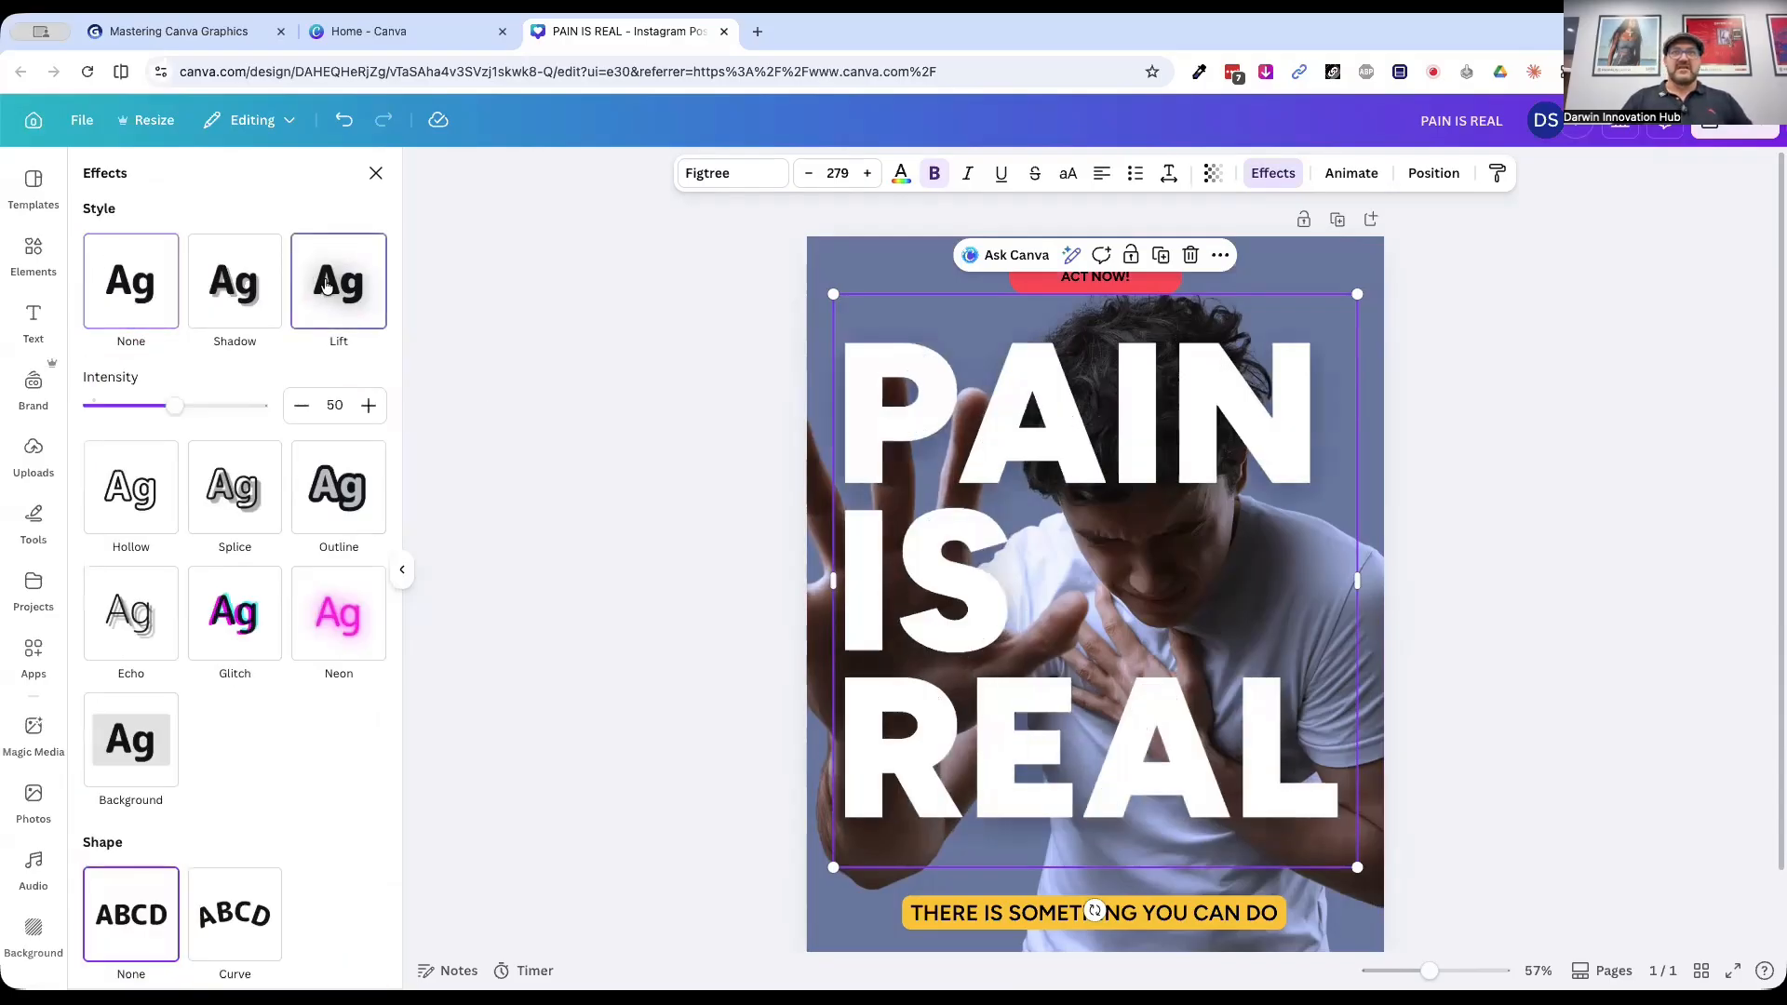
{"action": "left_click", "coordinate": [522, 414]}
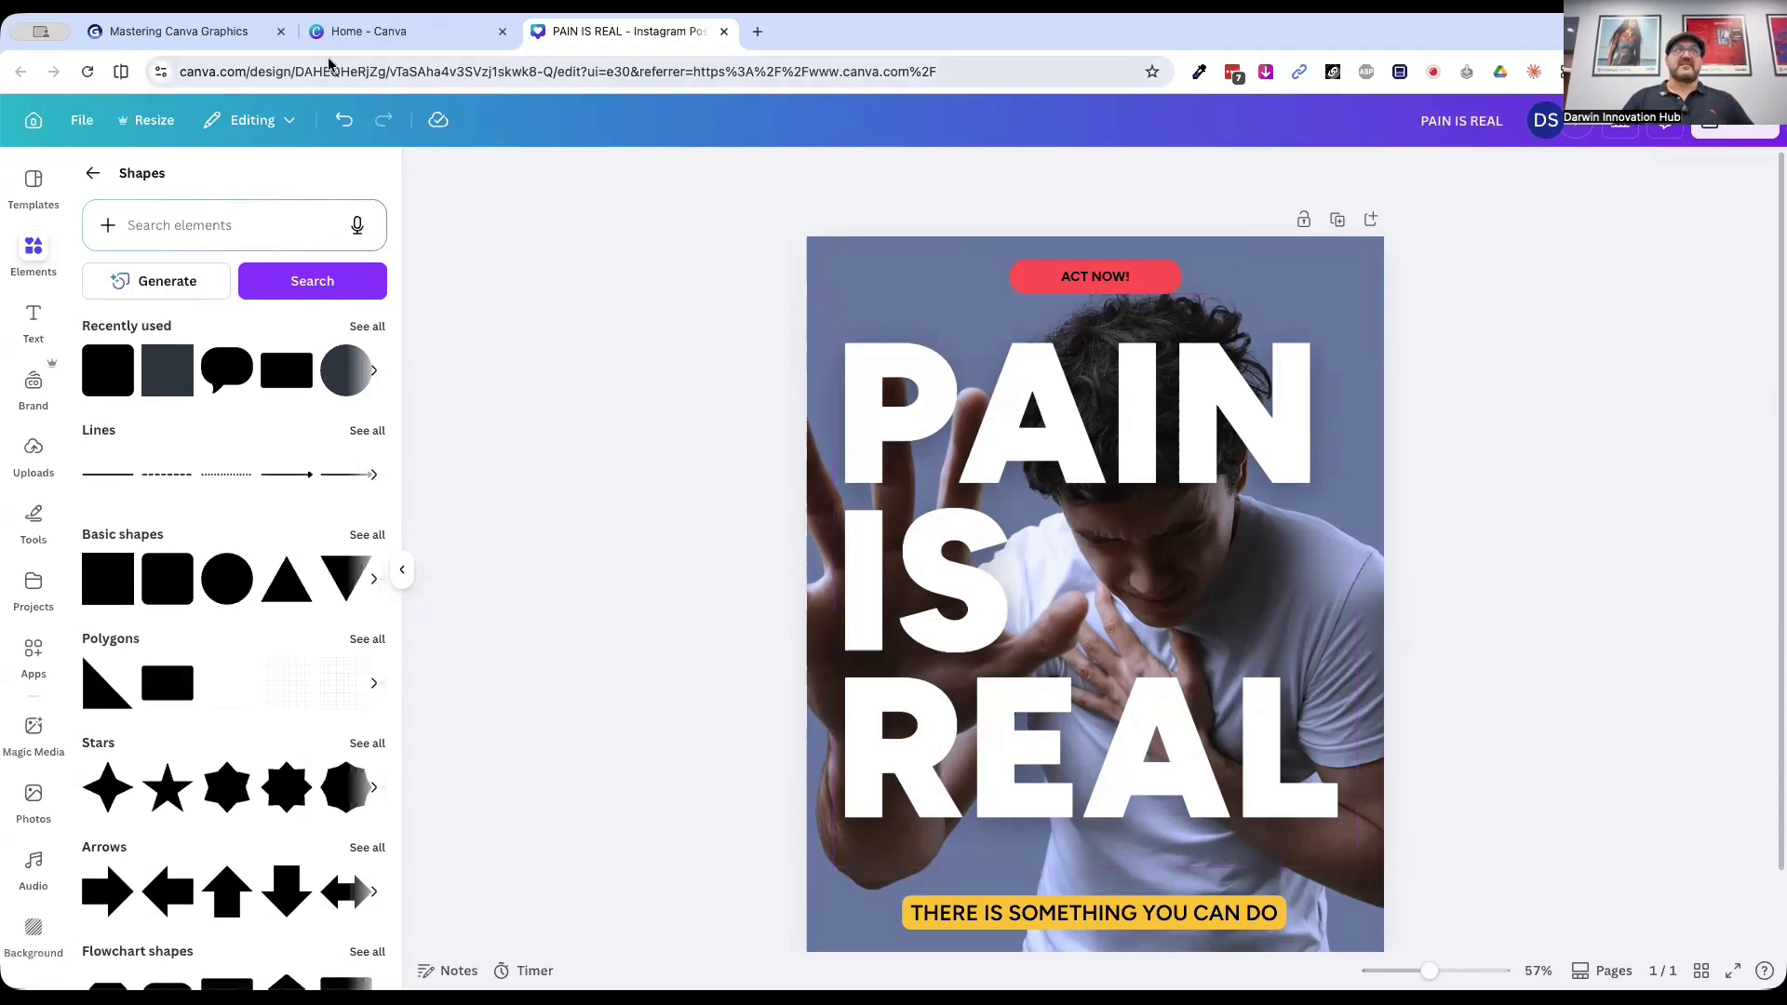
Step: Compare the design with the Contrast slide in the Gamma presentation and advance the slides to Rule 3, Alignment
{"action": "left_click", "coordinate": [176, 30]}
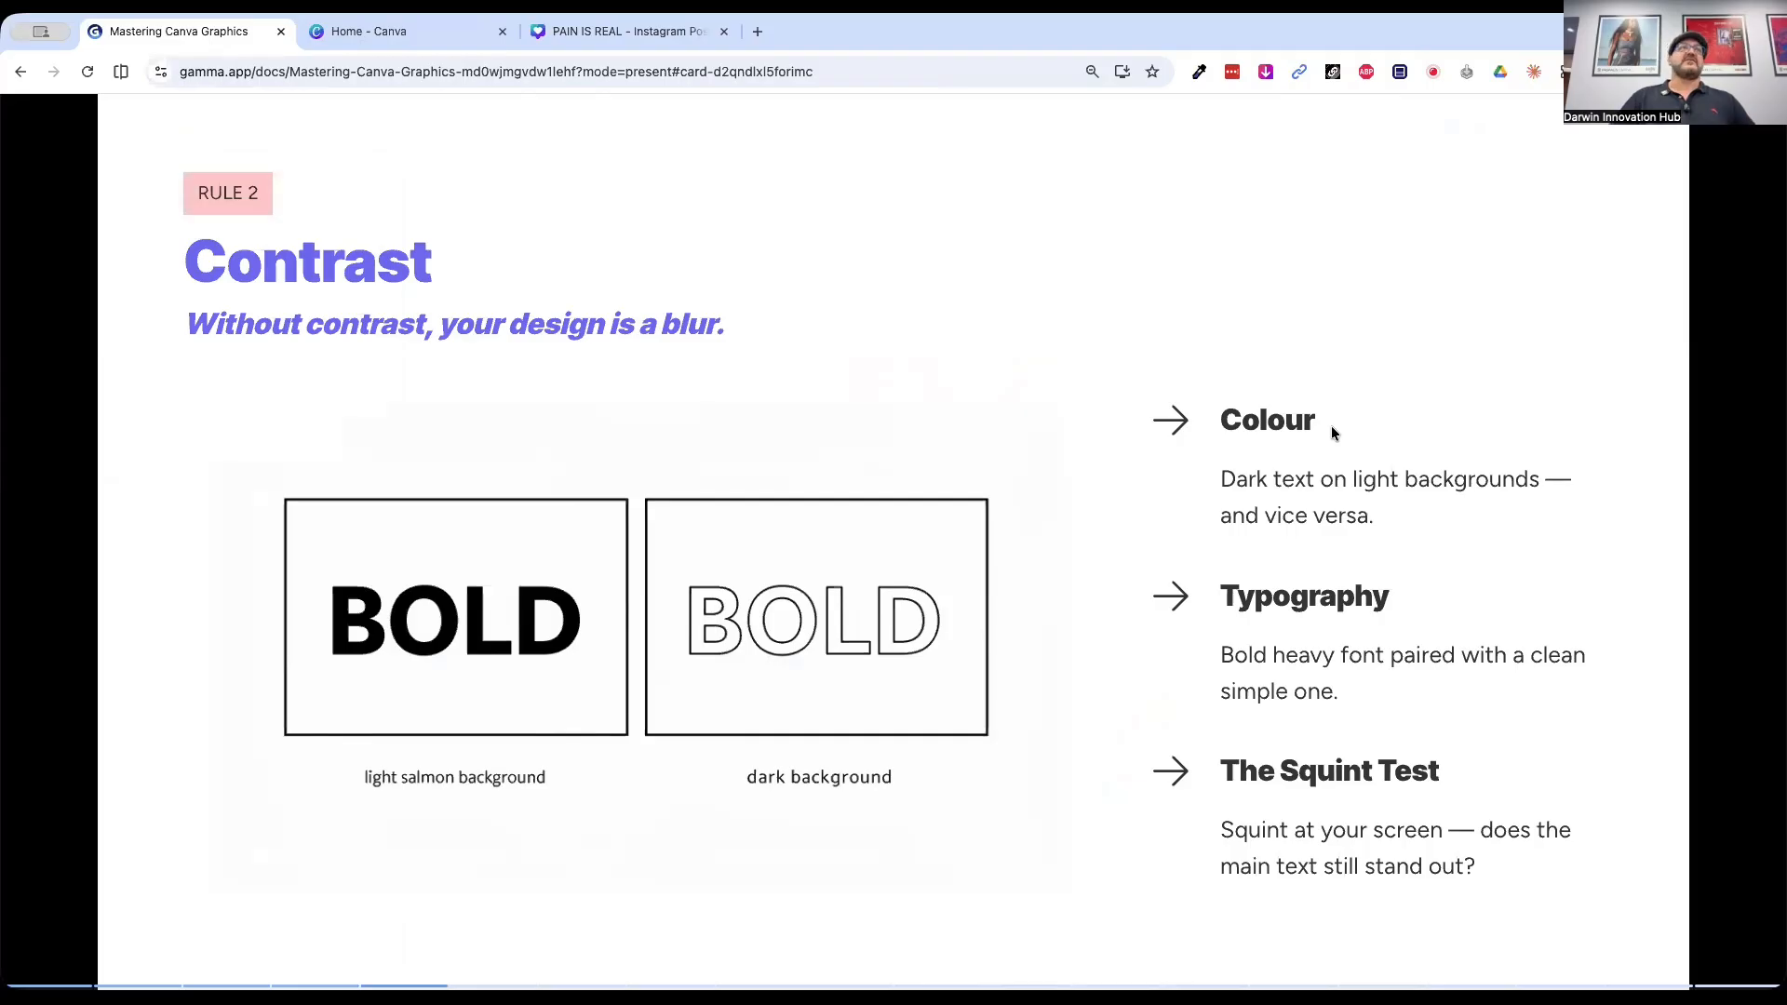
{"action": "left_click", "coordinate": [621, 35]}
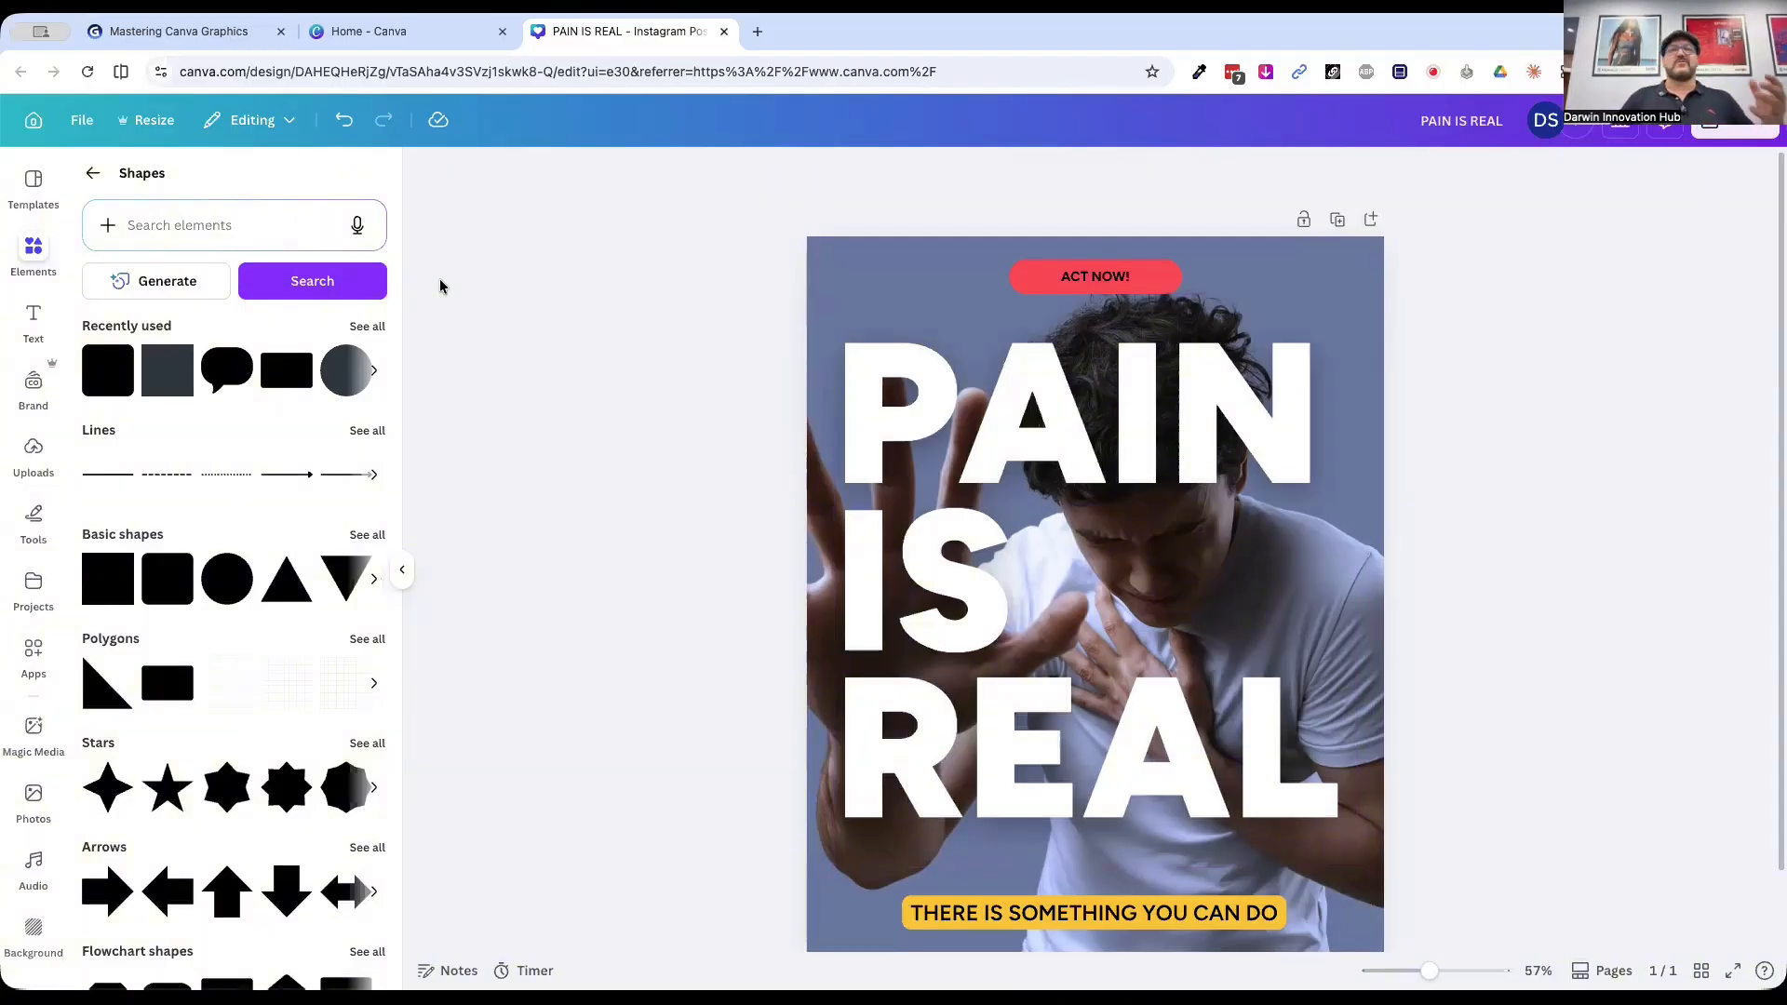
{"action": "left_click", "coordinate": [155, 33]}
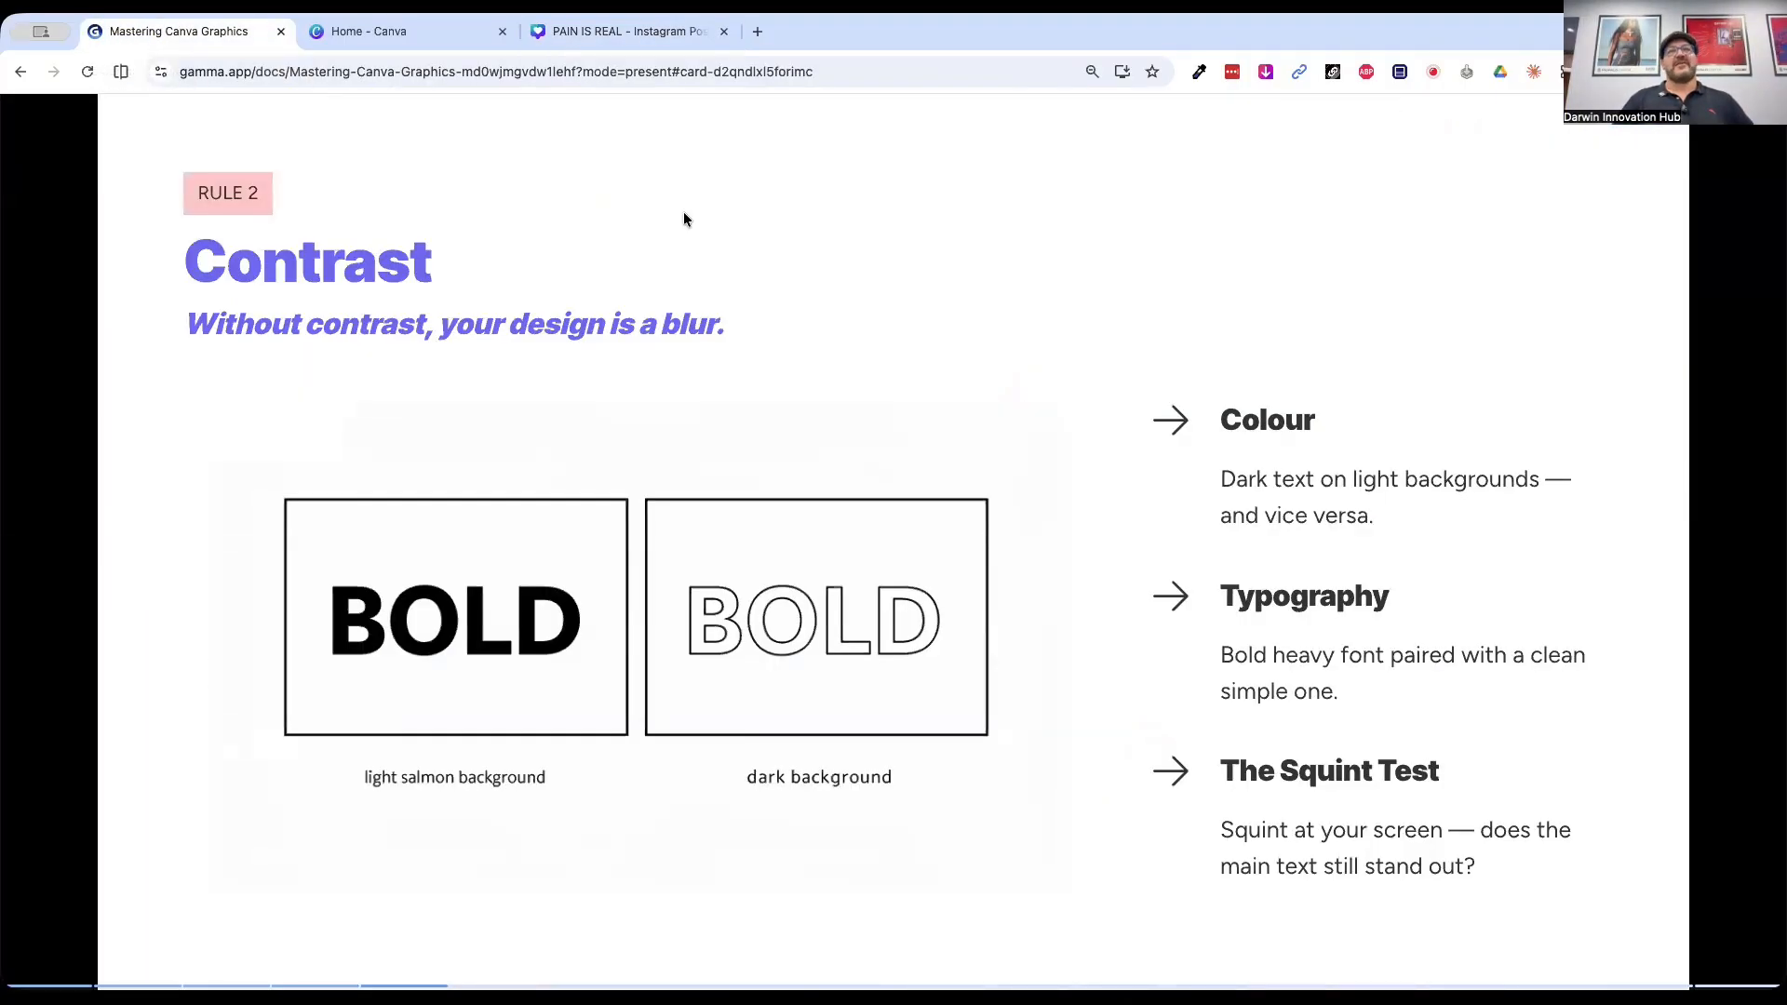
{"action": "key", "text": "Right"}
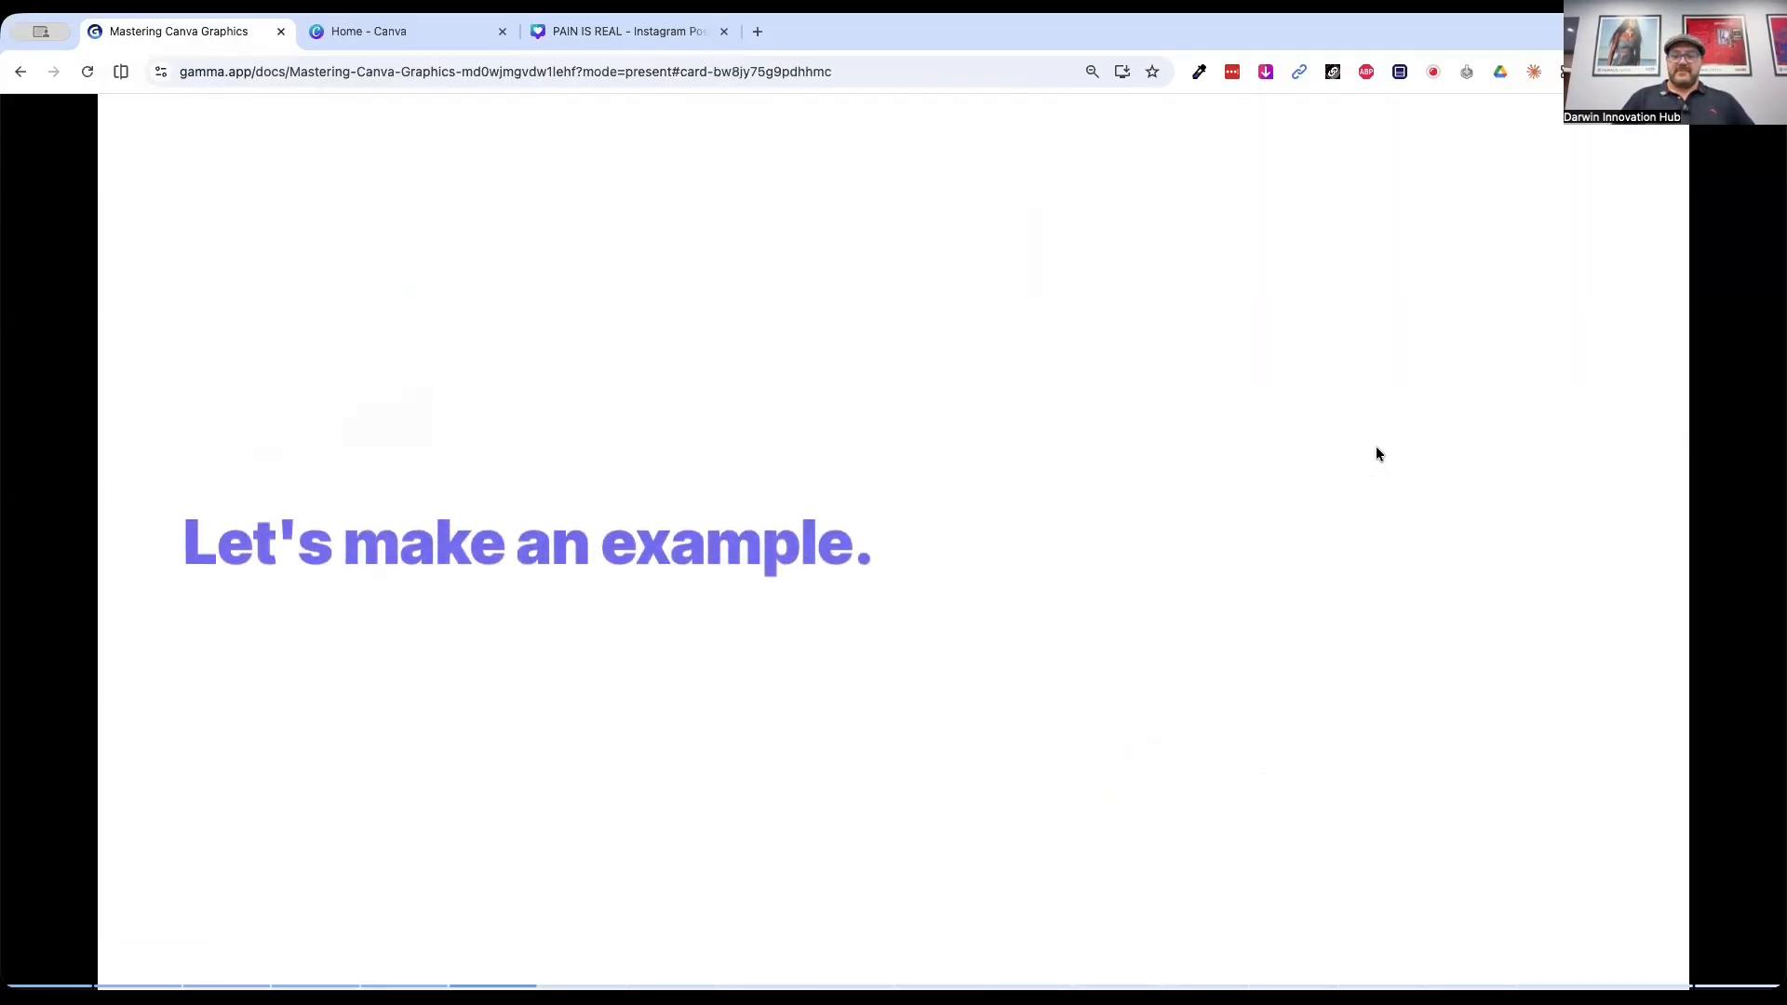
{"action": "key", "text": "Right"}
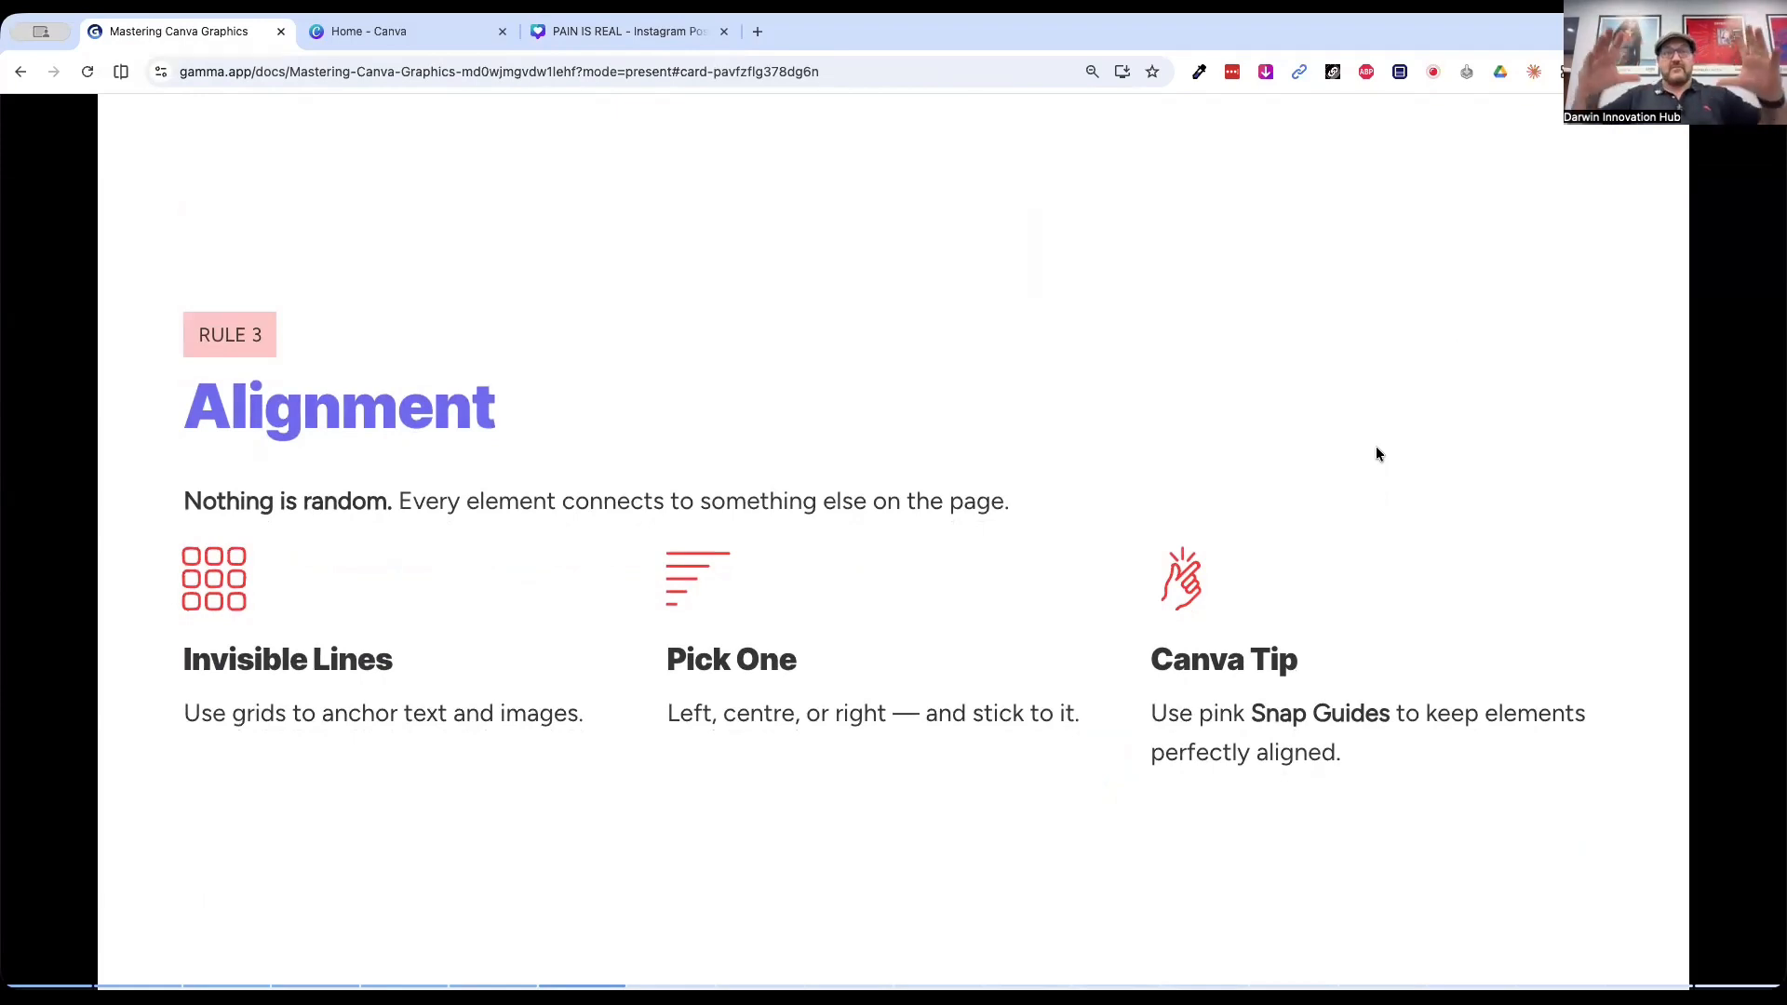
{"action": "key", "text": "Escape"}
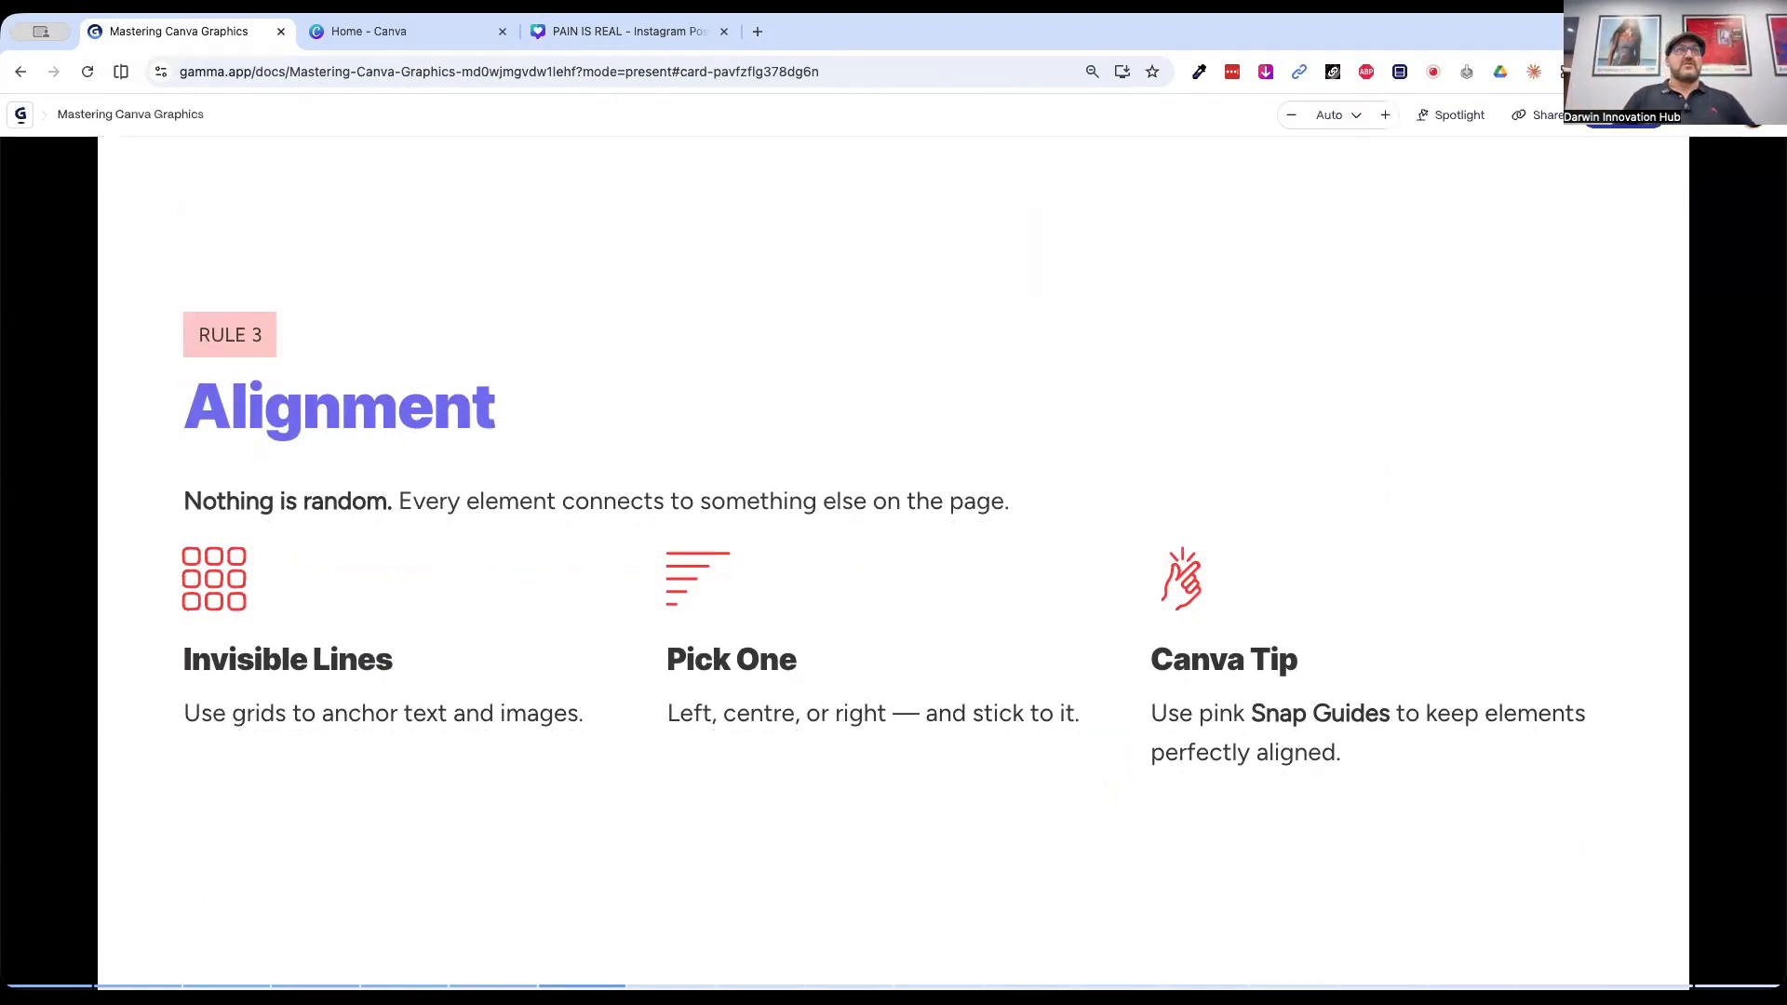
Step: Switch to the Canva home page and create a new blank Instagram Post (4:5) design
{"action": "left_click", "coordinate": [383, 34]}
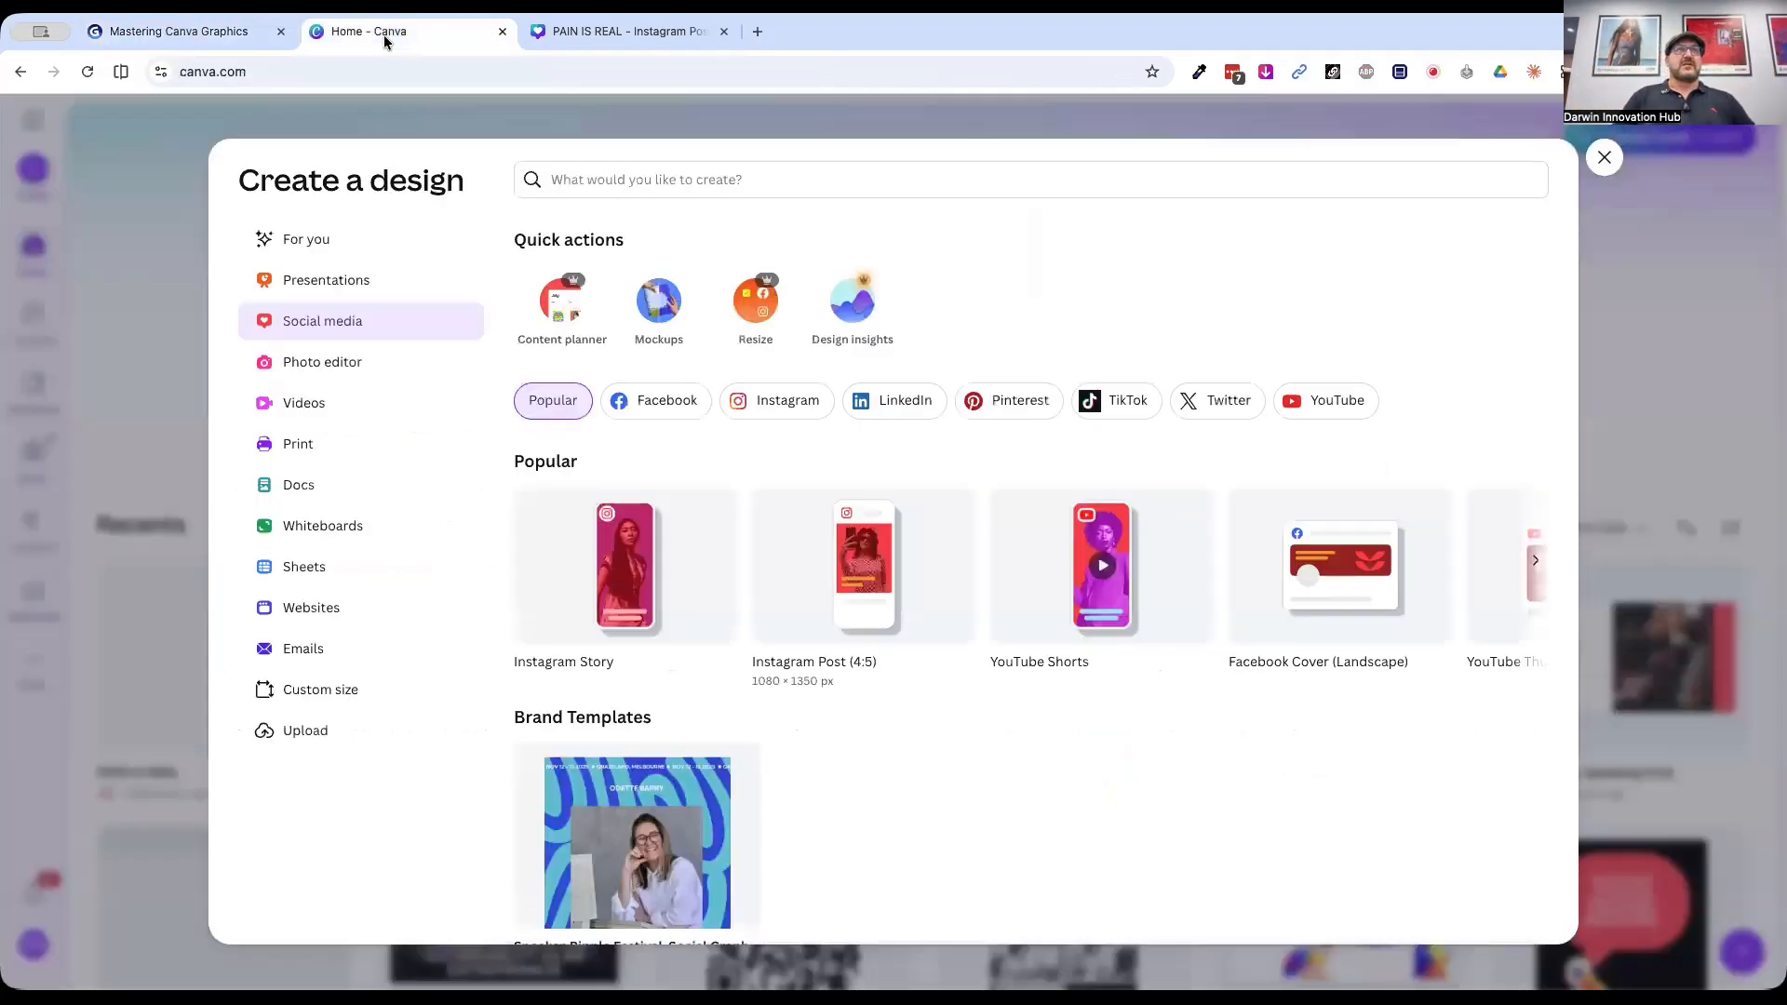
{"action": "left_click", "coordinate": [862, 571]}
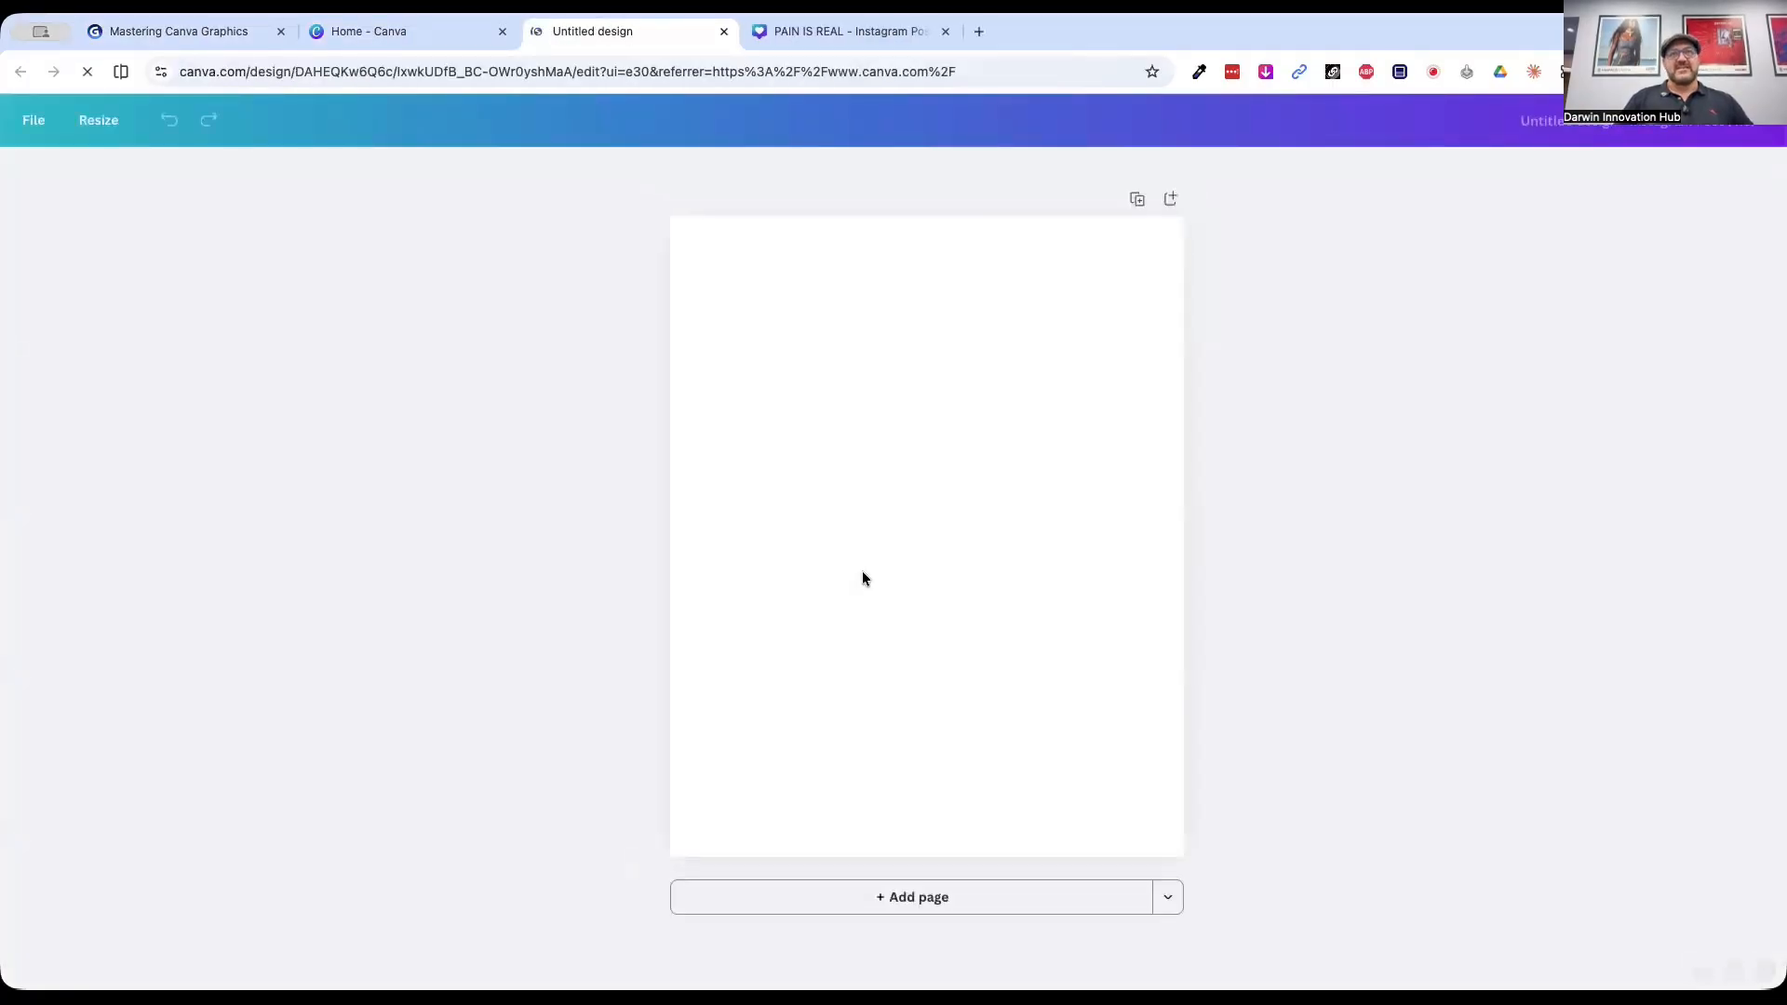
{"action": "left_click", "coordinate": [890, 464]}
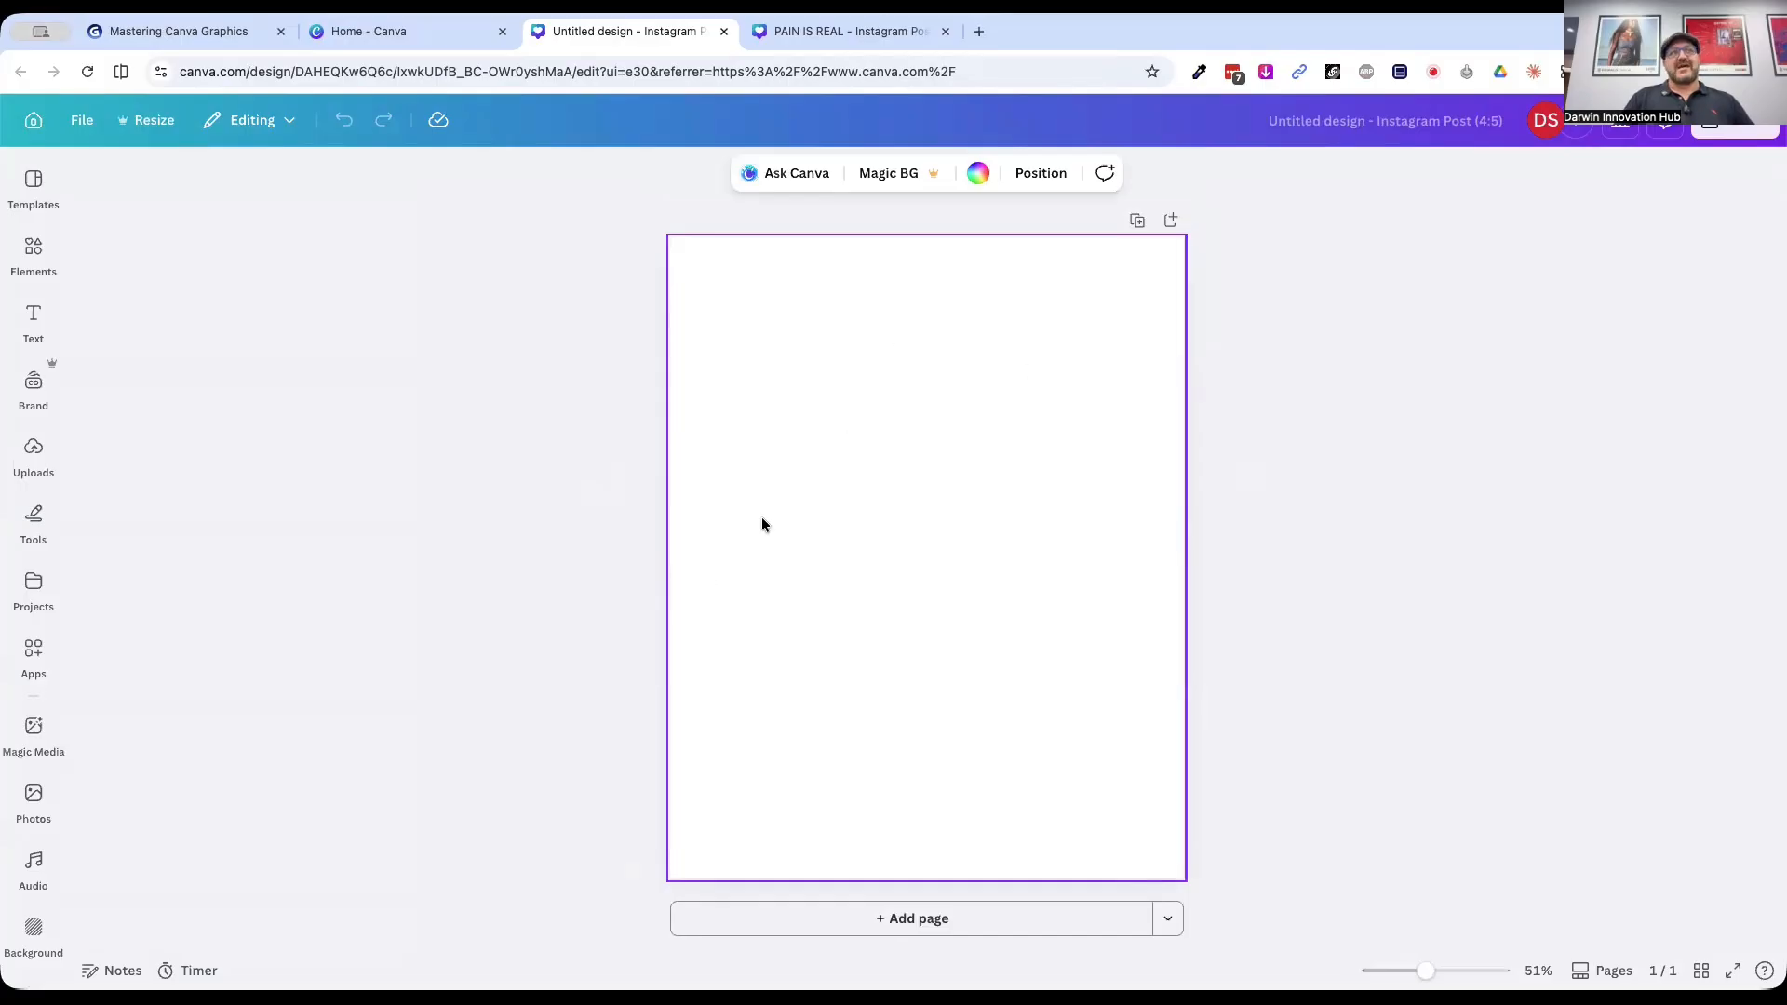
Step: Insert the recently used team-meeting photo and fit it to the page's margin guides, extending its upper edge to the upper margin
{"action": "left_click", "coordinate": [32, 256]}
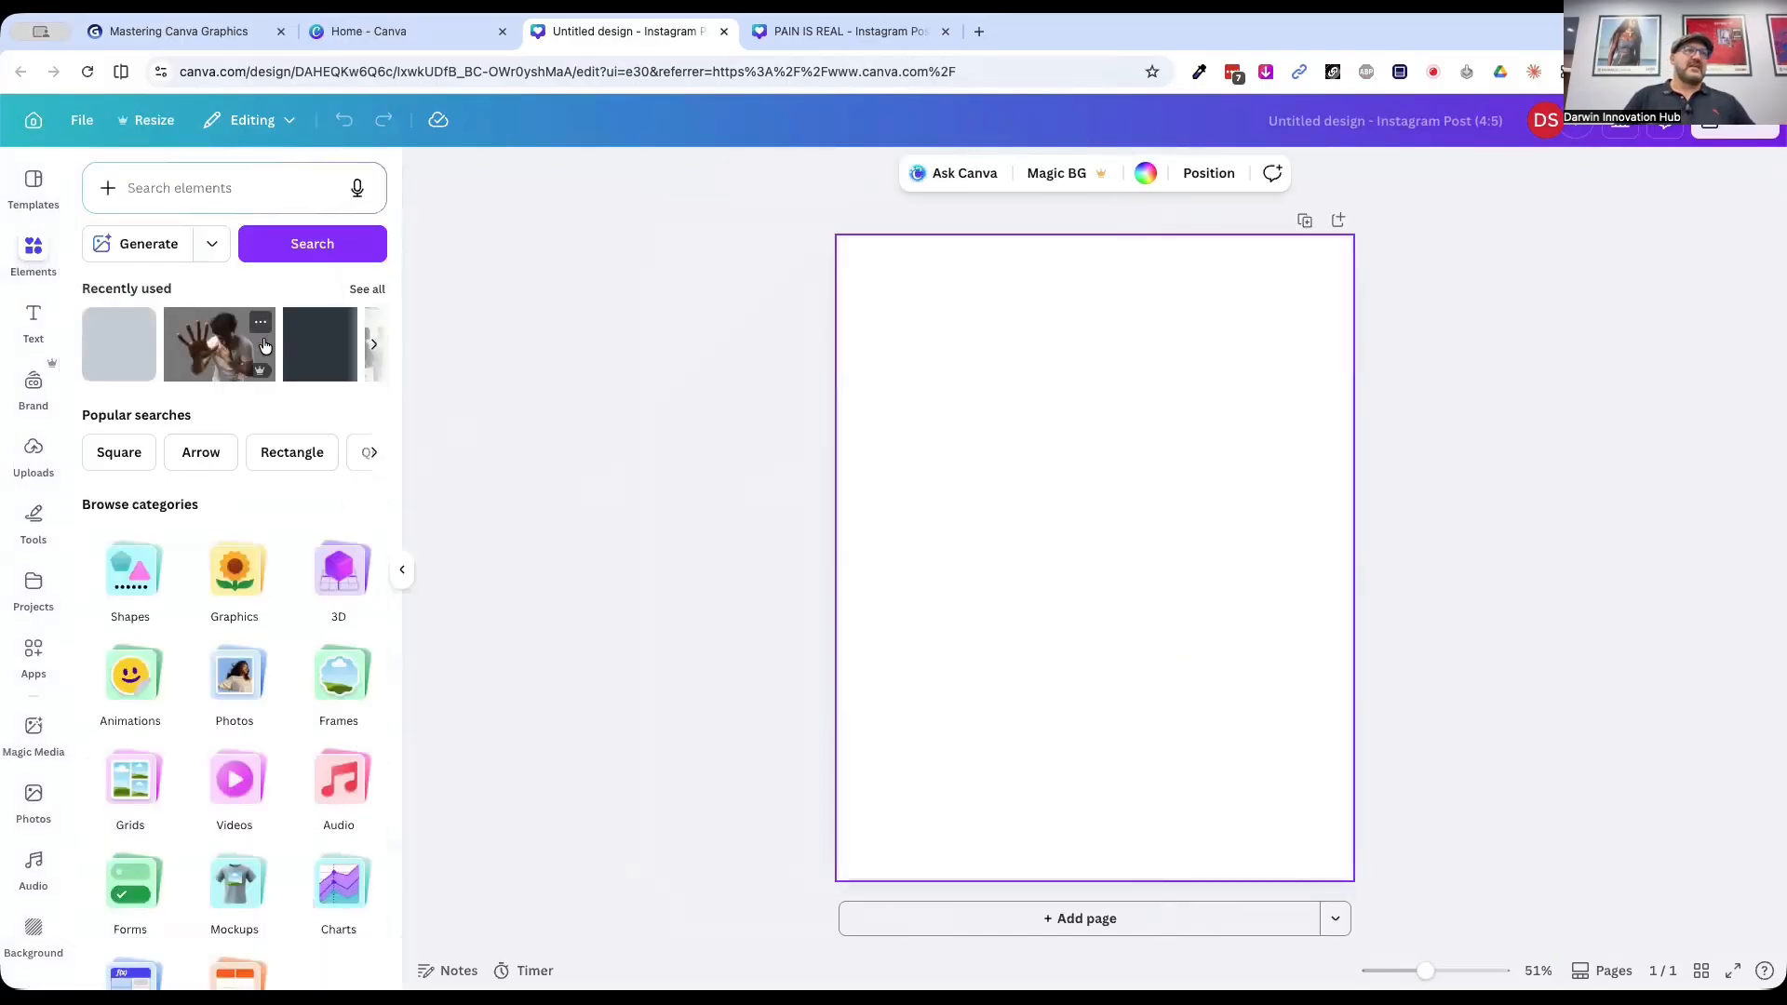
{"action": "scroll", "coordinate": [270, 335], "scroll_direction": "right", "scroll_amount": 5}
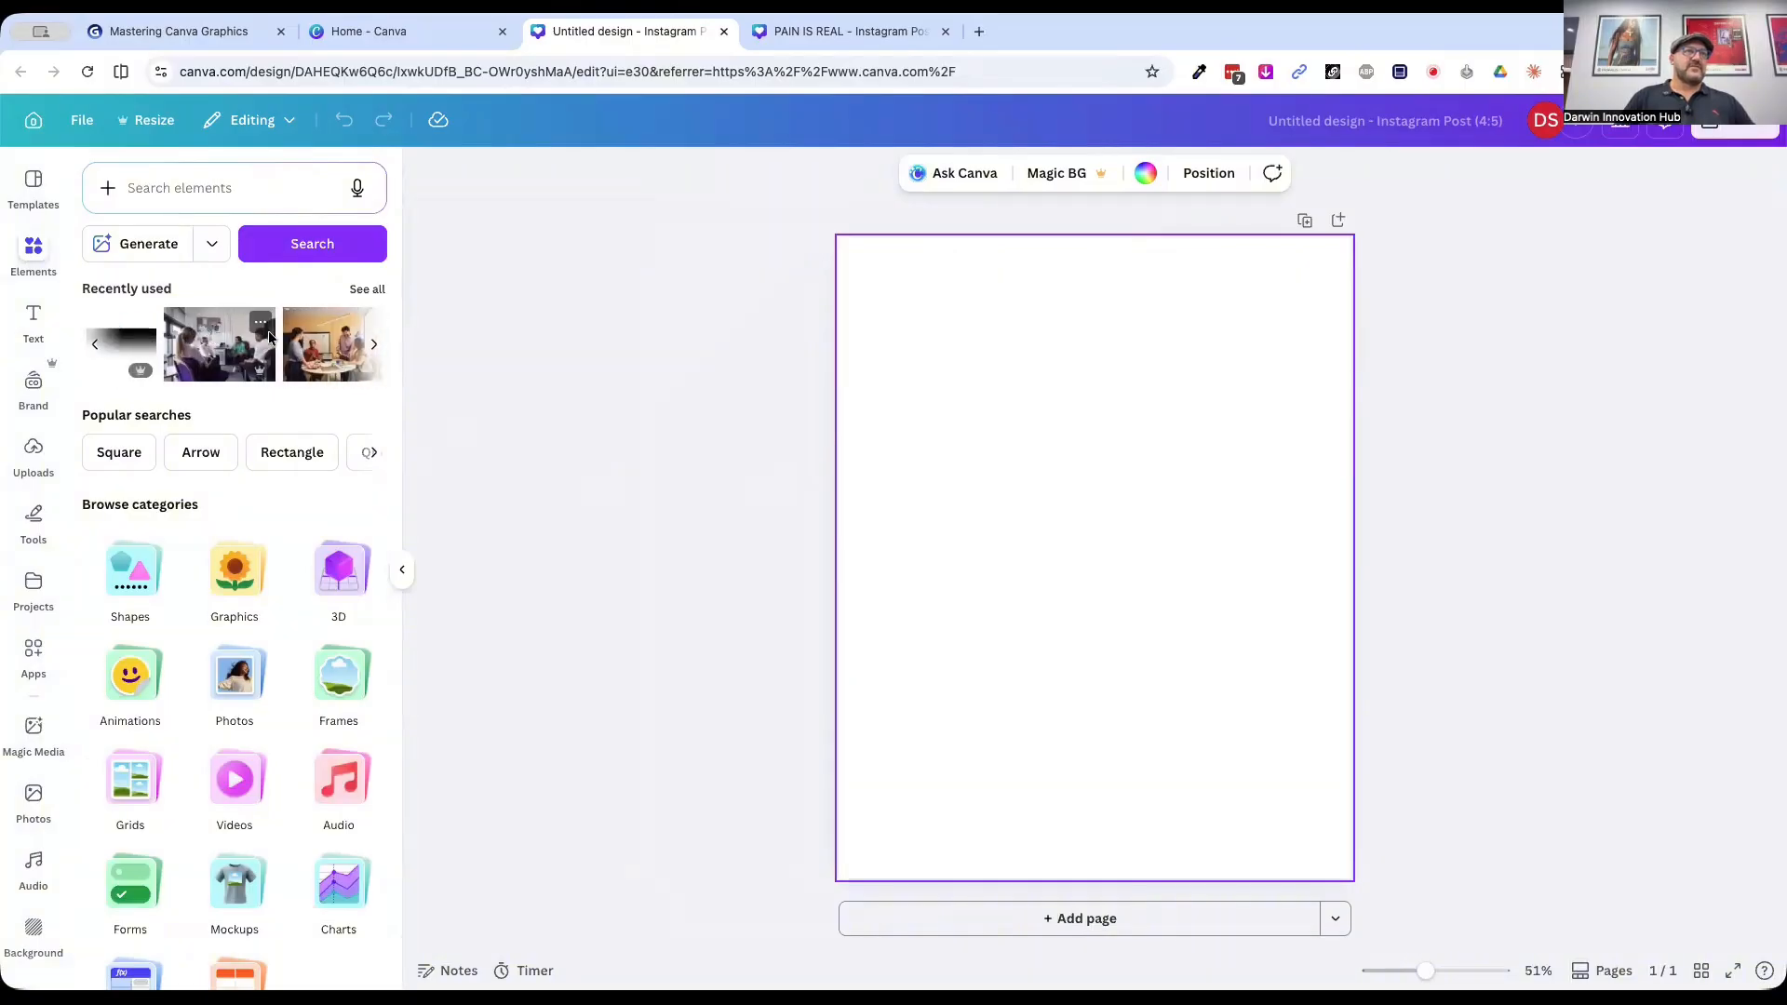
{"action": "left_click", "coordinate": [308, 346]}
{"action": "left_click_drag", "start_coordinate": [1100, 560], "coordinate": [1096, 556]}
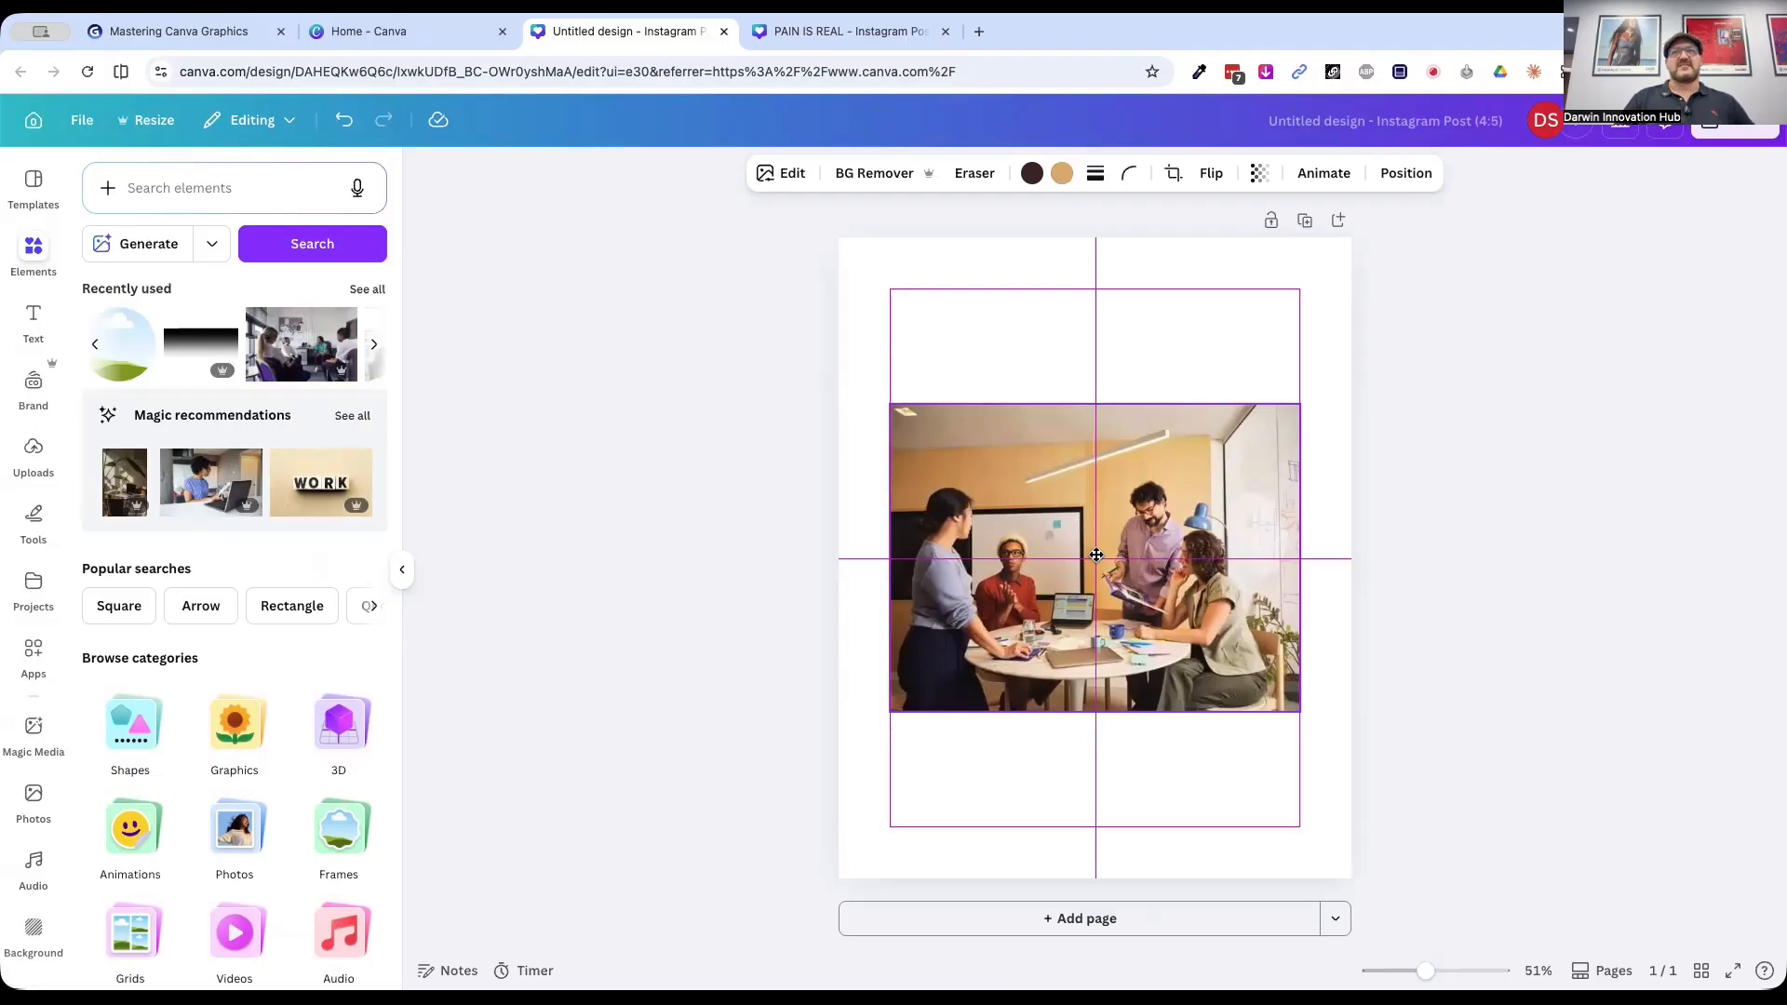
{"action": "left_click_drag", "start_coordinate": [1096, 556], "coordinate": [1098, 672]}
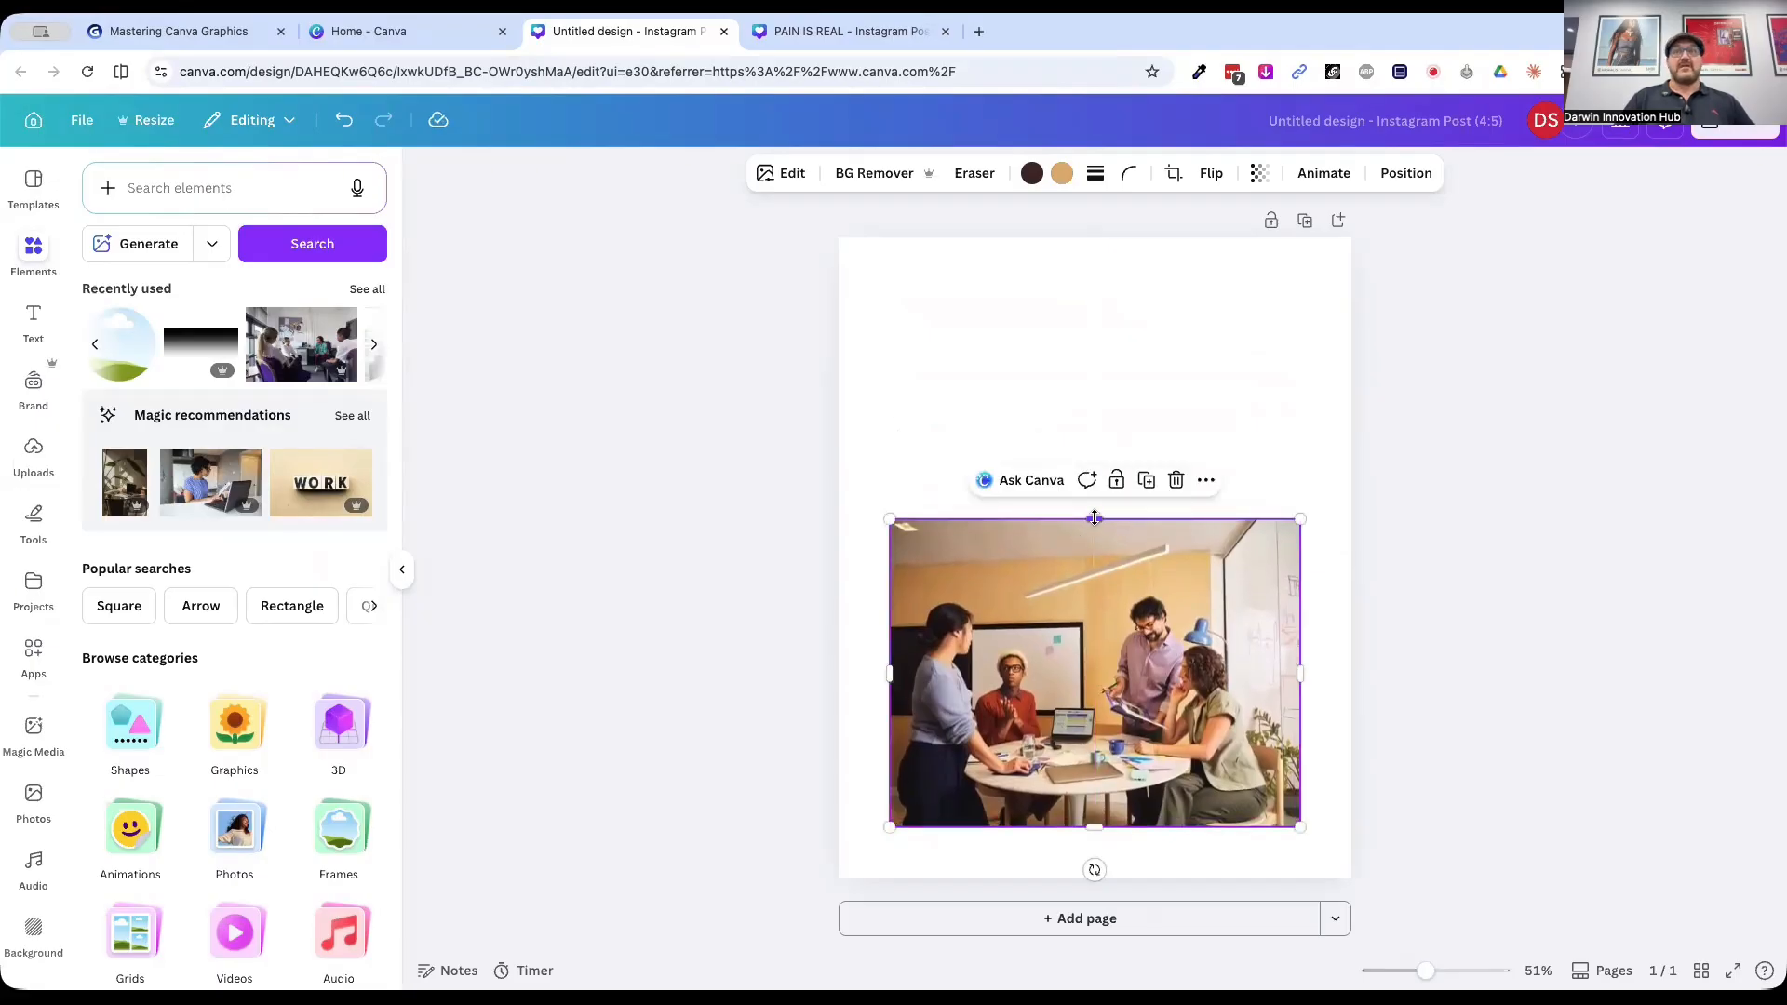
{"action": "left_click_drag", "start_coordinate": [1091, 518], "coordinate": [1106, 290]}
{"action": "left_click", "coordinate": [1473, 459]}
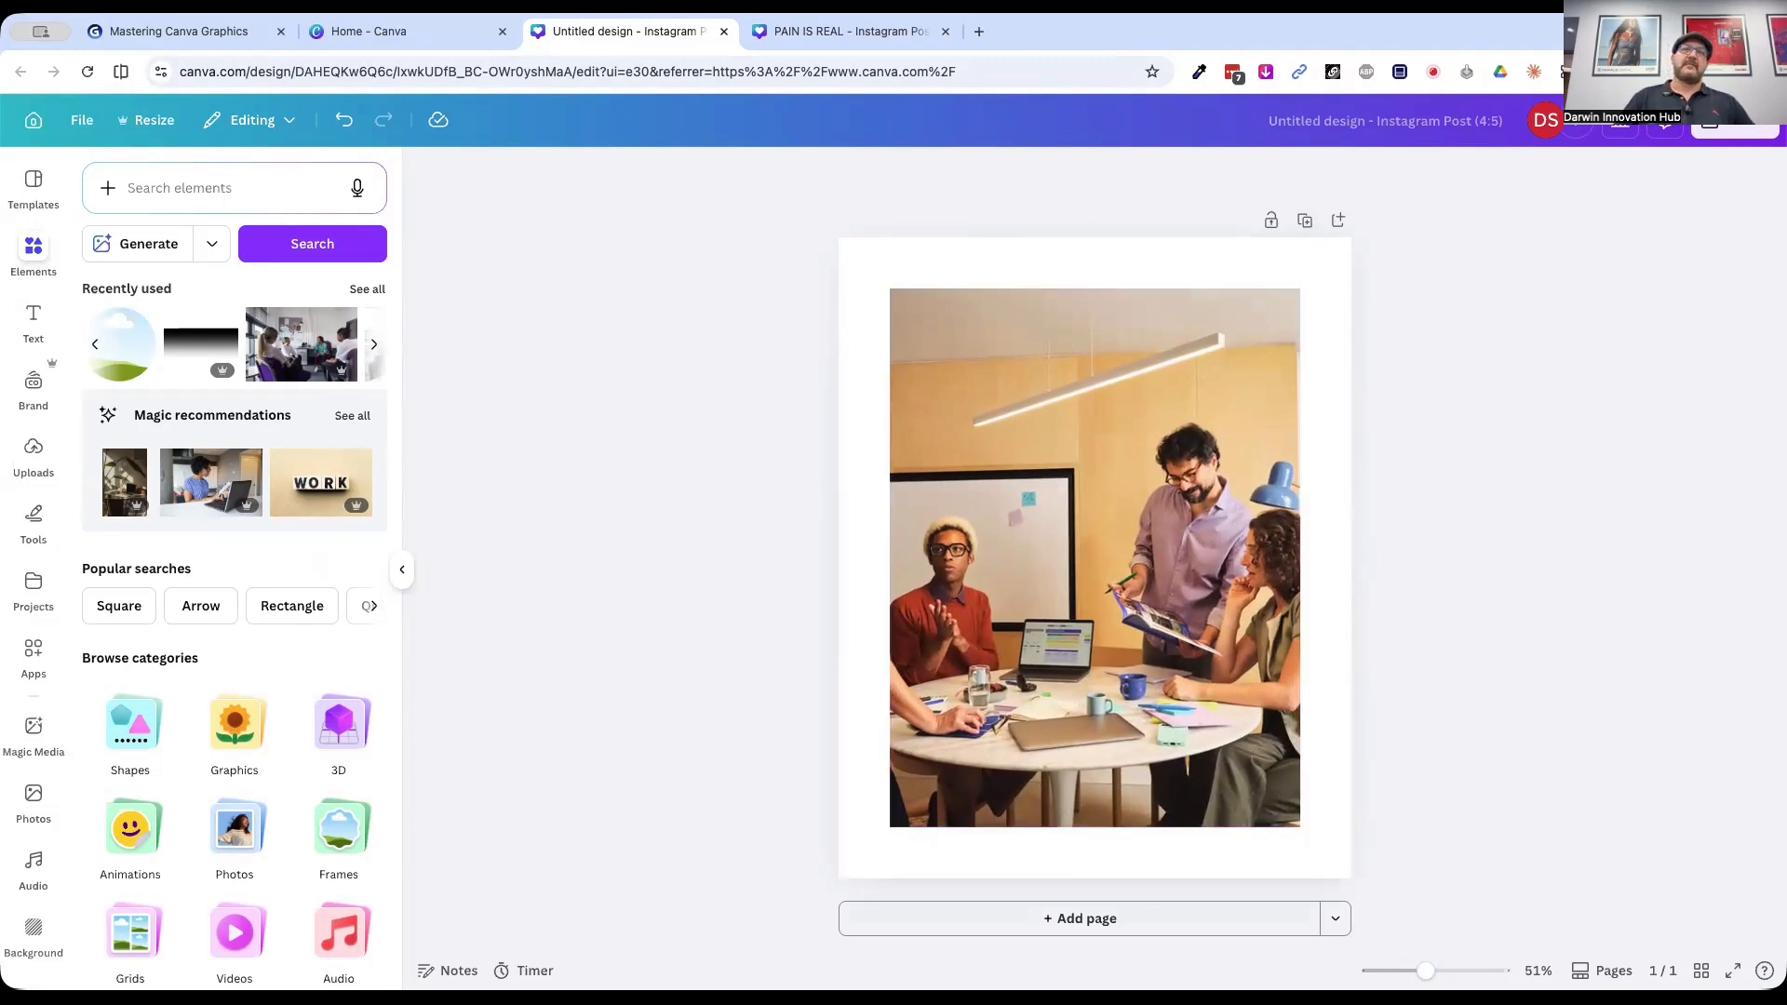
Step: Extend the photo past the left margin and down to the page's lower edge, restoring each side to its margin guide
{"action": "left_click", "coordinate": [931, 549]}
{"action": "left_click_drag", "start_coordinate": [890, 550], "coordinate": [858, 551]}
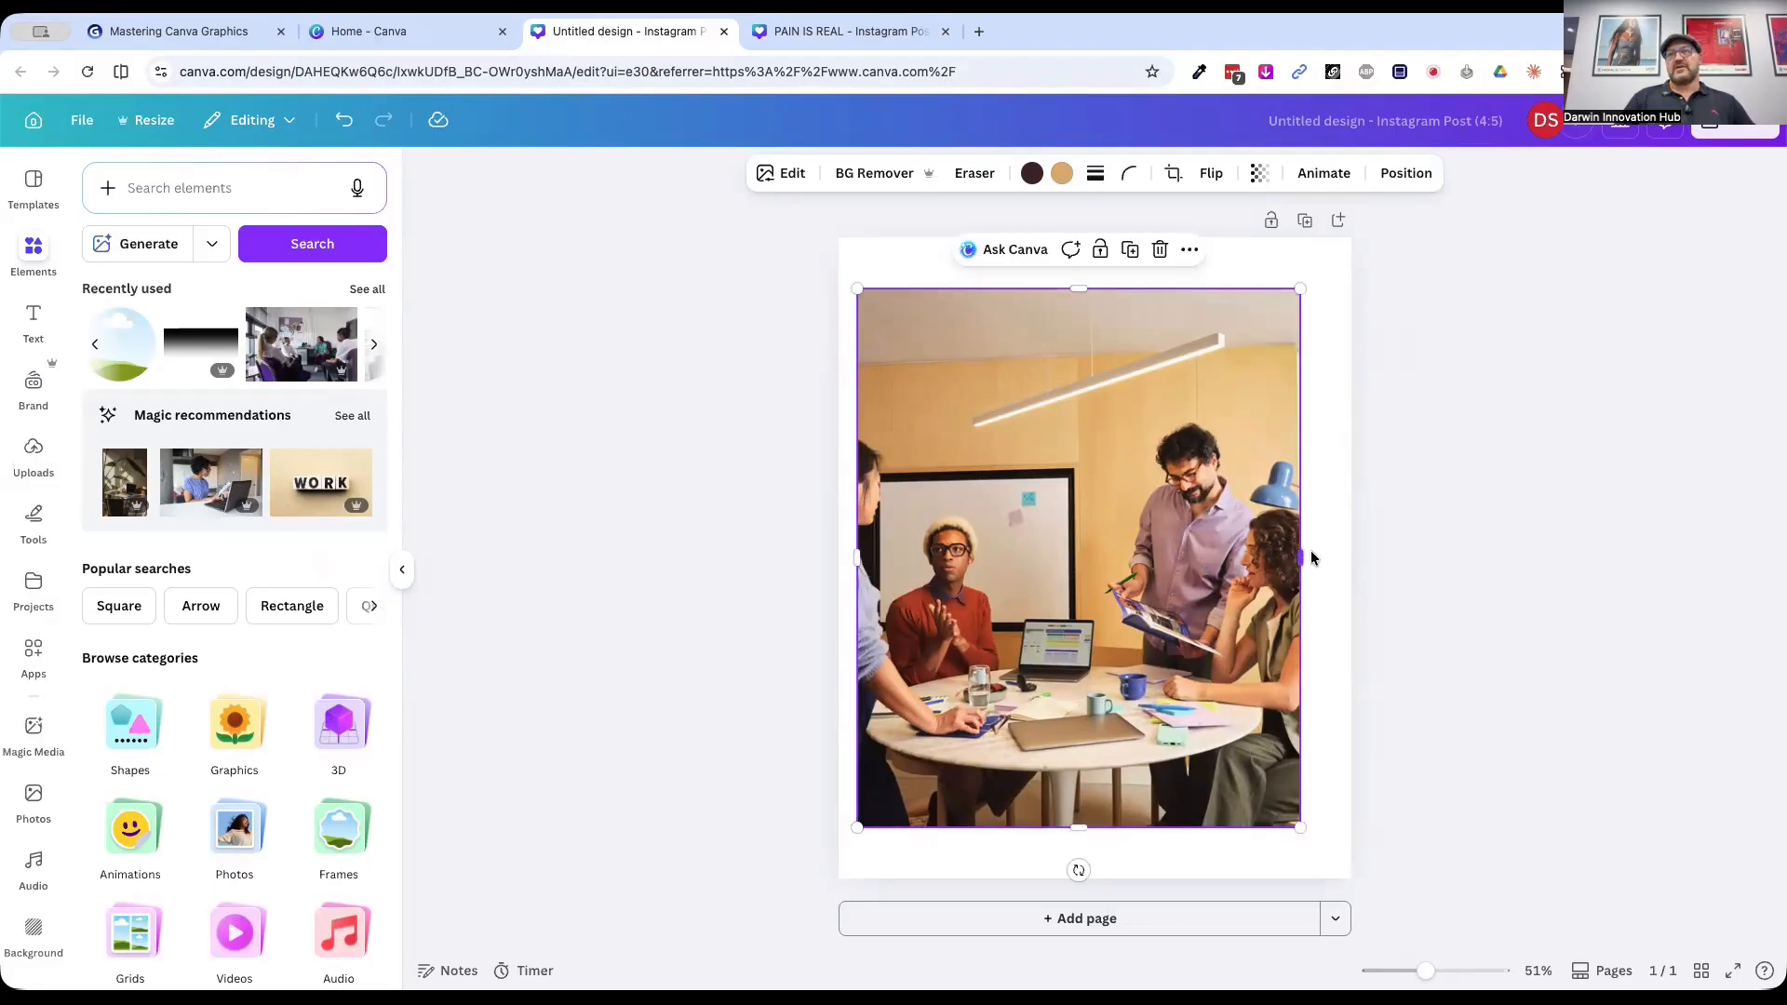
{"action": "mouse_move", "coordinate": [1301, 557]}
{"action": "left_mouse_down"}
{"action": "mouse_move", "coordinate": [1338, 553]}
{"action": "mouse_move", "coordinate": [1300, 557]}
{"action": "left_mouse_up"}
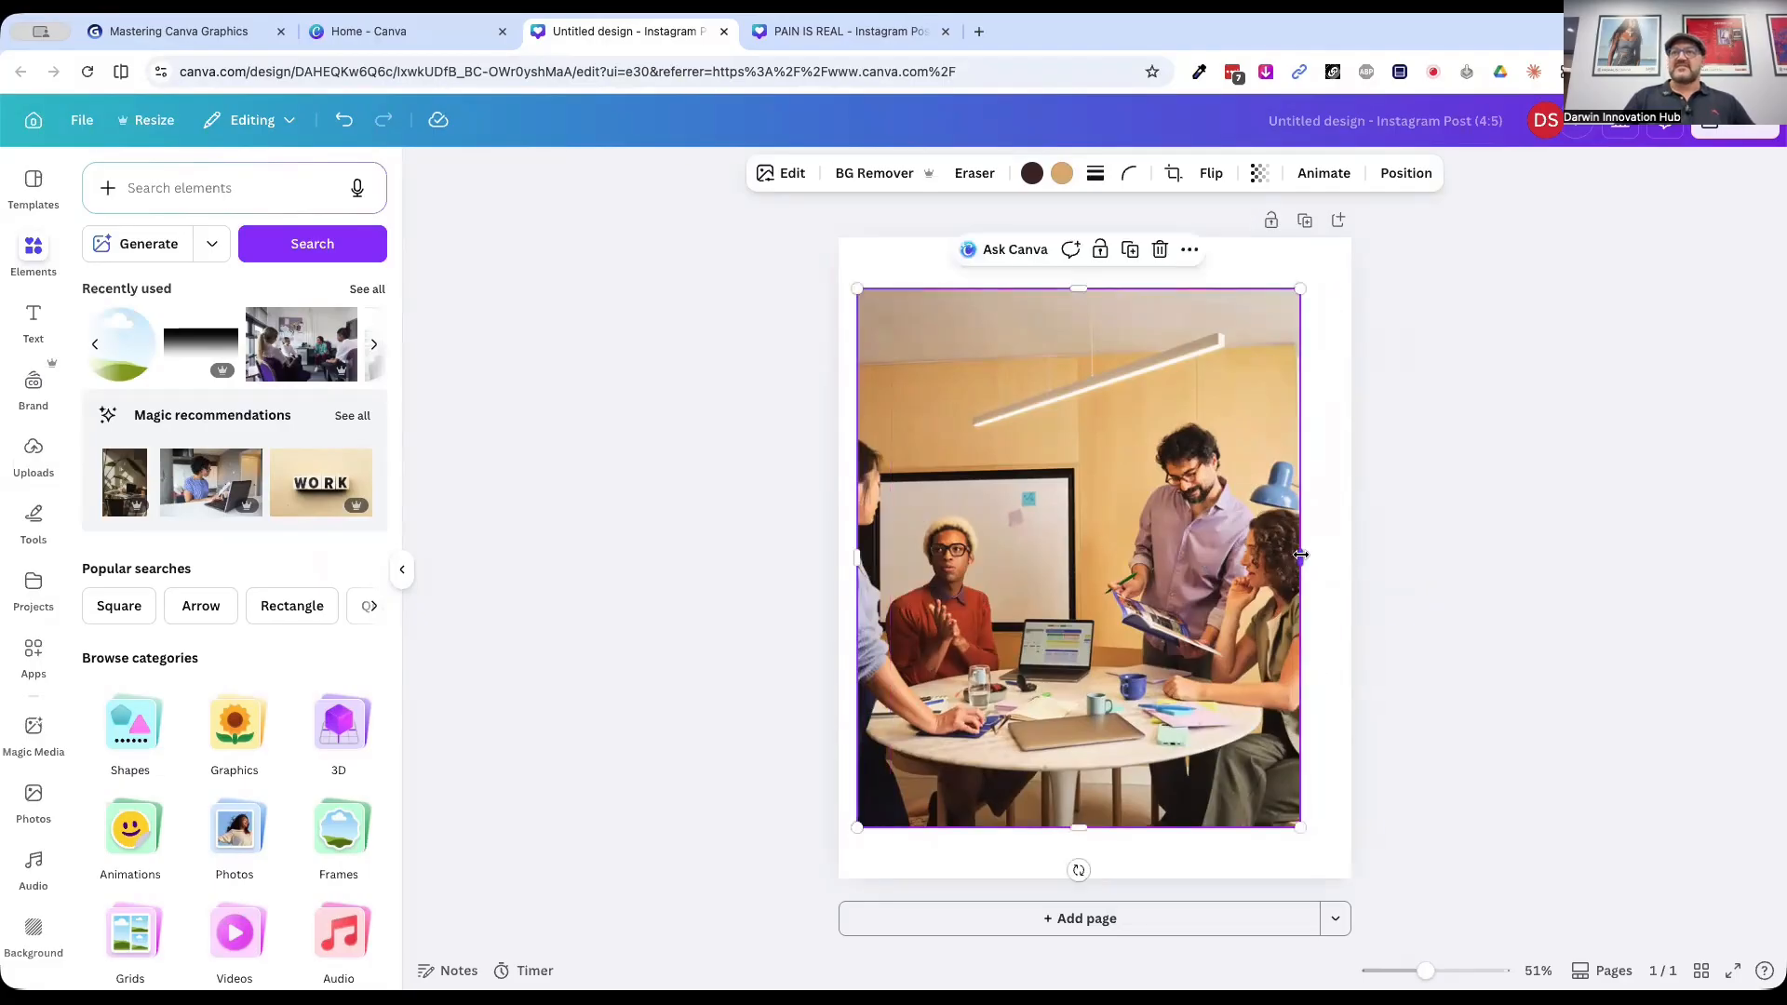
{"action": "left_click_drag", "start_coordinate": [850, 556], "coordinate": [887, 557]}
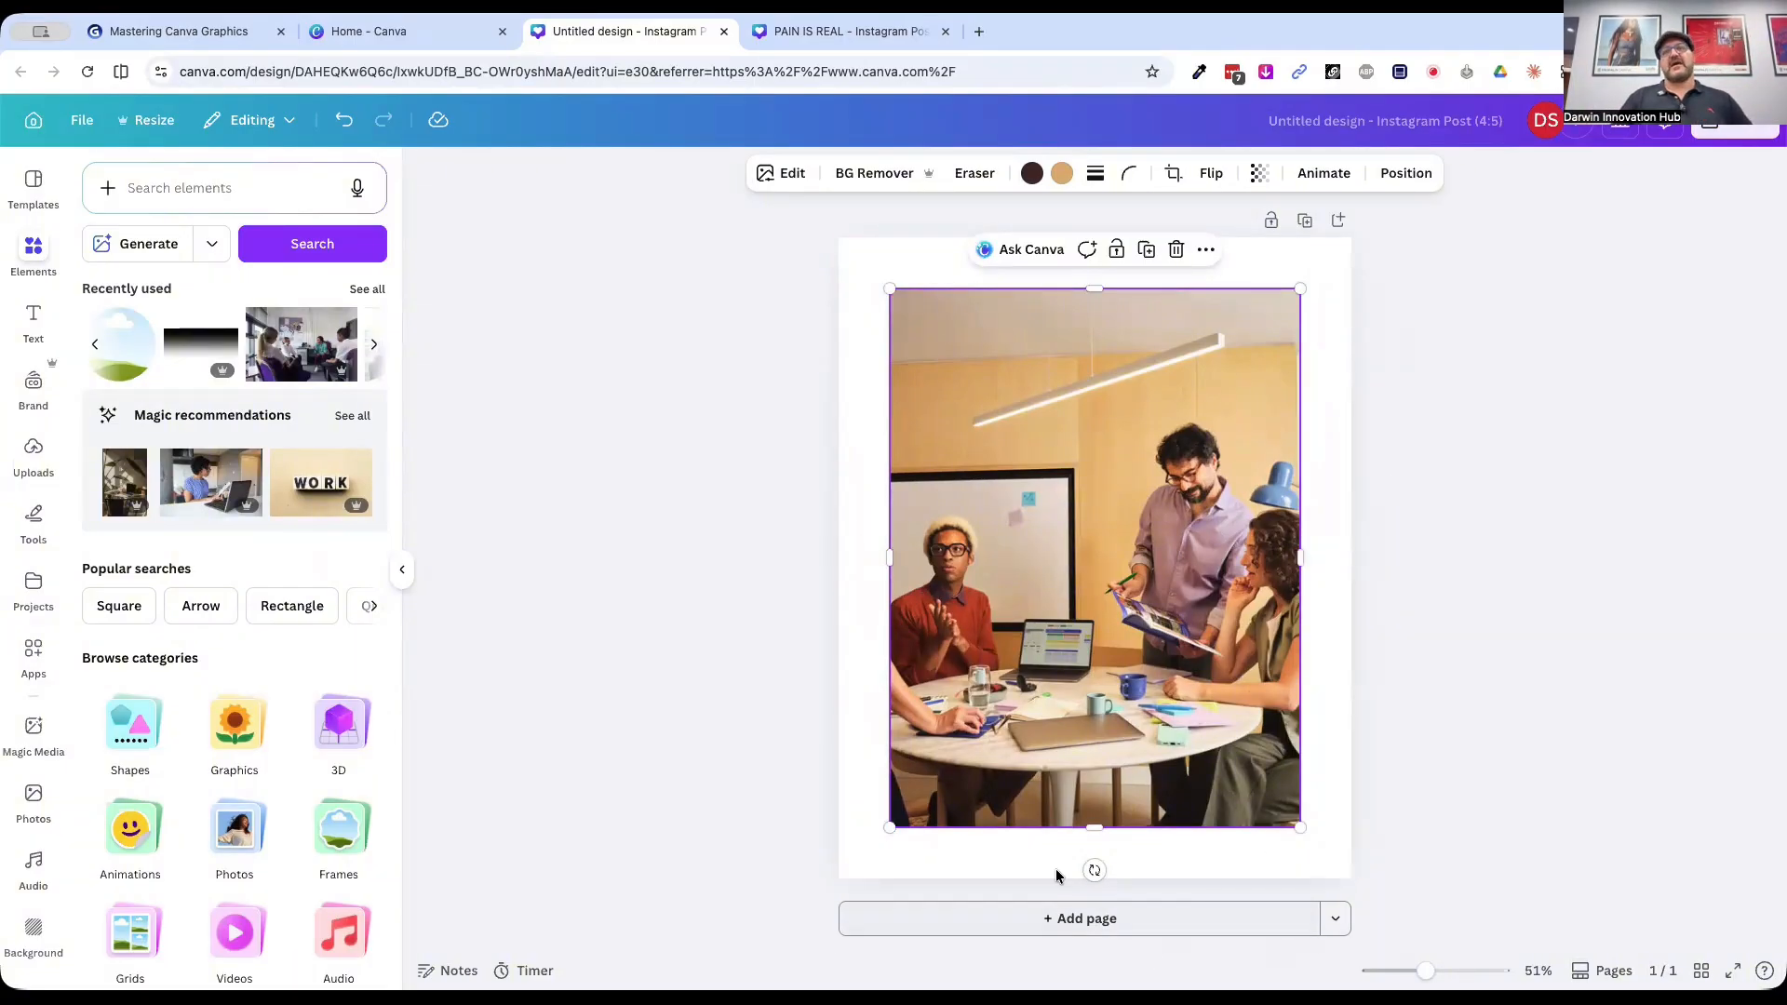
{"action": "left_click_drag", "start_coordinate": [1092, 827], "coordinate": [1089, 884]}
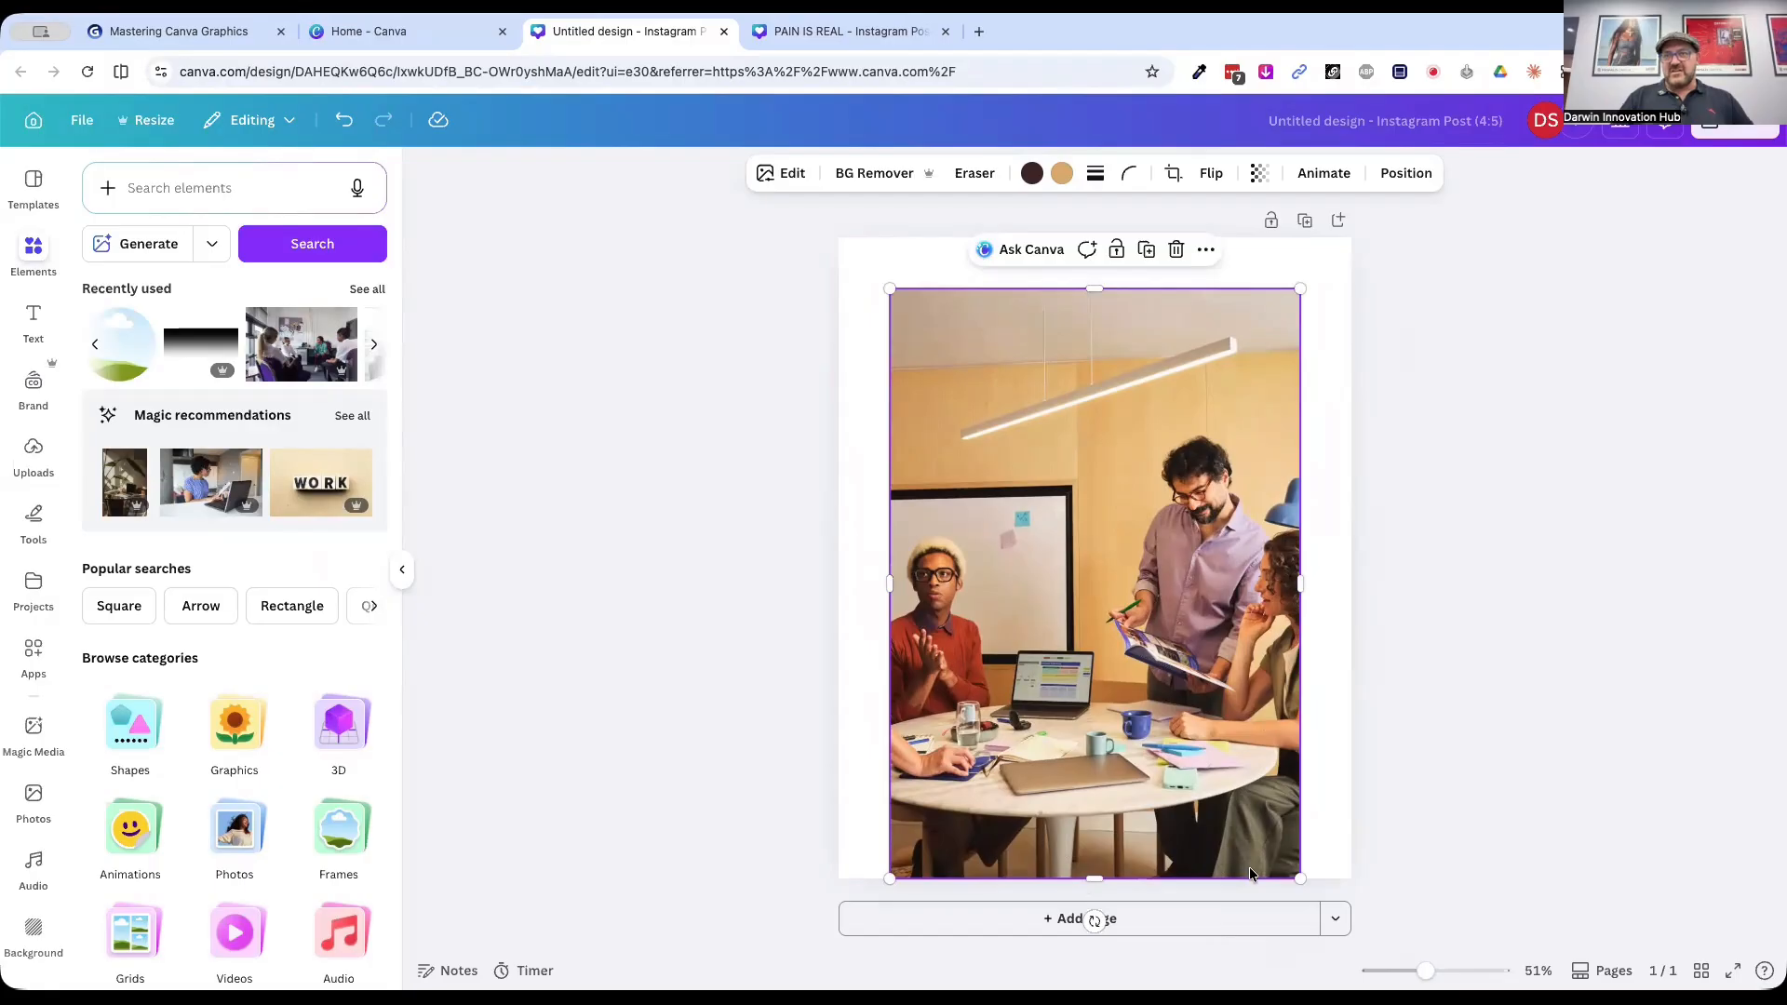
{"action": "left_click_drag", "start_coordinate": [1095, 877], "coordinate": [1091, 826]}
{"action": "left_click", "coordinate": [1443, 538]}
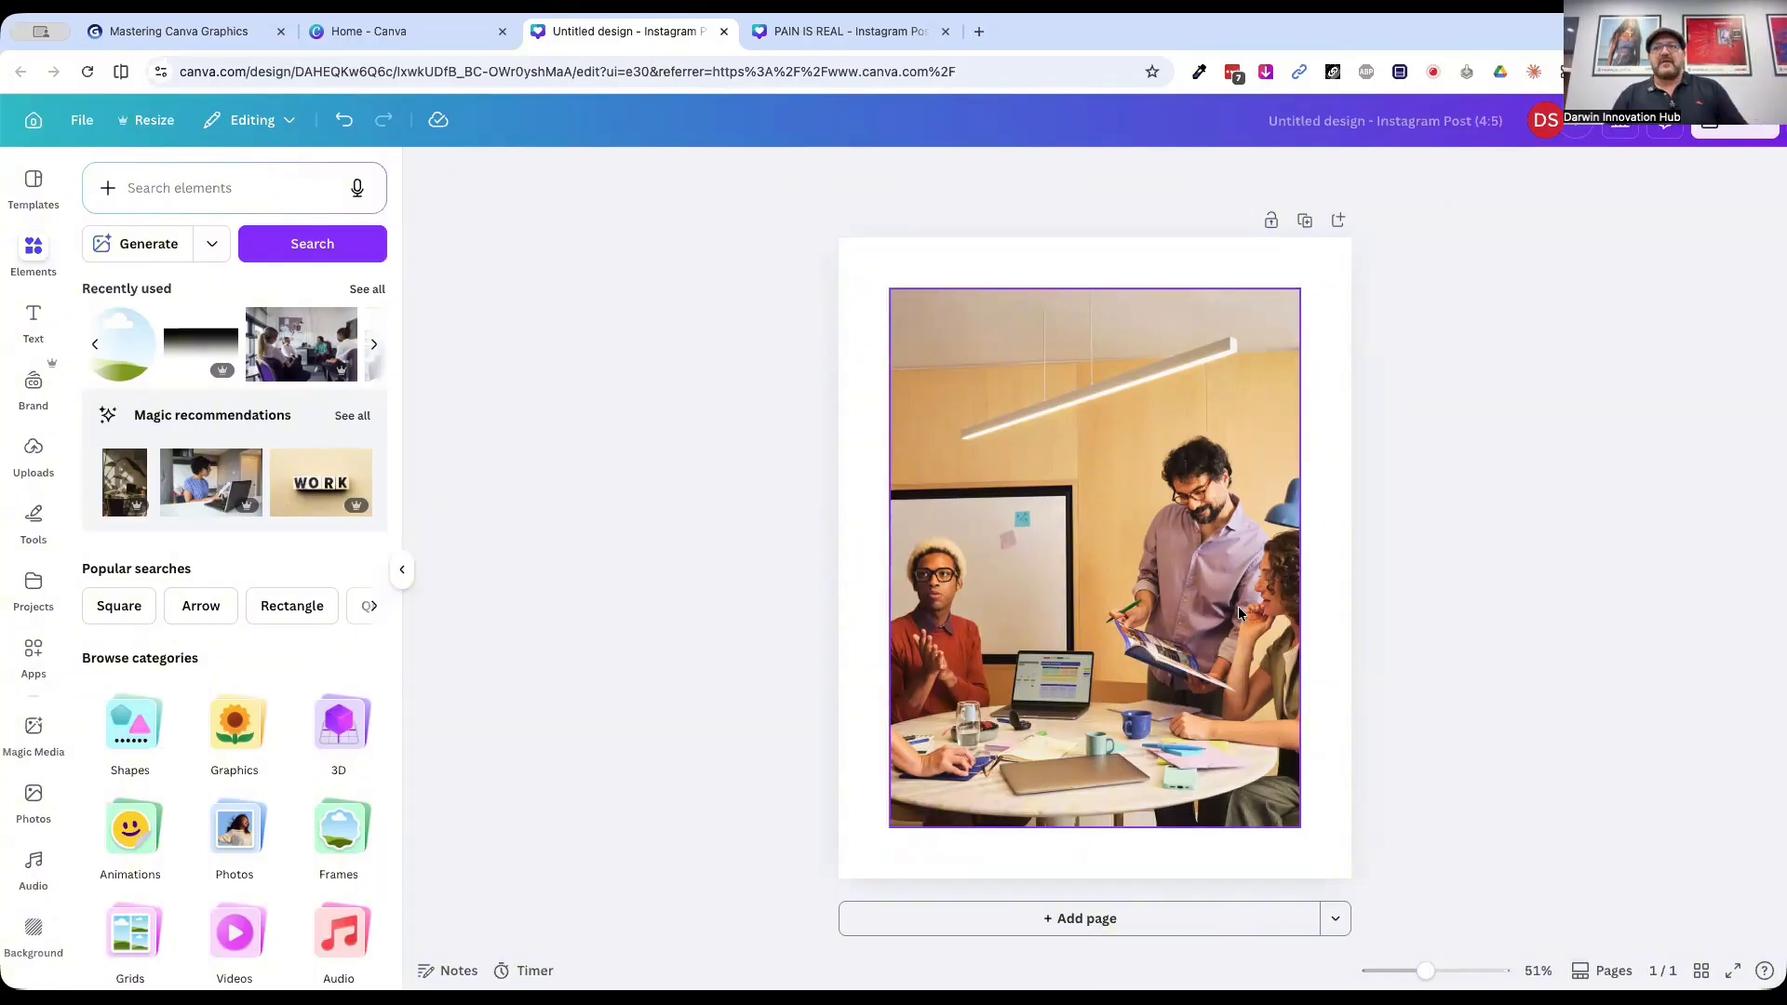
Step: Delete the team-meeting photo from the page
{"action": "left_click", "coordinate": [1340, 489]}
{"action": "left_click", "coordinate": [1081, 505]}
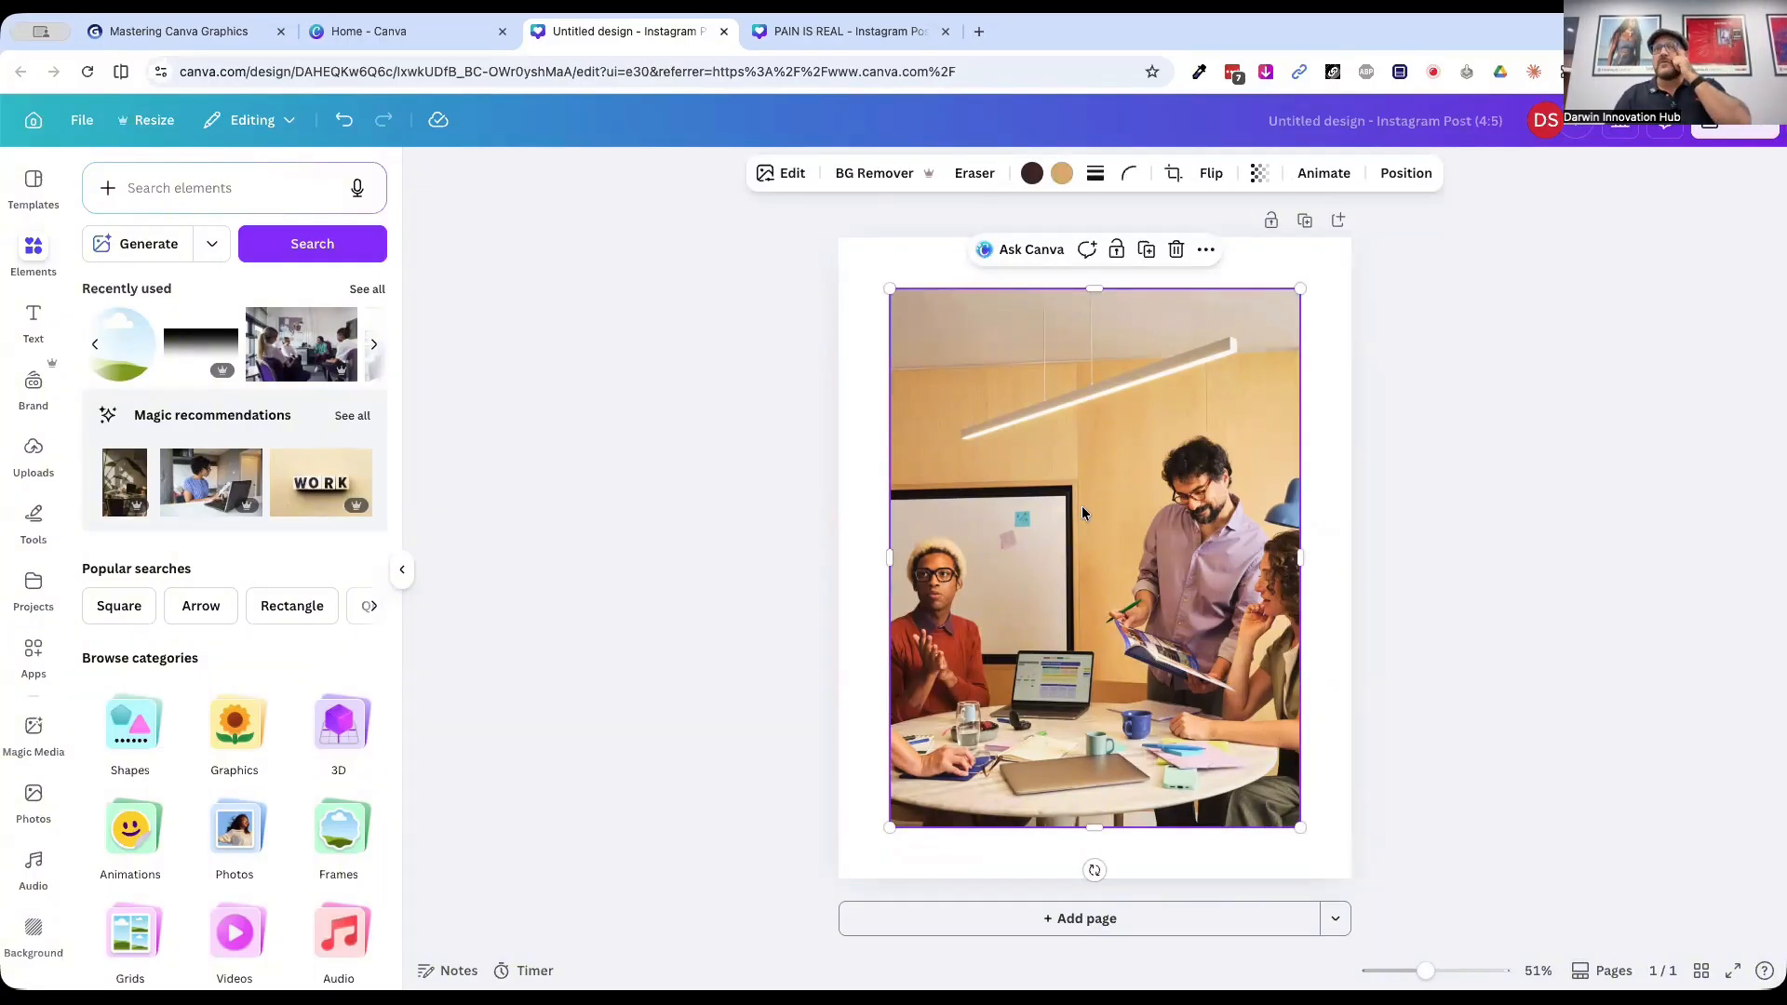
{"action": "key", "text": "Delete"}
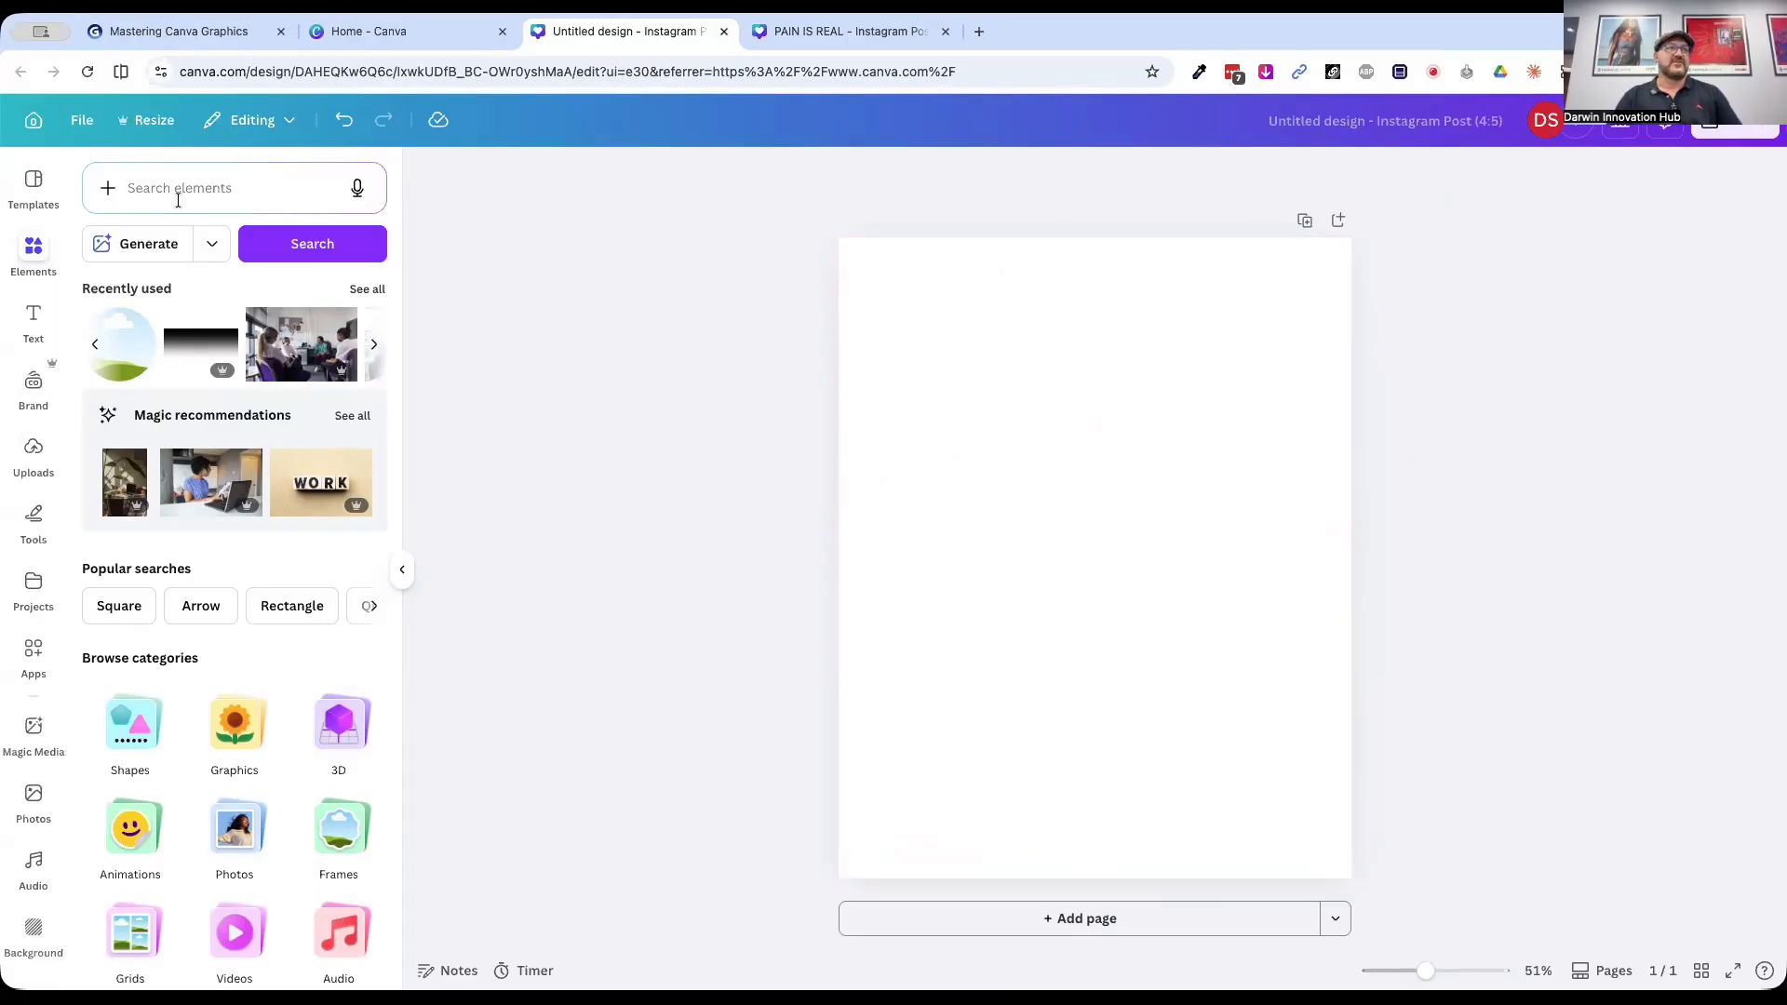
Step: Search the elements library for "cross hatch" and look through all the graphics results for a grid
{"action": "left_click", "coordinate": [39, 249]}
{"action": "left_click", "coordinate": [146, 188]}
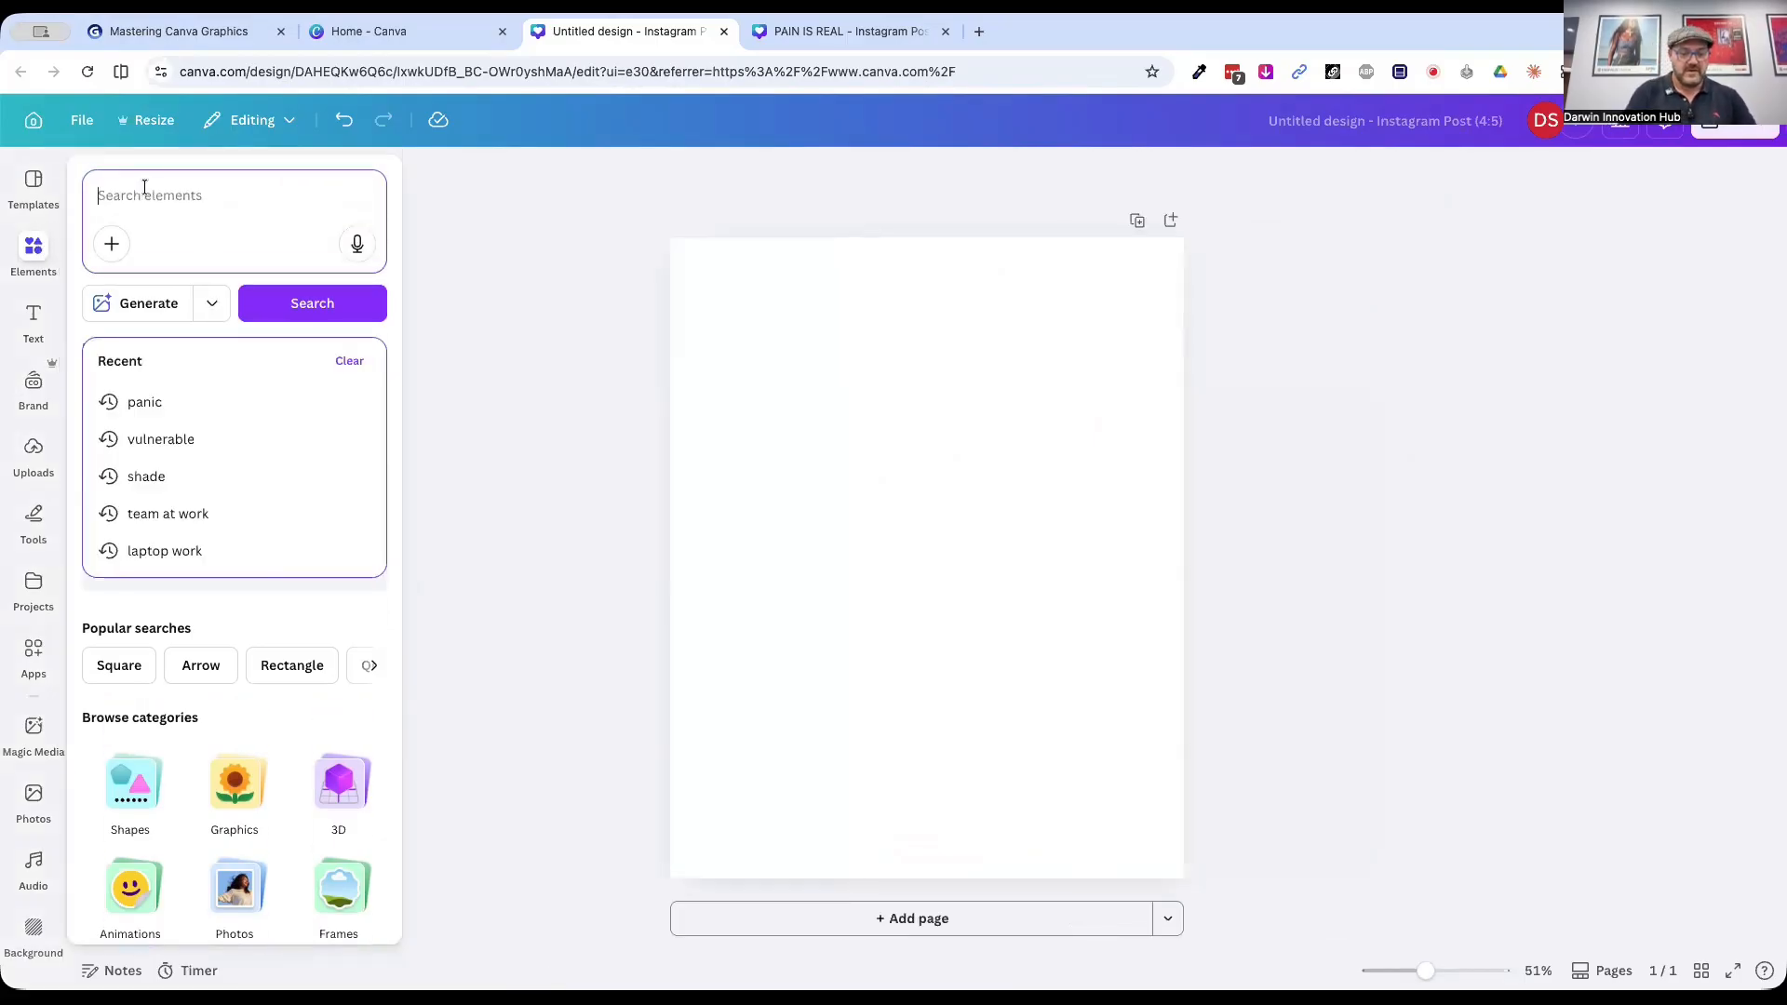
{"action": "type", "text": "cross hatch"}
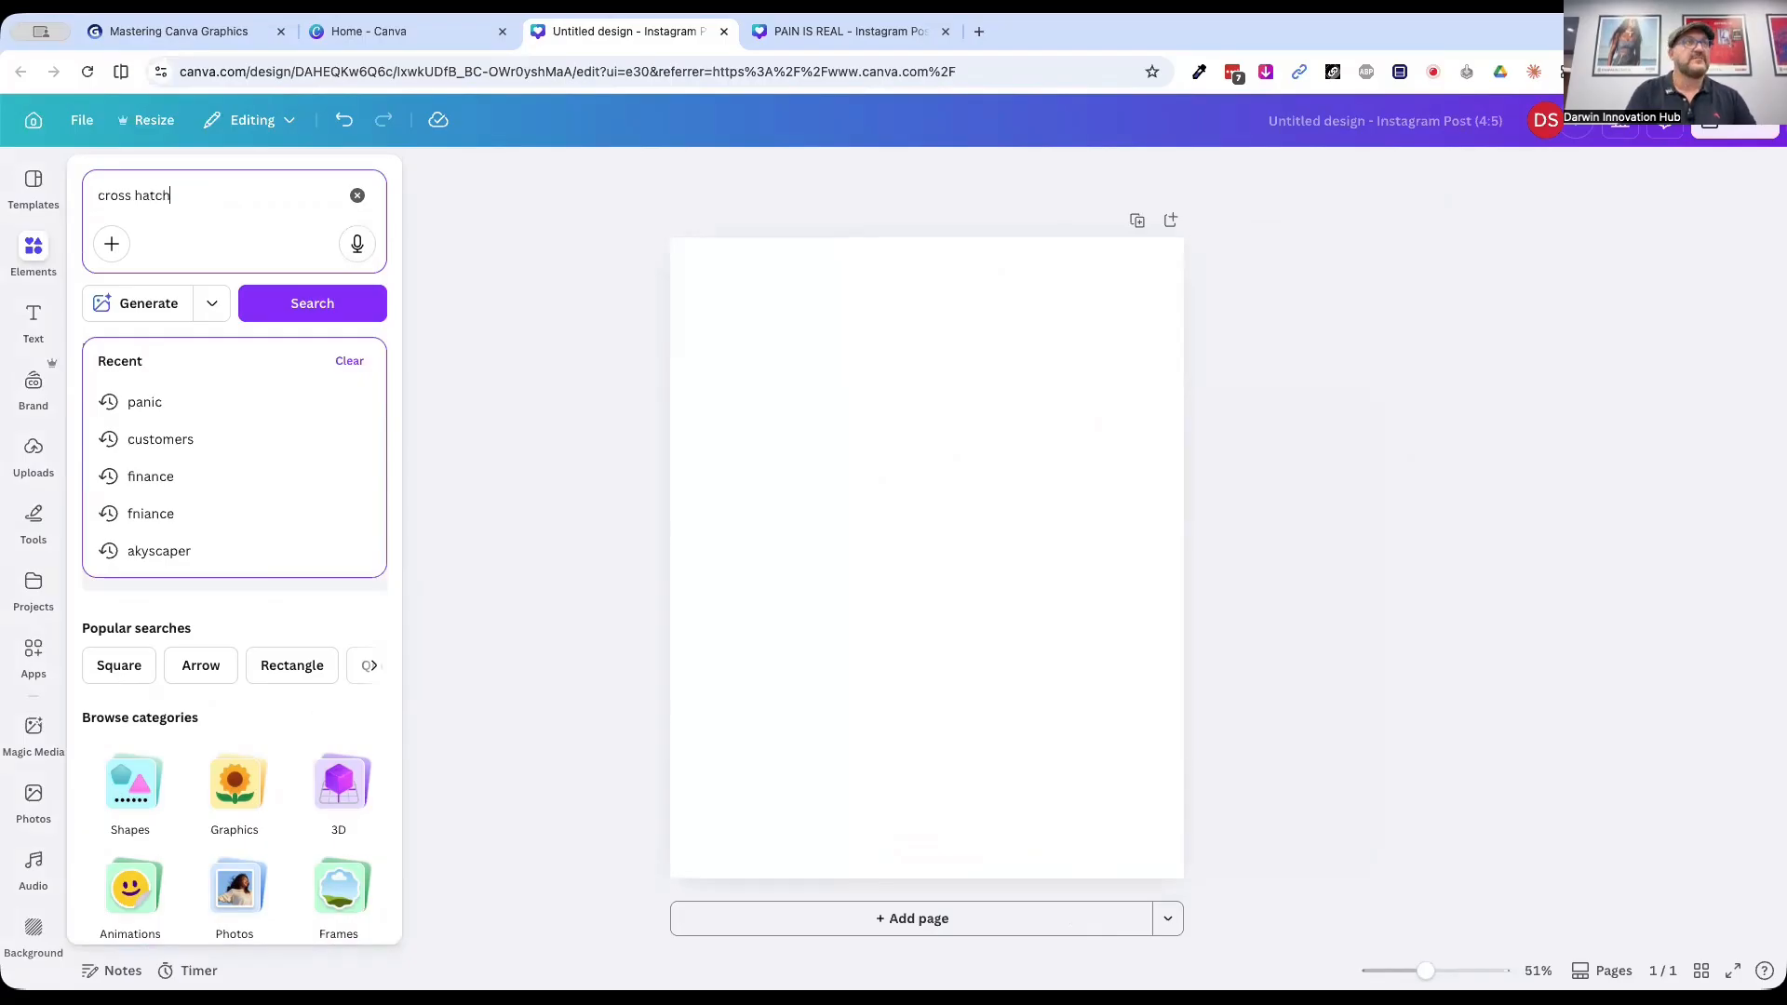
{"action": "key", "text": "Return"}
{"action": "left_click", "coordinate": [406, 657]}
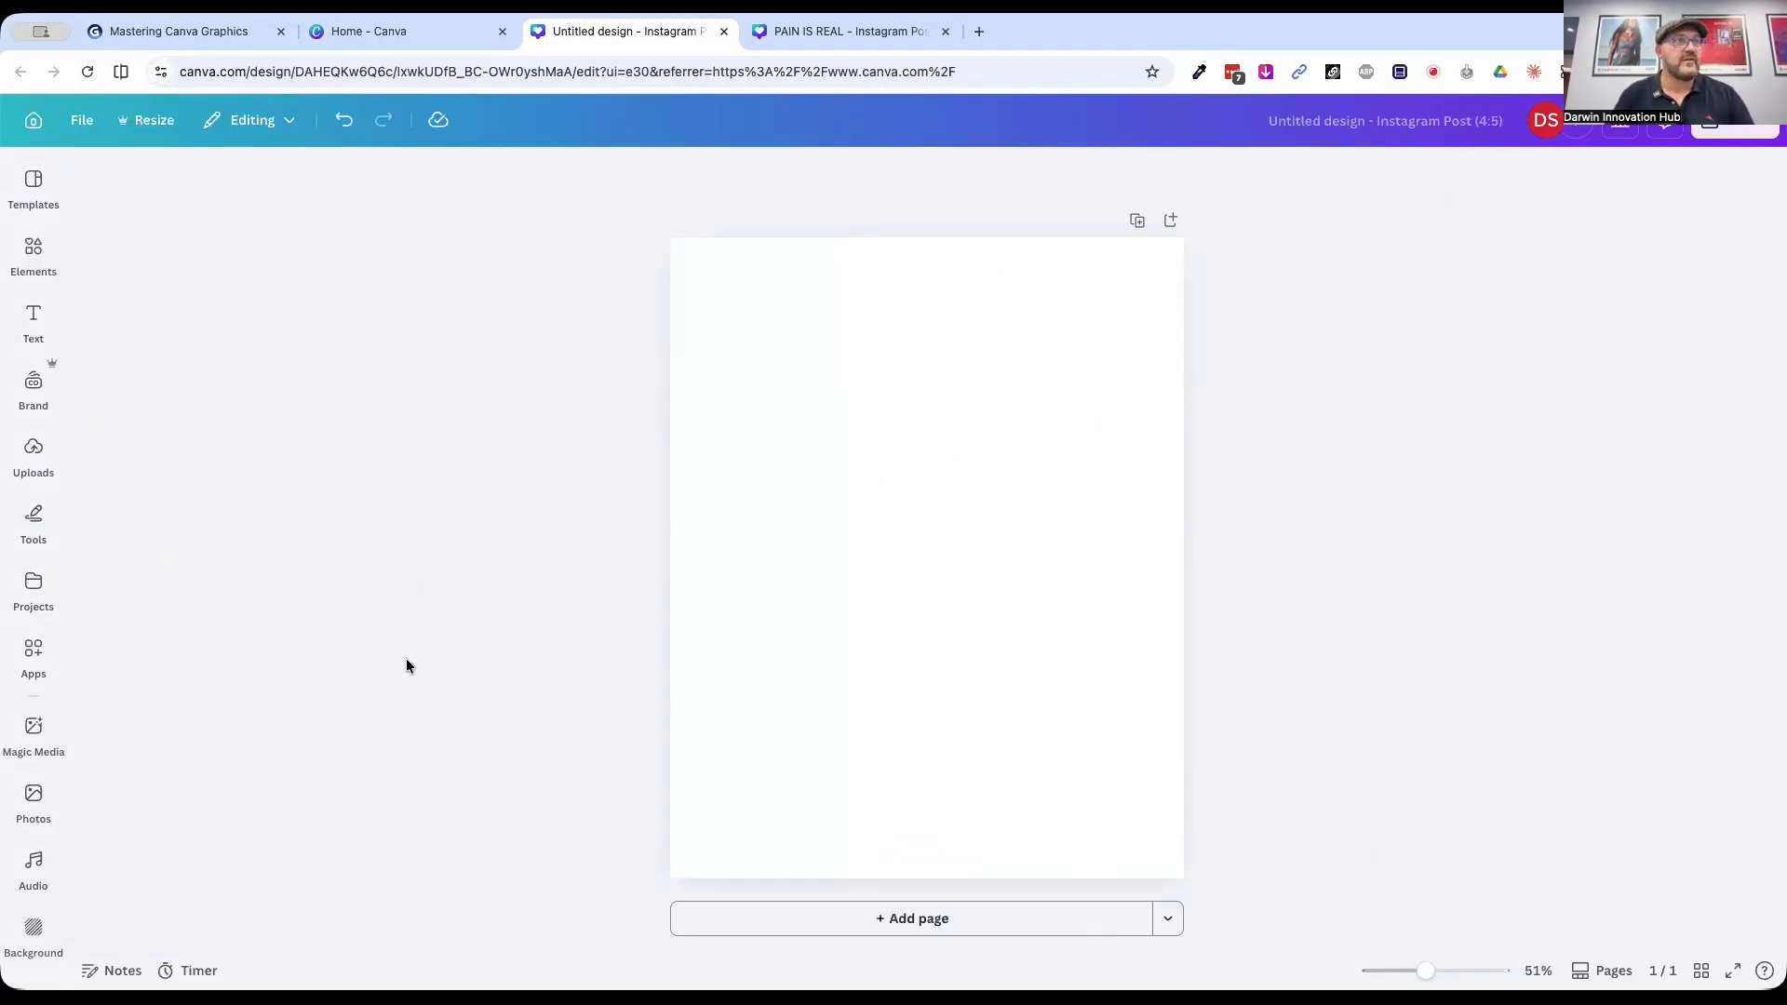
{"action": "left_click", "coordinate": [22, 257]}
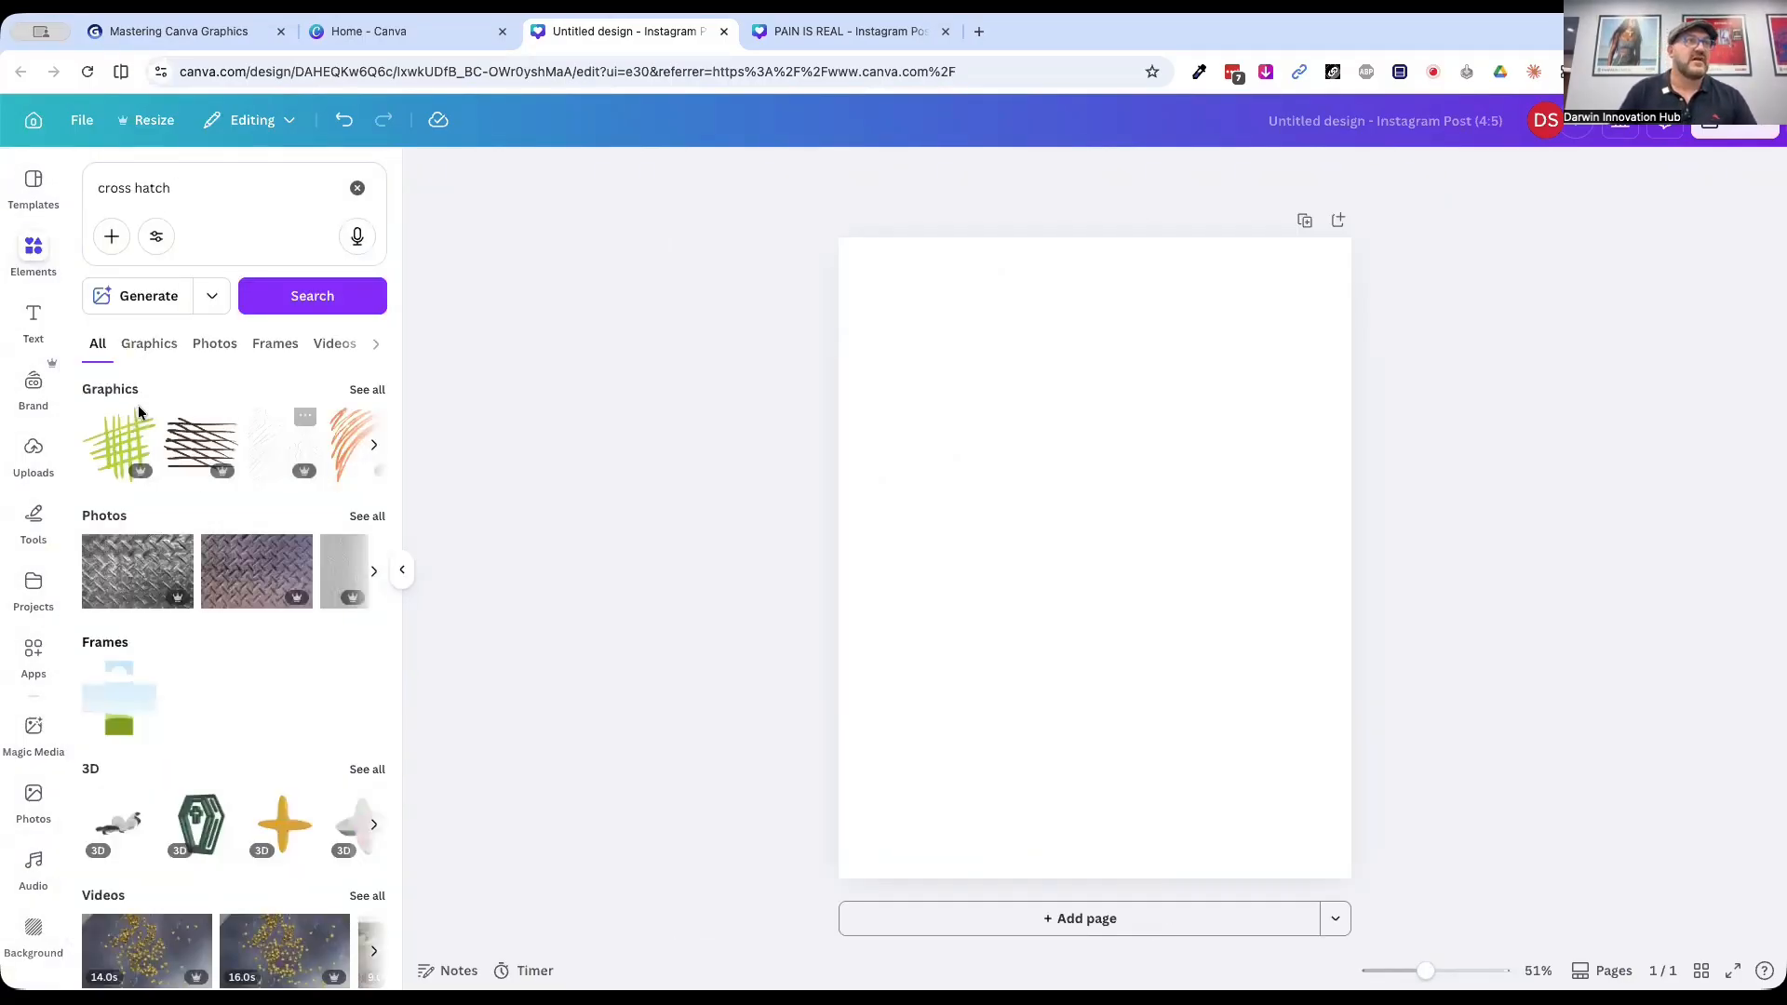
{"action": "left_click", "coordinate": [368, 389]}
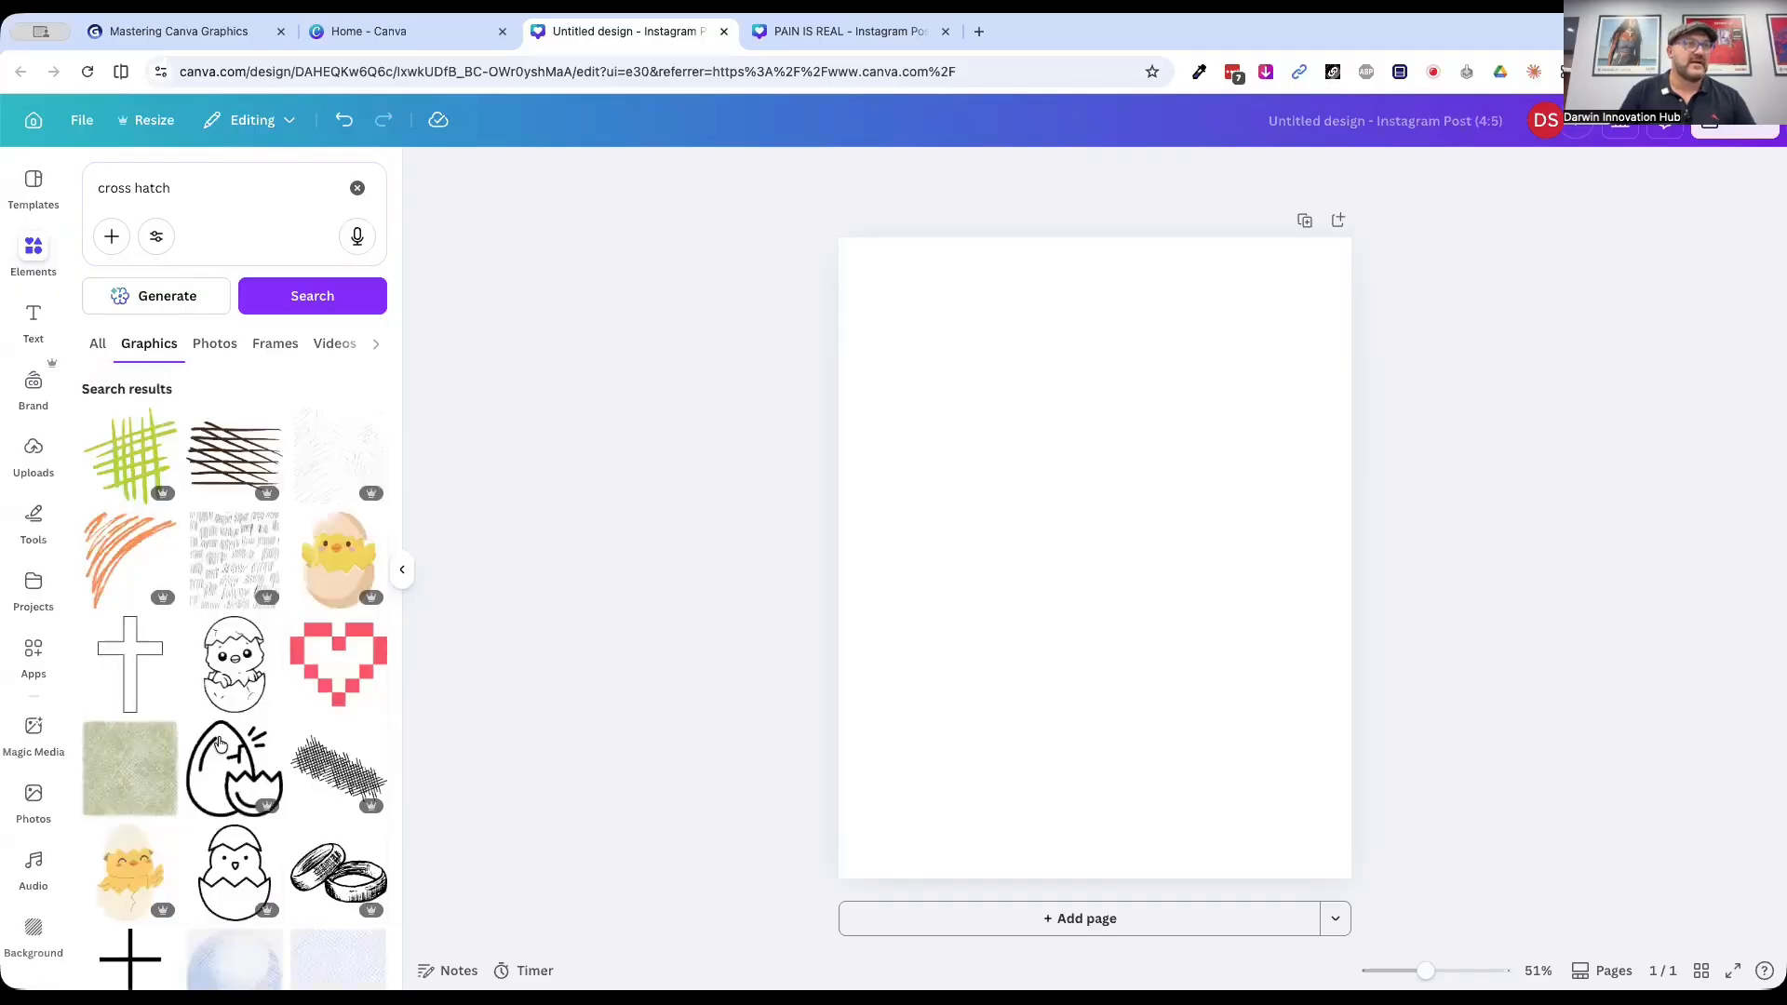
{"action": "scroll", "coordinate": [221, 744], "scroll_direction": "down", "scroll_amount": 5}
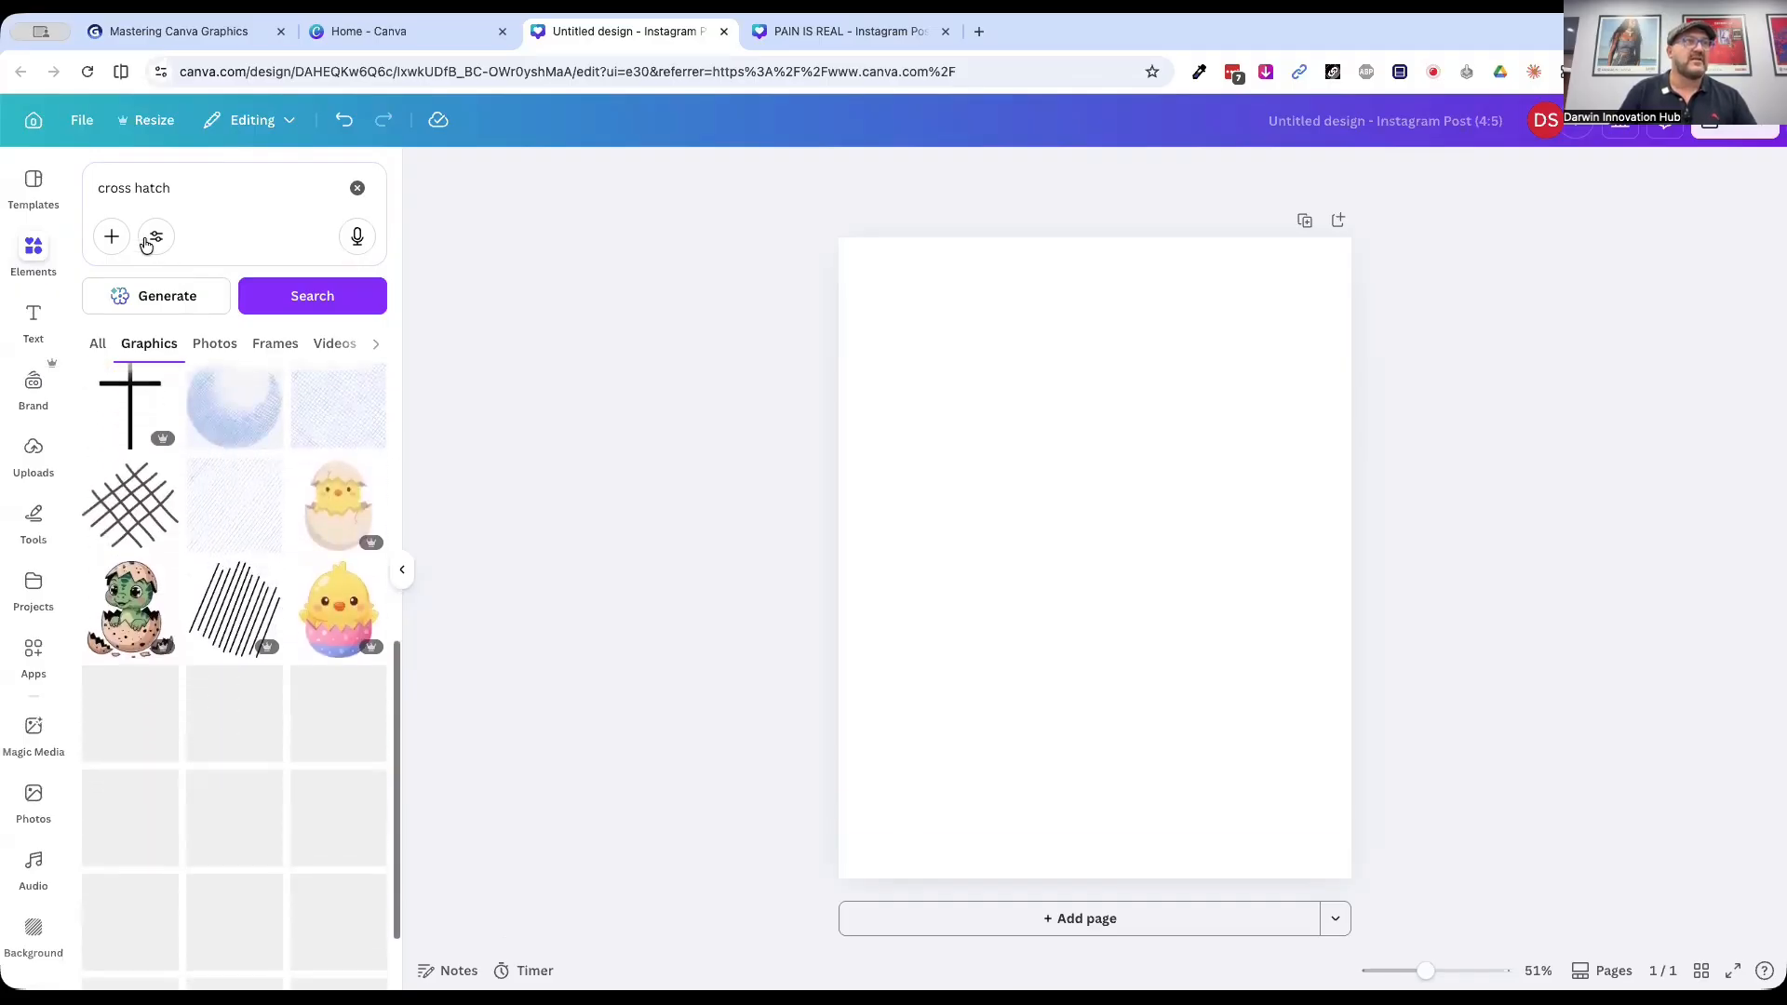
Step: Search the graphics for "tik tak toe"
{"action": "left_click", "coordinate": [149, 188]}
{"action": "type", "text": "ti k"}
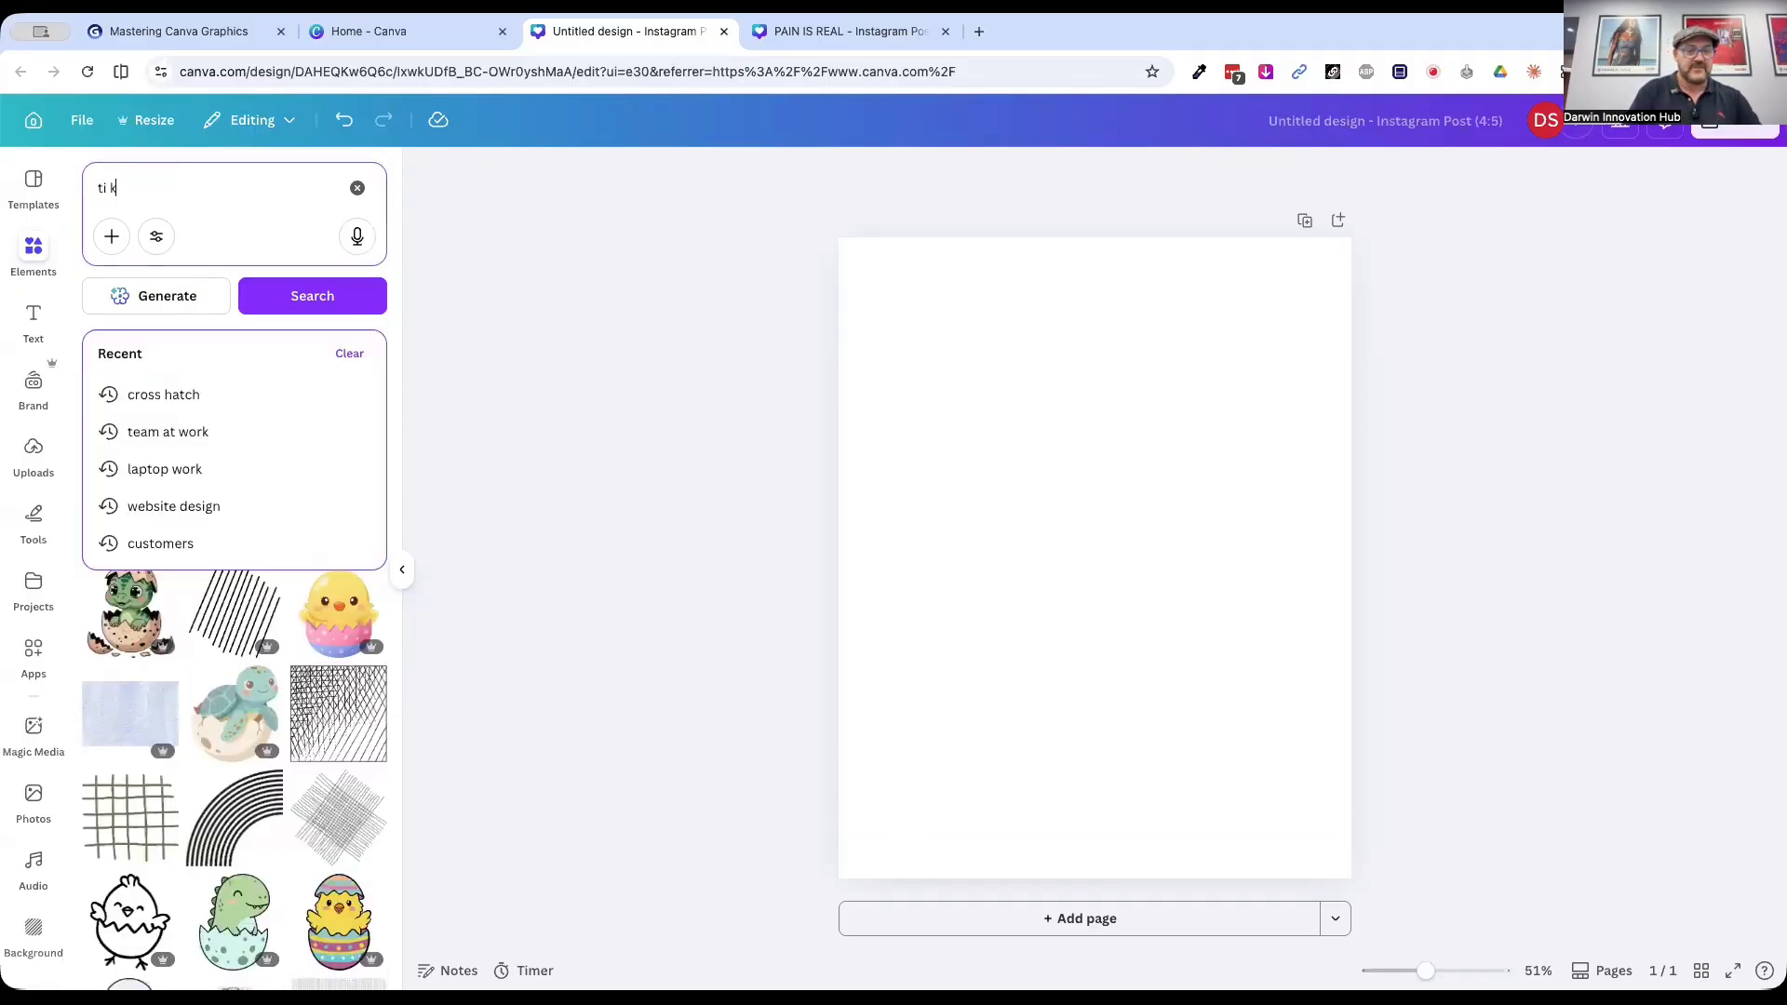
{"action": "type", "text": "to"}
{"action": "key", "text": "BackSpace"}
{"action": "key", "text": "BackSpace"}
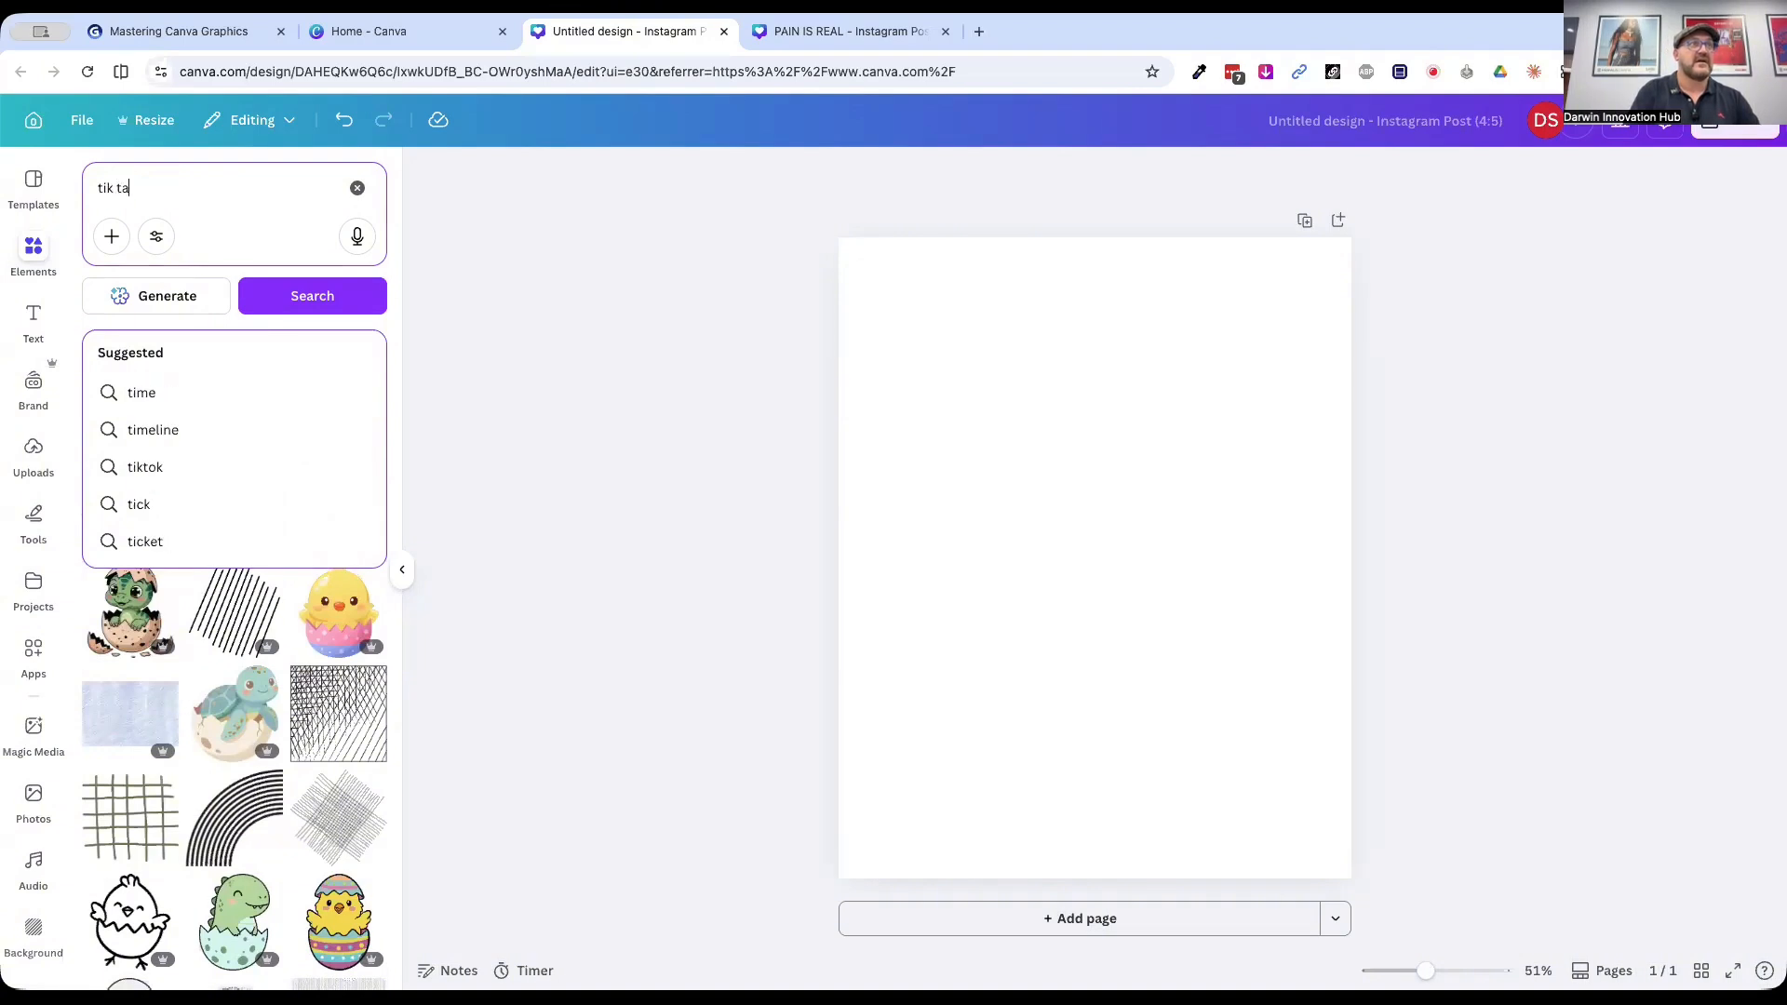
{"action": "type", "text": "tak toe"}
{"action": "key", "text": "Return"}
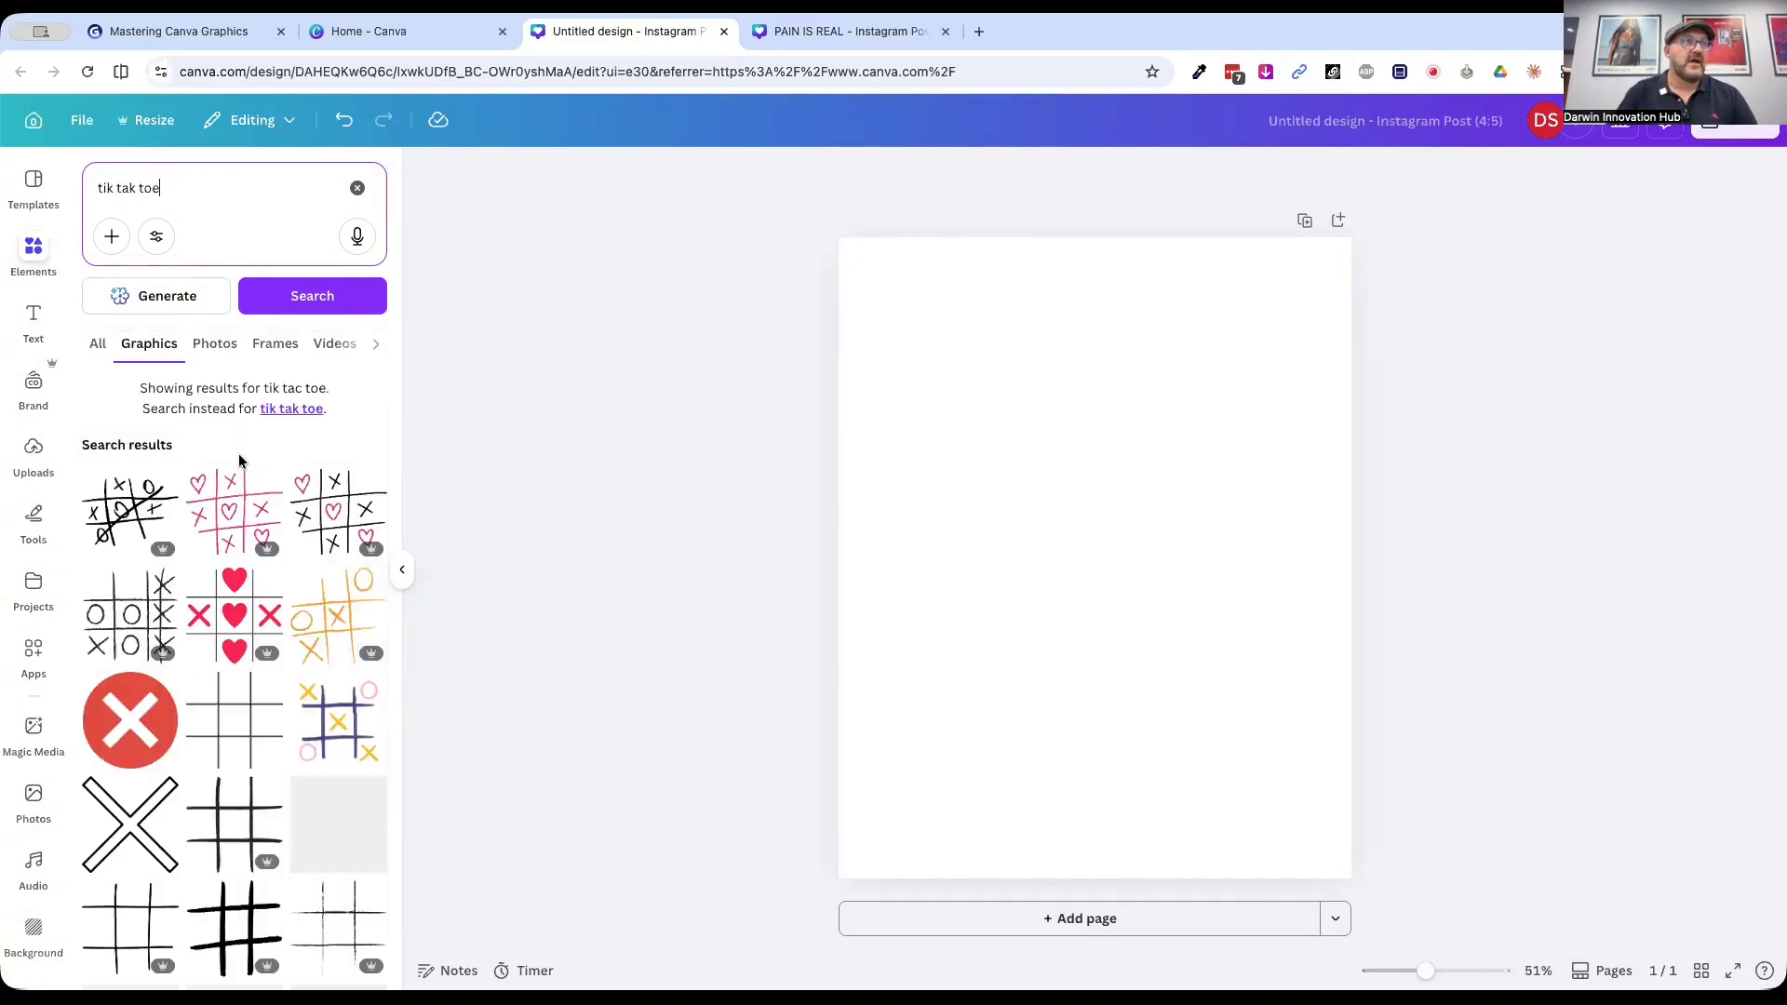
Step: Insert the plain black three-by-three grid graphic and enlarge it to span the full page width
{"action": "left_click", "coordinate": [216, 705]}
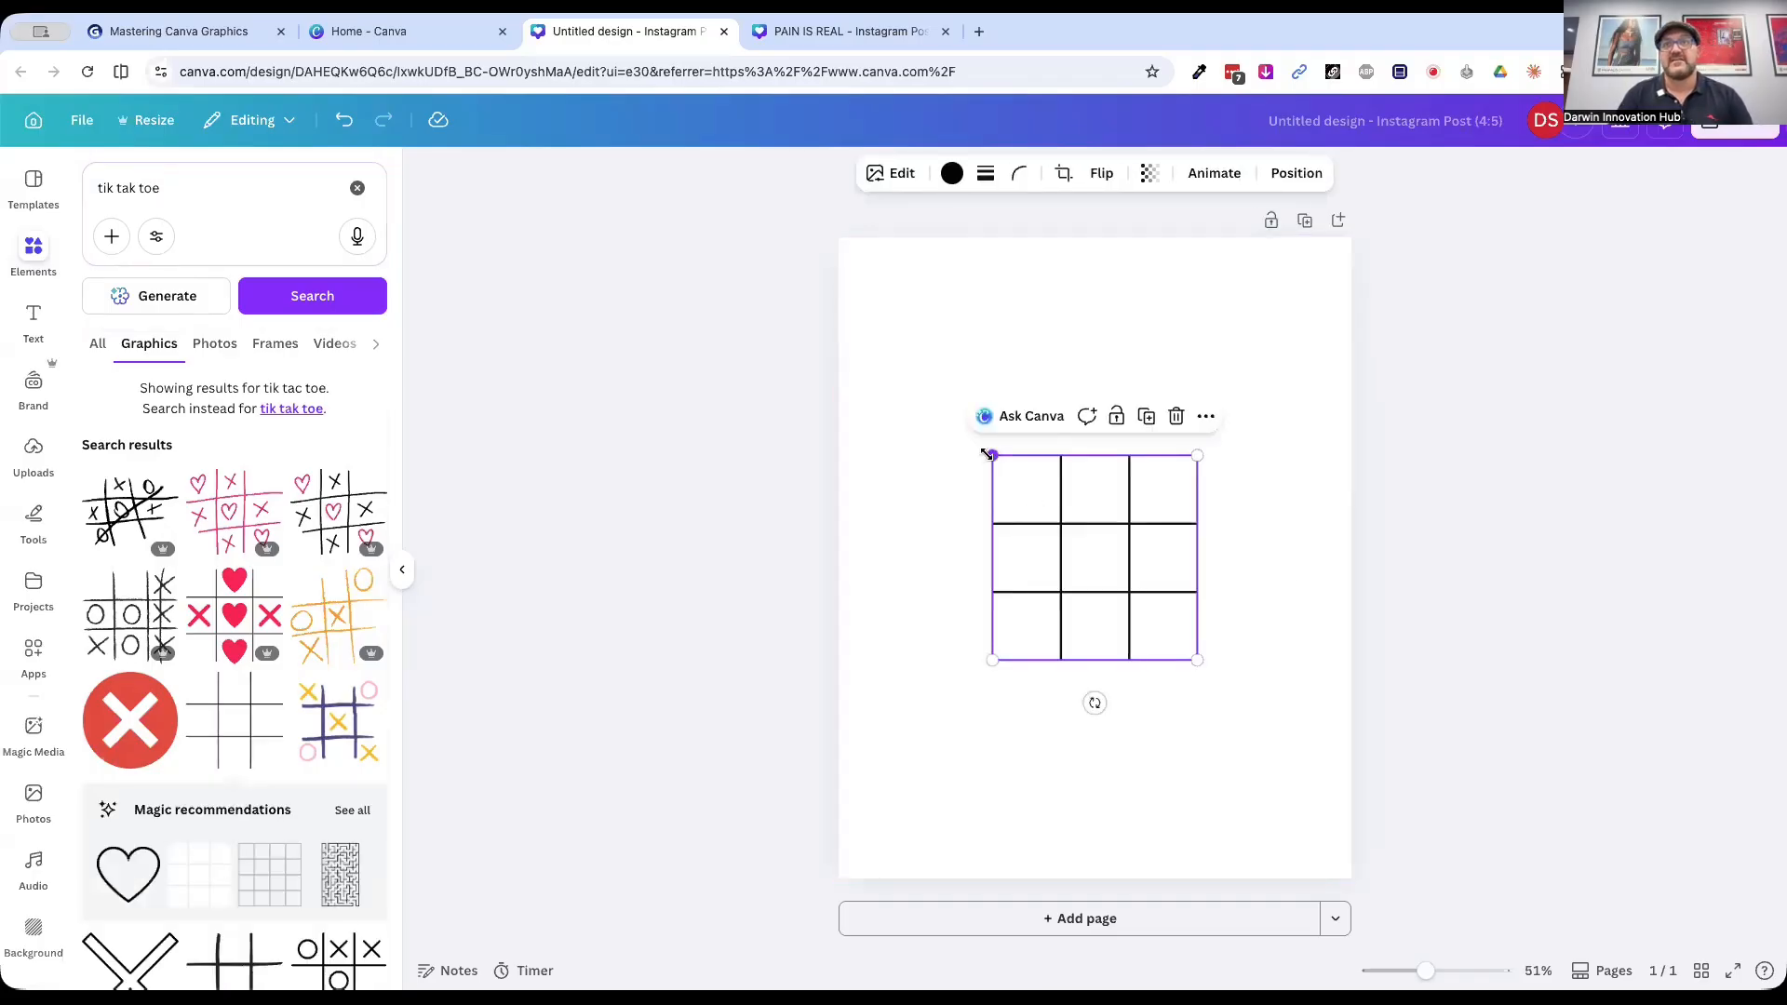
{"action": "left_click_drag", "start_coordinate": [989, 450], "coordinate": [839, 301]}
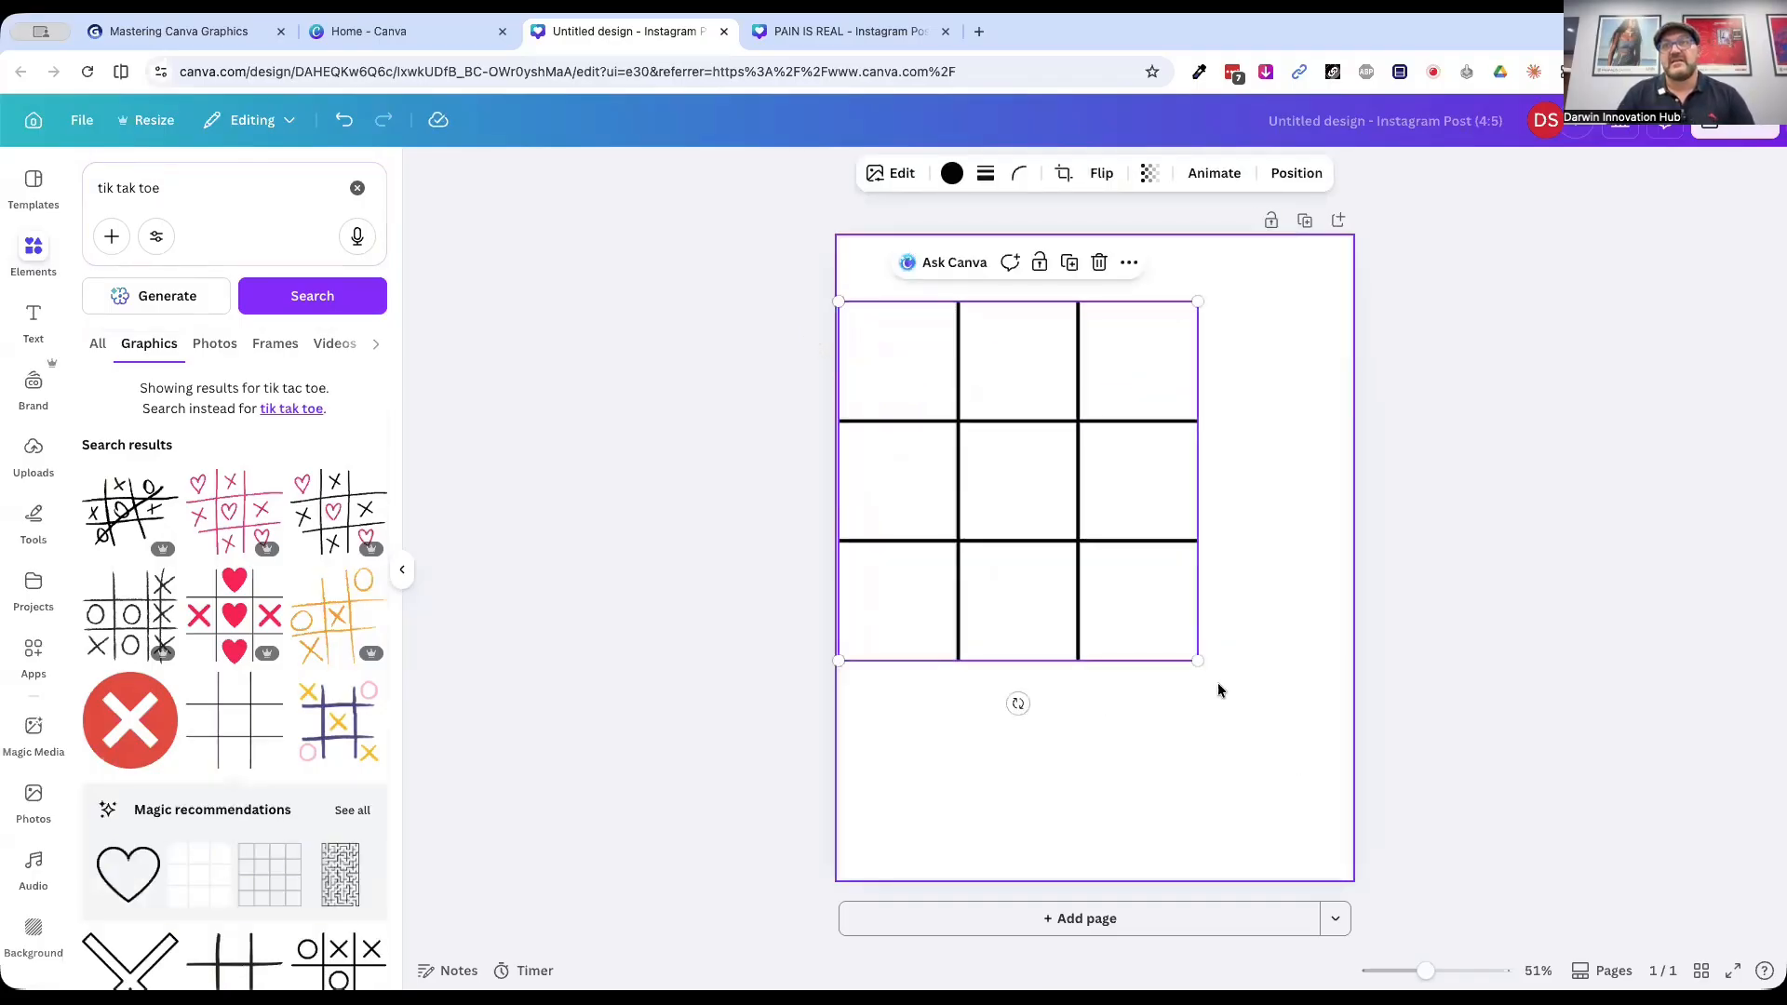
{"action": "left_click_drag", "start_coordinate": [1197, 660], "coordinate": [1382, 787]}
{"action": "left_click", "coordinate": [1482, 536]}
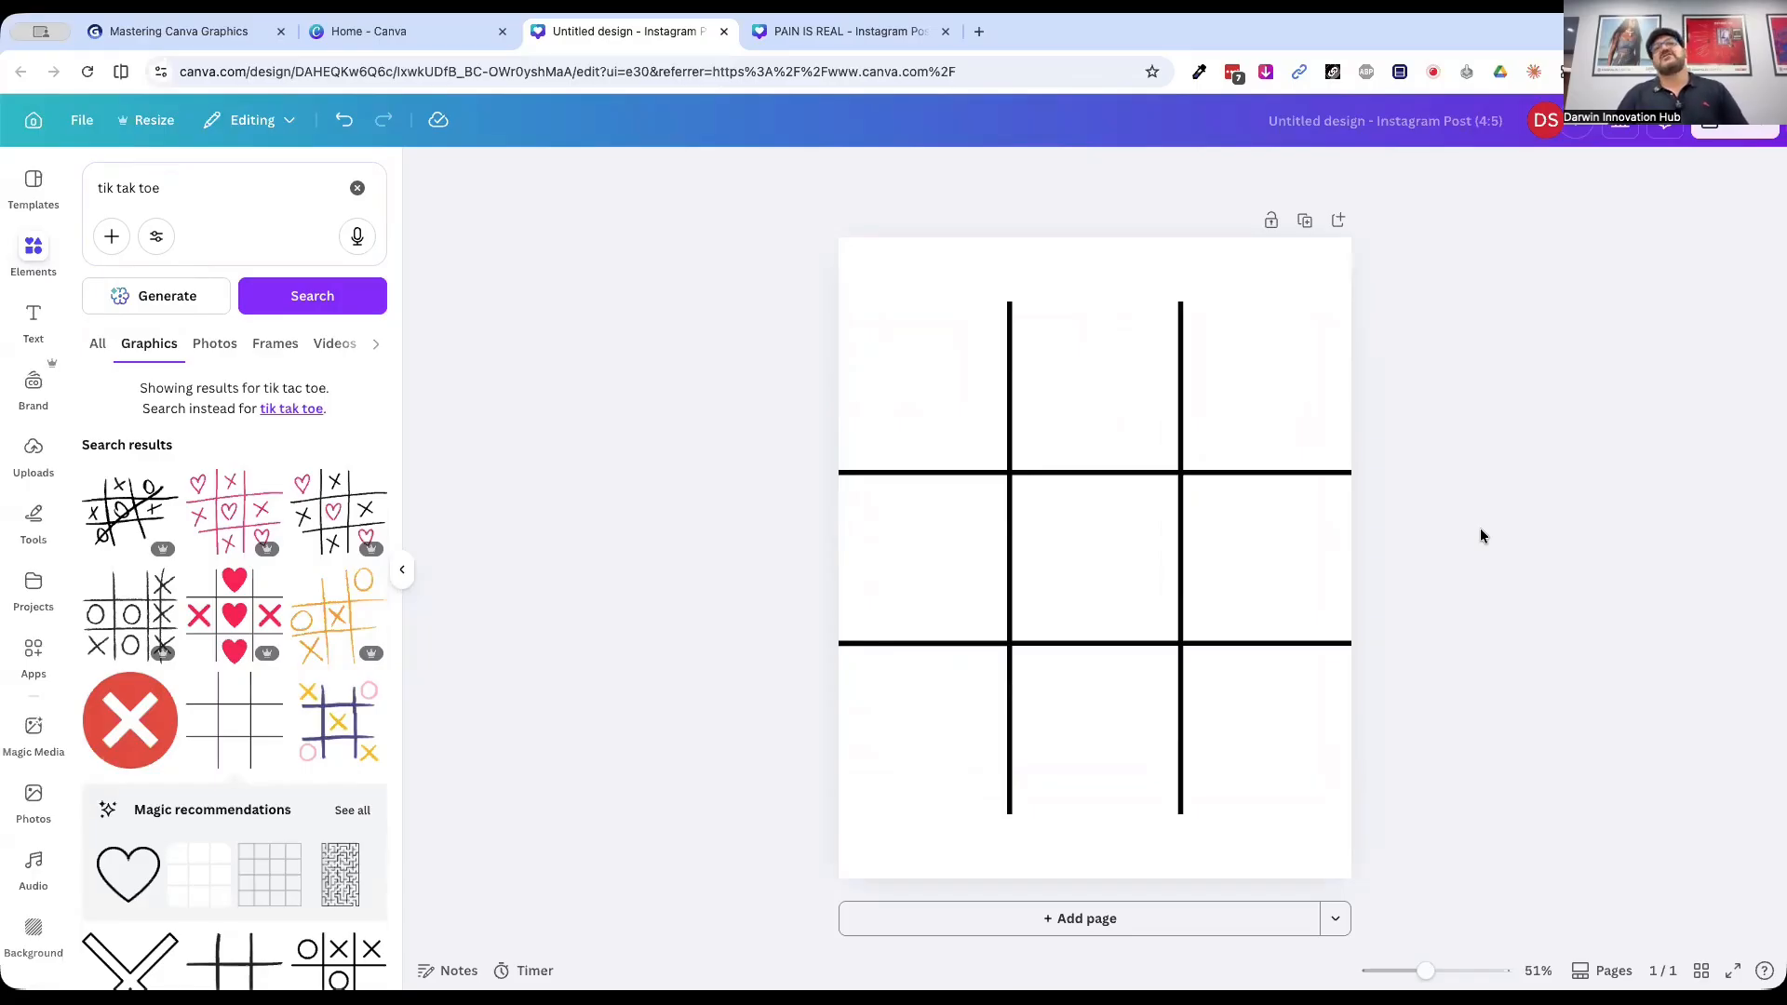
Step: Enlarge the black grid until it reaches the page's lower edge, and delete it from the page
{"action": "left_click", "coordinate": [880, 395]}
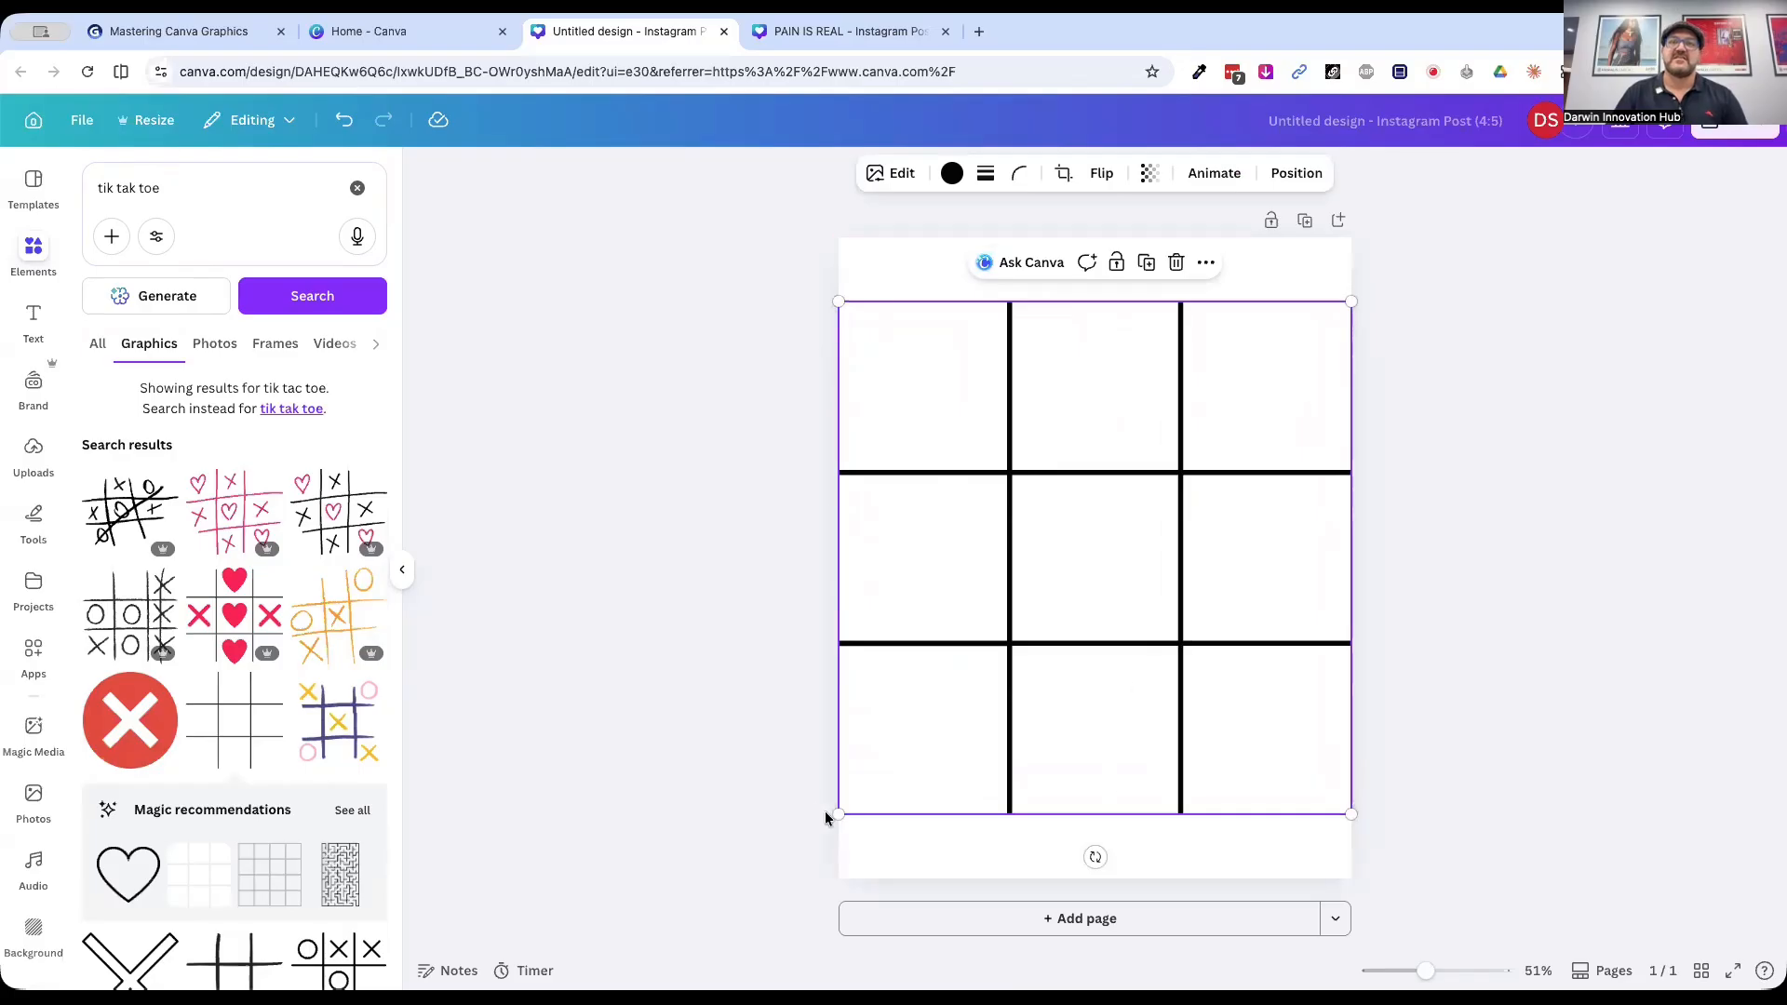
{"action": "left_click_drag", "start_coordinate": [837, 816], "coordinate": [760, 875]}
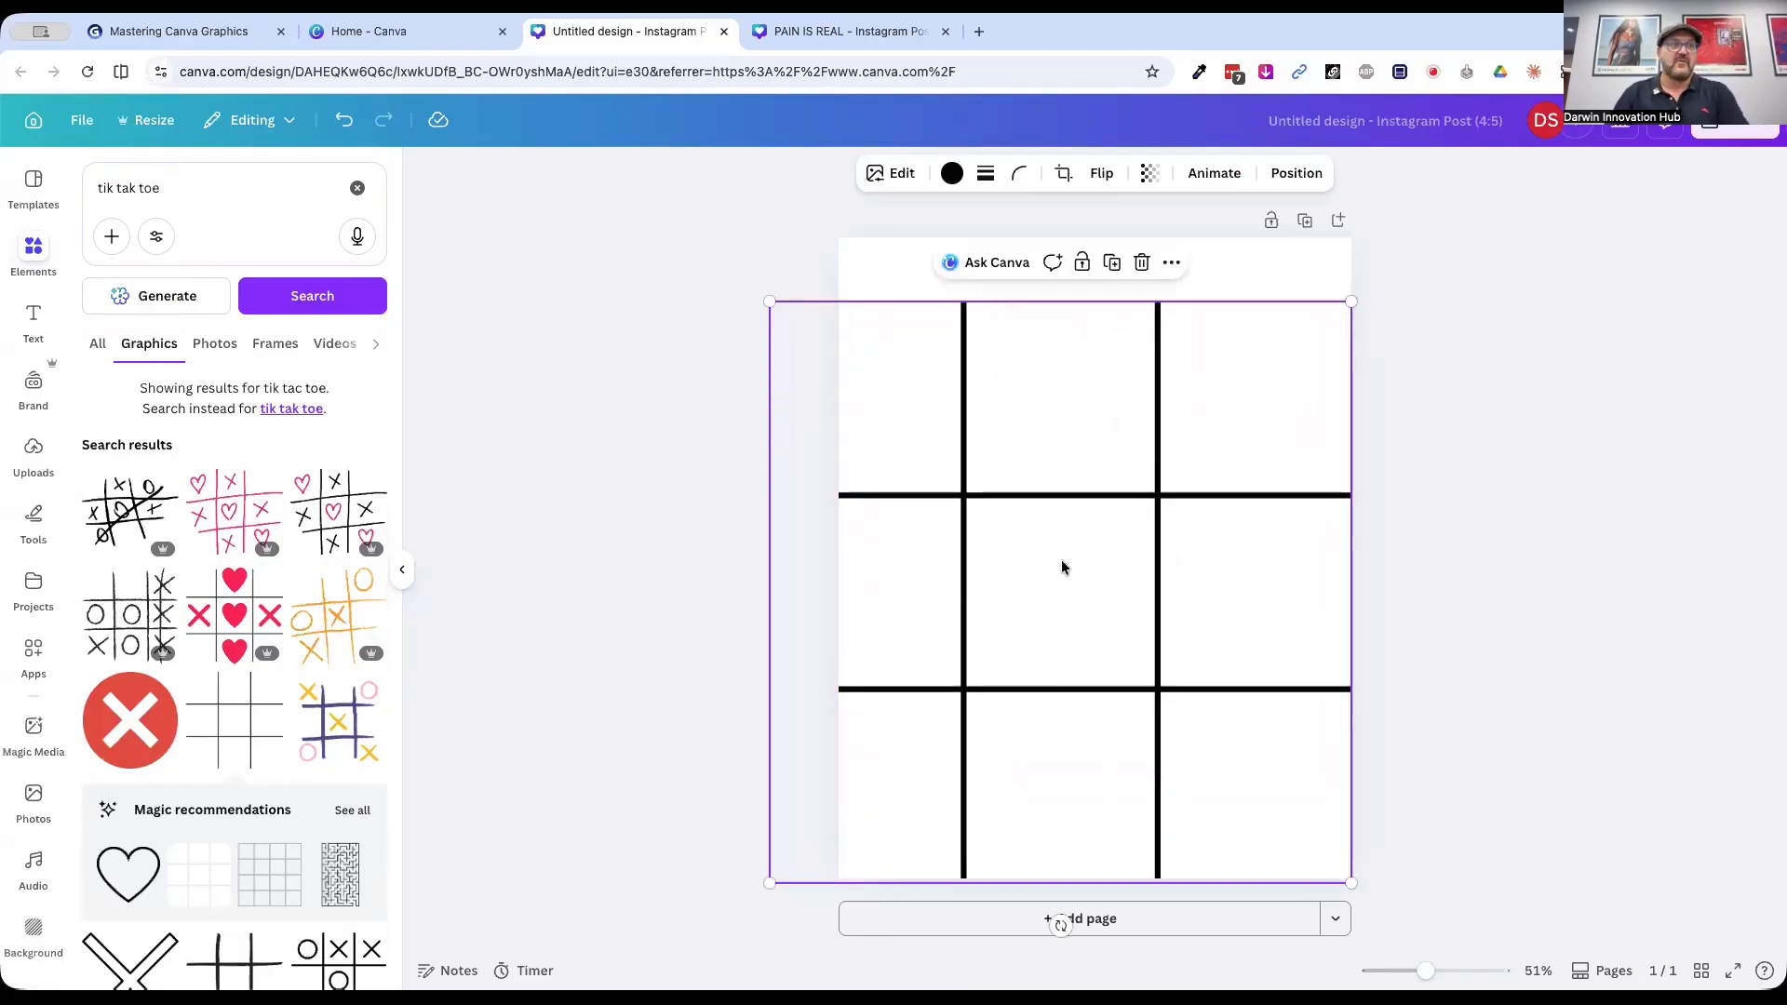
{"action": "key", "text": "Delete"}
{"action": "scroll", "coordinate": [223, 735], "scroll_direction": "down", "scroll_amount": 3}
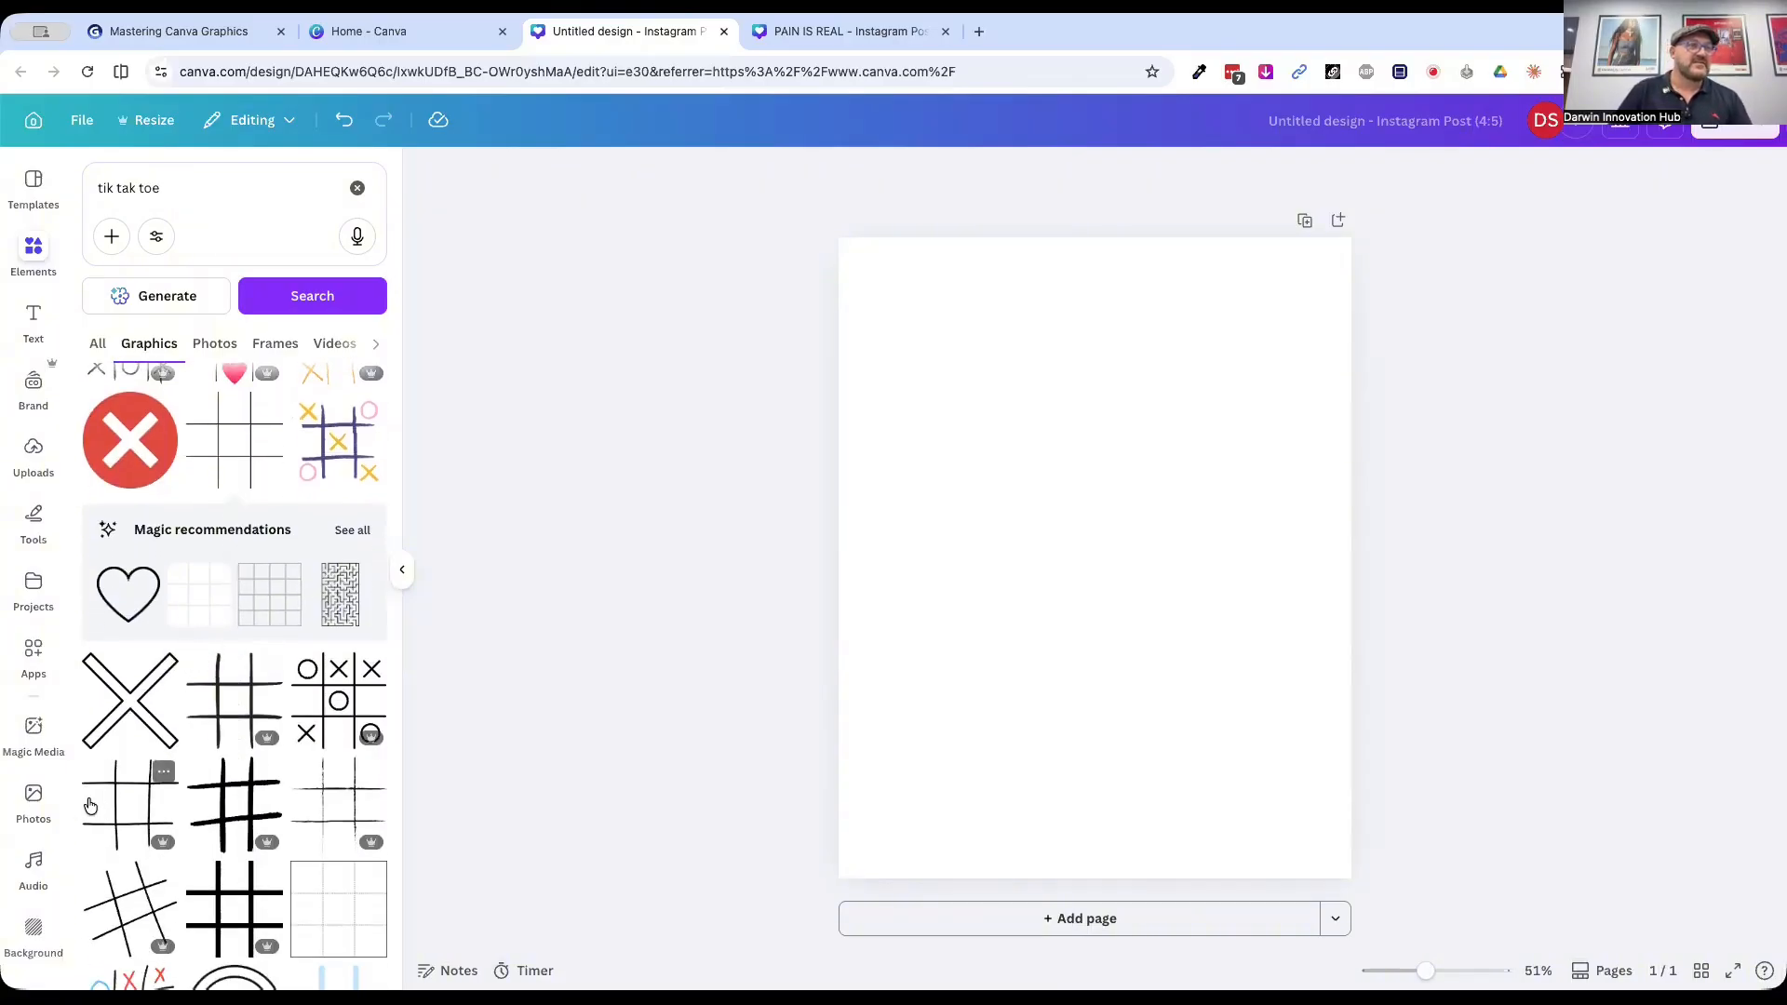
{"action": "scroll", "coordinate": [168, 795], "scroll_direction": "down", "scroll_amount": 1}
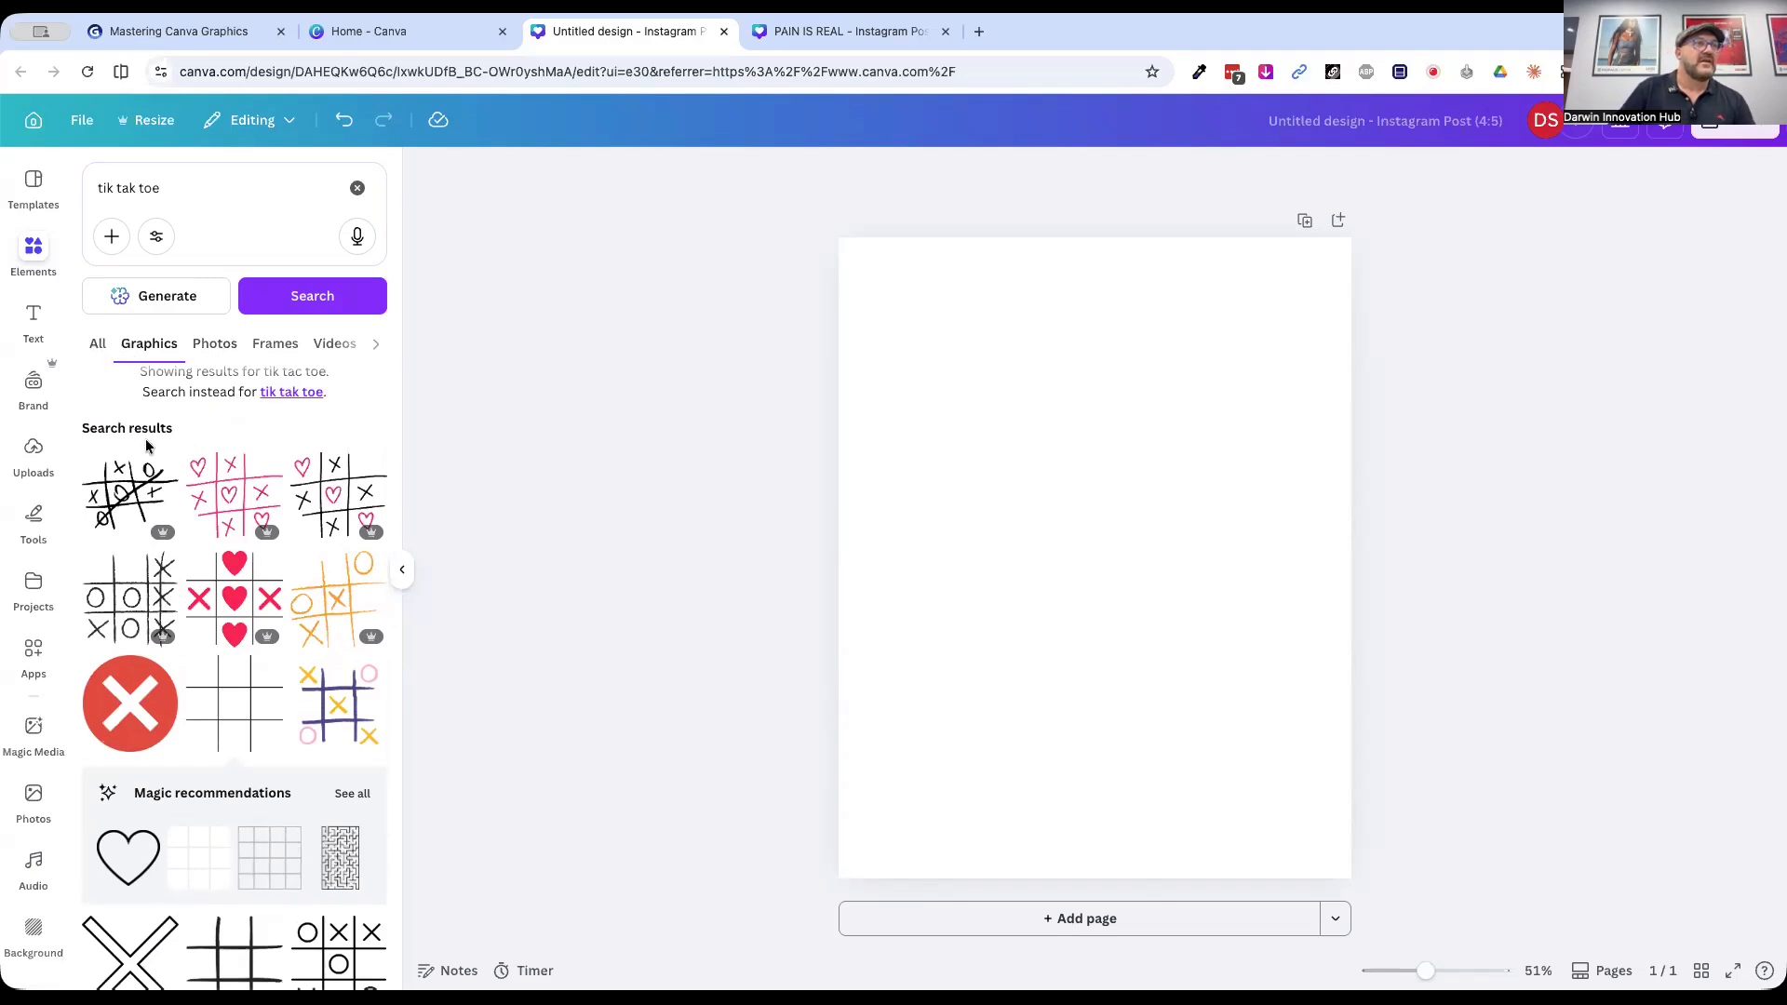
{"action": "scroll", "coordinate": [242, 812], "scroll_direction": "down", "scroll_amount": 3}
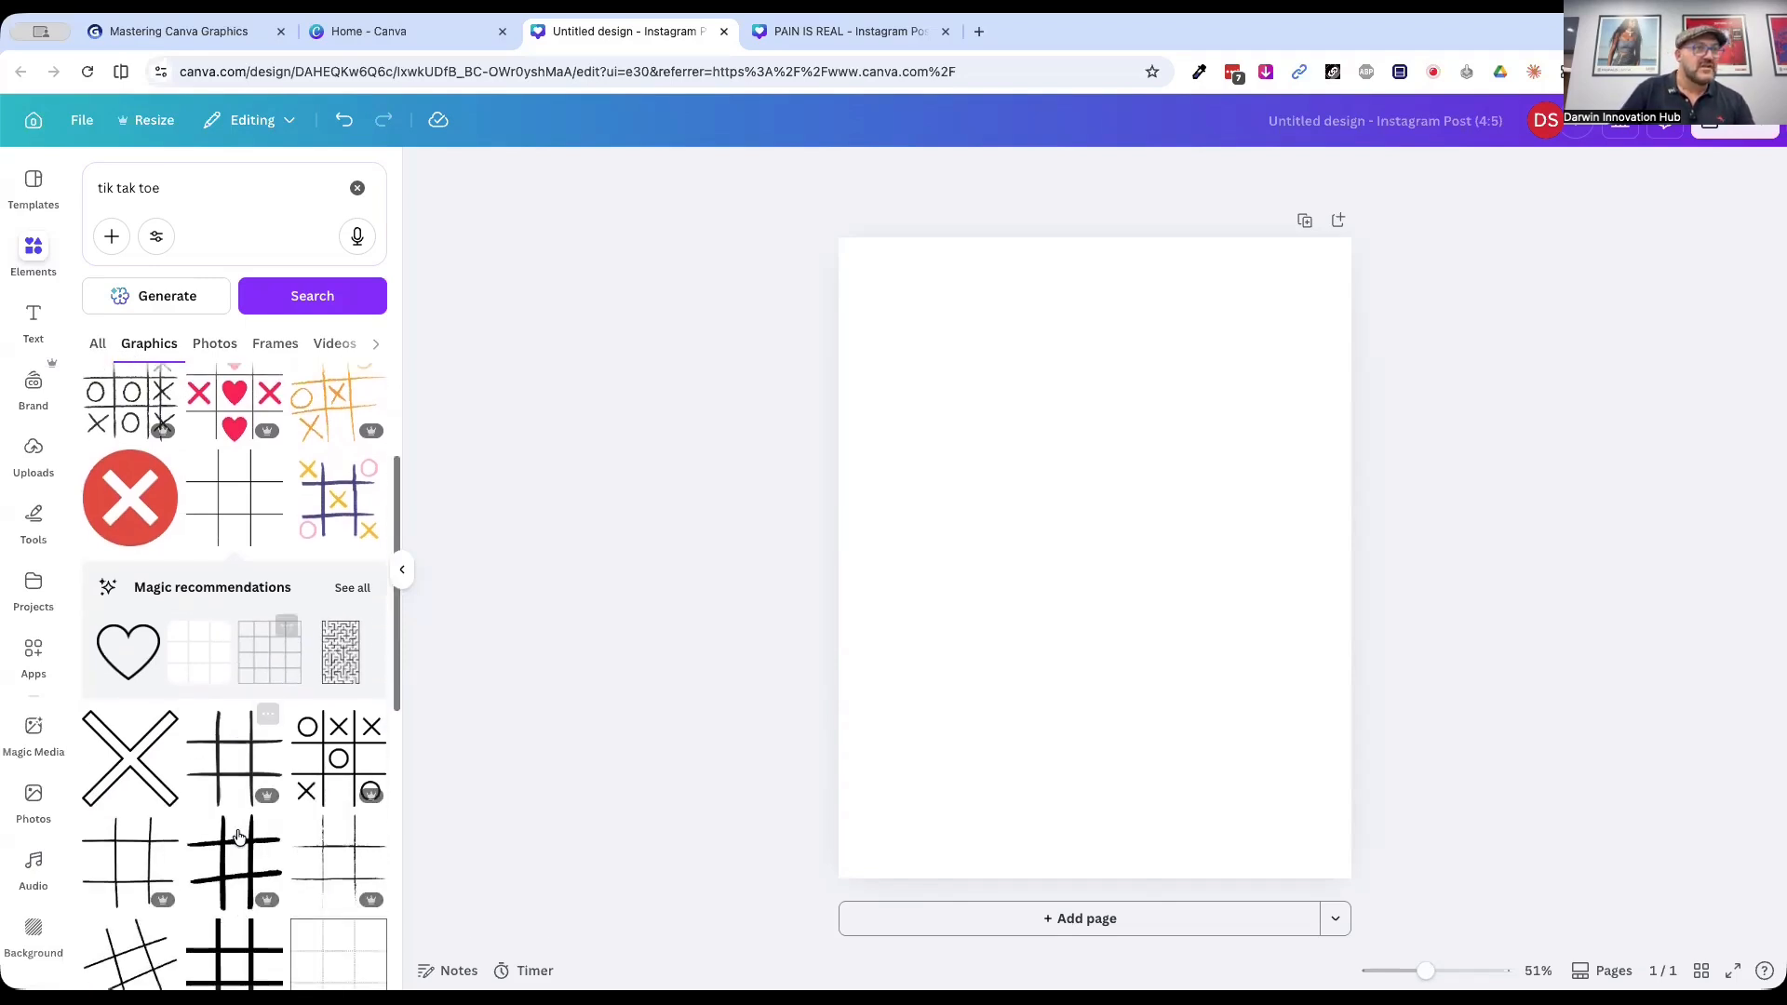
{"action": "left_click", "coordinate": [210, 614]}
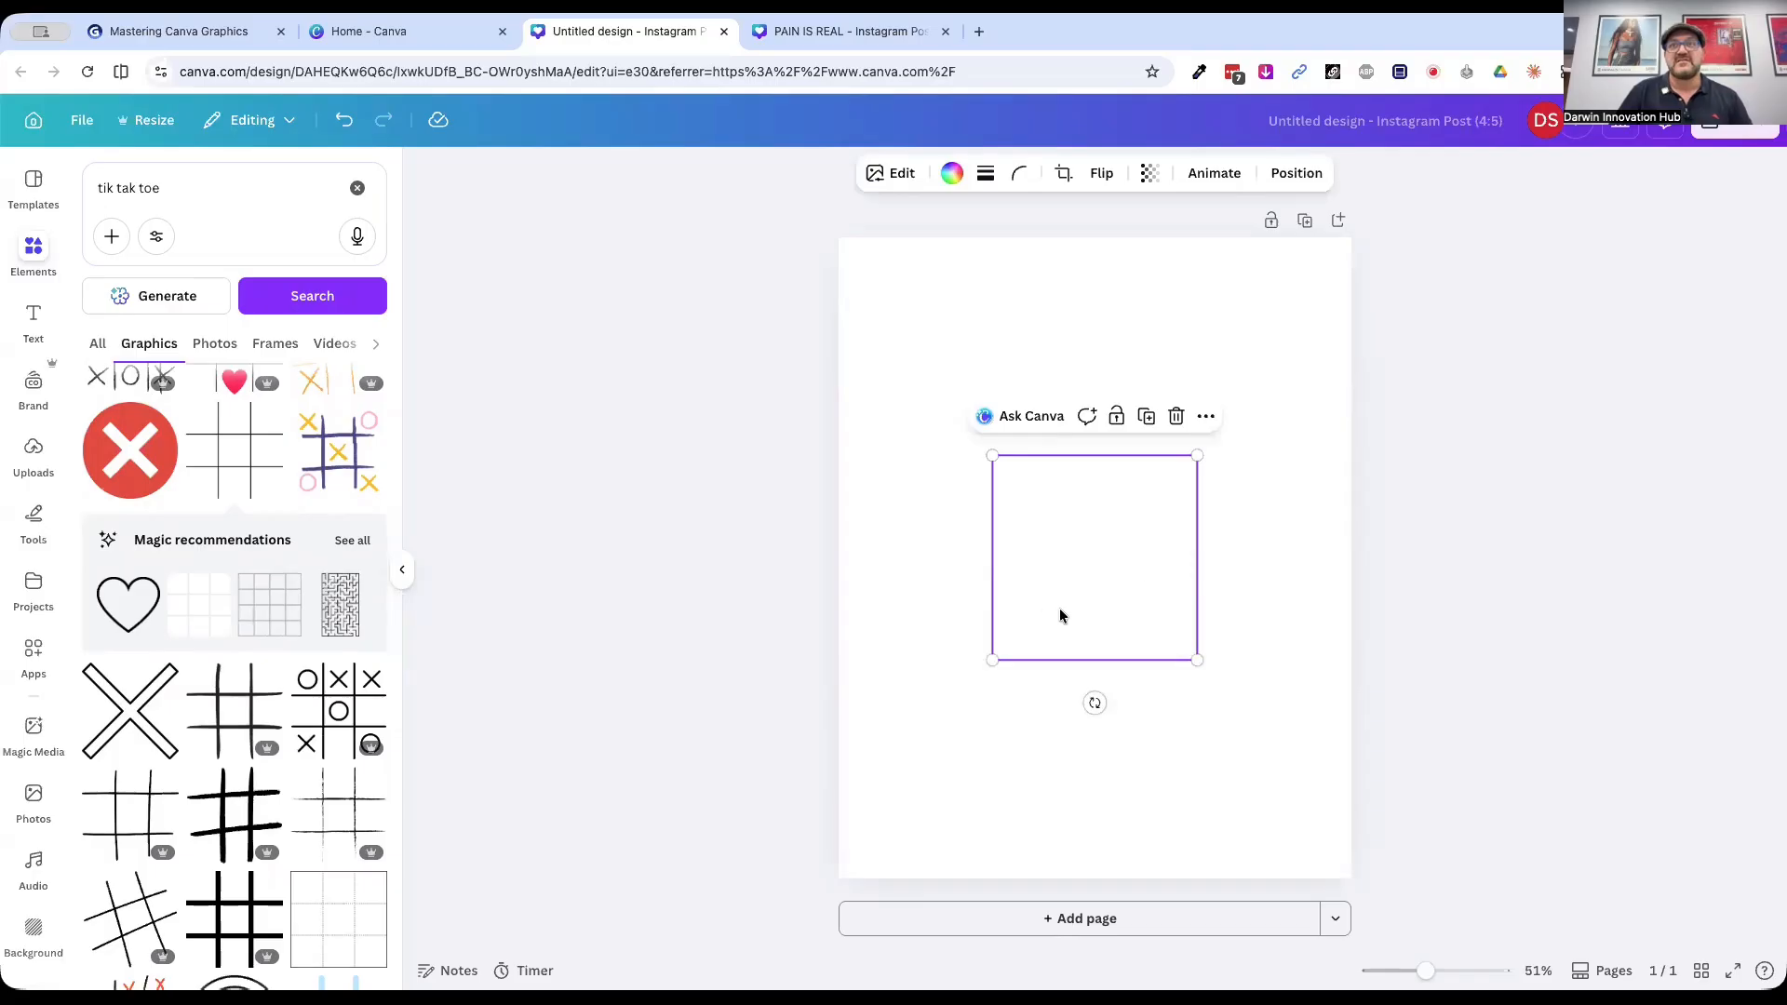
{"action": "left_click", "coordinate": [983, 500]}
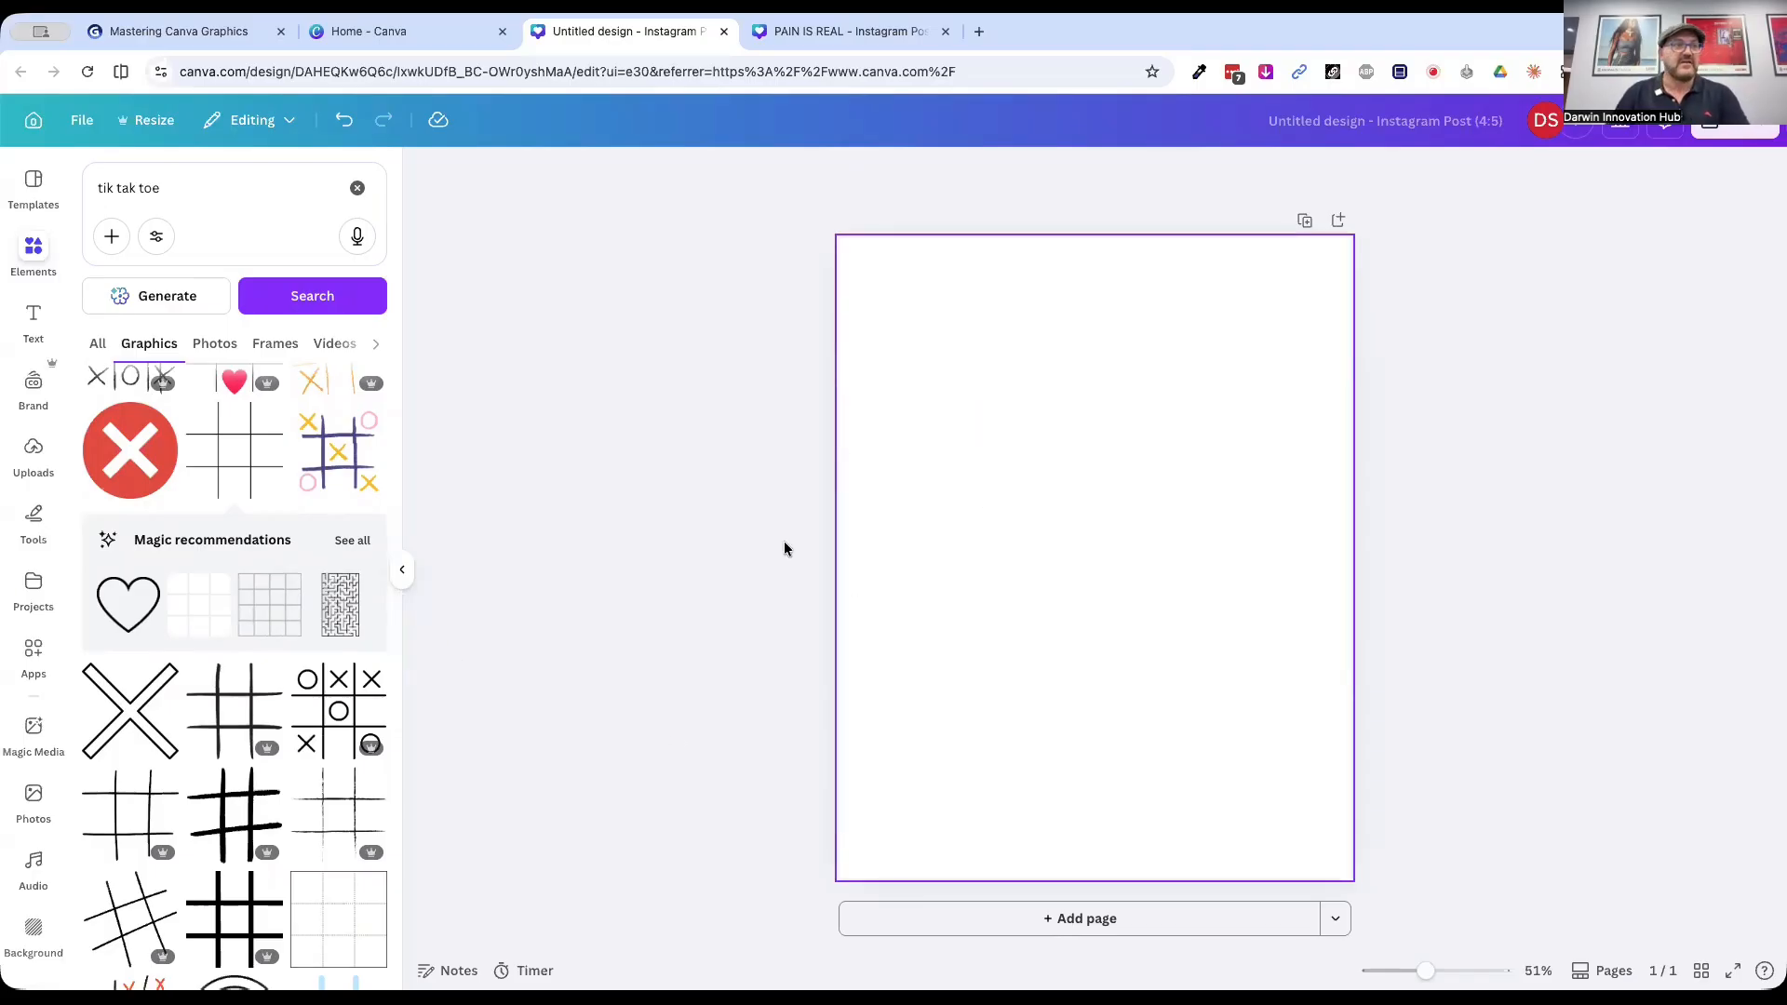
Step: Insert the thick black three-by-three grid graphic and stretch it to cover the whole page edge to edge
{"action": "scroll", "coordinate": [149, 820], "scroll_direction": "down", "scroll_amount": 4}
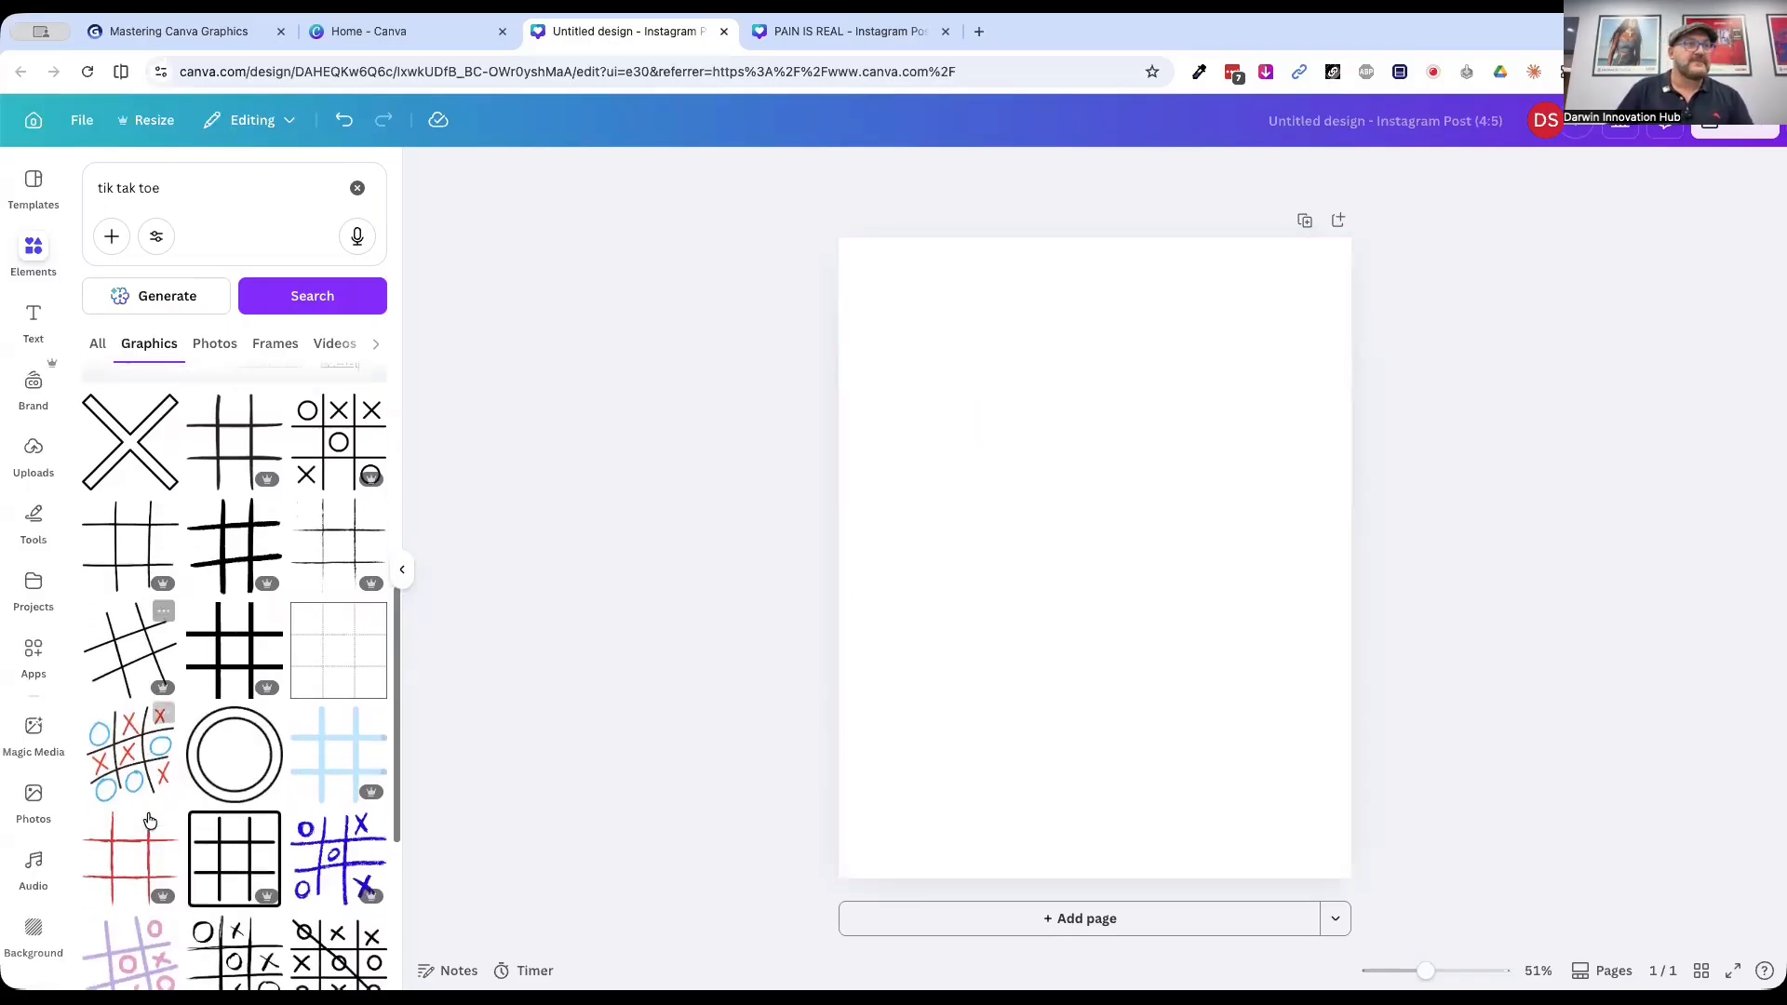
{"action": "left_click", "coordinate": [234, 603]}
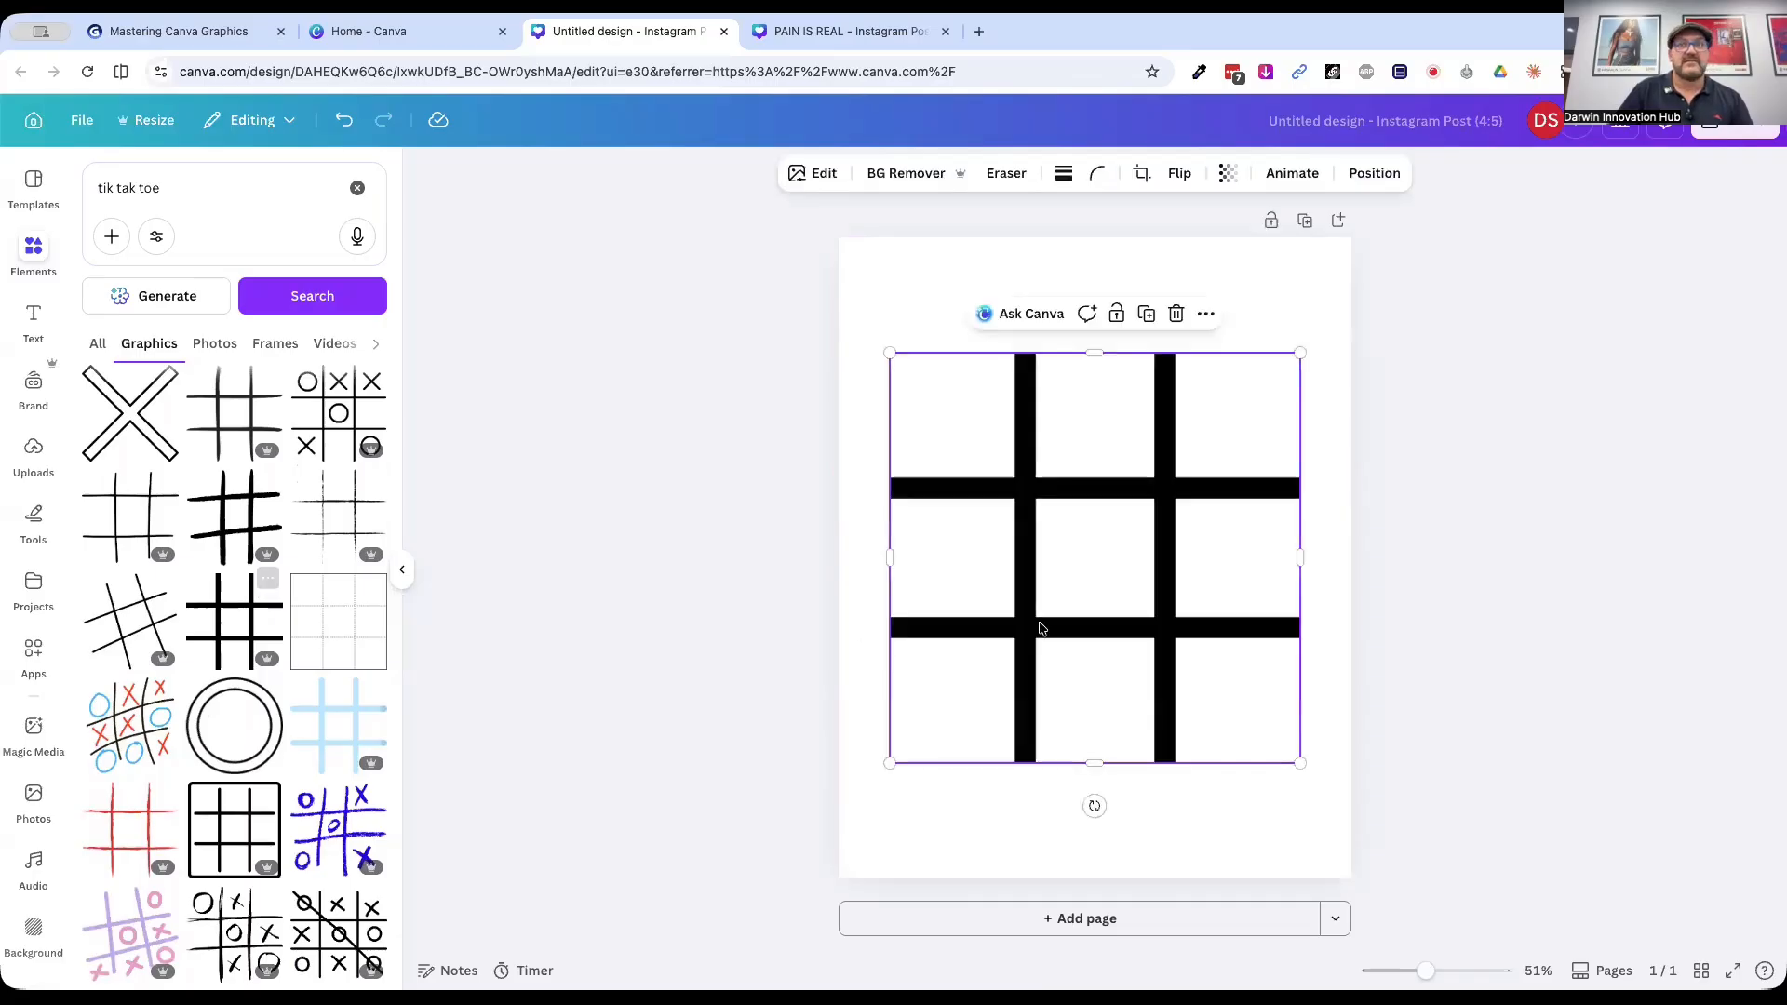
{"action": "left_click_drag", "start_coordinate": [1095, 770], "coordinate": [1096, 878]}
{"action": "left_click_drag", "start_coordinate": [1089, 353], "coordinate": [1086, 238]}
{"action": "left_click_drag", "start_coordinate": [888, 555], "coordinate": [839, 558]}
{"action": "left_click_drag", "start_coordinate": [1300, 559], "coordinate": [1352, 555]}
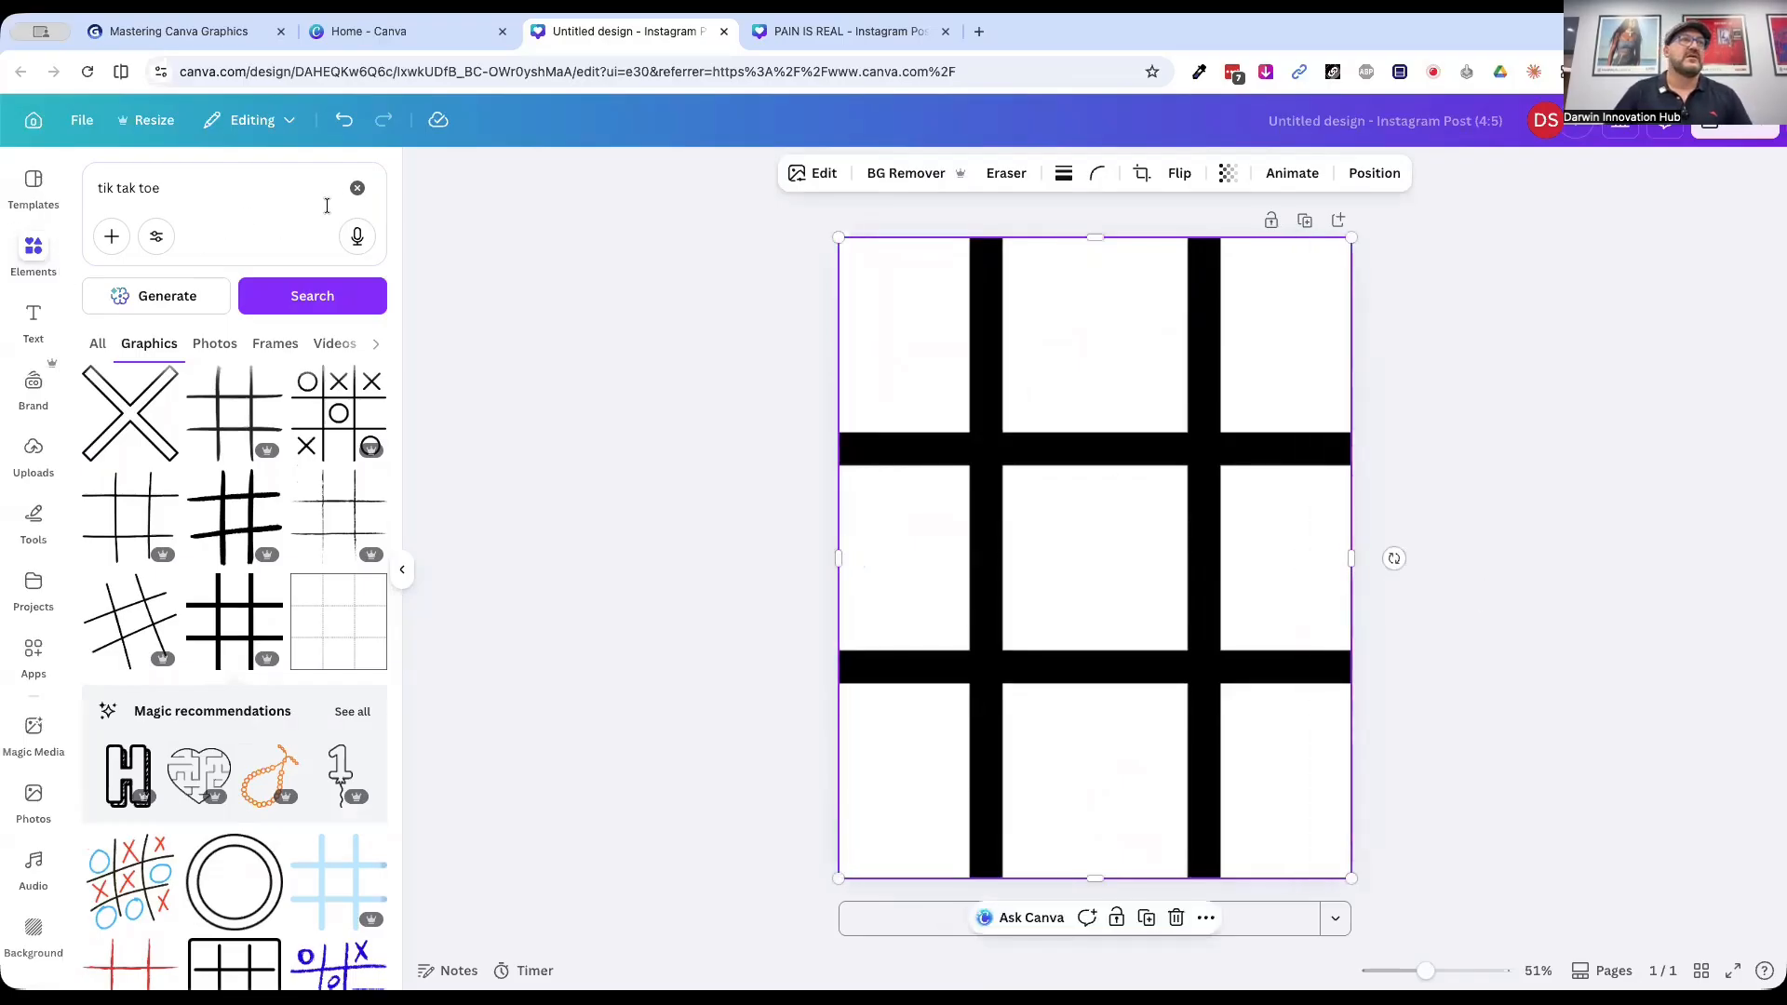
Step: Add a circle shape, shrink it to a small dot, and place one copy on each of the four grid intersections
{"action": "left_click", "coordinate": [357, 188]}
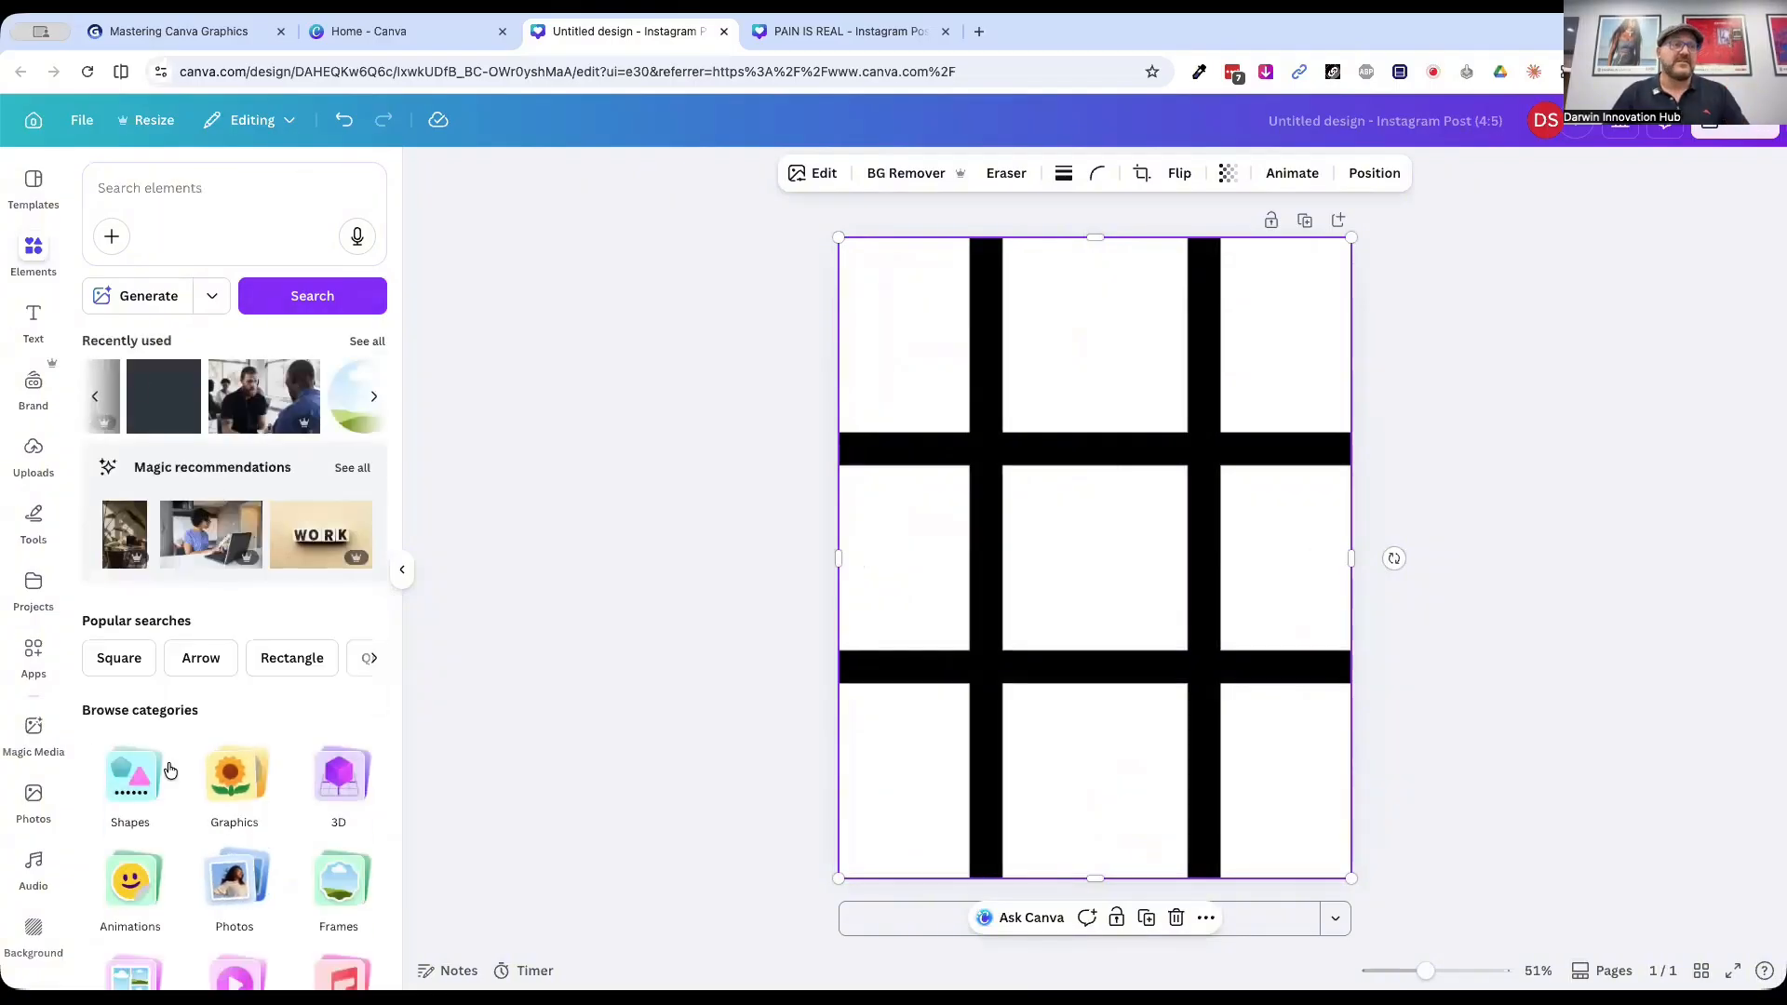
{"action": "left_click", "coordinate": [131, 777]}
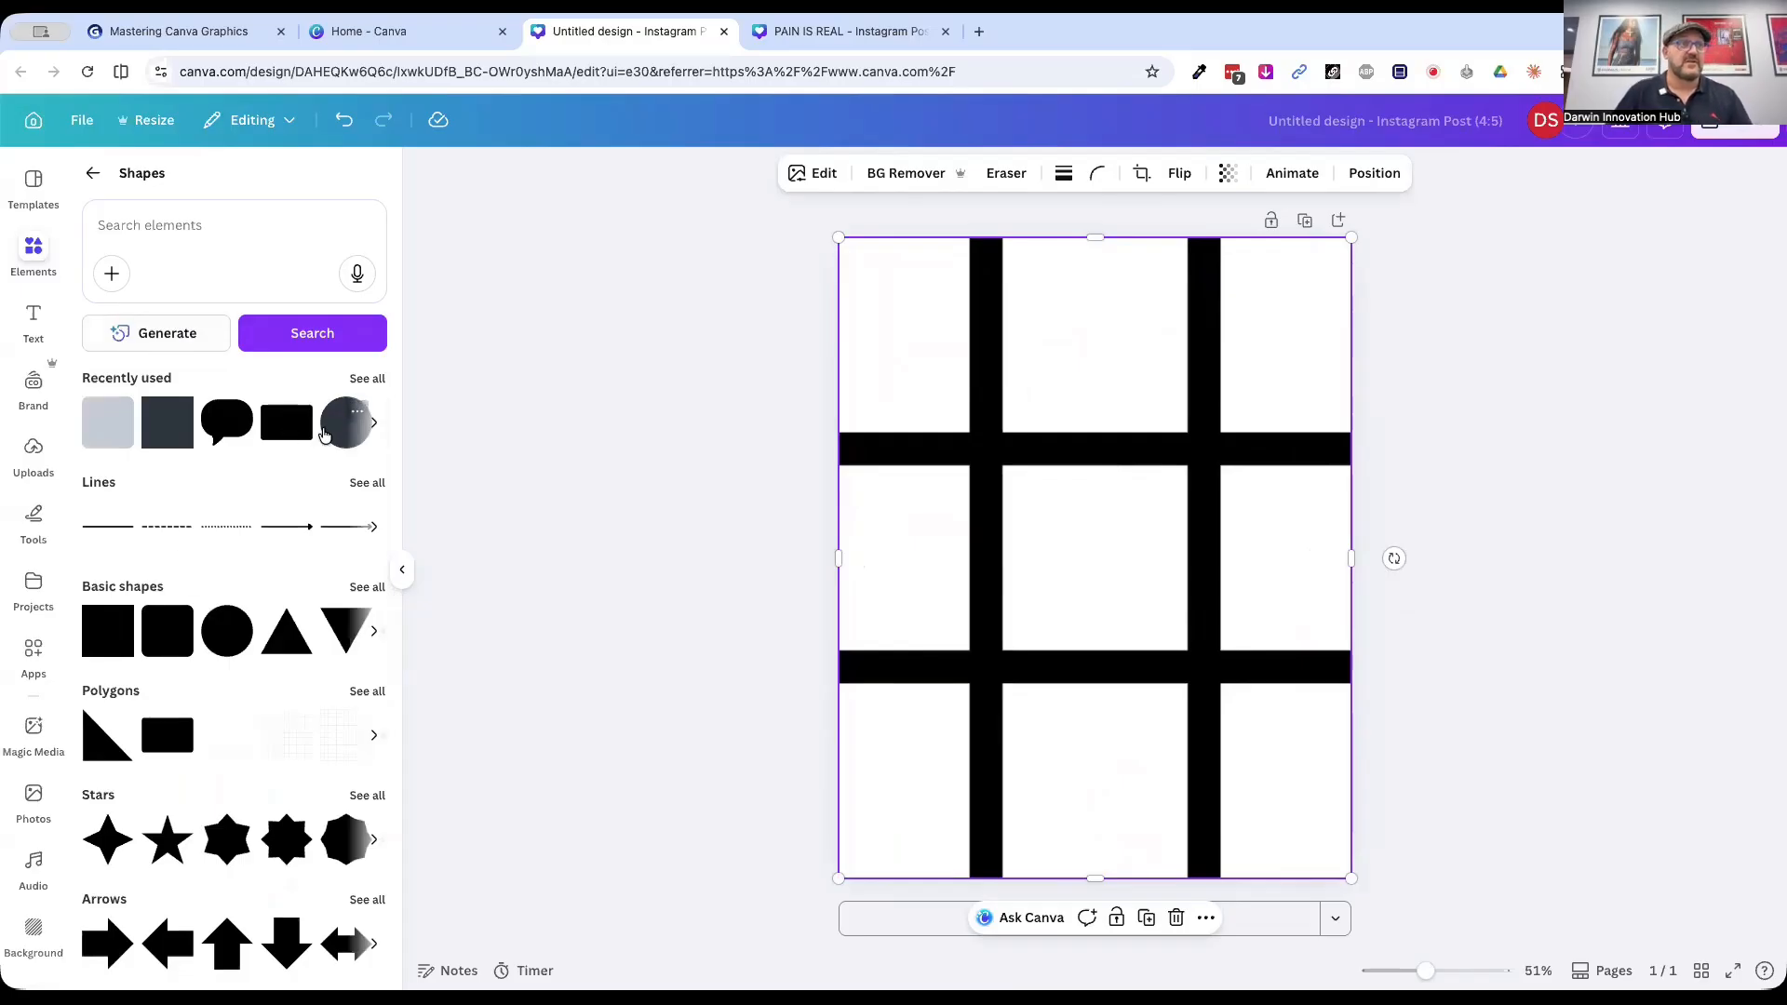
{"action": "left_click", "coordinate": [227, 631]}
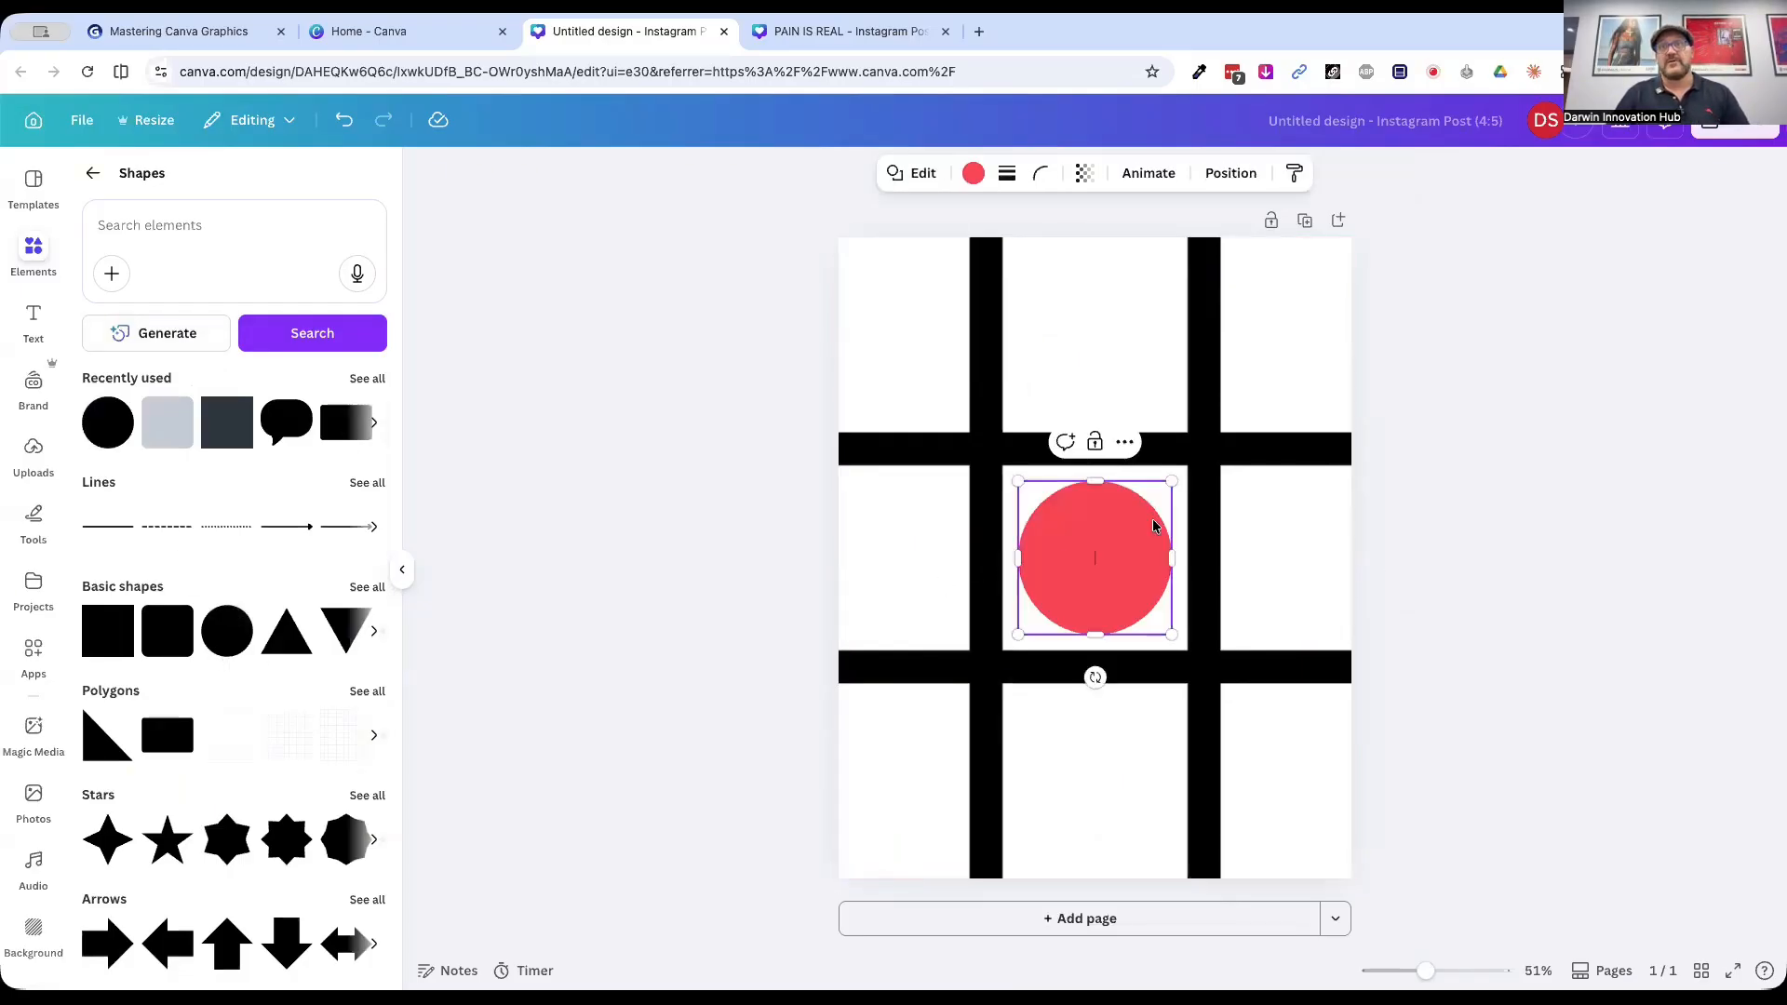
{"action": "left_click_drag", "start_coordinate": [1172, 481], "coordinate": [1203, 455]}
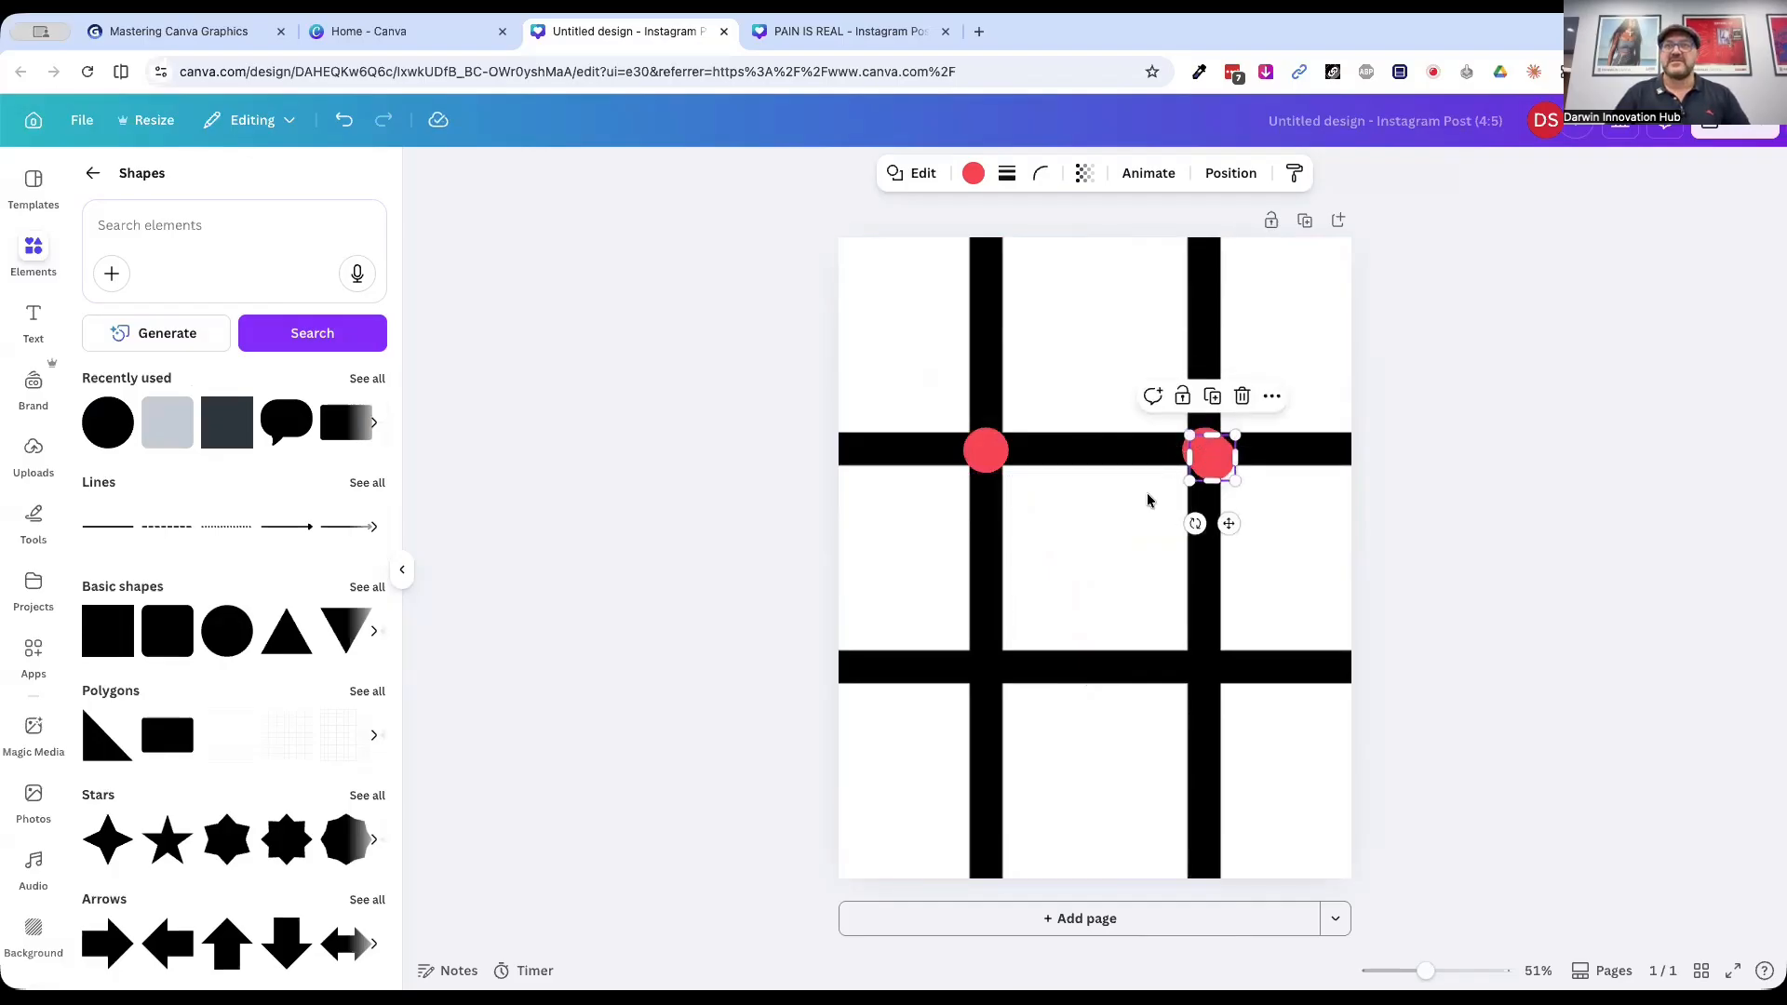
{"action": "left_click_drag", "start_coordinate": [985, 451], "coordinate": [1202, 666]}
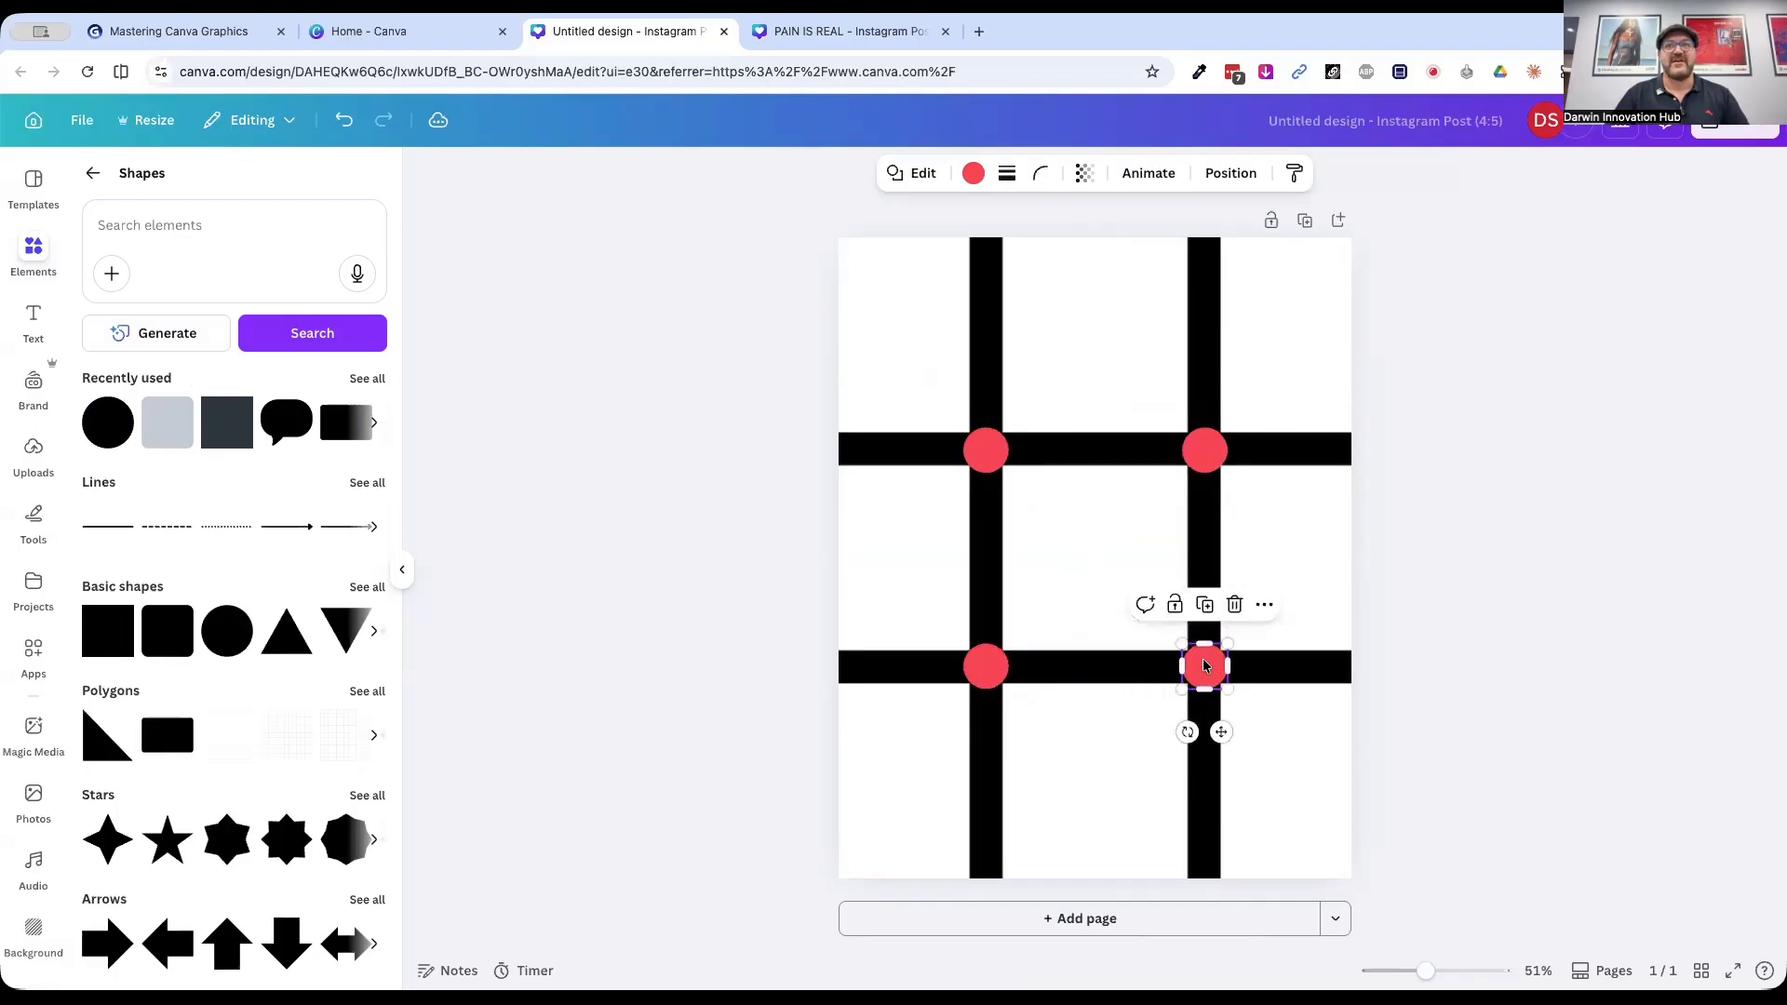
{"action": "left_click", "coordinate": [1569, 589]}
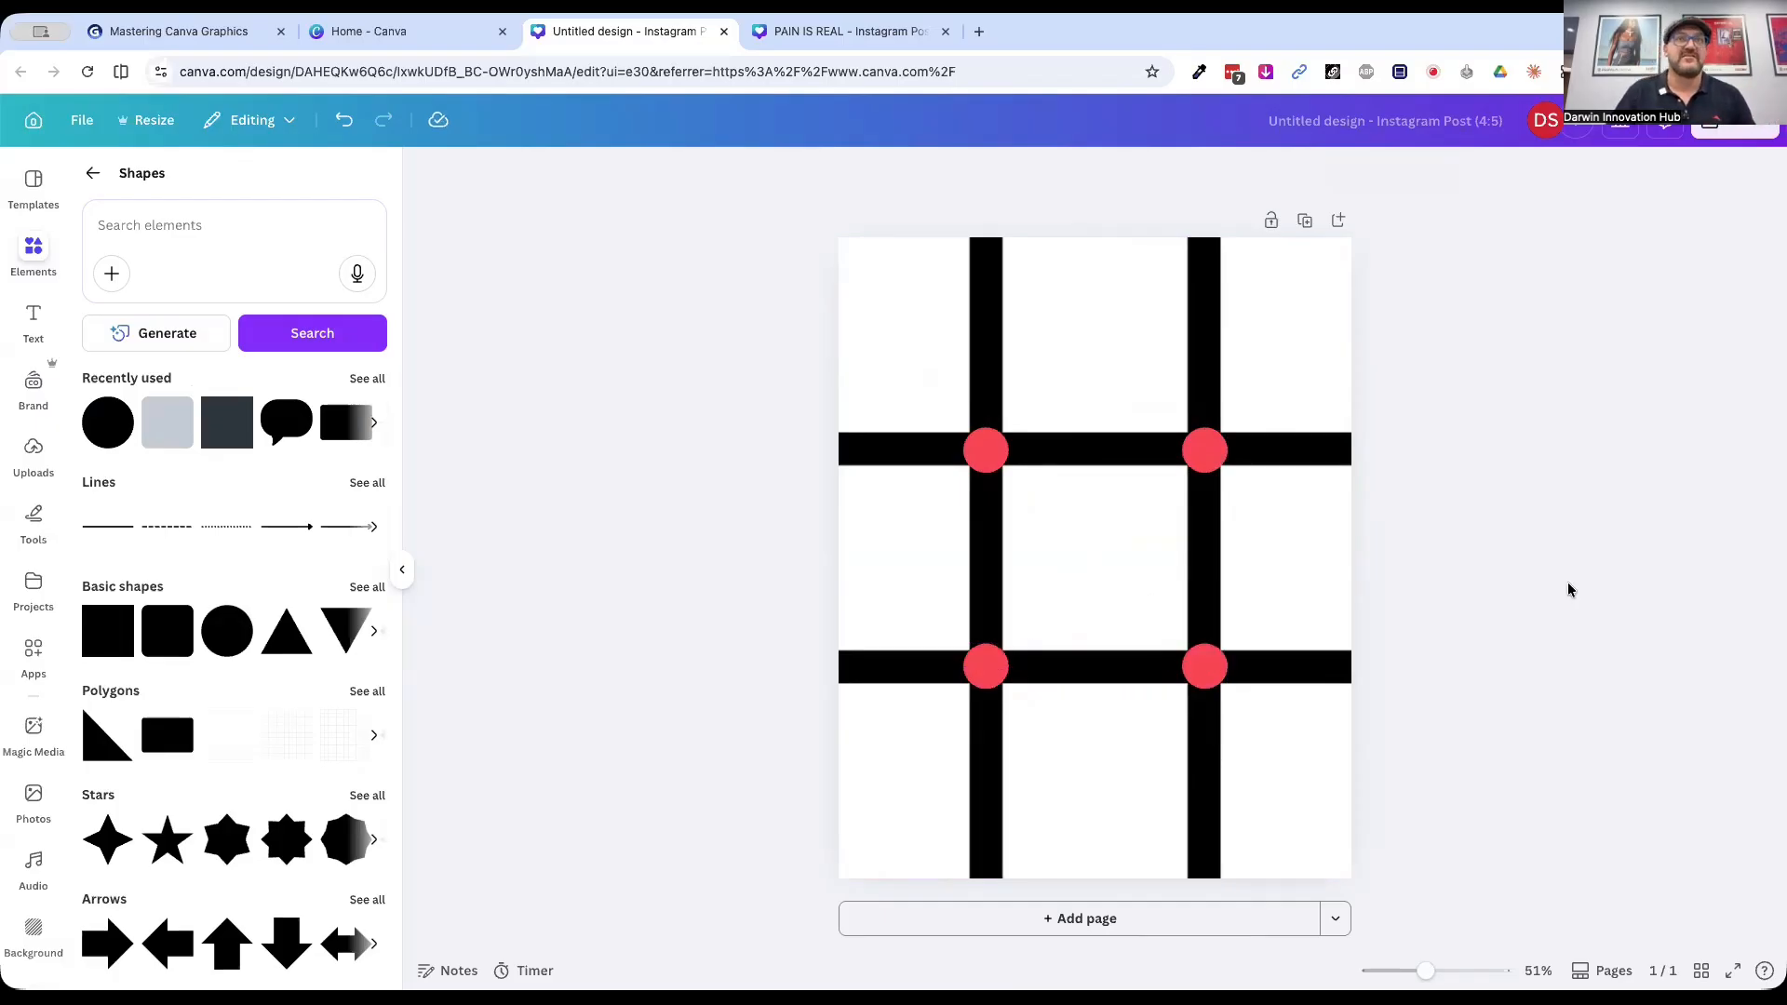
Step: Fade the four red circles to a low opacity and set the black grid's transparency to about 12
{"action": "left_click_drag", "start_coordinate": [1547, 315], "coordinate": [785, 903]}
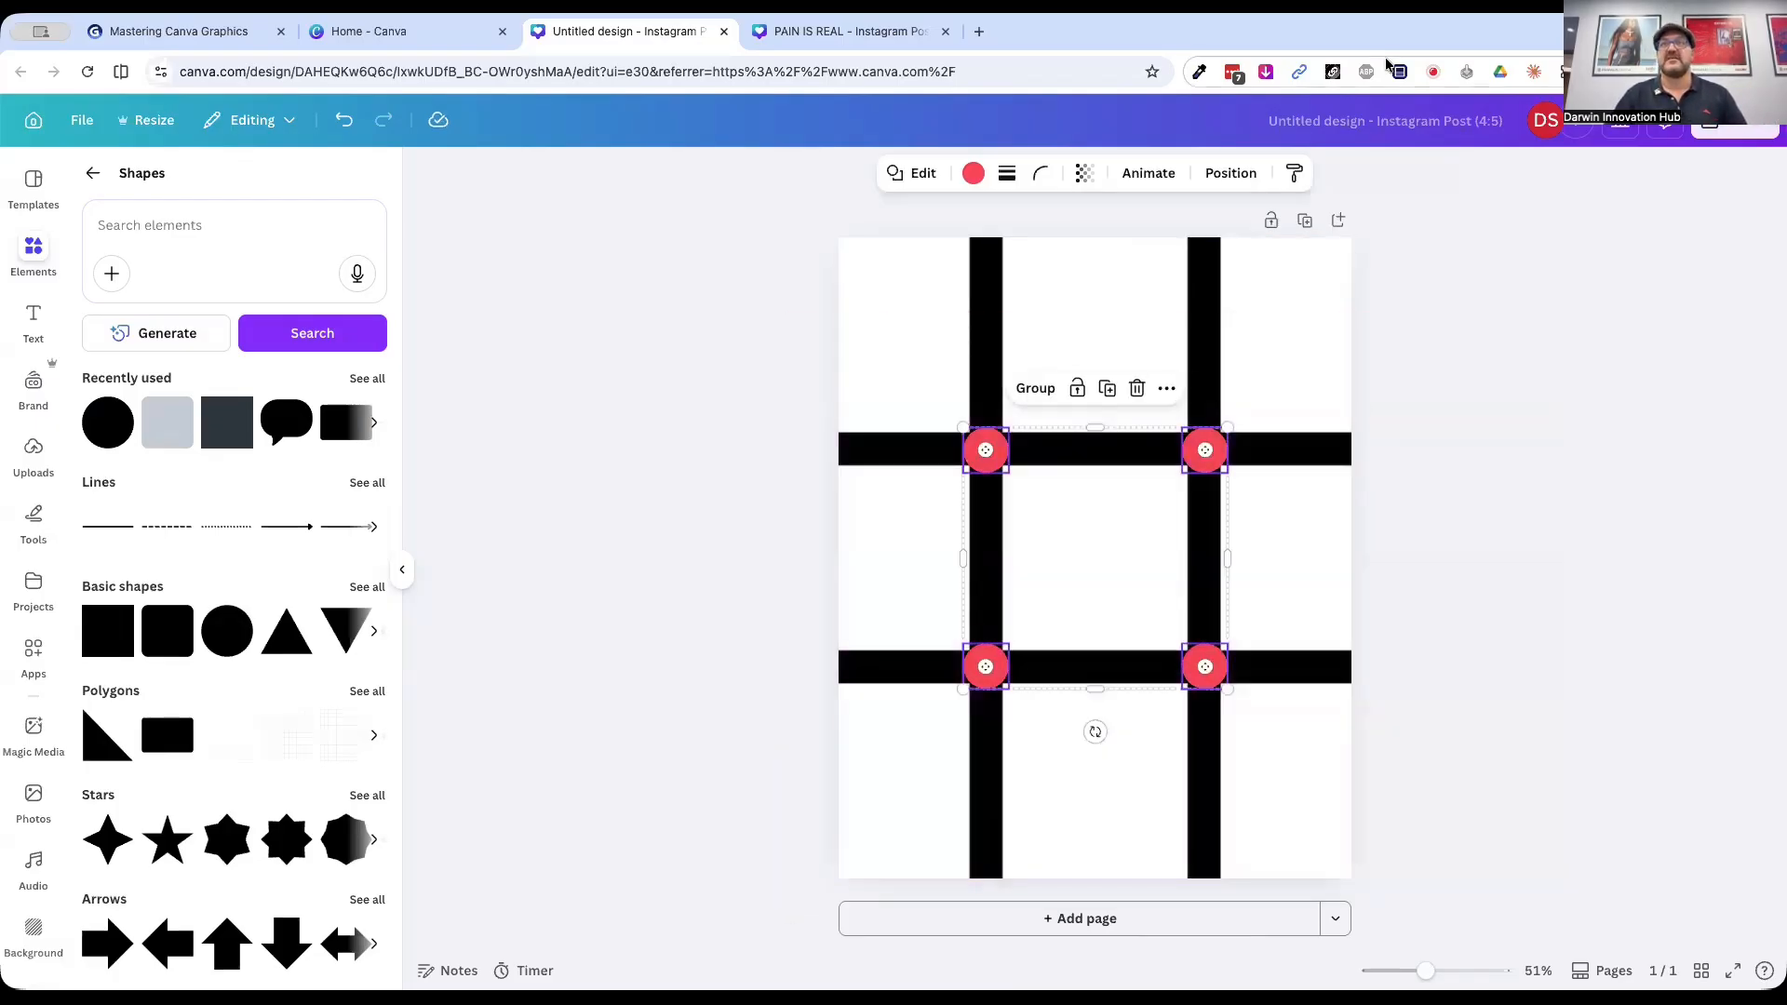
{"action": "left_click", "coordinate": [1084, 175]}
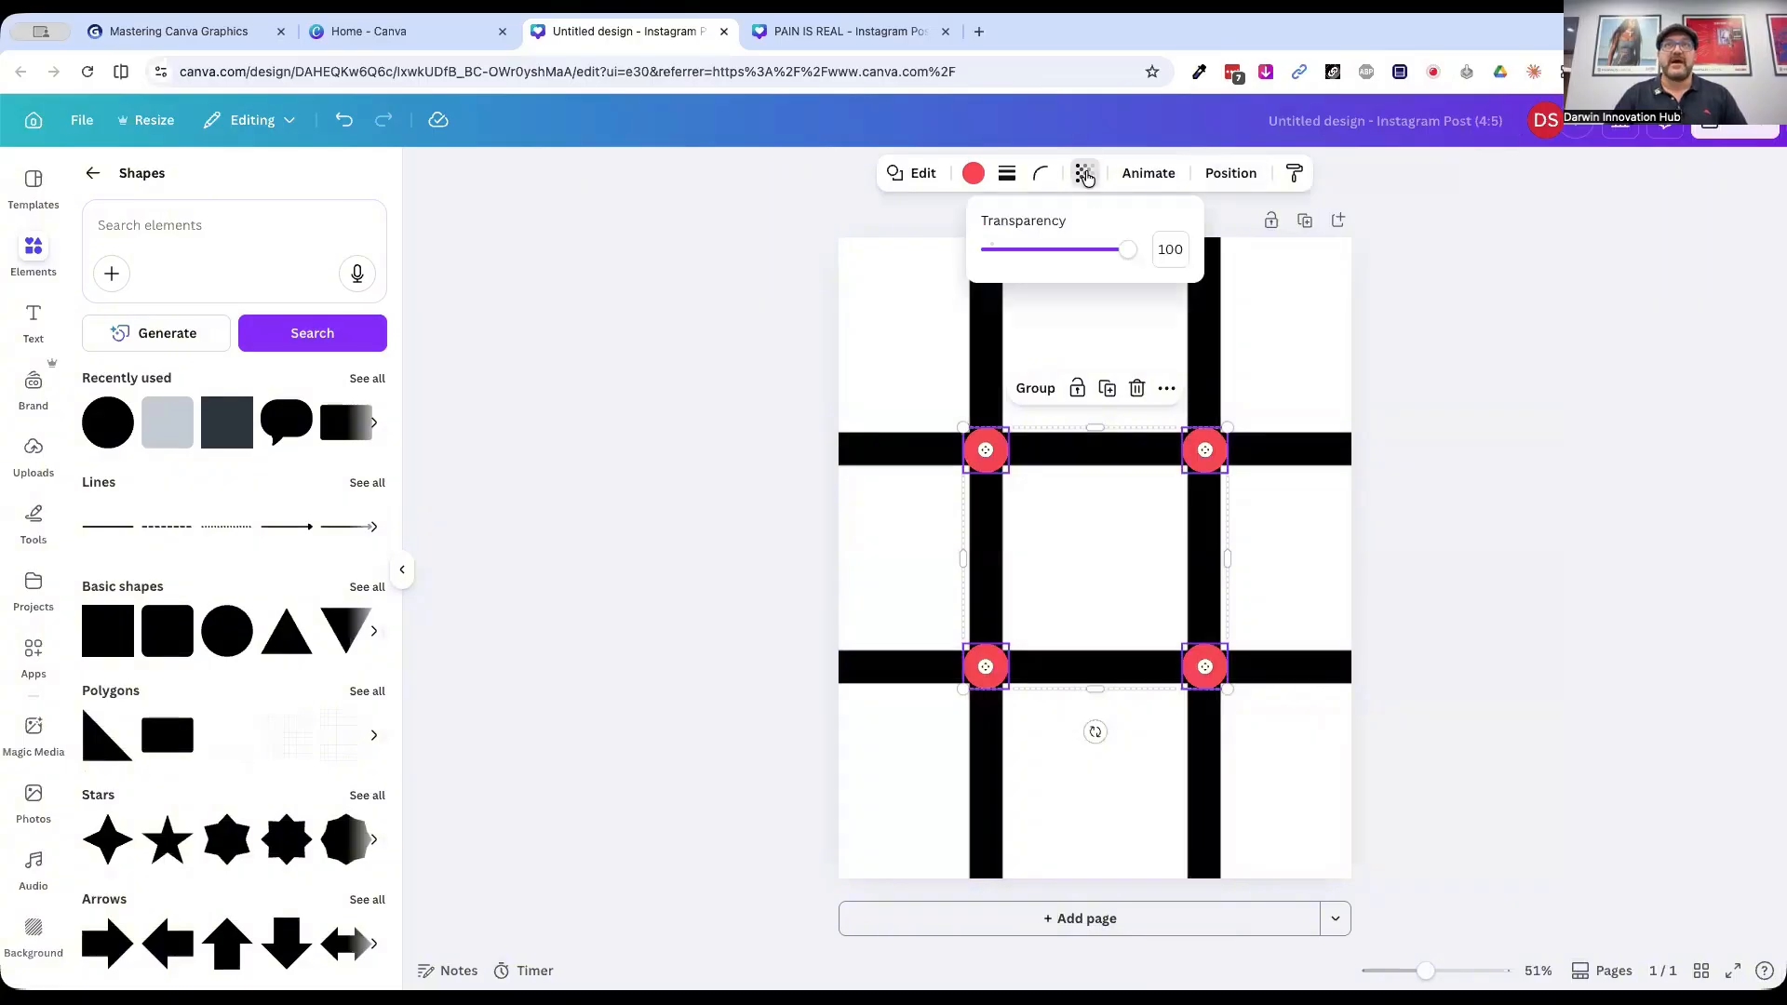
{"action": "left_click", "coordinate": [1022, 251]}
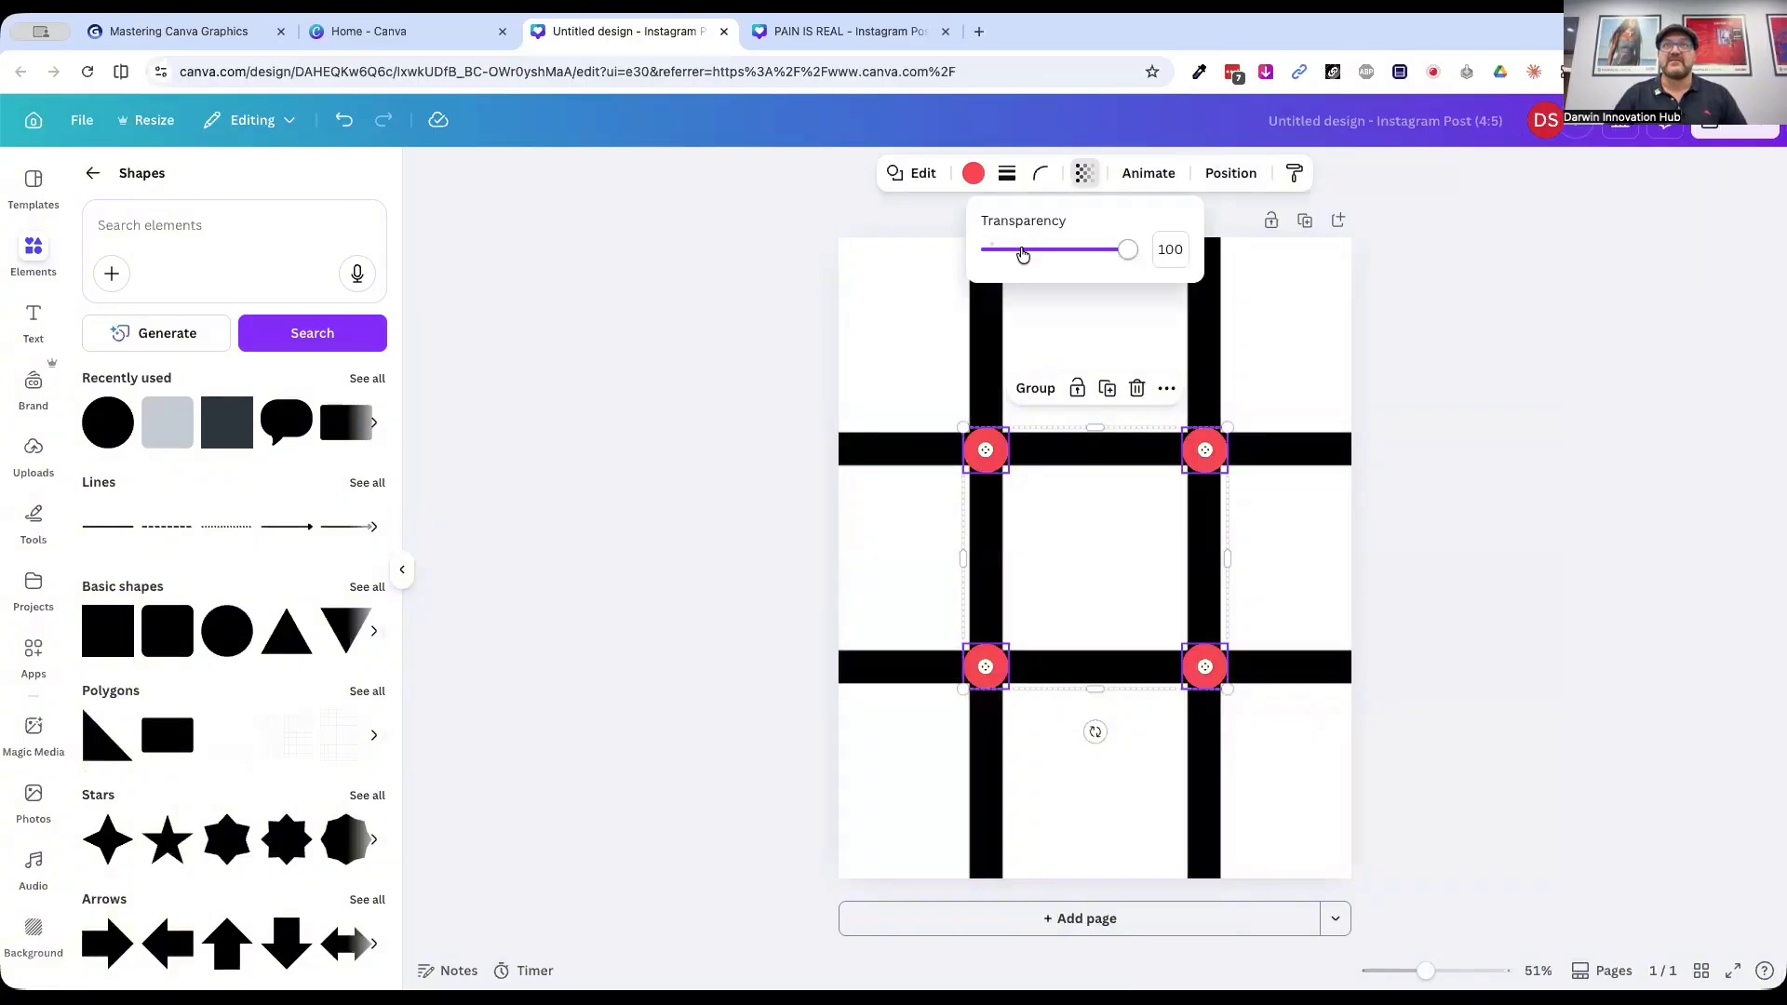
{"action": "left_click", "coordinate": [986, 319]}
{"action": "left_click", "coordinate": [1188, 175]}
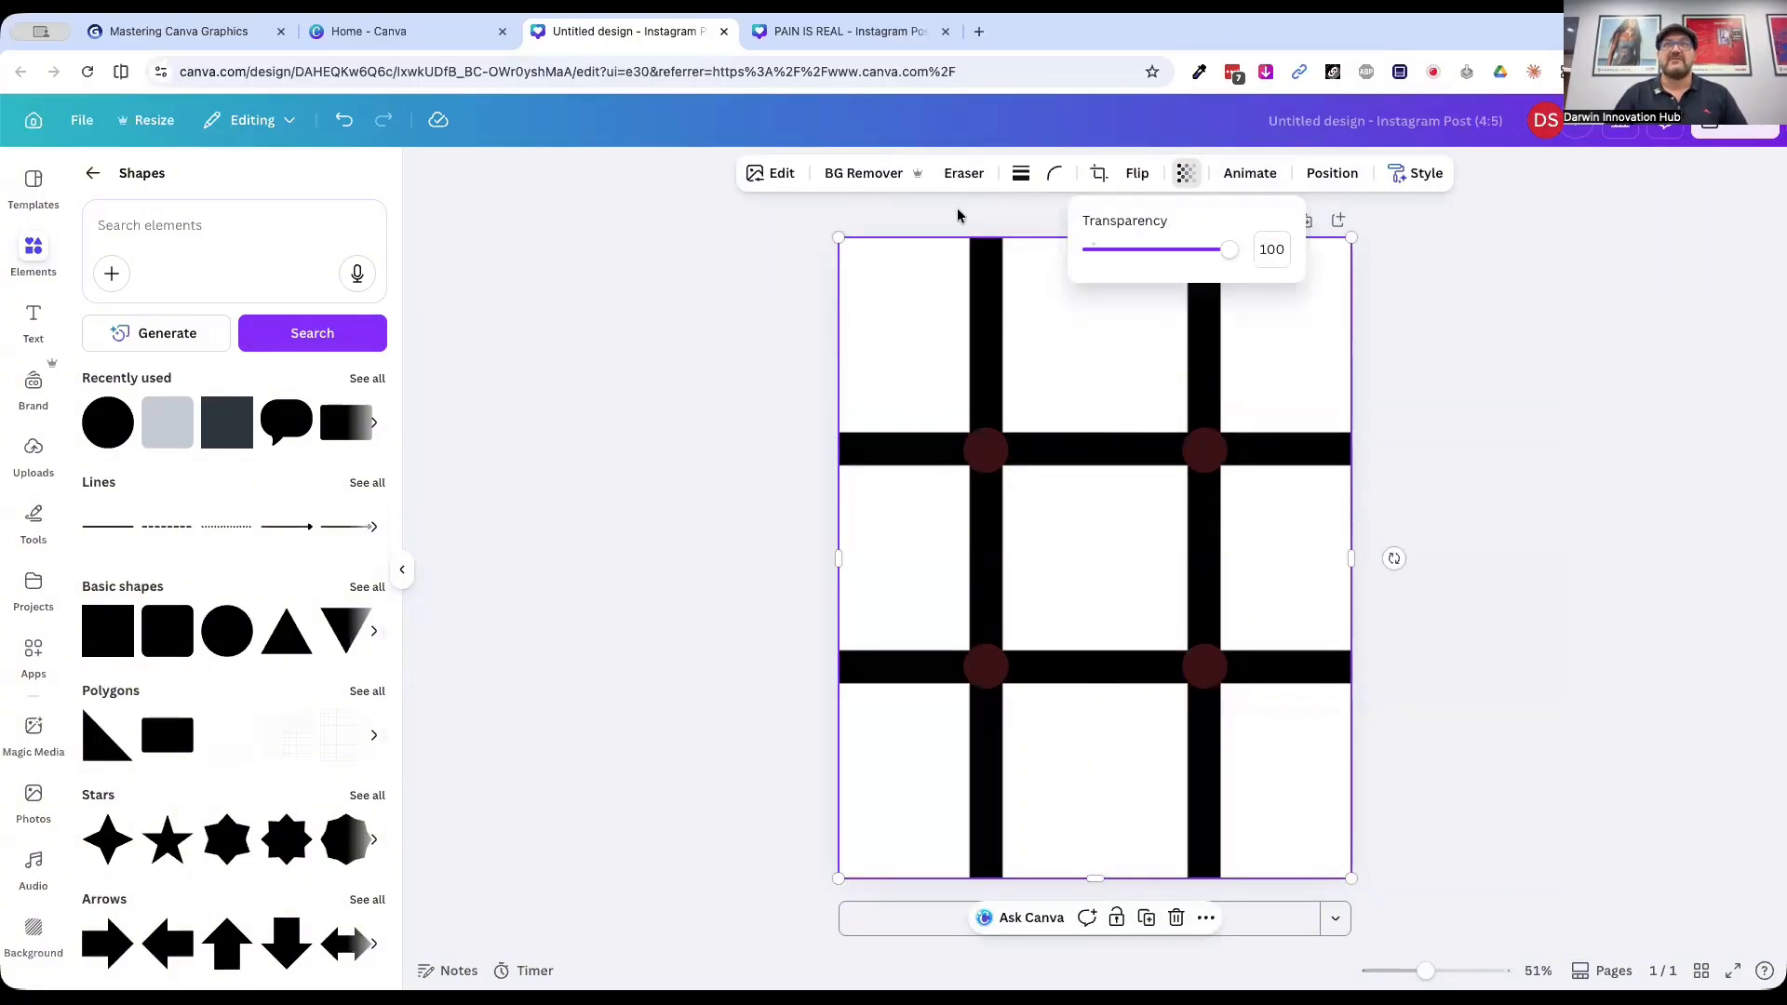
{"action": "left_click", "coordinate": [1108, 249]}
{"action": "key", "text": "Escape"}
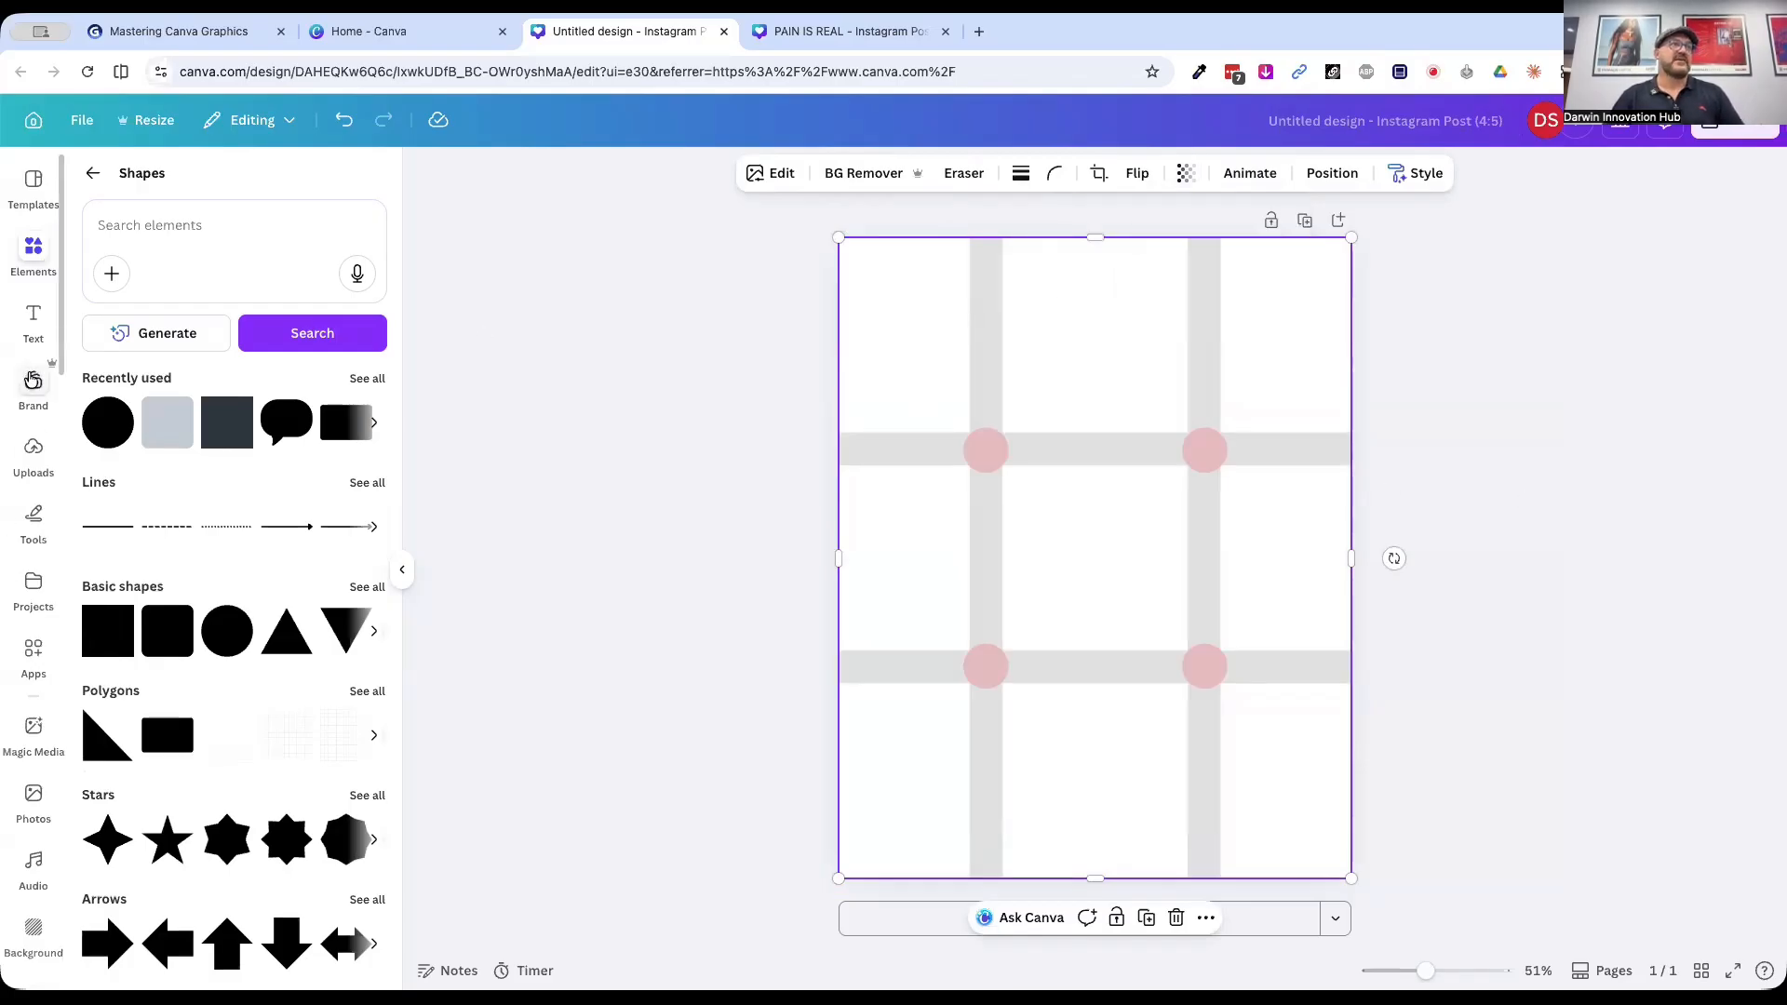
Step: Insert the recently used office meeting photo and stretch it to cover the whole page
{"action": "left_click", "coordinate": [33, 802]}
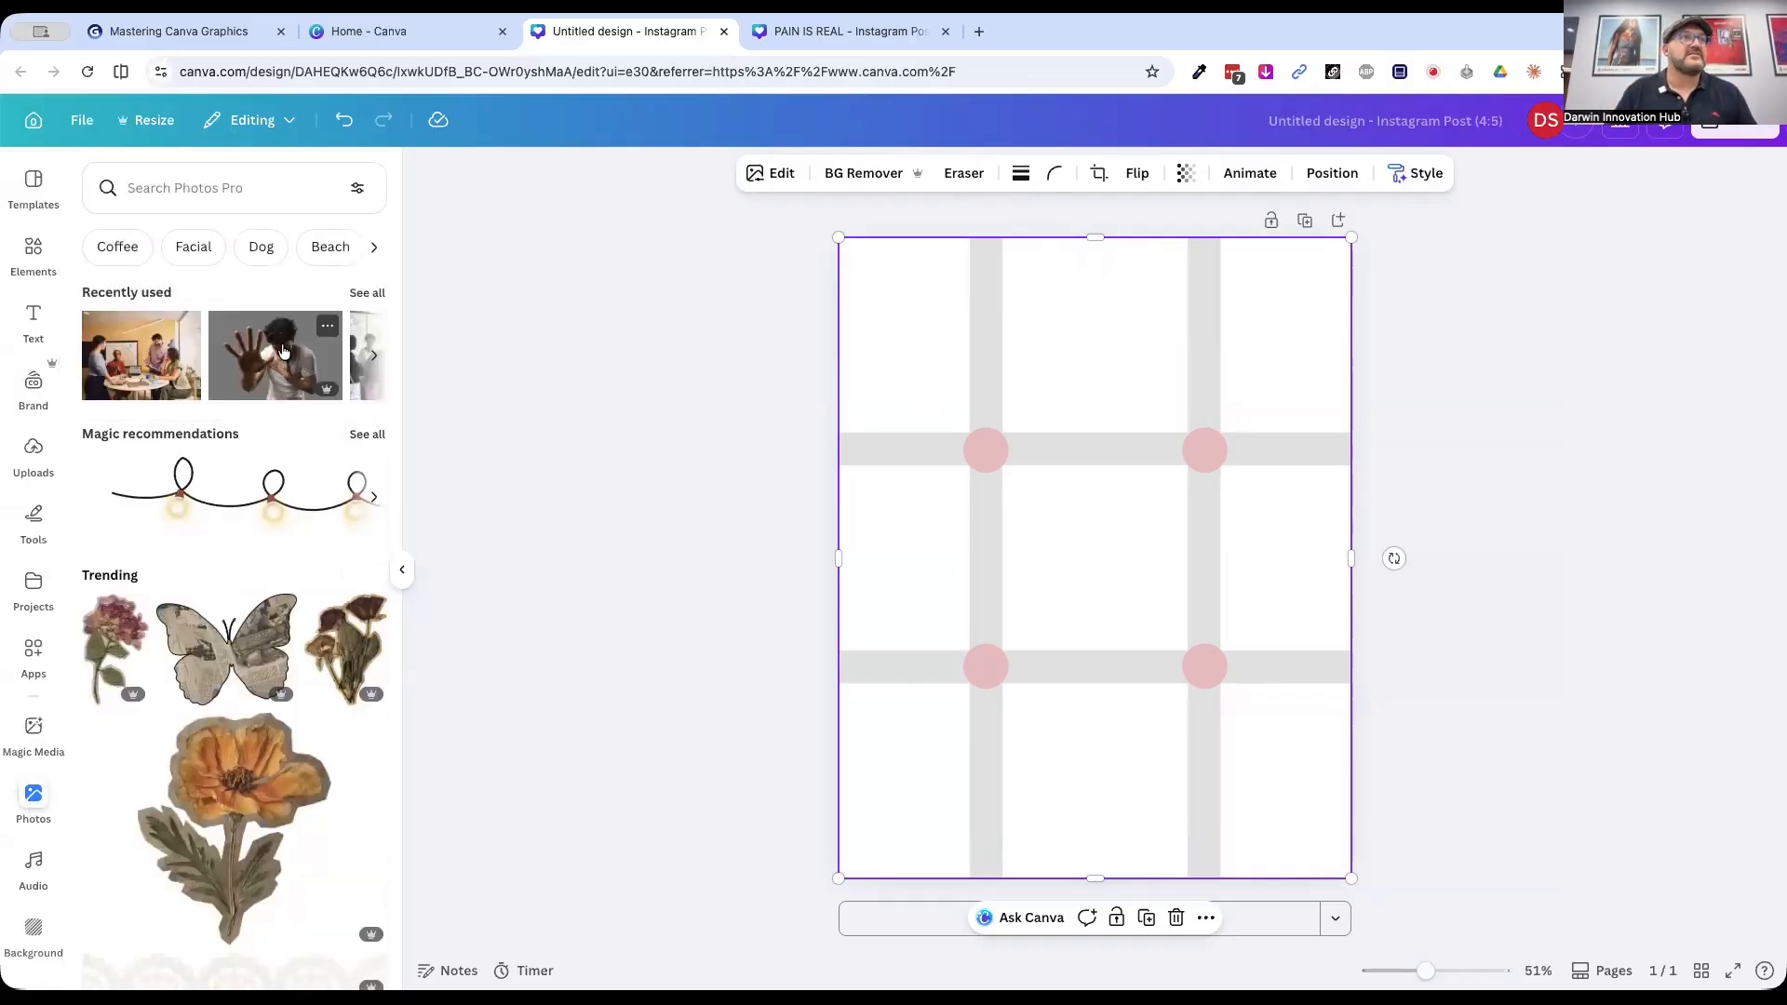
{"action": "left_click", "coordinate": [173, 376]}
{"action": "left_click_drag", "start_coordinate": [1021, 550], "coordinate": [970, 550]}
{"action": "left_click_drag", "start_coordinate": [1254, 553], "coordinate": [1351, 555]}
{"action": "left_click_drag", "start_coordinate": [1094, 398], "coordinate": [1087, 237]}
{"action": "left_click_drag", "start_coordinate": [1091, 715], "coordinate": [1086, 908]}
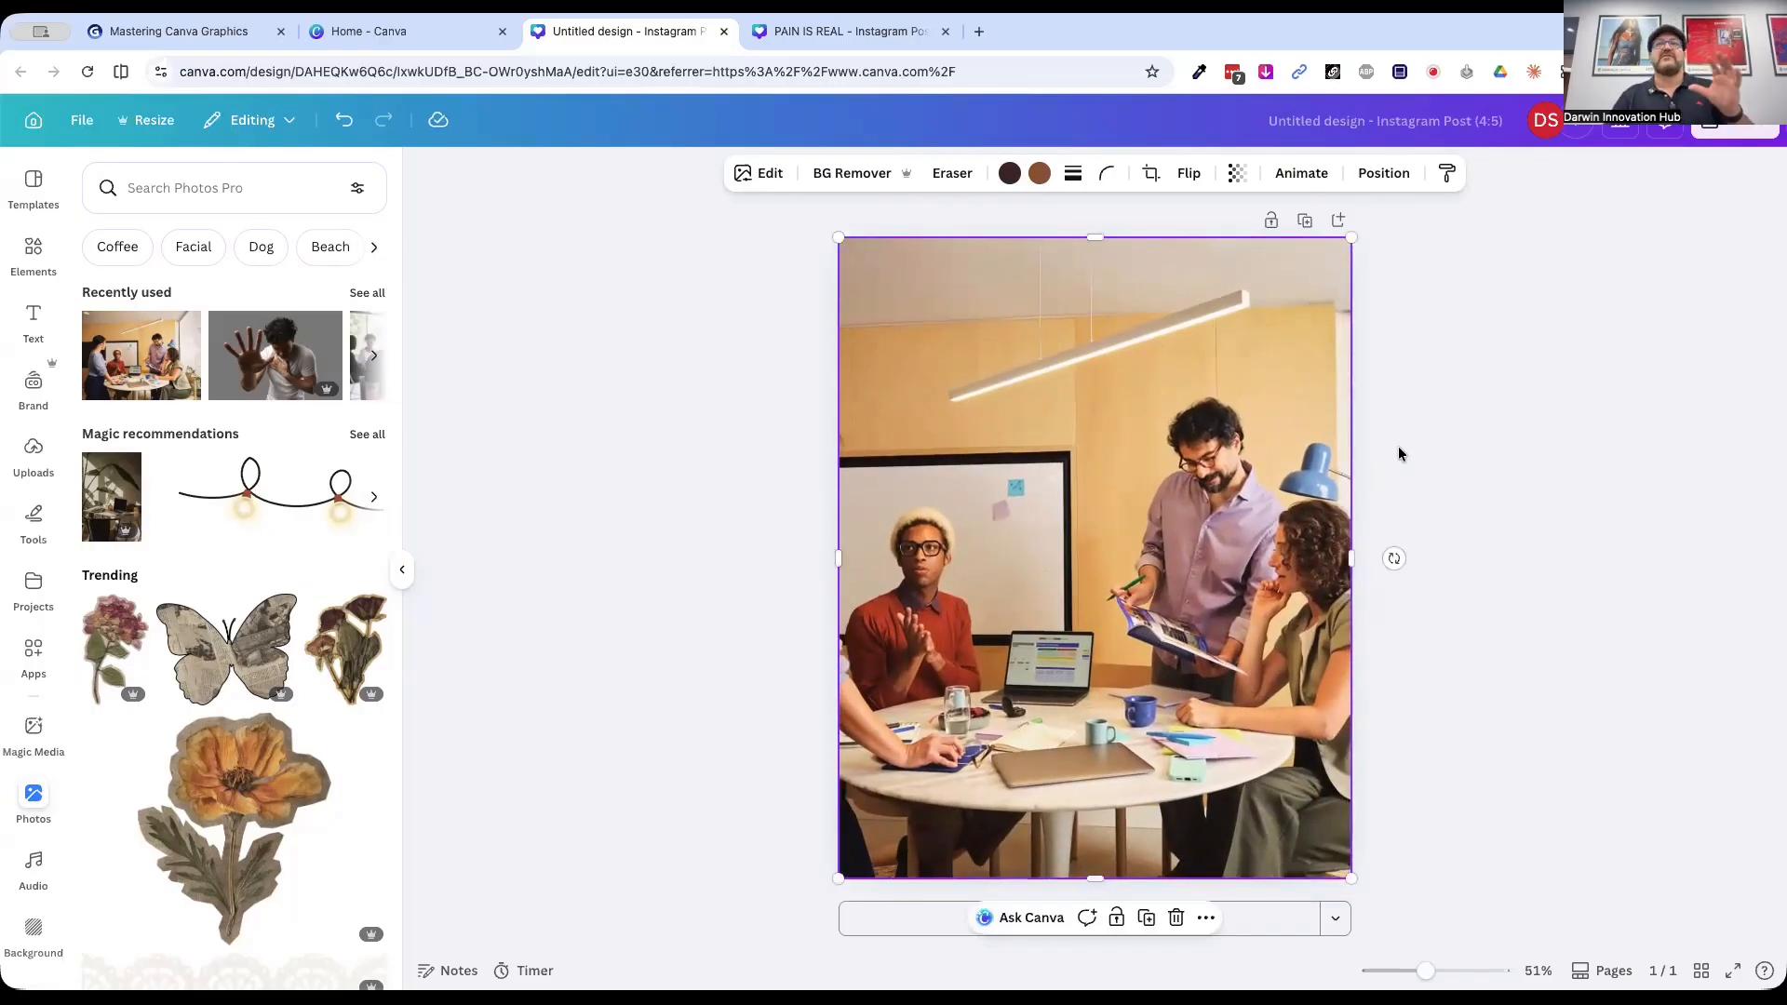
Step: Set the office meeting photo's transparency to 22 so the grid shows through, and delete the photo from the page
{"action": "left_click", "coordinate": [1234, 175]}
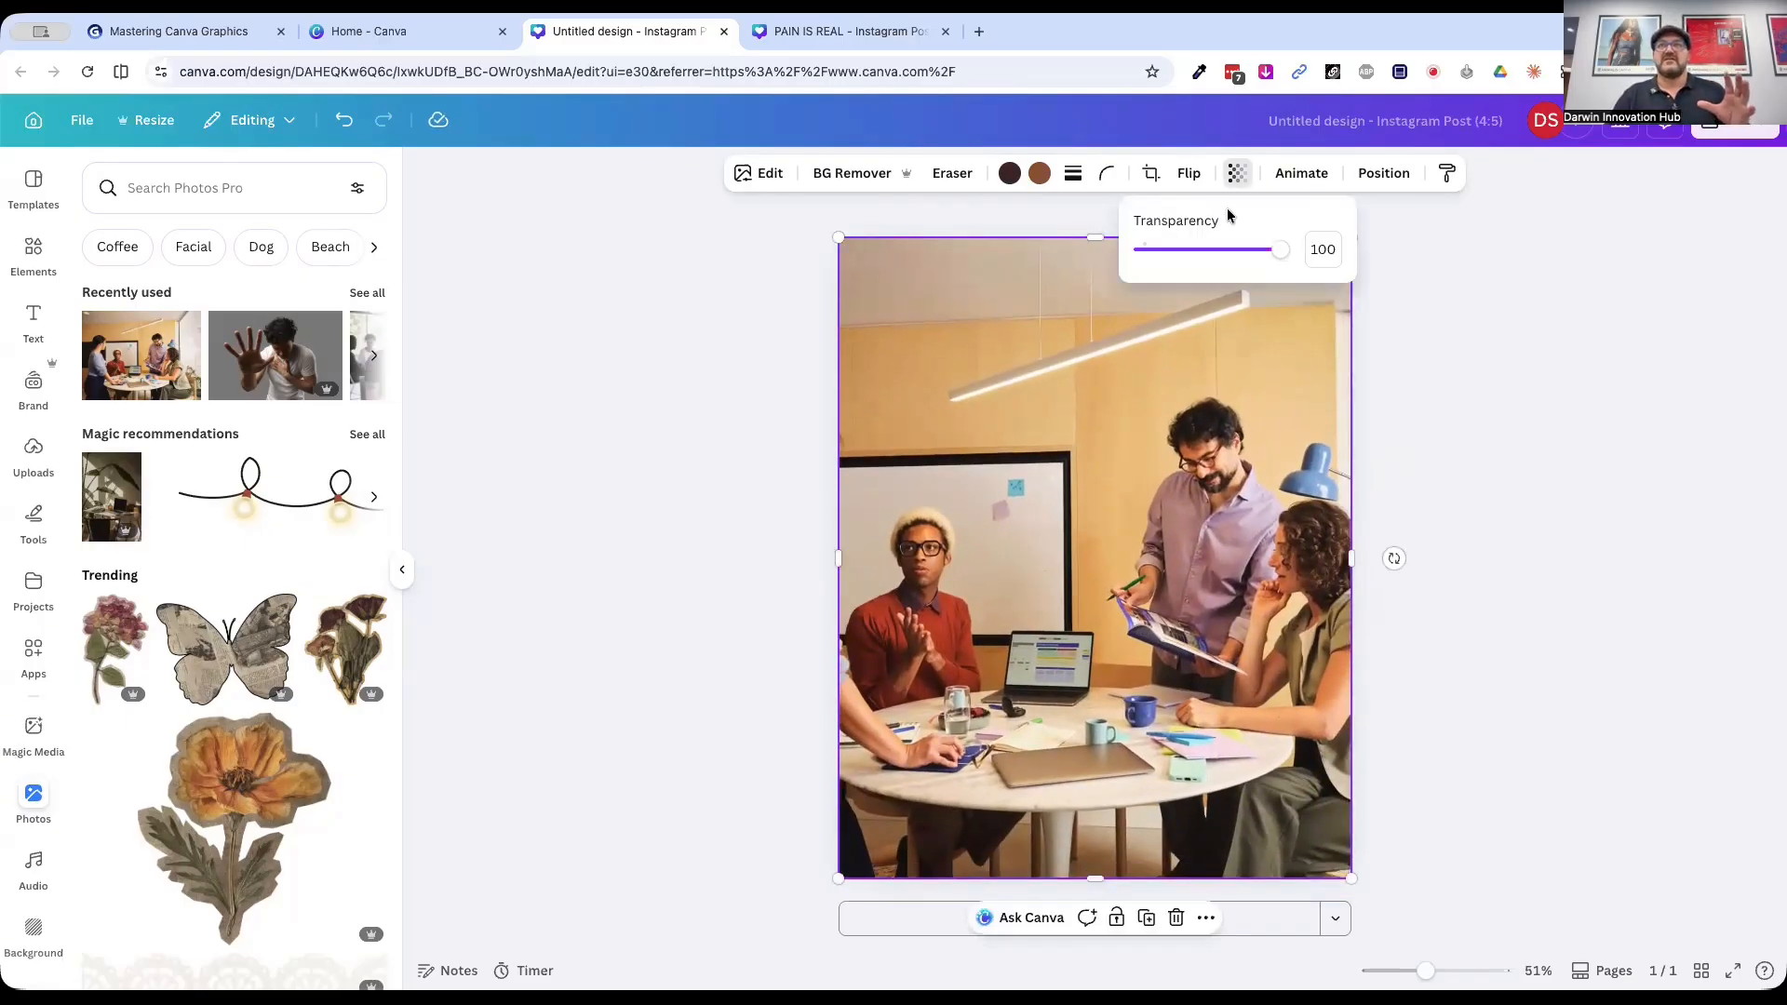
{"action": "left_click_drag", "start_coordinate": [1144, 251], "coordinate": [1151, 254]}
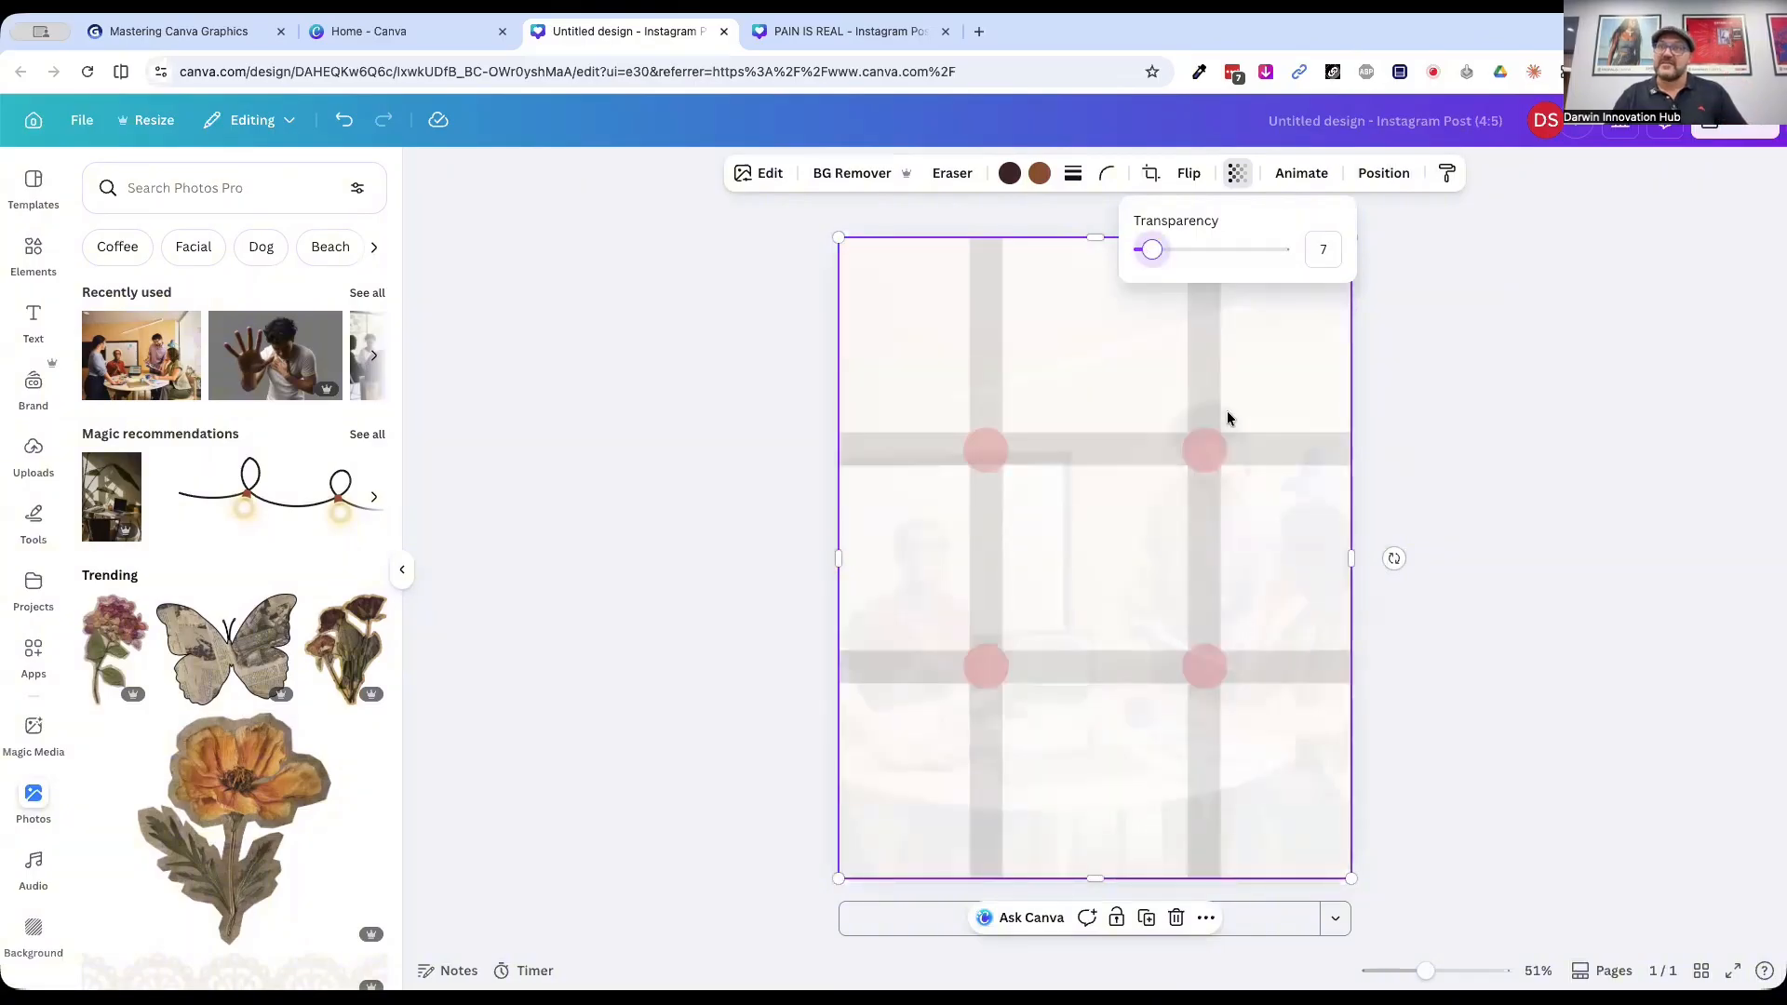
{"action": "left_click_drag", "start_coordinate": [1157, 254], "coordinate": [1173, 254]}
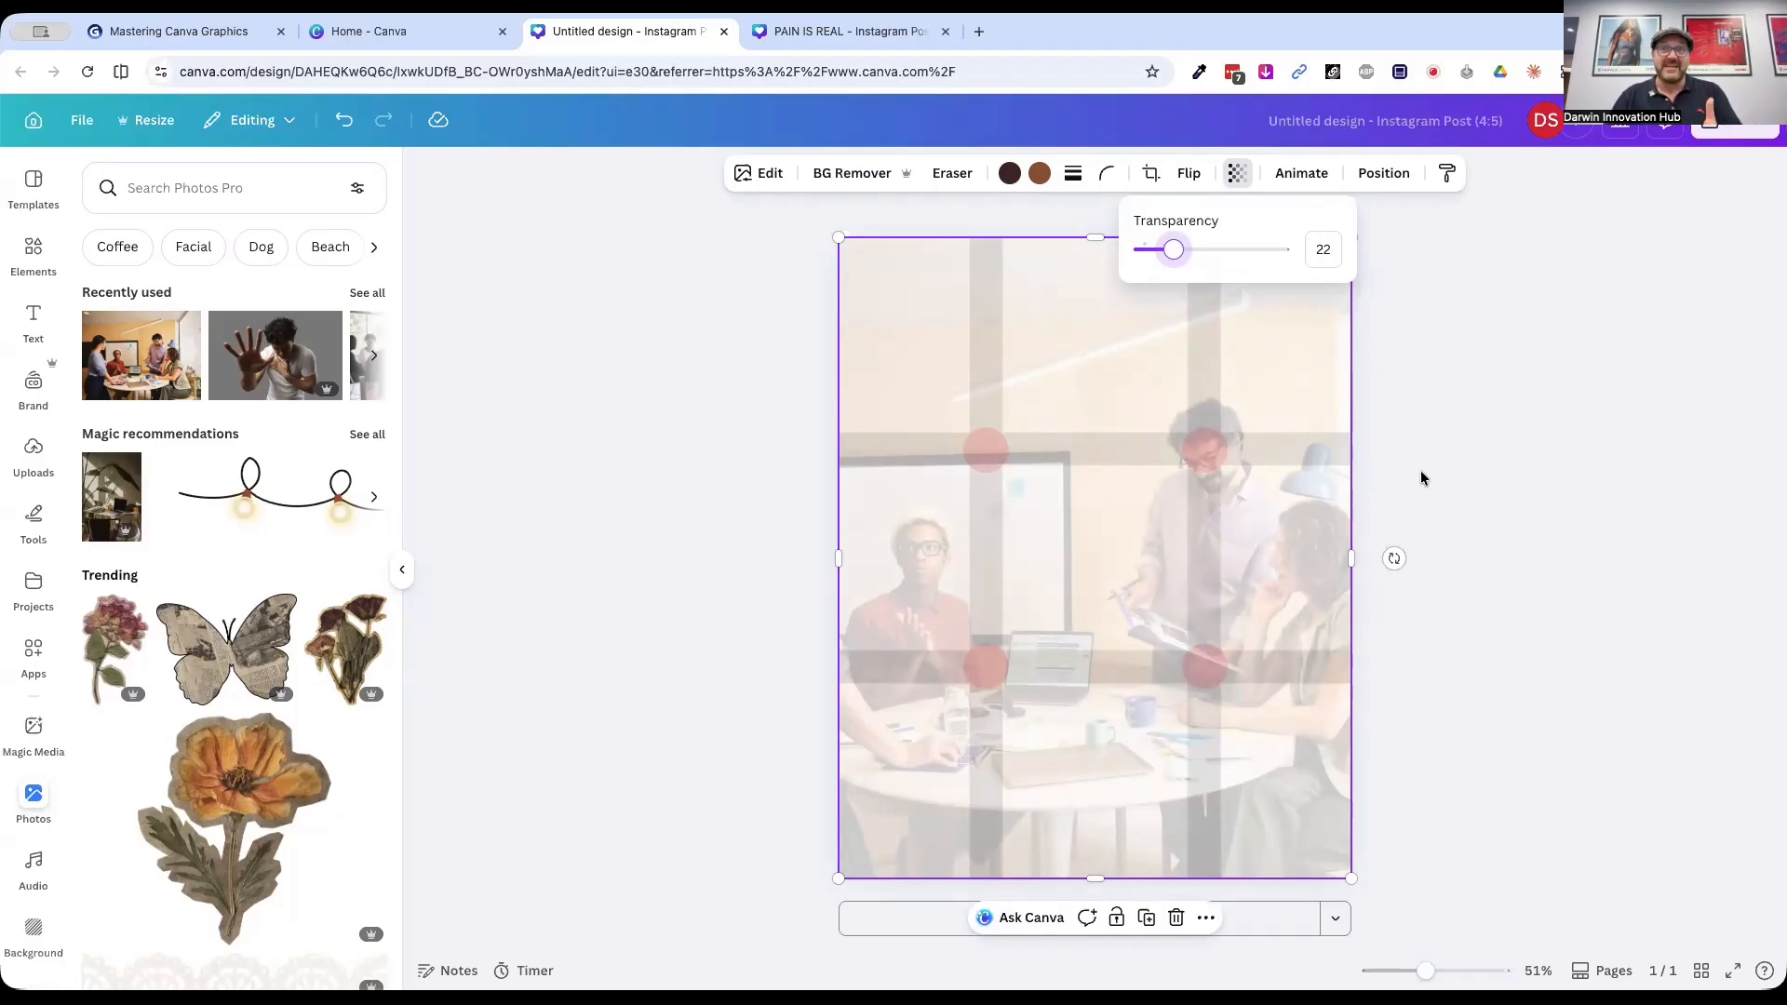
{"action": "left_click", "coordinate": [934, 365]}
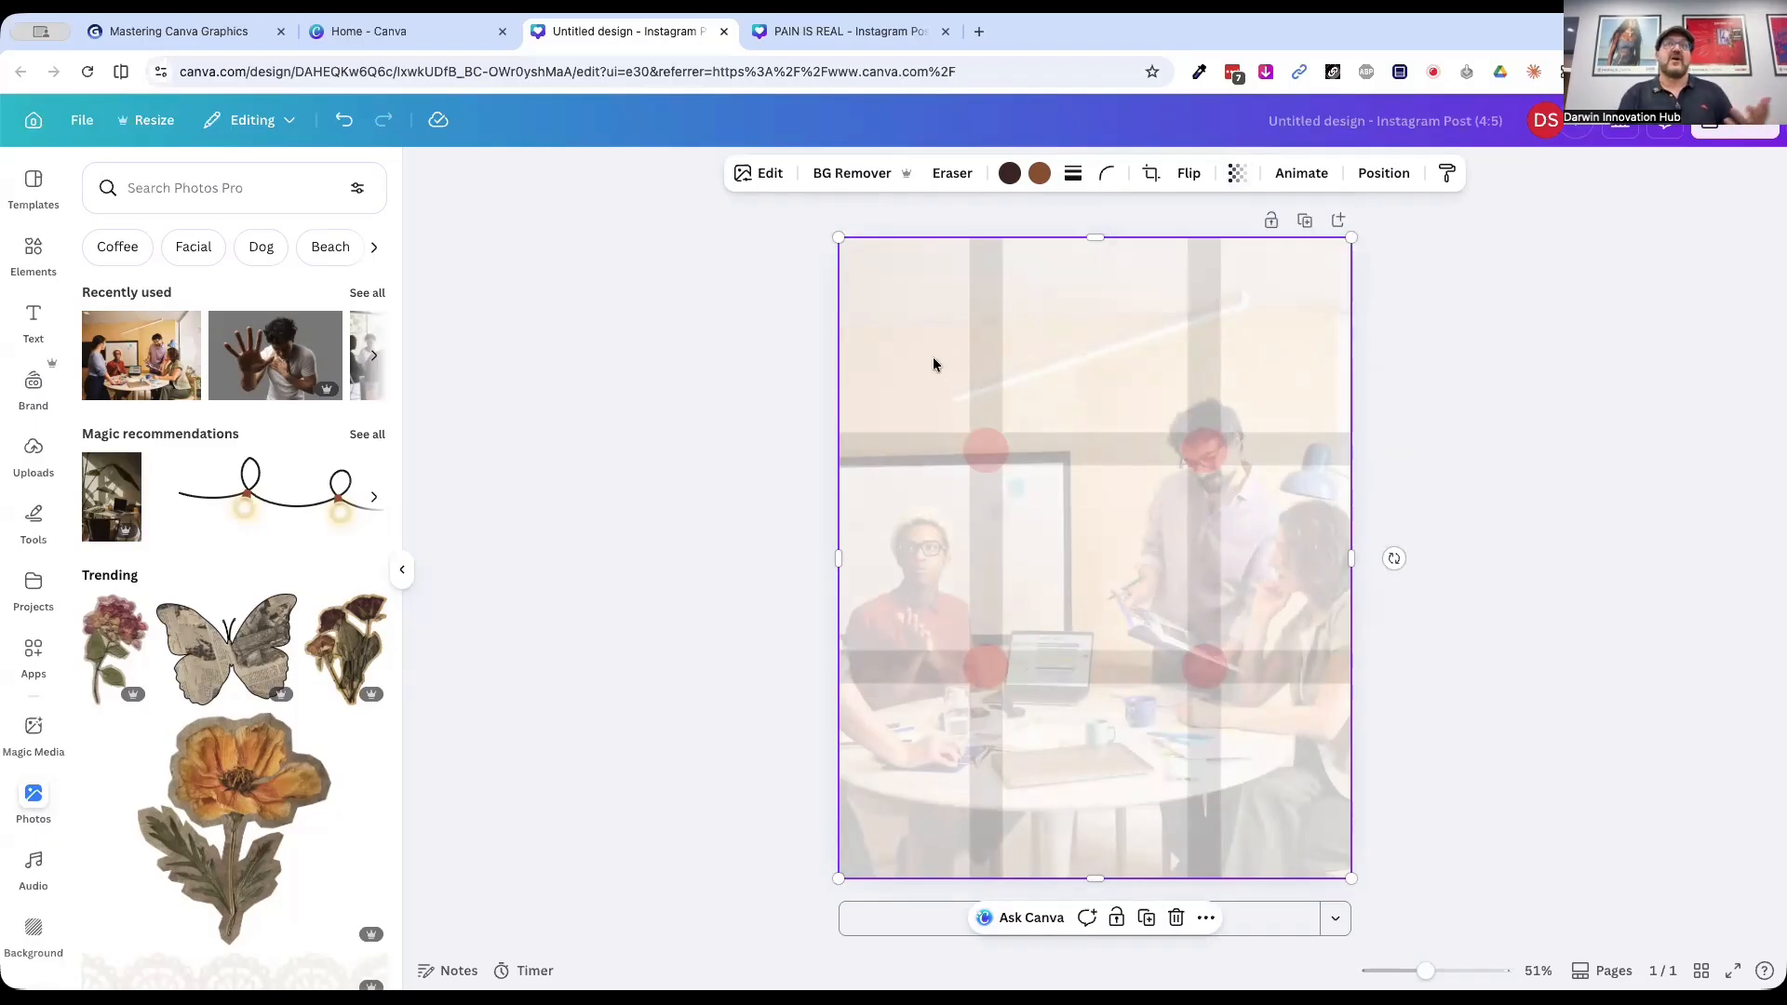
{"action": "key", "text": "Delete"}
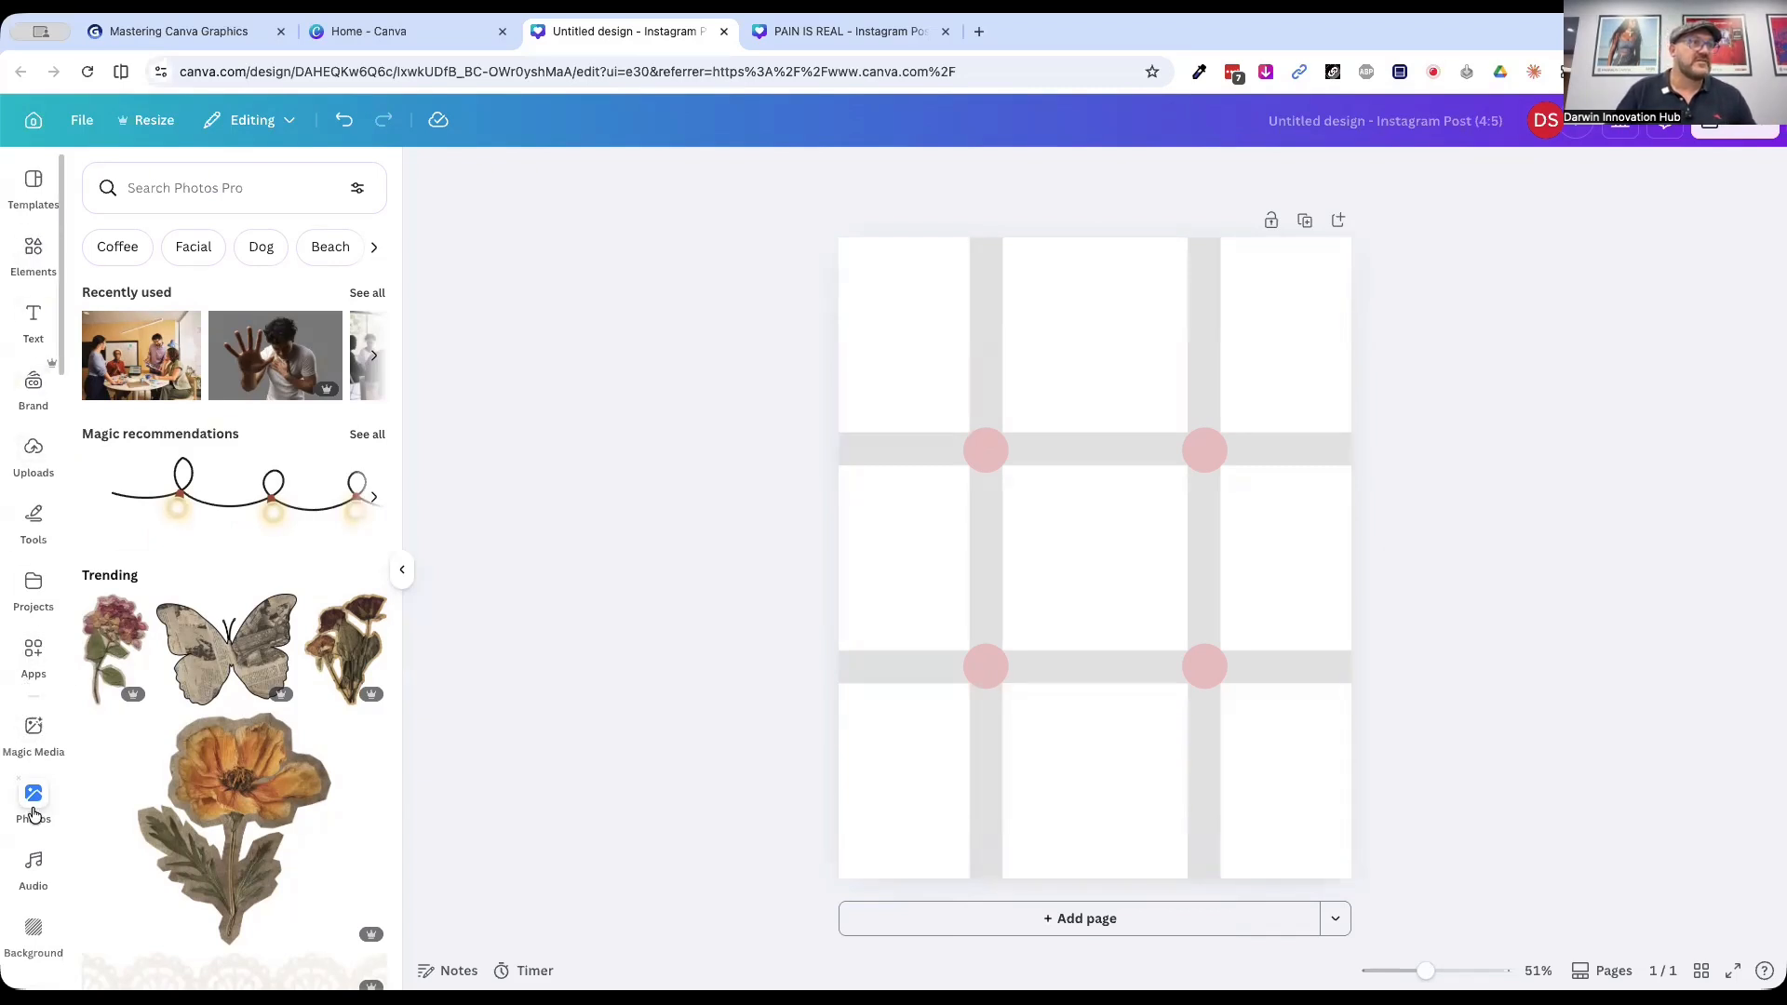
Step: Search the photos for "the outdoors" and place the sunlit photo of people lying on grass to fill the page
{"action": "left_click", "coordinate": [219, 174]}
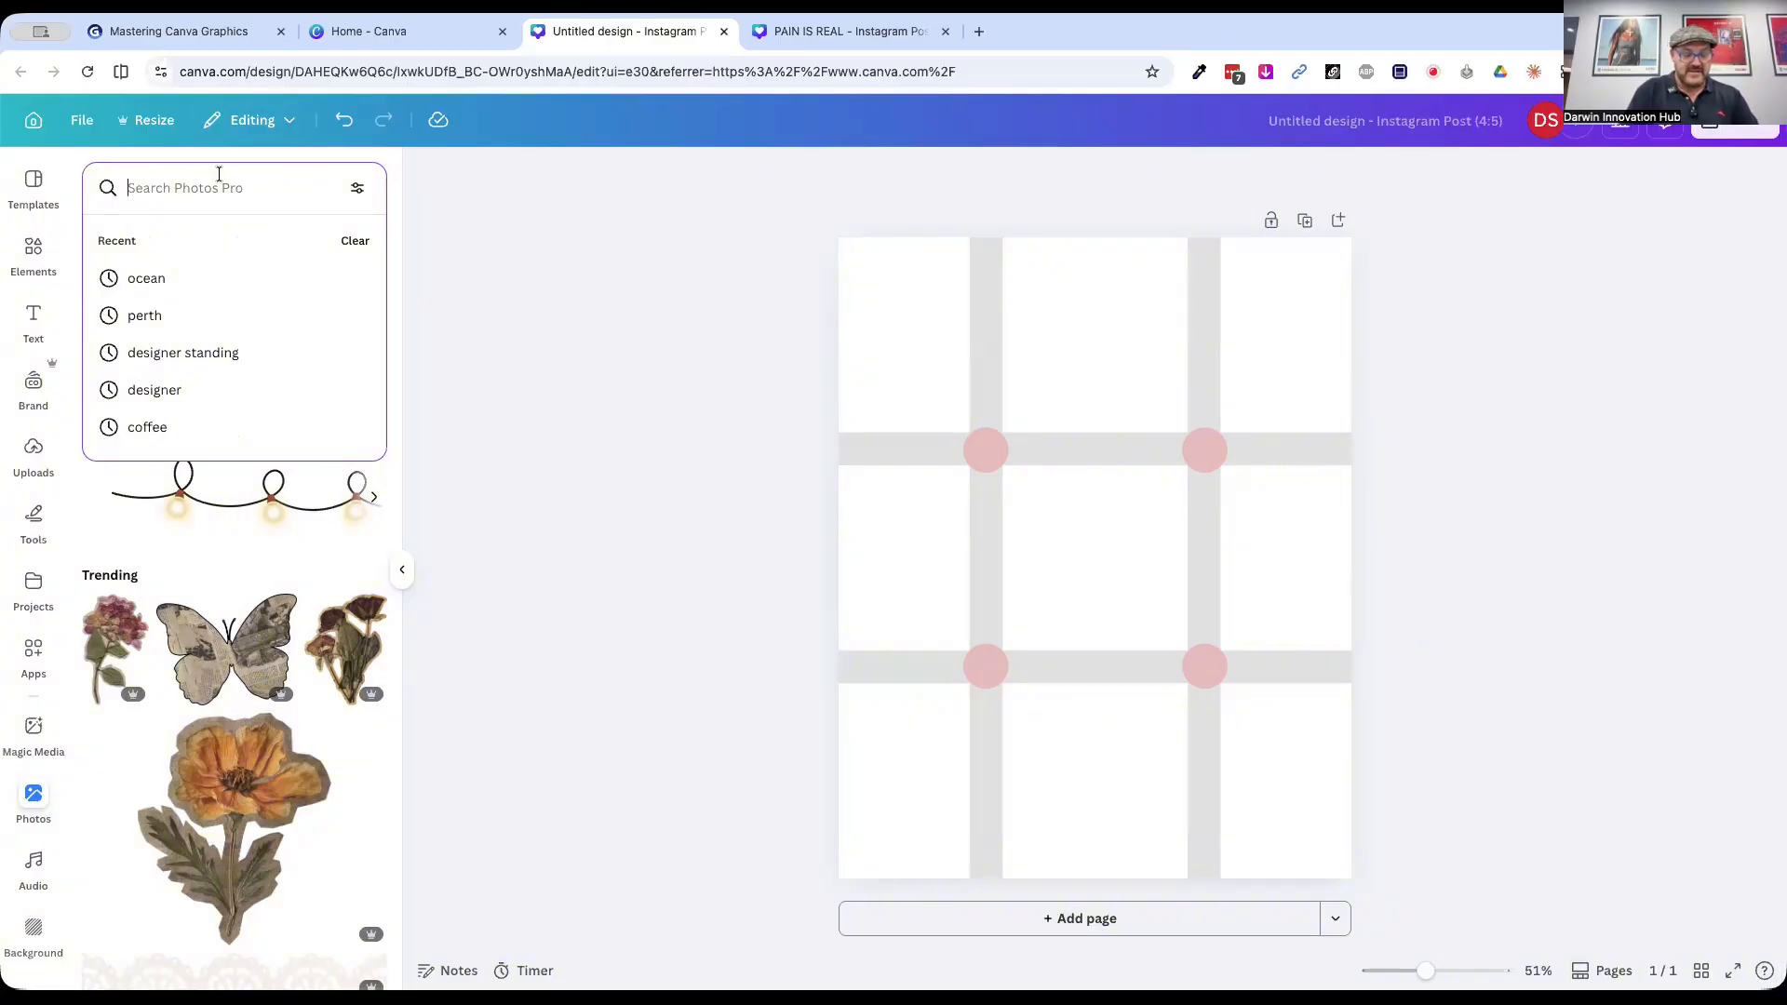
{"action": "type", "text": "the outdoors"}
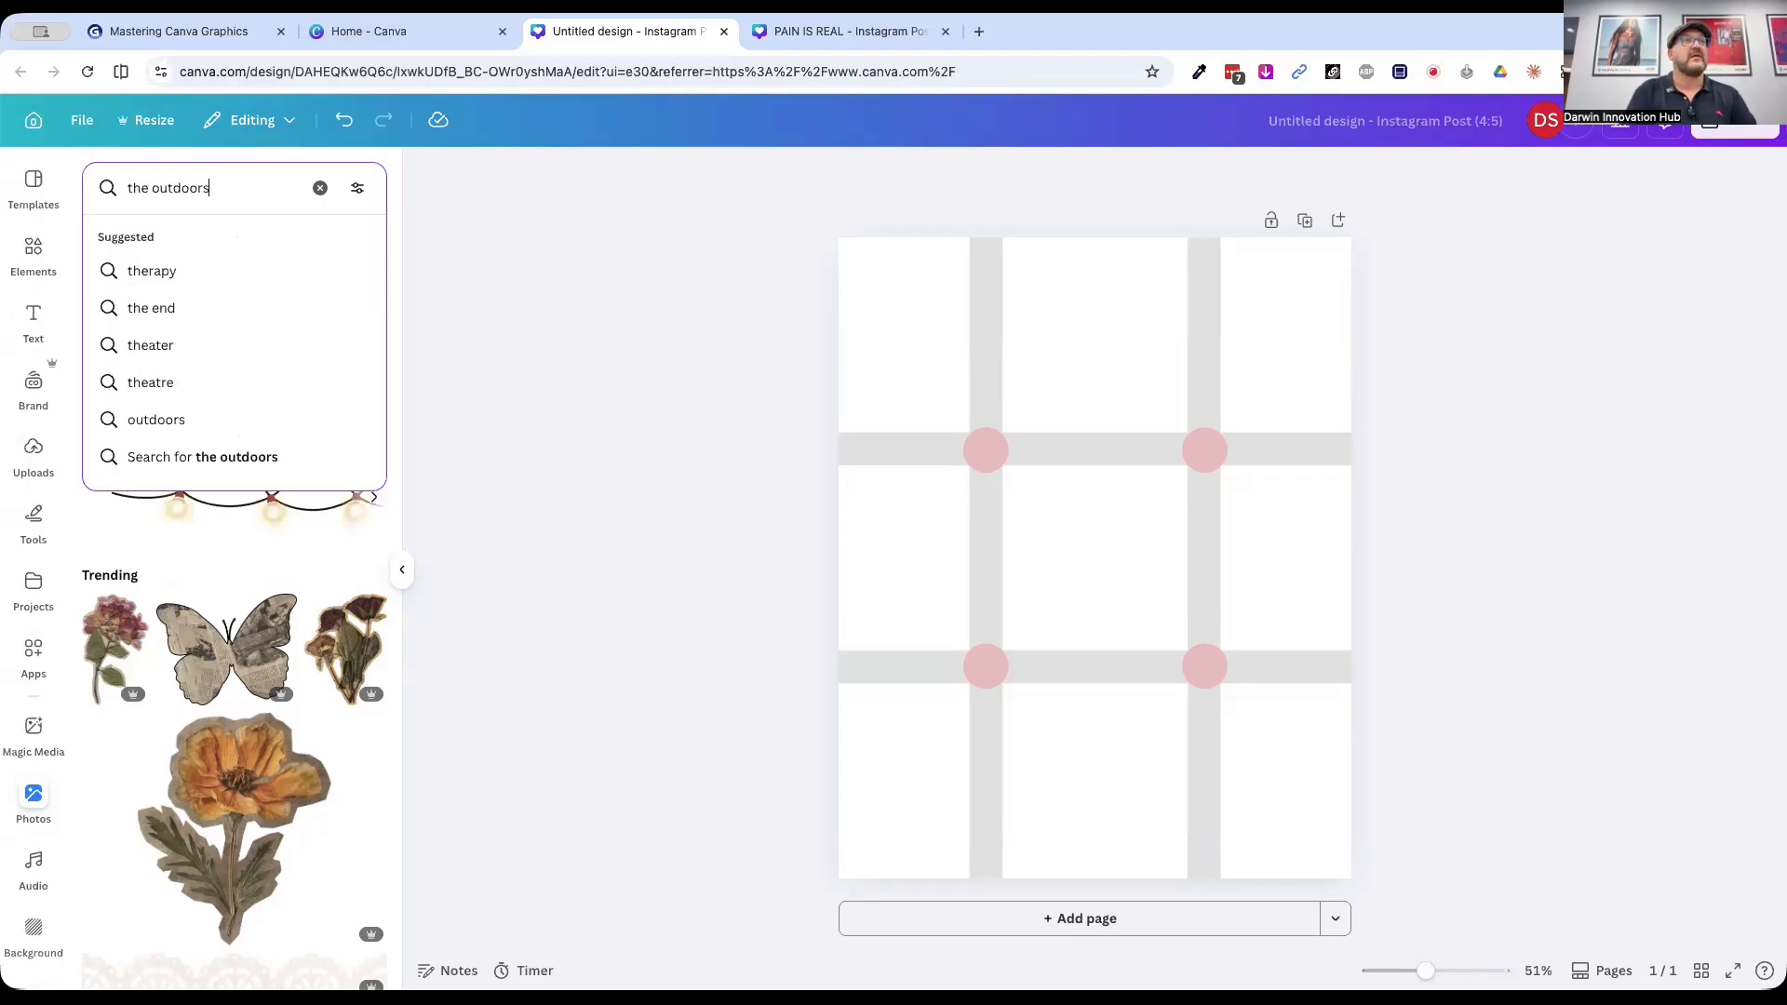
{"action": "key", "text": "Return"}
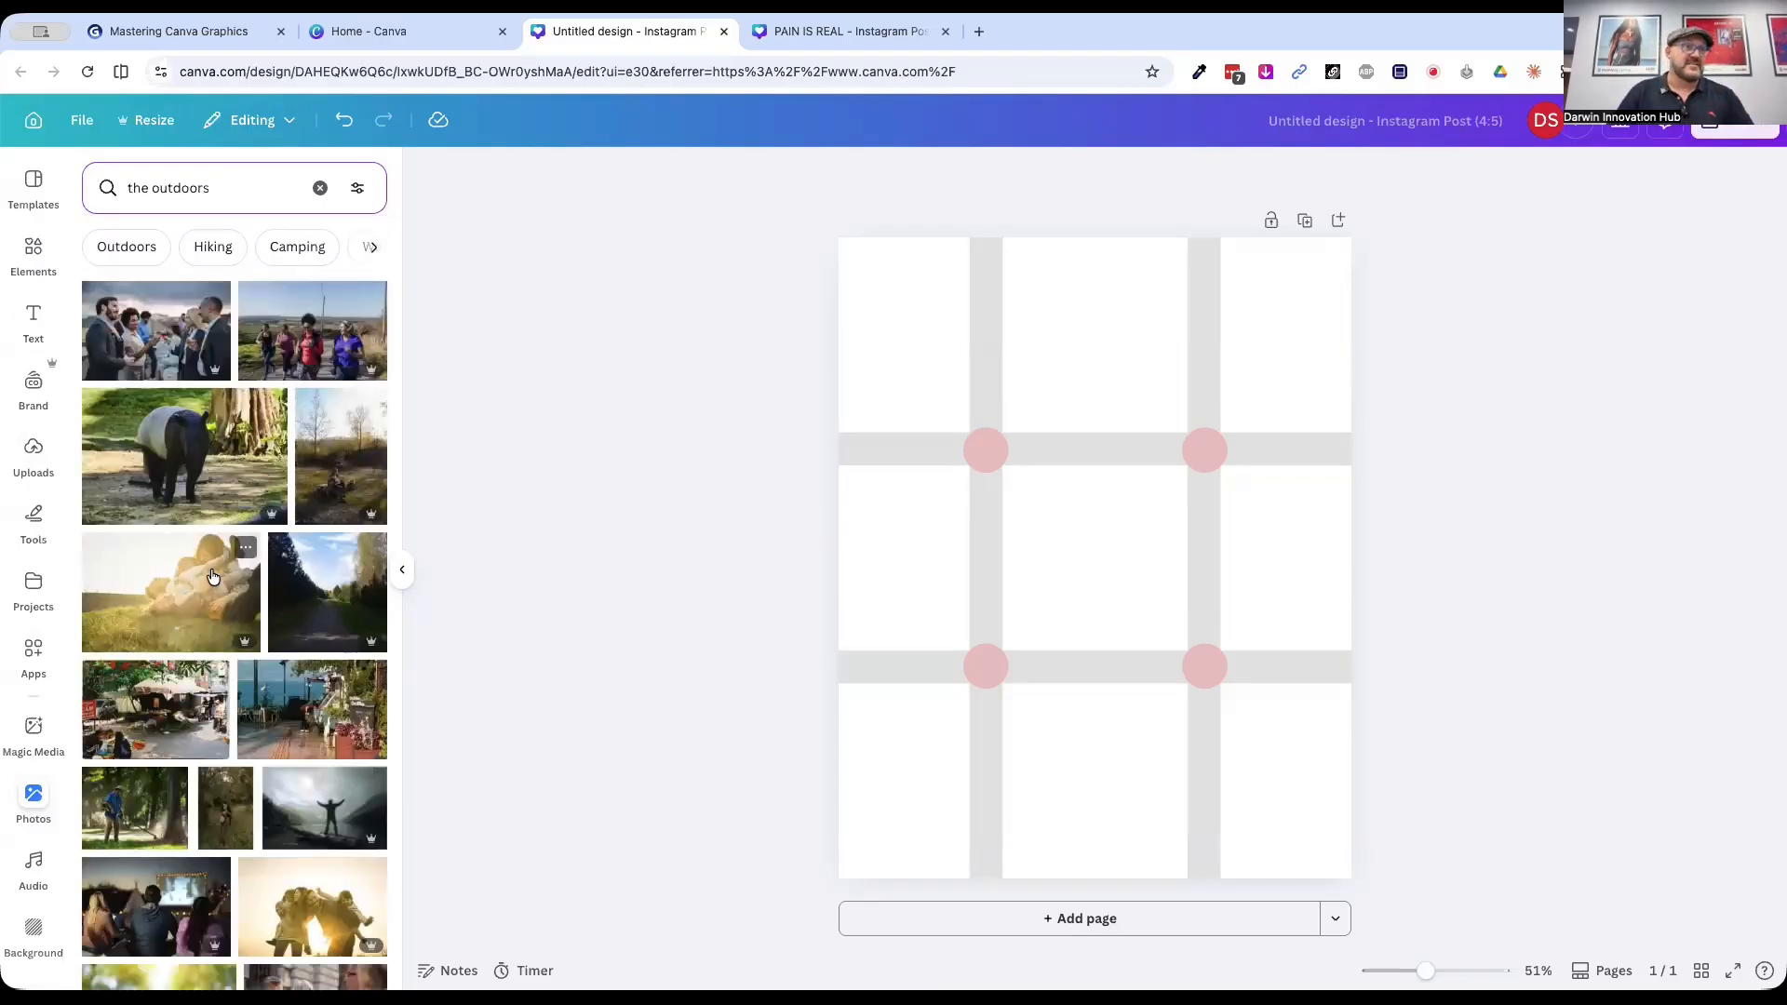
{"action": "left_click_drag", "start_coordinate": [187, 593], "coordinate": [840, 586]}
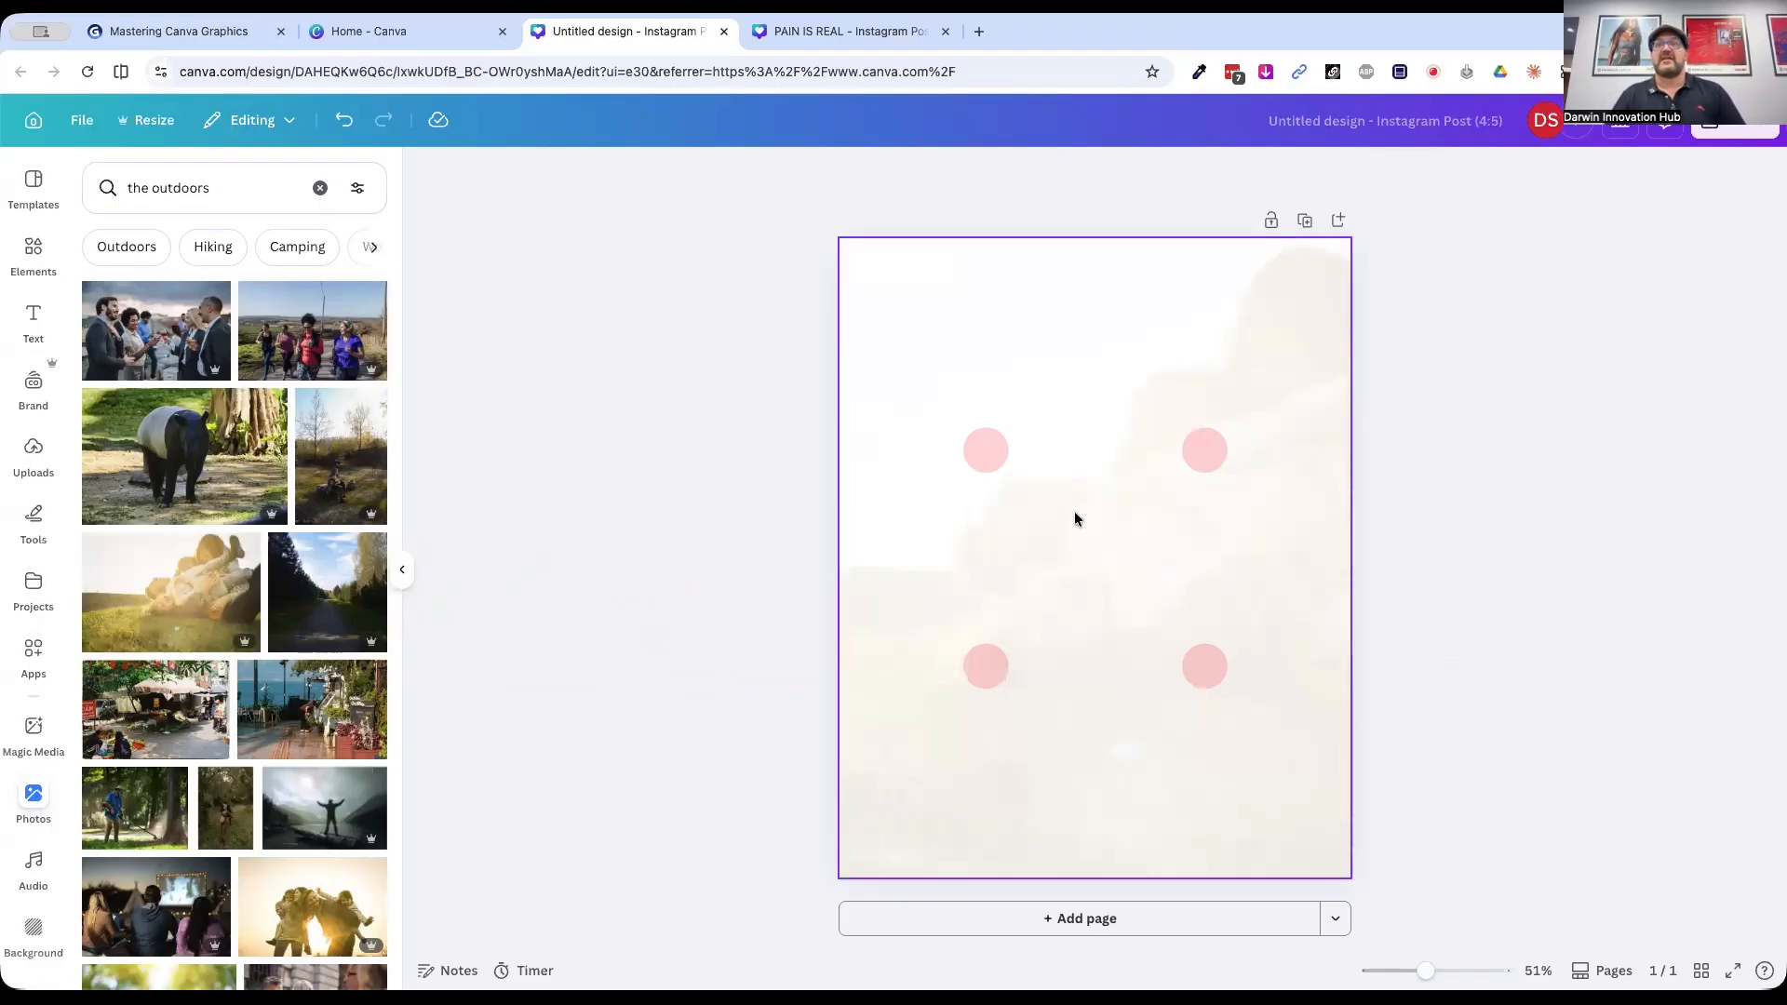
Step: Set the outdoor photo's transparency to 30 so it can be compared with the four red dots
{"action": "left_click", "coordinate": [1114, 280]}
{"action": "left_click", "coordinate": [1235, 173]}
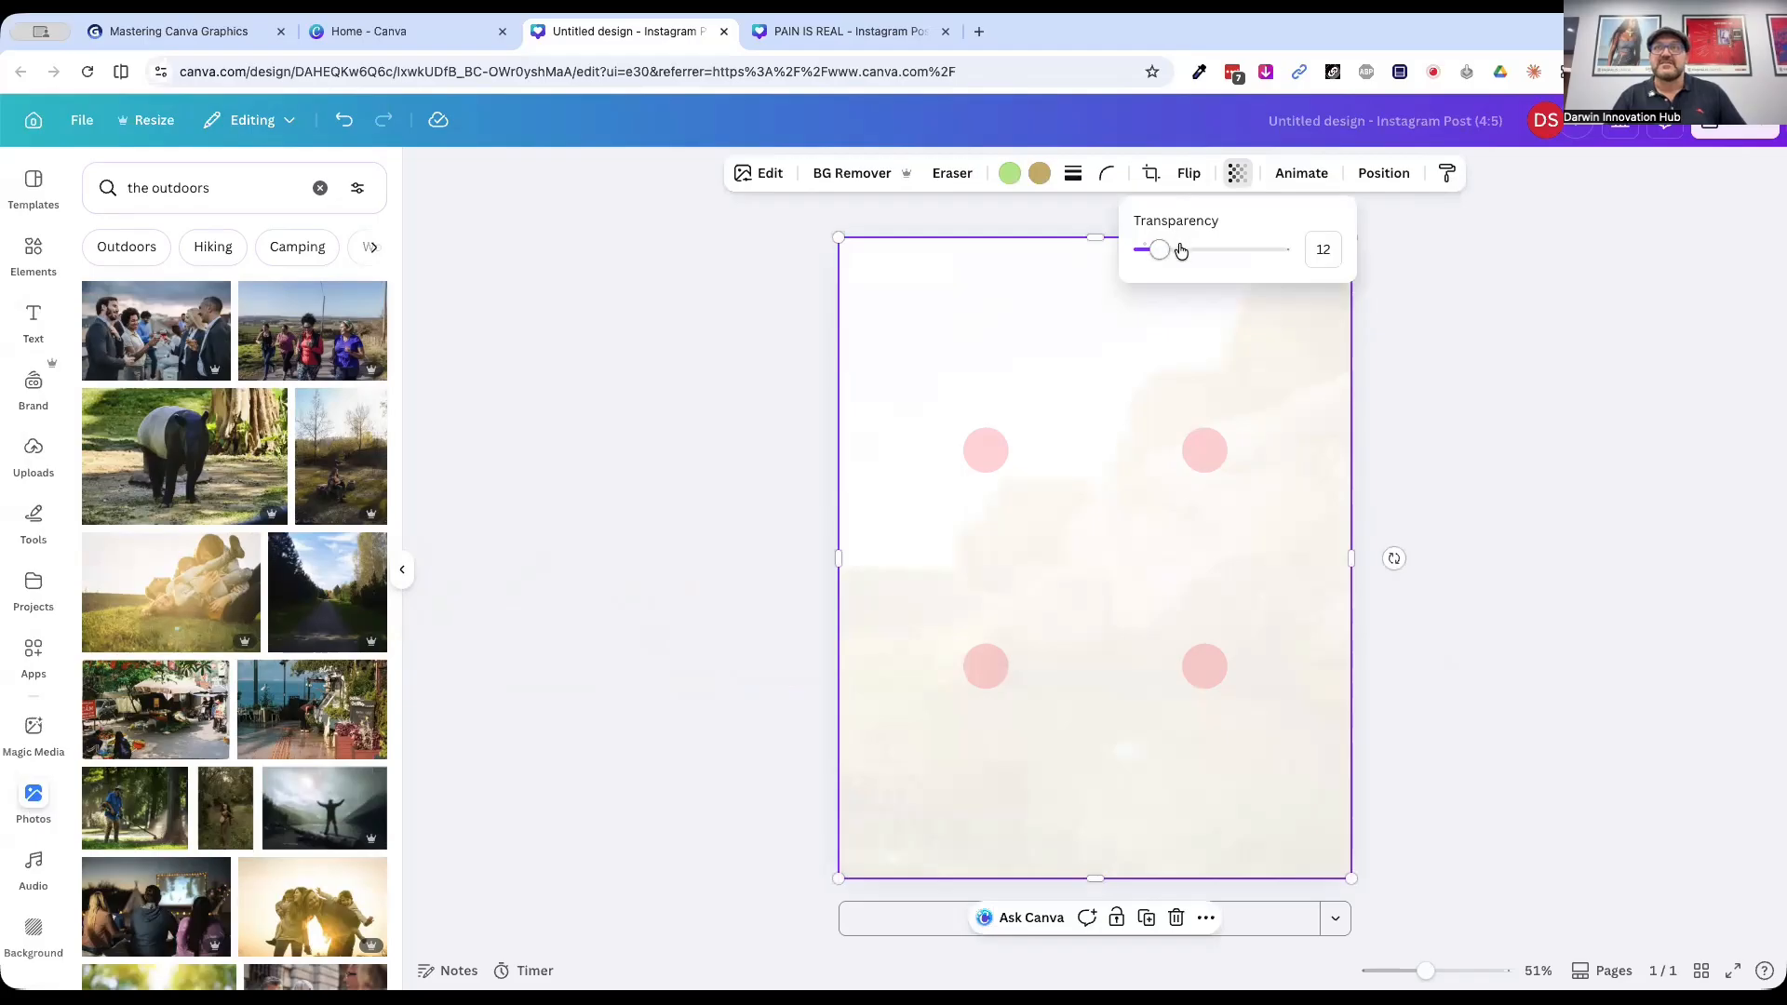
{"action": "left_click_drag", "start_coordinate": [1180, 251], "coordinate": [1183, 252]}
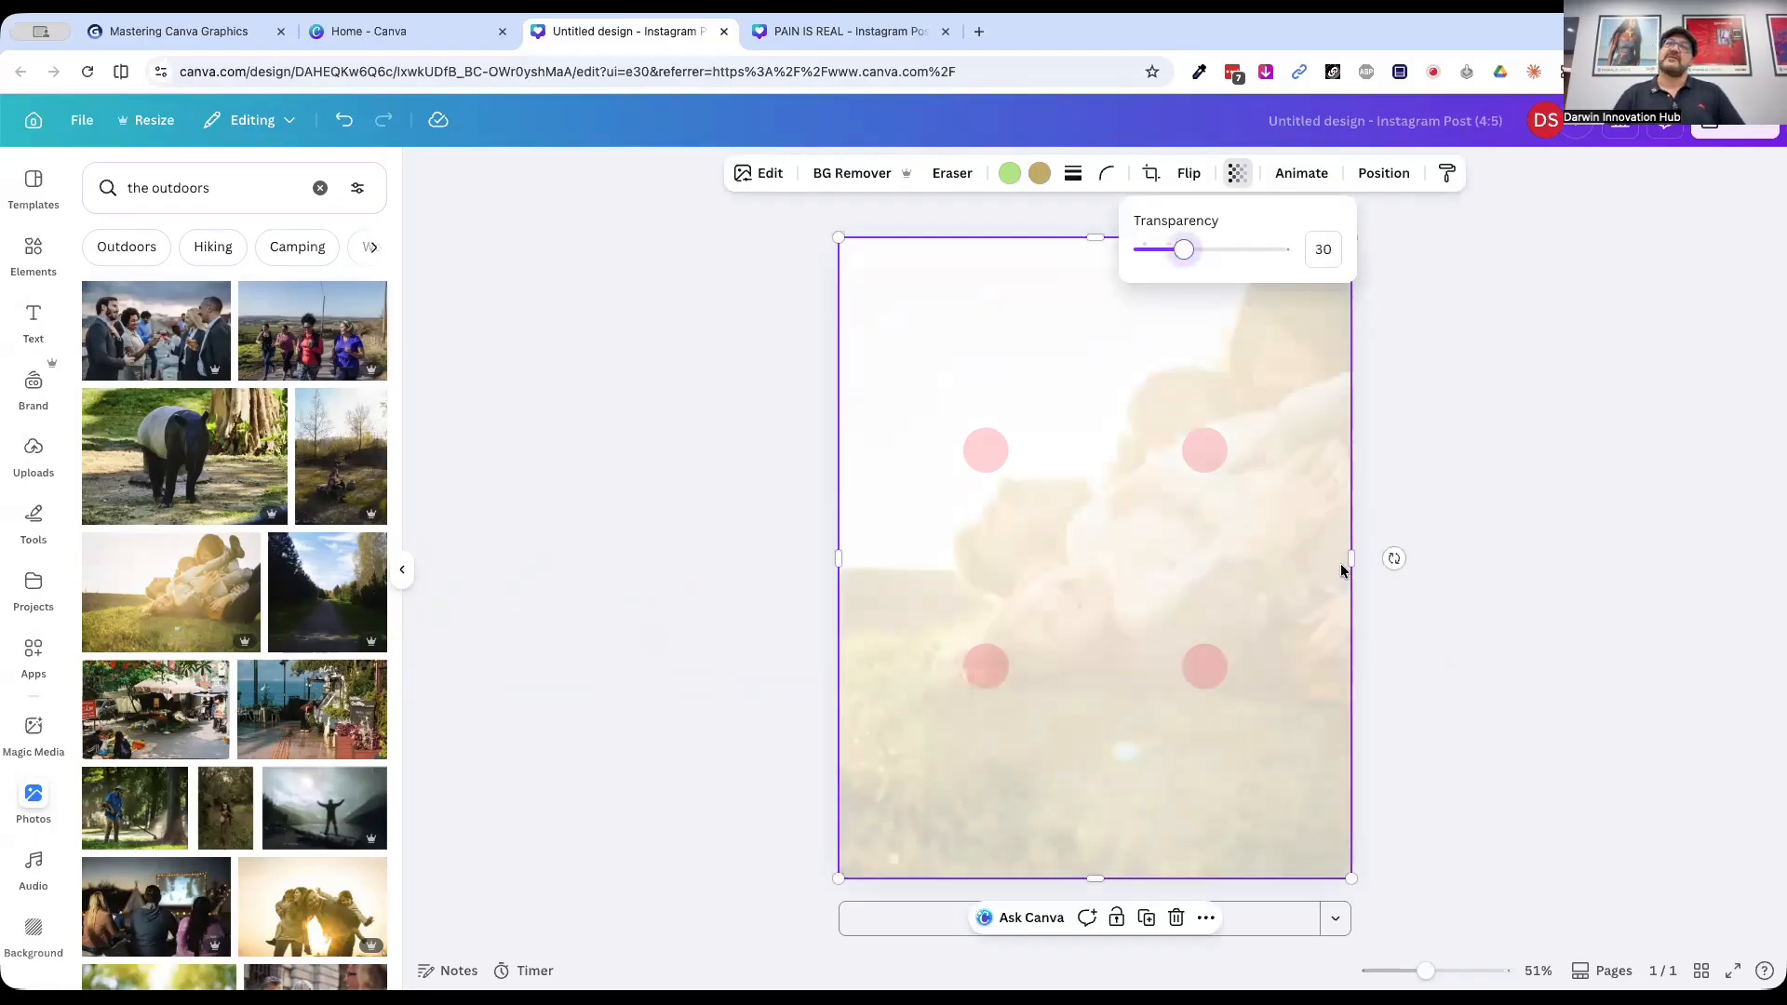
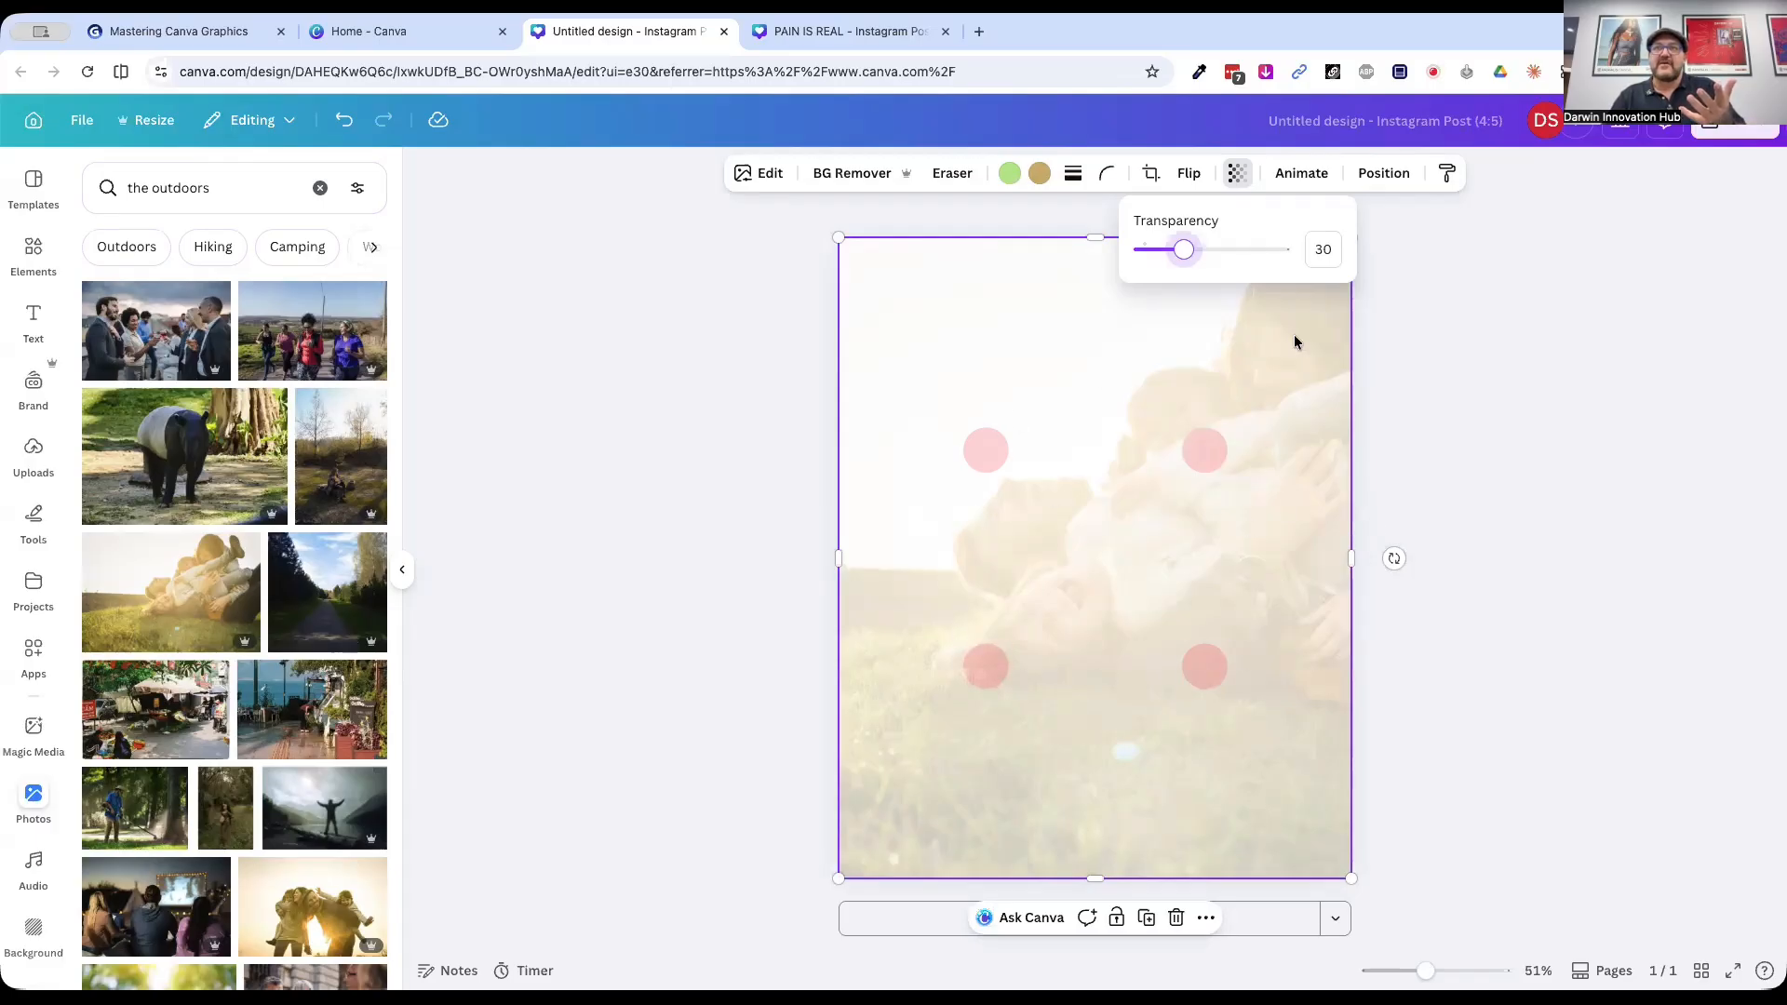
{"action": "left_click", "coordinate": [1194, 452]}
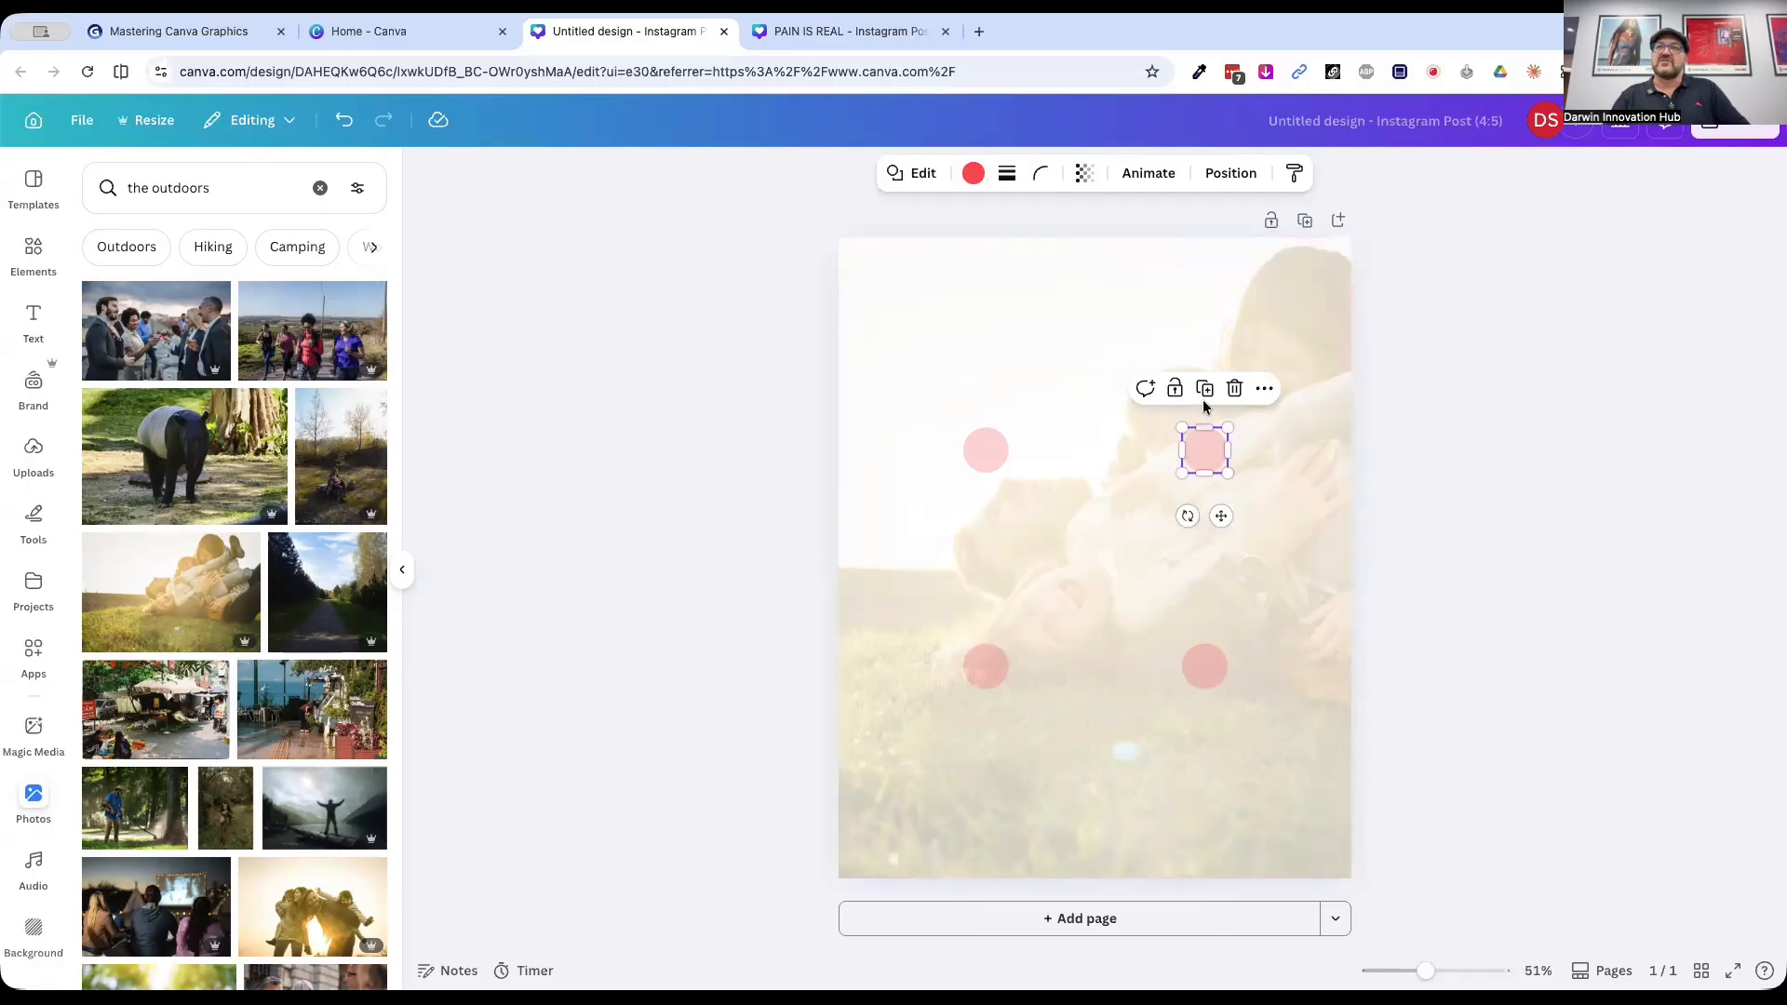
{"action": "left_click", "coordinate": [1488, 477]}
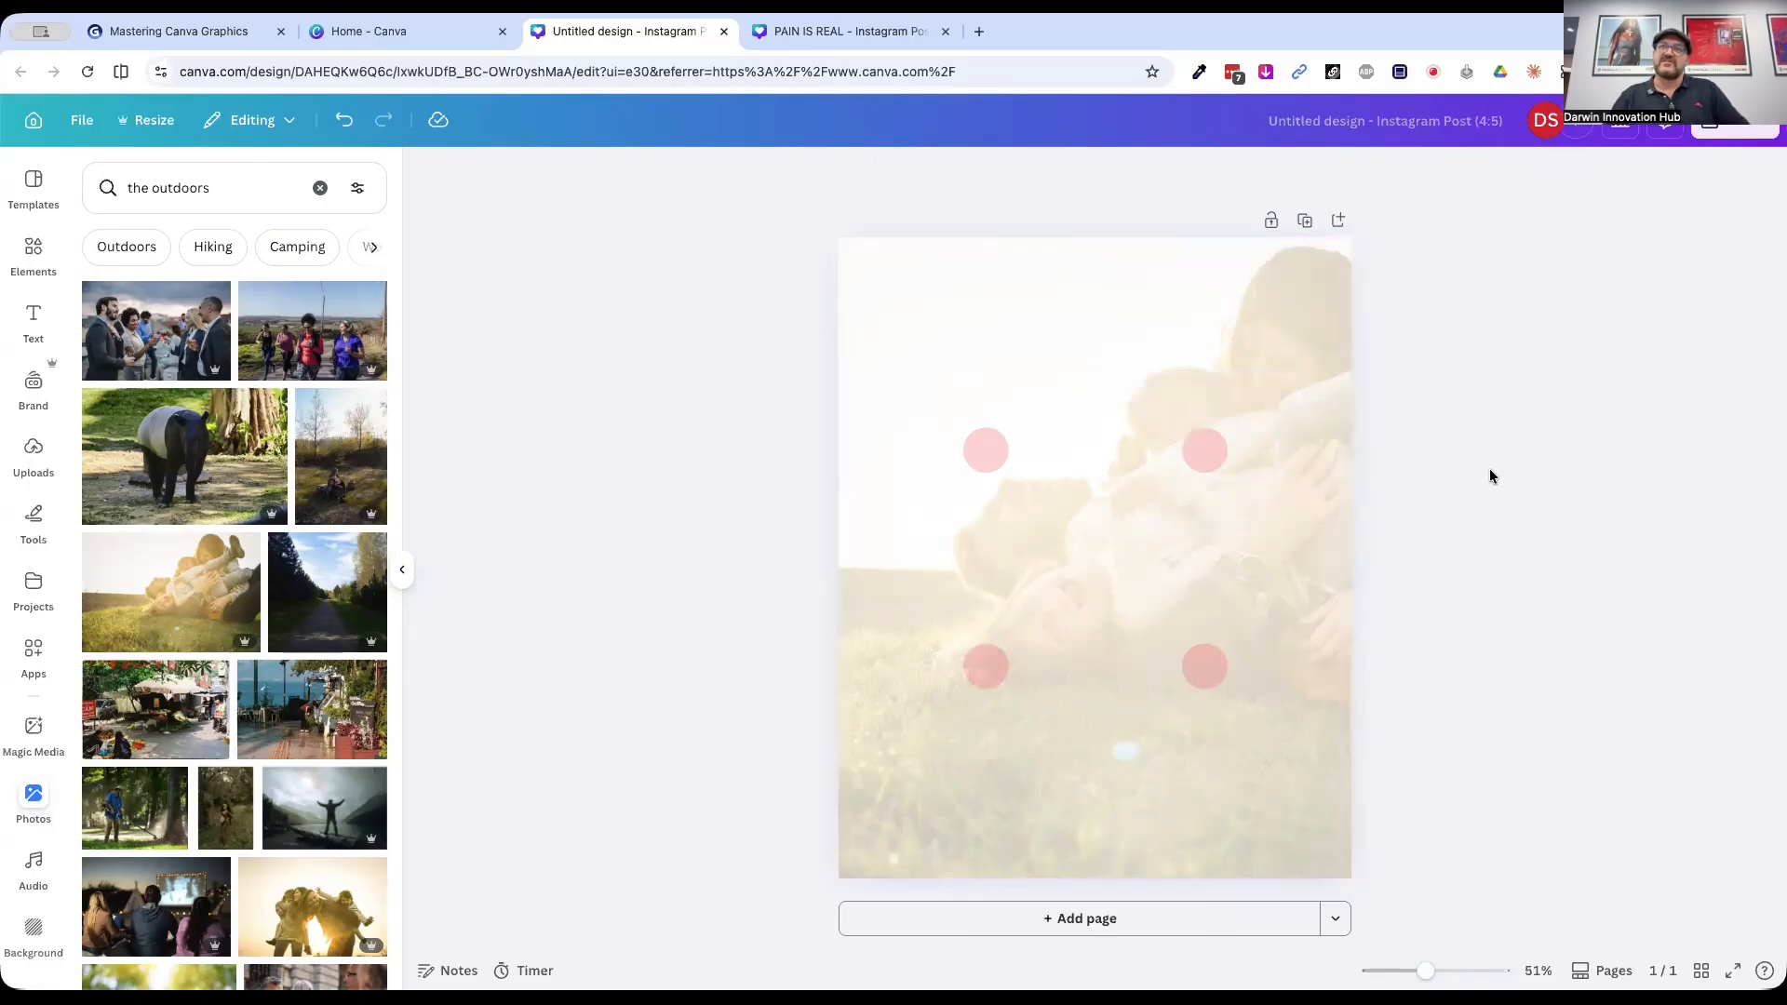
Step: Check each of the four red intersection dots in turn against the people in the faded outdoor photo
{"action": "left_click", "coordinate": [980, 656]}
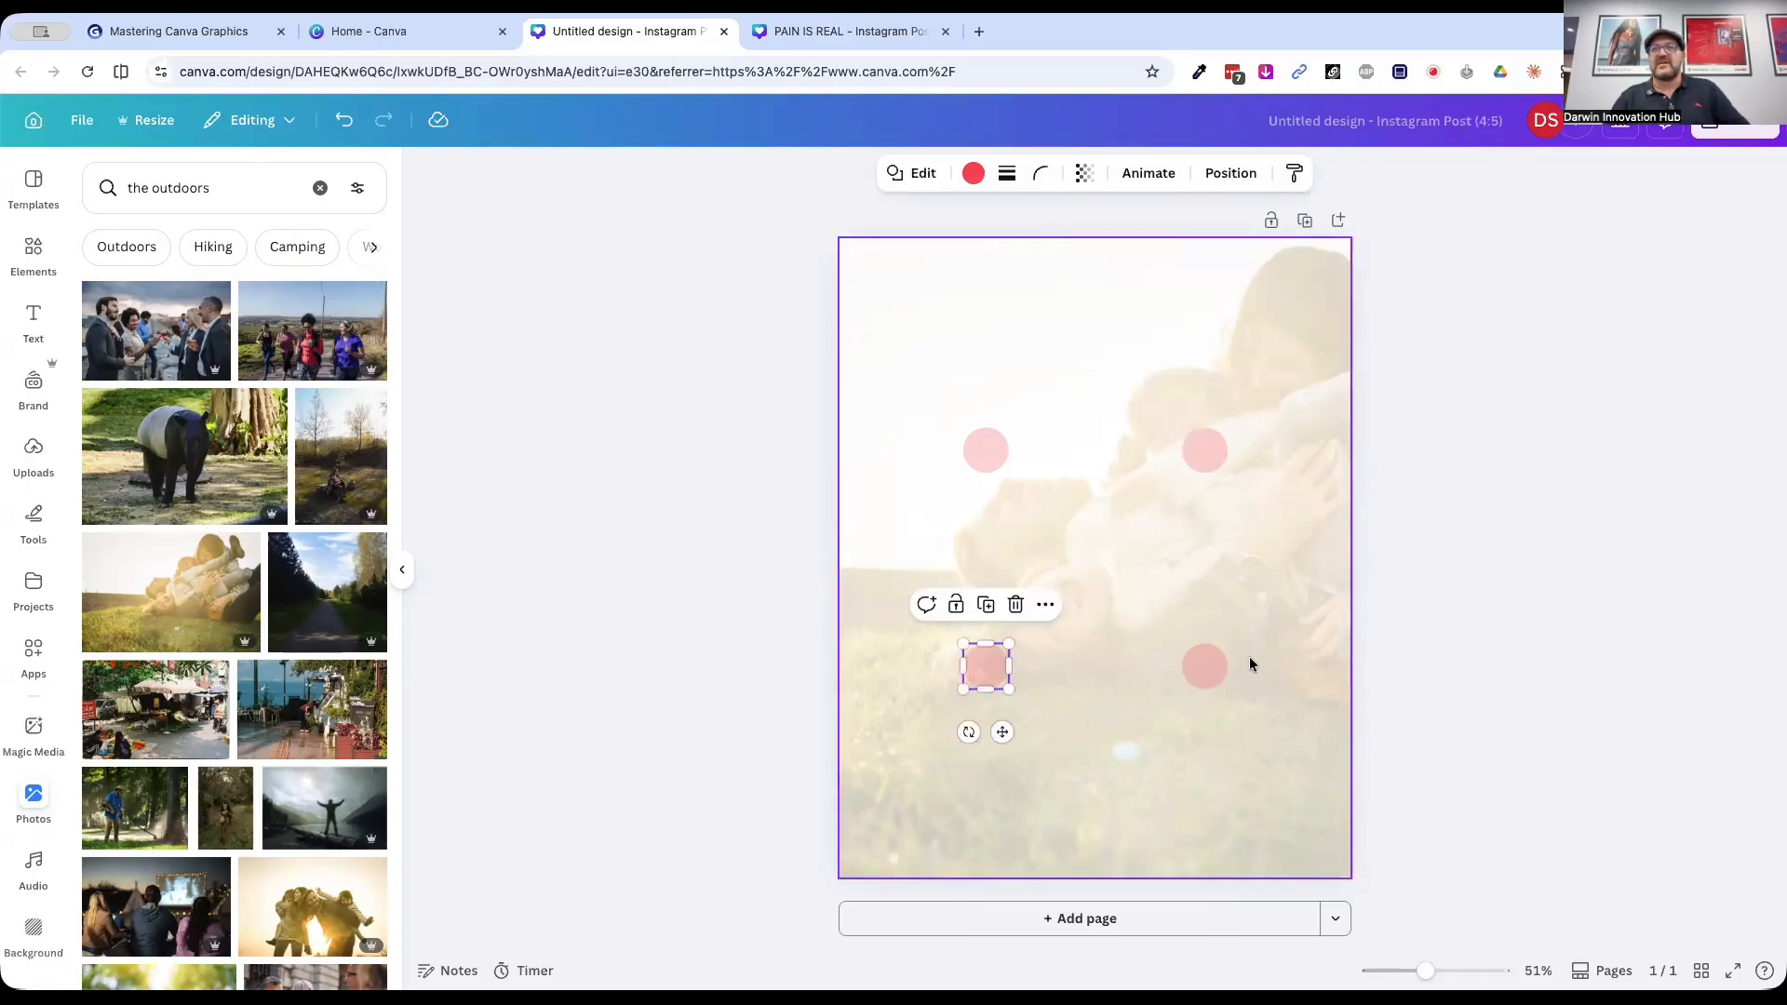
{"action": "left_click", "coordinate": [1201, 666]}
{"action": "left_click", "coordinate": [988, 454]}
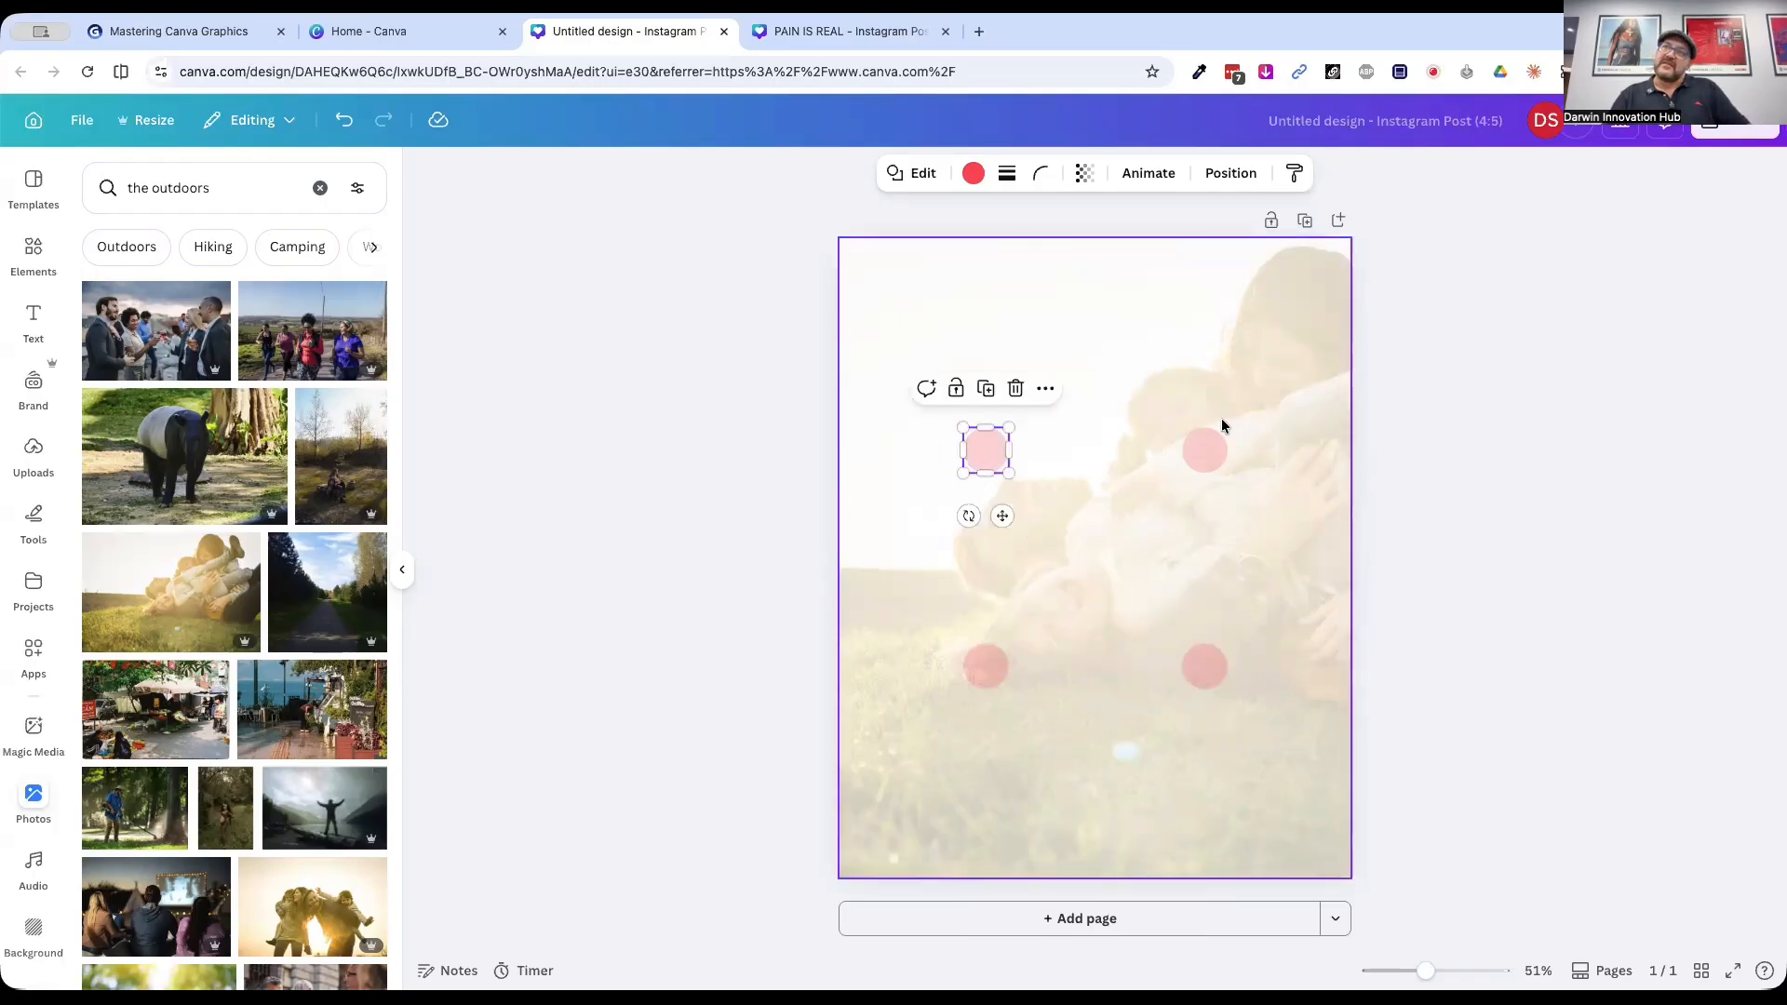
{"action": "left_click", "coordinate": [1207, 451]}
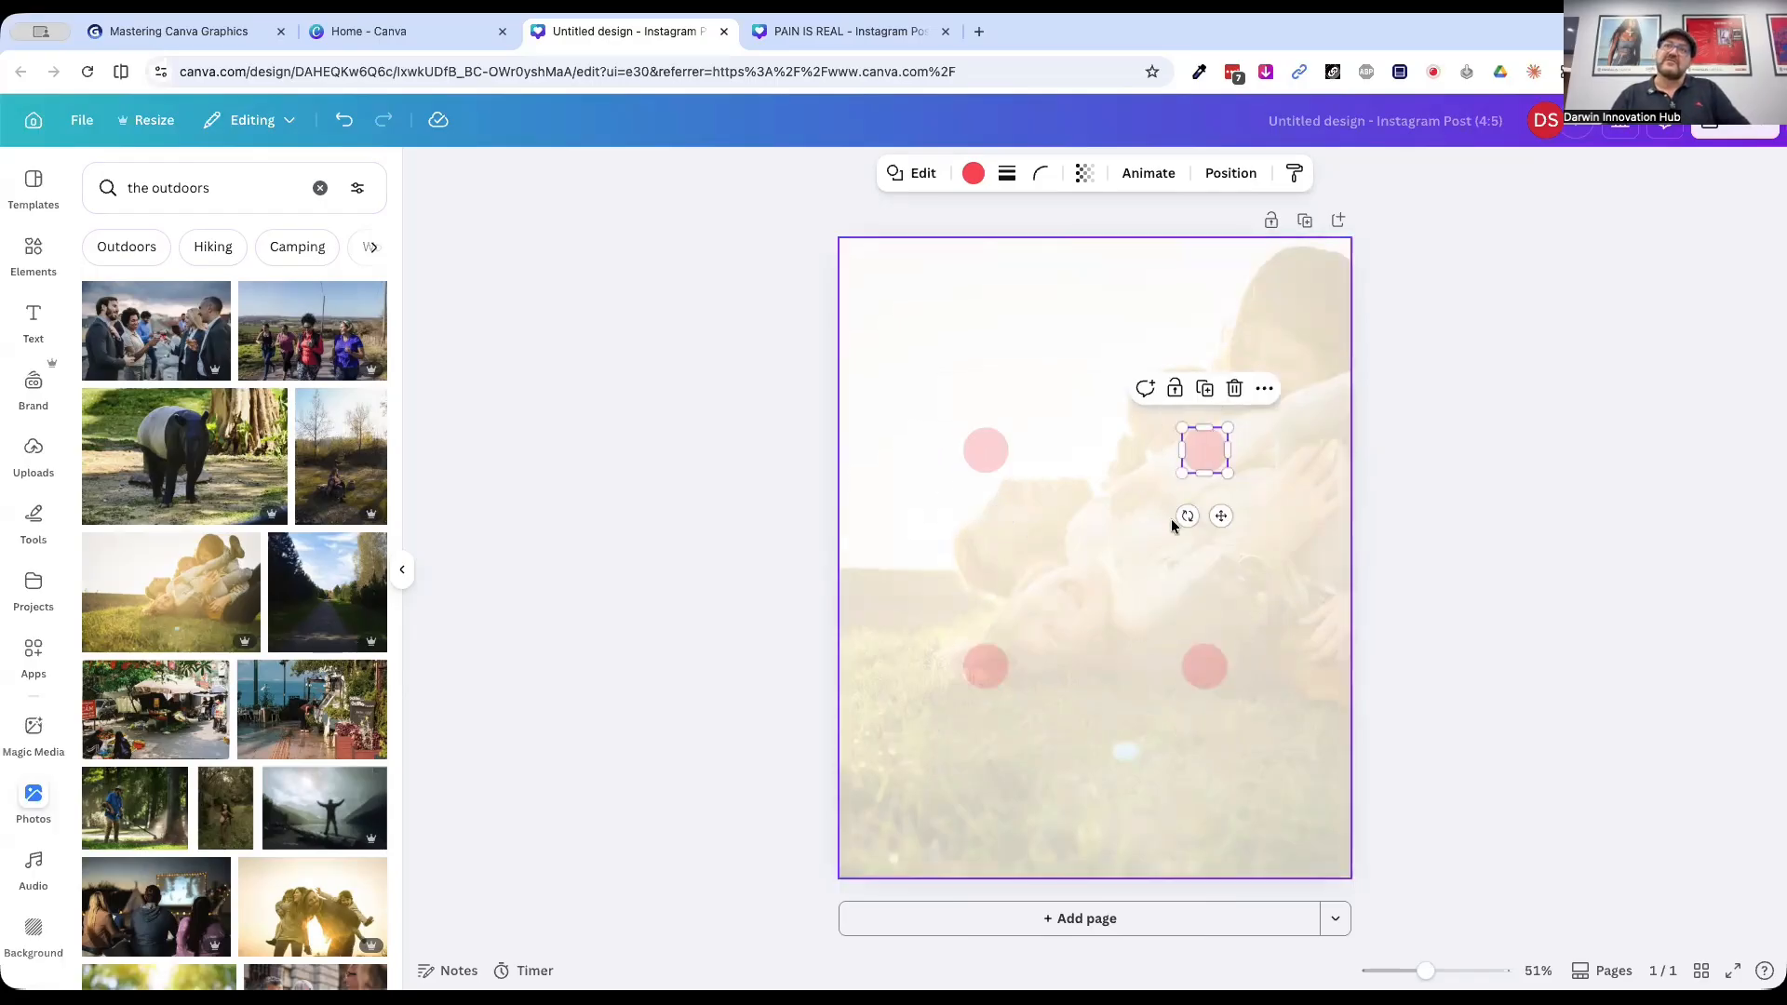
{"action": "left_click", "coordinate": [1416, 497]}
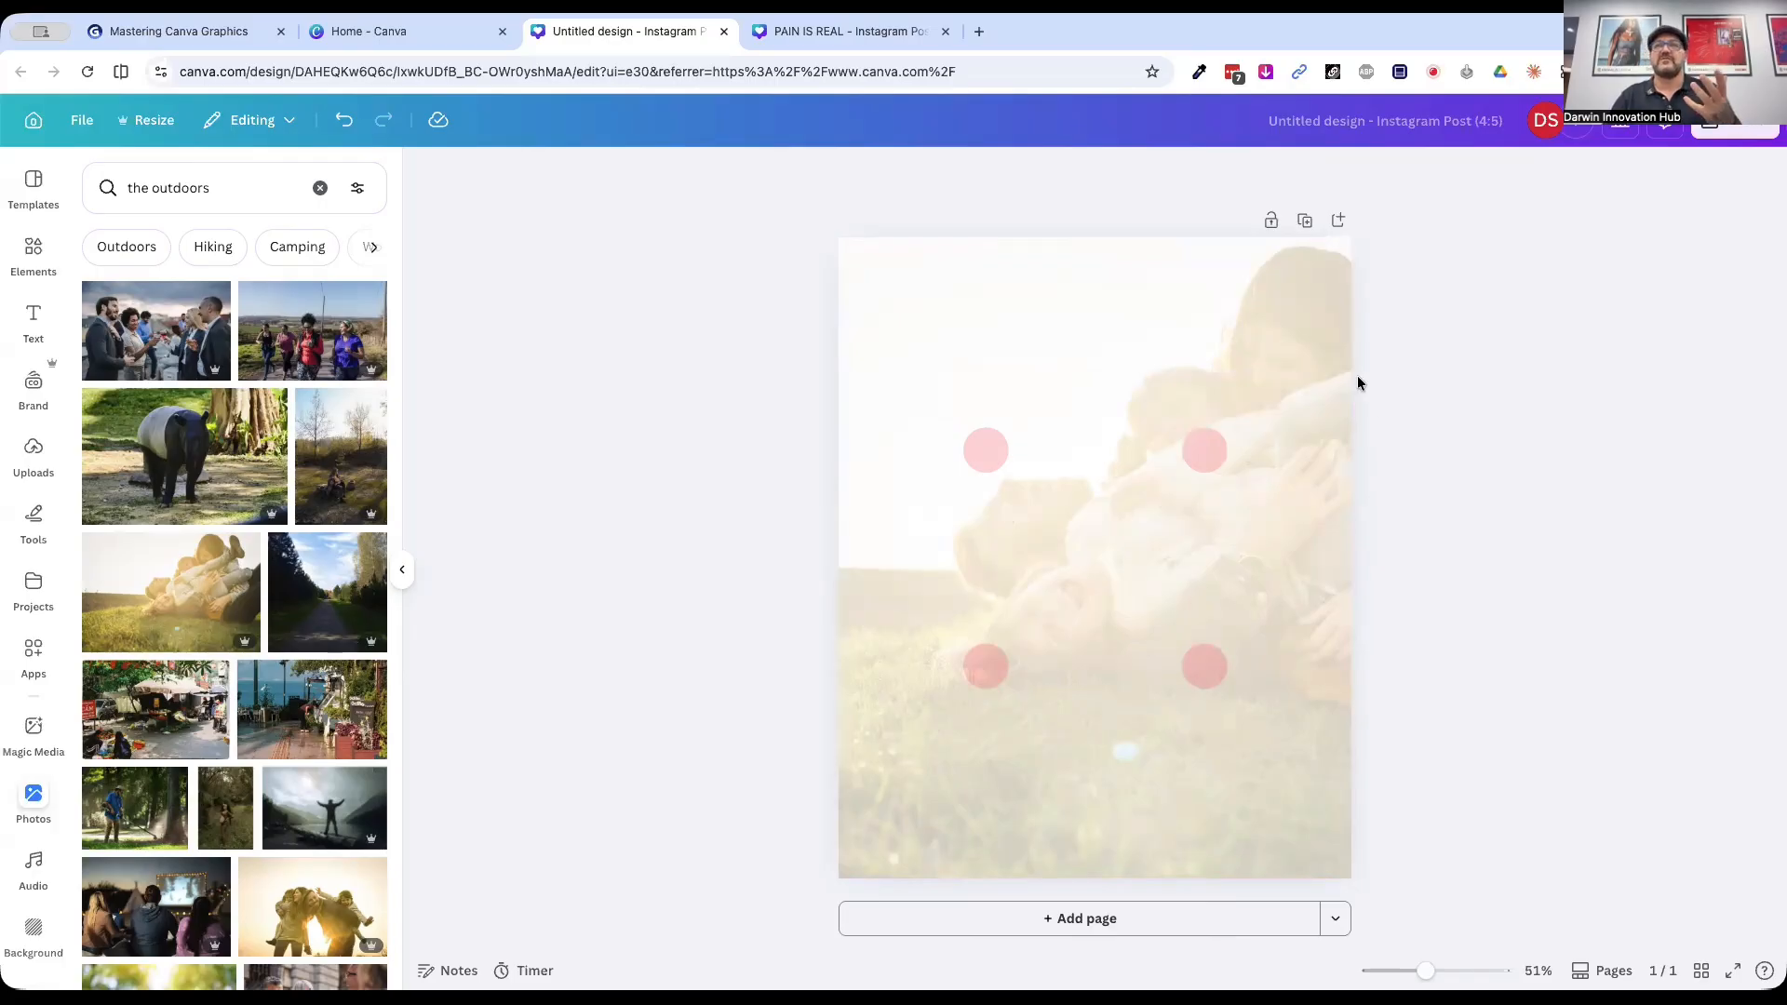
Step: Shift the outdoor photo leftward within its 4:5 crop so the group of people sits centrally in the frame
{"action": "left_click", "coordinate": [1294, 322]}
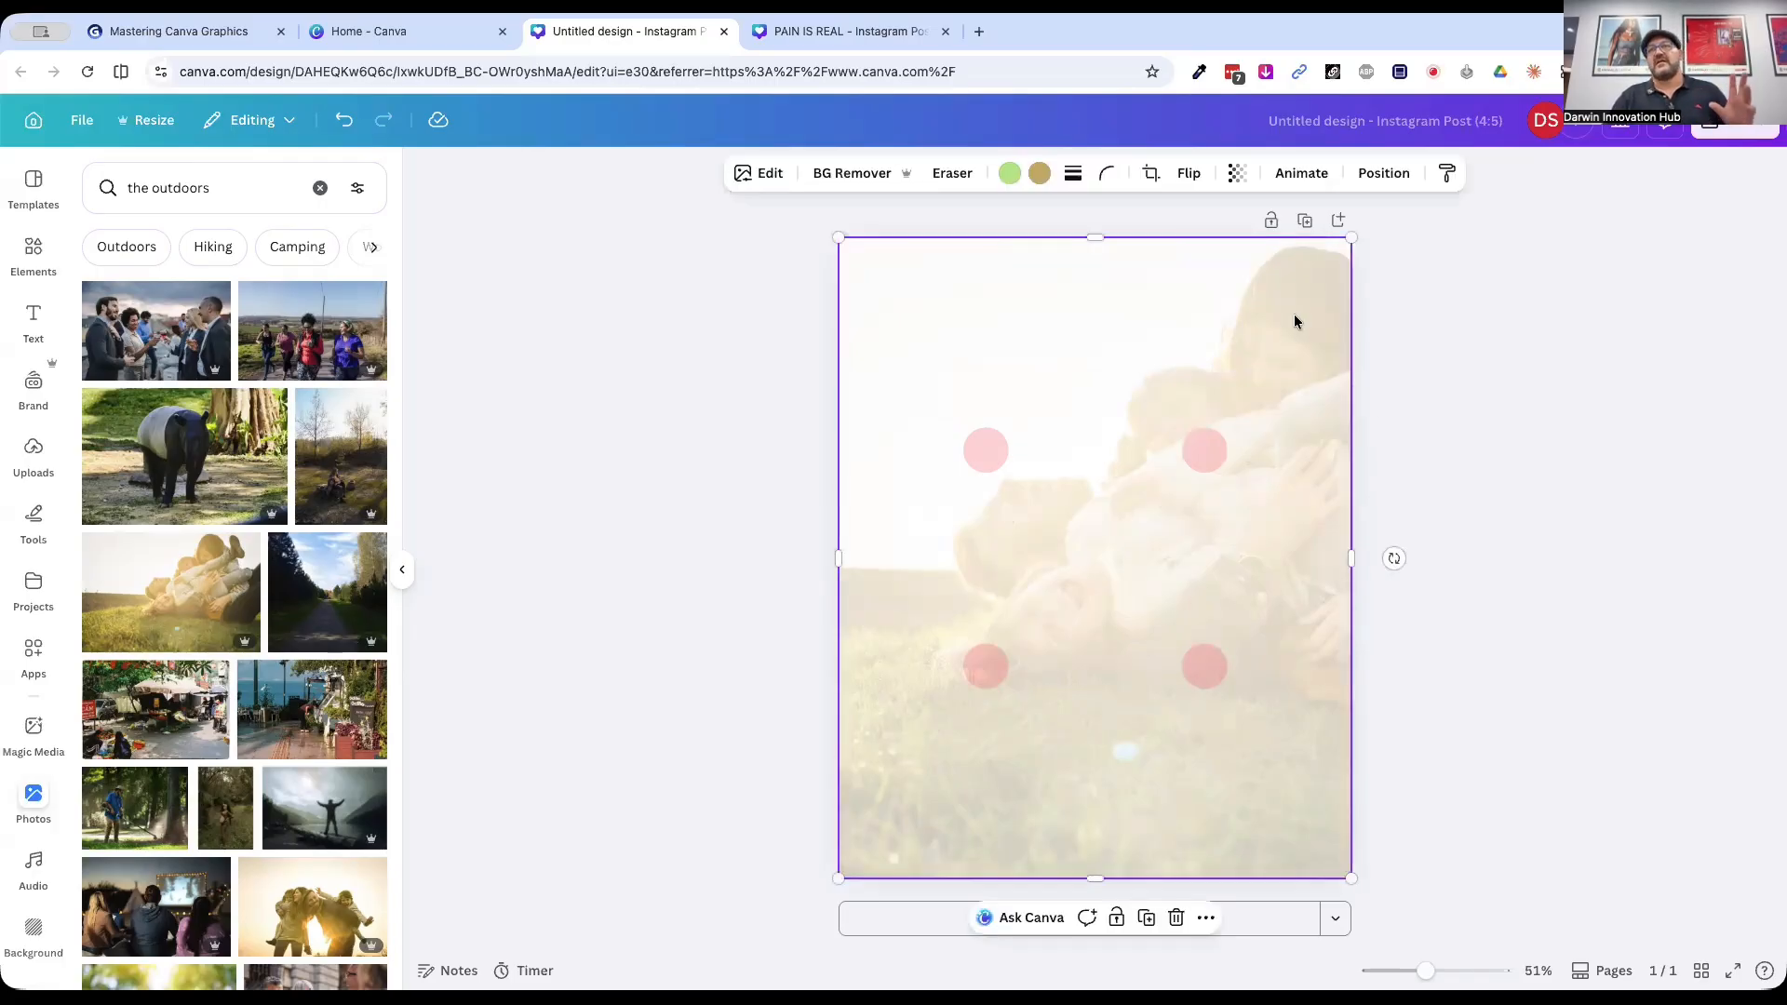
{"action": "double_click", "coordinate": [1294, 321]}
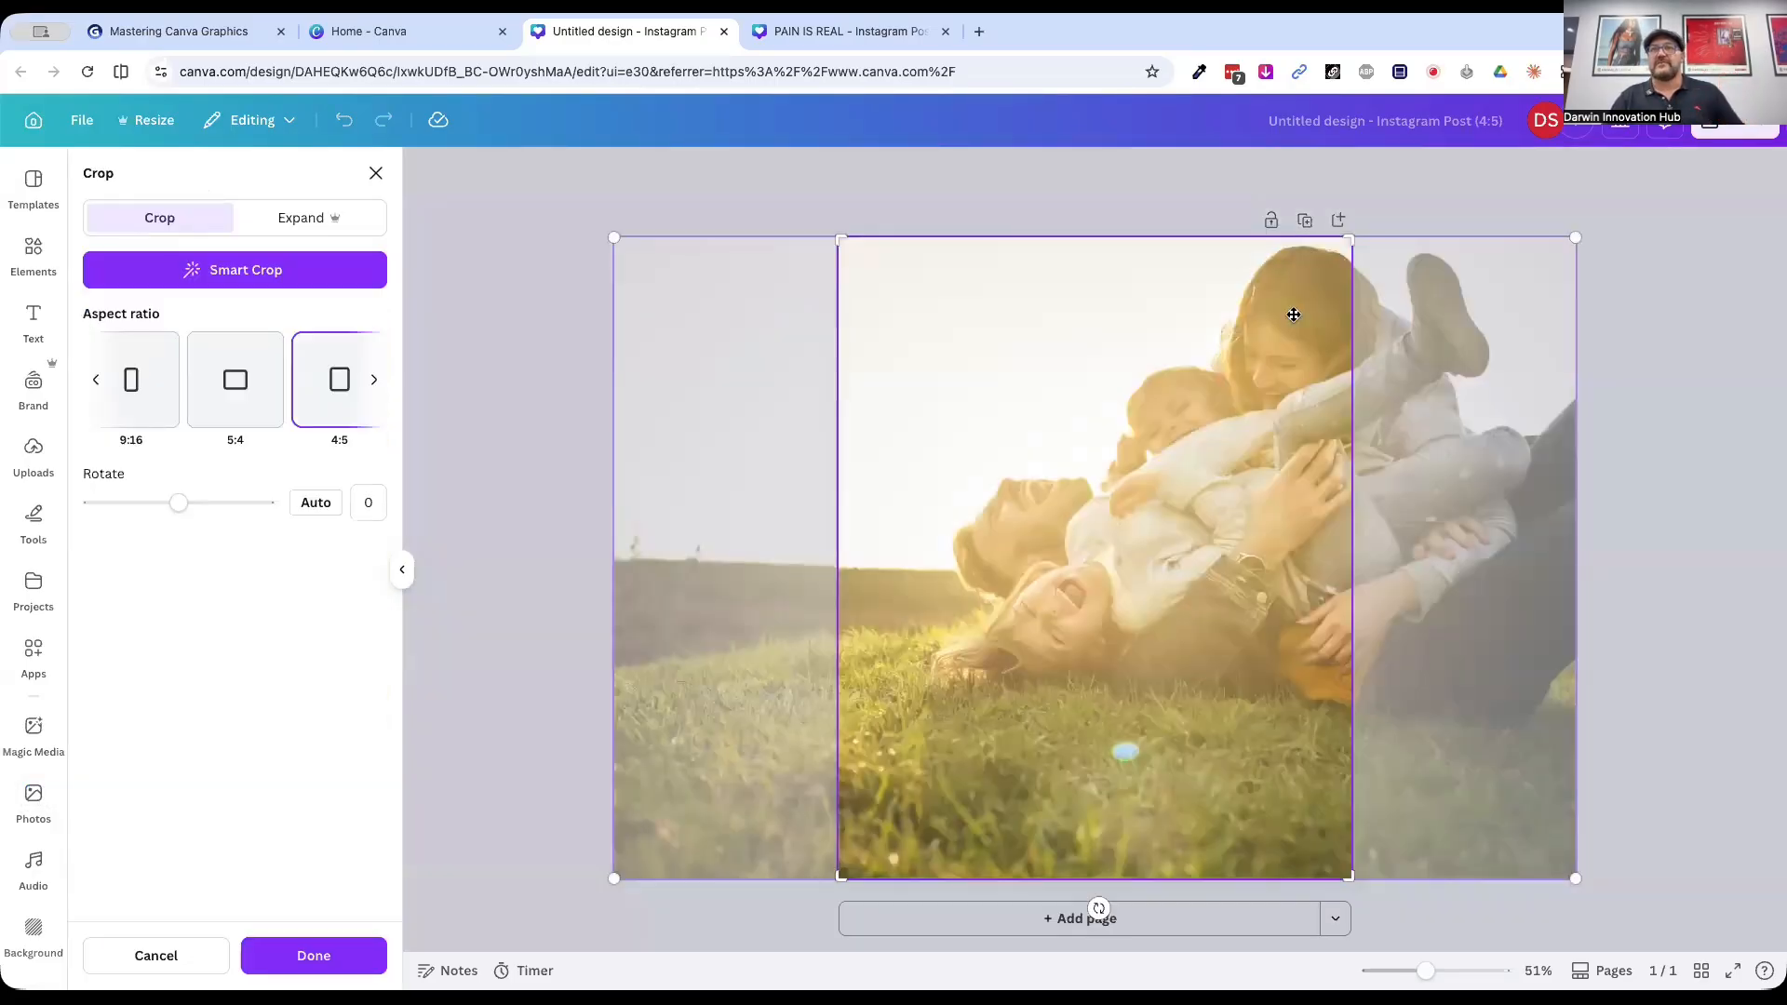
{"action": "left_click_drag", "start_coordinate": [1288, 315], "coordinate": [1178, 315]}
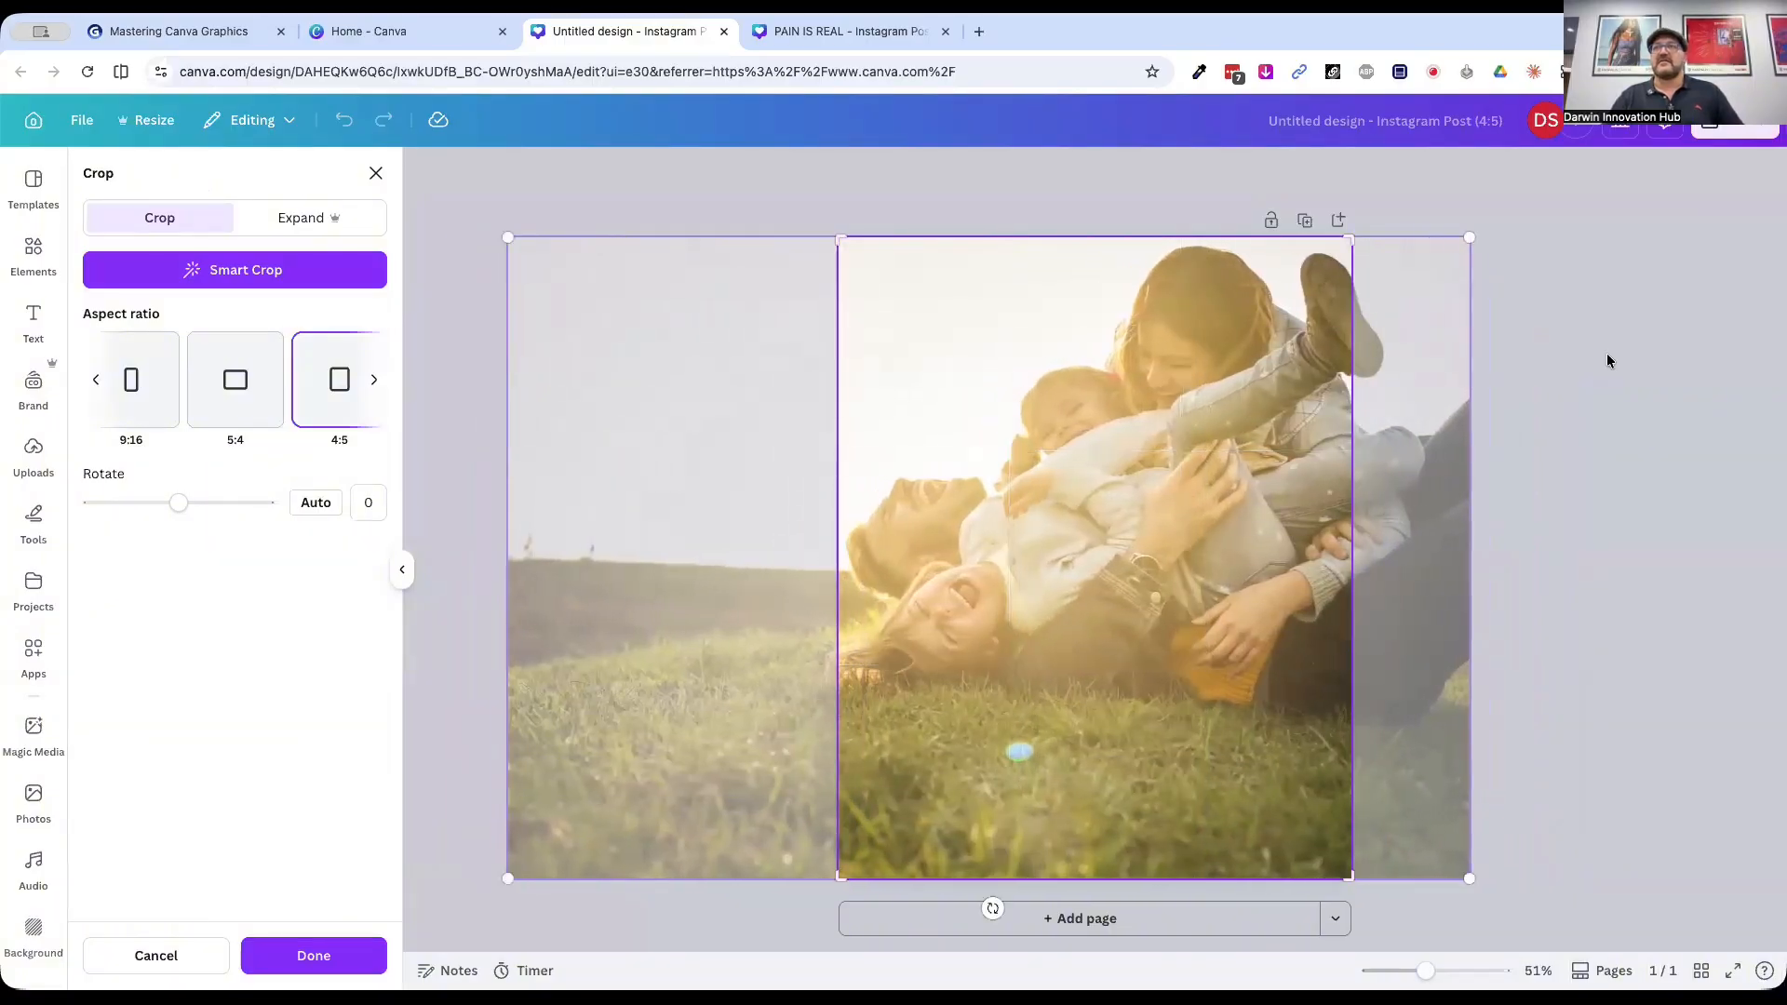
{"action": "left_click", "coordinate": [1609, 356]}
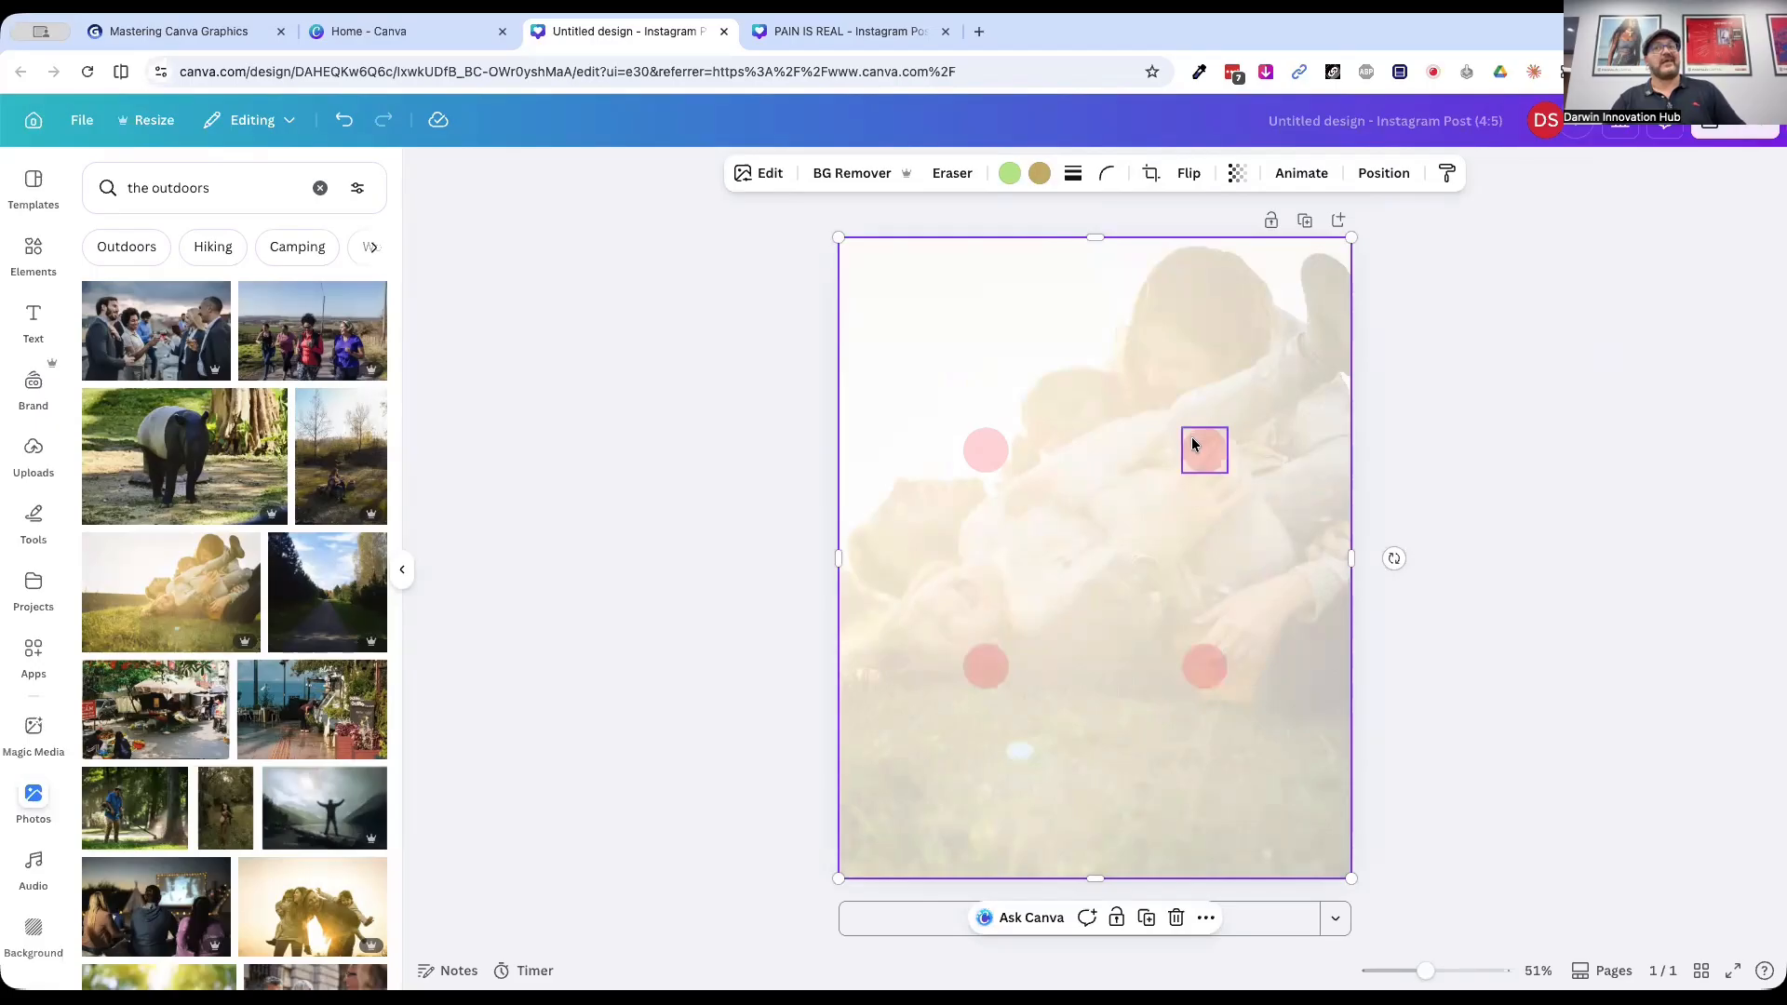
Step: Shift the outdoor photo rightward within its crop so the people sit on the right side, leaving open sky at the upper left
{"action": "double_click", "coordinate": [1009, 332]}
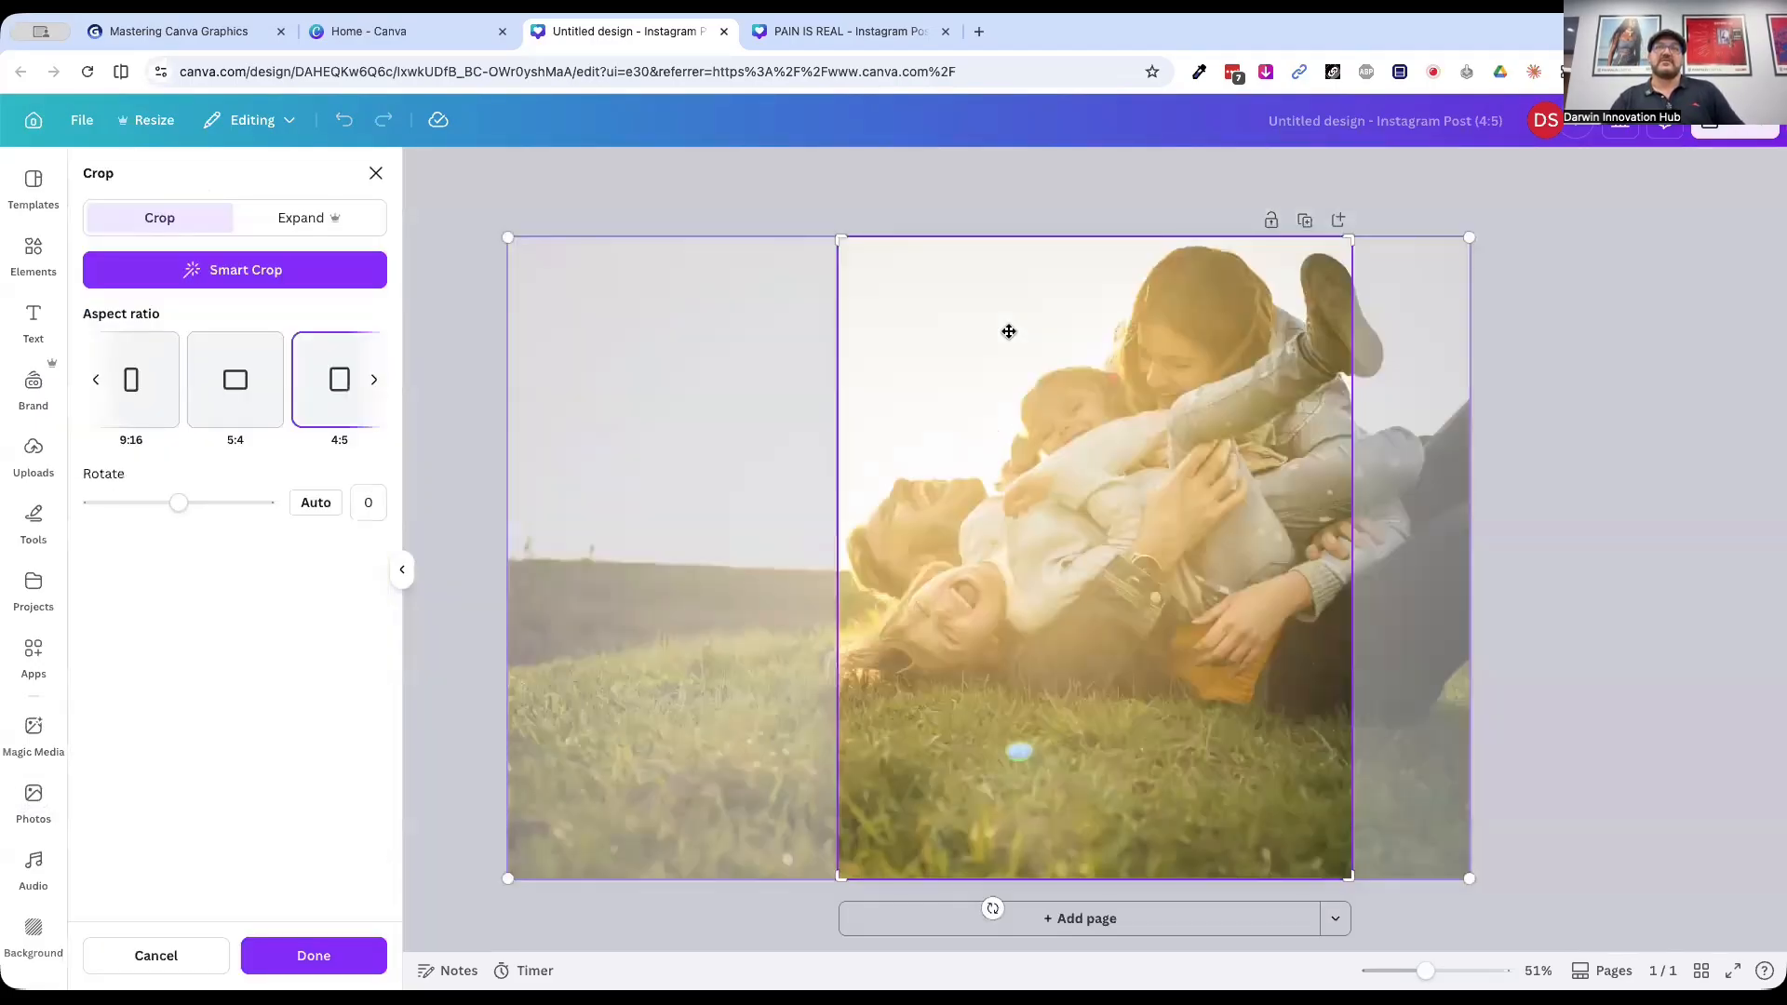
{"action": "left_click_drag", "start_coordinate": [1009, 331], "coordinate": [1138, 324]}
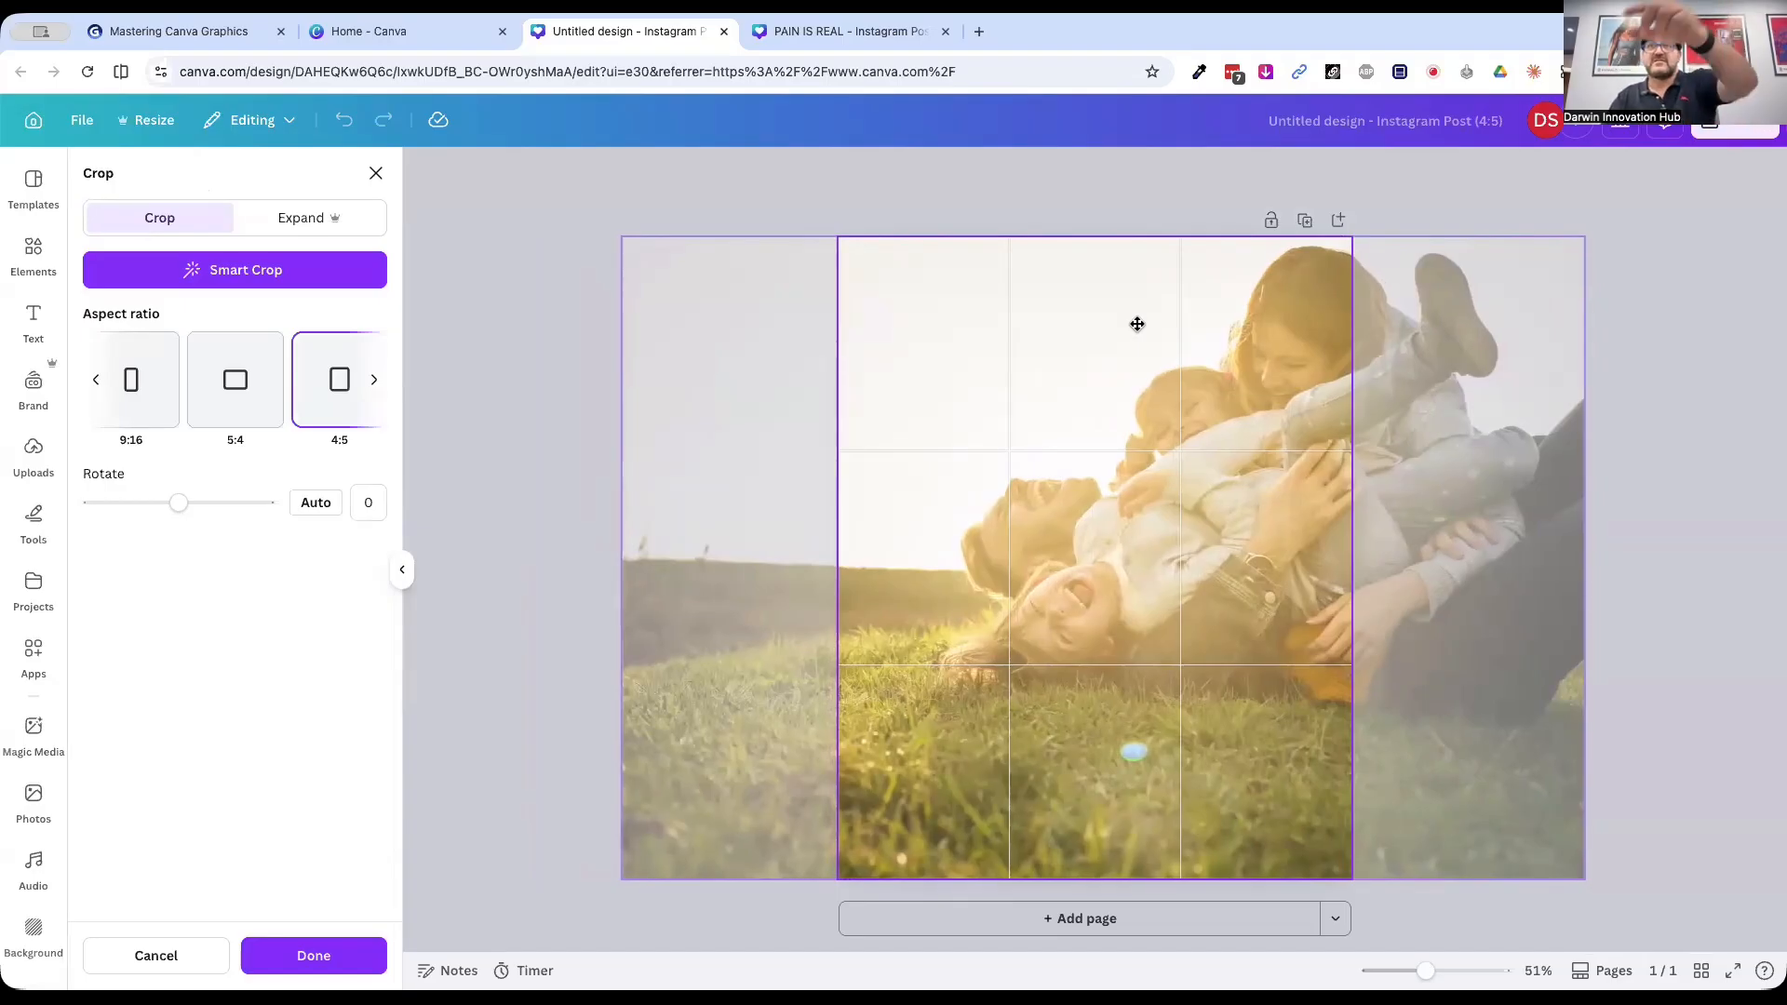
{"action": "mouse_move", "coordinate": [1138, 324]}
{"action": "left_mouse_down"}
{"action": "mouse_move", "coordinate": [1045, 331]}
{"action": "mouse_move", "coordinate": [1141, 327]}
{"action": "left_mouse_up"}
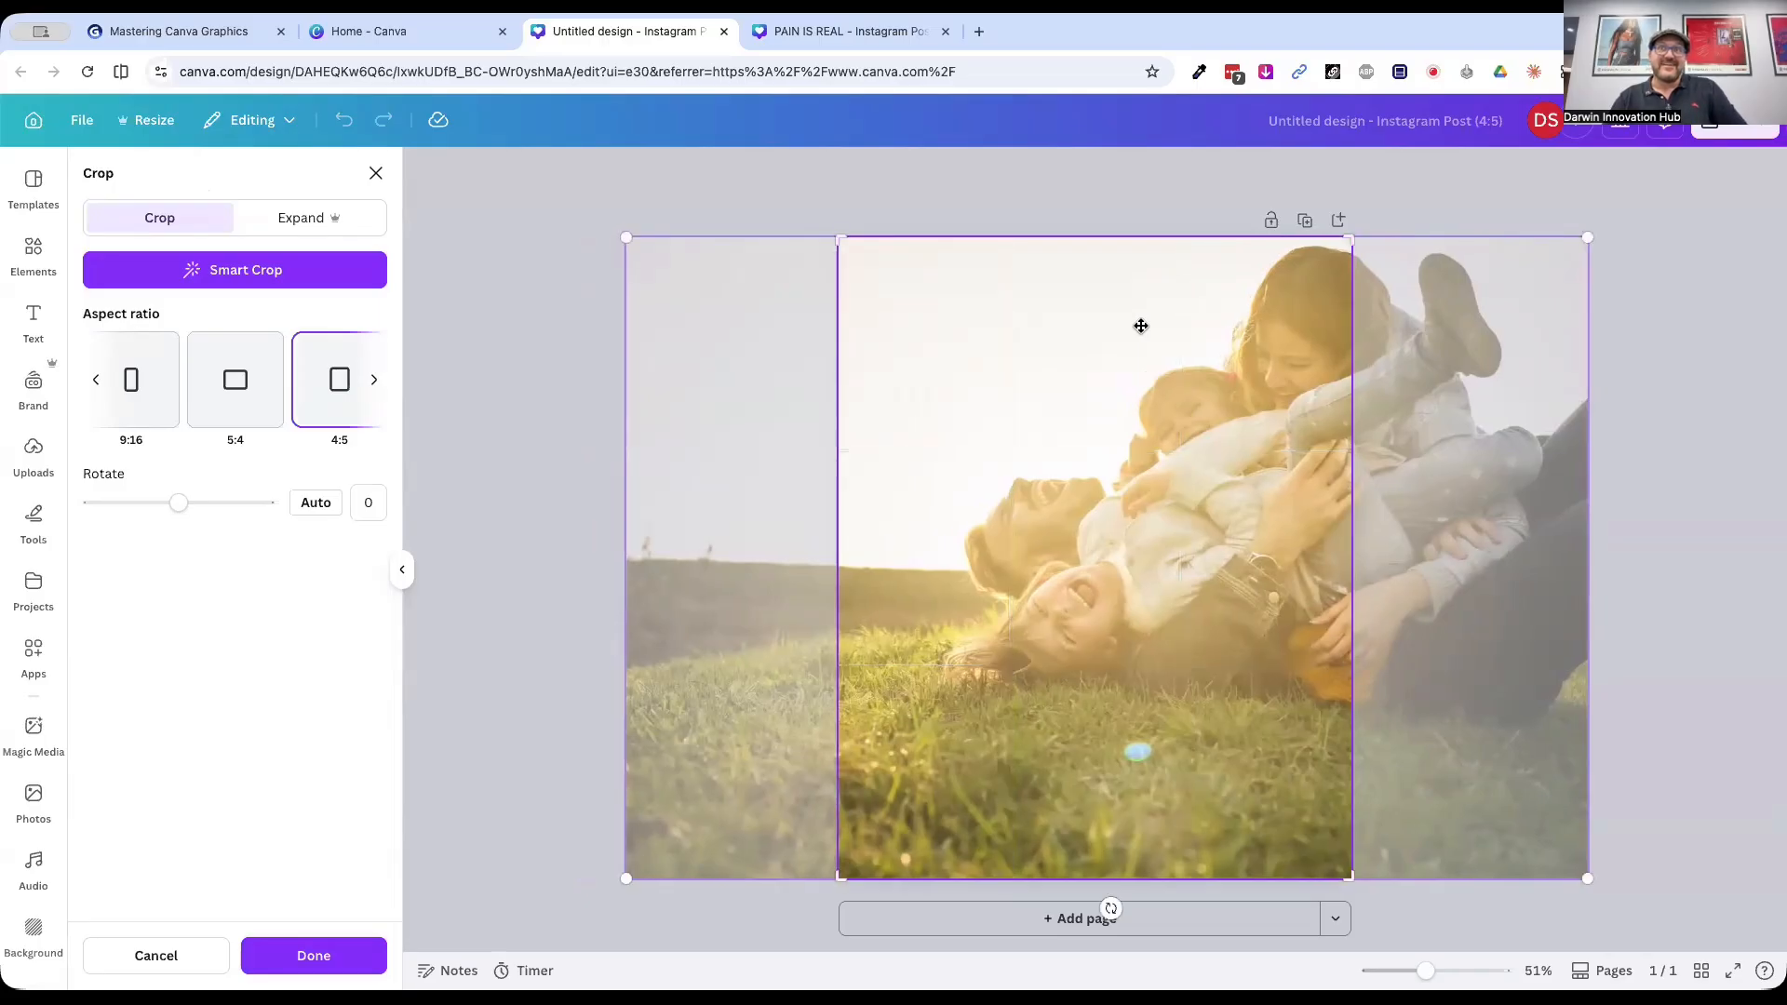
{"action": "left_click", "coordinate": [1615, 348]}
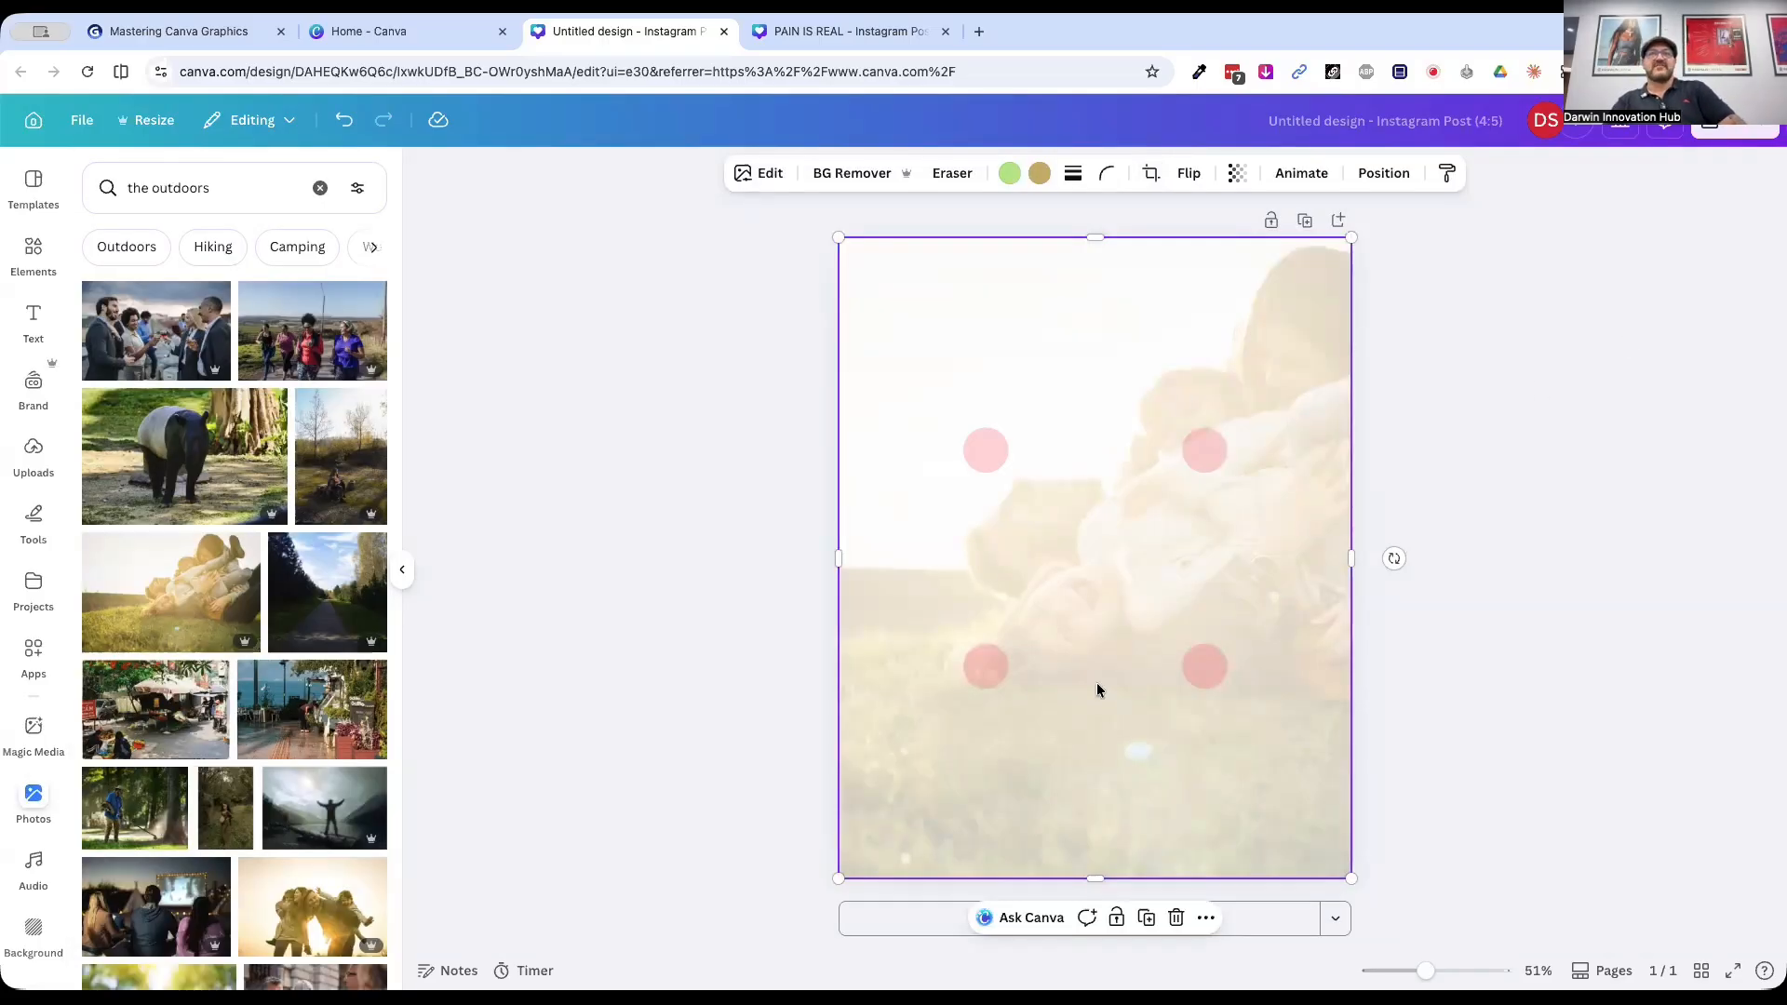
Step: Delete all four red intersection dots from the page
{"action": "left_click", "coordinate": [986, 445]}
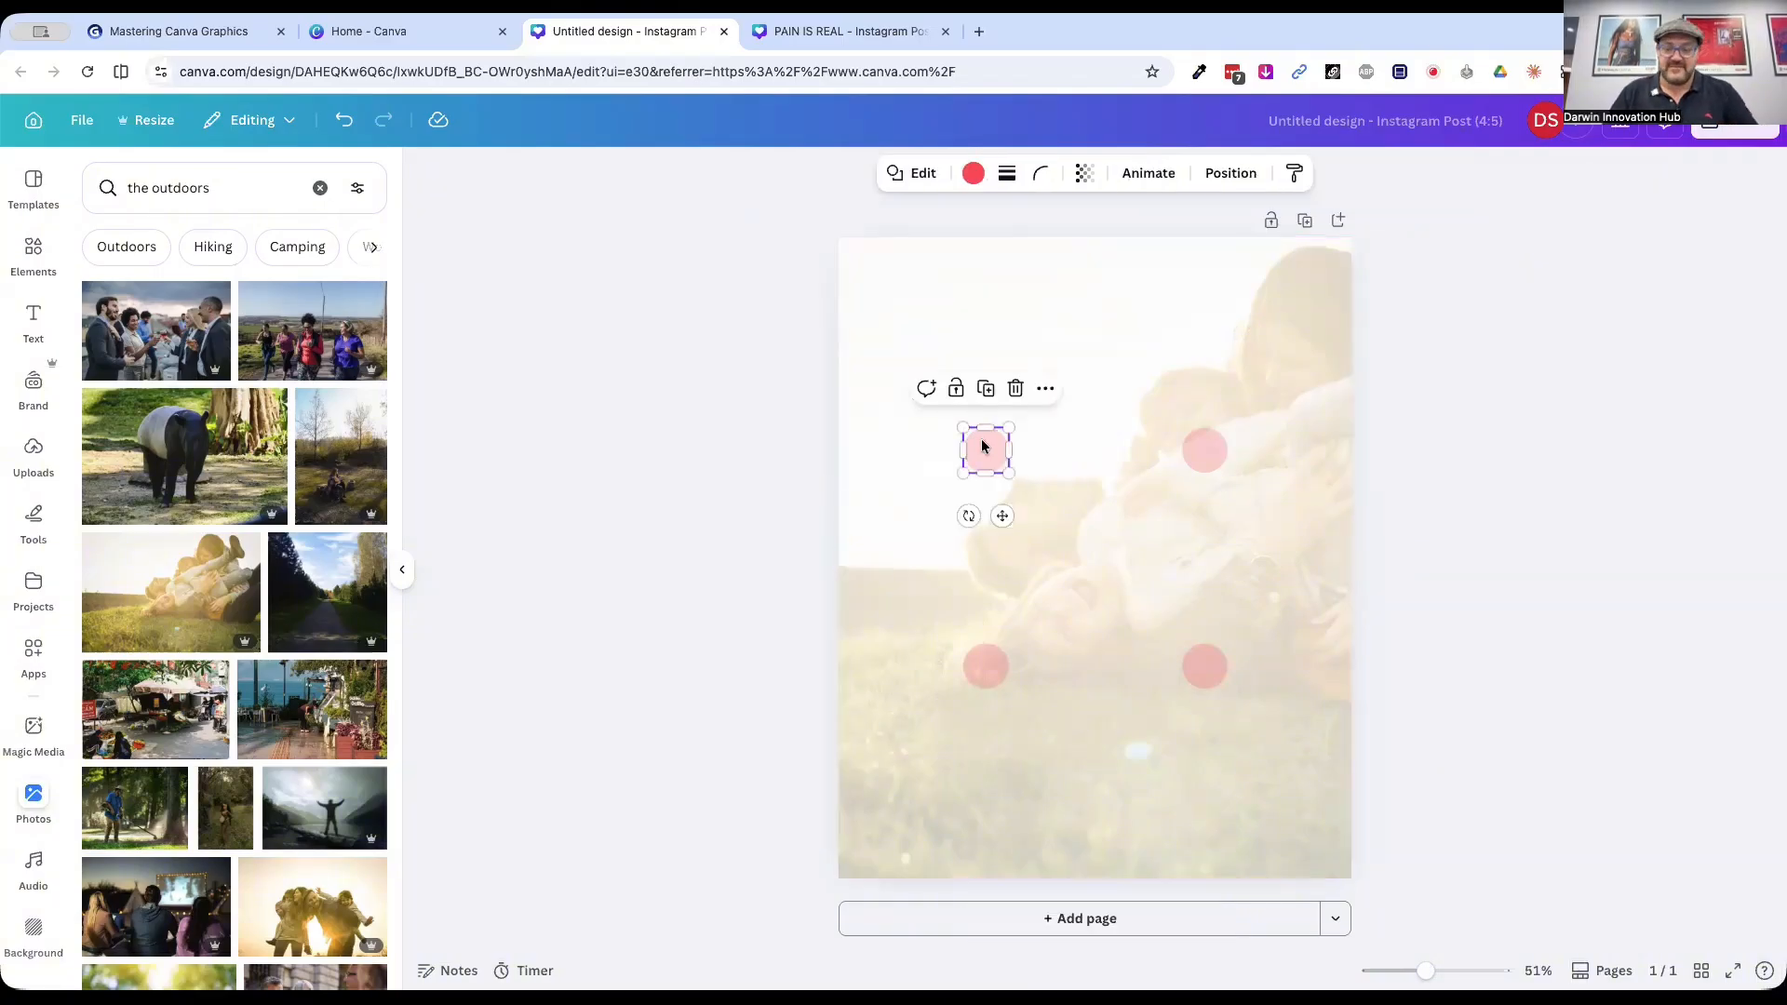
{"action": "key", "text": "Delete"}
{"action": "left_click", "coordinate": [1197, 460]}
{"action": "key", "text": "Delete"}
{"action": "left_click", "coordinate": [977, 661]}
{"action": "key", "text": "Delete"}
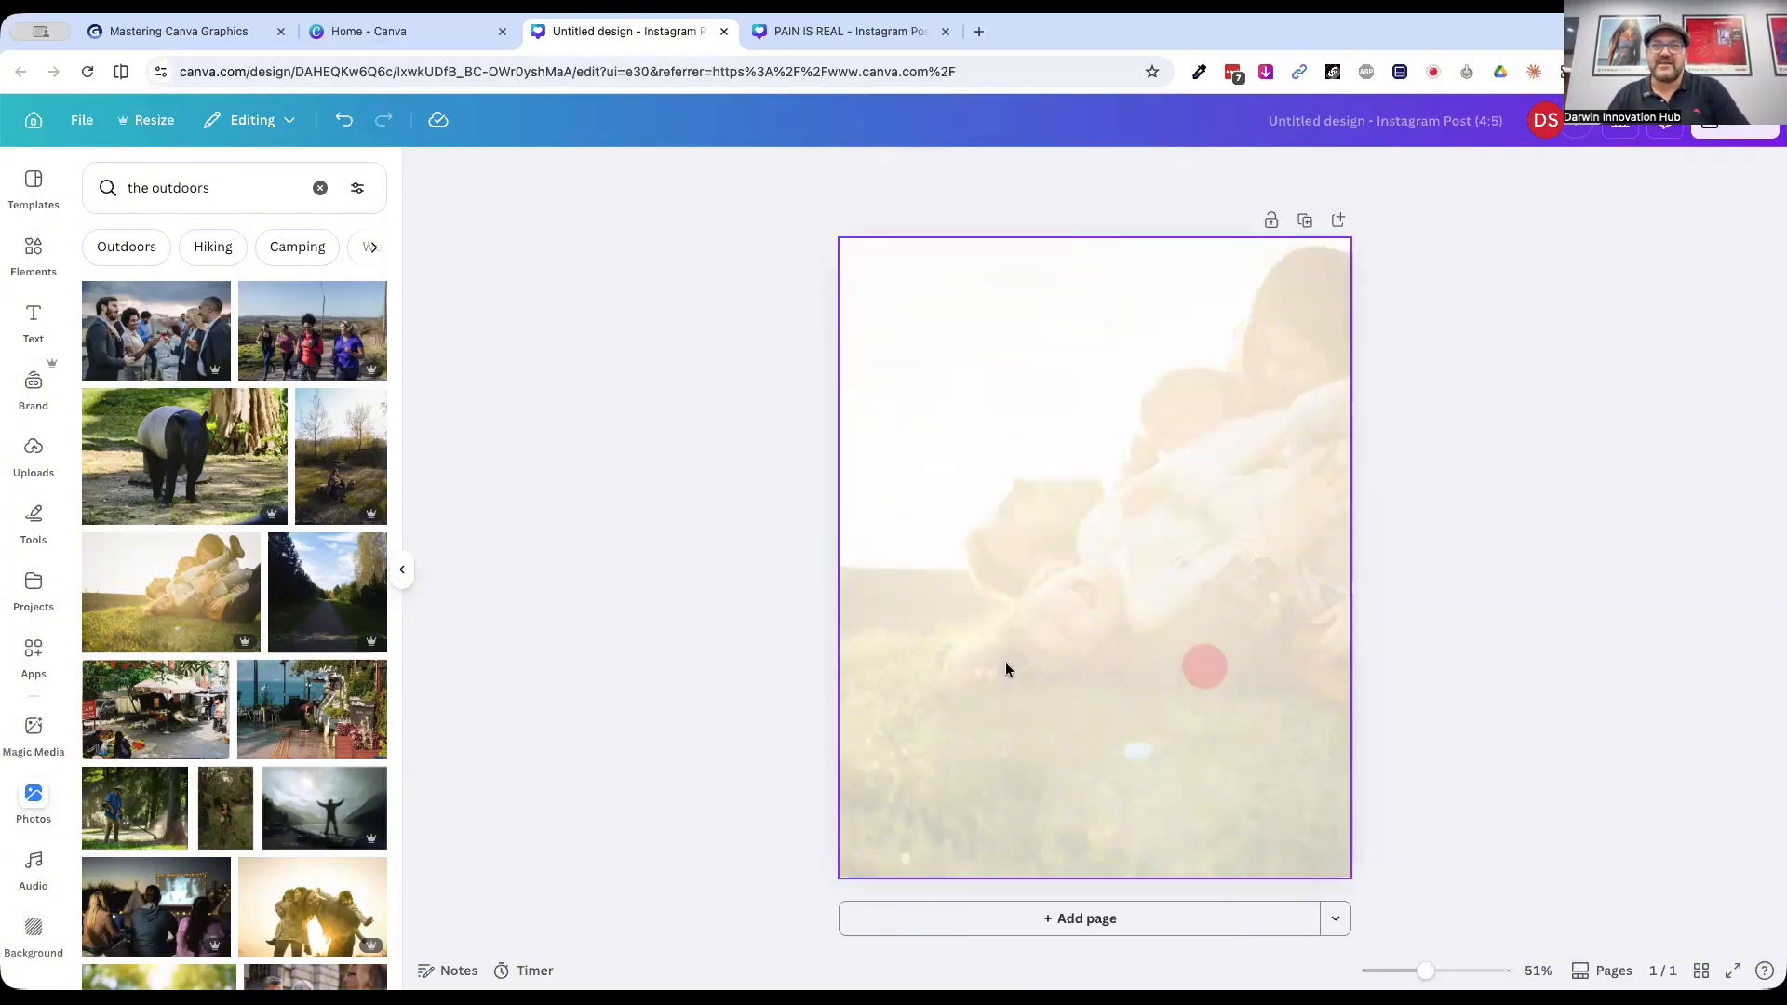
{"action": "left_click", "coordinate": [1194, 668]}
{"action": "key", "text": "Delete"}
Step: Set the outdoor photo's transparency to 100 so it shows at full strength
{"action": "left_click", "coordinate": [962, 383]}
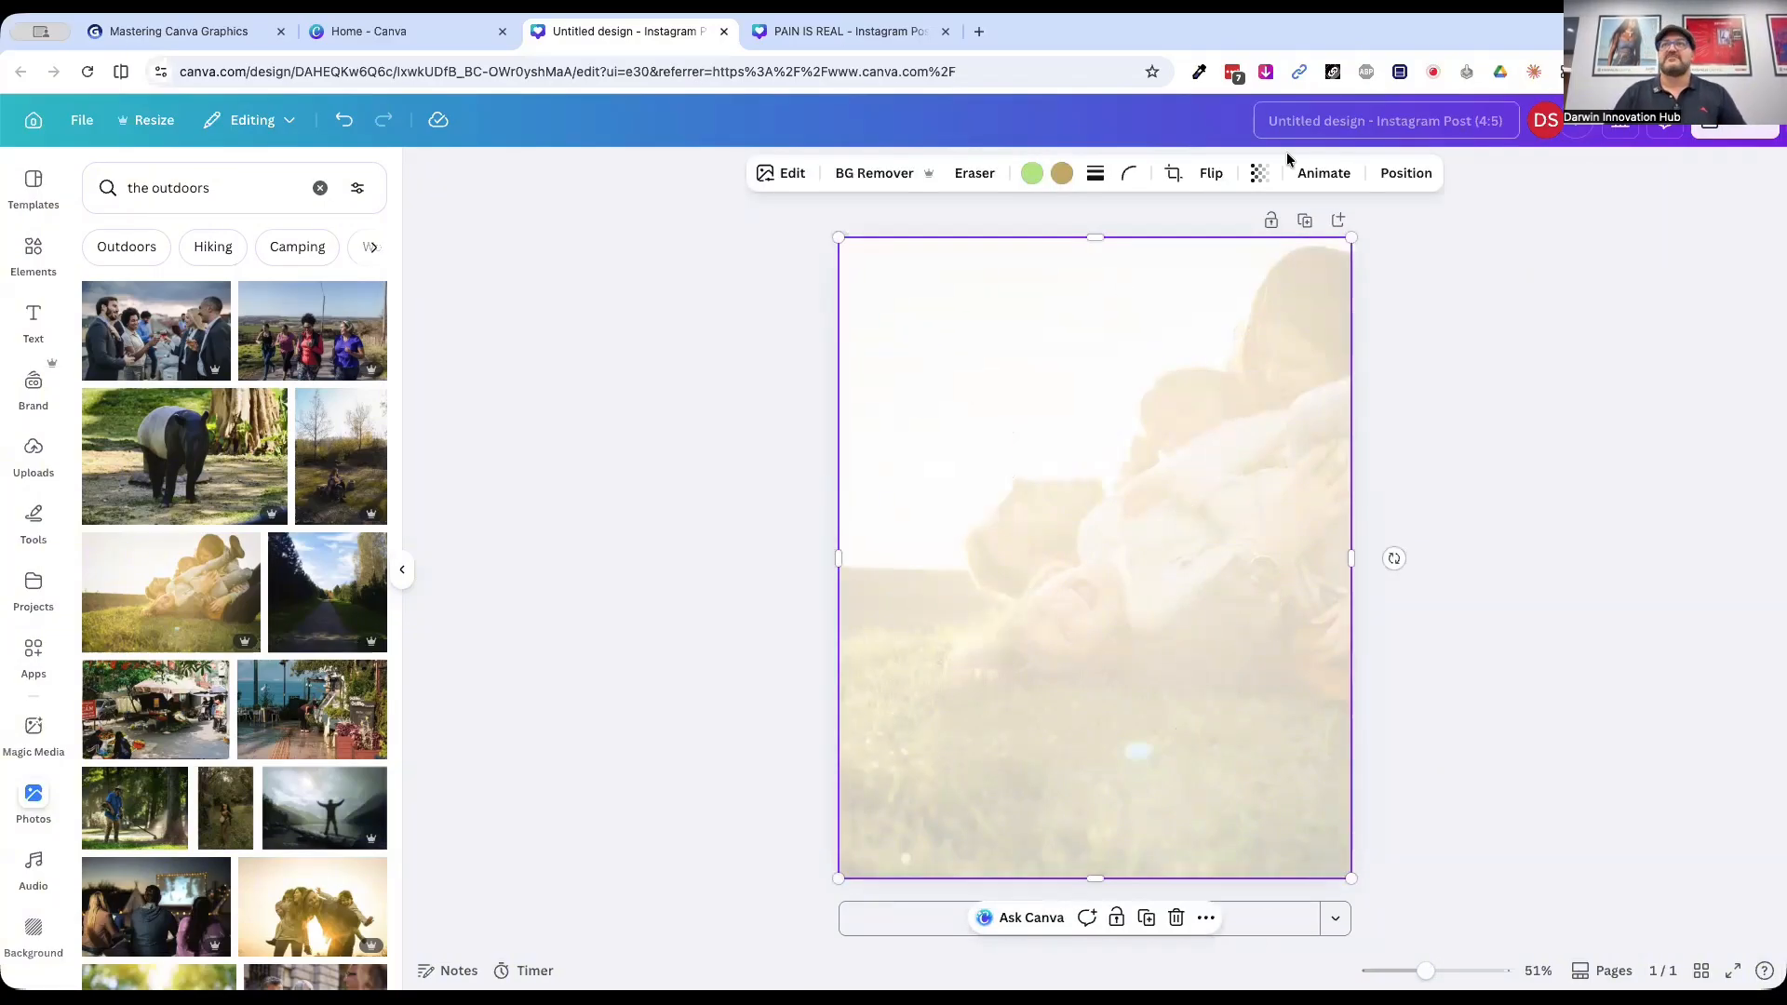
{"action": "left_click", "coordinate": [1325, 174]}
{"action": "left_click", "coordinate": [1258, 173]}
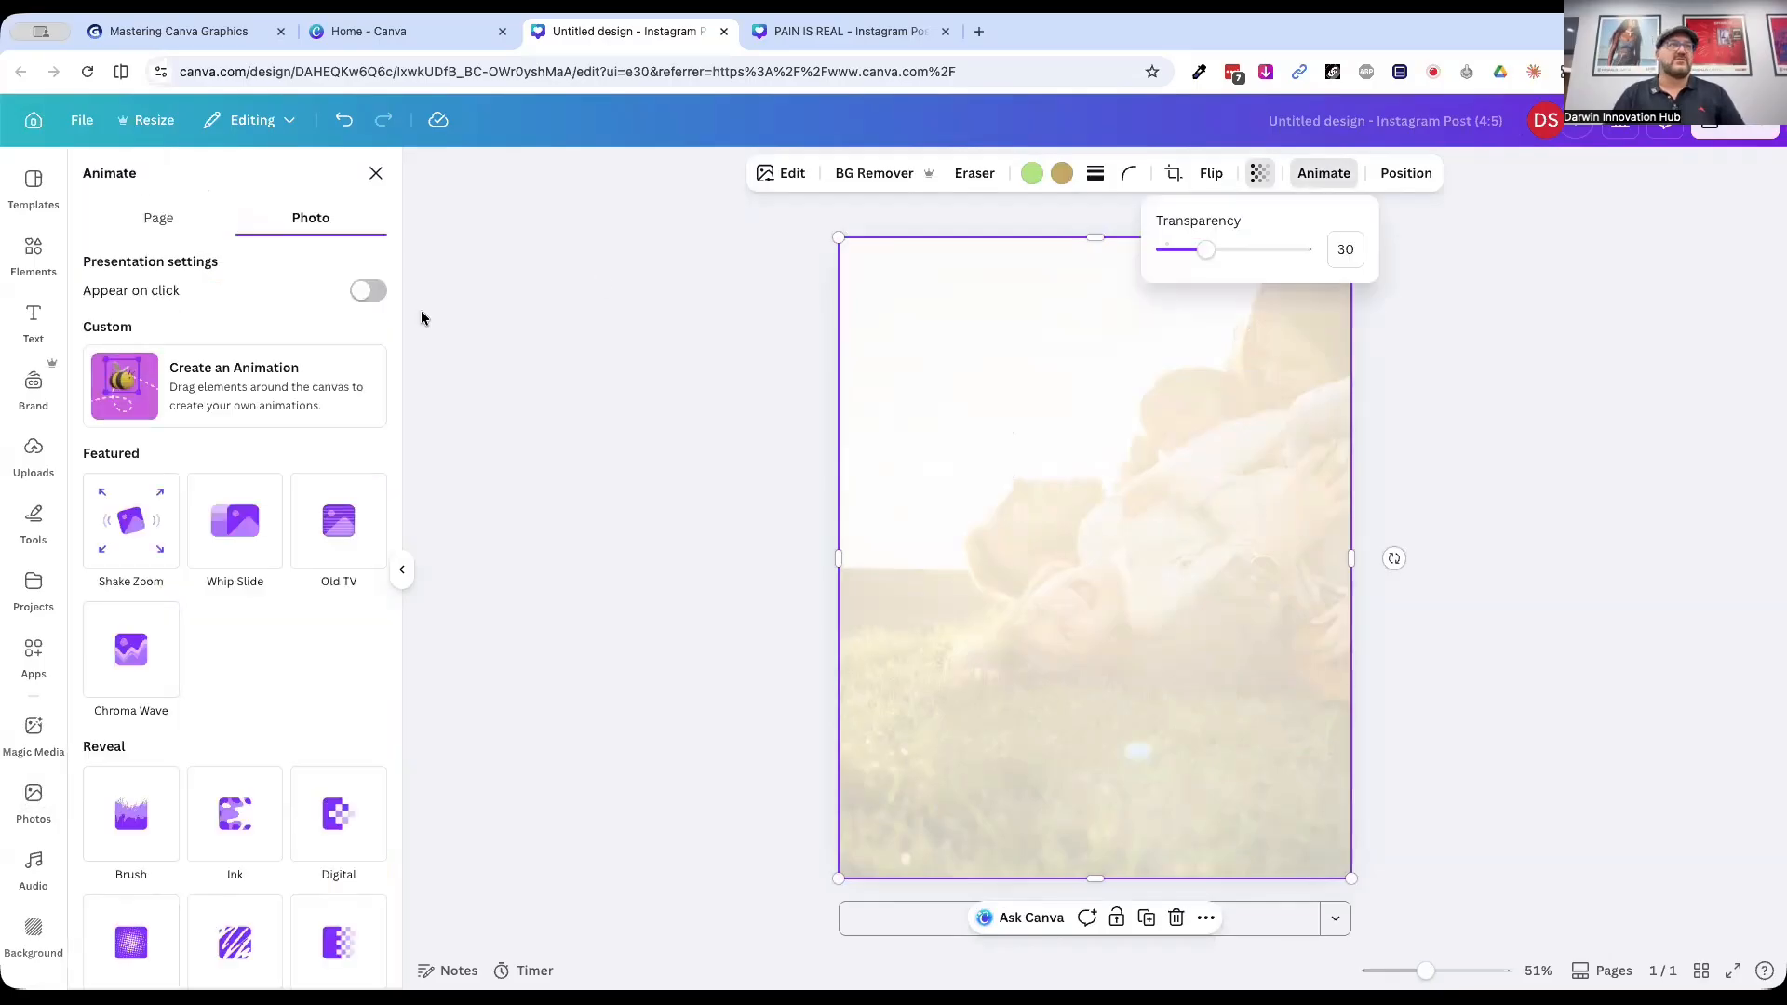
{"action": "left_click_drag", "start_coordinate": [1285, 250], "coordinate": [1307, 249]}
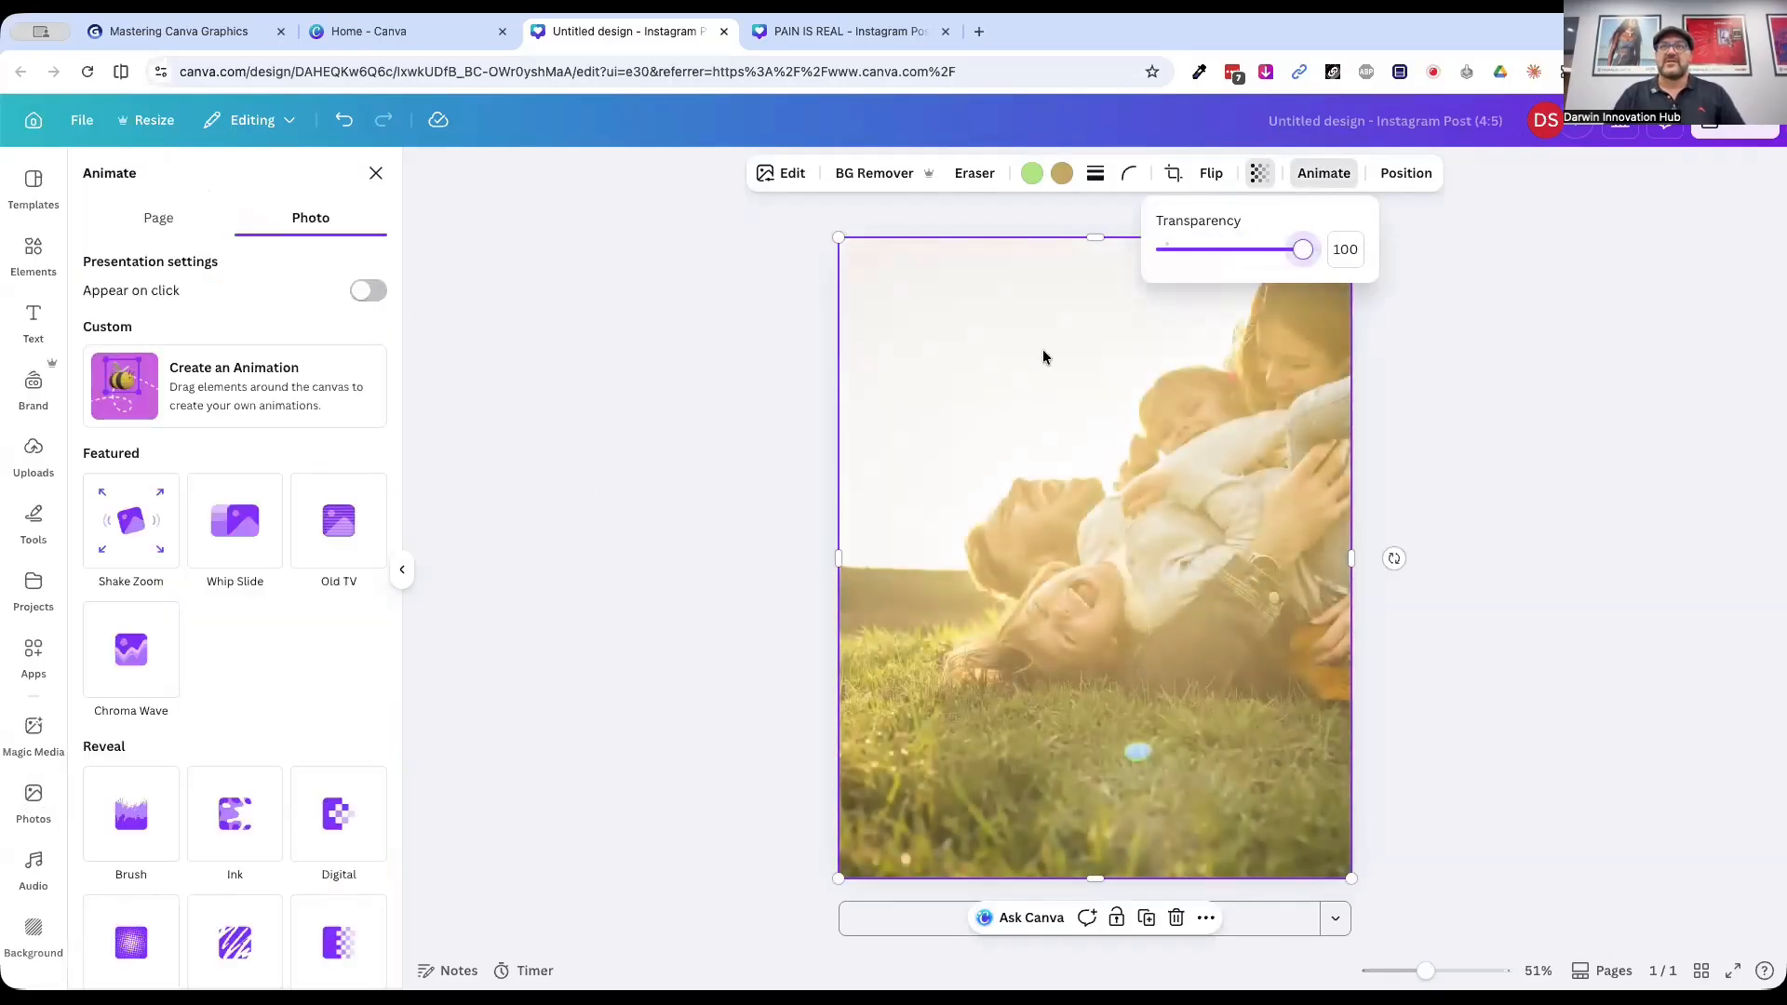
{"action": "key", "text": "Escape"}
{"action": "key", "text": "Escape"}
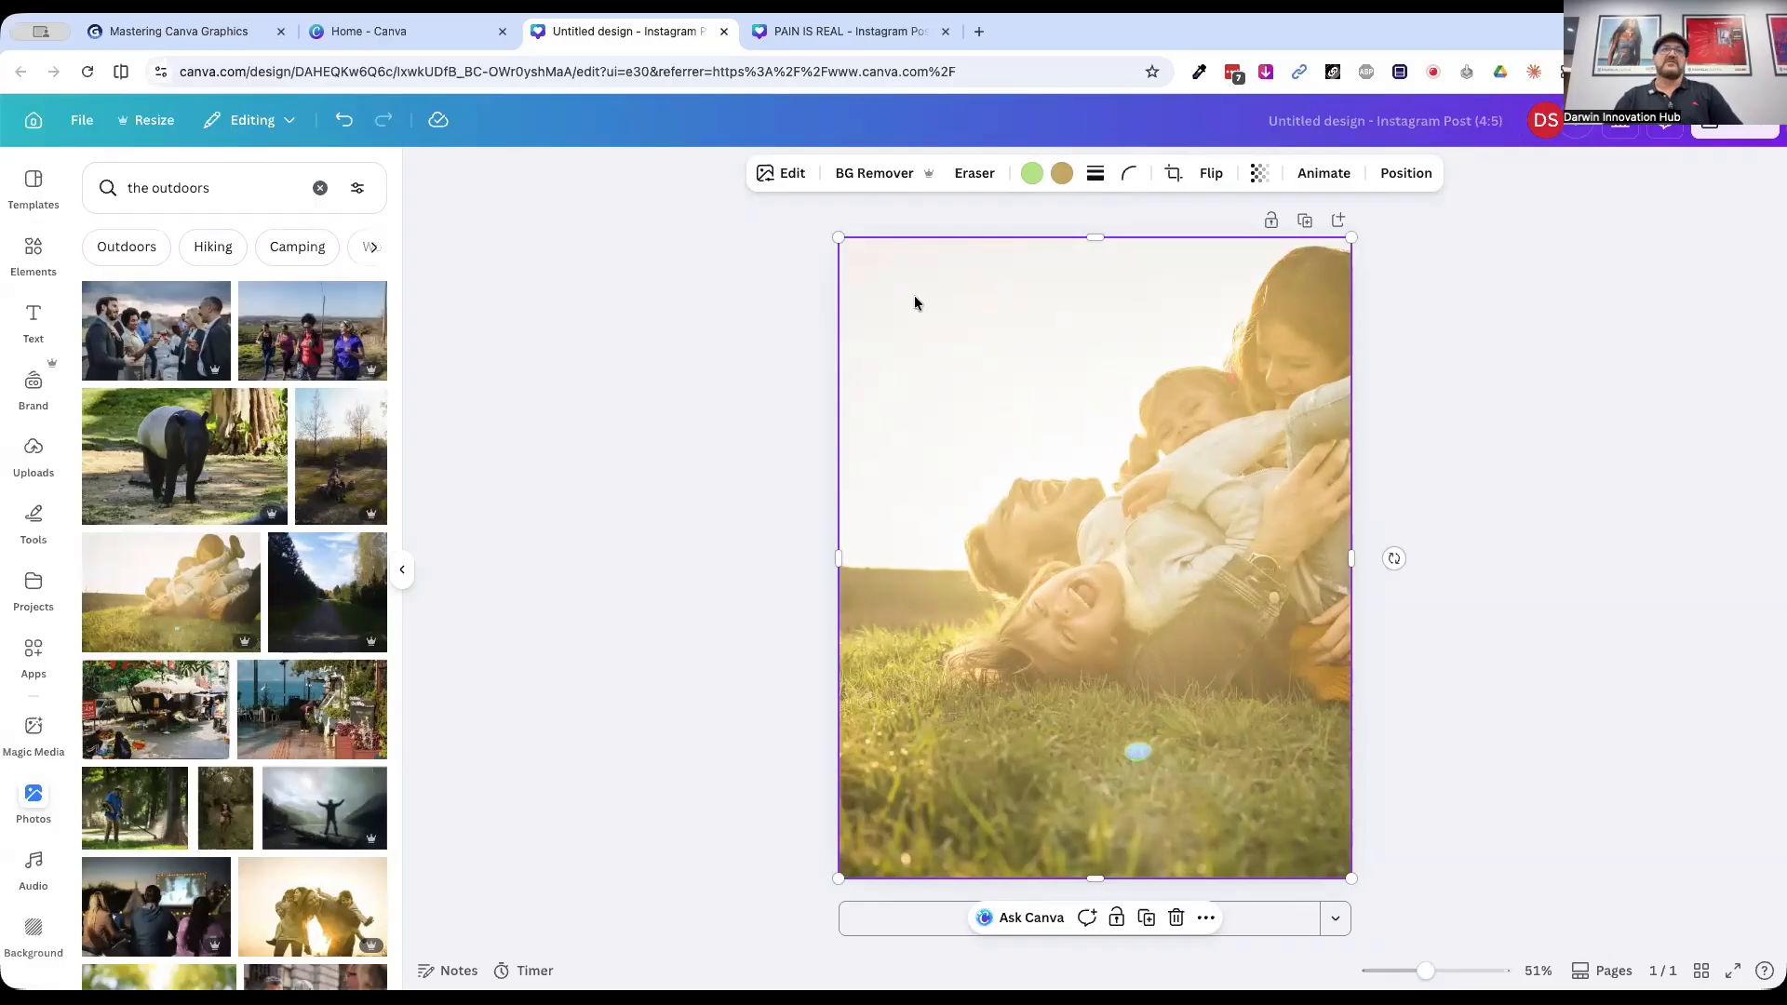
Step: Add a heading text box over the outdoor photo
{"action": "left_click", "coordinate": [34, 316]}
{"action": "left_click", "coordinate": [137, 400]}
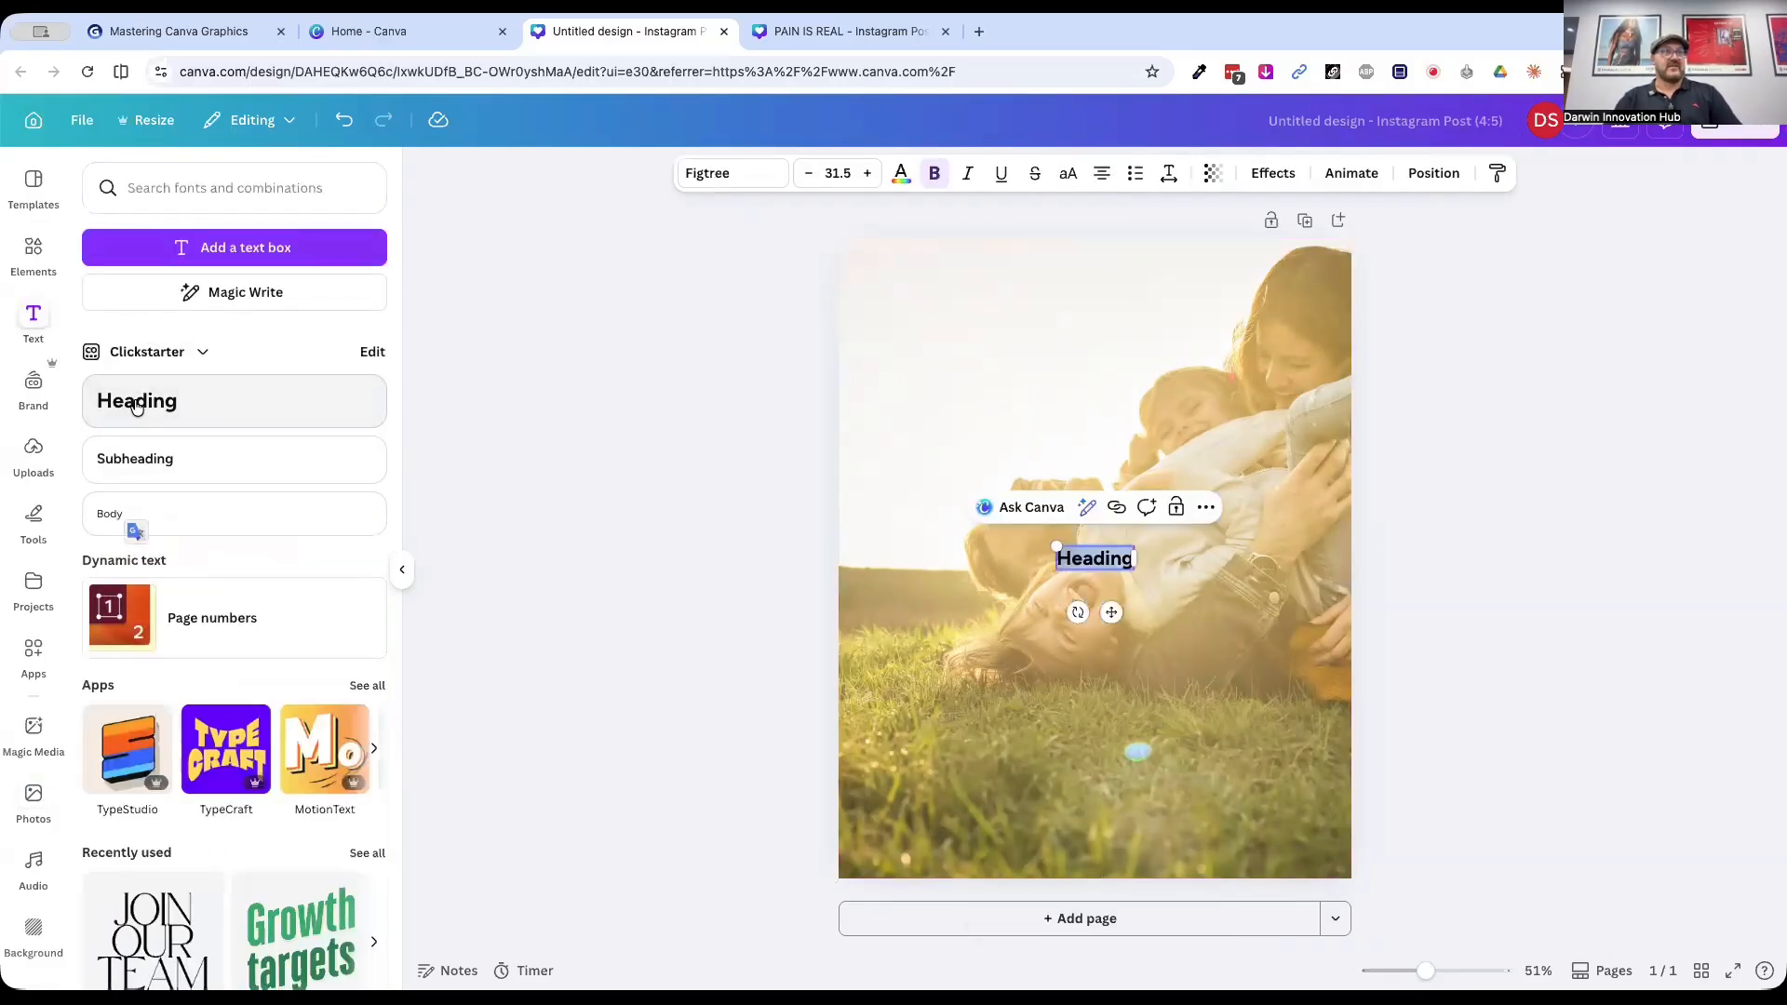
Step: Replace the new heading's placeholder text with "Together."
{"action": "type", "text": "Together"}
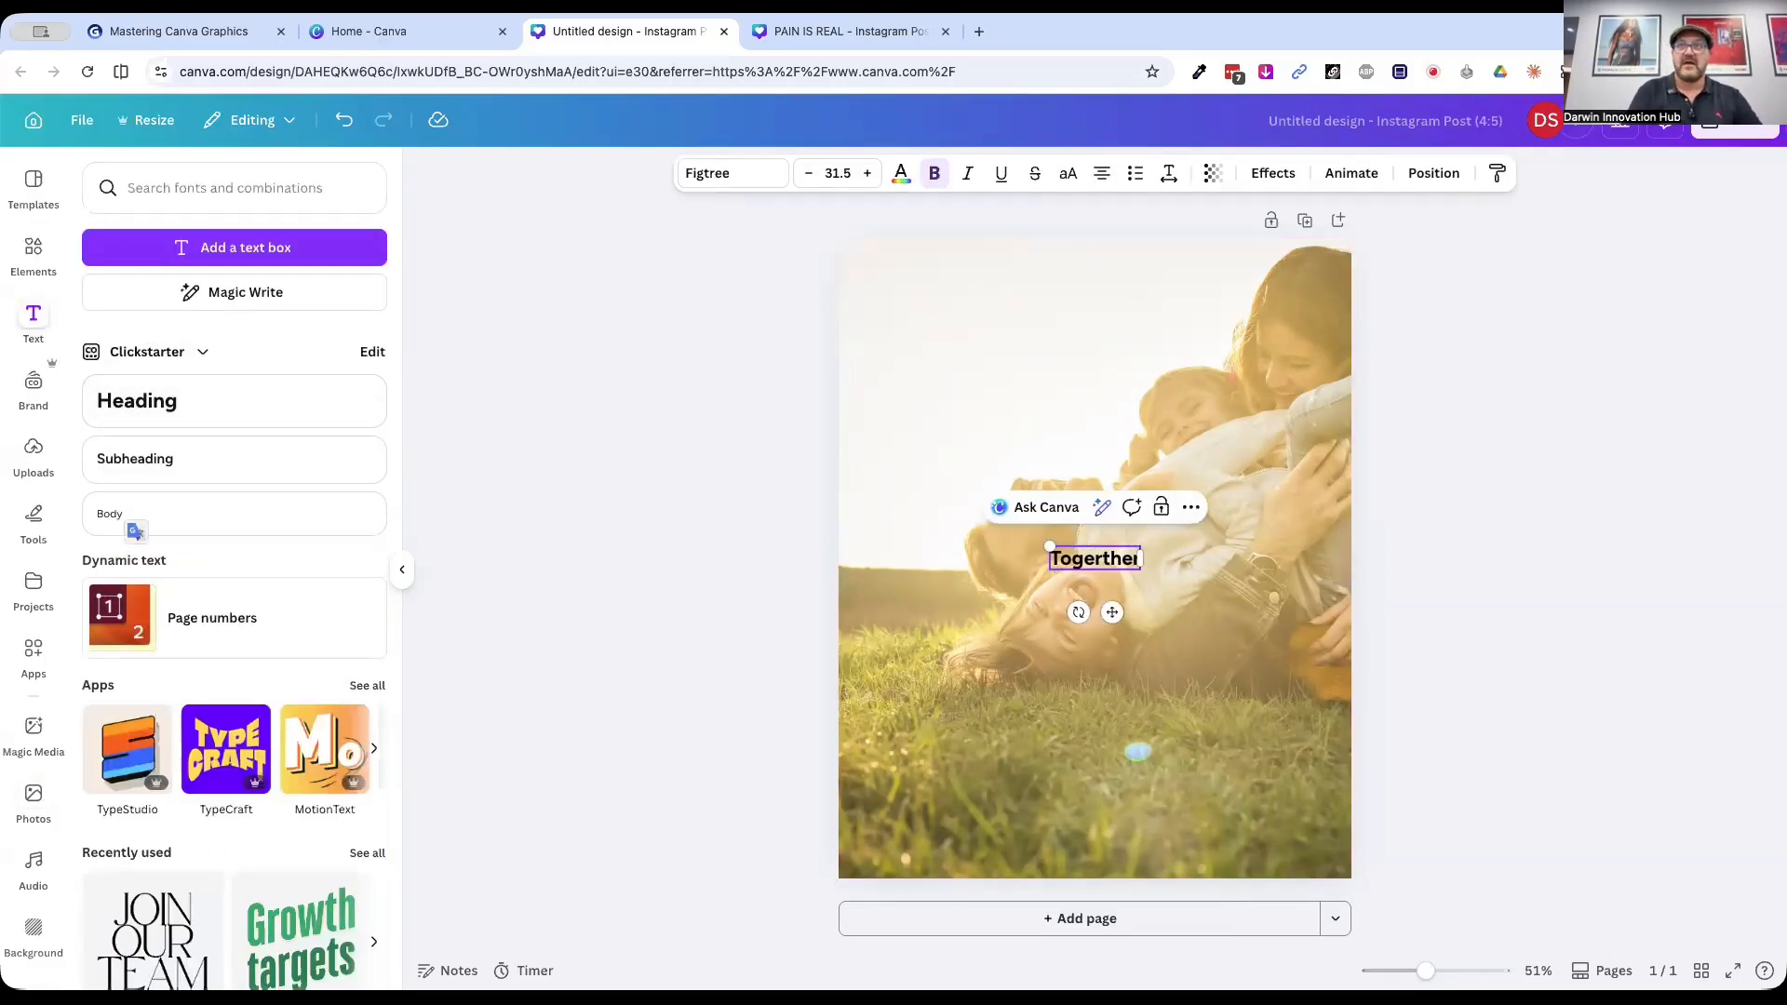
{"action": "key", "text": "BackSpace"}
{"action": "key", "text": "BackSpace"}
{"action": "key", "text": "BackSpace"}
{"action": "type", "text": "ther"}
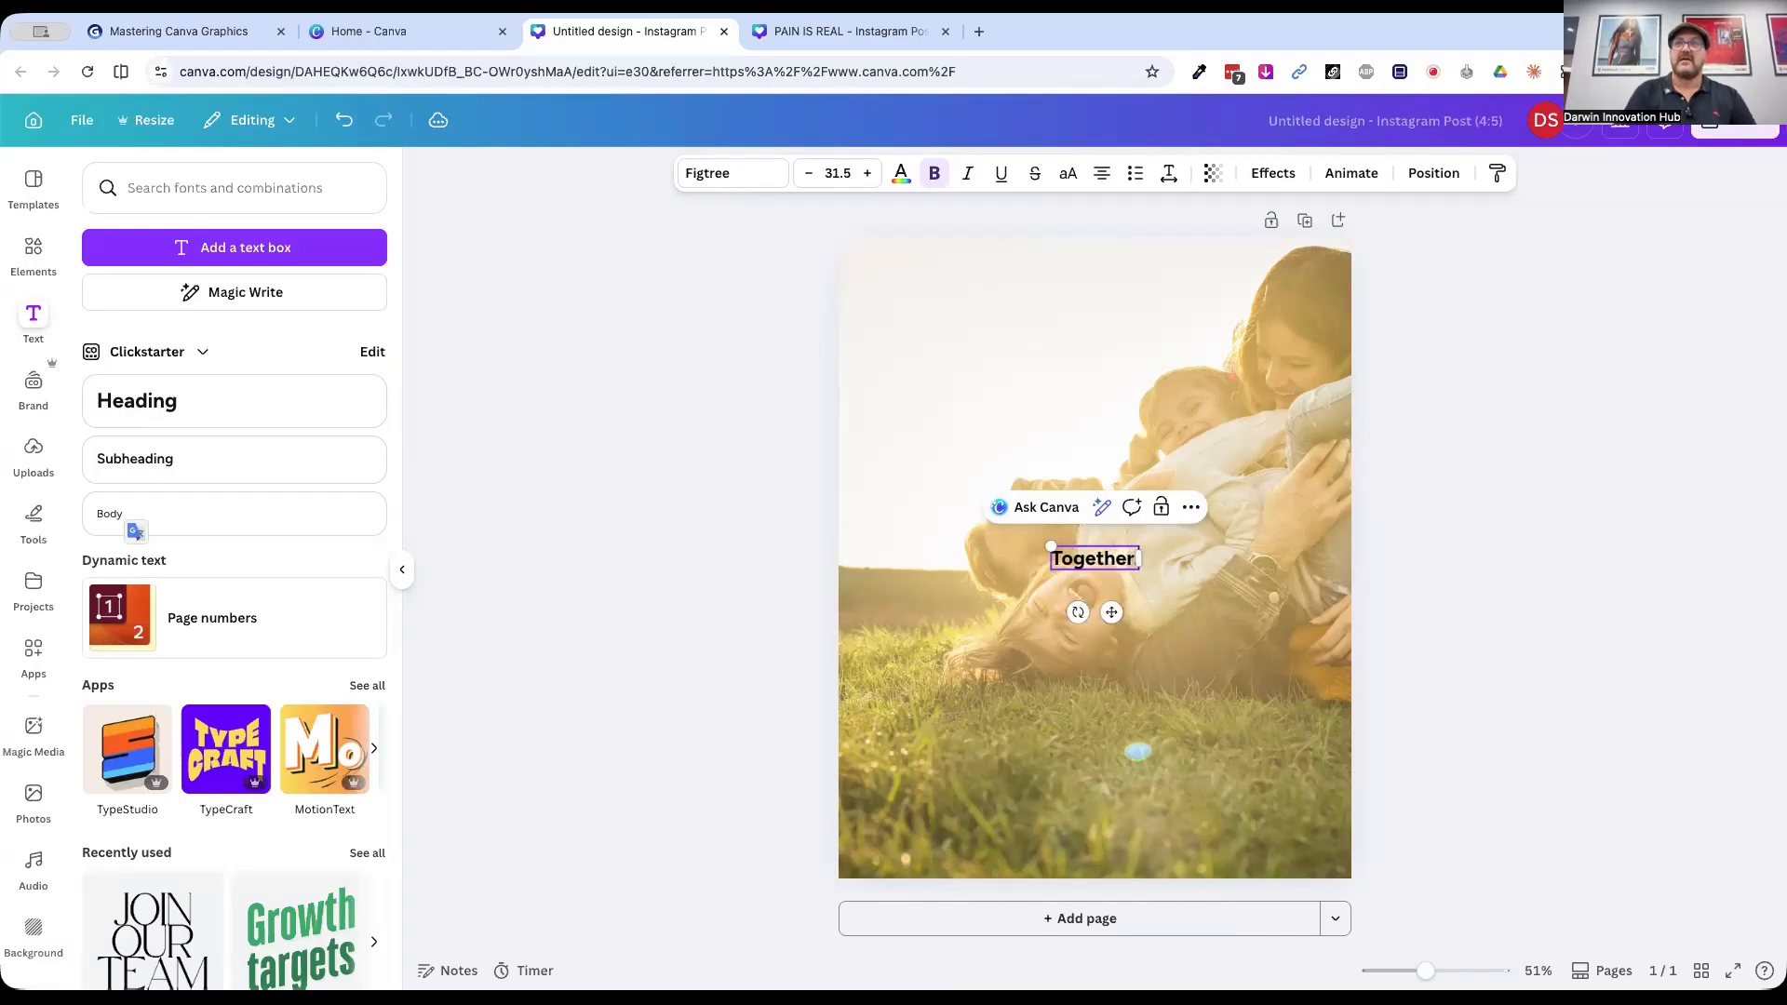
Step: Enlarge the "Together." heading to size 63.6 and place it against the left margin in the upper part of the photo
{"action": "left_click", "coordinate": [951, 482]}
{"action": "left_click_drag", "start_coordinate": [1089, 565], "coordinate": [995, 383]}
{"action": "left_click", "coordinate": [1518, 462]}
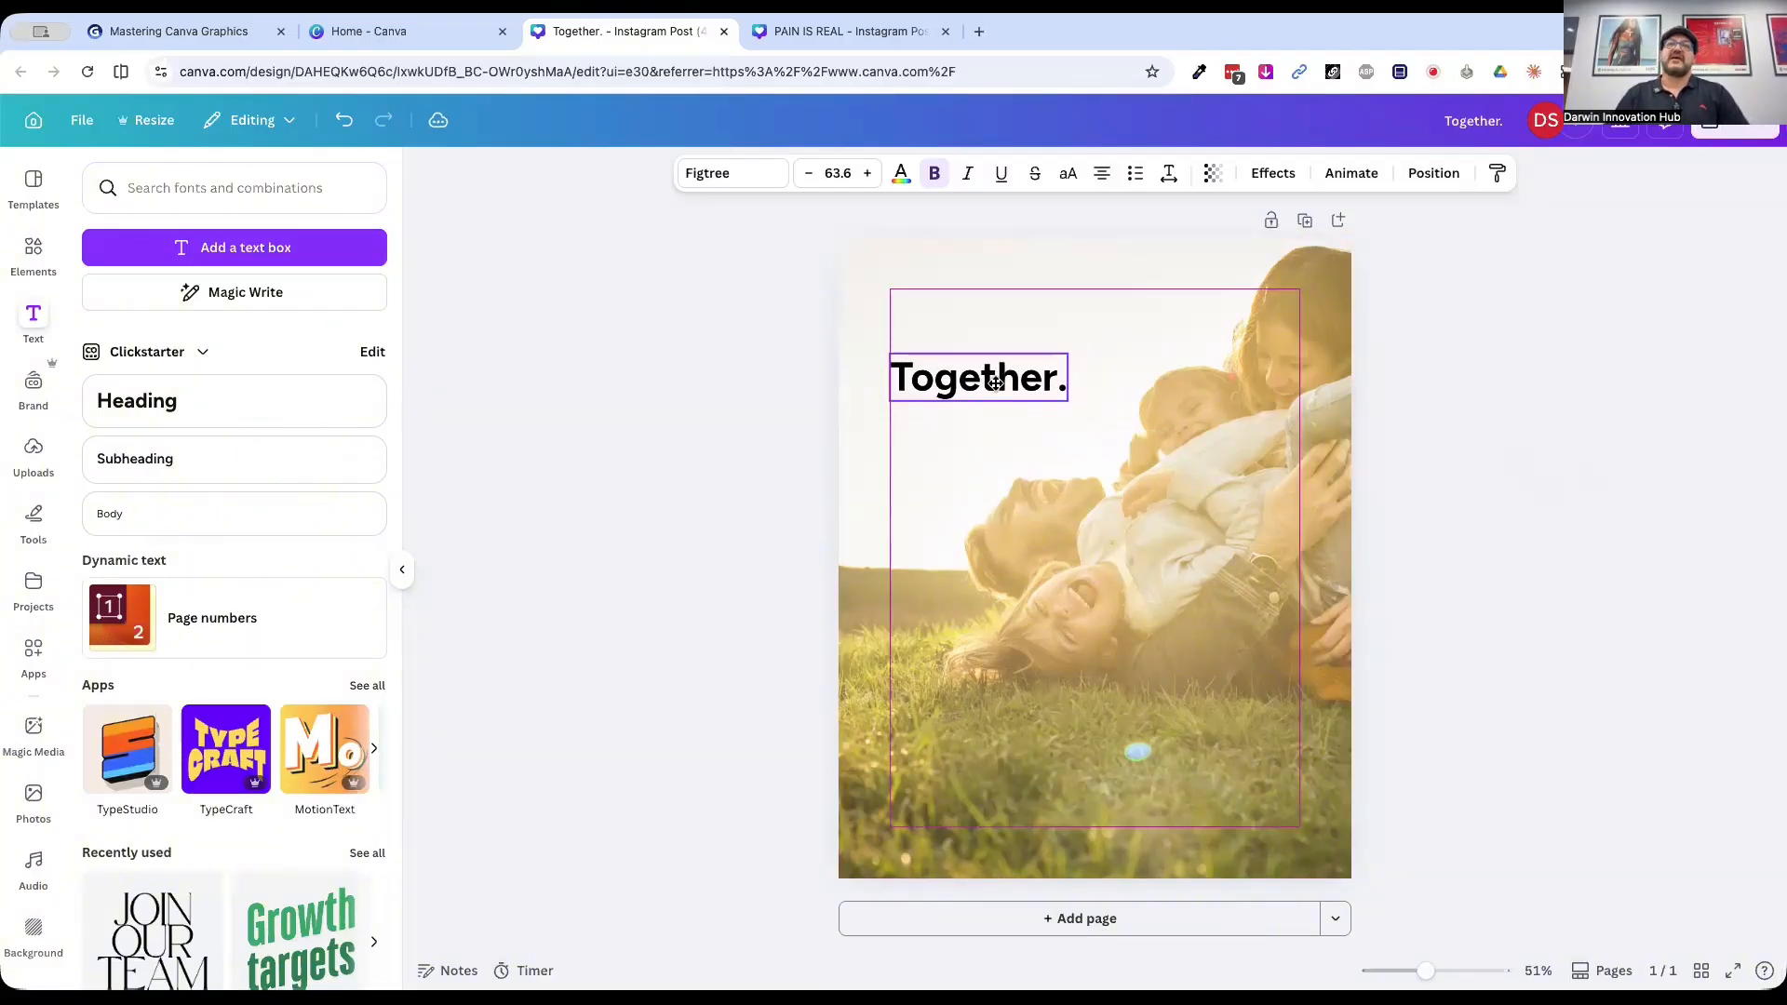
{"action": "left_click", "coordinate": [955, 858]}
{"action": "double_click", "coordinate": [955, 858]}
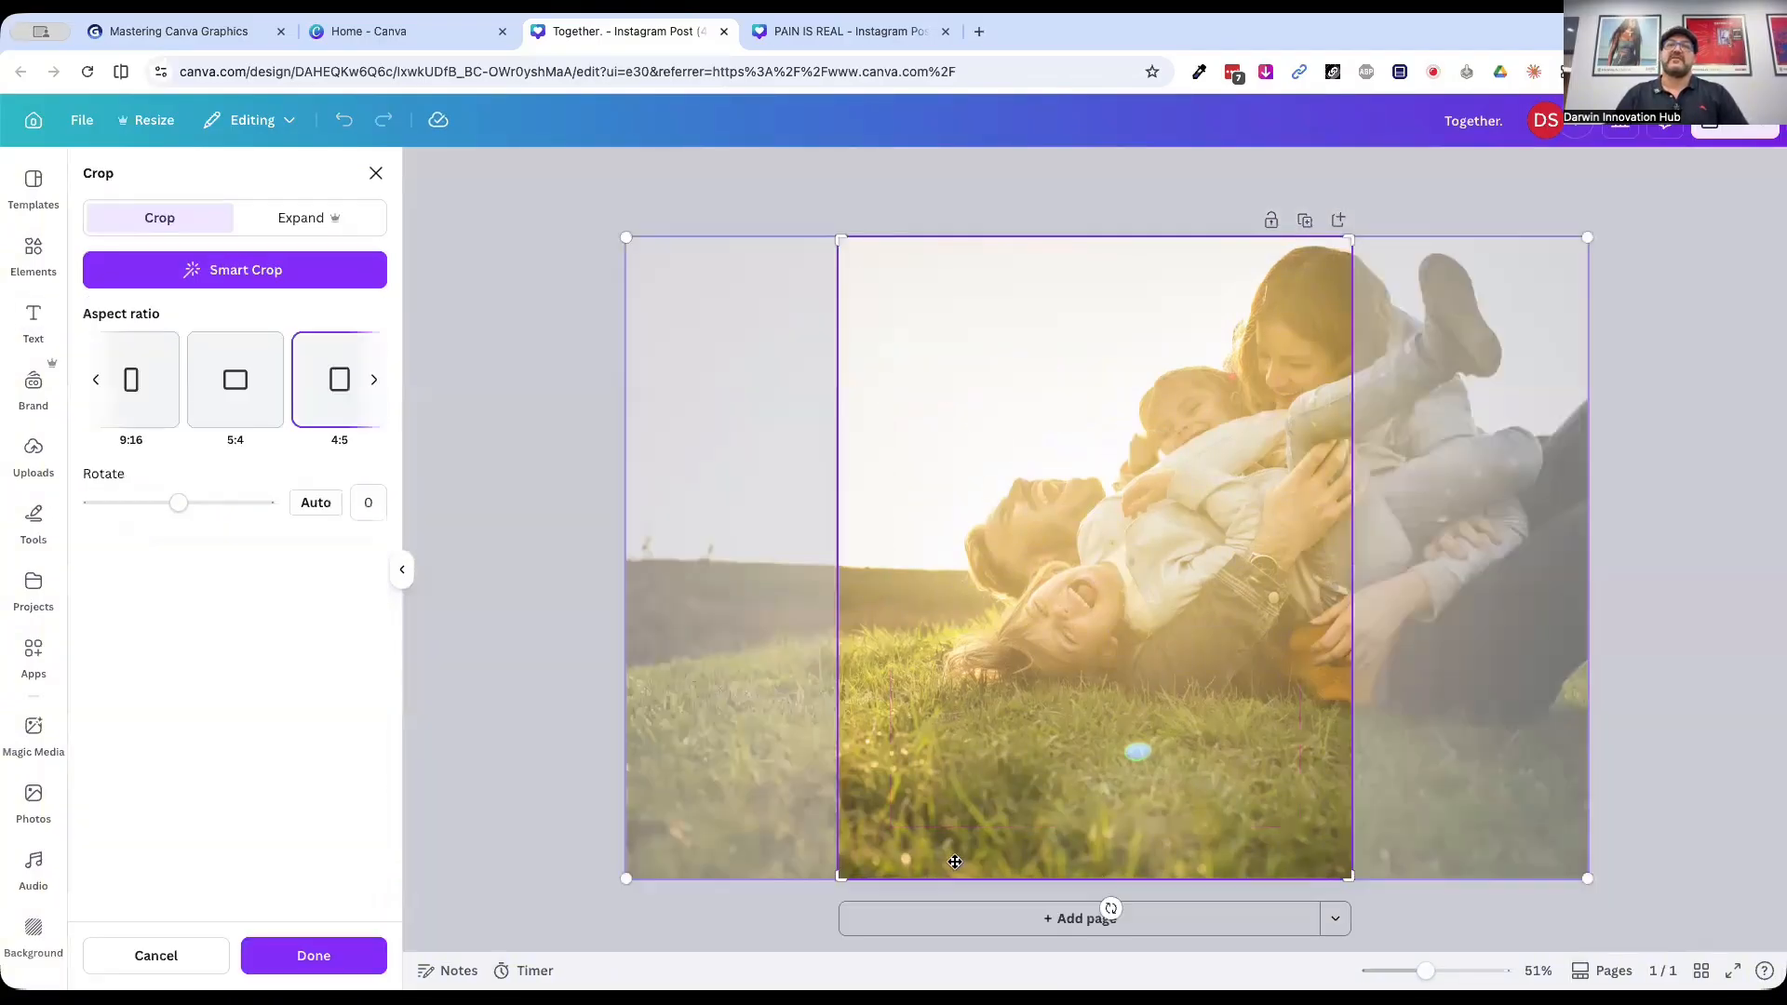
{"action": "left_click", "coordinate": [973, 784]}
{"action": "left_click_drag", "start_coordinate": [973, 774], "coordinate": [969, 773]}
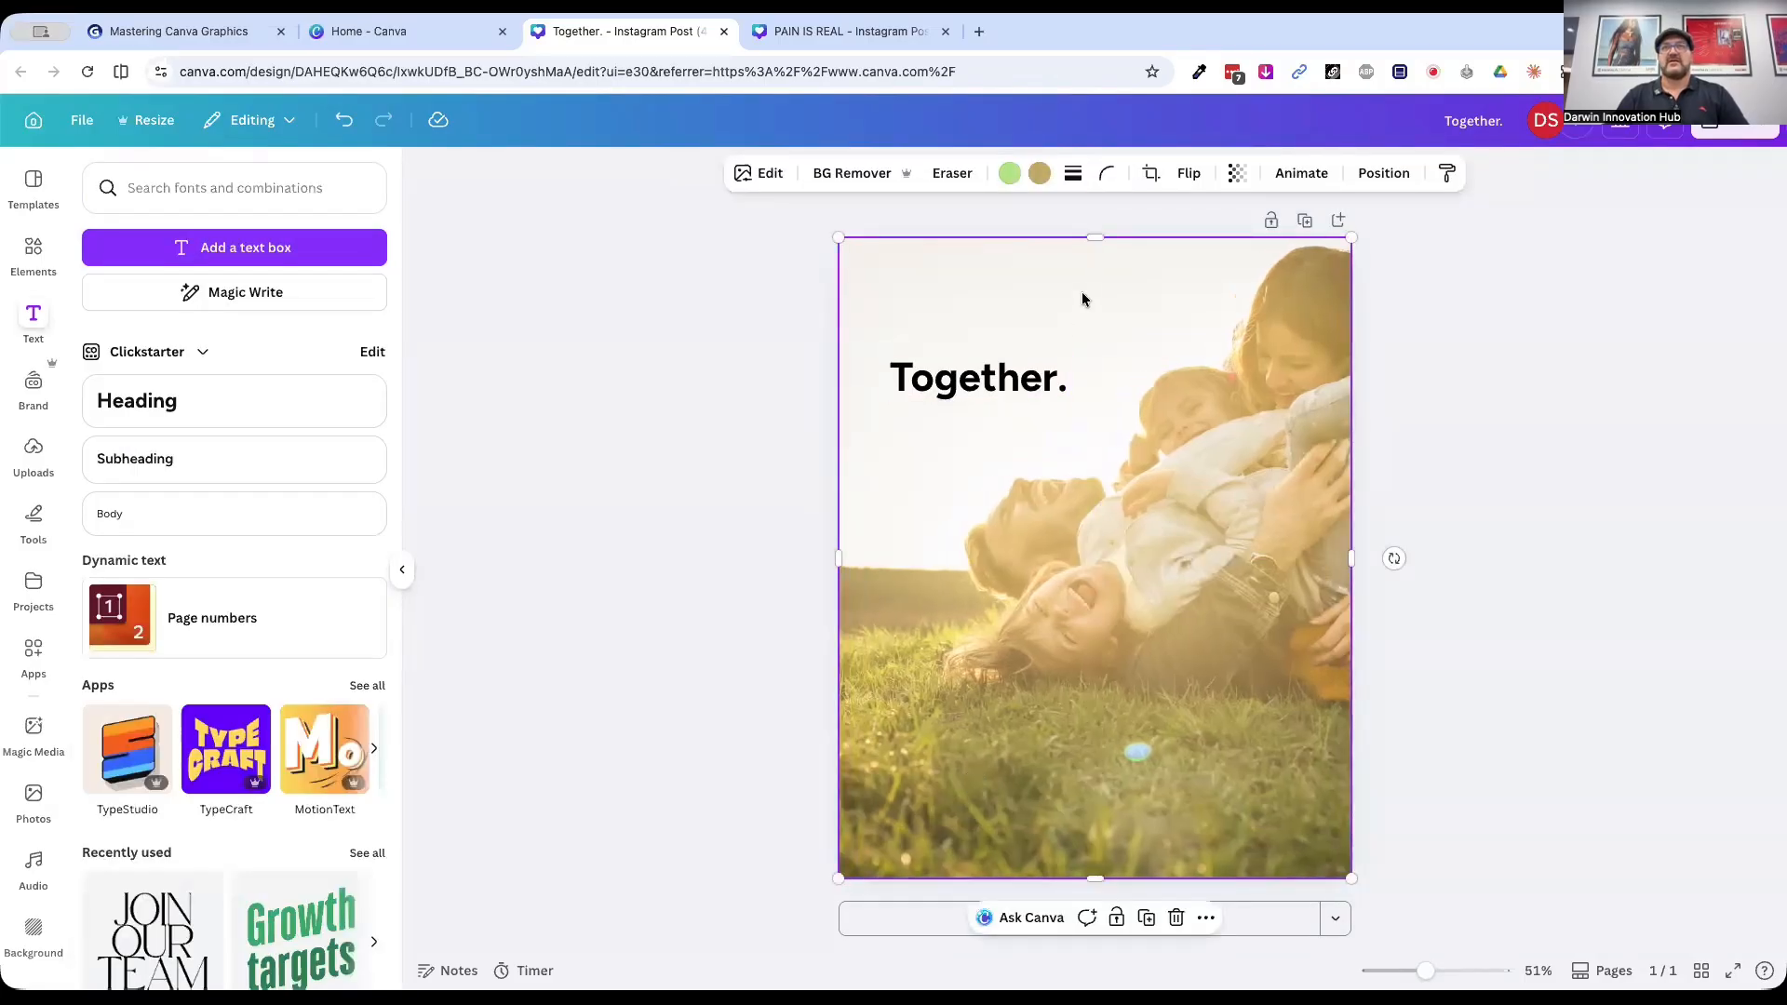
{"action": "left_click_drag", "start_coordinate": [1082, 287], "coordinate": [1018, 281]}
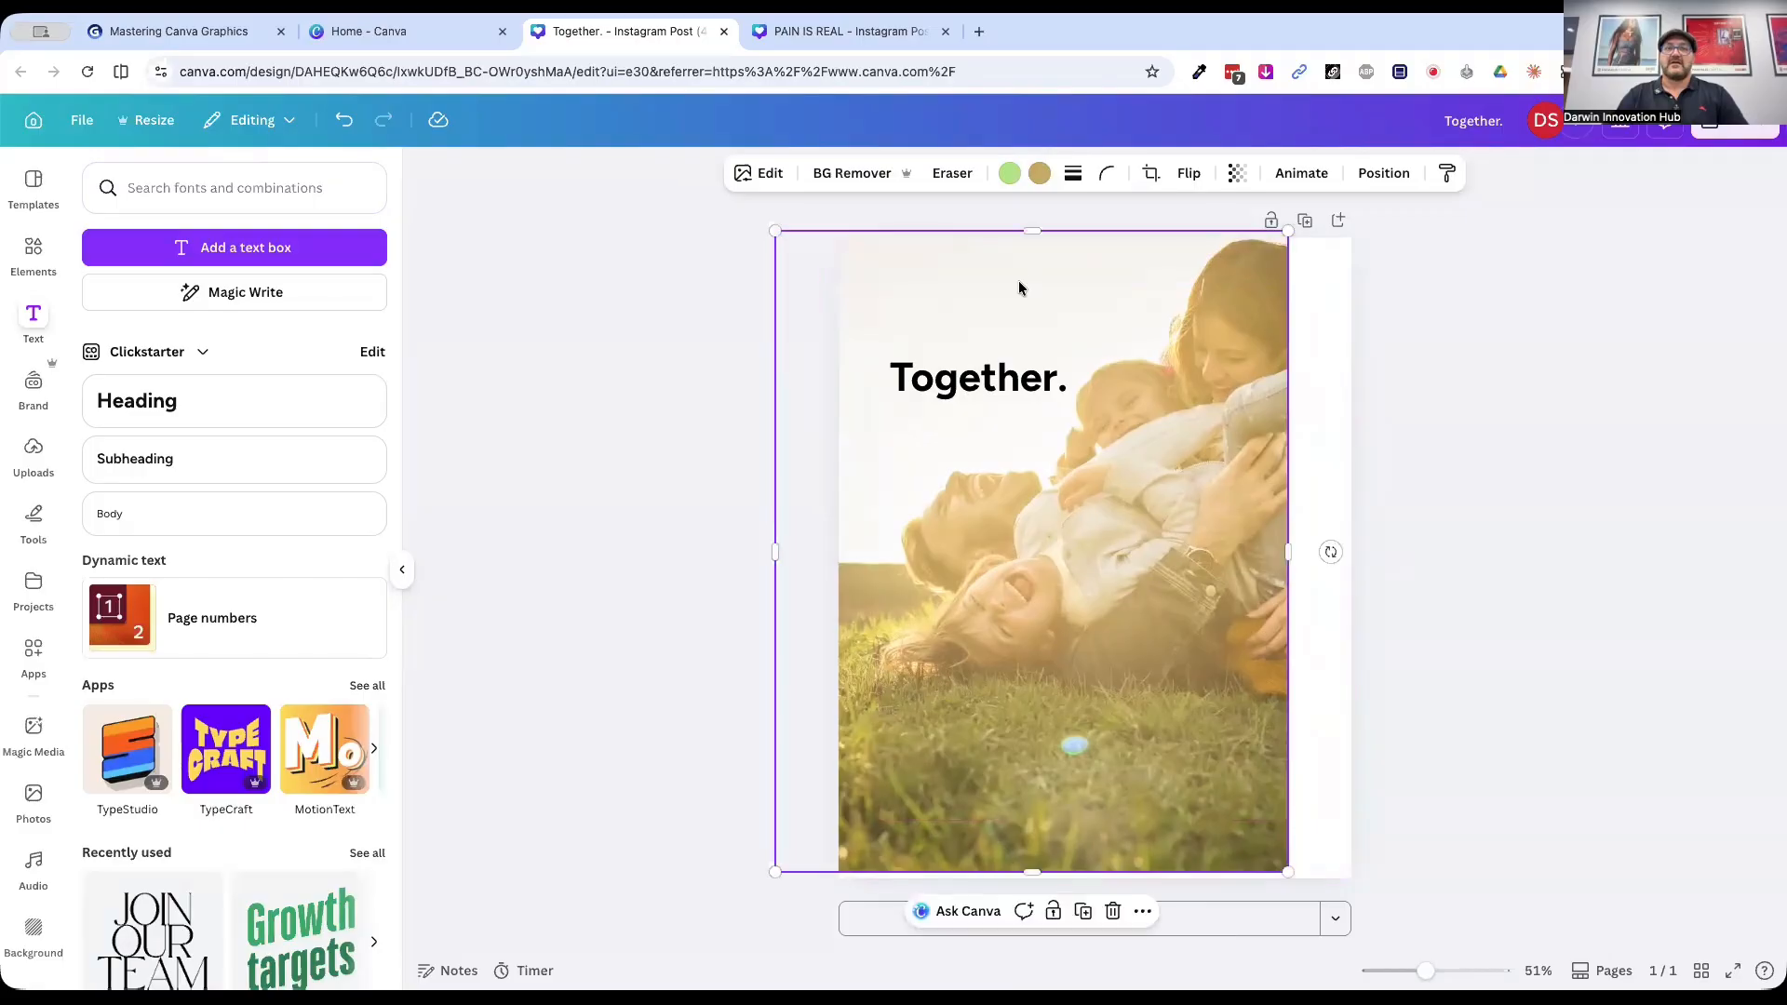
{"action": "key", "text": "ctrl+z"}
{"action": "left_click", "coordinate": [1506, 281]}
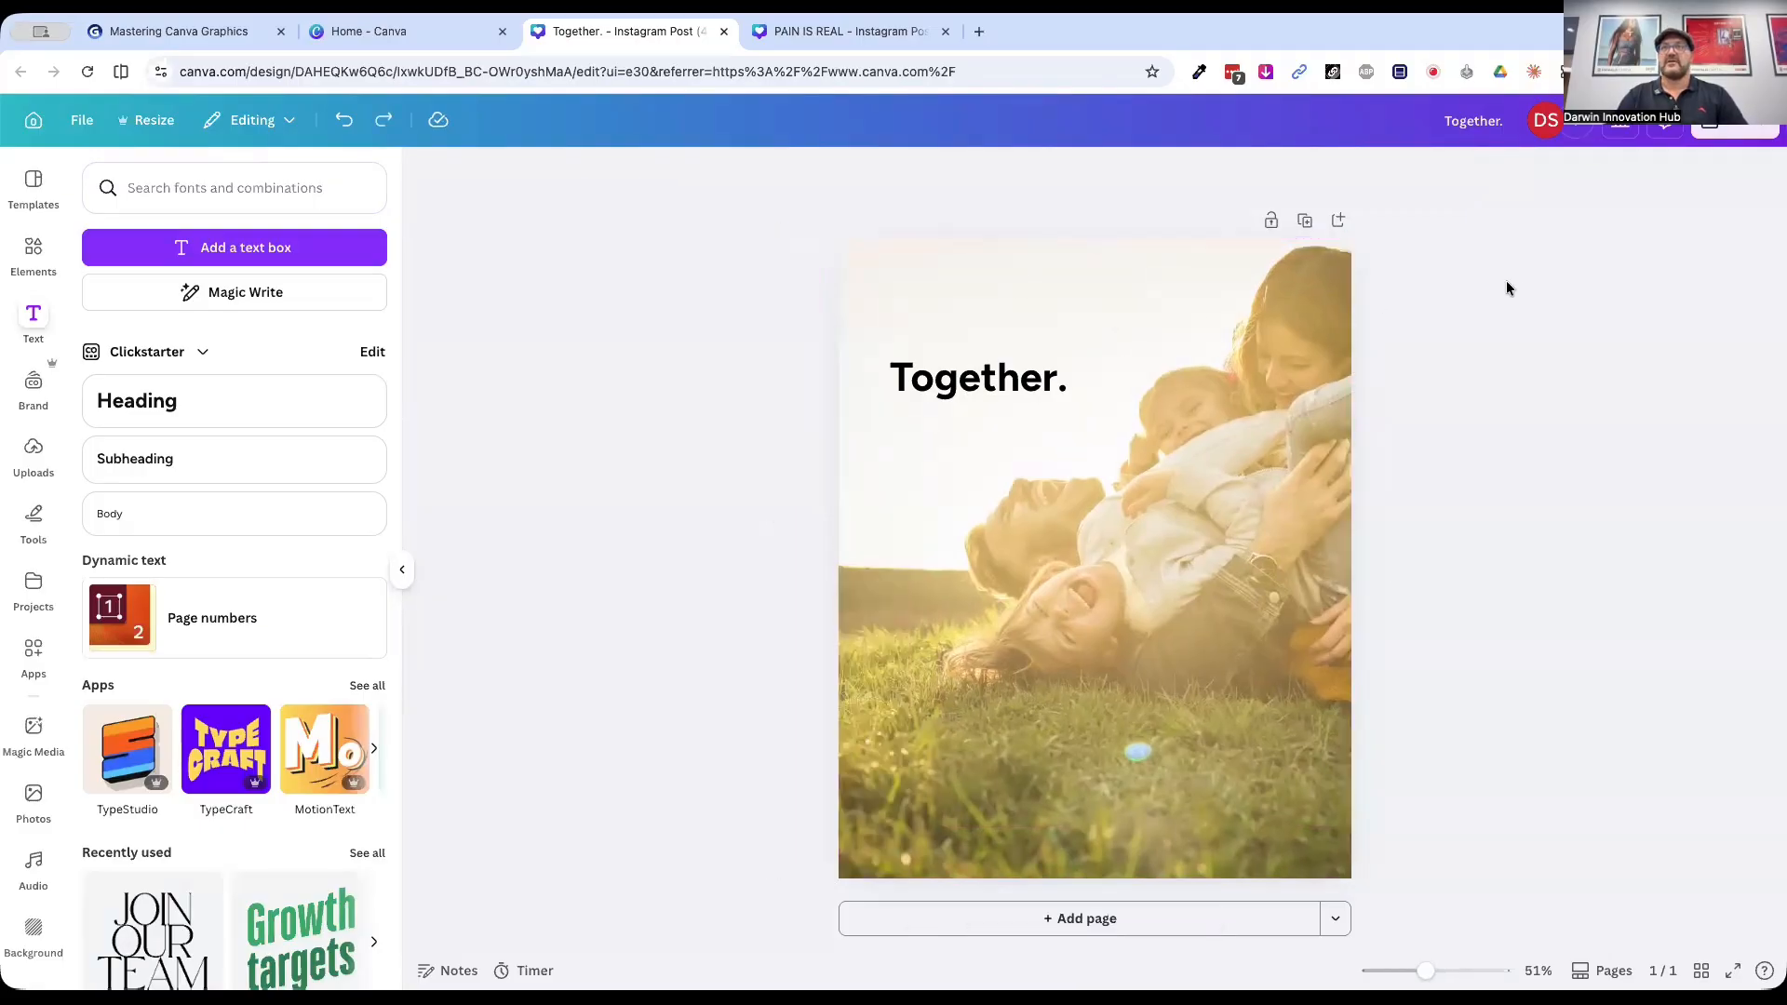
Step: Shift the family photo slightly to the right within its crop frame and apply the crop
{"action": "double_click", "coordinate": [1265, 276]}
{"action": "left_click_drag", "start_coordinate": [1247, 279], "coordinate": [1265, 279]}
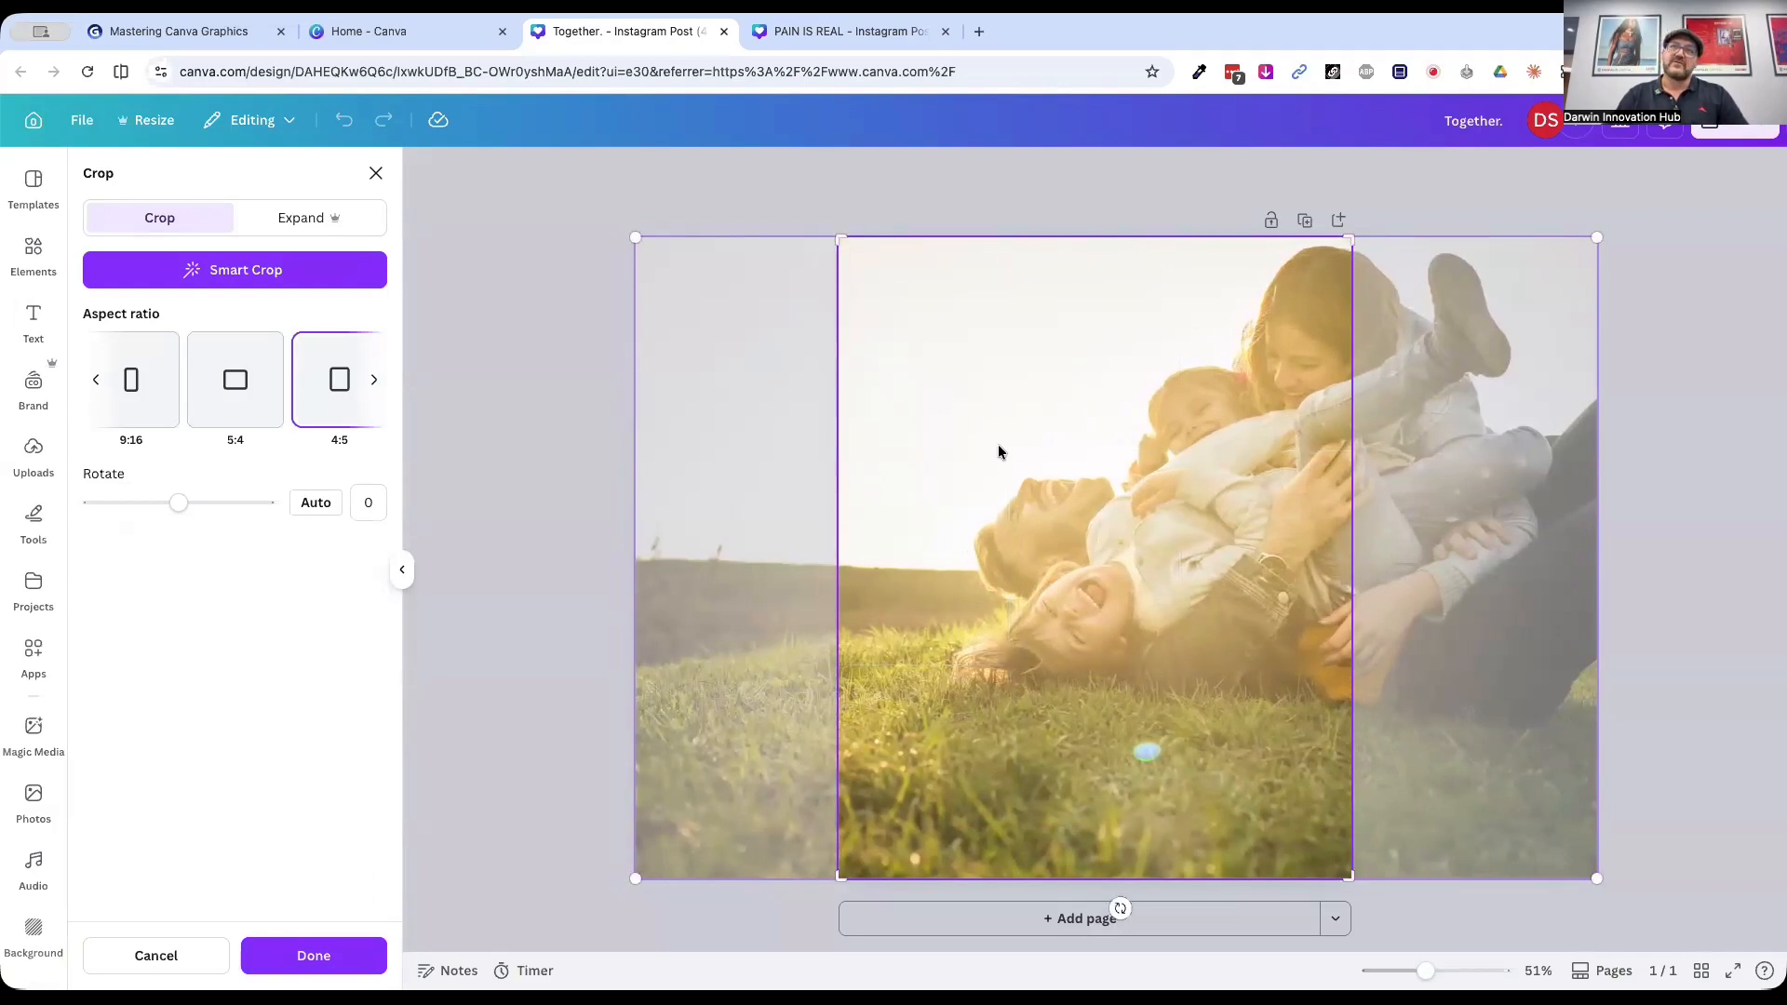
{"action": "left_click_drag", "start_coordinate": [995, 452], "coordinate": [997, 451]}
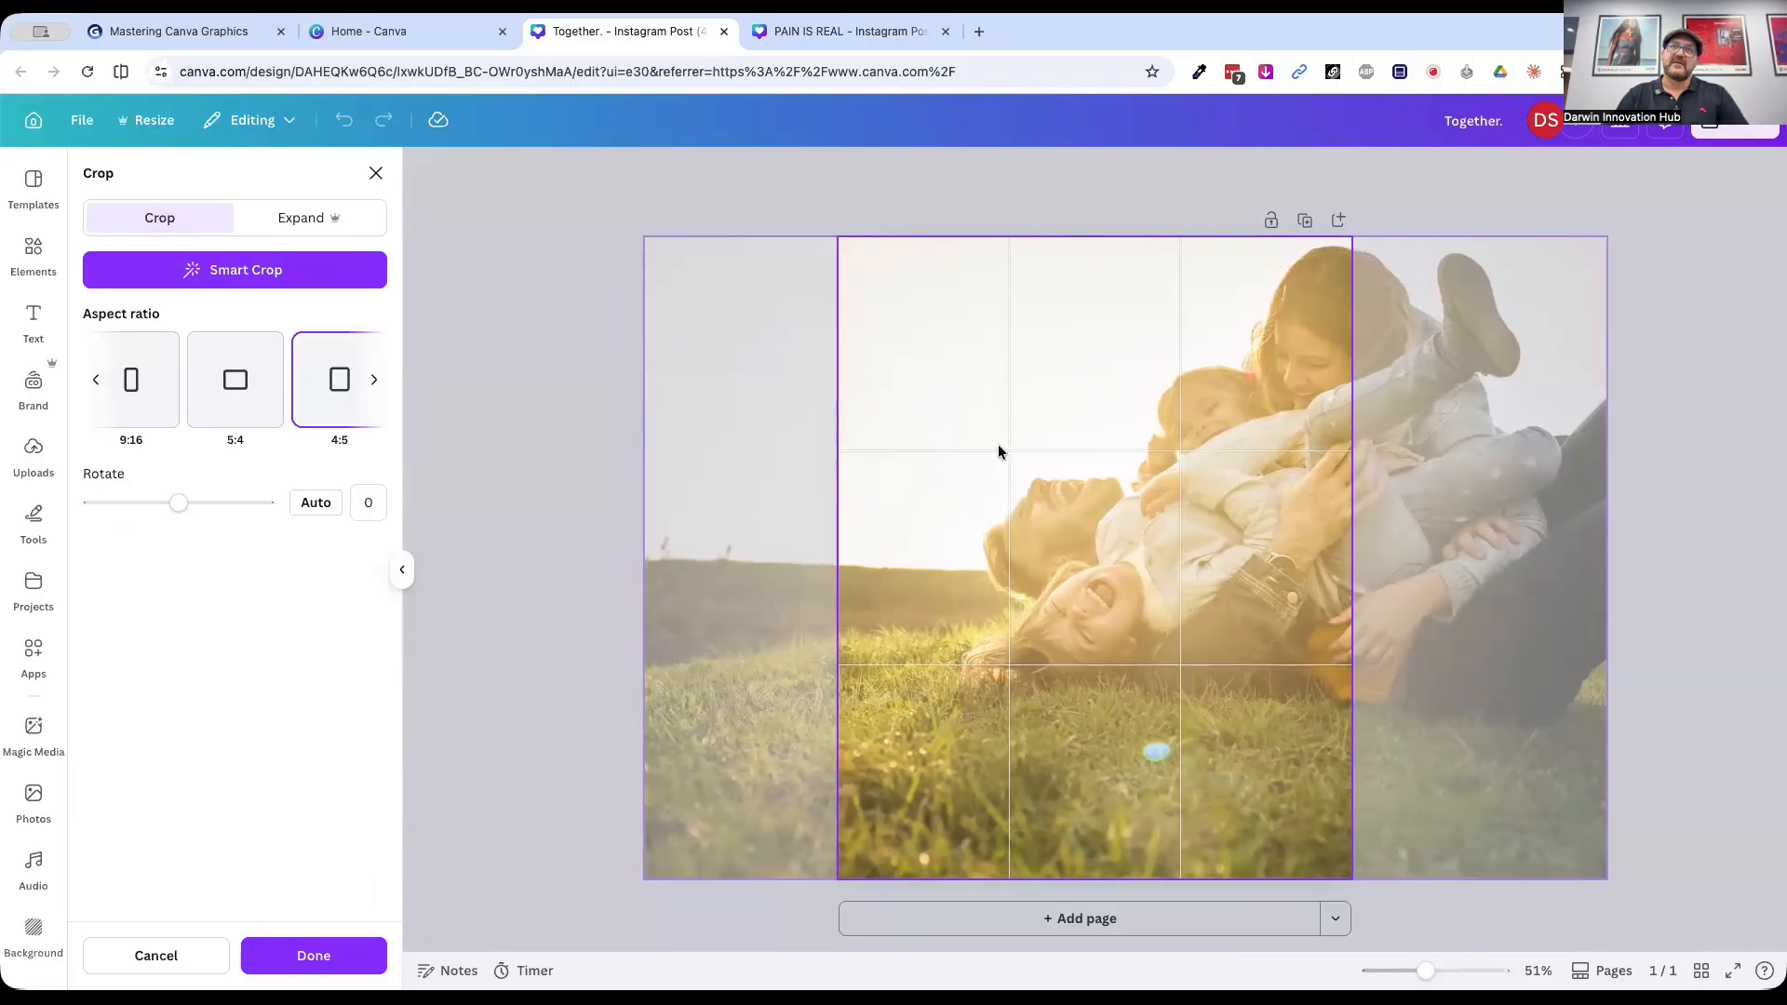
{"action": "key", "text": "Return"}
Step: Reposition the "Together." heading slightly lower along the left margin, in the bright sky area beside the family
{"action": "left_click_drag", "start_coordinate": [983, 382], "coordinate": [983, 429]}
{"action": "left_click", "coordinate": [1563, 485]}
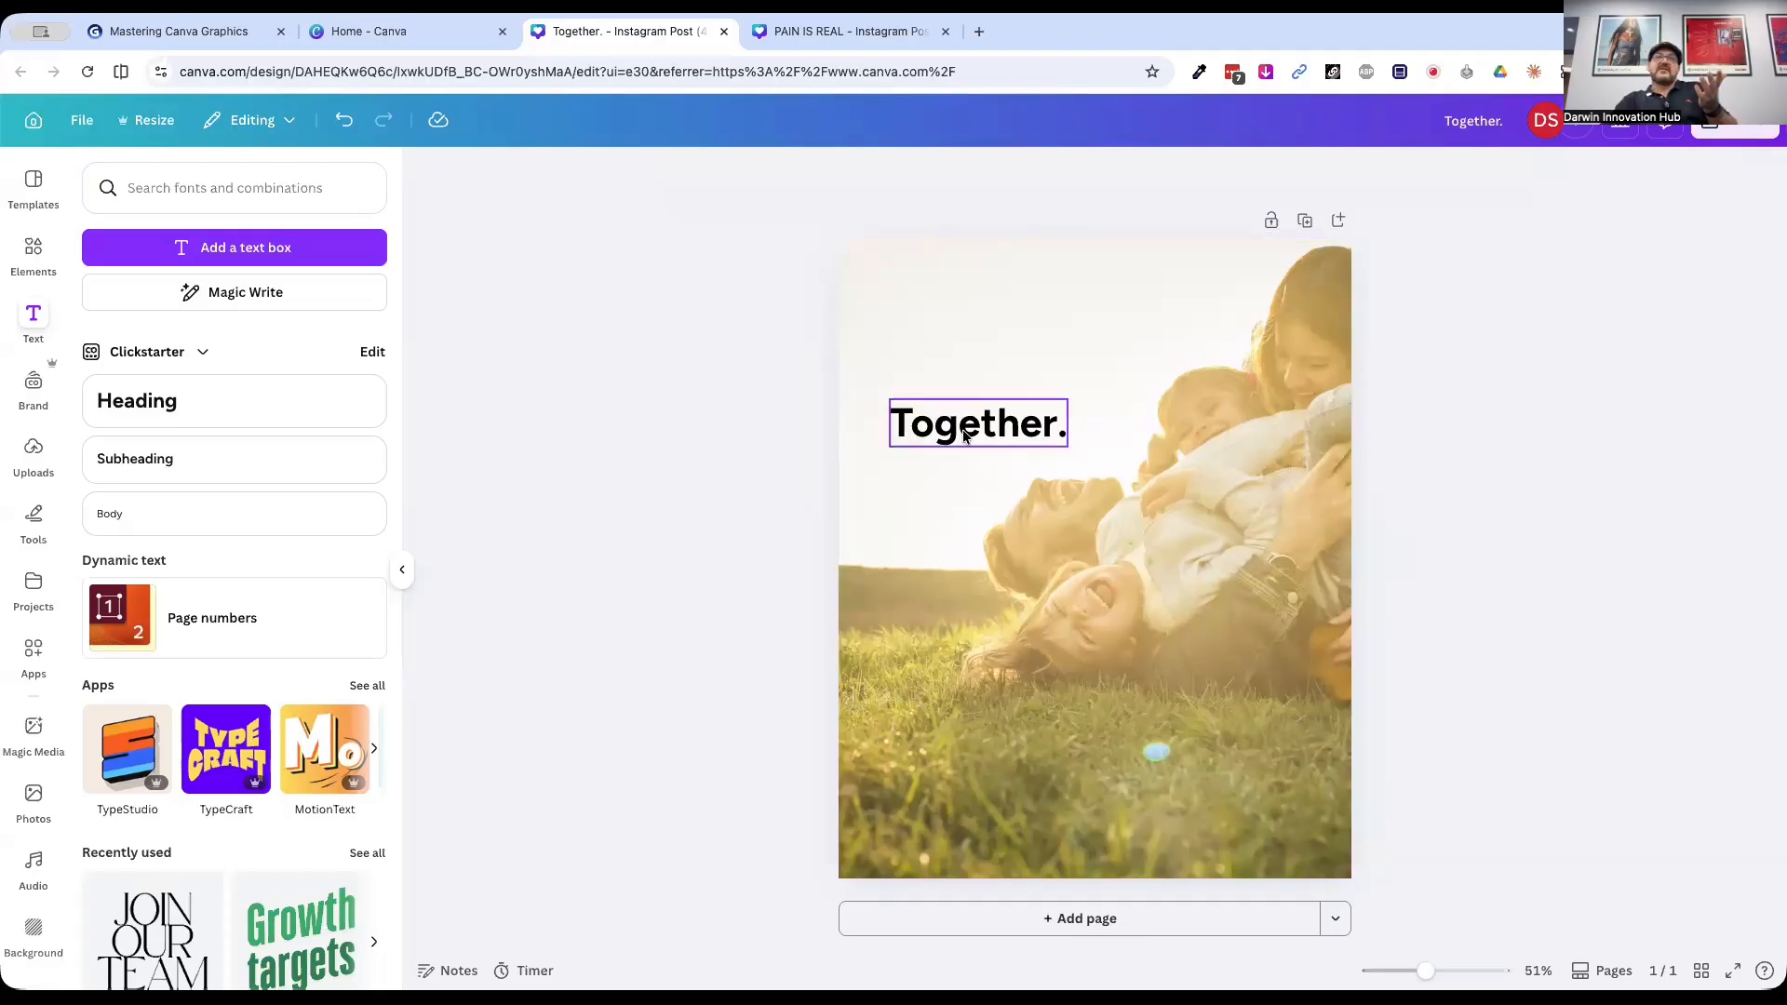
{"action": "left_click_drag", "start_coordinate": [964, 436], "coordinate": [935, 410]}
{"action": "left_click", "coordinate": [1541, 476]}
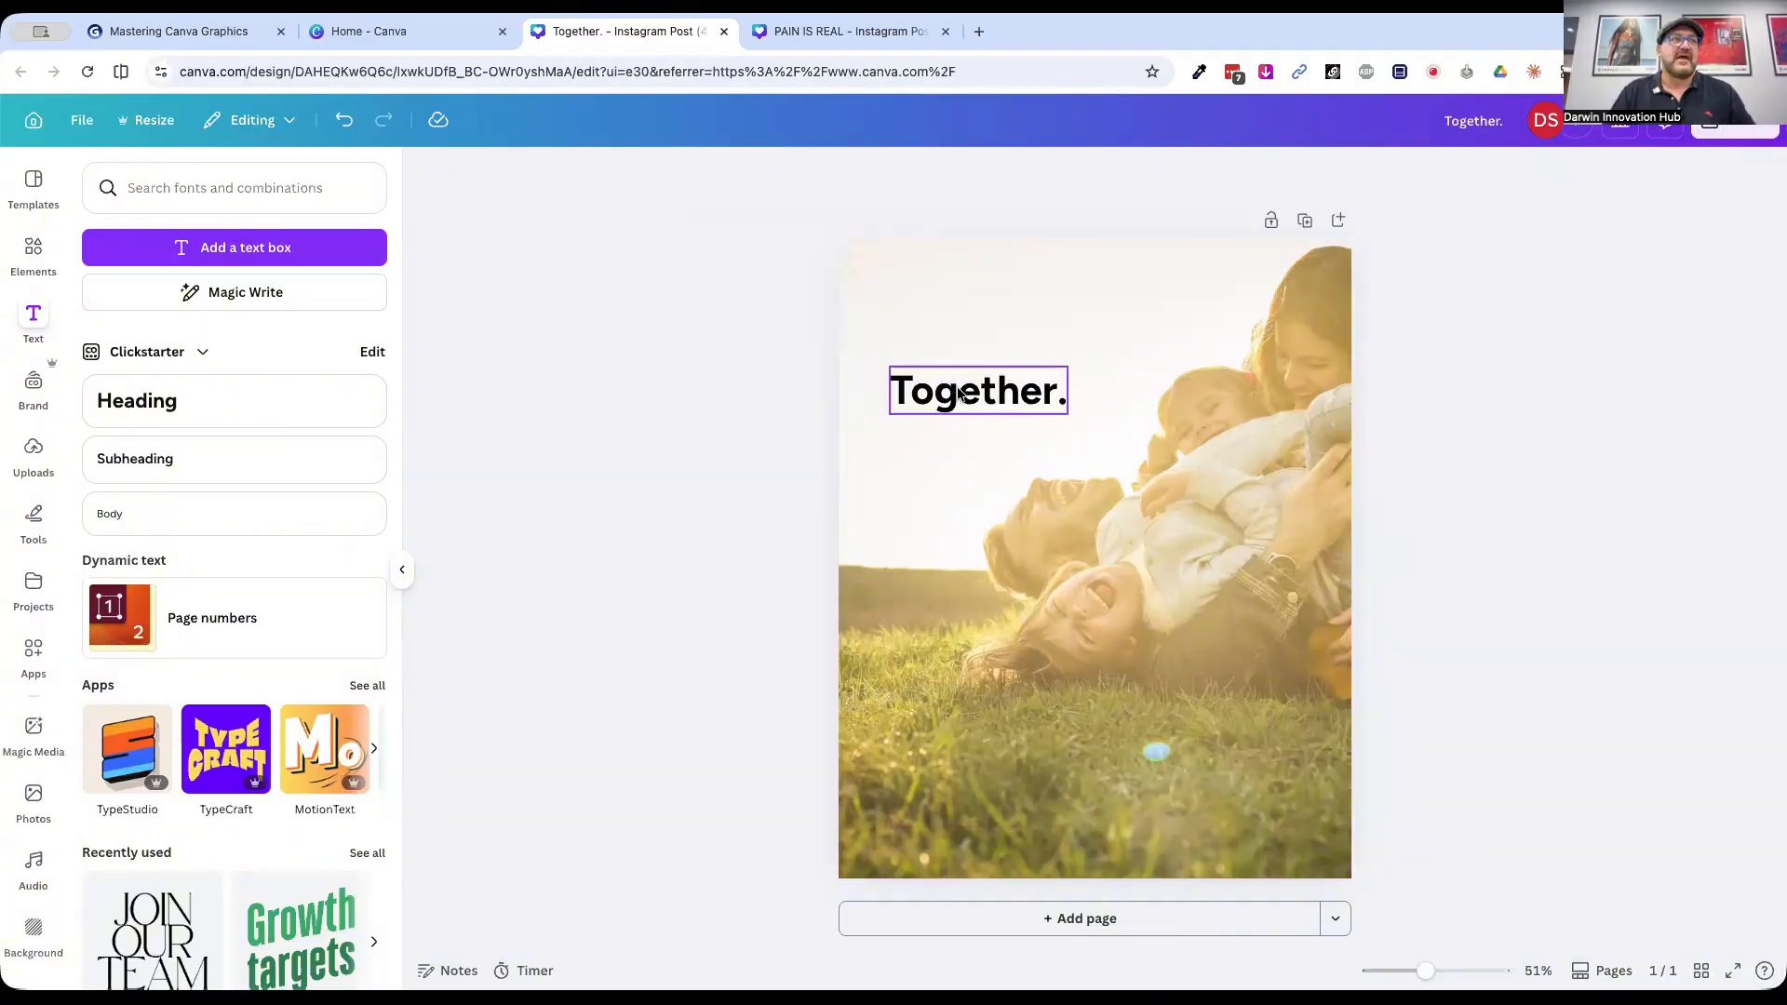
Step: Add a rounded speech bubble shape, enlarge it and place it behind the "Together." heading
{"action": "left_click", "coordinate": [33, 253]}
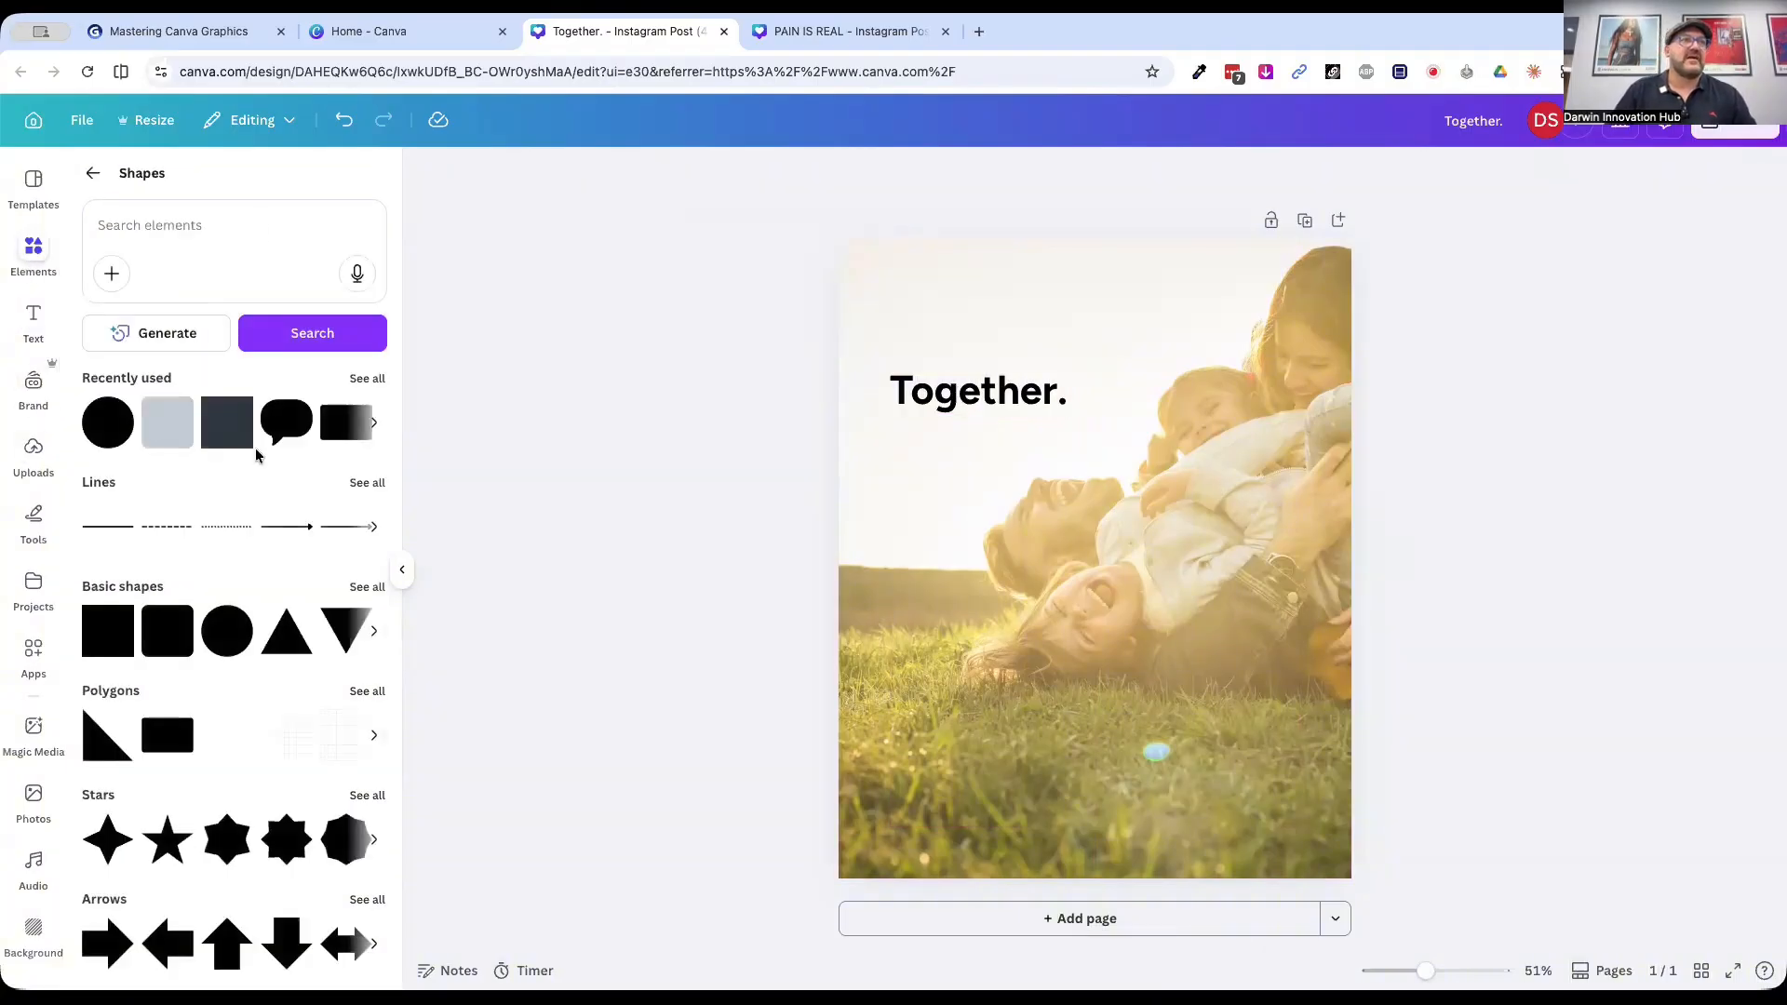
{"action": "left_click", "coordinate": [287, 424]}
{"action": "left_click_drag", "start_coordinate": [1075, 578], "coordinate": [940, 421]}
{"action": "left_click_drag", "start_coordinate": [1036, 335], "coordinate": [1093, 285]}
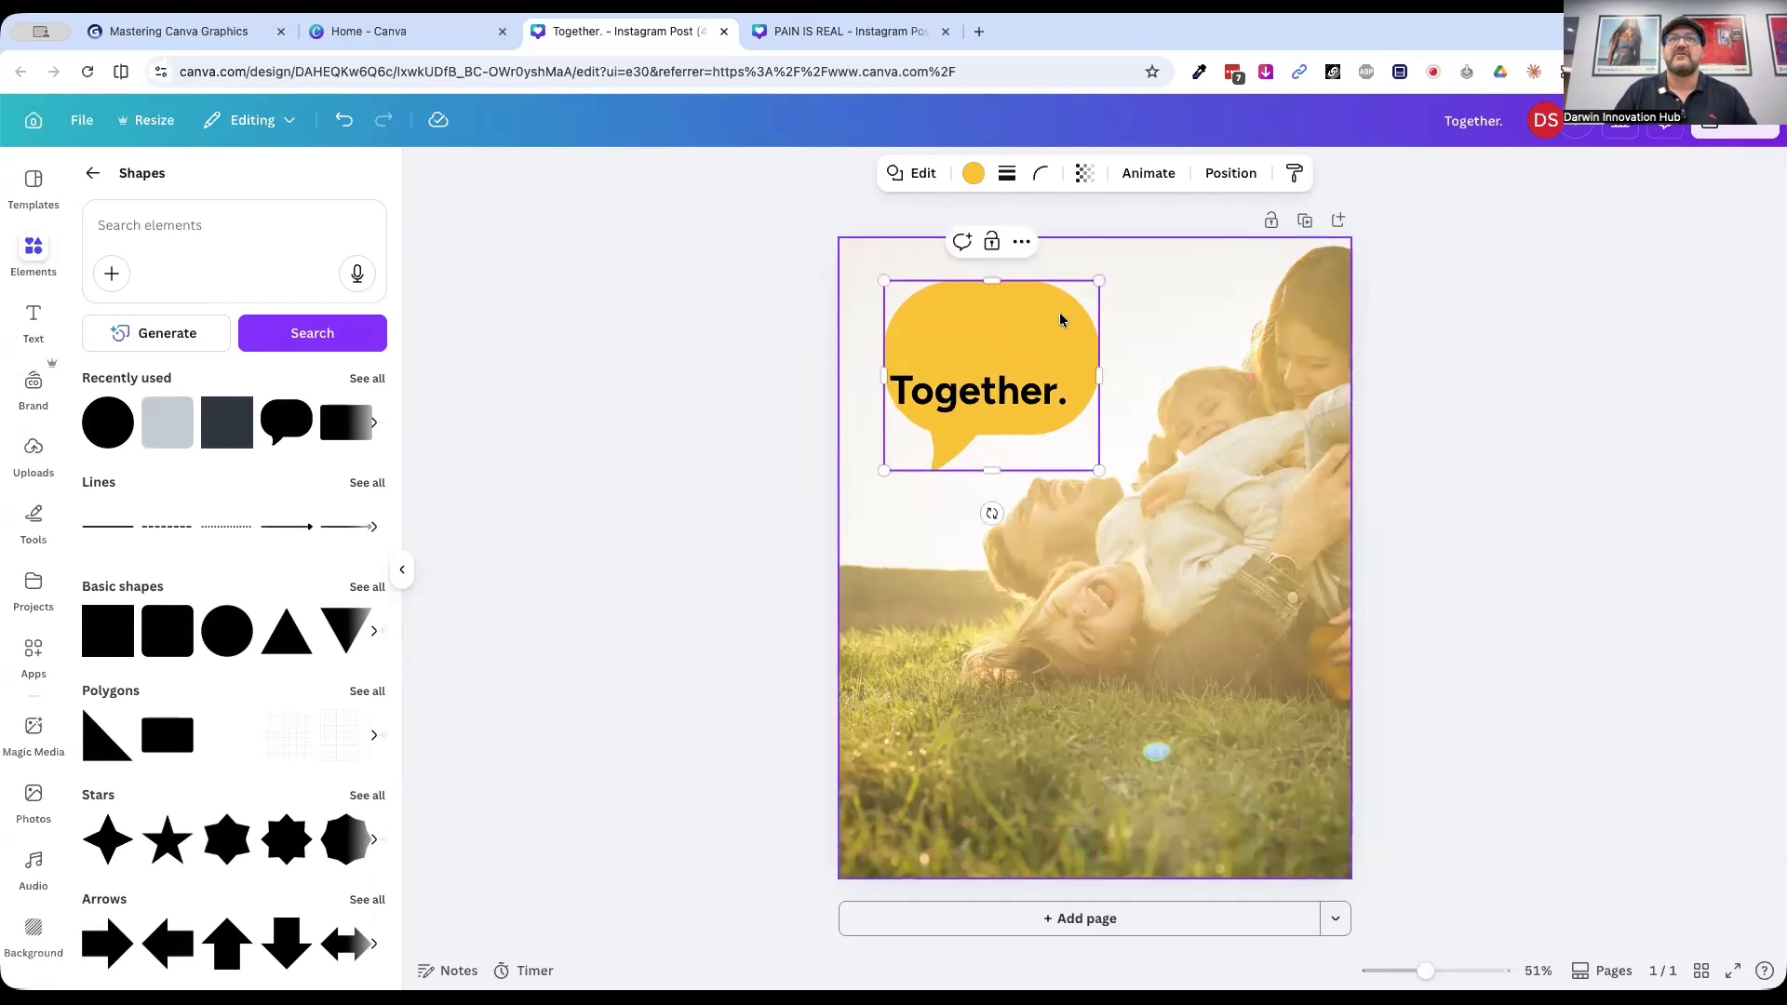
{"action": "left_click_drag", "start_coordinate": [997, 362], "coordinate": [985, 371]}
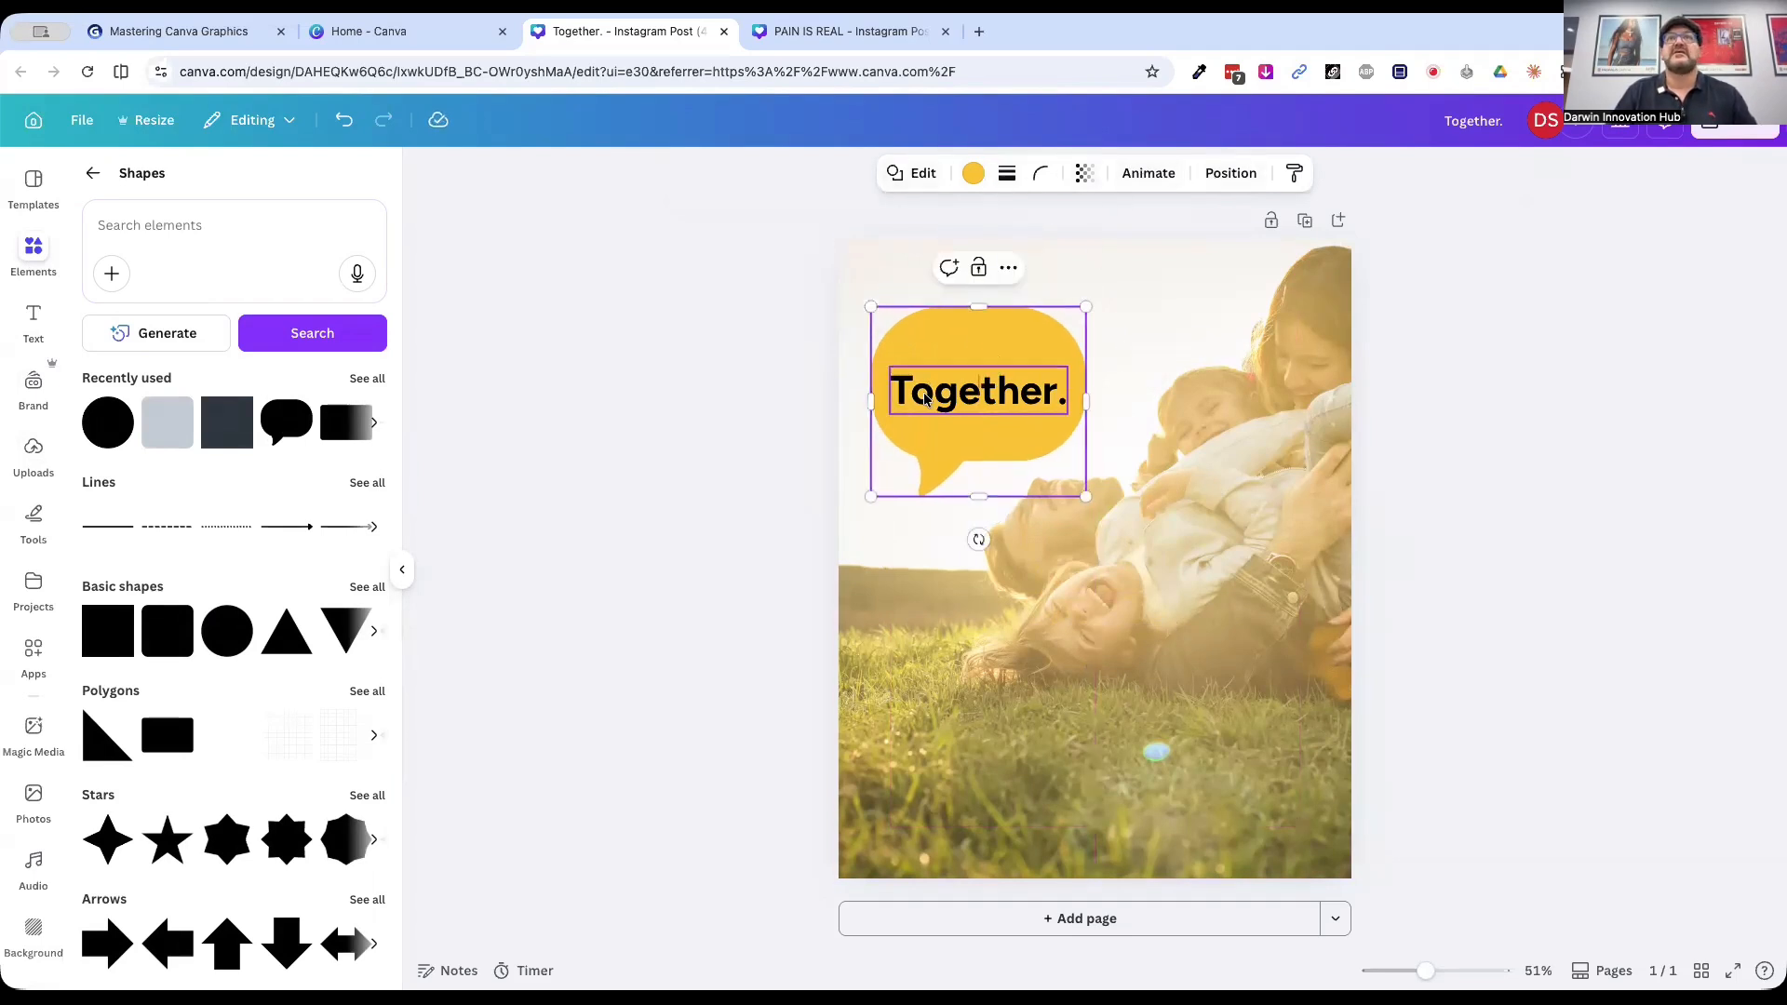
{"action": "left_click", "coordinate": [679, 612]}
{"action": "left_click", "coordinate": [923, 468]}
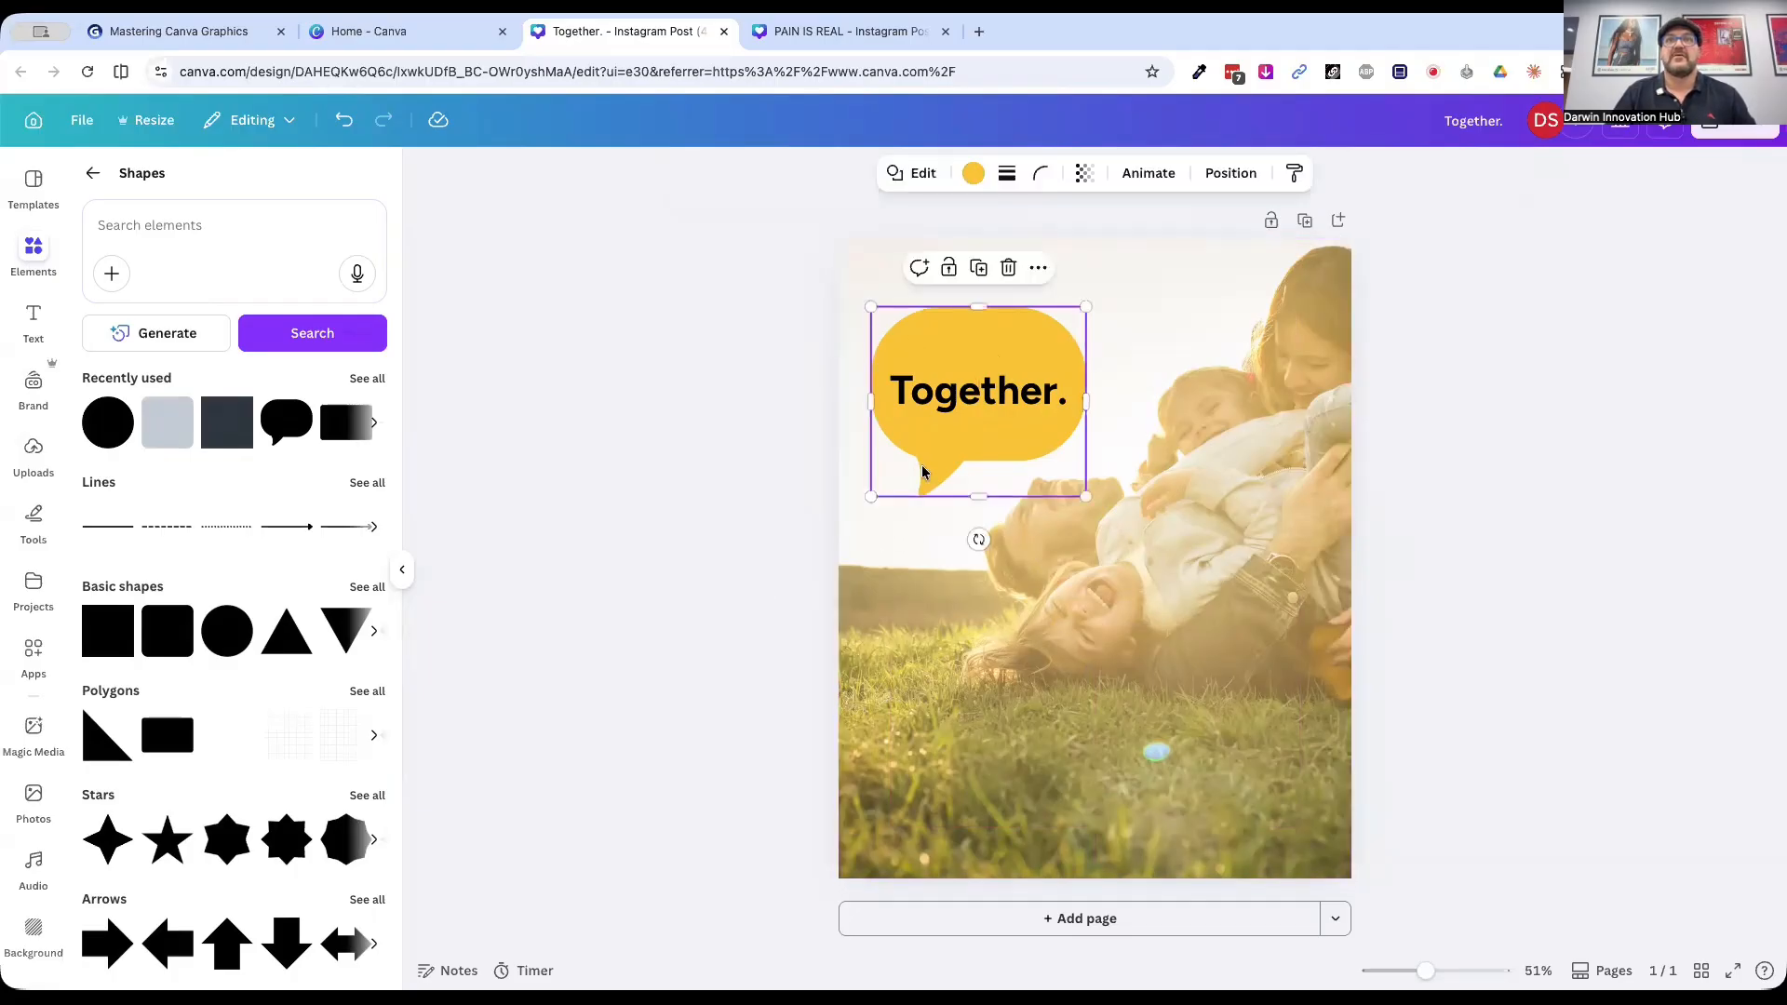
{"action": "right_click", "coordinate": [986, 447]}
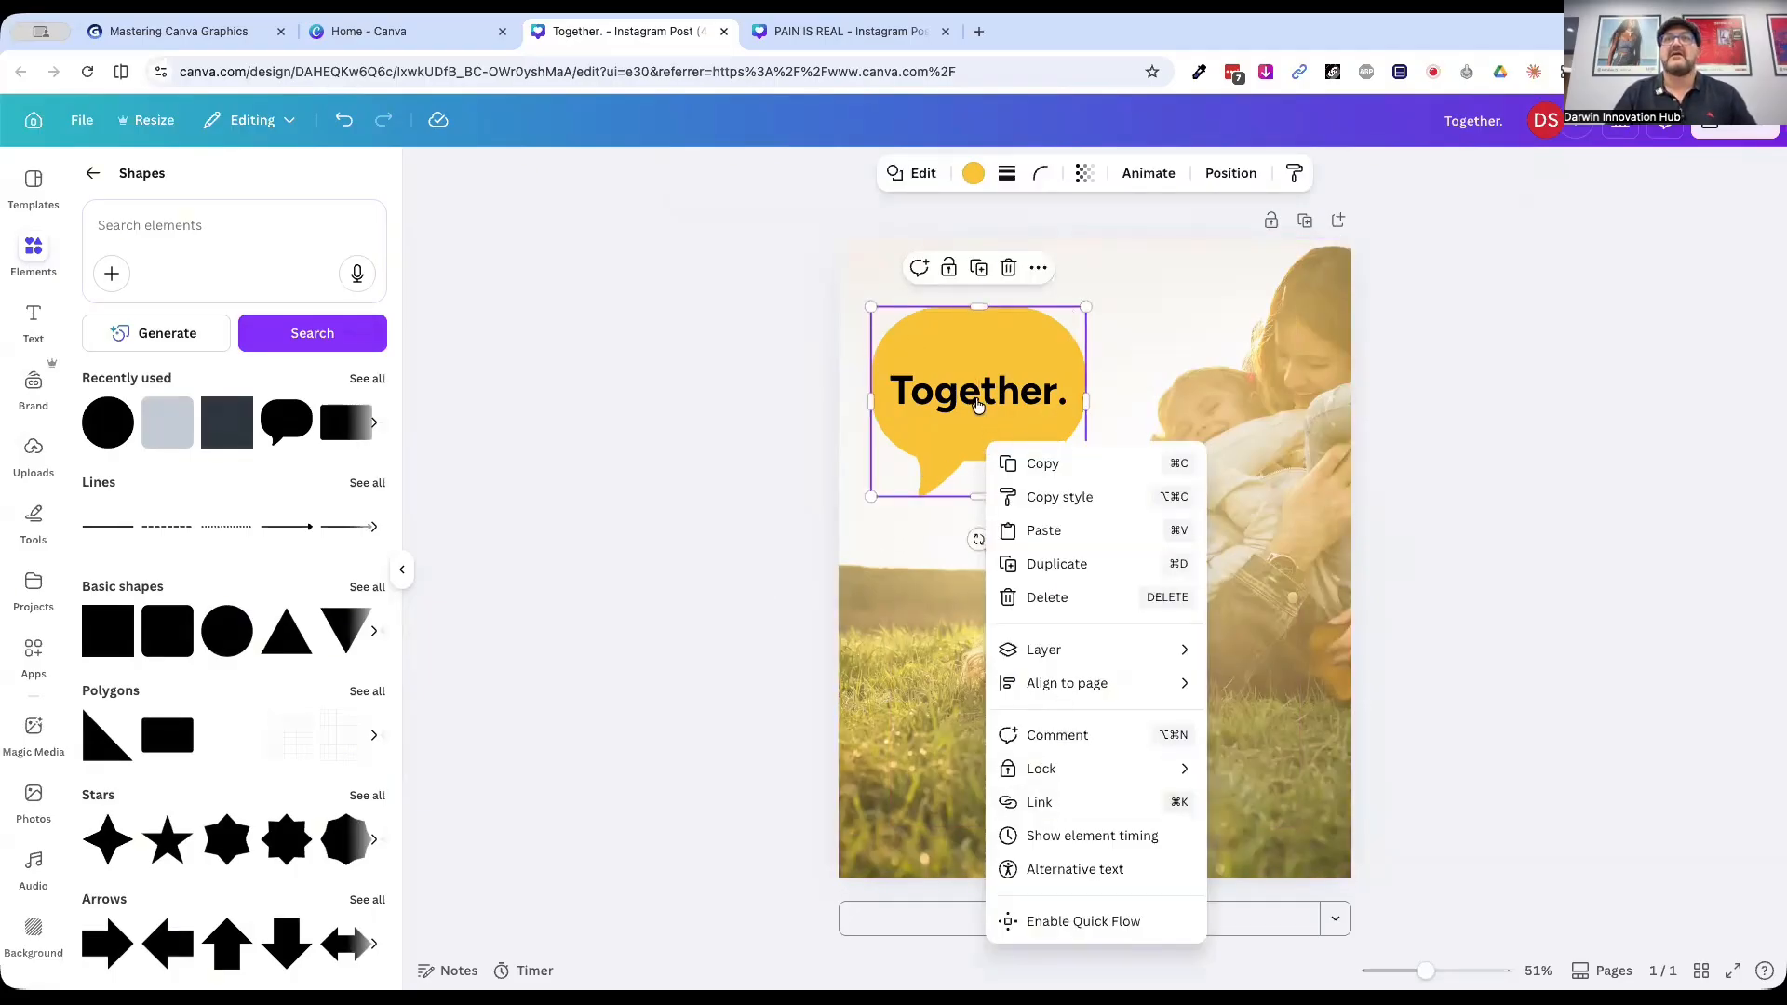
{"action": "left_click", "coordinate": [1001, 333]}
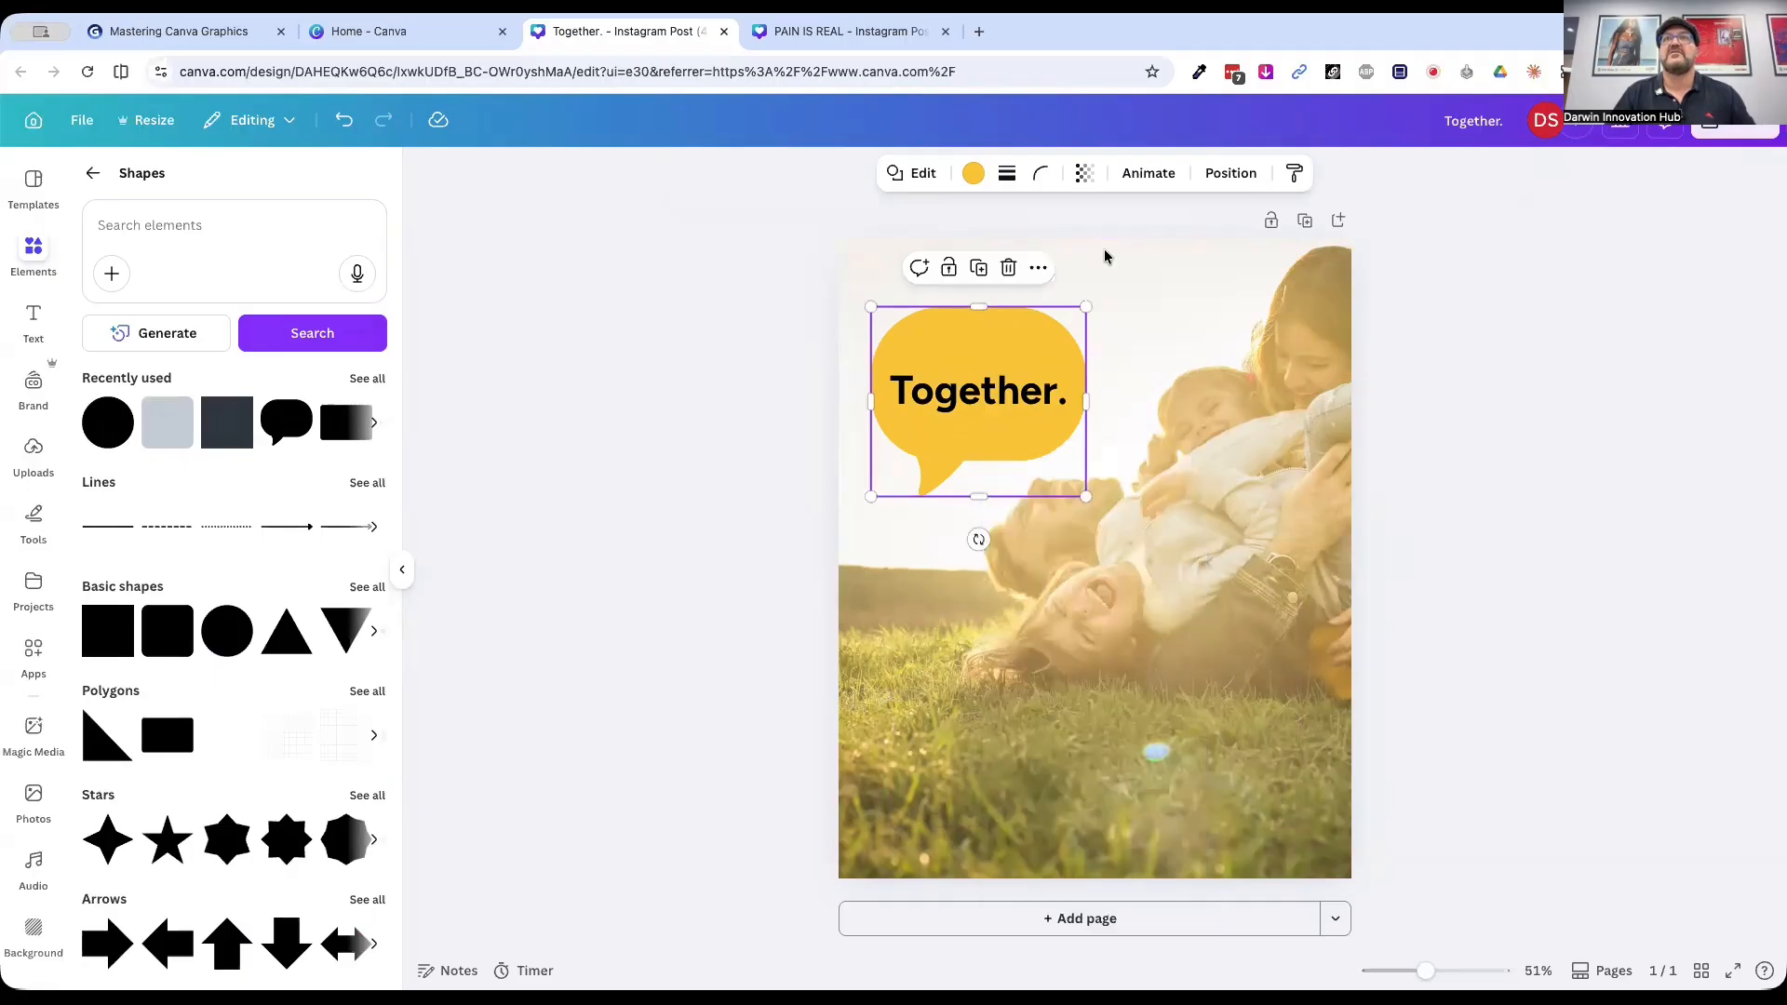
{"action": "left_click", "coordinate": [916, 179]}
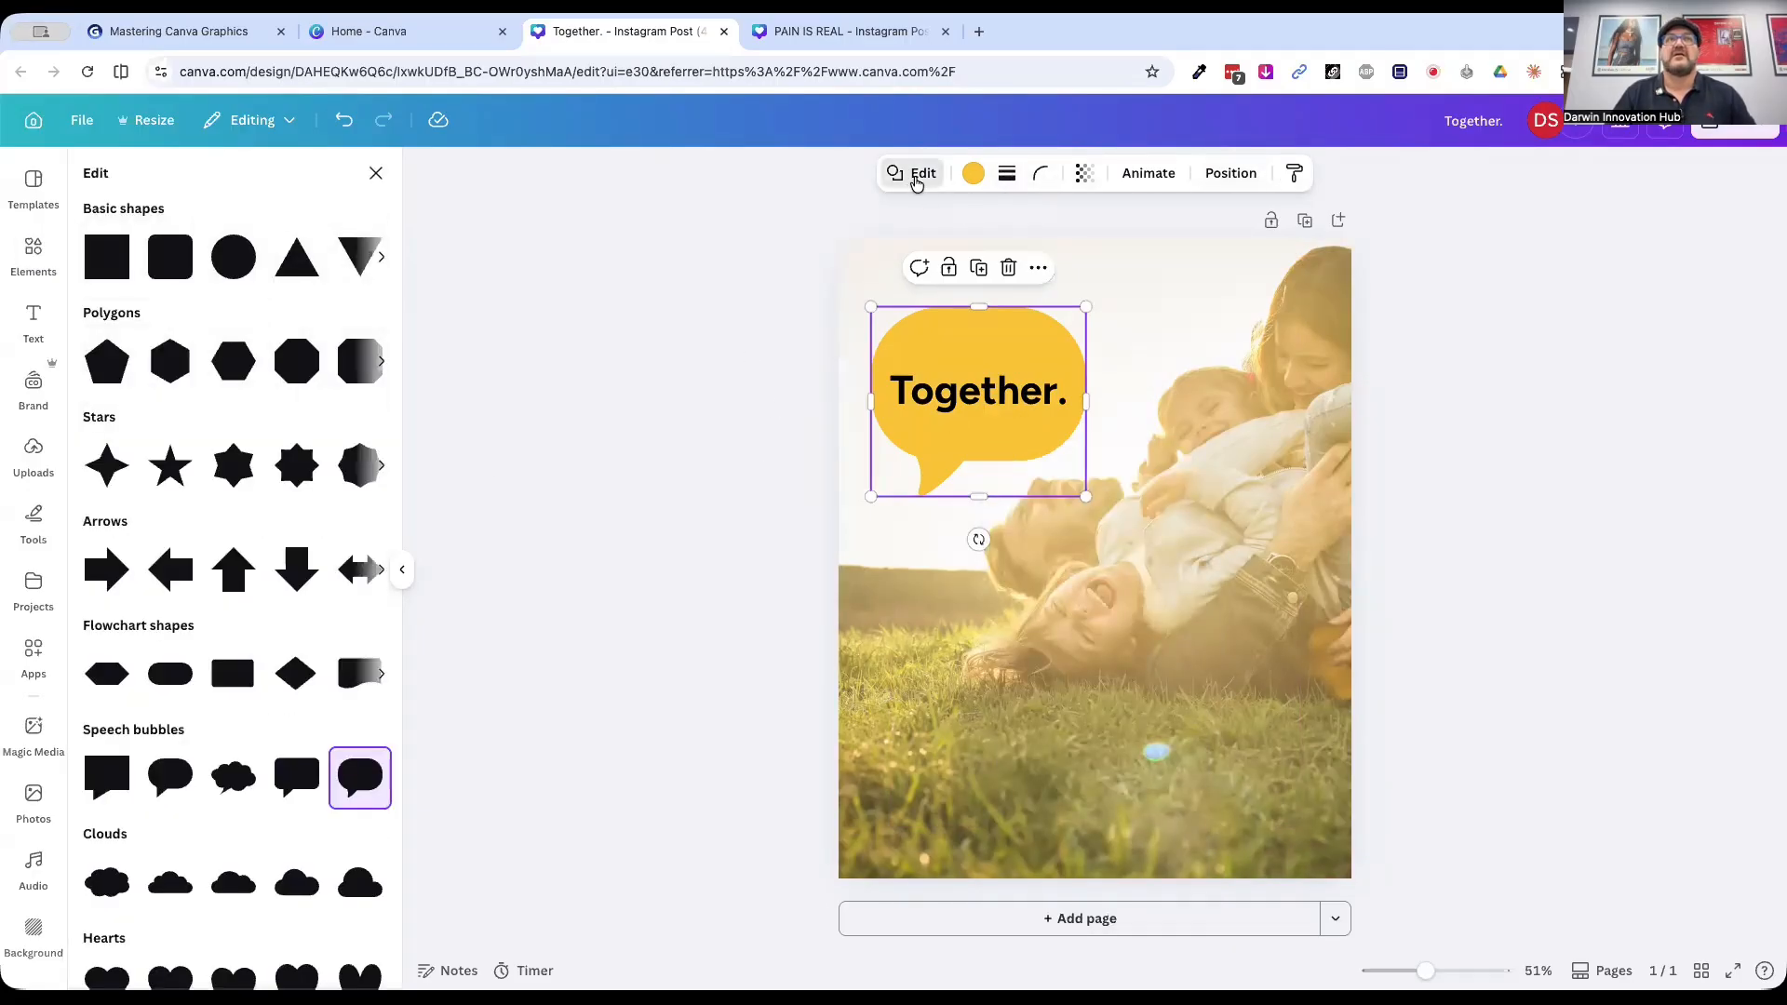
{"action": "left_click", "coordinate": [479, 476]}
Step: Rotate the speech bubble so its tail points right toward the family, and shrink the heading to size 39.4 inside it
{"action": "left_click_drag", "start_coordinate": [941, 450], "coordinate": [989, 515]}
{"action": "left_click", "coordinate": [618, 419]}
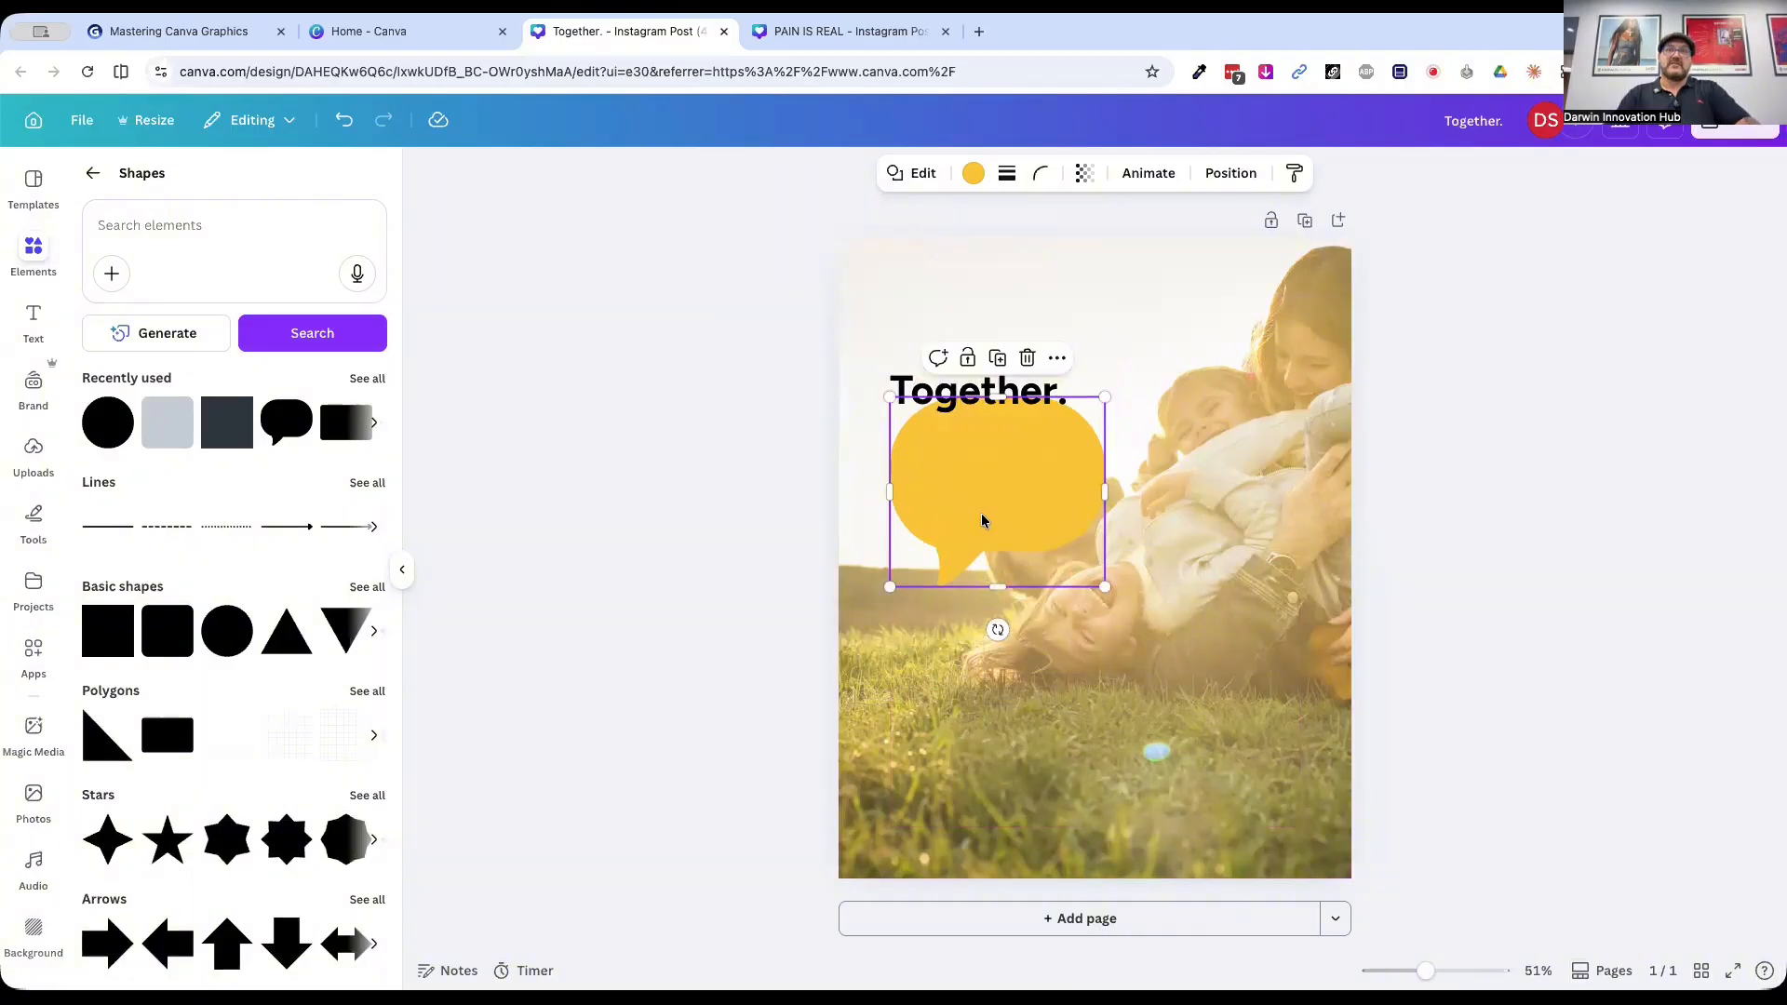
{"action": "left_click_drag", "start_coordinate": [998, 630], "coordinate": [960, 390]}
{"action": "left_click", "coordinate": [985, 395]}
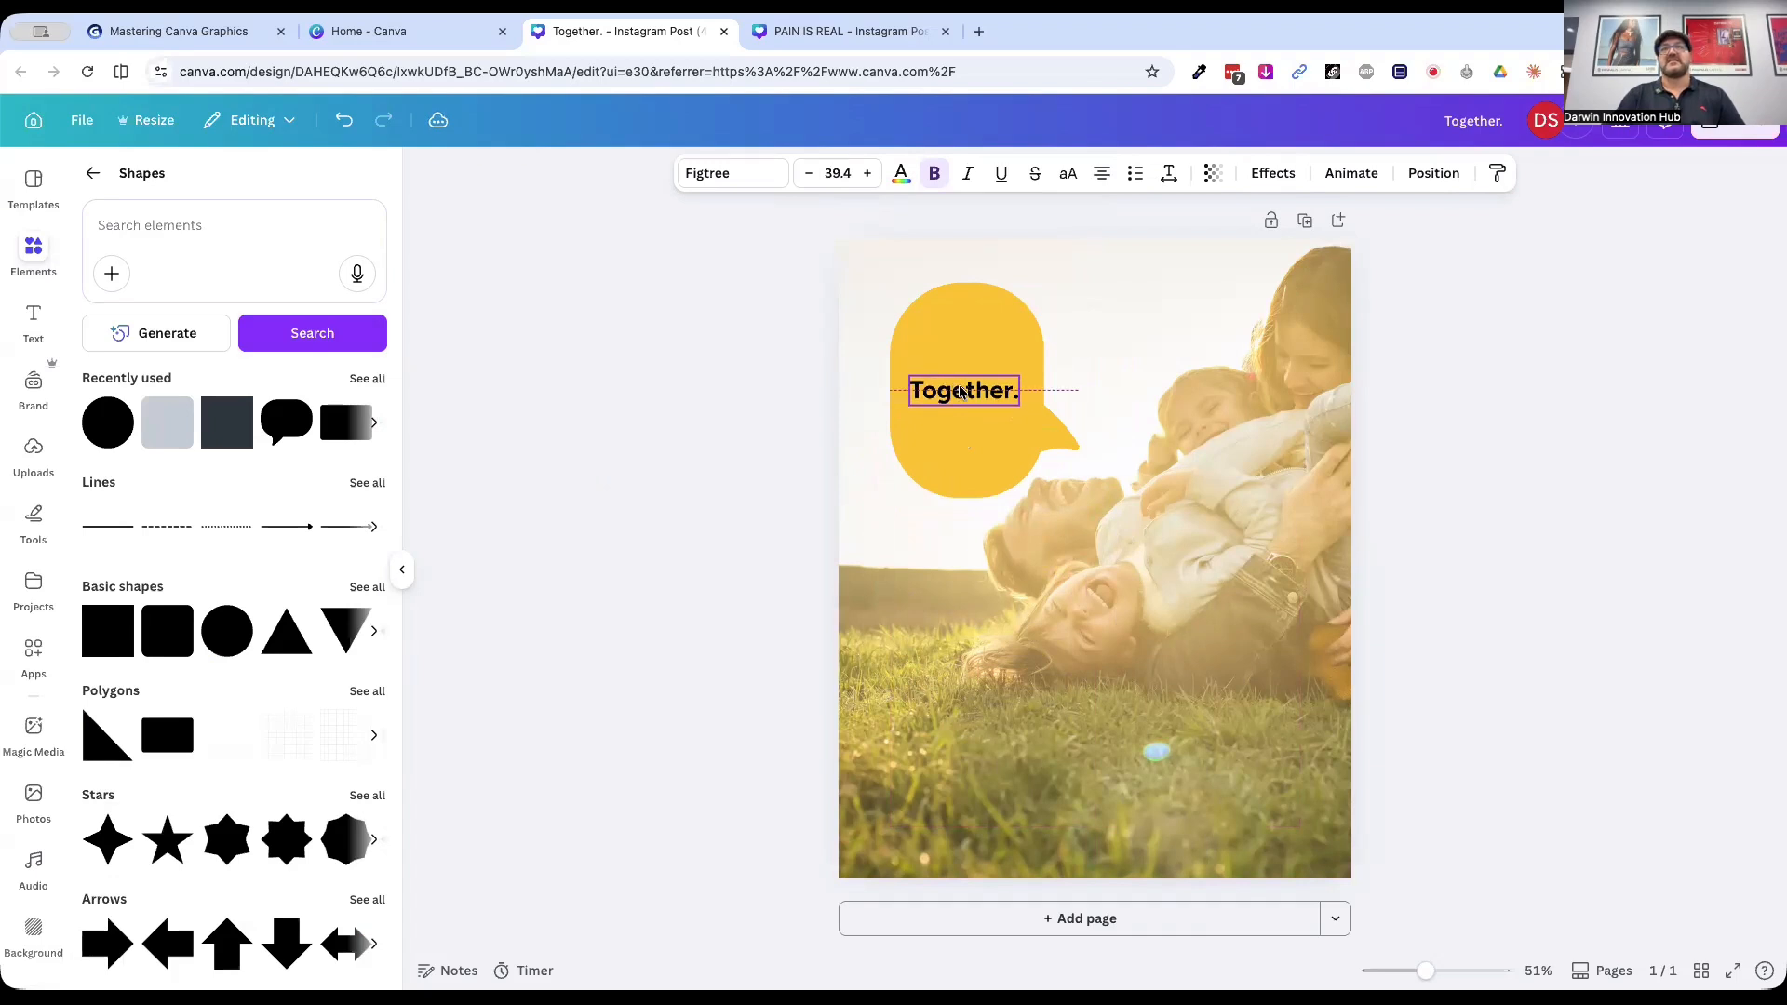
{"action": "left_click", "coordinate": [1468, 394]}
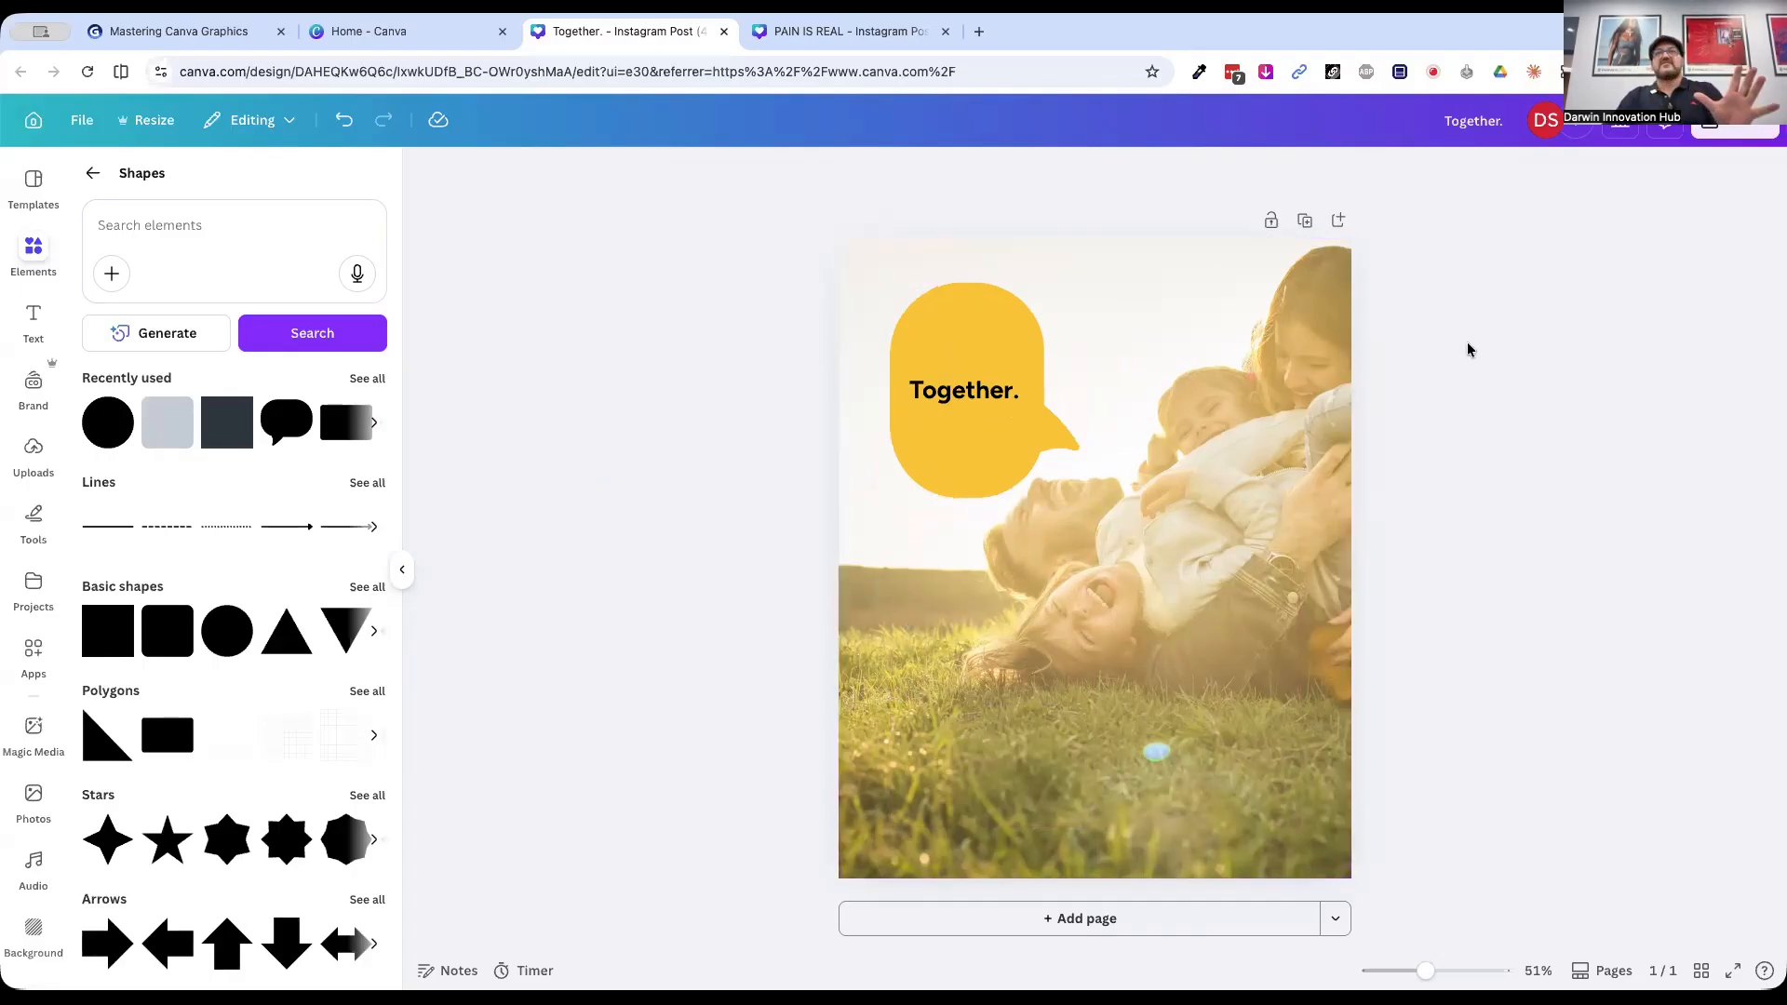
Step: Squash the tall speech bubble from its upper side into a rounder shape of about 345 by 399
{"action": "left_click", "coordinate": [928, 398]}
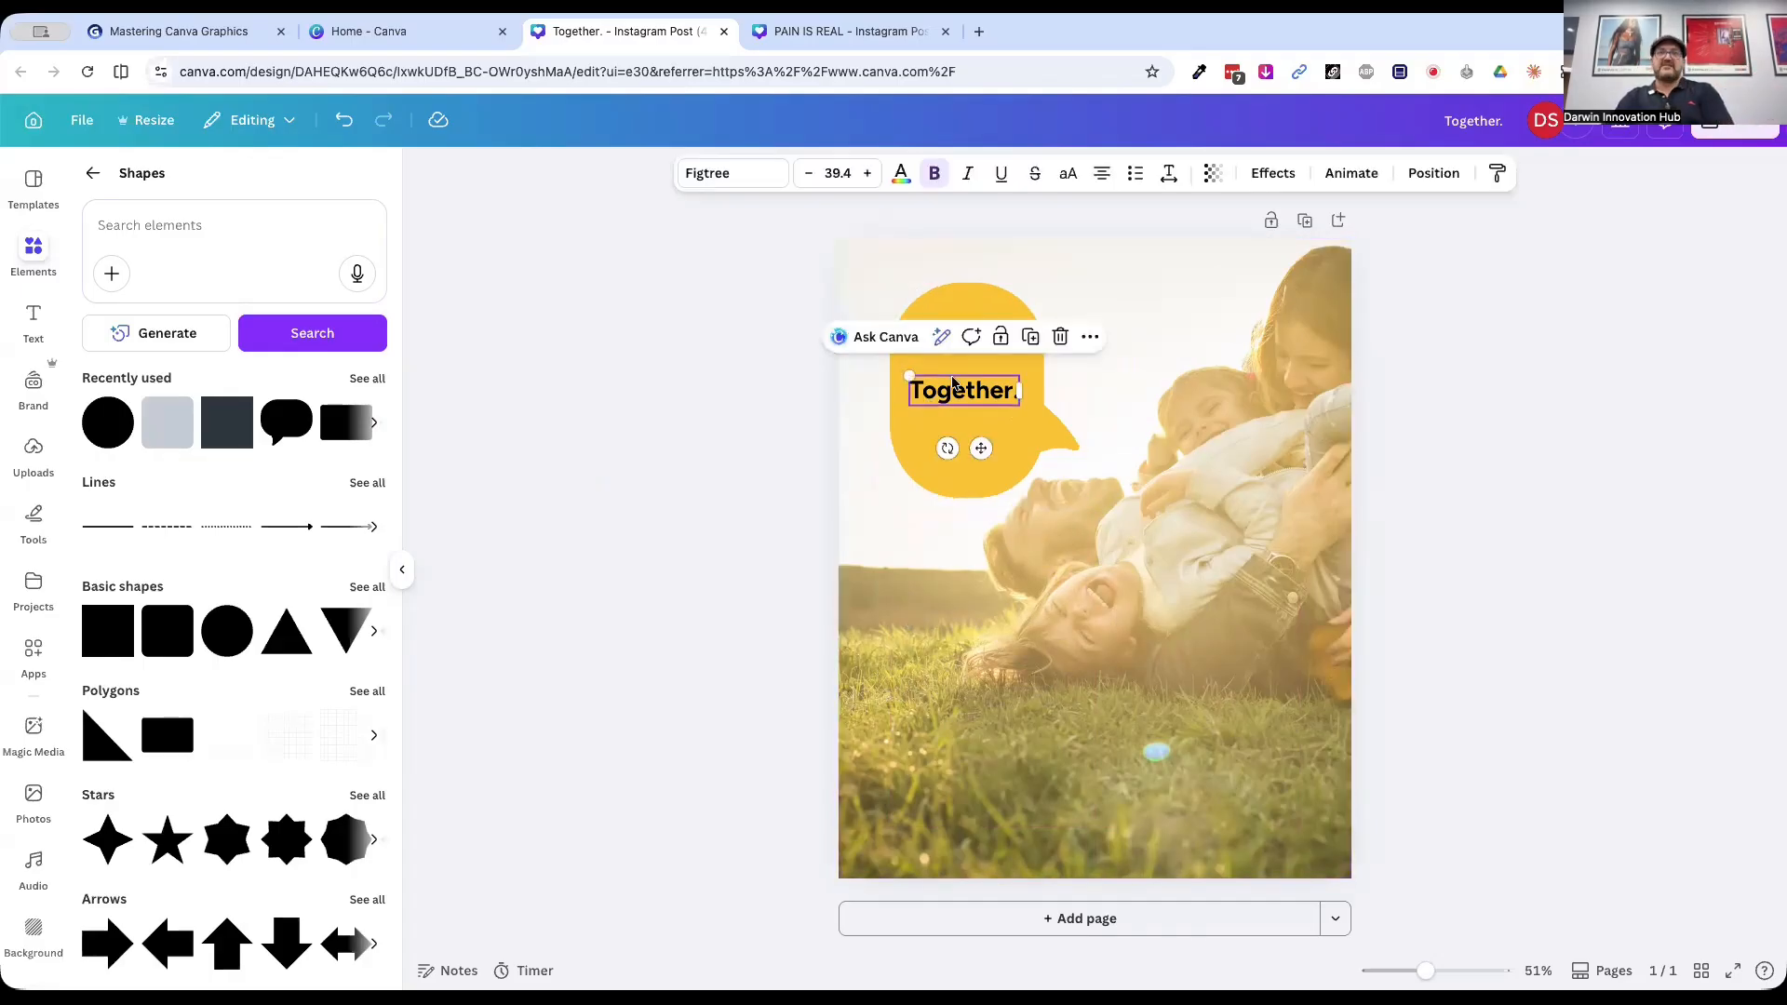
{"action": "left_click", "coordinate": [972, 310]}
{"action": "left_click_drag", "start_coordinate": [981, 284], "coordinate": [981, 335]}
{"action": "left_click_drag", "start_coordinate": [984, 496], "coordinate": [978, 429]}
{"action": "left_click_drag", "start_coordinate": [979, 491], "coordinate": [973, 419]}
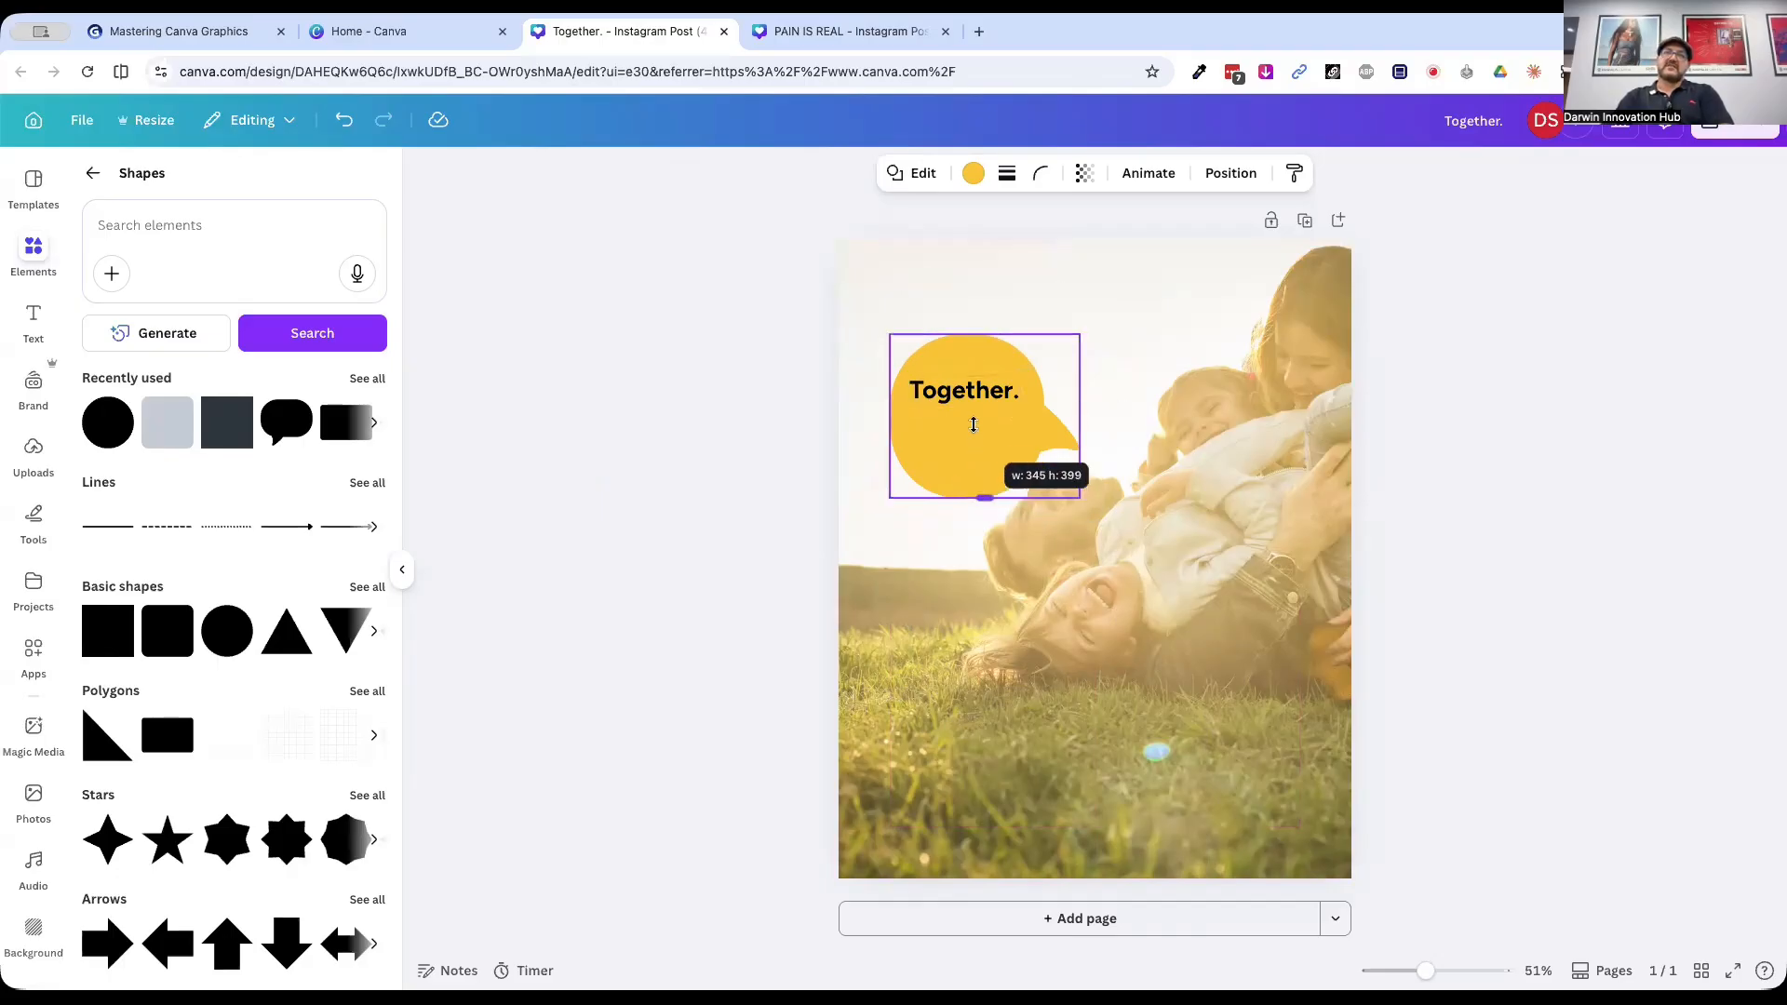
{"action": "left_click", "coordinate": [817, 518]}
{"action": "left_click", "coordinate": [988, 477]}
{"action": "left_click_drag", "start_coordinate": [986, 493], "coordinate": [984, 414]}
{"action": "left_click", "coordinate": [1058, 566]}
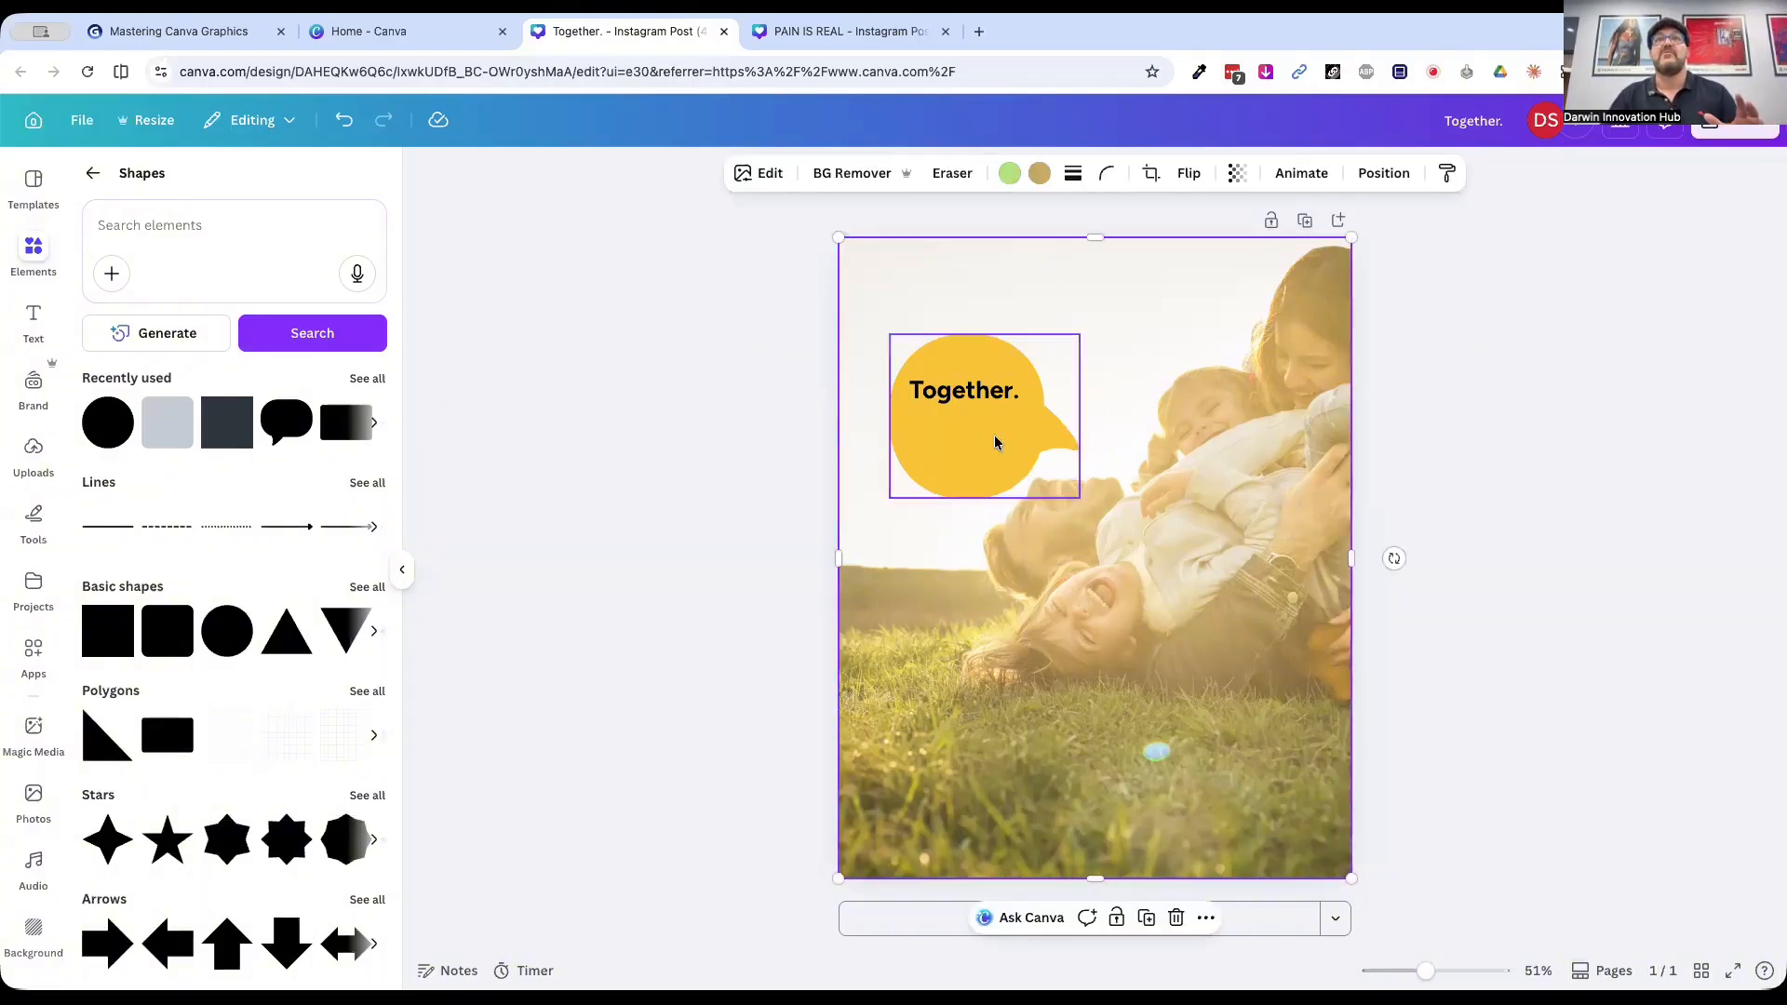
Step: Move the "Together." heading down to the vertical middle of the speech bubble
{"action": "left_click", "coordinate": [972, 388]}
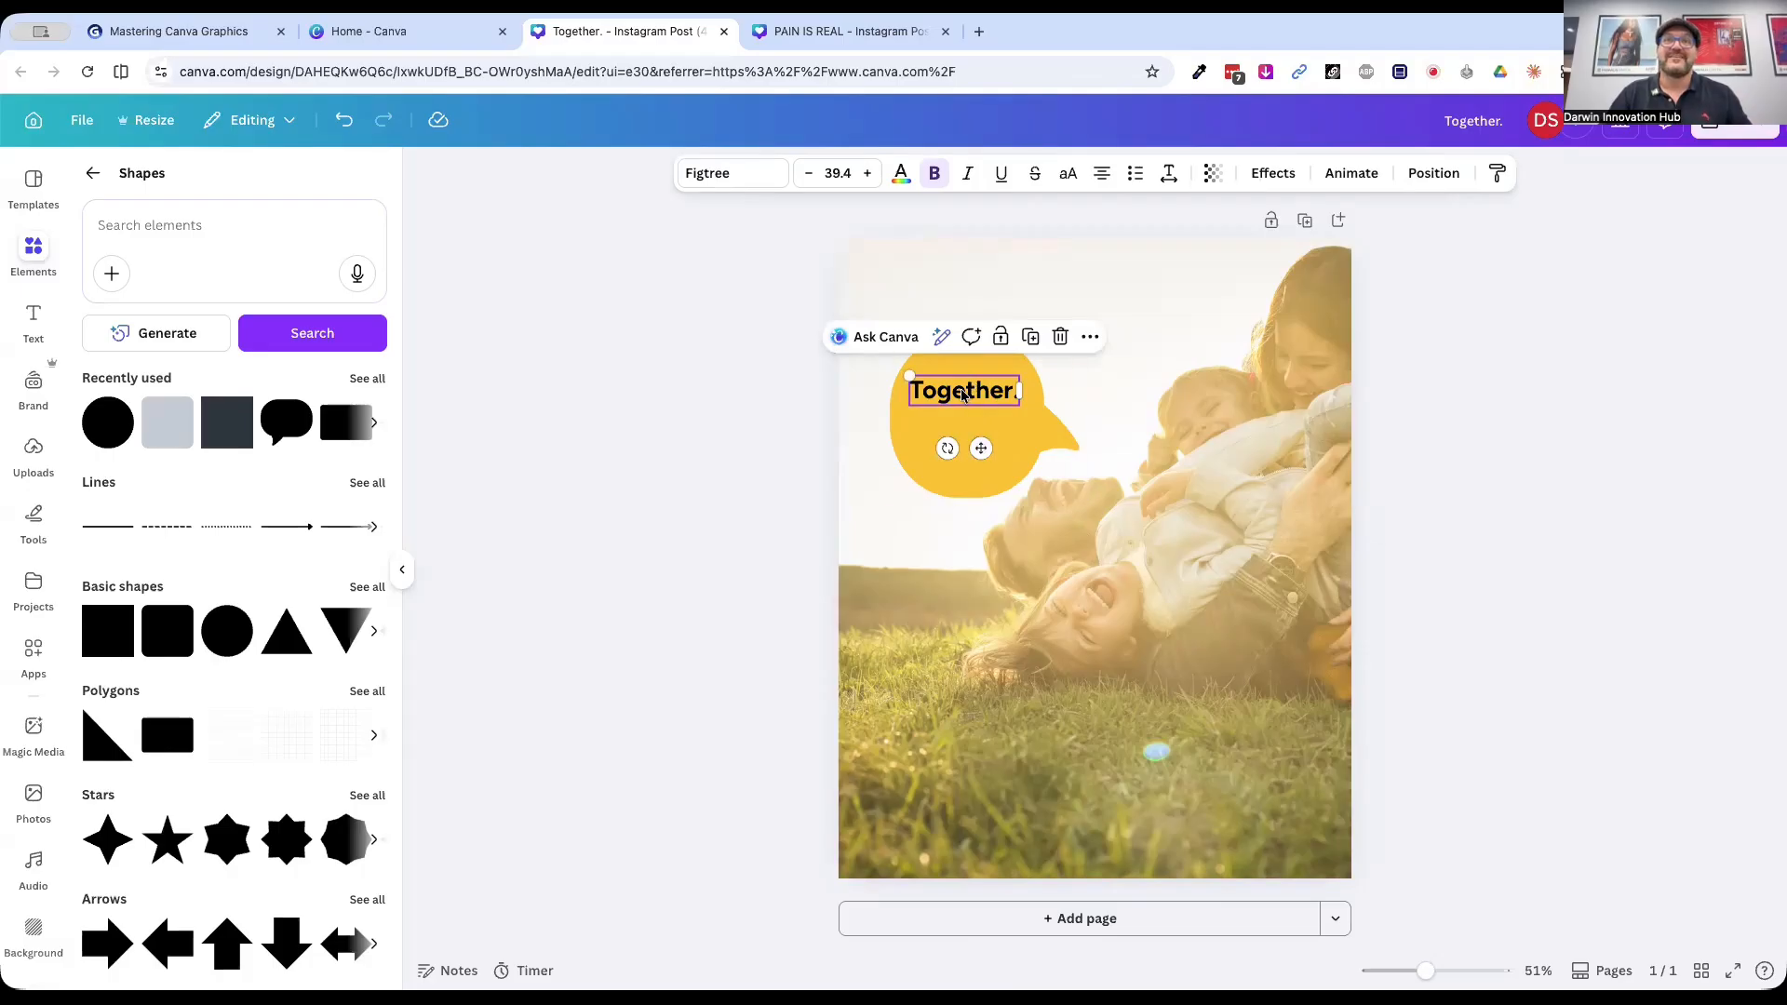
{"action": "mouse_move", "coordinate": [966, 397]}
{"action": "left_mouse_down"}
{"action": "mouse_move", "coordinate": [964, 437]}
{"action": "mouse_move", "coordinate": [964, 415]}
{"action": "left_mouse_up"}
{"action": "left_click", "coordinate": [1528, 451]}
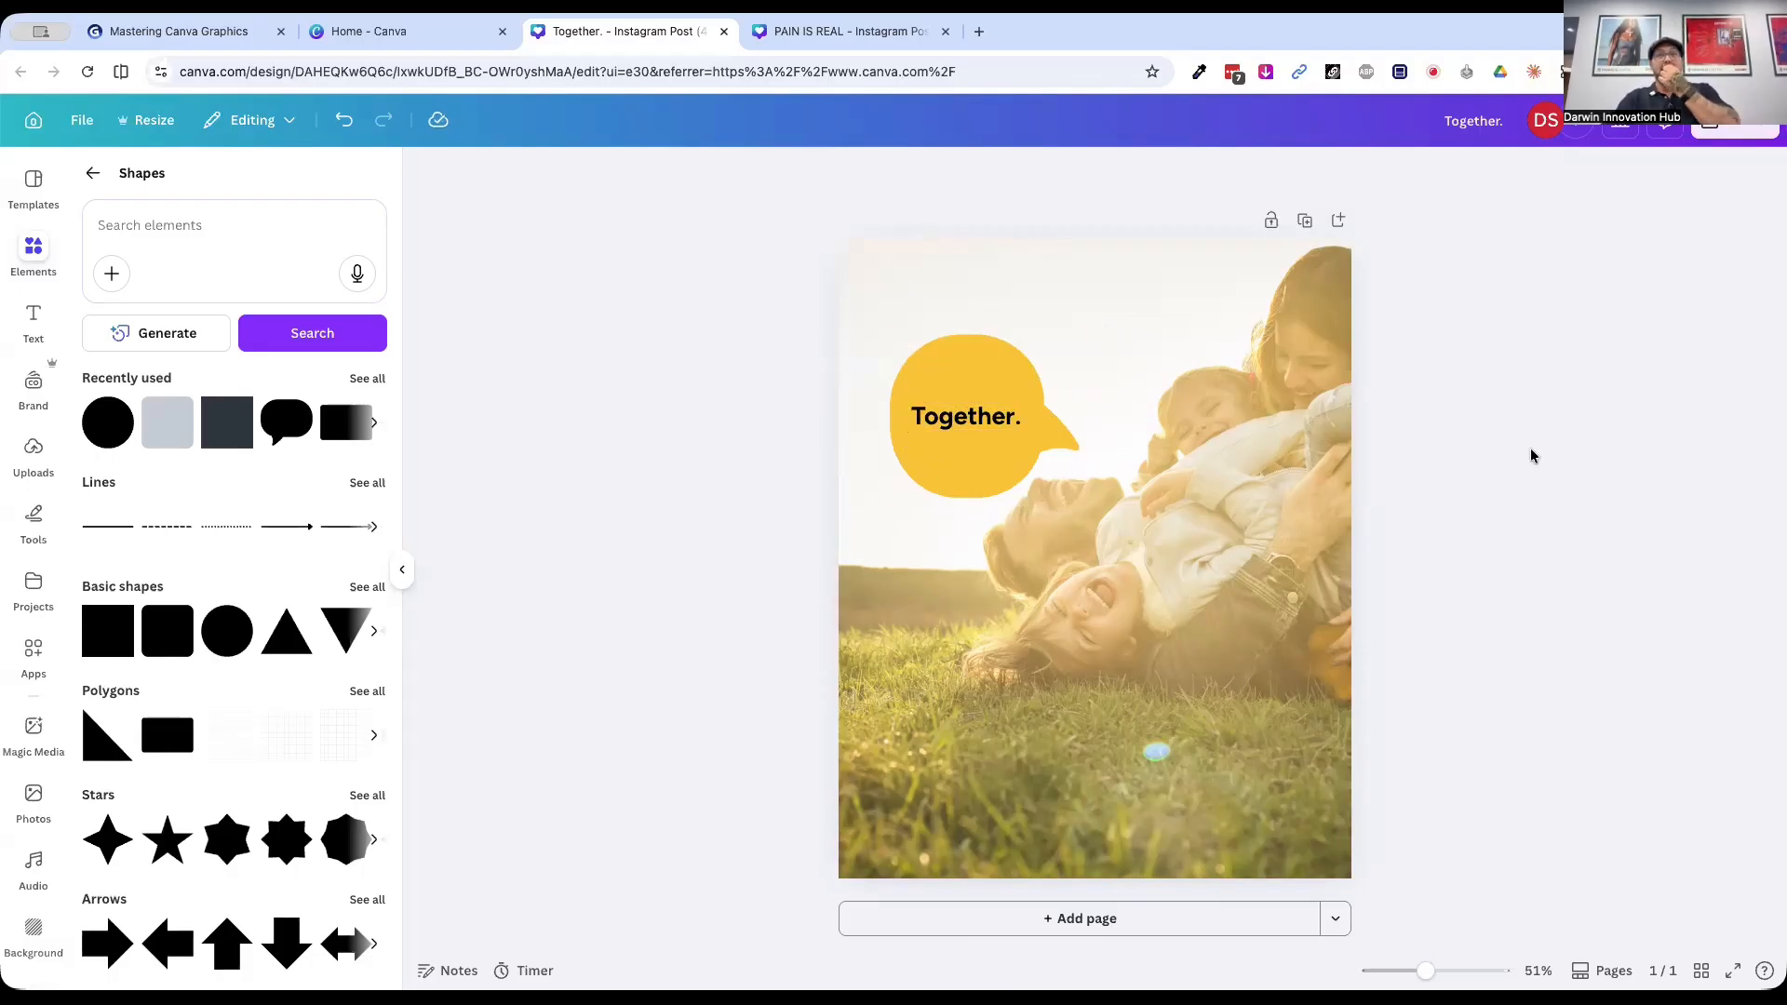
Step: Select the heading and speech bubble together and move both slightly up the page
{"action": "left_click", "coordinate": [982, 428]}
{"action": "left_click", "coordinate": [960, 391], "text": "shift"}
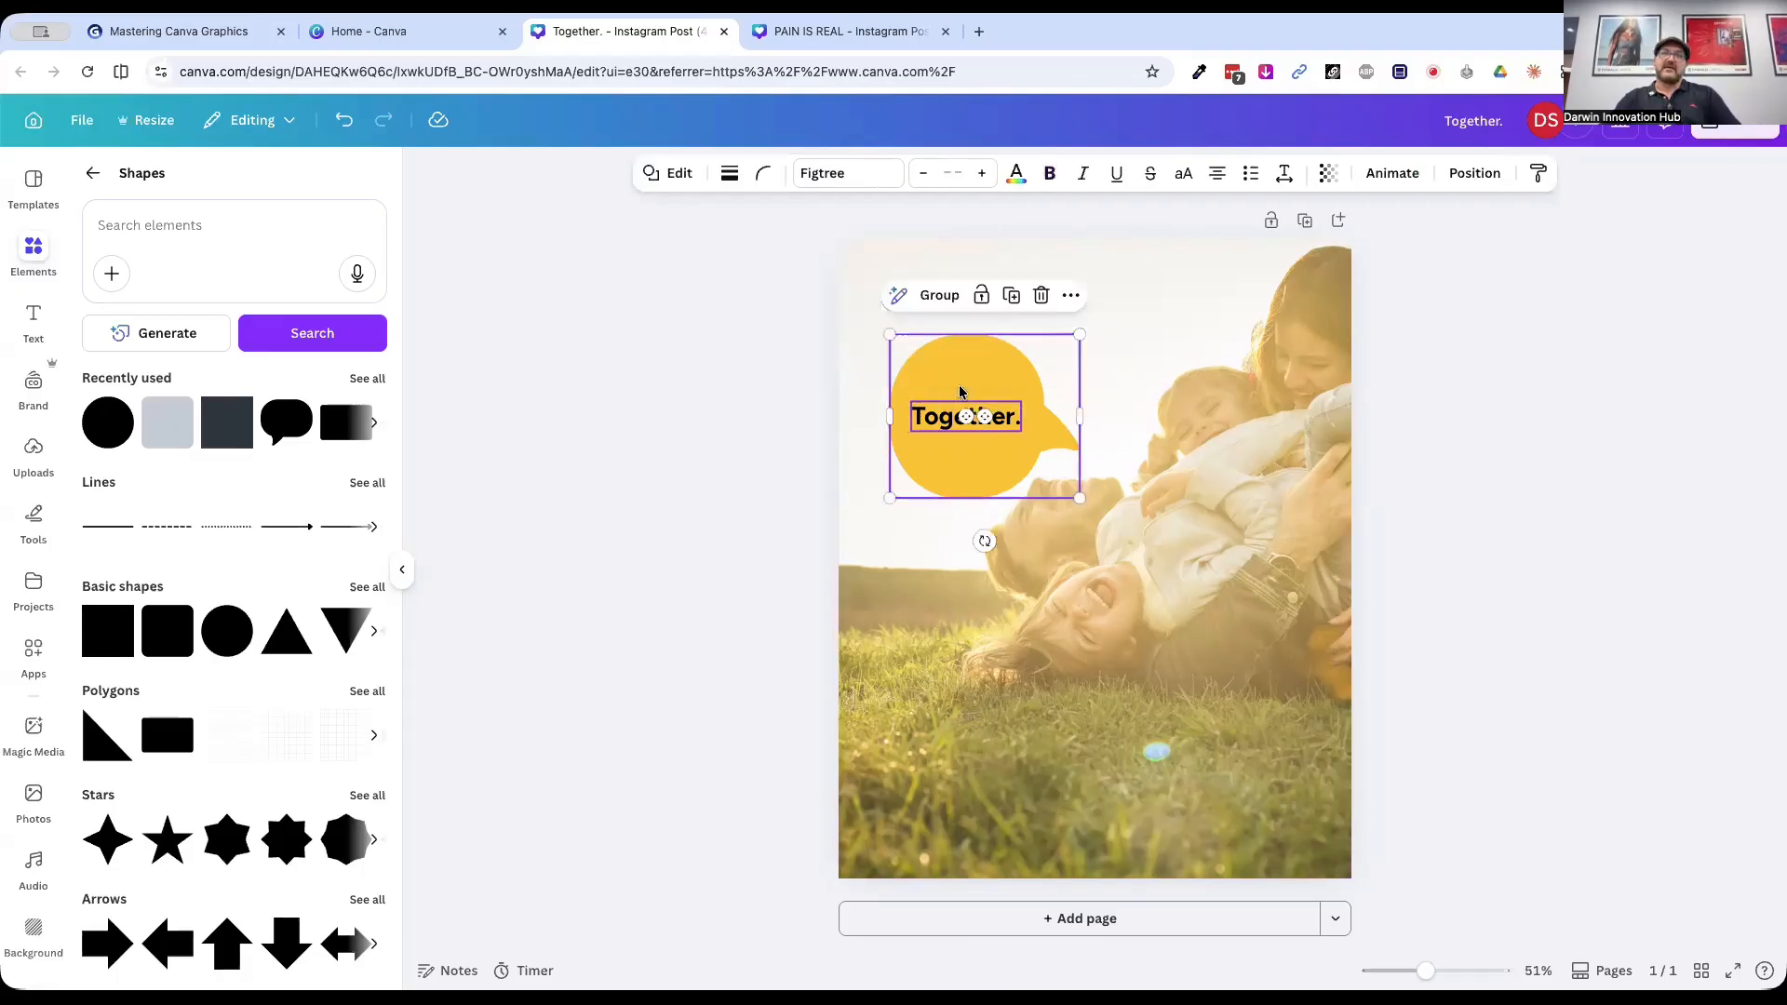
{"action": "left_click_drag", "start_coordinate": [961, 391], "coordinate": [960, 343]}
{"action": "left_click", "coordinate": [1583, 343]}
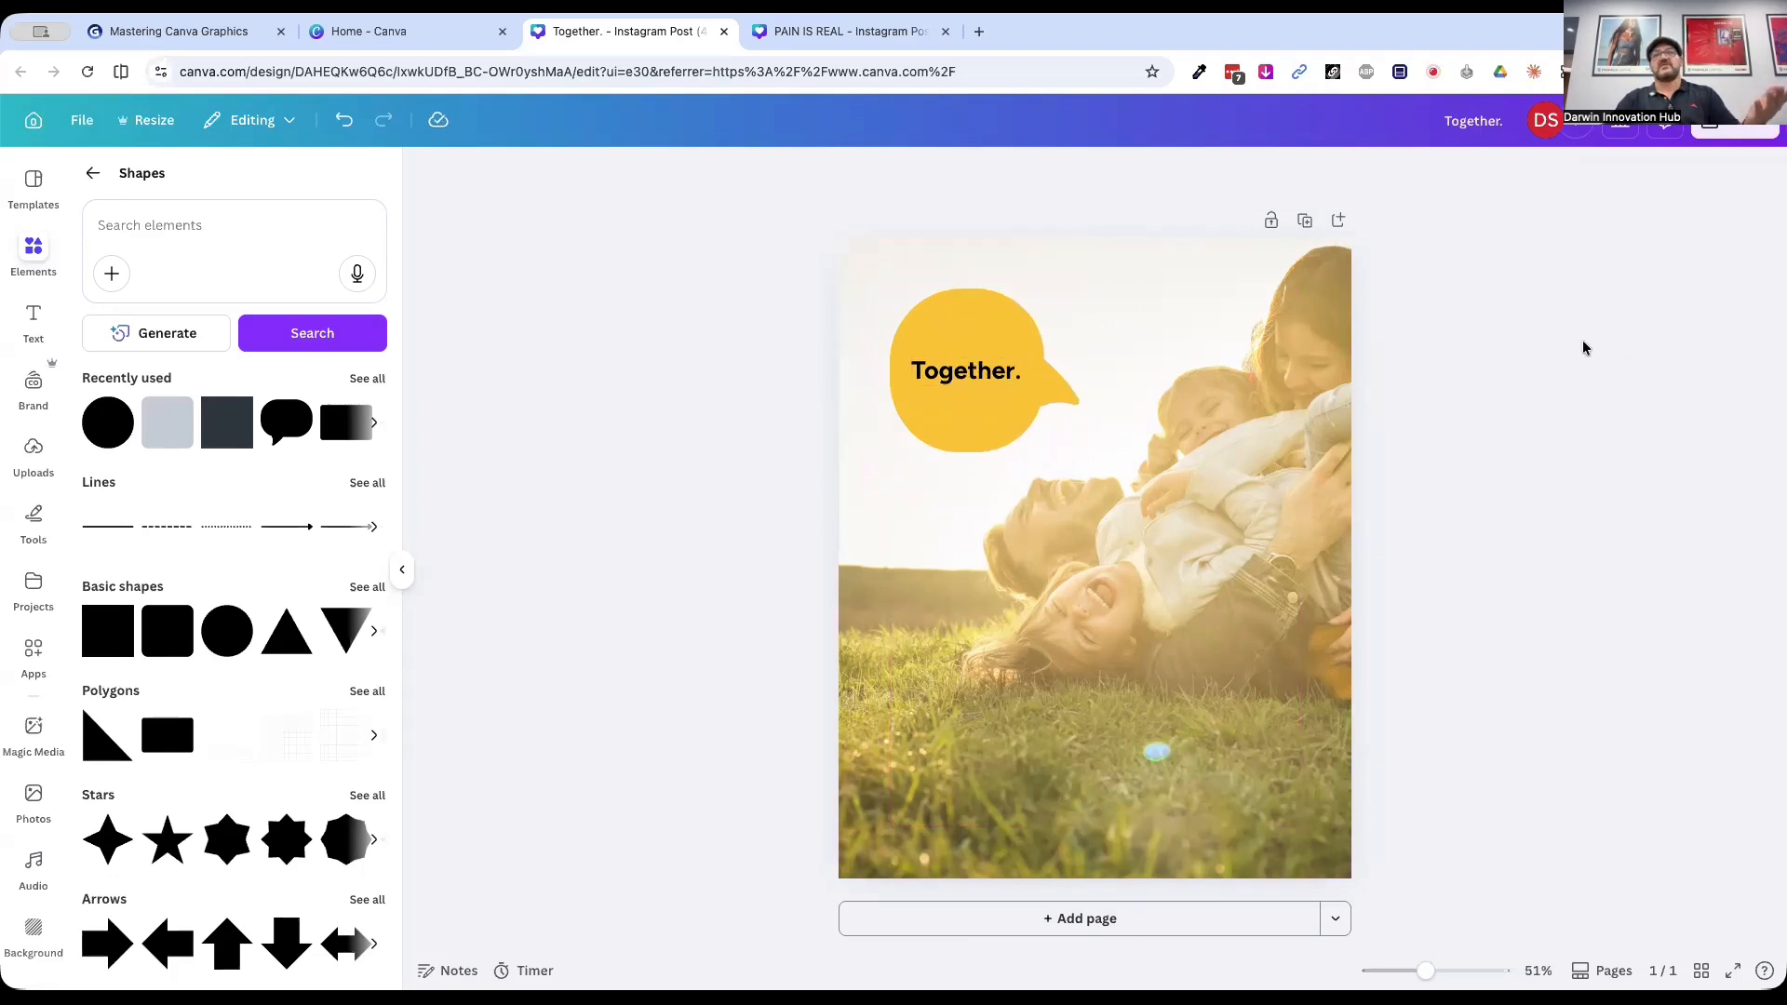
Step: Rotate the speech bubble so its tail points down toward the family, and re-center the "Together." heading inside it
{"action": "left_click", "coordinate": [1017, 410]}
{"action": "left_click_drag", "start_coordinate": [1122, 371], "coordinate": [1104, 439]}
{"action": "left_click", "coordinate": [1493, 449]}
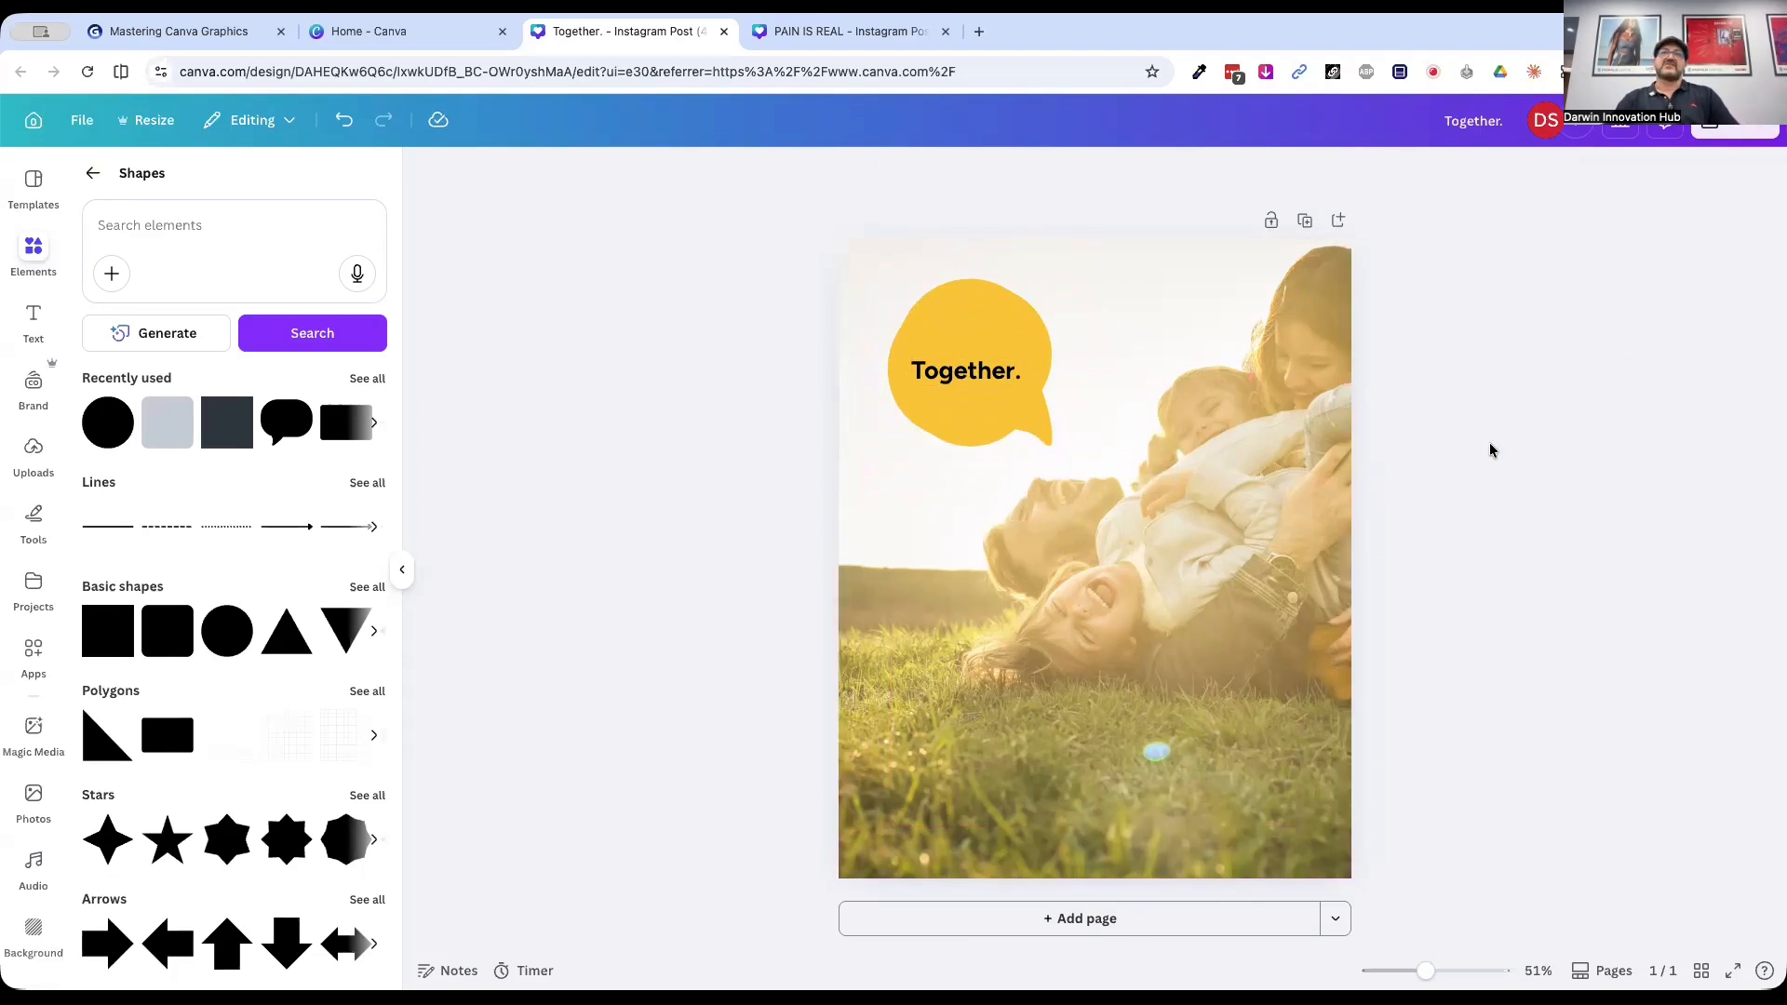
{"action": "left_click", "coordinate": [968, 358]}
{"action": "left_click_drag", "start_coordinate": [968, 358], "coordinate": [961, 364]}
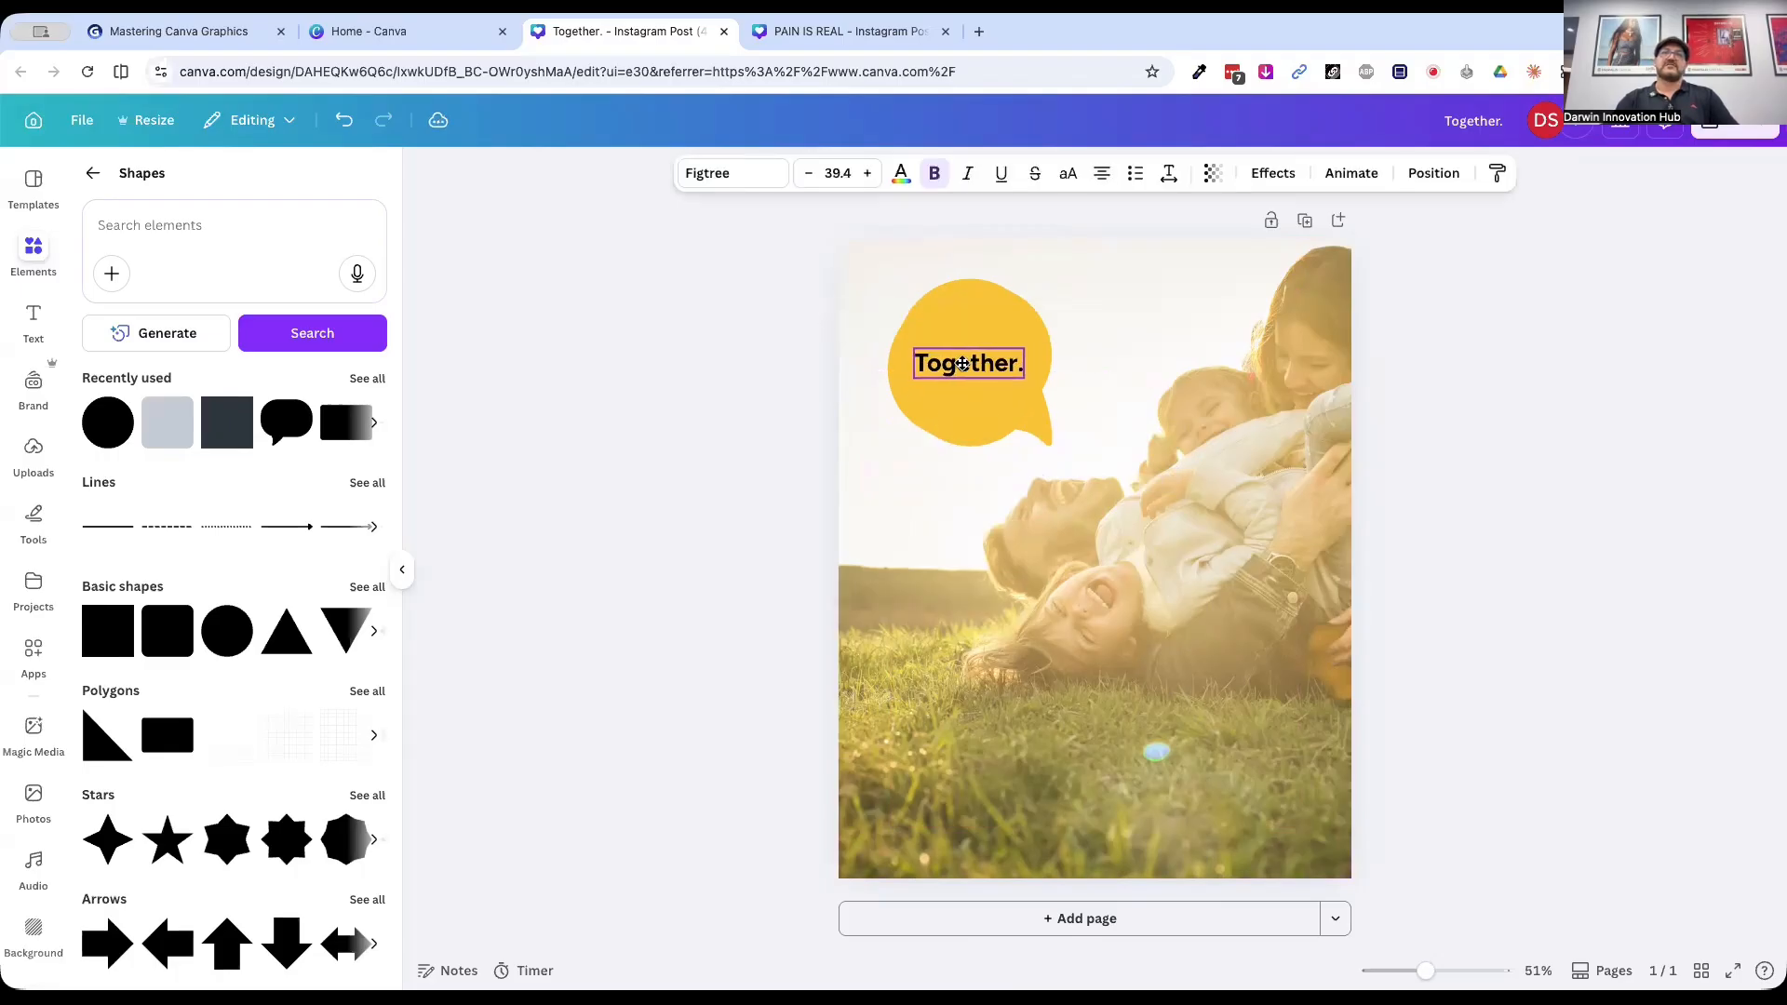
{"action": "left_click", "coordinate": [1506, 401]}
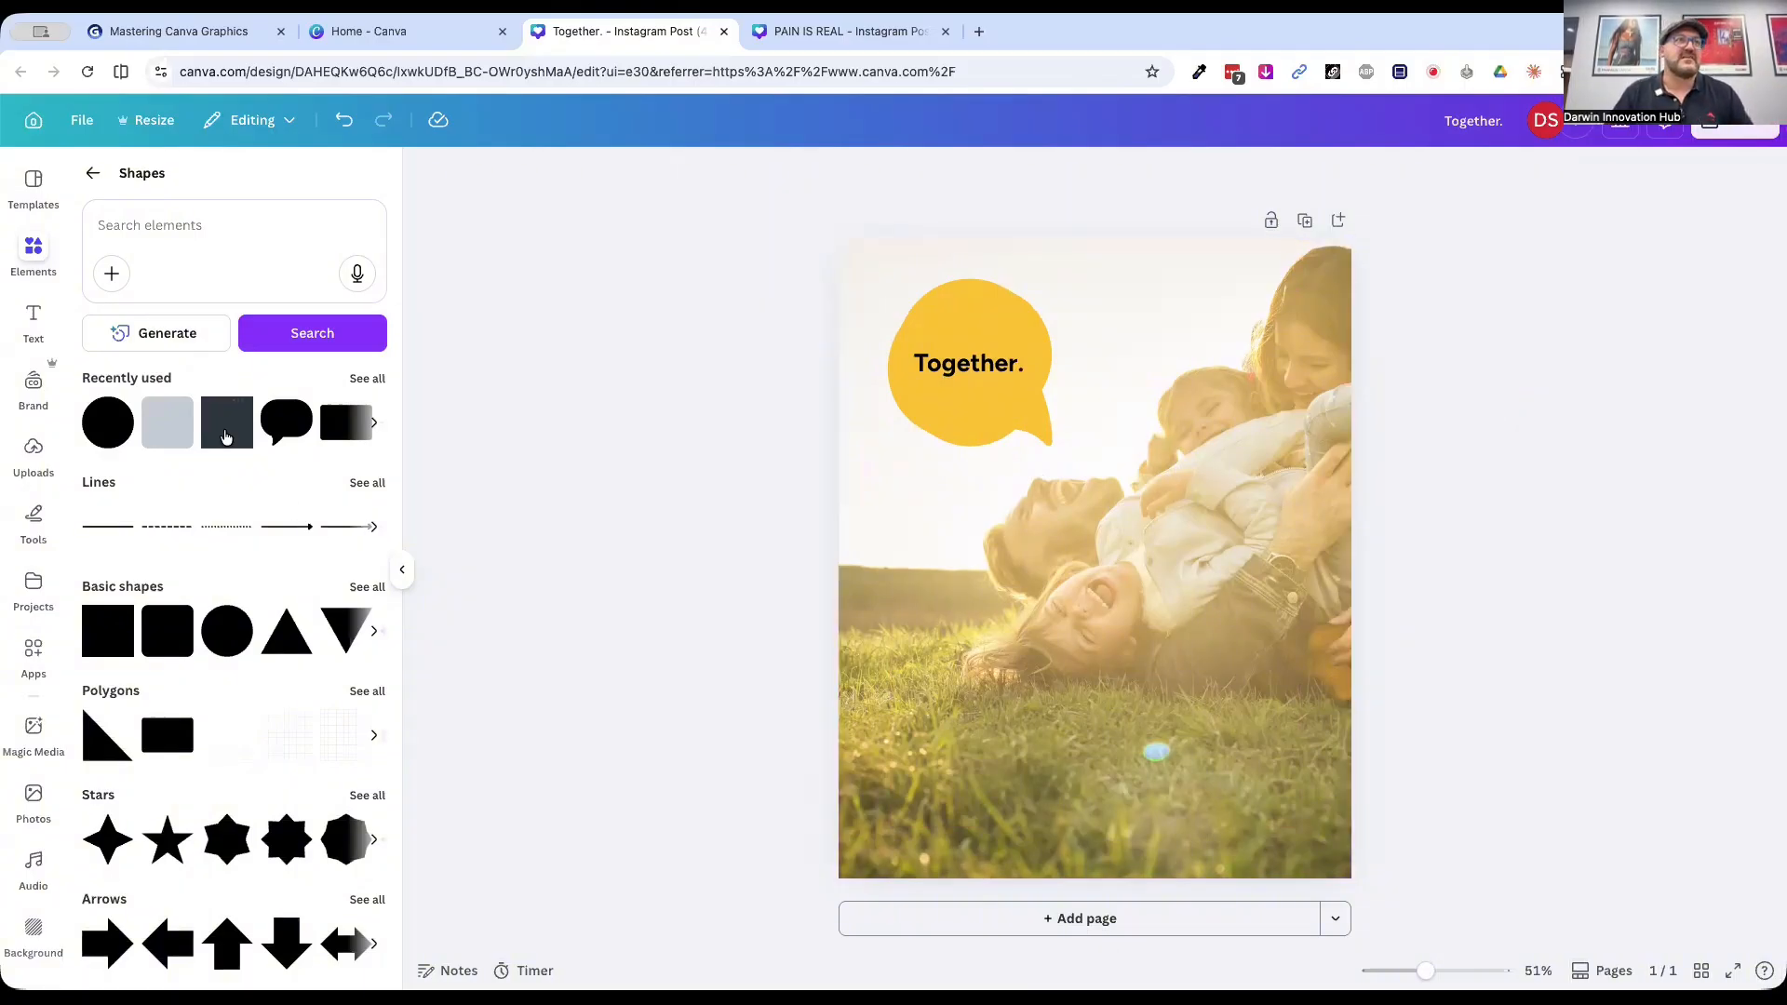
Step: Add a square shape filled with black and stretch it into a full-width band along the page's bottom edge
{"action": "left_click", "coordinate": [226, 437]}
{"action": "left_click_drag", "start_coordinate": [1058, 530], "coordinate": [878, 768]}
{"action": "left_click", "coordinate": [972, 173]}
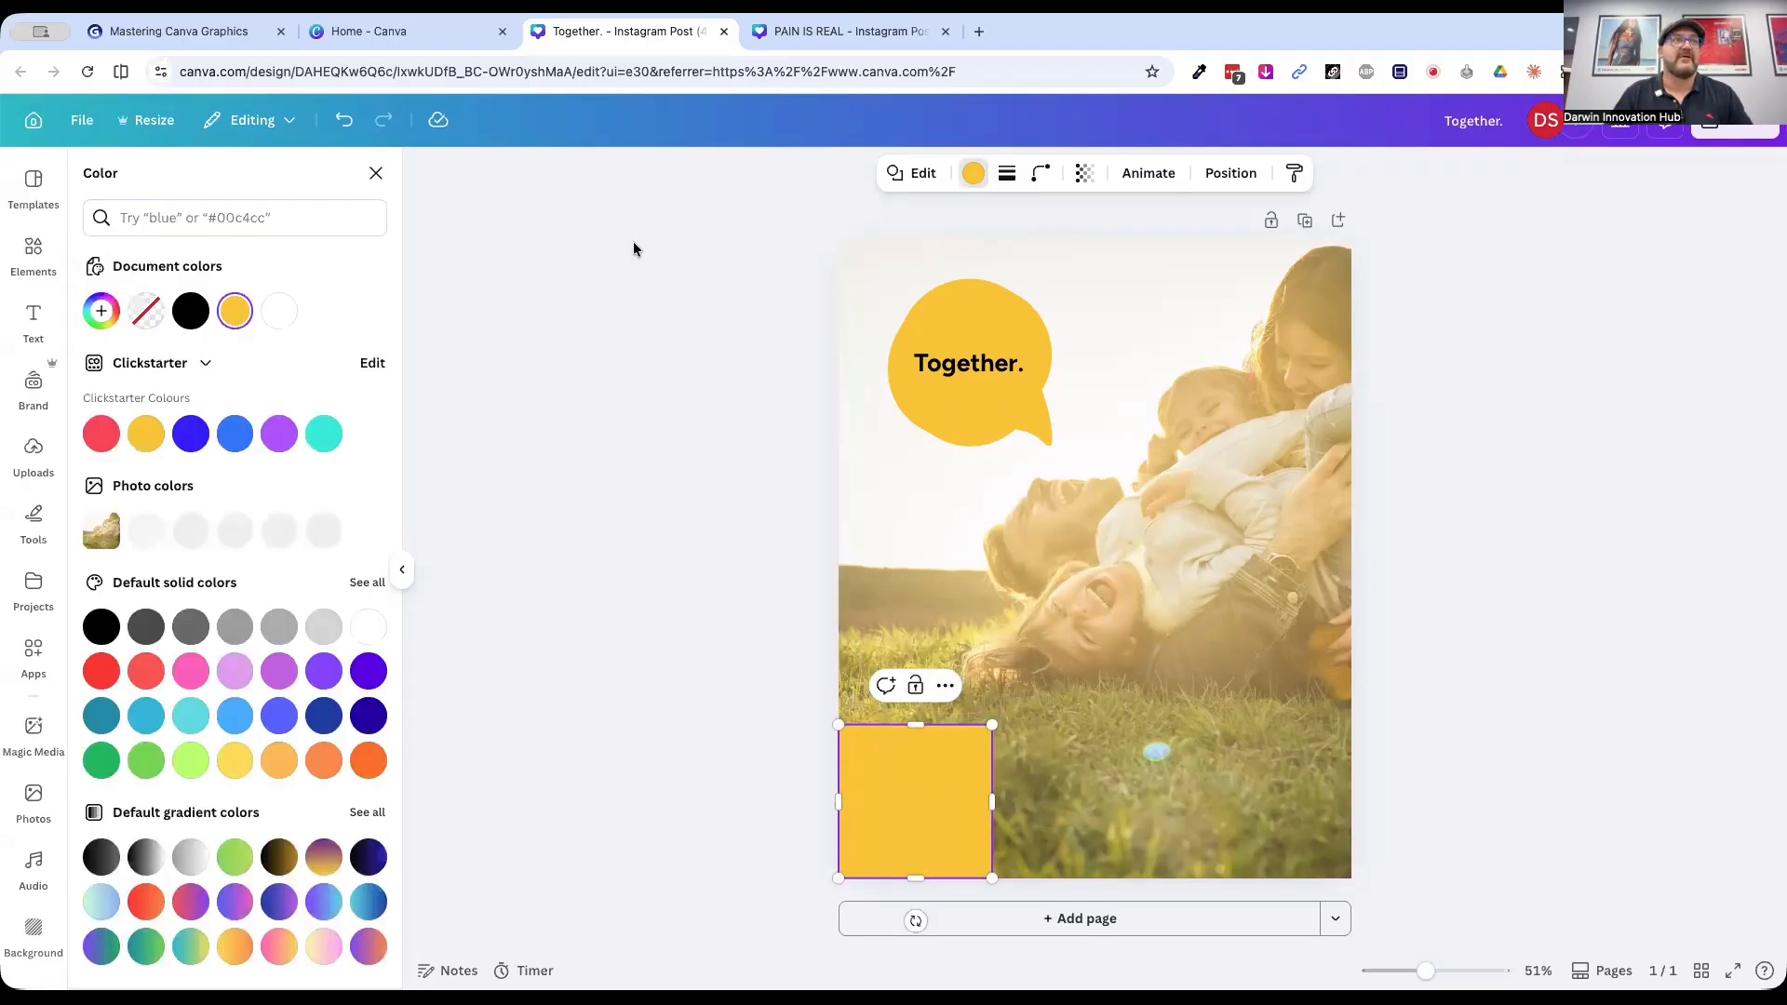
{"action": "left_click", "coordinate": [191, 310]}
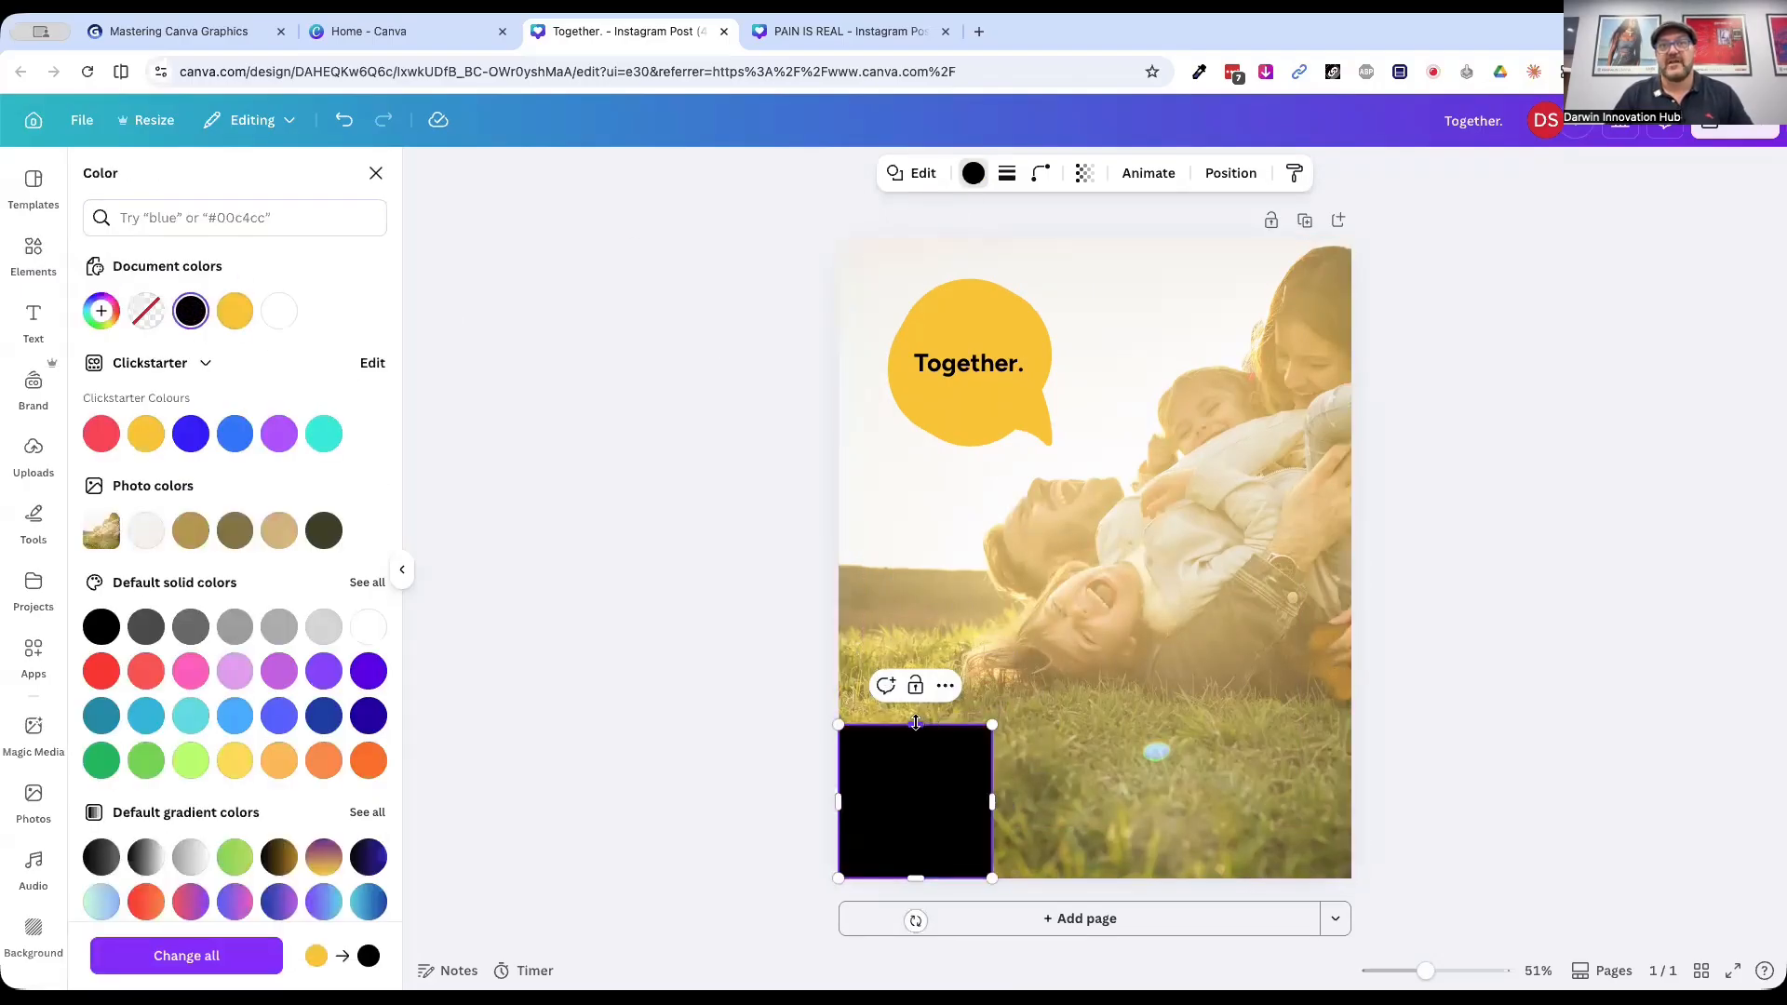
{"action": "left_click_drag", "start_coordinate": [916, 724], "coordinate": [1351, 835]}
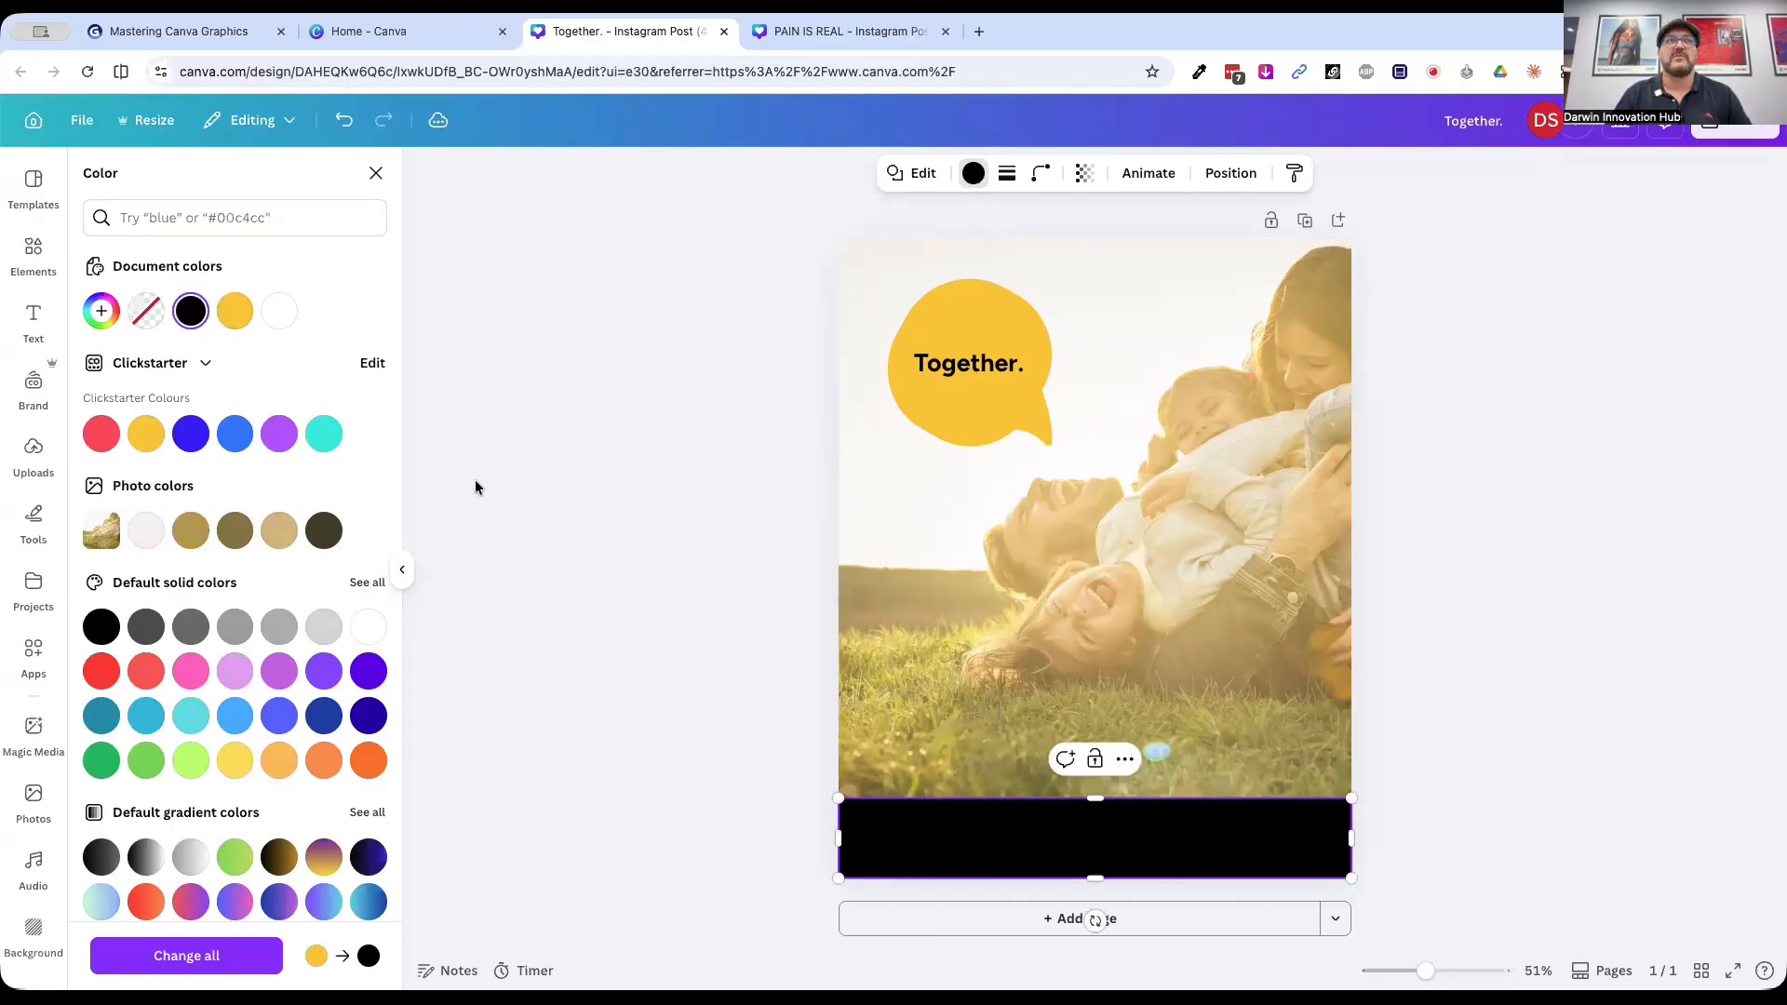
{"action": "left_click", "coordinate": [25, 276]}
{"action": "left_click", "coordinate": [33, 319]}
{"action": "left_click", "coordinate": [225, 470]}
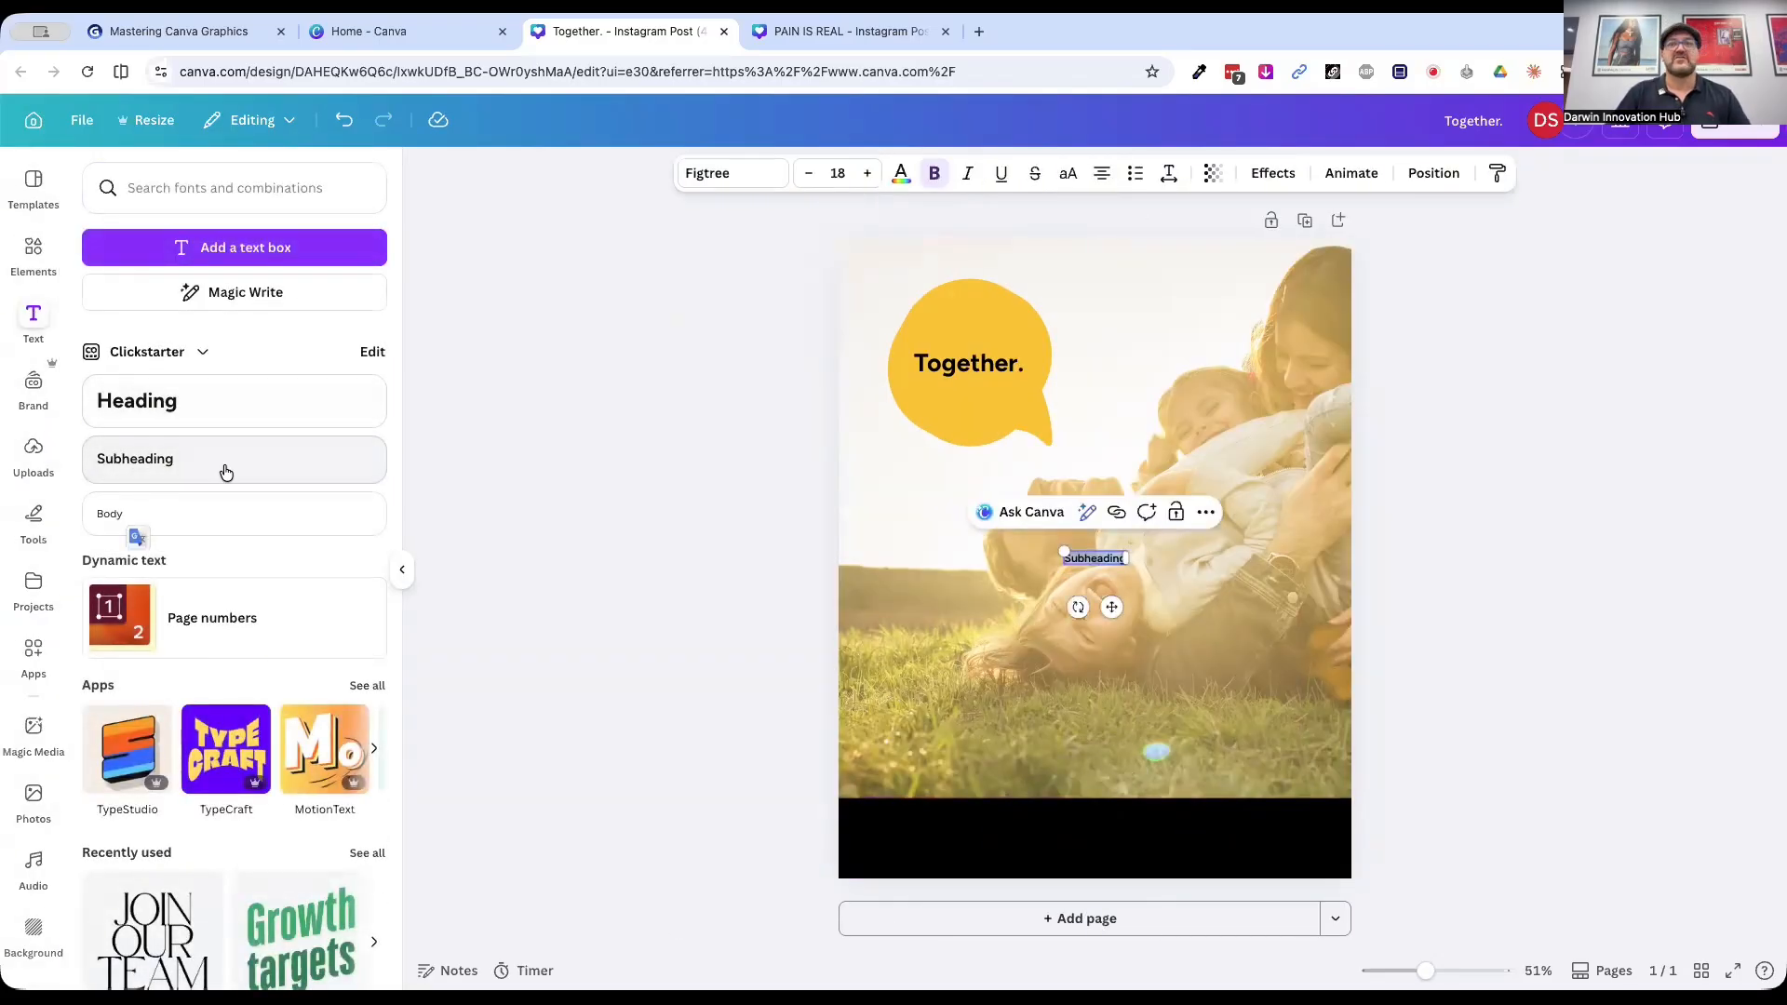
{"action": "type", "text": "www"}
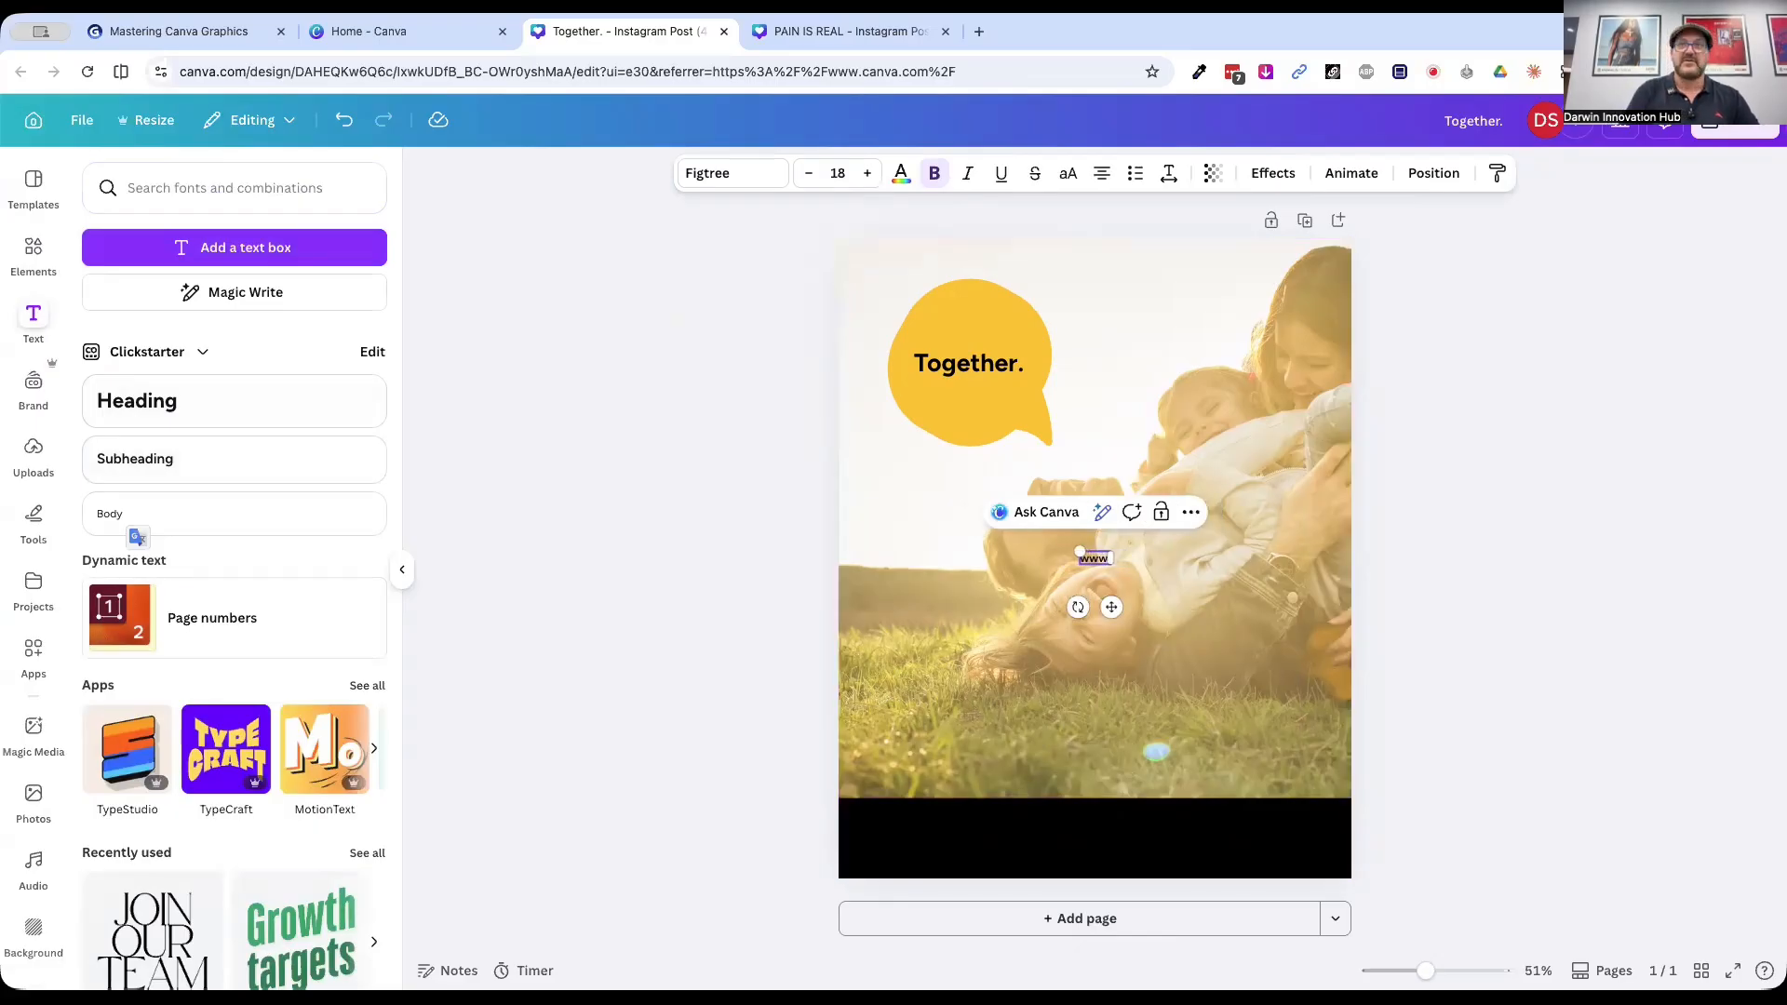
{"action": "type", "text": ".gethelp.com.au"}
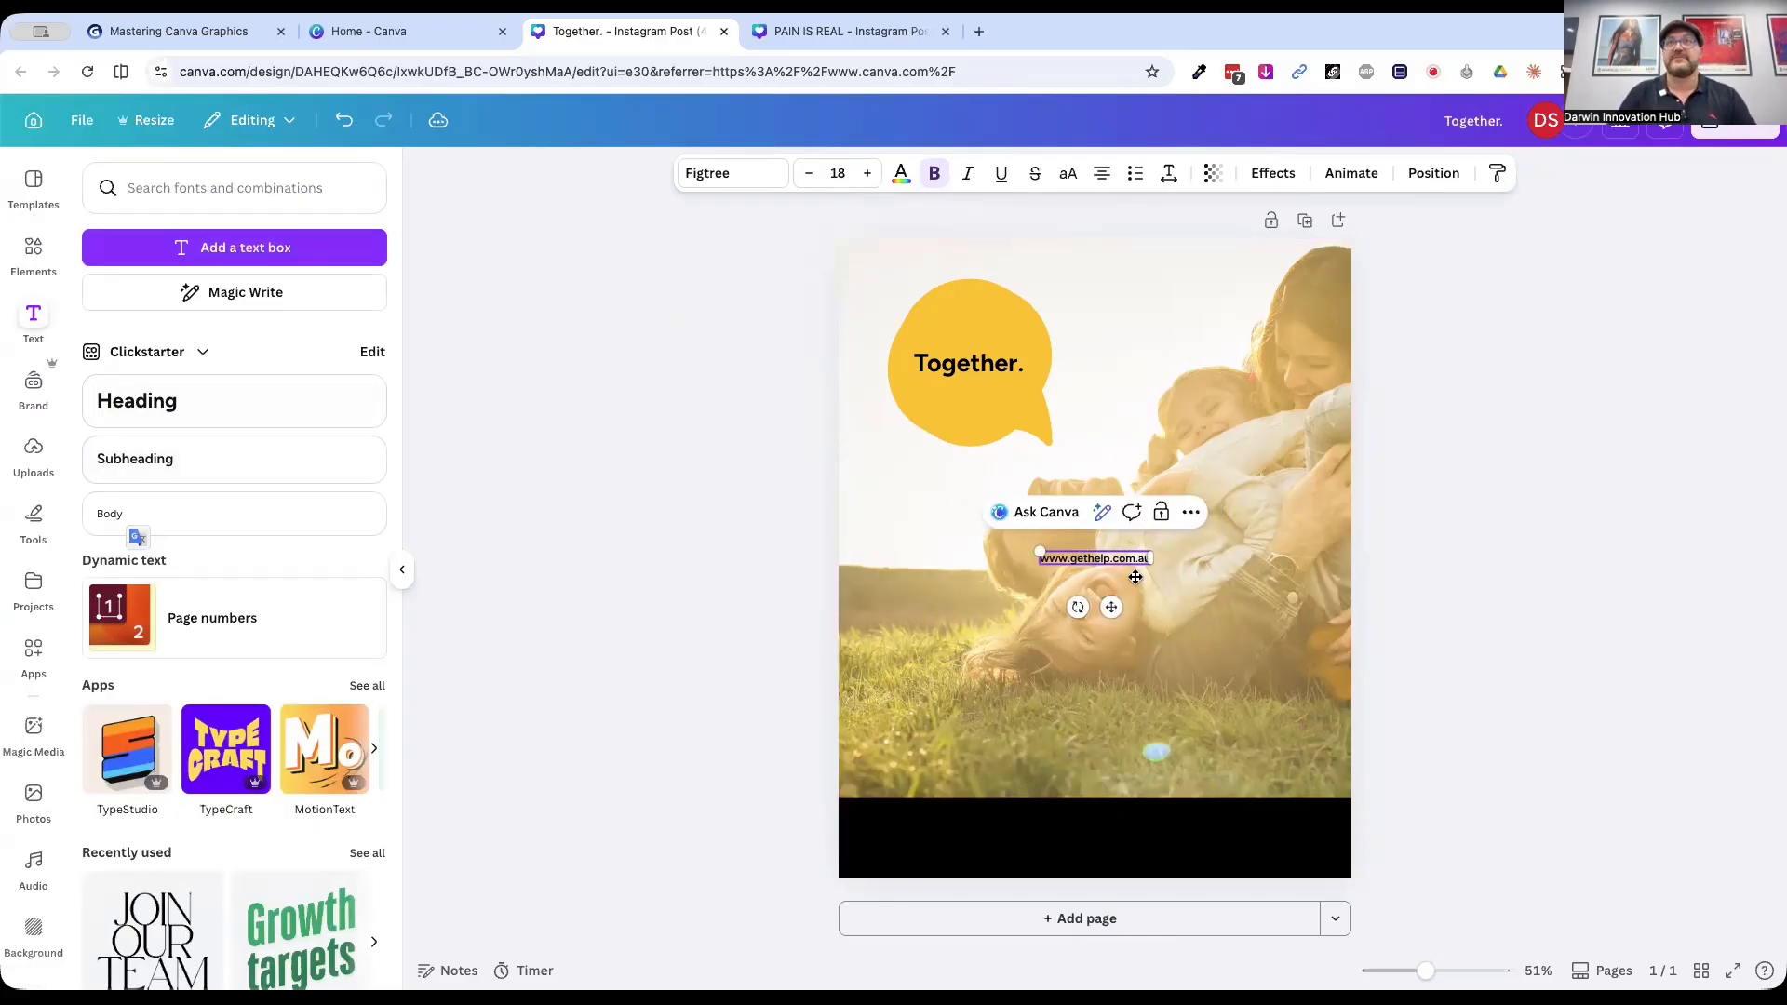
{"action": "left_click", "coordinate": [1439, 562]}
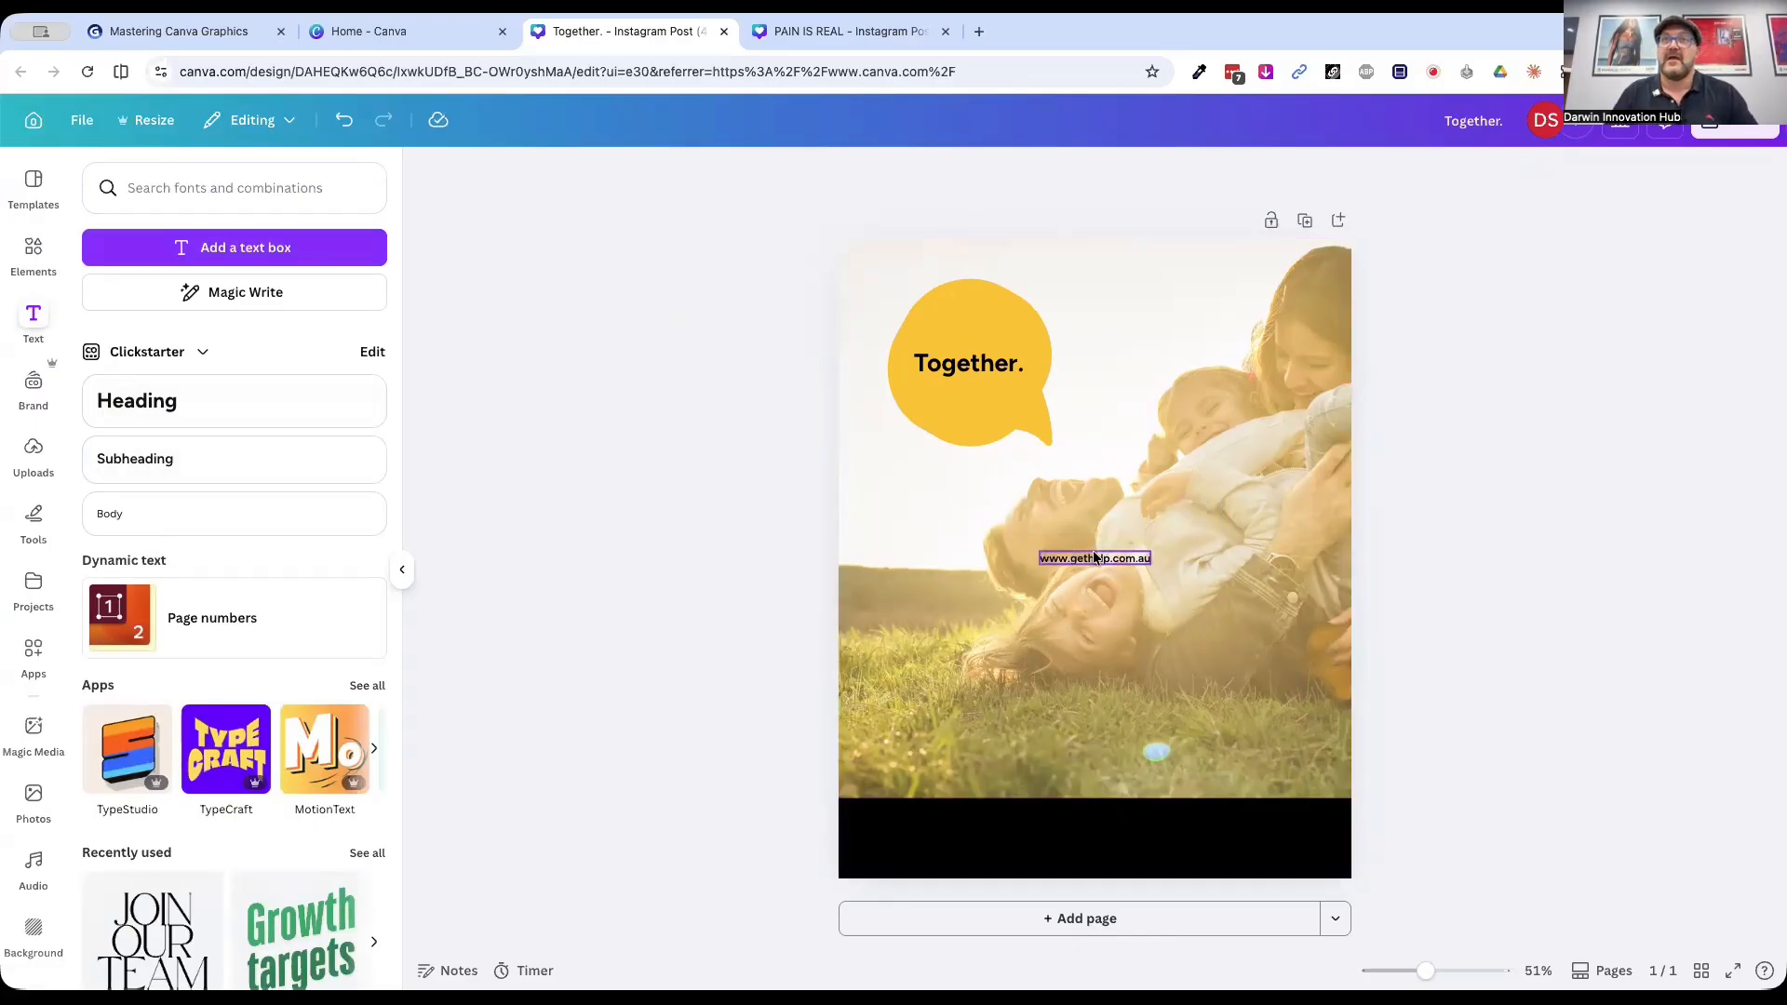
Step: Move the web address onto the black band at the page's bottom and colour its text white
{"action": "left_click_drag", "start_coordinate": [1094, 558], "coordinate": [1077, 837]}
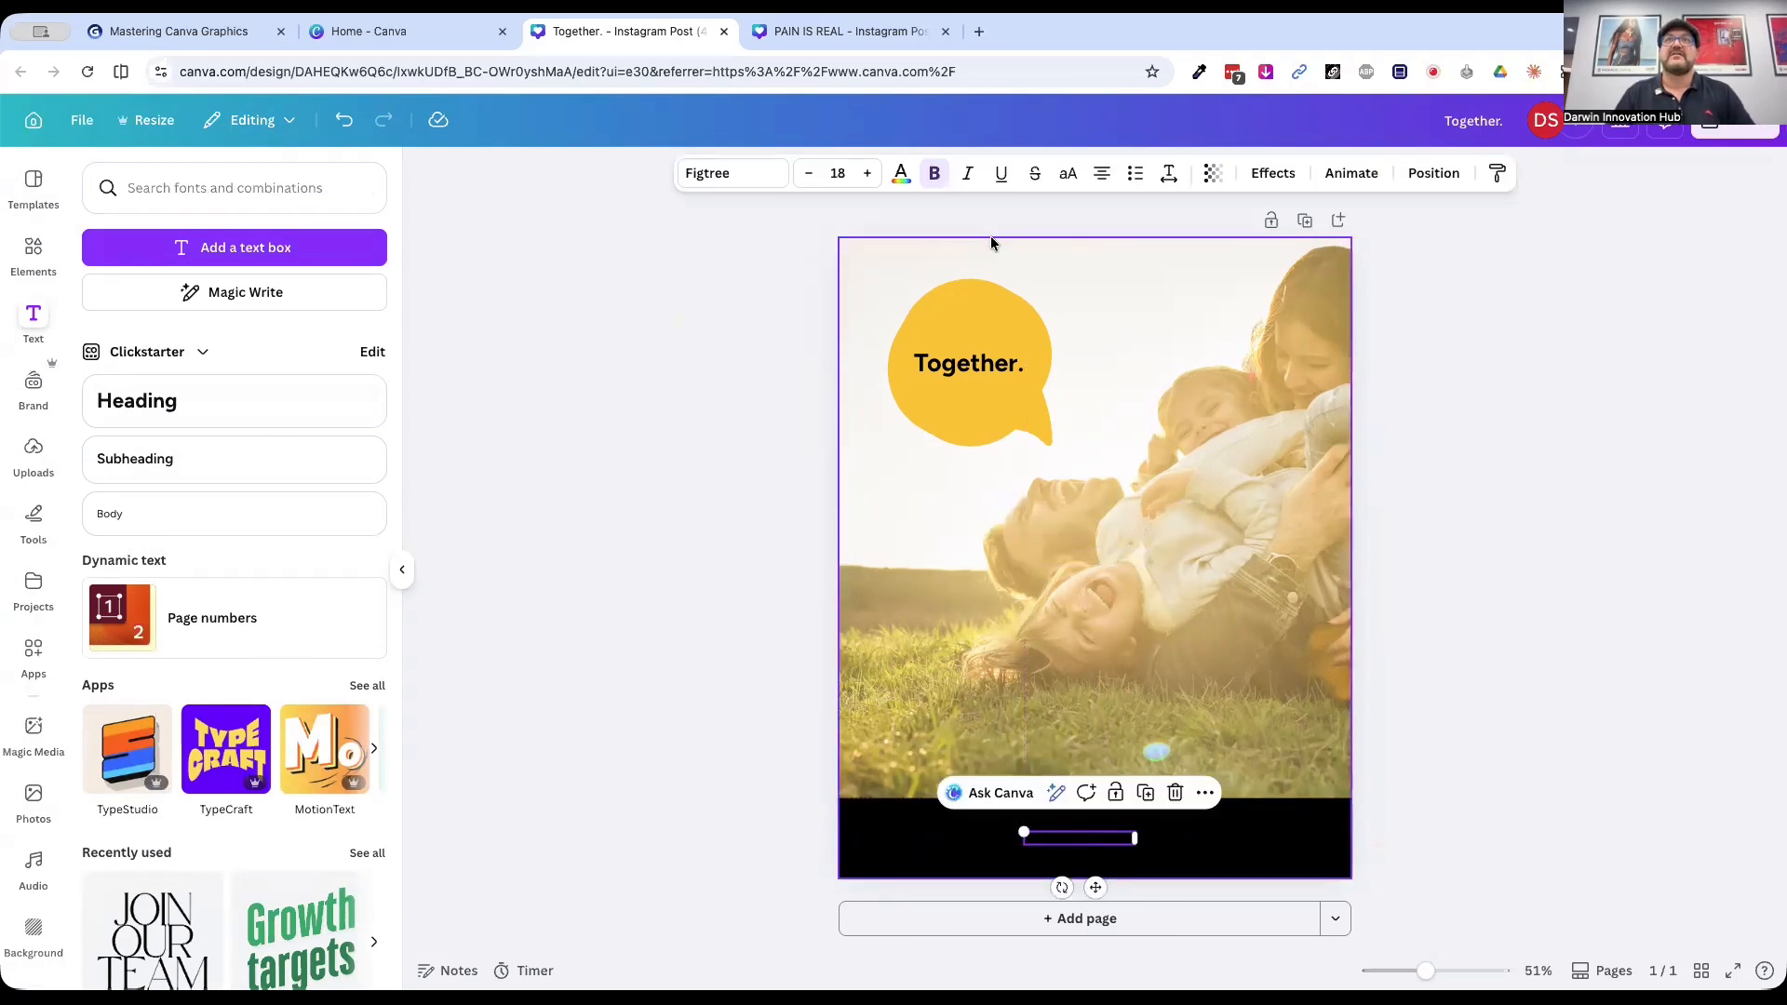
{"action": "left_click", "coordinate": [900, 173]}
{"action": "left_click", "coordinate": [235, 311]}
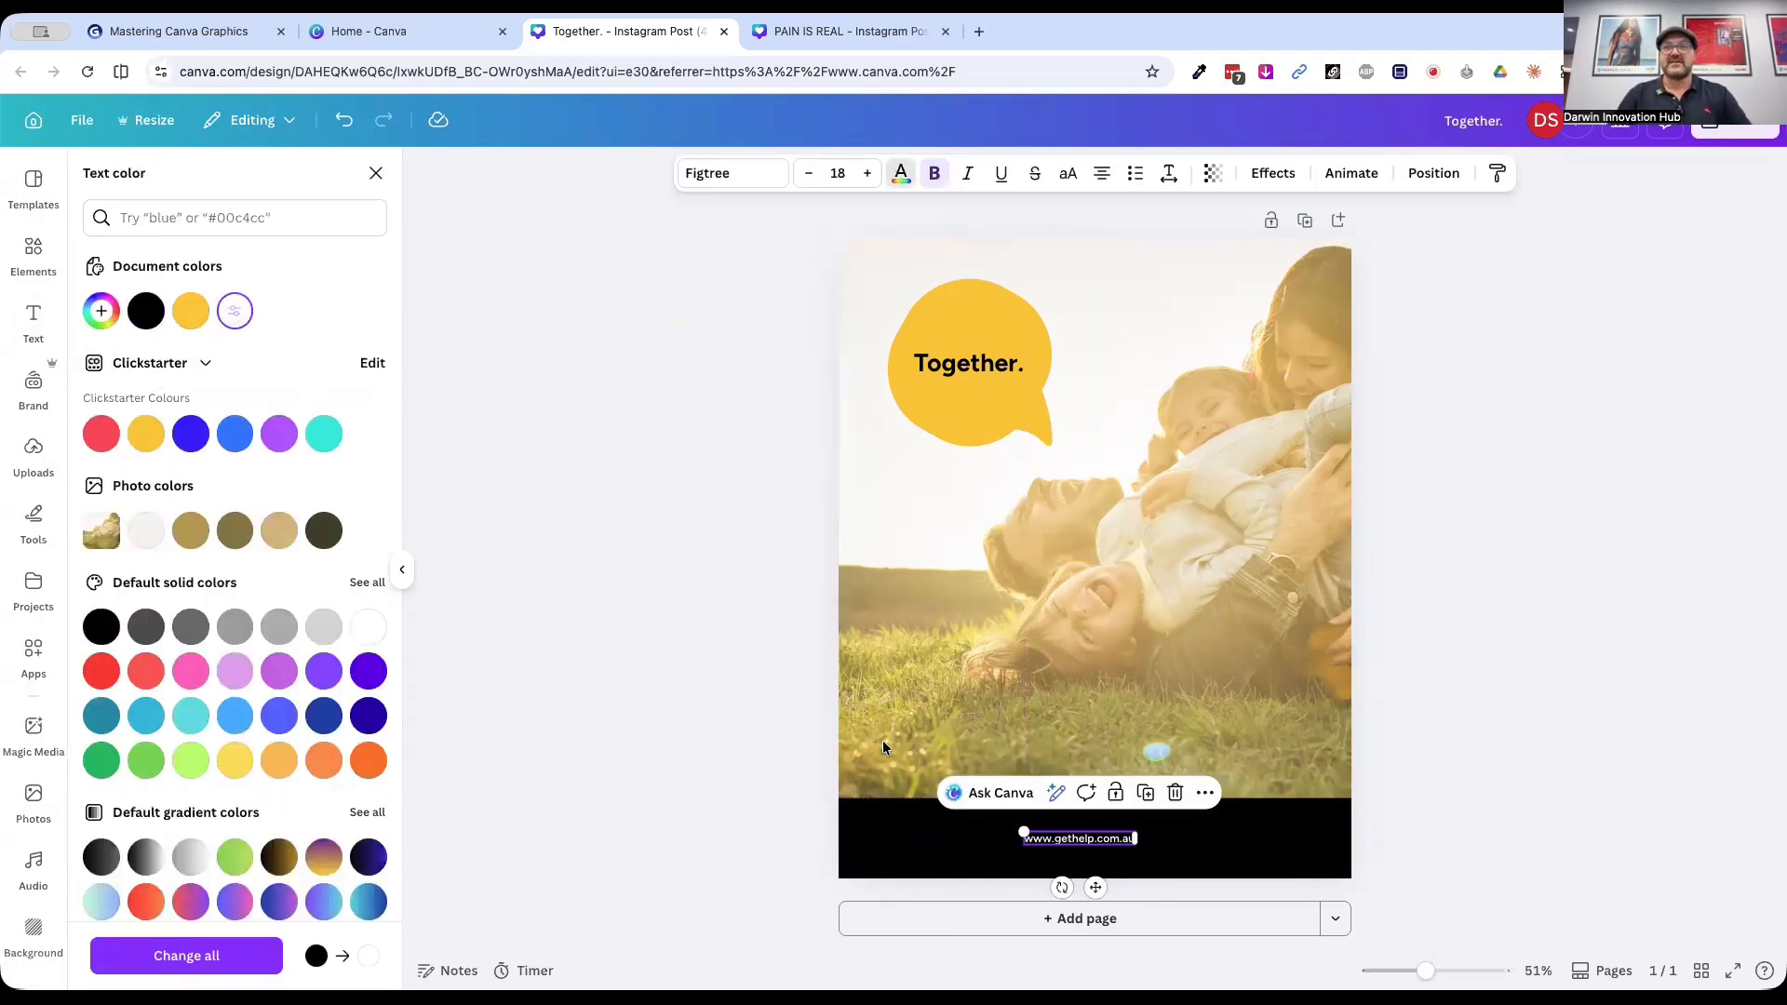
Step: Enlarge the web address to a font size of about 59 and centre it within the black band
{"action": "left_click_drag", "start_coordinate": [1018, 845], "coordinate": [914, 858]}
{"action": "left_click_drag", "start_coordinate": [1135, 827], "coordinate": [1277, 815]}
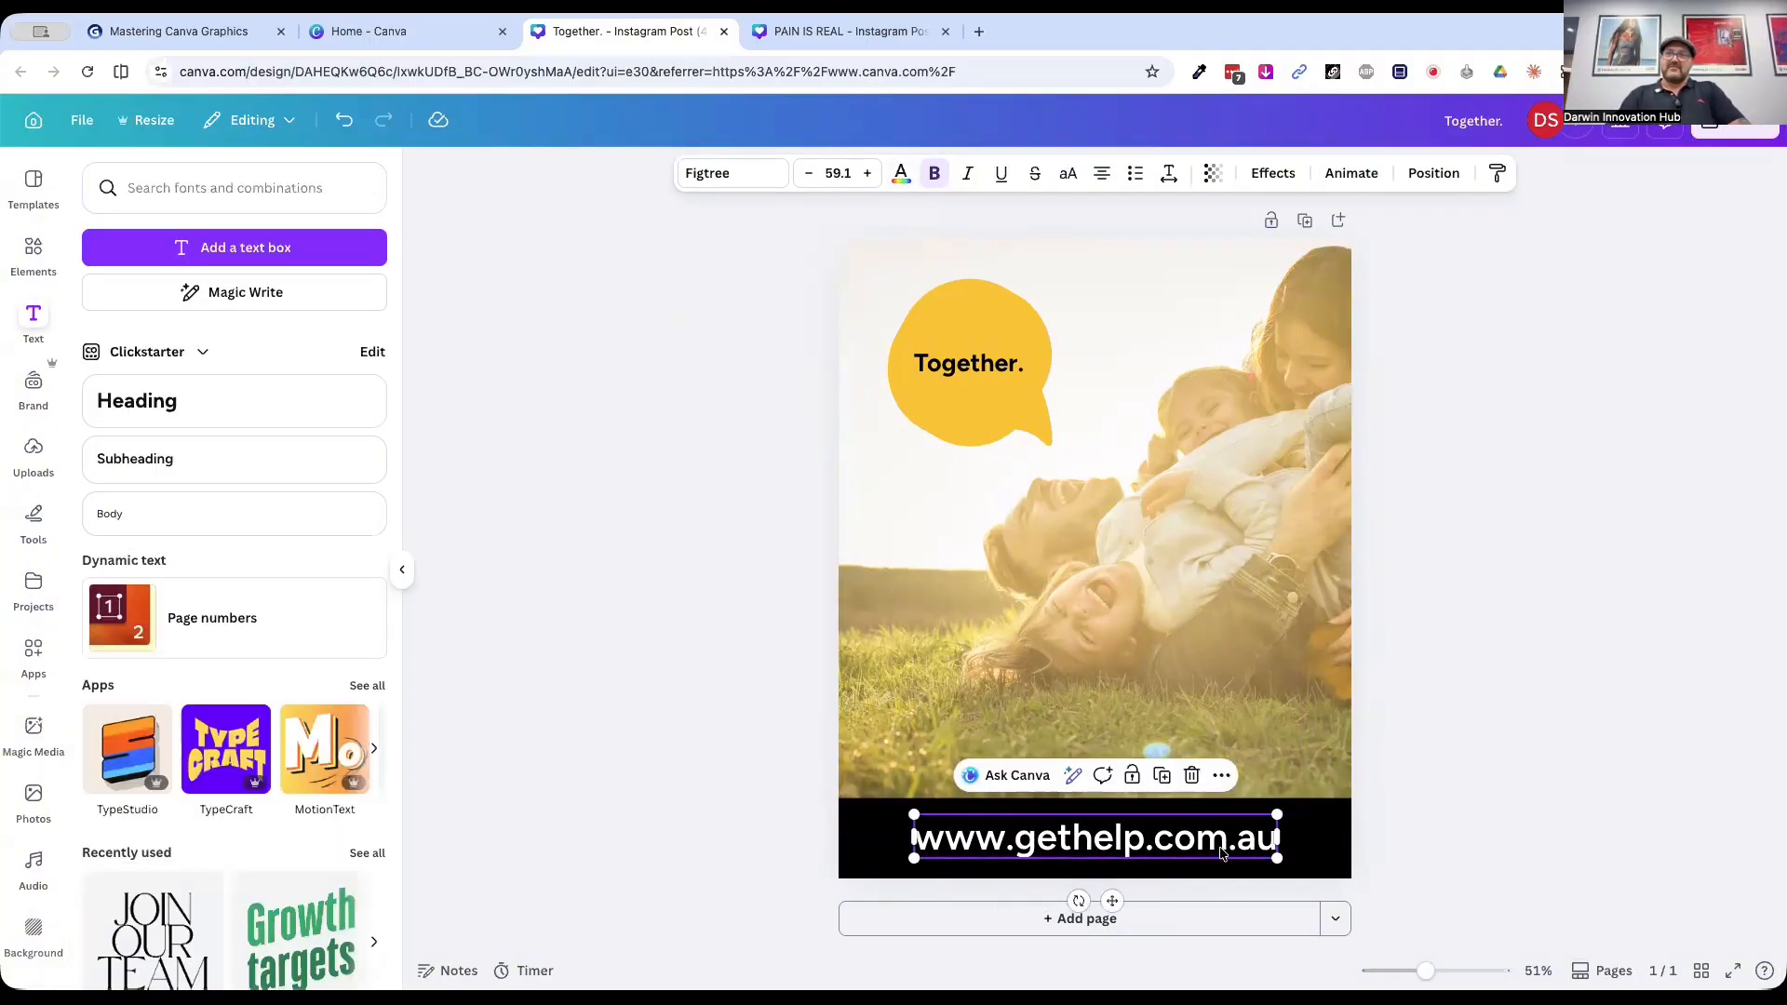
{"action": "left_click", "coordinate": [1424, 830]}
{"action": "left_click_drag", "start_coordinate": [1161, 830], "coordinate": [1134, 832]}
Step: Lower the black band's opacity so the grass shows through behind the web address
{"action": "left_click", "coordinate": [1326, 837]}
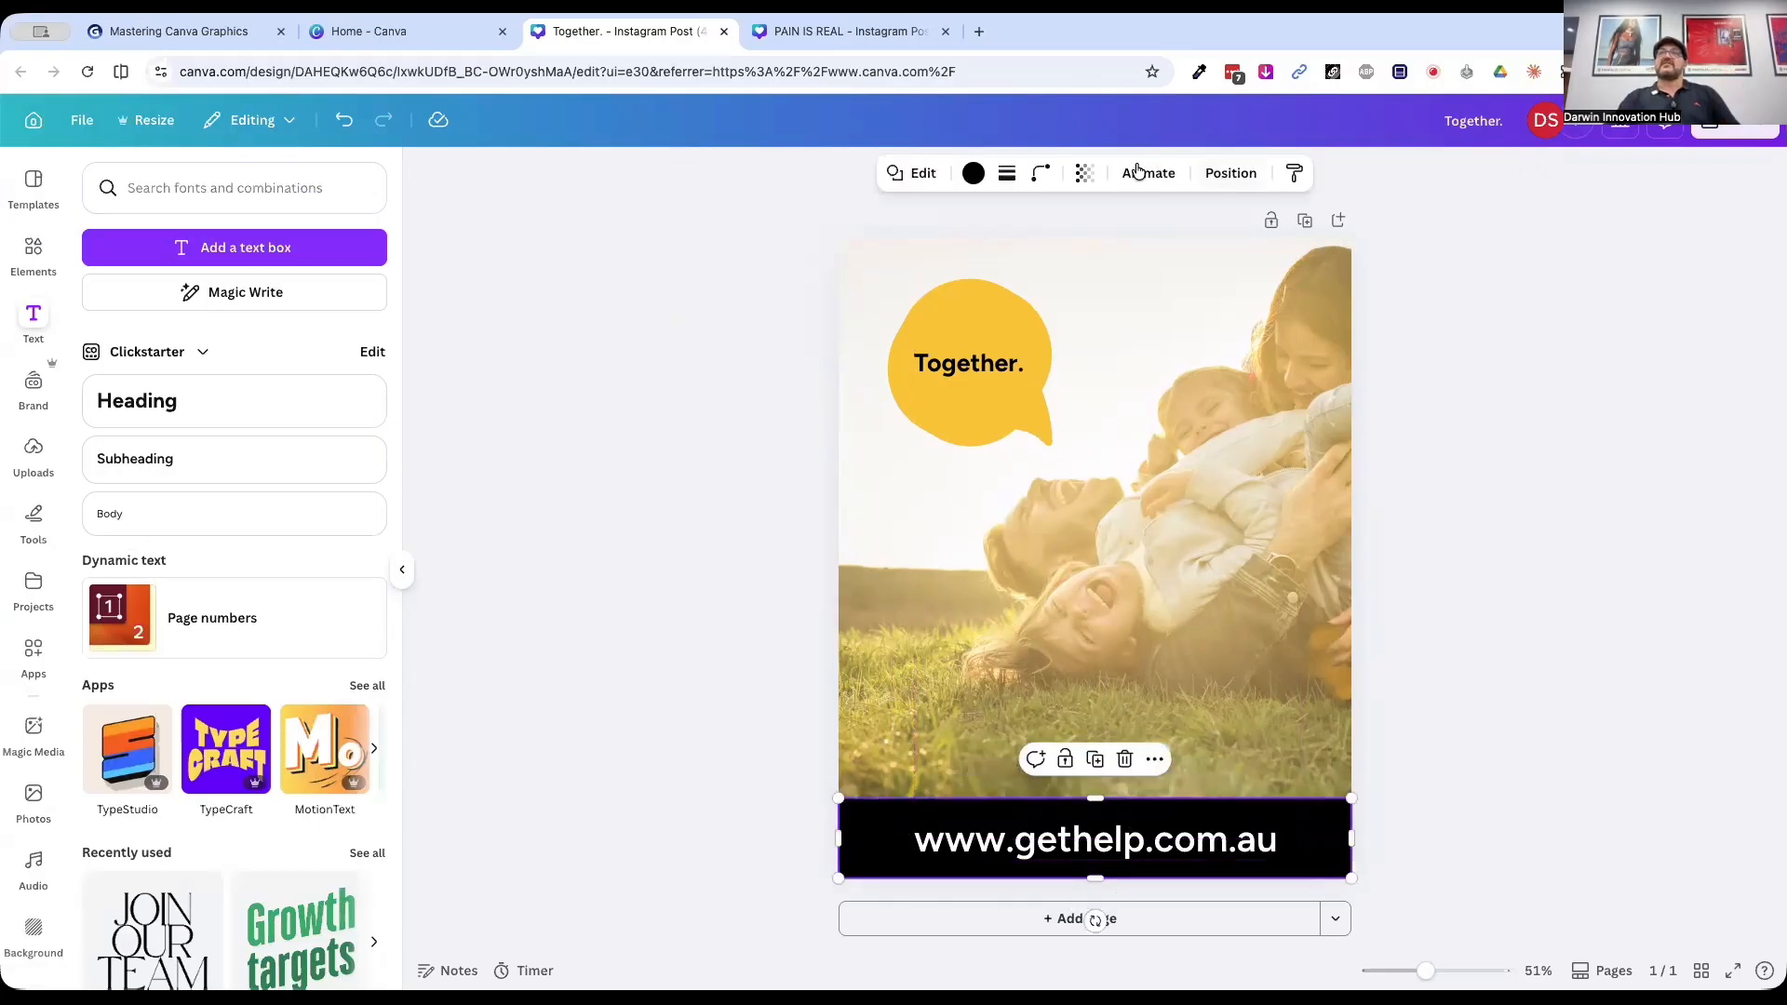
{"action": "left_click", "coordinate": [1084, 175]}
{"action": "left_click_drag", "start_coordinate": [1112, 256], "coordinate": [1047, 260]}
{"action": "left_click", "coordinate": [1614, 689]}
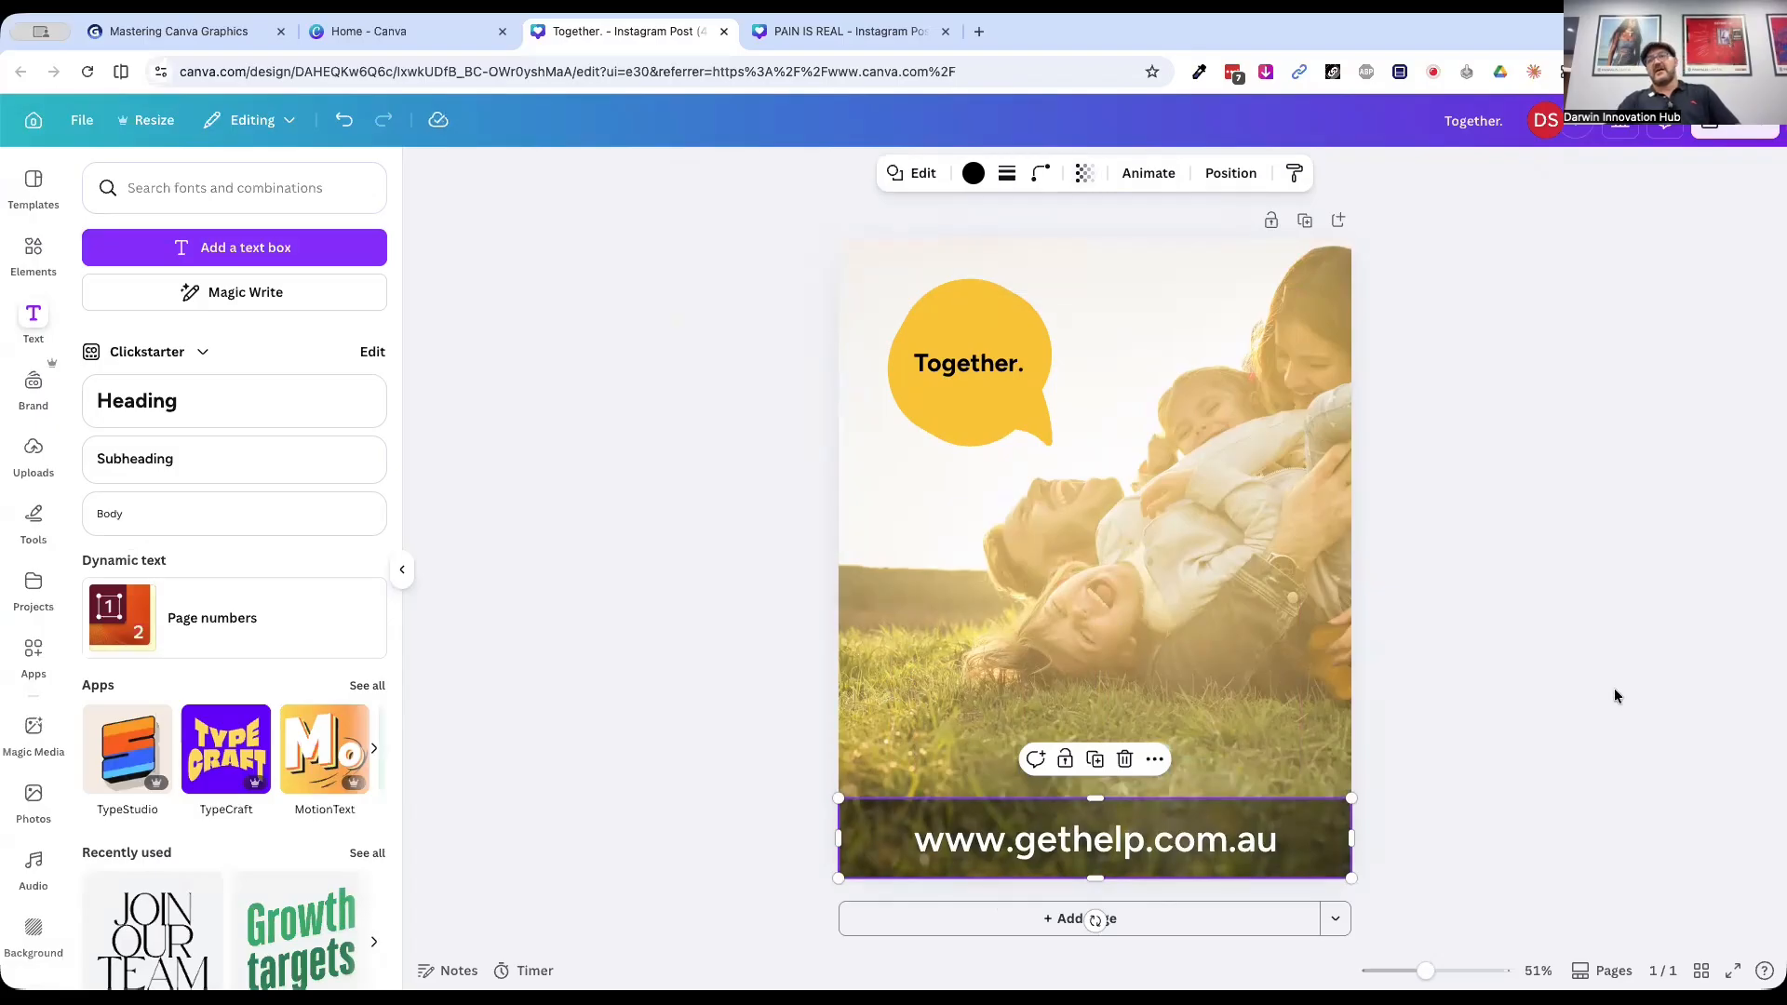
{"action": "left_click", "coordinate": [1614, 690]}
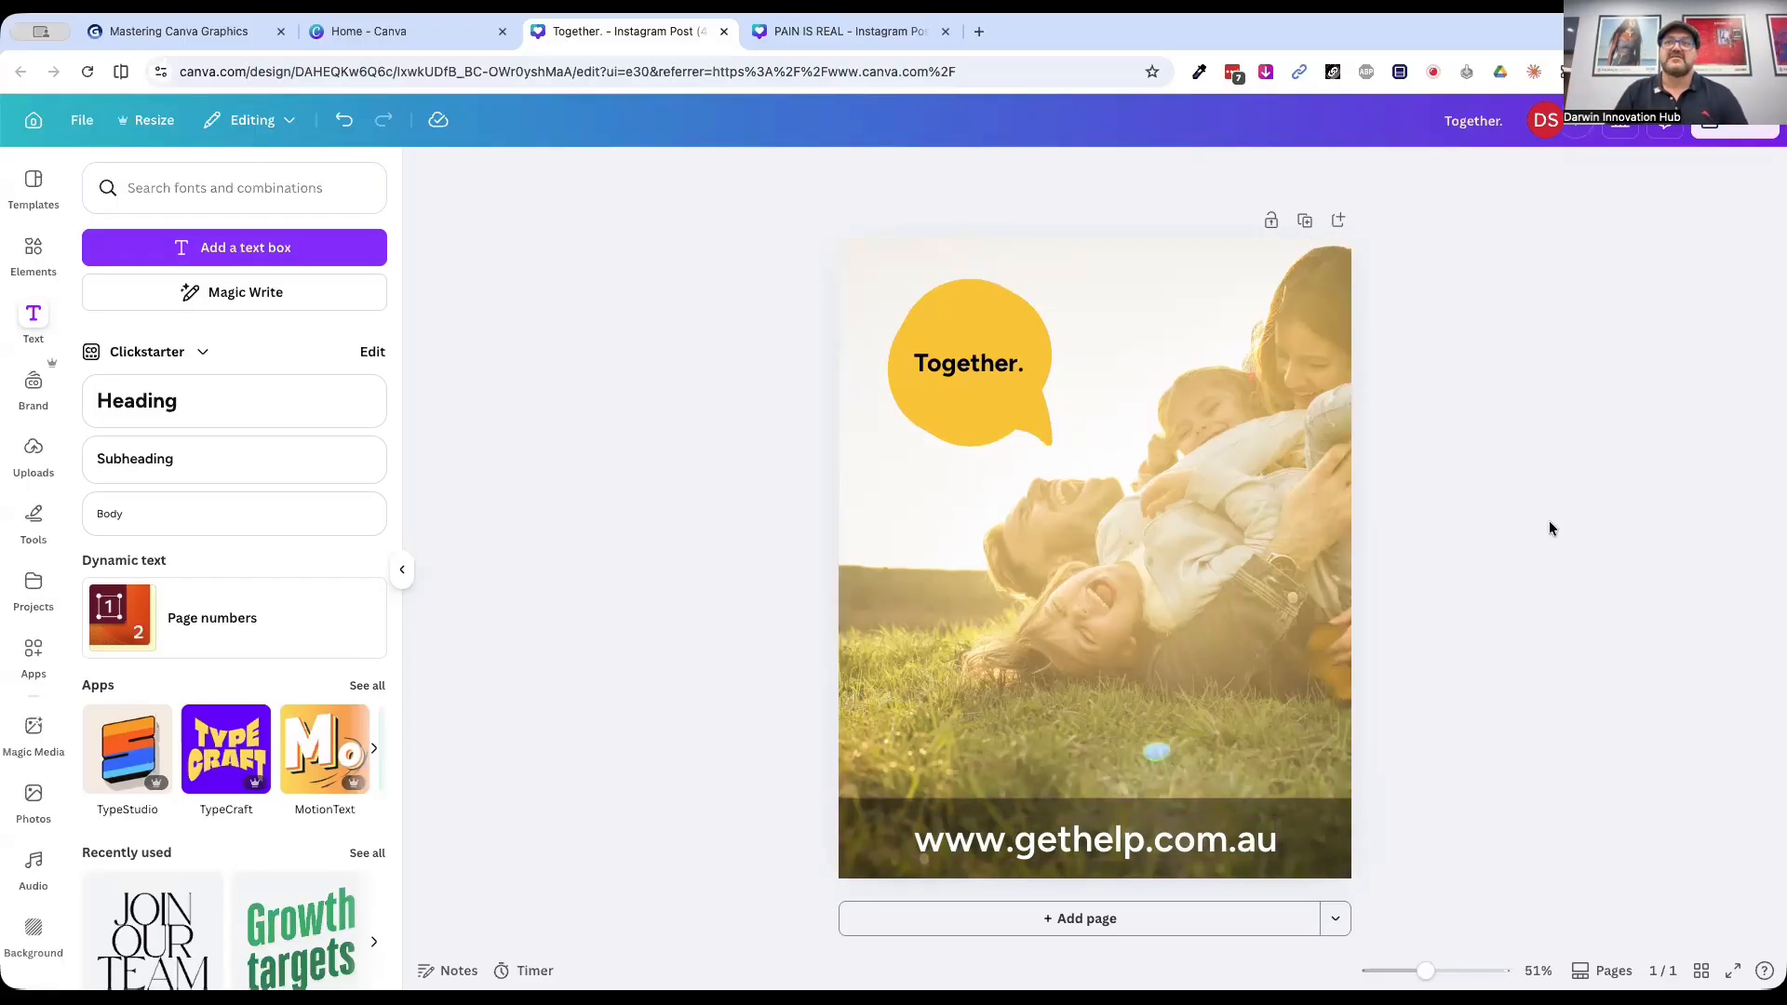
Step: Switch to the "PAIN IS REAL" design and centre-align its large heading
{"action": "left_click", "coordinate": [186, 31]}
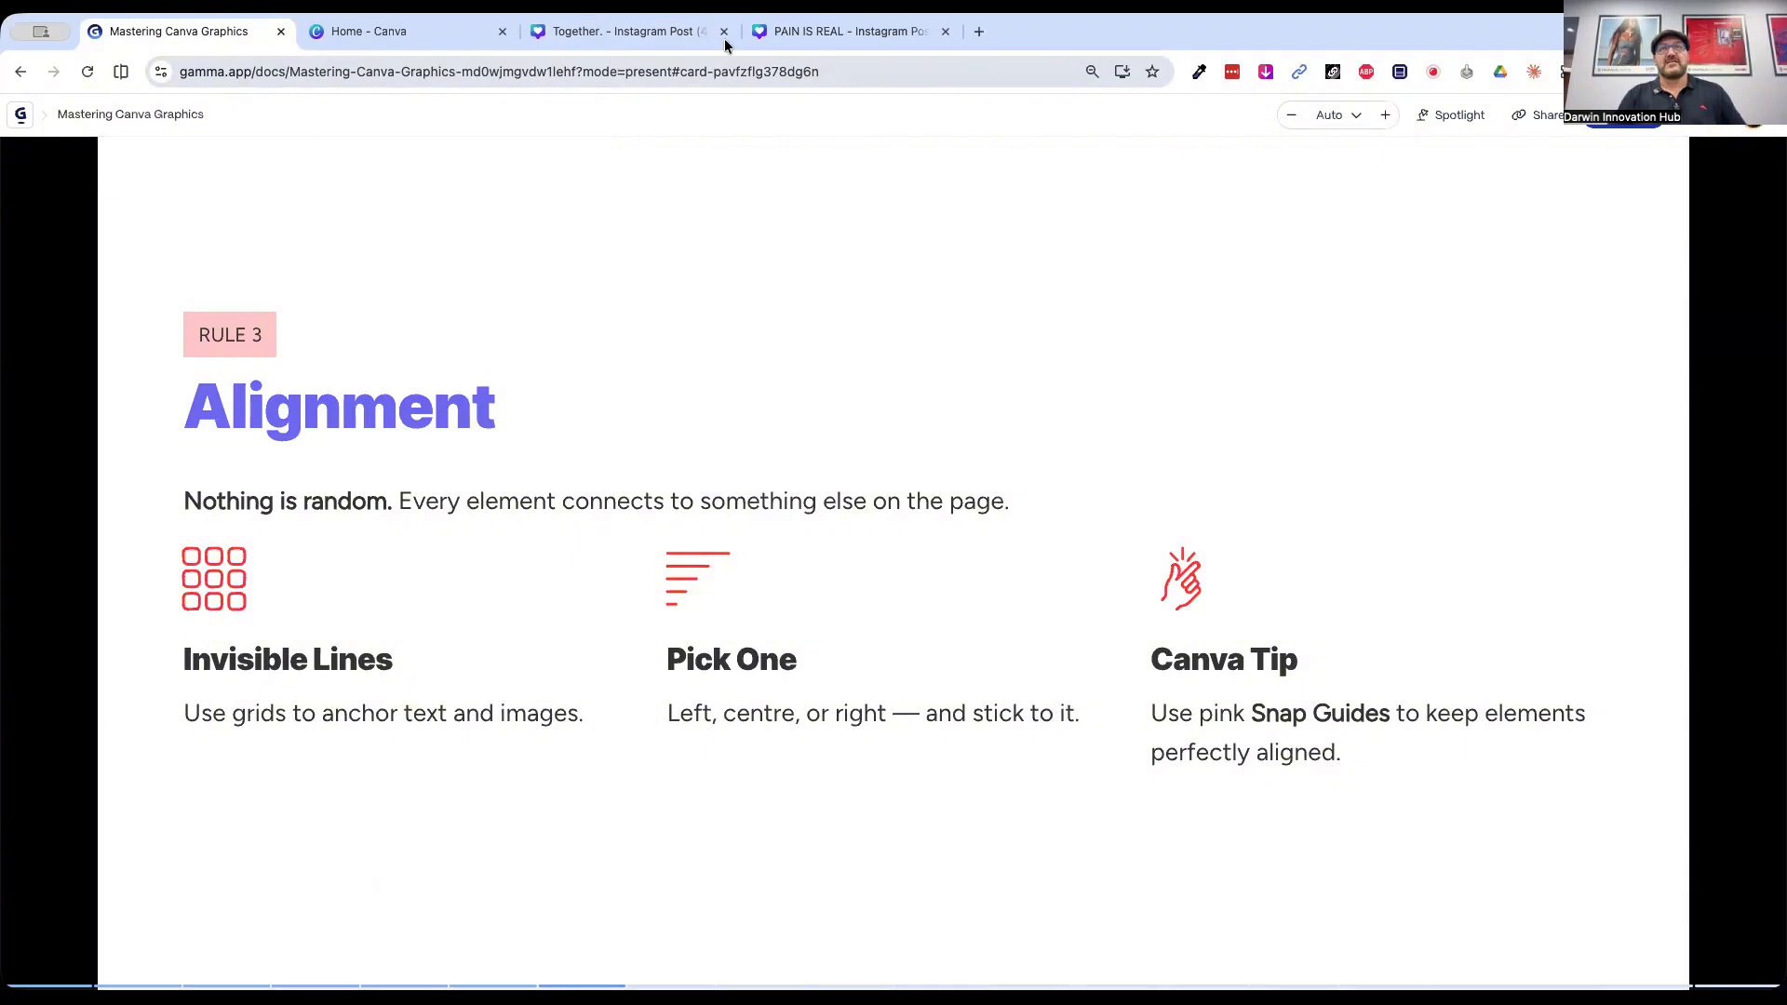
{"action": "left_click", "coordinate": [798, 33]}
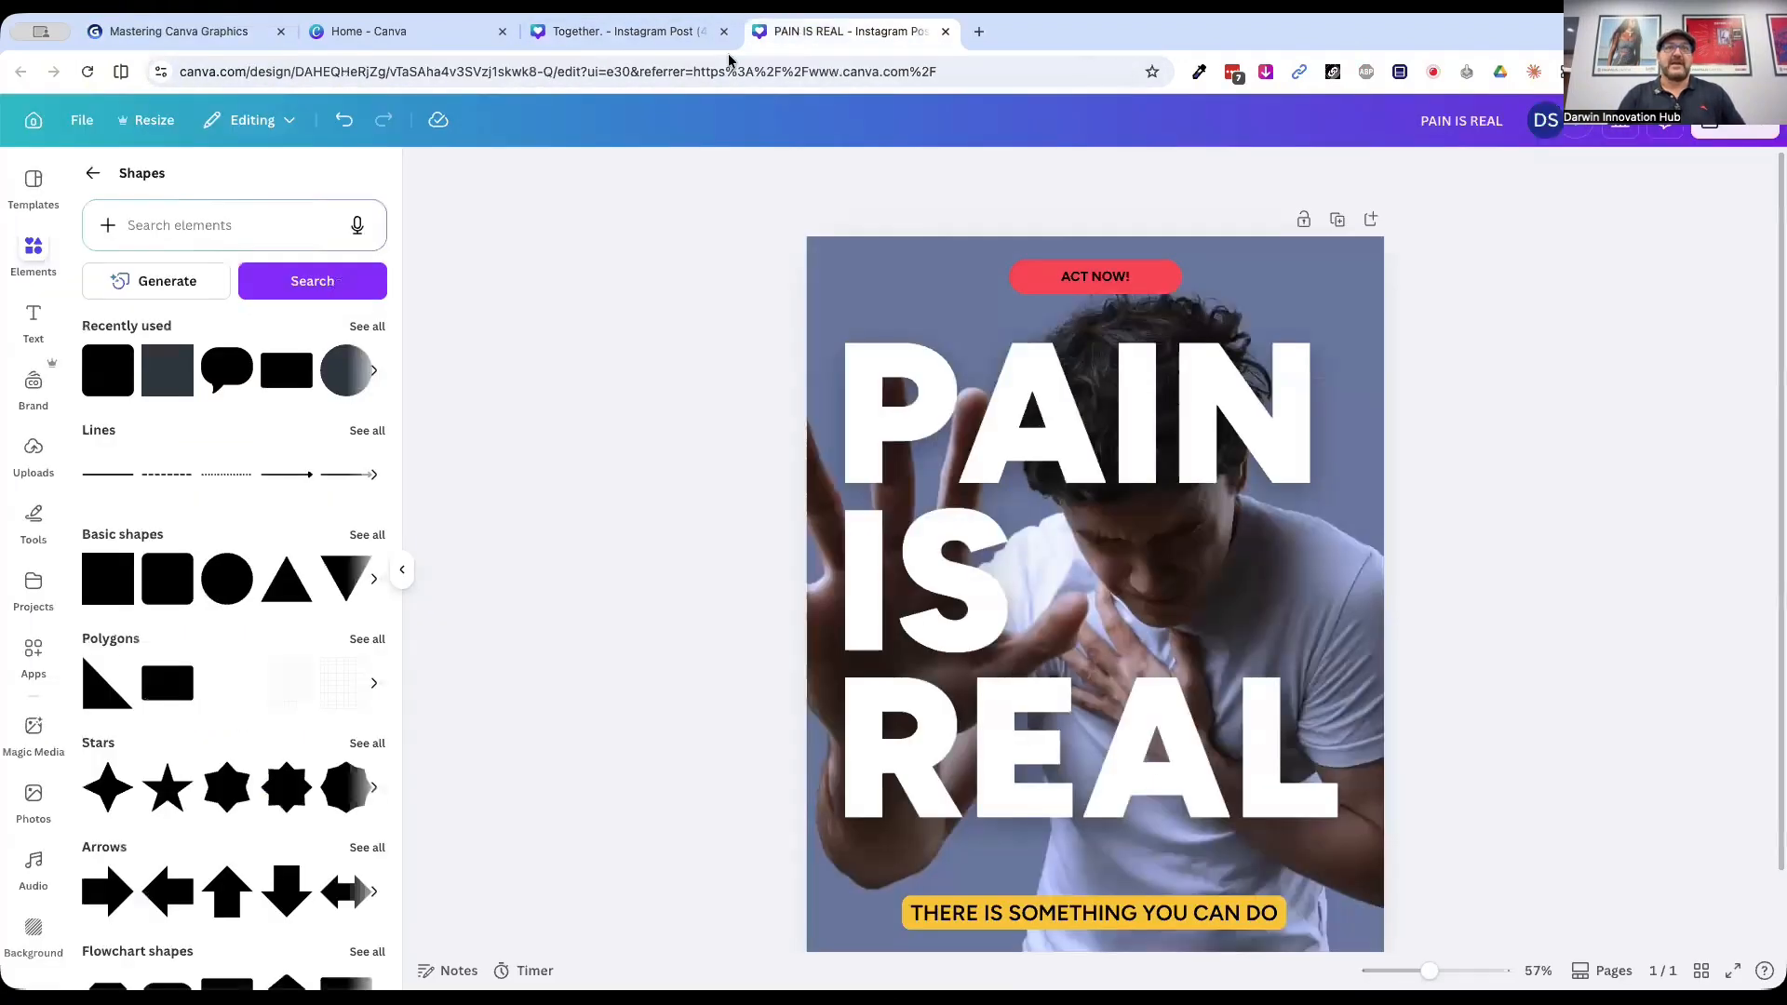
{"action": "left_click", "coordinate": [929, 411]}
{"action": "left_click", "coordinate": [1101, 179]}
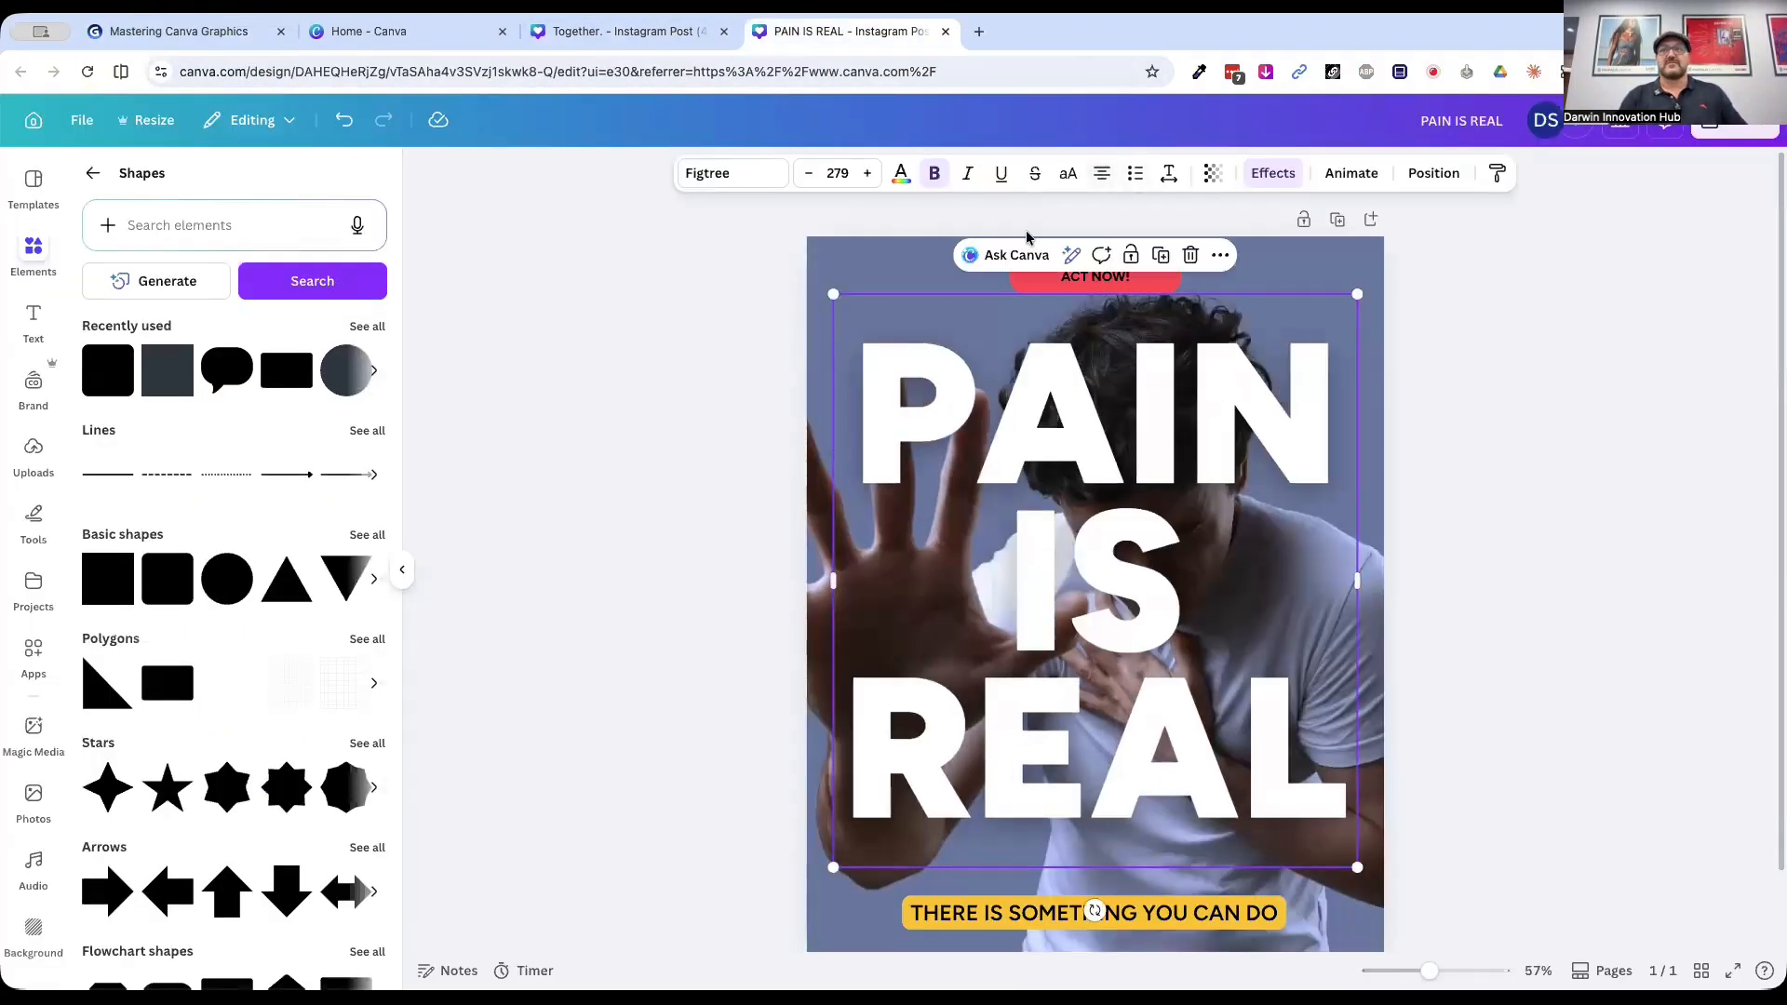
{"action": "left_click", "coordinate": [1567, 579]}
Step: Set the "PAIN IS REAL" heading back to left alignment
{"action": "left_click", "coordinate": [1061, 468]}
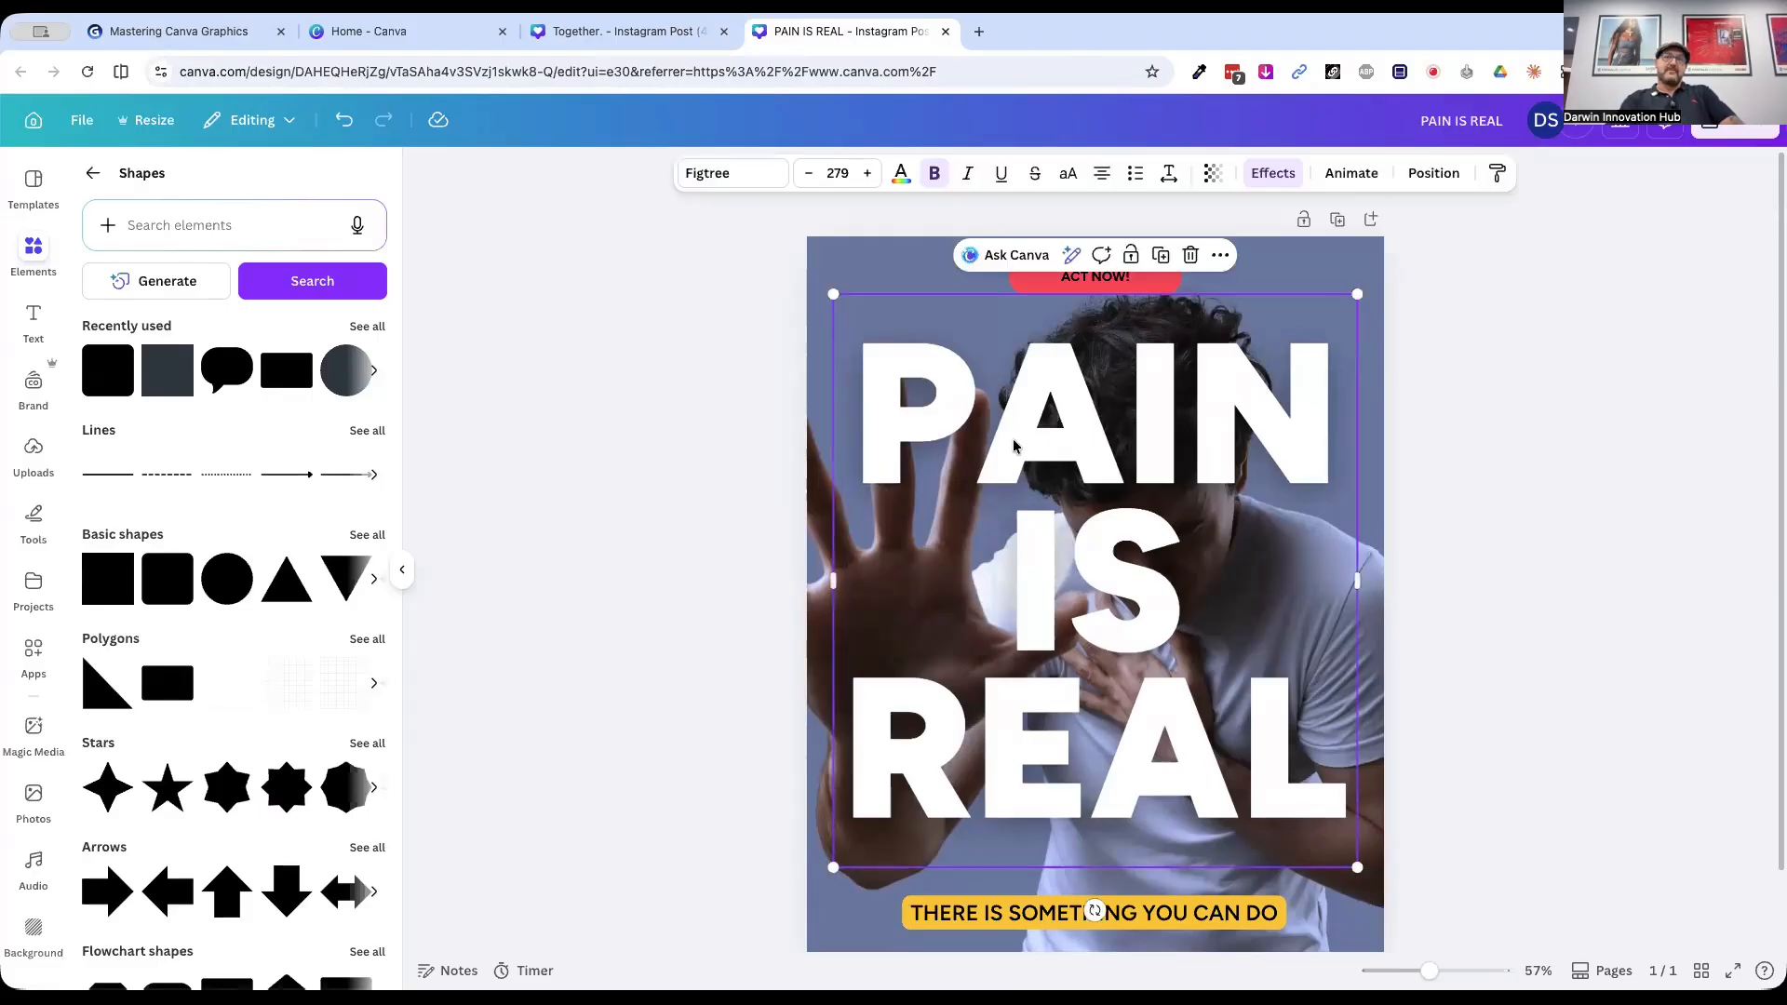
{"action": "left_click", "coordinate": [1100, 175]}
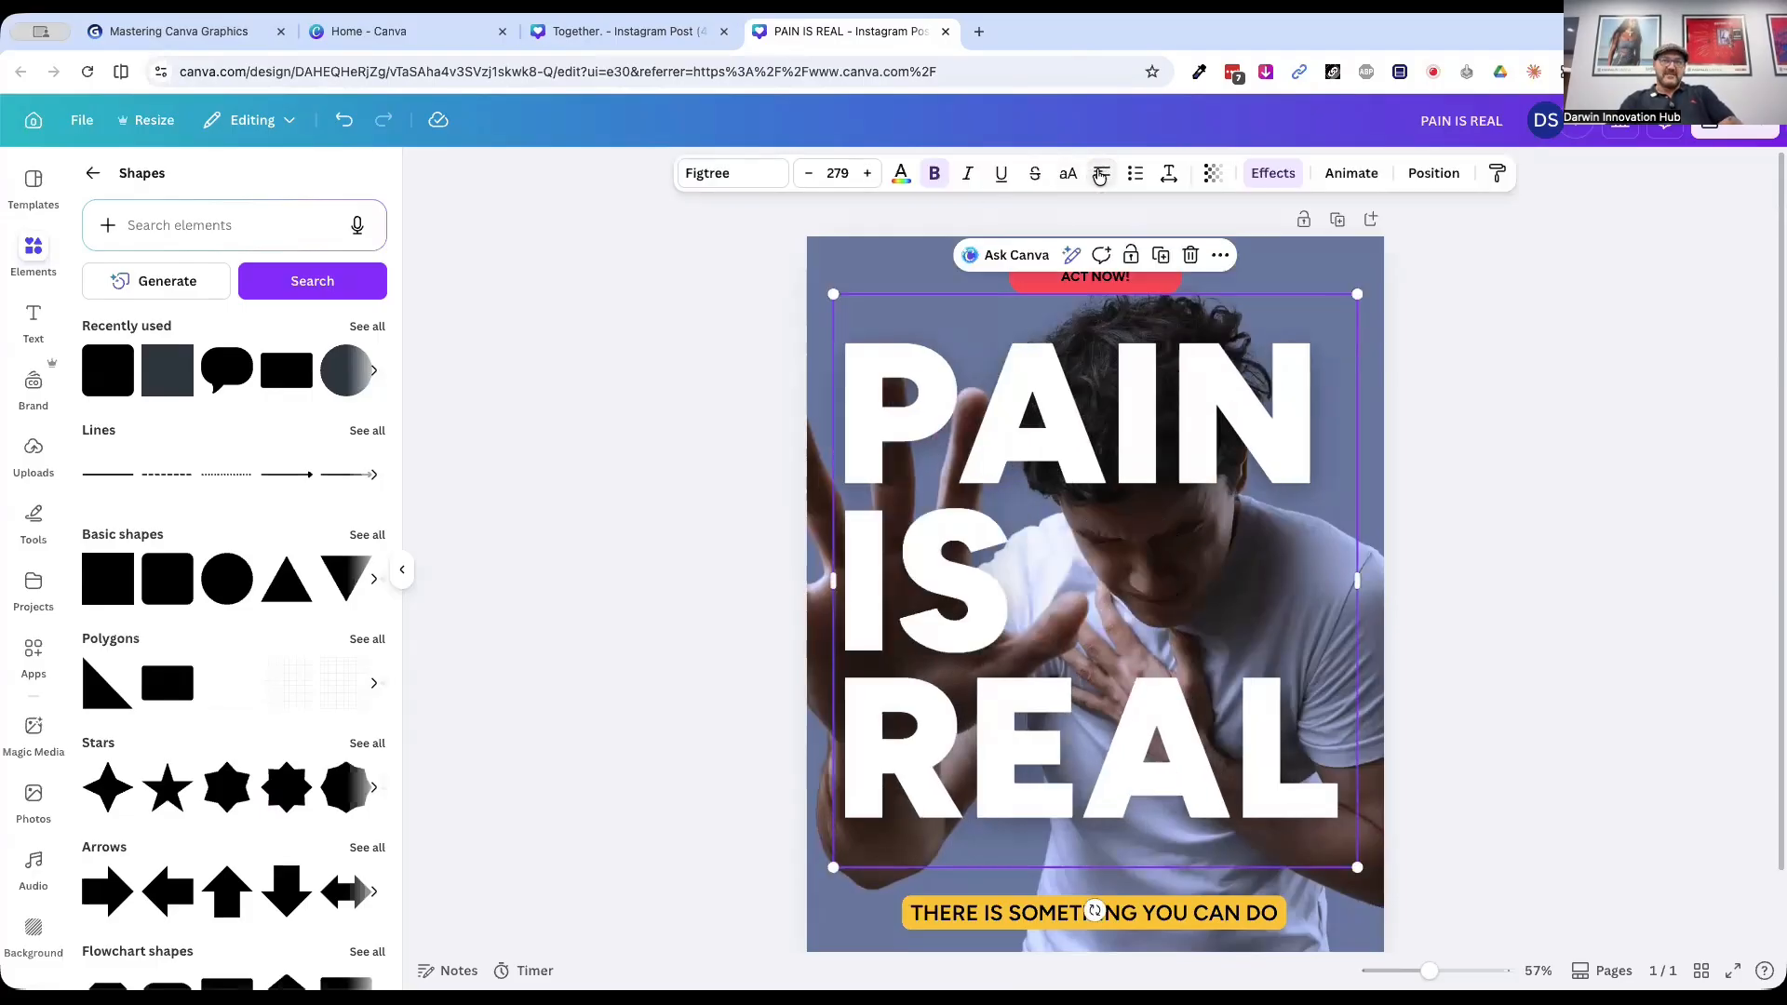
{"action": "left_click", "coordinate": [1536, 416]}
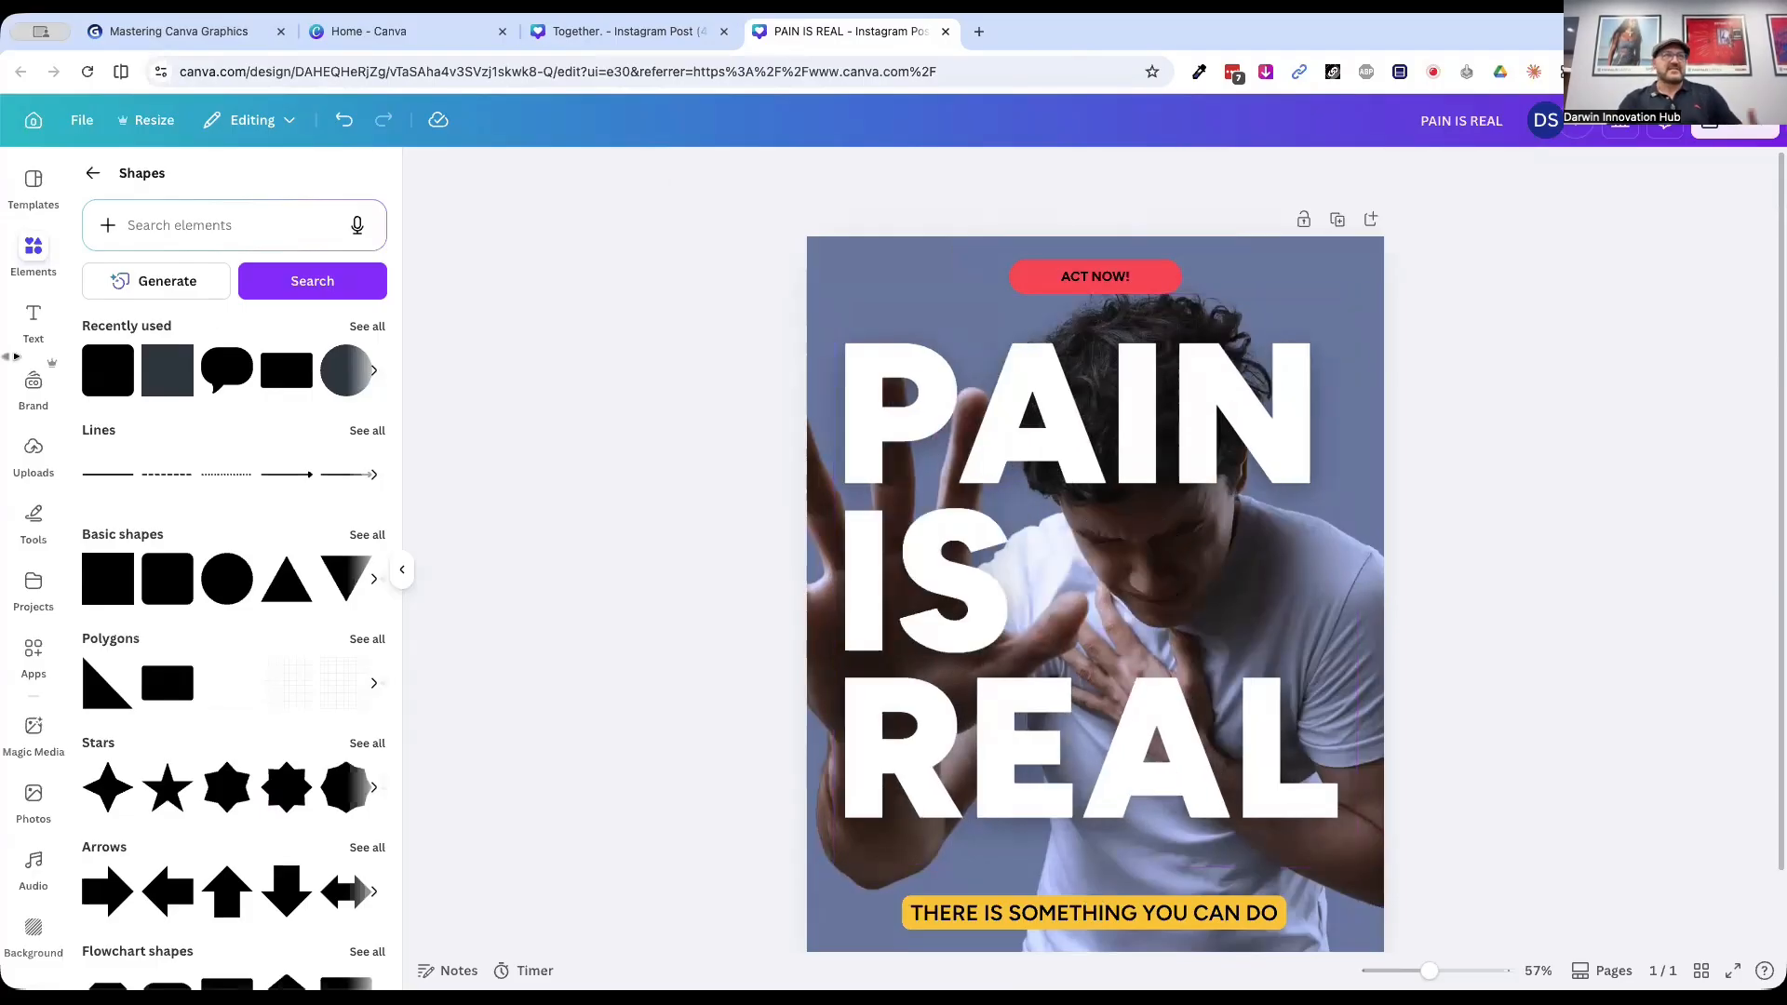
Step: Switch to the Mastering Canva Graphics presentation in Gamma and advance to the Rule 4 Whitespace slide
{"action": "left_click", "coordinate": [163, 30]}
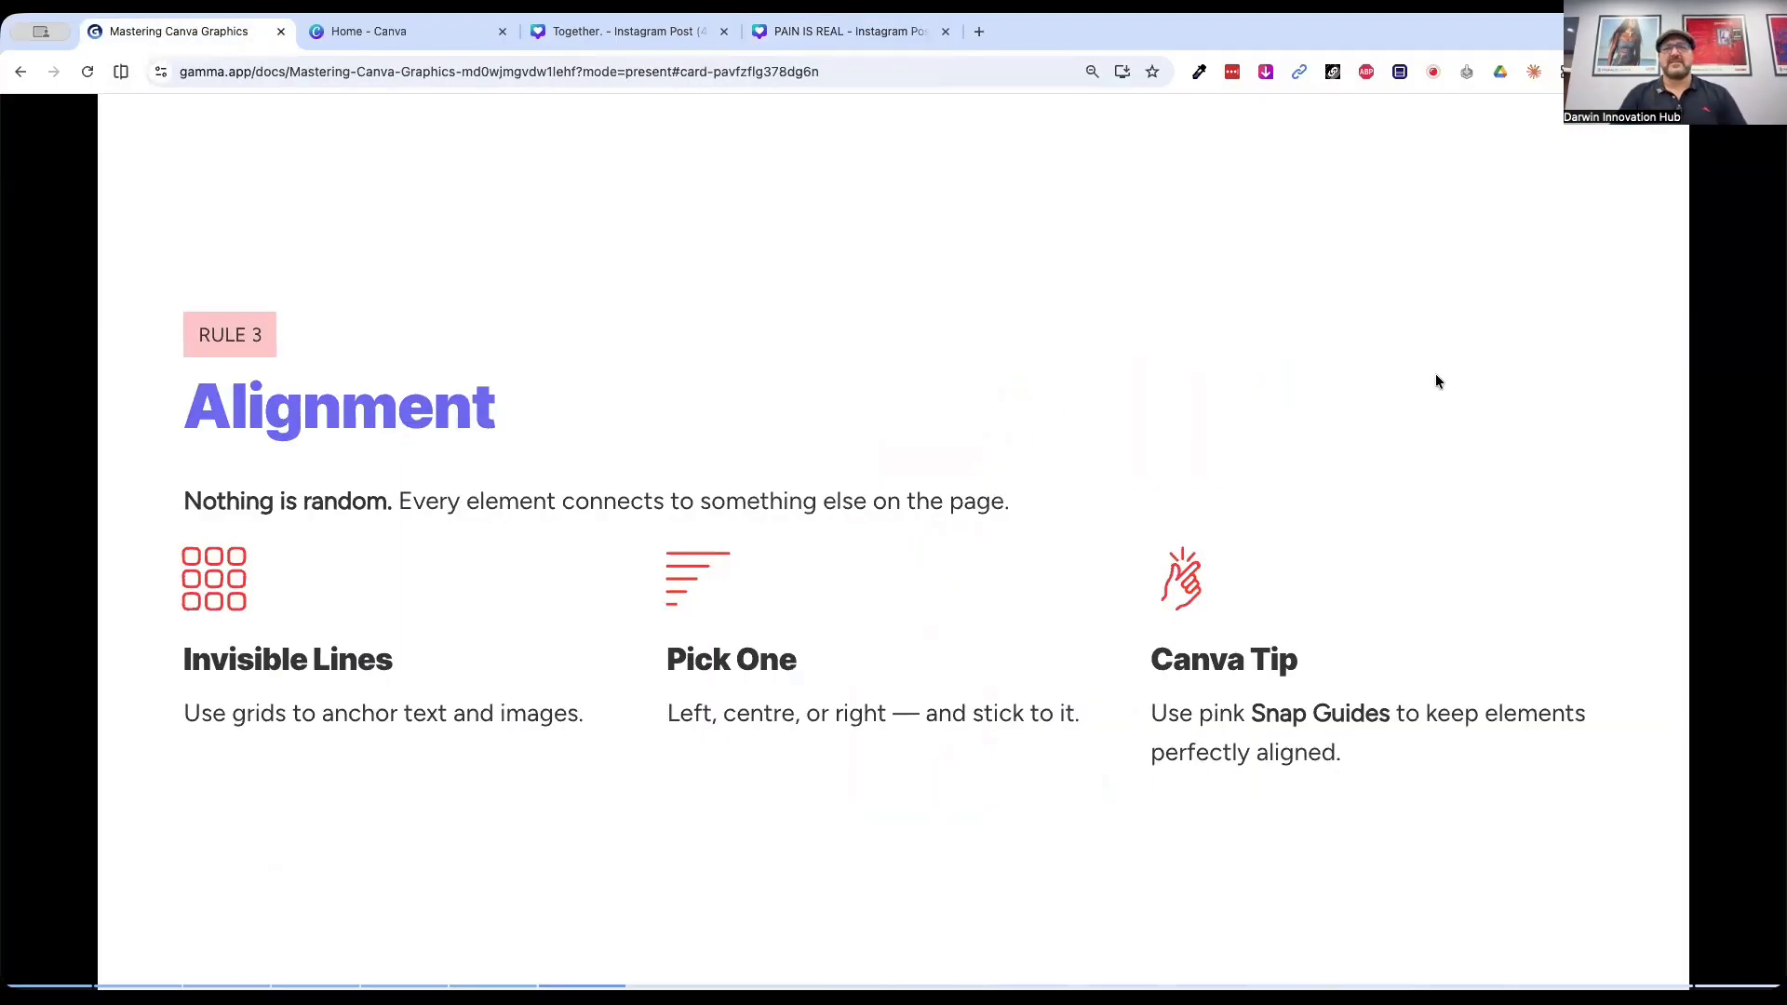
{"action": "key", "text": "Right"}
{"action": "key", "text": "Right"}
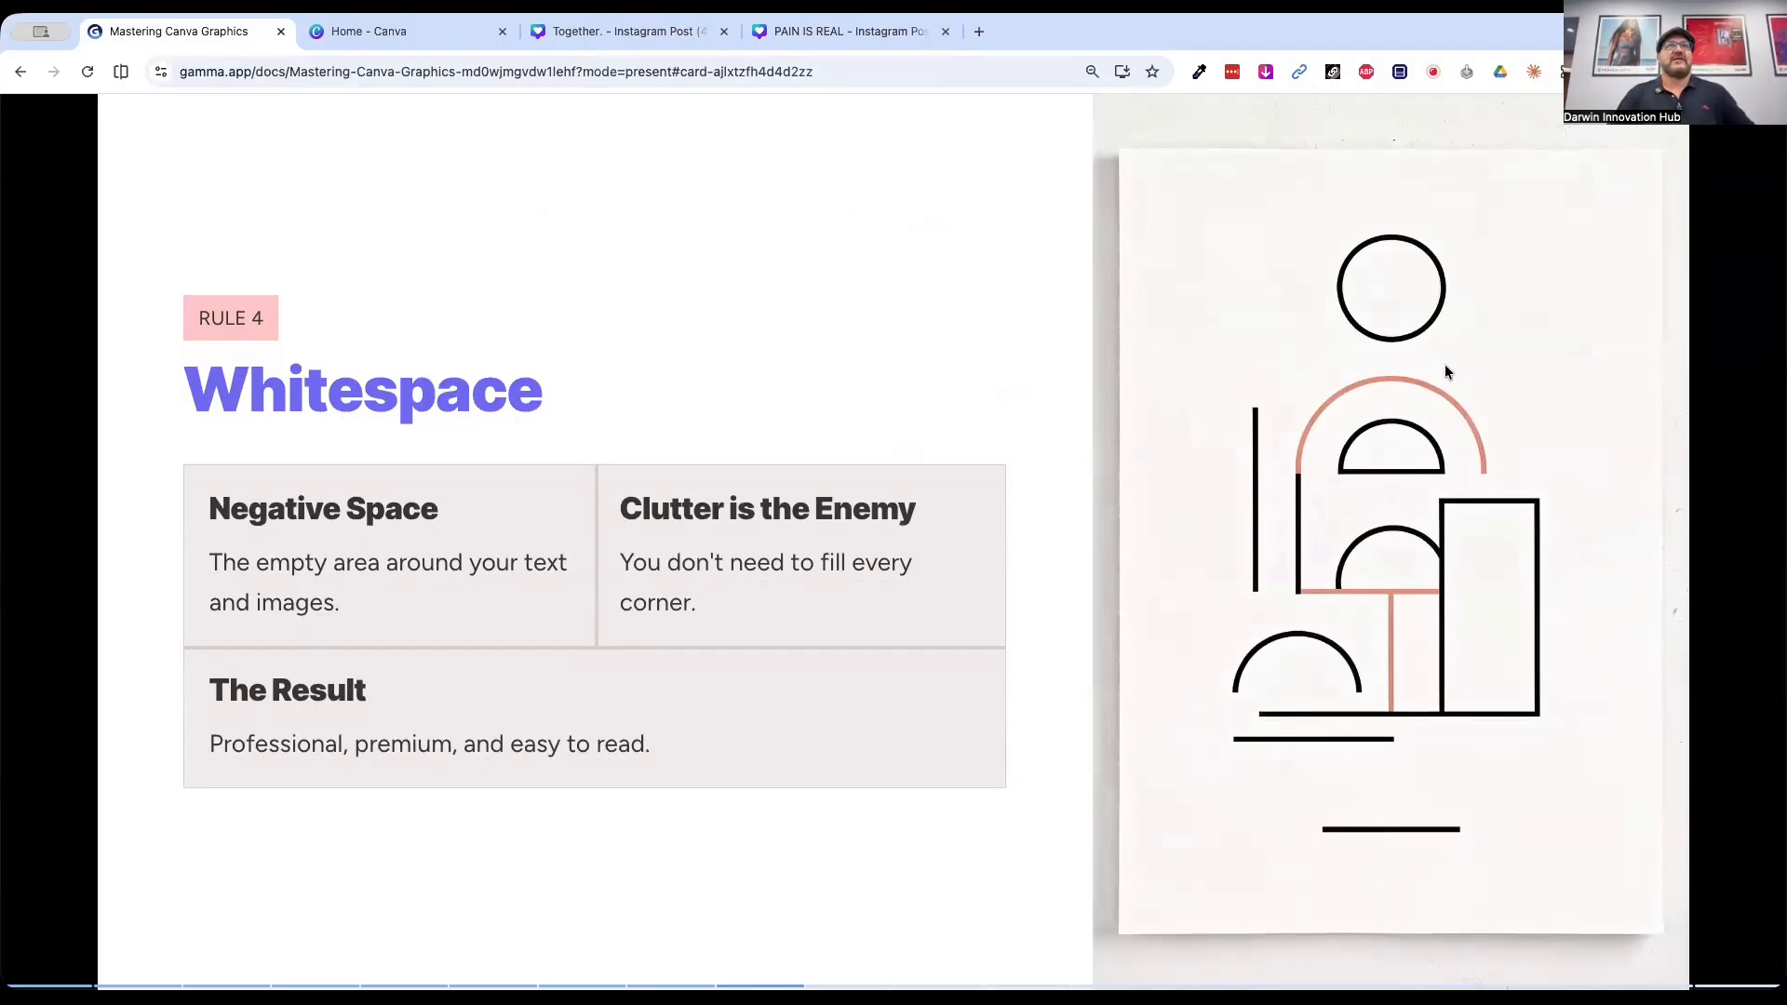
Step: Switch to Canva, create a new Instagram Post (4:5), and apply the Black and White Grunge Podcast Announcement template
{"action": "left_click", "coordinate": [475, 33]}
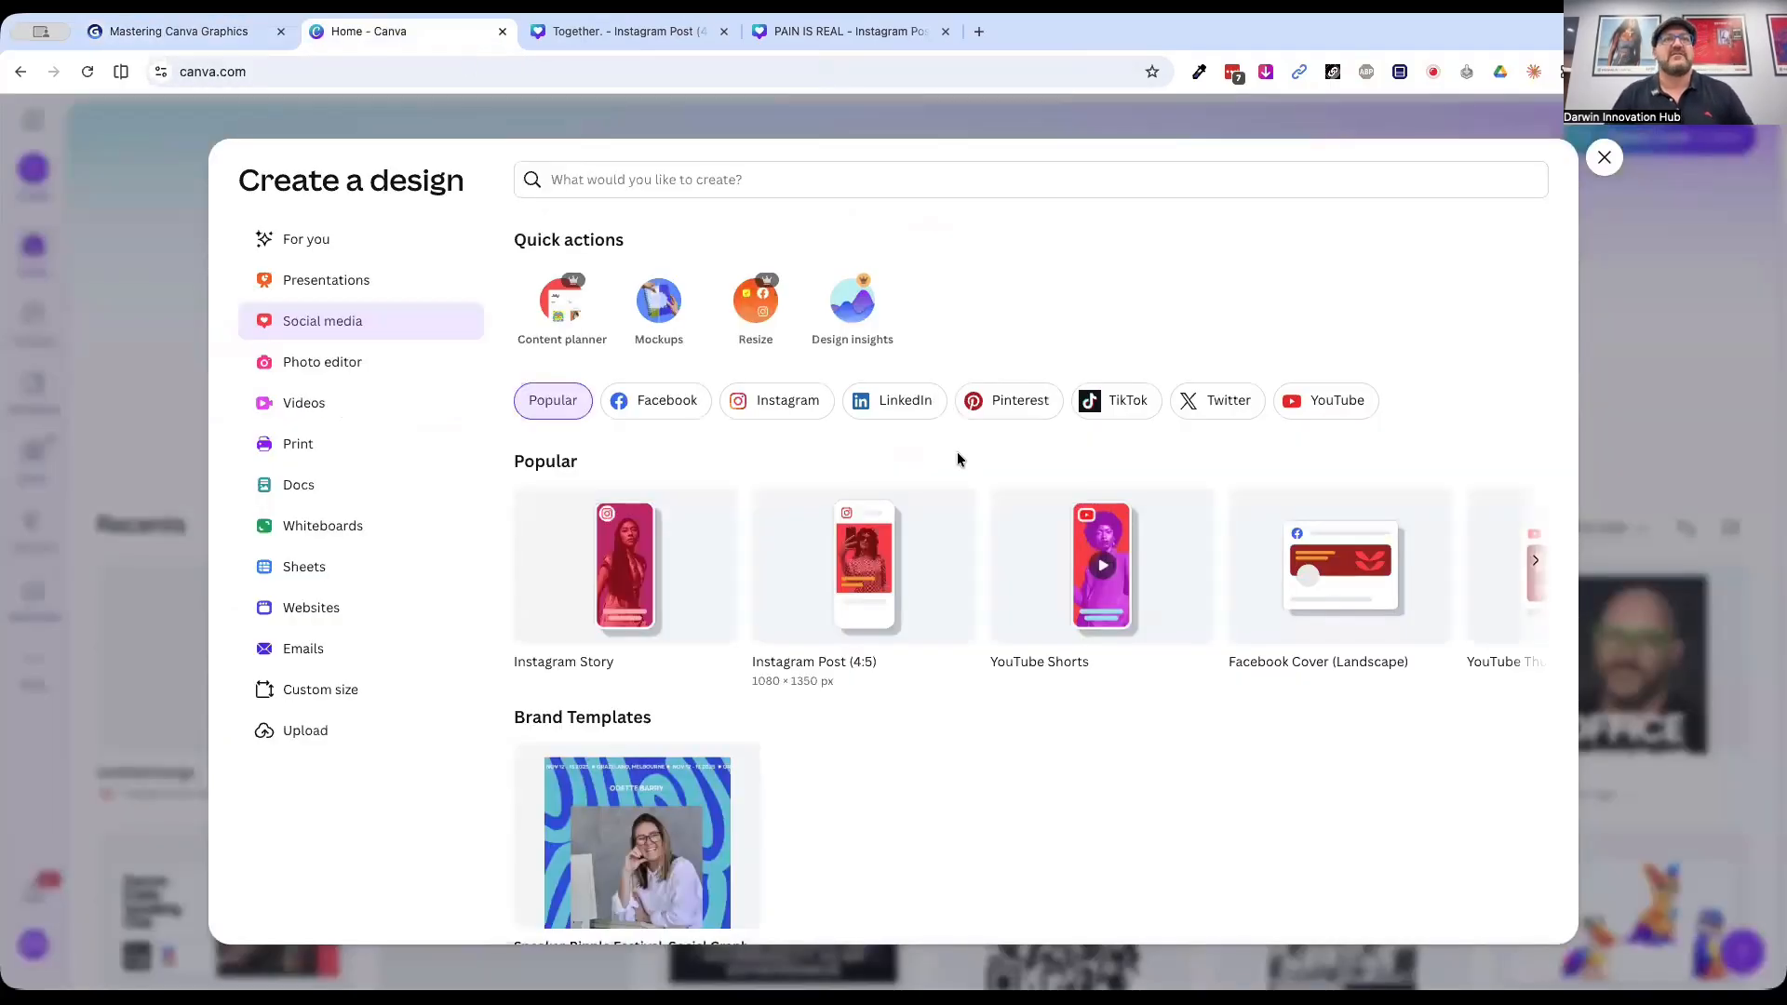
{"action": "left_click", "coordinate": [879, 550]}
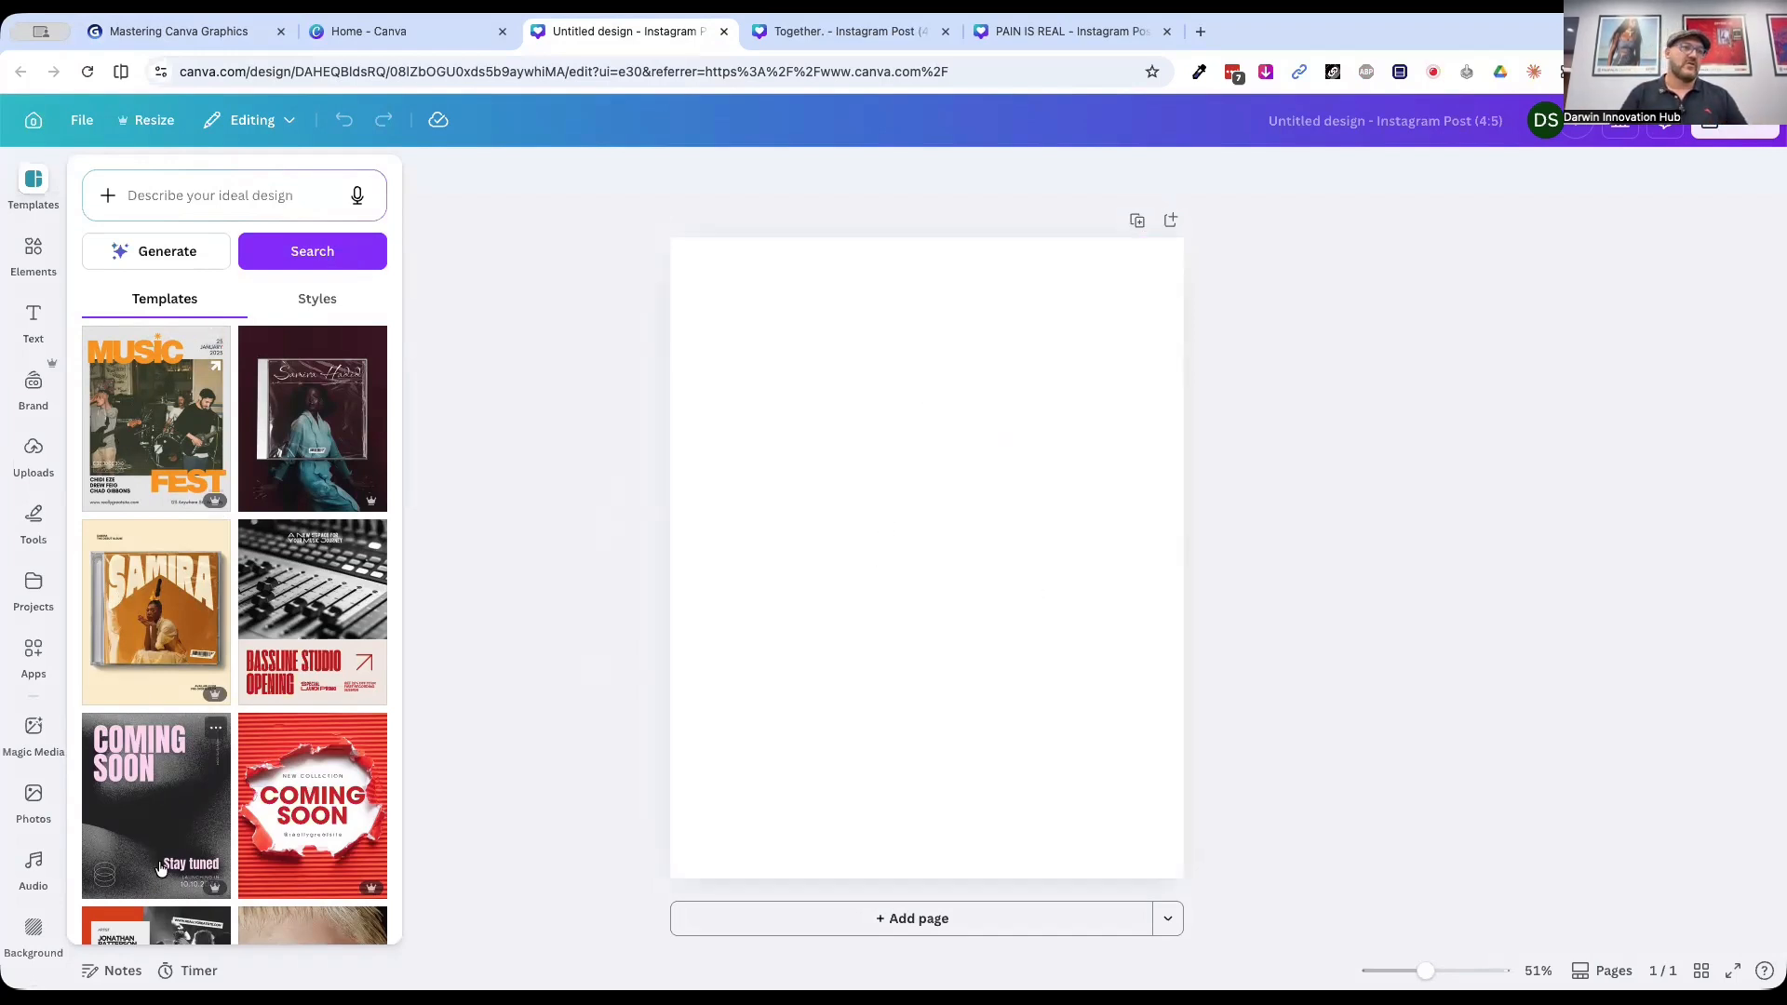
{"action": "scroll", "coordinate": [159, 868], "scroll_direction": "down", "scroll_amount": 2}
{"action": "scroll", "coordinate": [159, 867], "scroll_direction": "down", "scroll_amount": 3}
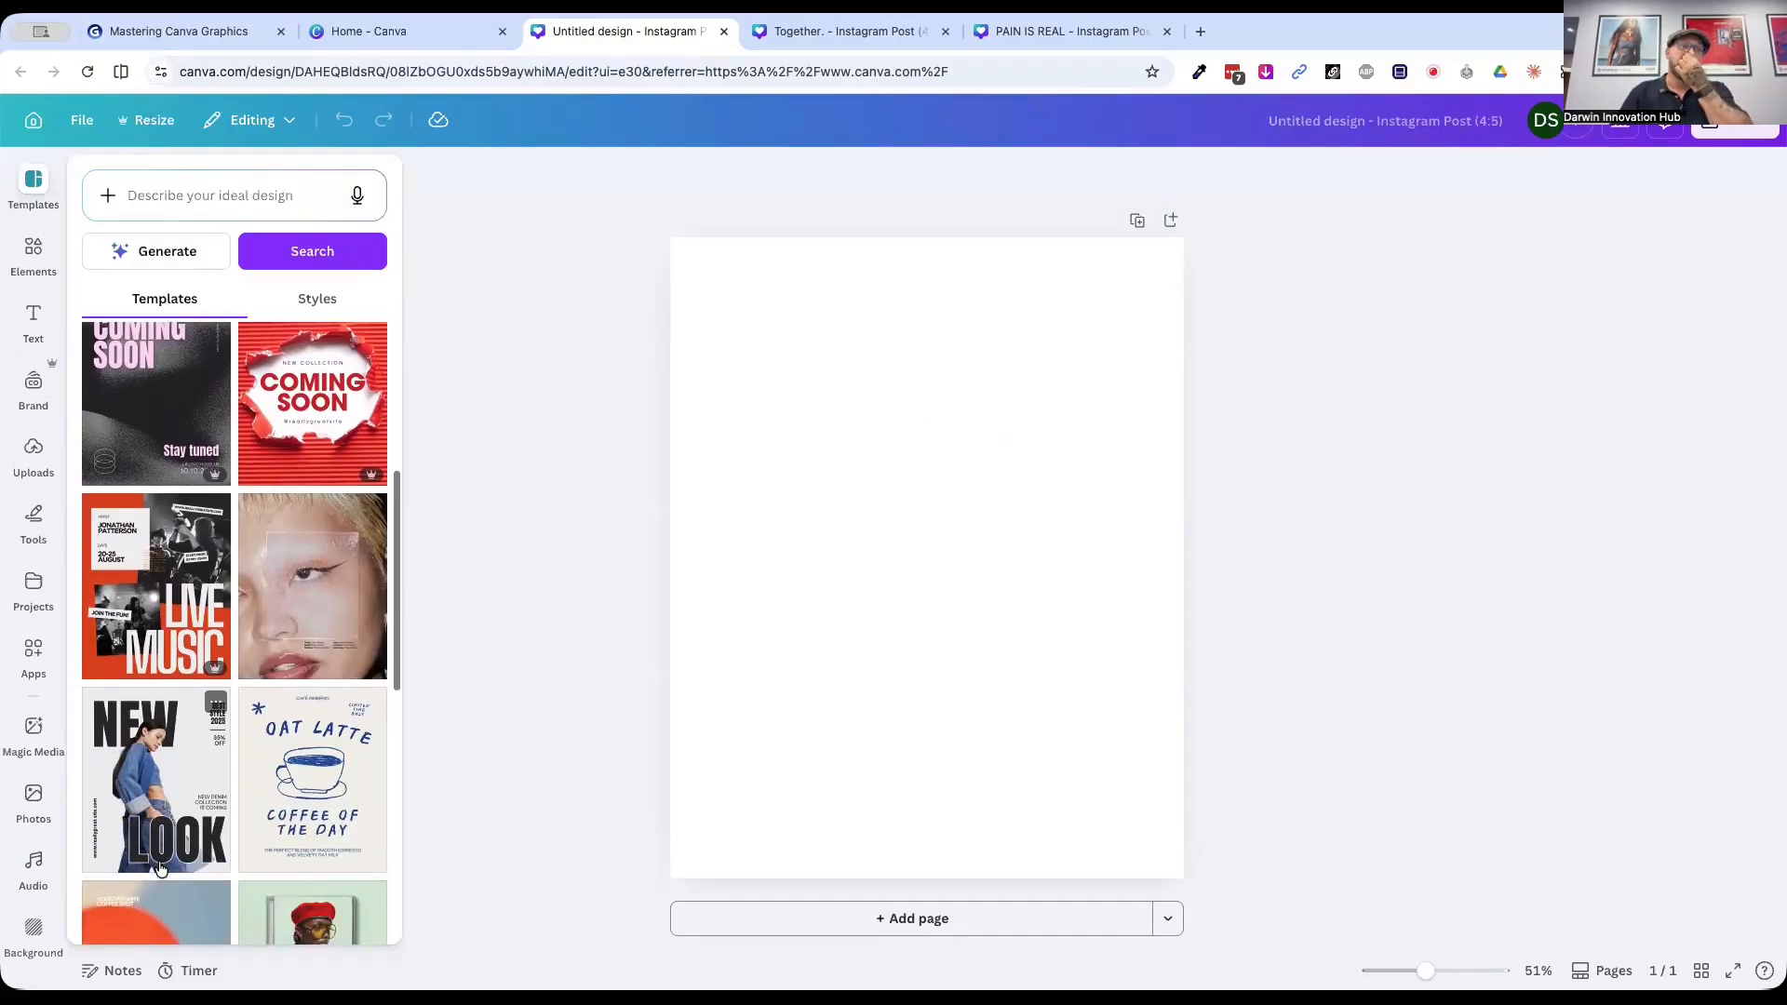
{"action": "scroll", "coordinate": [161, 867], "scroll_direction": "down", "scroll_amount": 5}
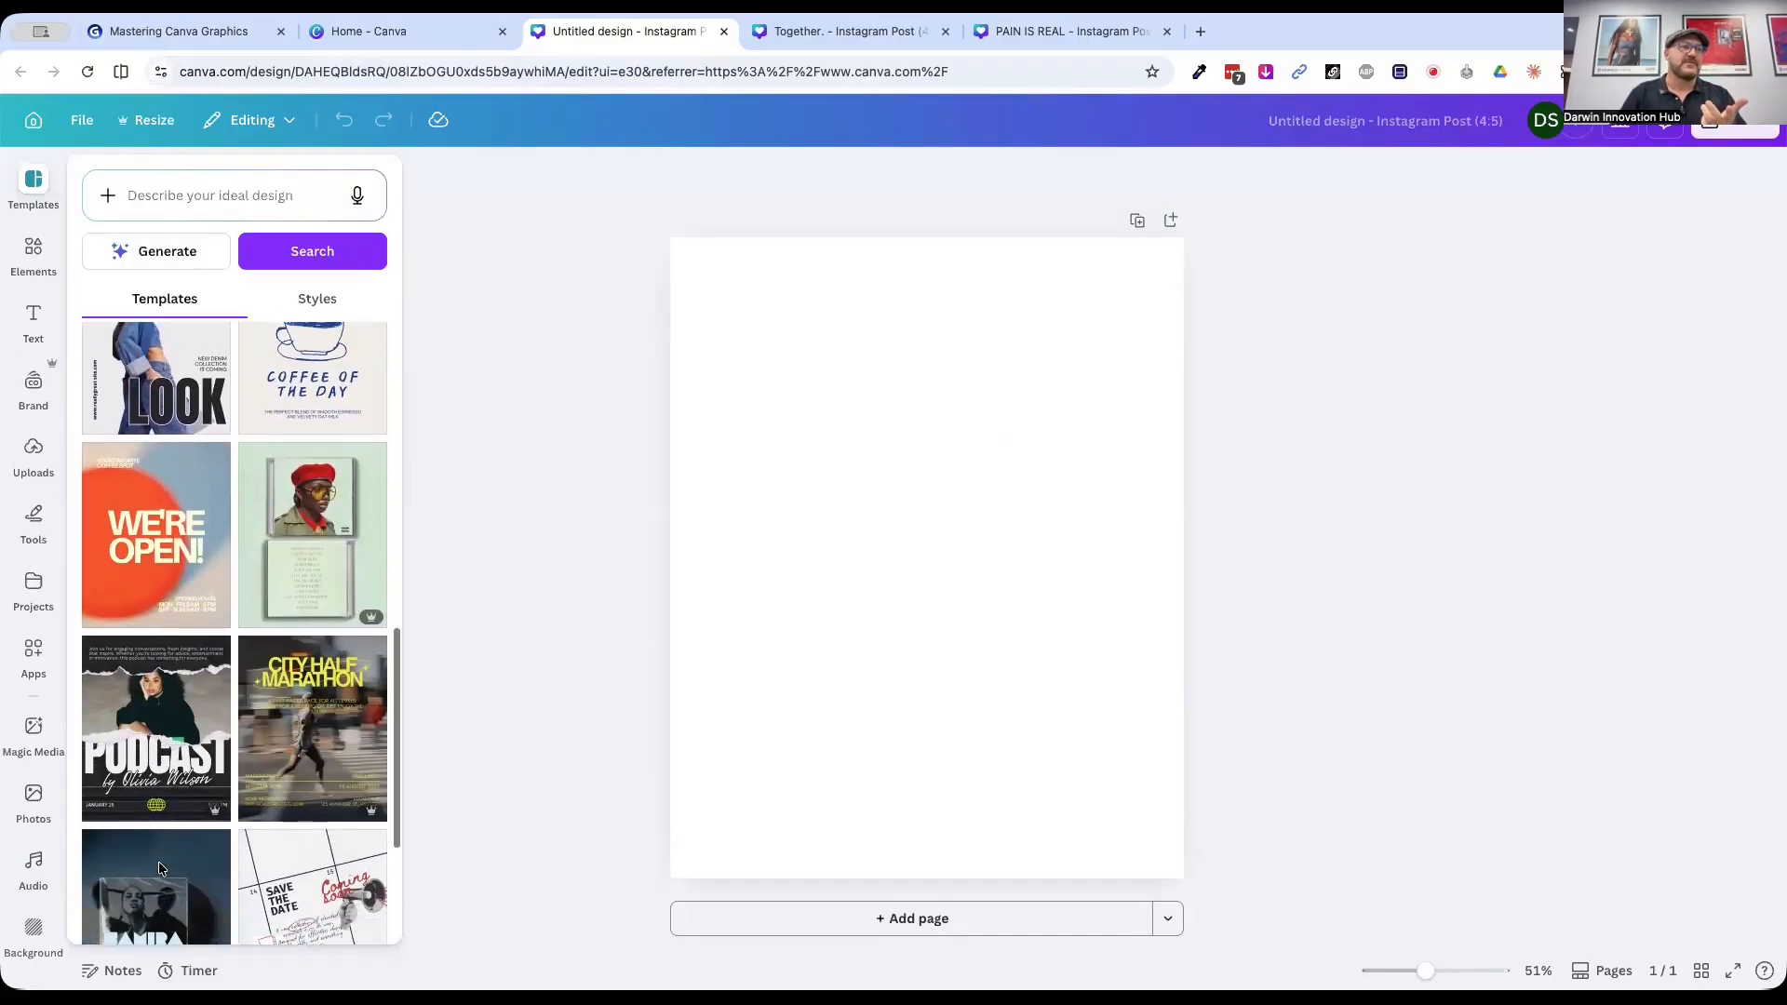
{"action": "left_click", "coordinate": [144, 723]}
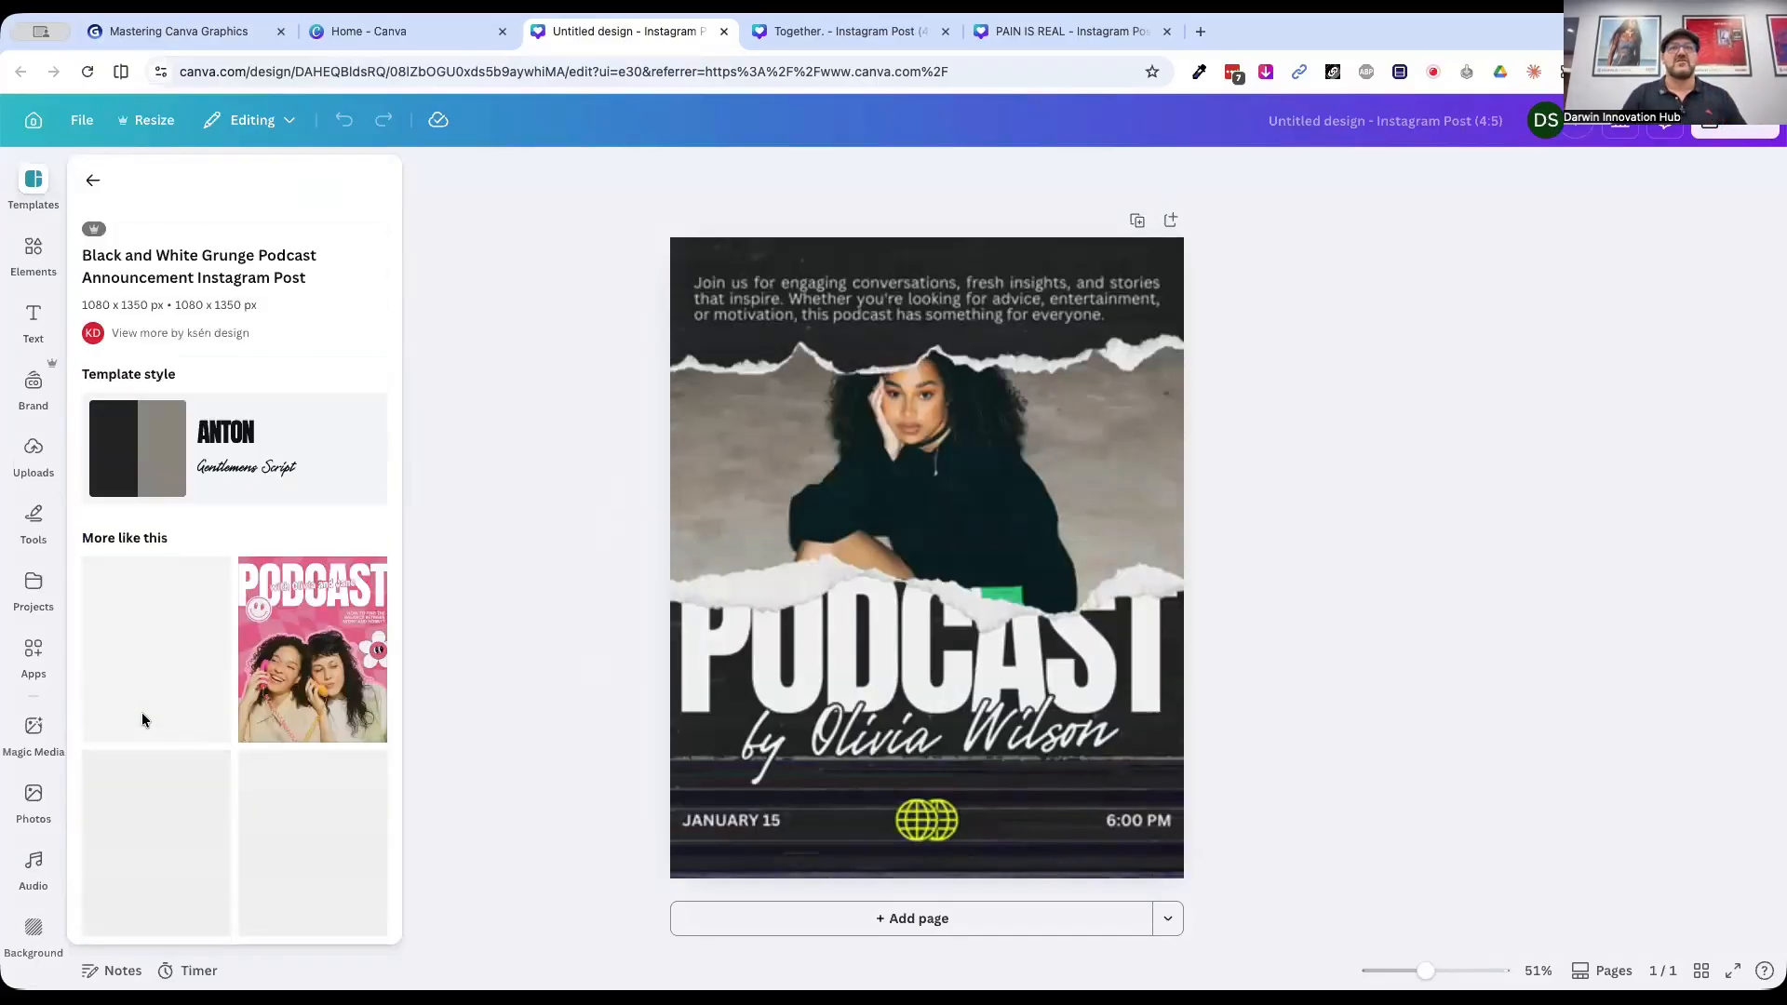
Step: Delete the introductory paragraph at the top of the page and move the torn-paper photo up toward the freed space
{"action": "left_click", "coordinate": [800, 308]}
{"action": "key", "text": "Delete"}
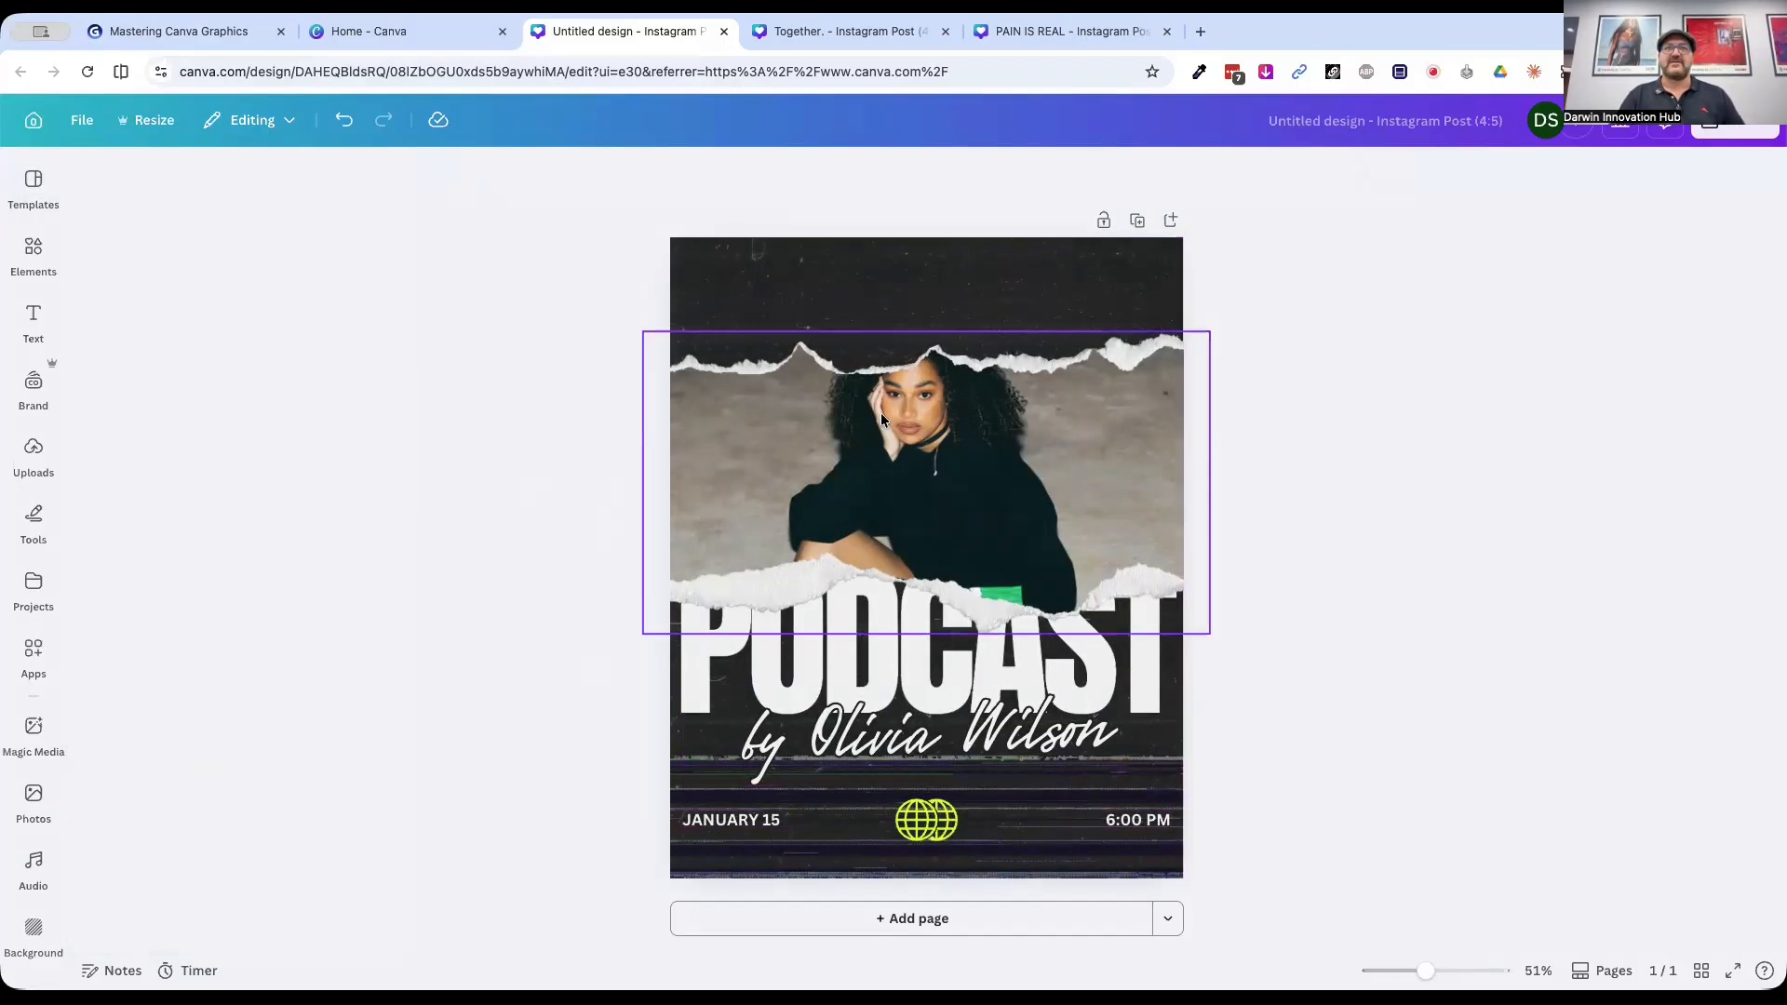
{"action": "left_click", "coordinate": [887, 455]}
{"action": "left_click_drag", "start_coordinate": [887, 456], "coordinate": [887, 383]}
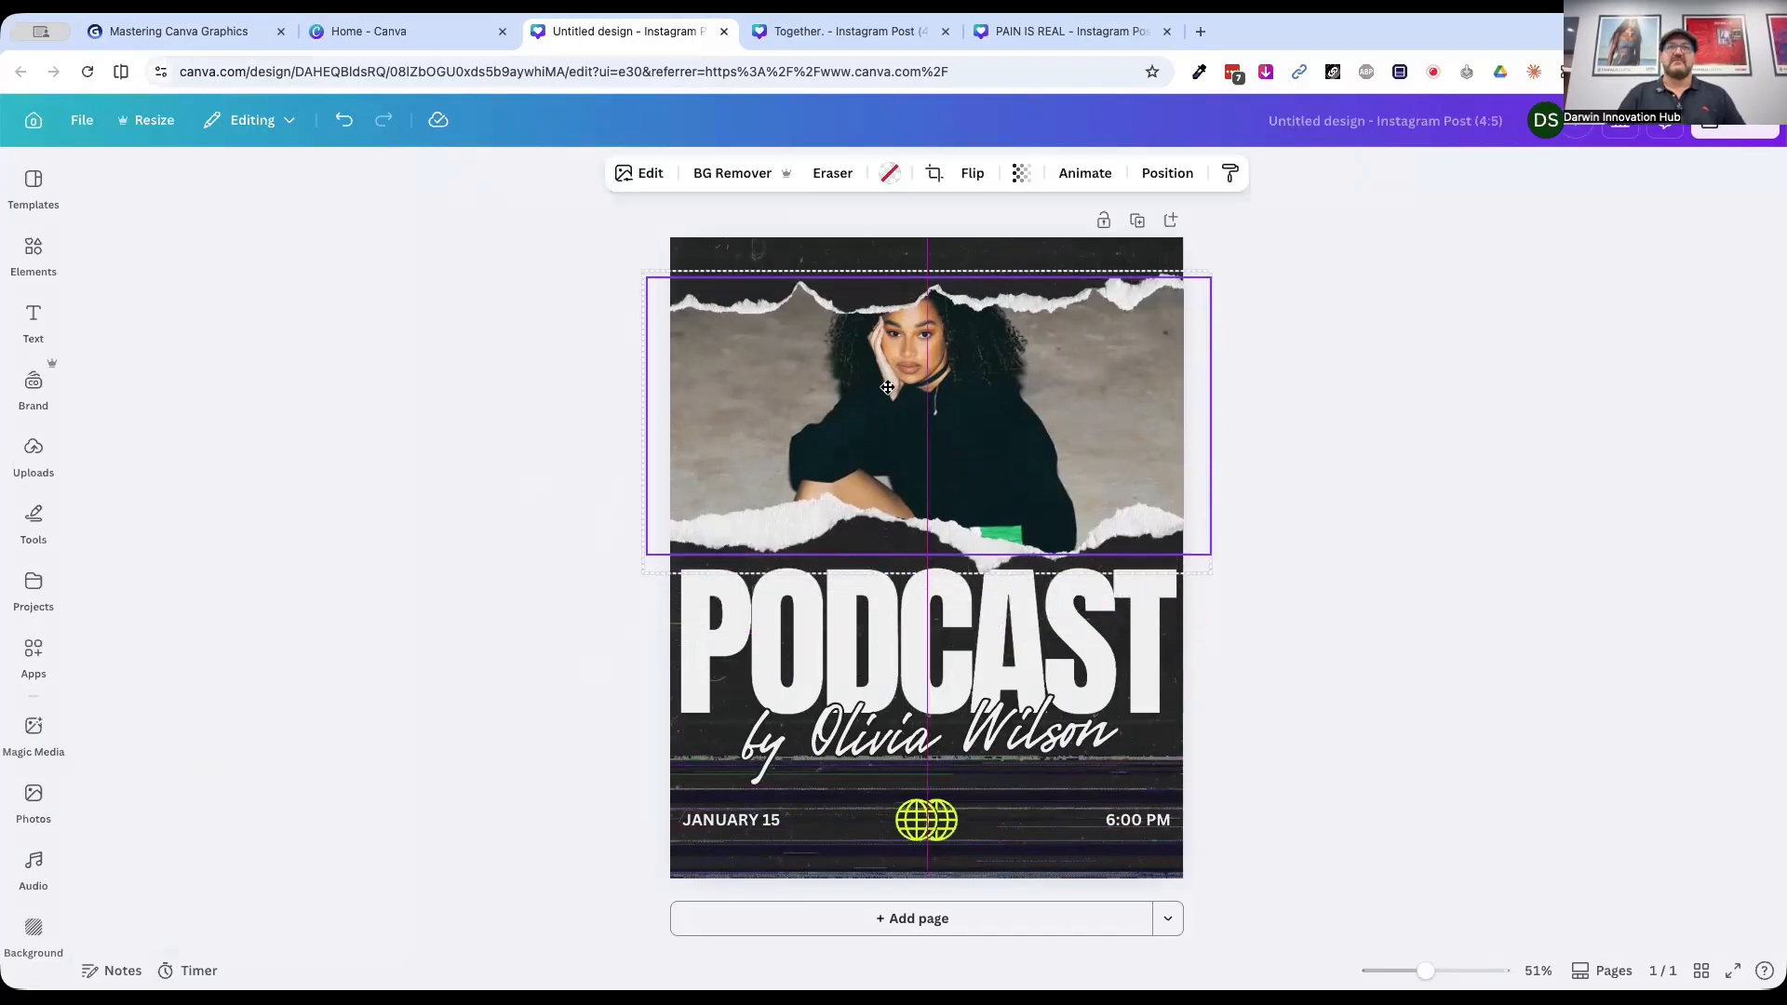
{"action": "left_click", "coordinate": [1359, 642]}
Step: Bring the "PODCAST" title forward in front of the torn-paper photo and move it up over the photo's lower part
{"action": "left_click", "coordinate": [862, 651]}
{"action": "left_click_drag", "start_coordinate": [862, 651], "coordinate": [862, 564]}
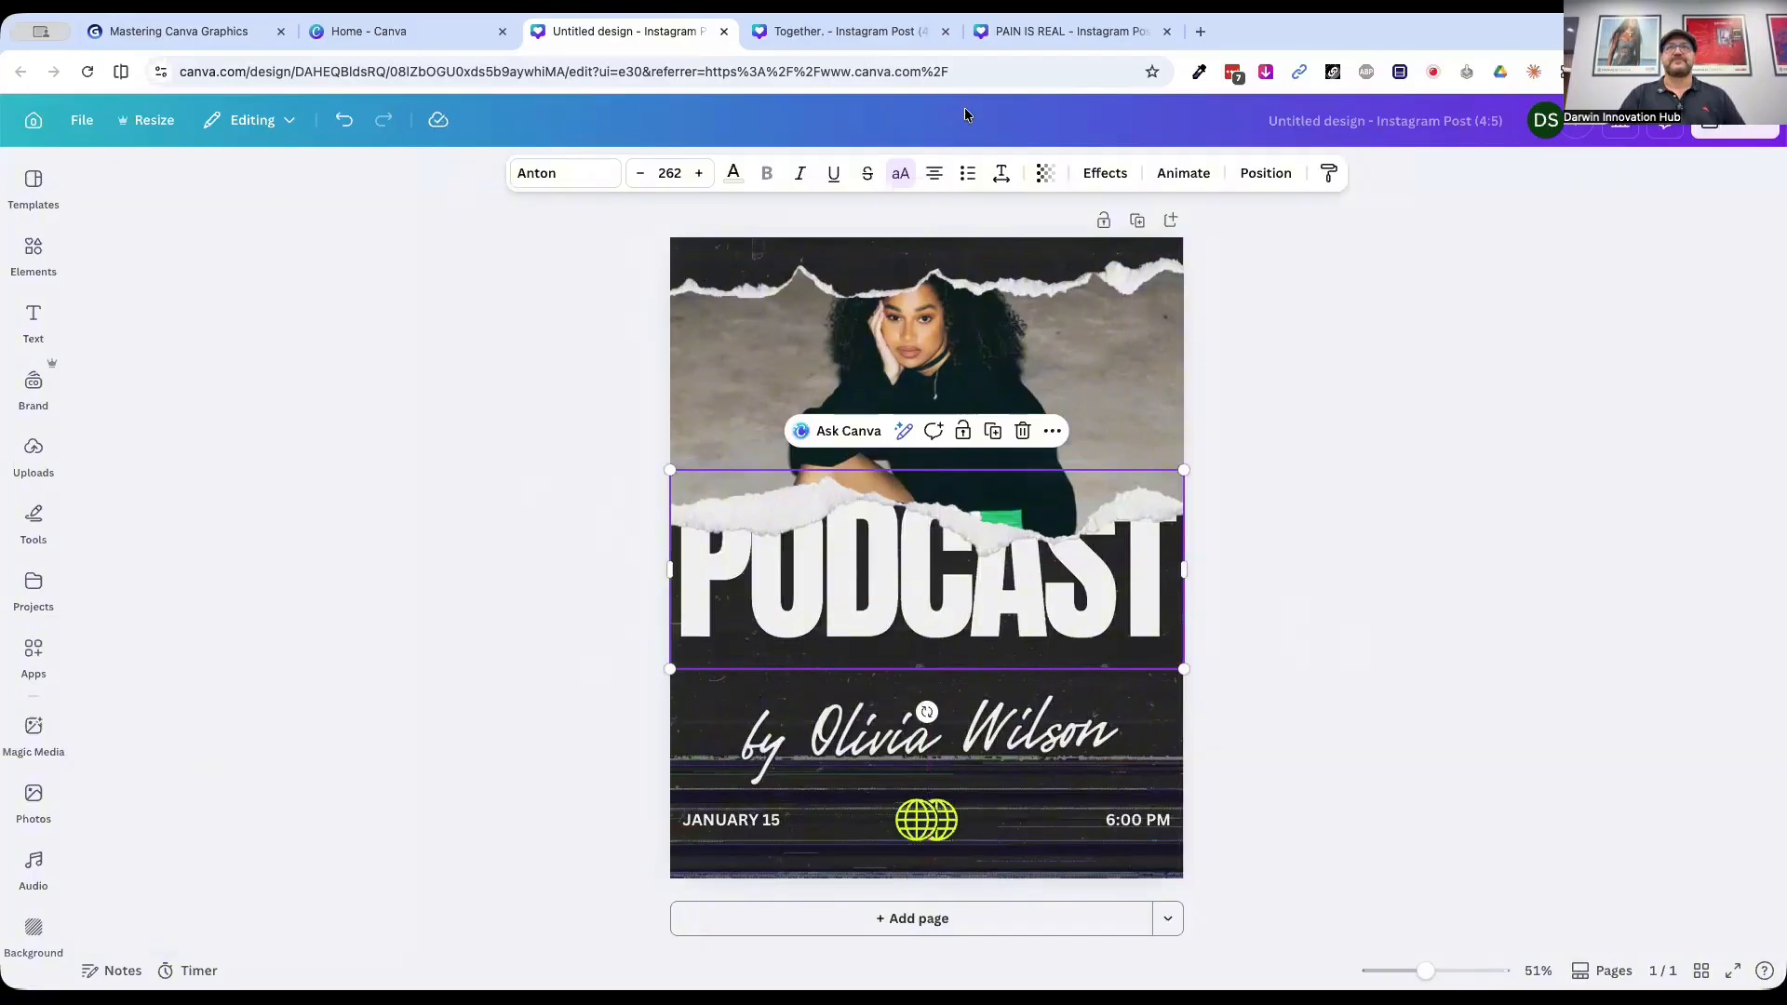
{"action": "left_click", "coordinate": [1266, 173]}
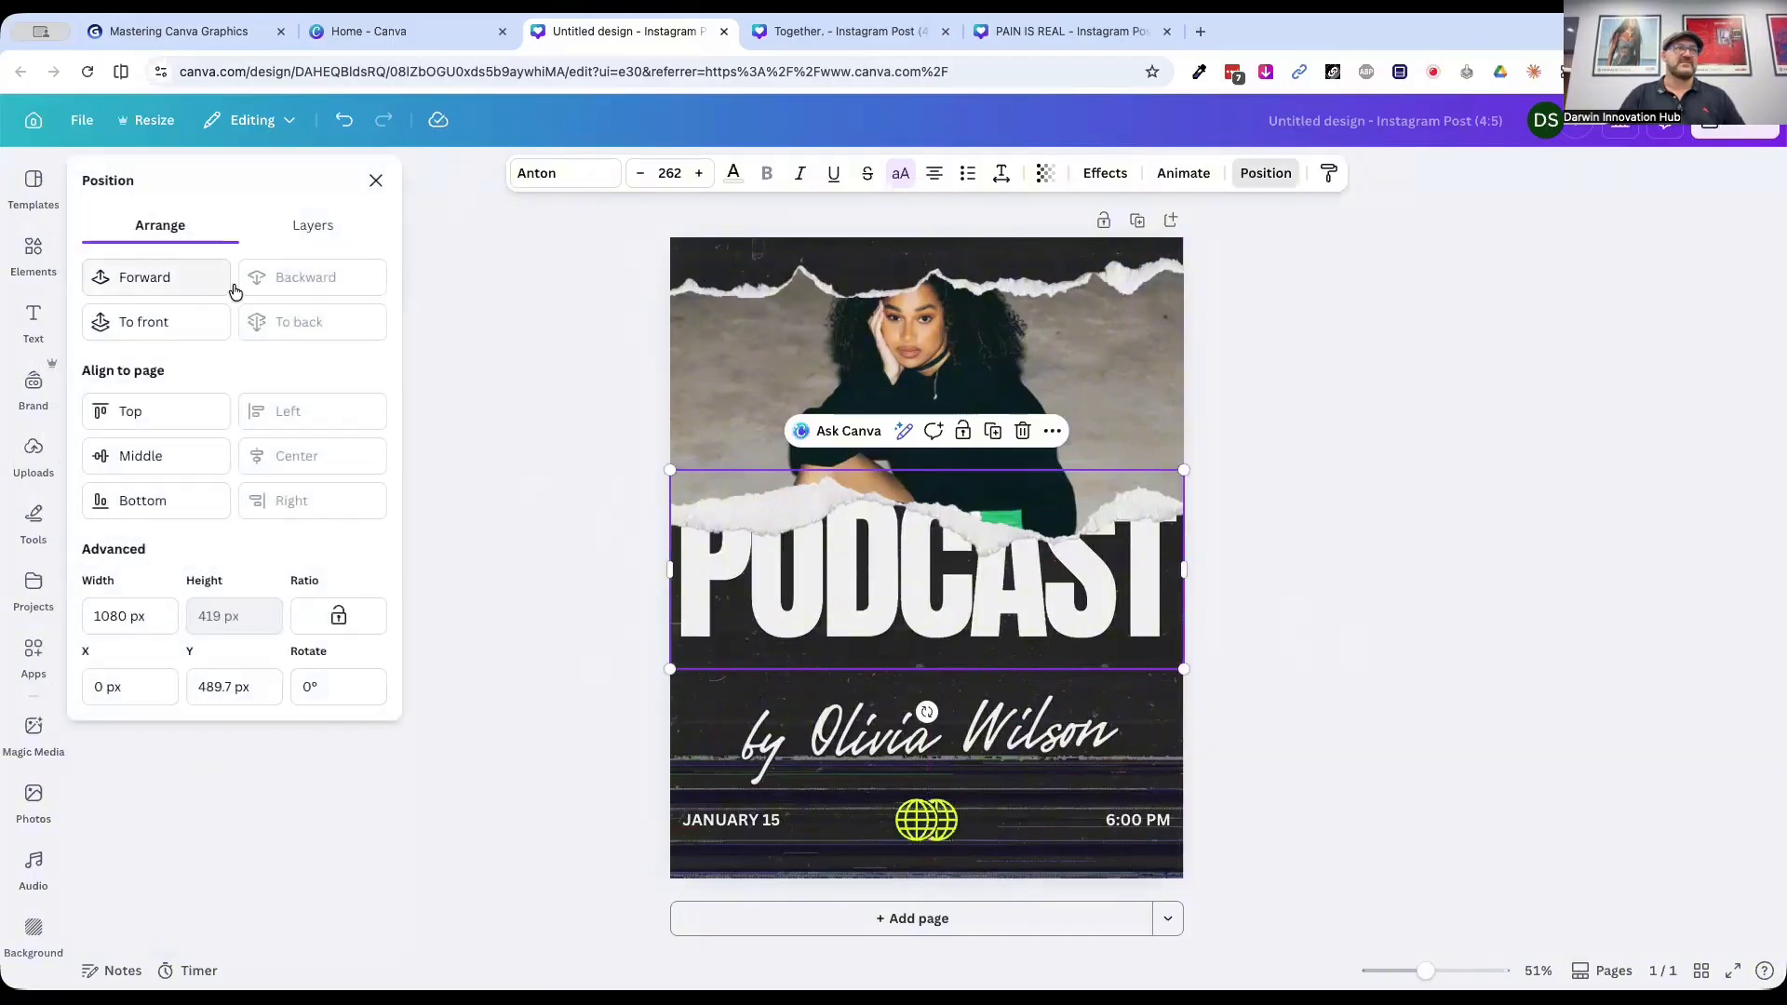
{"action": "left_click", "coordinate": [186, 280]}
{"action": "left_click_drag", "start_coordinate": [766, 521], "coordinate": [767, 456]}
Step: Move the handwritten byline up so it sits directly beneath the "PODCAST" title
{"action": "left_click_drag", "start_coordinate": [825, 731], "coordinate": [825, 609]}
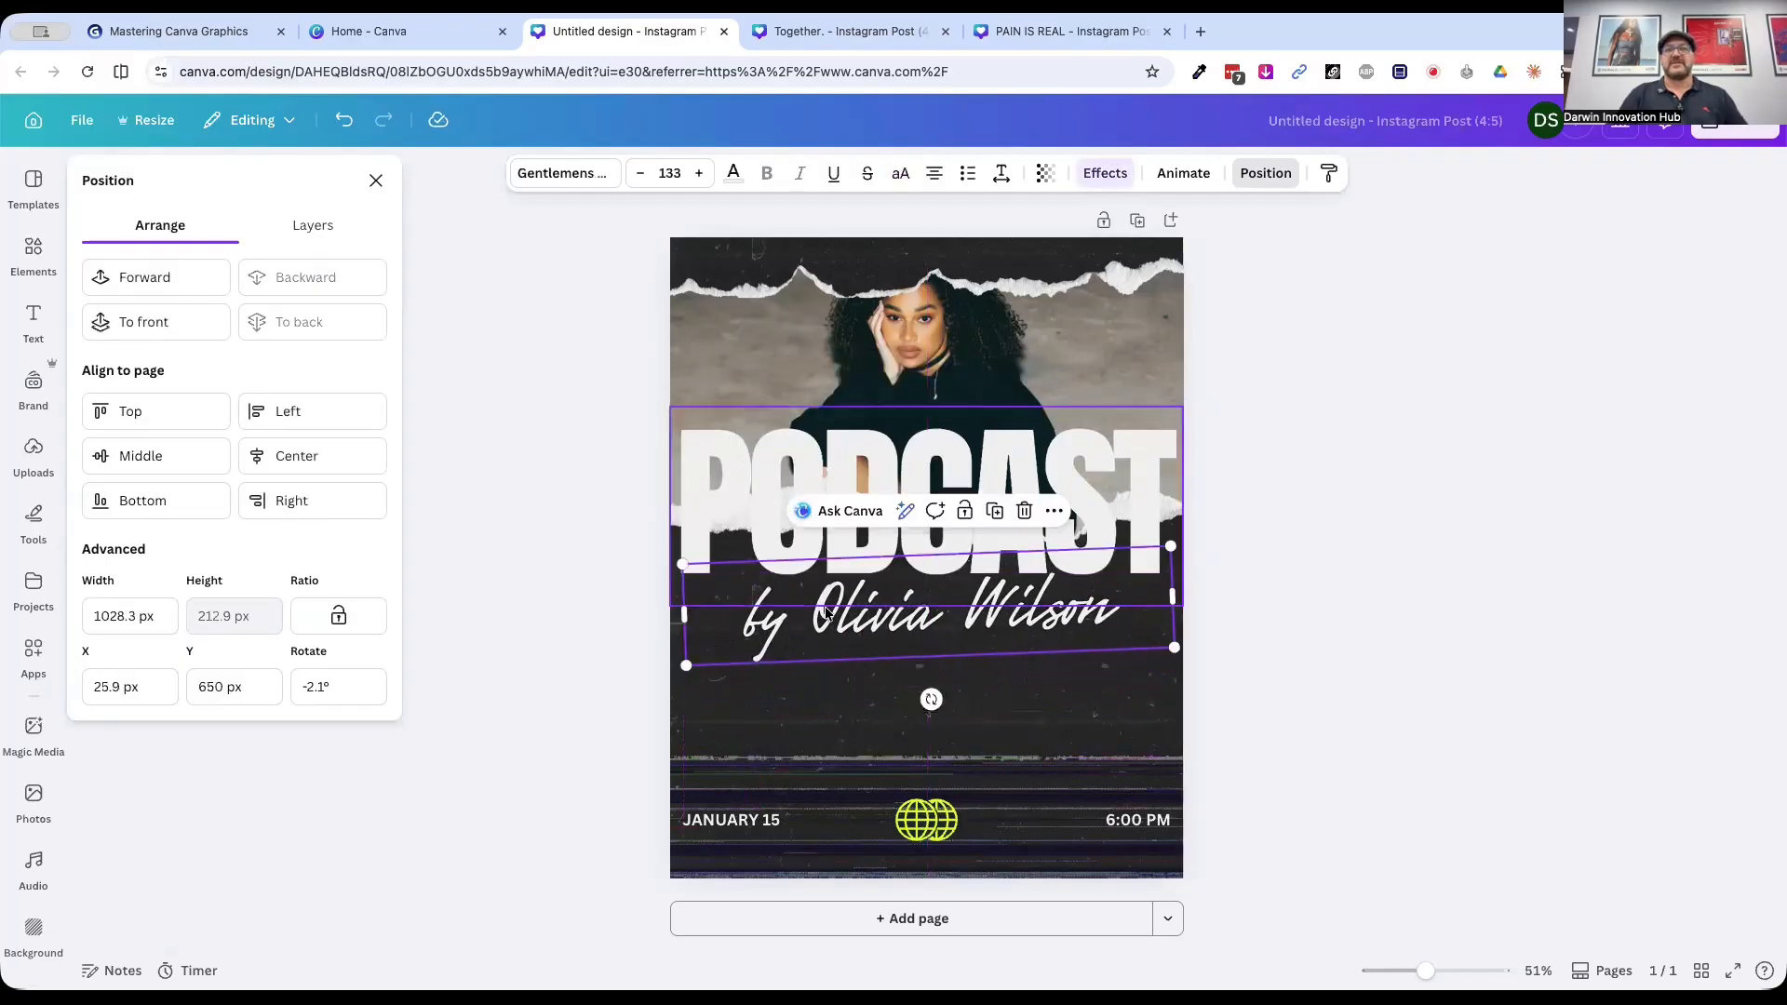
{"action": "key", "text": "Escape"}
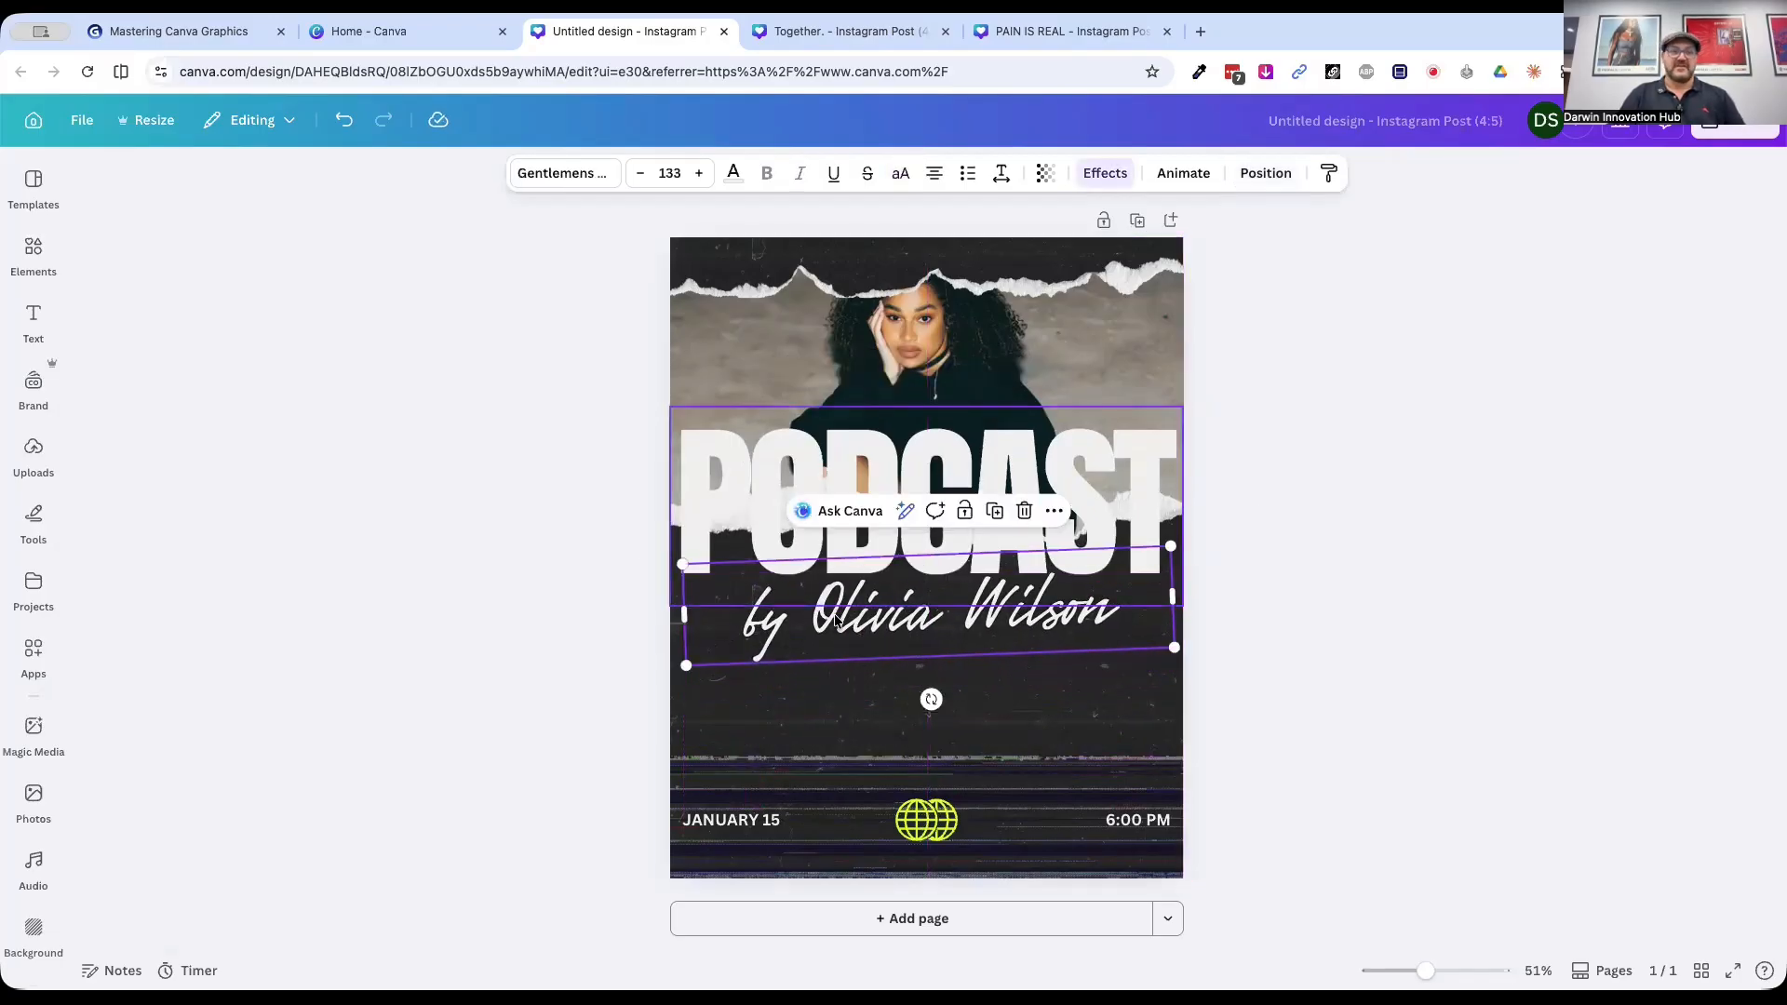
{"action": "double_click", "coordinate": [839, 596]}
{"action": "left_click", "coordinate": [578, 540]}
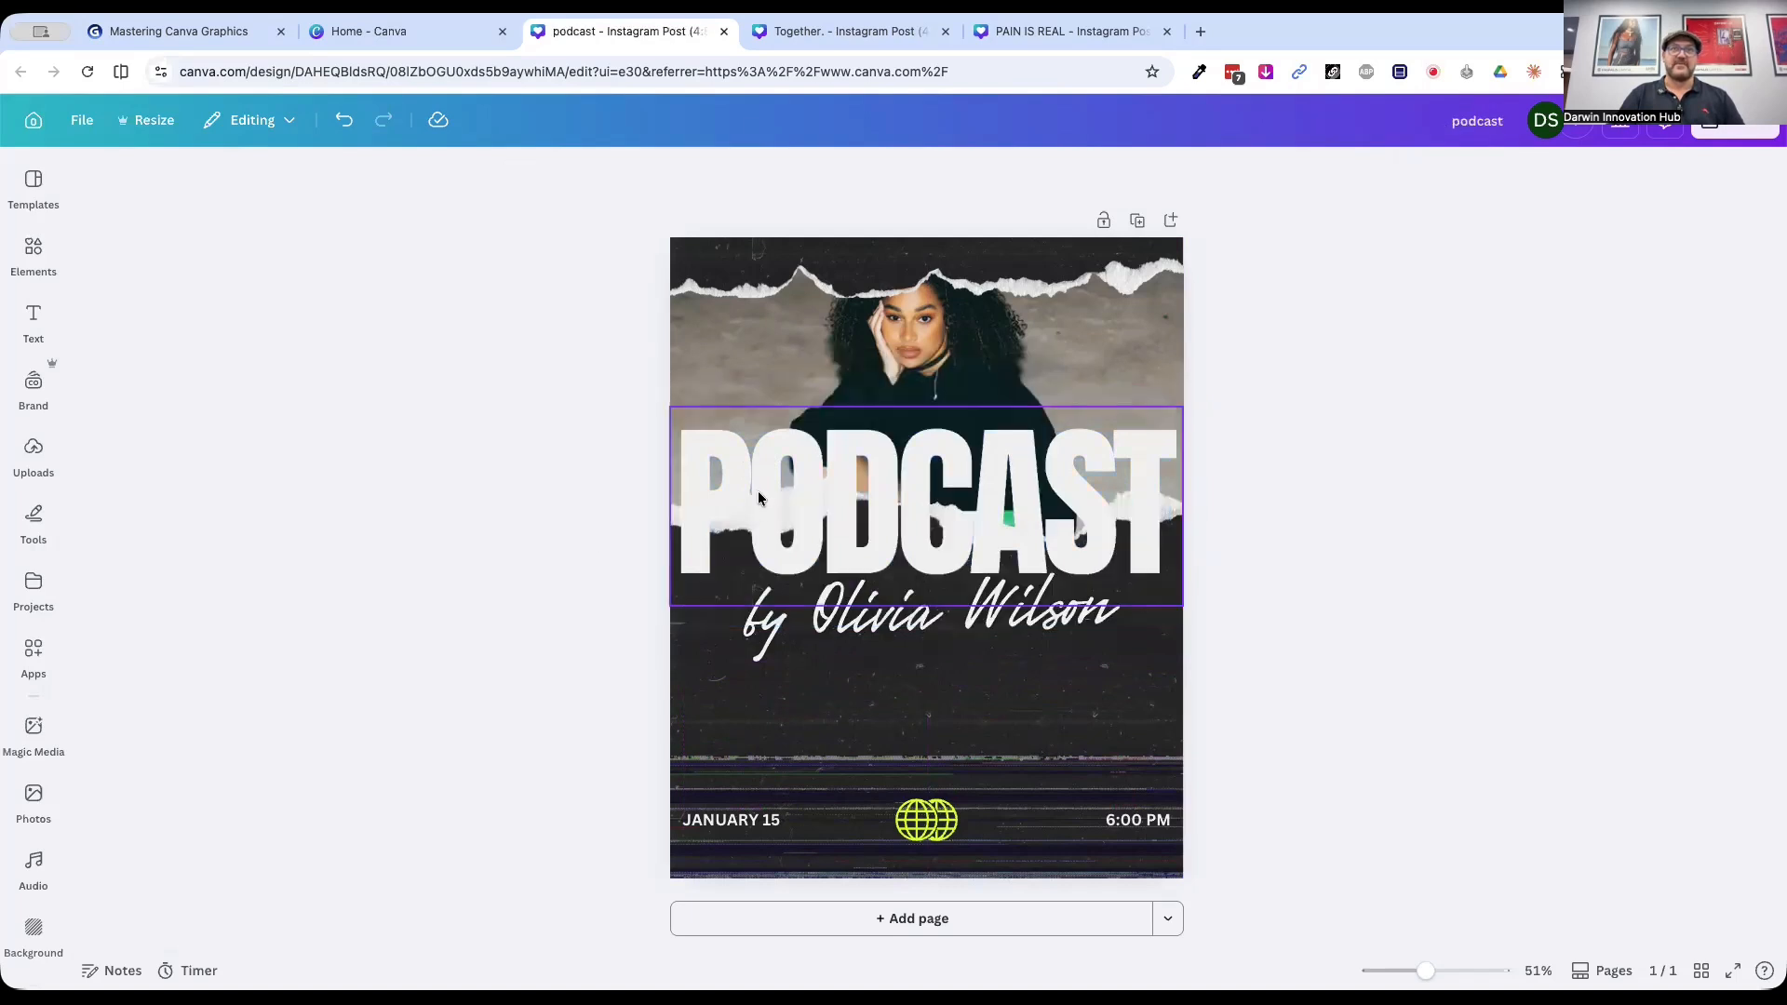
Step: Move the handwritten byline down to just above the date row and the "PODCAST" title down beneath the torn-paper photo
{"action": "left_click", "coordinate": [757, 489]}
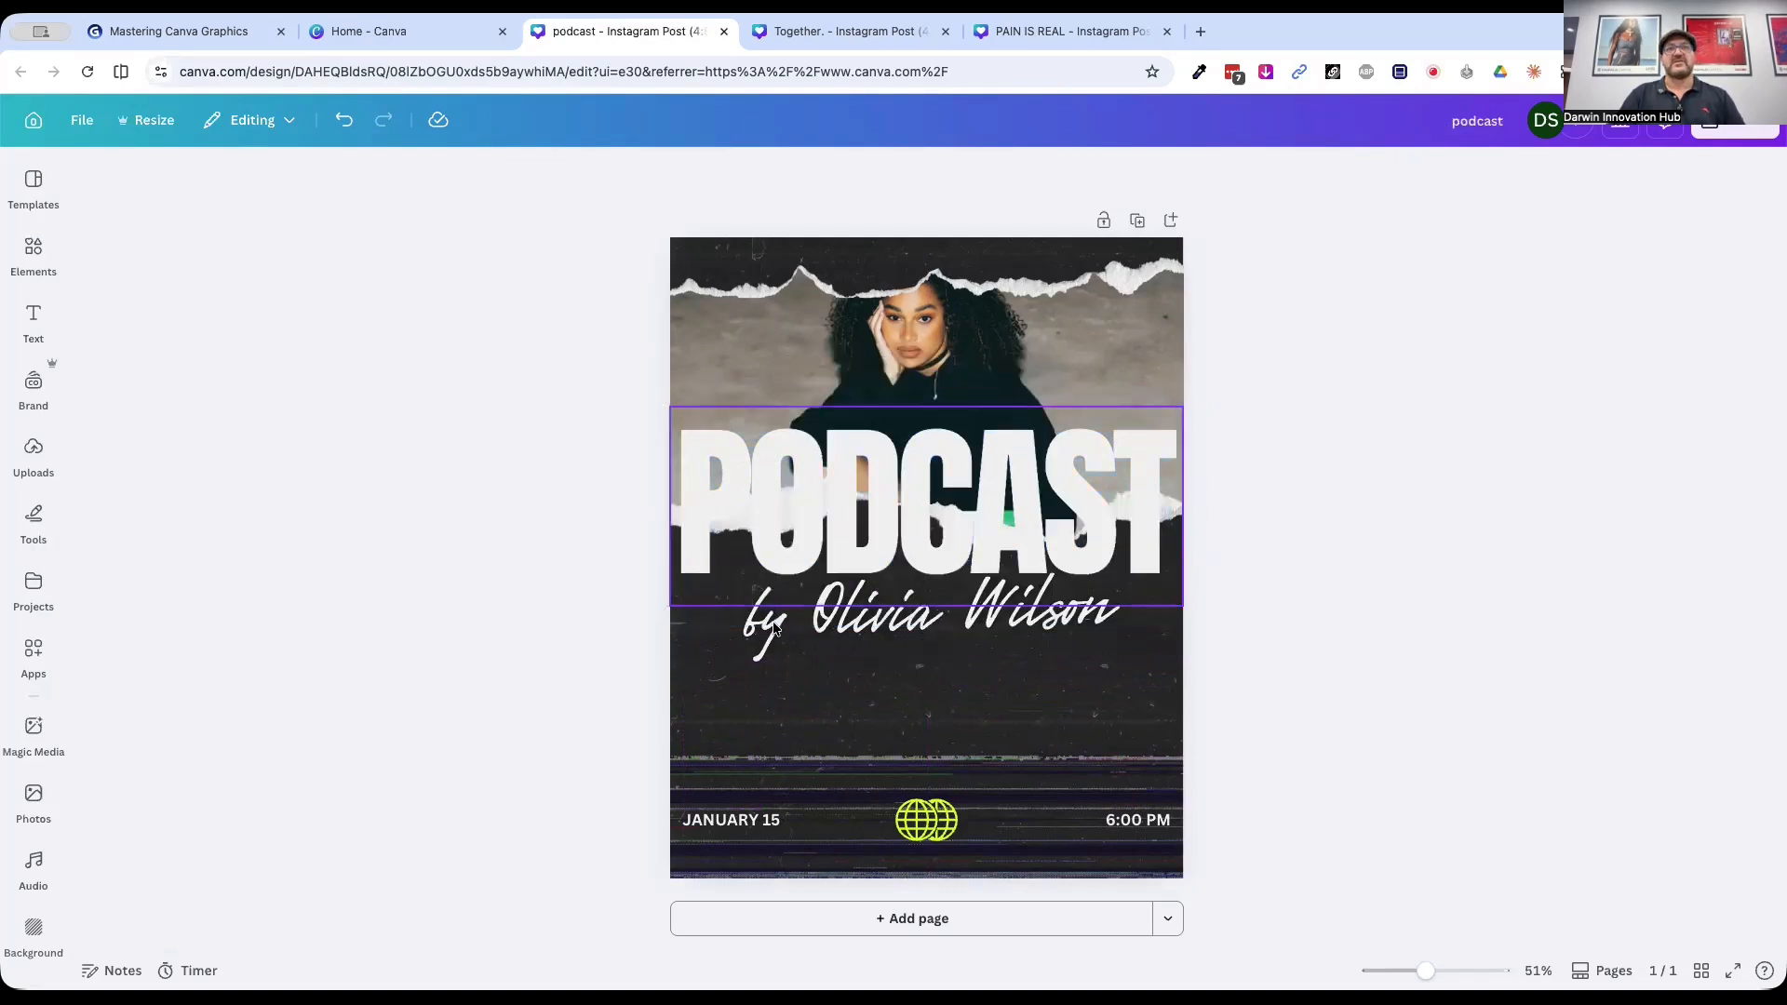
{"action": "double_click", "coordinate": [835, 617]}
{"action": "left_click", "coordinate": [837, 622]}
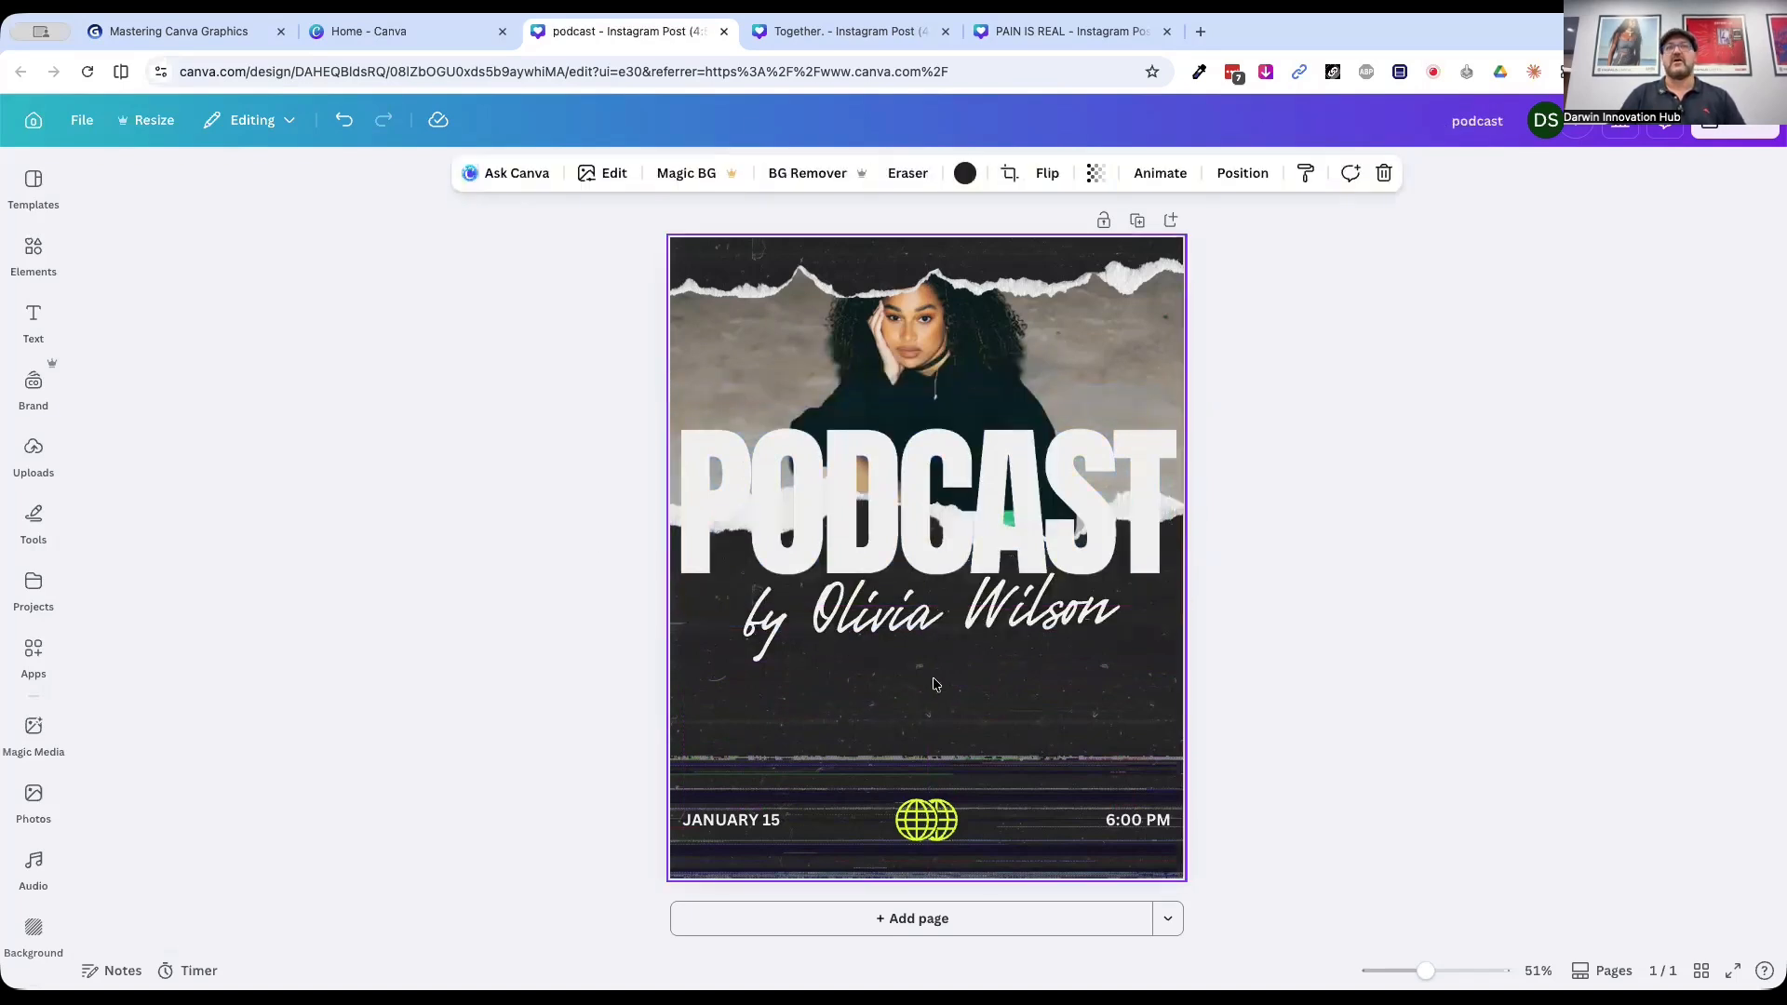
{"action": "left_click", "coordinate": [843, 631]}
{"action": "left_click", "coordinate": [842, 631]}
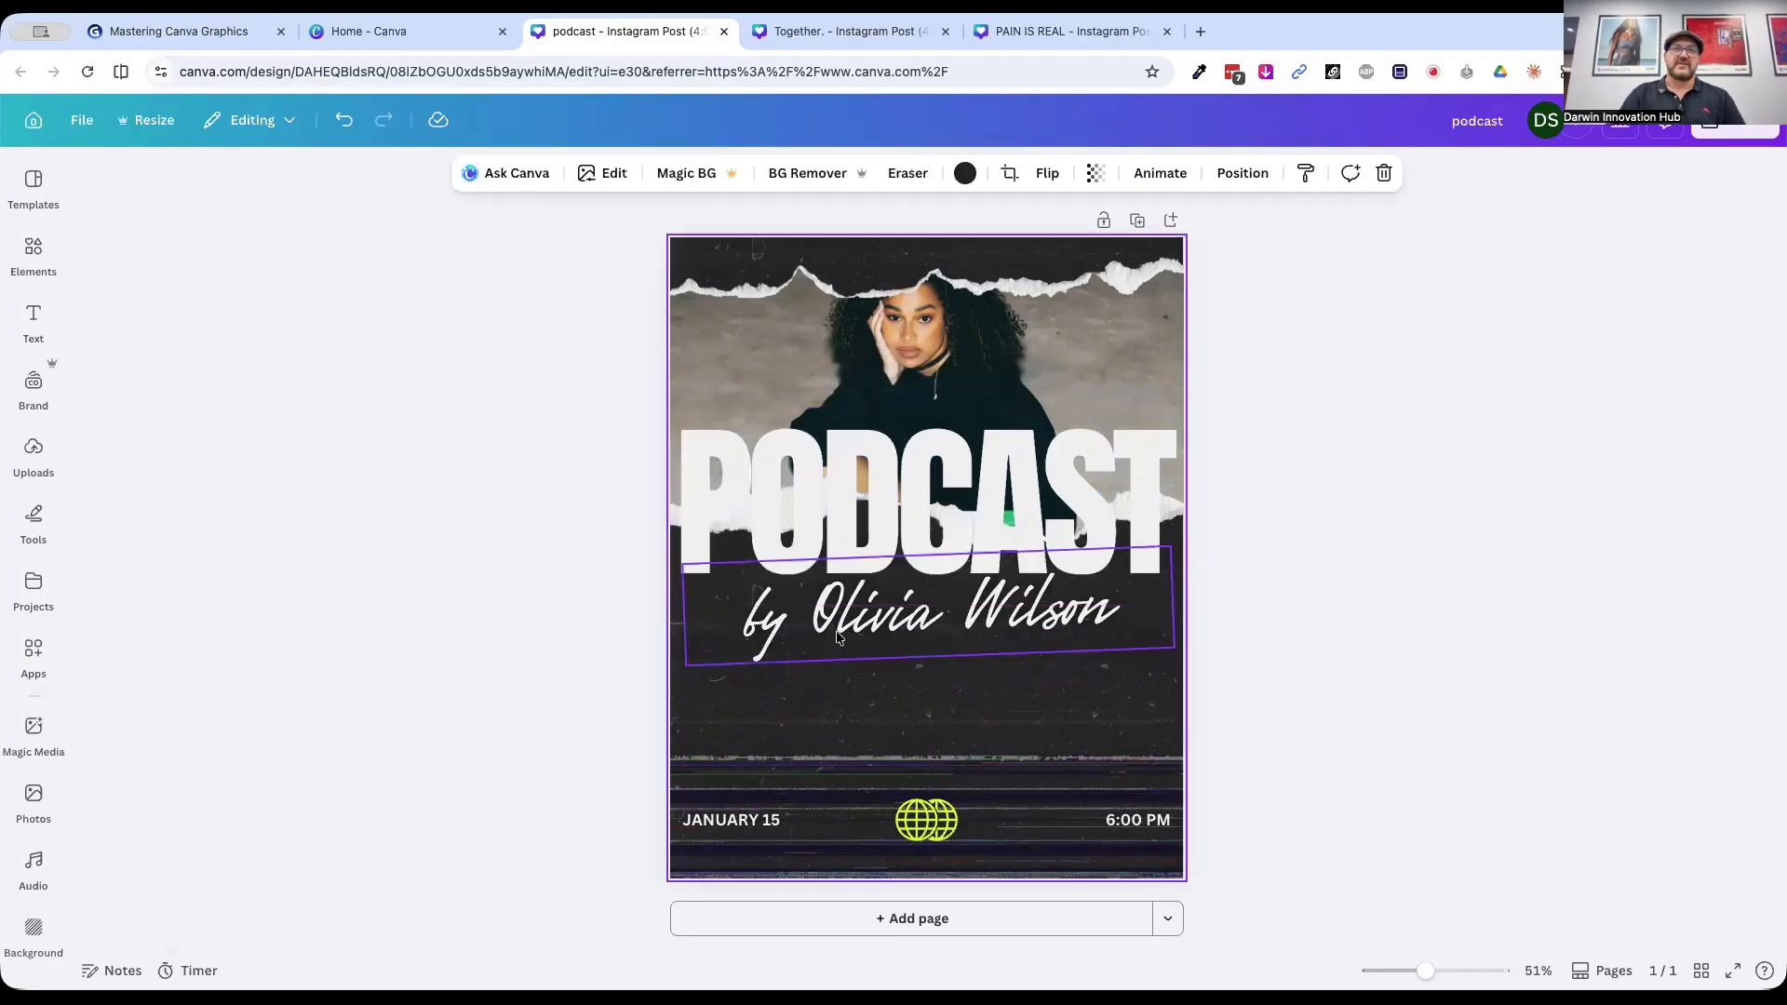
{"action": "left_click_drag", "start_coordinate": [840, 633], "coordinate": [834, 716]}
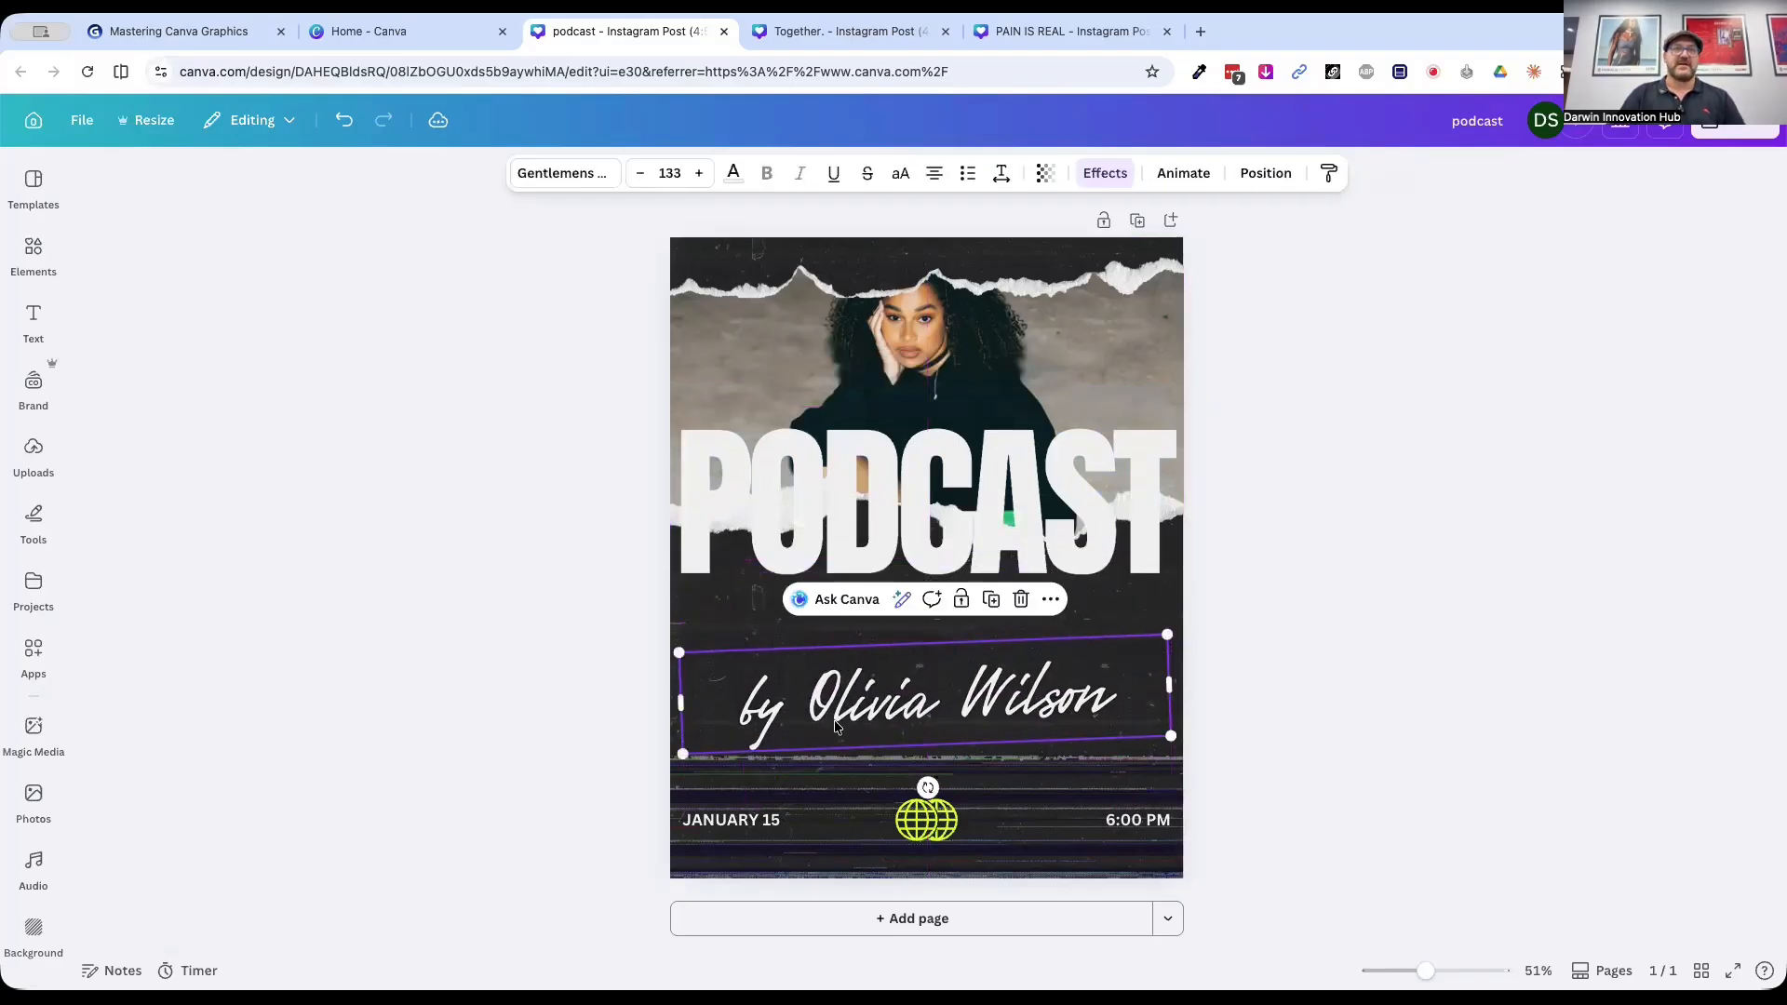
{"action": "left_click_drag", "start_coordinate": [829, 512], "coordinate": [759, 790]}
{"action": "left_click", "coordinate": [1376, 678]}
{"action": "left_click", "coordinate": [759, 750]}
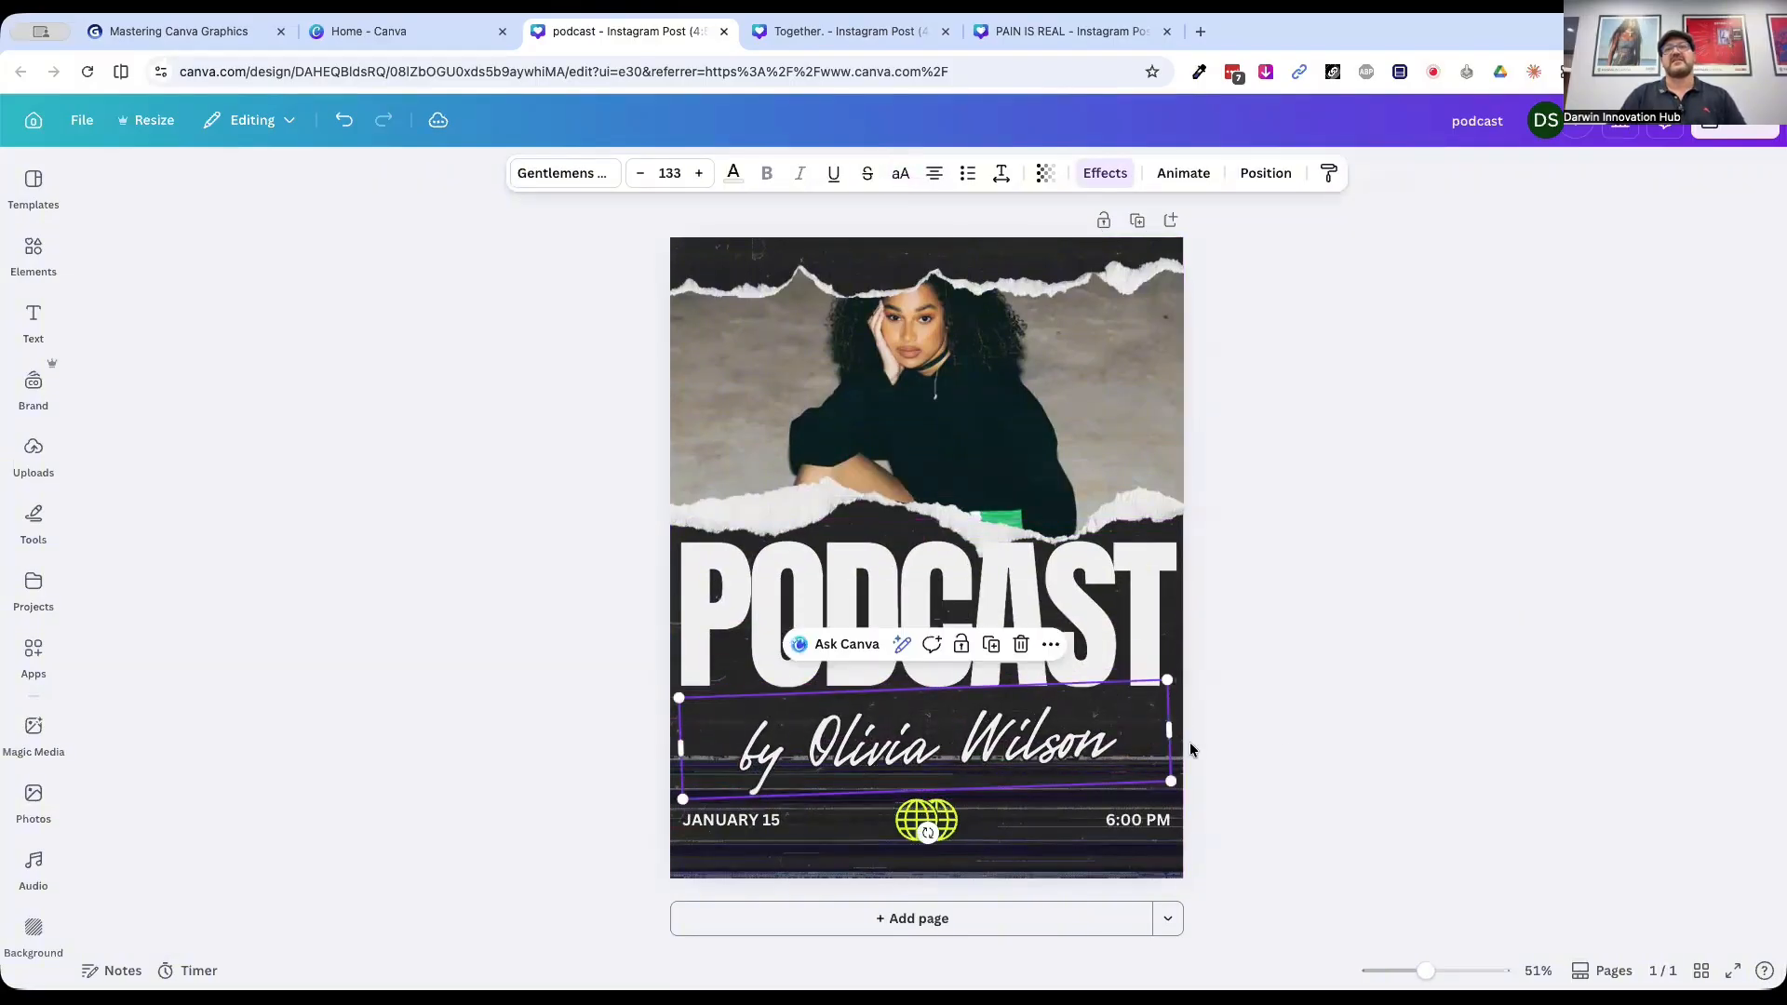
Step: Move the torn-paper photo slightly further up, leaving more space above the "PODCAST" title
{"action": "left_click", "coordinate": [1282, 723]}
{"action": "left_click", "coordinate": [917, 470]}
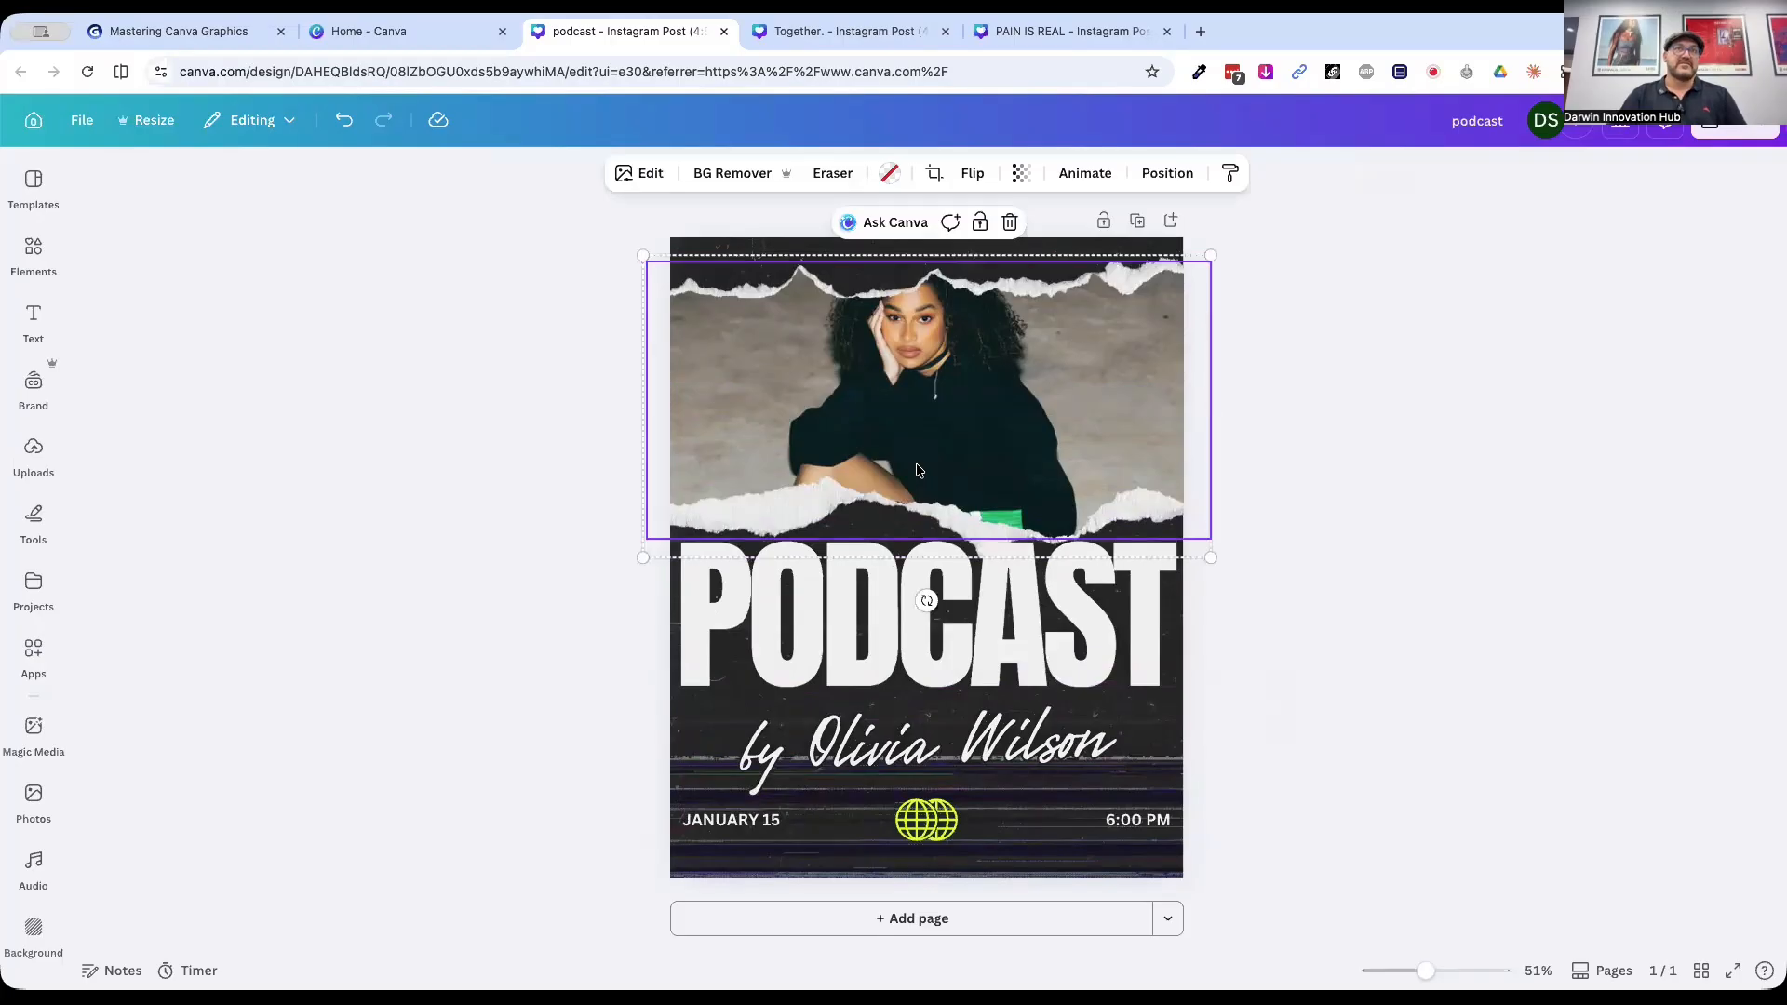
{"action": "left_click", "coordinate": [1410, 439]}
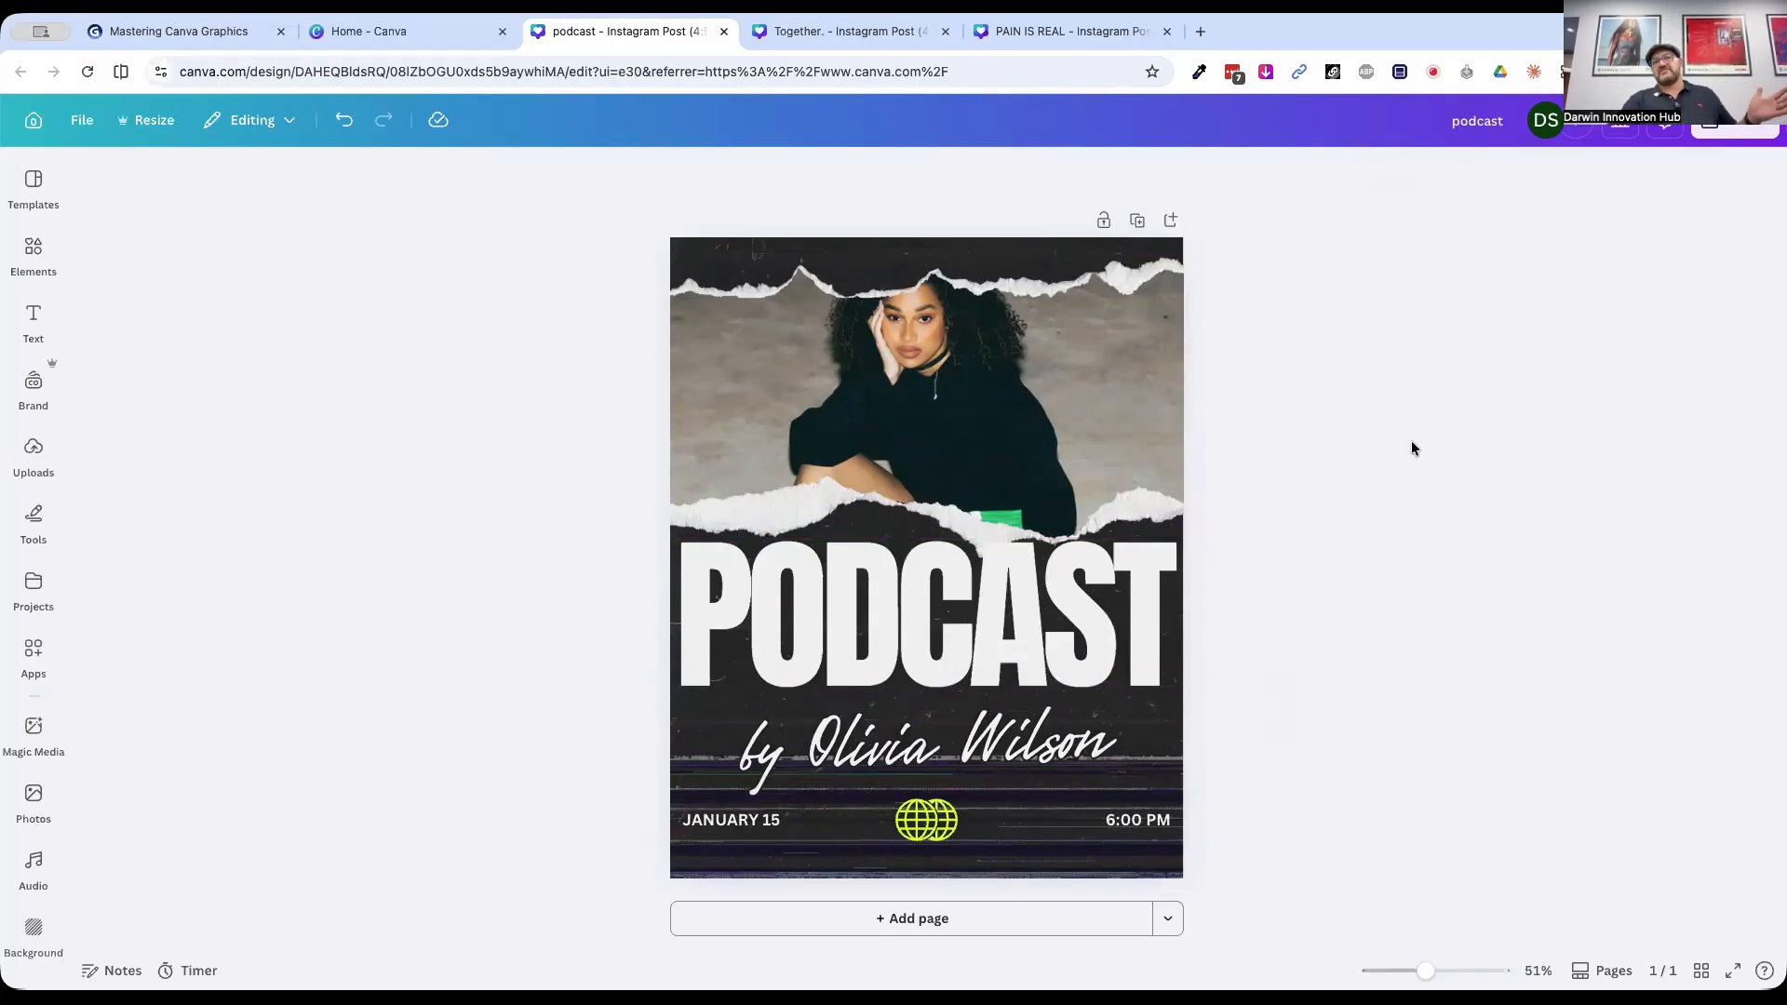
{"action": "left_click", "coordinate": [934, 363]}
{"action": "left_click_drag", "start_coordinate": [933, 363], "coordinate": [932, 343]}
{"action": "left_click", "coordinate": [1308, 444]}
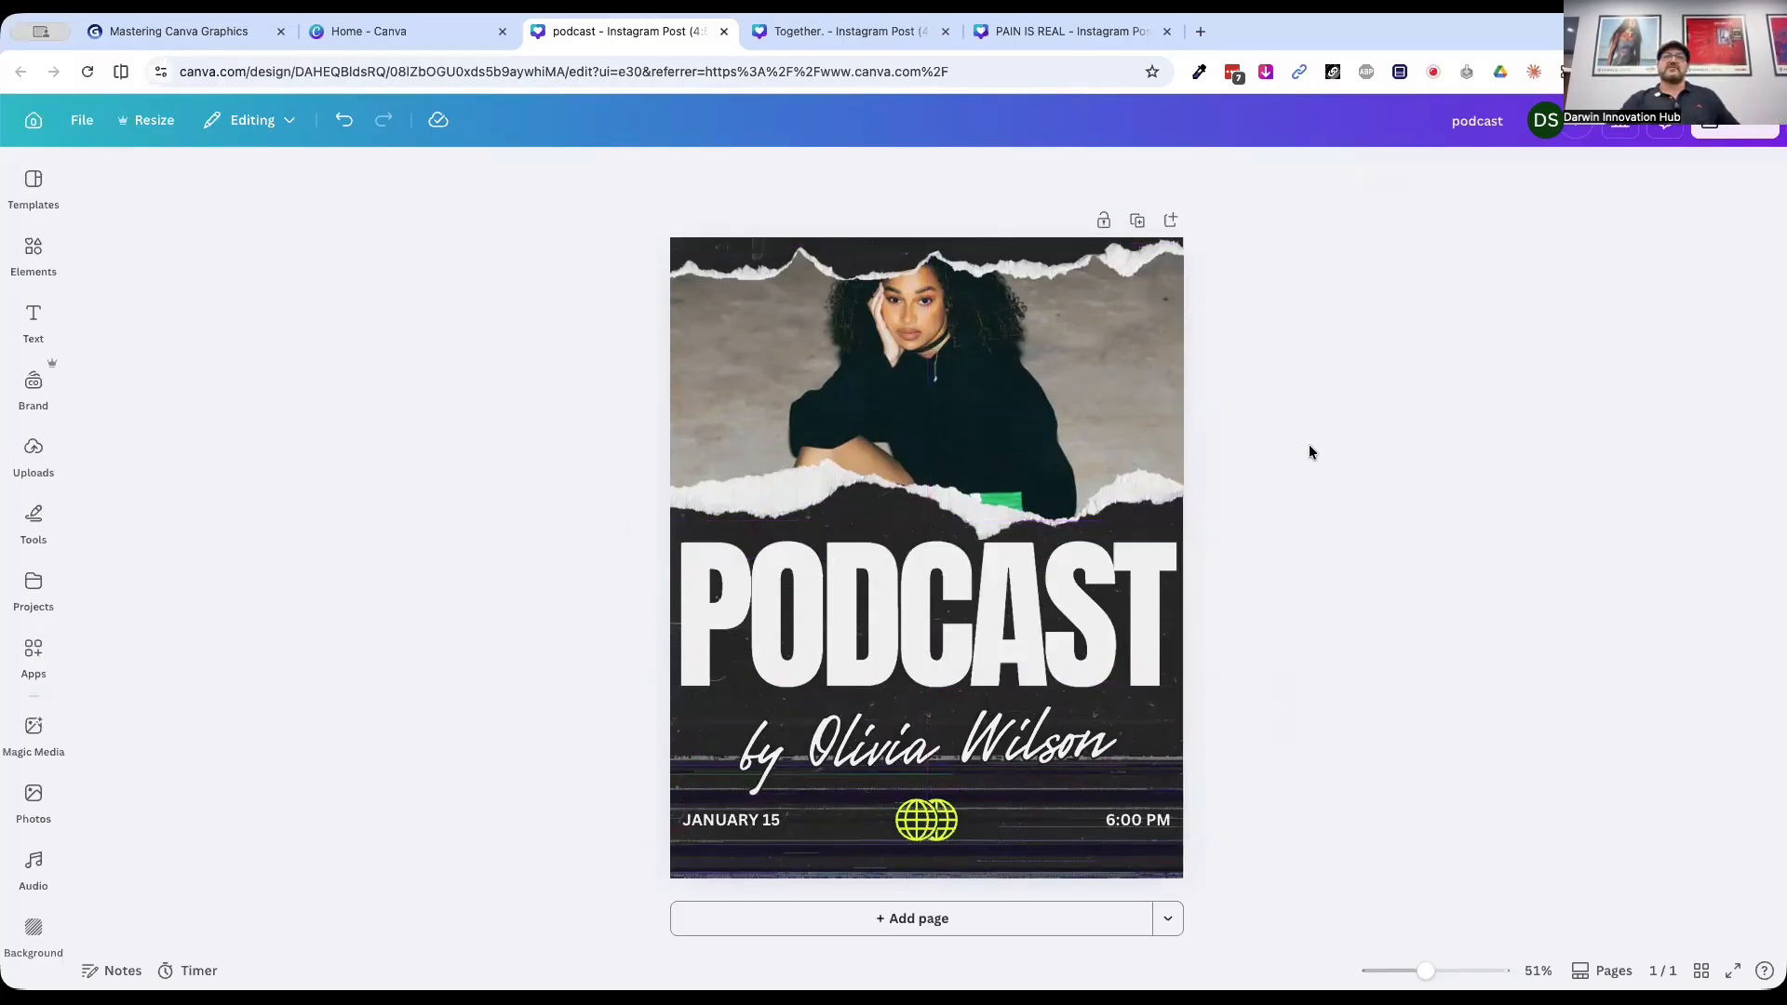
Step: Shift the "PODCAST" title slightly down, closer to the handwritten byline and away from the torn-paper photo
{"action": "left_click_drag", "start_coordinate": [841, 629], "coordinate": [842, 646]}
{"action": "left_click", "coordinate": [1301, 618]}
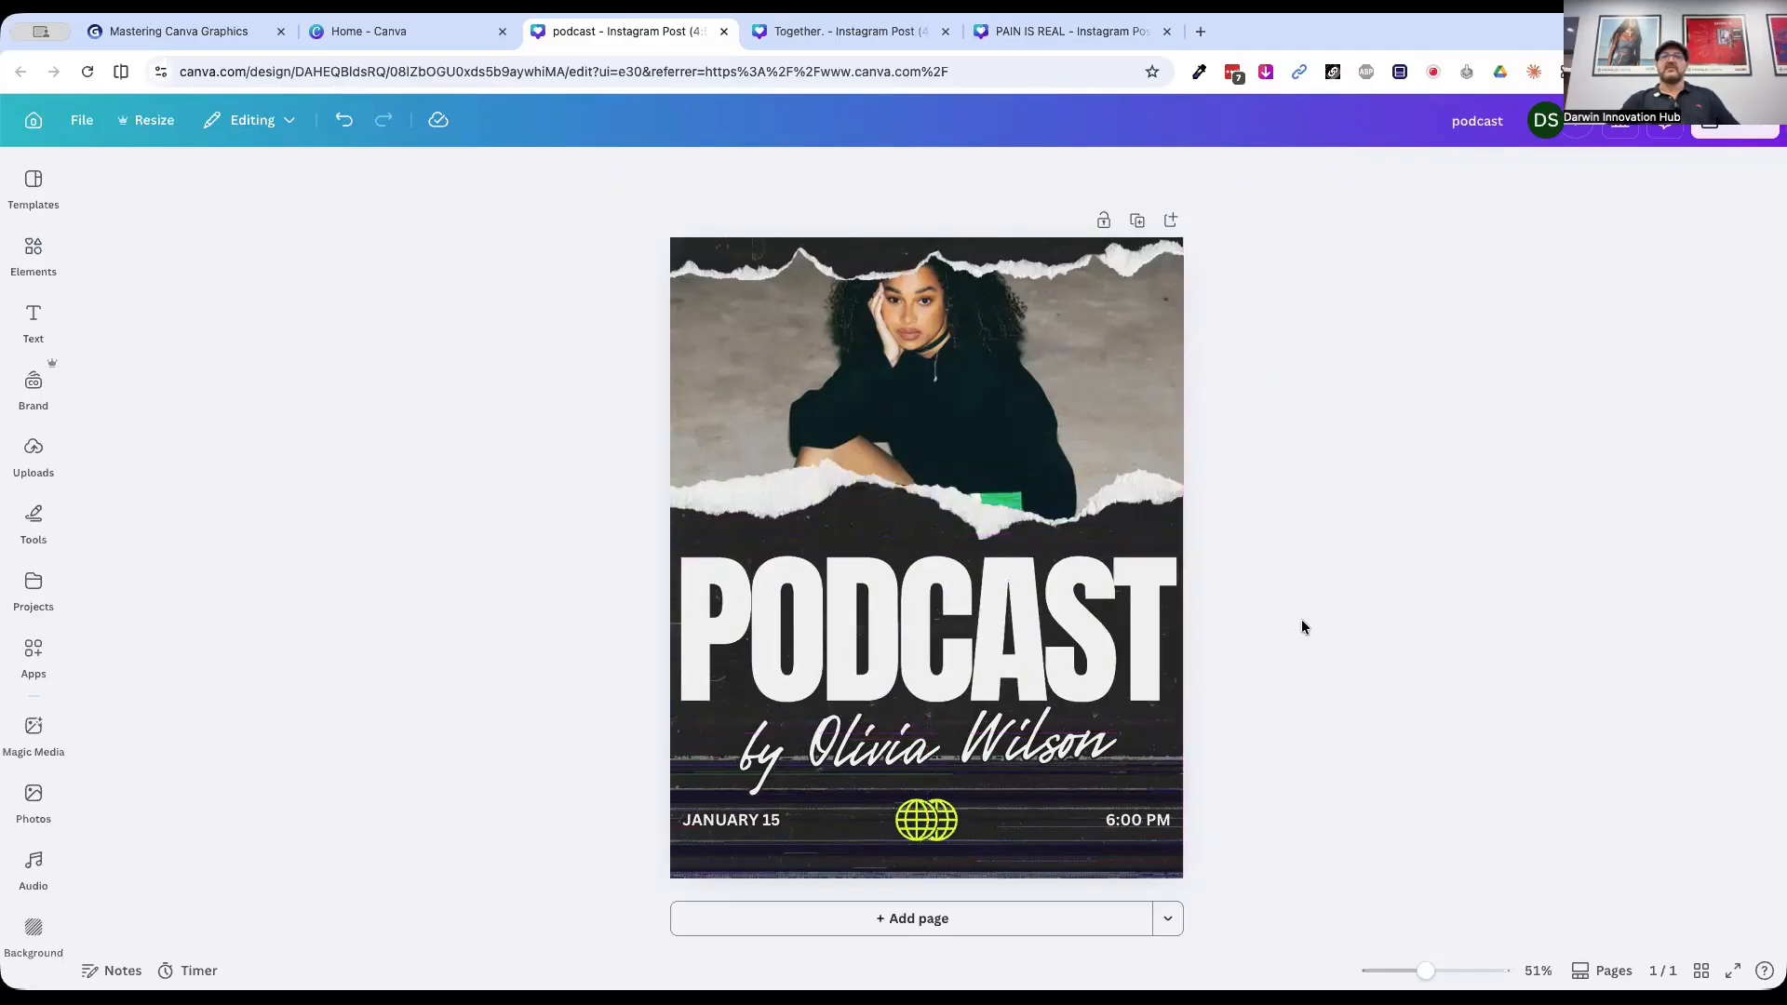
{"action": "left_click", "coordinate": [904, 586]}
{"action": "left_click_drag", "start_coordinate": [897, 583], "coordinate": [897, 581]}
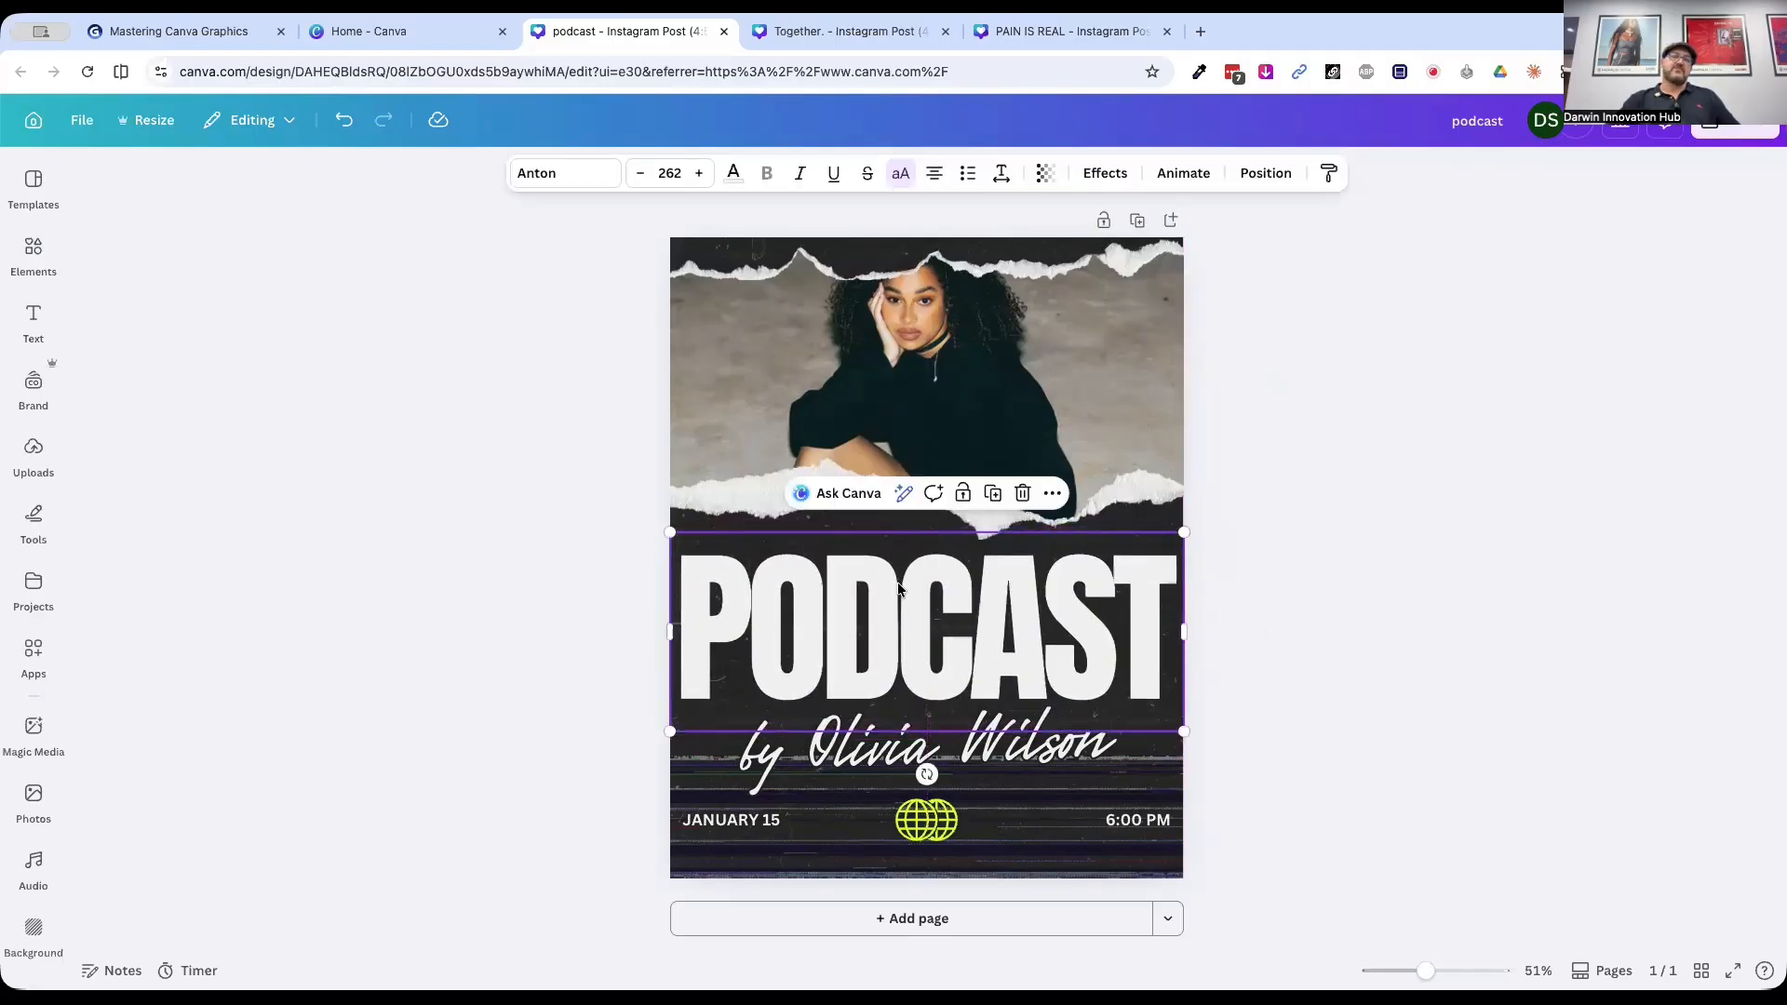
{"action": "left_click", "coordinate": [1404, 530]}
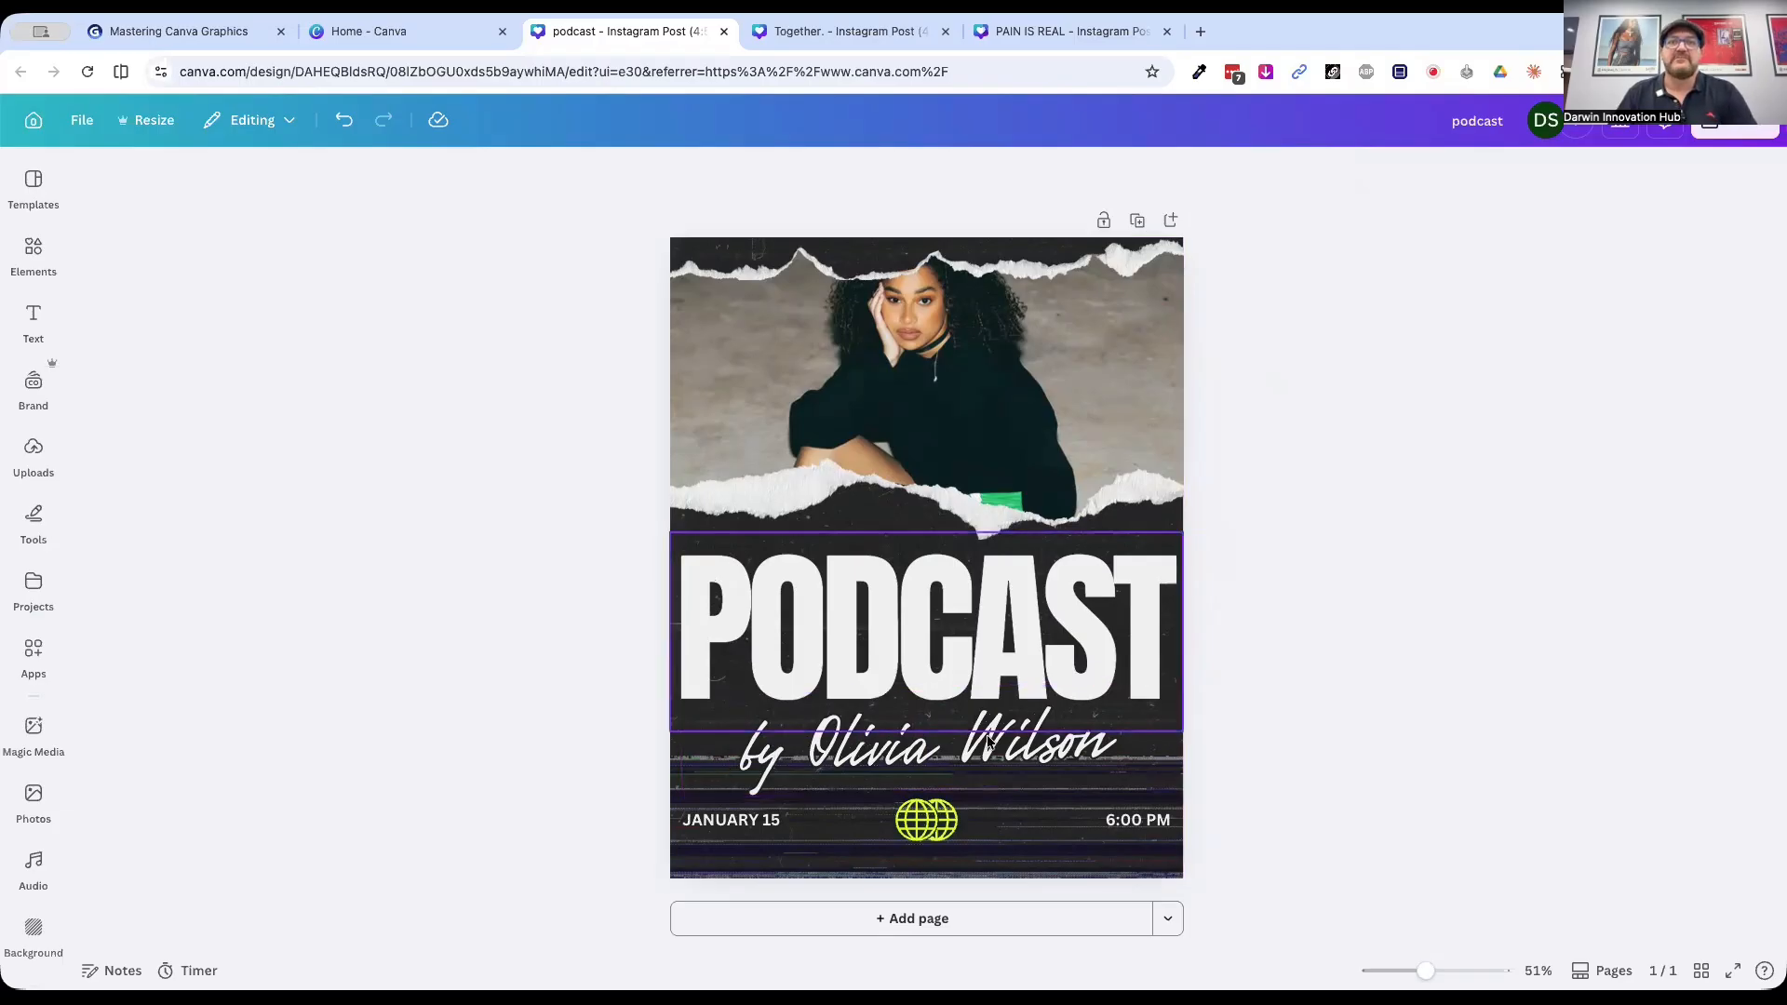
Step: Select the date, globe icon and time together and move the row down closer to the page's lower edge
{"action": "left_click", "coordinate": [719, 825]}
{"action": "left_click", "coordinate": [926, 820], "text": "shift"}
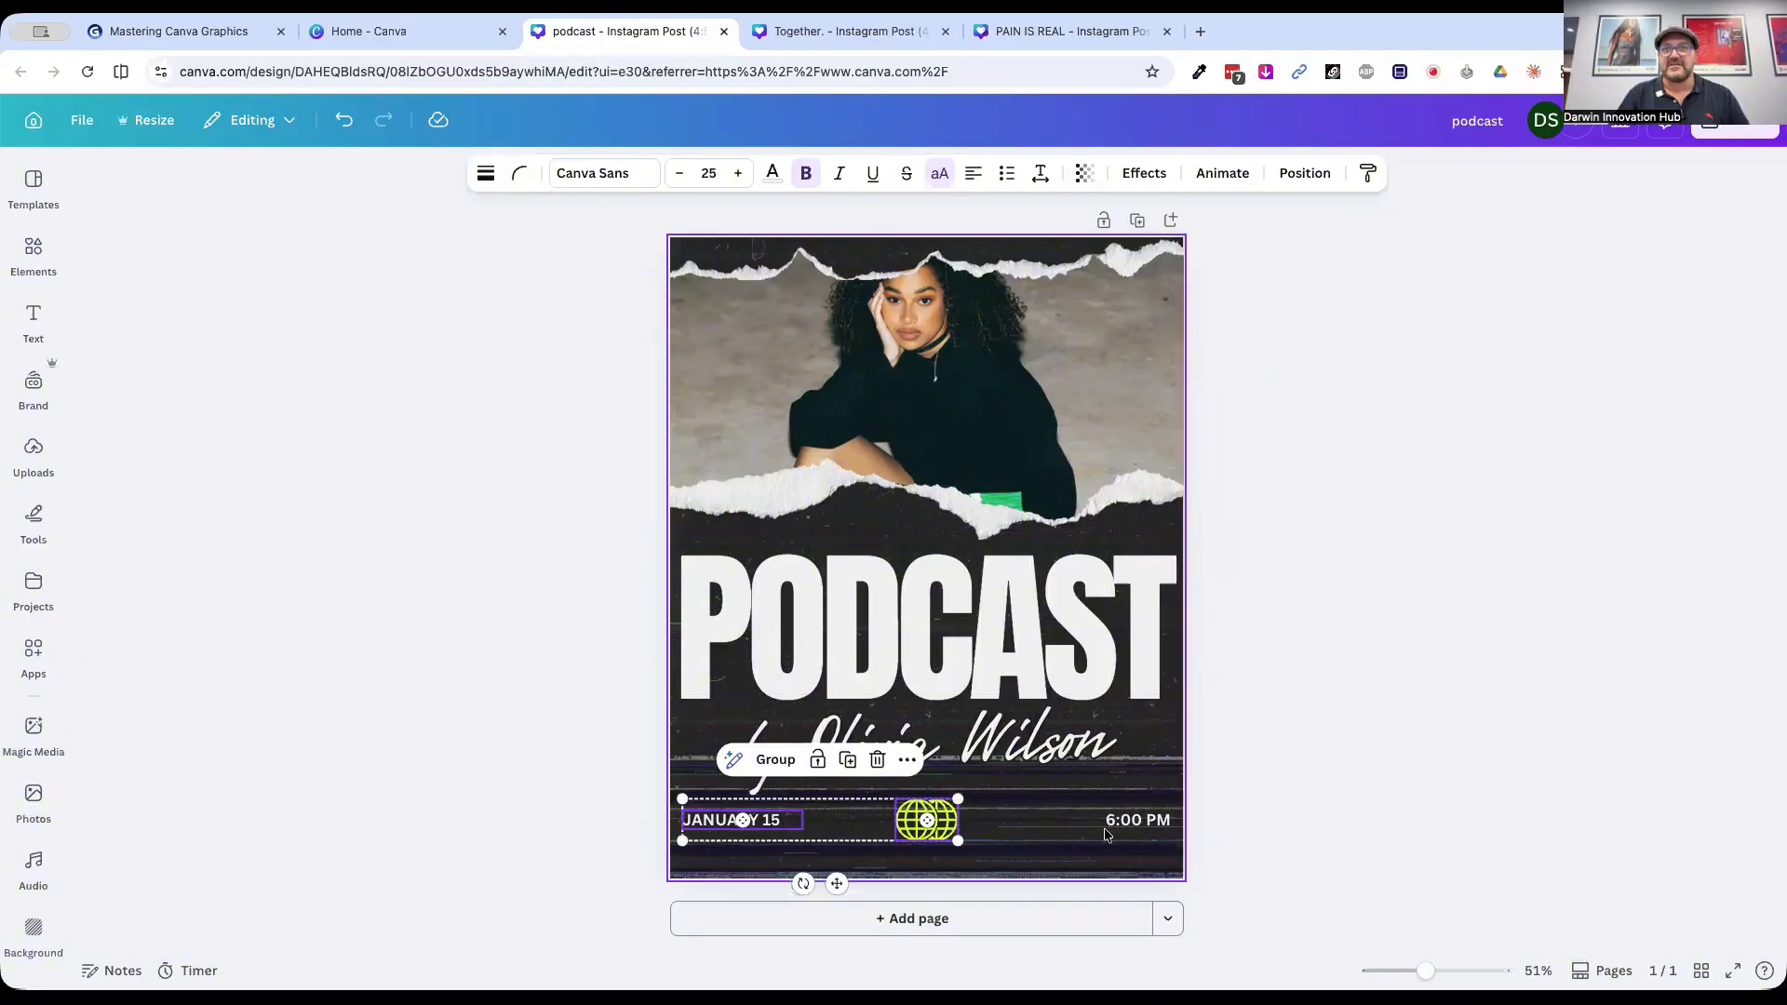
{"action": "left_click", "coordinate": [1114, 824], "text": "shift"}
{"action": "left_click_drag", "start_coordinate": [1114, 824], "coordinate": [1114, 844]}
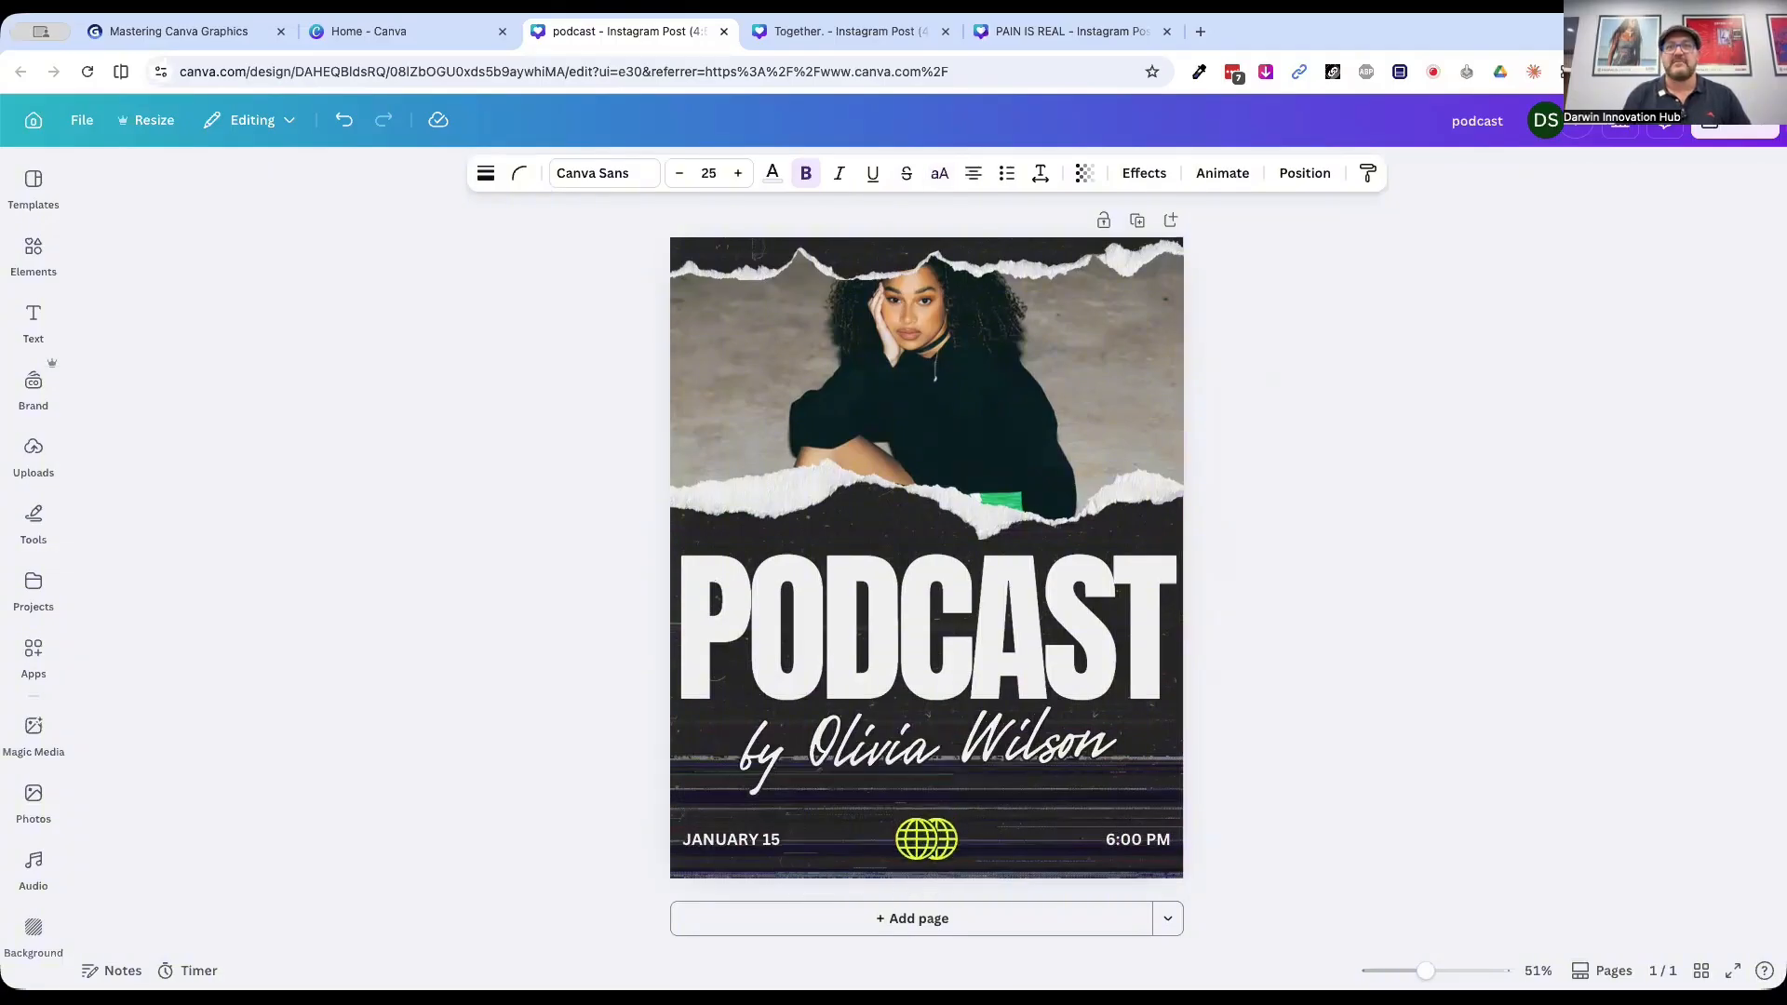
{"action": "left_click", "coordinate": [1480, 765]}
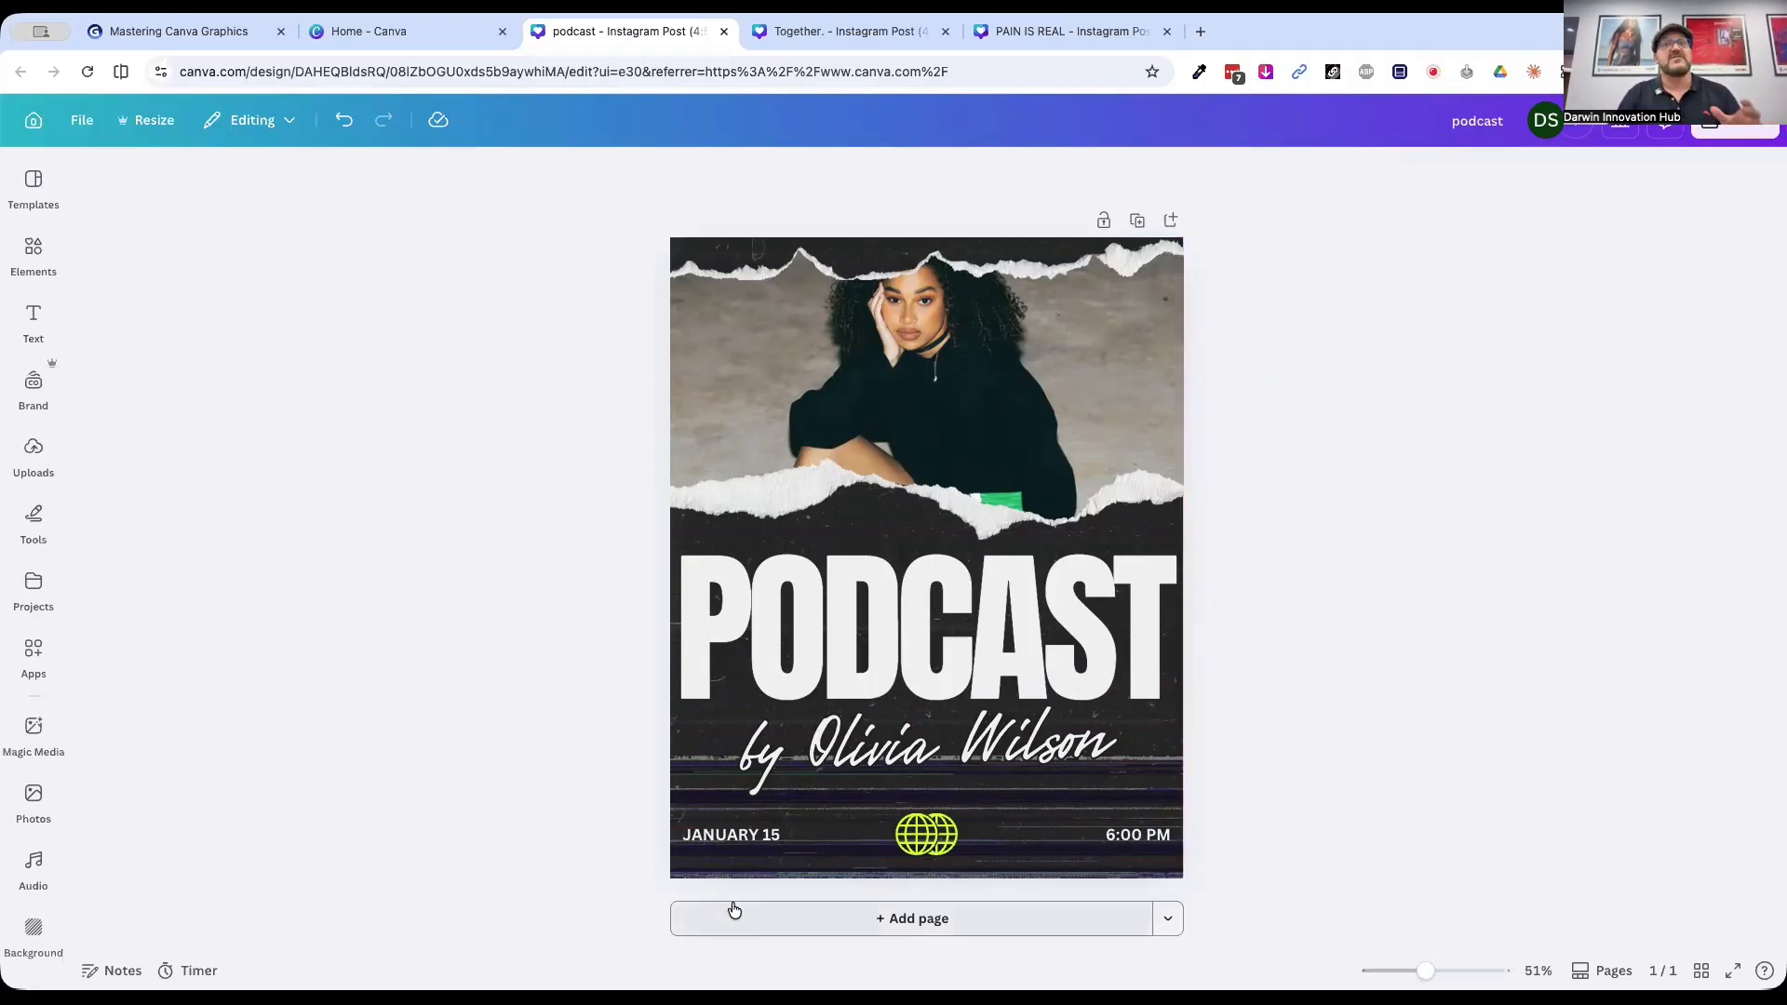
Step: Move the date, globe icon and time together up to just beneath the torn-paper photo
{"action": "left_click", "coordinate": [733, 834]}
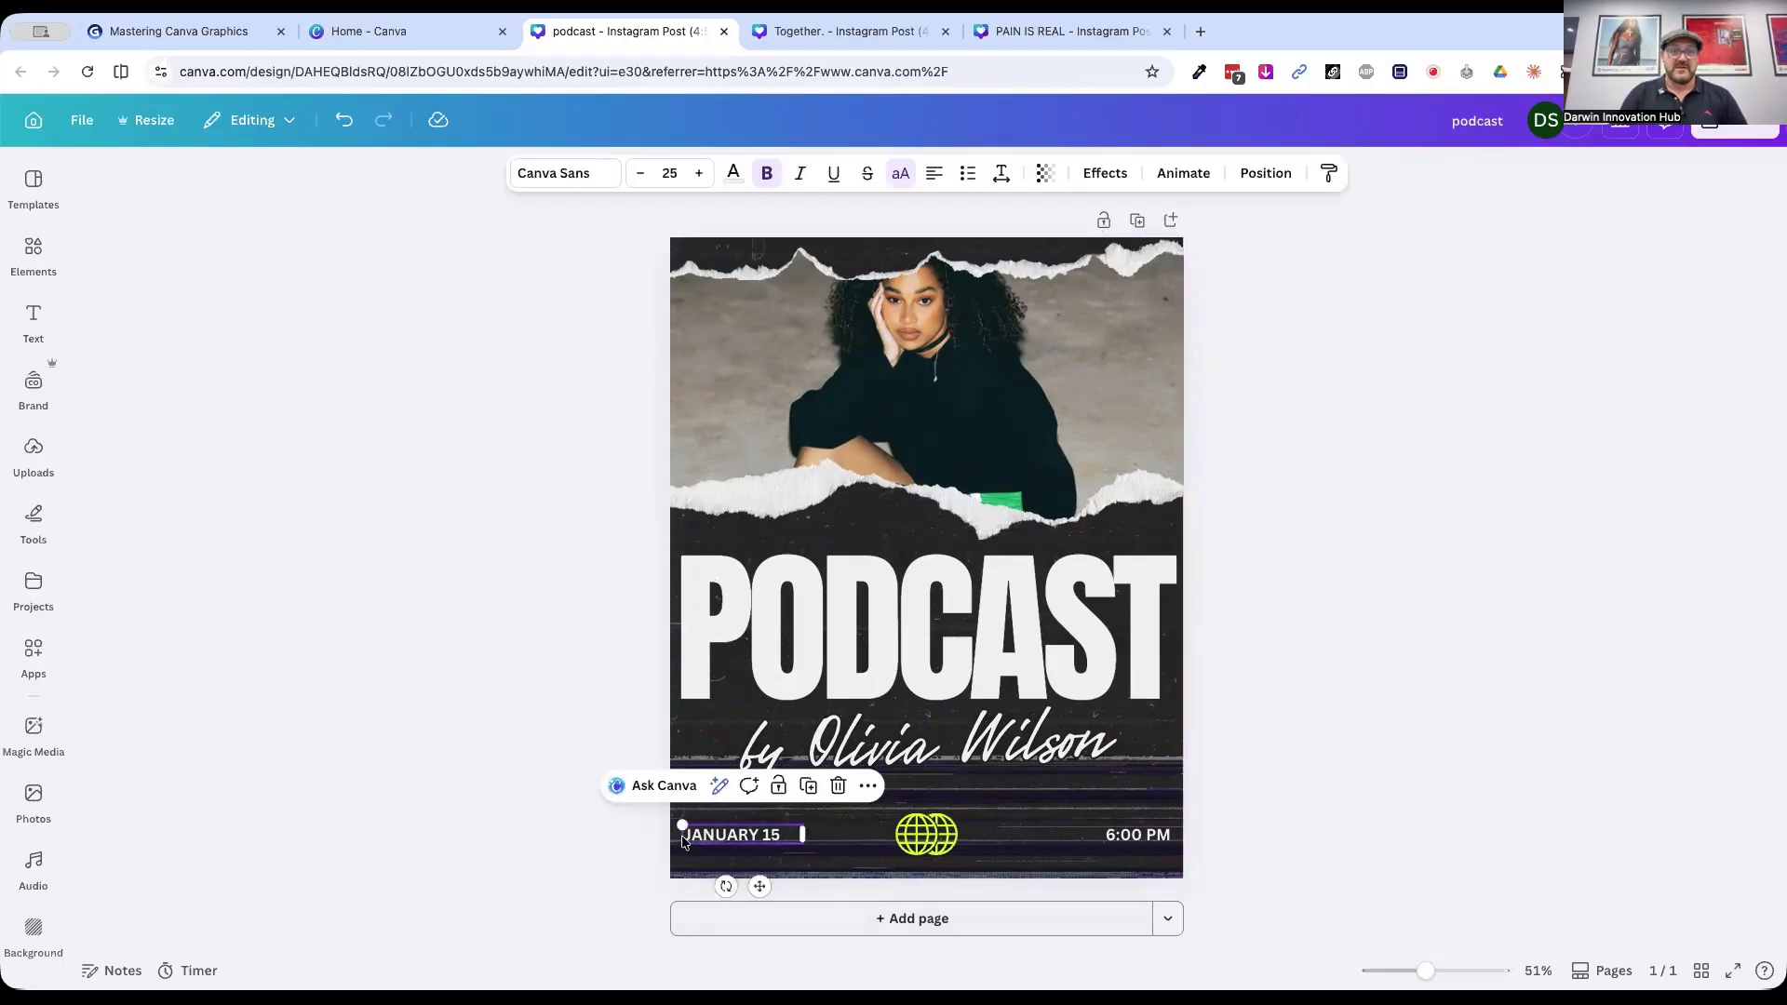
{"action": "left_click", "coordinate": [925, 840], "text": "shift"}
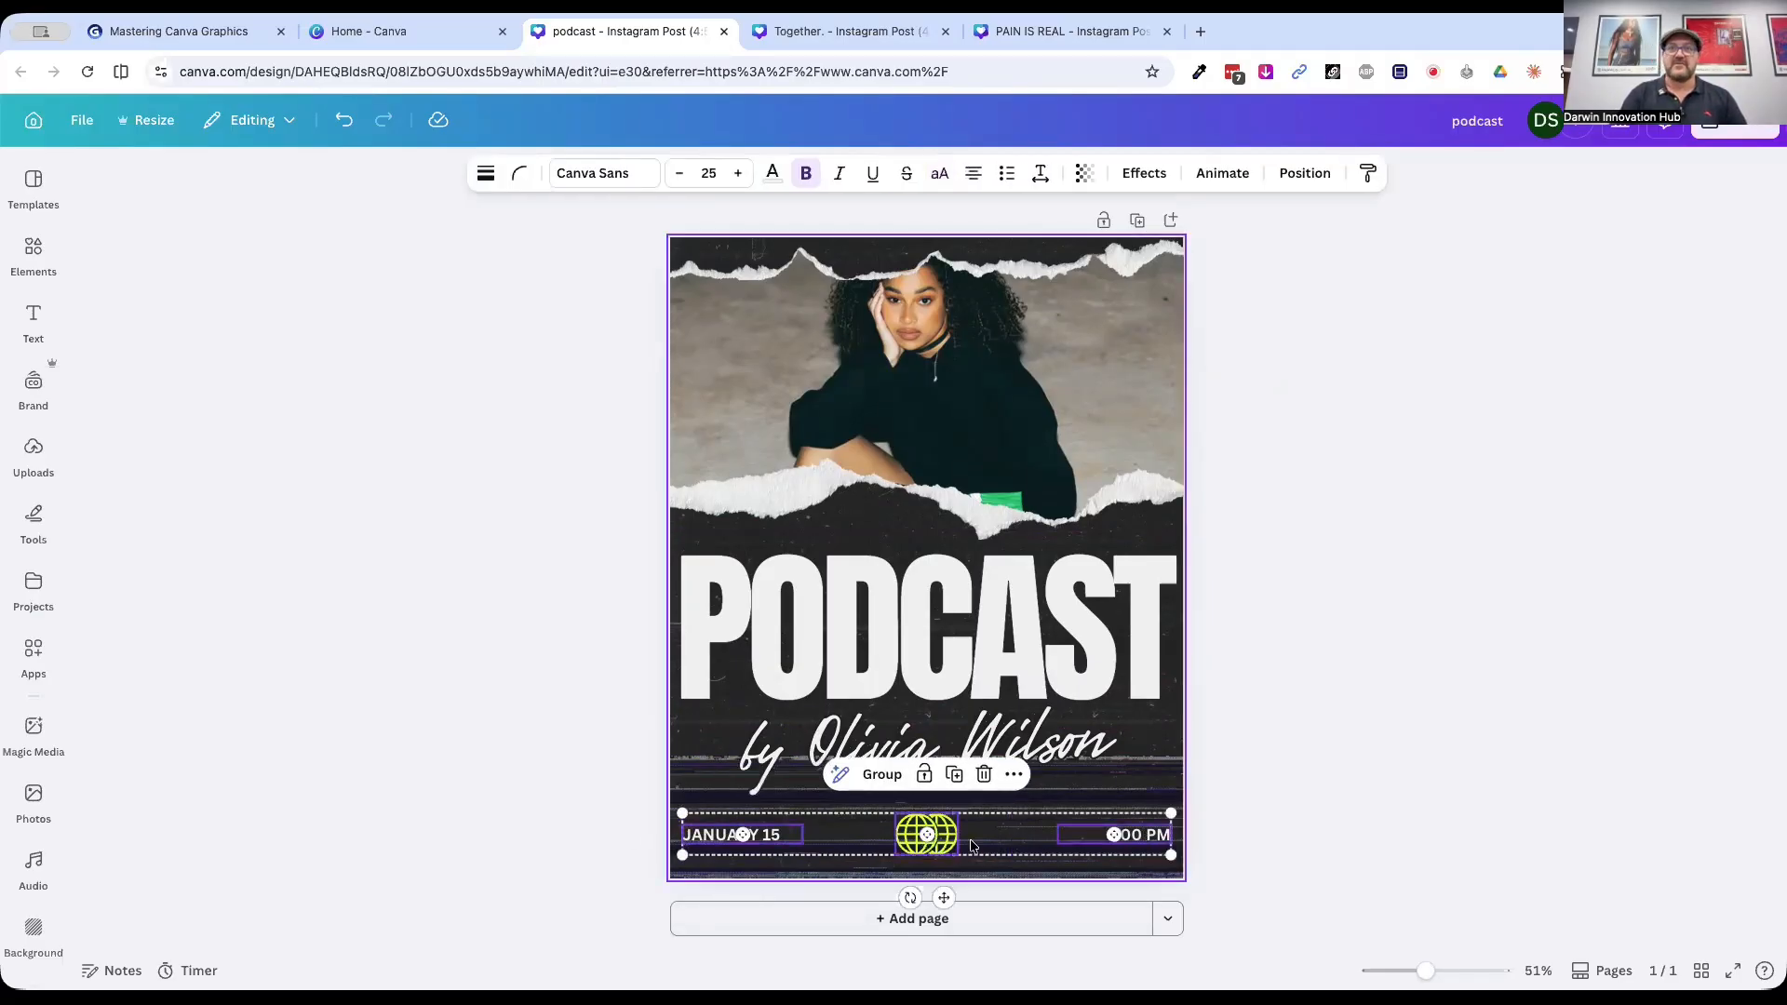
{"action": "left_click_drag", "start_coordinate": [911, 848], "coordinate": [912, 558]}
Step: Move the "PODCAST" title and the handwritten byline down together so they clear the date row
{"action": "left_click", "coordinate": [772, 657]}
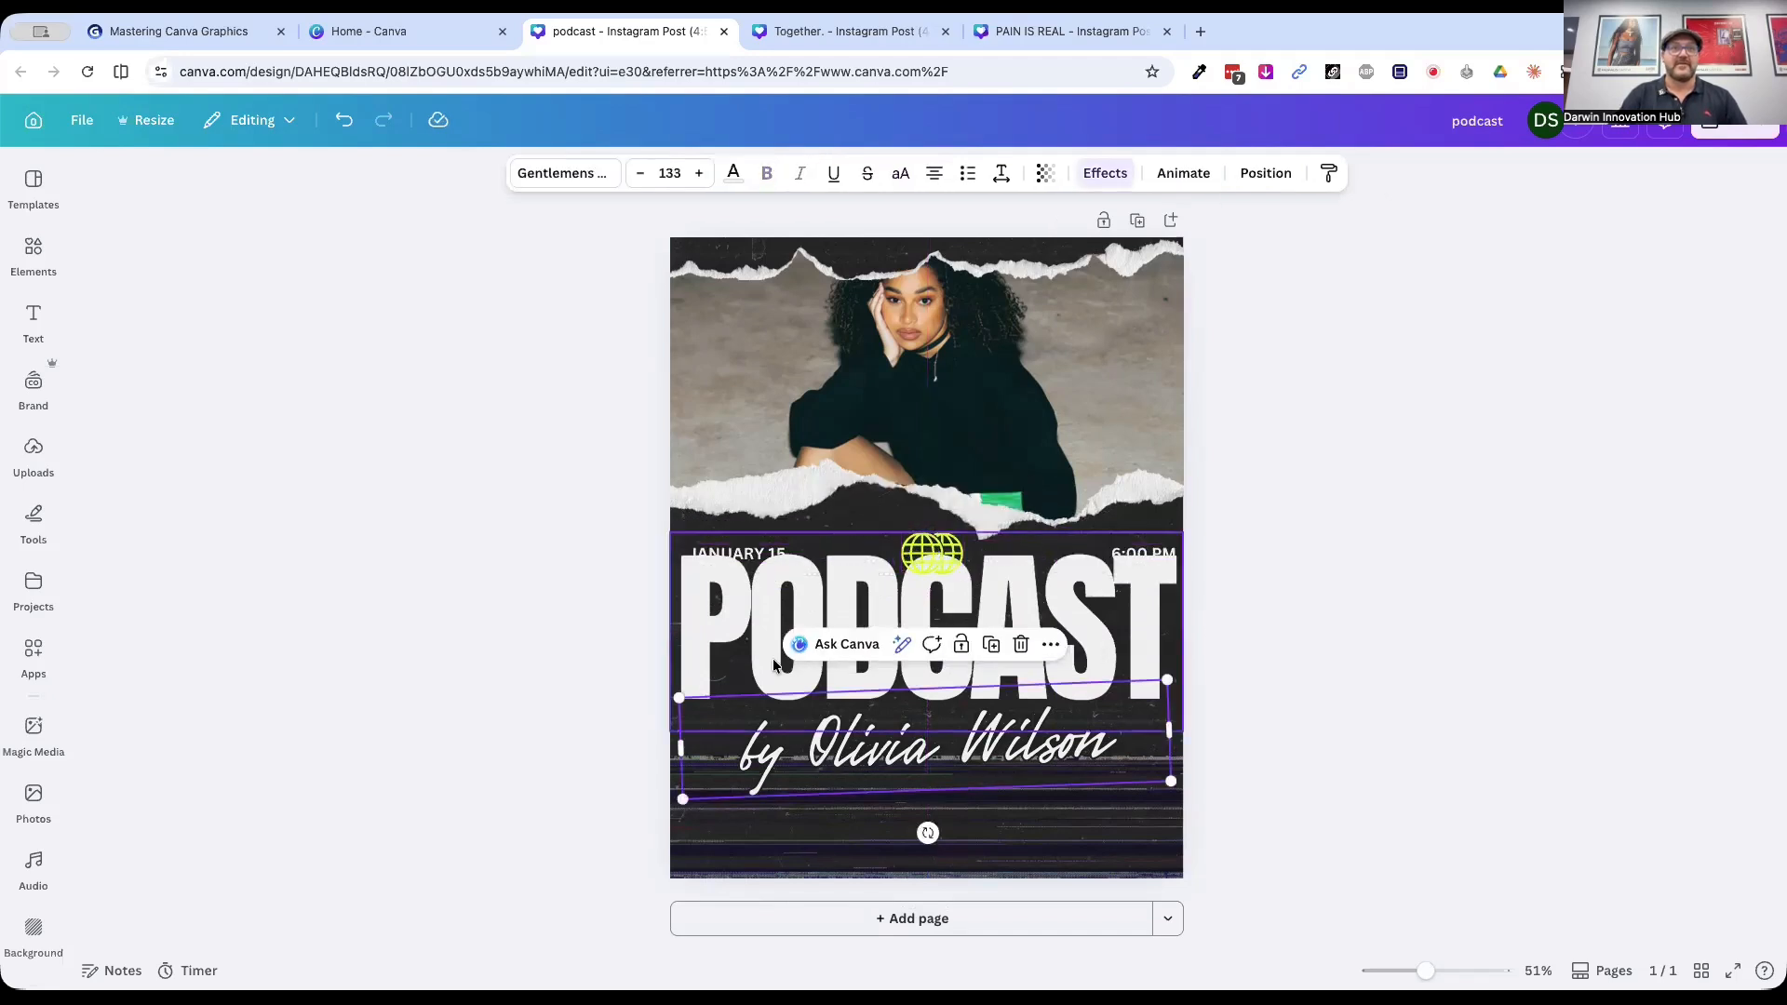
{"action": "left_click_drag", "start_coordinate": [766, 664], "coordinate": [766, 709]}
{"action": "left_click", "coordinate": [1344, 646]}
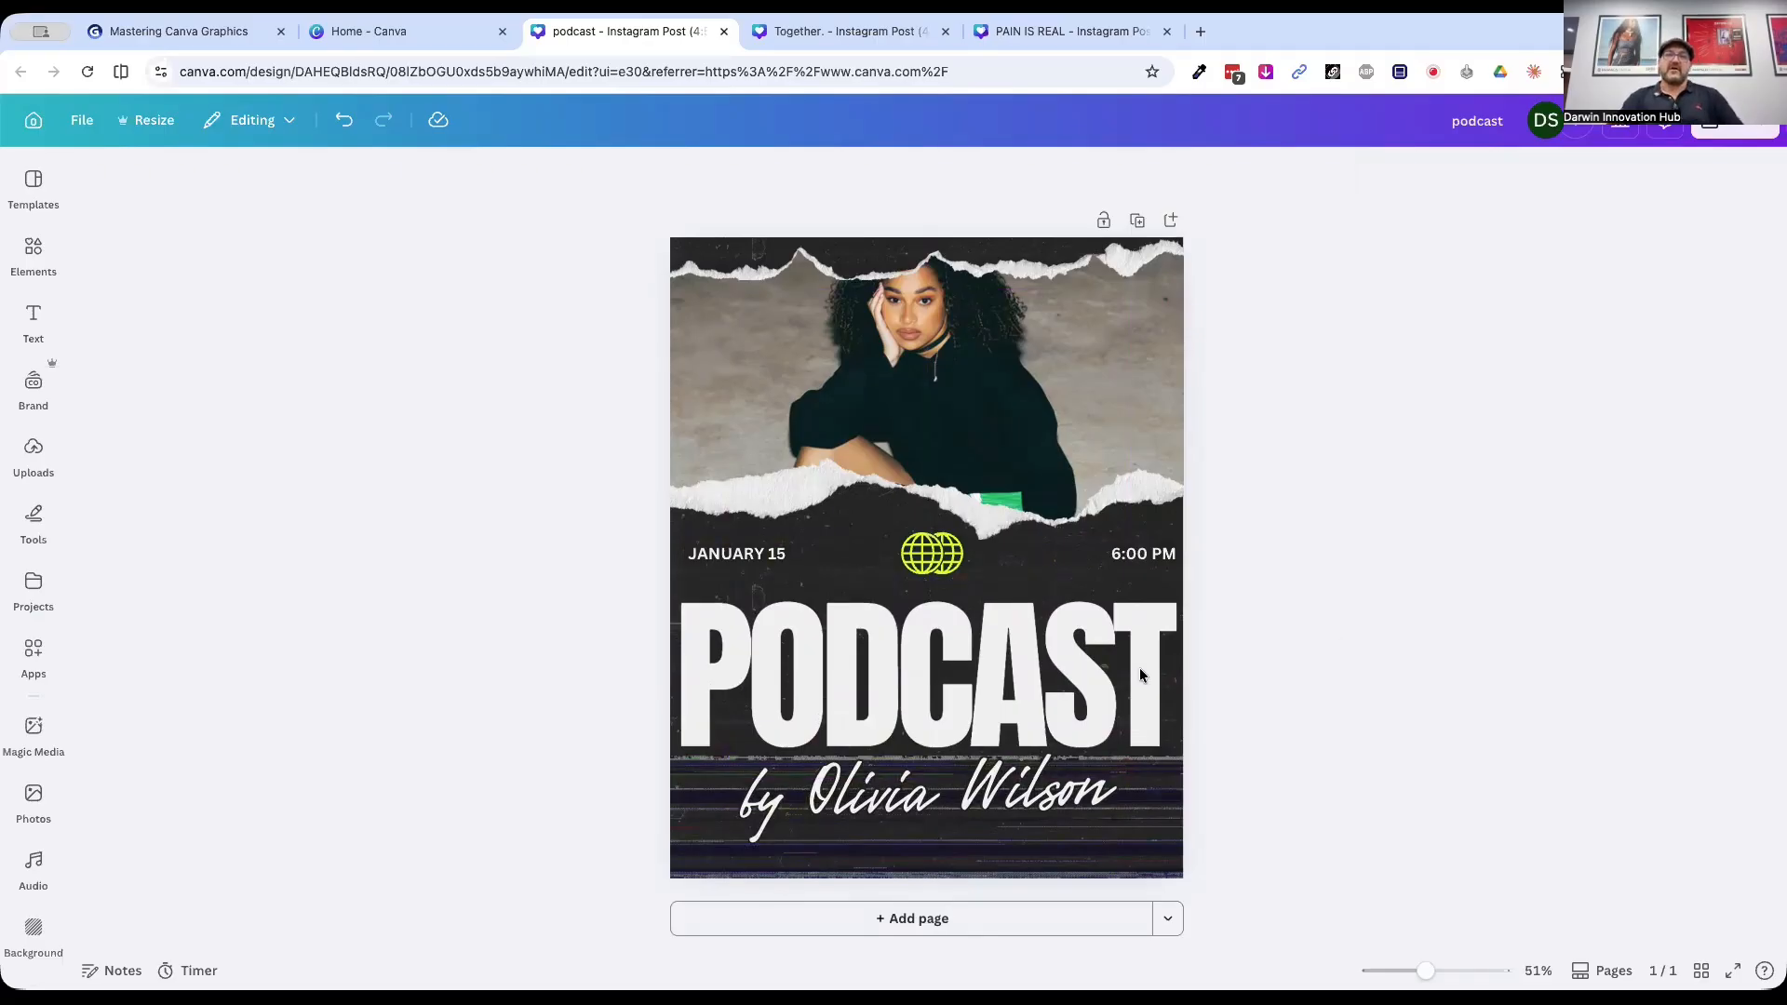
Step: Examine the rearranged layout by selecting the title, date, time, photo and byline in turn
{"action": "left_click", "coordinate": [847, 708]}
{"action": "double_click", "coordinate": [827, 793]}
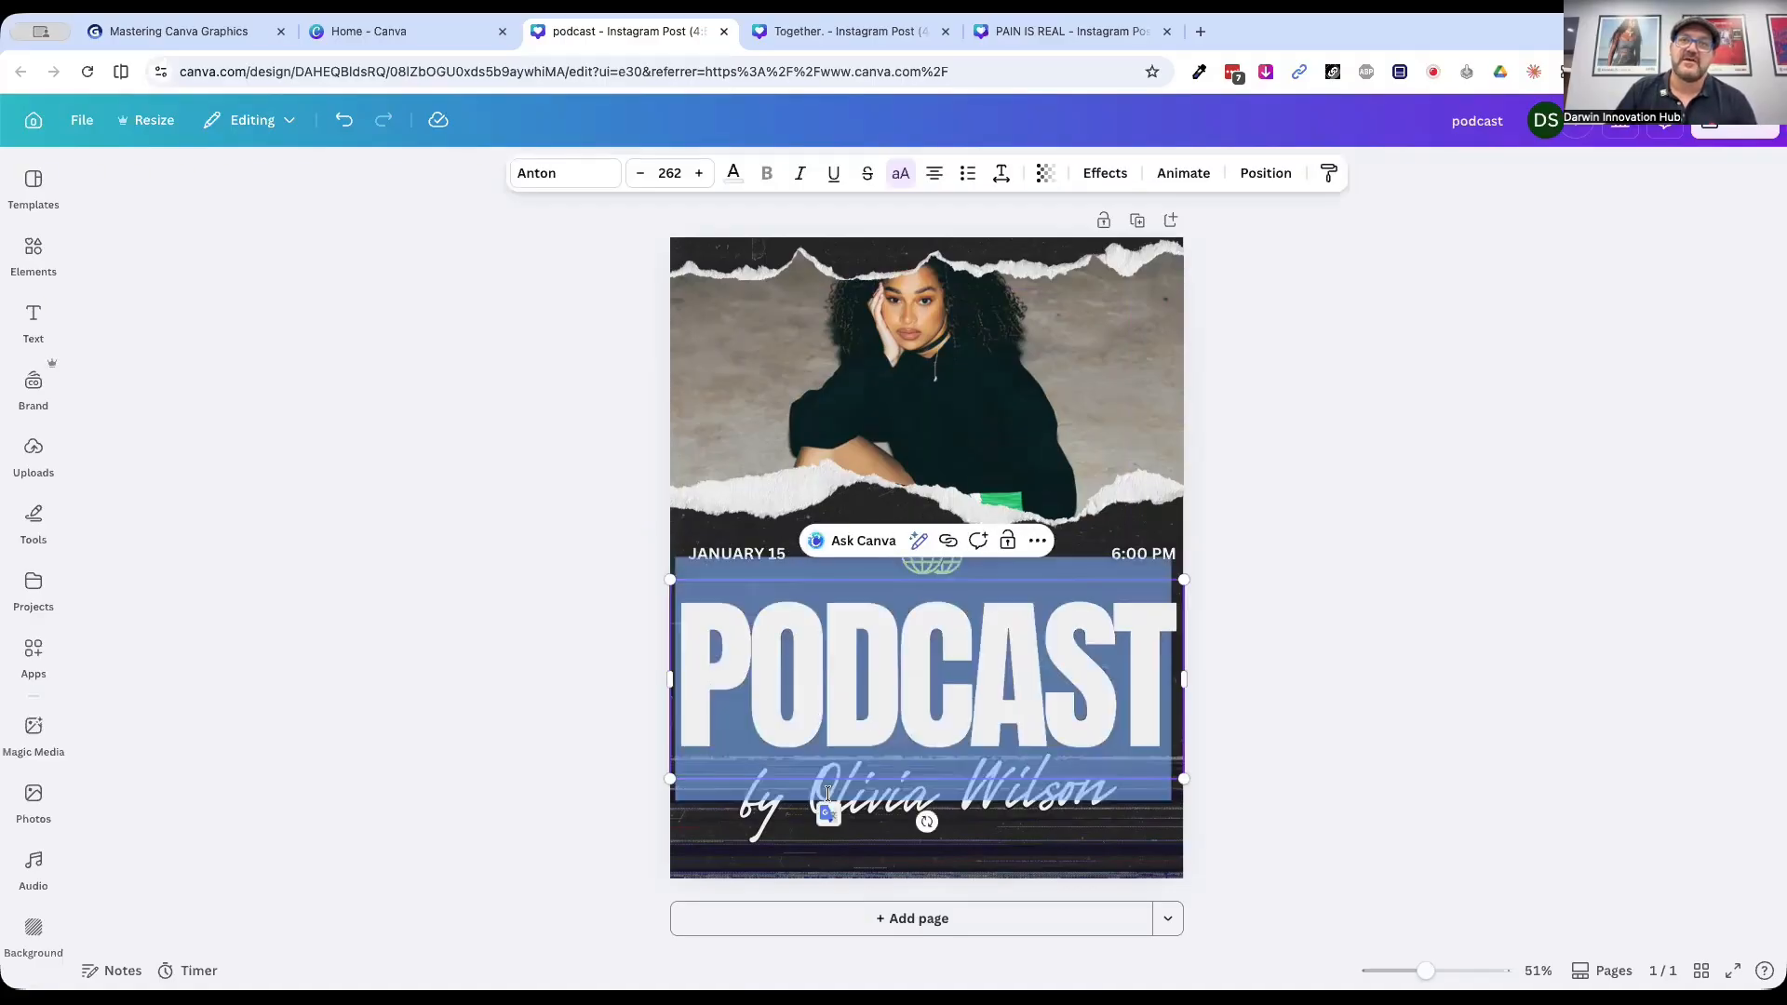
{"action": "left_click", "coordinate": [749, 553]}
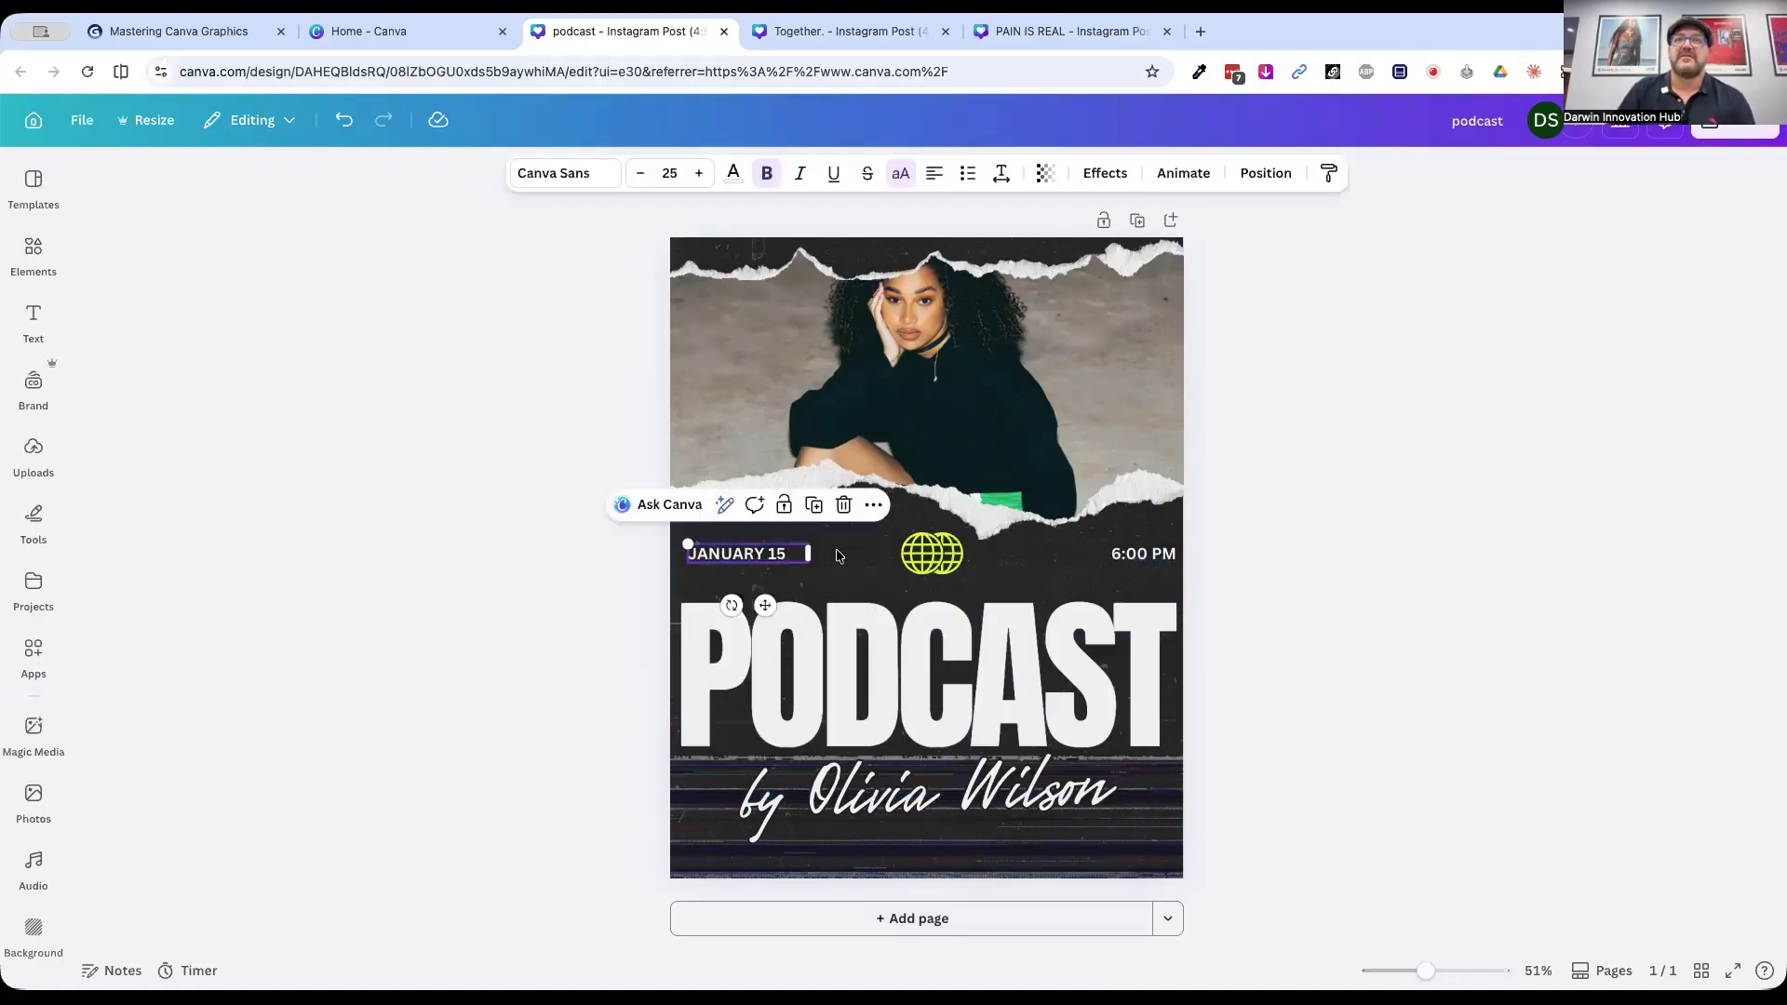
{"action": "left_click", "coordinate": [1123, 555]}
{"action": "left_click", "coordinate": [1264, 515]}
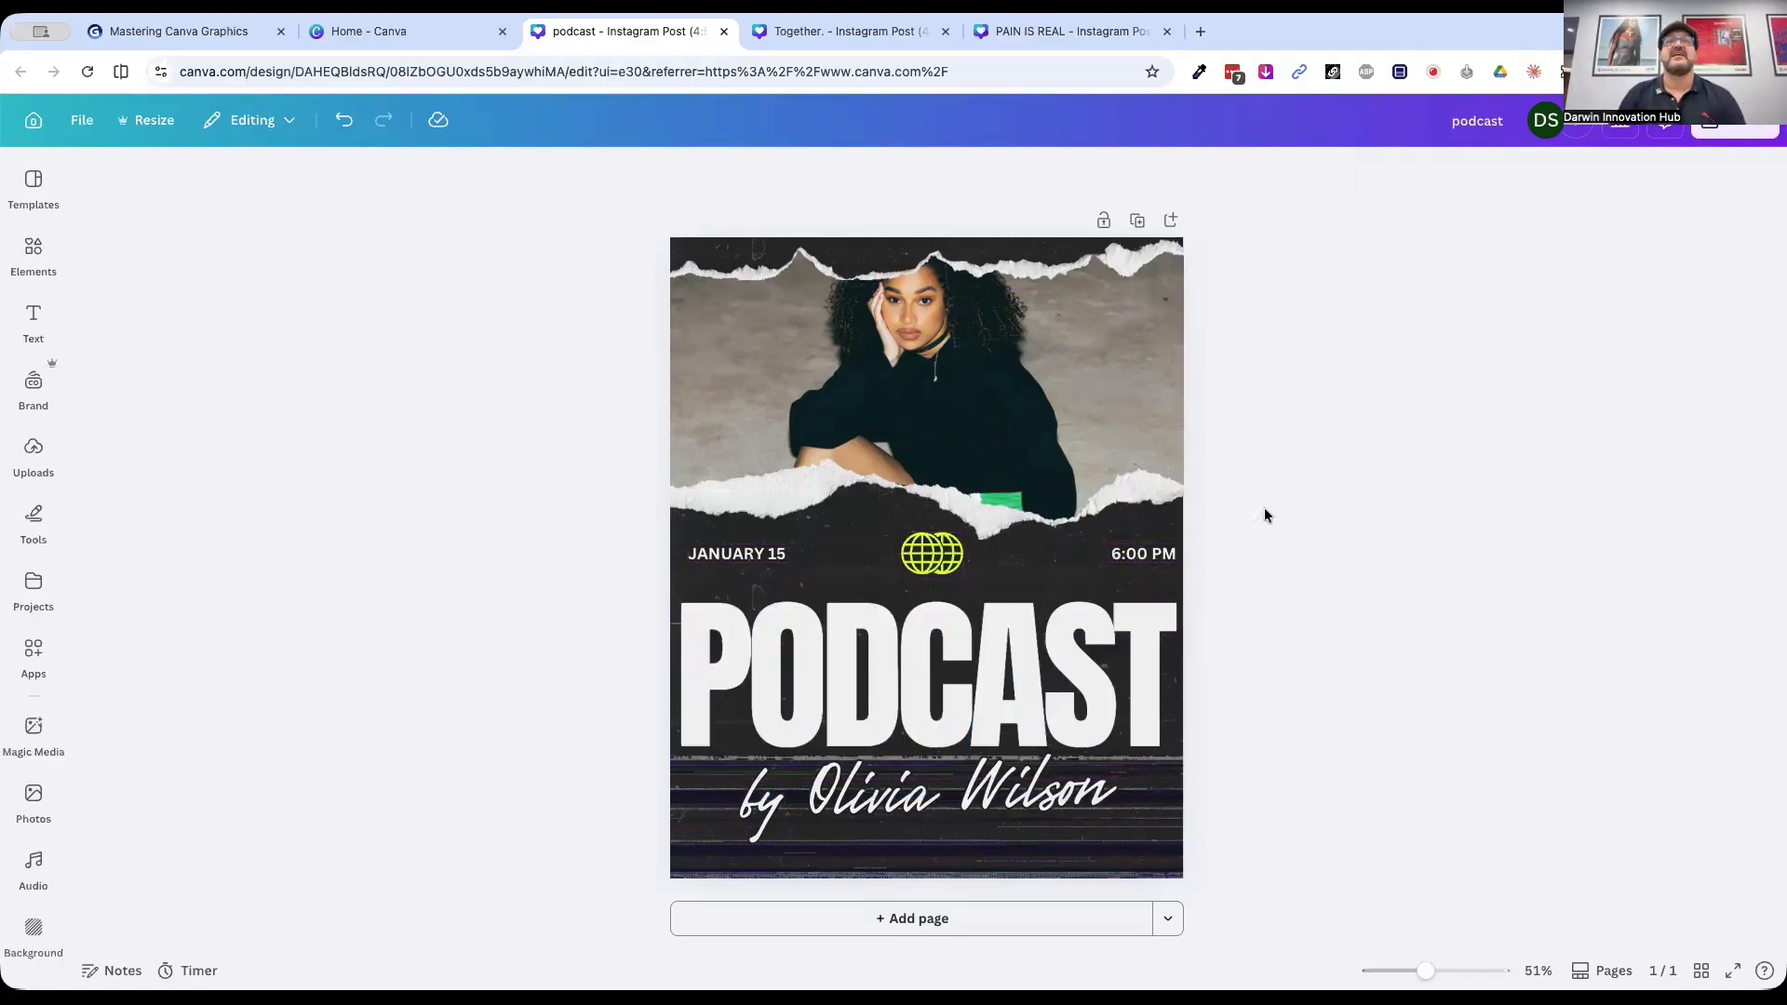
{"action": "left_click", "coordinate": [1002, 453]}
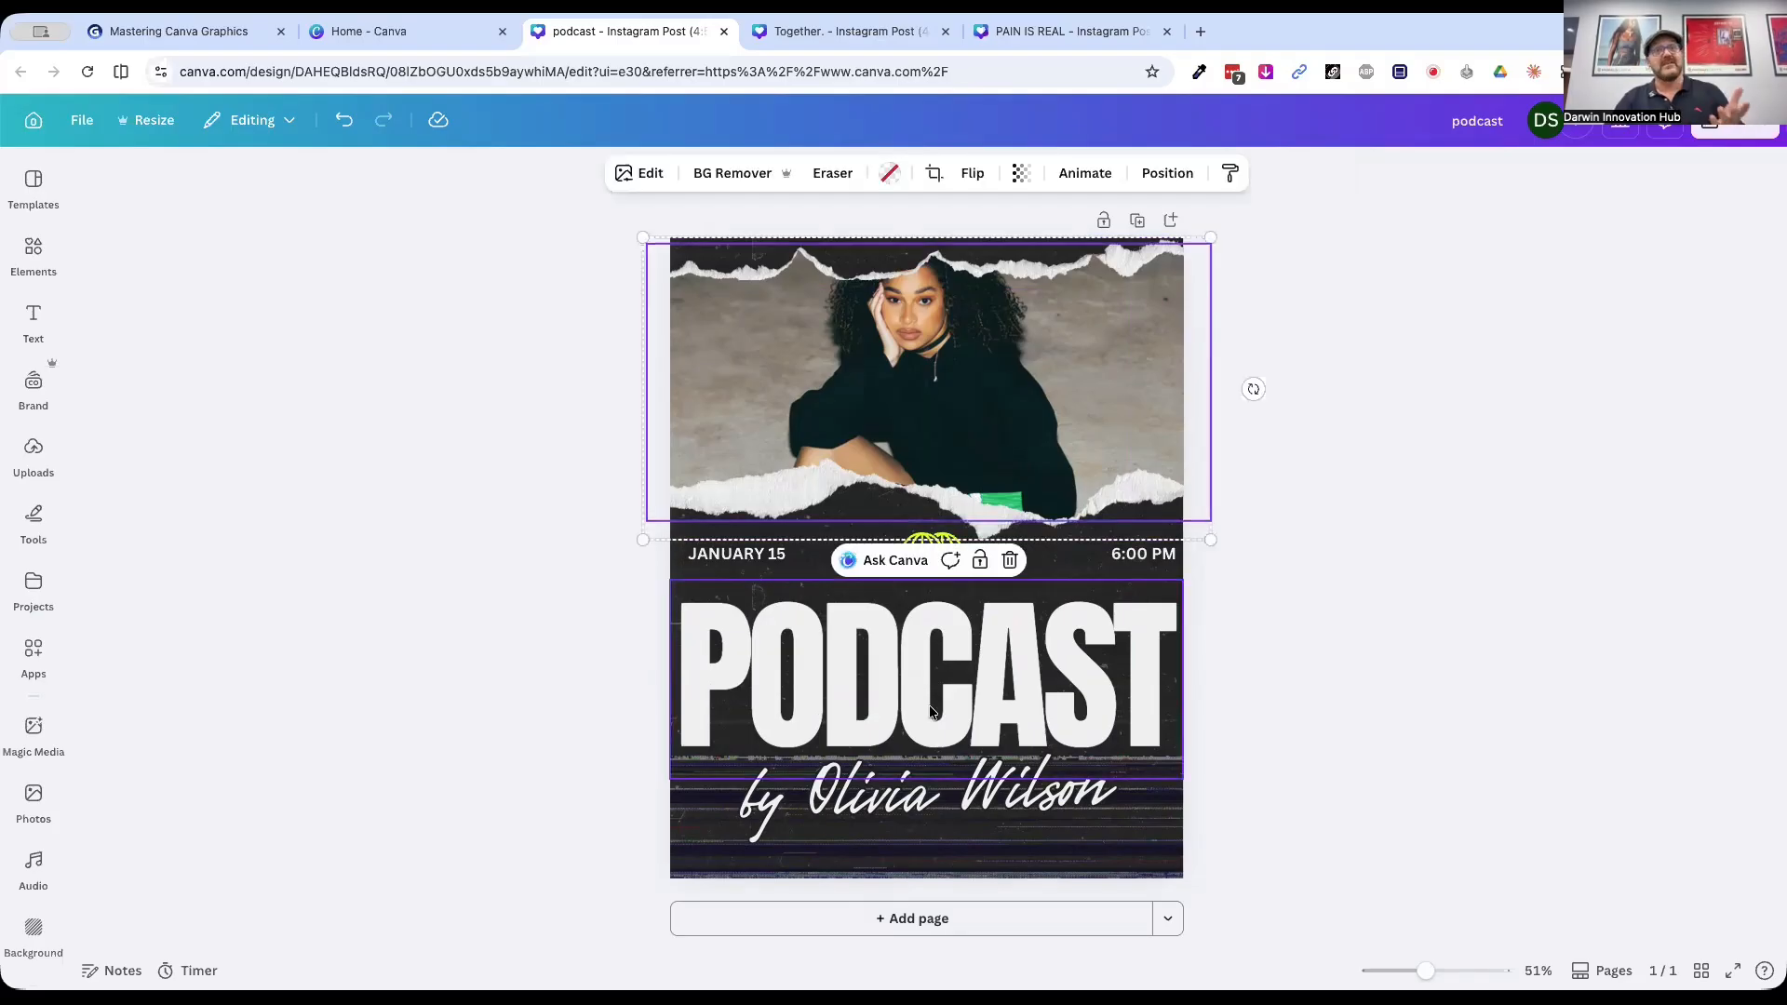
{"action": "left_click", "coordinate": [1368, 409]}
{"action": "left_click", "coordinate": [997, 362]}
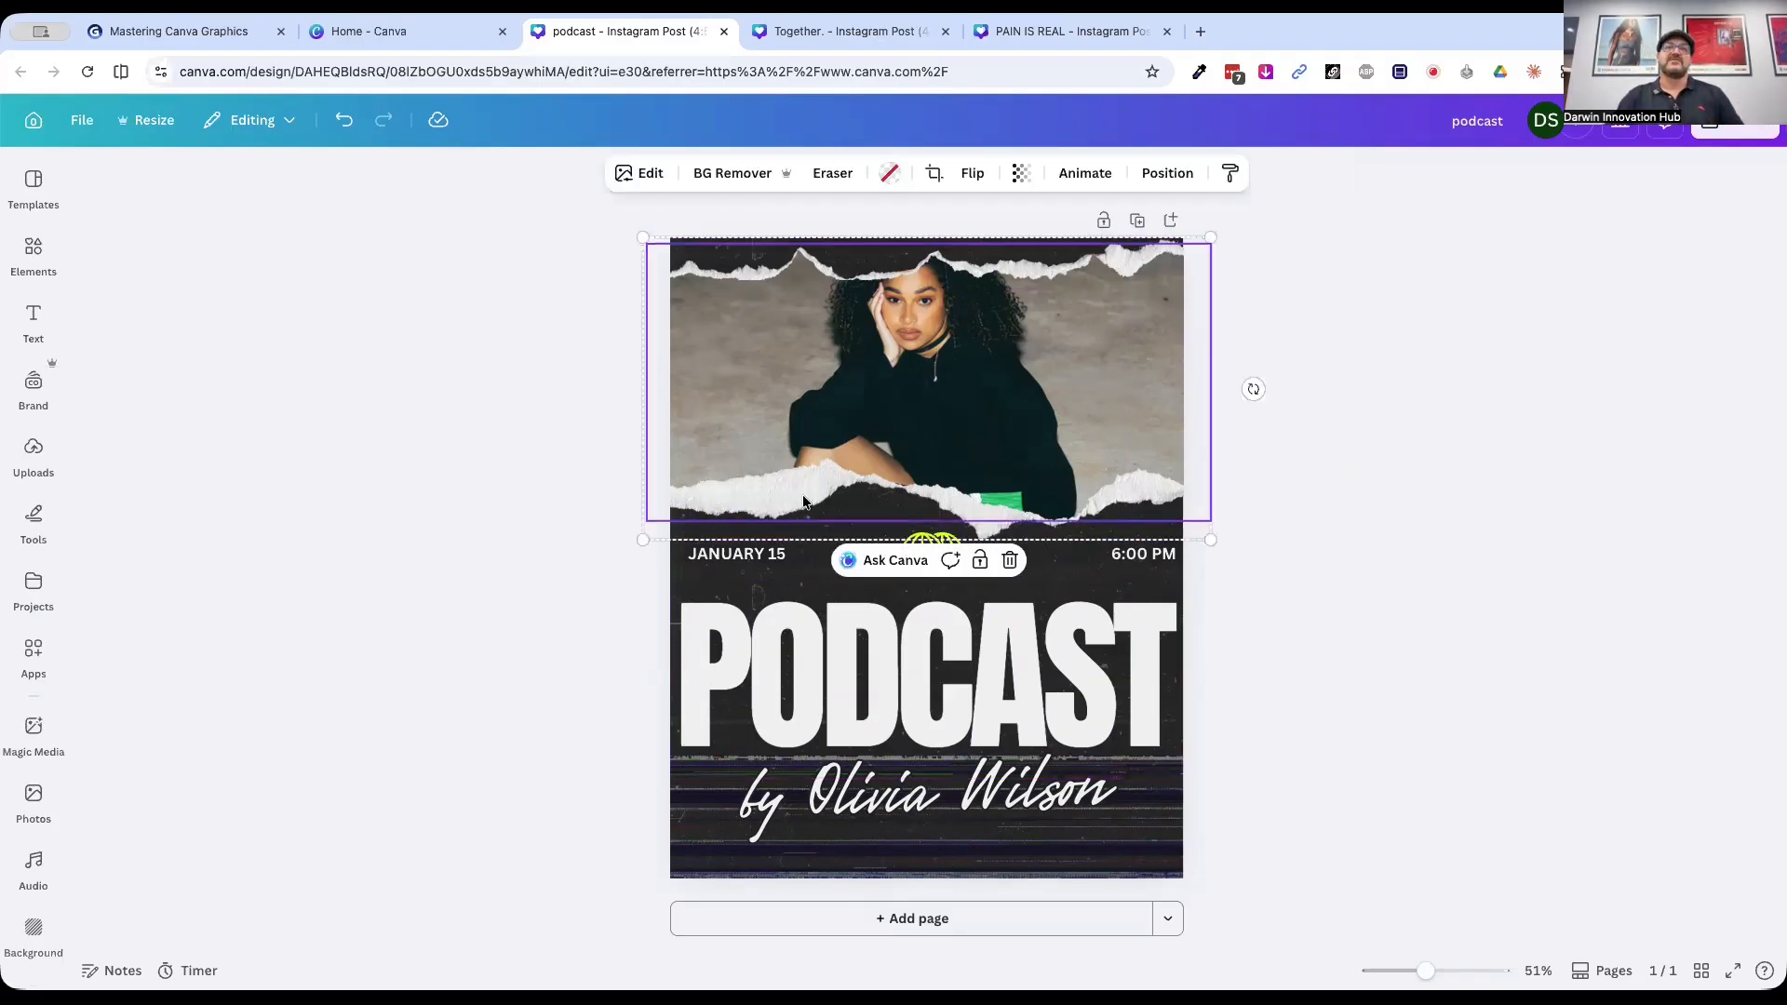
{"action": "left_click", "coordinate": [796, 799]}
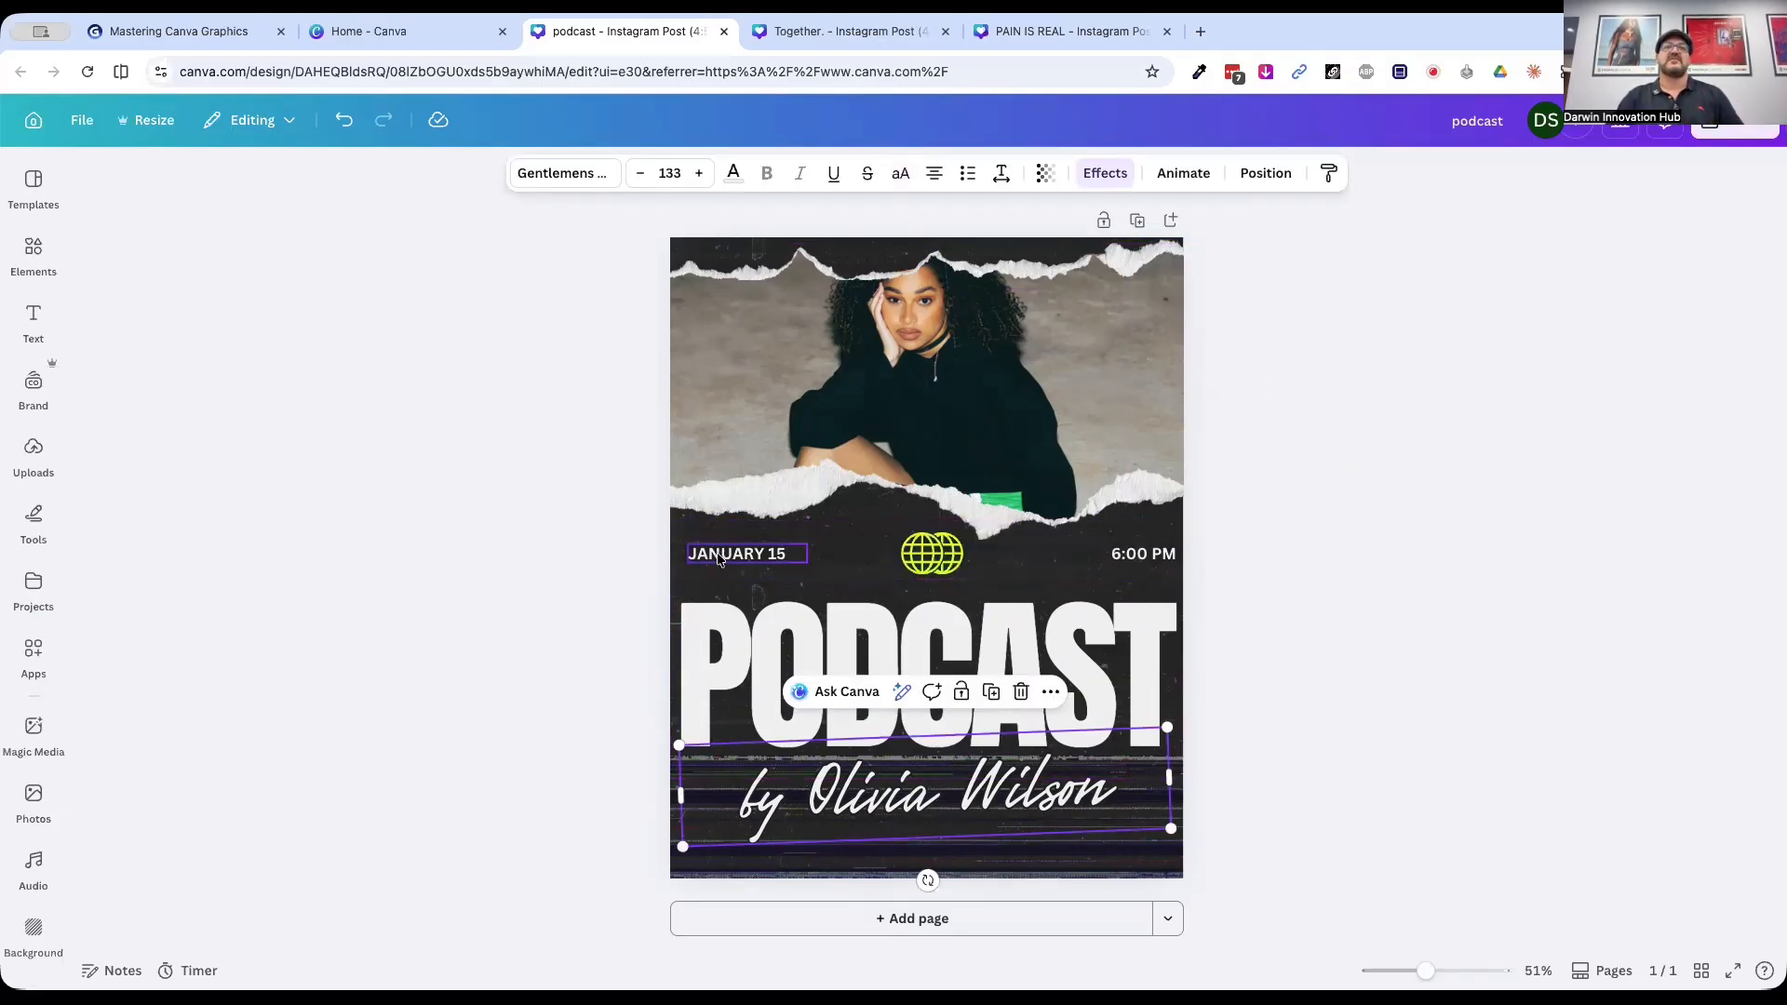
Step: Move the handwritten byline slightly down and to the left beneath the "PODCAST" title
{"action": "left_click", "coordinate": [1350, 558]}
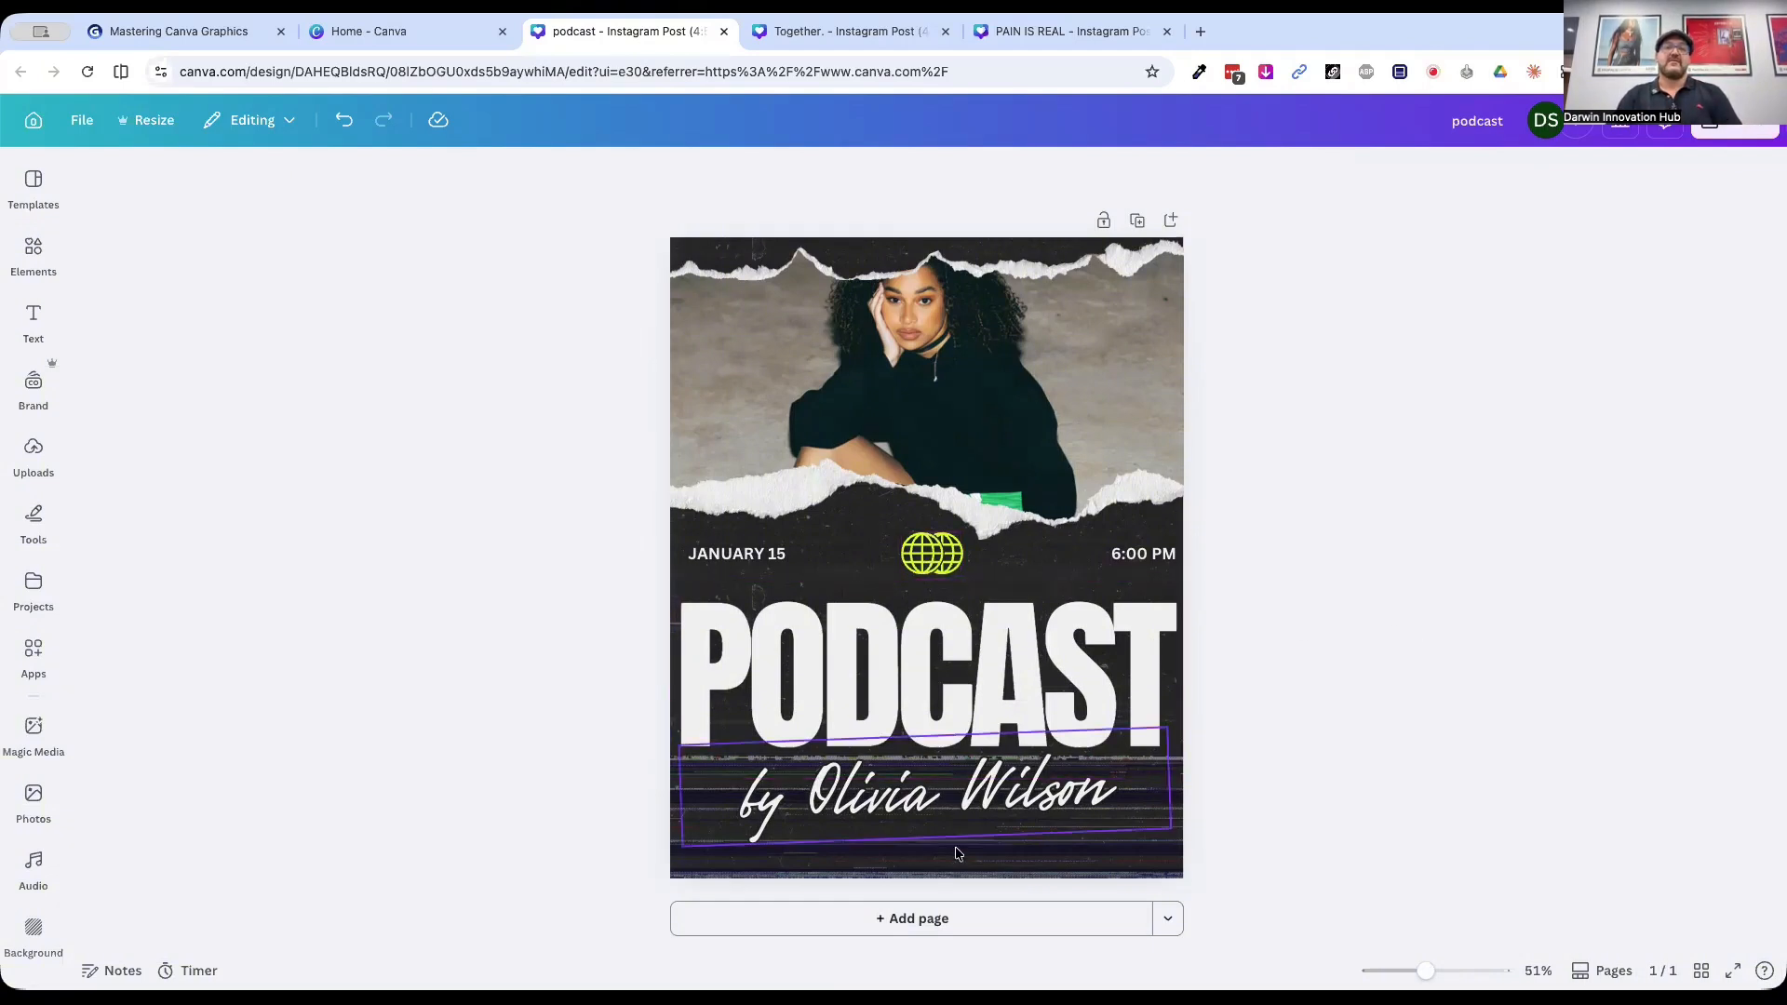
{"action": "left_click", "coordinate": [844, 807]}
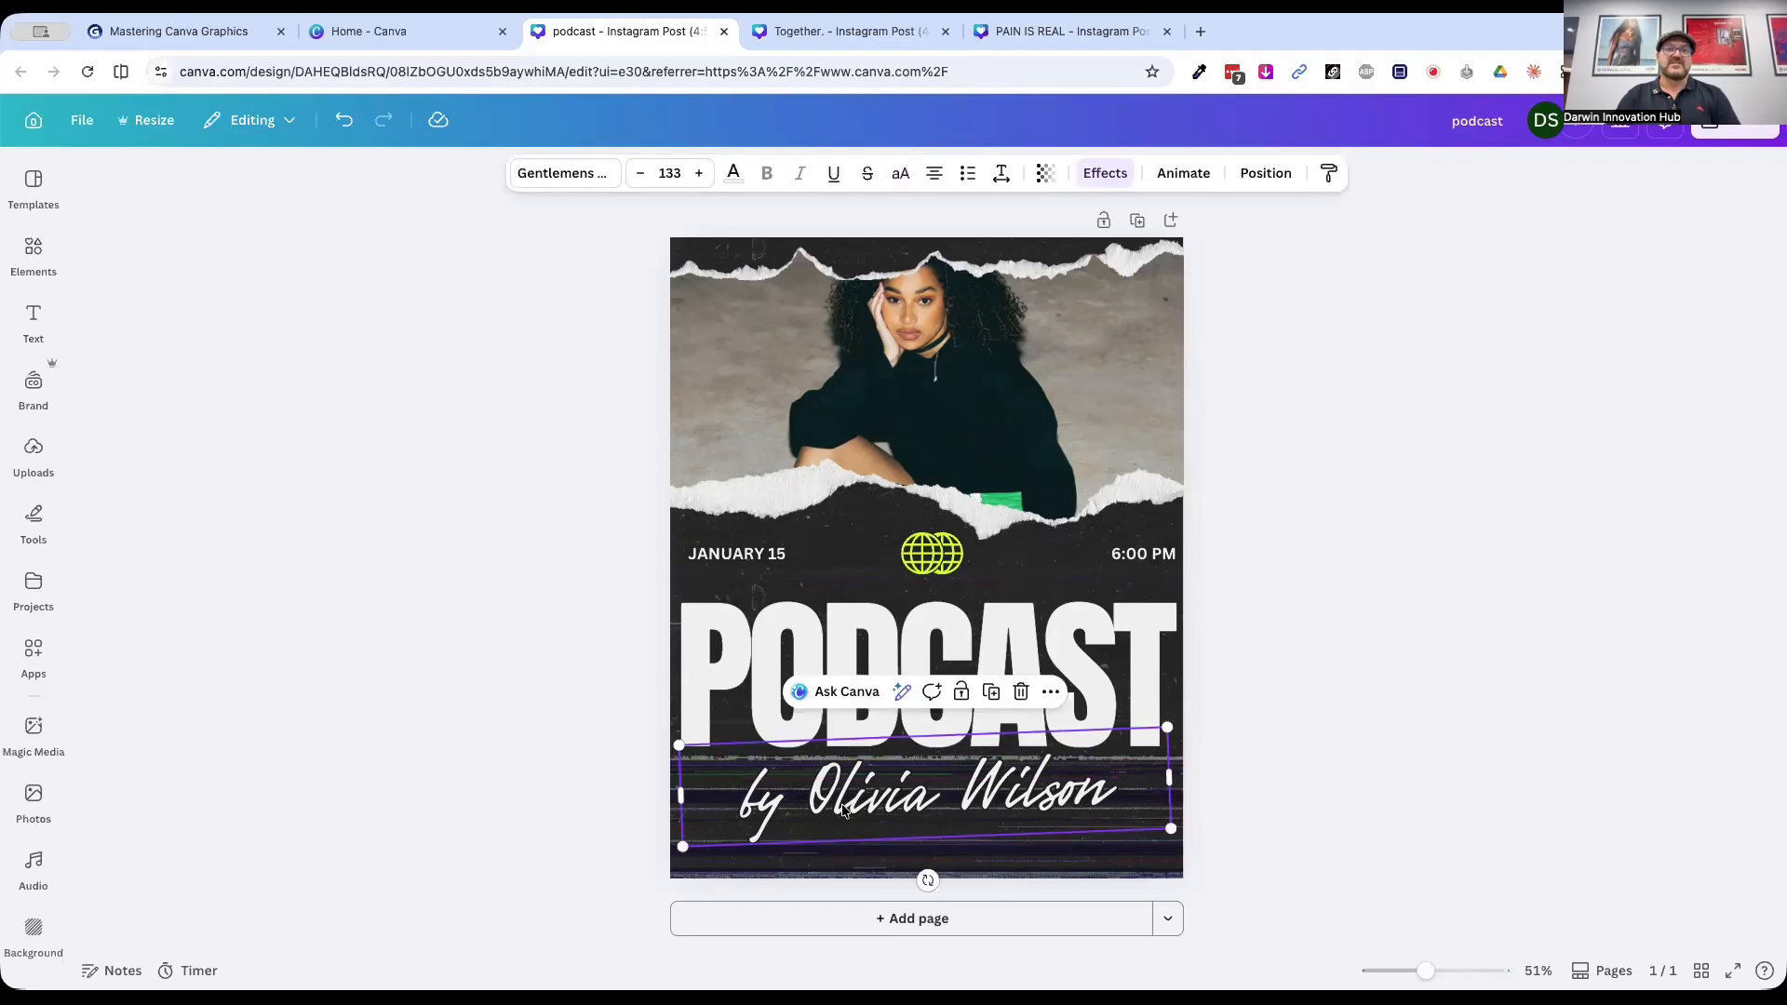
{"action": "left_click", "coordinate": [1359, 731]}
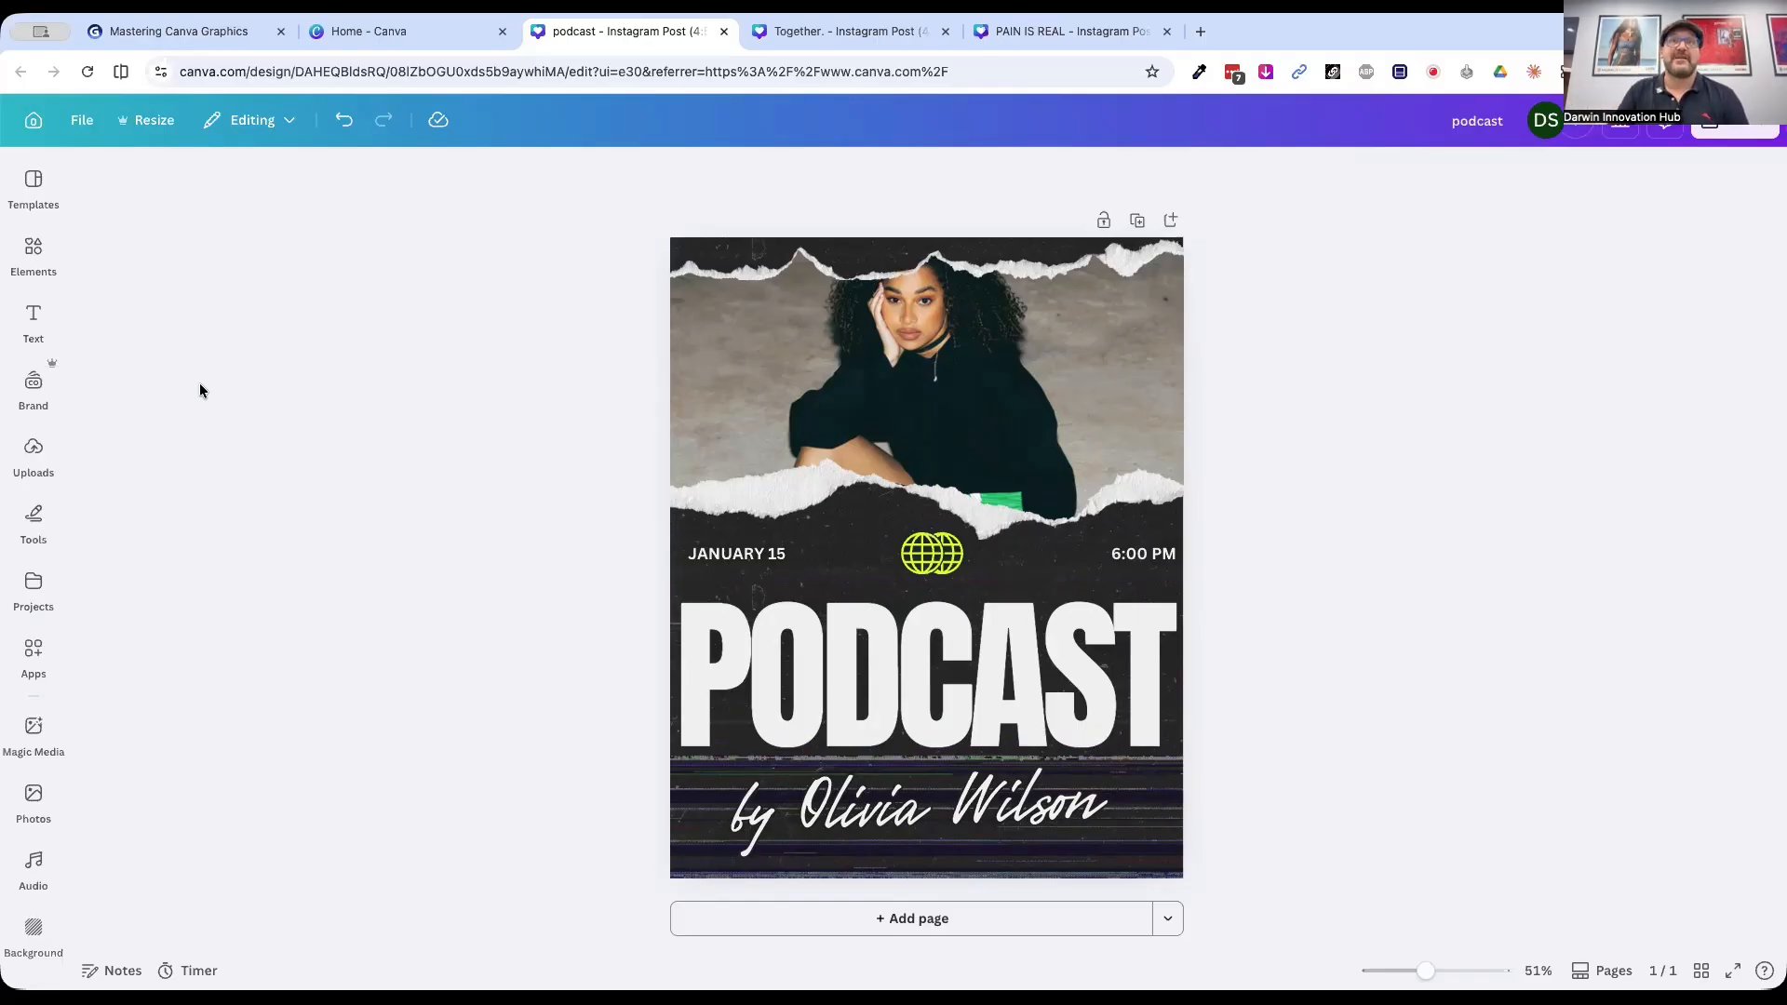
{"action": "left_click", "coordinate": [34, 253]}
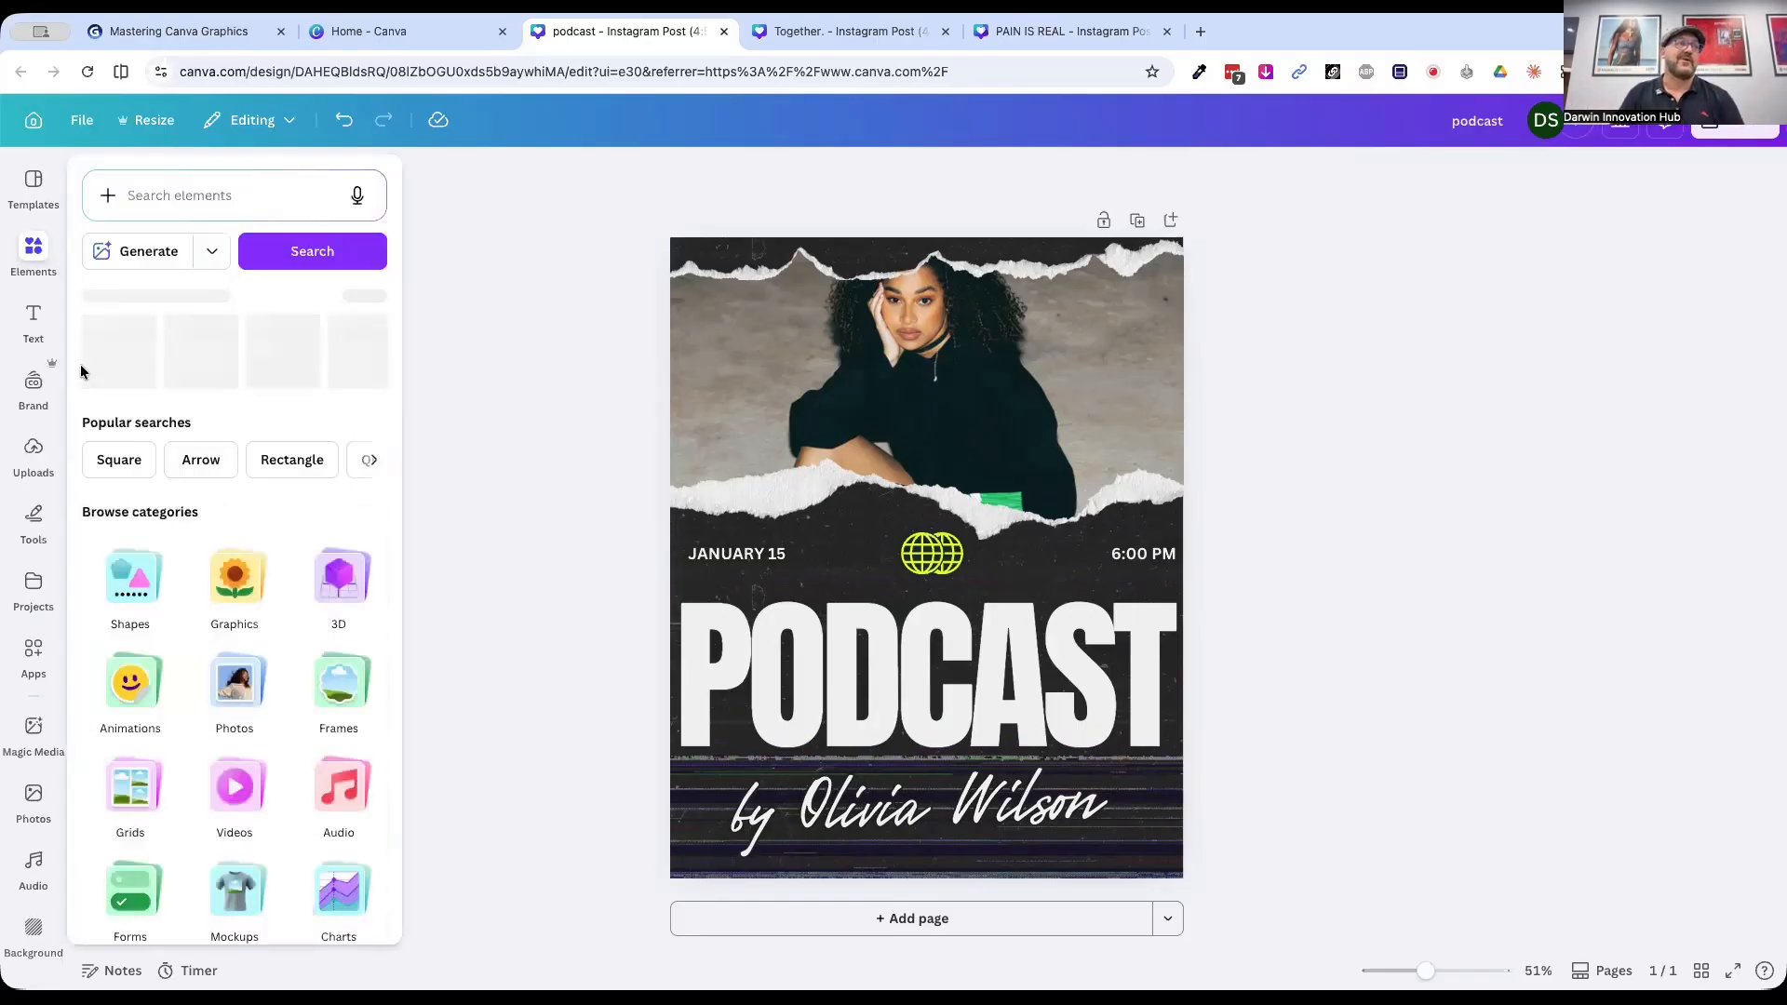
{"action": "left_click", "coordinate": [42, 307]}
{"action": "left_click", "coordinate": [34, 456]}
{"action": "left_click", "coordinate": [34, 456]}
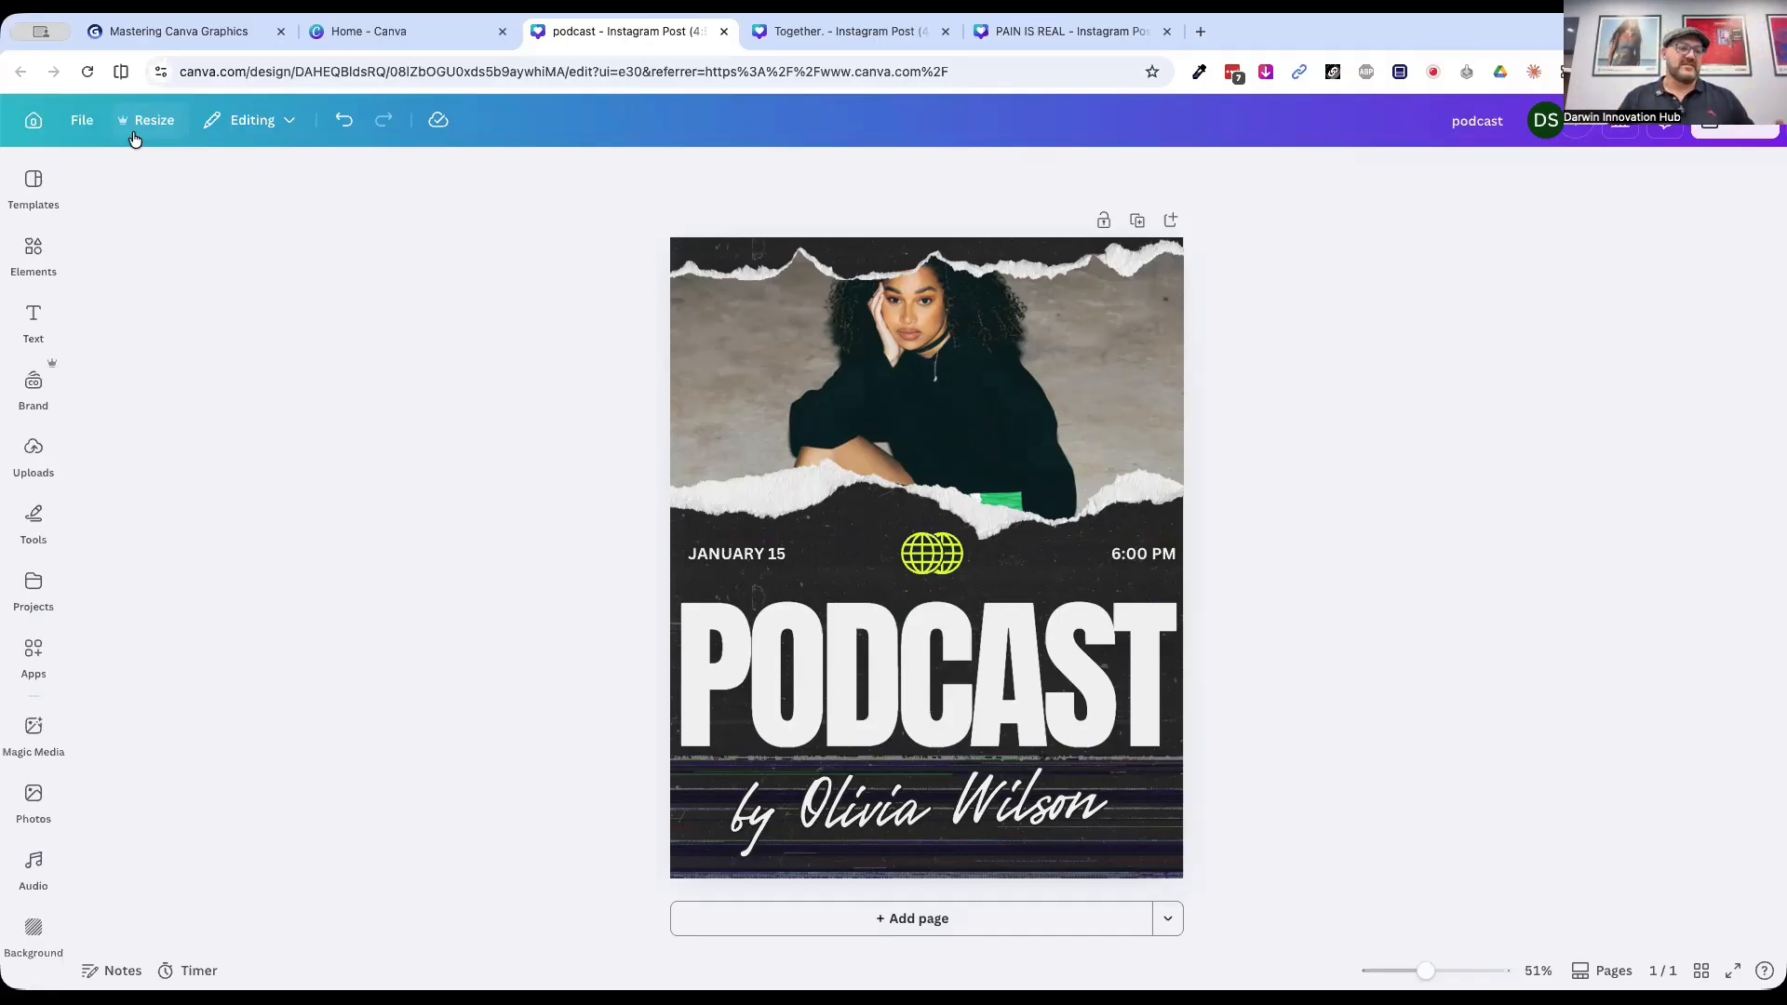
Step: Switch to the Mastering Canva Graphics presentation in Gamma and advance to the "Designing for the Scroll" slide
{"action": "left_click", "coordinate": [195, 33]}
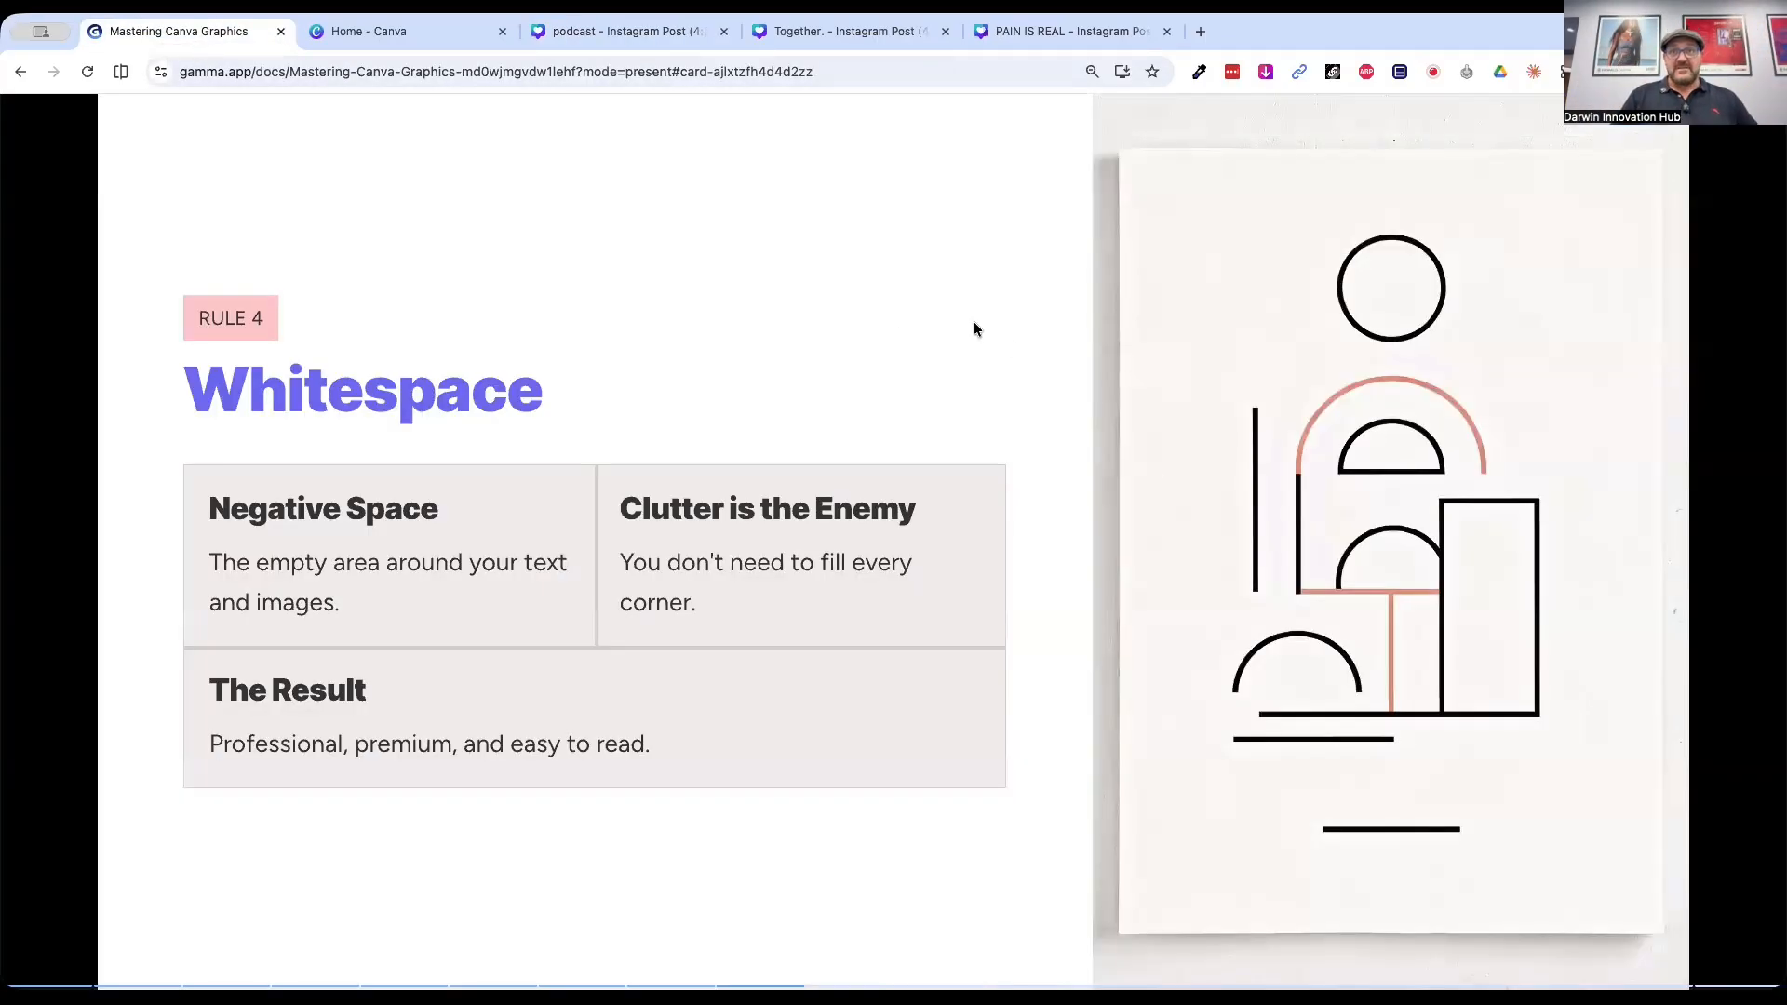
{"action": "key", "text": "Right"}
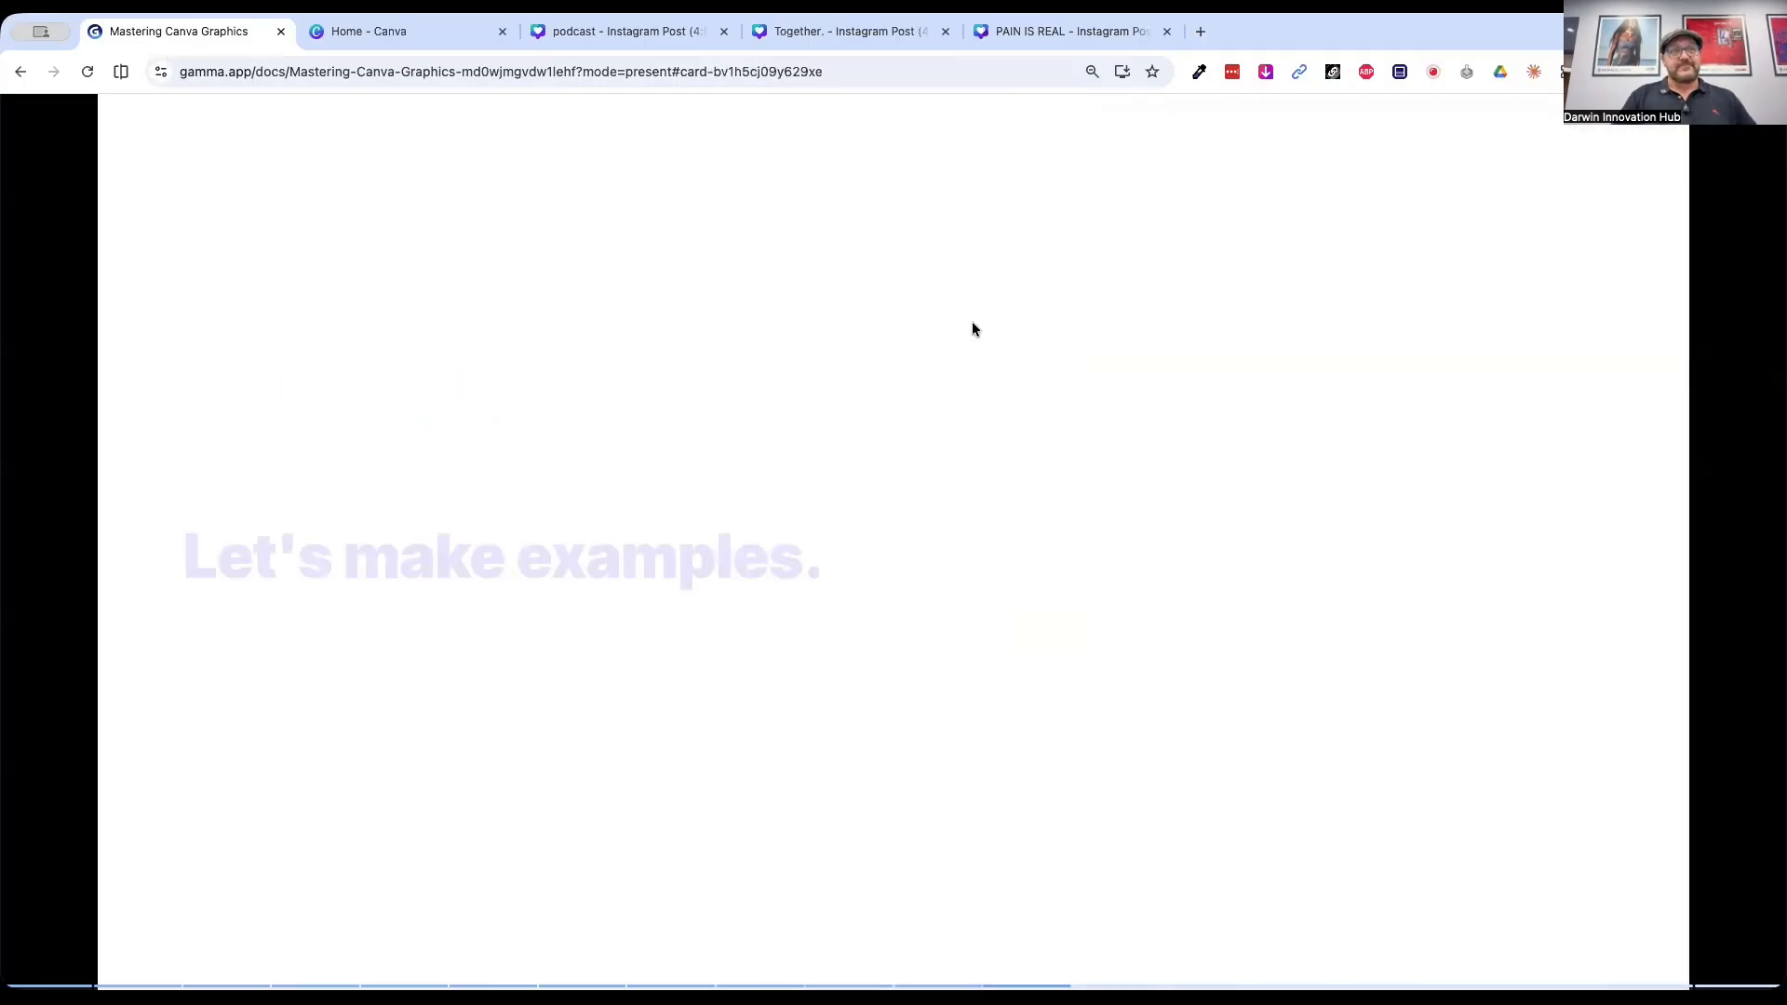
{"action": "key", "text": "Right"}
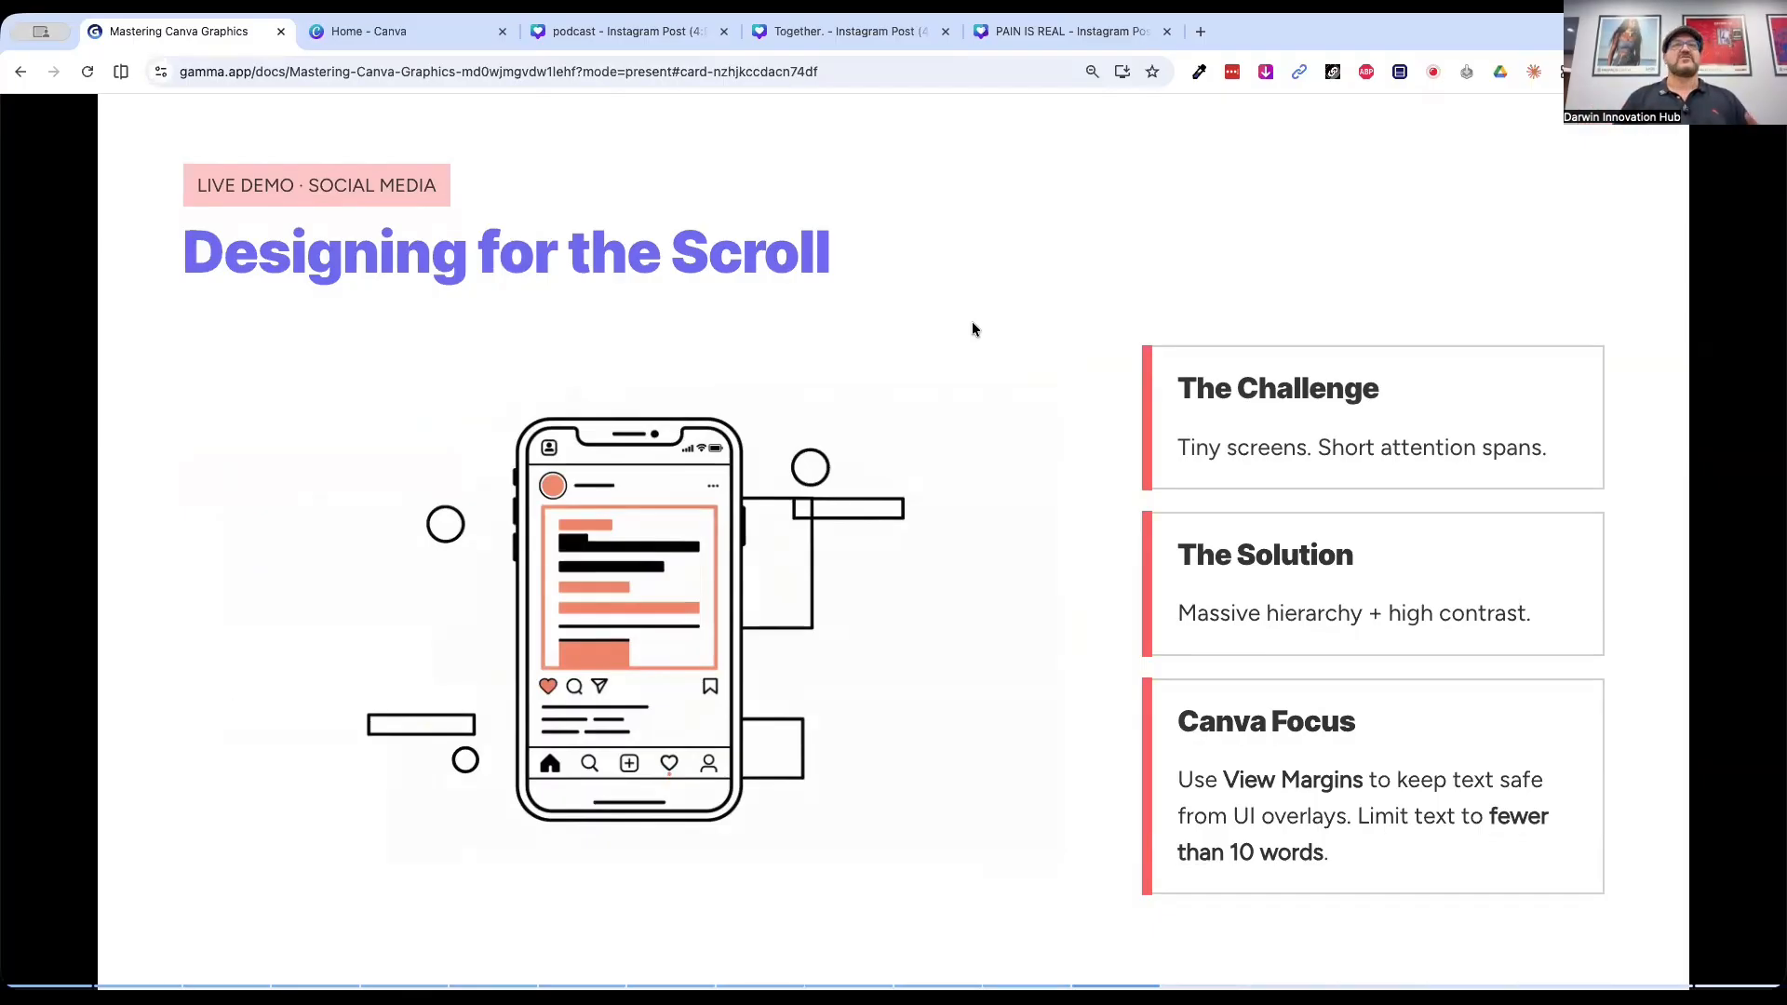
Step: Return to the Canva home page and create a blank Instagram Post (4:5) design
{"action": "left_click", "coordinate": [396, 31]}
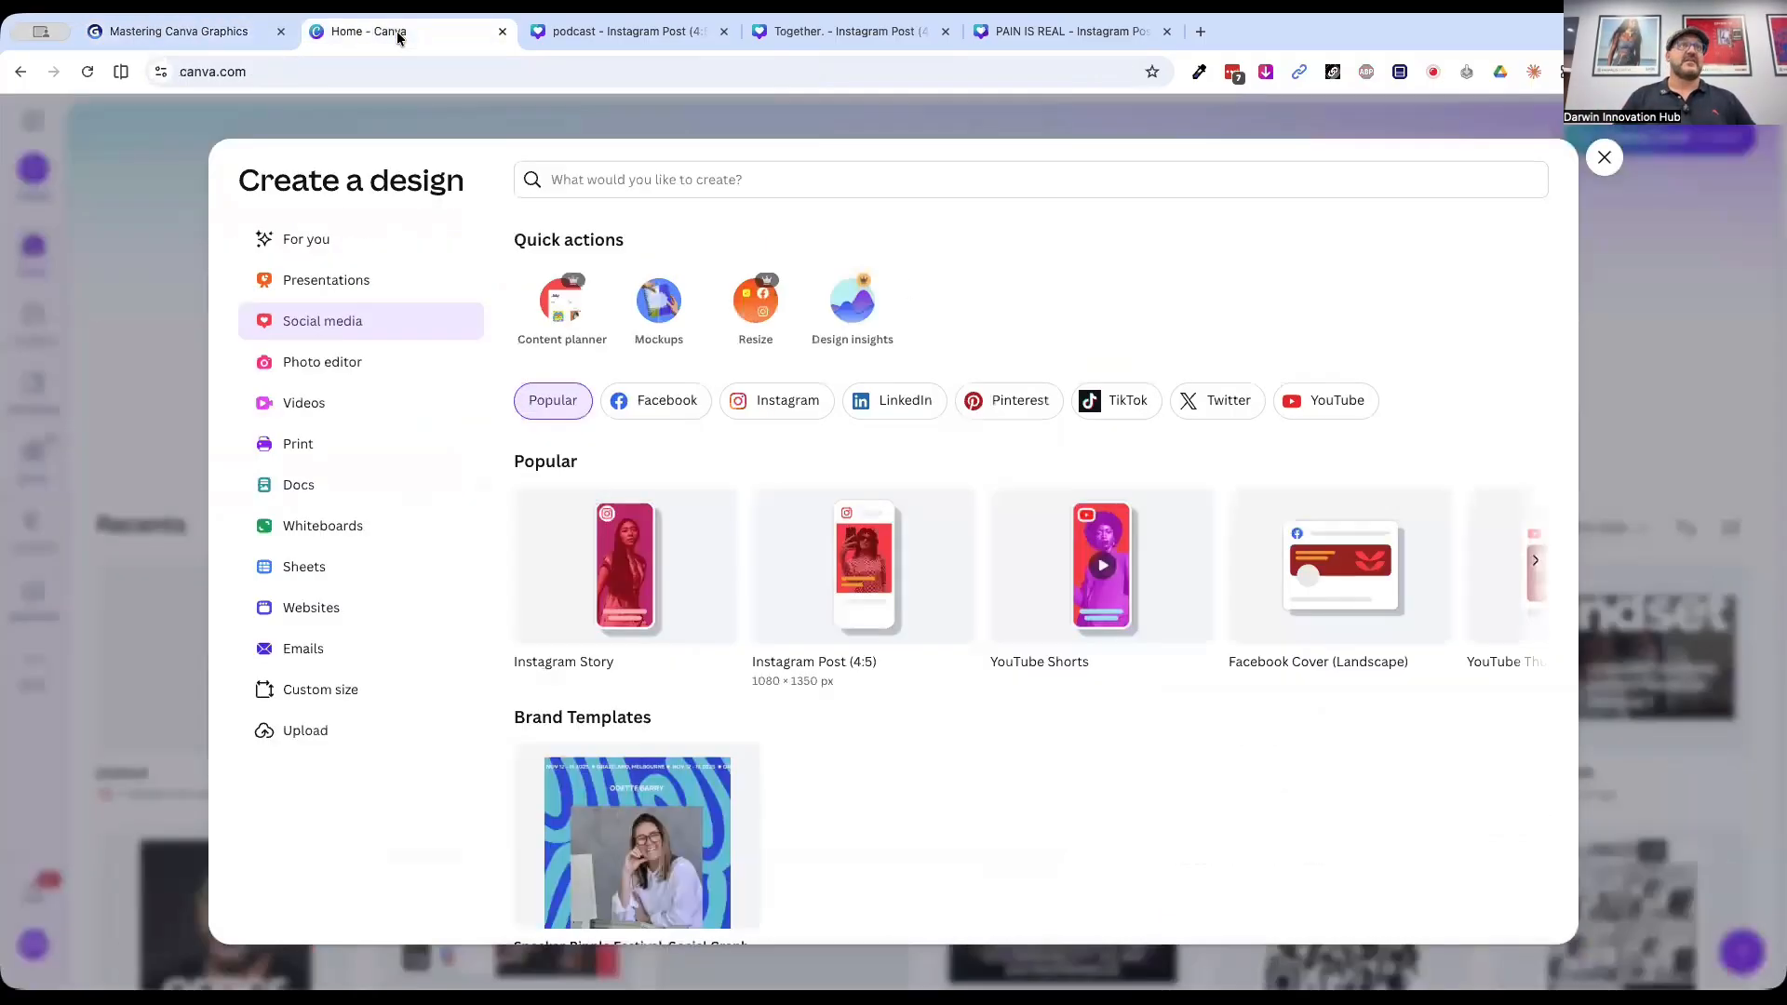
{"action": "left_click", "coordinate": [882, 532]}
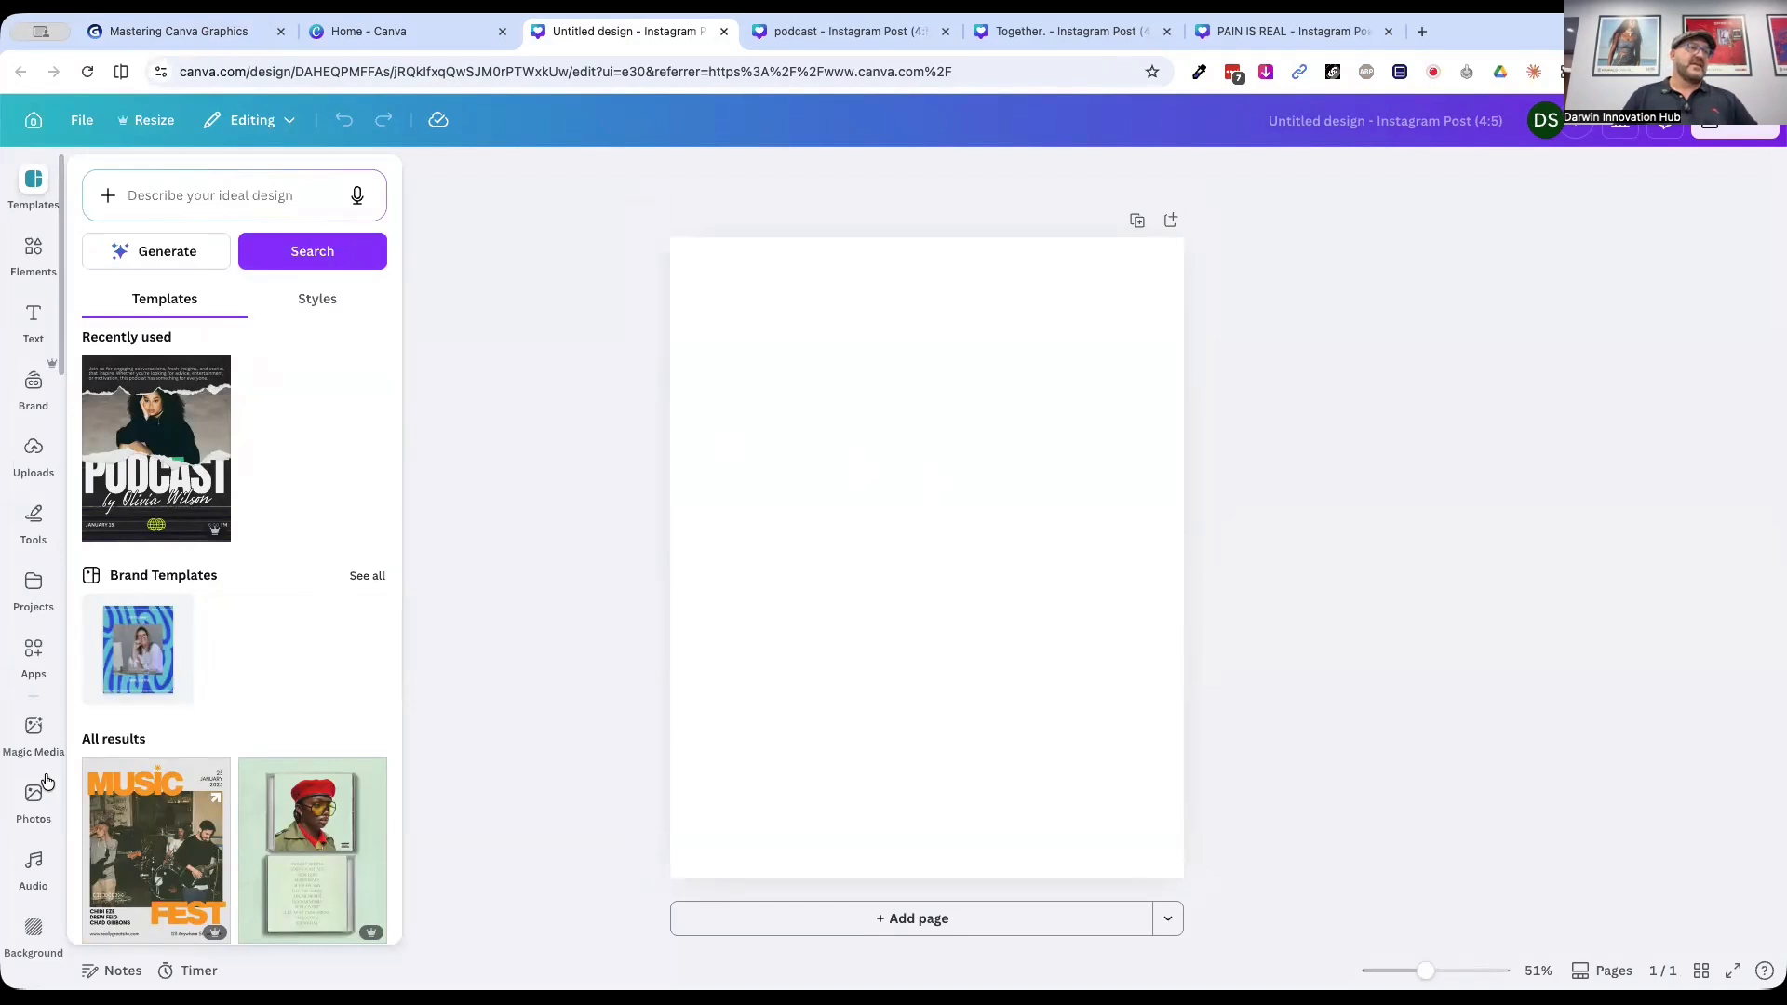
Step: Insert the recently used photo of a woman with a camera beside a passing red train
{"action": "left_click", "coordinate": [31, 809]}
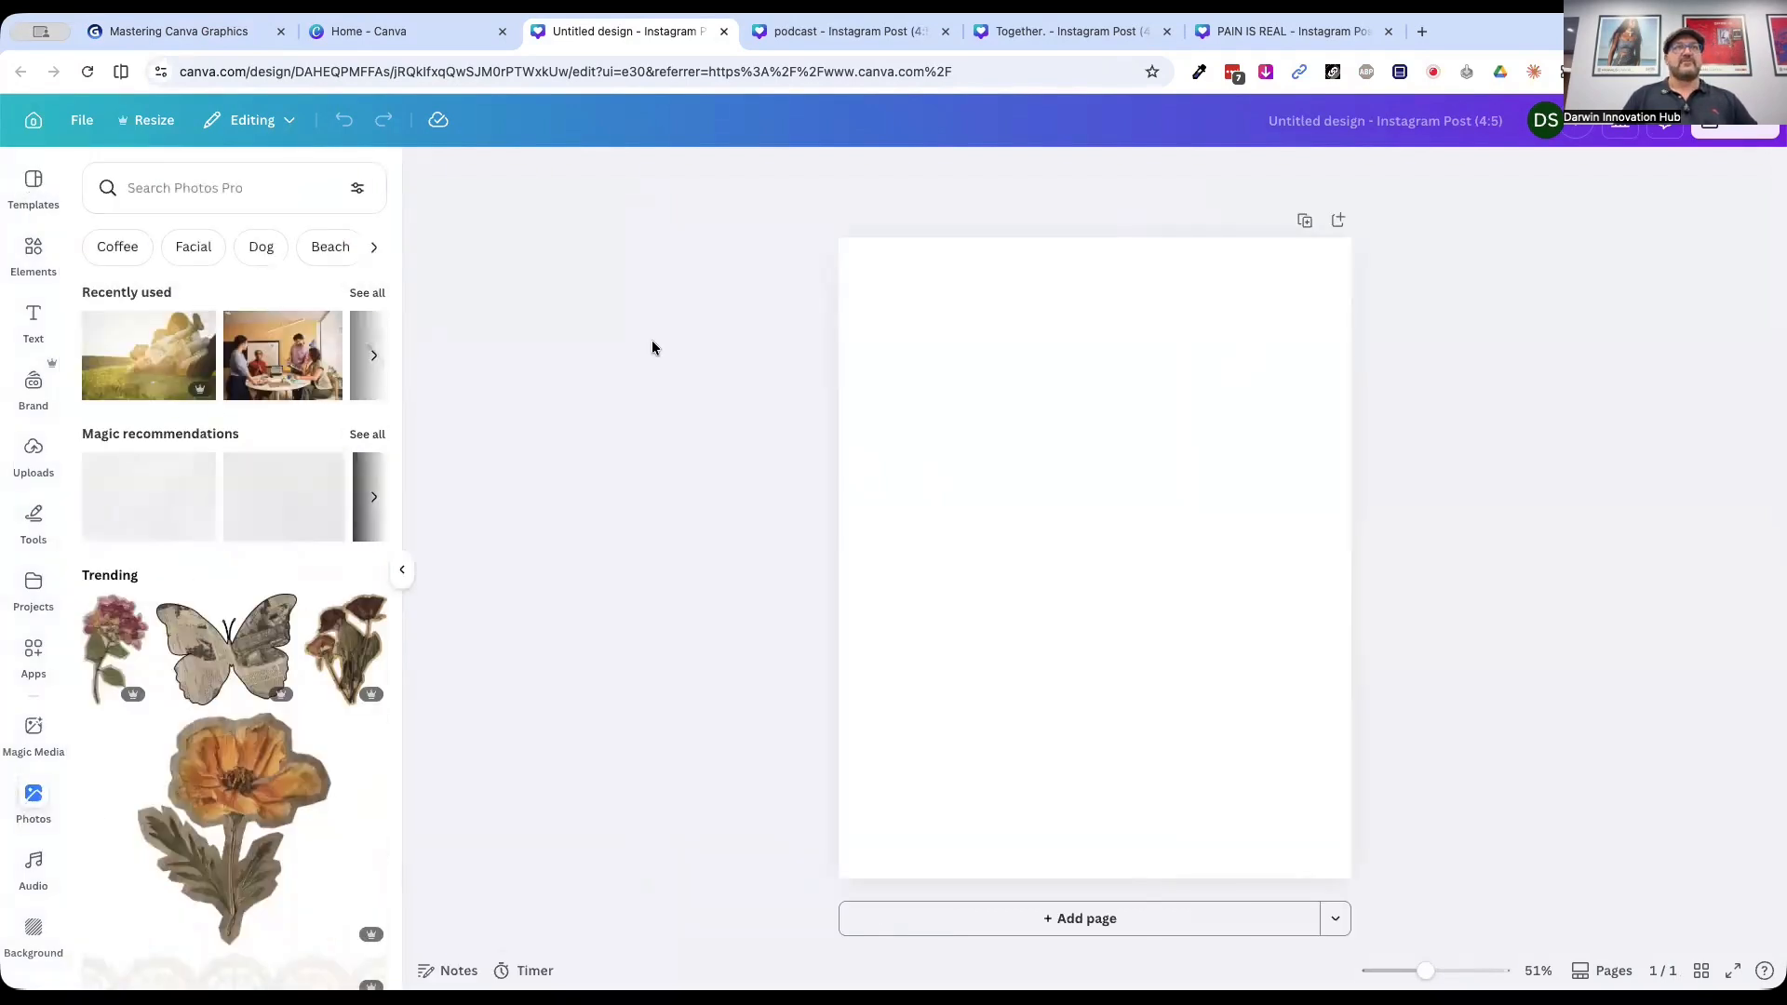
{"action": "left_click", "coordinate": [373, 355]}
{"action": "left_click", "coordinate": [365, 295]}
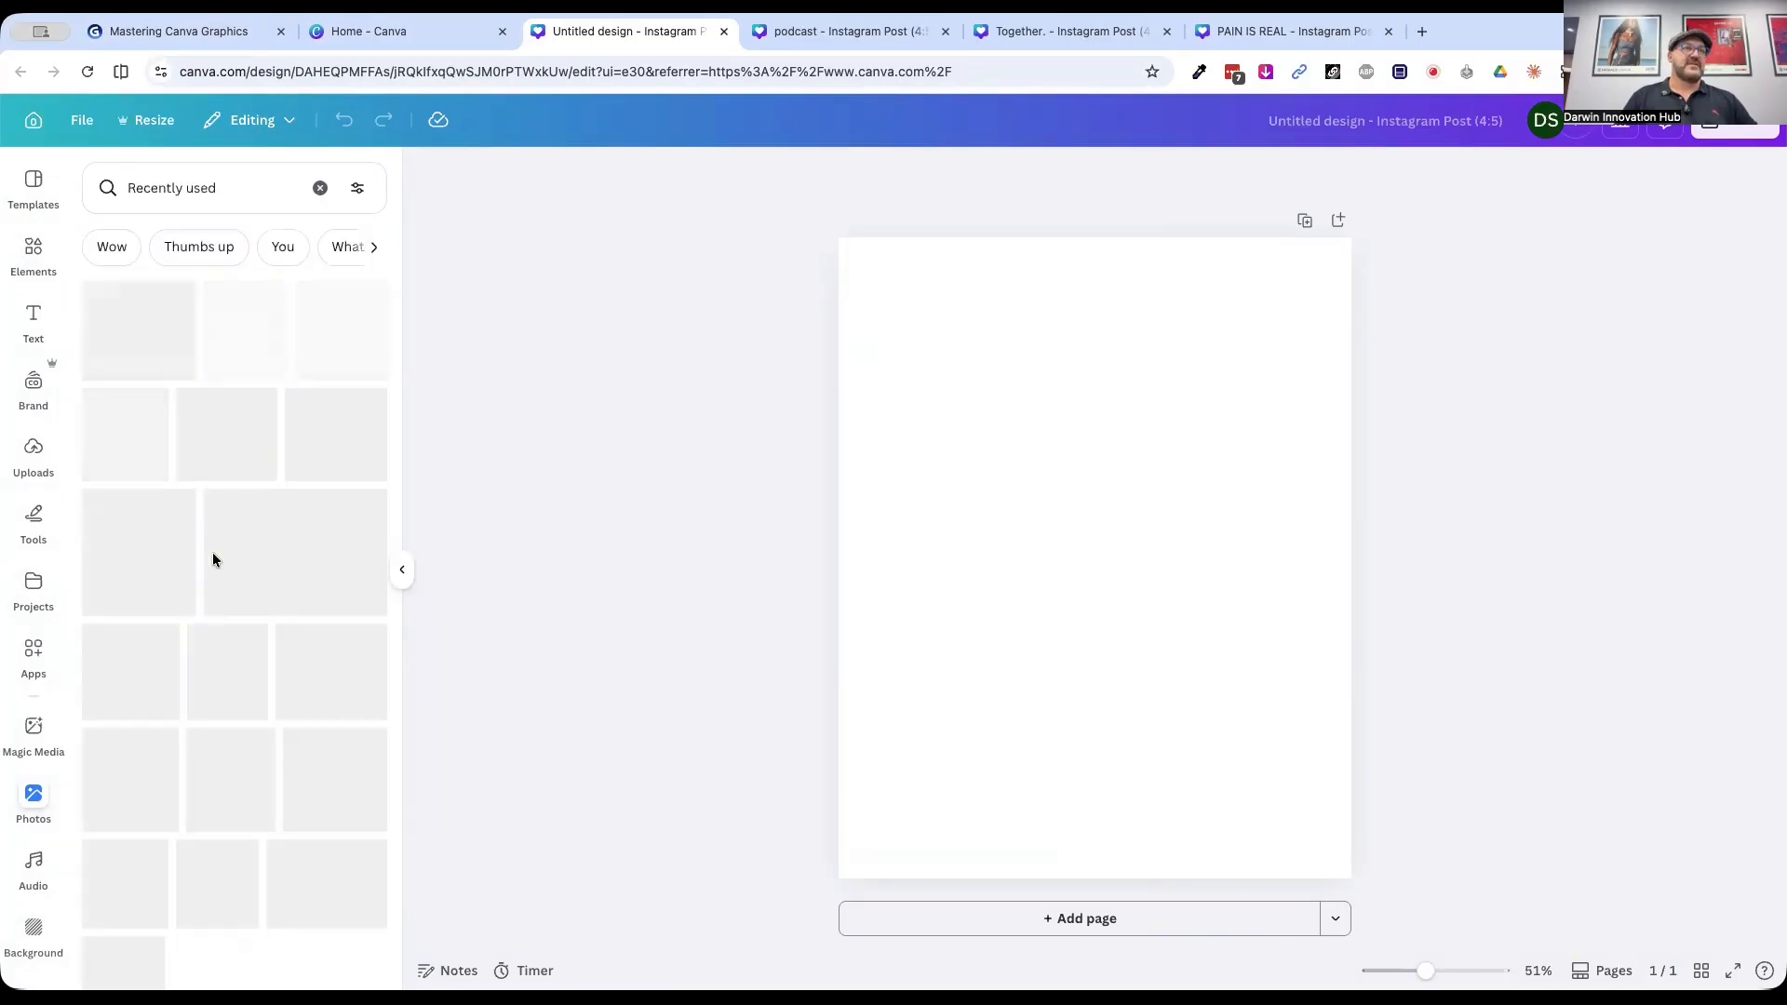
{"action": "scroll", "coordinate": [189, 722], "scroll_direction": "down", "scroll_amount": 3}
{"action": "scroll", "coordinate": [189, 722], "scroll_direction": "down", "scroll_amount": 2}
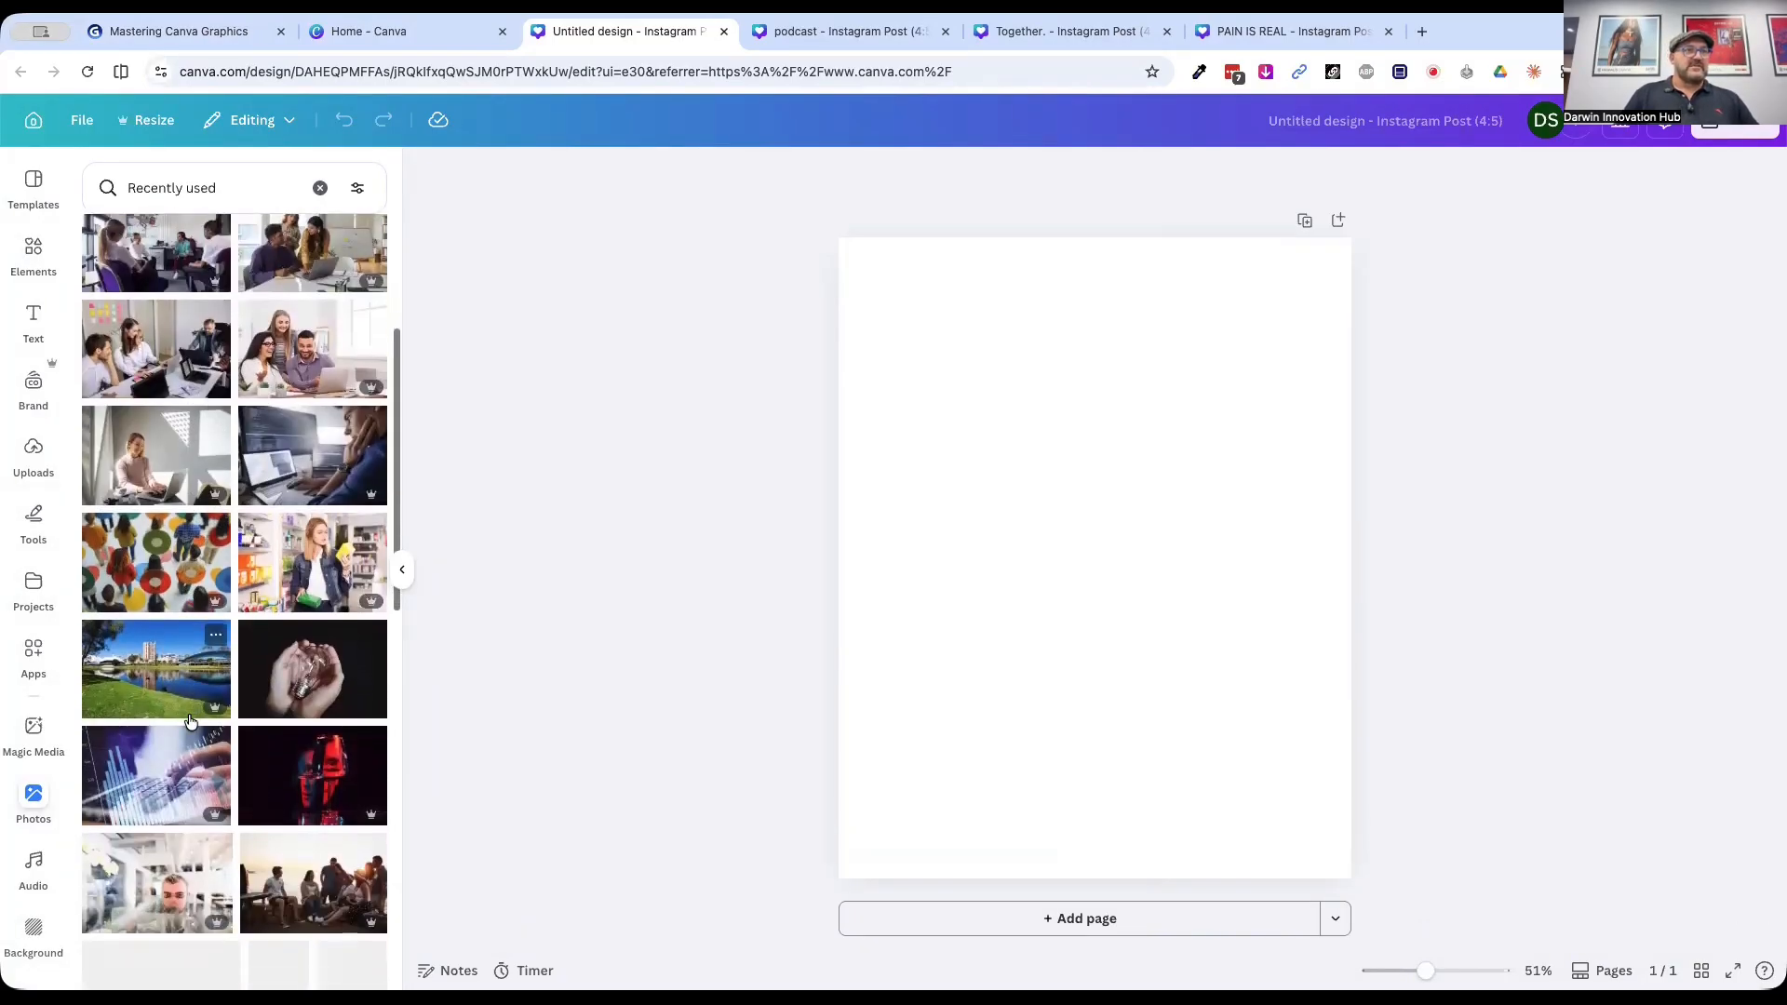
{"action": "scroll", "coordinate": [134, 889], "scroll_direction": "down", "scroll_amount": 3}
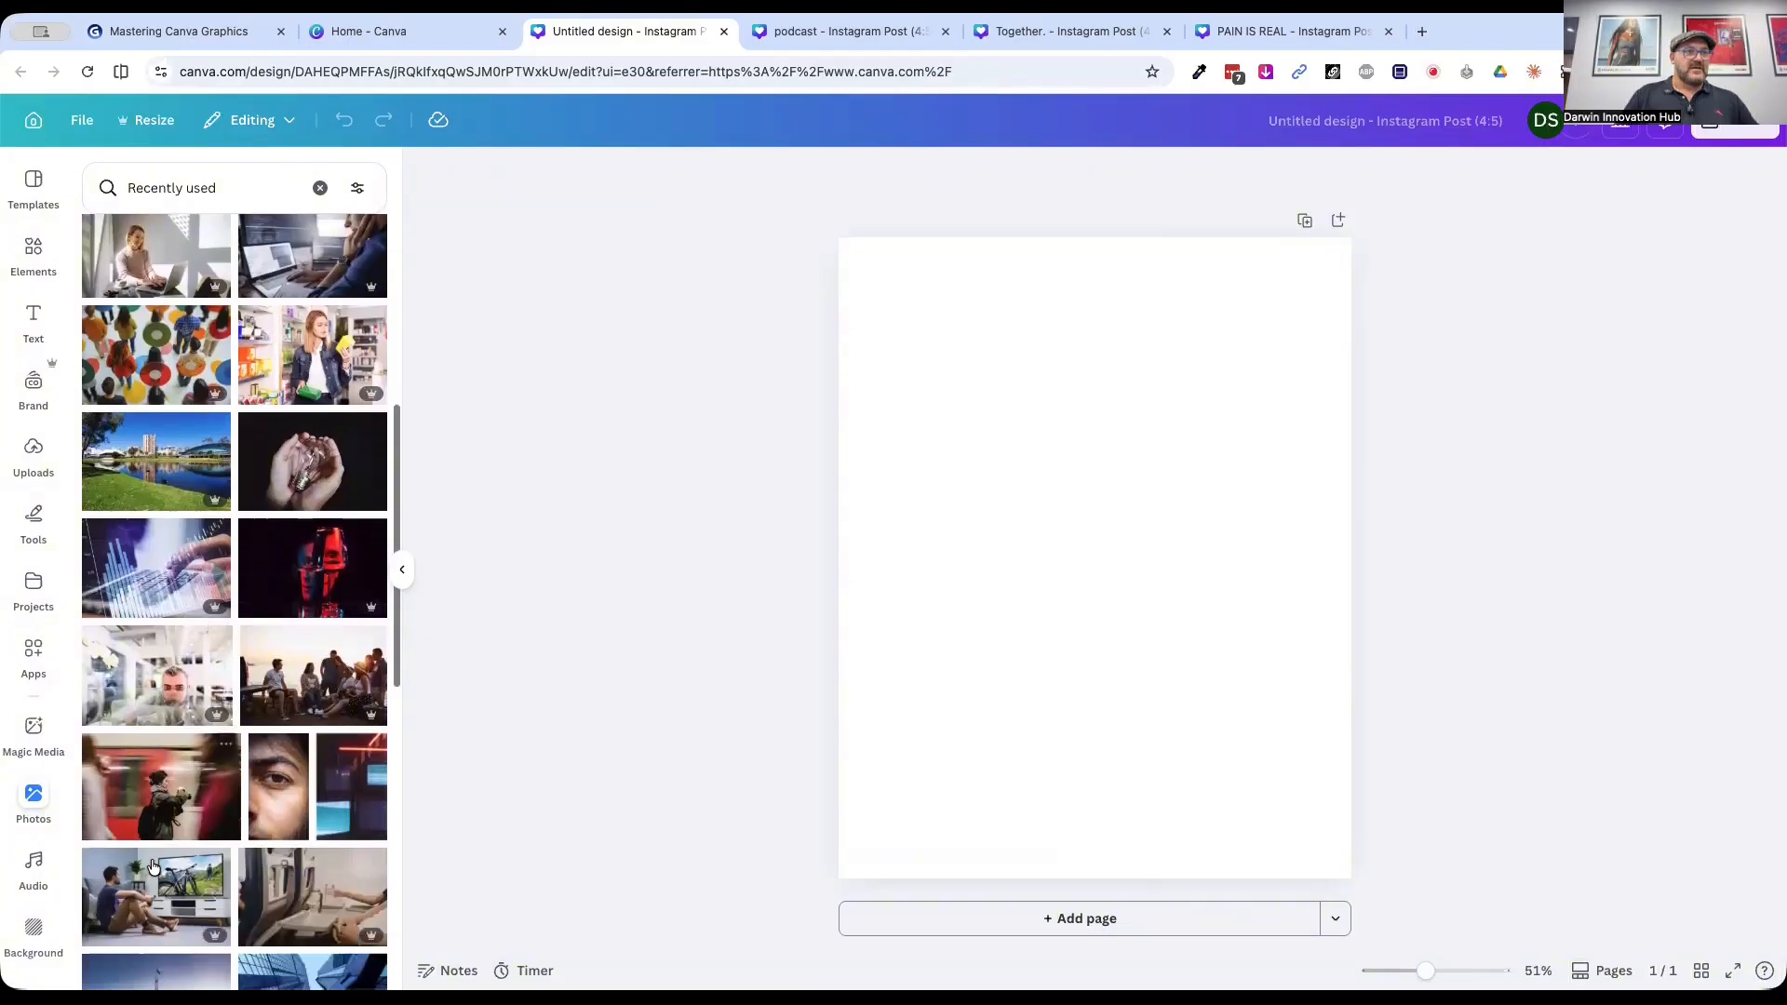
{"action": "left_click", "coordinate": [162, 689]}
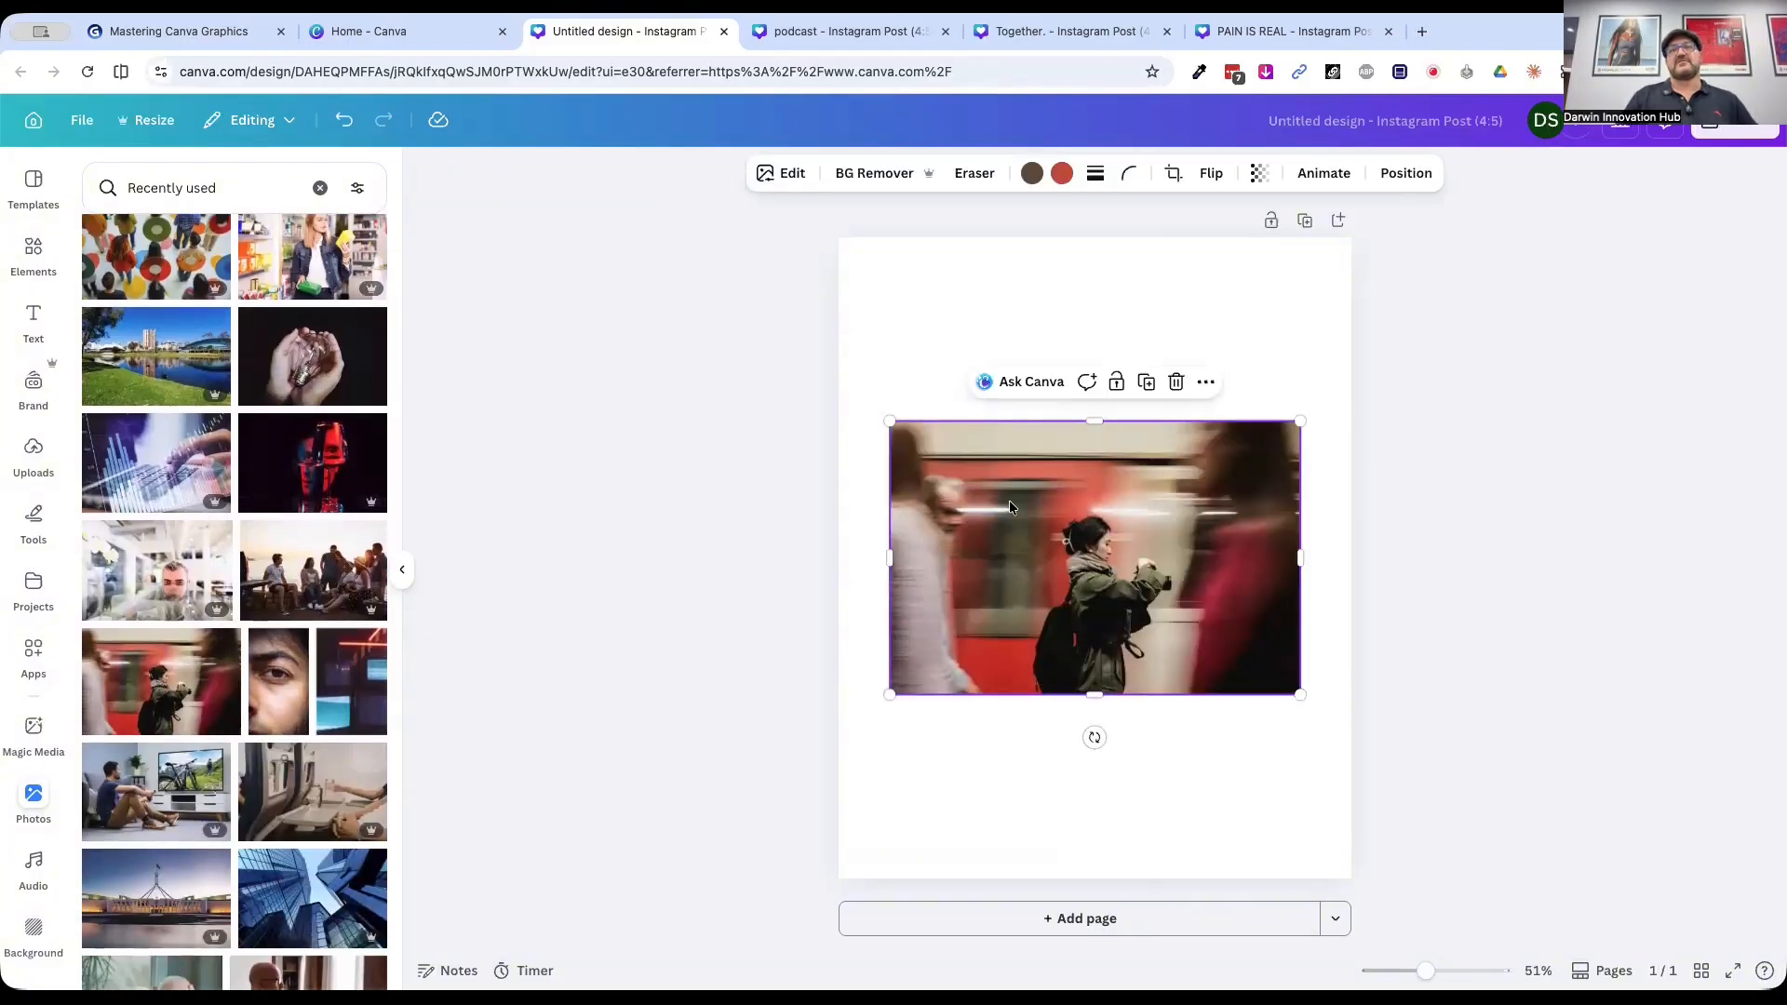
Step: Extend the photo's crop upward and downward so it fills the page inside an even white border
{"action": "left_click_drag", "start_coordinate": [1091, 424], "coordinate": [1074, 288]}
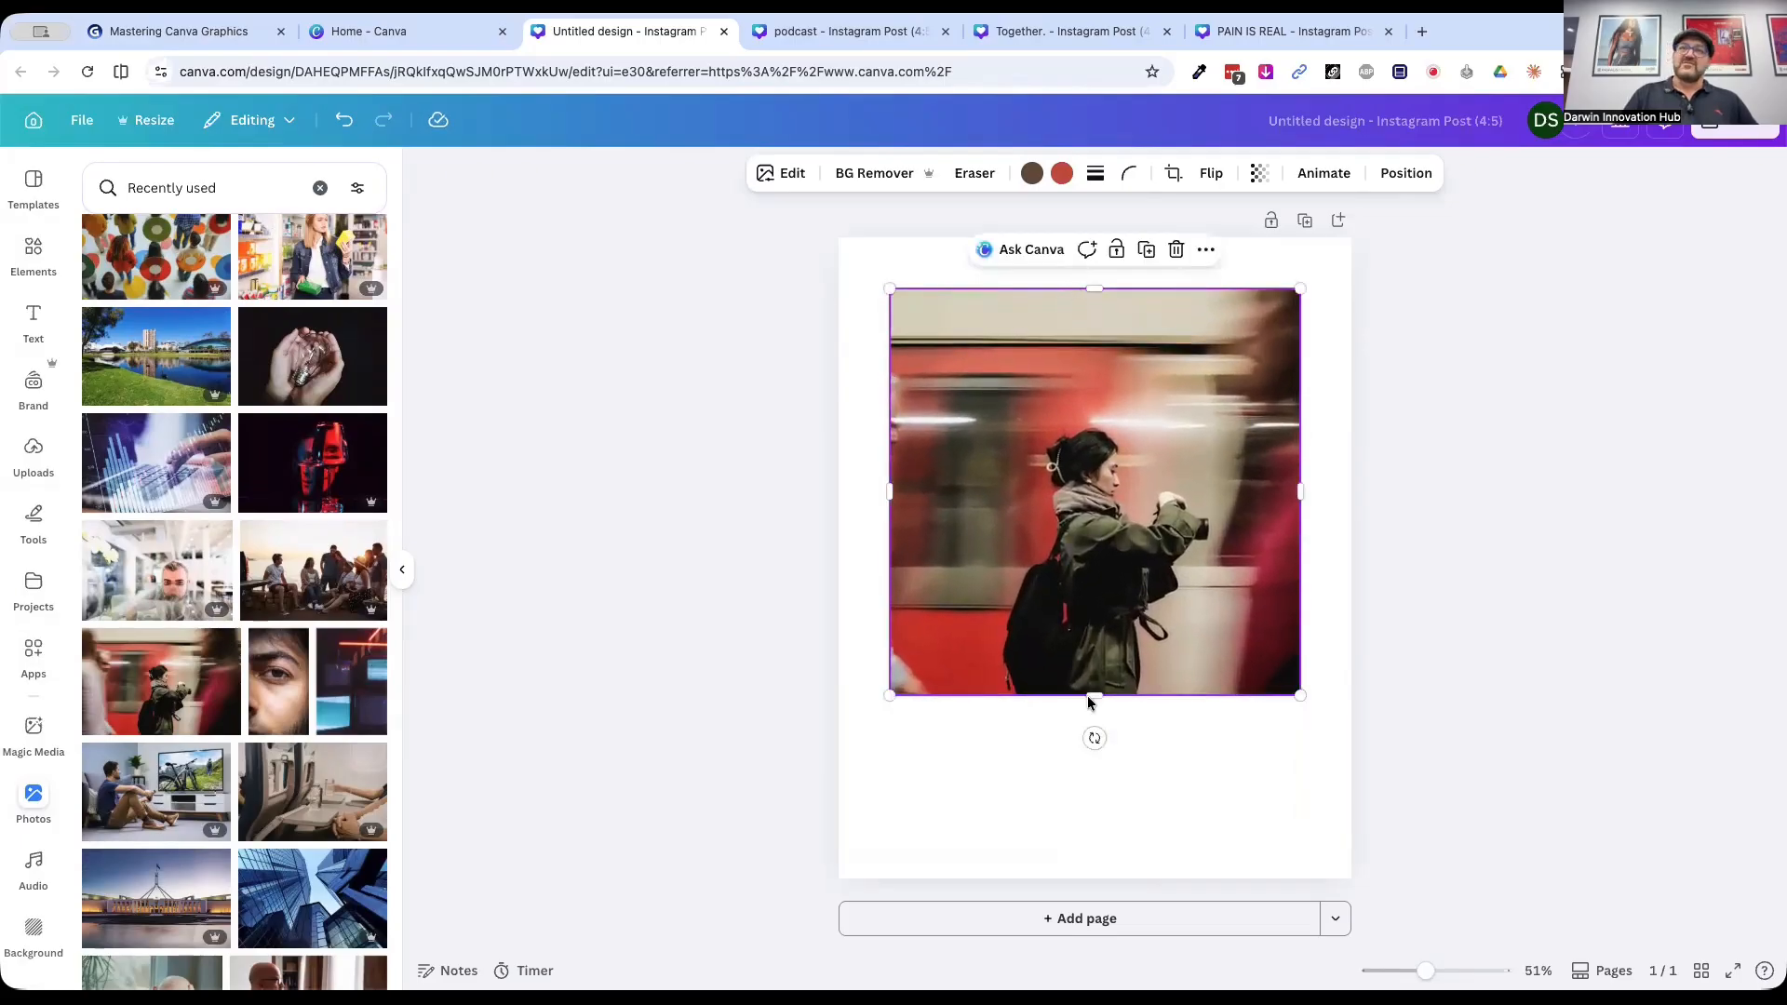
{"action": "left_click_drag", "start_coordinate": [1087, 696], "coordinate": [1076, 825]}
{"action": "left_click", "coordinate": [1432, 586]}
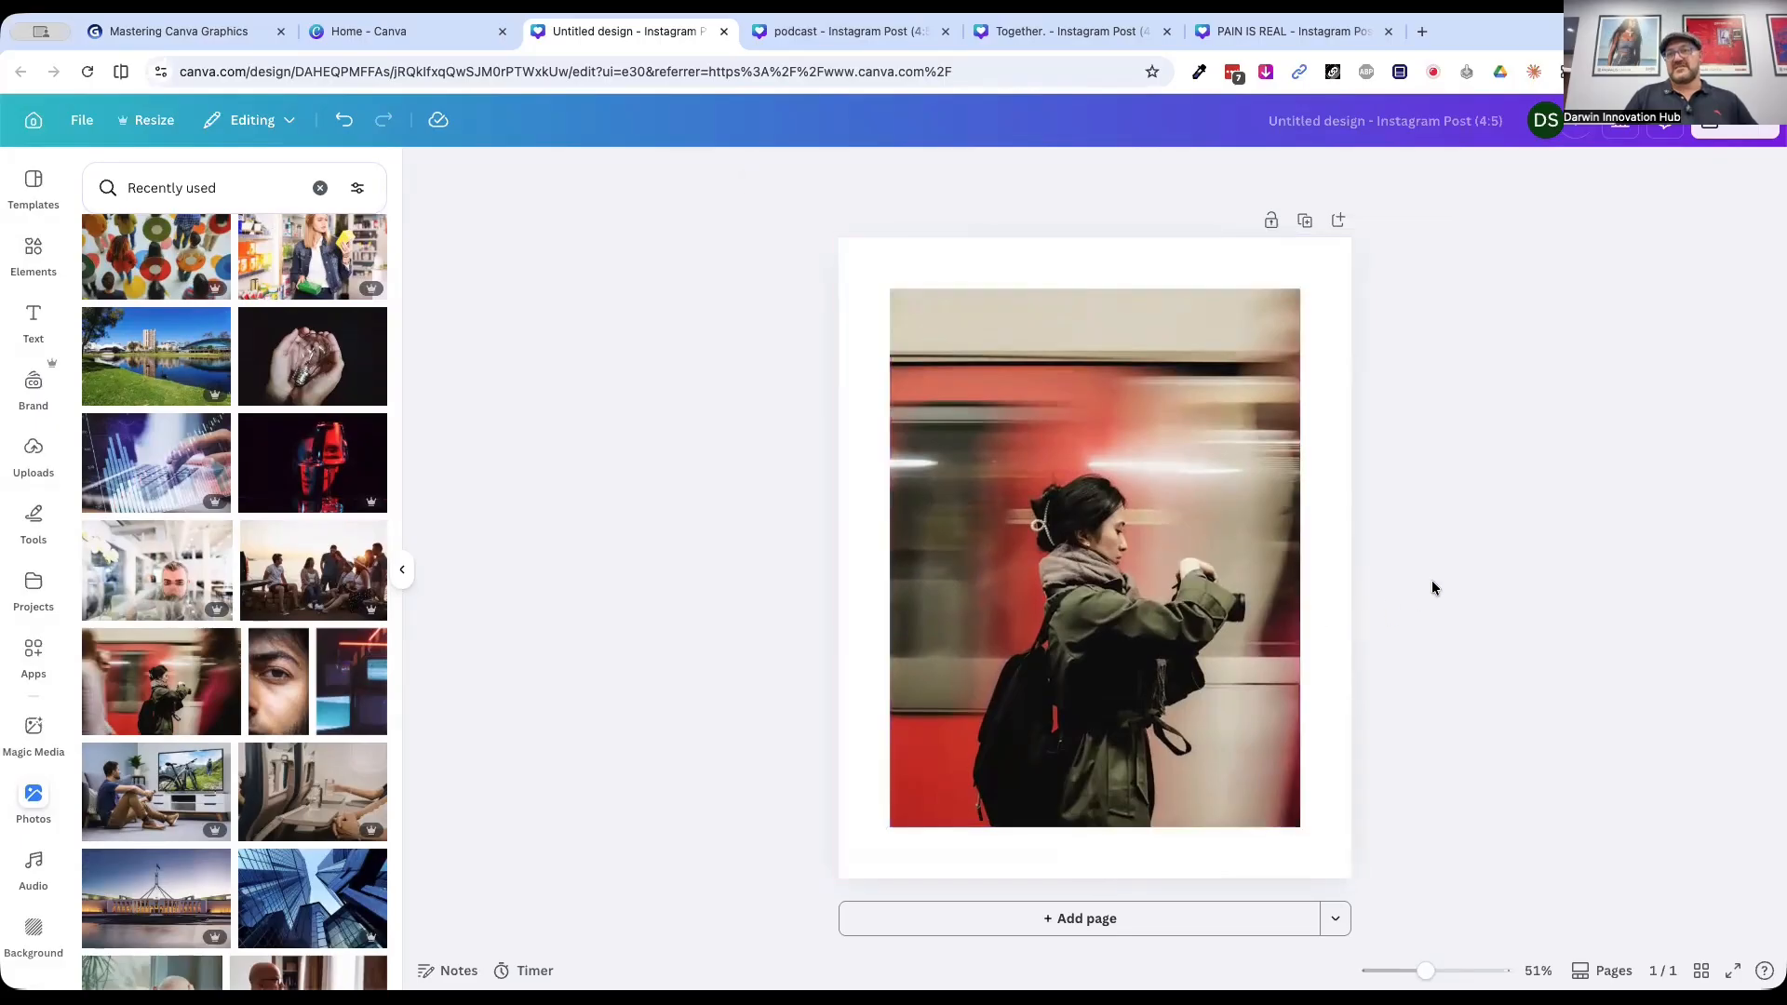
Step: Delete the bordered photo and insert the same train photo again as a full-page background
{"action": "left_click", "coordinate": [1047, 361]}
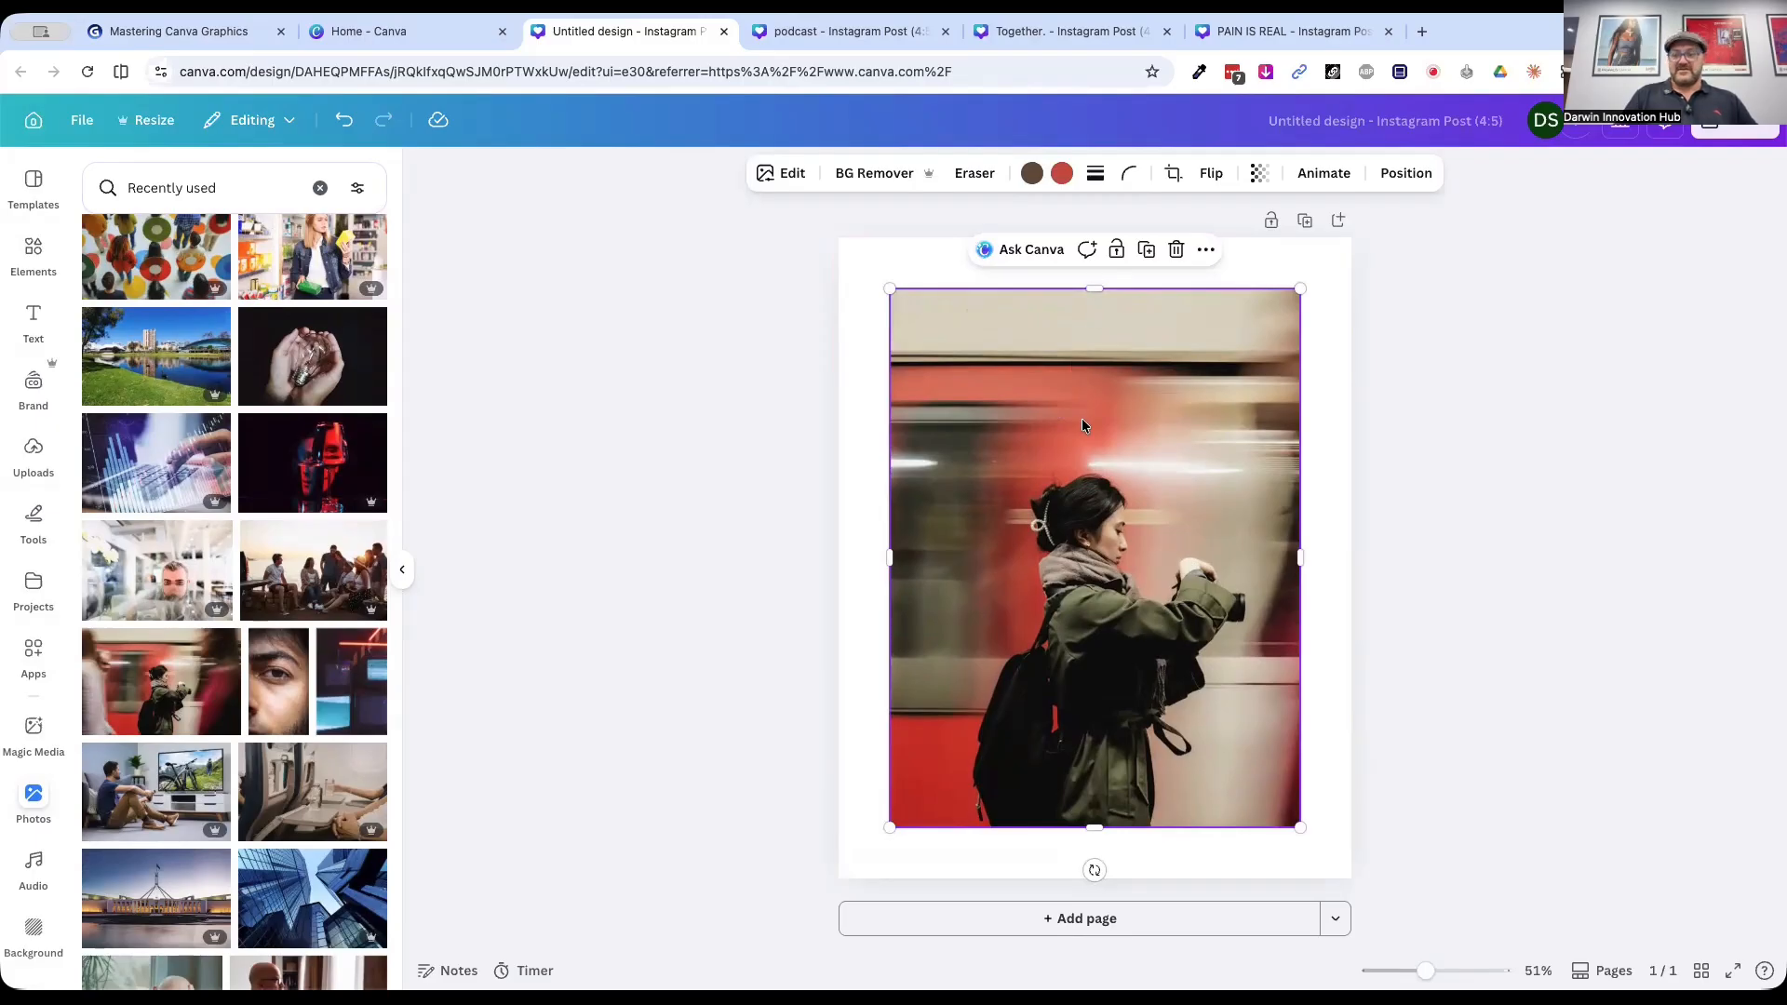
{"action": "key", "text": "Delete"}
{"action": "left_click_drag", "start_coordinate": [155, 675], "coordinate": [841, 621]}
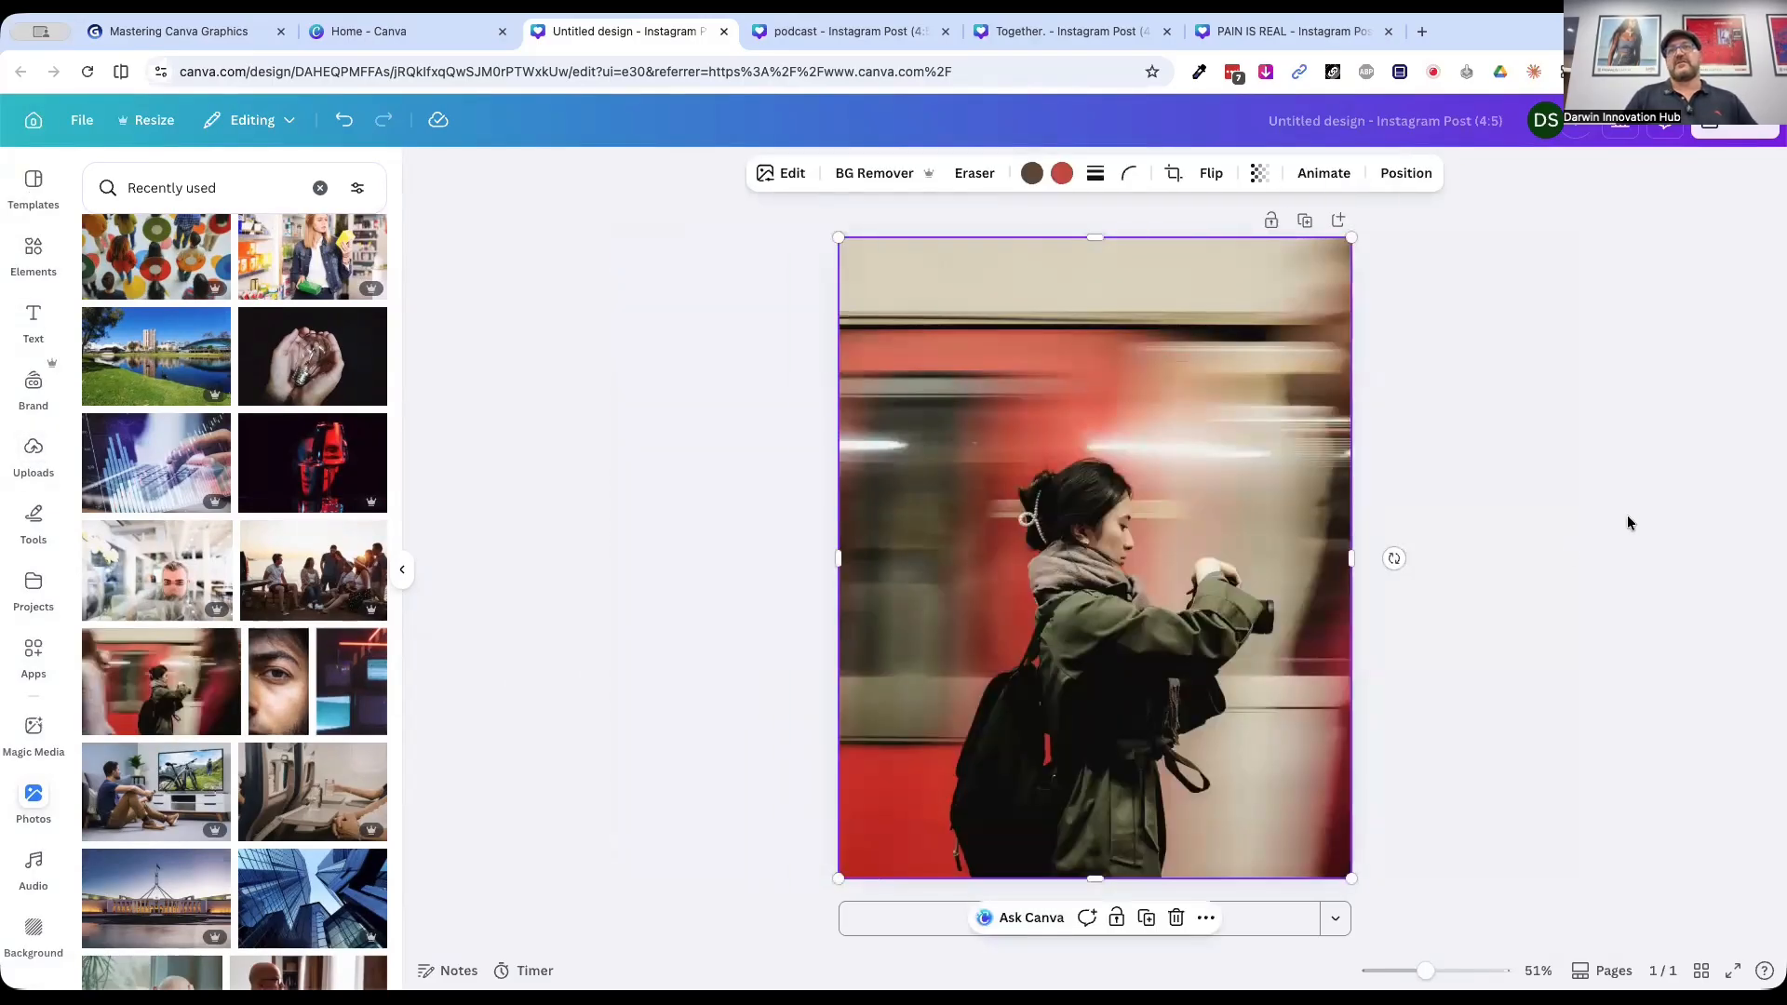
{"action": "left_click", "coordinate": [1627, 512]}
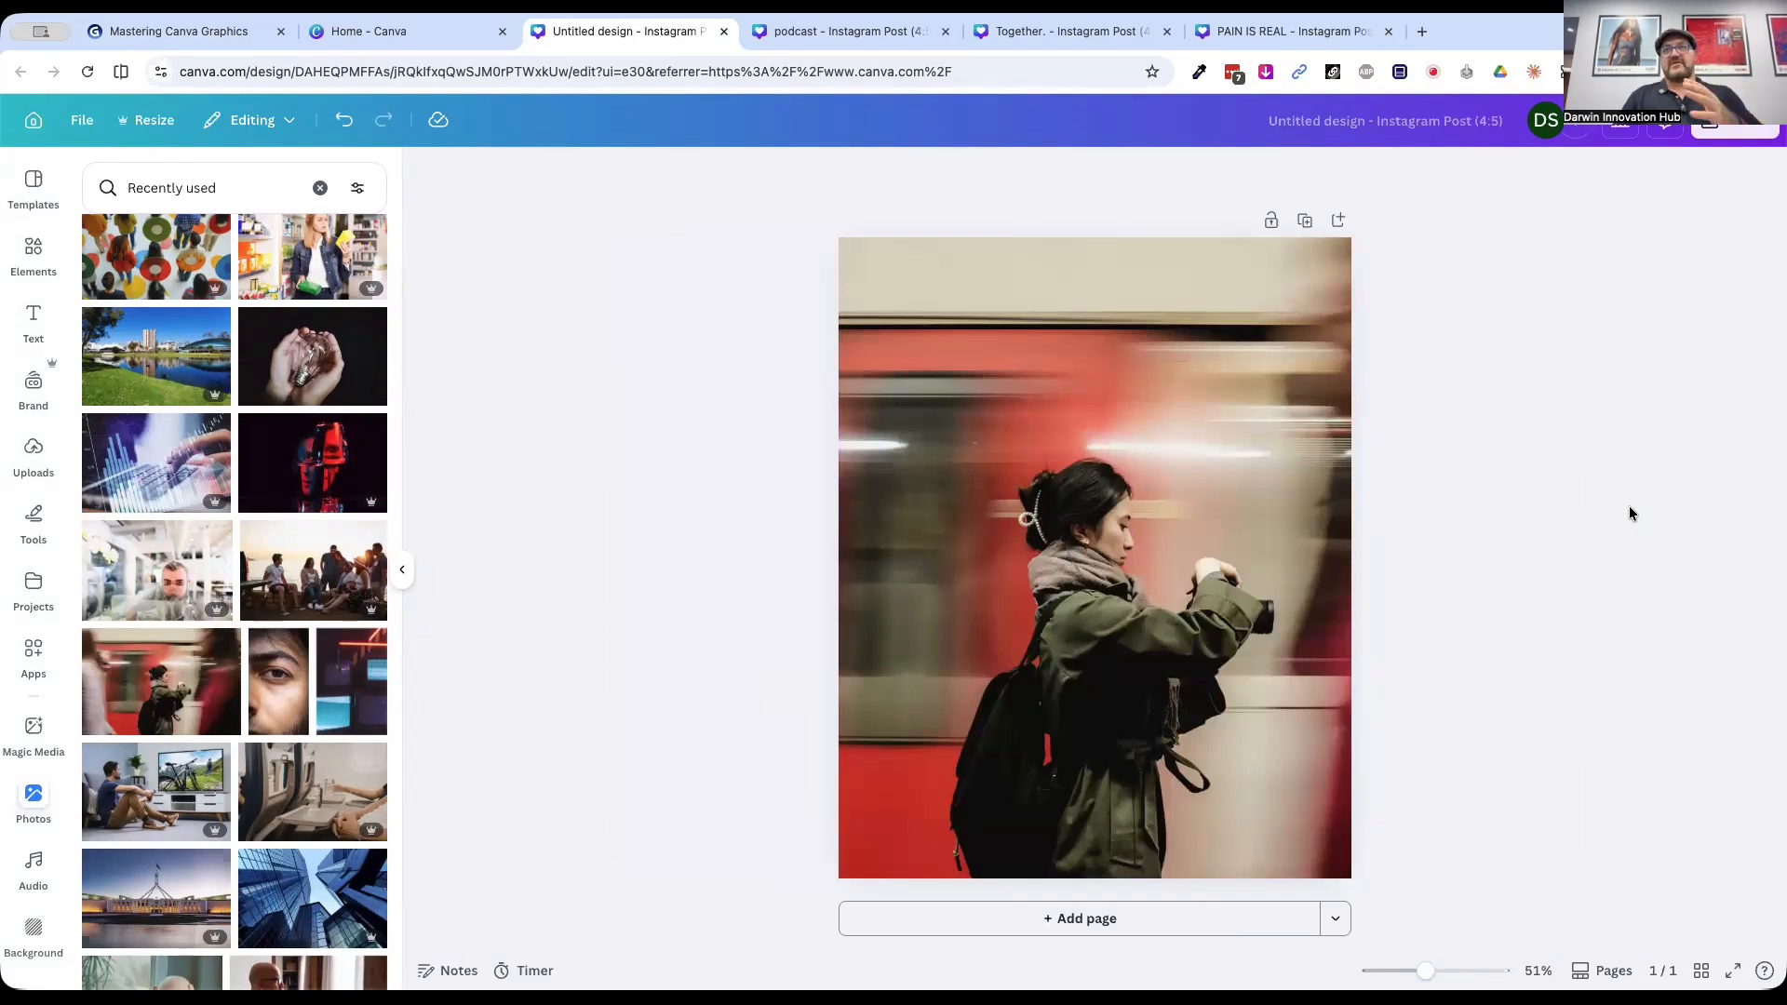
Step: Recrop the background photo by enlarging it and shifting the woman toward the left side of the page
{"action": "left_click", "coordinate": [1087, 595]}
{"action": "double_click", "coordinate": [1087, 594]}
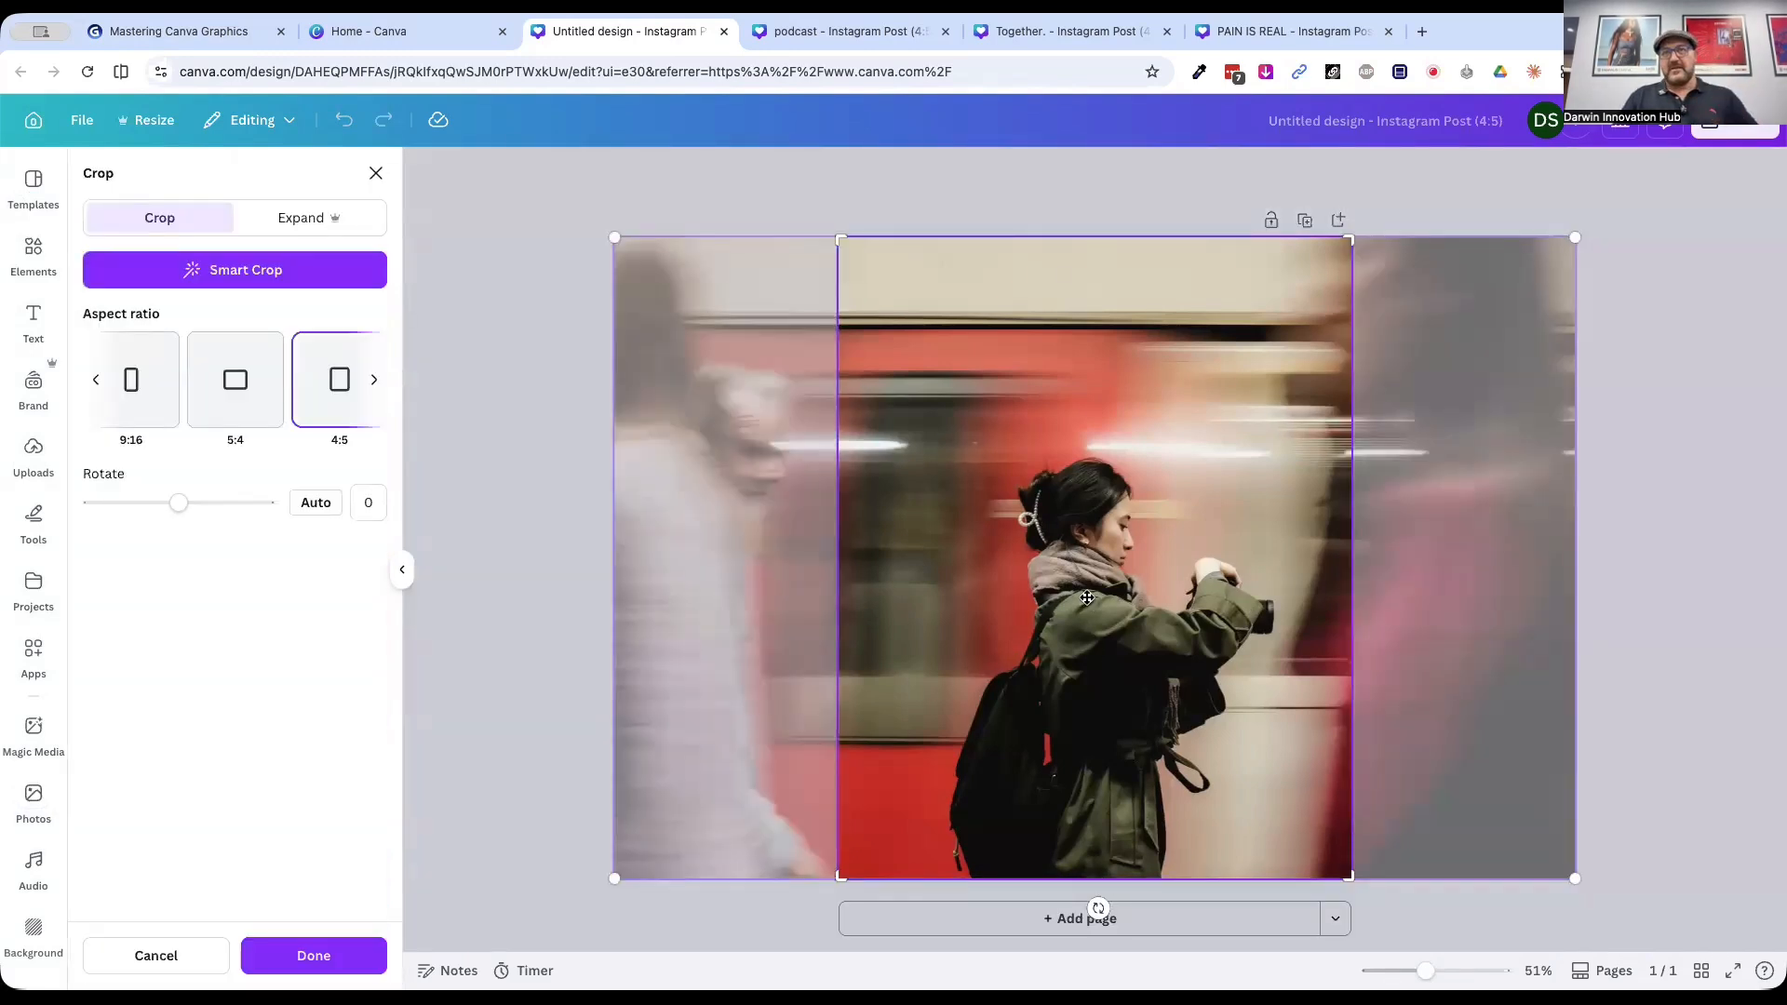
{"action": "left_click_drag", "start_coordinate": [1087, 595], "coordinate": [1004, 592]}
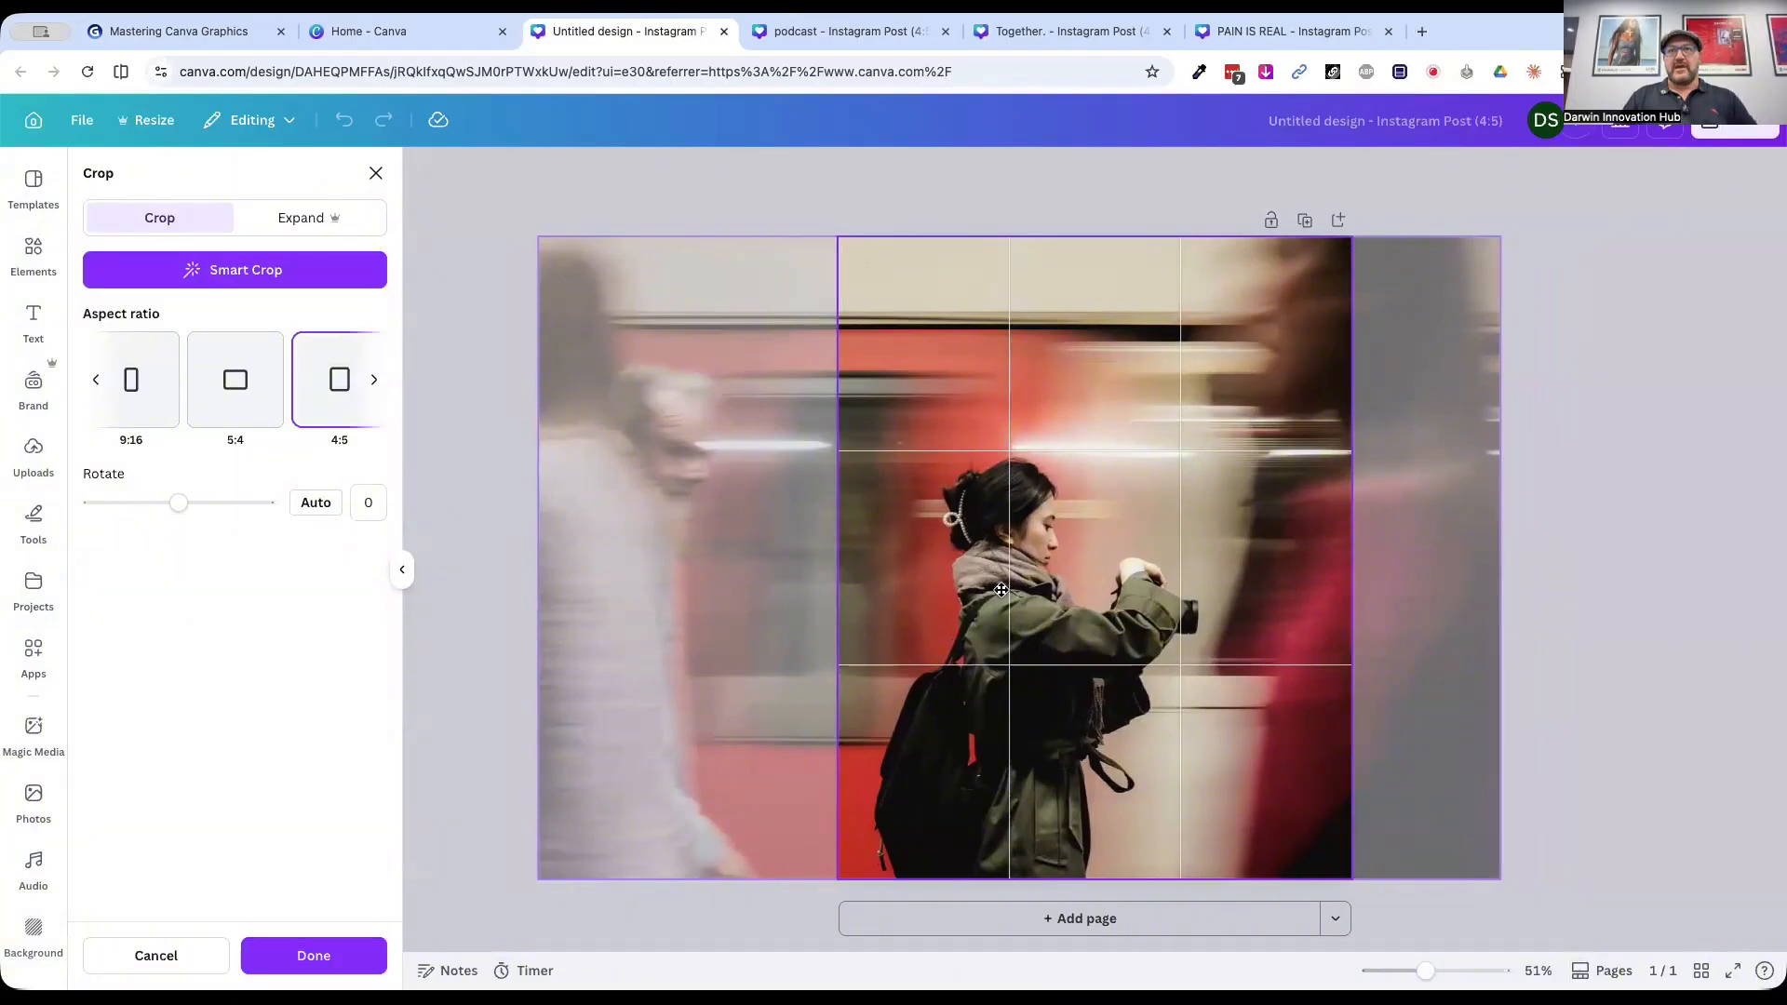
{"action": "left_click_drag", "start_coordinate": [1504, 235], "coordinate": [1652, 135]}
{"action": "left_click_drag", "start_coordinate": [1093, 585], "coordinate": [1022, 583]}
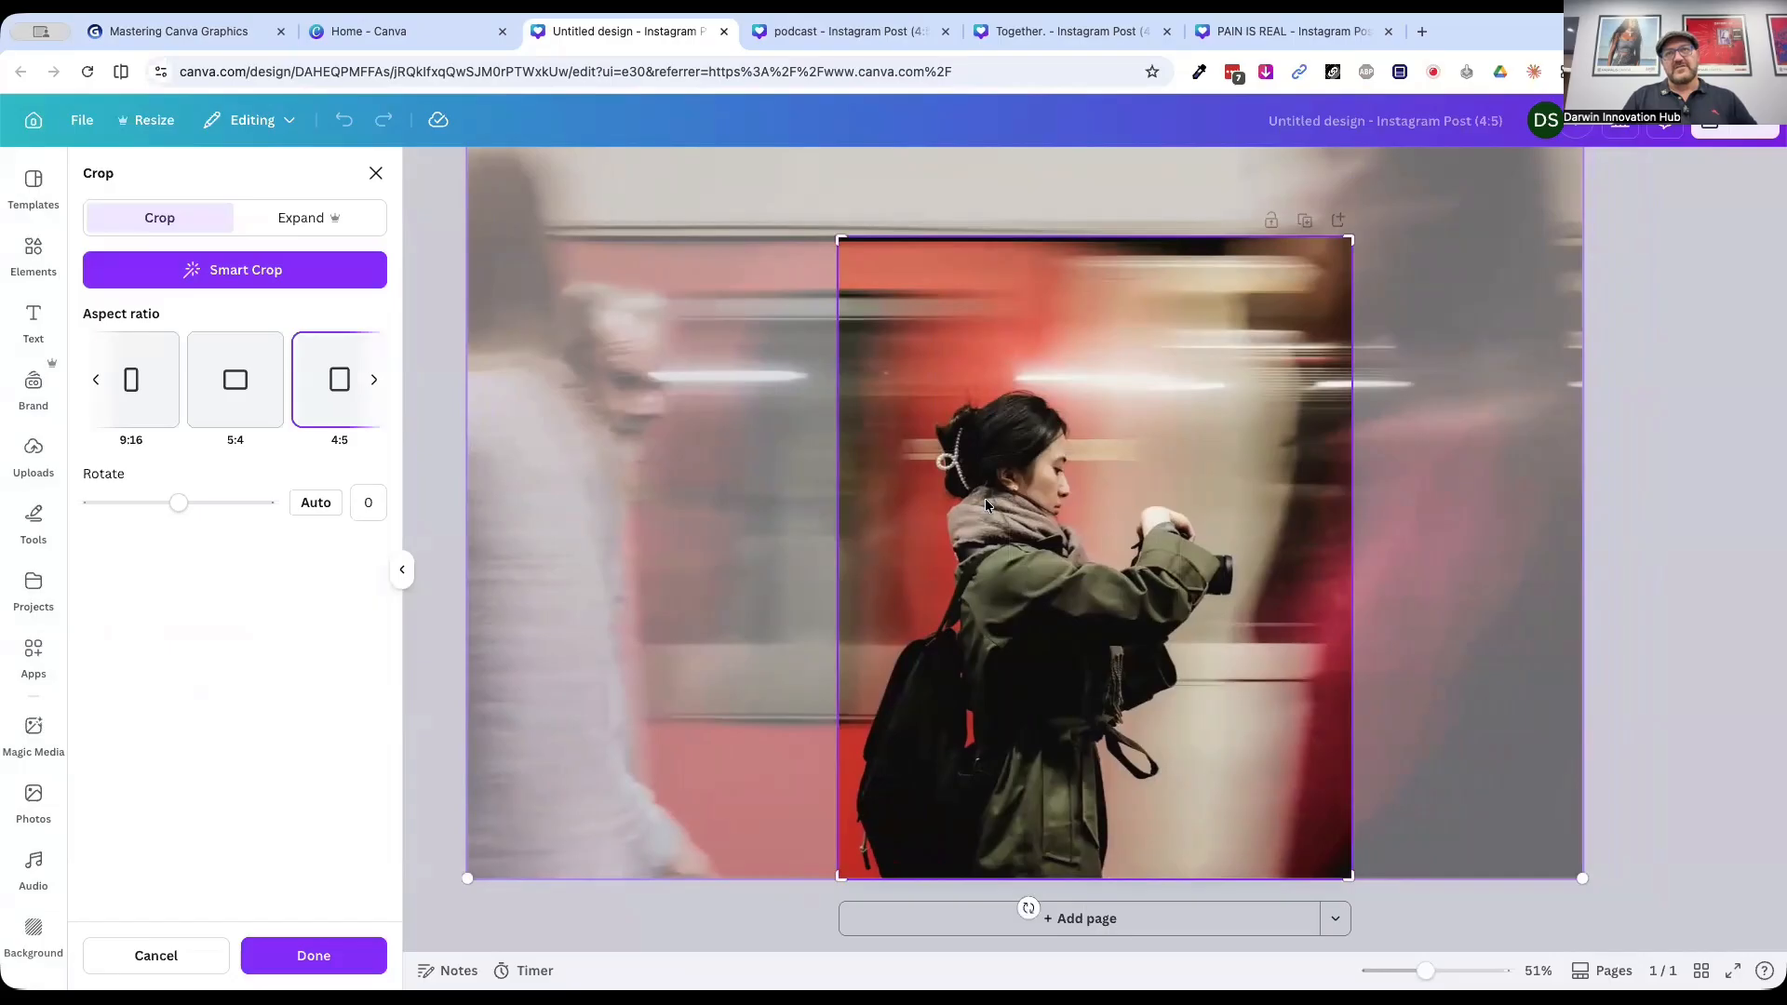
{"action": "left_click", "coordinate": [1640, 494]}
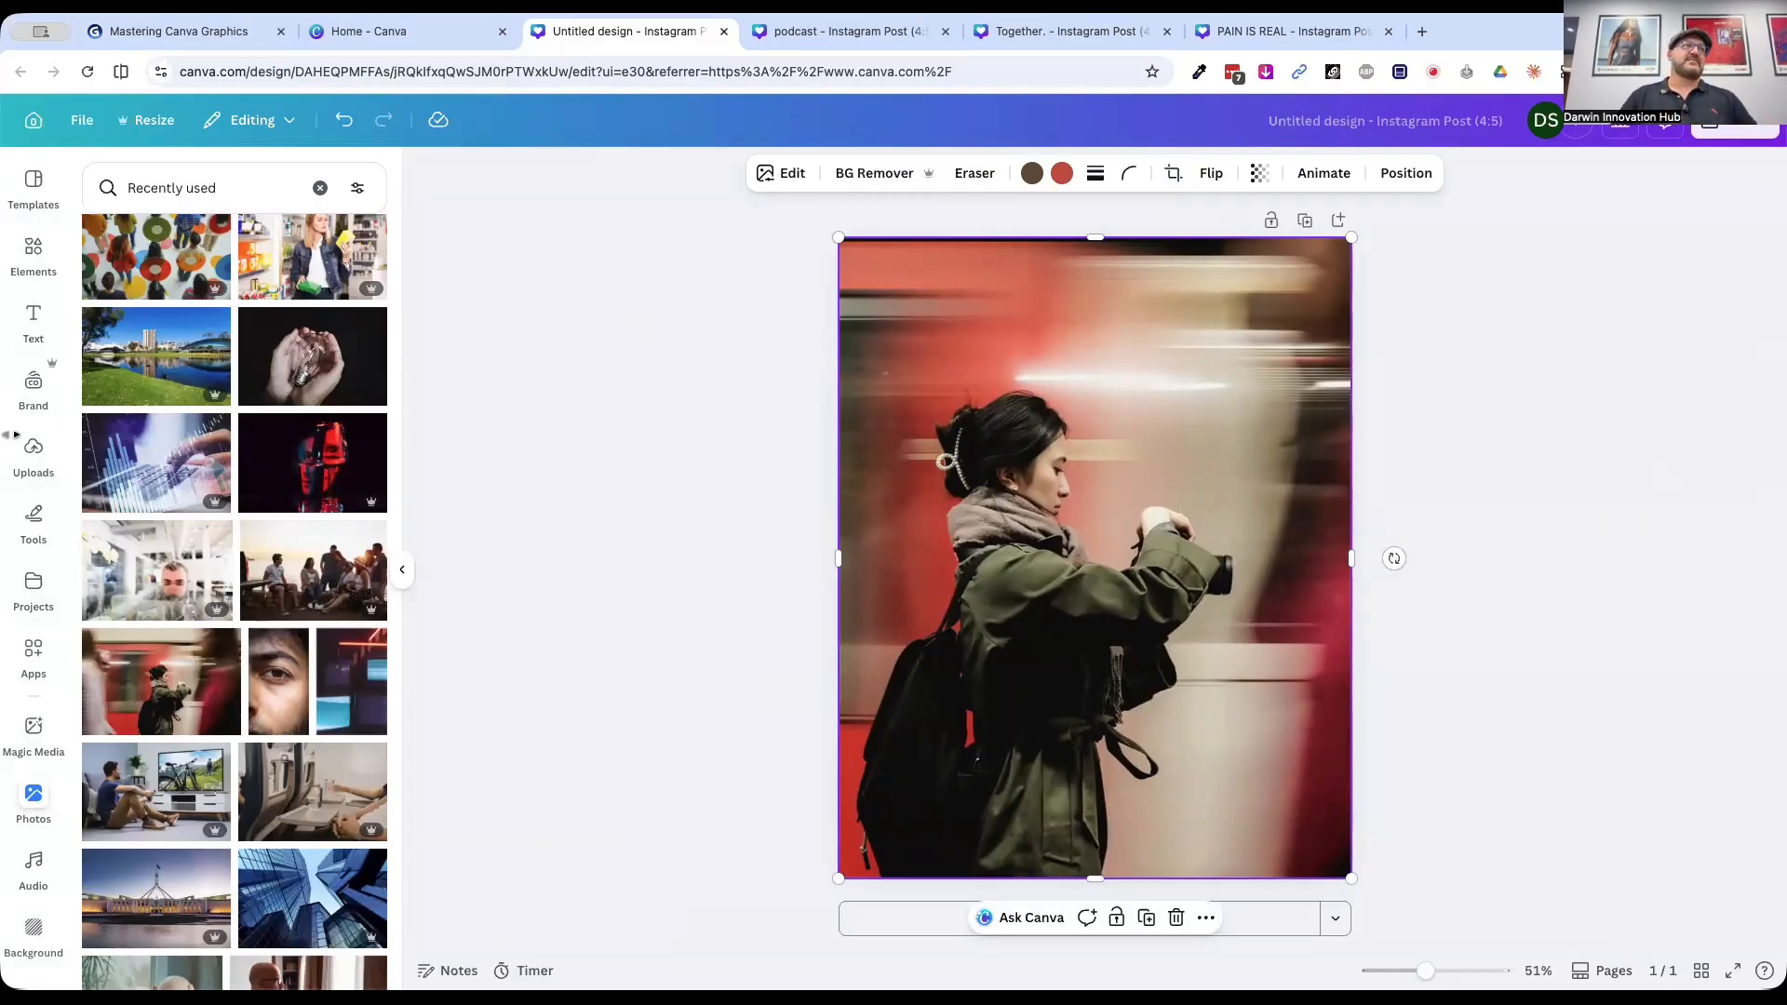
Step: Add a heading text box, place it above the woman in the upper right of the photo and widen it
{"action": "left_click", "coordinate": [34, 321]}
{"action": "left_click", "coordinate": [159, 402]}
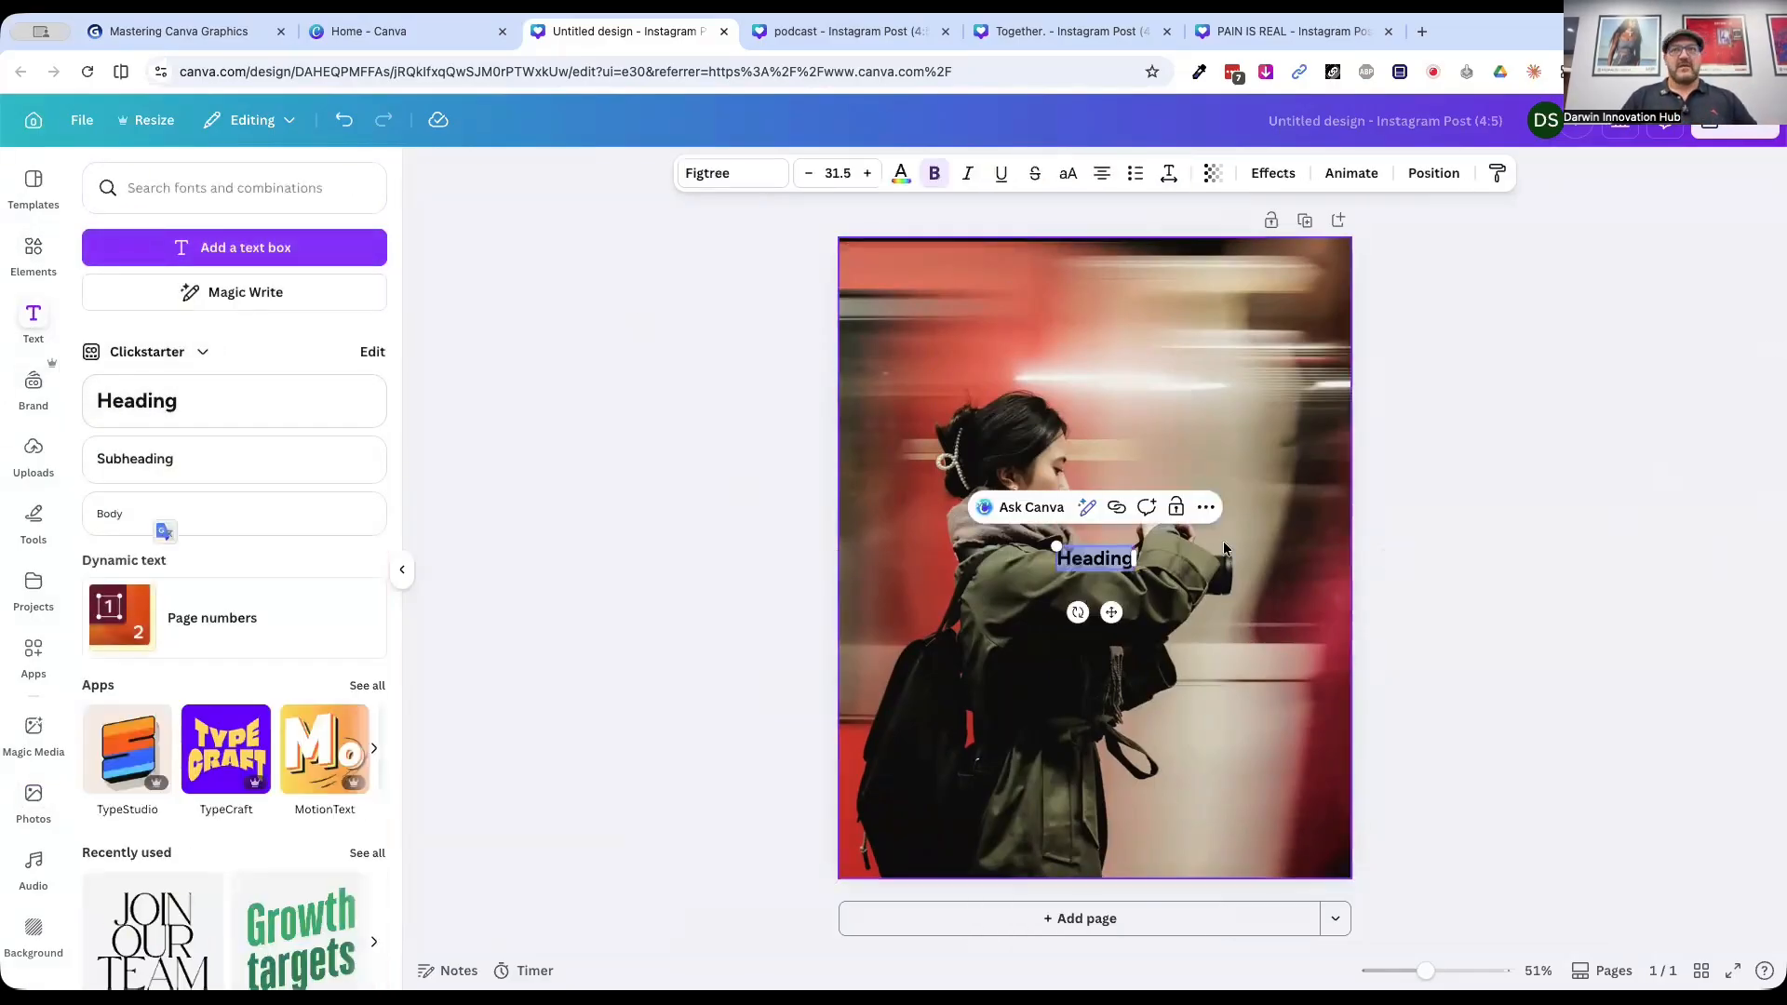
{"action": "left_click", "coordinate": [1107, 582]}
{"action": "left_click_drag", "start_coordinate": [1095, 557], "coordinate": [1301, 312]}
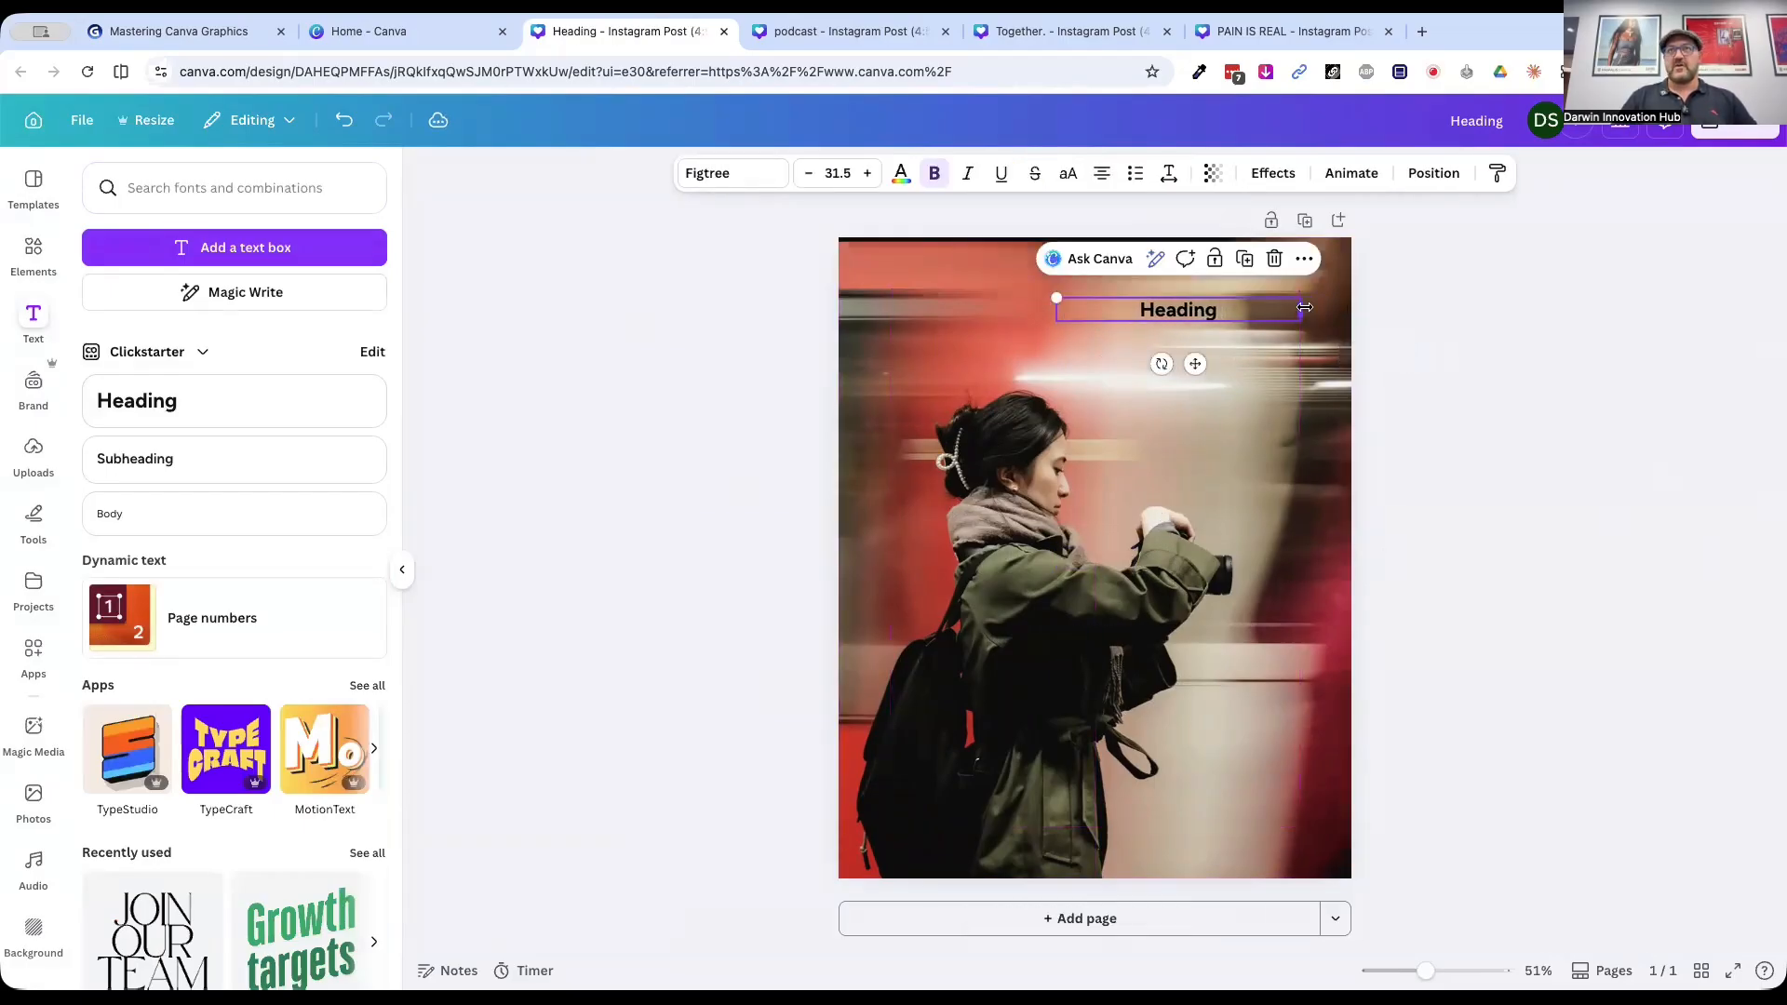
Step: Replace the heading's placeholder text with "NEW PS ACTIONS NOW ON SALE"
{"action": "double_click", "coordinate": [1152, 319]}
{"action": "type", "text": "MNEW"}
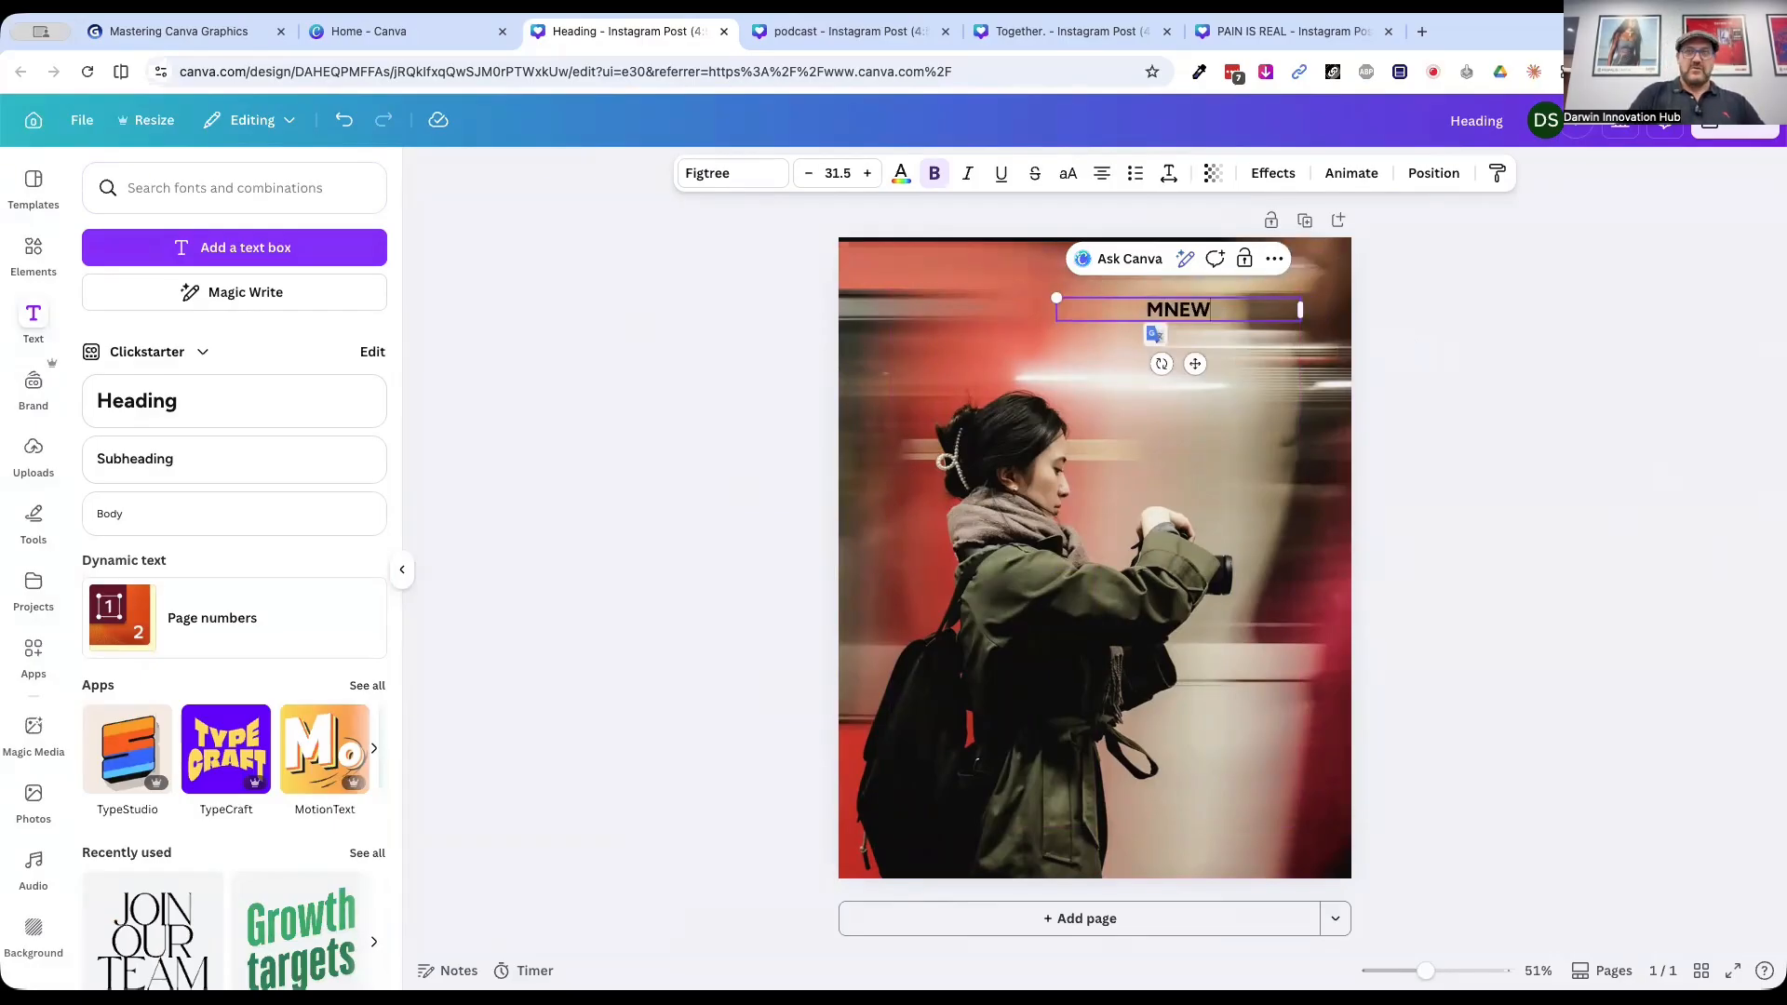
{"action": "key", "text": "BackSpace"}
{"action": "key", "text": "BackSpace"}
{"action": "key", "text": "BackSpace"}
{"action": "key", "text": "BackSpace"}
{"action": "type", "text": "N"}
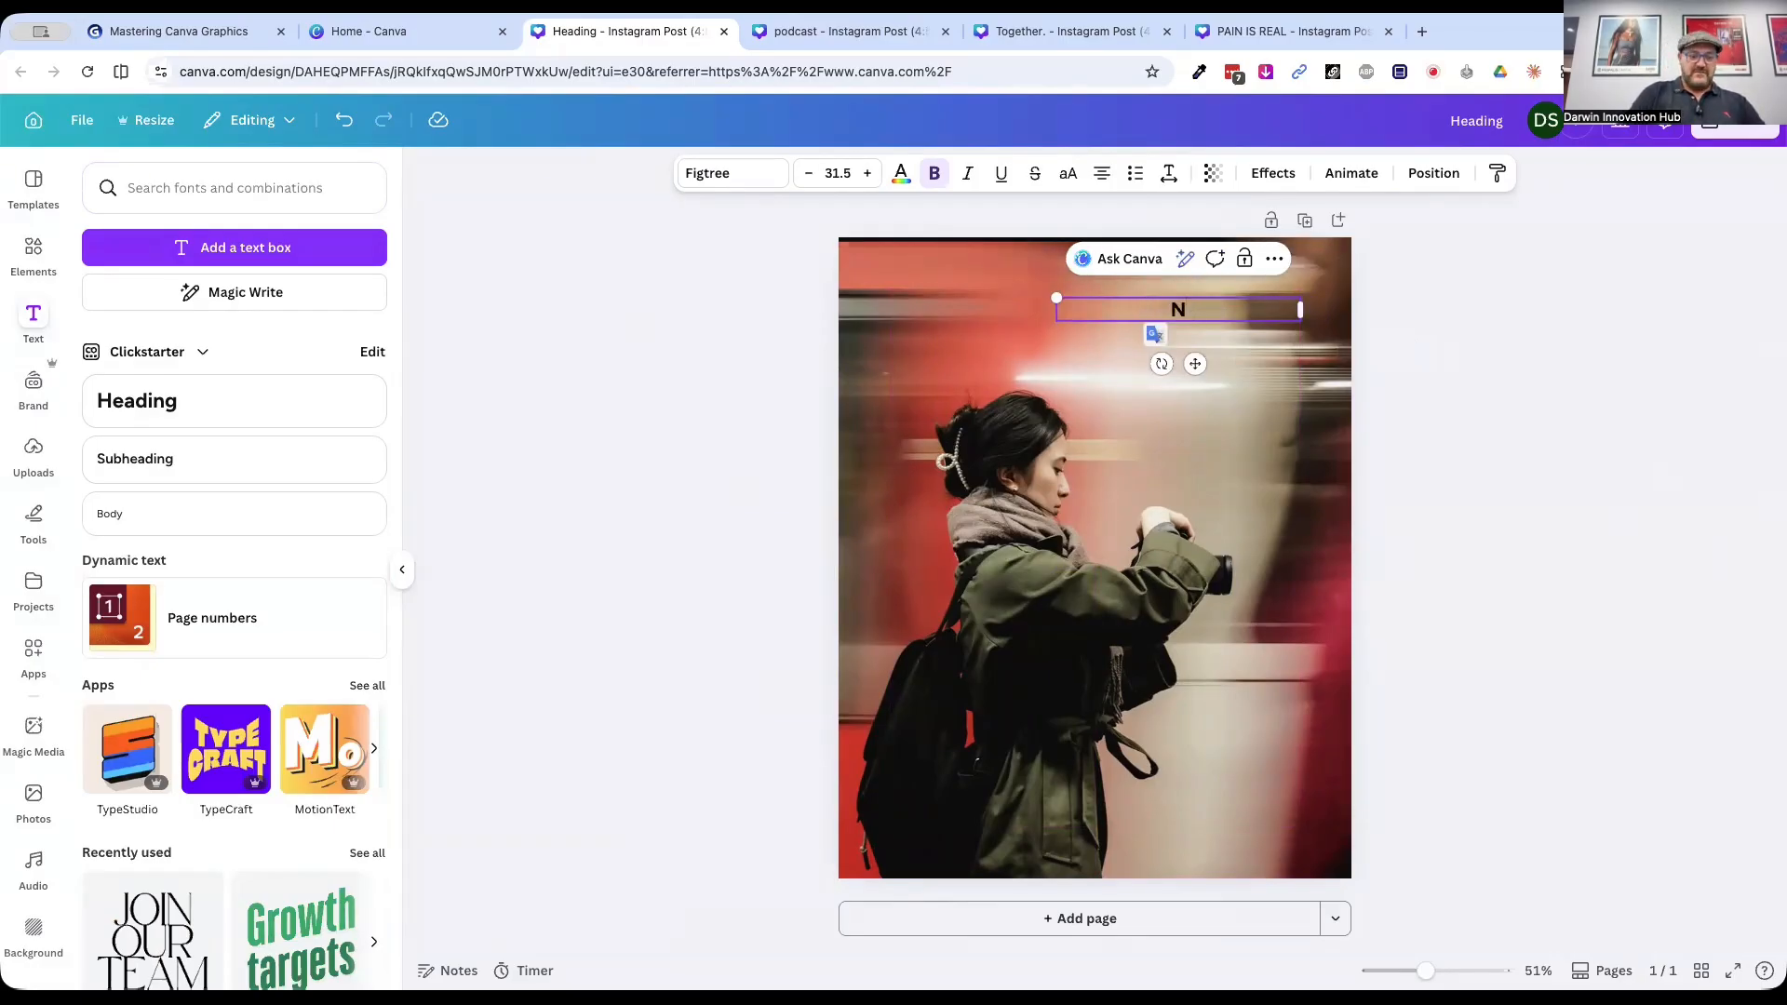
{"action": "type", "text": "EW PS ACTIONS"}
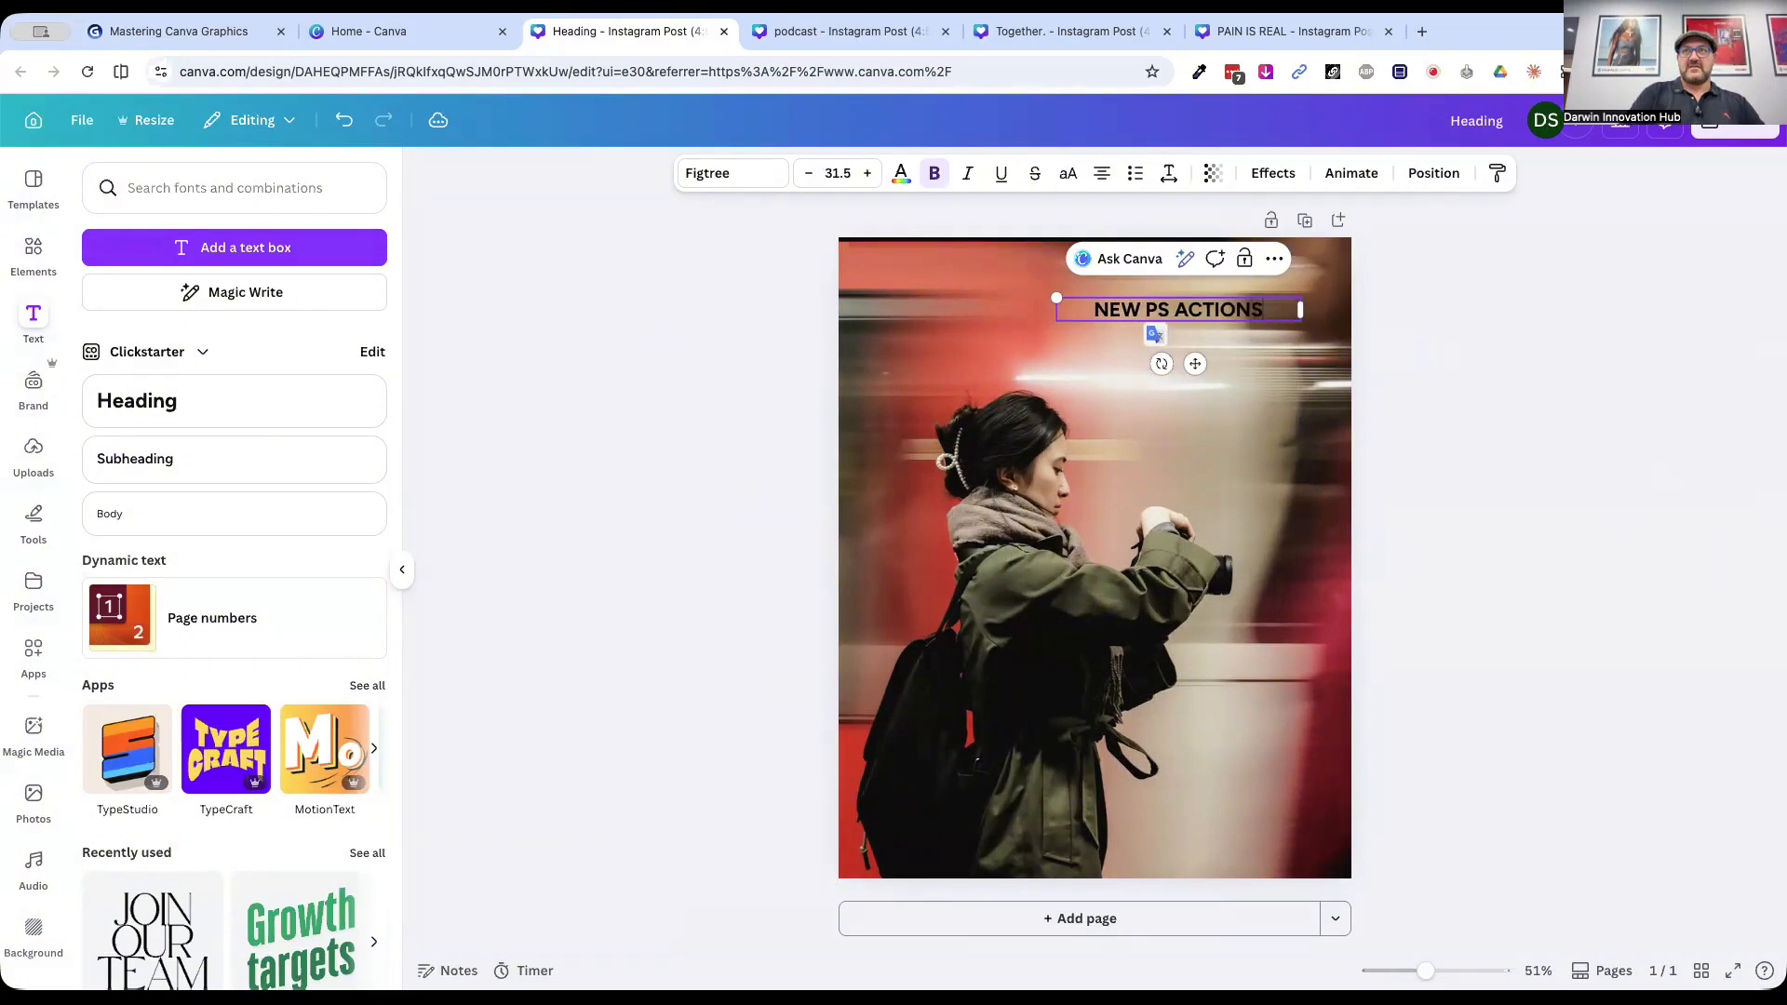
{"action": "type", "text": " NOW ON SAL"}
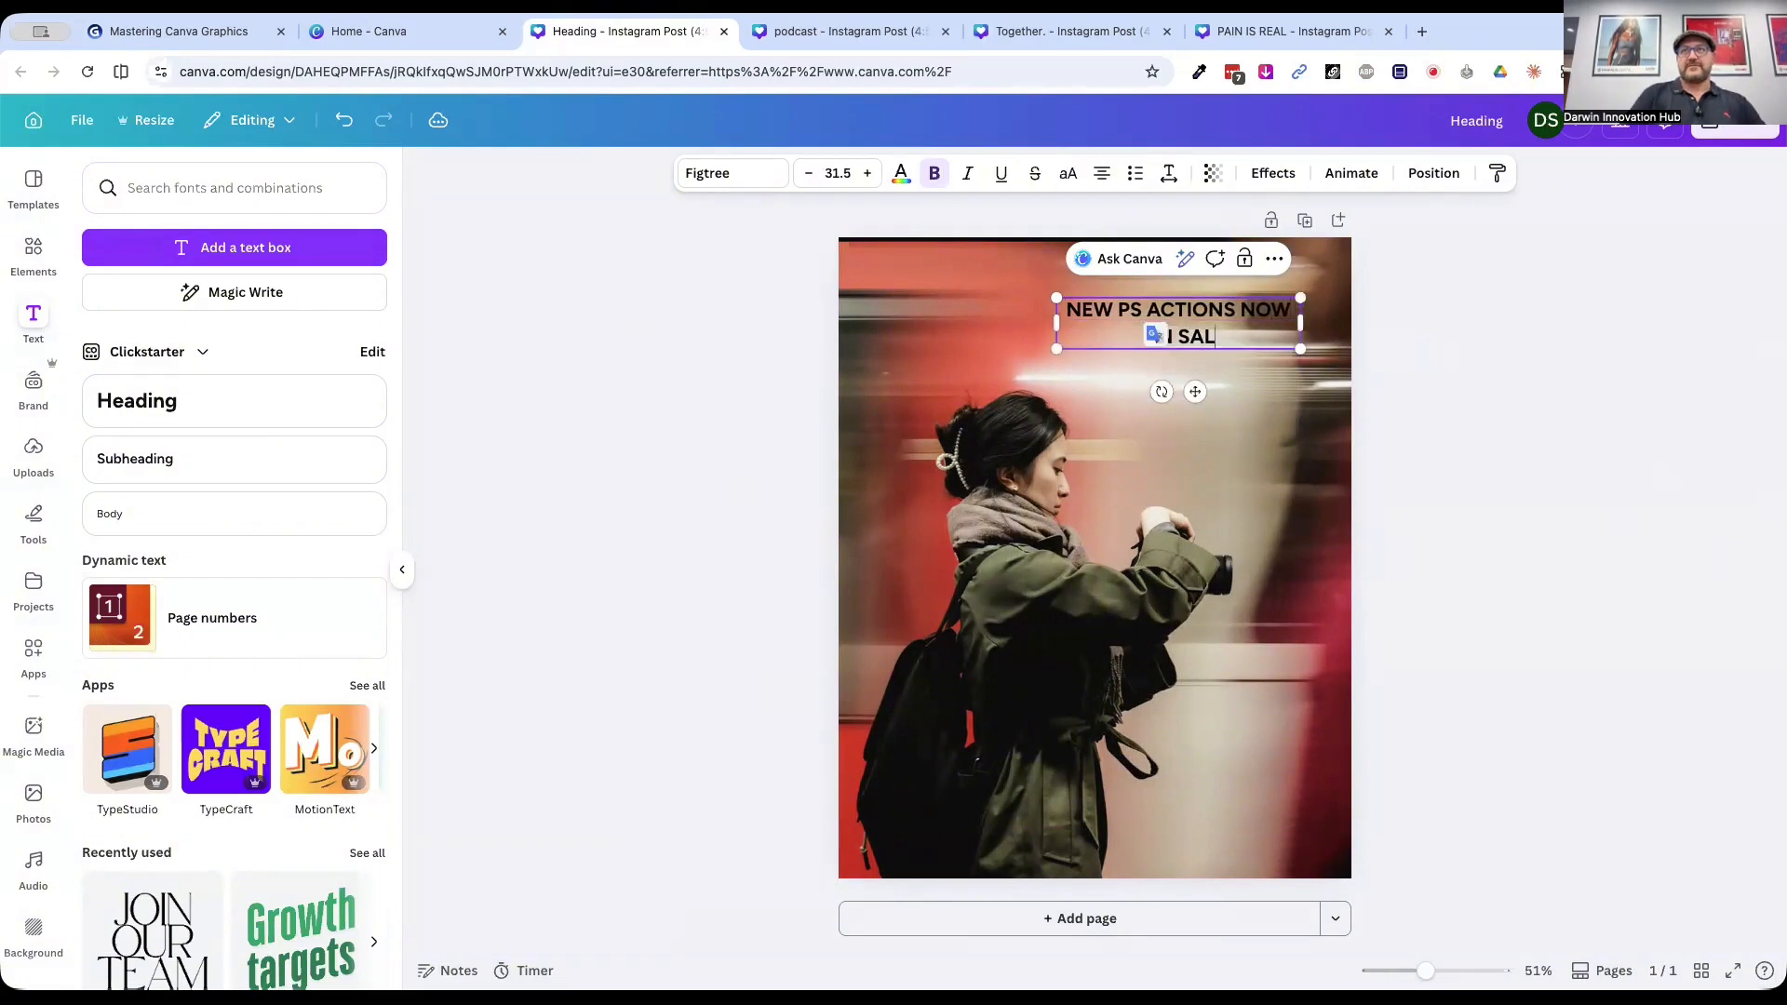
{"action": "type", "text": "E"}
{"action": "left_click", "coordinate": [1446, 365]}
Step: Narrow the heading box so the text wraps onto four lines, and align the text left
{"action": "left_click", "coordinate": [1288, 324]}
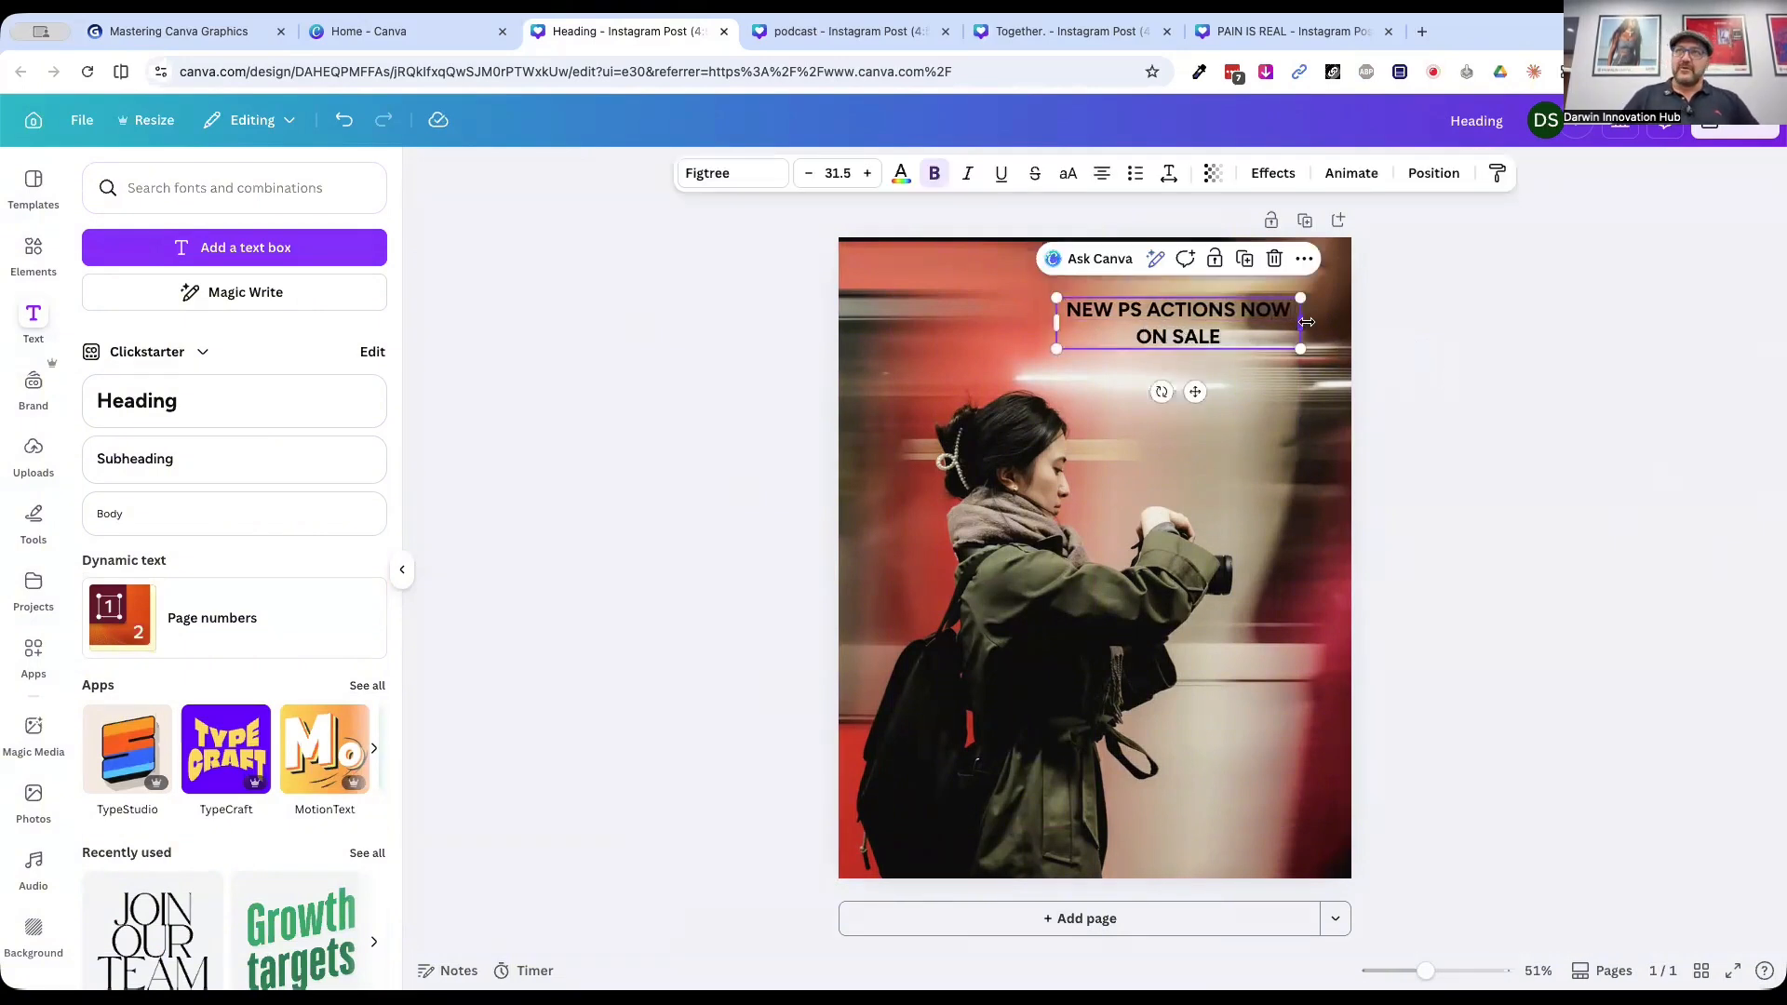
{"action": "left_click_drag", "start_coordinate": [1302, 323], "coordinate": [1233, 324]}
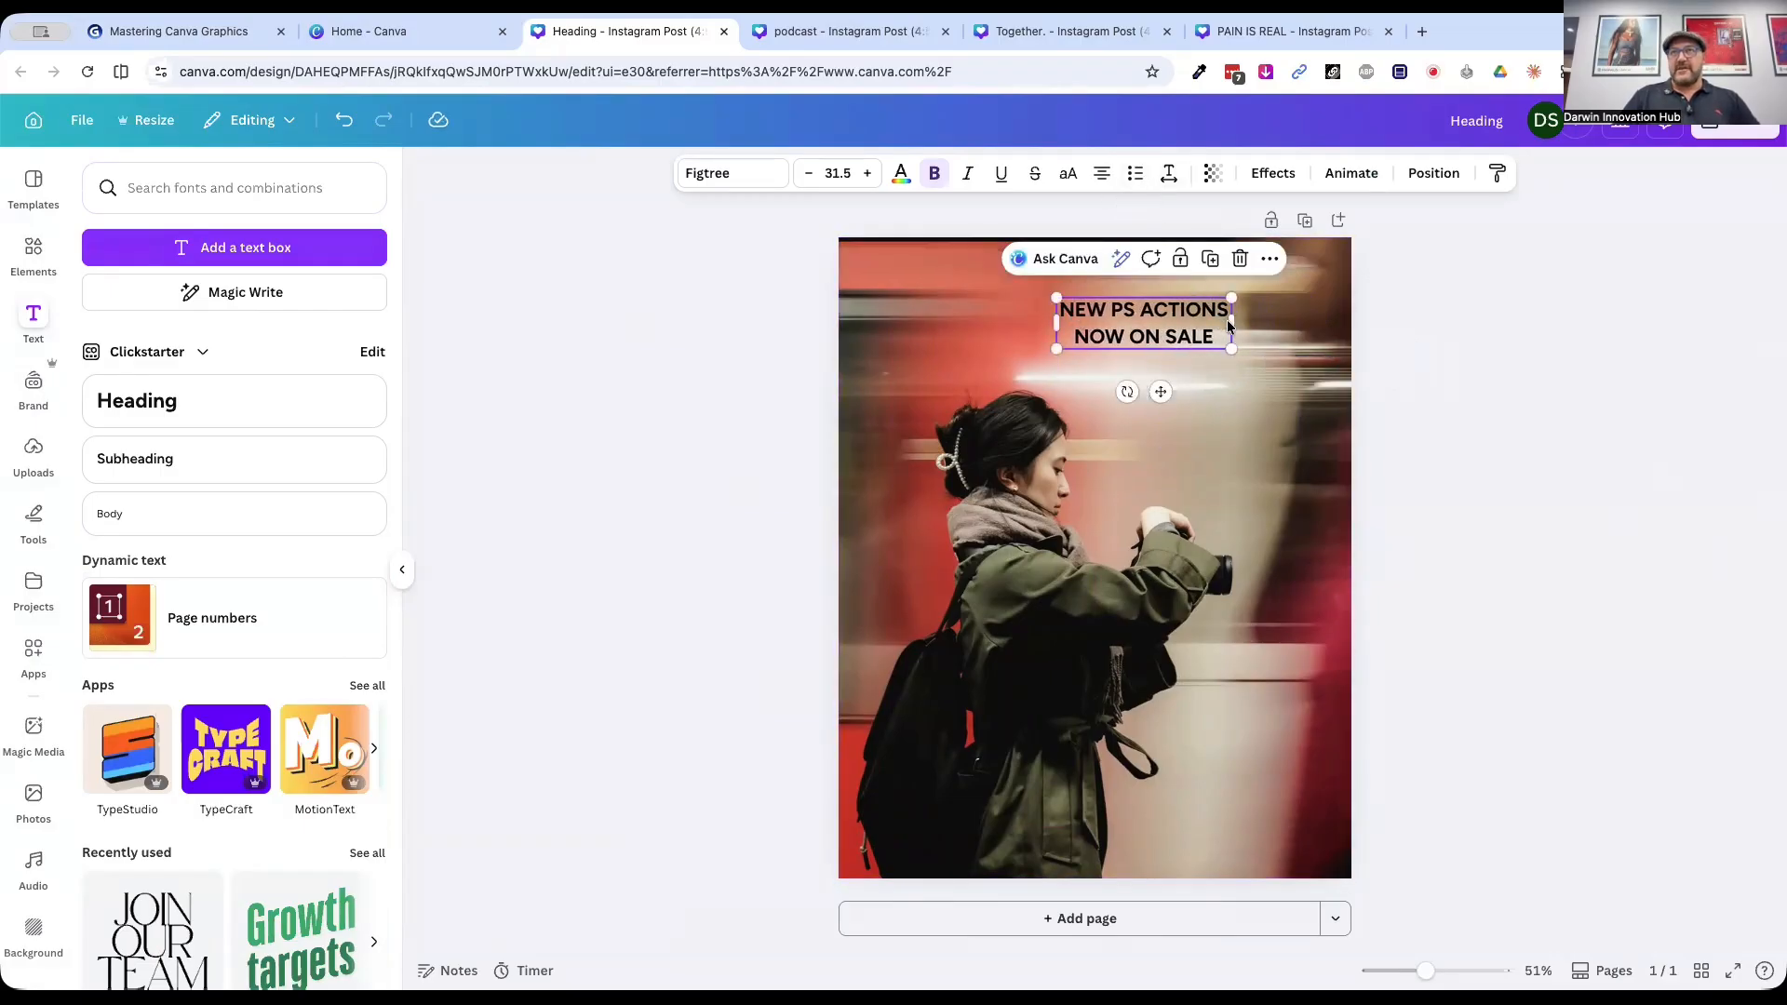
{"action": "left_click_drag", "start_coordinate": [1230, 321], "coordinate": [1163, 324]}
{"action": "left_click", "coordinate": [1102, 174]}
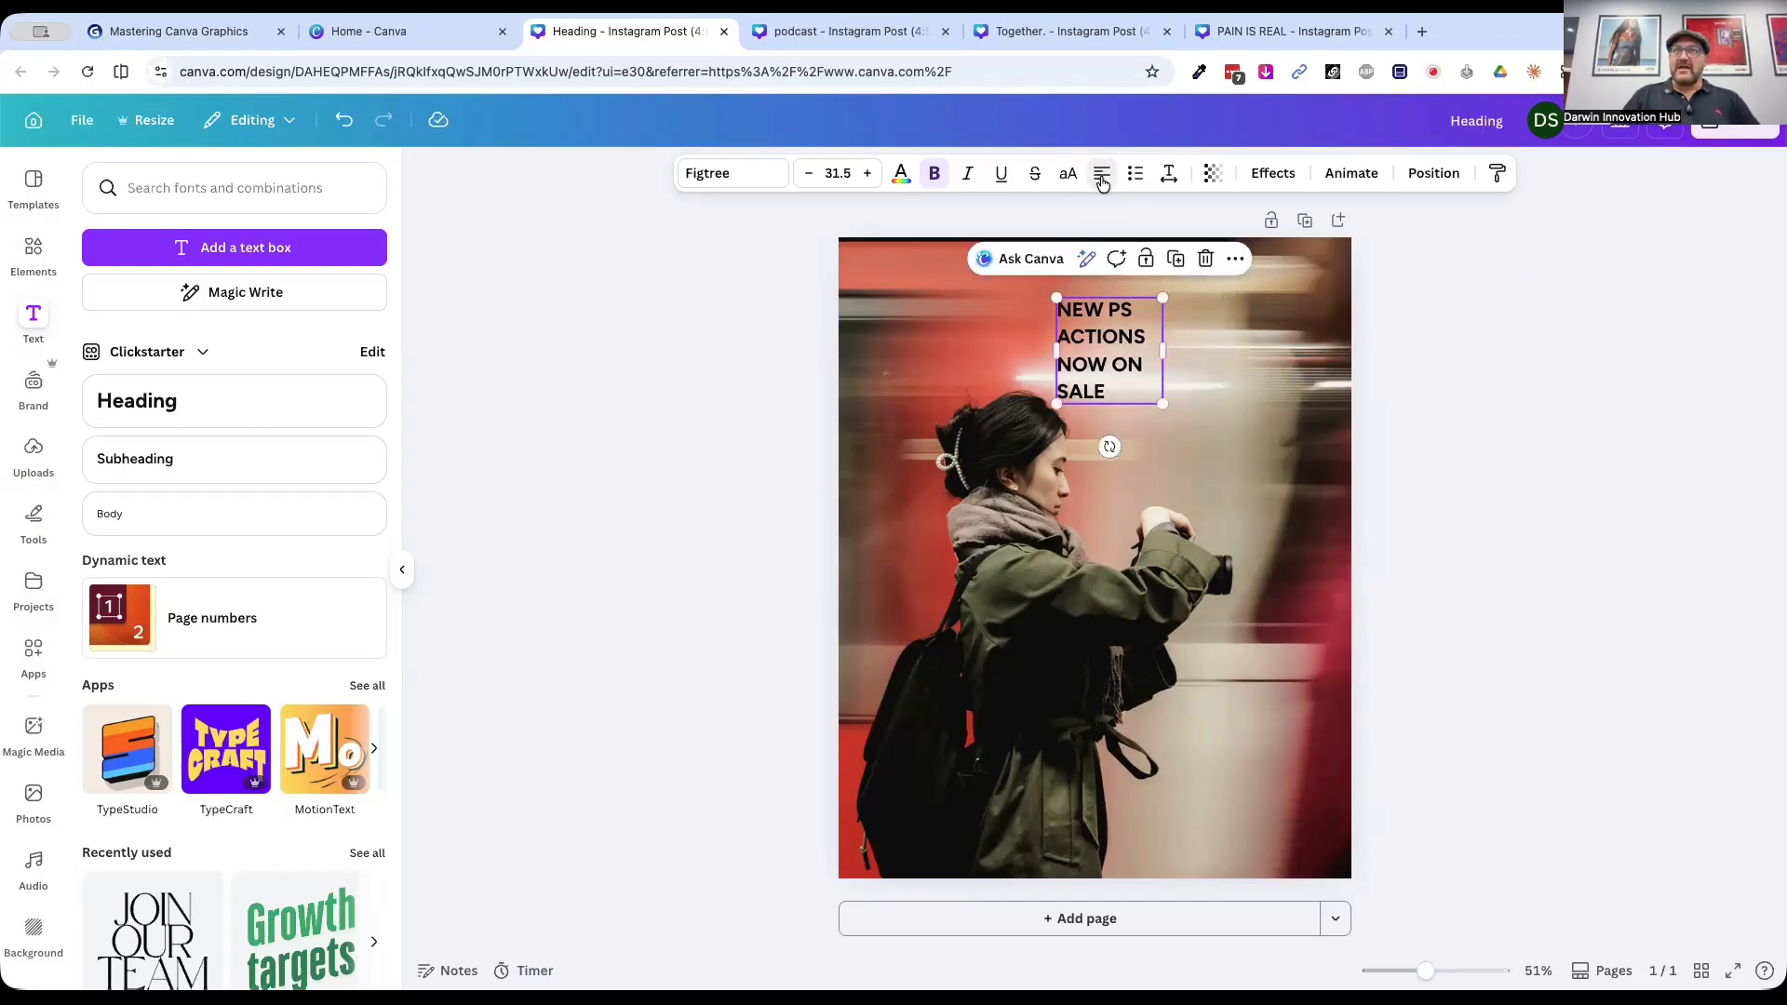
{"action": "left_click_drag", "start_coordinate": [1163, 345], "coordinate": [1139, 313]}
Step: Reduce the heading's line spacing and enlarge it to font size 70.2 in the upper right of the photo
{"action": "left_click", "coordinate": [1169, 174]}
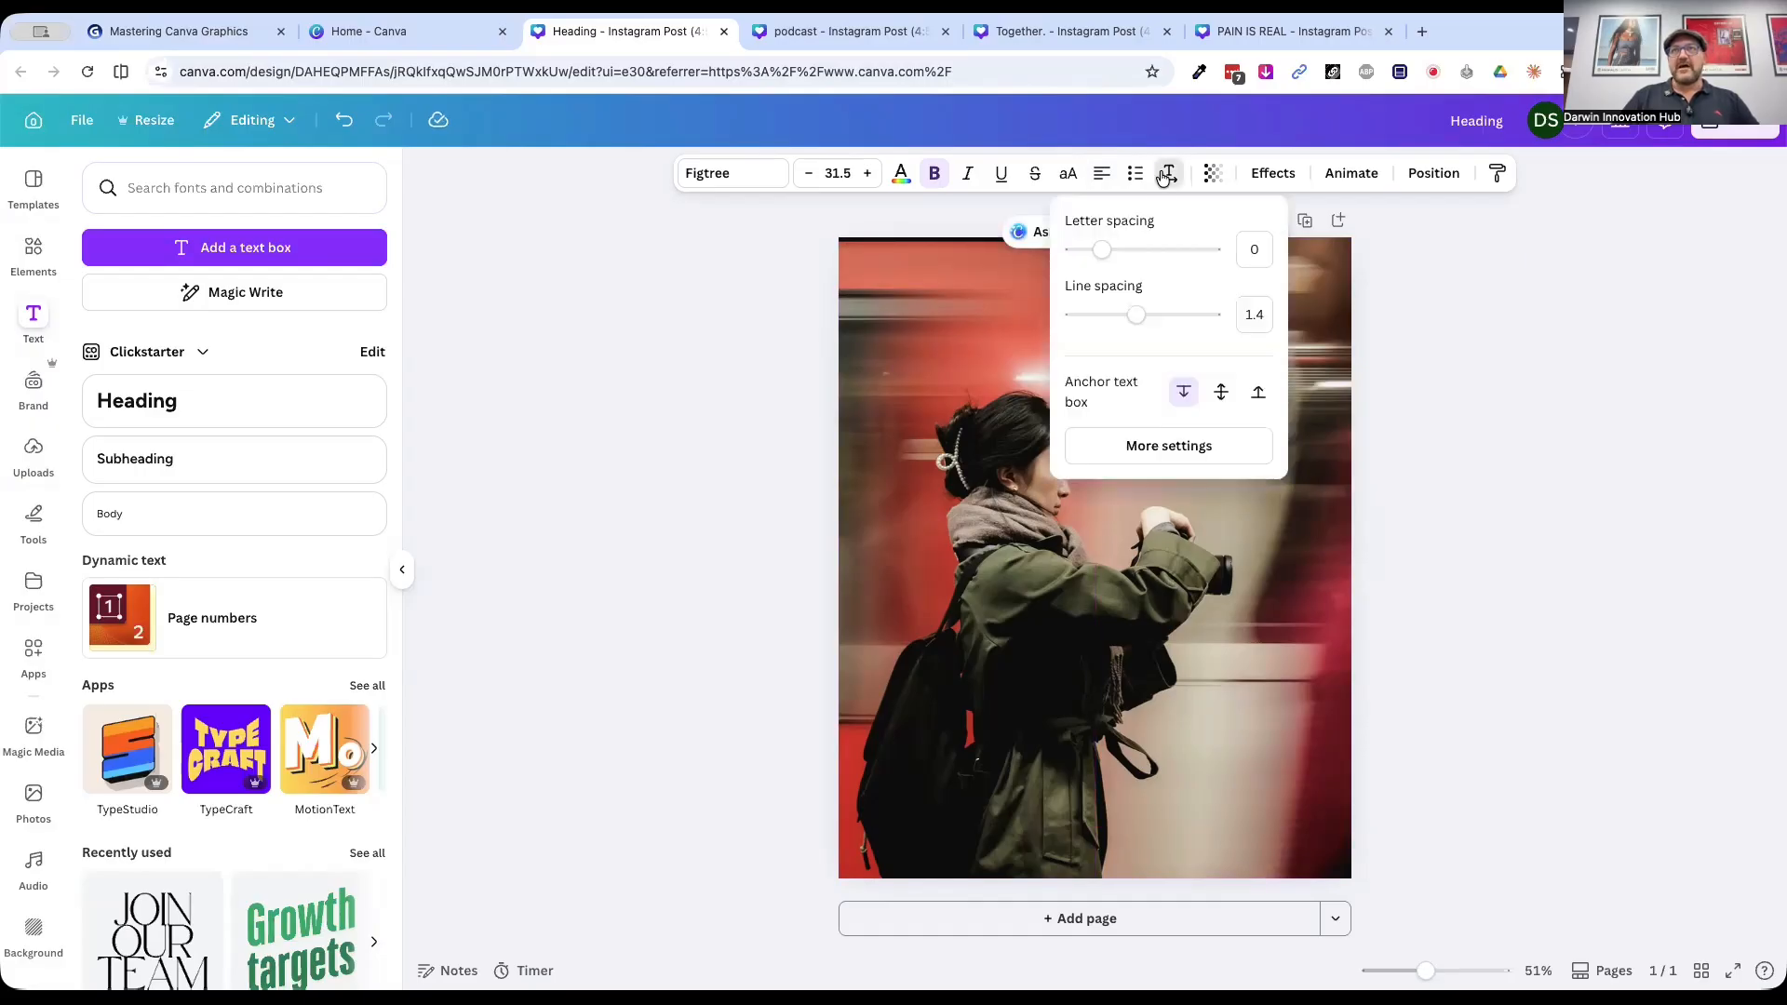
{"action": "left_click_drag", "start_coordinate": [1133, 319], "coordinate": [1312, 479]}
{"action": "left_click", "coordinate": [1456, 428]}
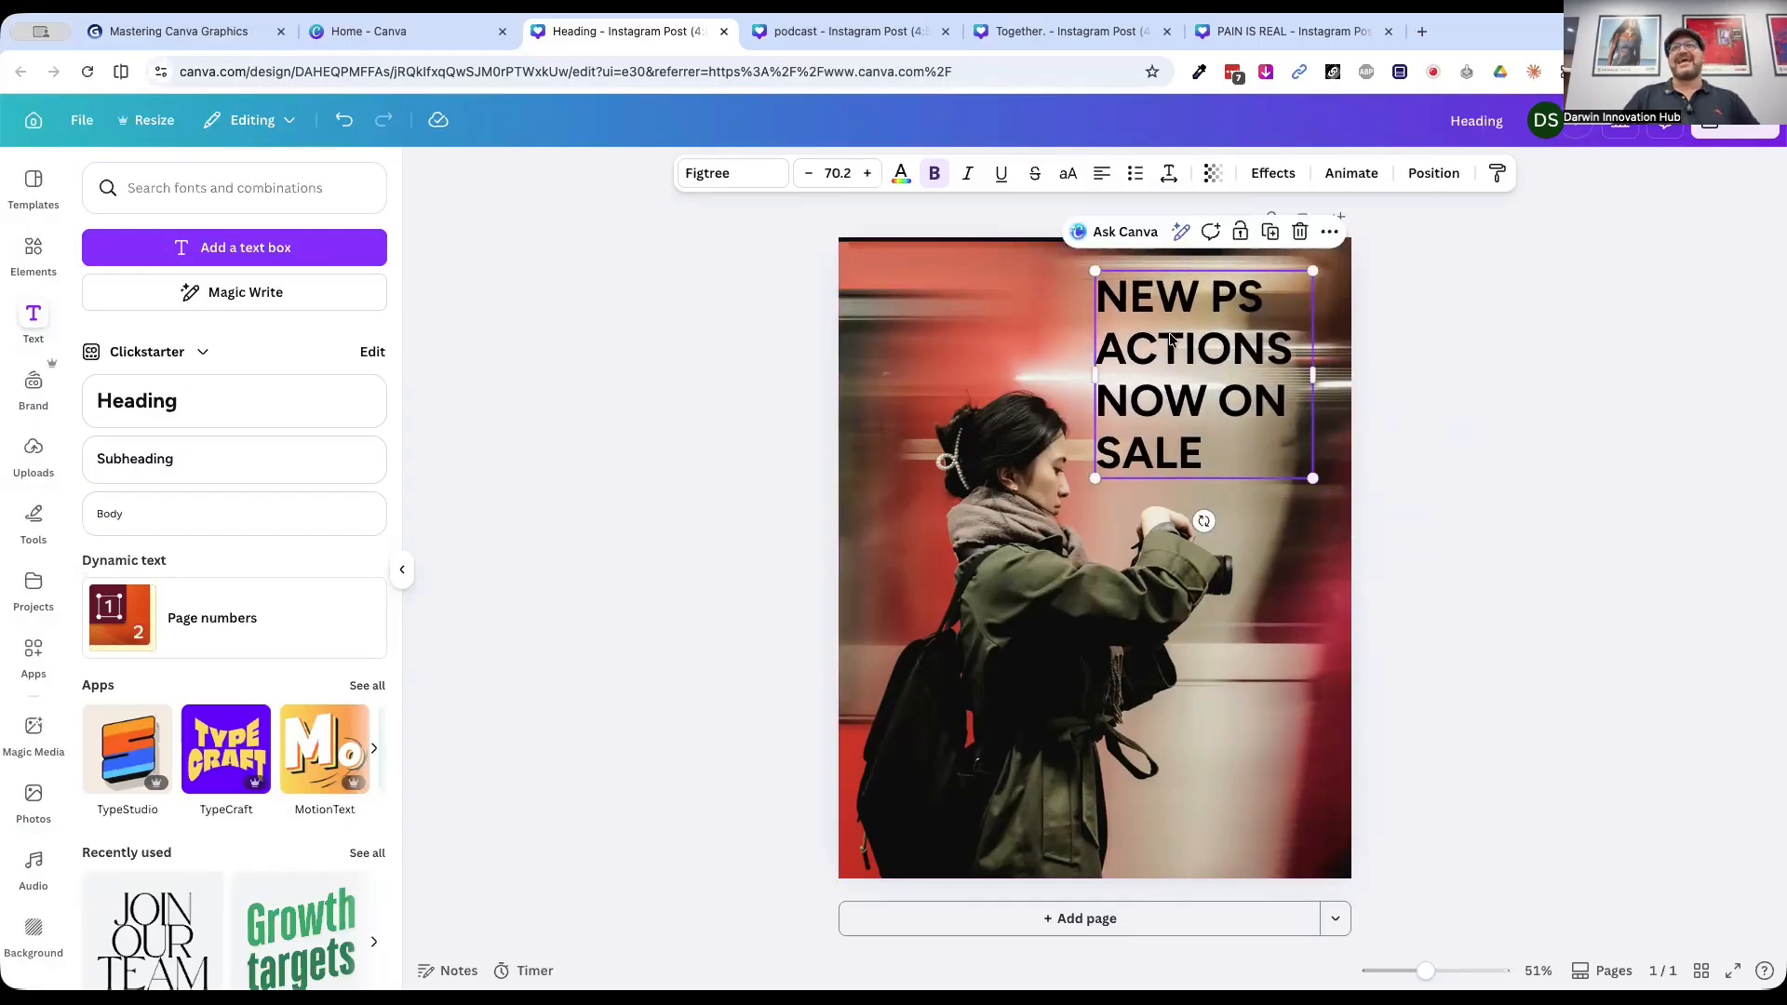
{"action": "left_click_drag", "start_coordinate": [1171, 340], "coordinate": [1170, 332]}
{"action": "left_click", "coordinate": [1522, 496]}
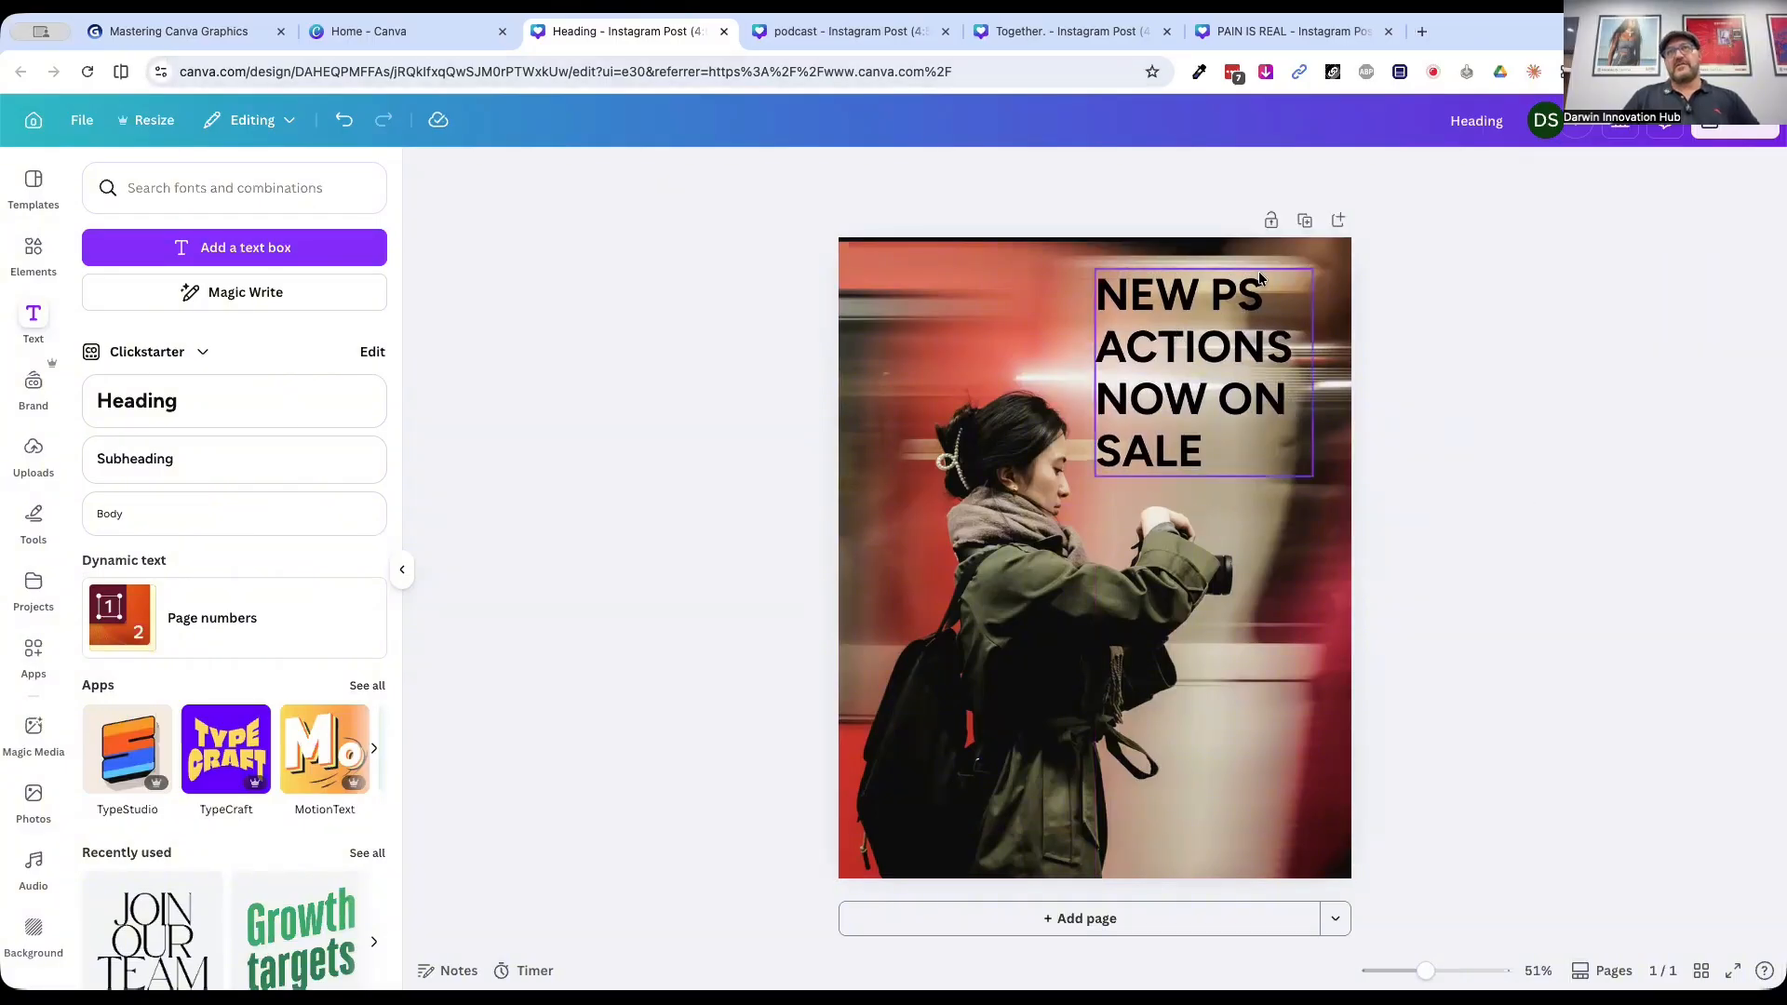
Step: Tighten the heading's line spacing further so its four lines sit closer together
{"action": "left_click", "coordinate": [1127, 428]}
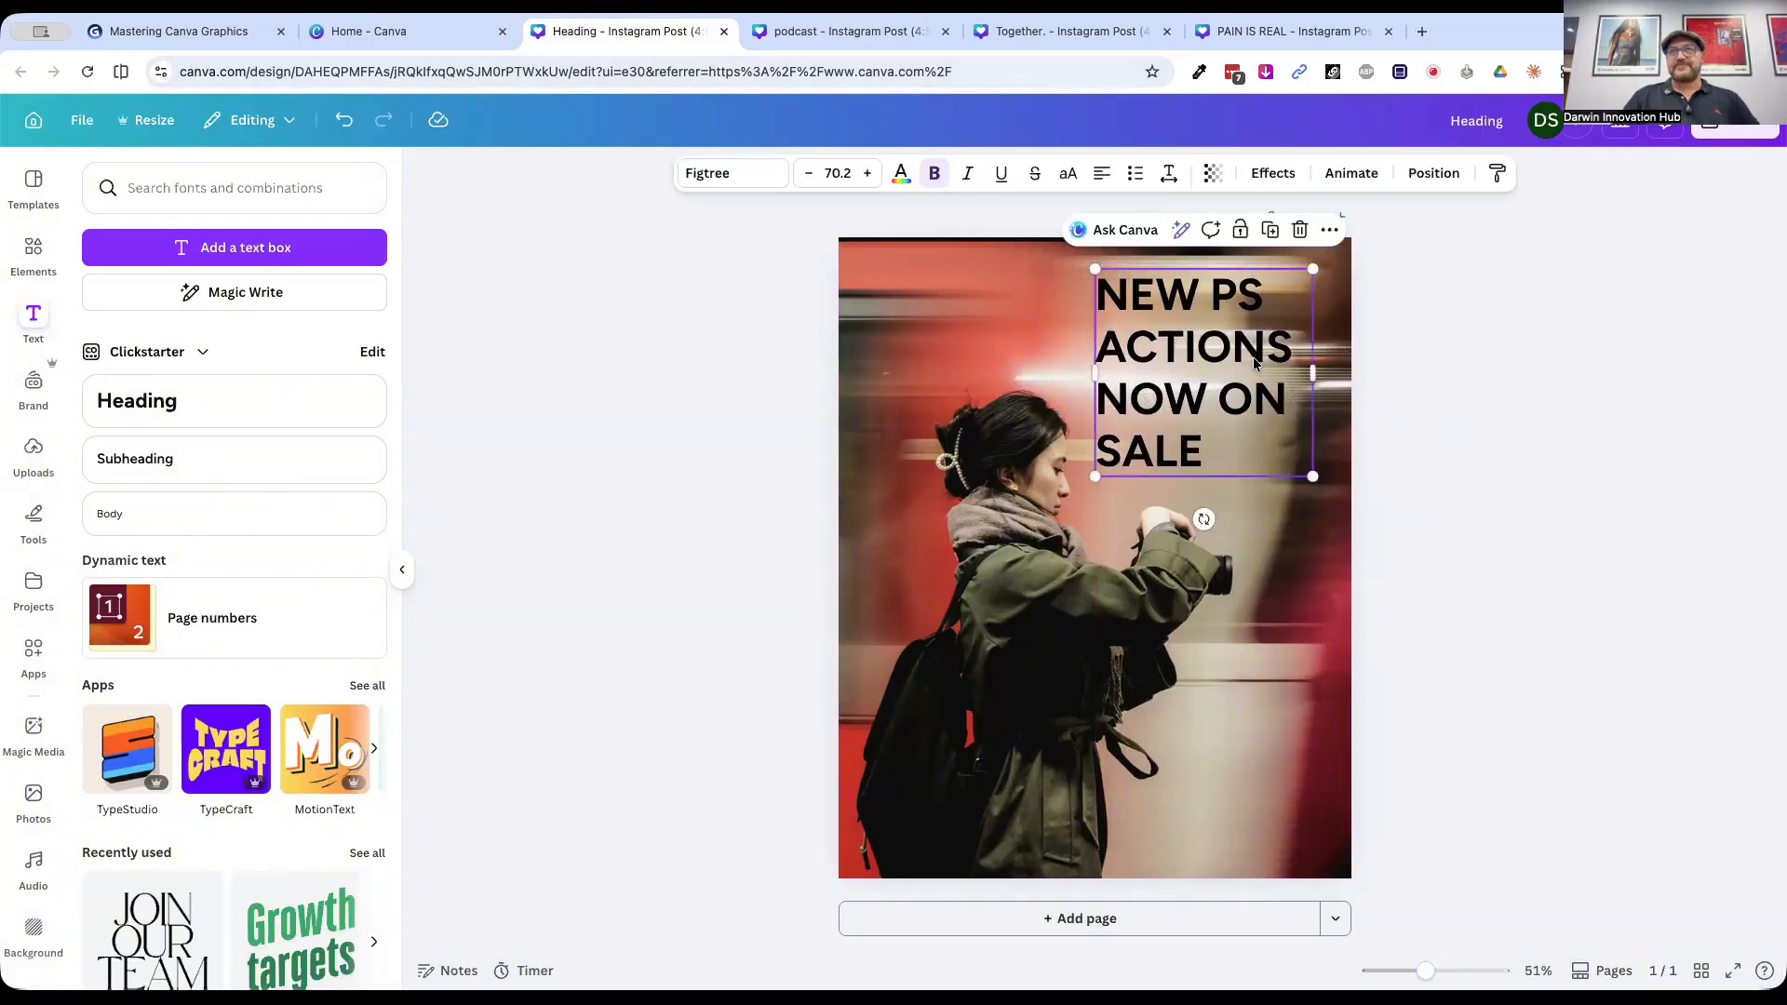
{"action": "left_click", "coordinate": [1169, 173]}
{"action": "left_click_drag", "start_coordinate": [1120, 315], "coordinate": [1108, 318]}
{"action": "left_click", "coordinate": [1504, 483]}
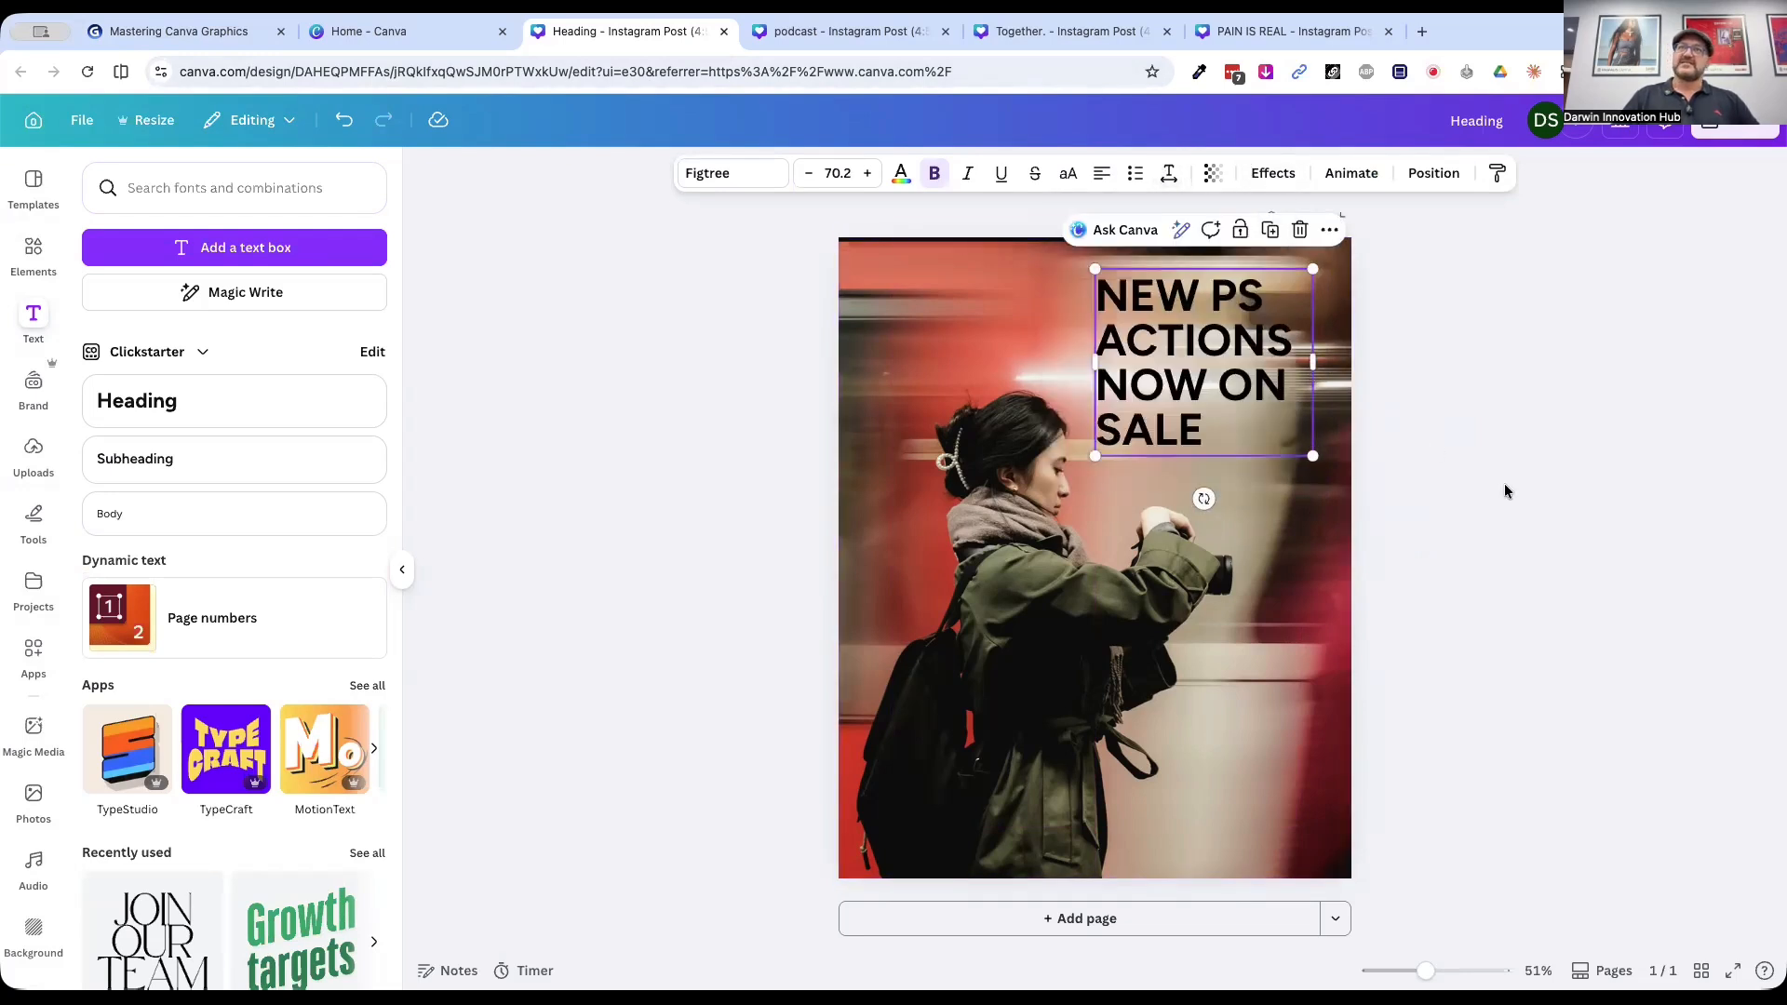
{"action": "left_click", "coordinate": [1503, 483]}
{"action": "left_click", "coordinate": [1302, 333]}
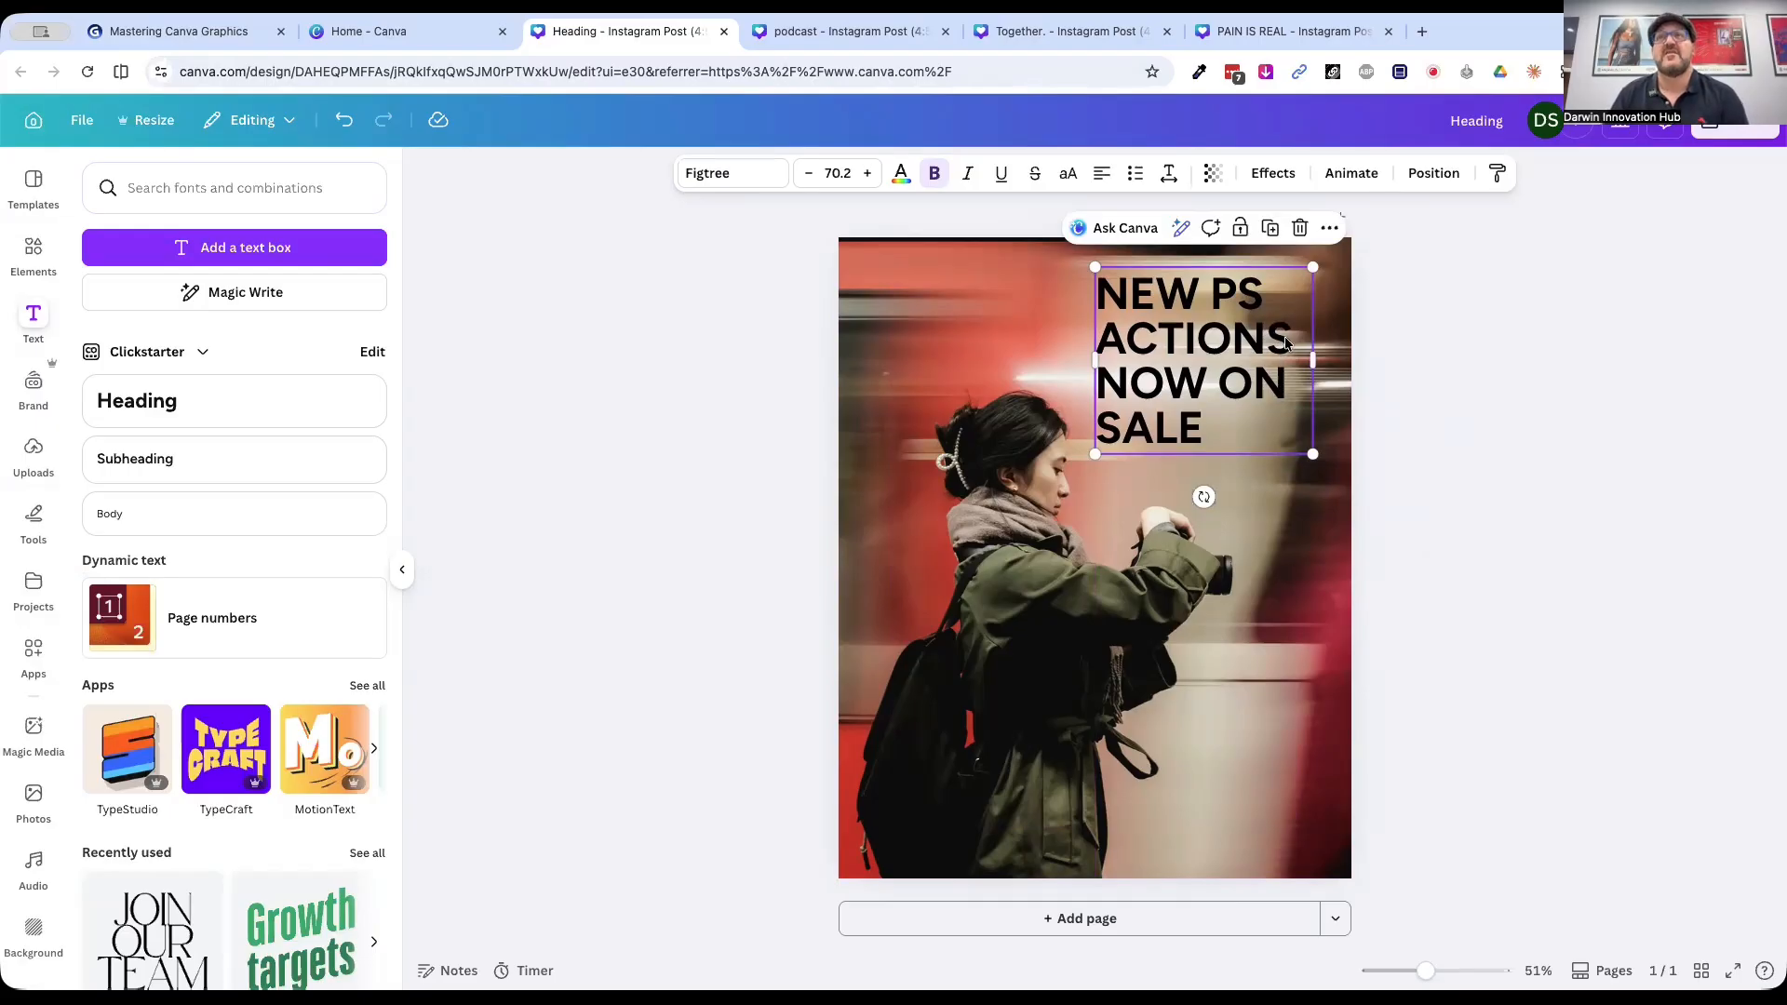
{"action": "left_click", "coordinate": [1547, 355]}
Step: Colour the heading white and move it to the photo's lower left, over the woman's dark backpack and coat
{"action": "left_click", "coordinate": [1121, 298]}
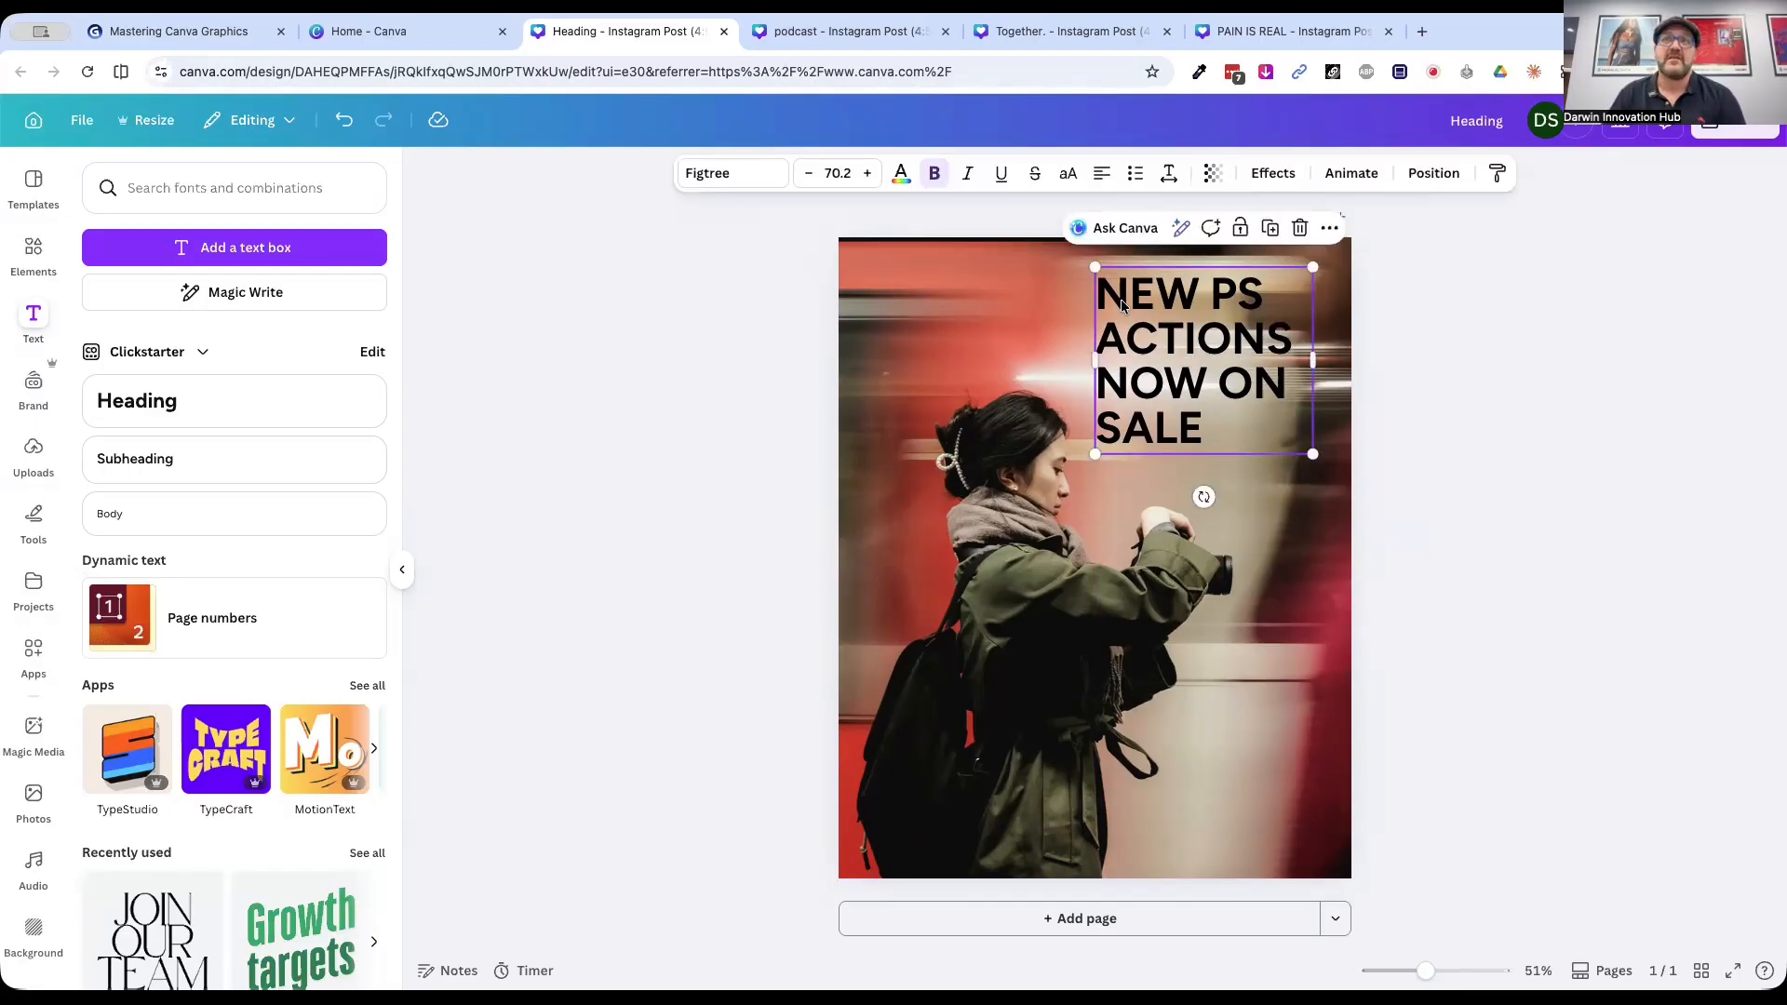
{"action": "left_click", "coordinate": [900, 173]}
{"action": "left_click", "coordinate": [190, 311]}
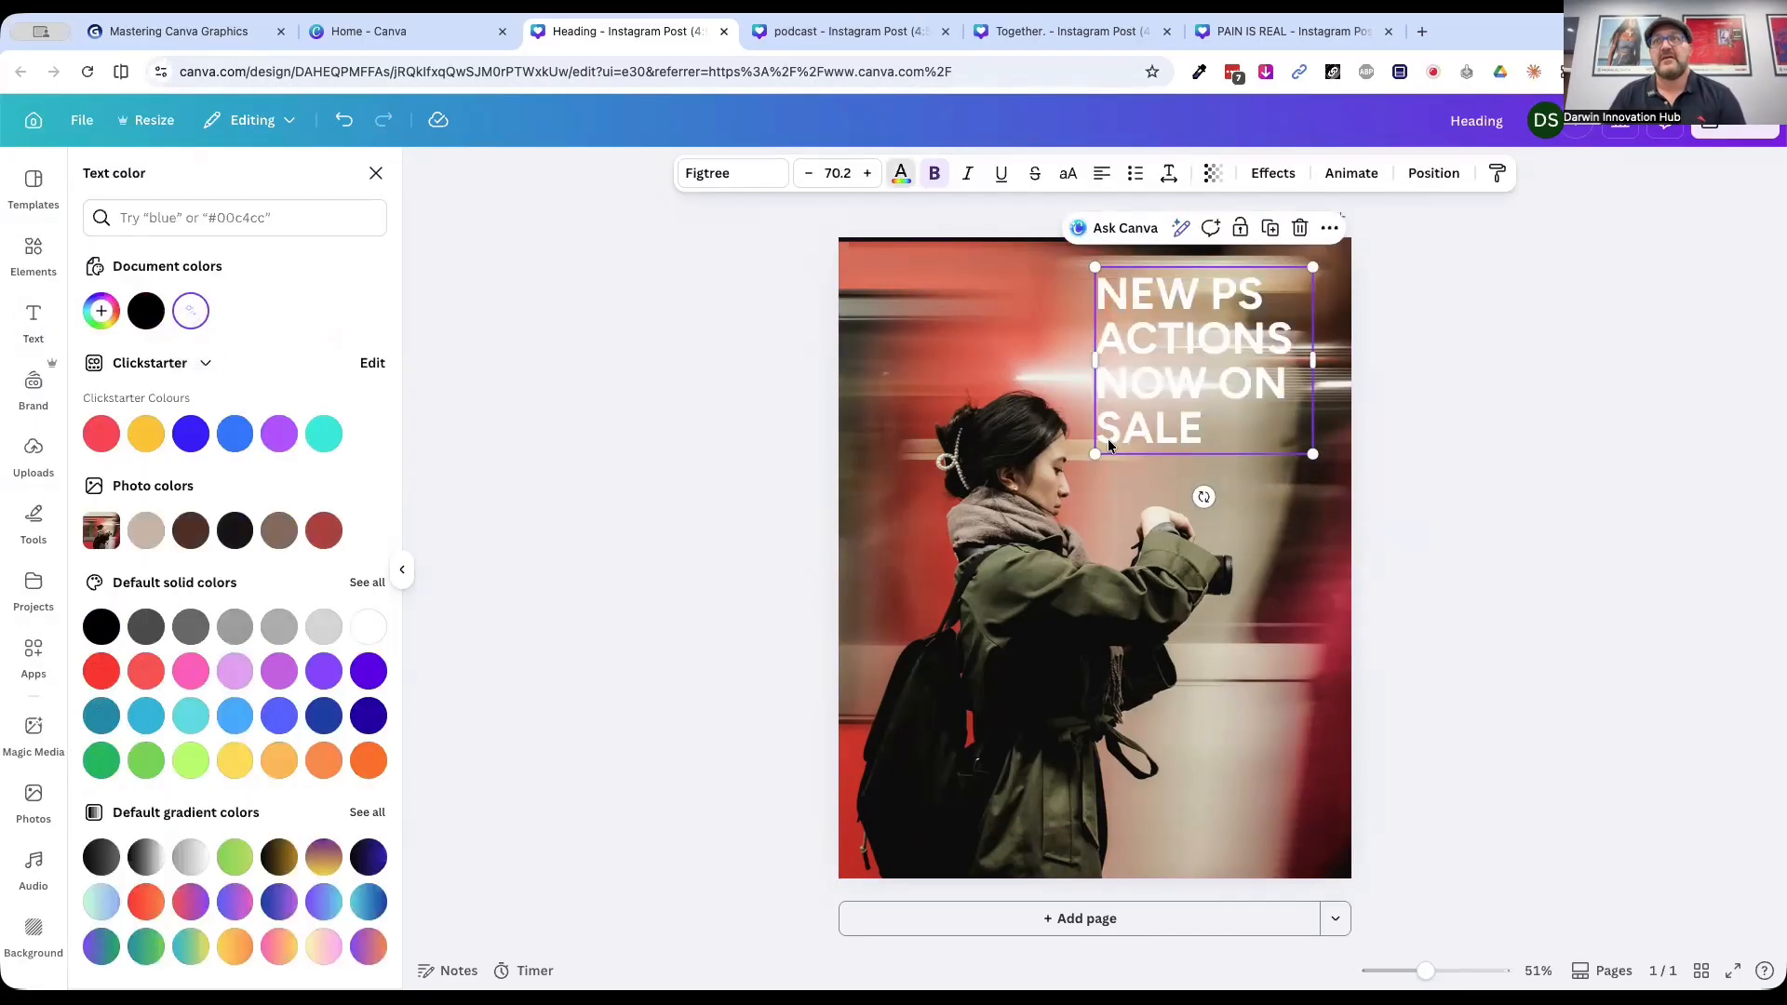
{"action": "key", "text": "Escape"}
{"action": "left_click", "coordinate": [1448, 394]}
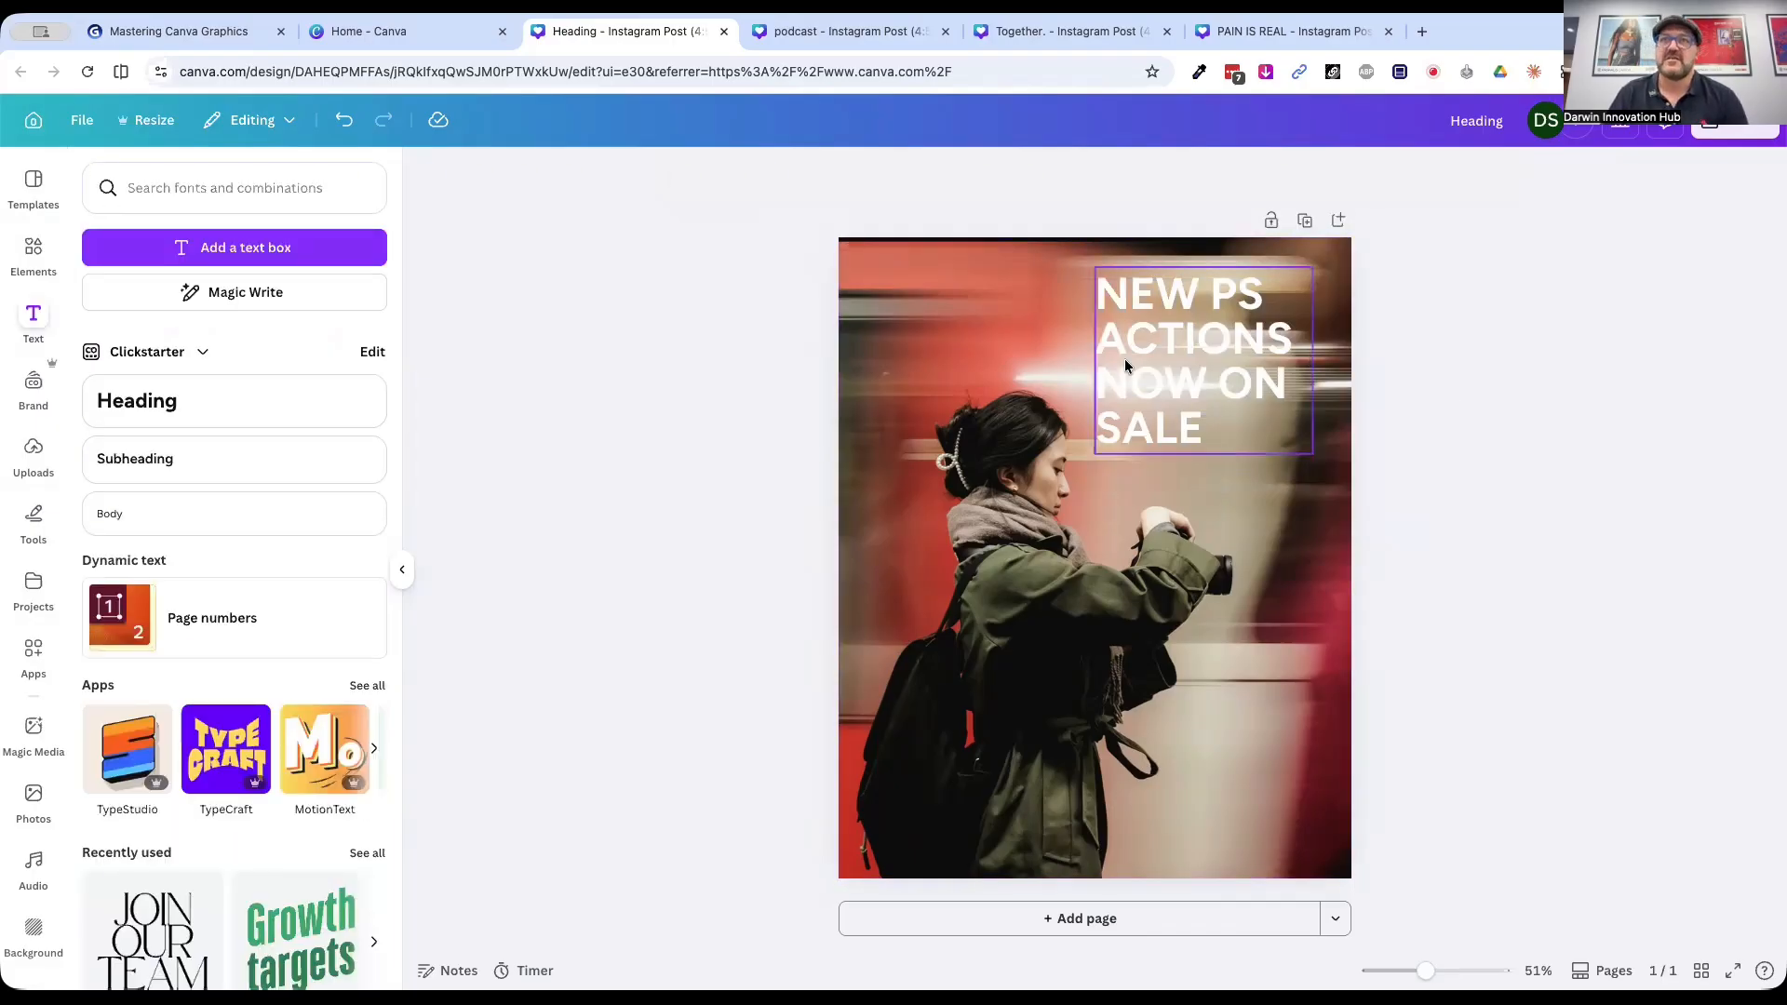
{"action": "left_click_drag", "start_coordinate": [1184, 349], "coordinate": [959, 735]}
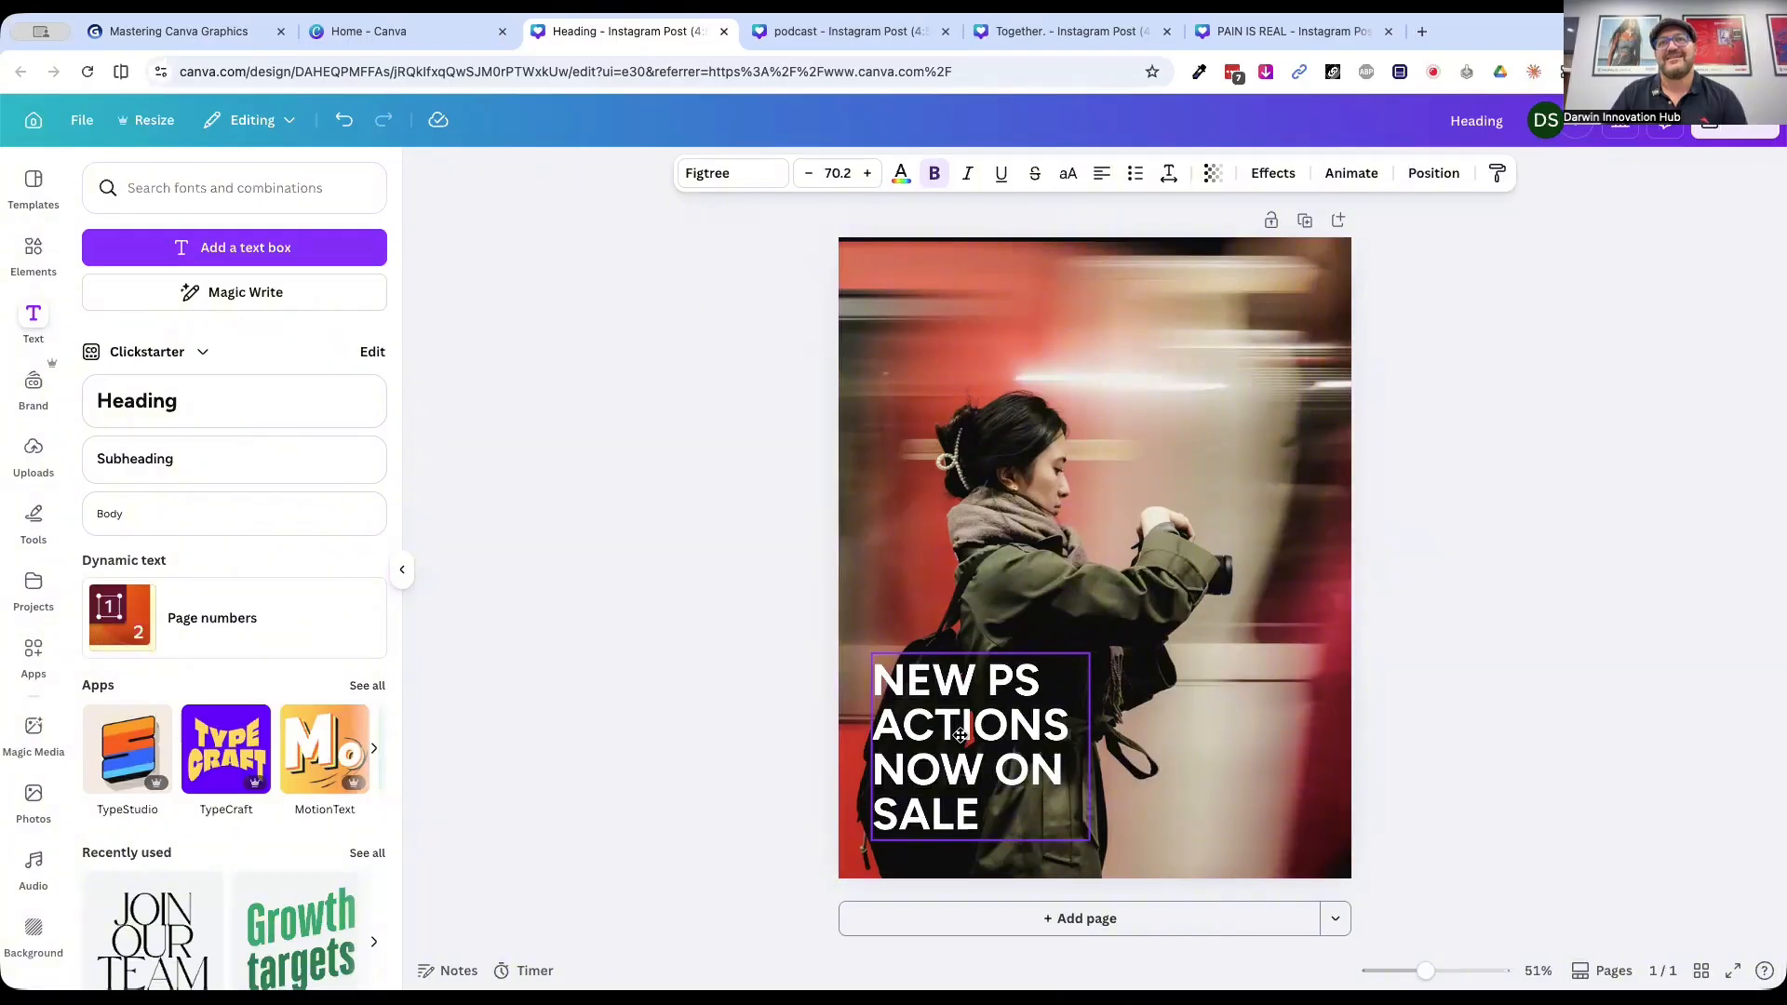
Step: Shift the background photo slightly right within its crop and raise the heading, aligning its left edge with the page margin
{"action": "double_click", "coordinate": [1215, 403]}
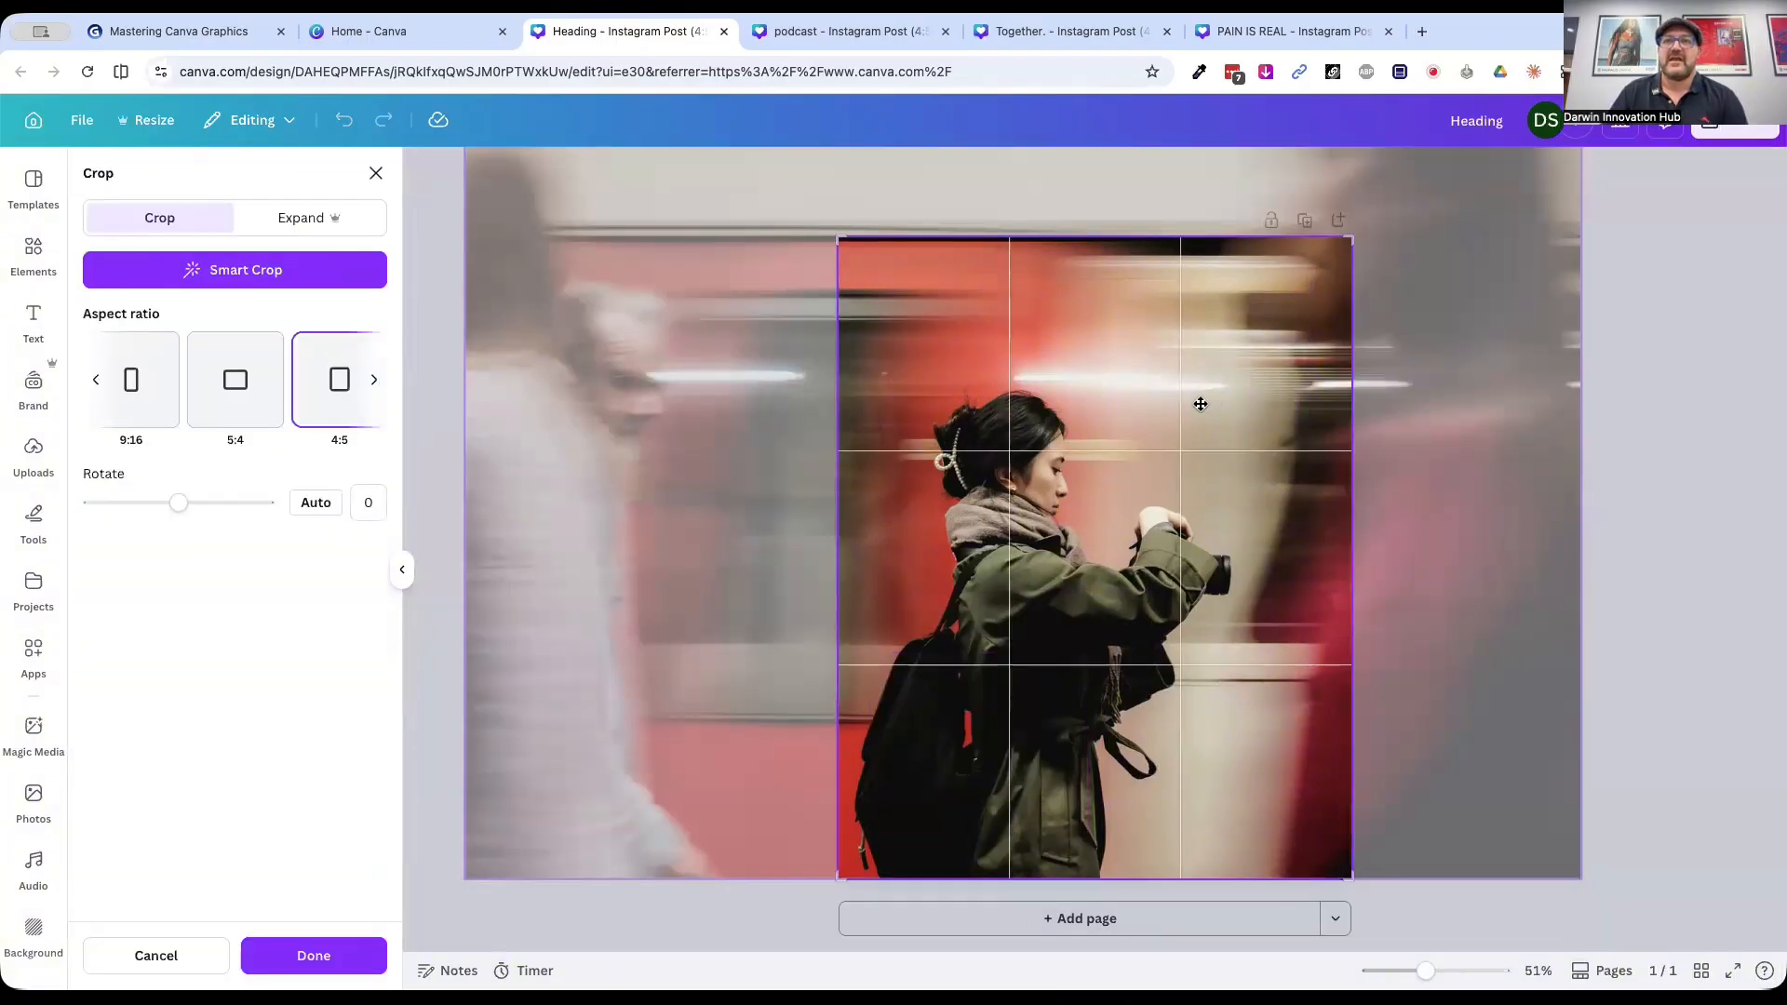
{"action": "left_click_drag", "start_coordinate": [1200, 404], "coordinate": [1208, 404]}
{"action": "left_click_drag", "start_coordinate": [1208, 404], "coordinate": [1208, 404]}
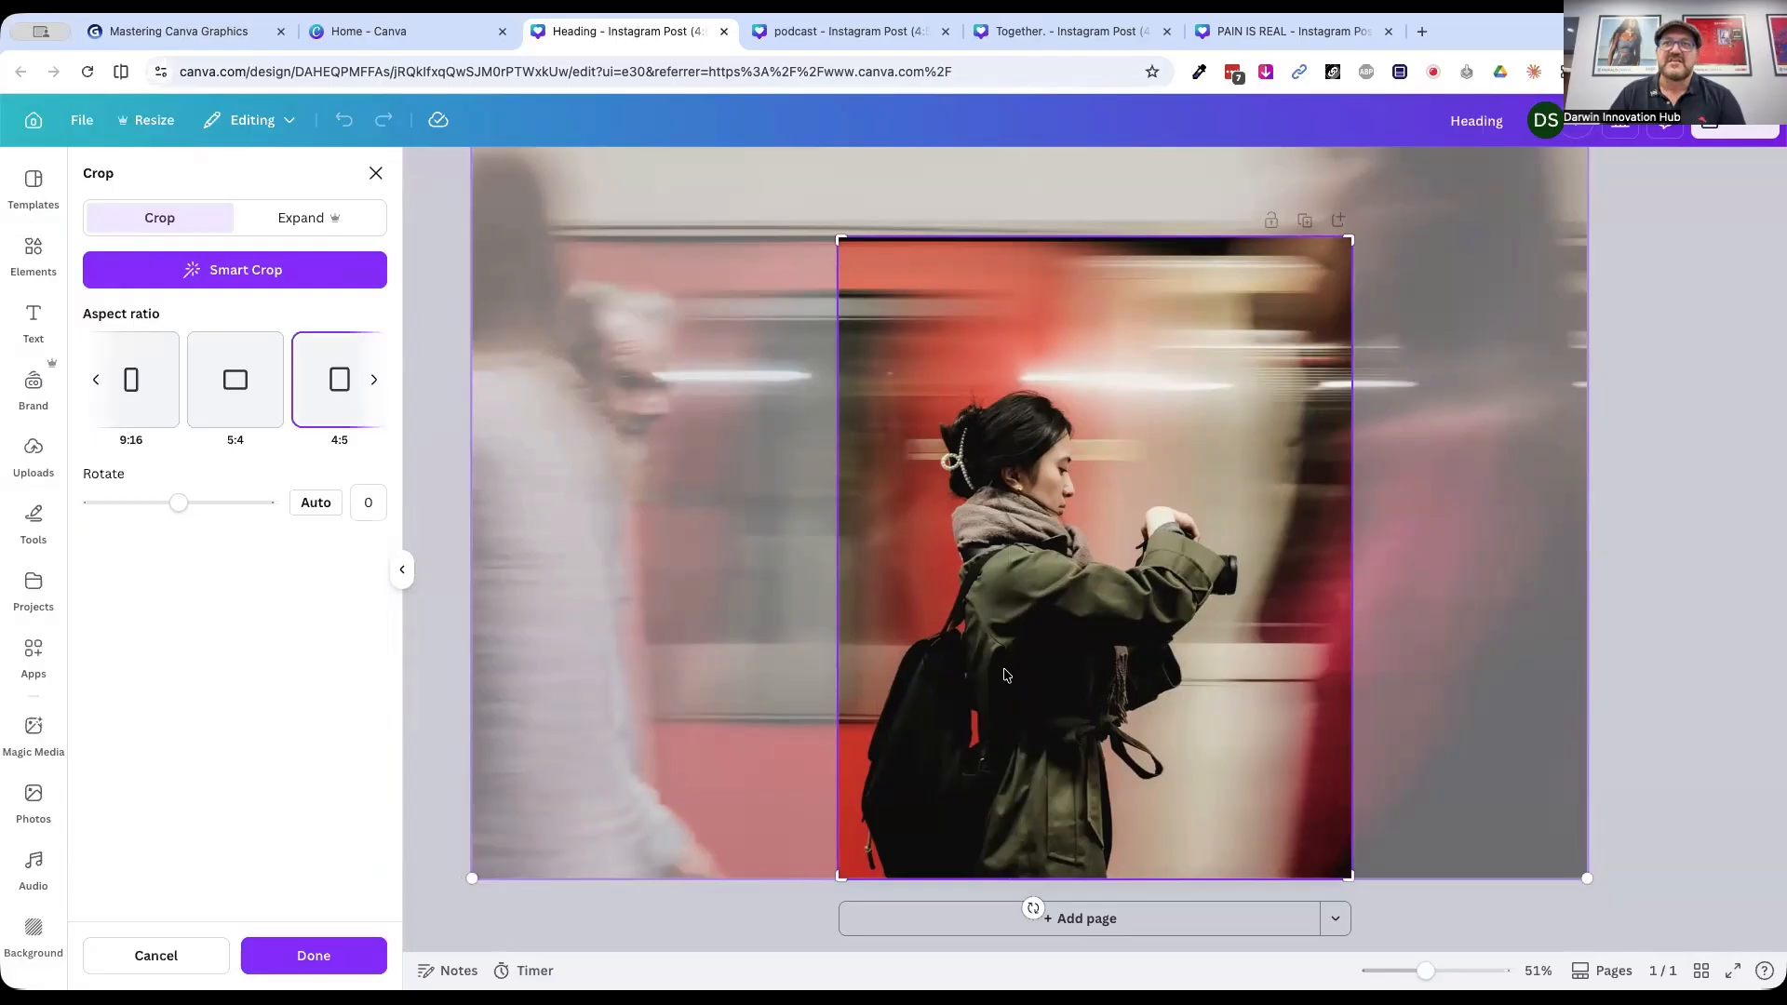
{"action": "left_click", "coordinate": [1714, 349]}
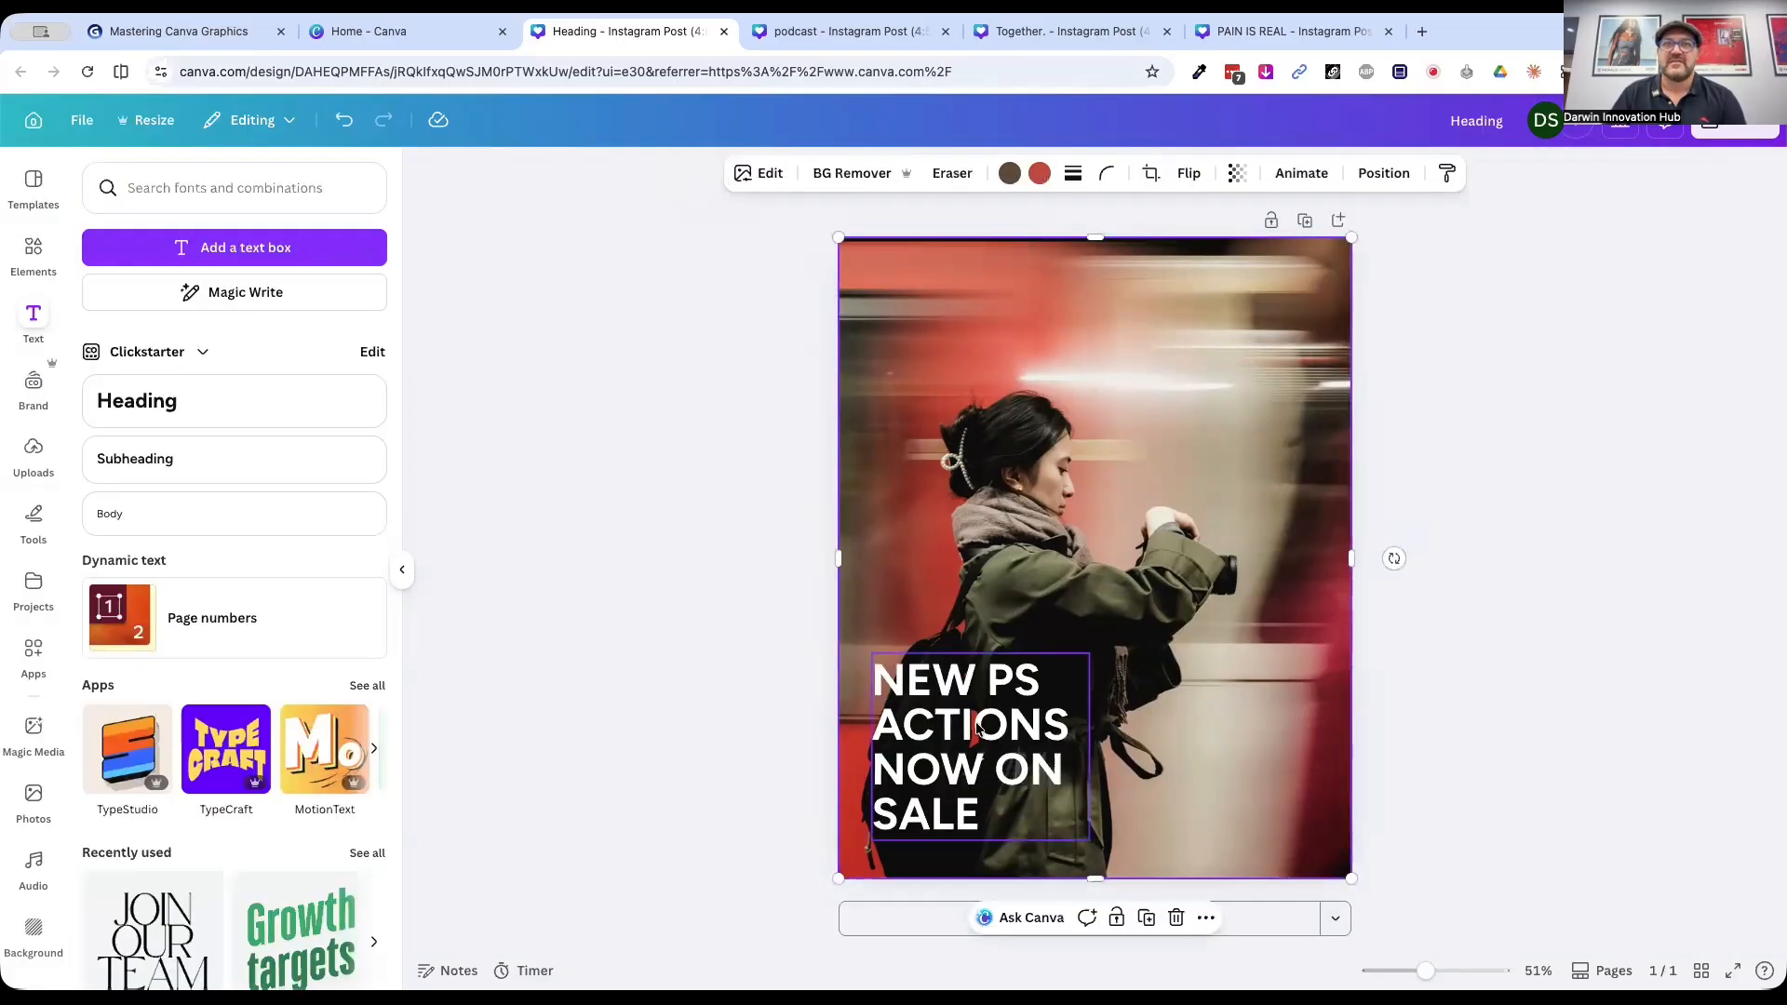
{"action": "left_click_drag", "start_coordinate": [968, 713], "coordinate": [986, 647]}
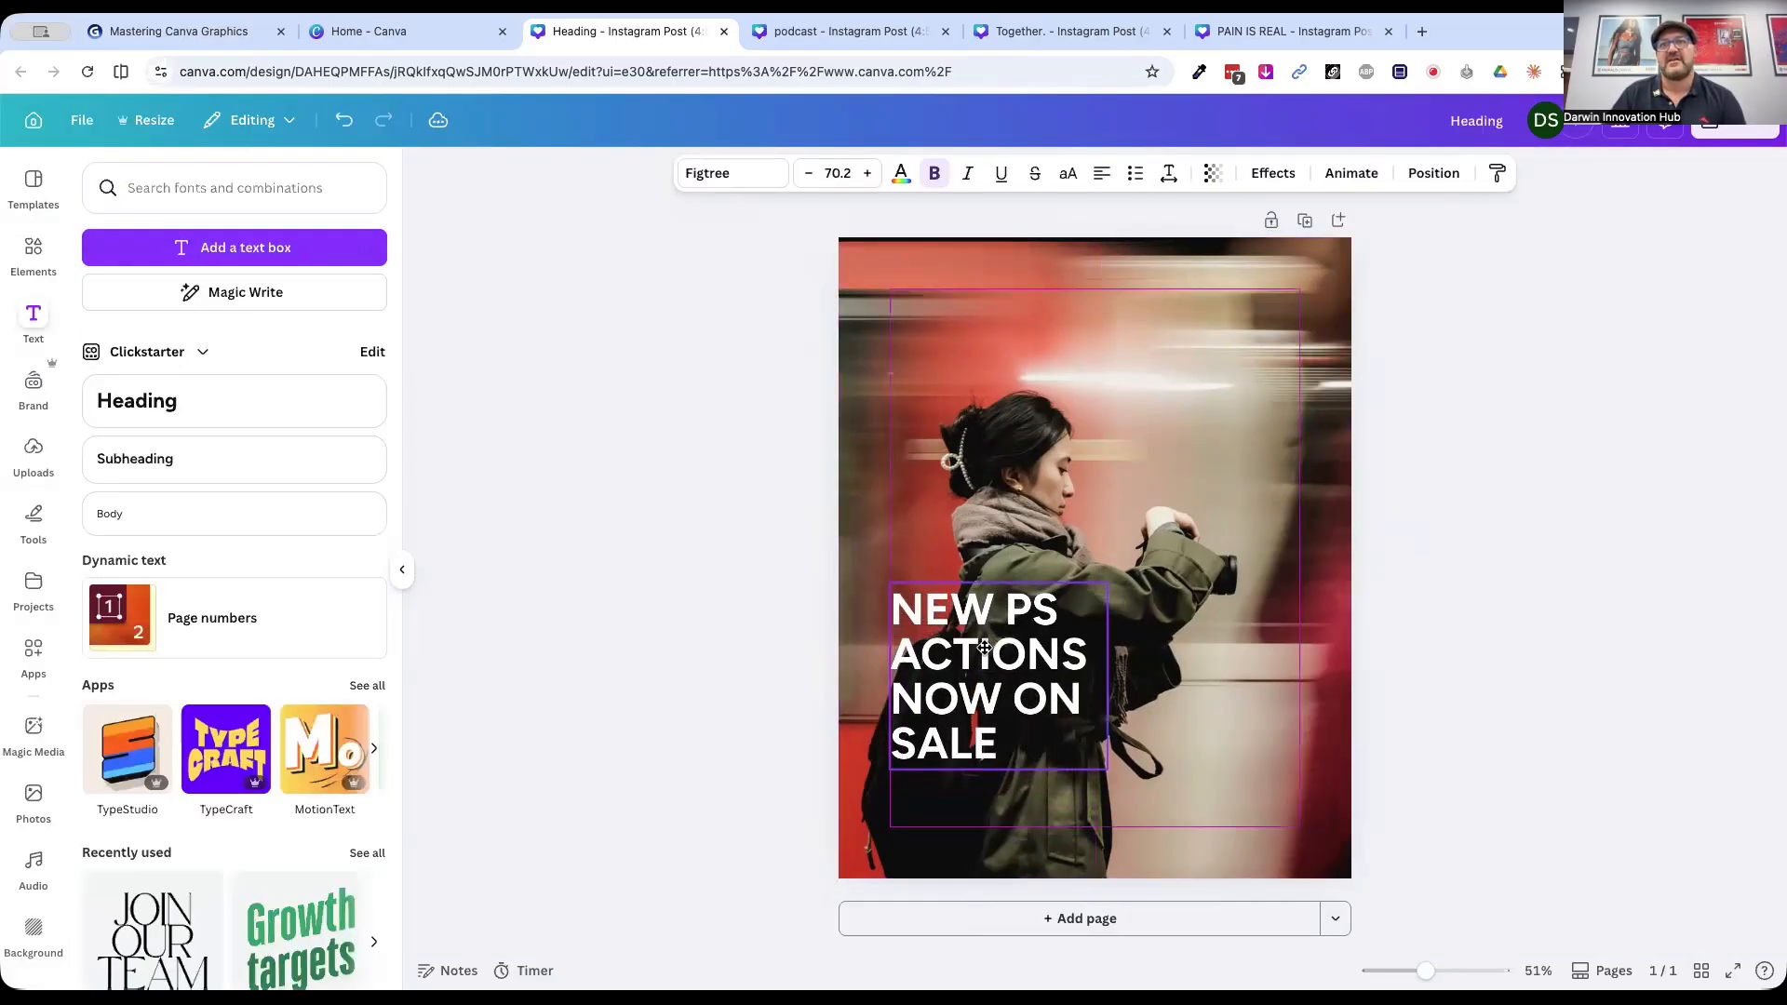
{"action": "left_click", "coordinate": [1529, 631]}
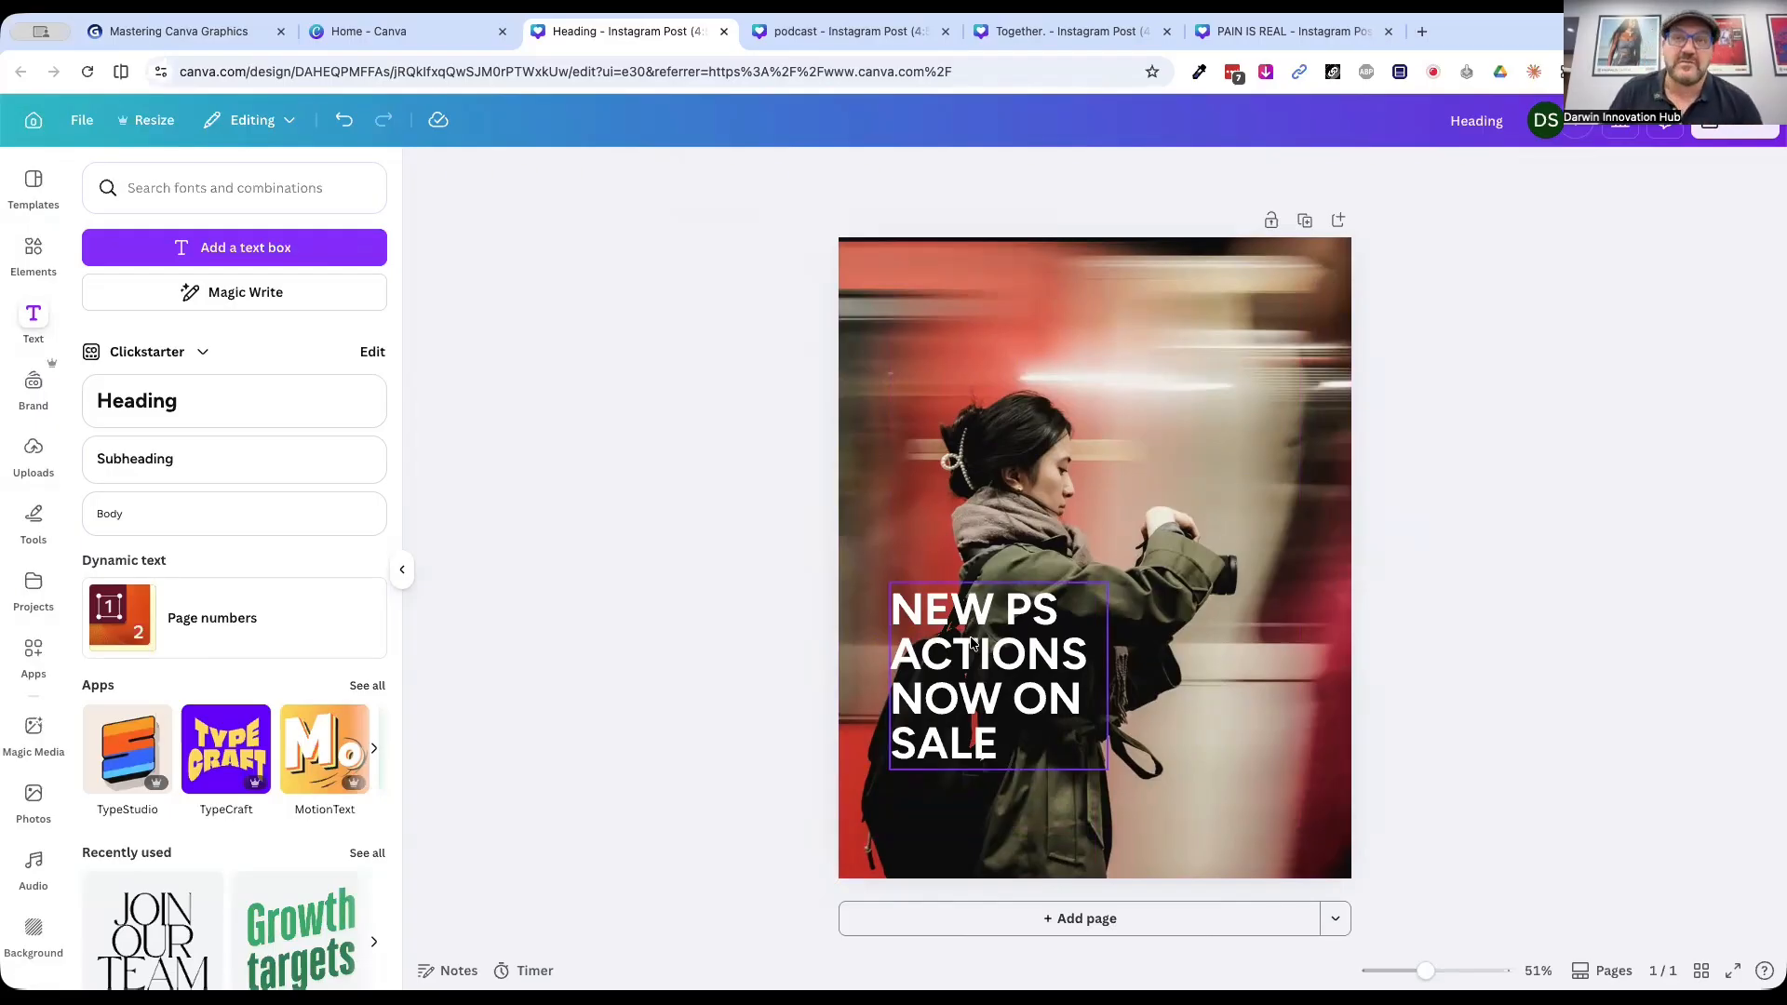
Step: Replace the all-caps heading text with "New PS actions now on sale." in sentence case
{"action": "left_click", "coordinate": [933, 673]}
{"action": "left_click", "coordinate": [933, 672]}
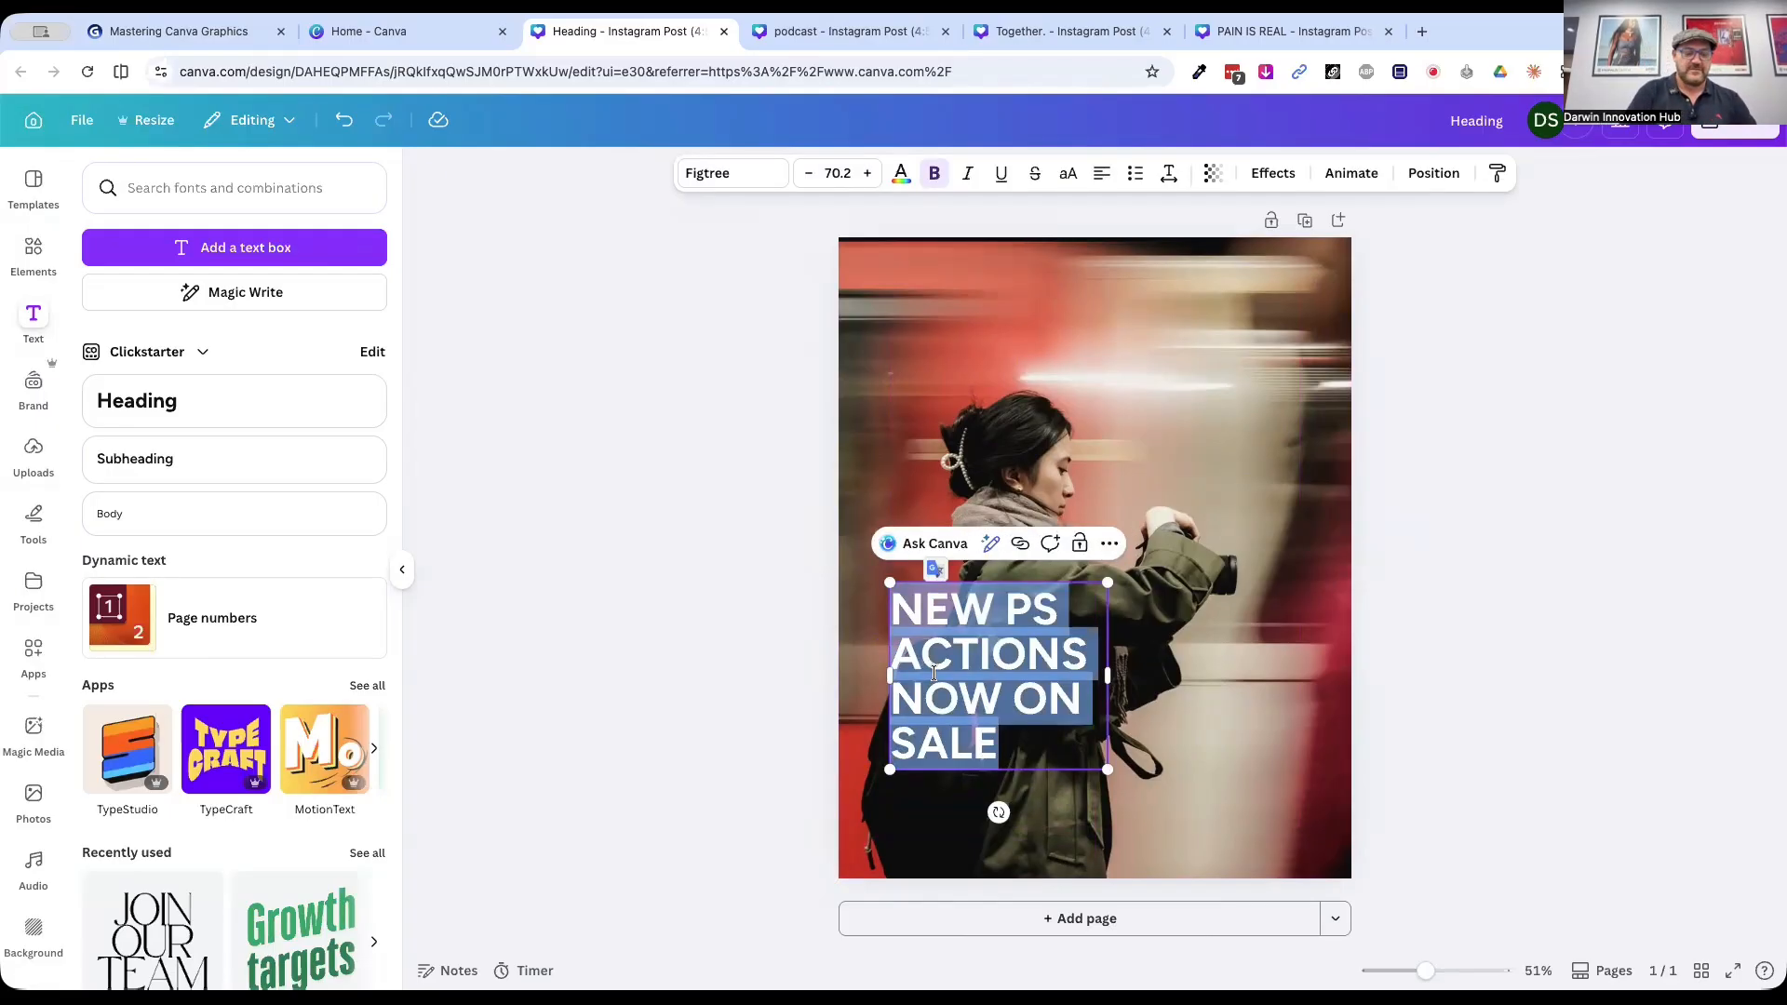
{"action": "type", "text": "New A"}
{"action": "key", "text": "BackSpace"}
{"action": "type", "text": "actio"}
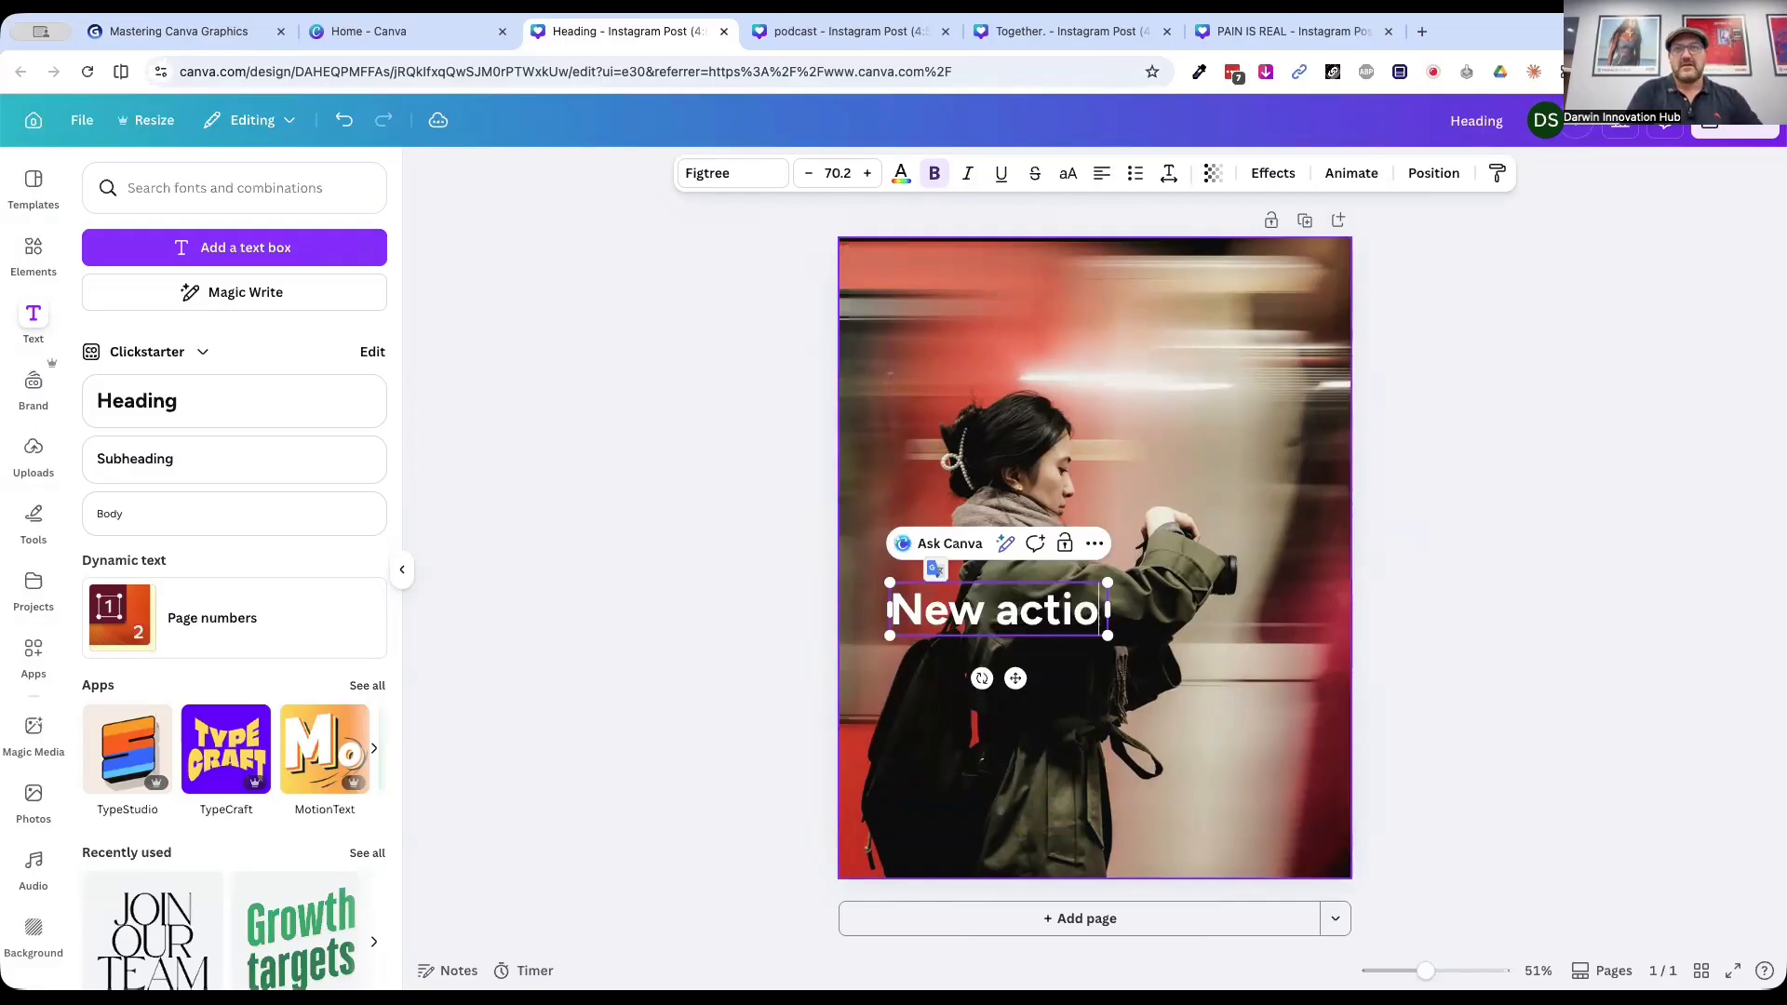
{"action": "type", "text": "ns"}
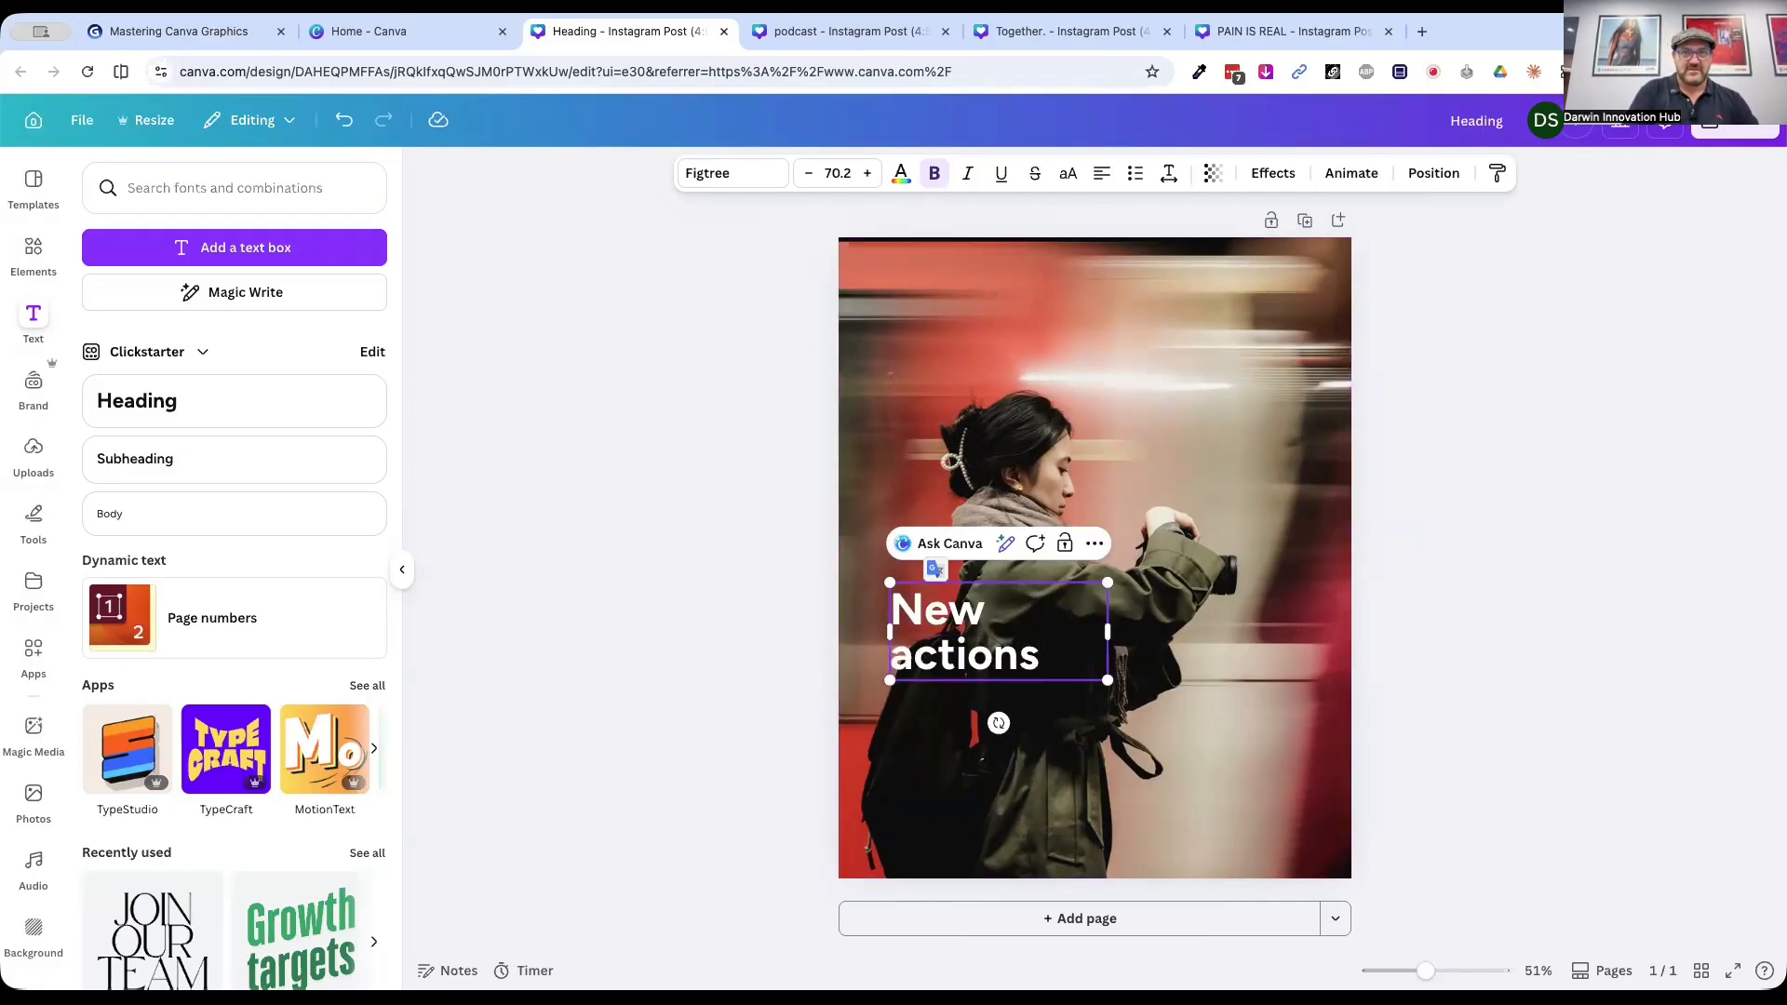
{"action": "key", "text": "BackSpace"}
{"action": "key", "text": "BackSpace"}
{"action": "key", "text": "BackSpace"}
{"action": "key", "text": "BackSpace"}
{"action": "key", "text": "BackSpace"}
{"action": "key", "text": "BackSpace"}
{"action": "key", "text": "BackSpace"}
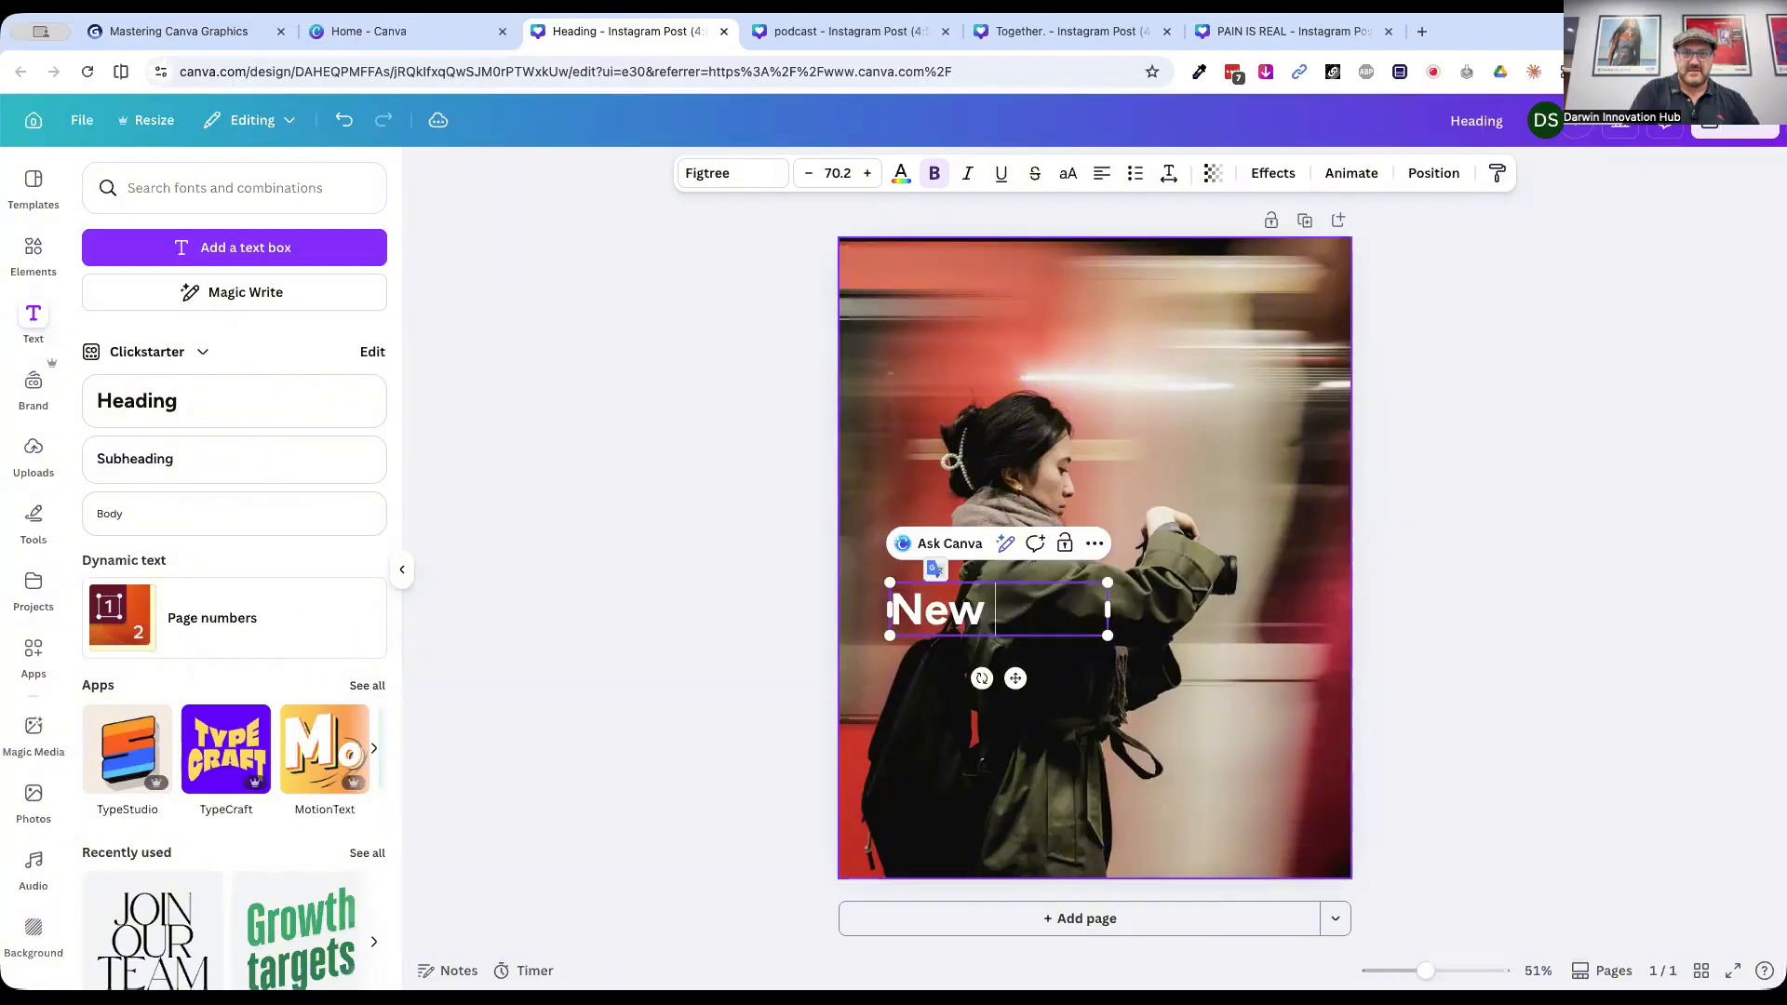
{"action": "type", "text": "PS acti0ons njo"}
{"action": "key", "text": "BackSpace"}
{"action": "key", "text": "BackSpace"}
{"action": "key", "text": "BackSpace"}
{"action": "key", "text": "BackSpace"}
{"action": "key", "text": "BackSpace"}
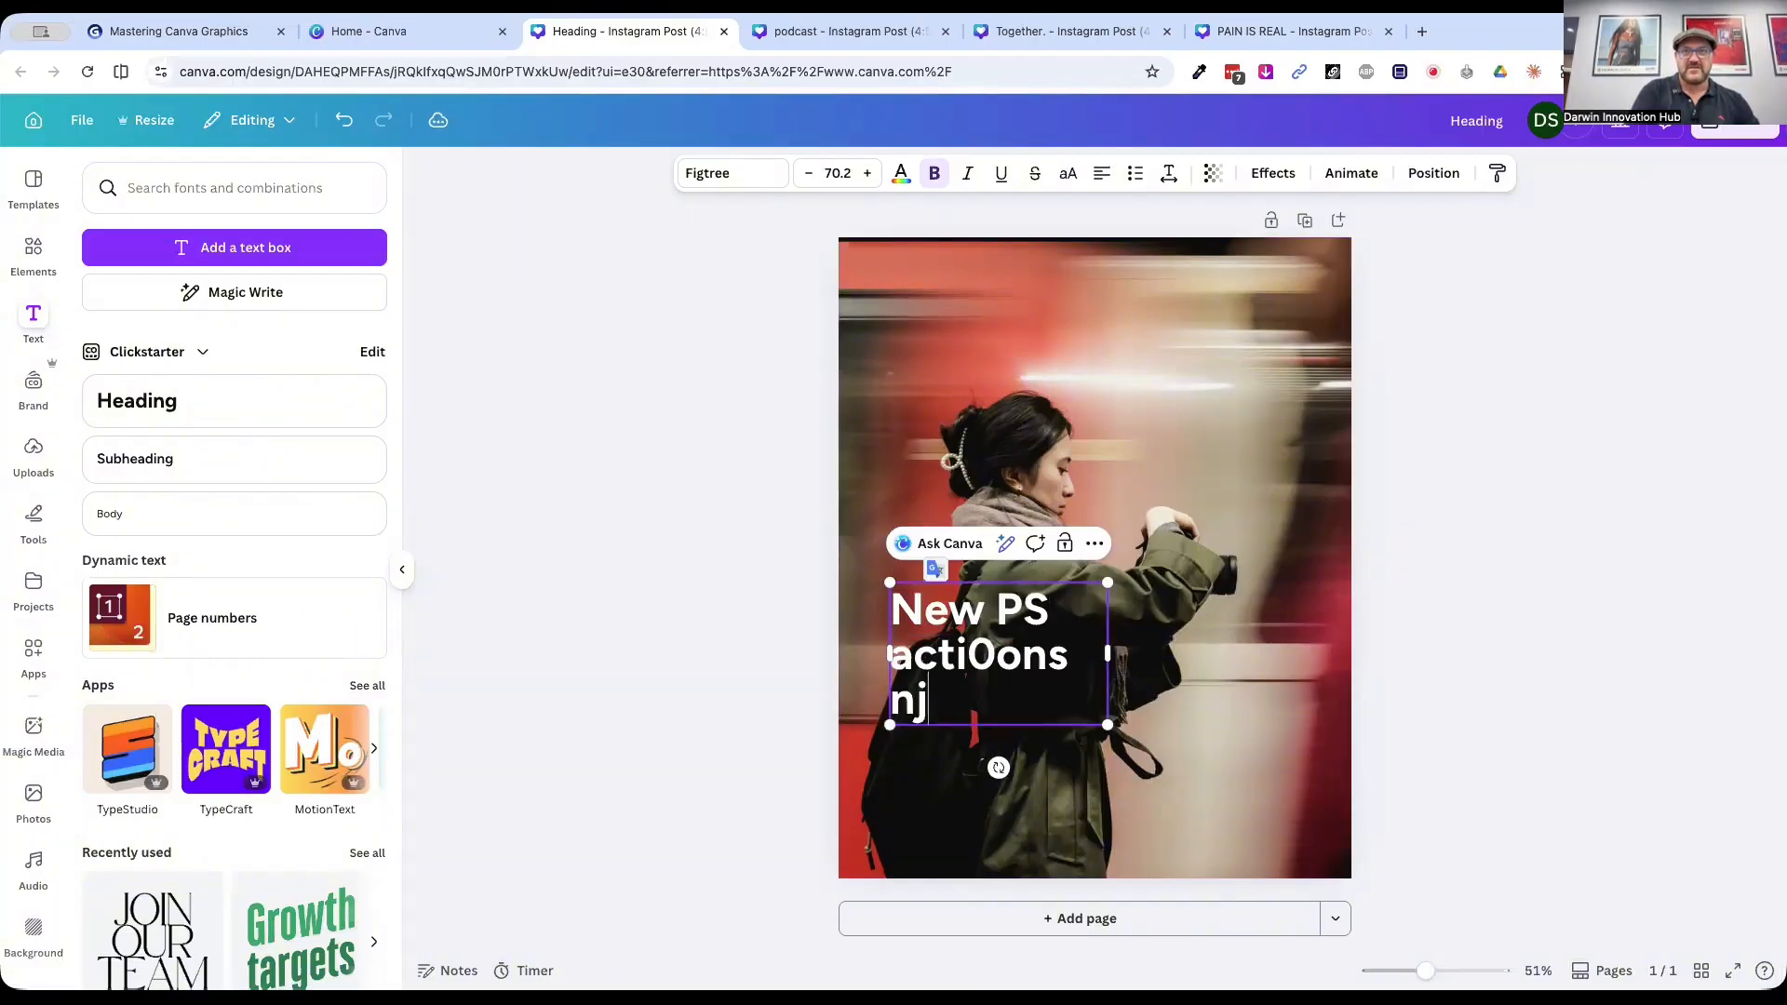
{"action": "key", "text": "BackSpace"}
{"action": "key", "text": "BackSpace"}
{"action": "key", "text": "BackSpace"}
{"action": "type", "text": "ons now "}
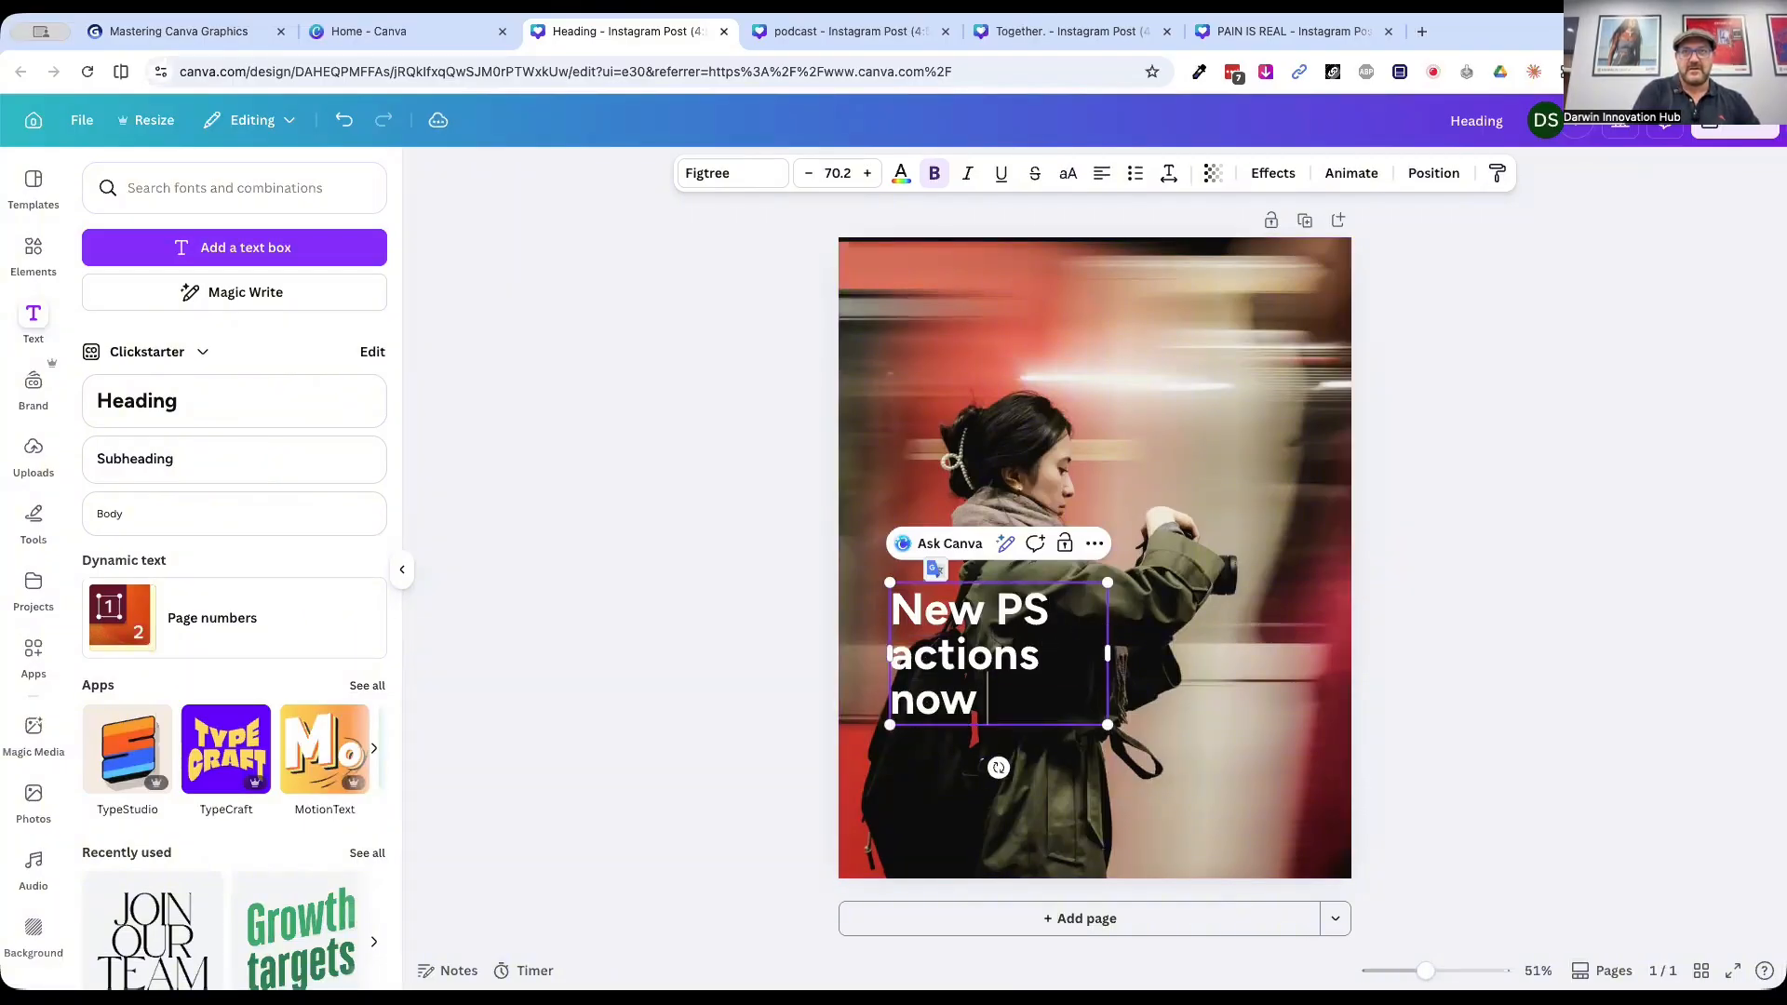
{"action": "type", "text": "on sale."}
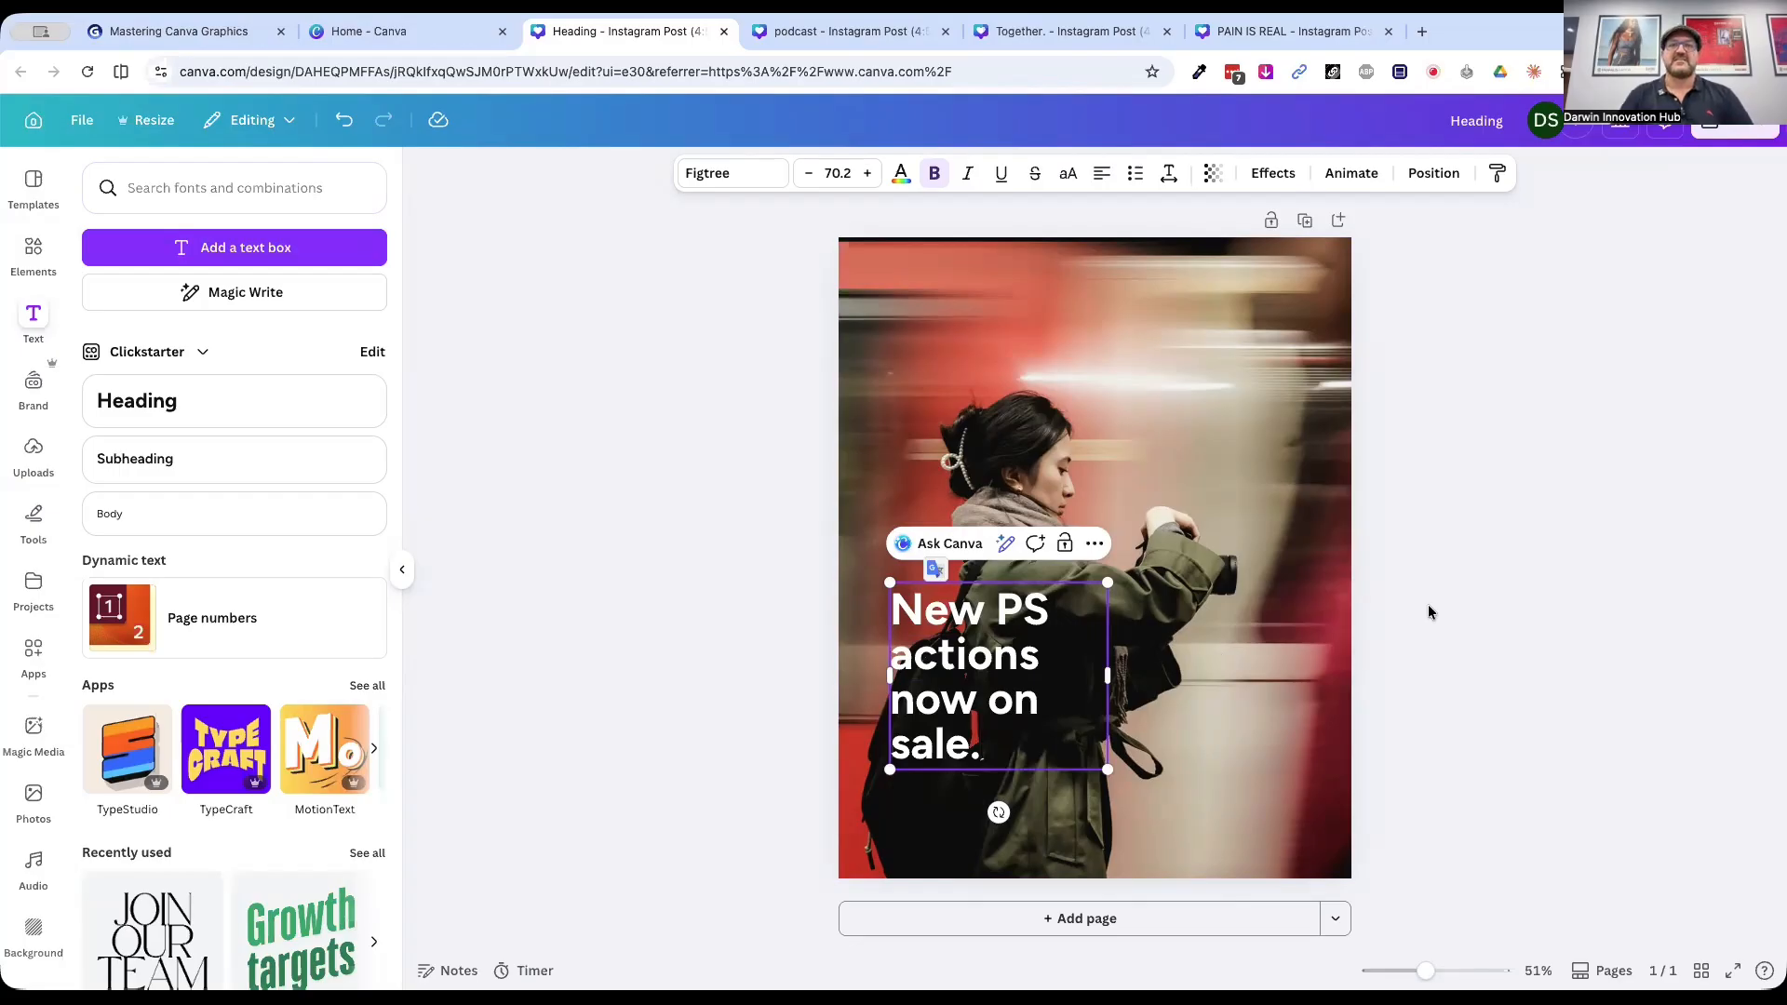
{"action": "left_click", "coordinate": [1450, 596]}
Step: Italicise the heading and set its Figtree font weight to Black
{"action": "left_click", "coordinate": [979, 678]}
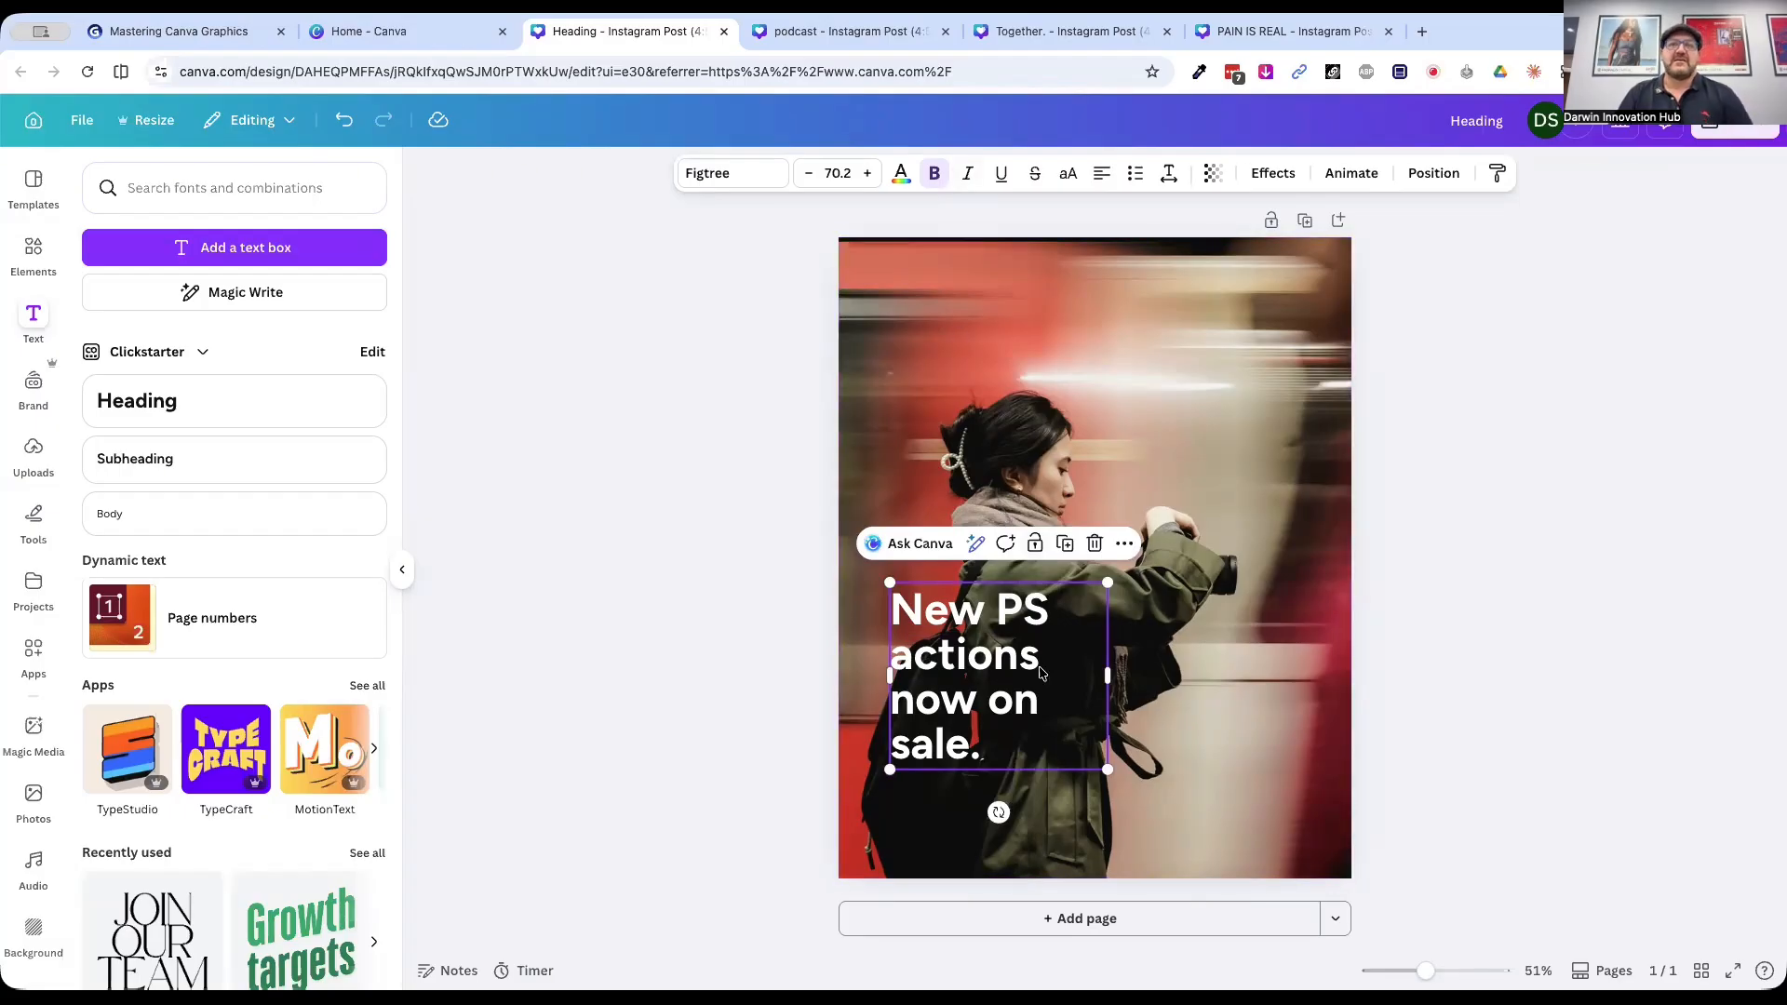
{"action": "left_click", "coordinate": [968, 174]}
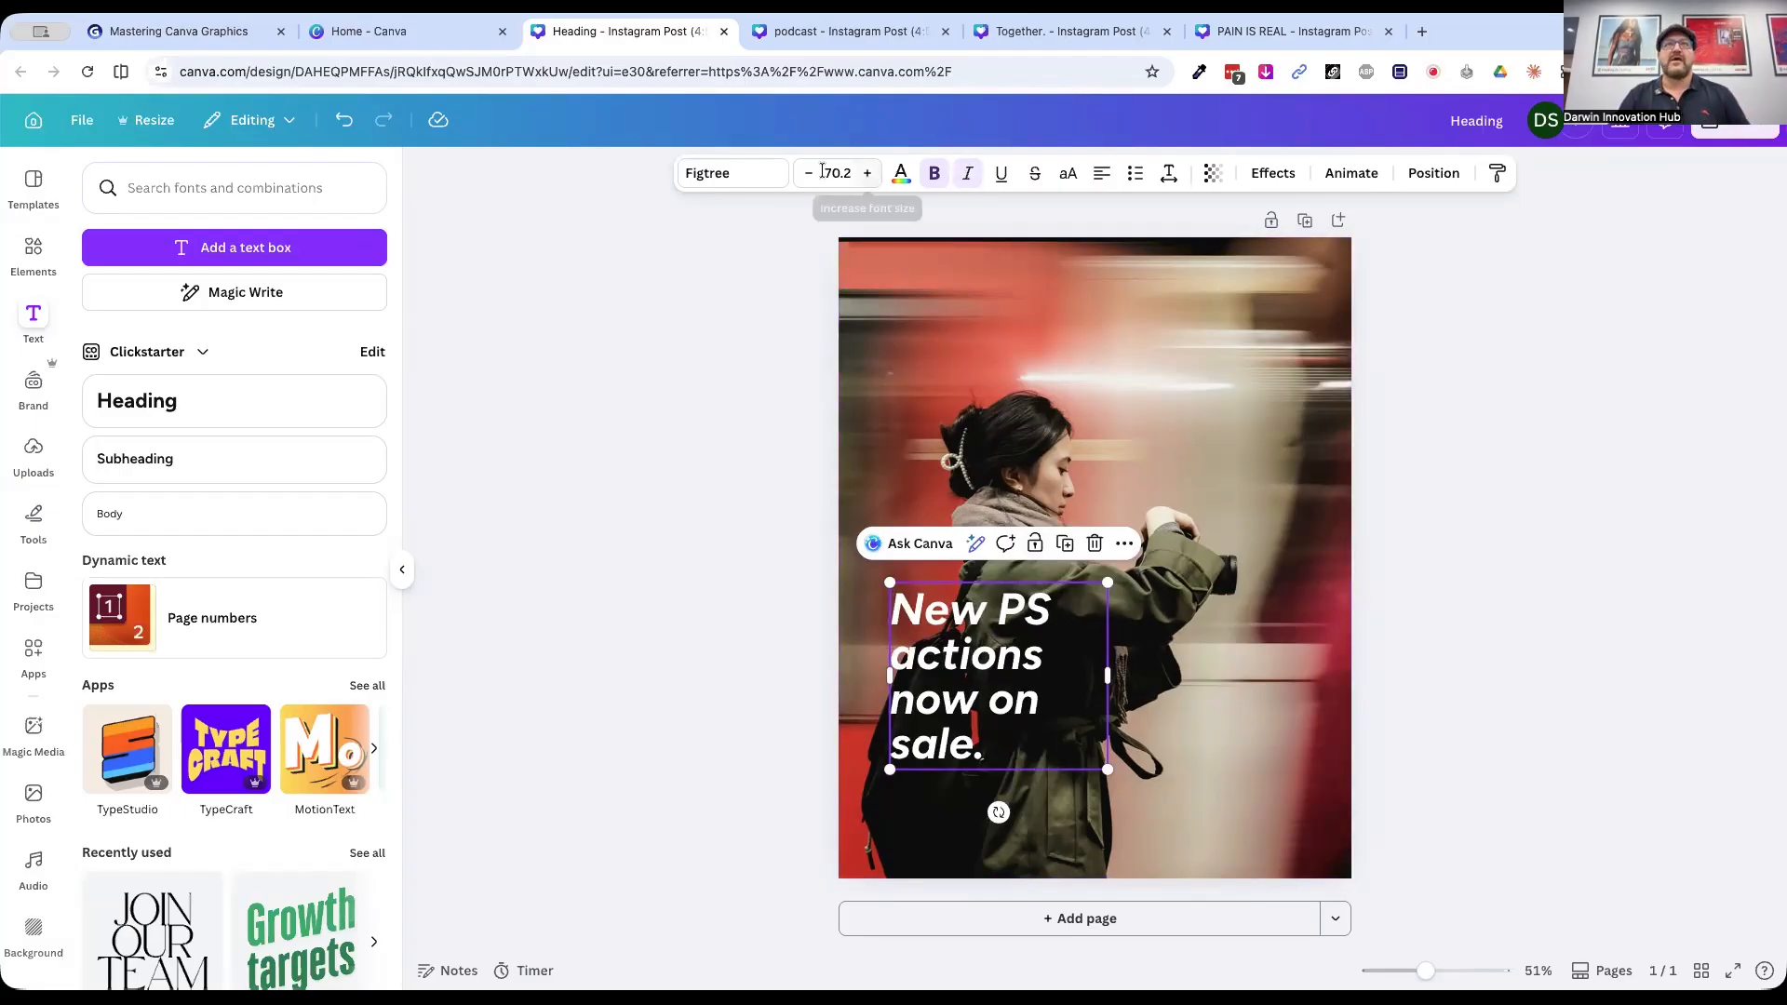
{"action": "left_click", "coordinate": [716, 177]}
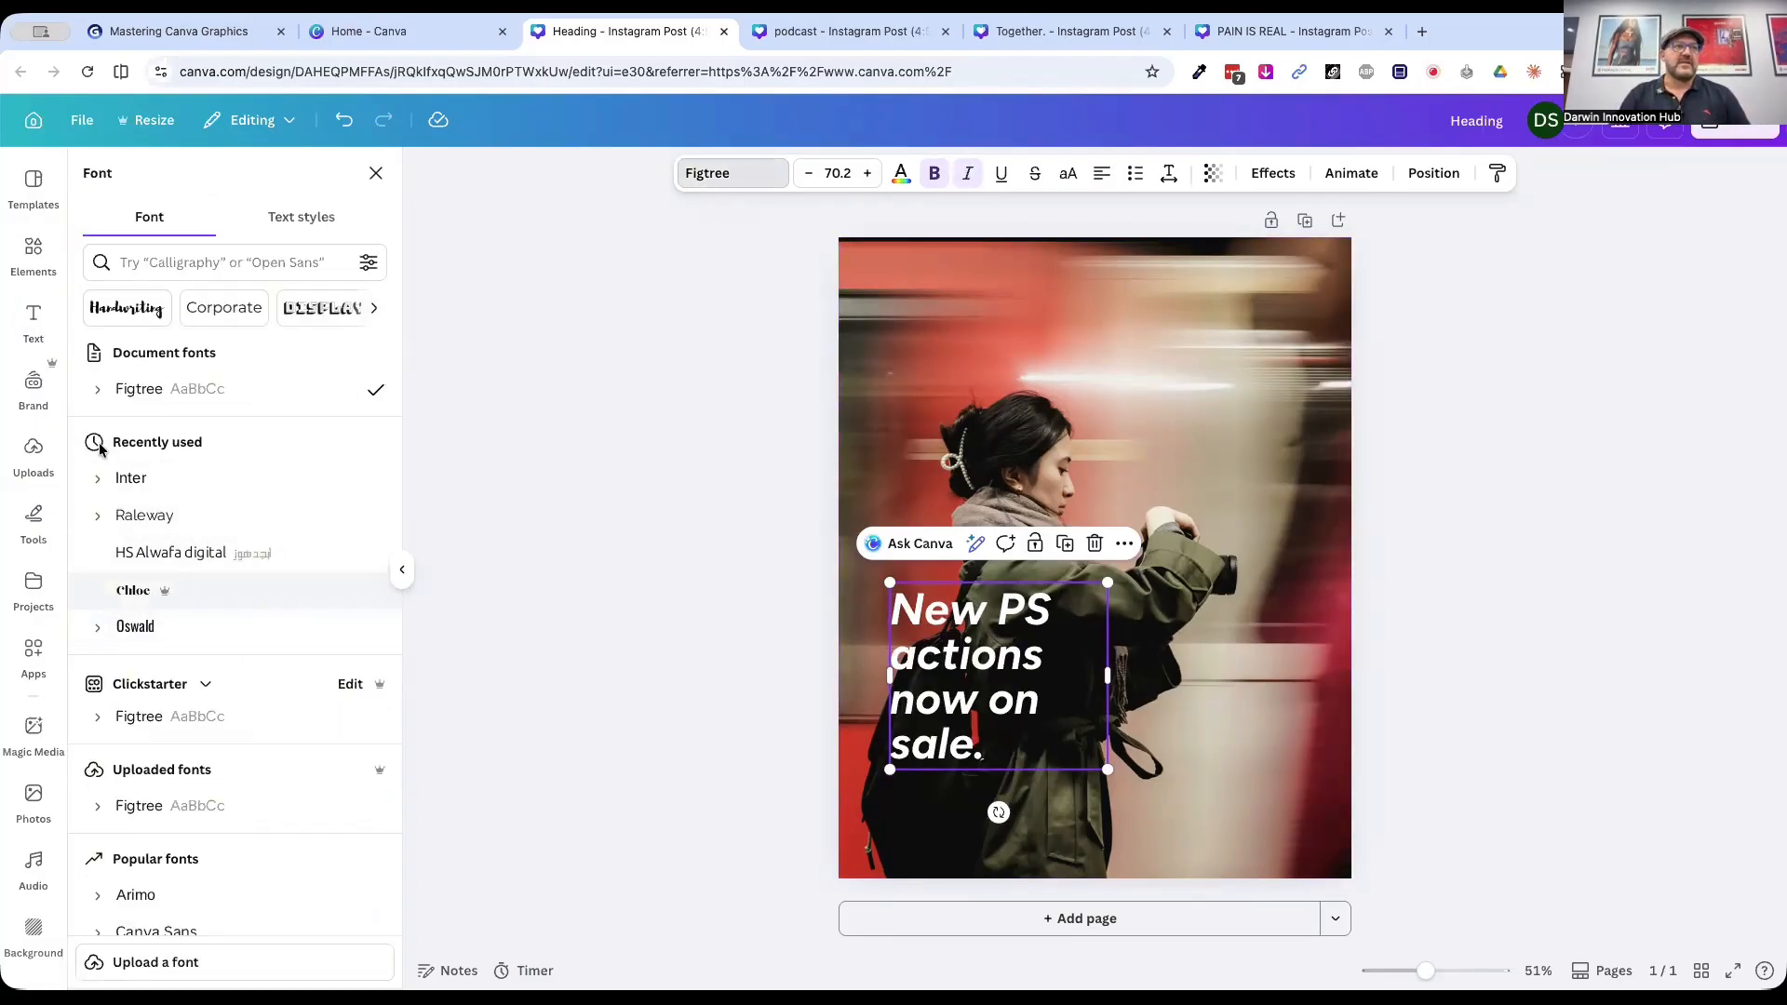
{"action": "left_click", "coordinate": [97, 385]}
{"action": "left_click", "coordinate": [135, 650]}
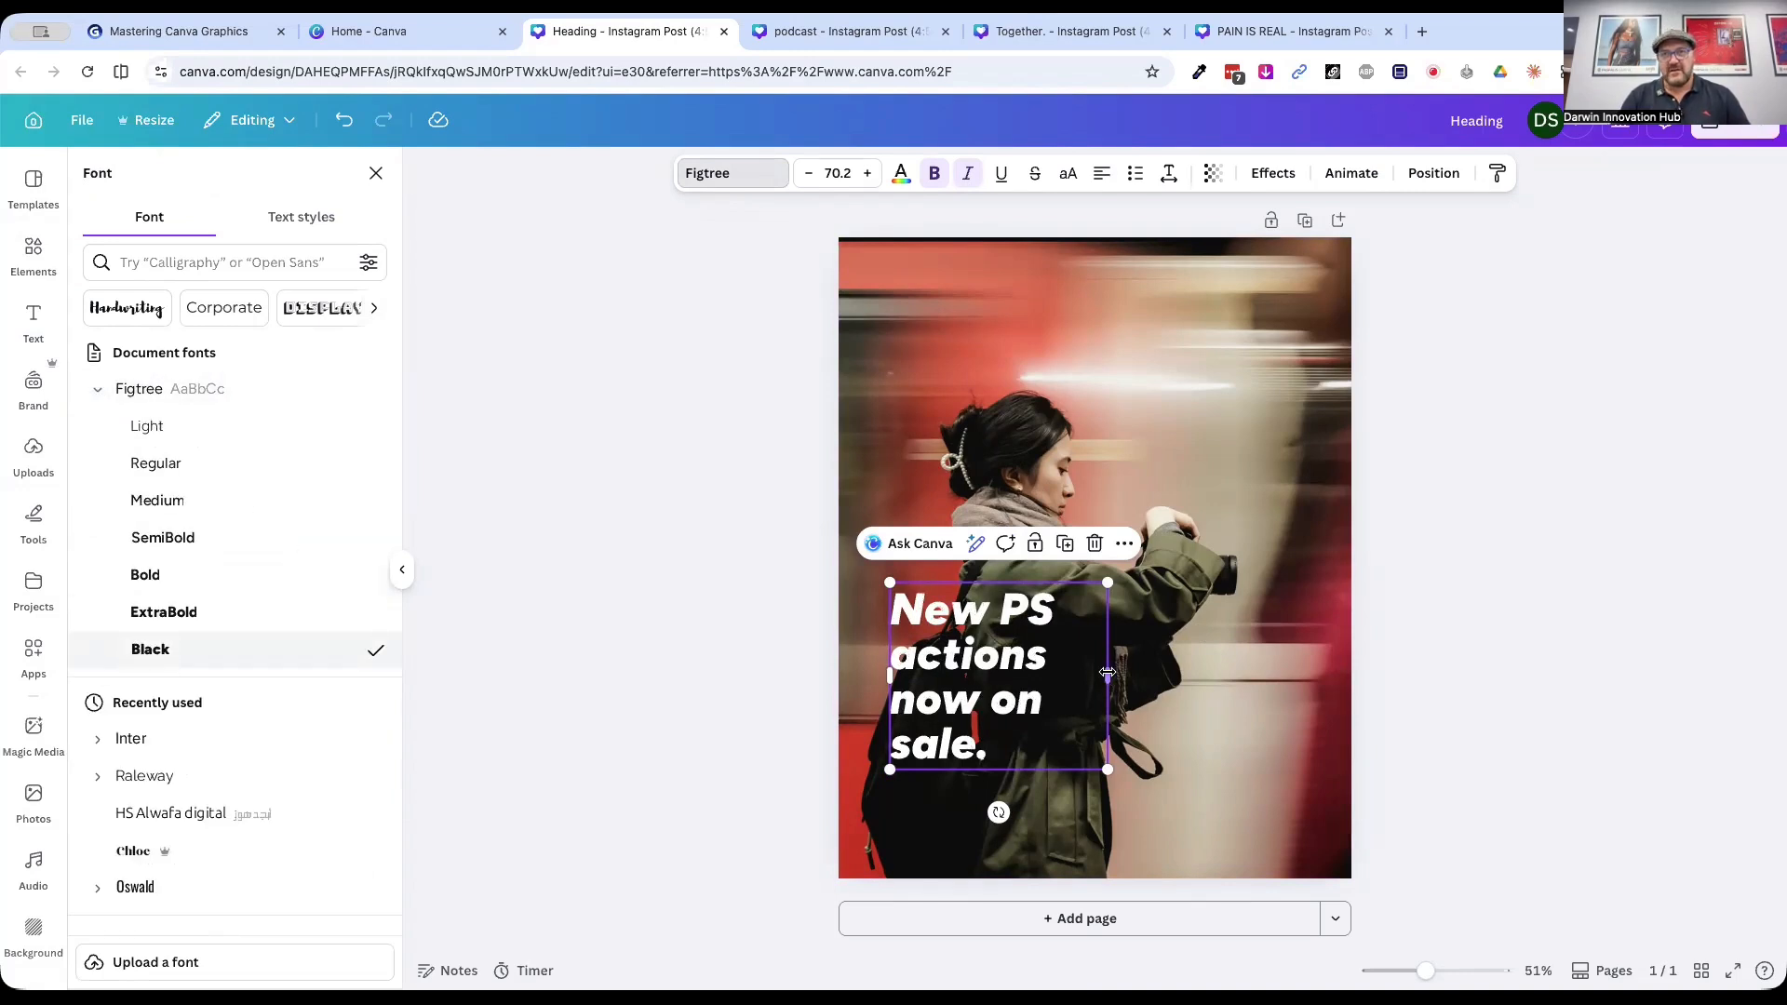
Step: Narrow the heading's text box, enlarge the heading to font size 92.4, and move it lower on the photo
{"action": "left_click_drag", "start_coordinate": [1107, 672], "coordinate": [1064, 672]}
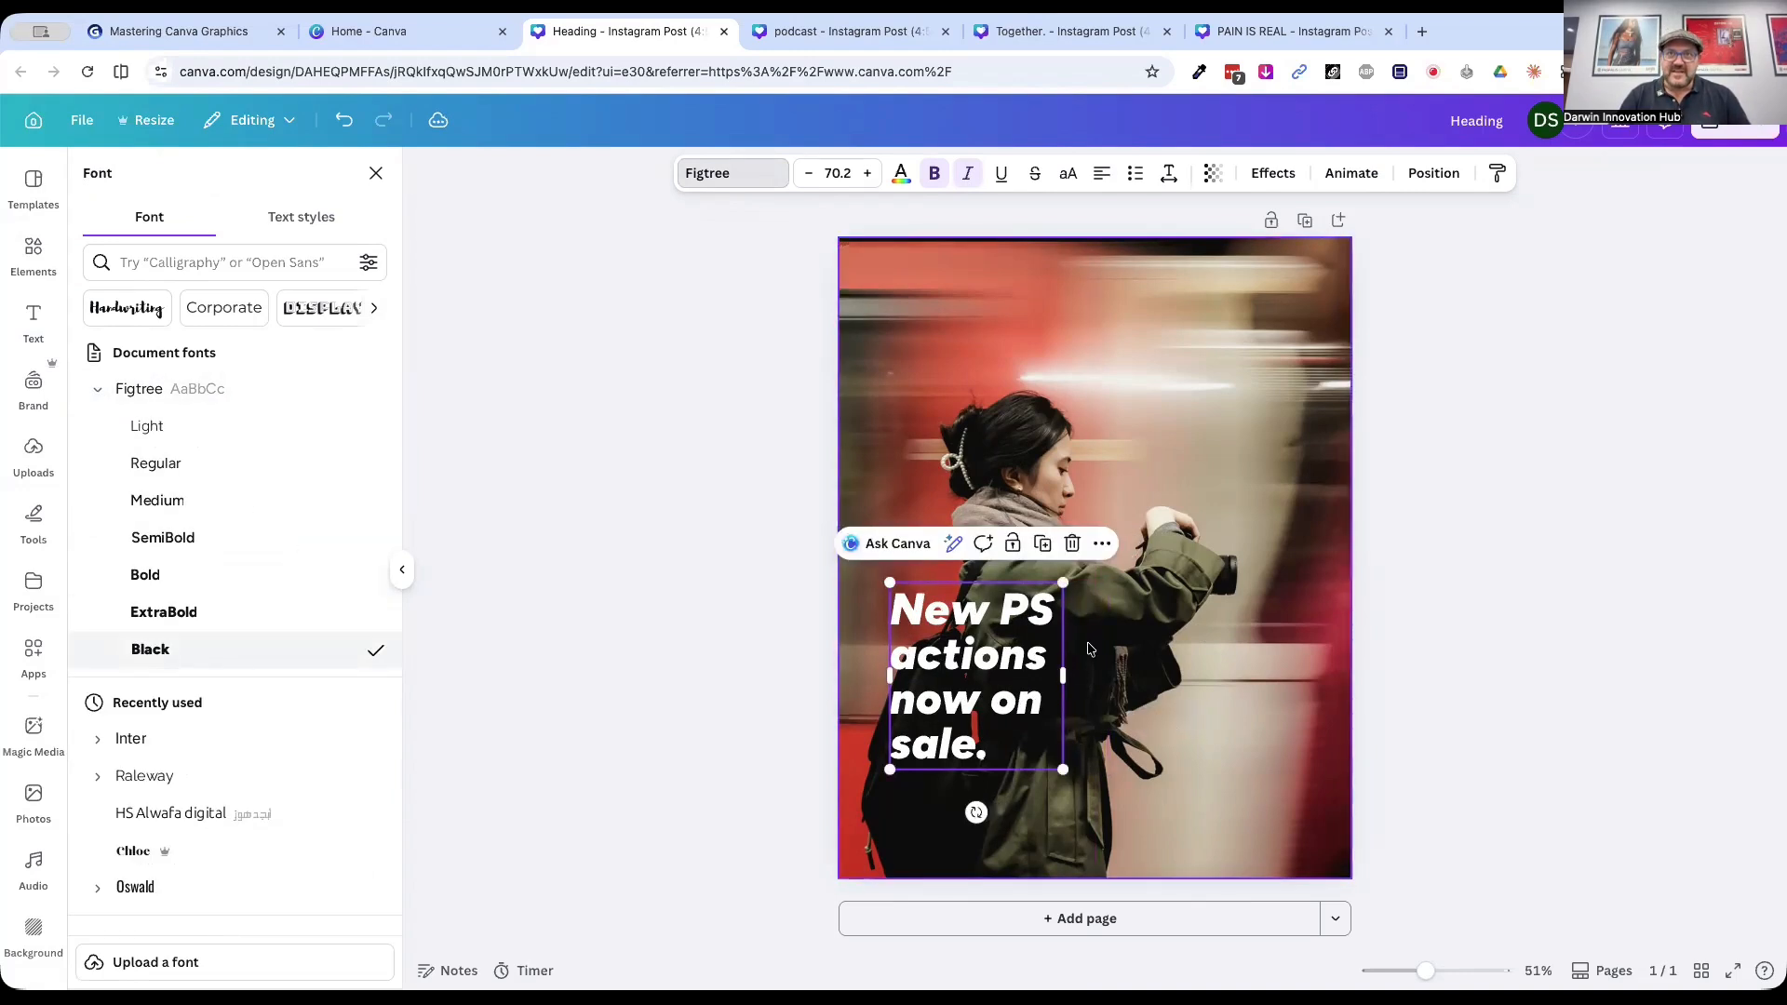
{"action": "left_click_drag", "start_coordinate": [1063, 581], "coordinate": [1096, 549]}
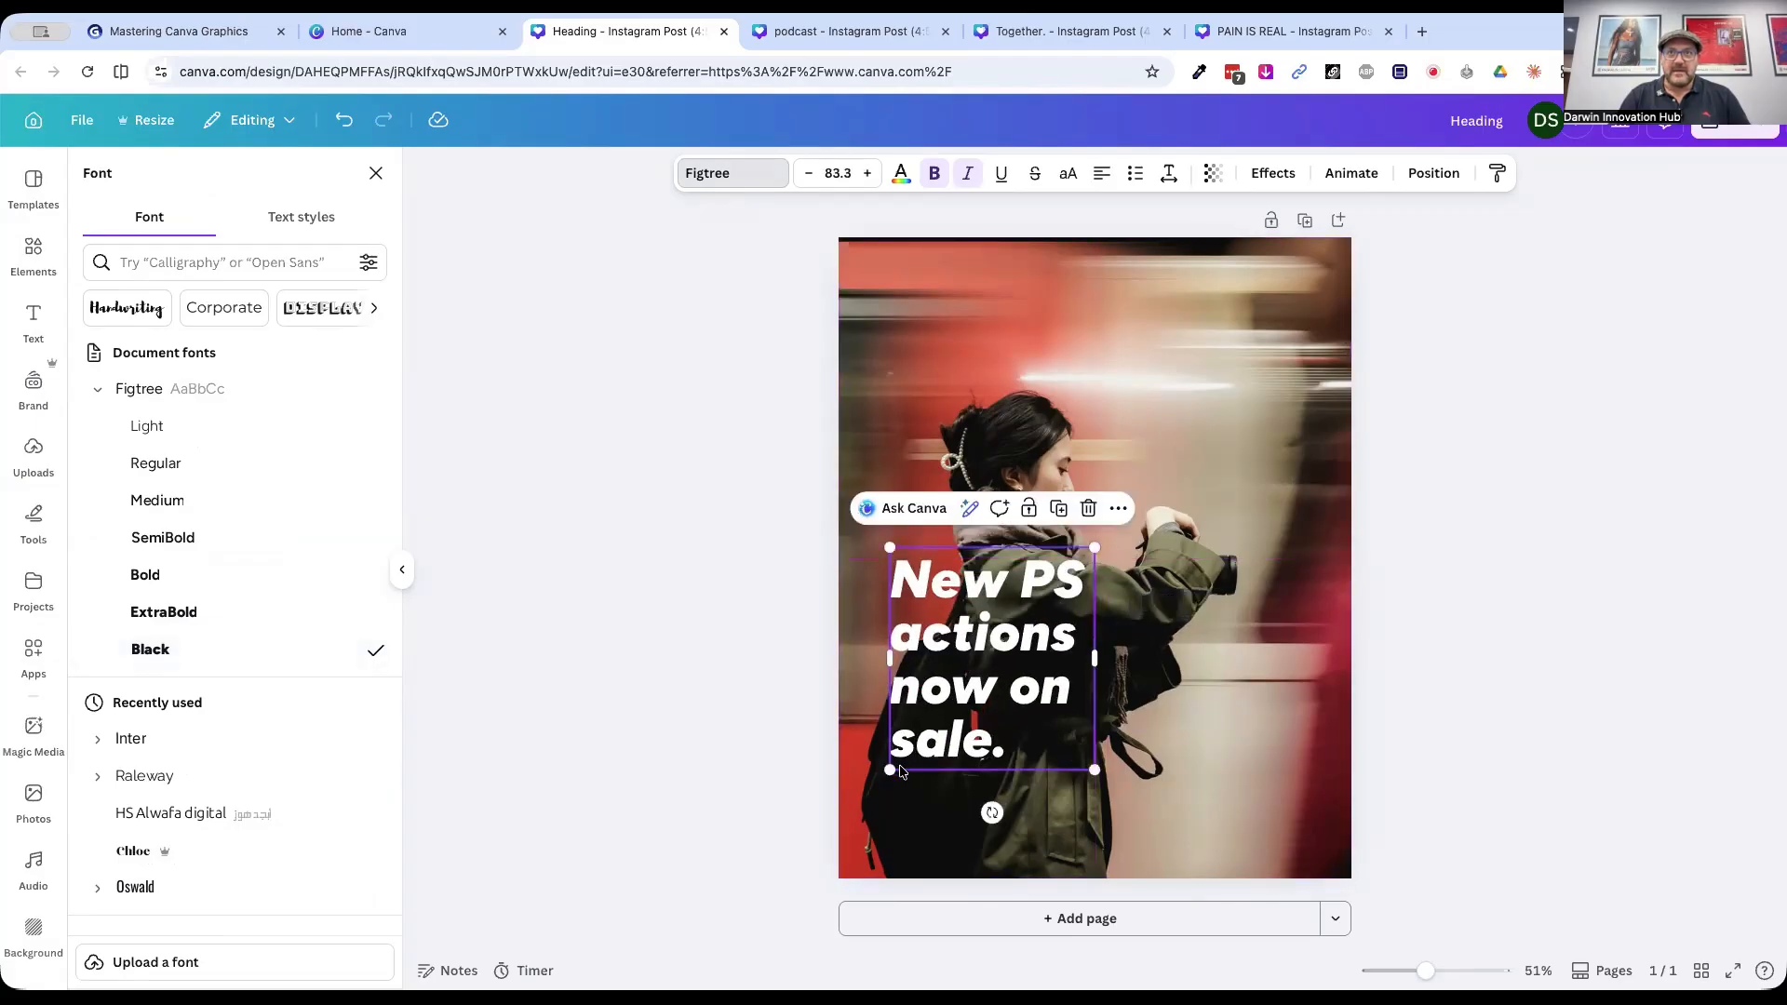
{"action": "left_click_drag", "start_coordinate": [892, 769], "coordinate": [867, 794]}
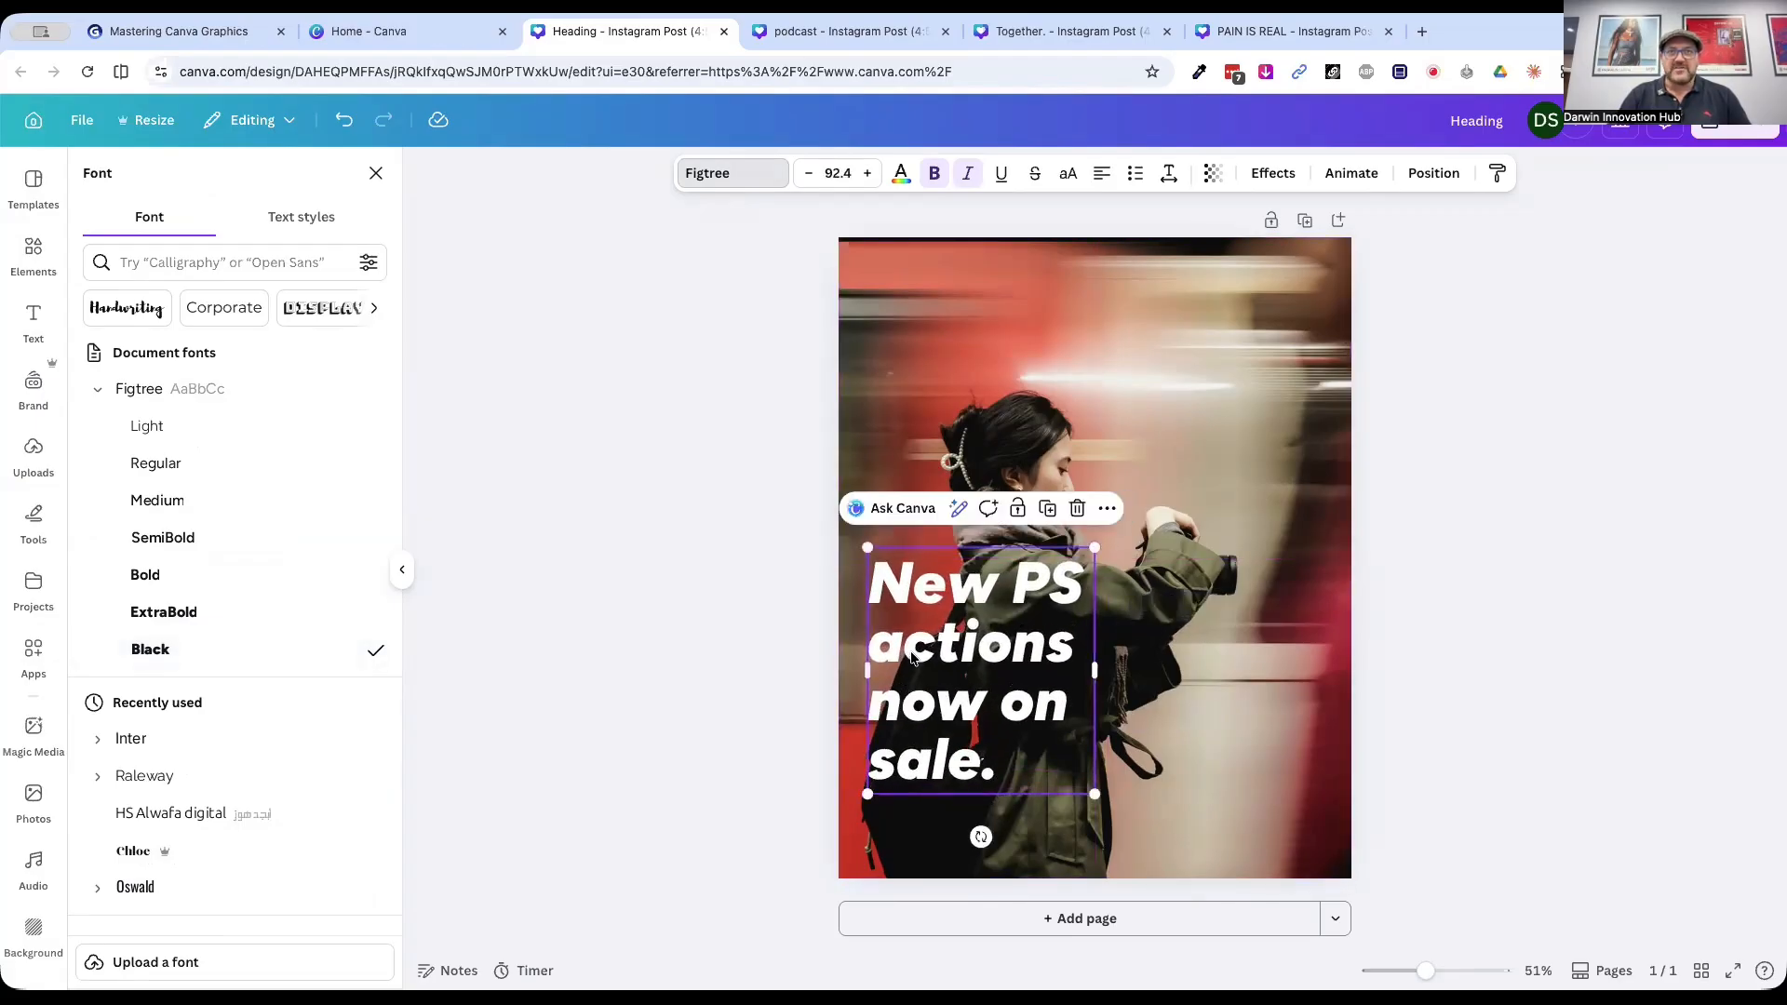
{"action": "mouse_move", "coordinate": [912, 658]}
{"action": "left_mouse_down"}
{"action": "mouse_move", "coordinate": [928, 683]}
{"action": "mouse_move", "coordinate": [913, 683]}
{"action": "left_mouse_up"}
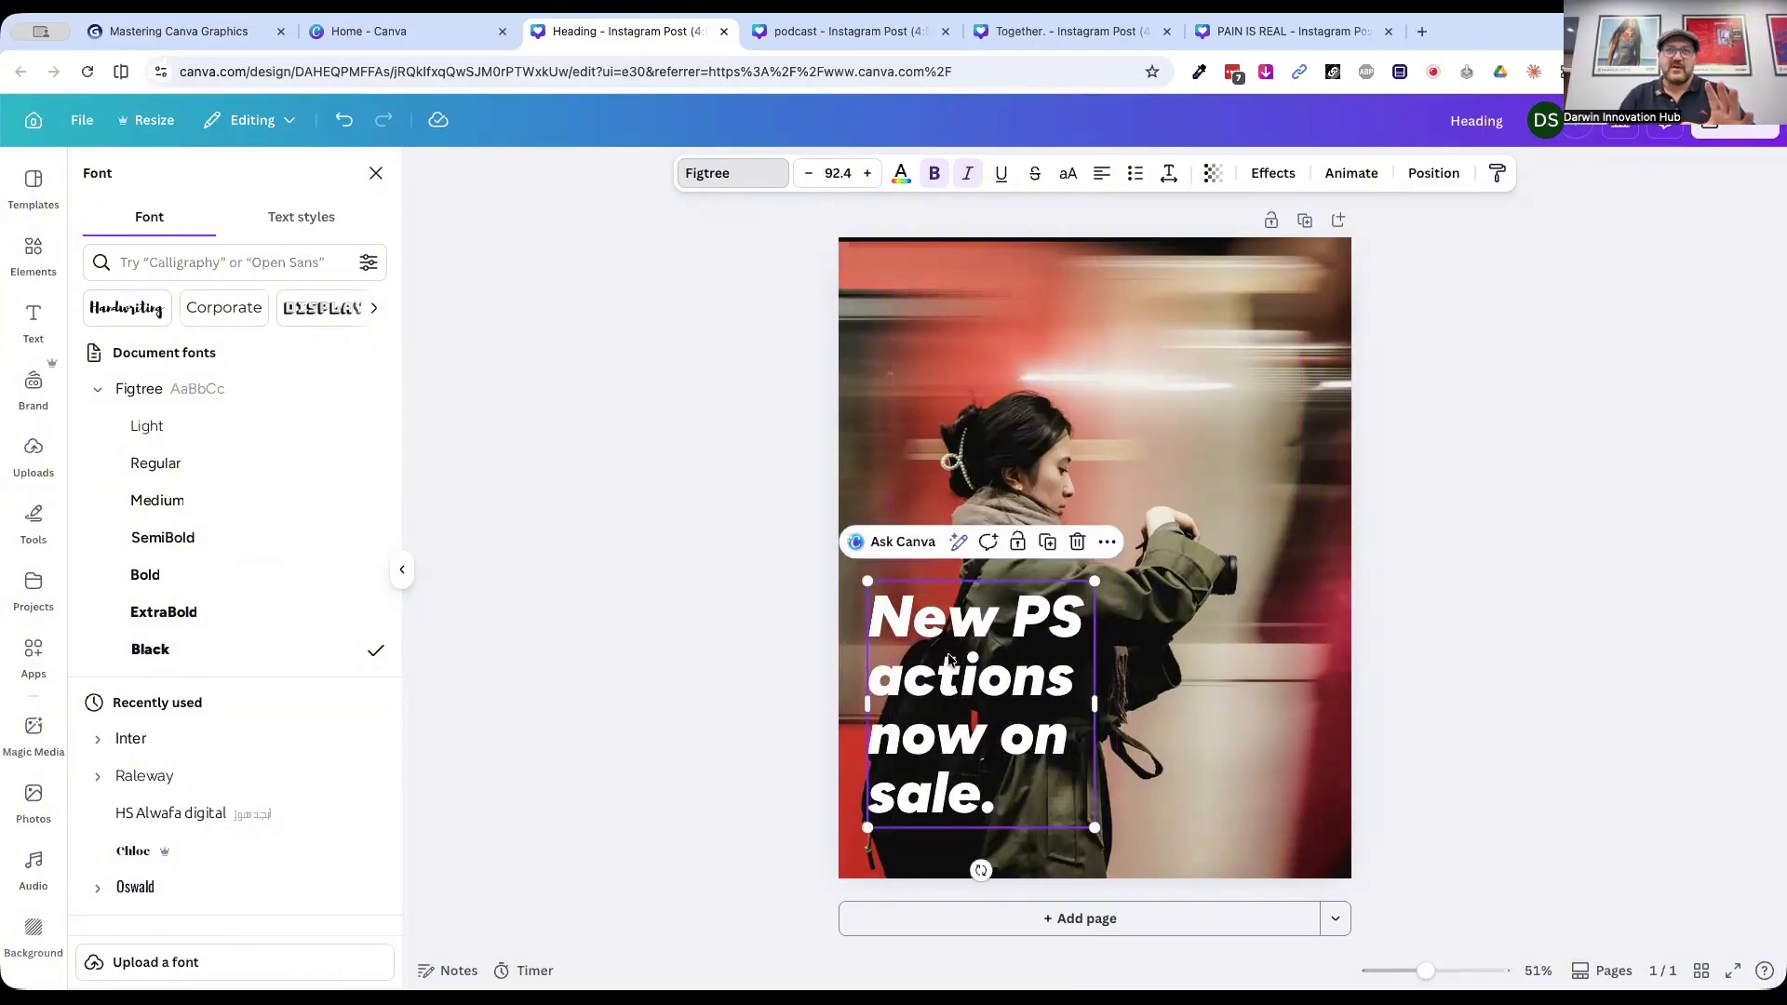
{"action": "left_click", "coordinate": [1448, 607]}
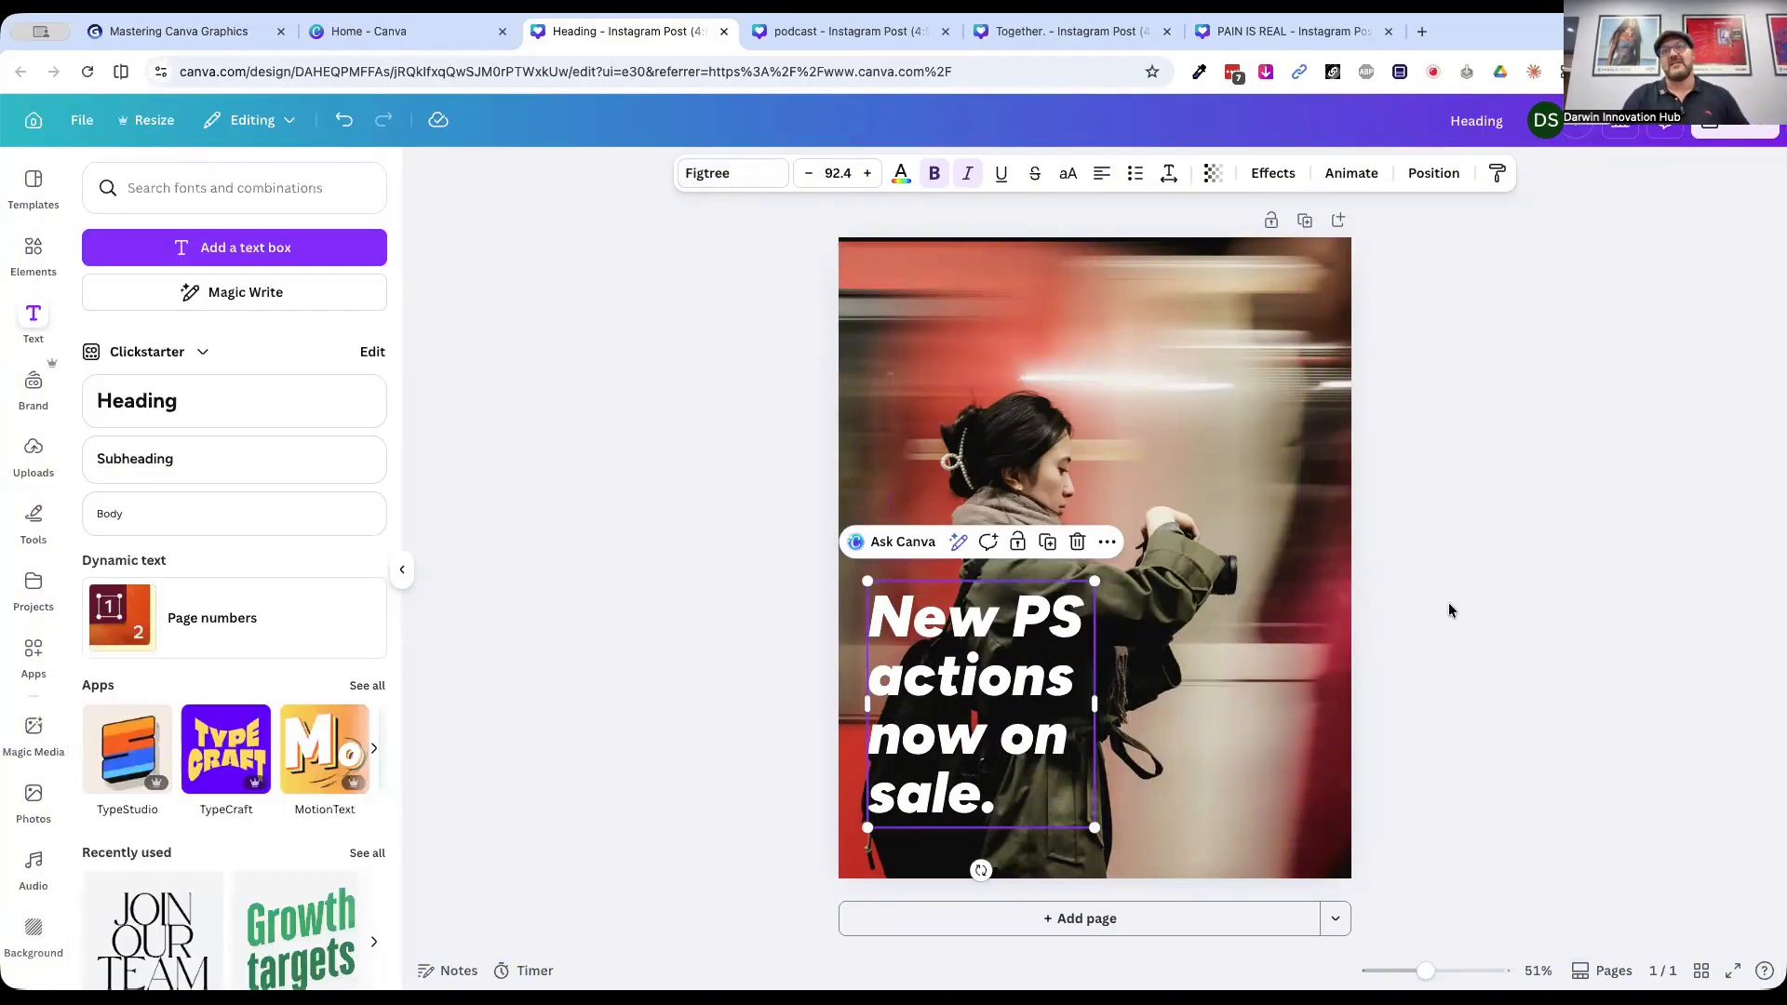
{"action": "left_click", "coordinate": [1448, 607]}
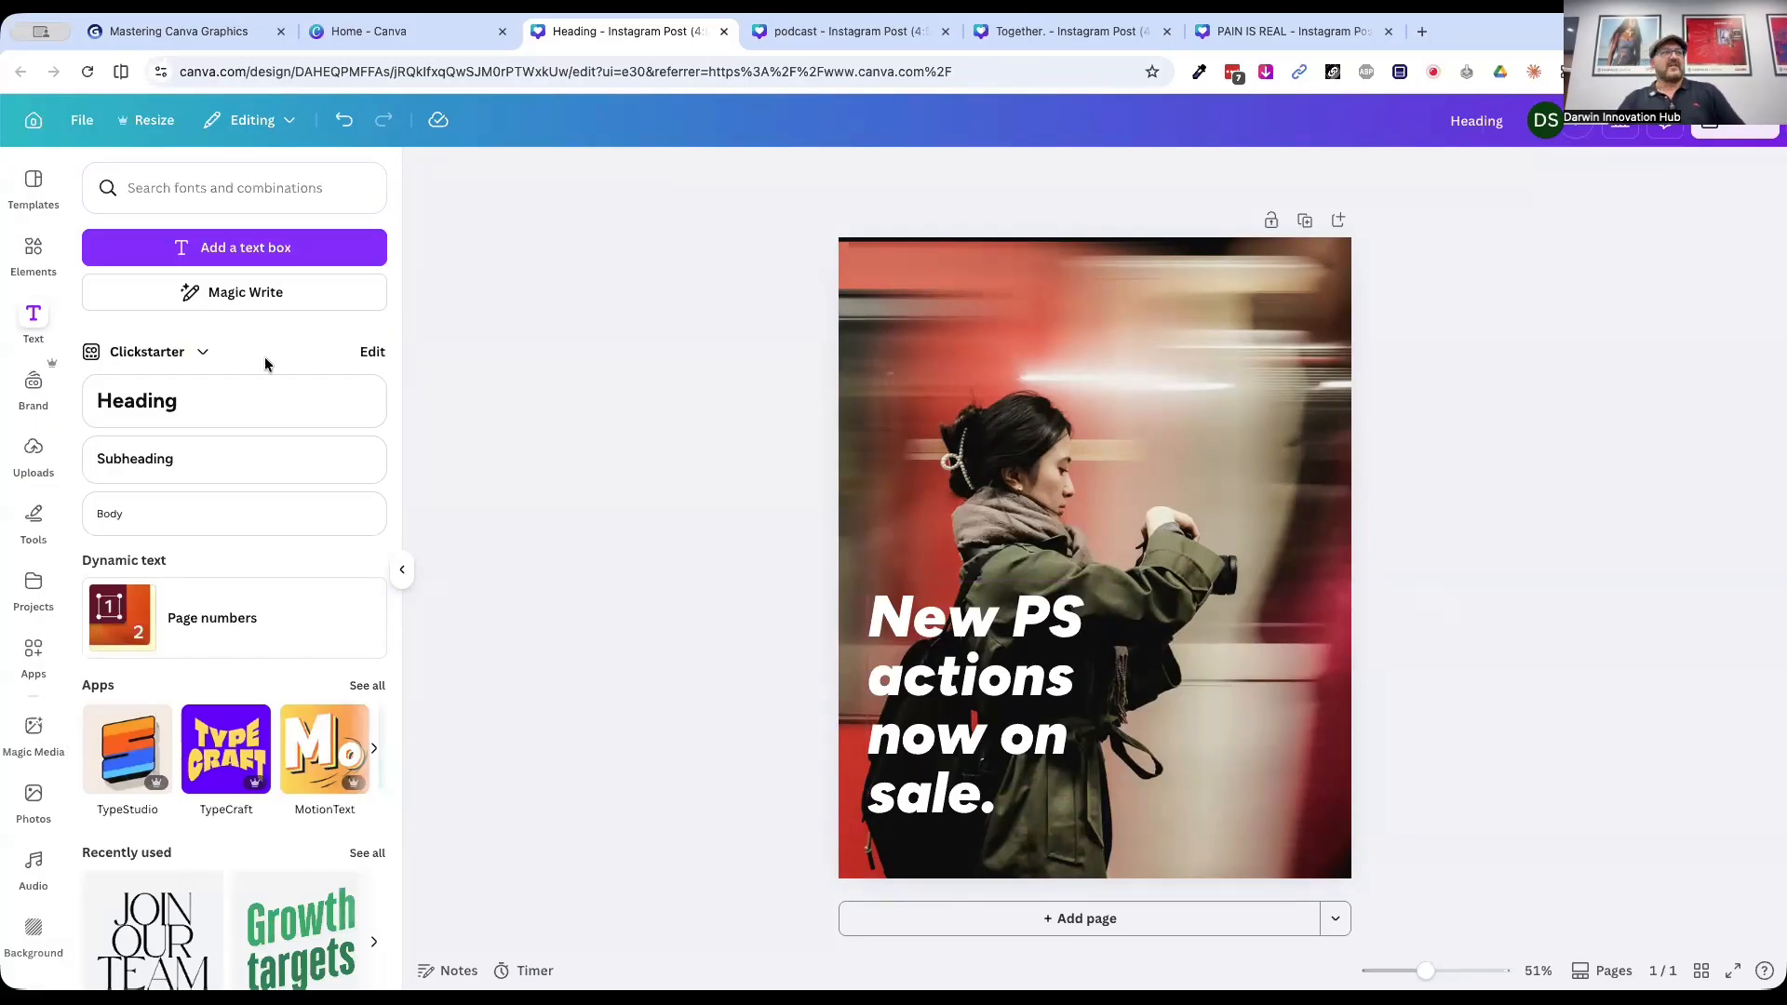
Step: Add the multicoloured S logo from the Clickstarter brand logos and shrink it into the photo's upper-right corner
{"action": "left_click", "coordinate": [33, 391]}
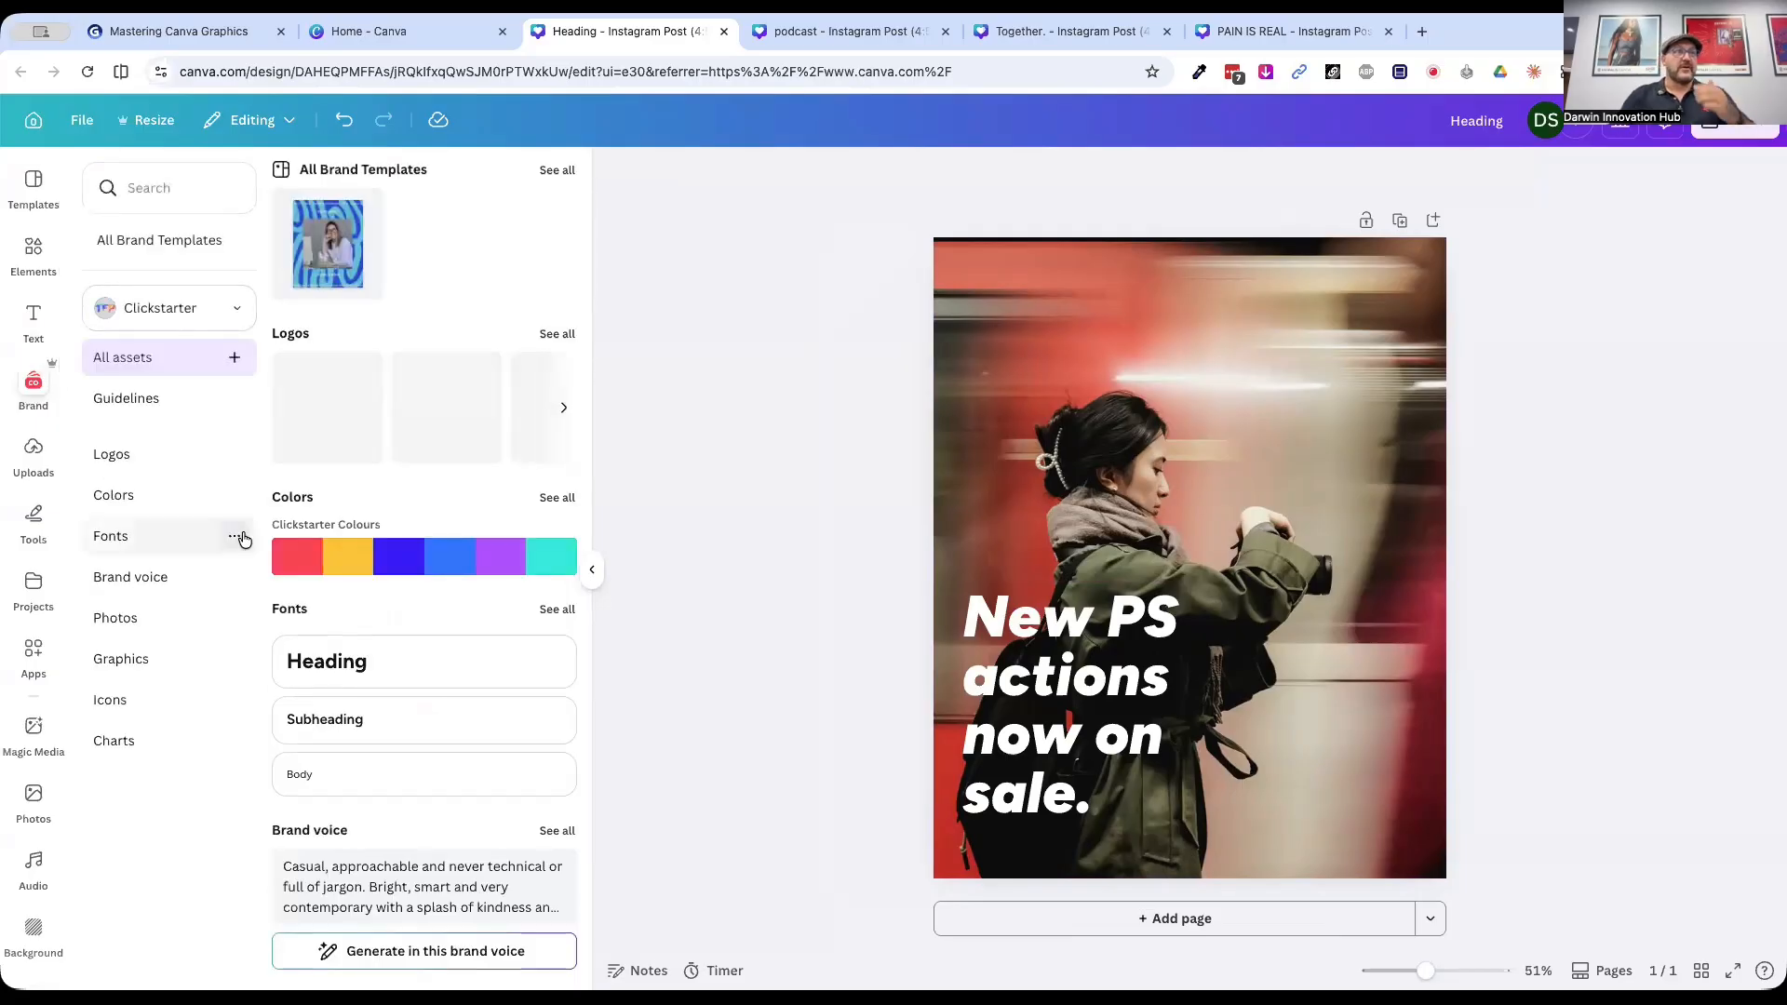
{"action": "left_click", "coordinate": [542, 337]}
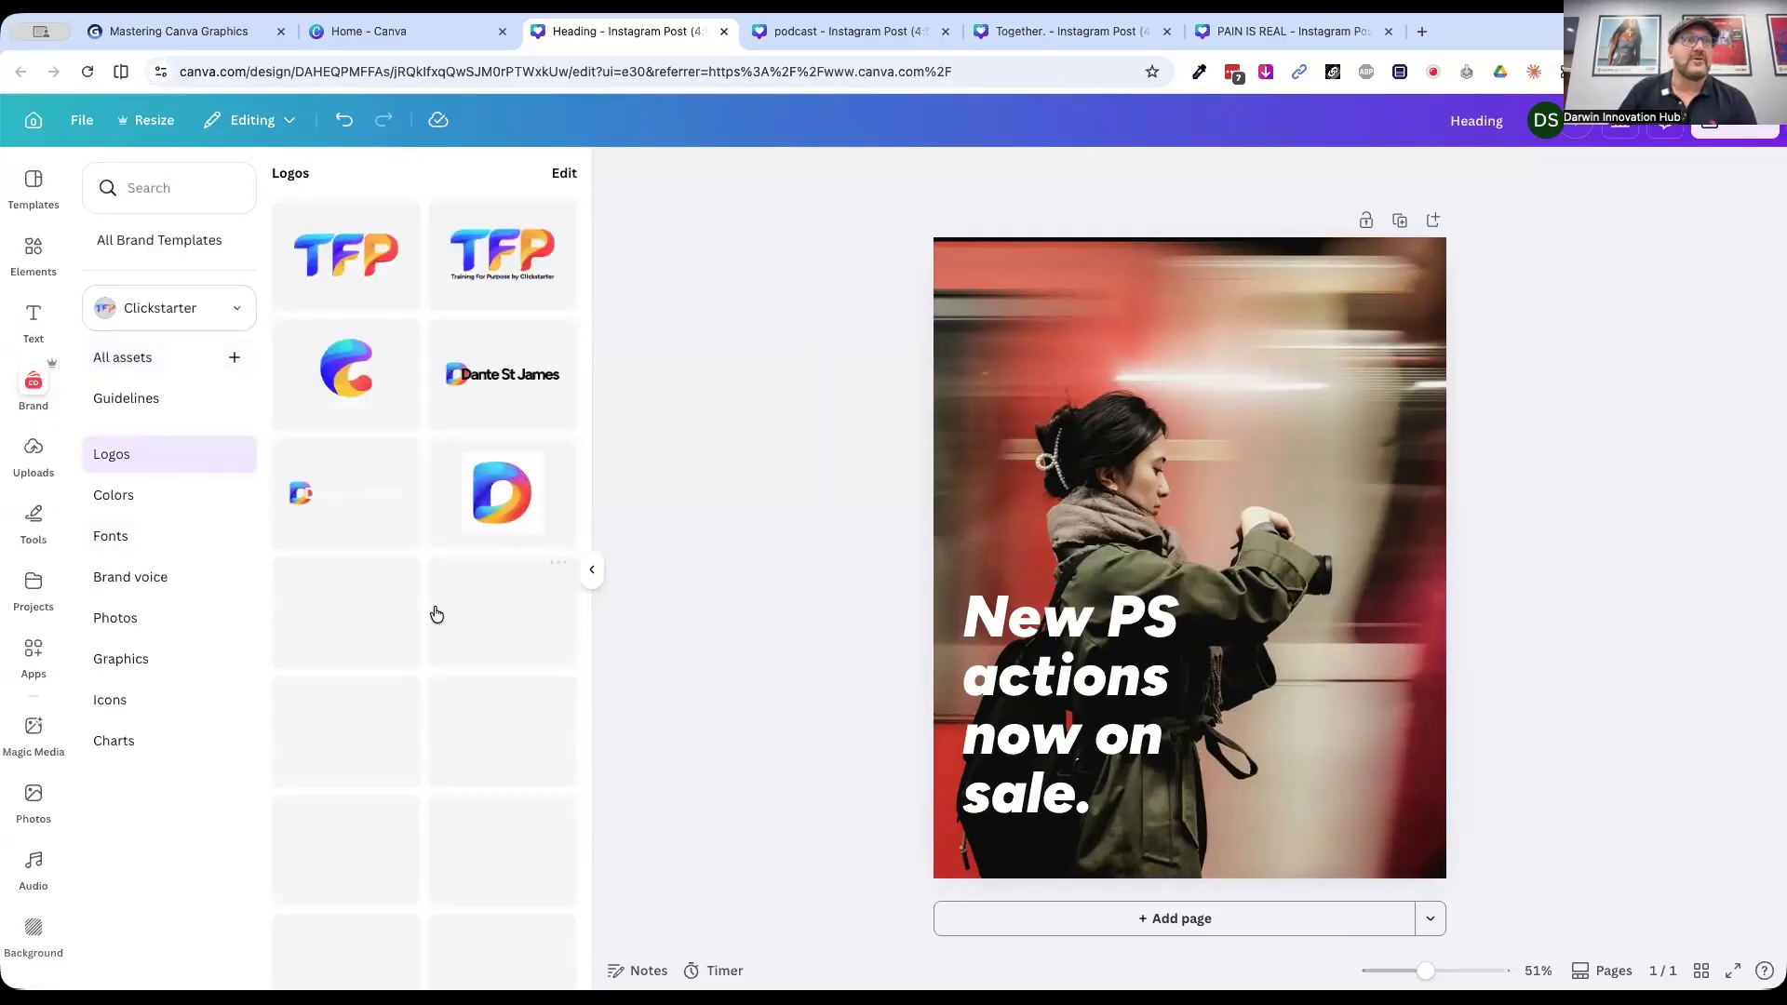
{"action": "scroll", "coordinate": [326, 674], "scroll_direction": "down", "scroll_amount": 2}
{"action": "scroll", "coordinate": [326, 674], "scroll_direction": "down", "scroll_amount": 4}
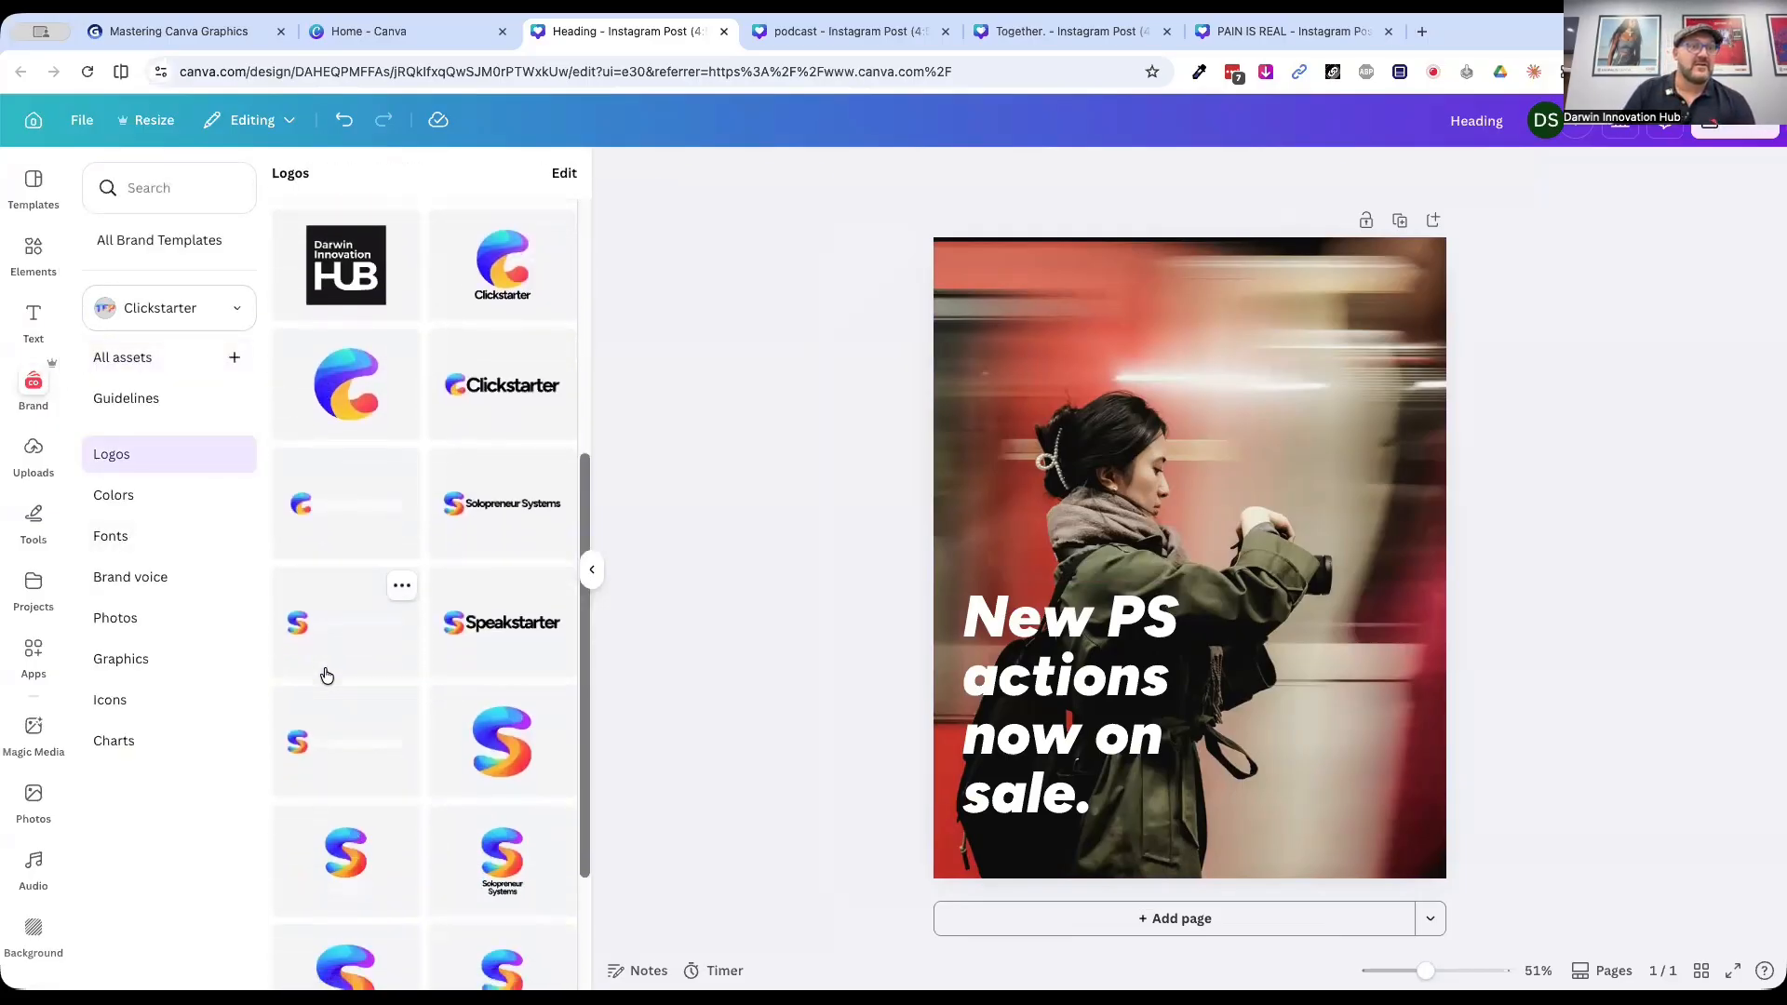
{"action": "left_click", "coordinate": [503, 749]}
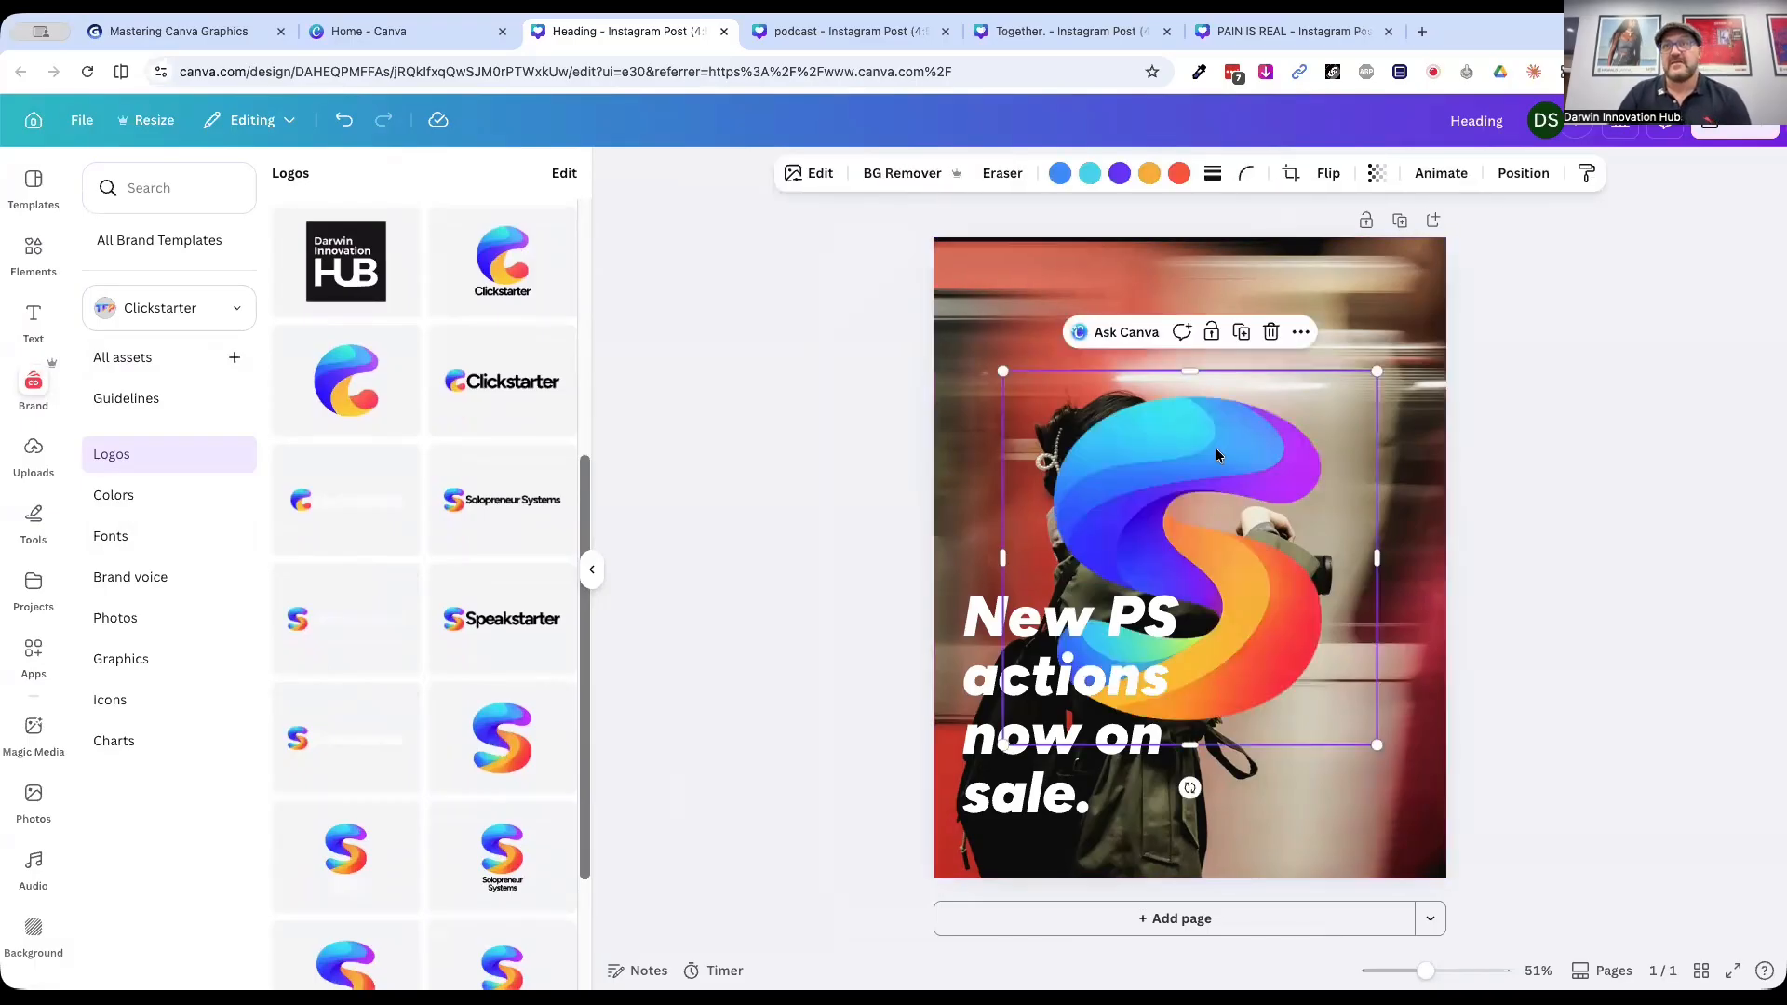
{"action": "left_click_drag", "start_coordinate": [1000, 746], "coordinate": [1285, 463]}
{"action": "left_click_drag", "start_coordinate": [1348, 398], "coordinate": [1359, 322]}
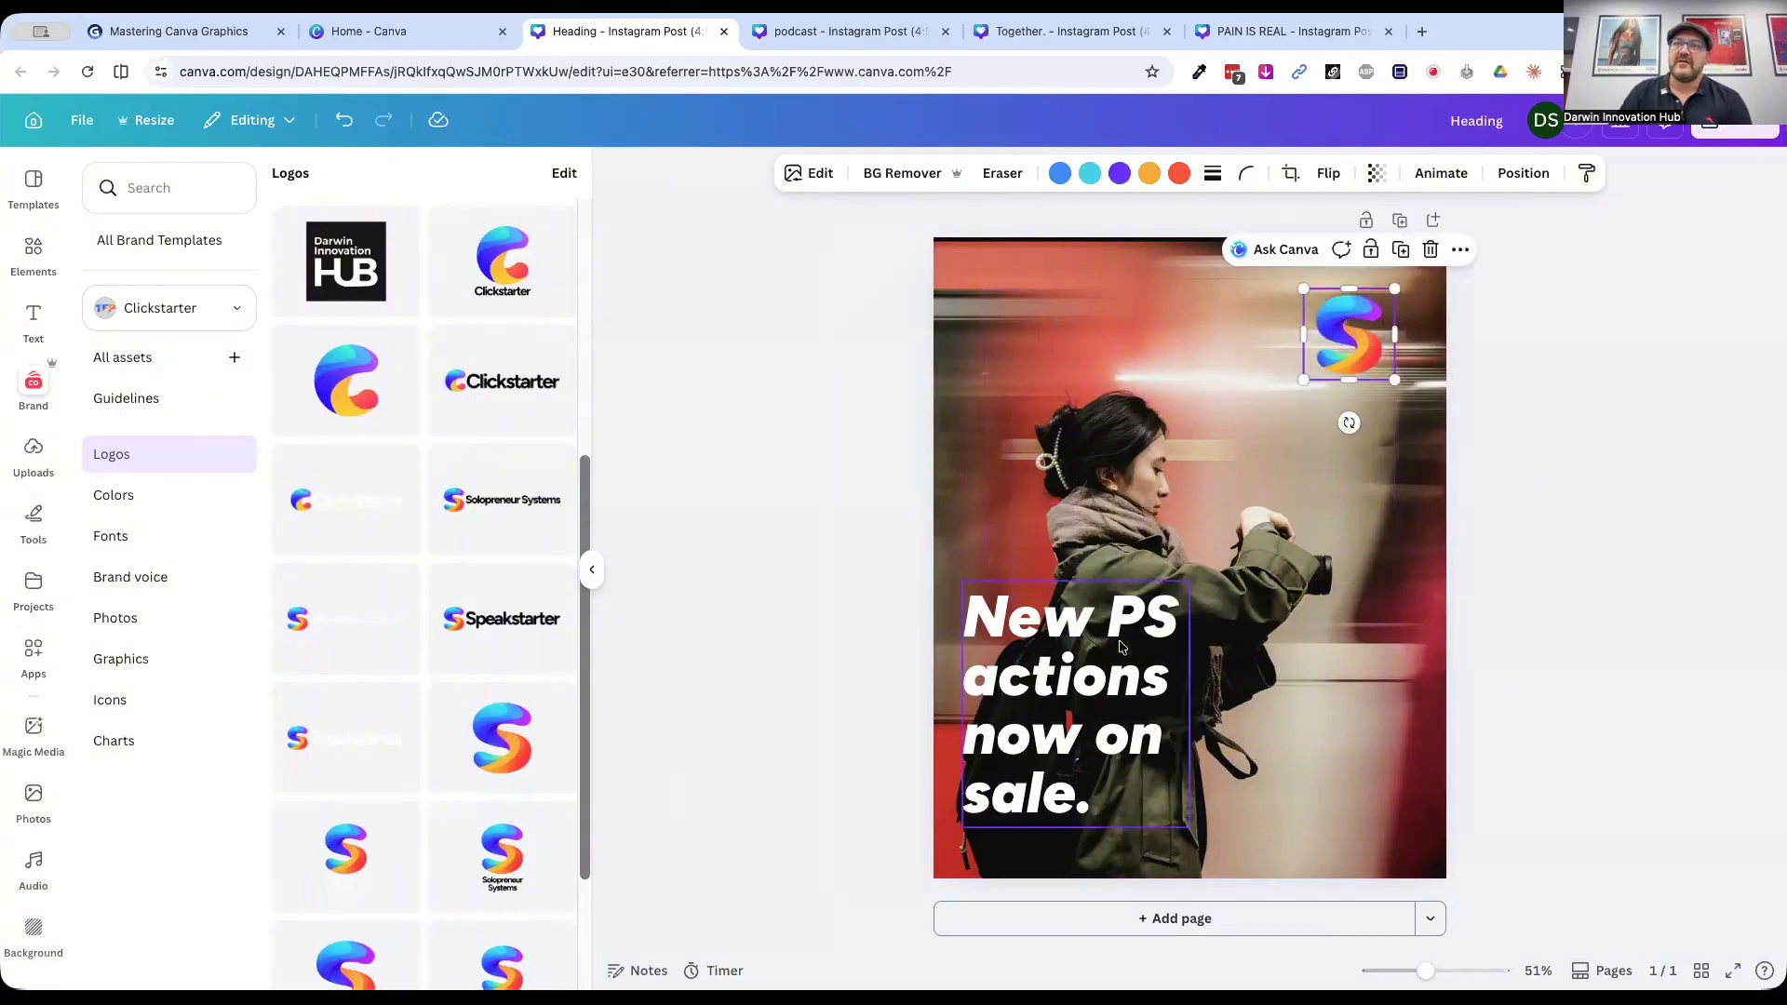
Step: Move the heading slightly right so its left margin matches the logo's margin on the opposite side
{"action": "left_click_drag", "start_coordinate": [1082, 656], "coordinate": [1107, 657]}
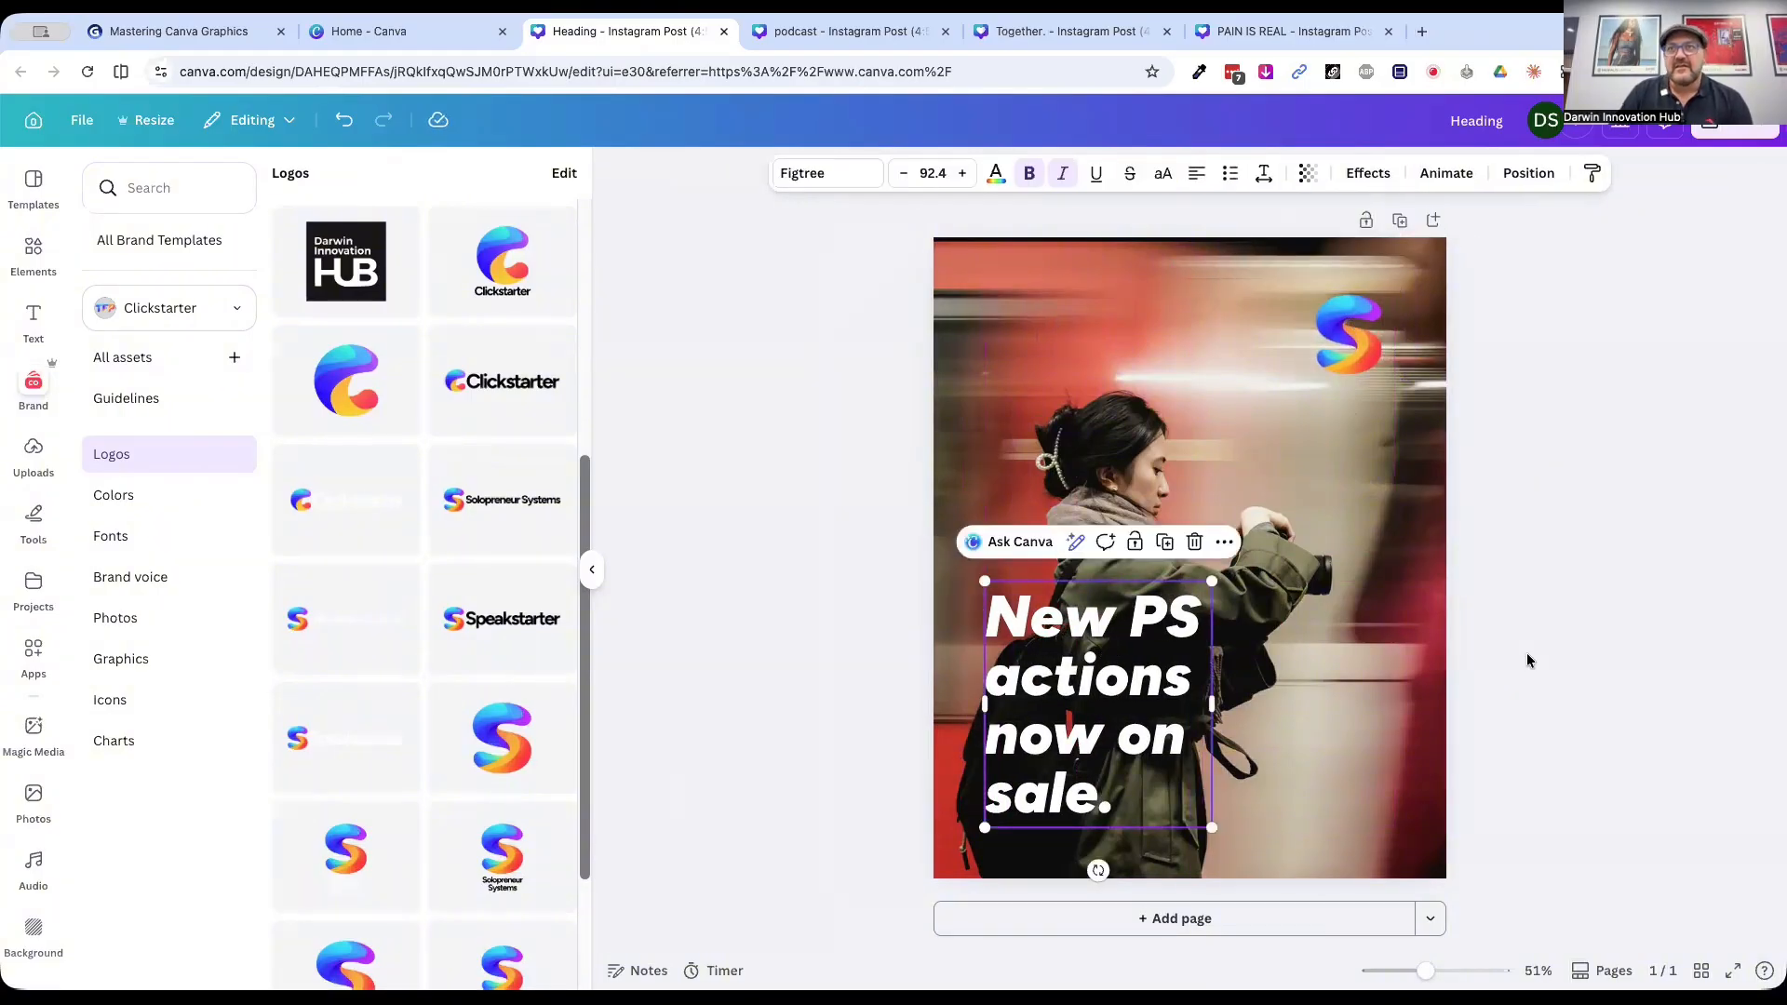
{"action": "left_click", "coordinate": [1562, 651]}
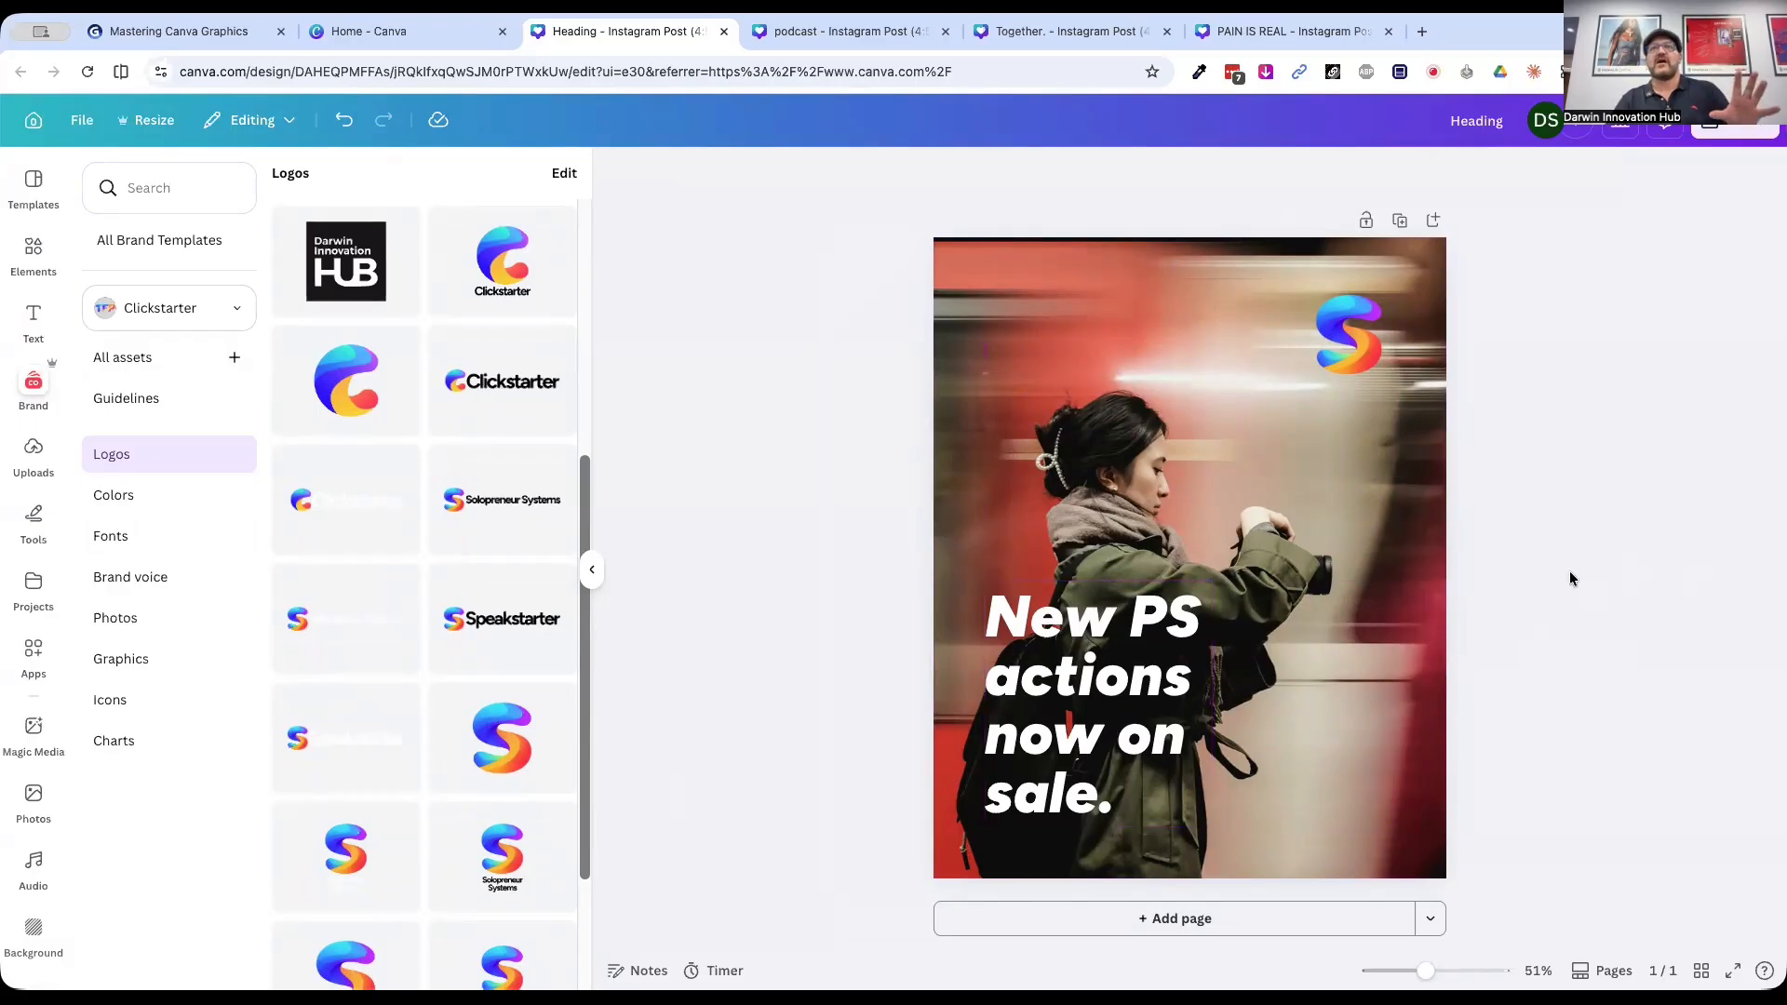
{"action": "left_click", "coordinate": [1371, 340]}
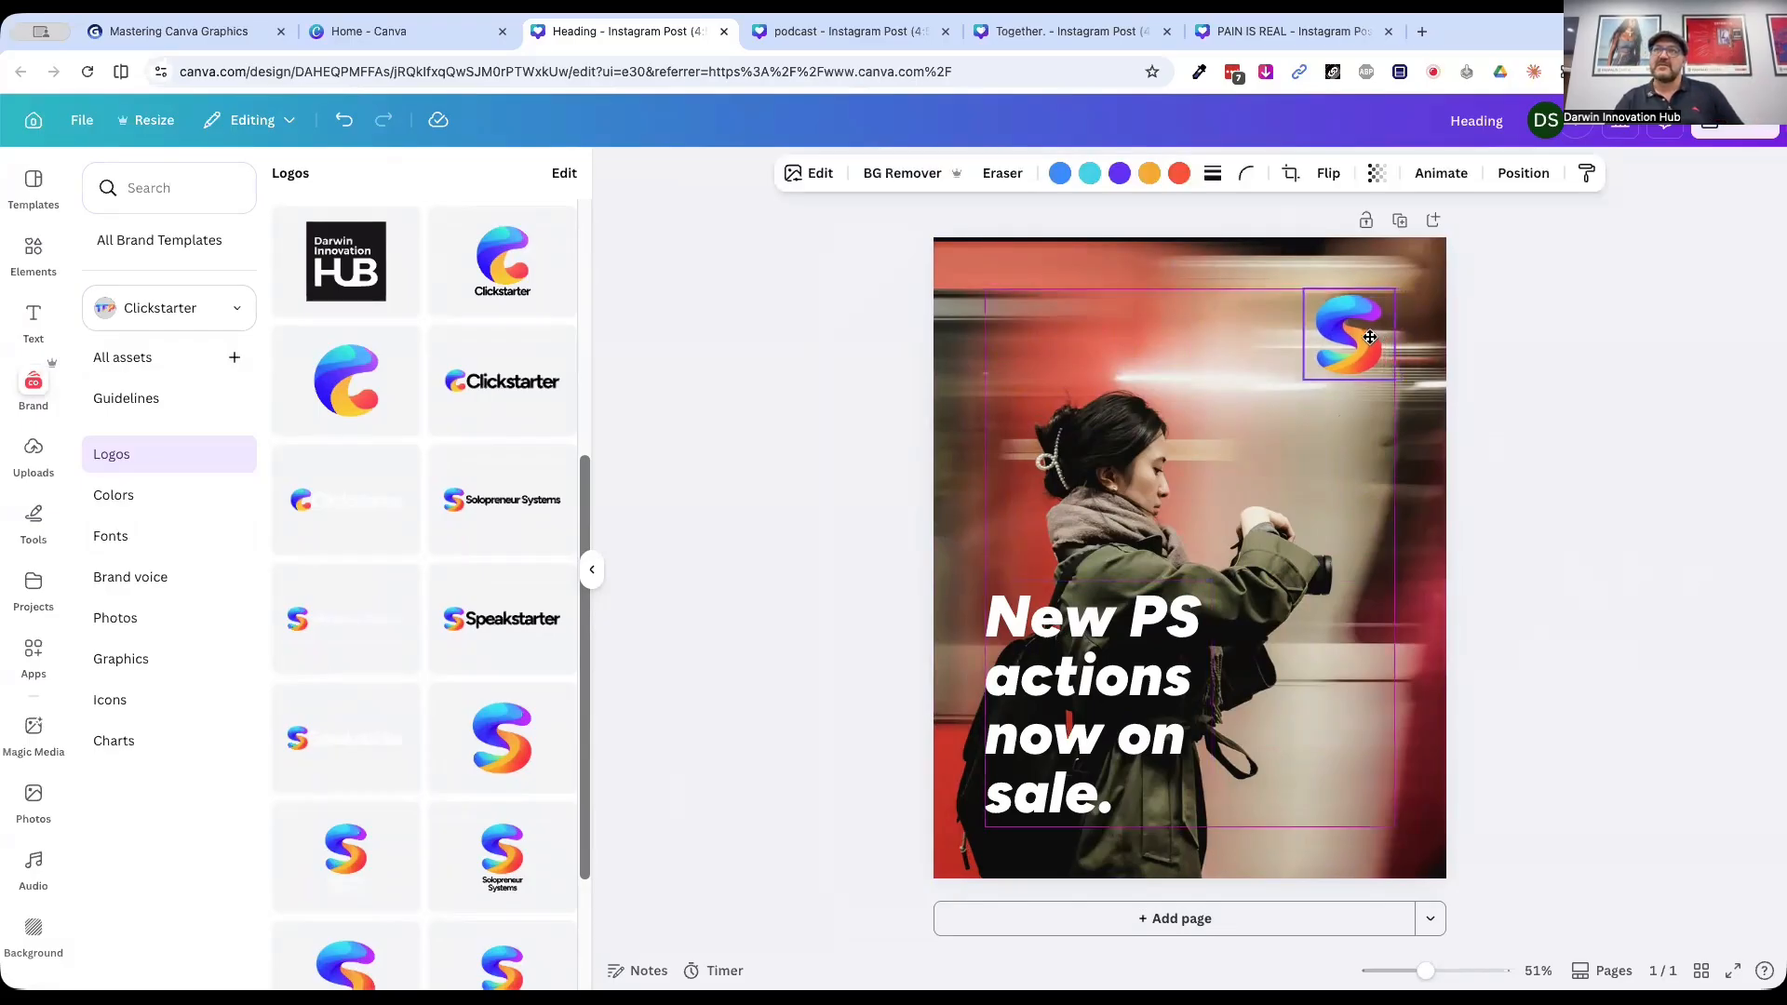
{"action": "left_click", "coordinate": [1538, 371]}
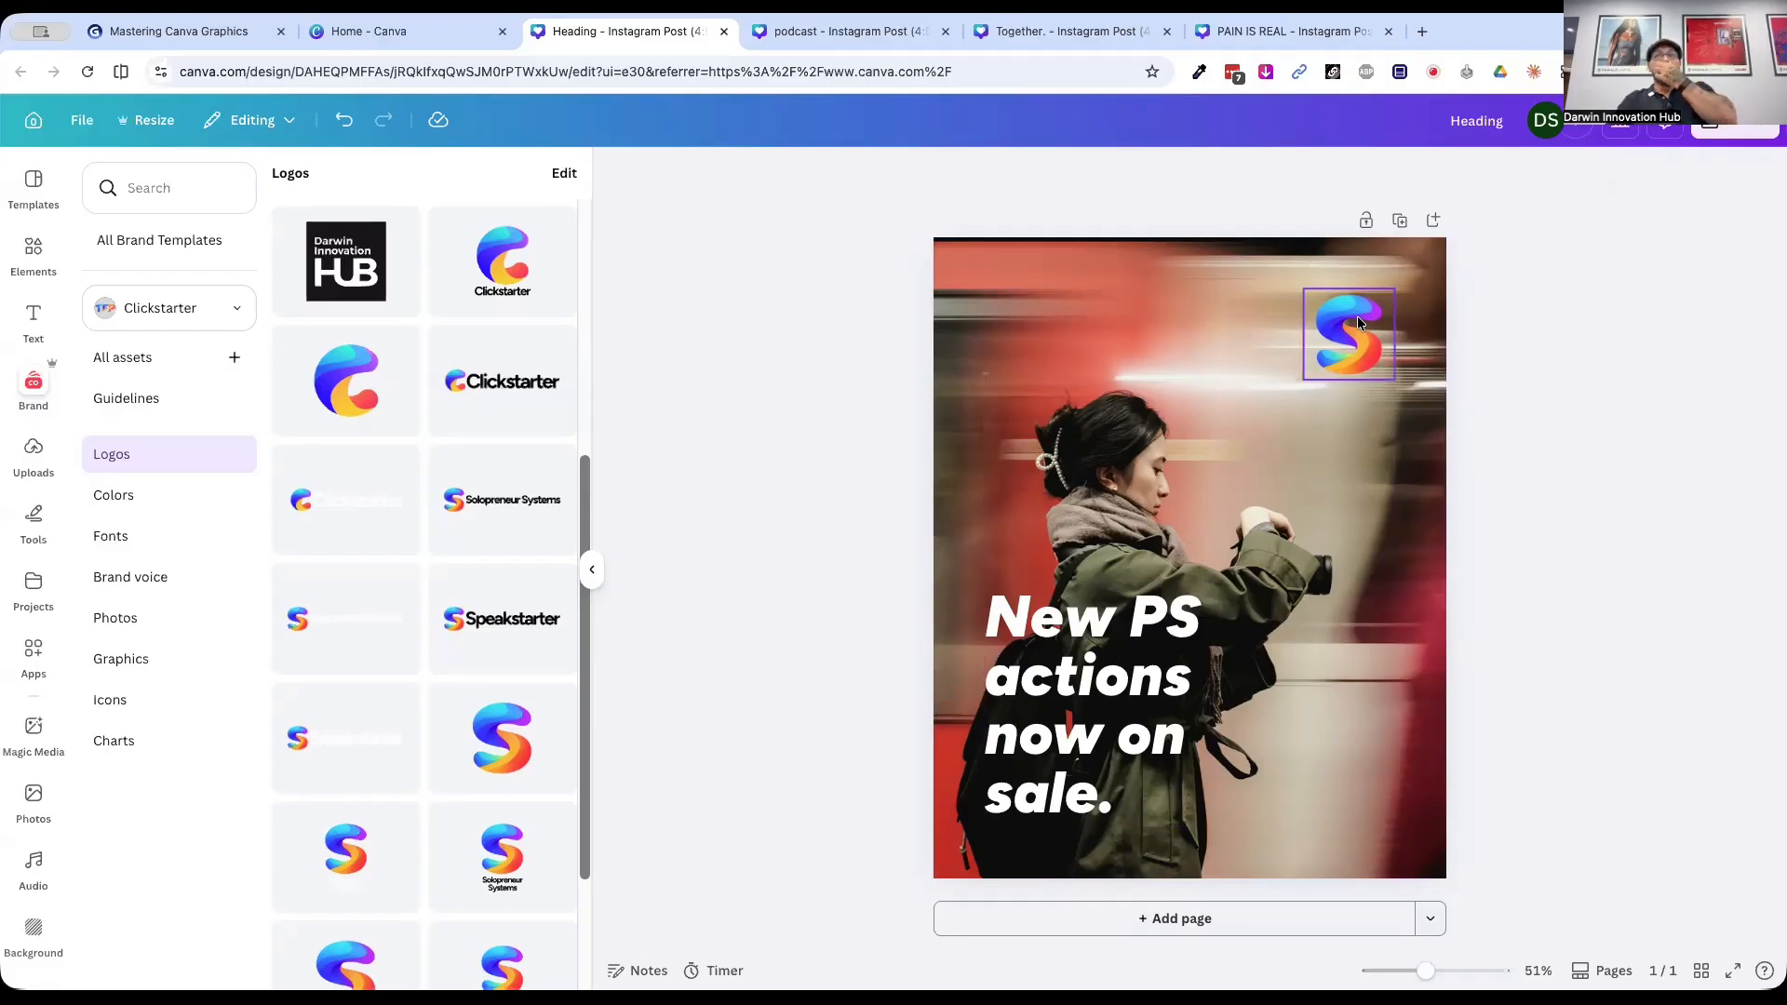
Step: Try the logo in the photo's lower-right corner, level with the heading, and return it to the upper-right corner
{"action": "left_click_drag", "start_coordinate": [1329, 328], "coordinate": [1330, 777]}
{"action": "left_click", "coordinate": [1556, 752]}
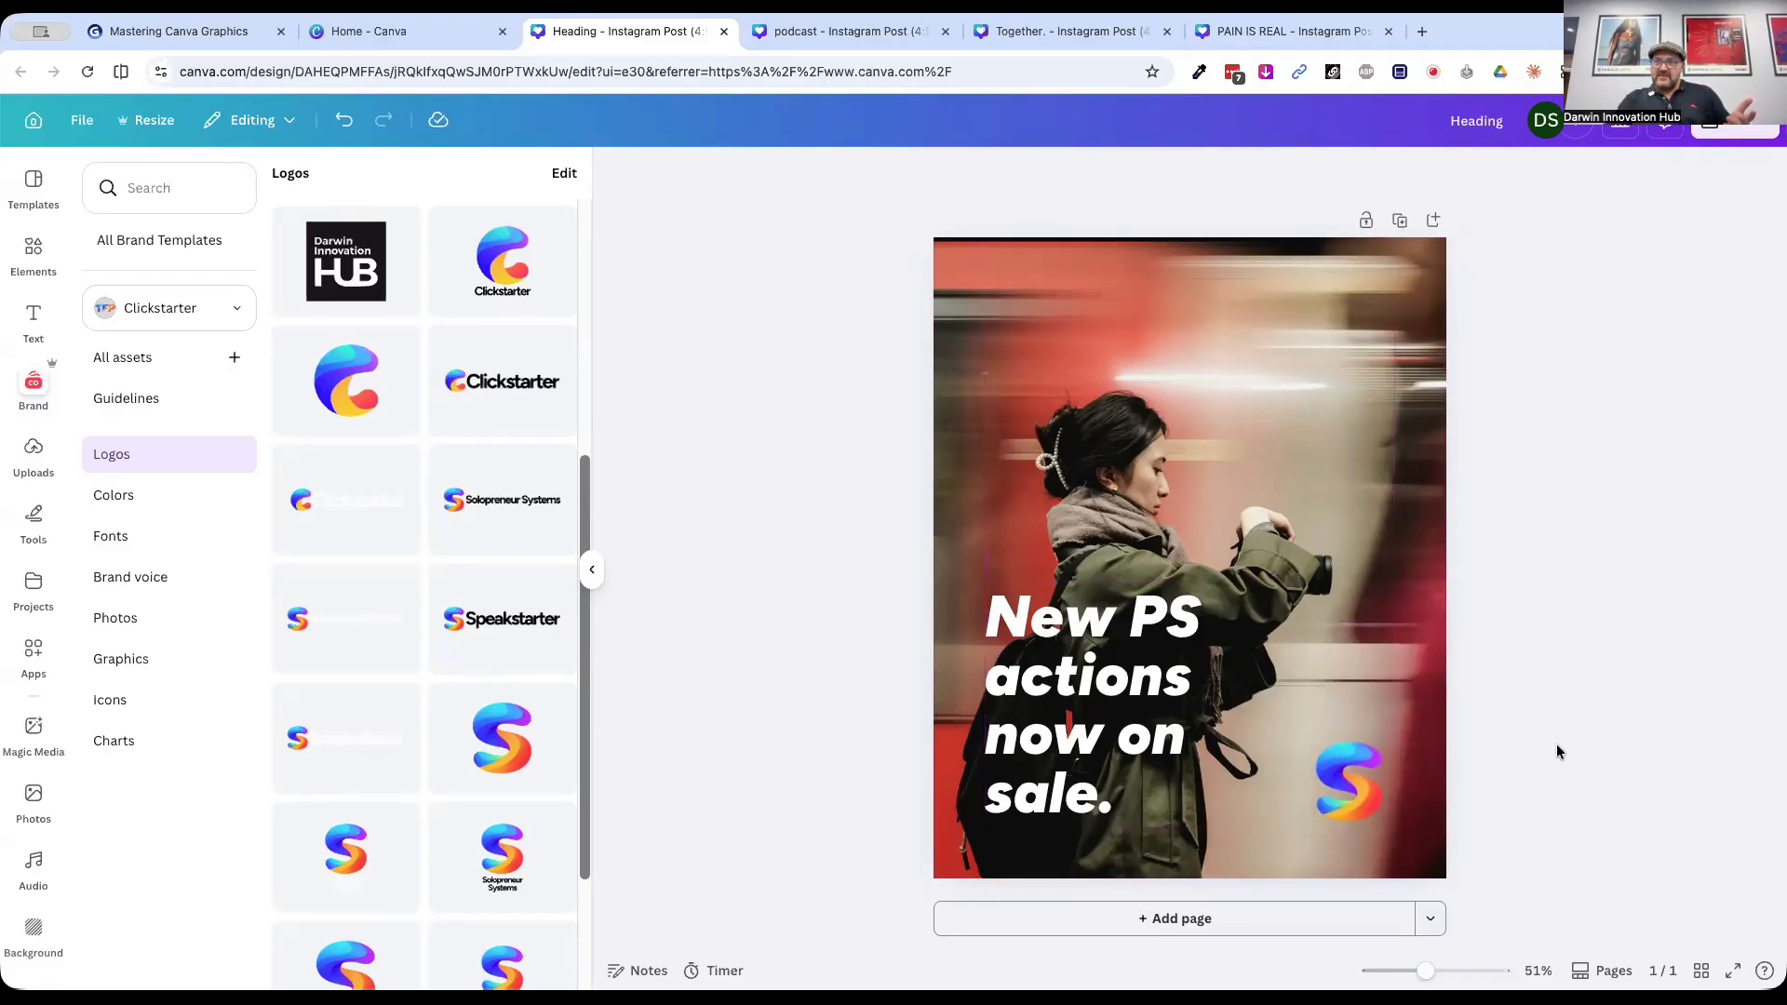
{"action": "left_click_drag", "start_coordinate": [1374, 795], "coordinate": [1375, 343]}
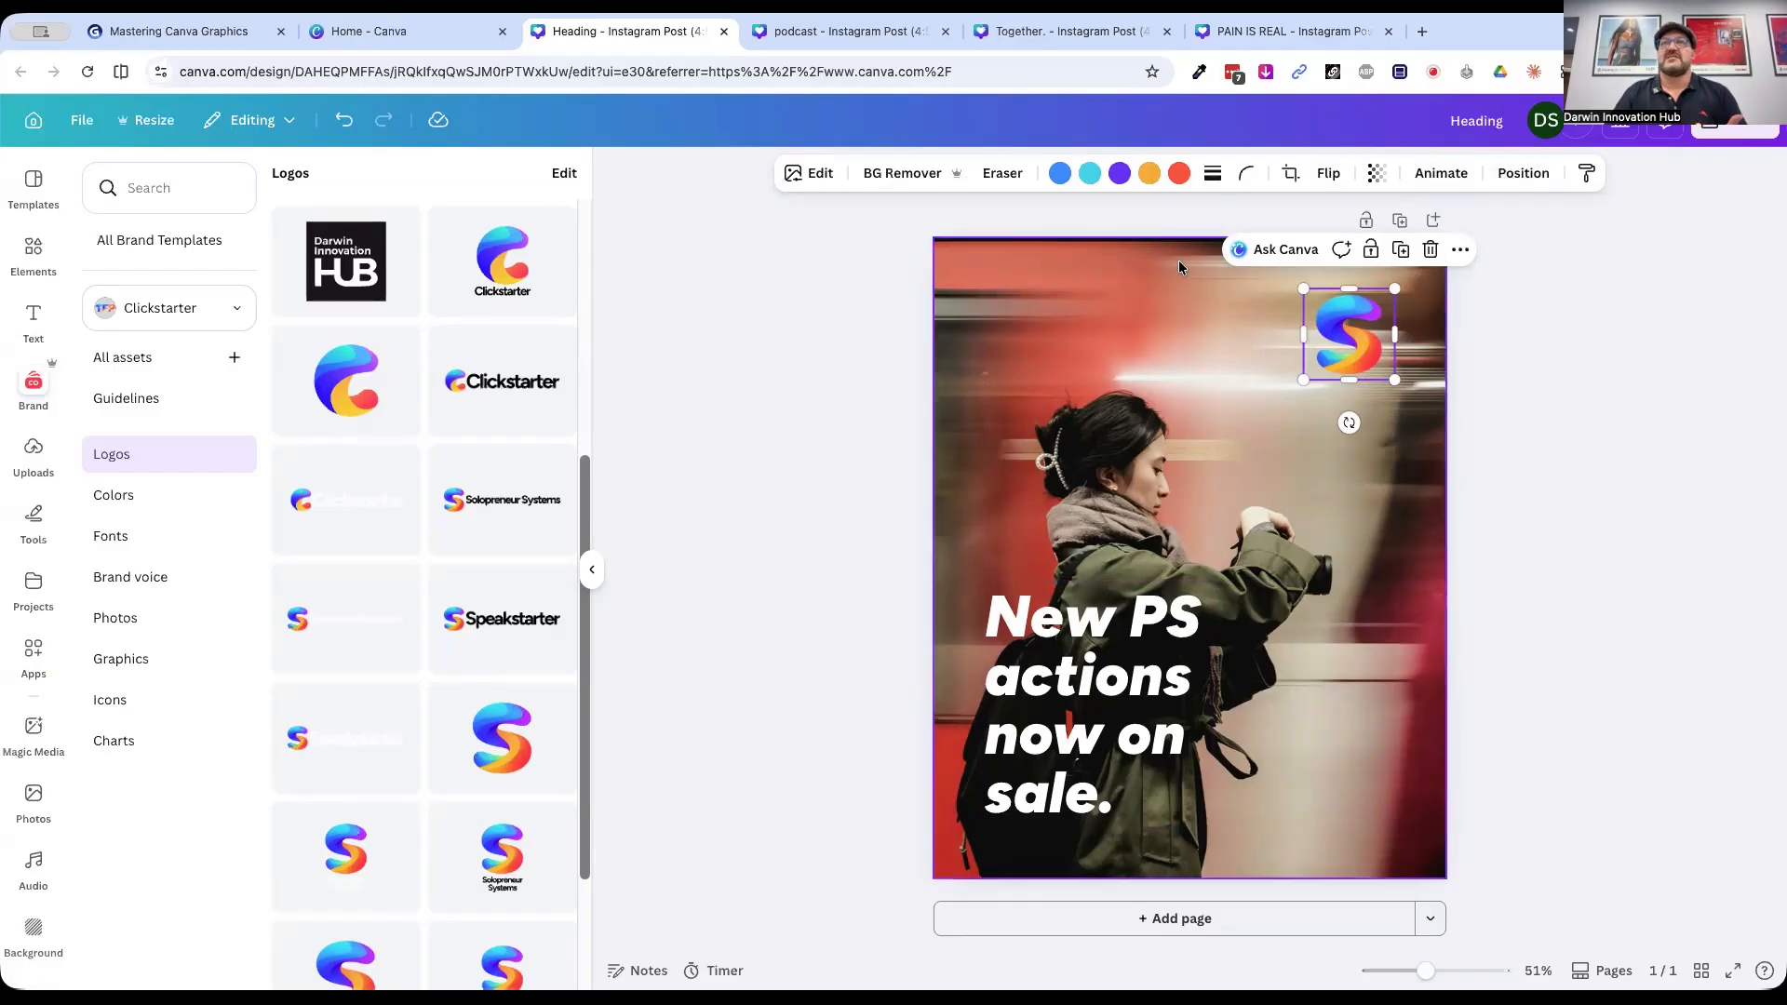
Step: Try the Glow and Drop shadow effects on the logo and apply the Outline effect
{"action": "left_click", "coordinate": [816, 179]}
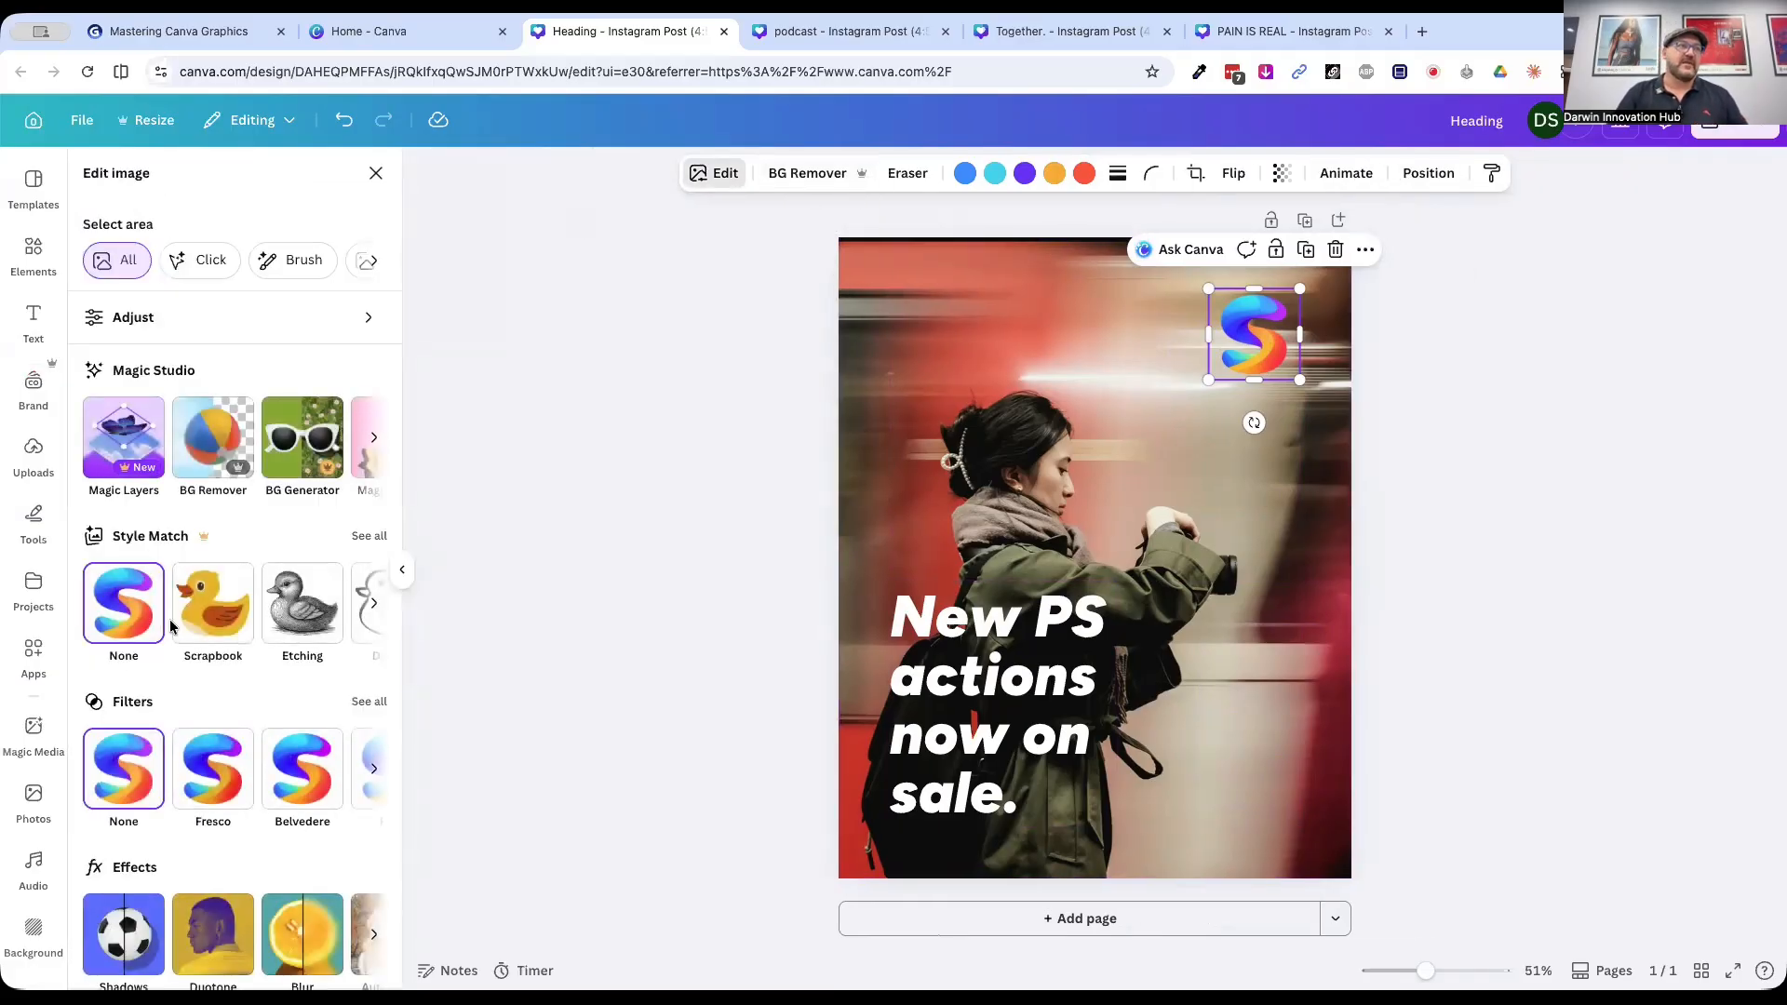
{"action": "scroll", "coordinate": [167, 763], "scroll_direction": "down", "scroll_amount": 3}
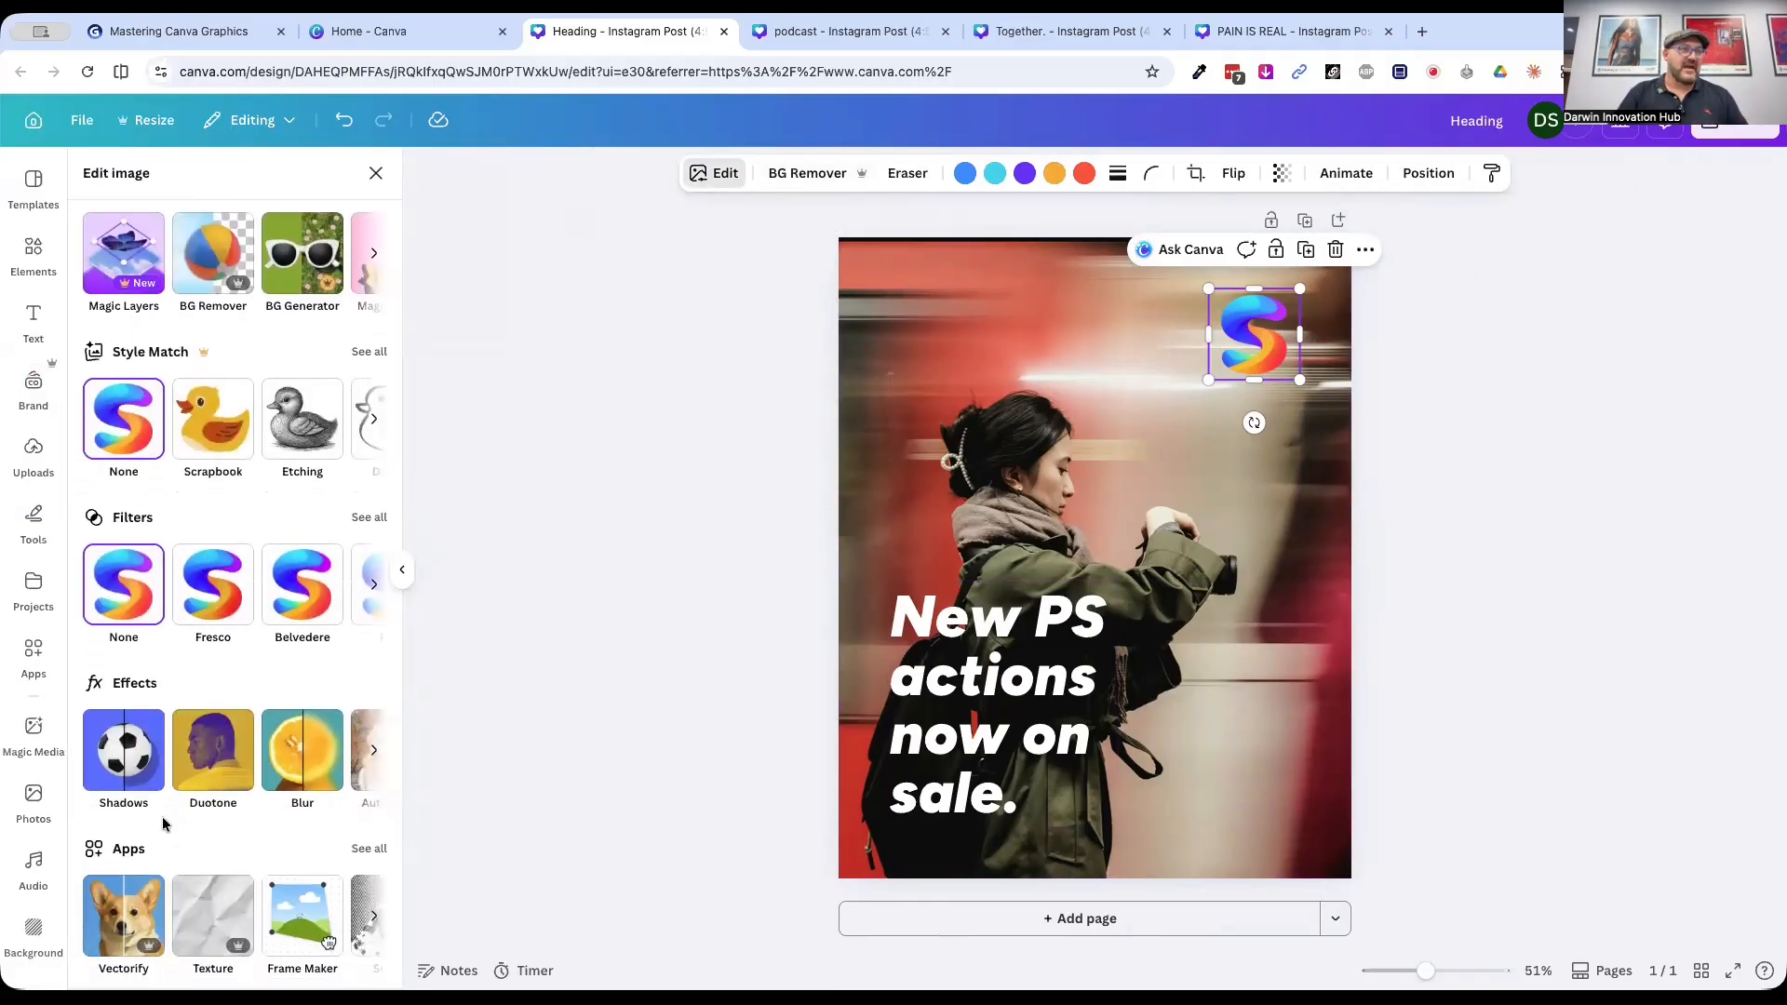
{"action": "left_click", "coordinate": [128, 752]}
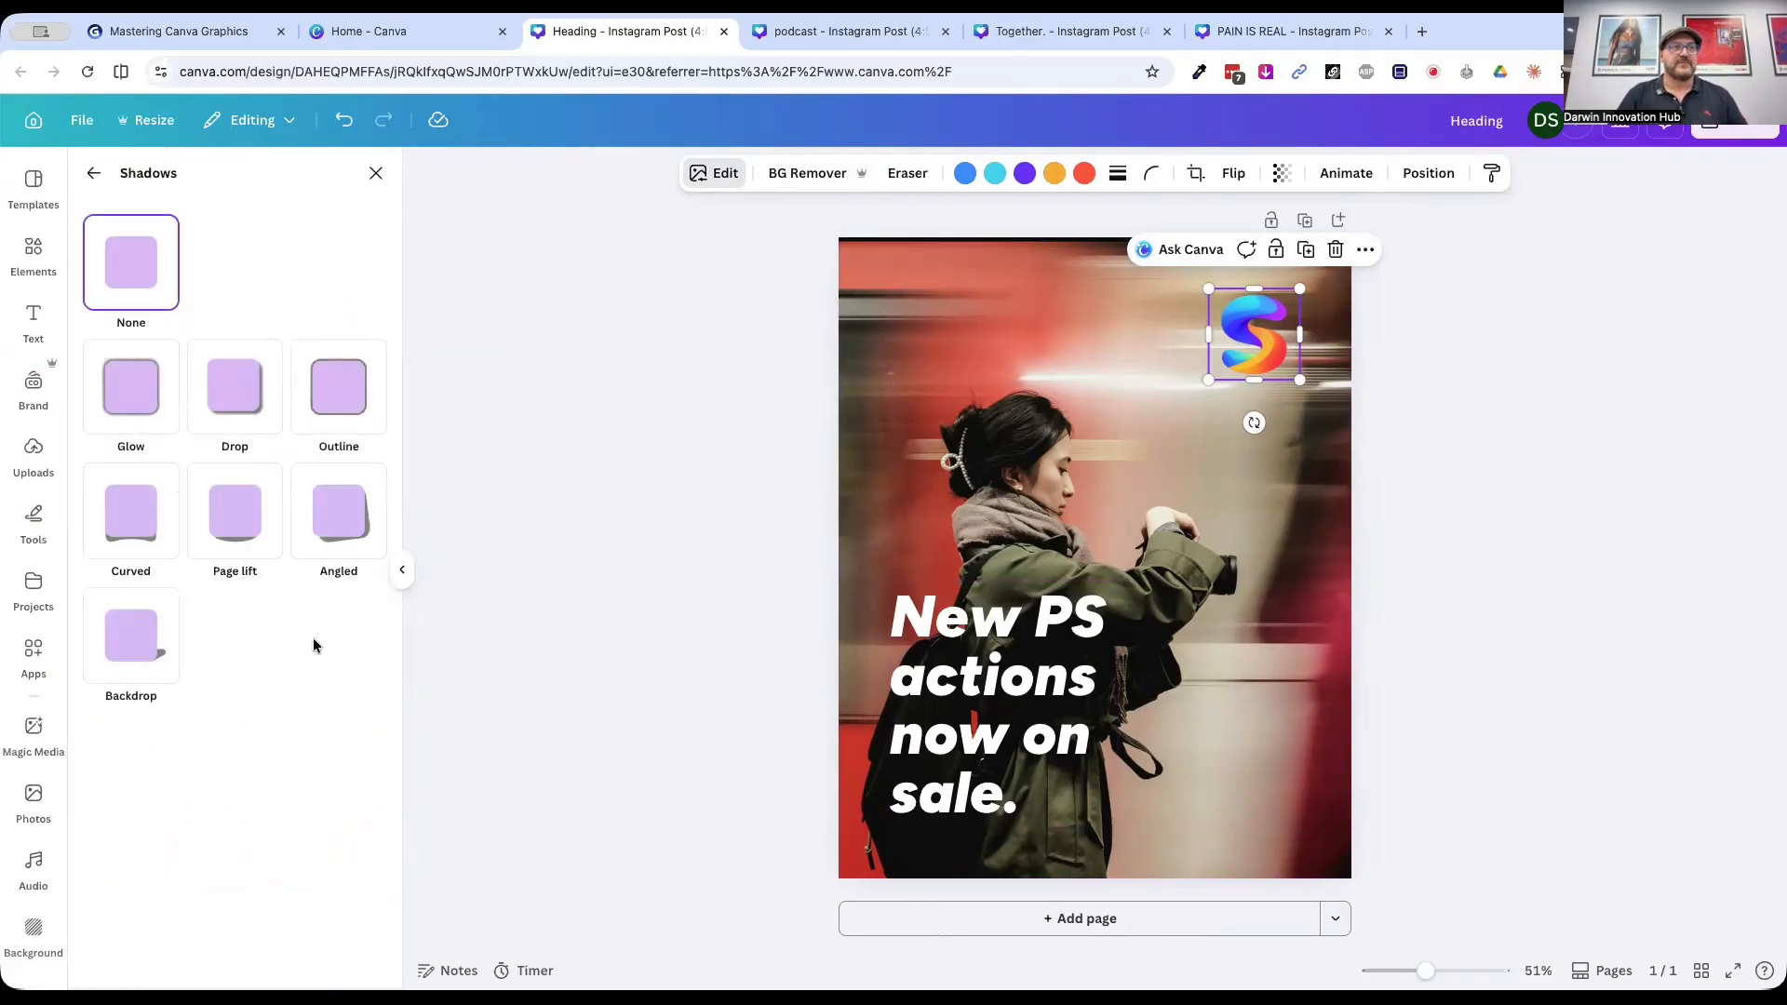
{"action": "left_click", "coordinate": [142, 396]}
{"action": "left_click", "coordinate": [234, 383]}
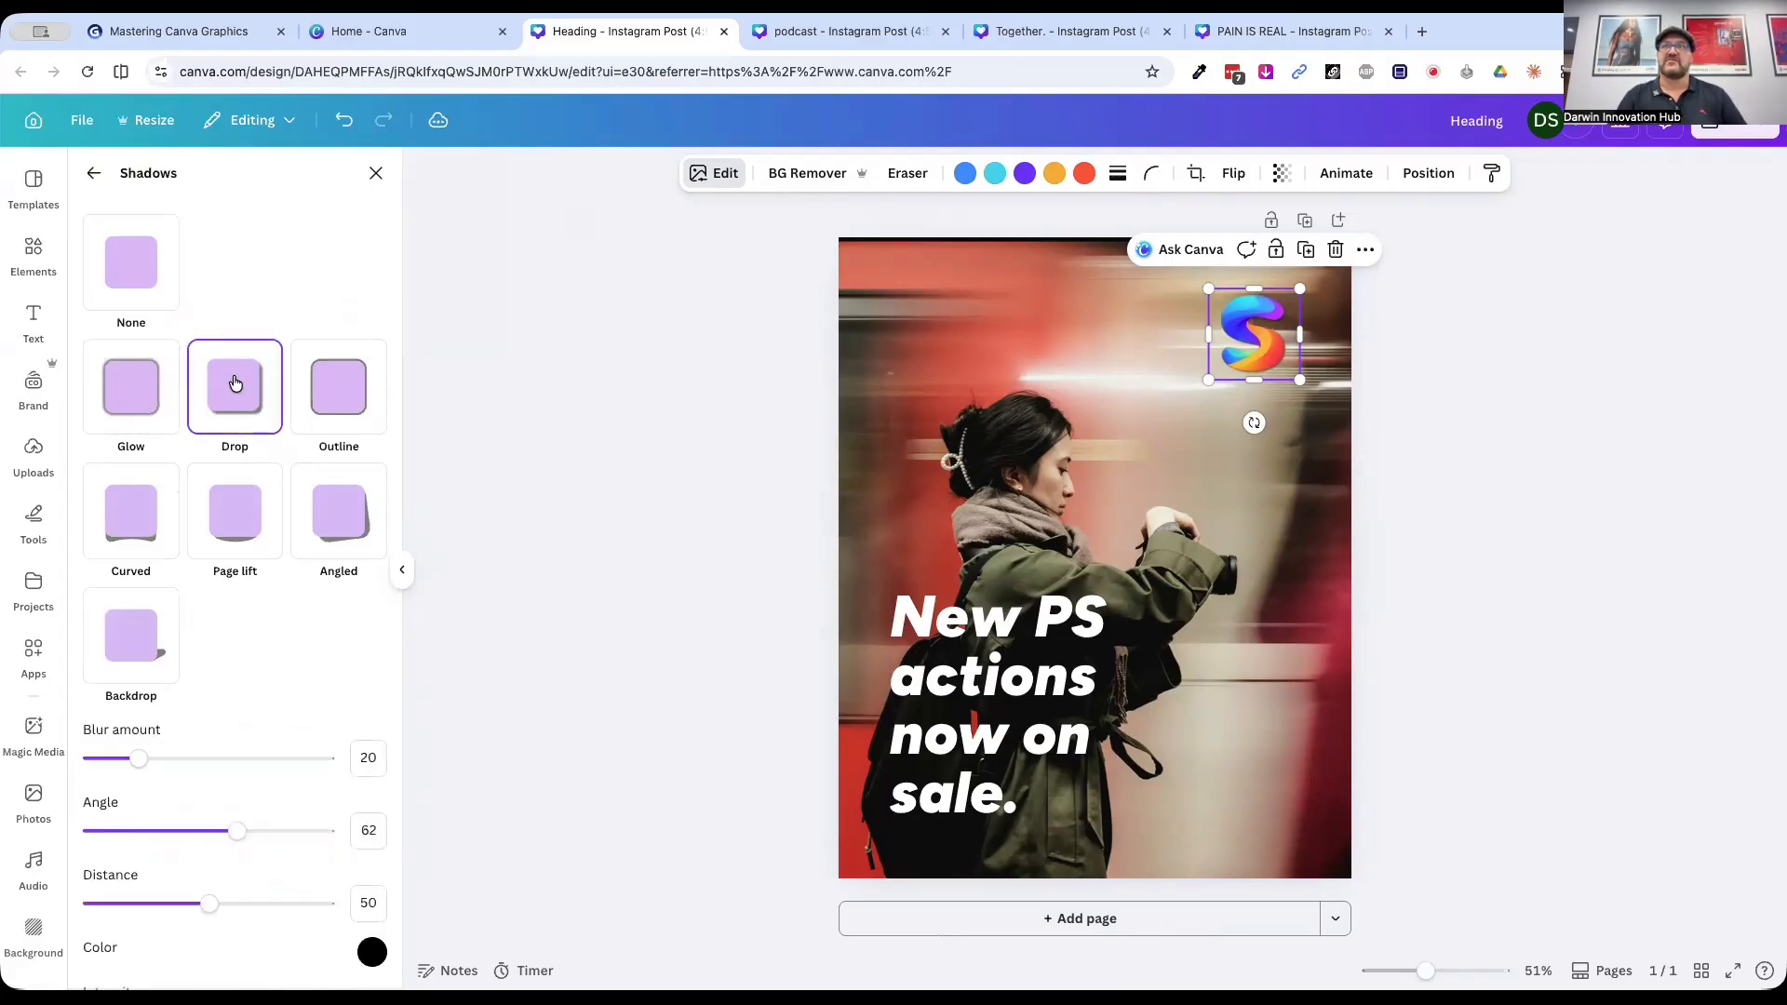
{"action": "left_click", "coordinate": [325, 383]}
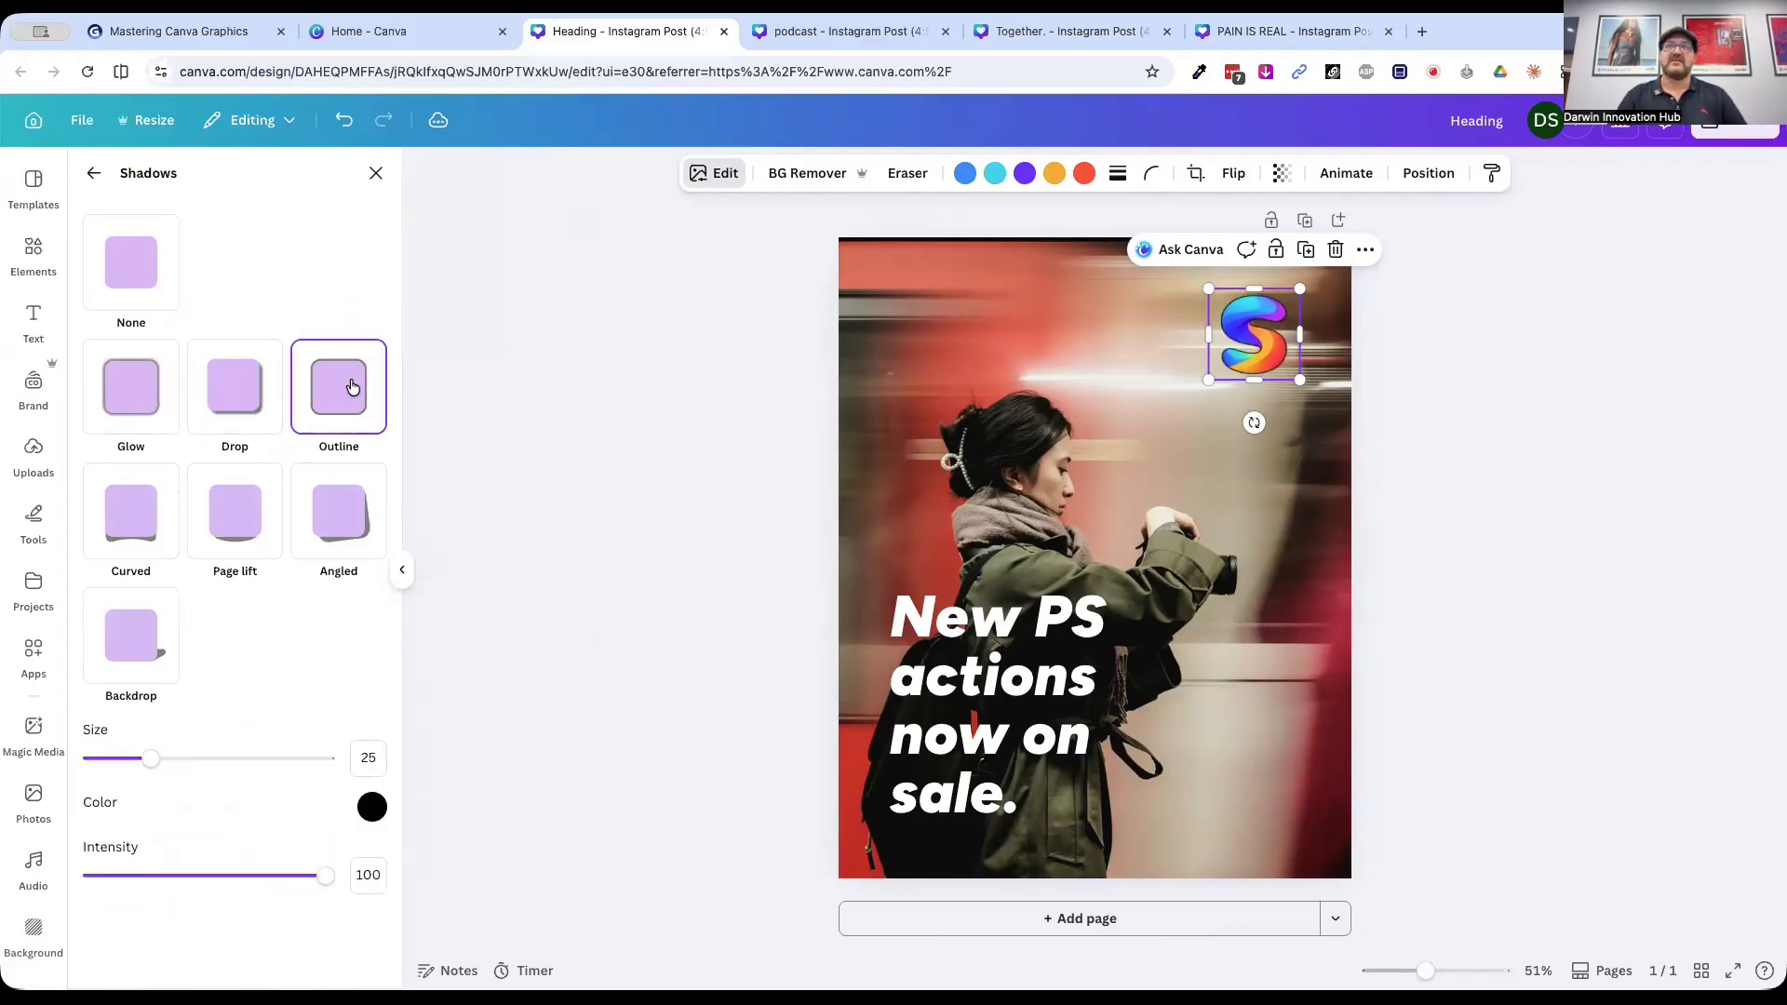
Step: Set the logo's outline colour to white, #FFFFFF
{"action": "left_click", "coordinate": [372, 807]}
{"action": "left_click_drag", "start_coordinate": [375, 694], "coordinate": [376, 596]}
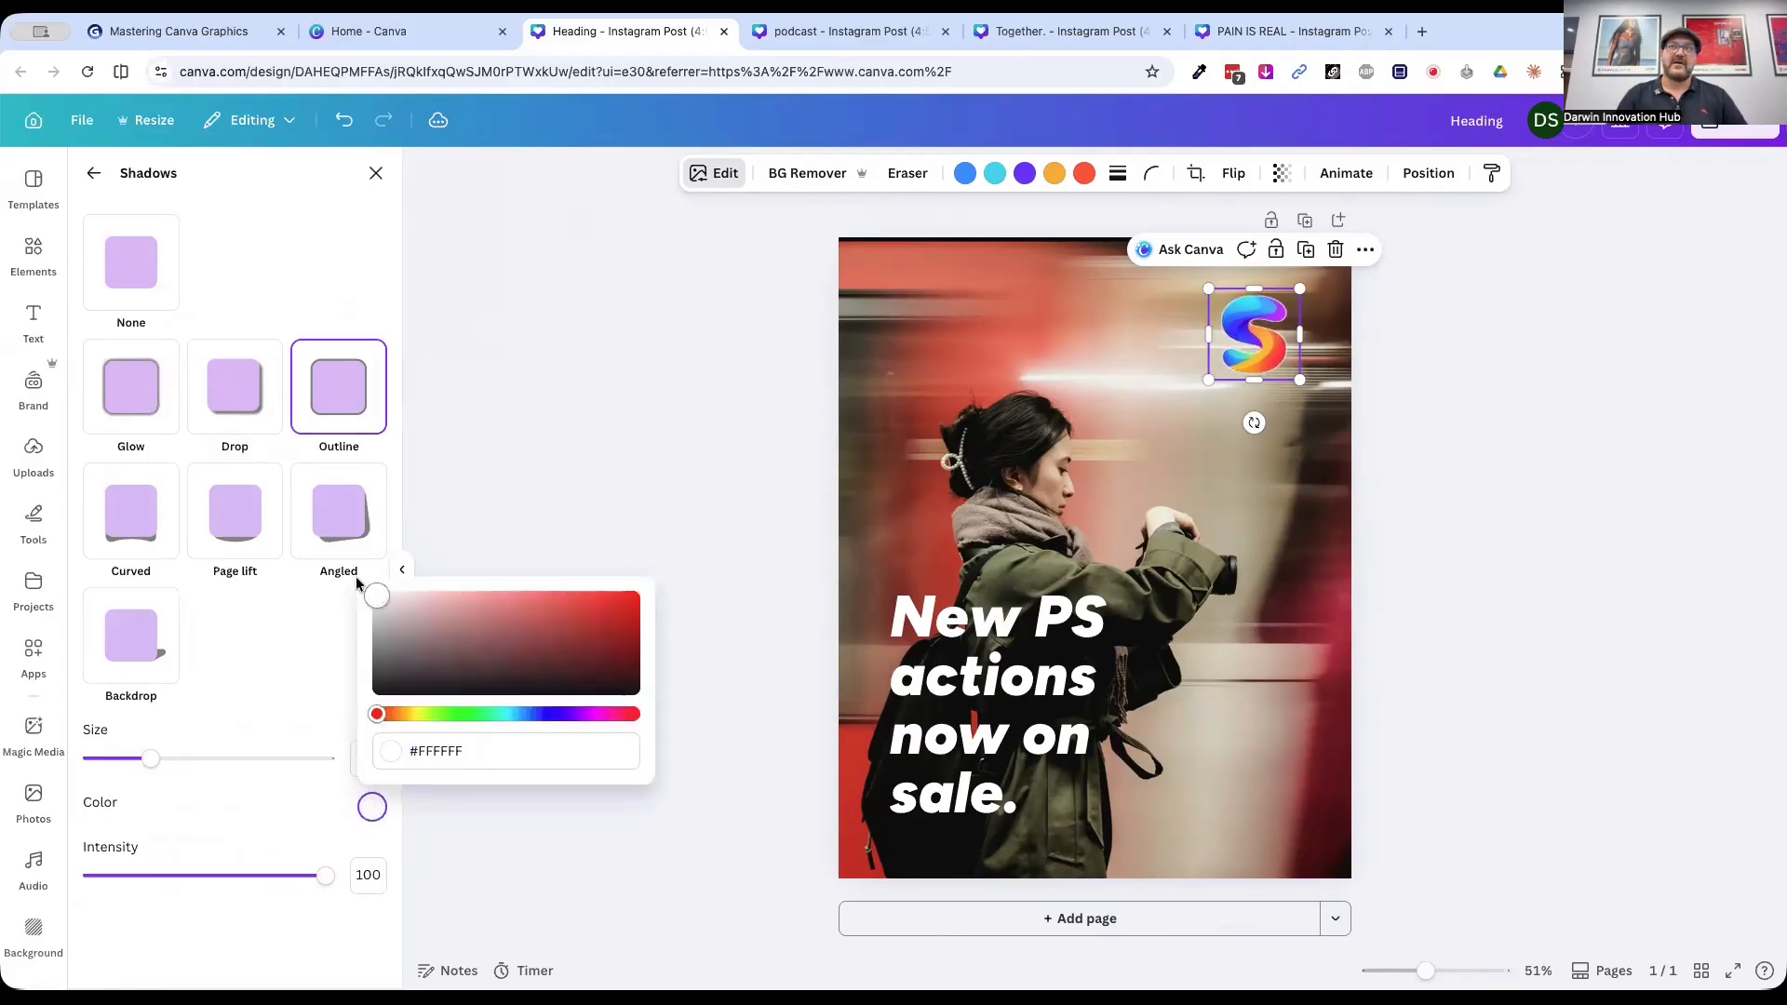
{"action": "left_click", "coordinate": [258, 704]}
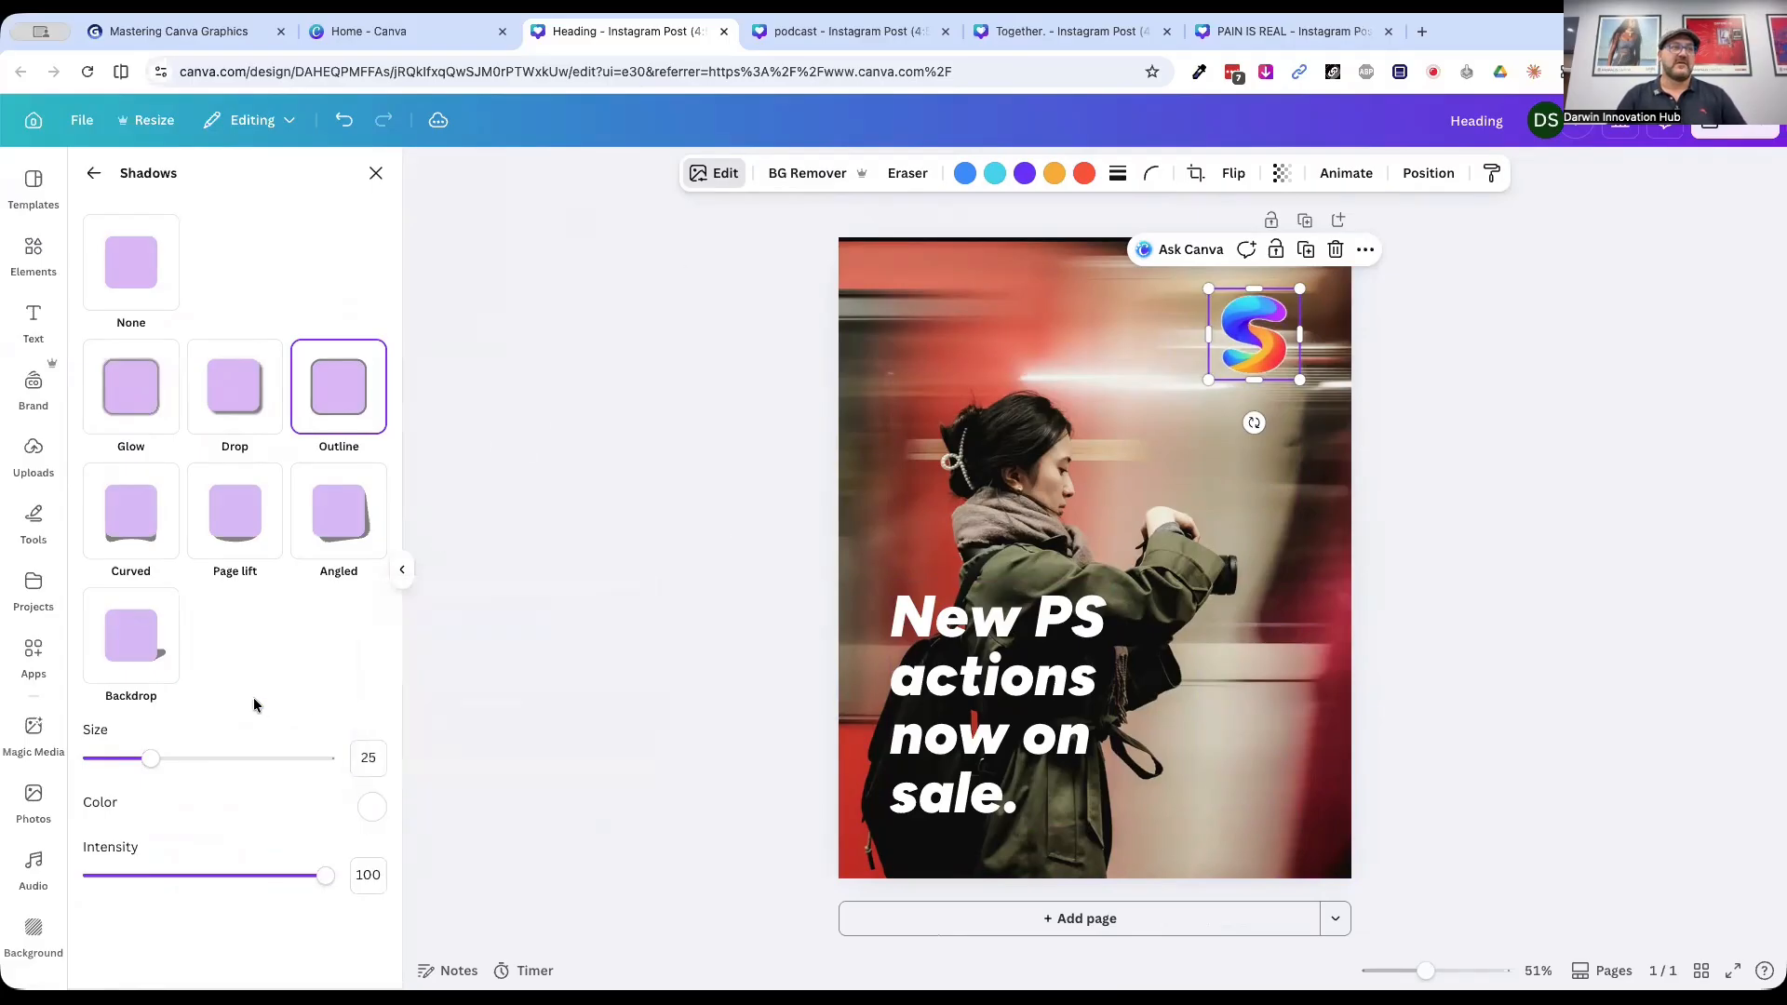
Step: Set the logo's outline size to 49 and its intensity to 49
{"action": "left_click_drag", "start_coordinate": [150, 759], "coordinate": [207, 759]}
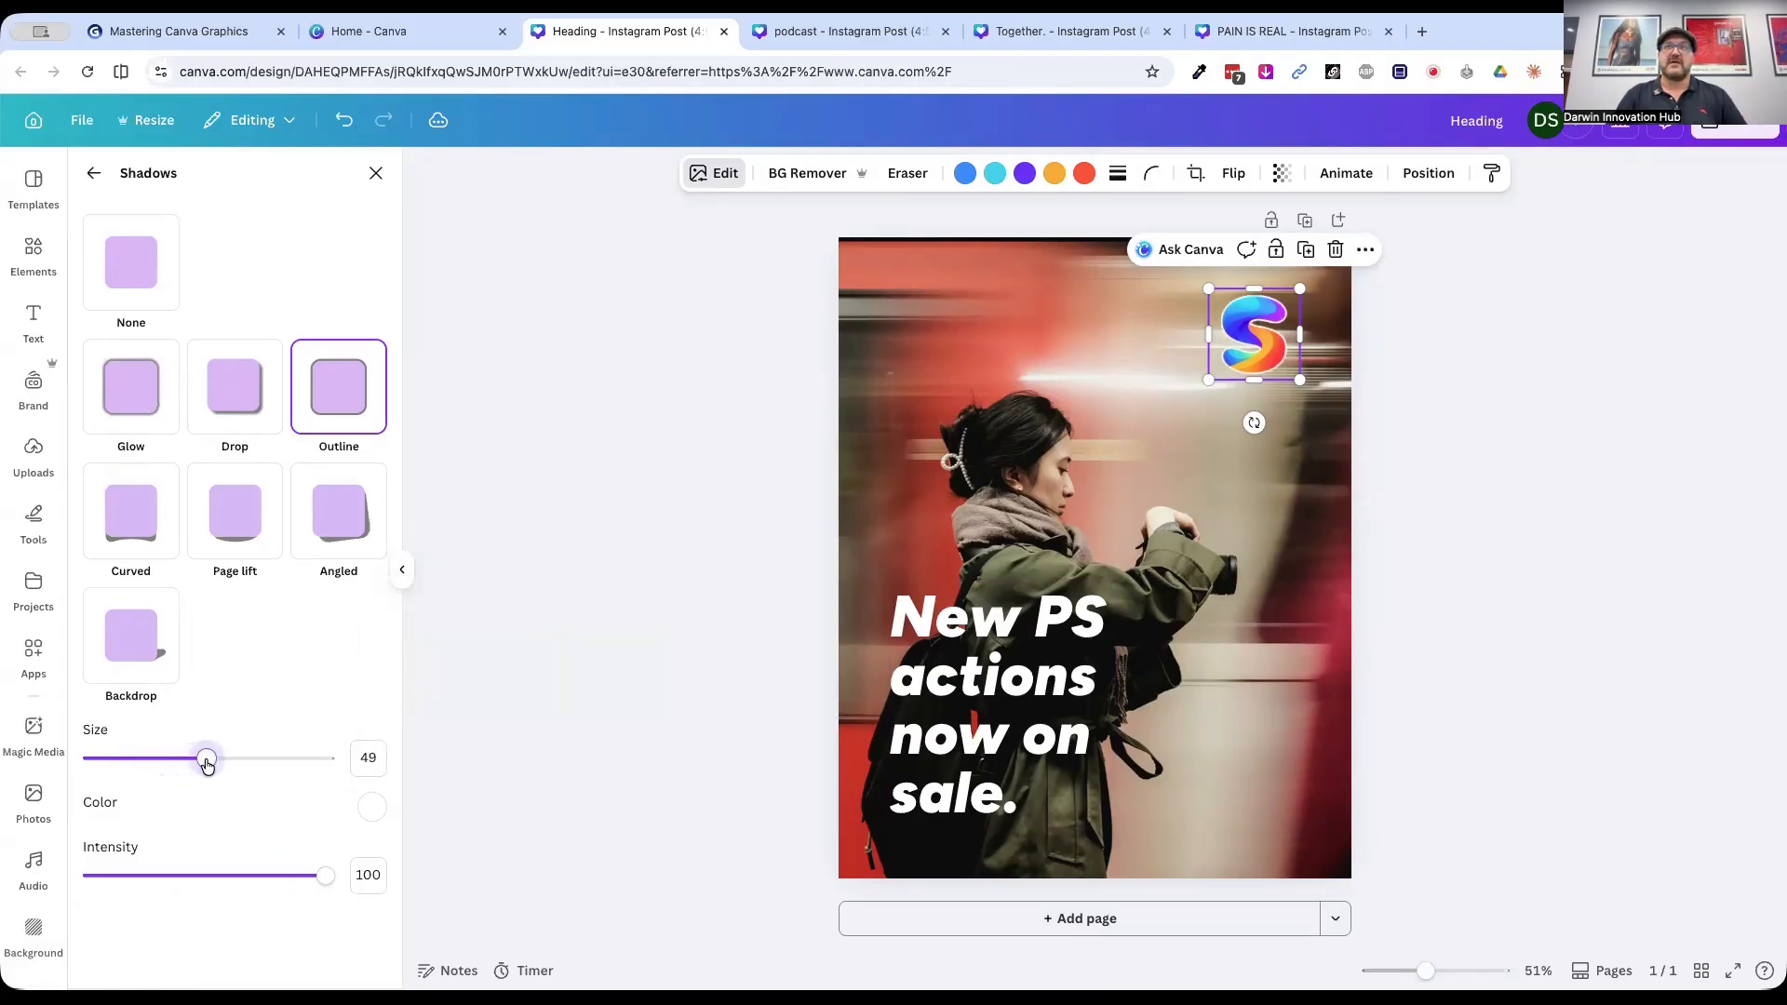
{"action": "left_click", "coordinate": [313, 877]}
{"action": "left_click_drag", "start_coordinate": [312, 880], "coordinate": [208, 890]}
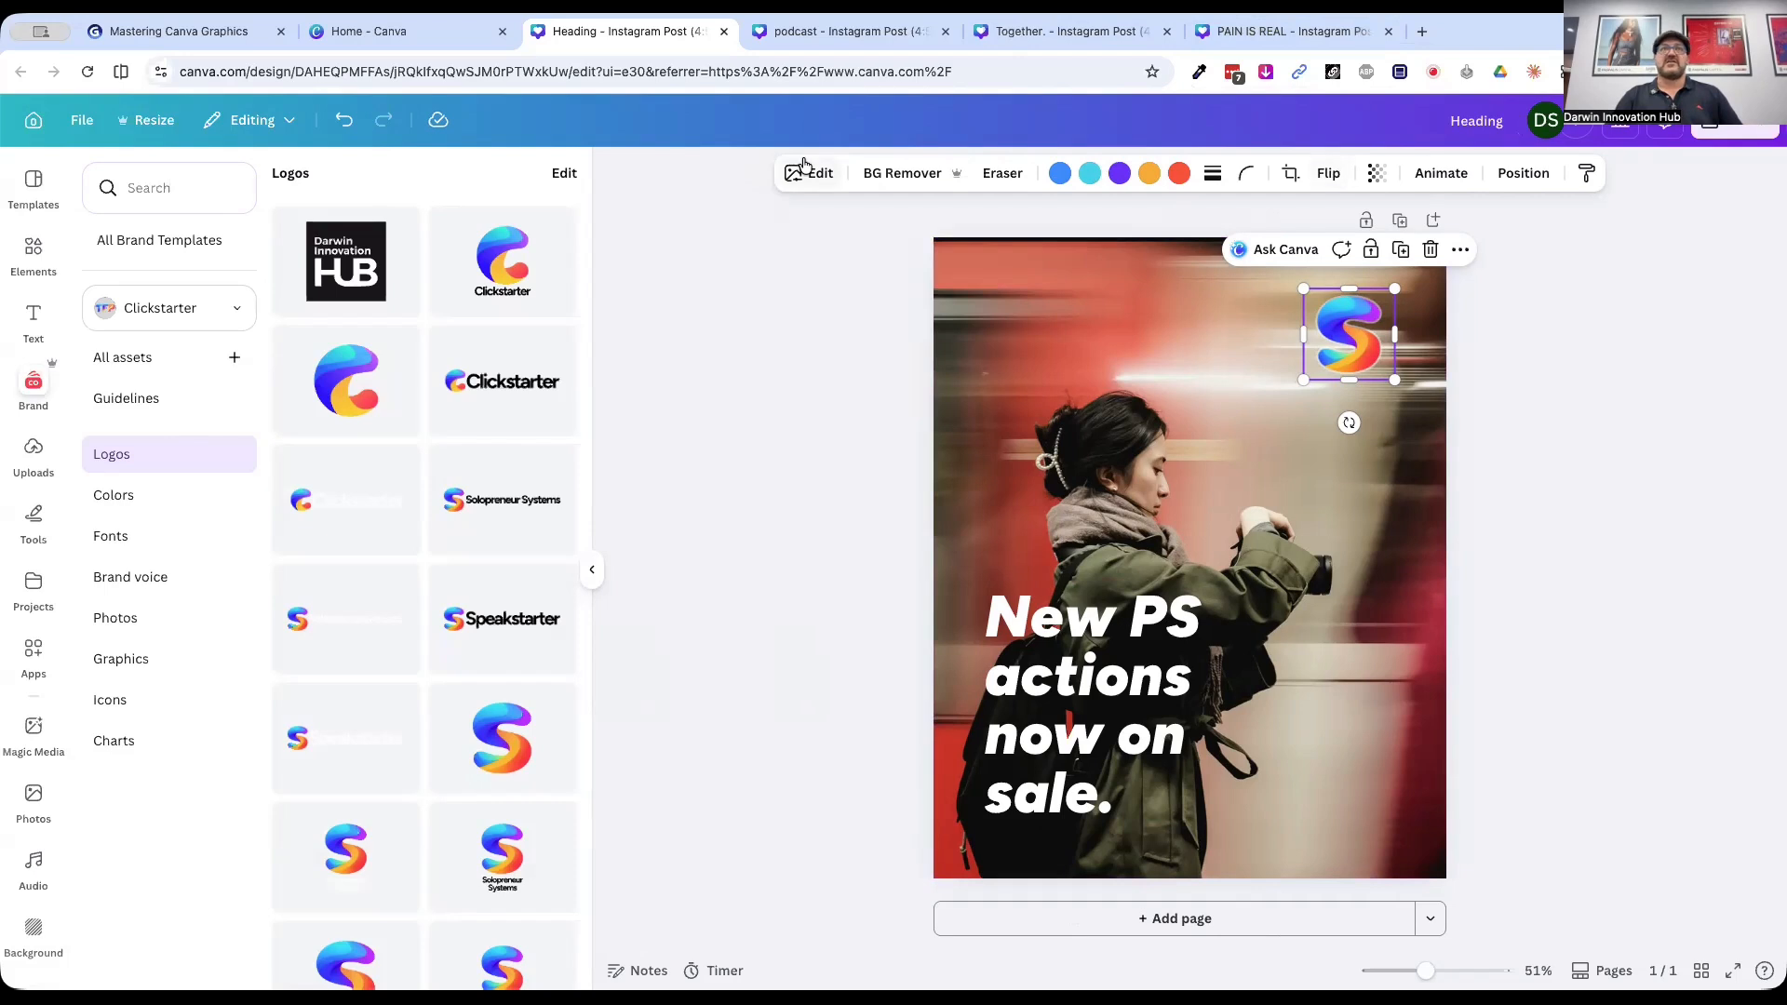
Step: Try the Page lift, Angled, Curved and Backdrop shadow effects on the logo
{"action": "left_click", "coordinate": [804, 171]}
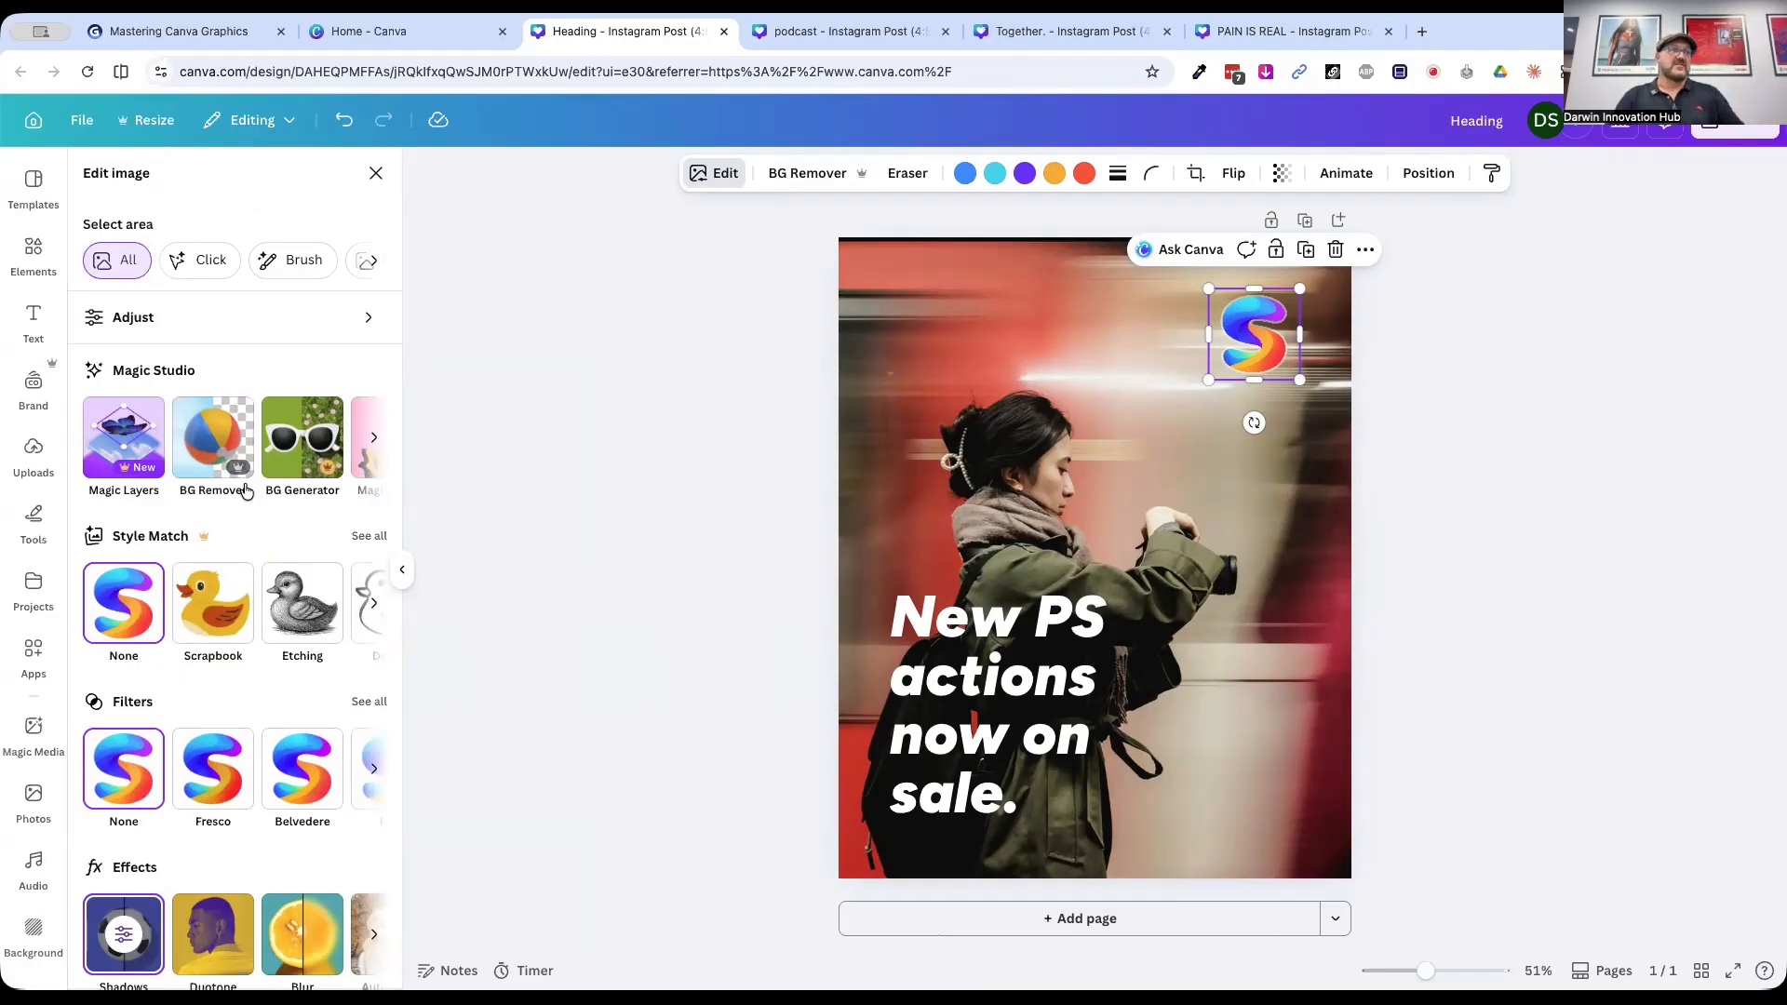
{"action": "scroll", "coordinate": [214, 737], "scroll_direction": "down", "scroll_amount": 1}
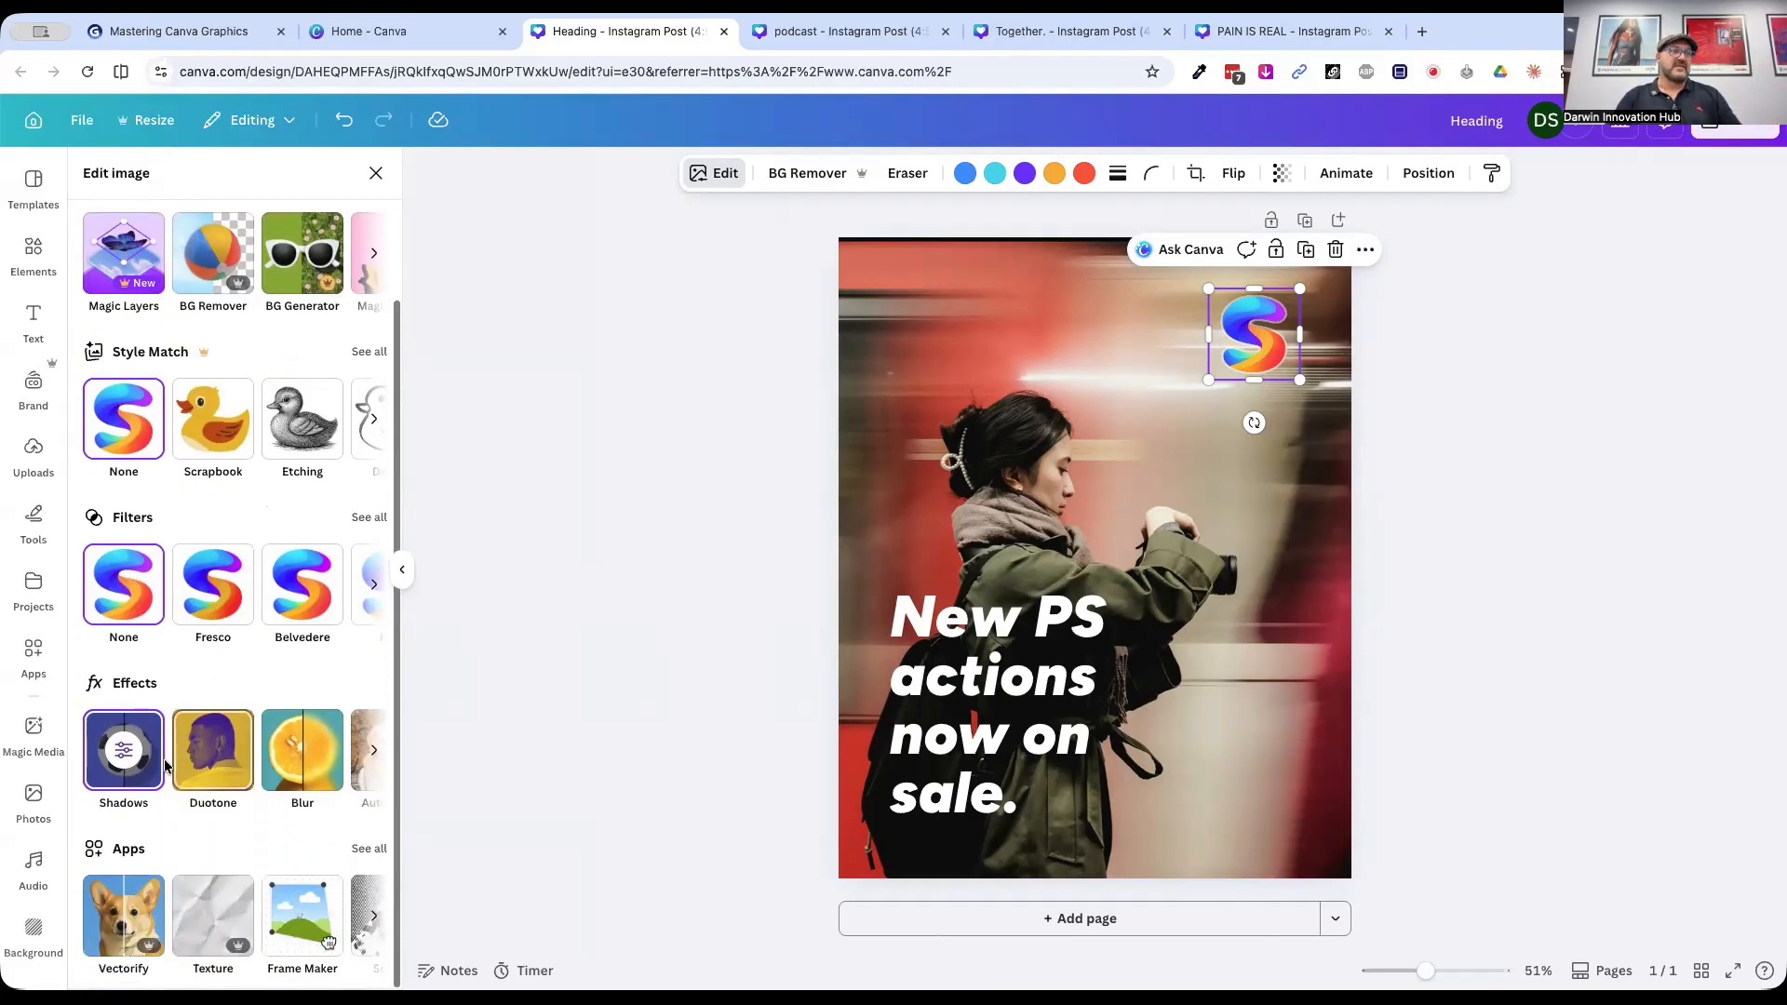
{"action": "left_click", "coordinate": [134, 740]}
{"action": "left_click", "coordinate": [233, 529]}
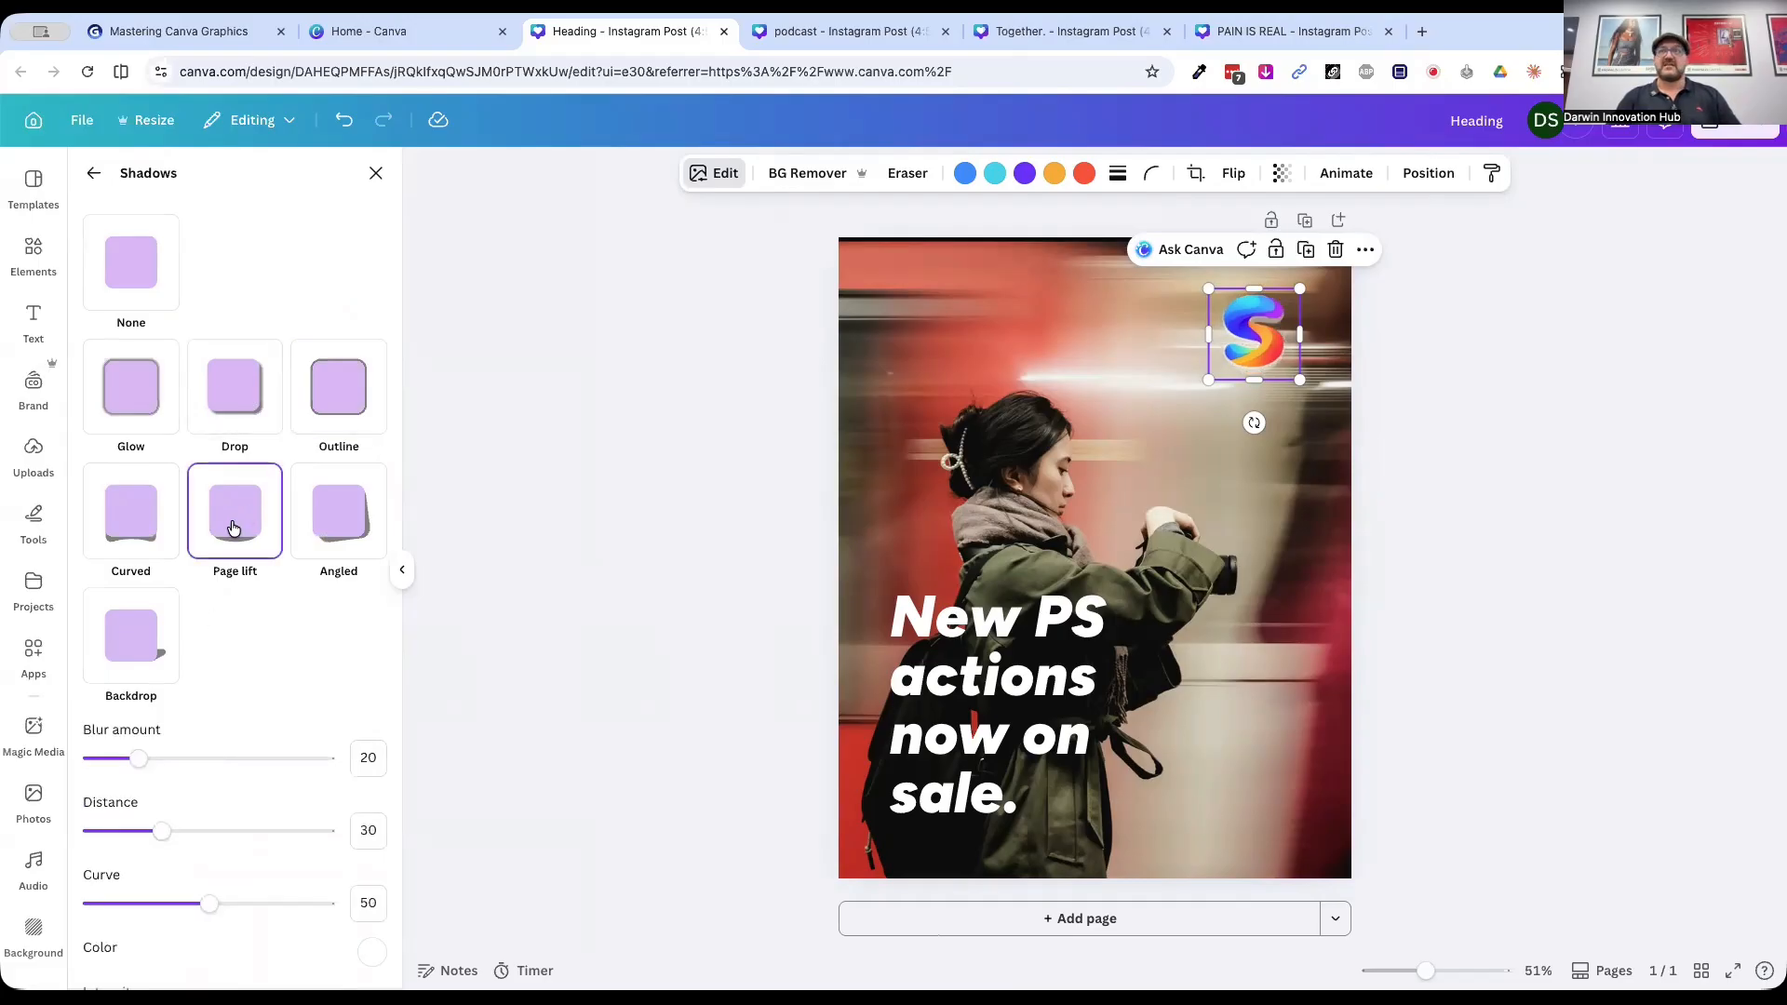
{"action": "left_click", "coordinate": [344, 510]}
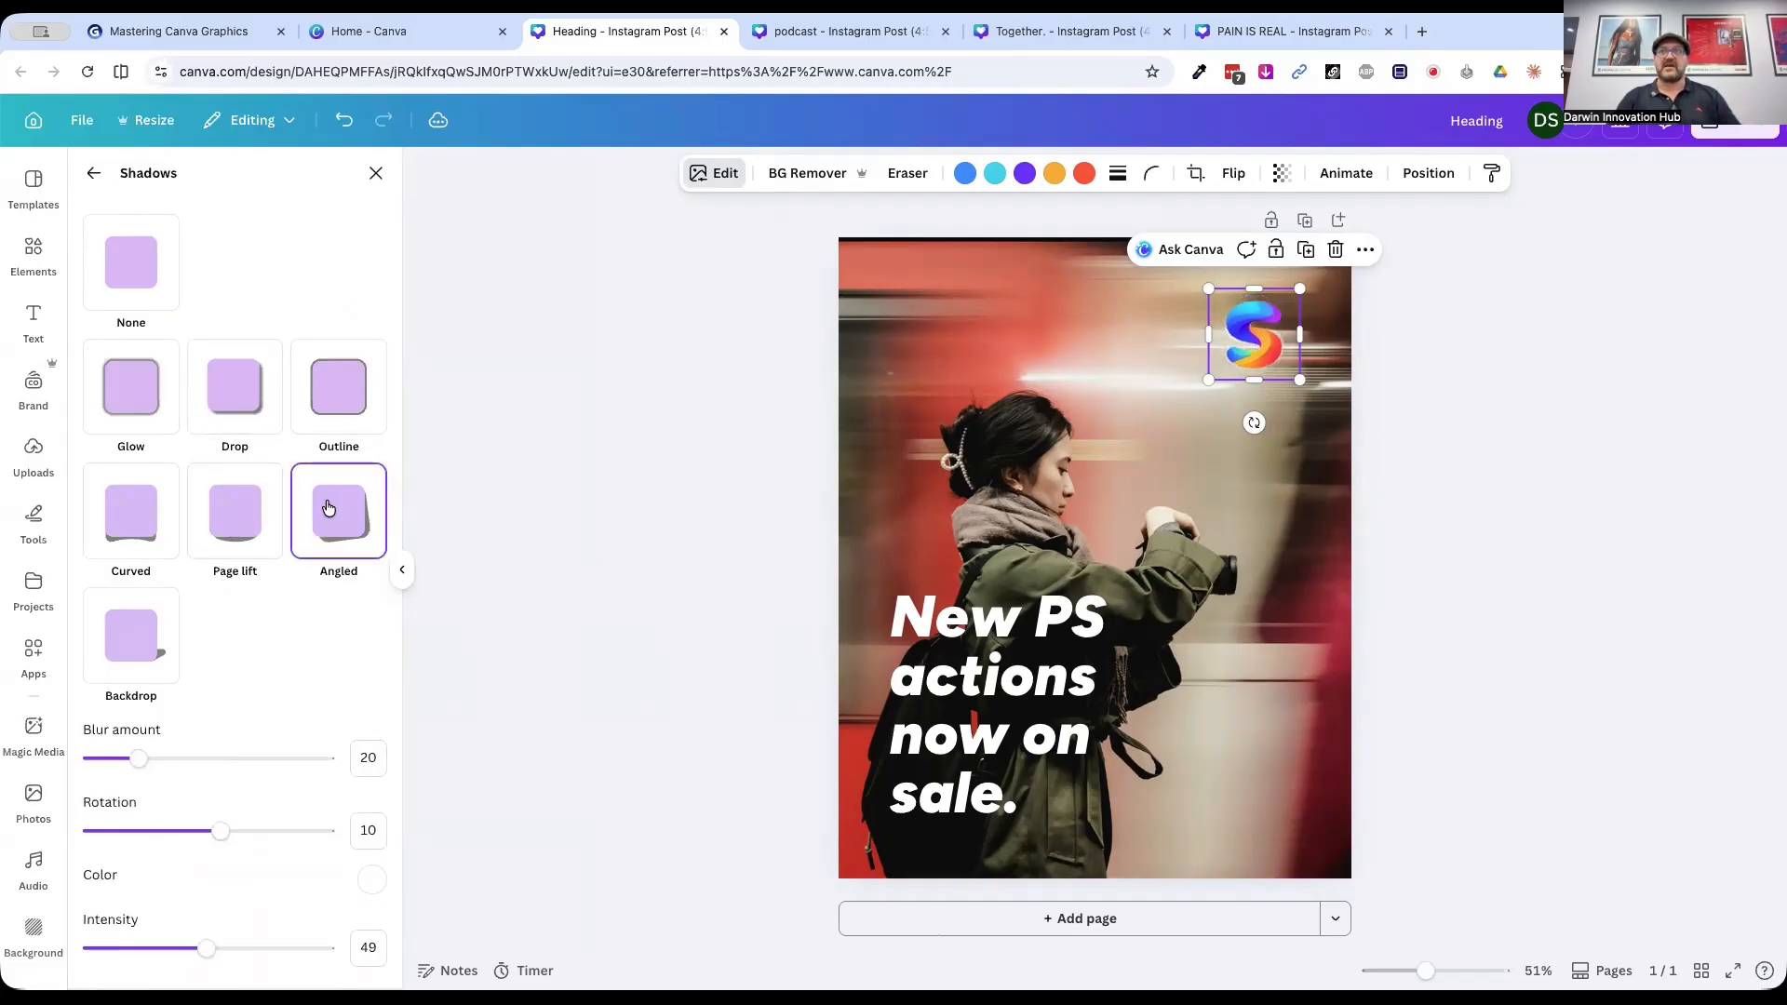
{"action": "left_click", "coordinate": [138, 507]}
{"action": "left_click", "coordinate": [140, 627]}
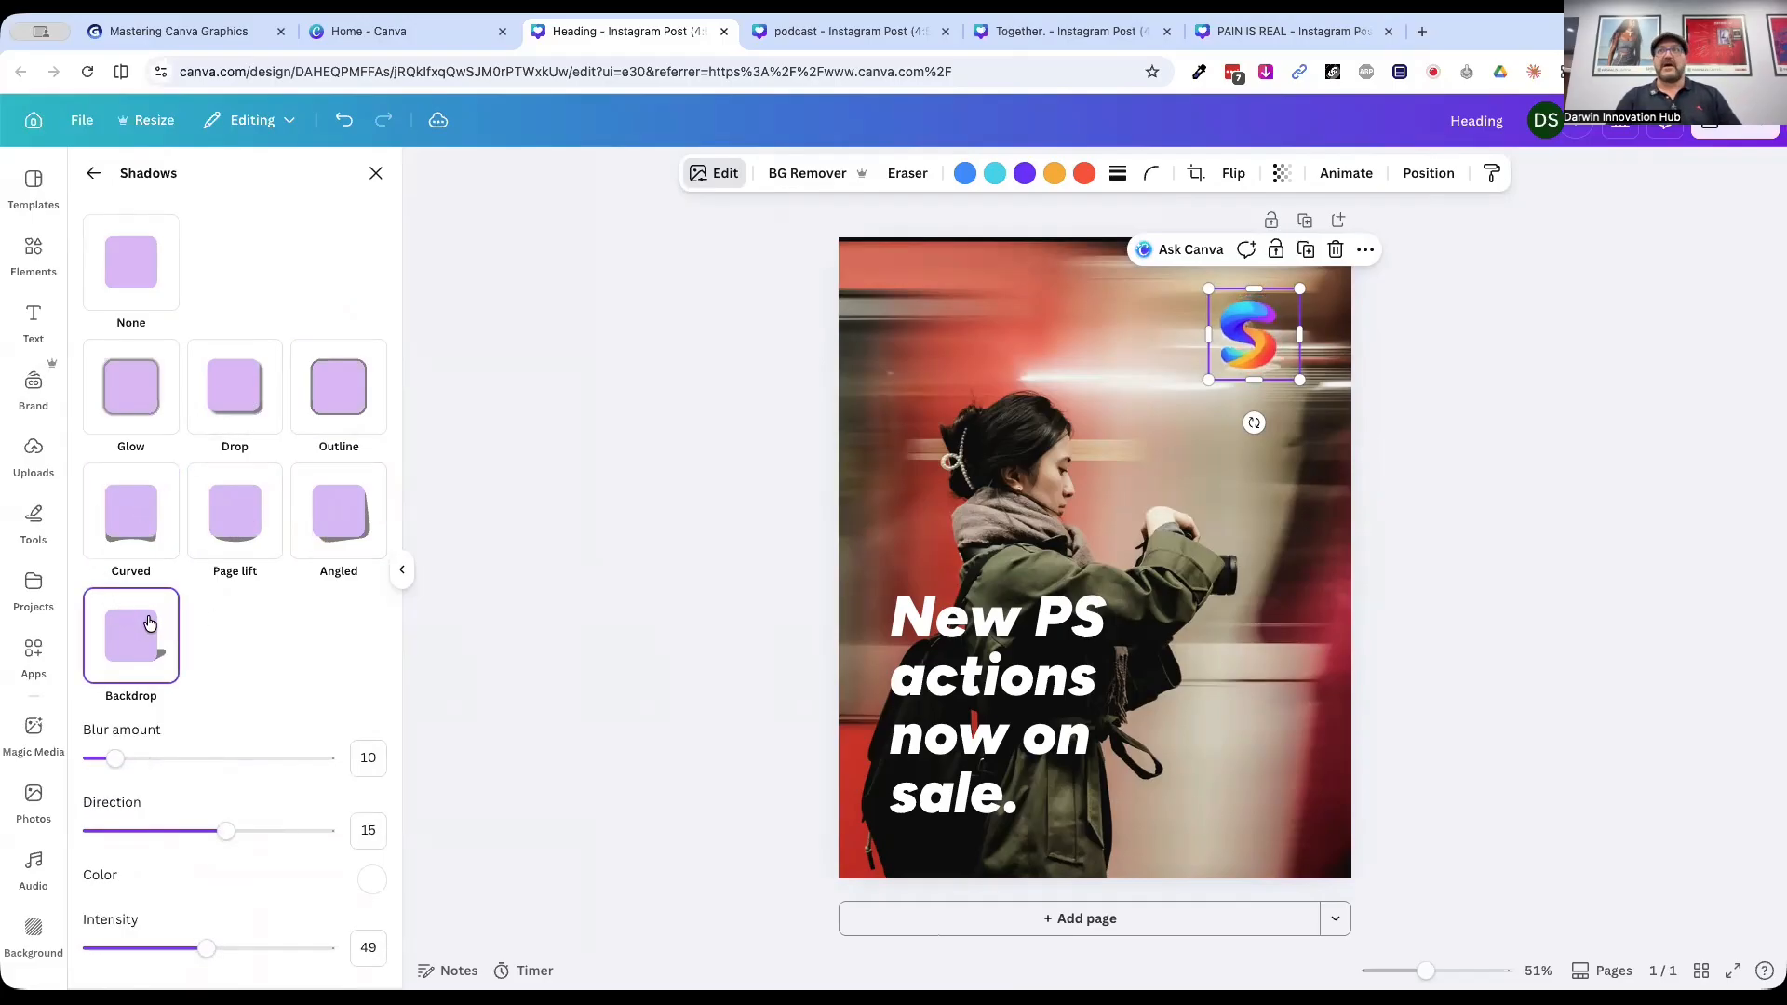
Step: Apply the Drop shadow effect to the logo and set its intensity to 100
{"action": "left_click", "coordinate": [227, 394]}
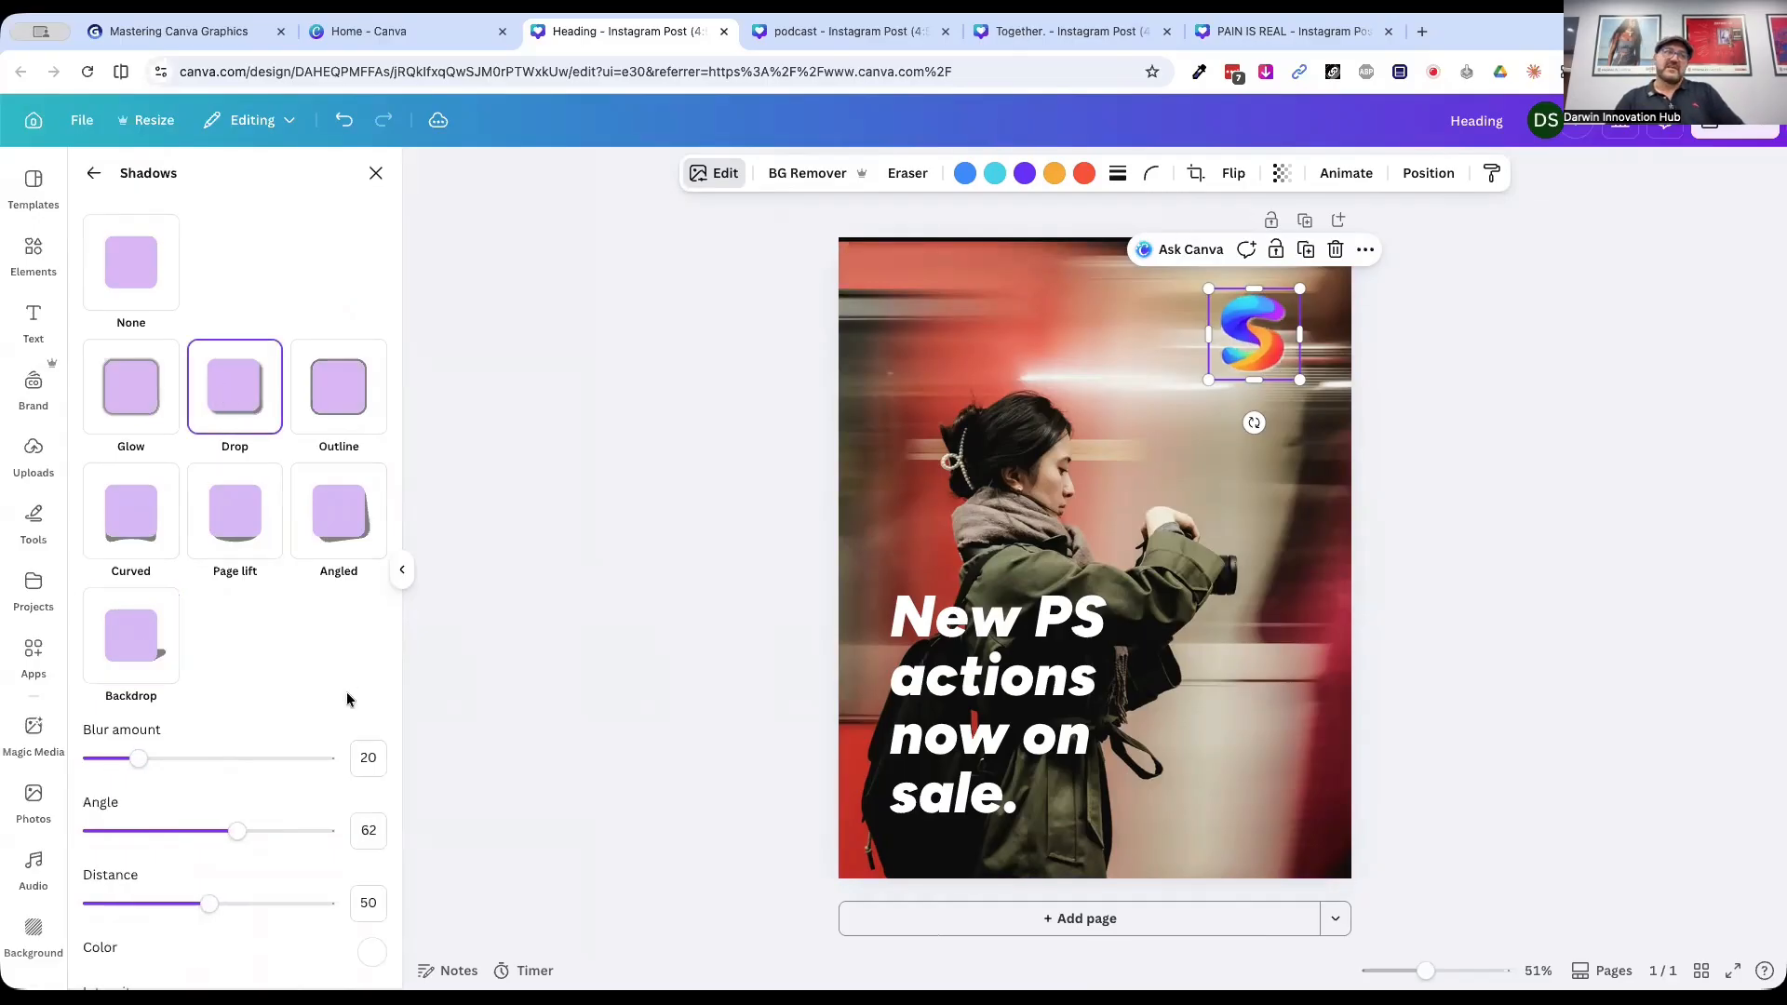
{"action": "scroll", "coordinate": [254, 690], "scroll_direction": "down", "scroll_amount": 2}
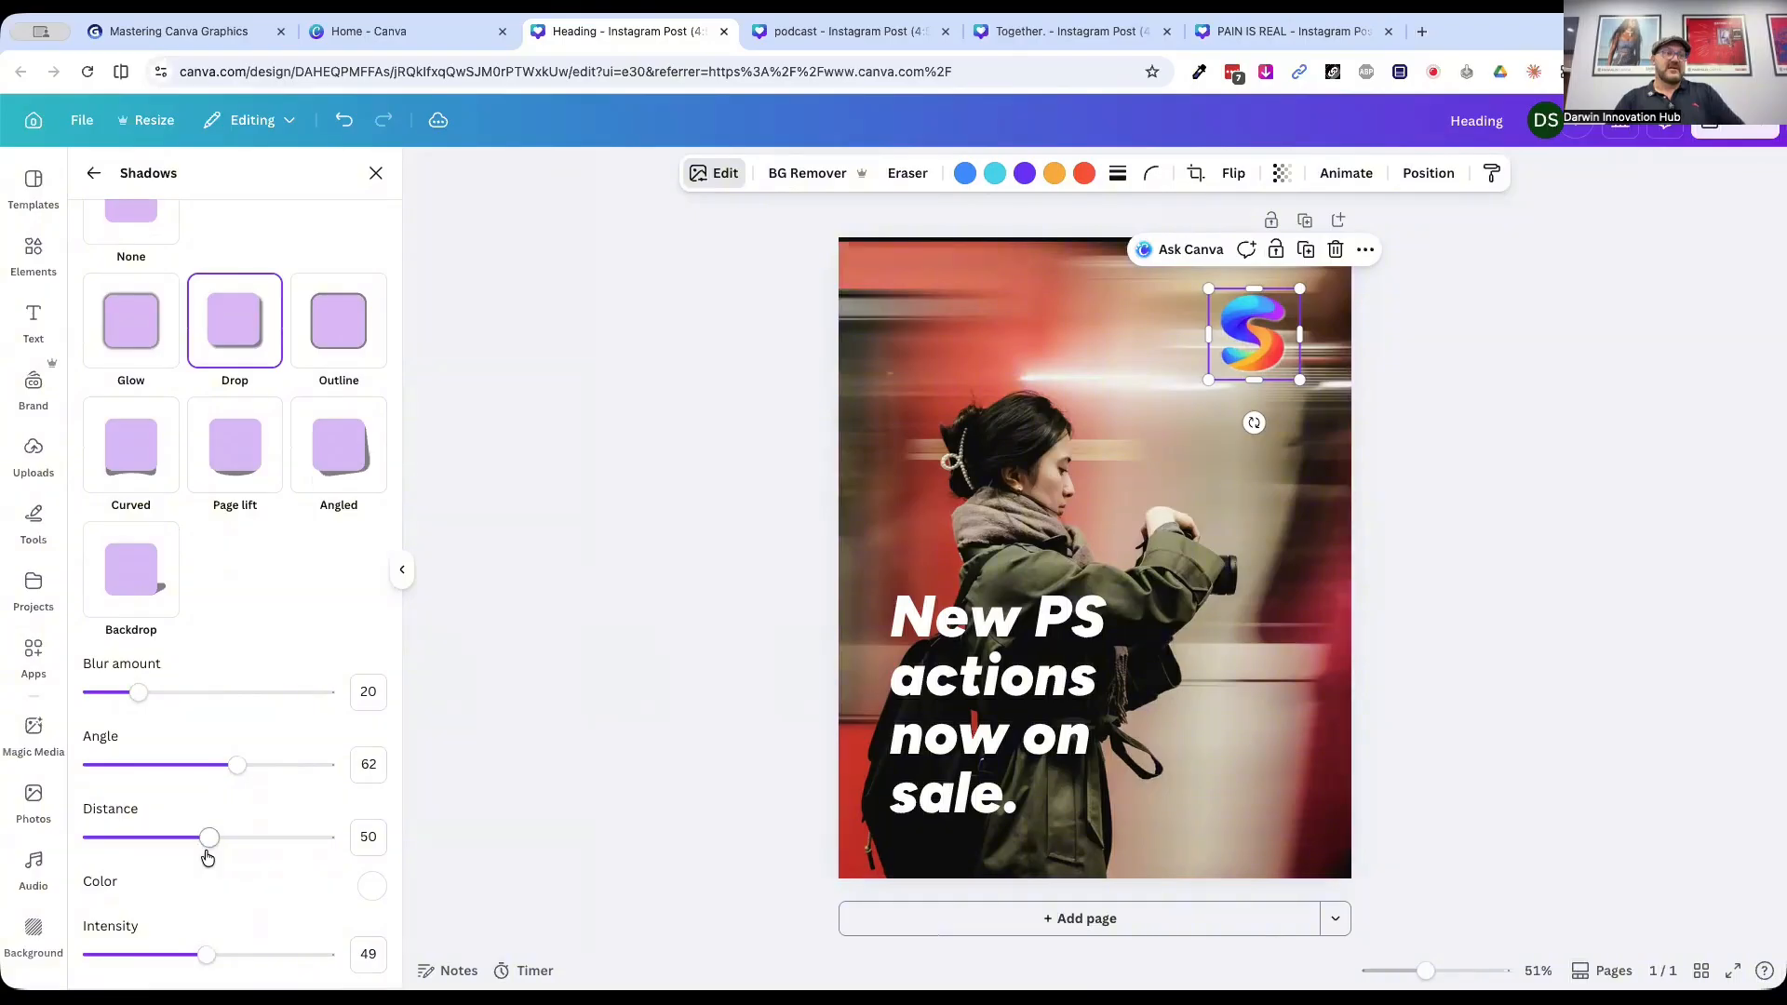
{"action": "left_click_drag", "start_coordinate": [207, 953], "coordinate": [336, 943]}
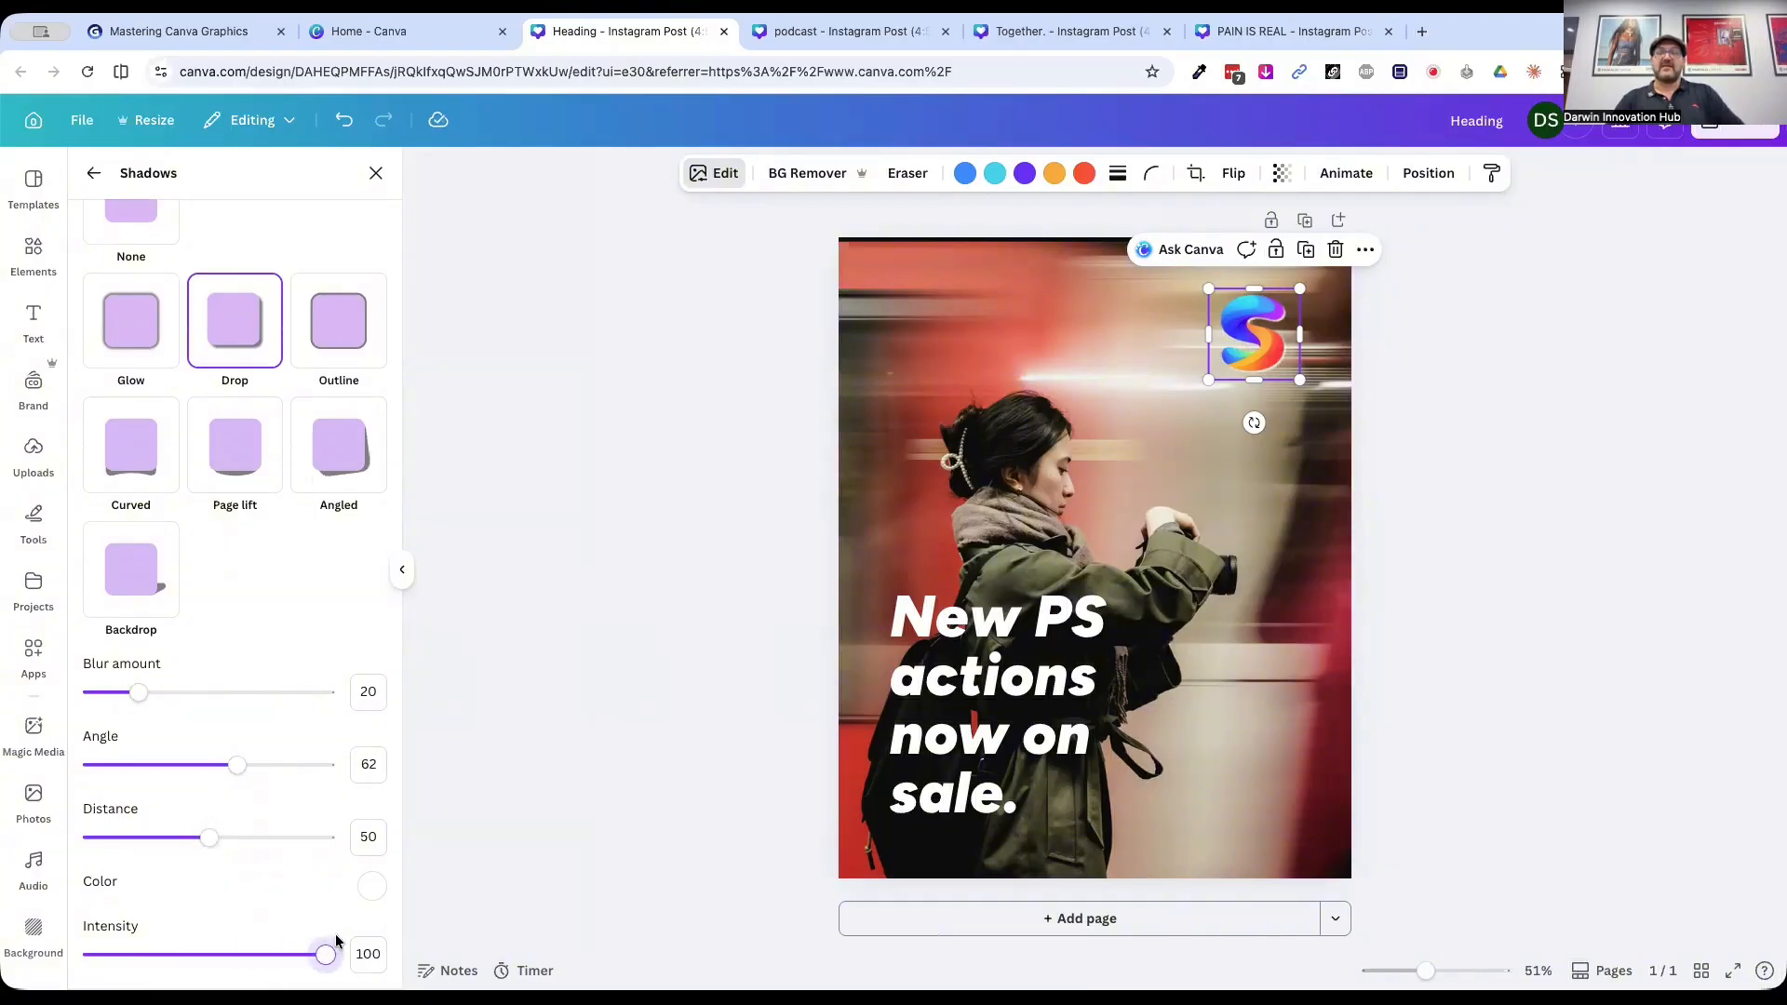
{"action": "left_click", "coordinate": [402, 569]}
{"action": "left_click", "coordinate": [1509, 470]}
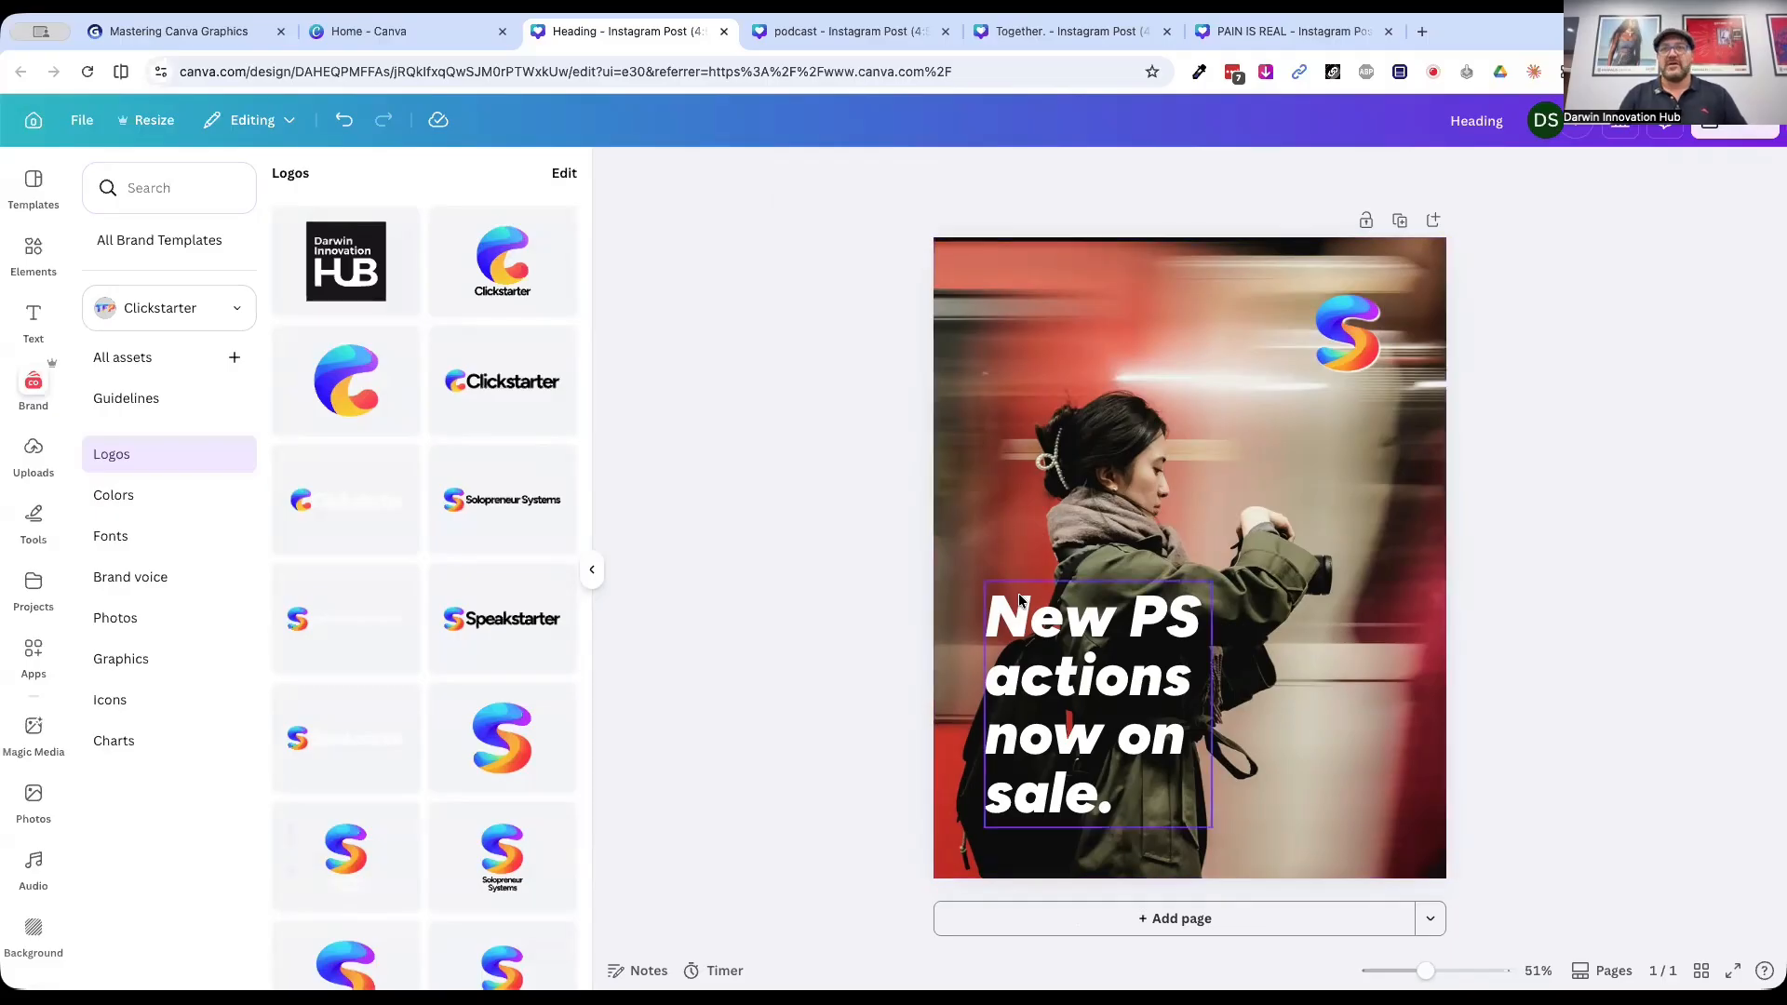
Step: Add a square shape and stretch it into a red band across the full page width behind the heading
{"action": "left_click", "coordinate": [34, 253]}
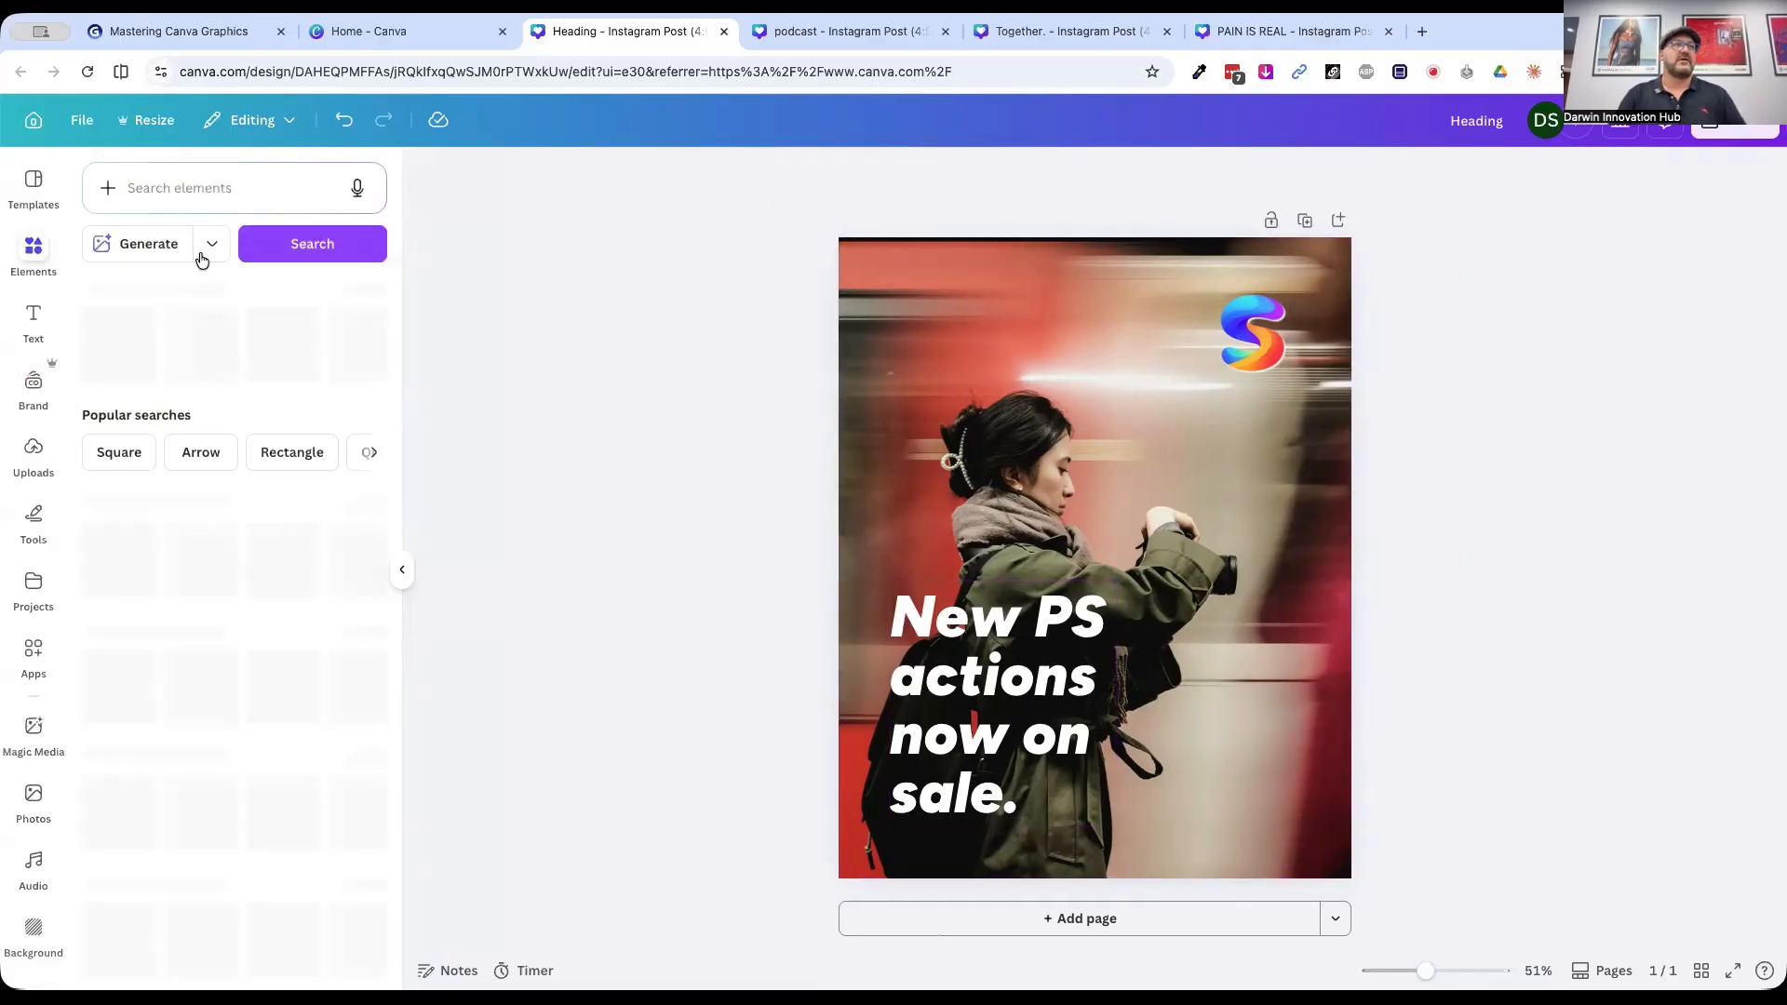
{"action": "left_click", "coordinate": [118, 570]}
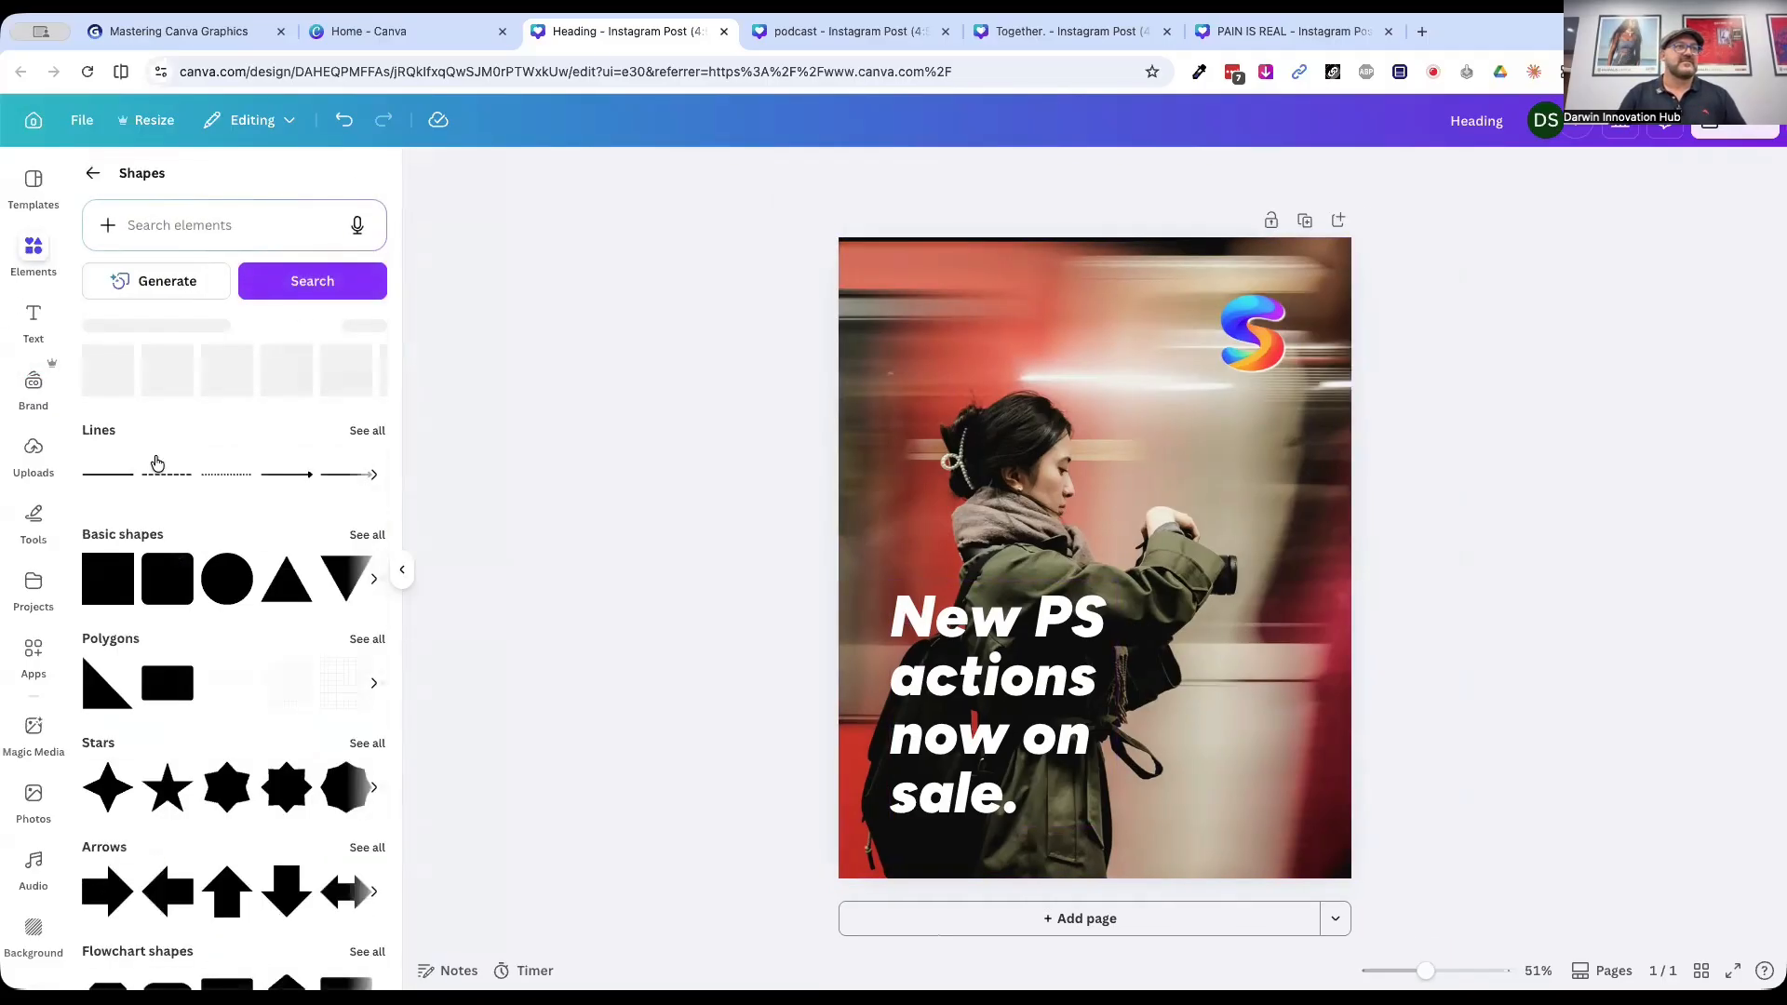
{"action": "left_click", "coordinate": [103, 603]}
{"action": "left_click_drag", "start_coordinate": [1069, 534], "coordinate": [1351, 628]}
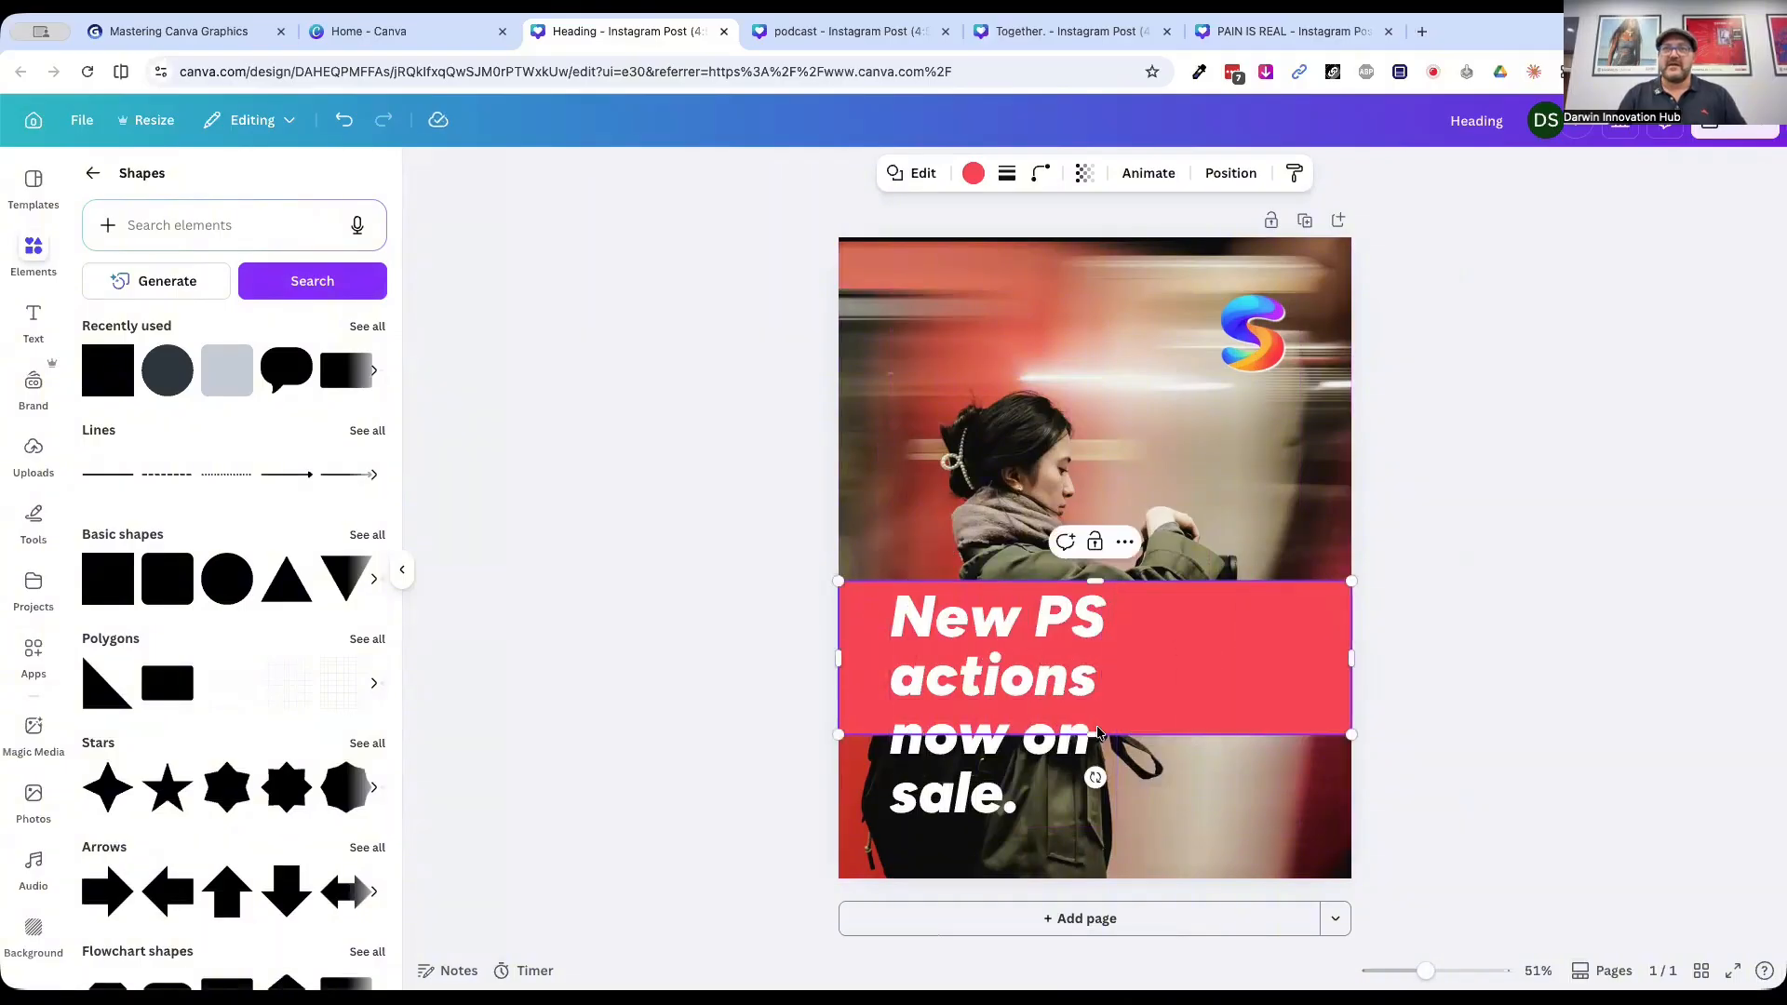
Step: Reduce the red band's height to a single text line and position it behind "New PS"
{"action": "left_click_drag", "start_coordinate": [1094, 734], "coordinate": [1093, 652]}
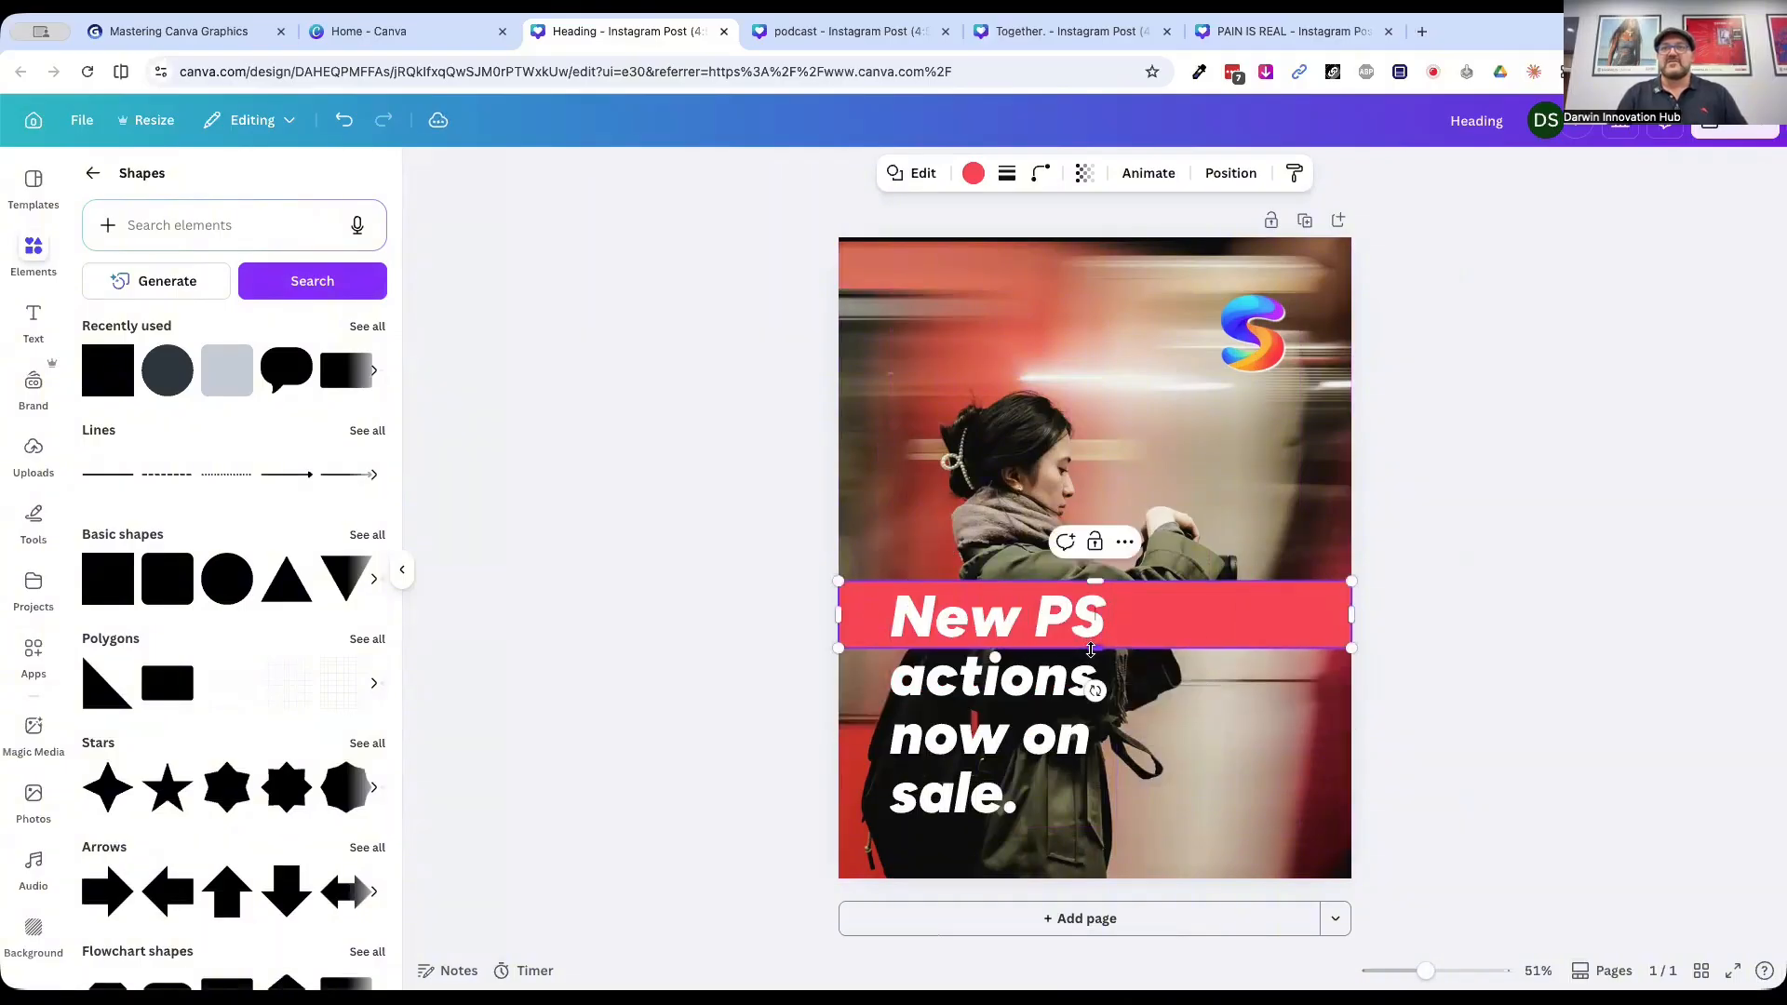
{"action": "left_click", "coordinate": [1448, 611]}
{"action": "left_click", "coordinate": [1284, 612]}
{"action": "left_click_drag", "start_coordinate": [1282, 611], "coordinate": [1282, 615]}
{"action": "left_click", "coordinate": [1768, 593]}
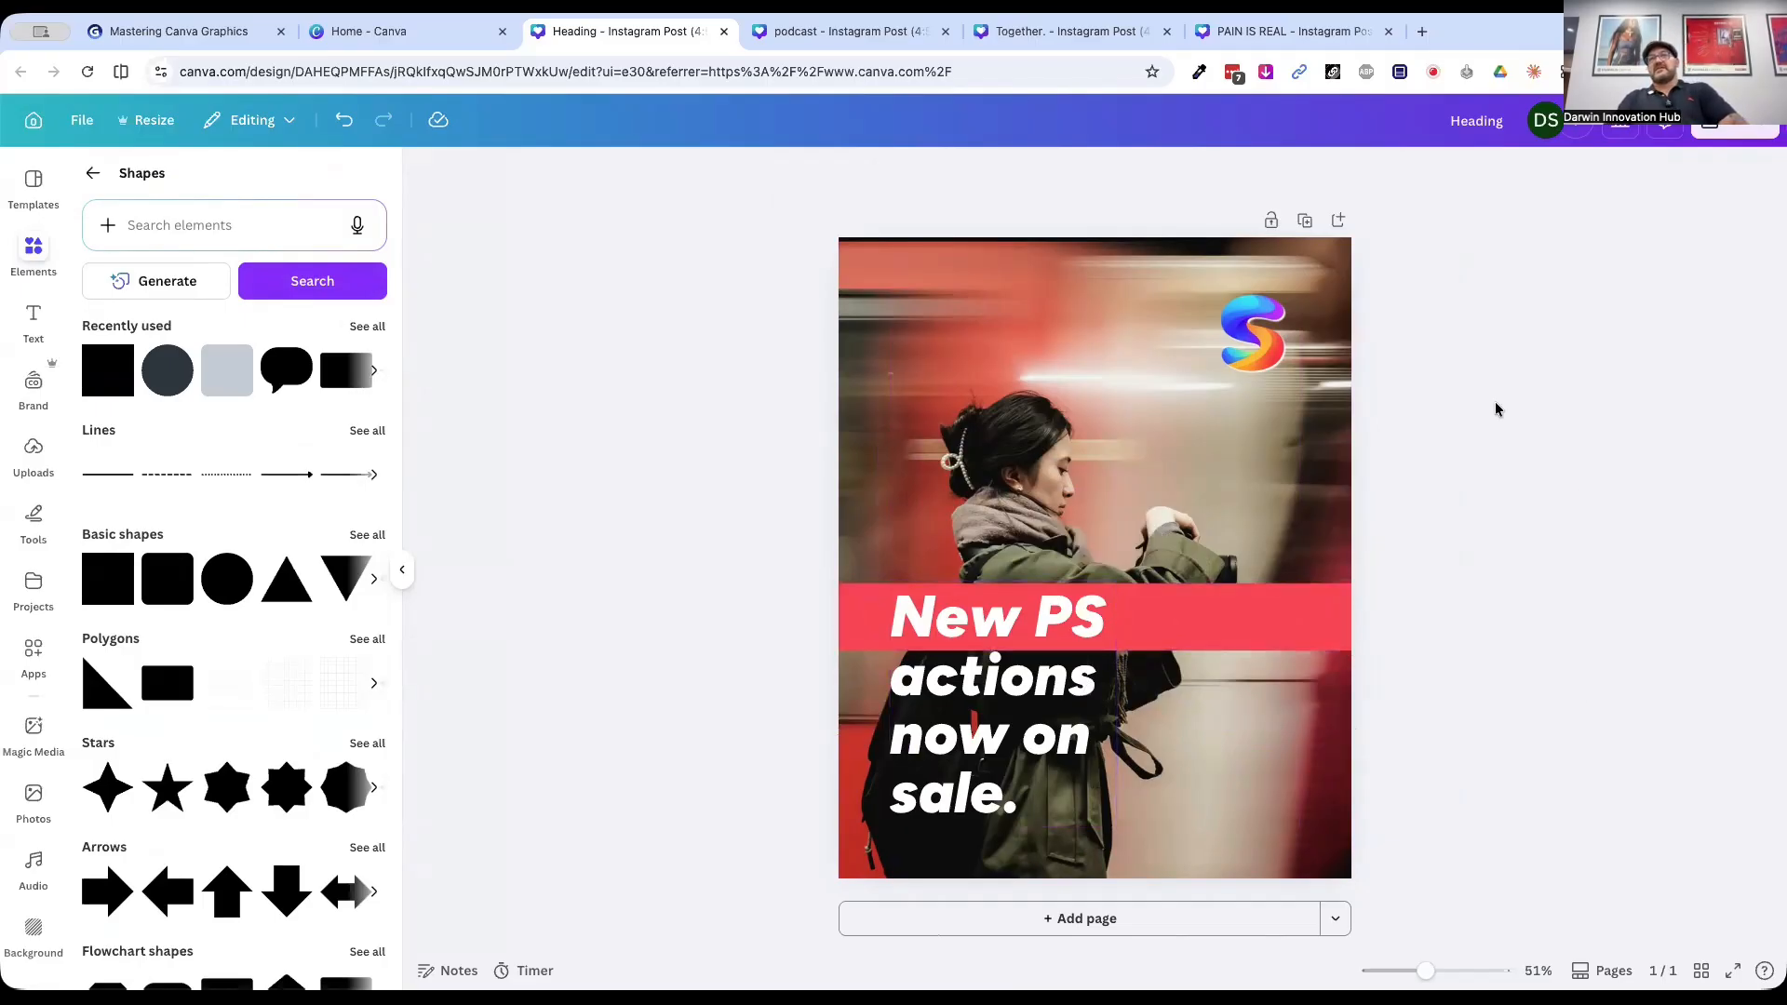
Step: Duplicate the red band directly below itself and colour the copy black
{"action": "left_click", "coordinate": [1217, 613]}
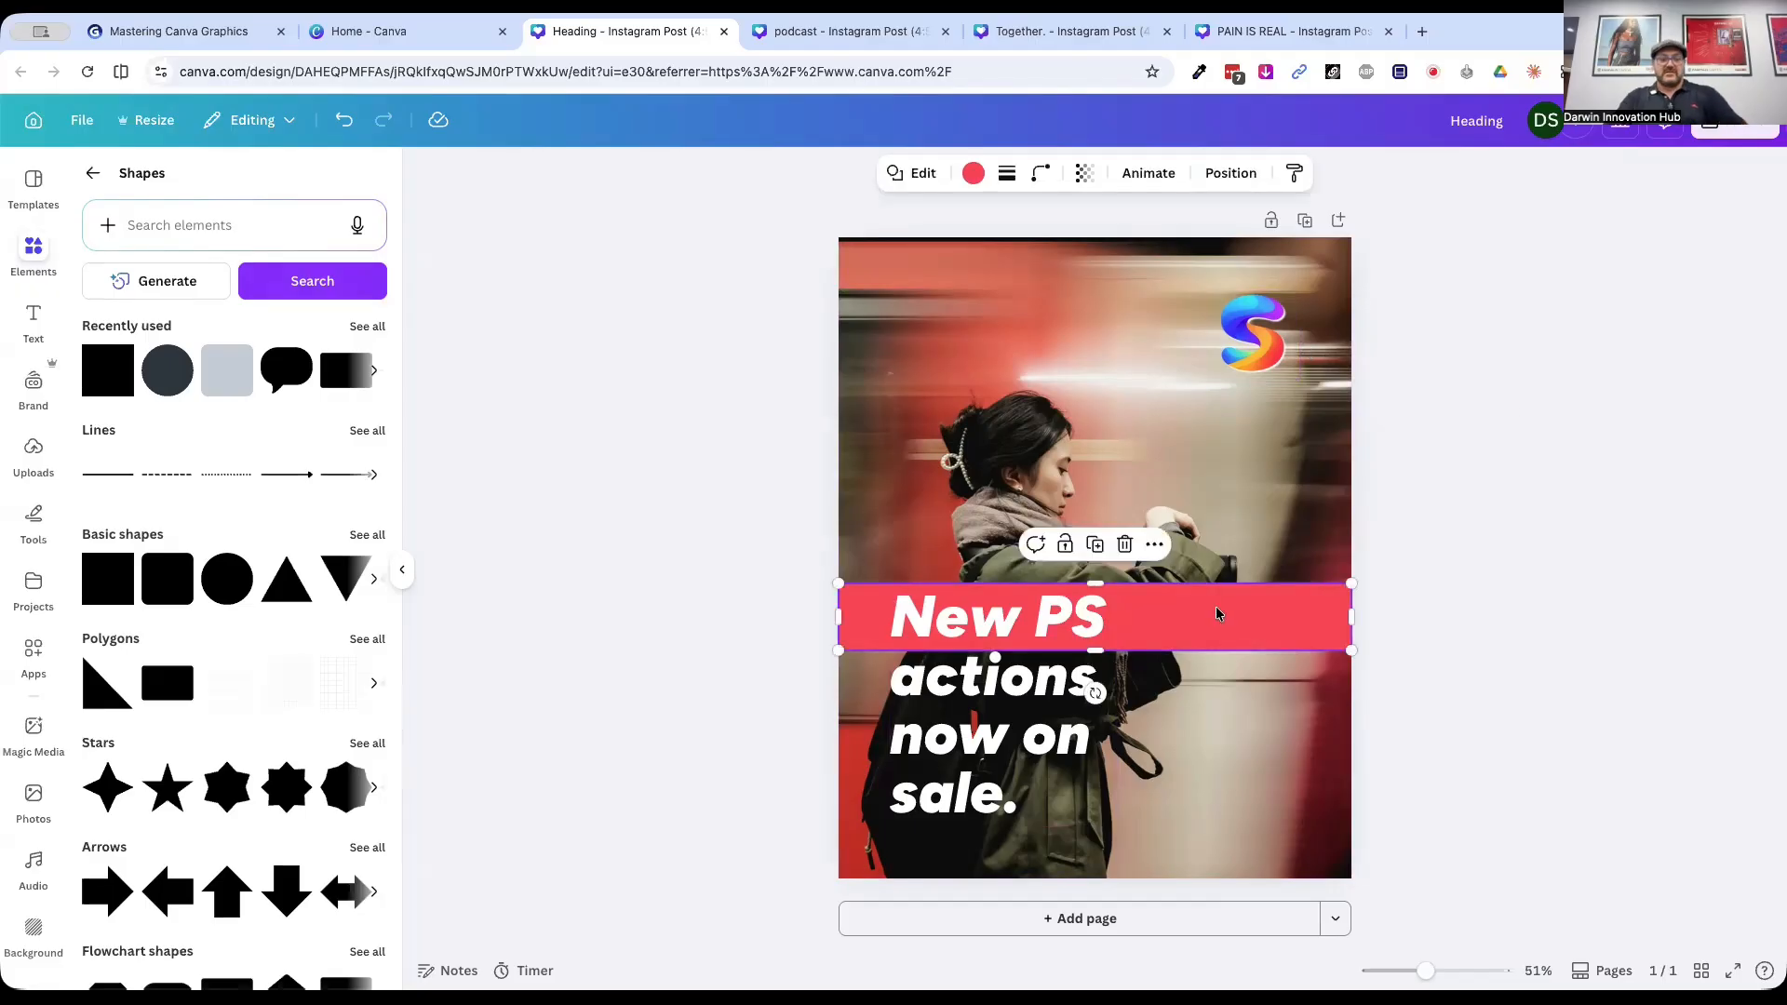
{"action": "left_click_drag", "start_coordinate": [1217, 613], "coordinate": [1198, 673]}
{"action": "left_click", "coordinate": [972, 173]}
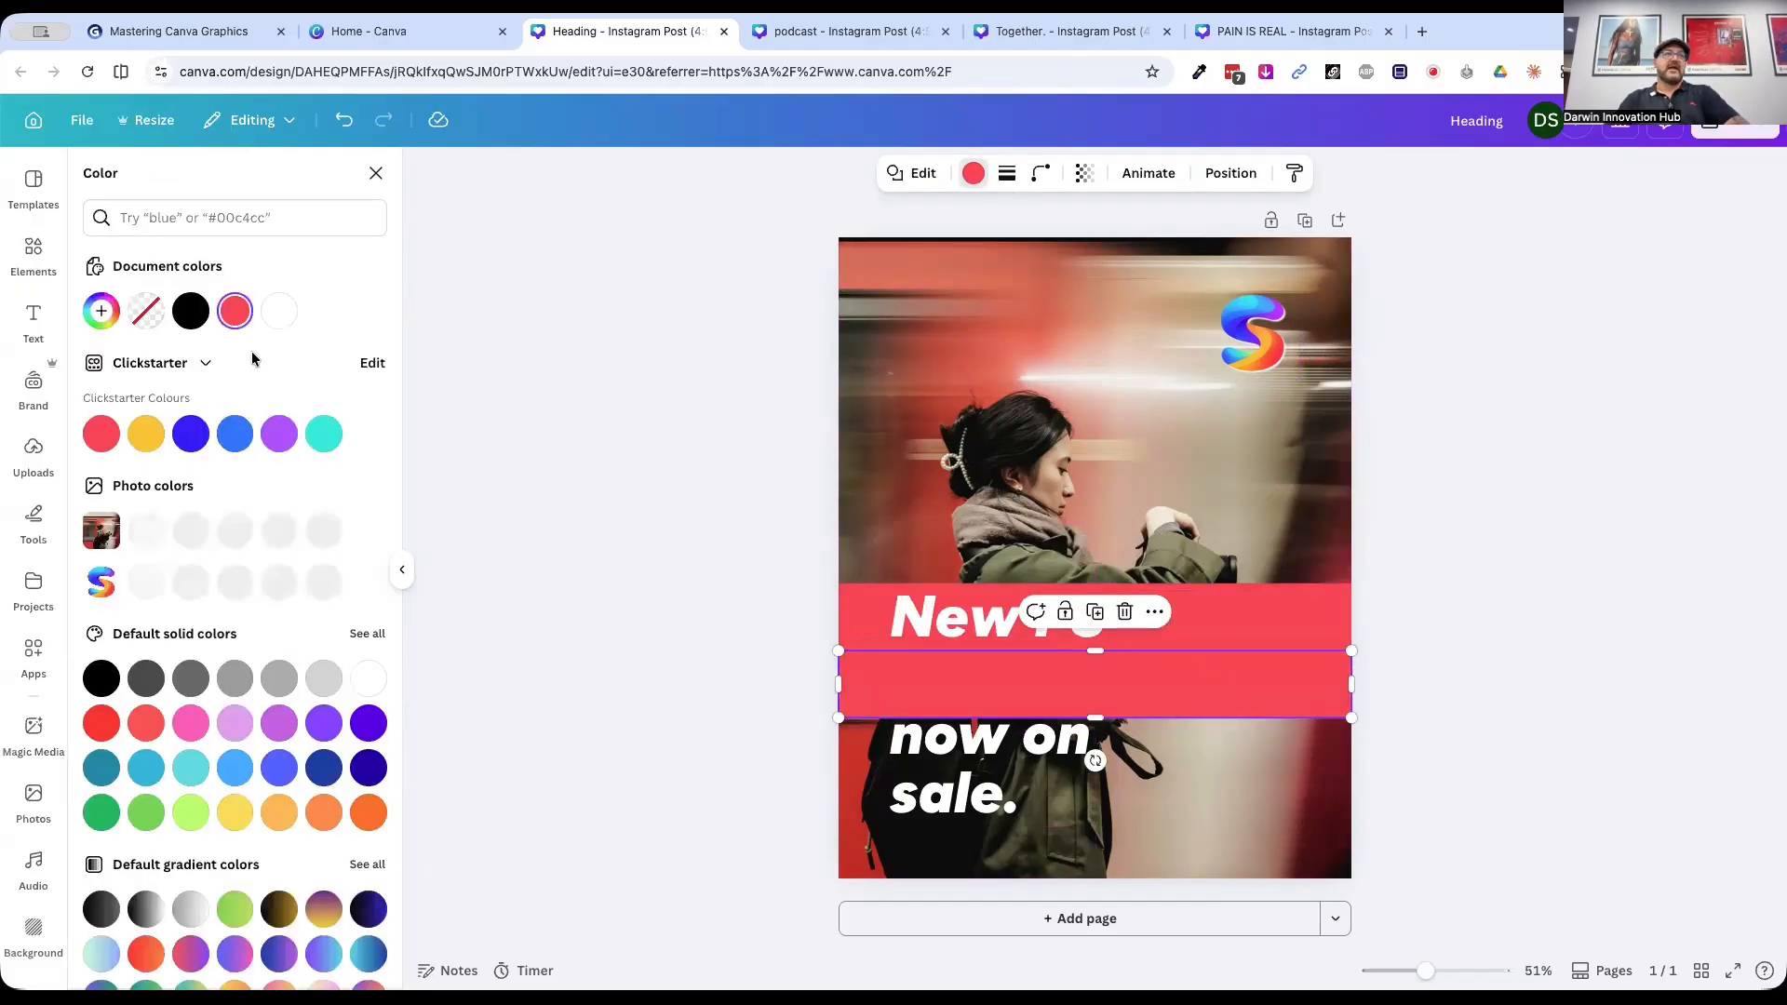
{"action": "left_click", "coordinate": [190, 310]}
Step: Send the black band behind the heading and nudge both bands slightly up to sit behind the first two lines
{"action": "left_click", "coordinate": [1230, 173]}
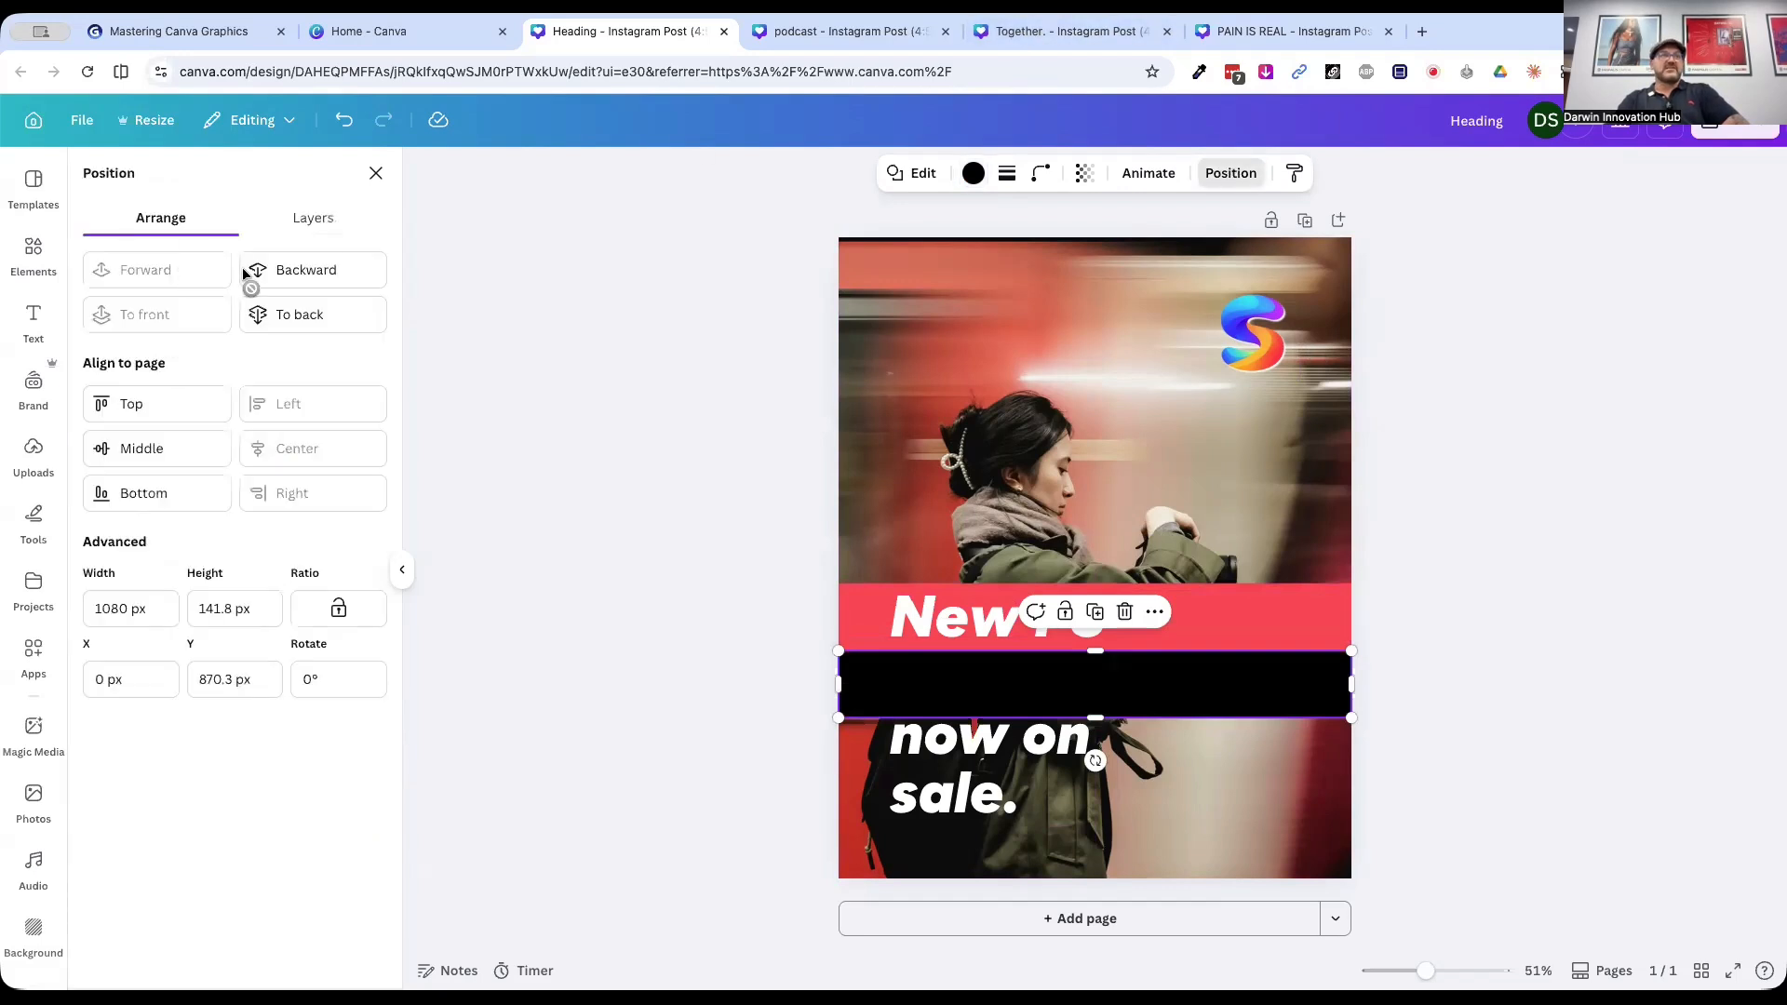
{"action": "left_click", "coordinate": [315, 272]}
{"action": "left_click", "coordinate": [1475, 553]}
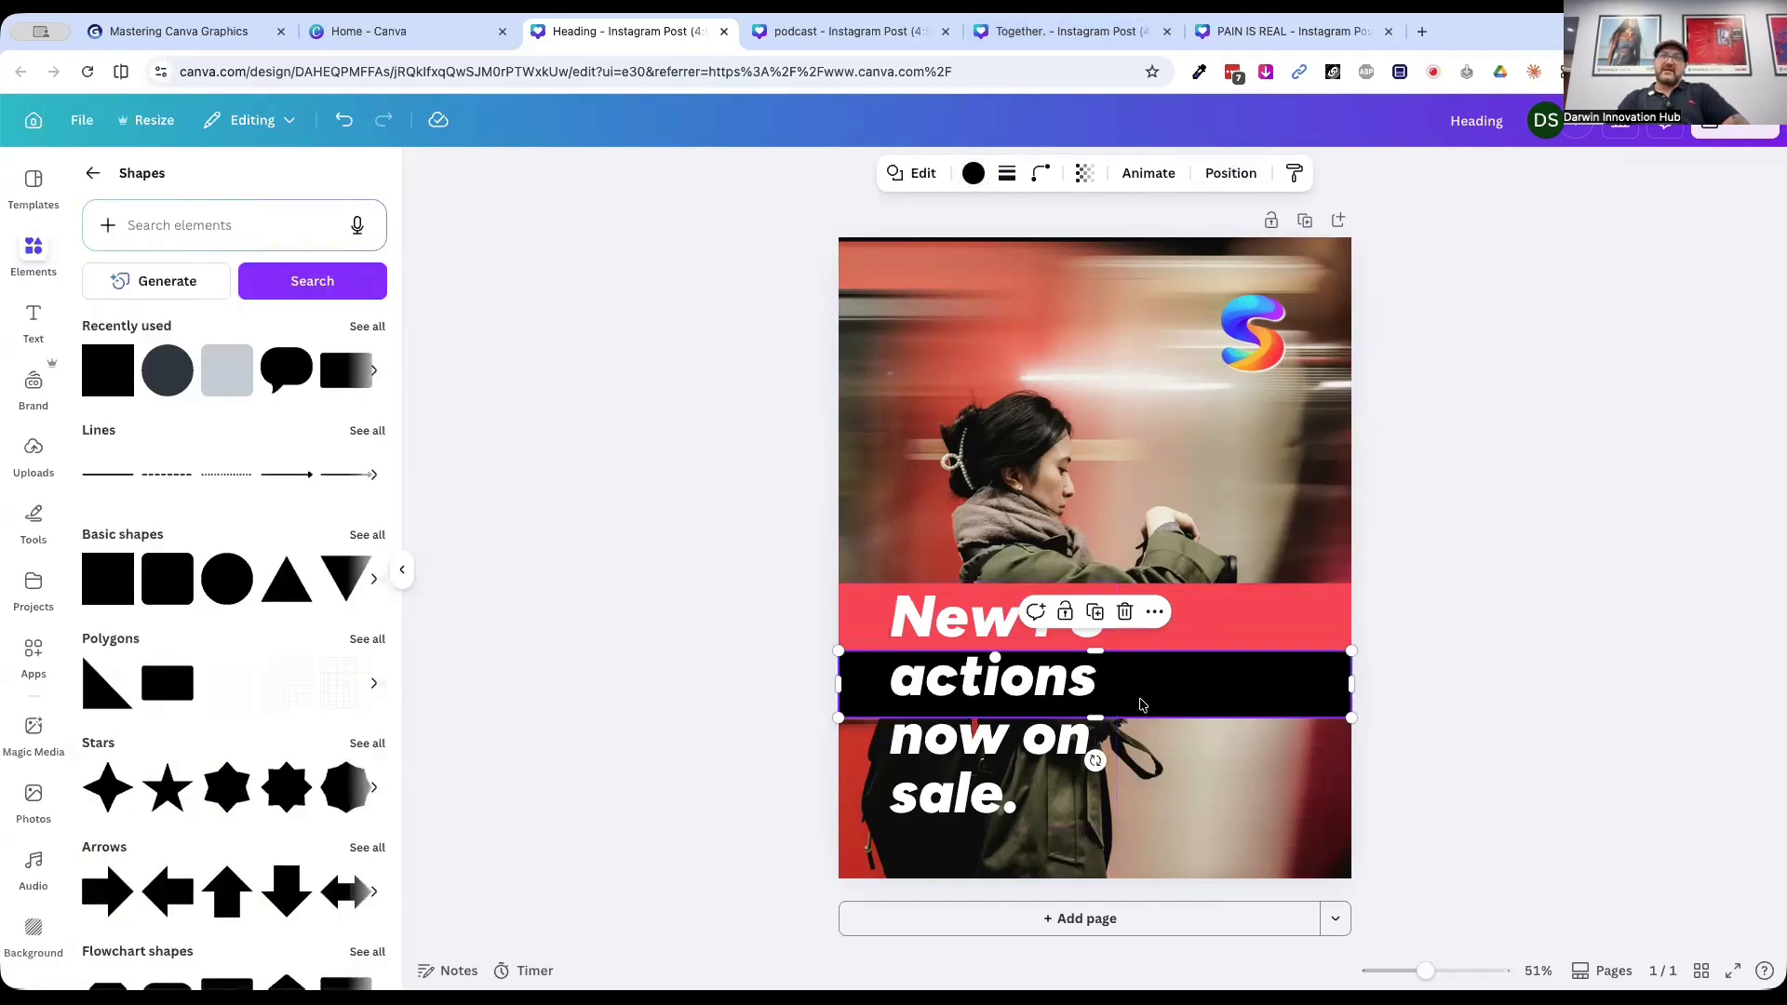
{"action": "left_click_drag", "start_coordinate": [1141, 703], "coordinate": [1141, 692]}
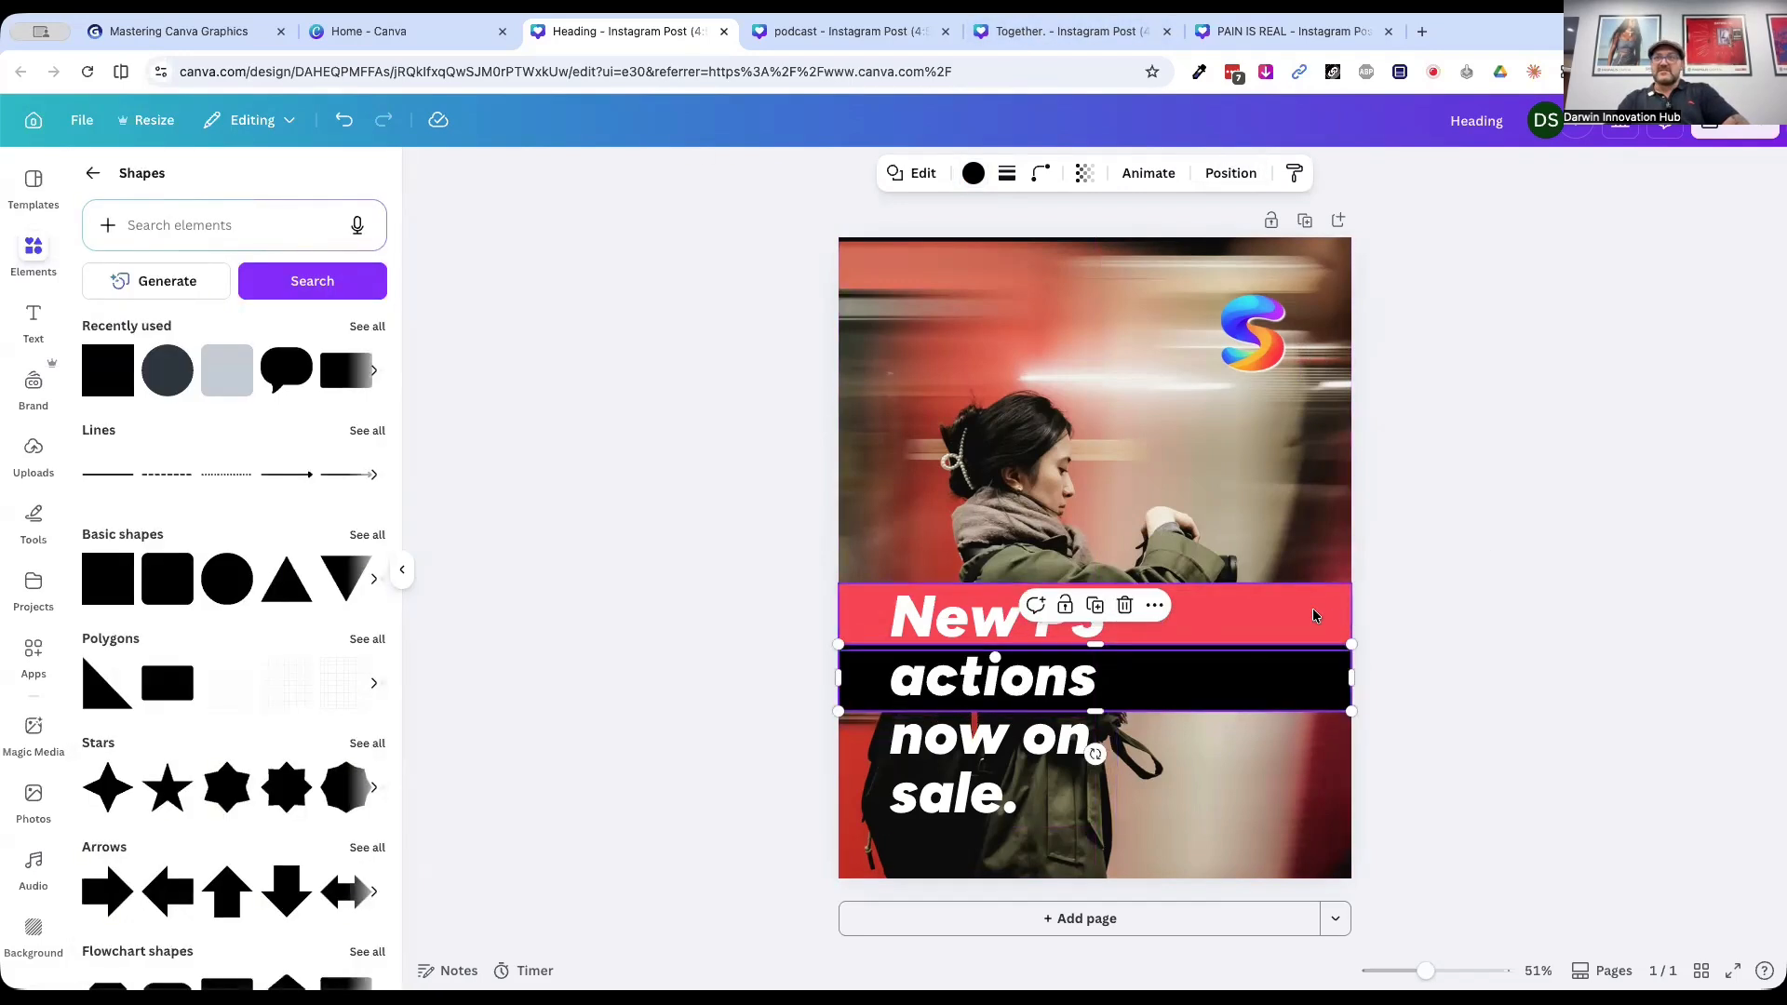
{"action": "left_click", "coordinate": [1624, 635]}
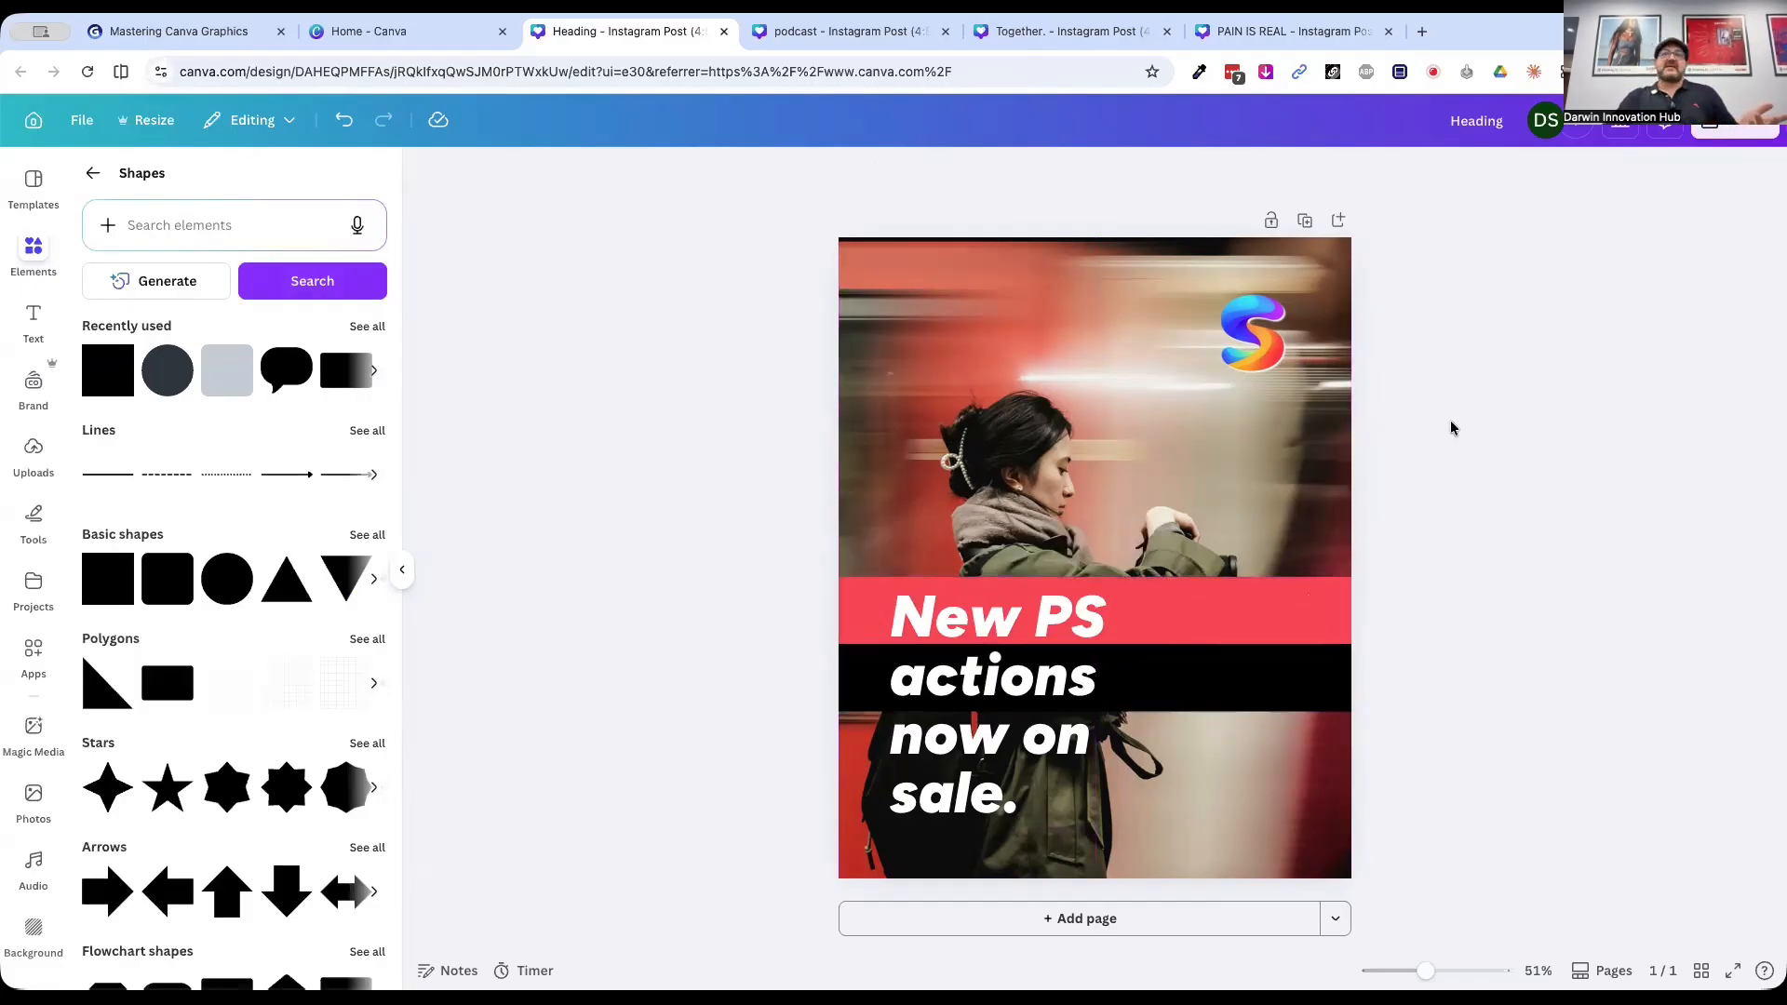
Step: Delete the logo and nudge the heading slightly up over the bands
{"action": "left_click", "coordinate": [1252, 333]}
{"action": "key", "text": "Delete"}
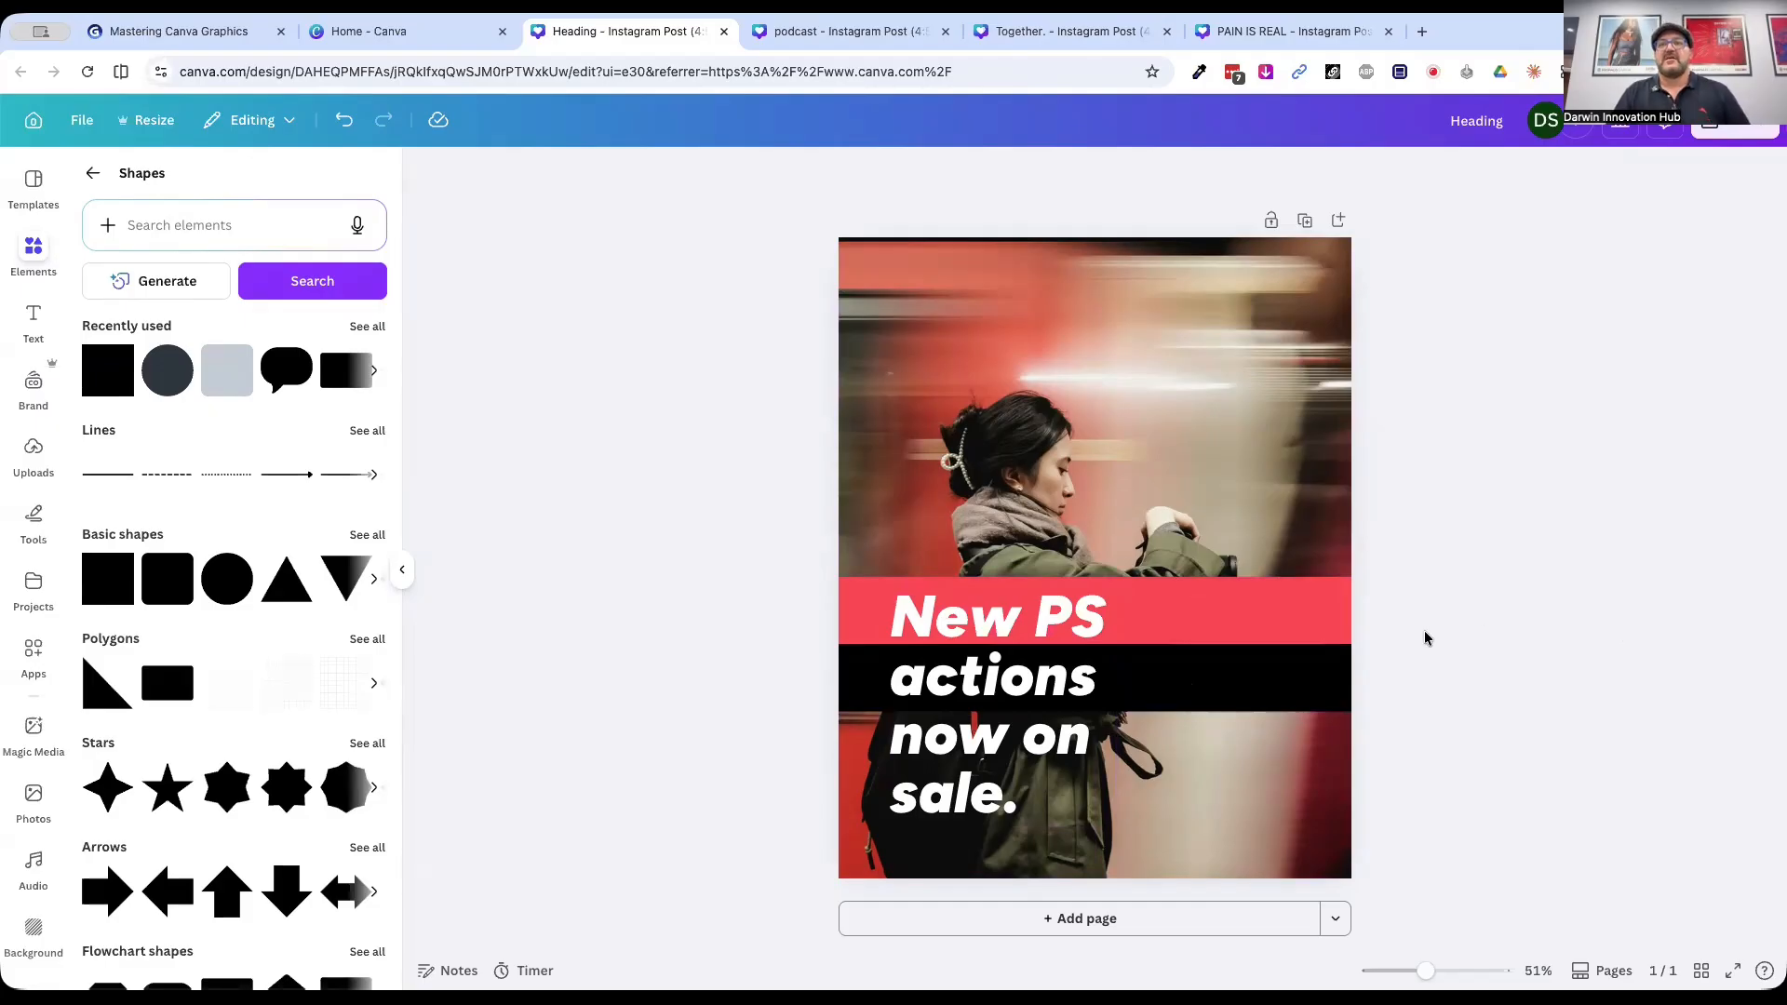
{"action": "left_click", "coordinate": [1016, 626]}
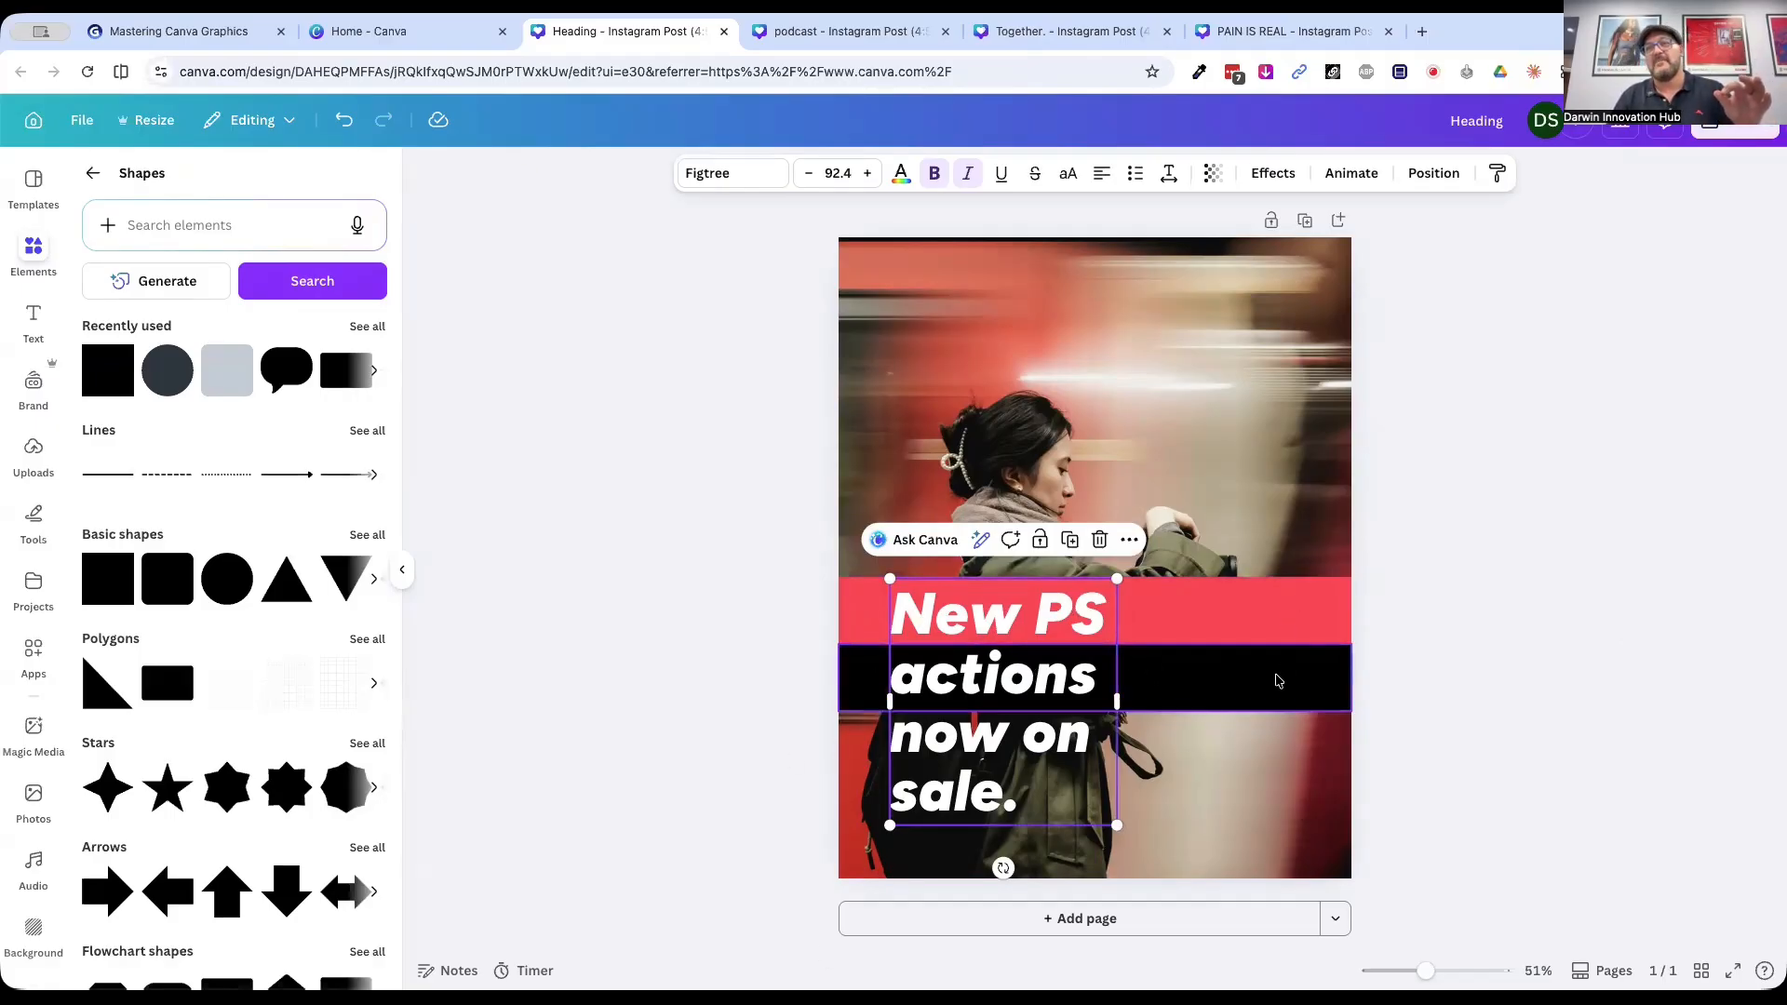
{"action": "left_click", "coordinate": [1435, 674]}
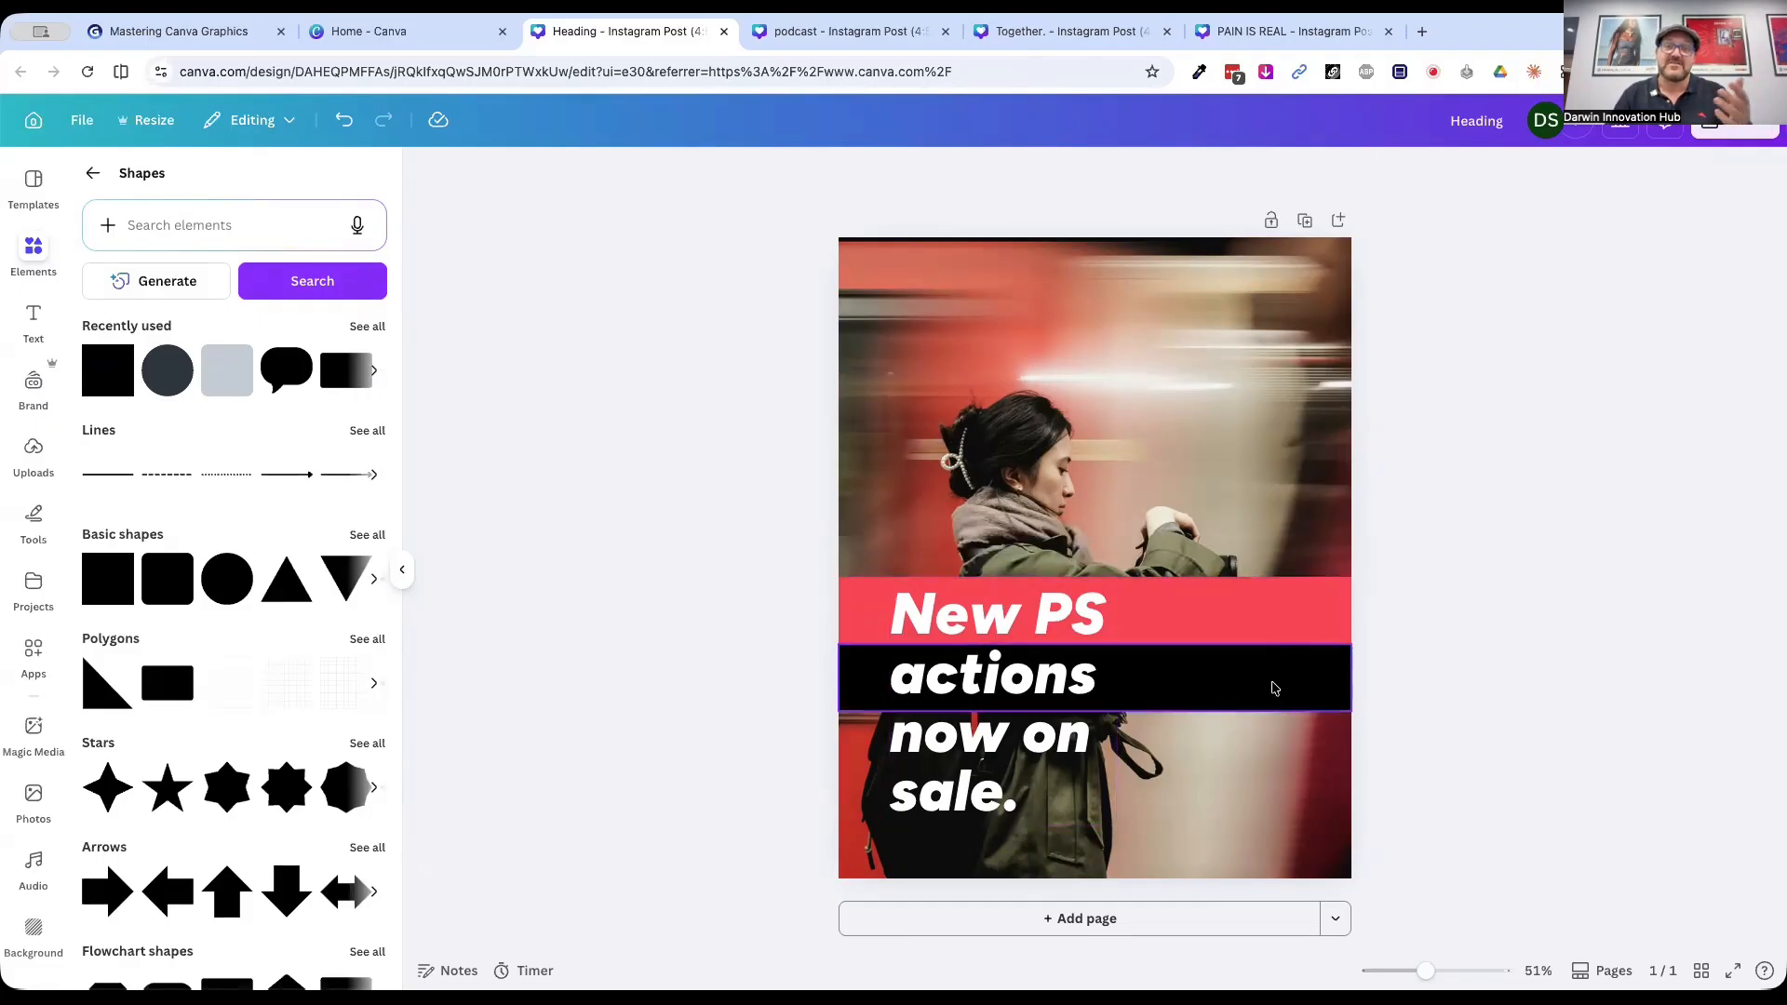
Step: Widen the heading's text box so it wraps as "New PS actions" on the red band and "now on sale." on the black band
{"action": "left_click", "coordinate": [993, 760]}
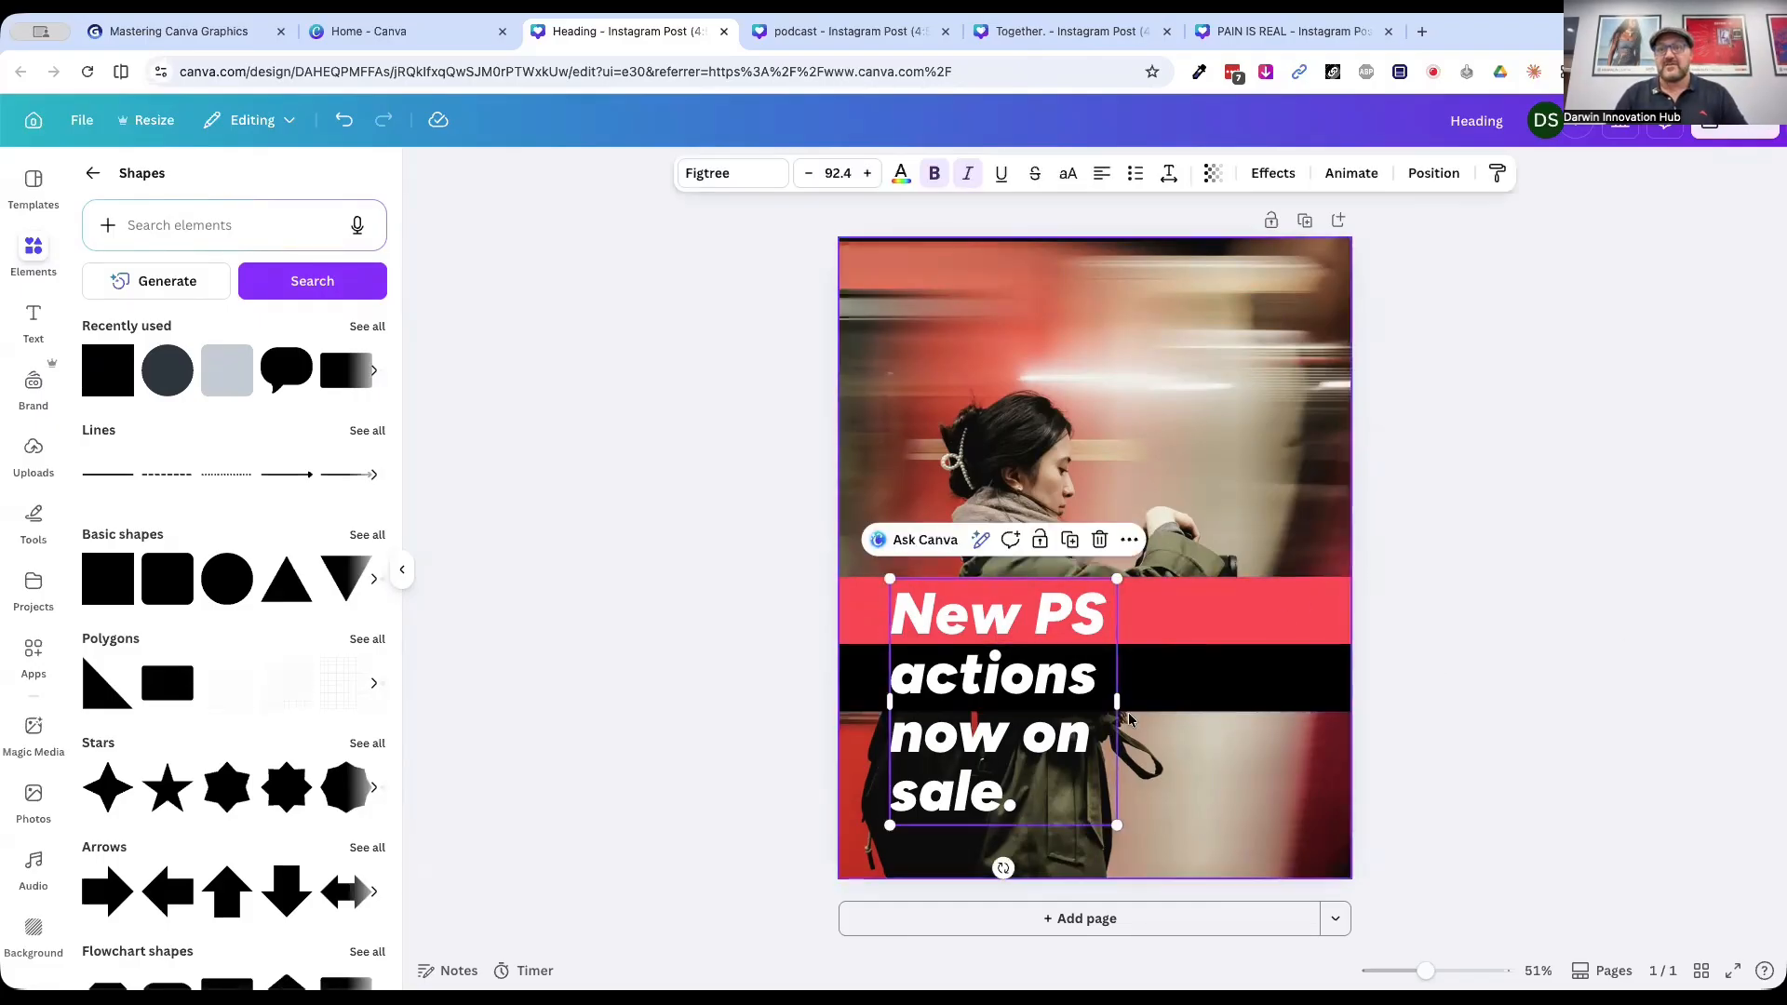
{"action": "left_click_drag", "start_coordinate": [1117, 703], "coordinate": [1340, 698]}
{"action": "left_click", "coordinate": [1543, 694]}
{"action": "mouse_move", "coordinate": [926, 619]}
{"action": "left_mouse_down"}
{"action": "mouse_move", "coordinate": [902, 612]}
{"action": "mouse_move", "coordinate": [921, 613]}
{"action": "left_mouse_up"}
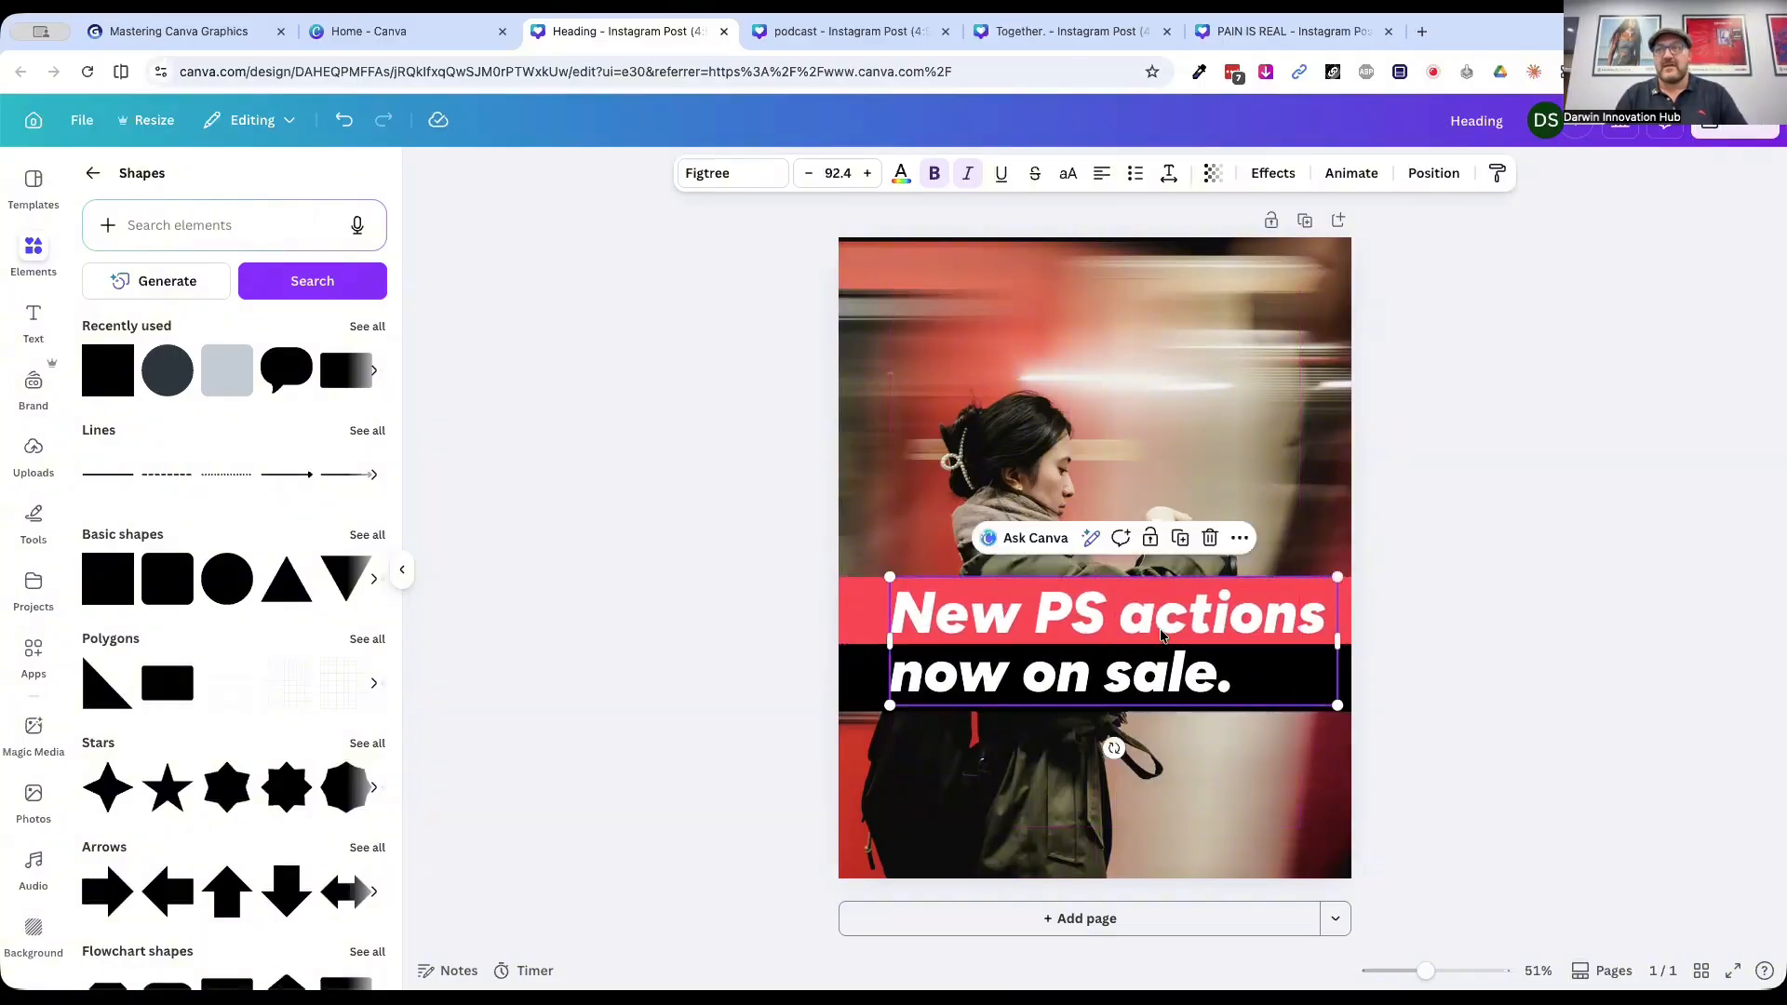
{"action": "left_click", "coordinate": [1476, 592]}
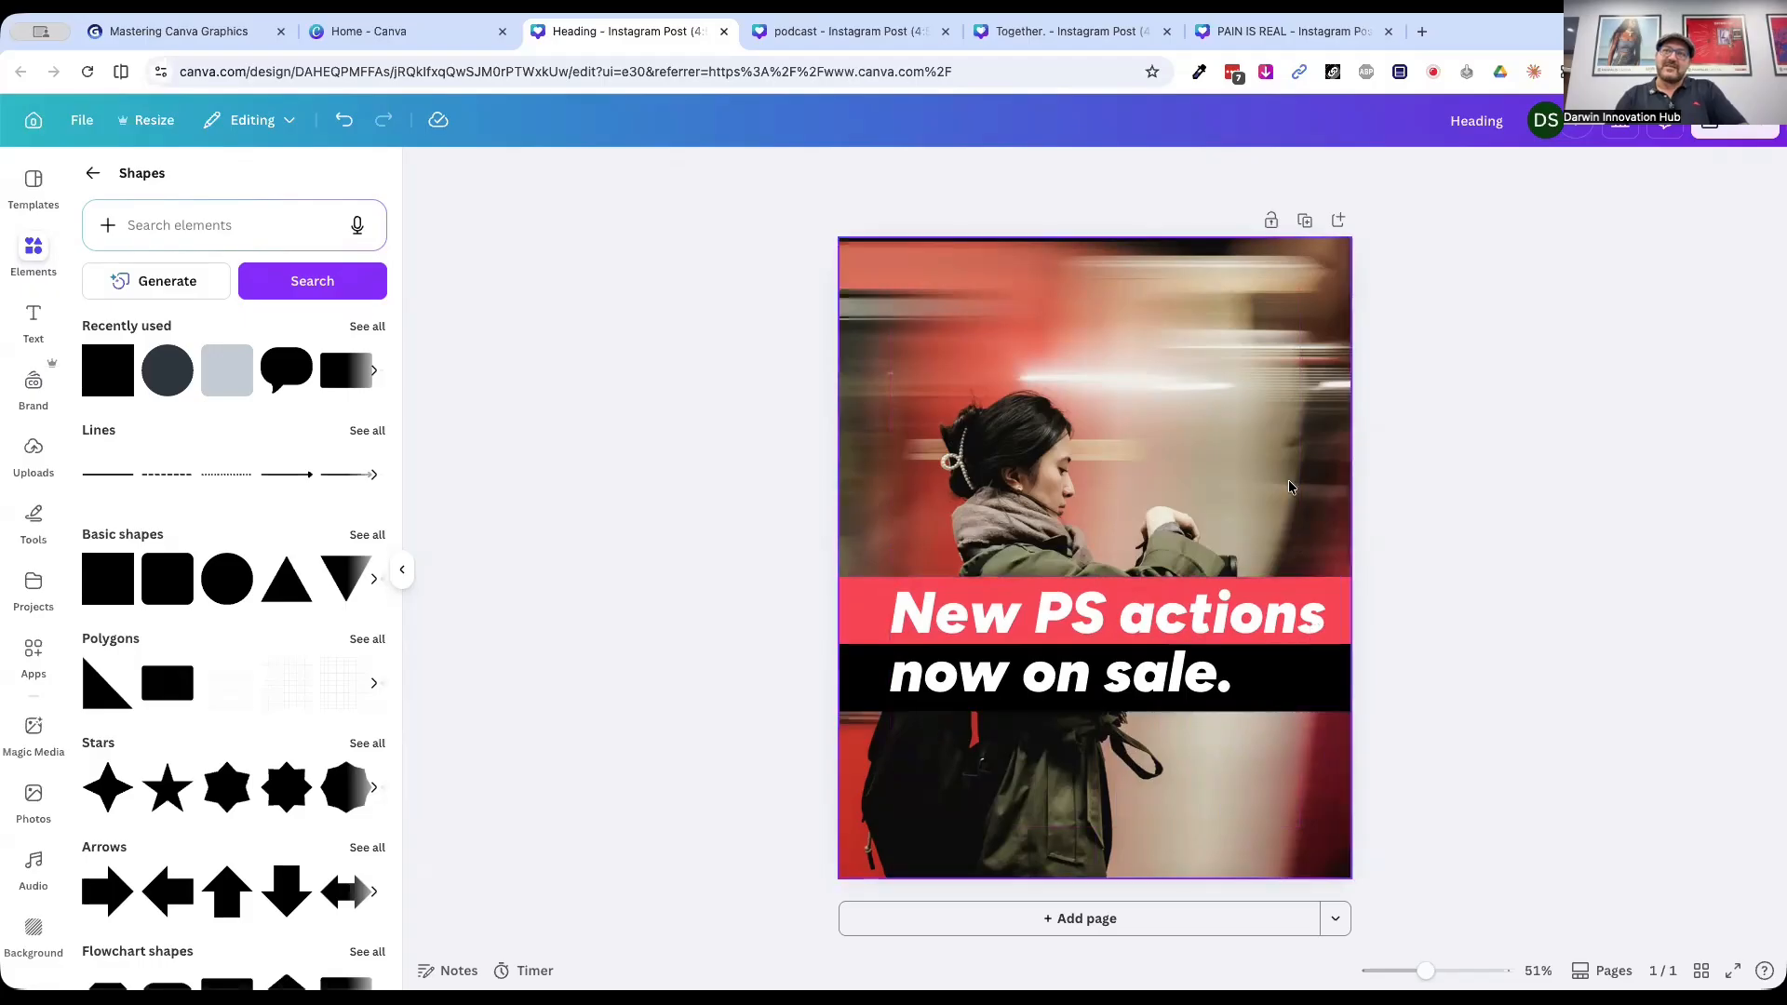
Step: Scale the heading down slightly to leave a right margin and recentre its lines on the two bands
{"action": "left_click", "coordinate": [1282, 639]}
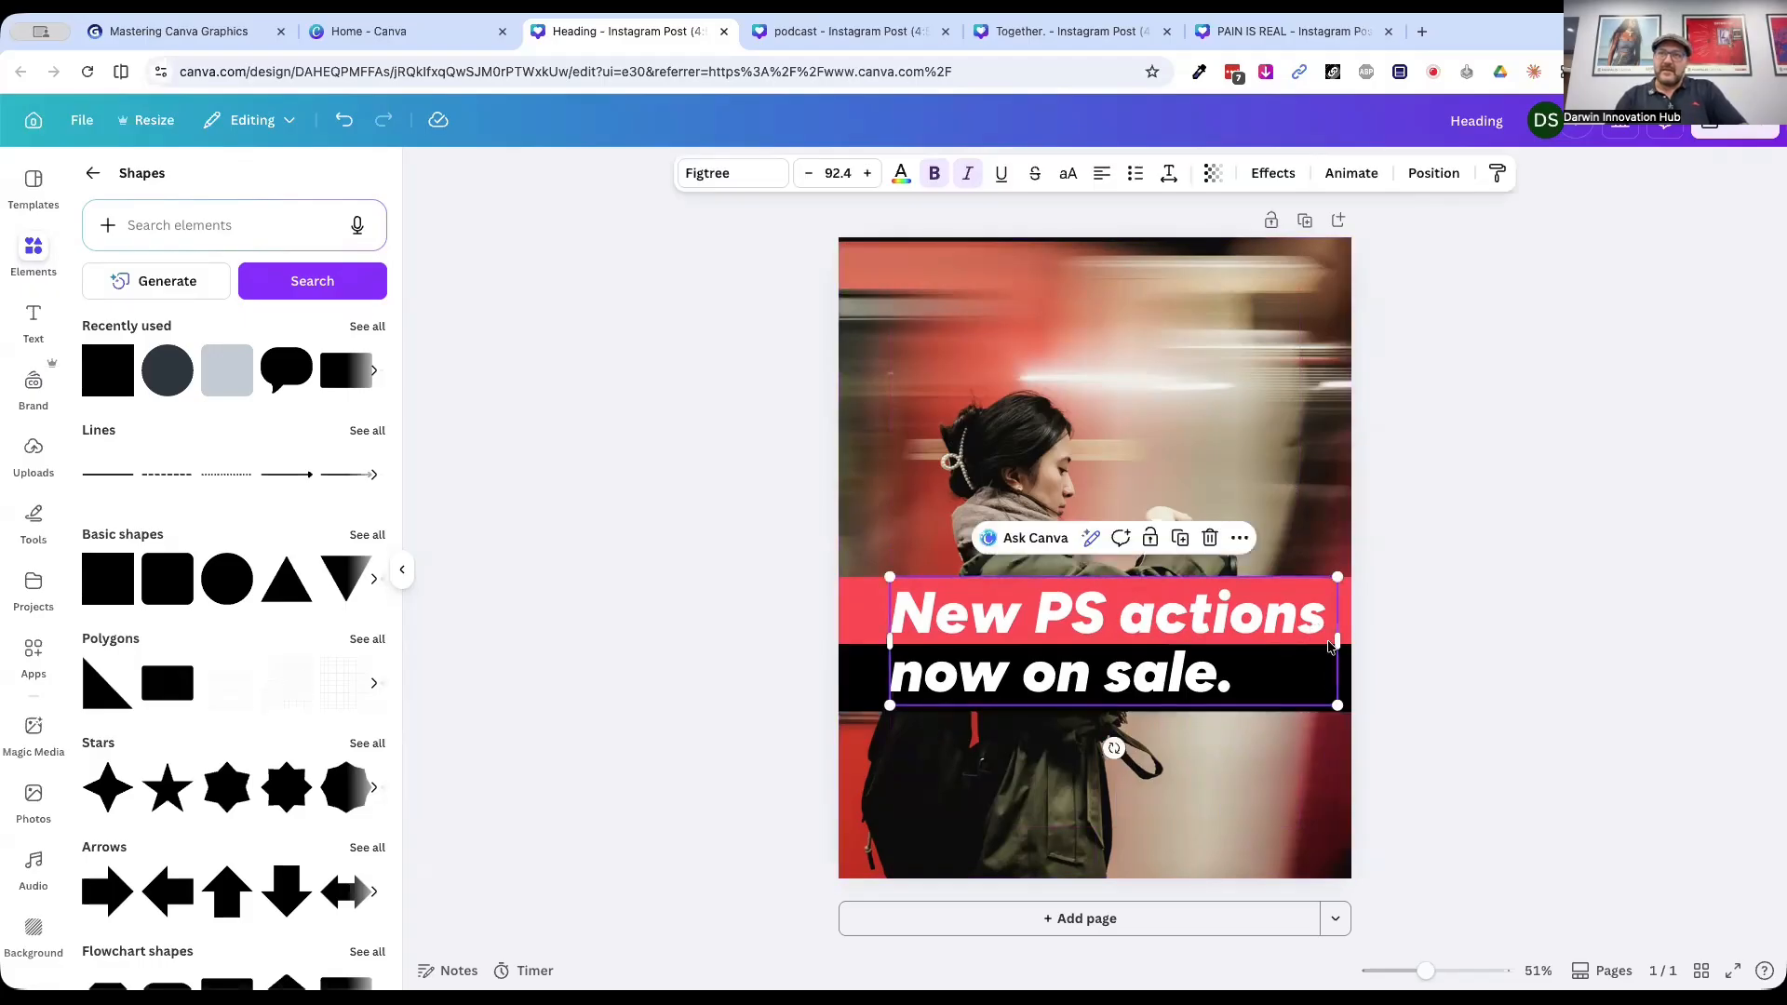
{"action": "mouse_move", "coordinate": [1340, 640]}
{"action": "left_mouse_down"}
{"action": "mouse_move", "coordinate": [1302, 649]}
{"action": "mouse_move", "coordinate": [1334, 642]}
{"action": "left_mouse_up"}
{"action": "left_click_drag", "start_coordinate": [1336, 711], "coordinate": [1301, 696]}
{"action": "left_click_drag", "start_coordinate": [1147, 616], "coordinate": [1149, 620]}
{"action": "left_click", "coordinate": [1753, 624]}
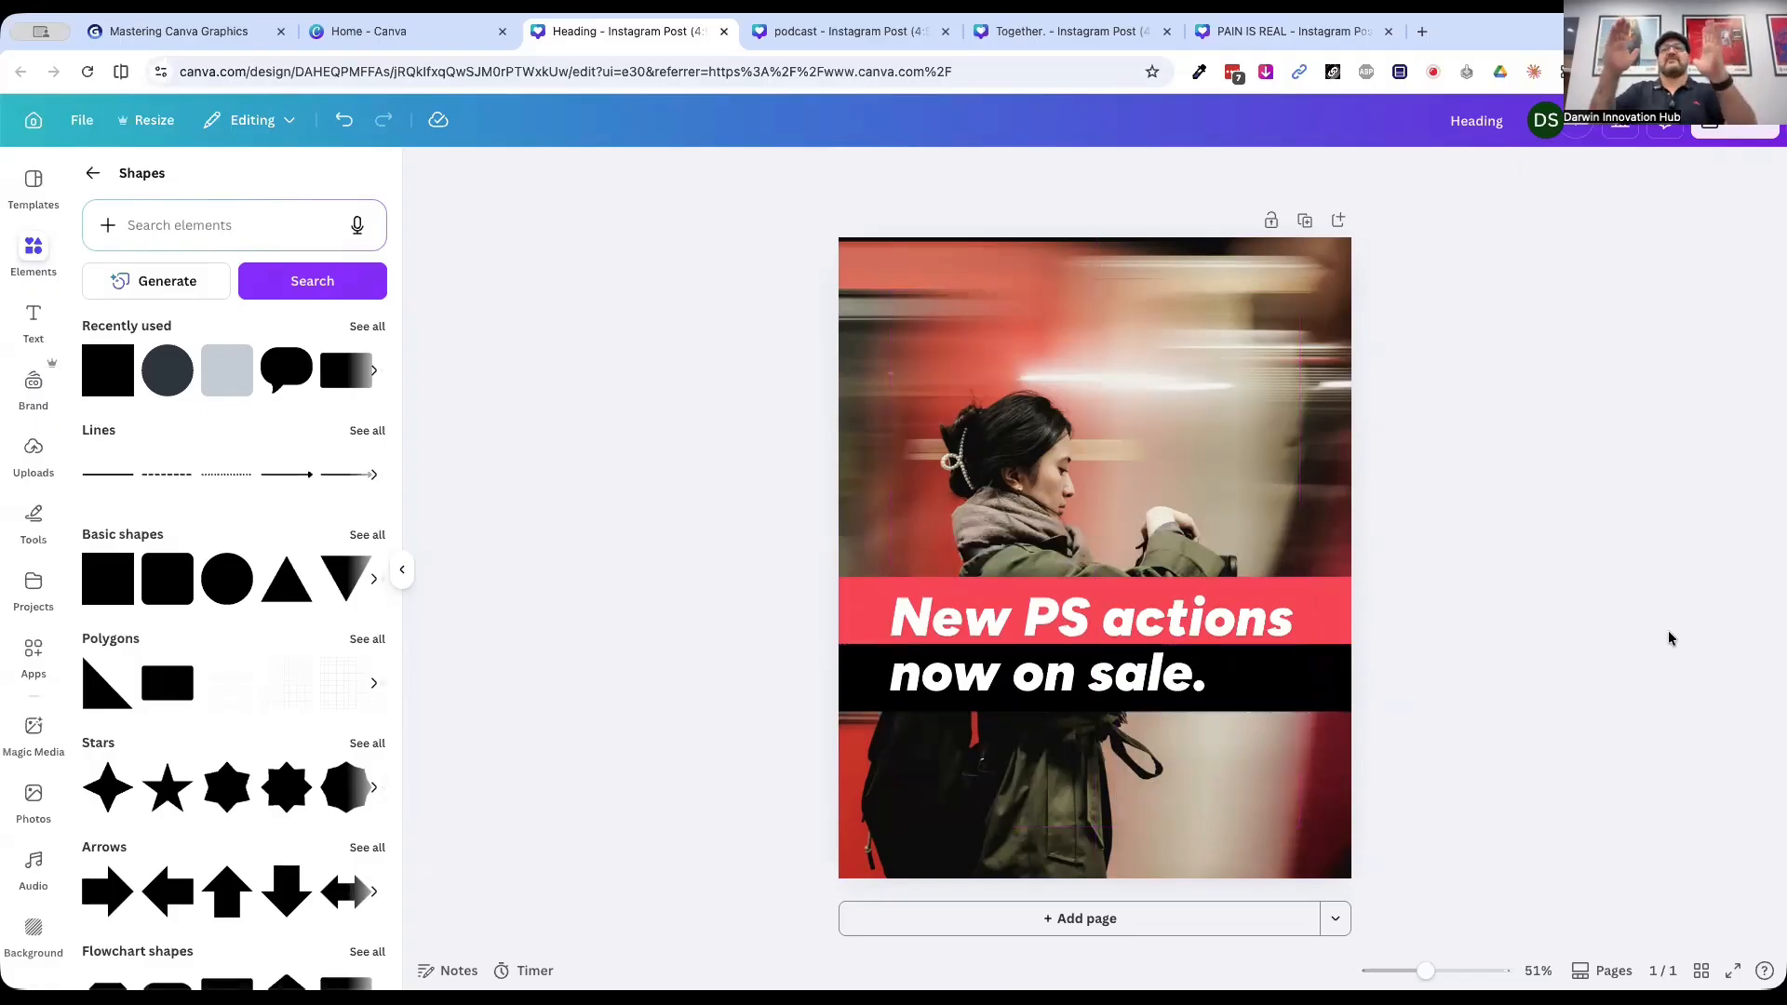
Step: Trim the red band's upper edge and the black band's lower edge to fit closely around the heading
{"action": "left_click", "coordinate": [1333, 611]}
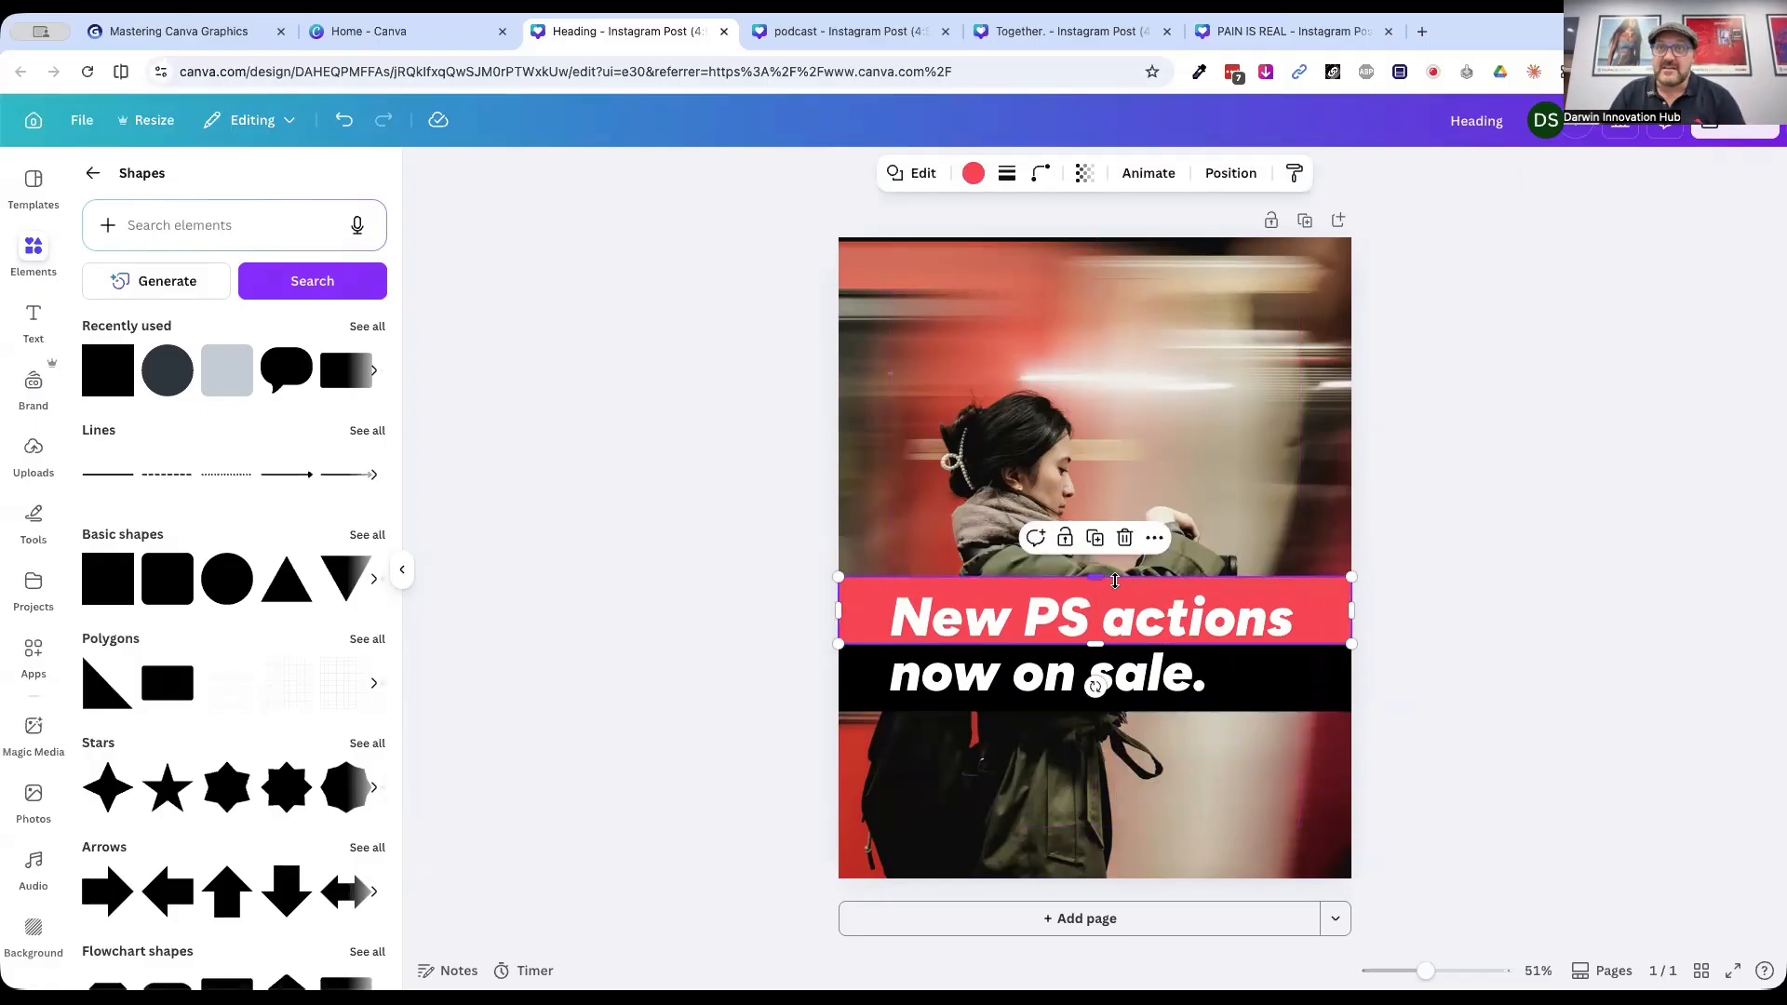
{"action": "left_click", "coordinate": [1310, 707]}
{"action": "left_click_drag", "start_coordinate": [1094, 711], "coordinate": [1094, 704]}
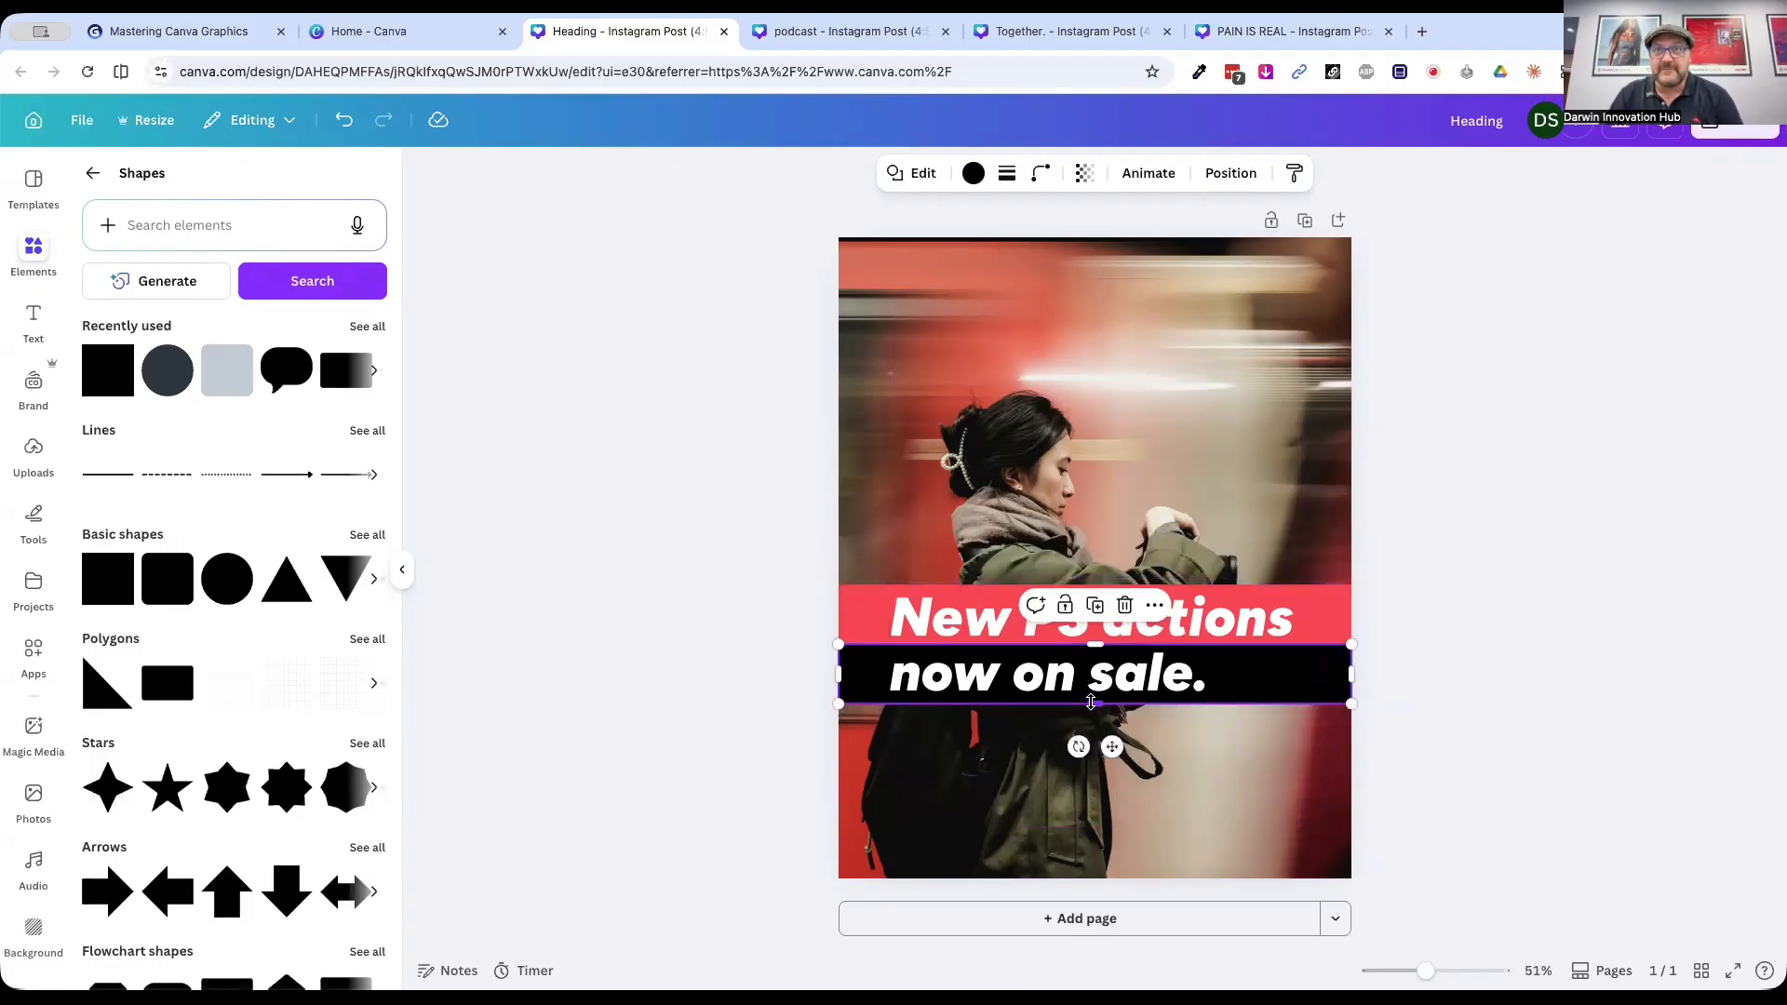
{"action": "left_click", "coordinate": [1488, 646]}
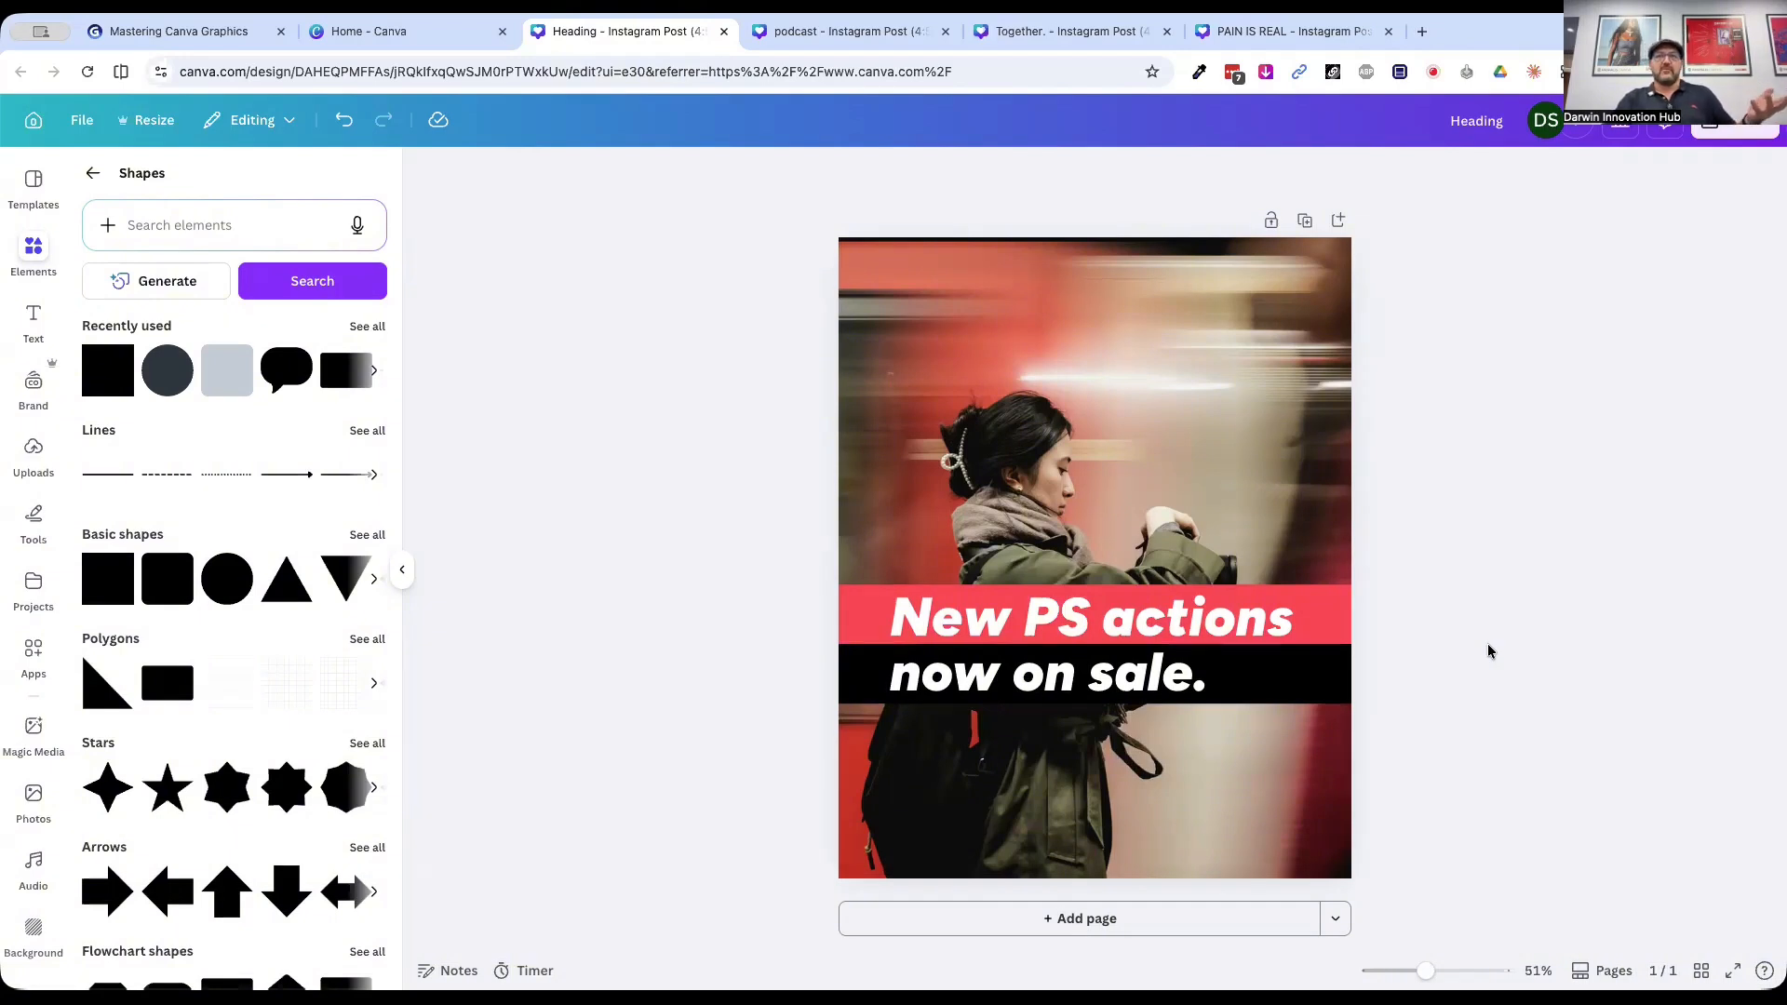
Step: Move the heading together with both bands up to the page's upper edge, keeping them horizontally centred
{"action": "left_click_drag", "start_coordinate": [1360, 622], "coordinate": [1152, 686]}
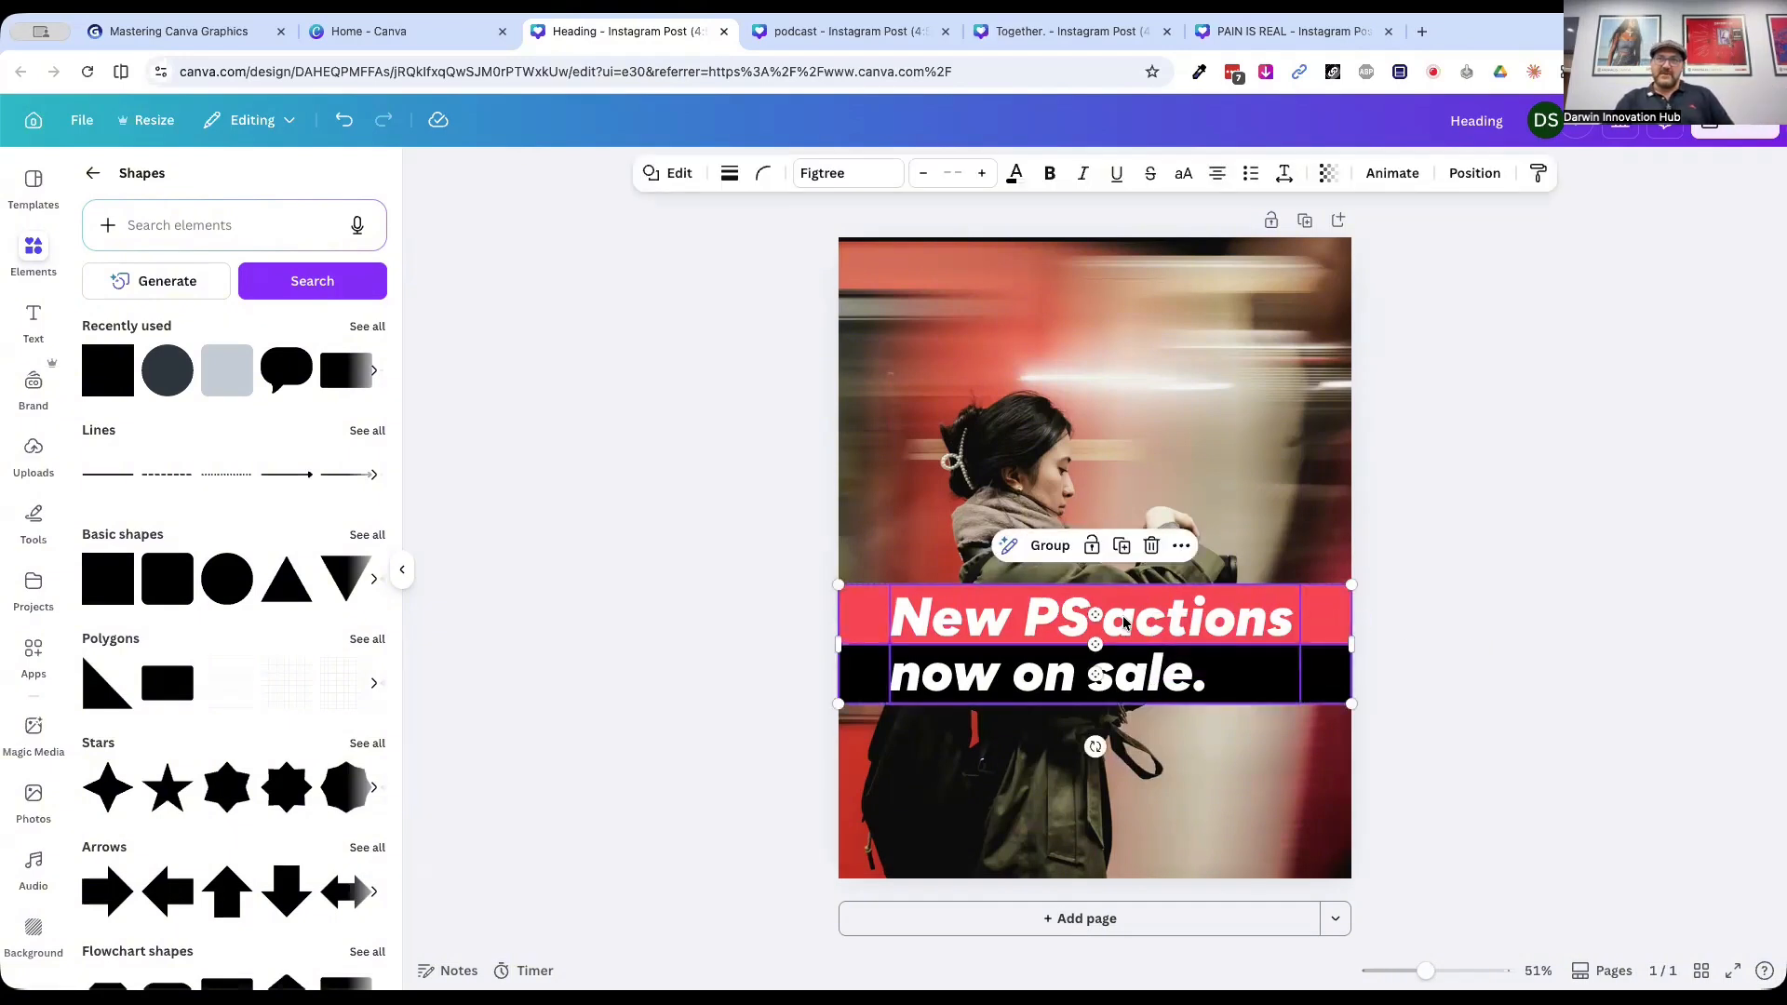
{"action": "left_click_drag", "start_coordinate": [1124, 621], "coordinate": [1119, 267]}
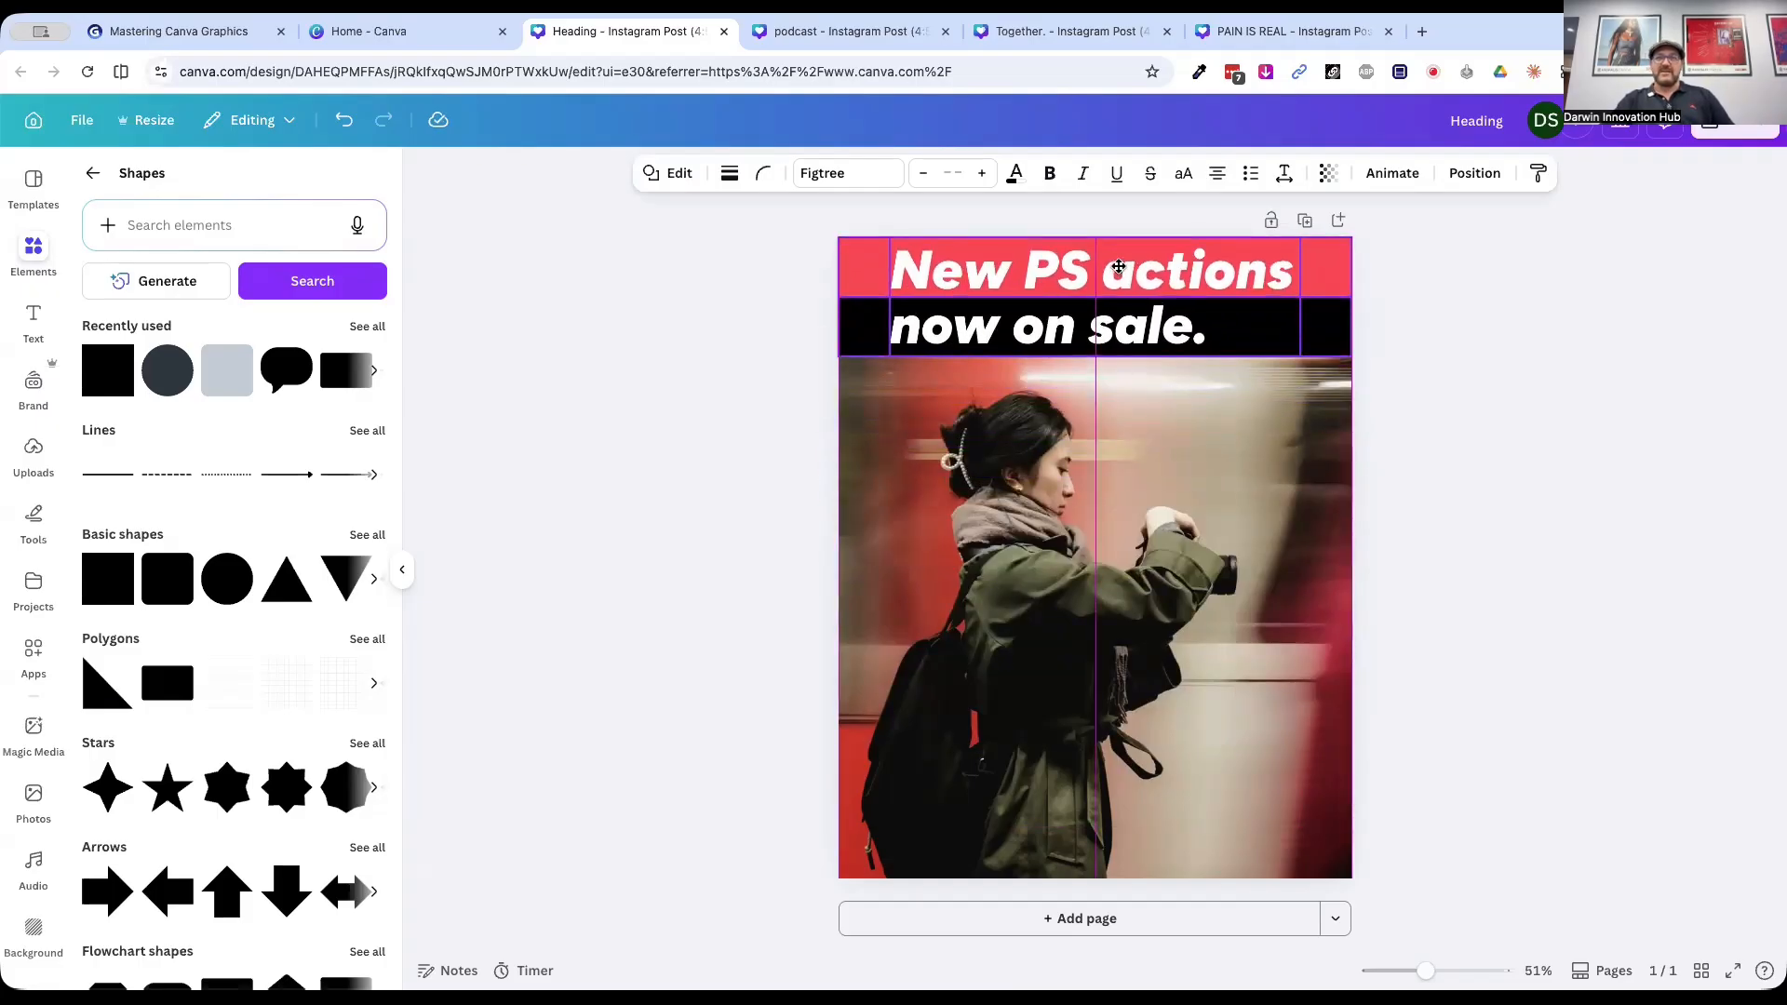
Step: Move the heading together with both colour bands down to the lower part of the page, keeping them horizontally centred
{"action": "left_click_drag", "start_coordinate": [1118, 267], "coordinate": [1123, 676]}
{"action": "left_click", "coordinate": [1578, 549]}
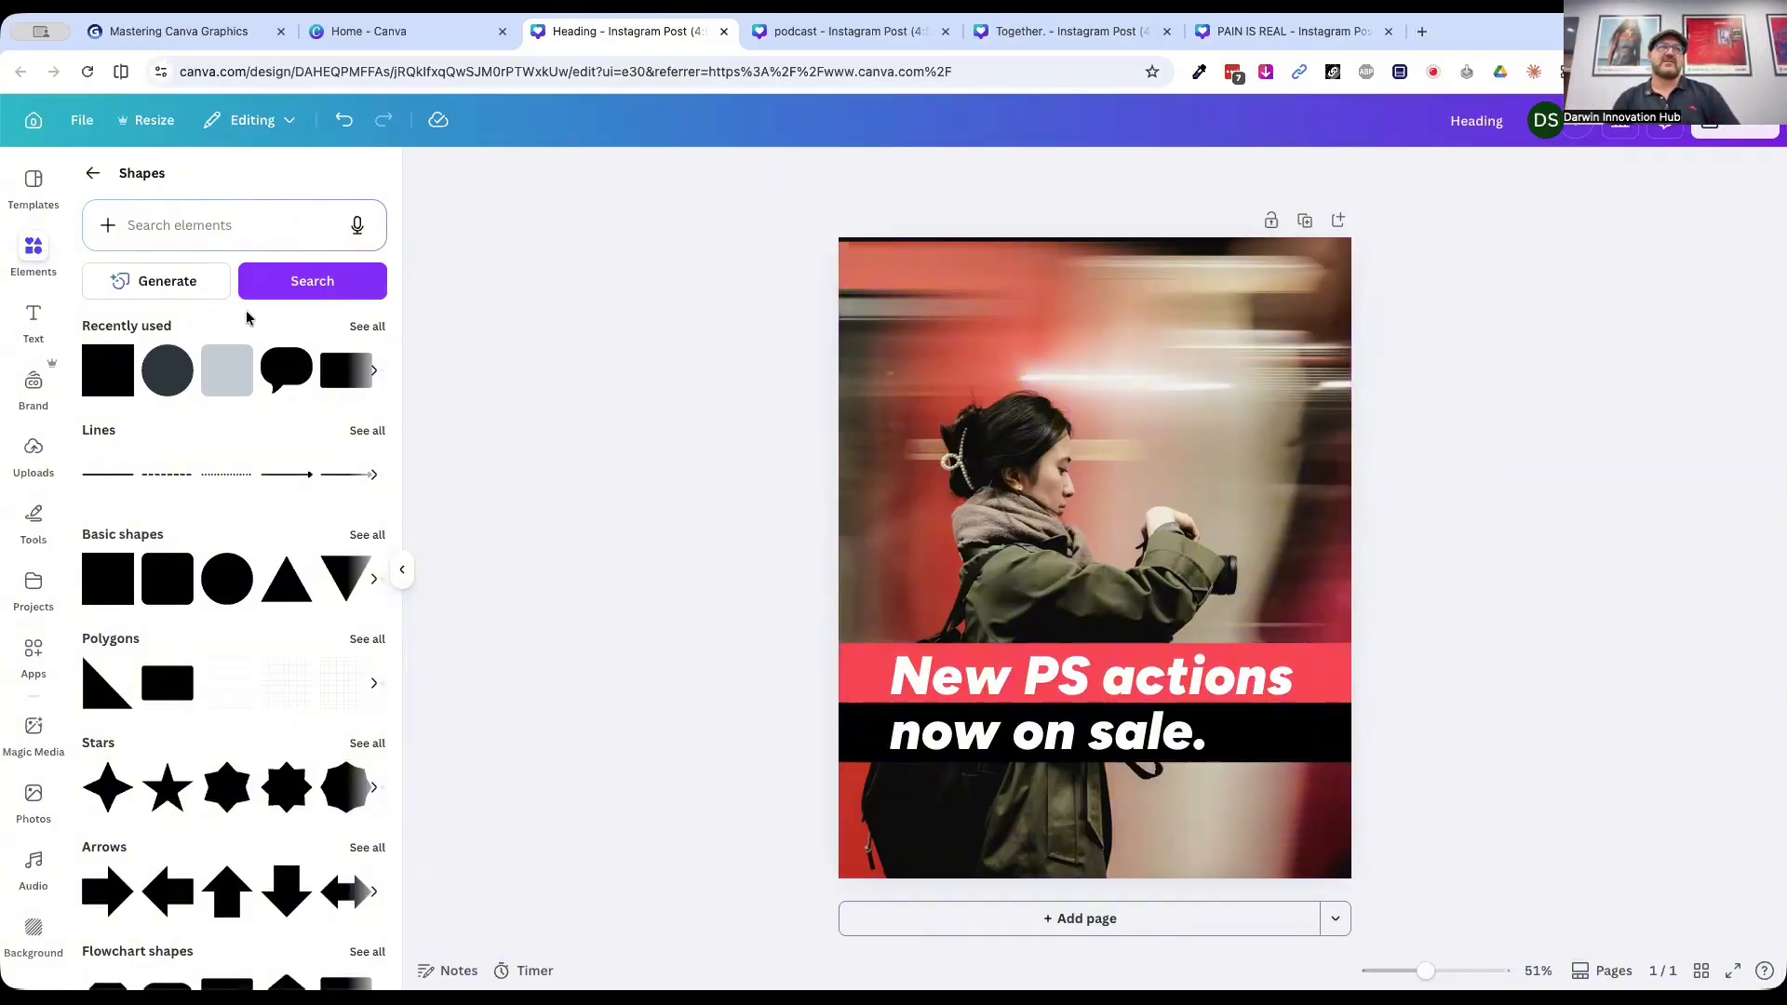
Step: Leave the shapes category and search all elements for "buy now"
{"action": "left_click", "coordinate": [144, 231]}
{"action": "left_click", "coordinate": [87, 177]}
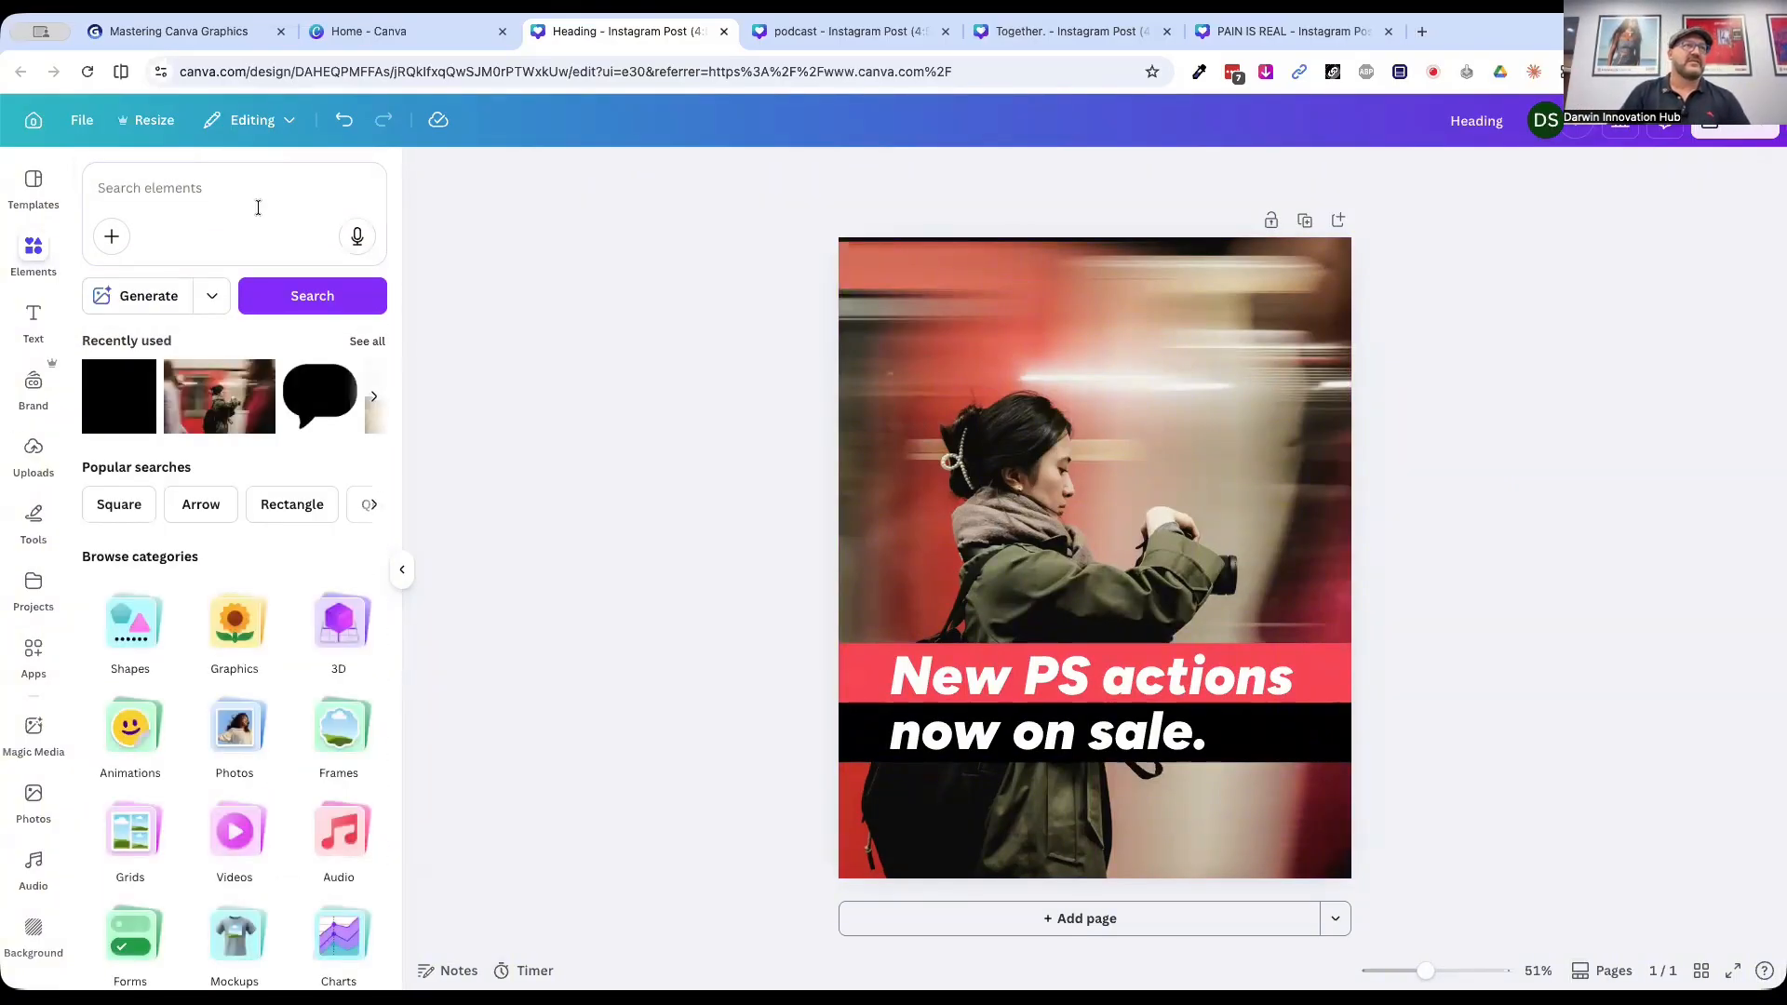
{"action": "left_click", "coordinate": [234, 187]}
{"action": "type", "text": "buy now"}
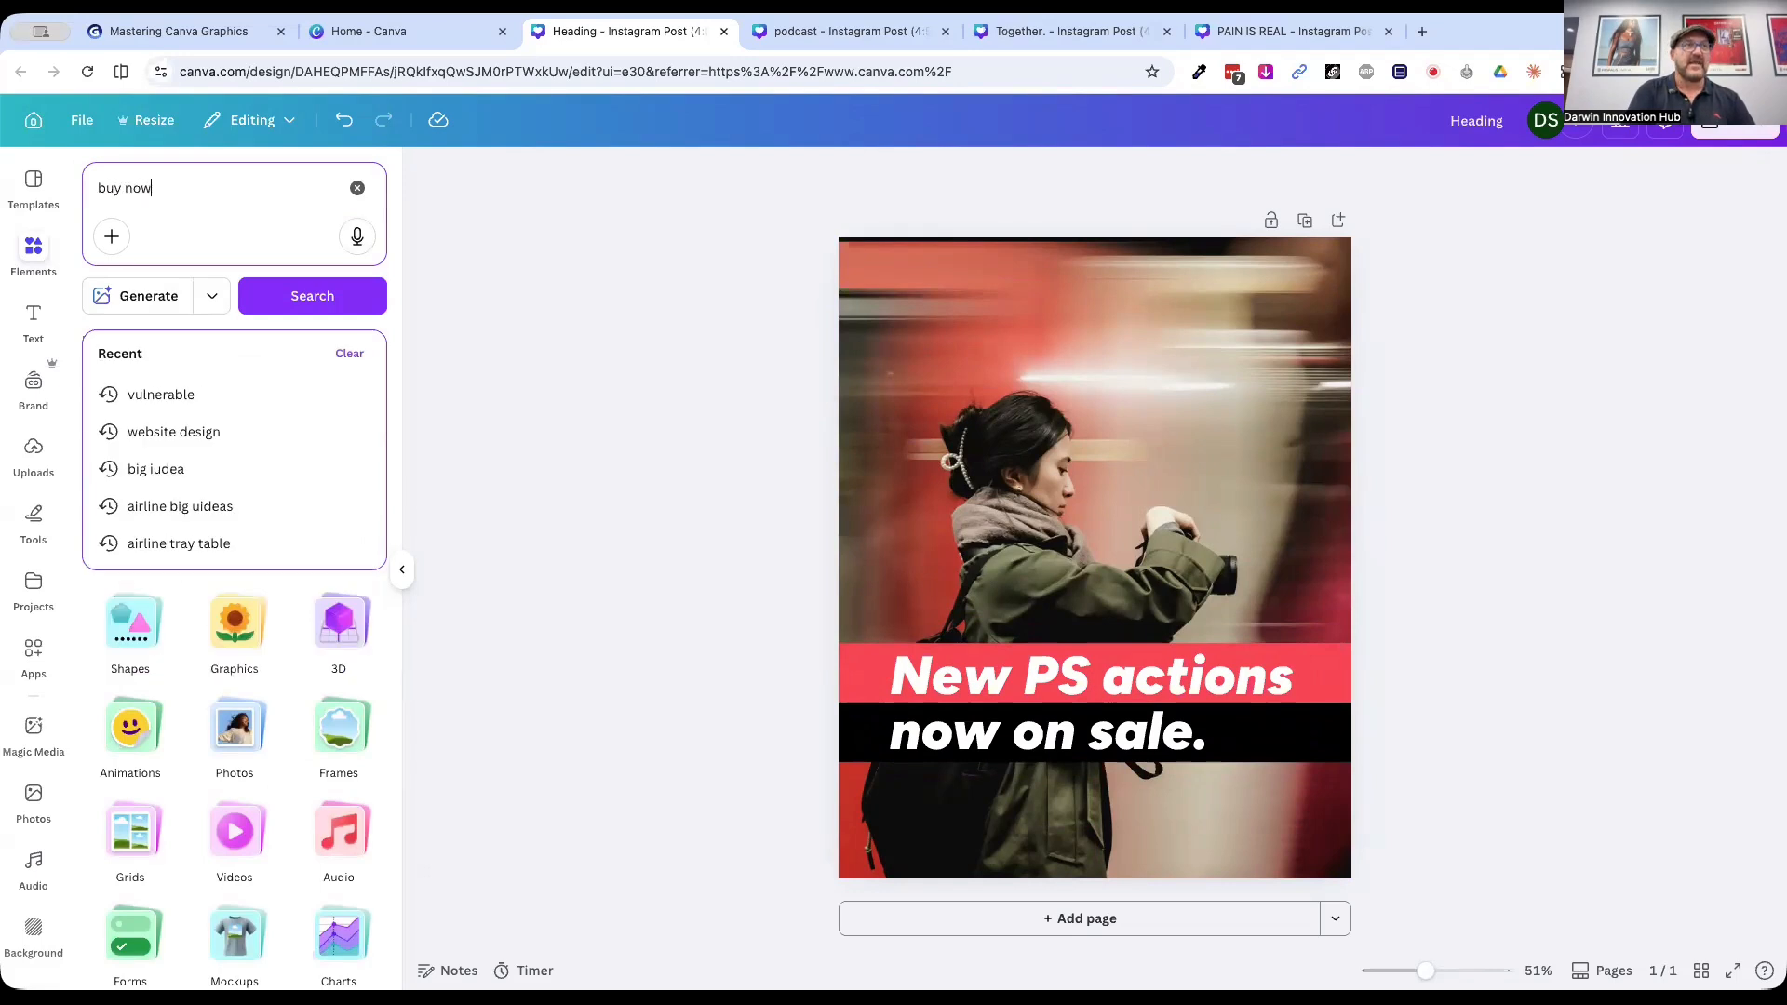
{"action": "key", "text": "Return"}
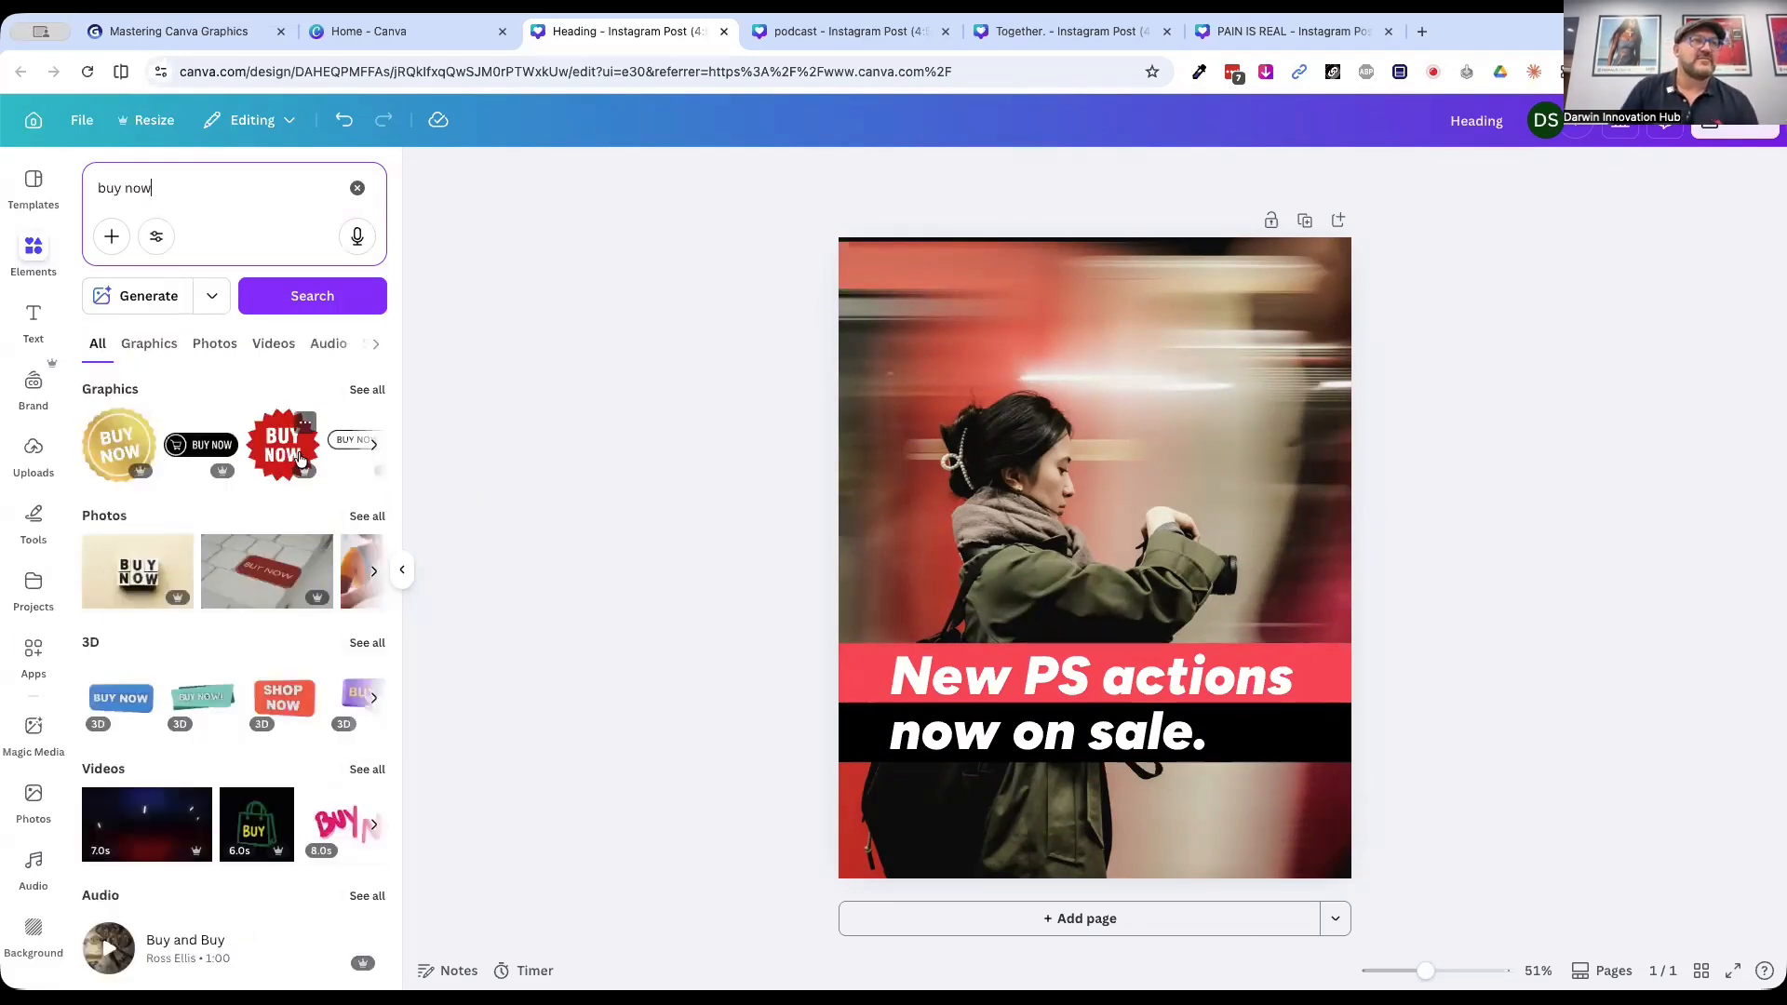
Step: Try the round red "BUY NOW" starburst at reduced size near the page's upper-right corner, and delete it
{"action": "left_click", "coordinate": [283, 445]}
{"action": "left_click_drag", "start_coordinate": [1055, 510], "coordinate": [1187, 314]}
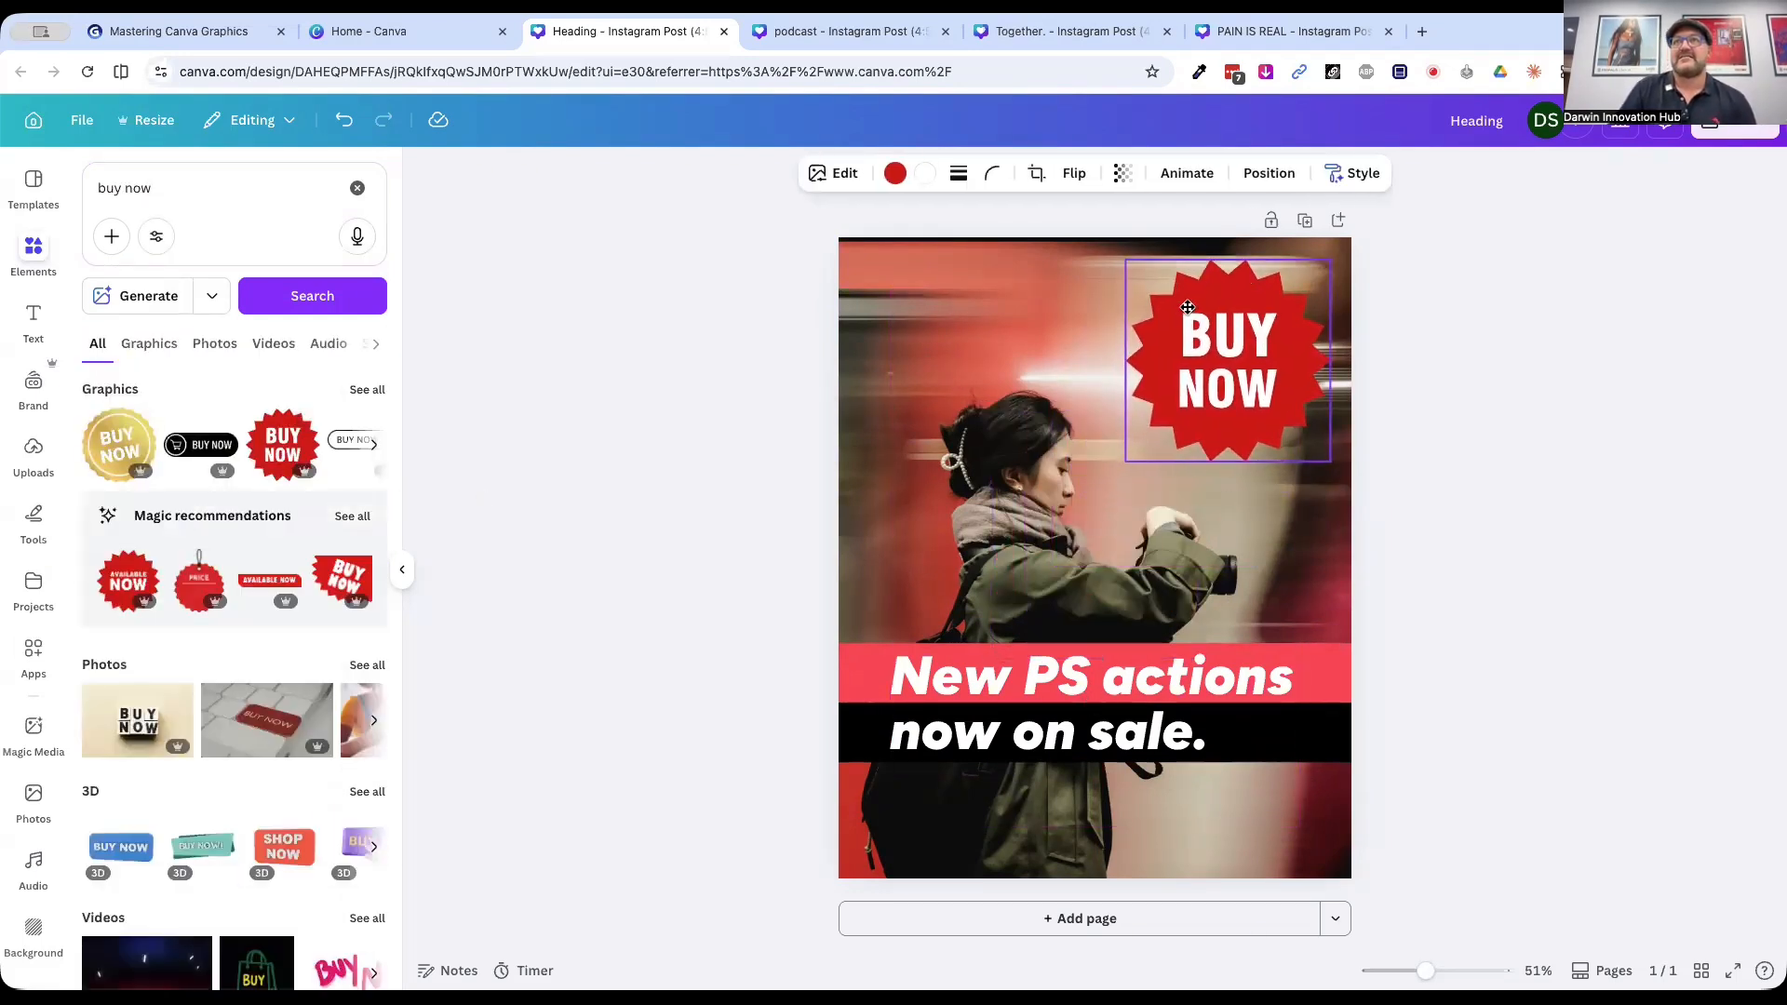
{"action": "left_click_drag", "start_coordinate": [1124, 464], "coordinate": [1188, 401]}
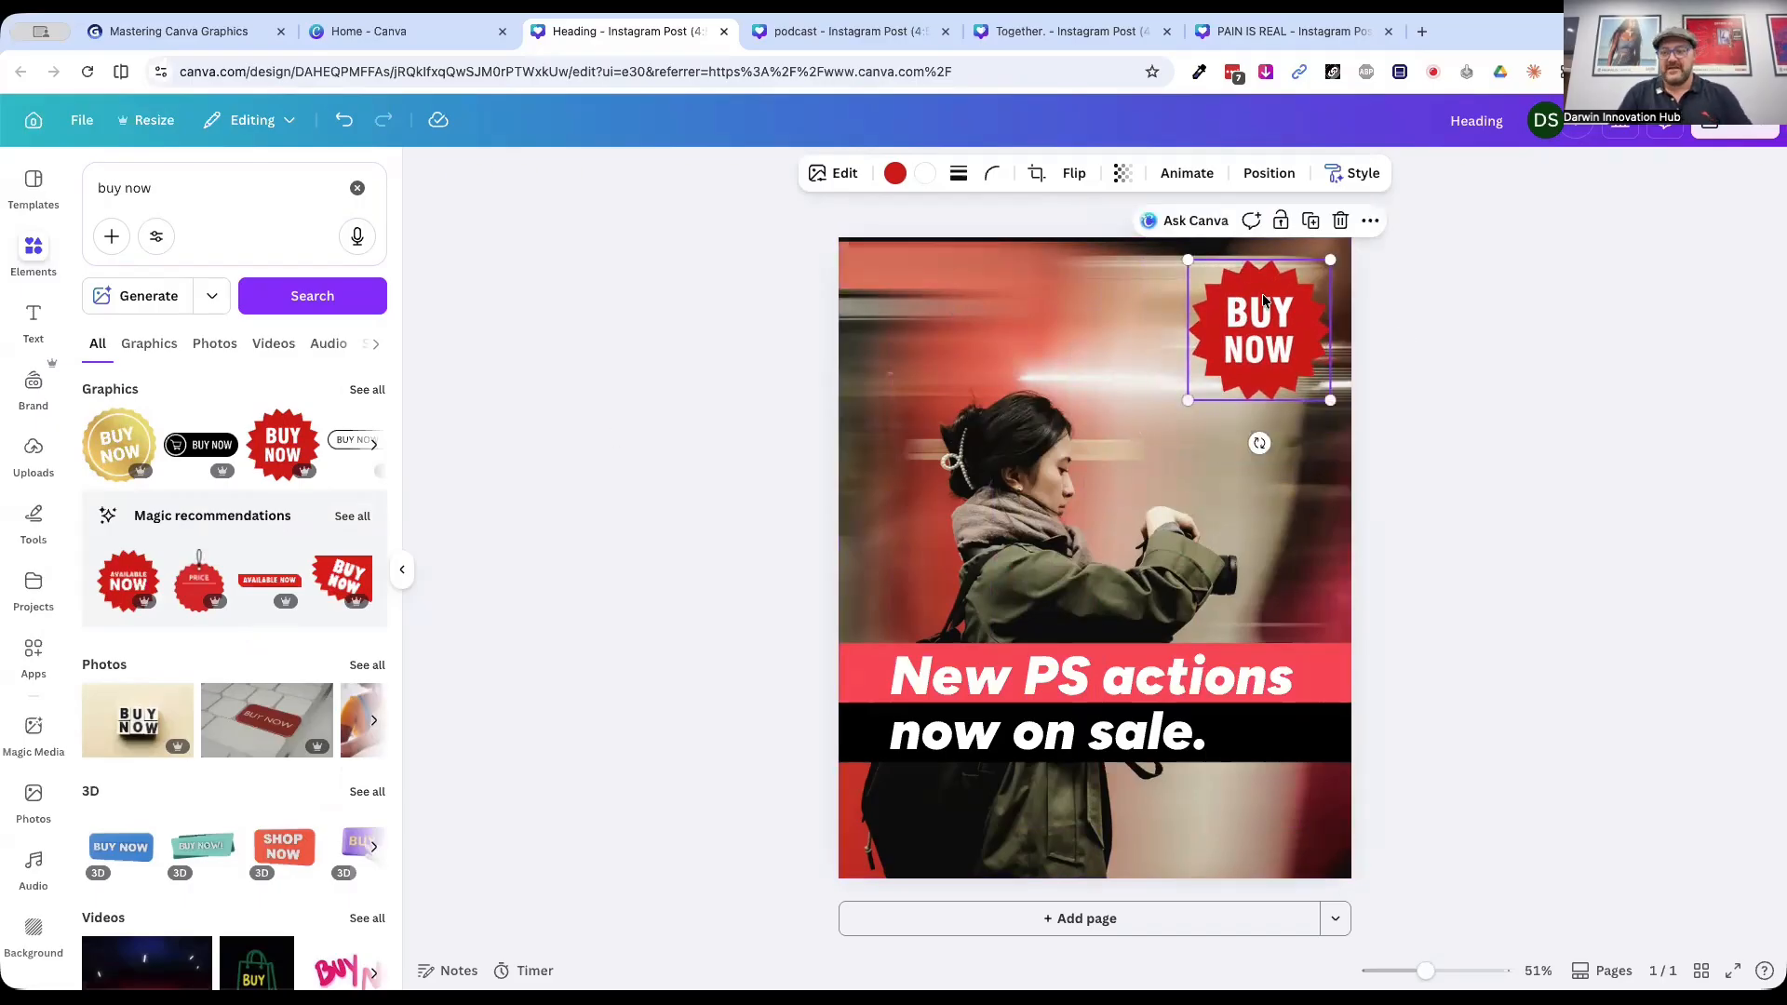
{"action": "key", "text": "Delete"}
Step: Try the tilted red "BUY NOW" corner badge enlarged in the page's upper-right corner, and delete it
{"action": "left_click", "coordinate": [343, 578]}
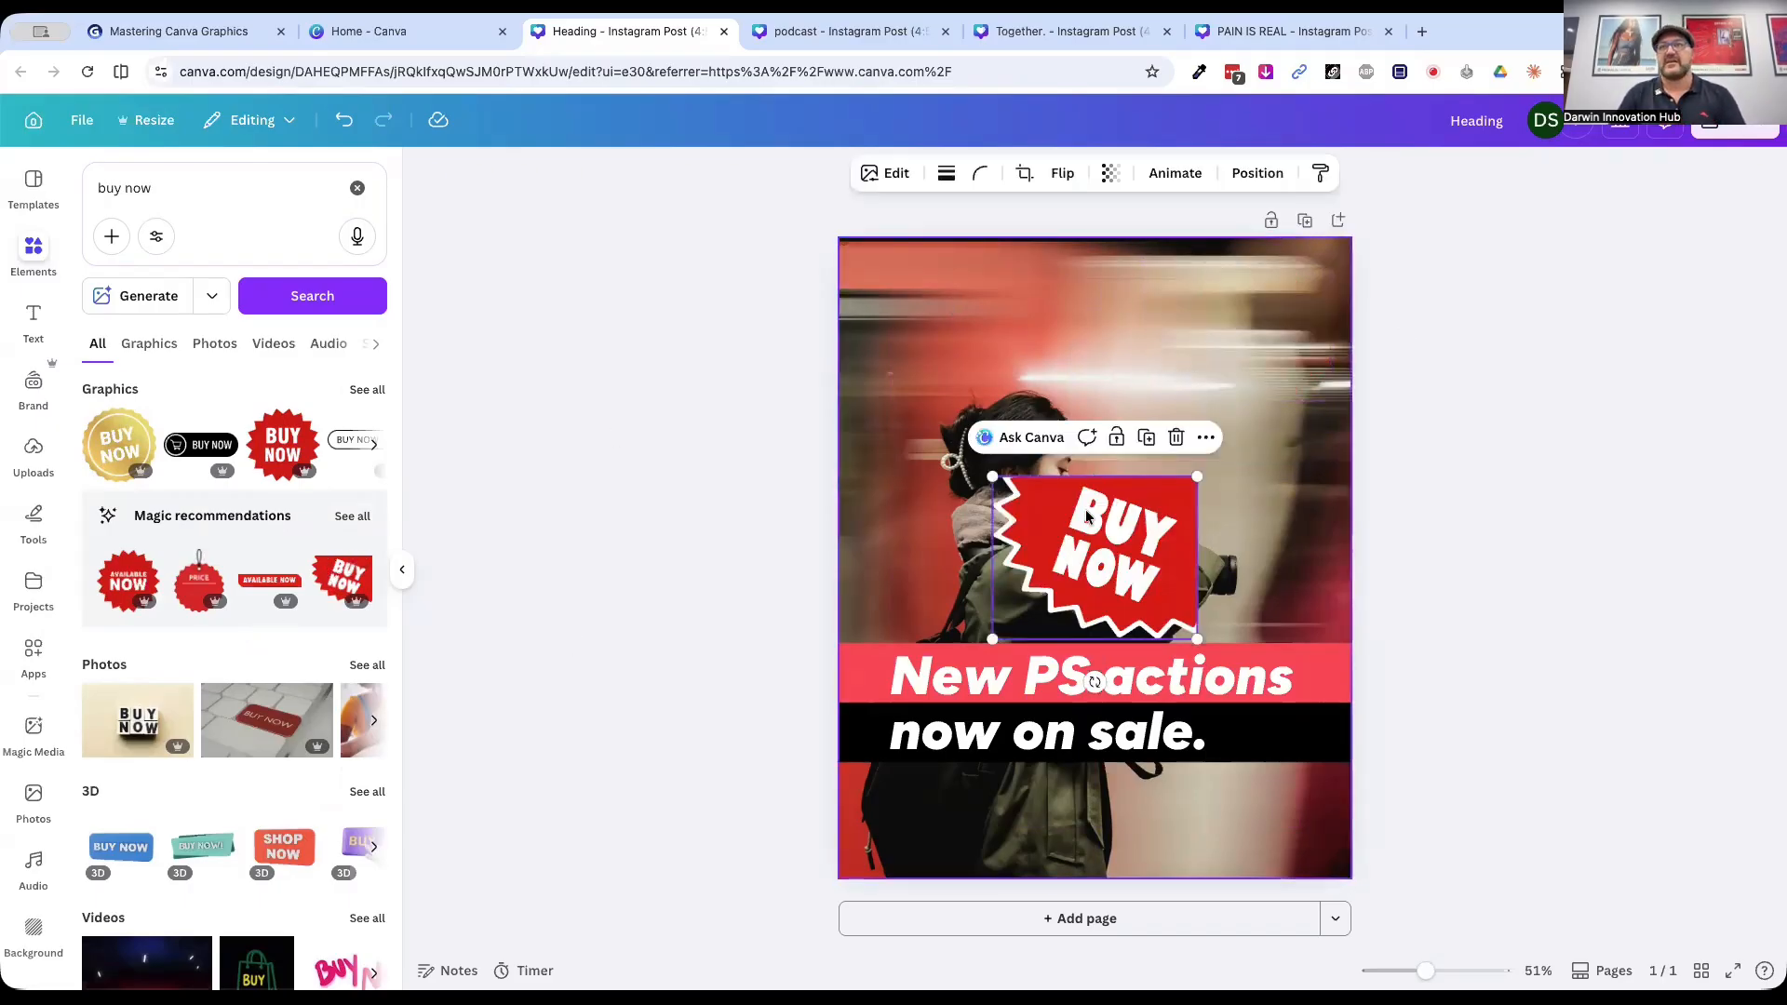
{"action": "left_click_drag", "start_coordinate": [1086, 517], "coordinate": [1240, 276]}
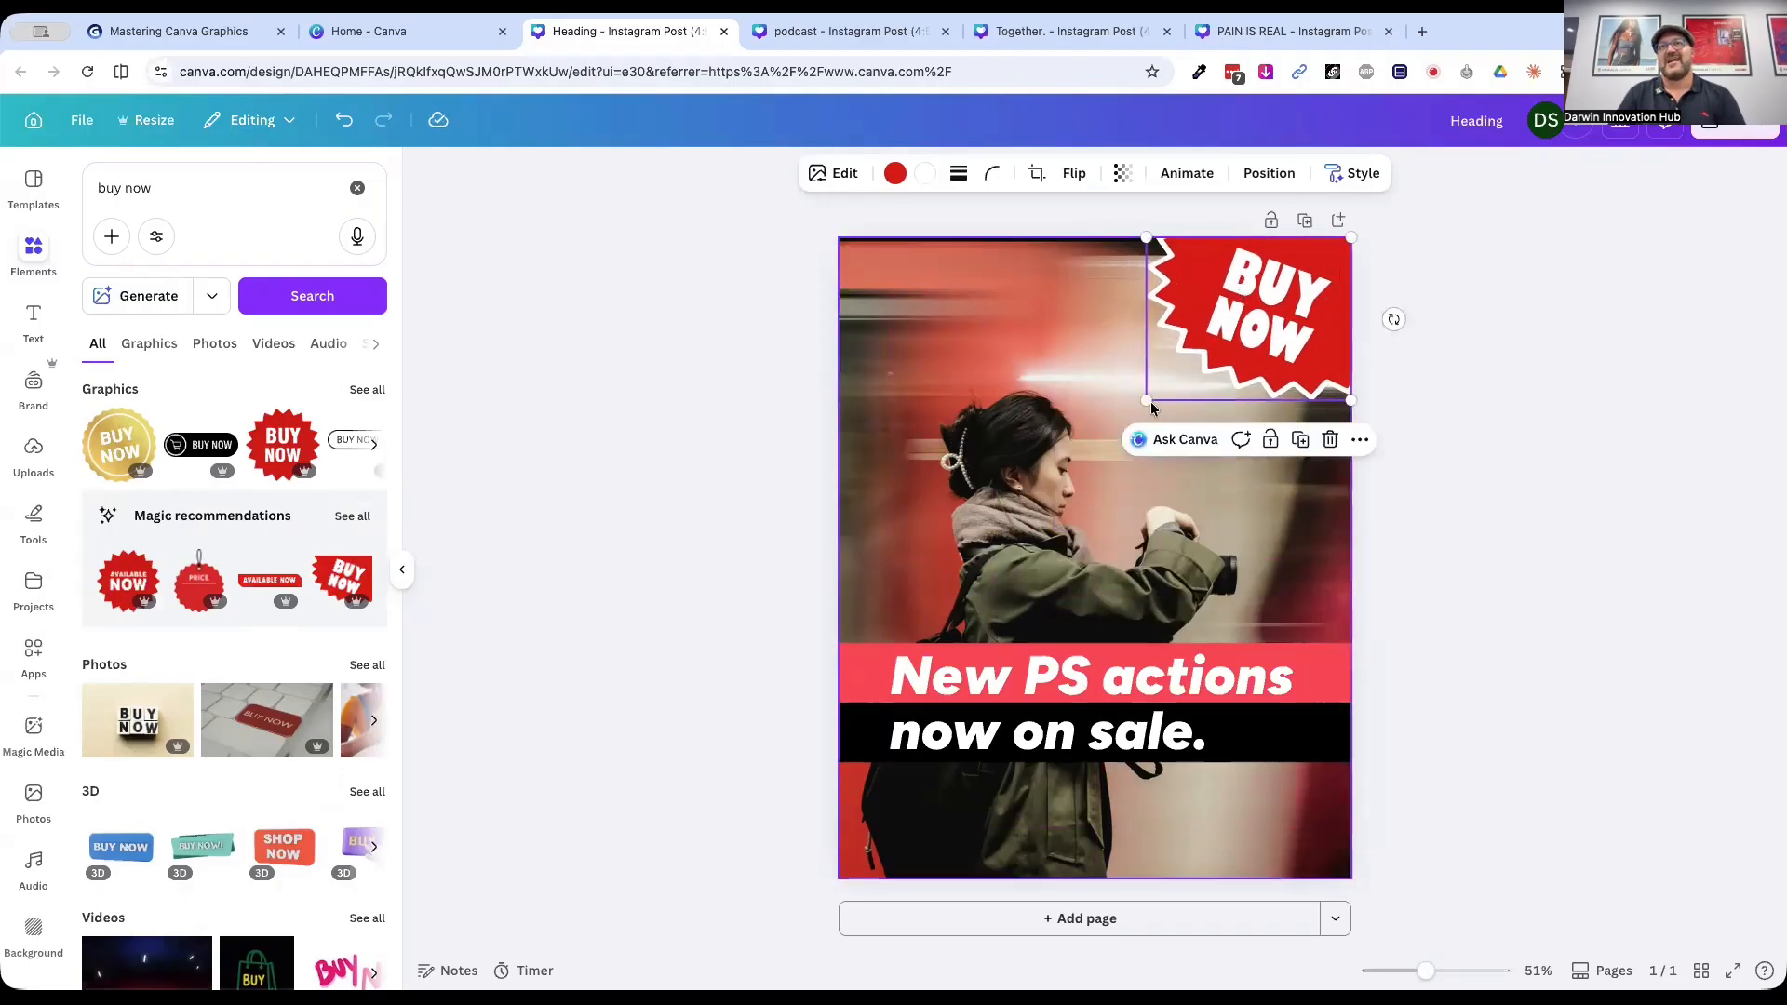
{"action": "left_click_drag", "start_coordinate": [1151, 408], "coordinate": [1076, 426]}
{"action": "left_click", "coordinate": [1486, 432]}
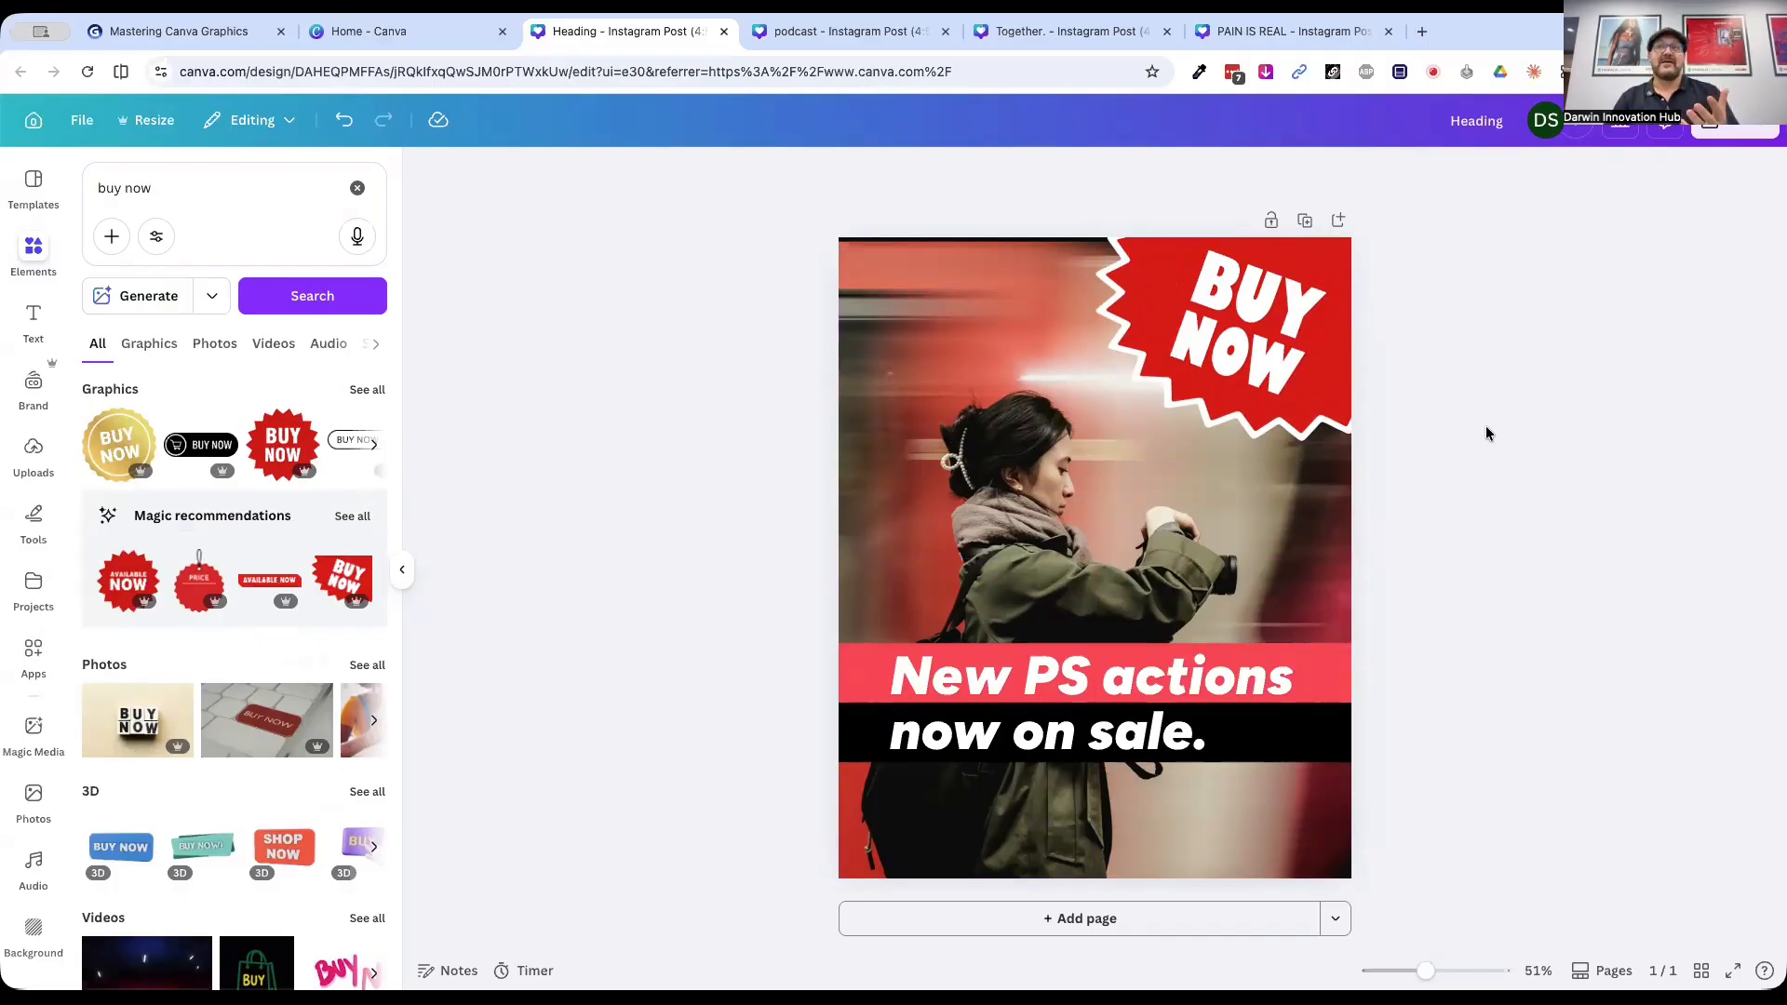
{"action": "left_click", "coordinate": [1331, 368]}
{"action": "key", "text": "Delete"}
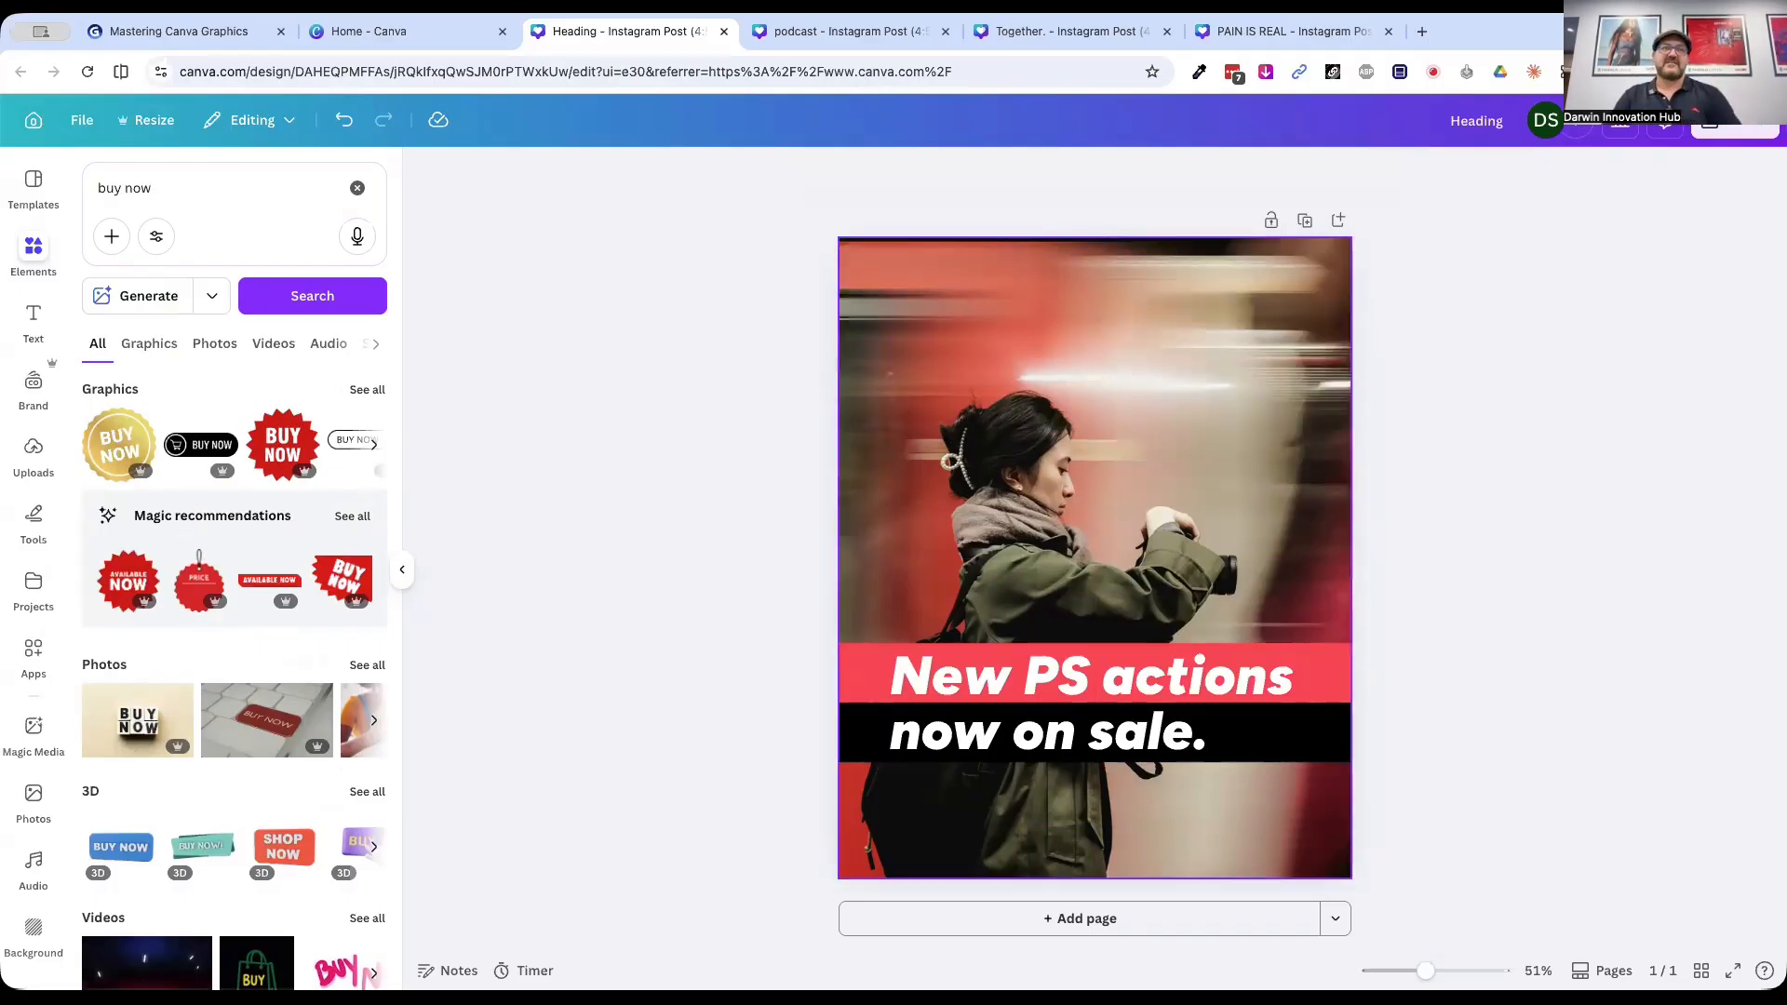
Step: Place the tilted "BUY NOW" badge in the page's upper-right corner and recolour it to match the heading's red band
{"action": "left_click", "coordinate": [346, 570]}
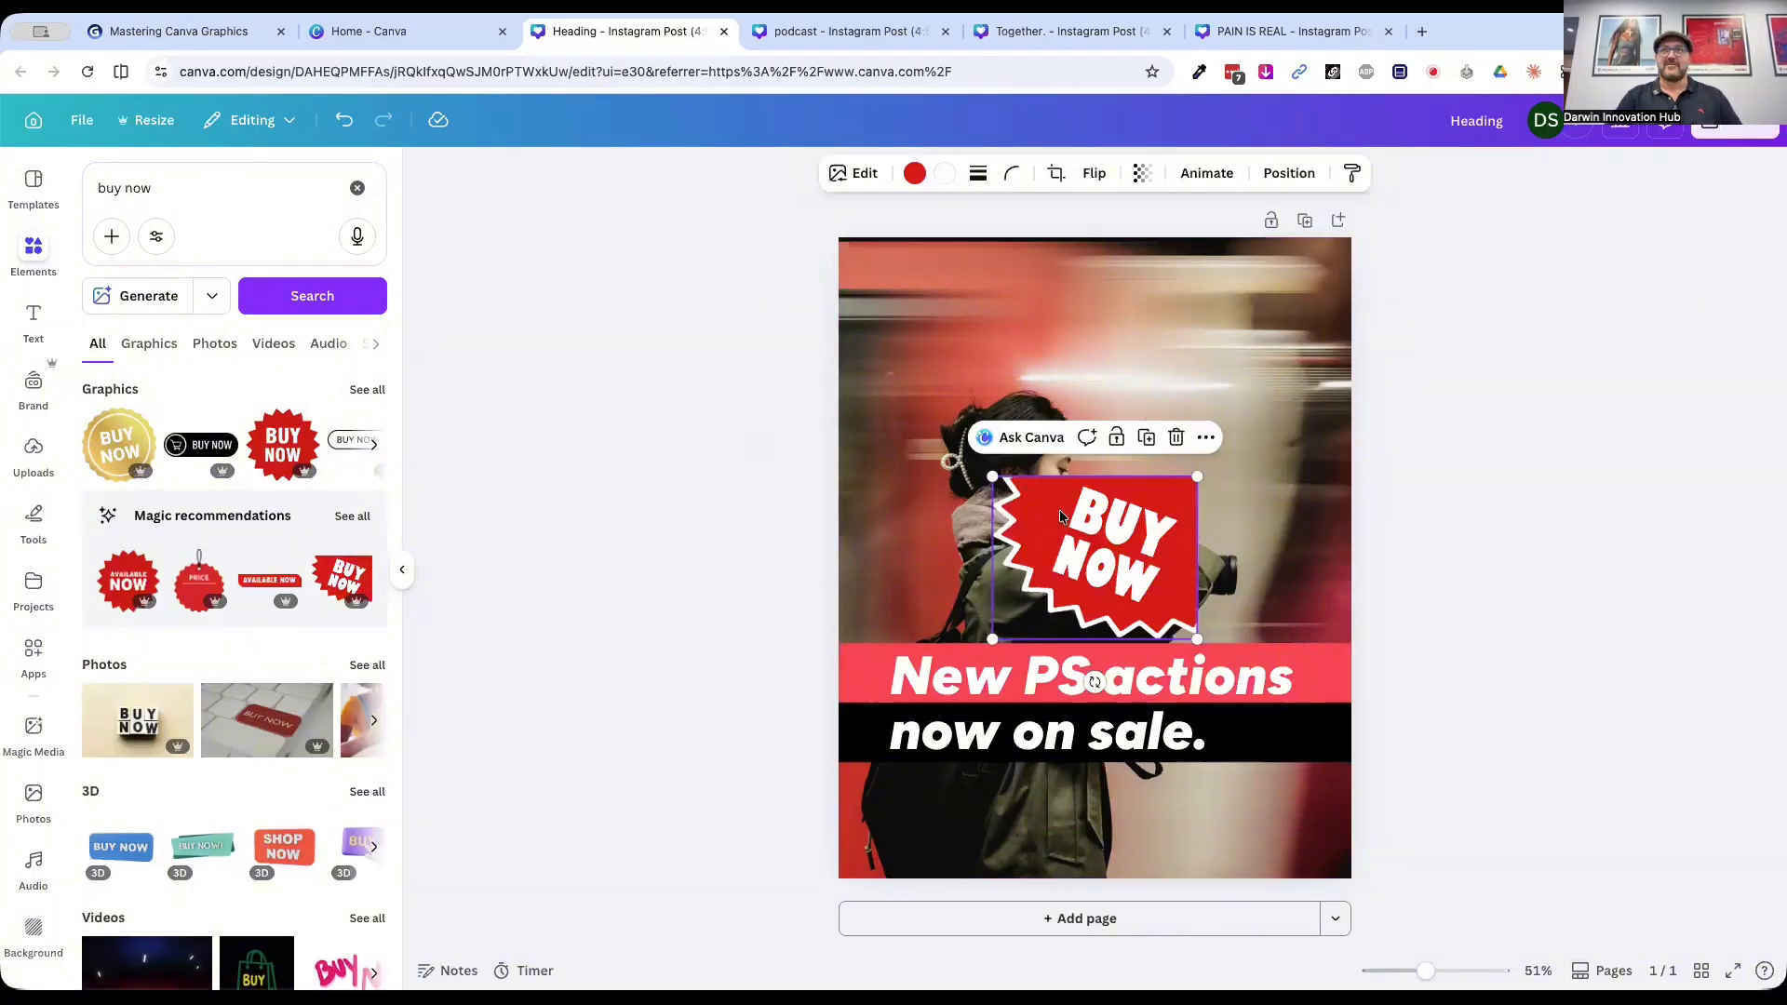
{"action": "left_click_drag", "start_coordinate": [1063, 517], "coordinate": [1217, 279]}
{"action": "left_click", "coordinate": [915, 173]}
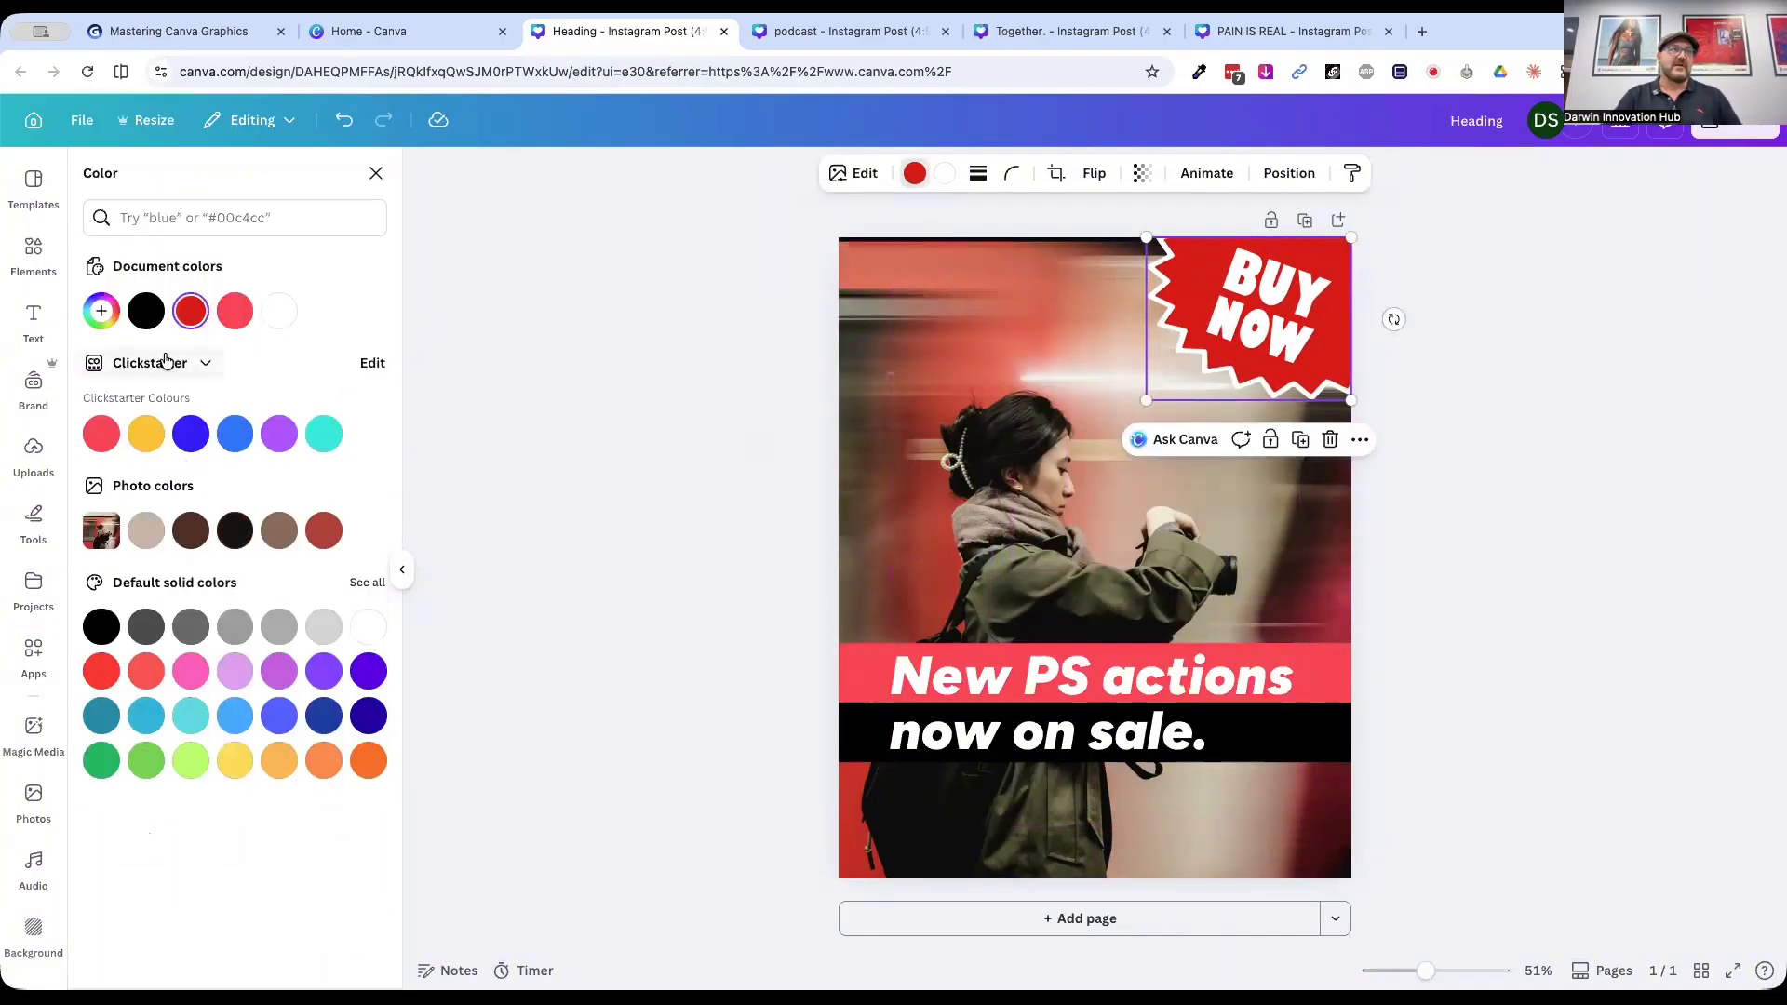
{"action": "left_click", "coordinate": [235, 311]}
{"action": "left_click", "coordinate": [1601, 505]}
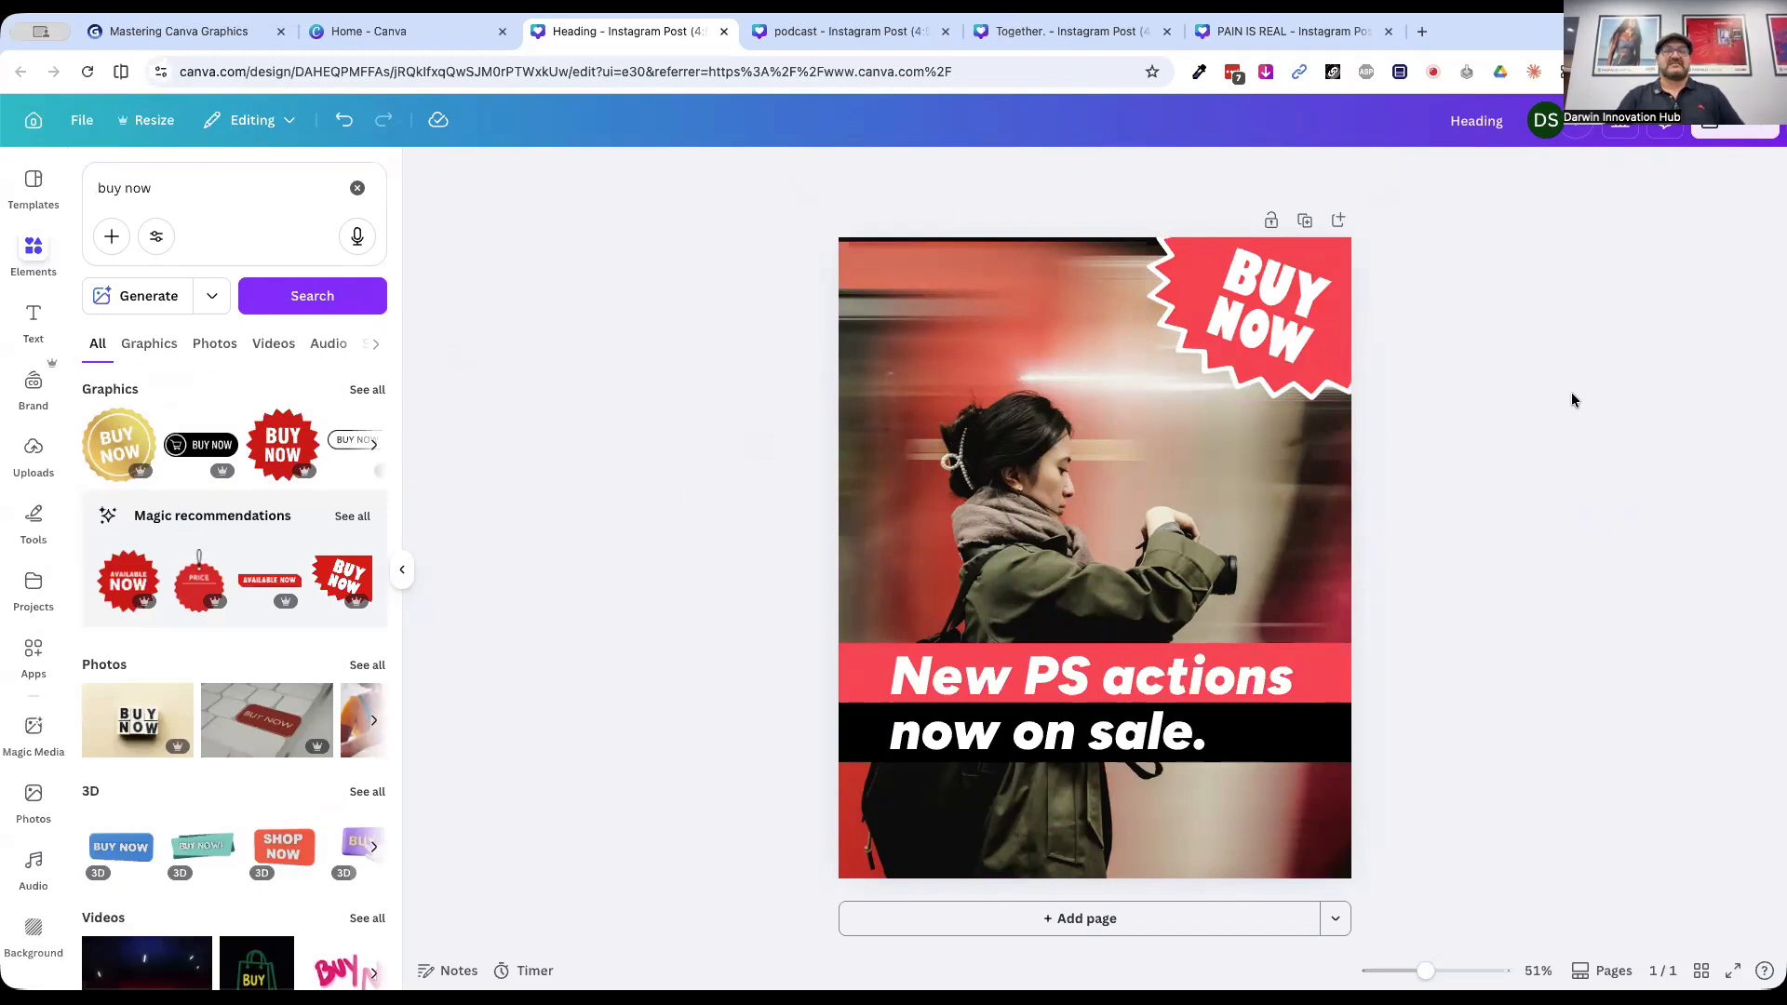
Step: Delete the recoloured "BUY NOW" badge from the page corner
{"action": "left_click", "coordinate": [1270, 344]}
{"action": "key", "text": "Delete"}
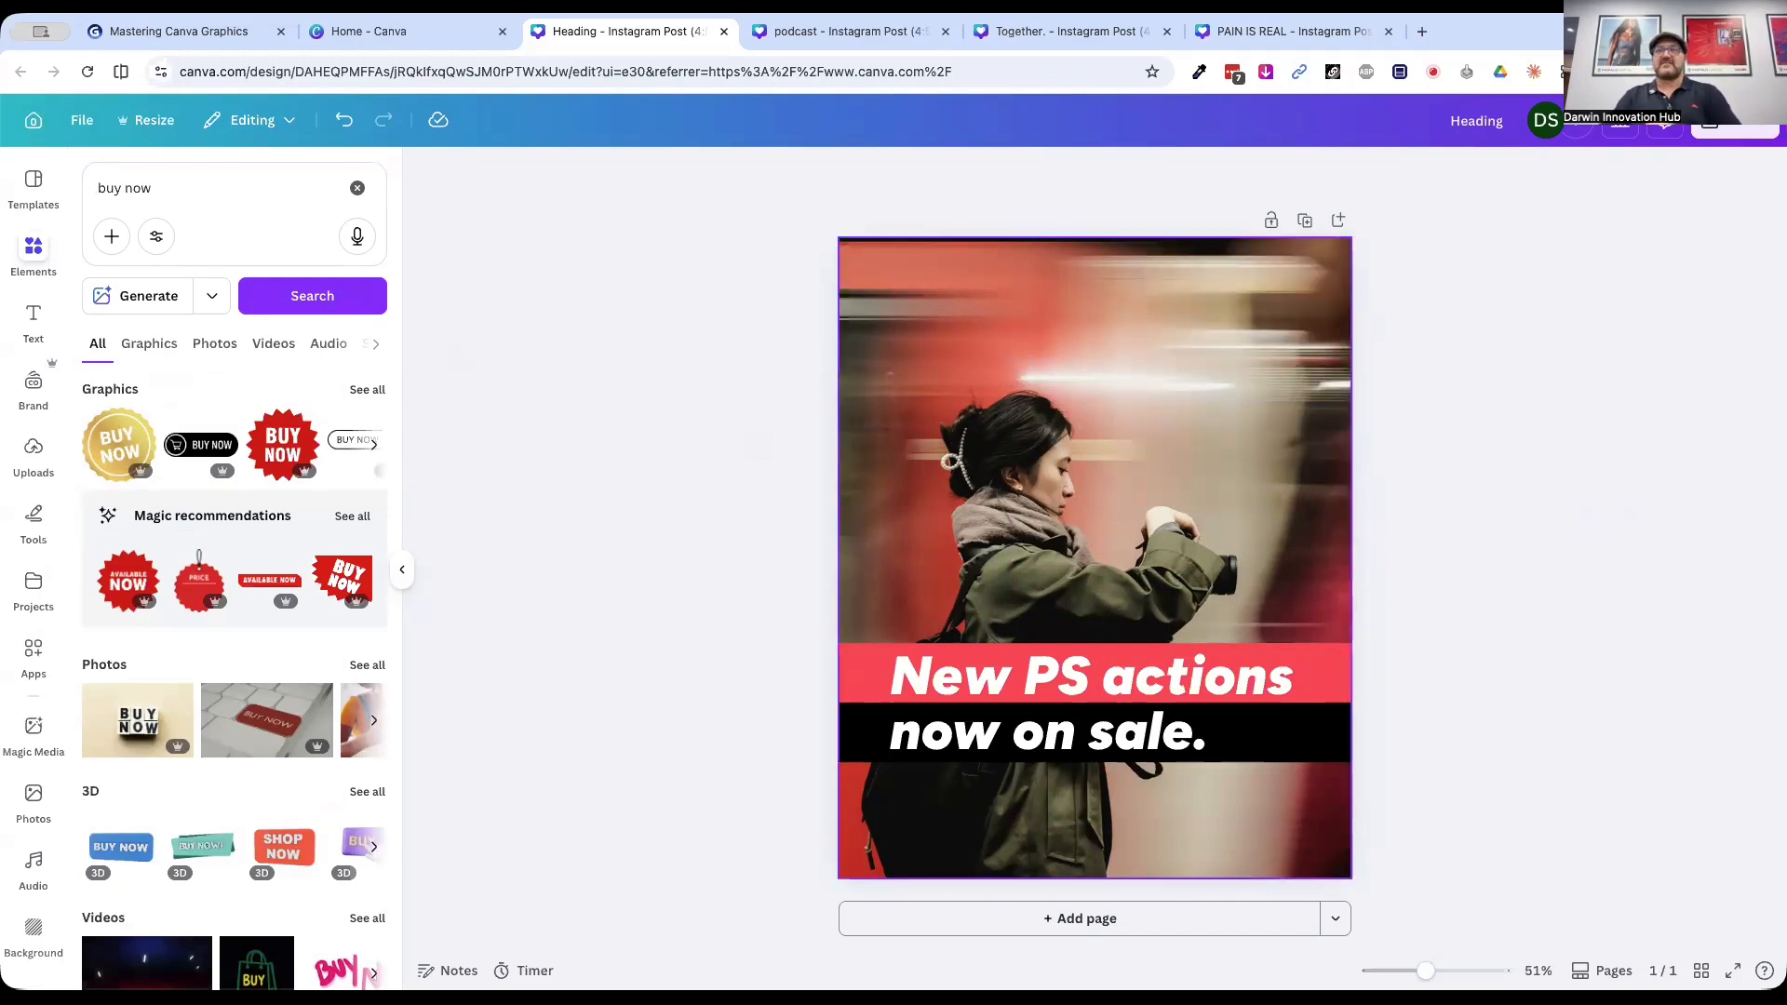
{"action": "left_click", "coordinate": [1270, 345]}
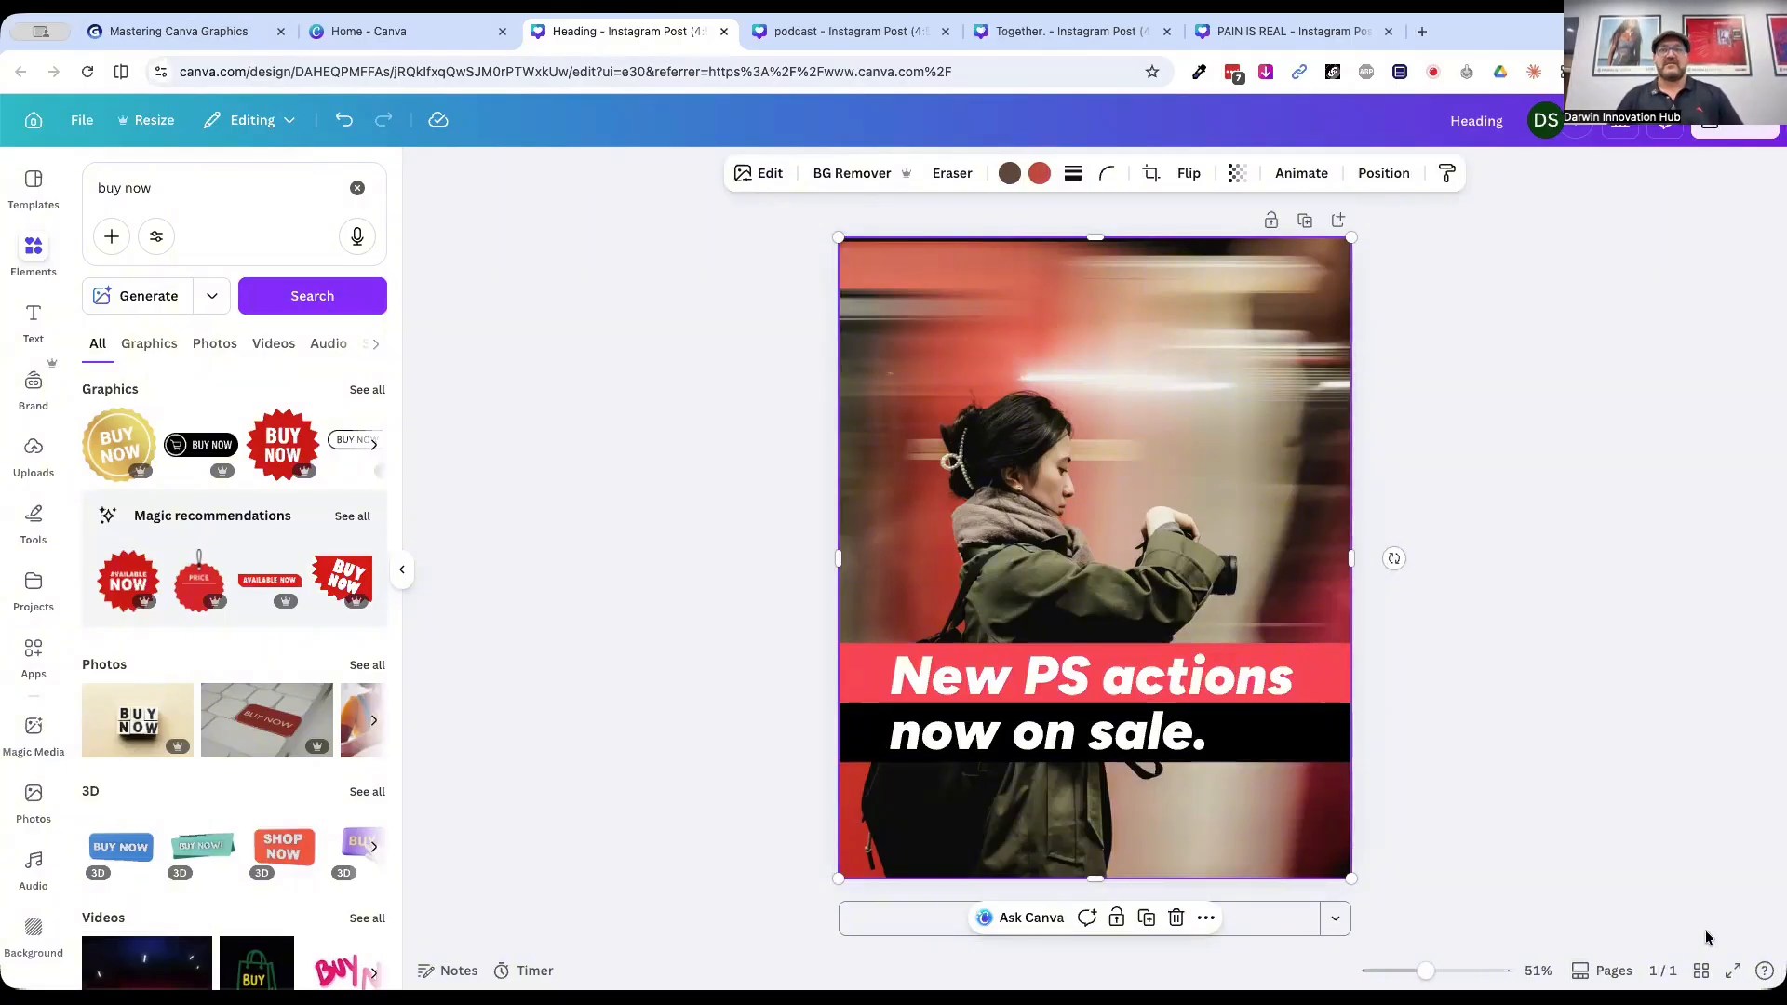
Step: Delete the heading text and both colour bands, leaving only the full-page photo
{"action": "left_click", "coordinate": [1288, 677]}
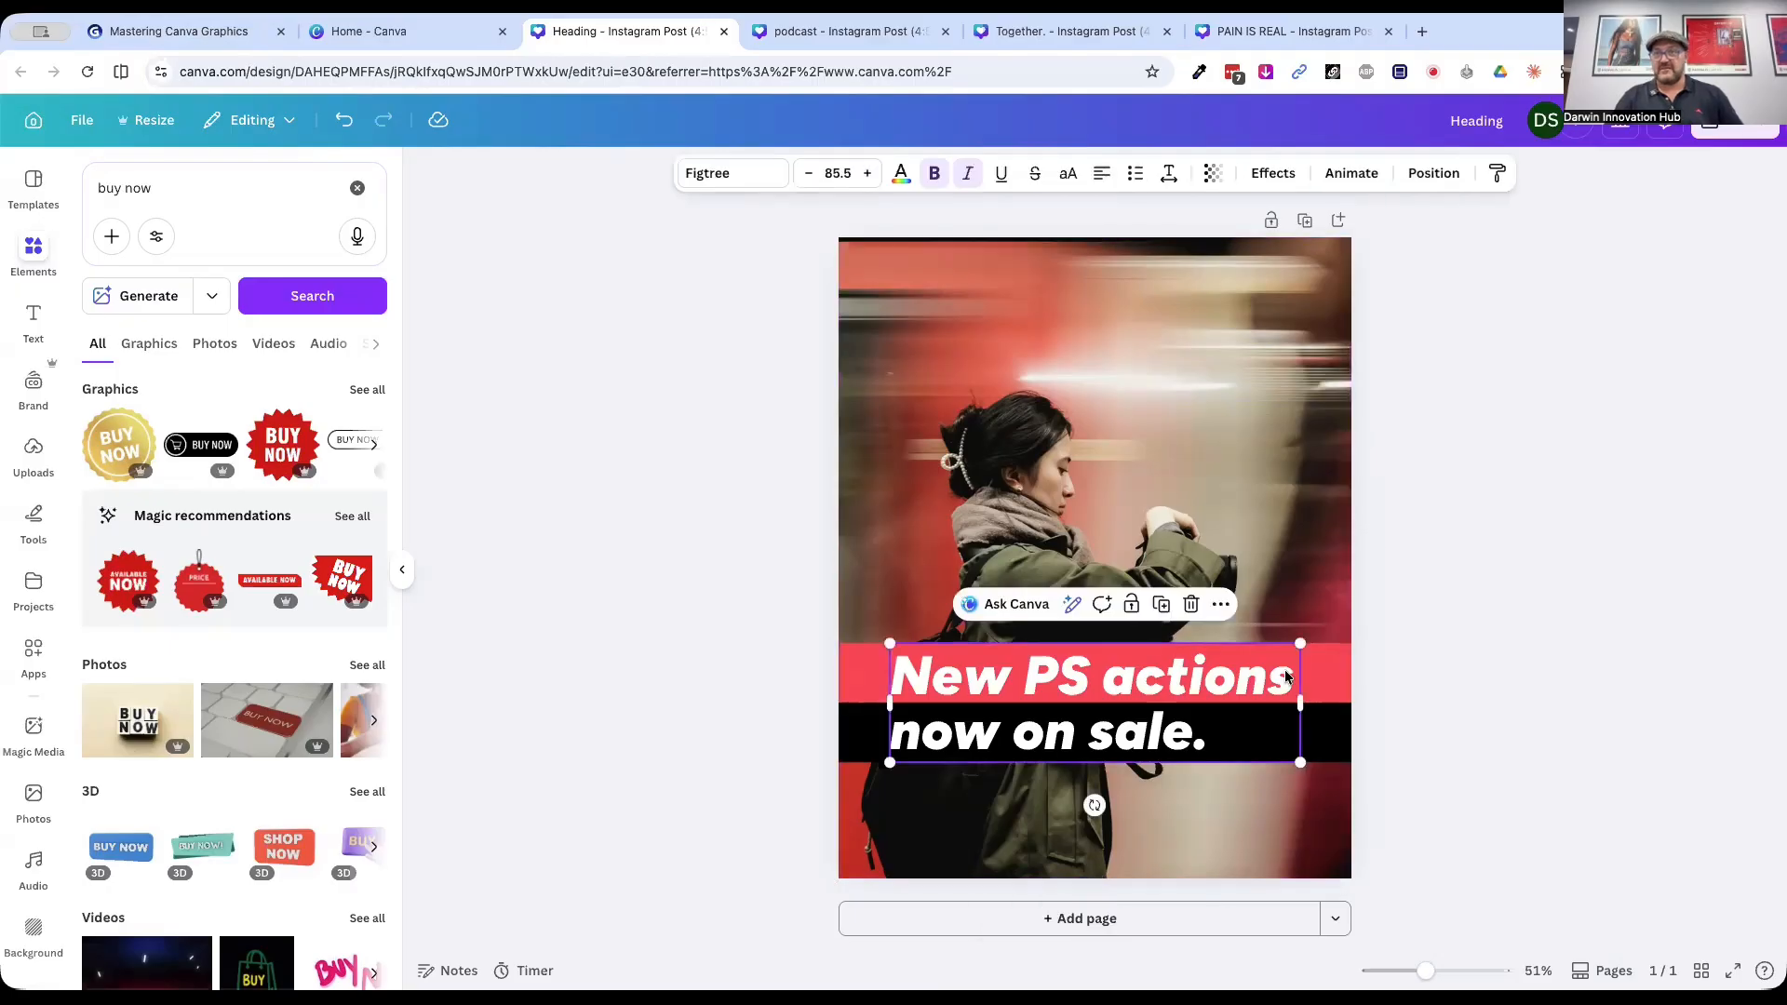
{"action": "key", "text": "Delete"}
{"action": "left_click", "coordinate": [1276, 685]}
{"action": "key", "text": "Delete"}
{"action": "left_click", "coordinate": [1260, 730]}
{"action": "key", "text": "Delete"}
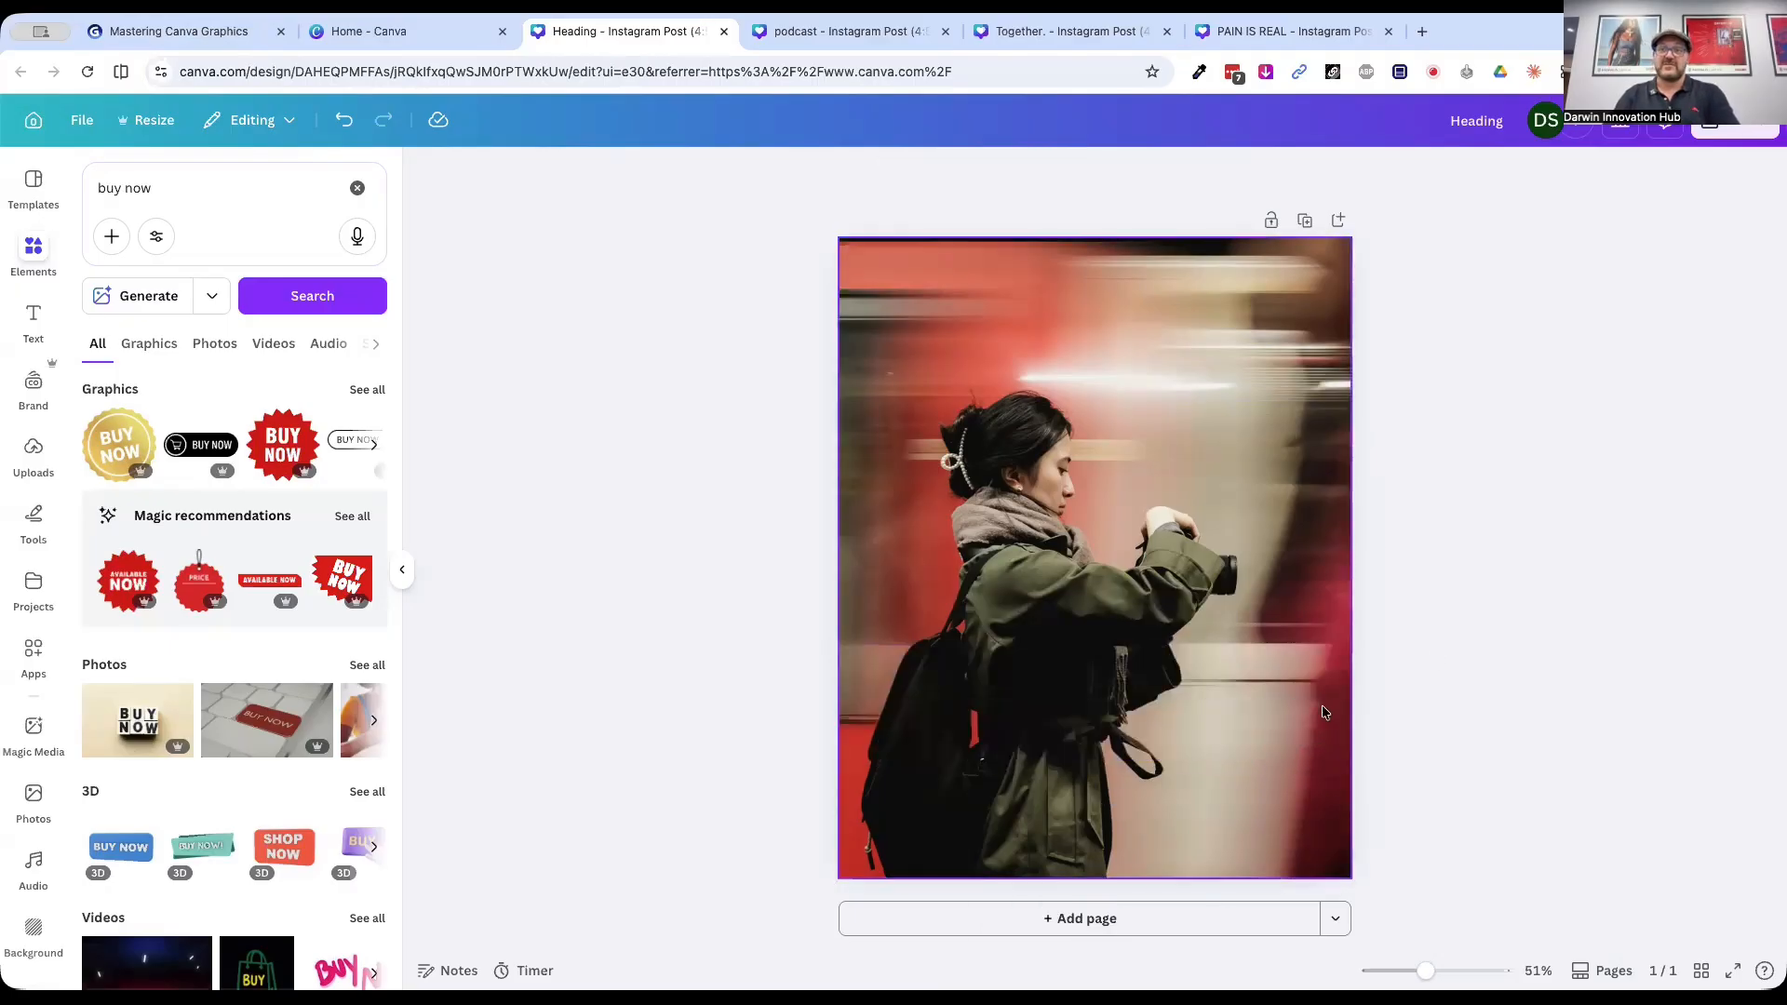
Step: Examine the photo's position settings and its image editing options, including the effects, apps and Magic Studio tools
{"action": "left_click", "coordinate": [1041, 653]}
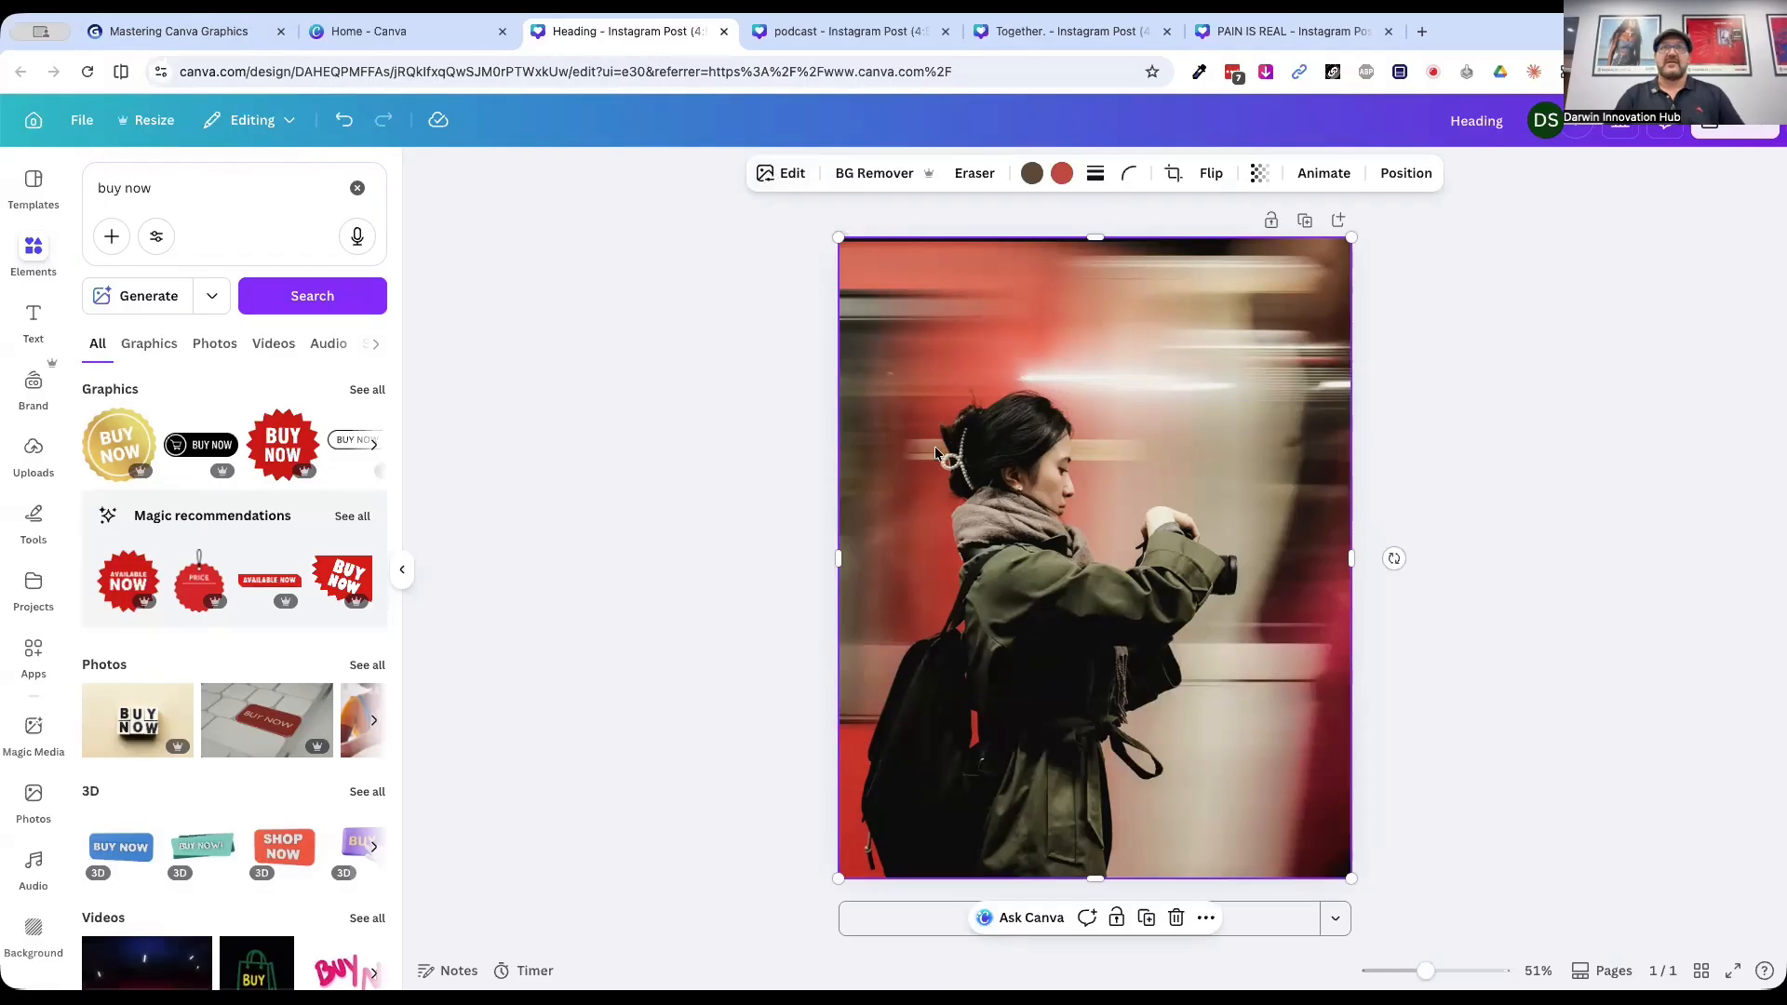
{"action": "left_click", "coordinate": [1406, 171]}
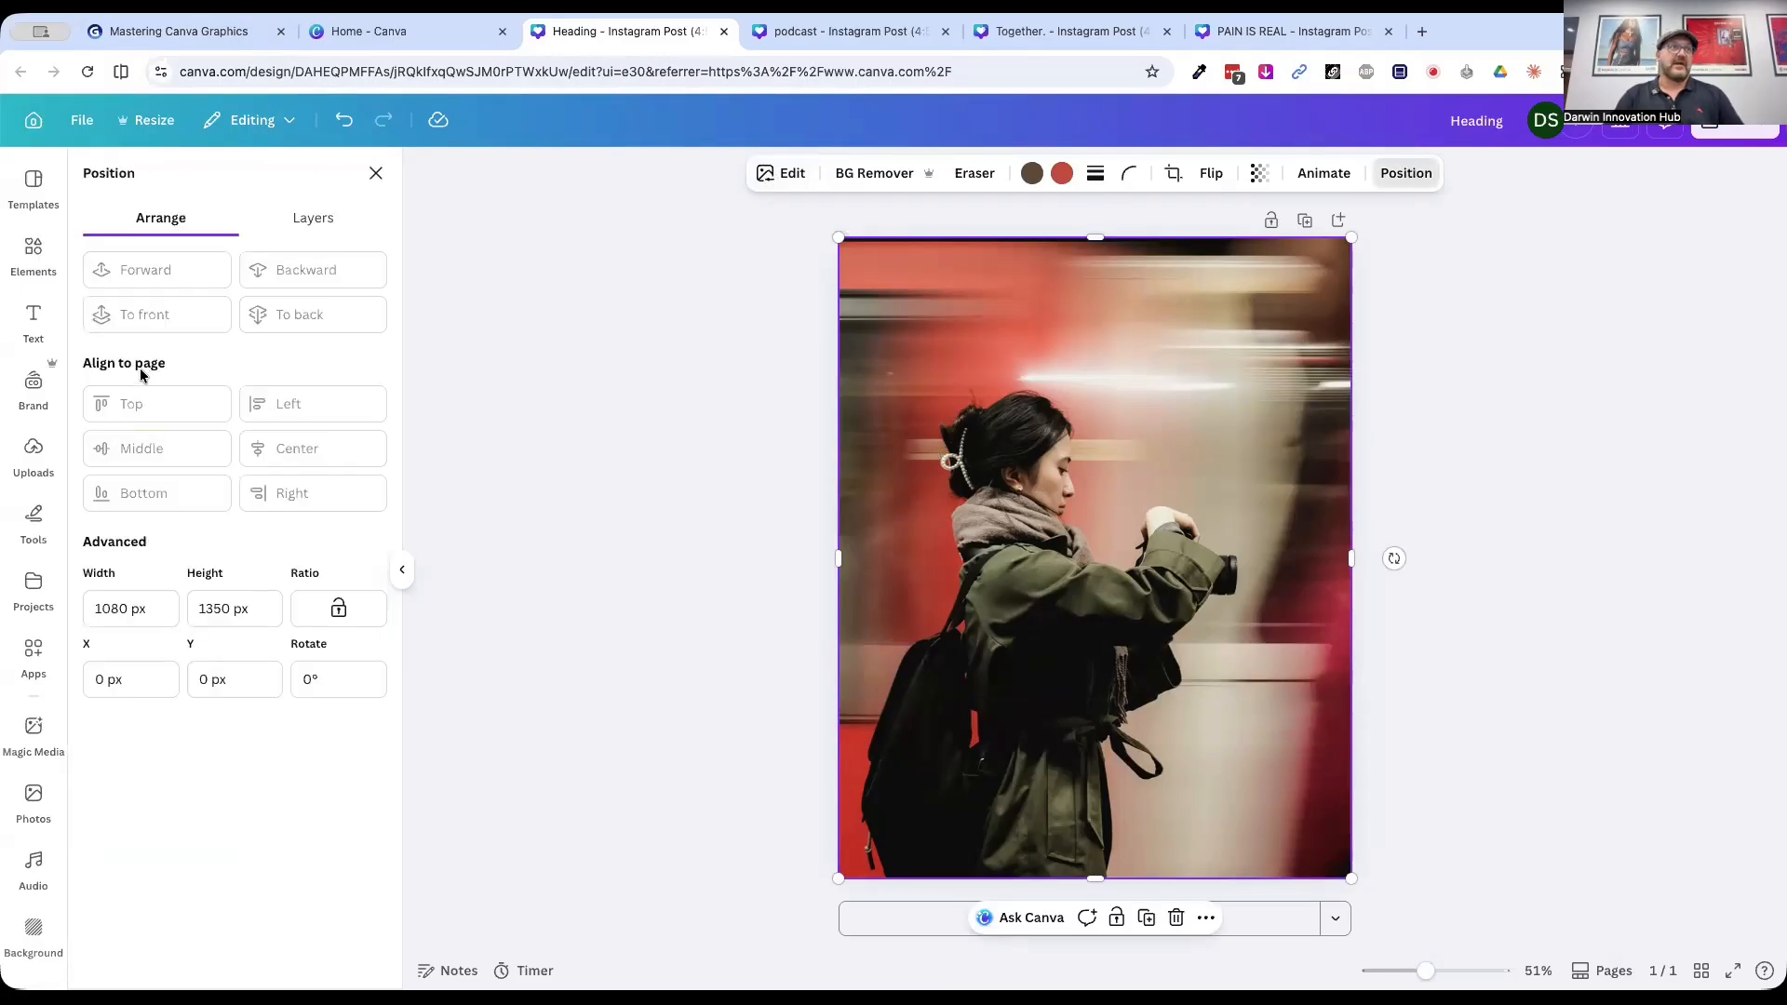
{"action": "left_click", "coordinate": [761, 175]}
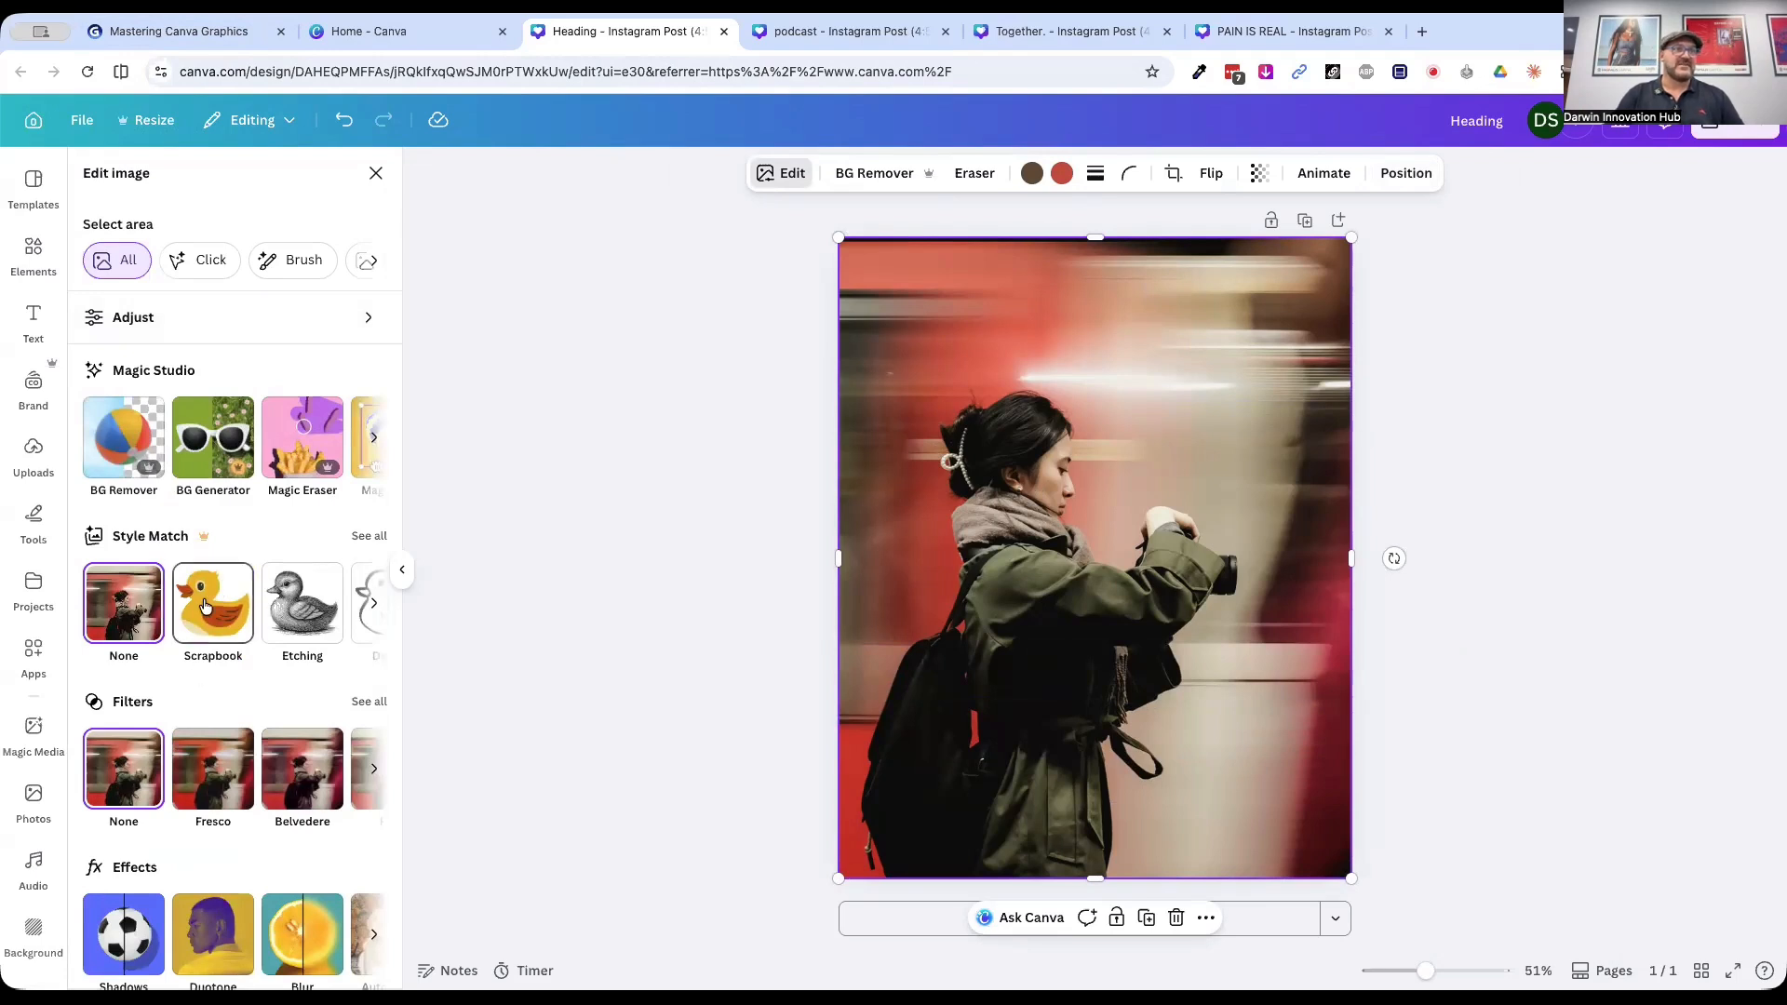
{"action": "scroll", "coordinate": [225, 689], "scroll_direction": "down", "scroll_amount": 4}
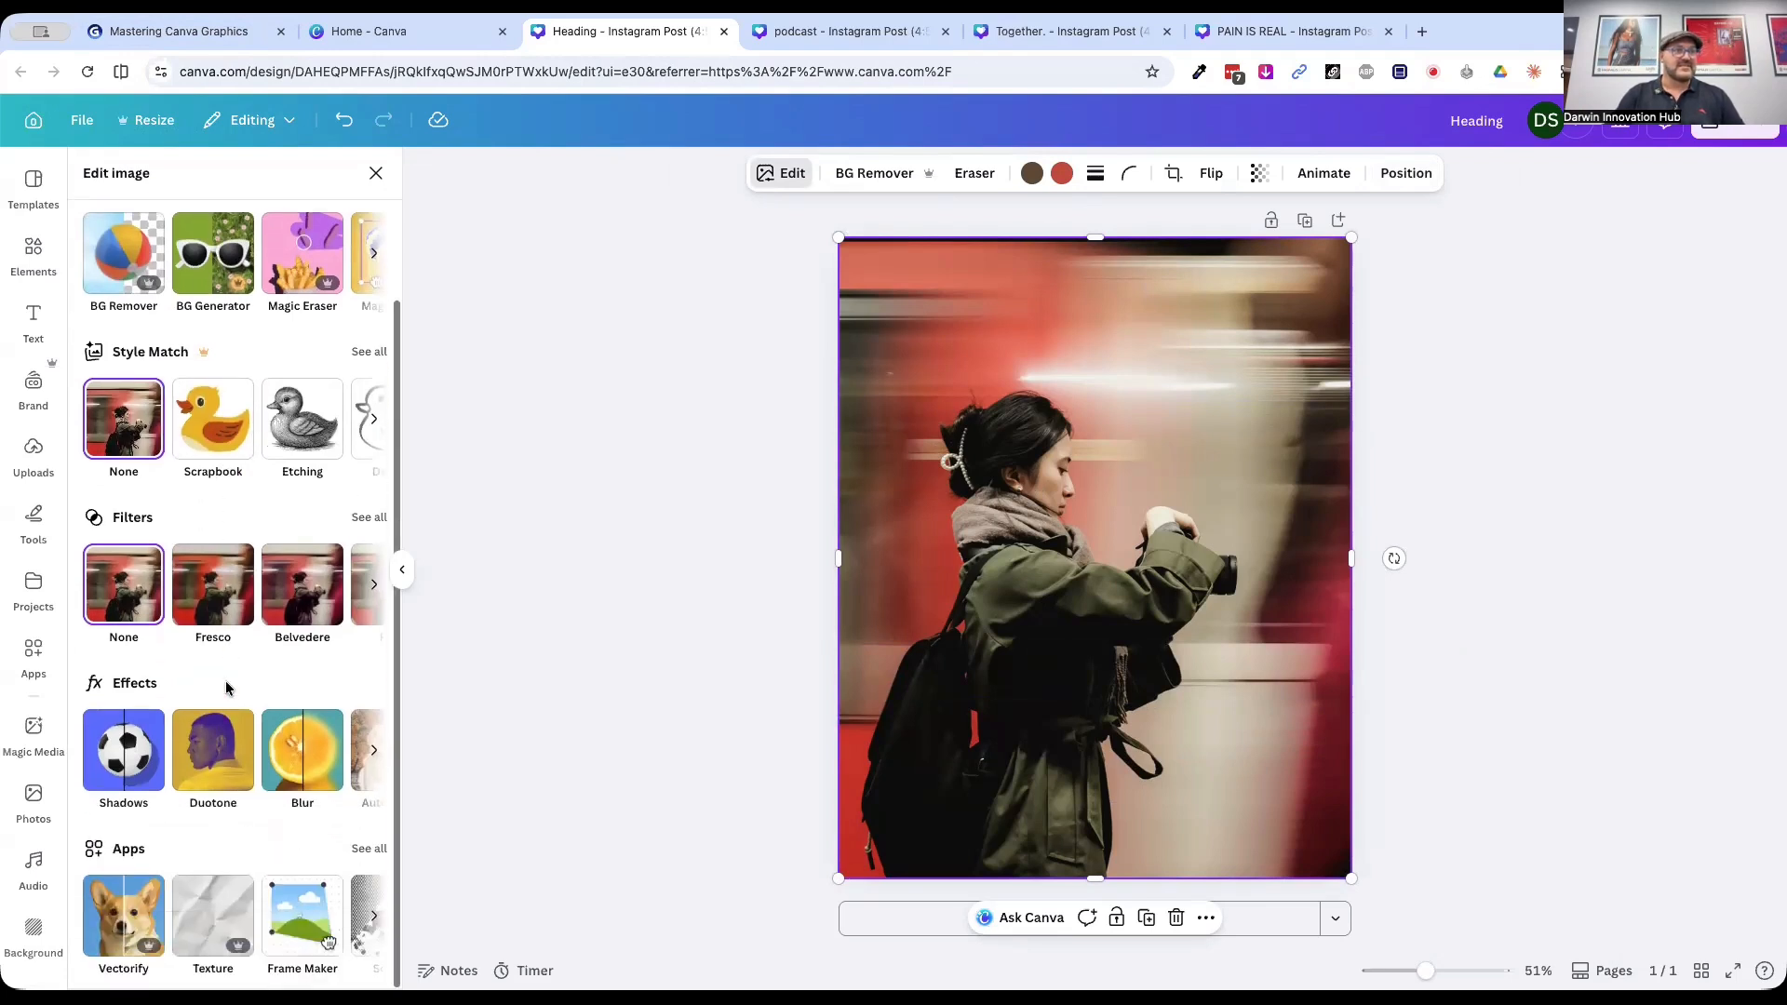
{"action": "scroll", "coordinate": [225, 689], "scroll_direction": "up", "scroll_amount": 4}
{"action": "scroll", "coordinate": [251, 447], "scroll_direction": "right", "scroll_amount": 5}
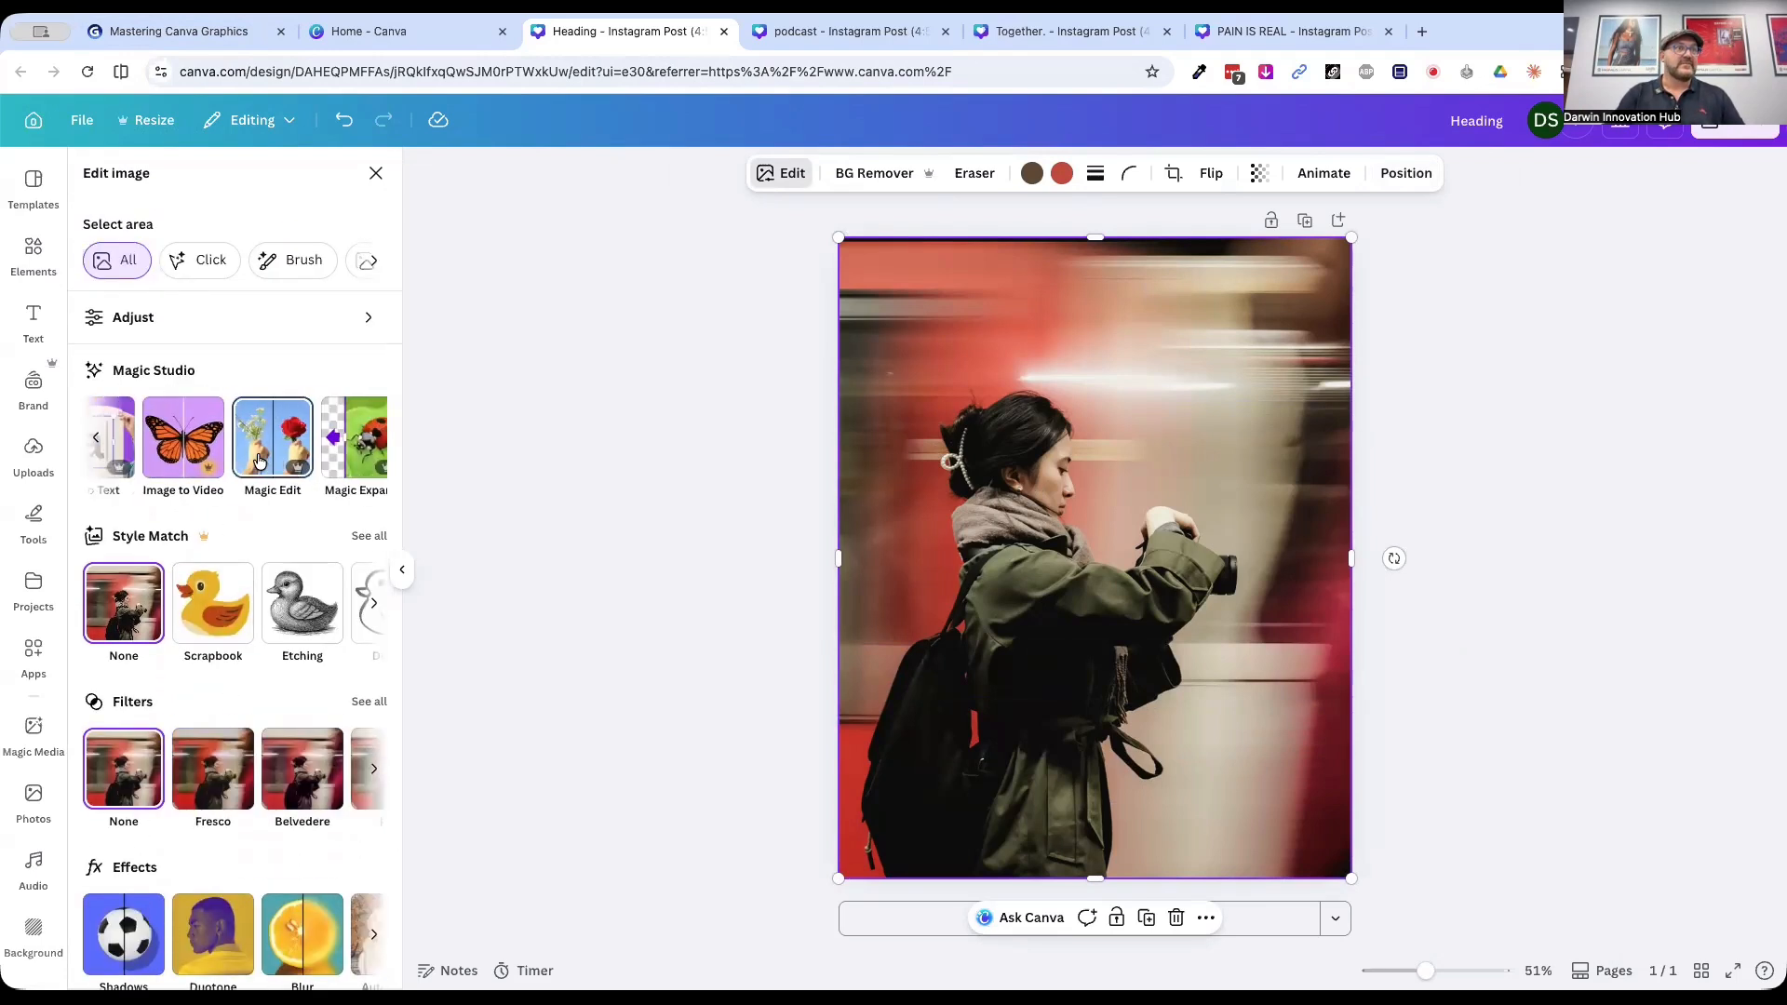
{"action": "scroll", "coordinate": [260, 461], "scroll_direction": "right", "scroll_amount": 2}
{"action": "scroll", "coordinate": [260, 460], "scroll_direction": "left", "scroll_amount": 5}
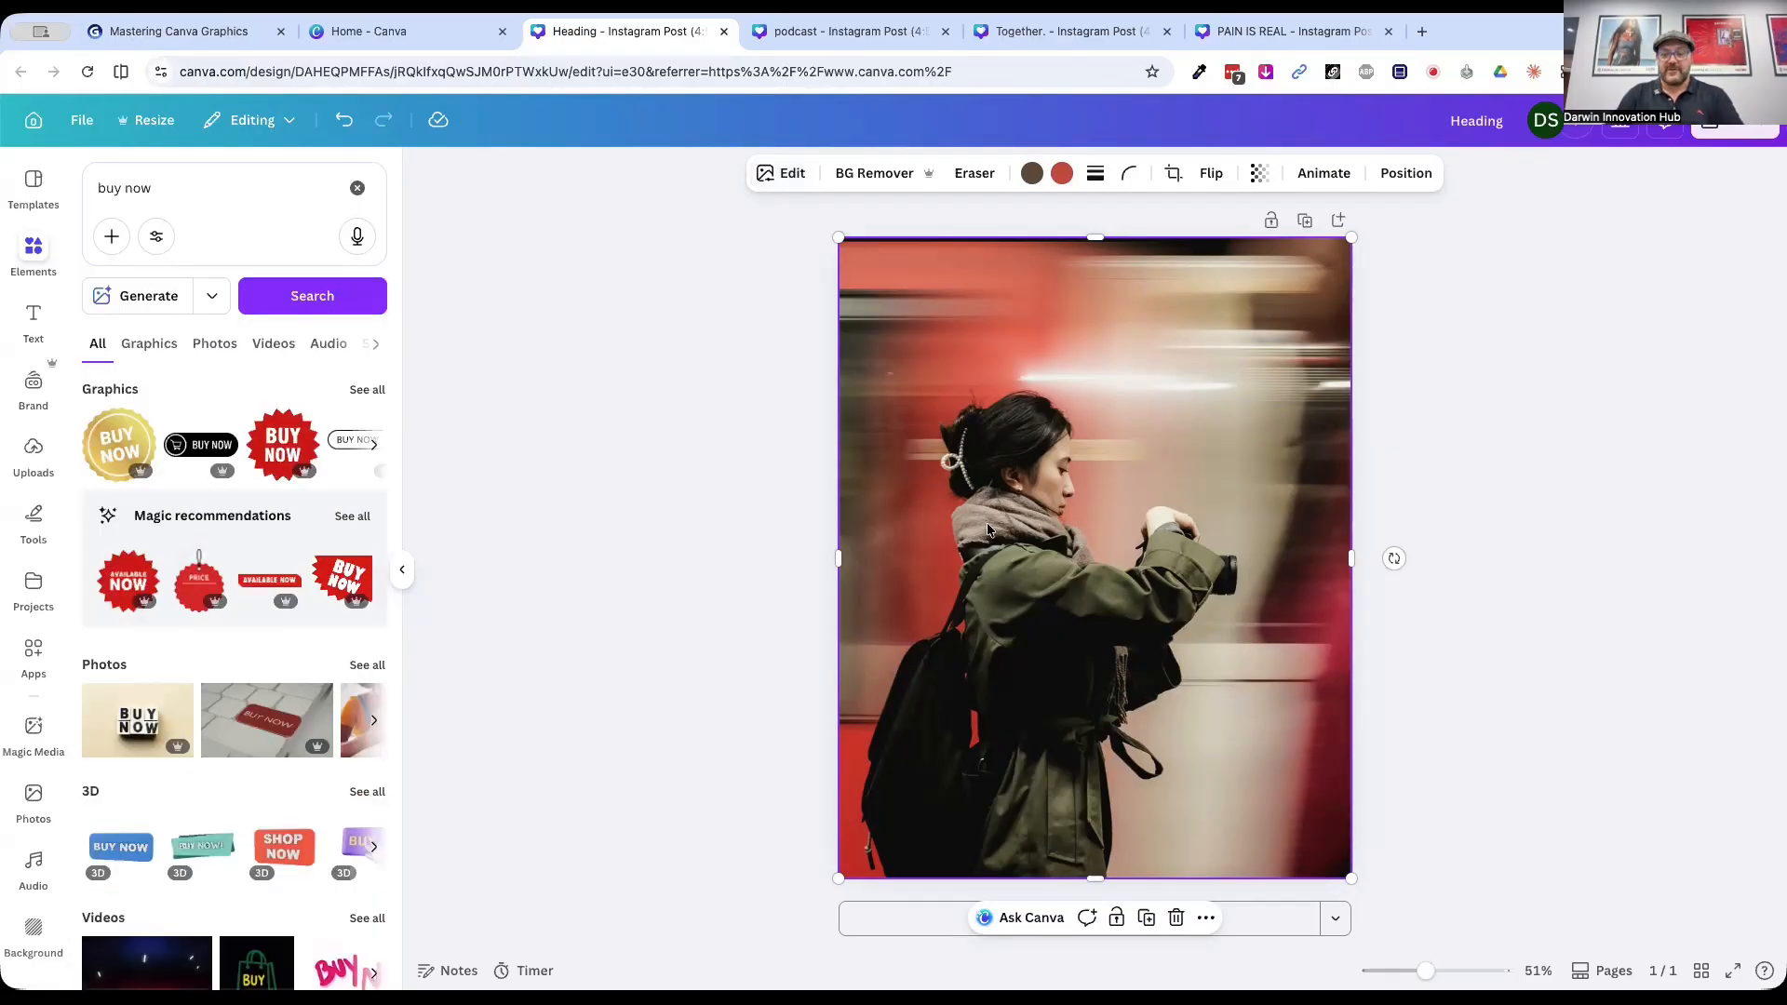
Step: Delete the full-page photo and insert the uploaded portrait of the man in a cap and green glasses
{"action": "key", "text": "Delete"}
{"action": "left_click", "coordinate": [33, 456]}
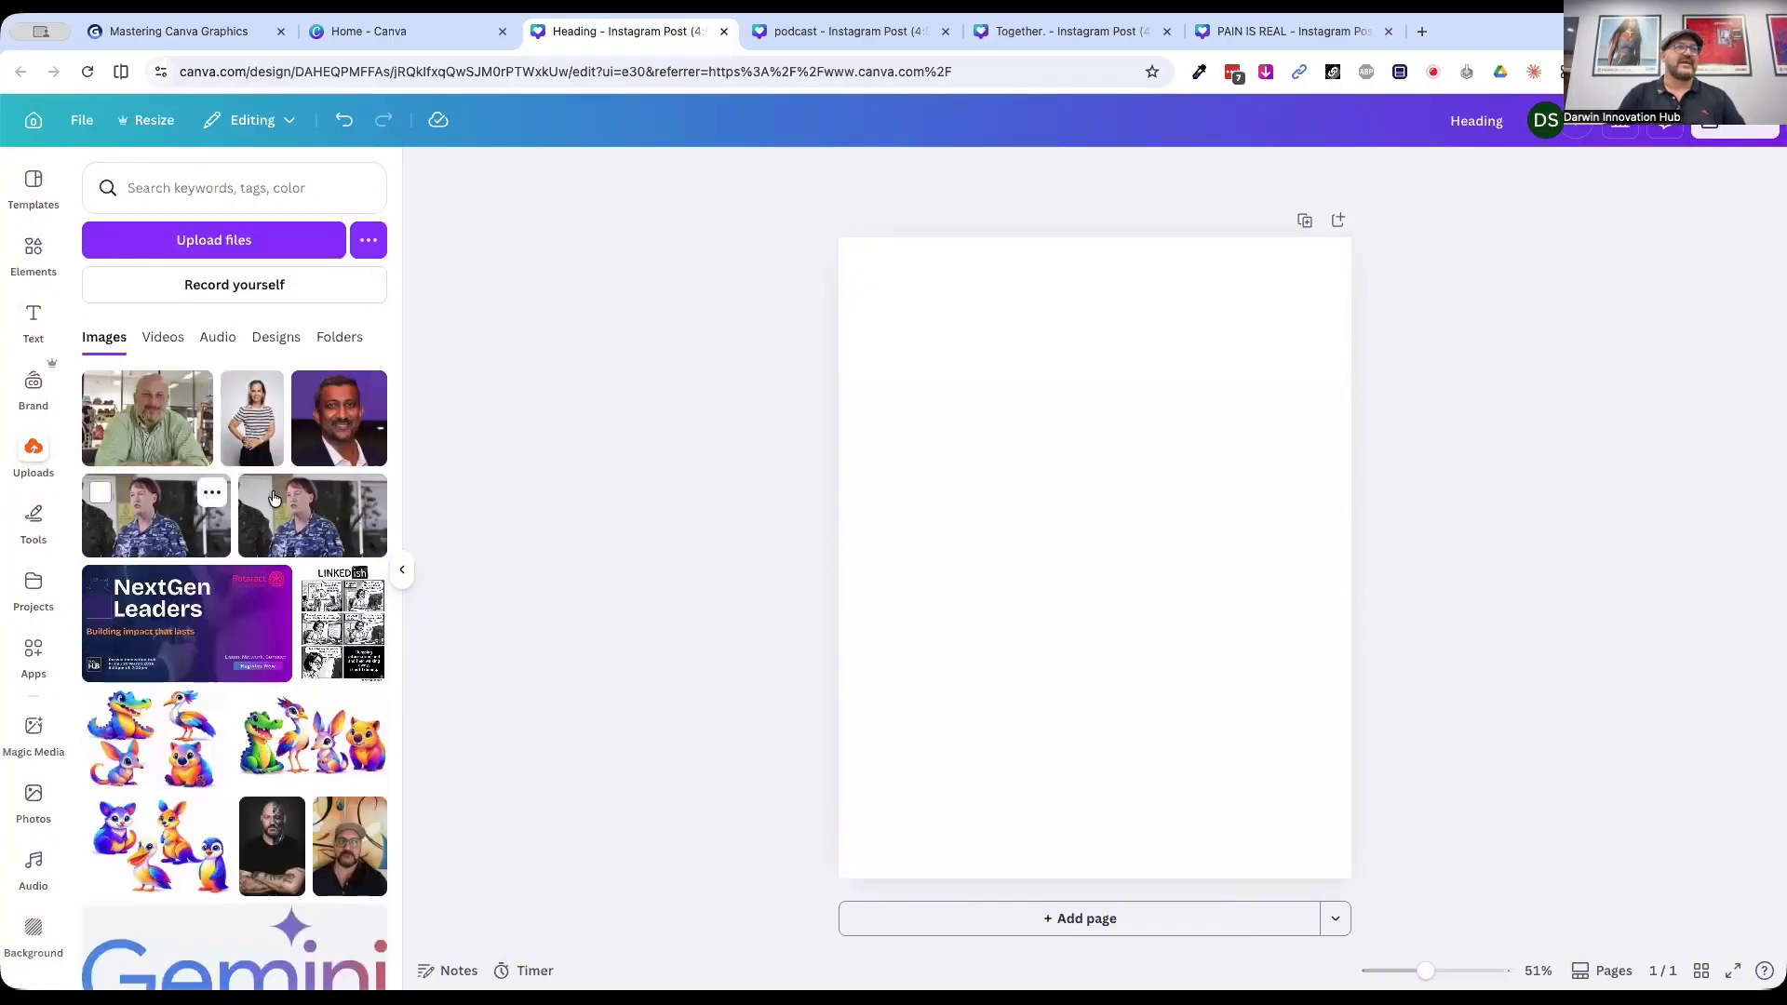
{"action": "scroll", "coordinate": [258, 801], "scroll_direction": "down", "scroll_amount": 4}
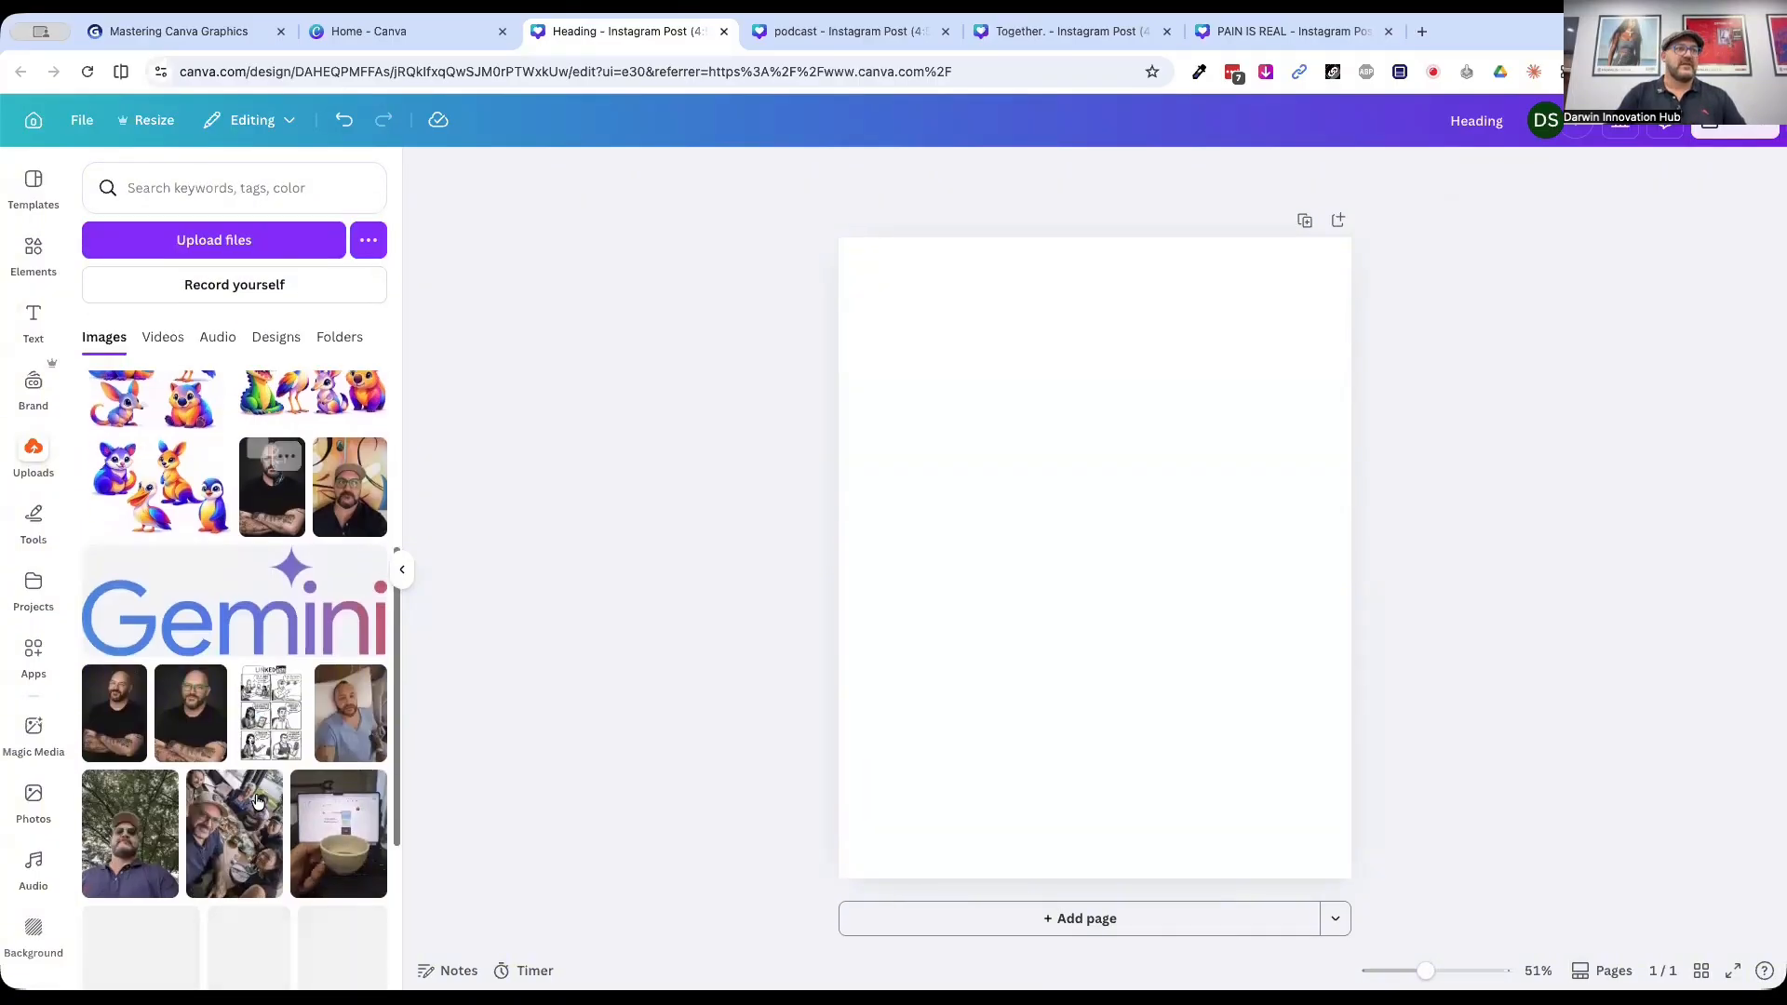
{"action": "left_click", "coordinate": [350, 491]}
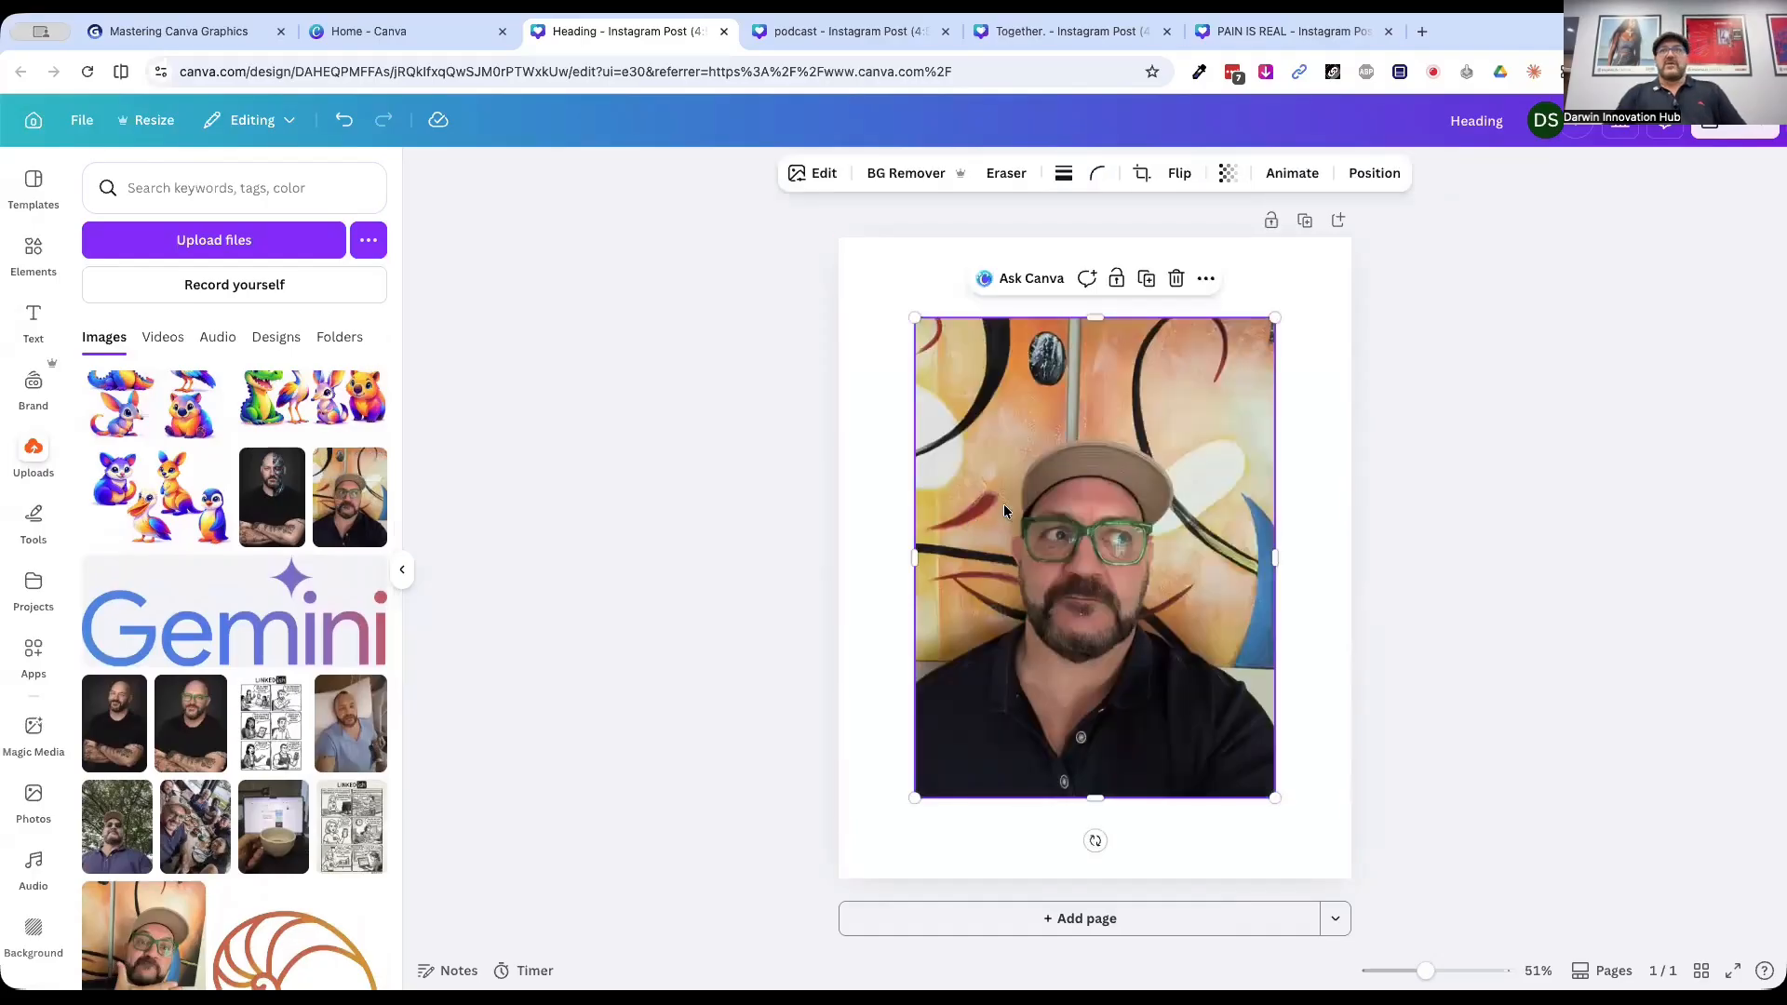
Step: Separate the portrait into a movable subject and a background with Magic Layers
{"action": "left_click", "coordinate": [760, 181]}
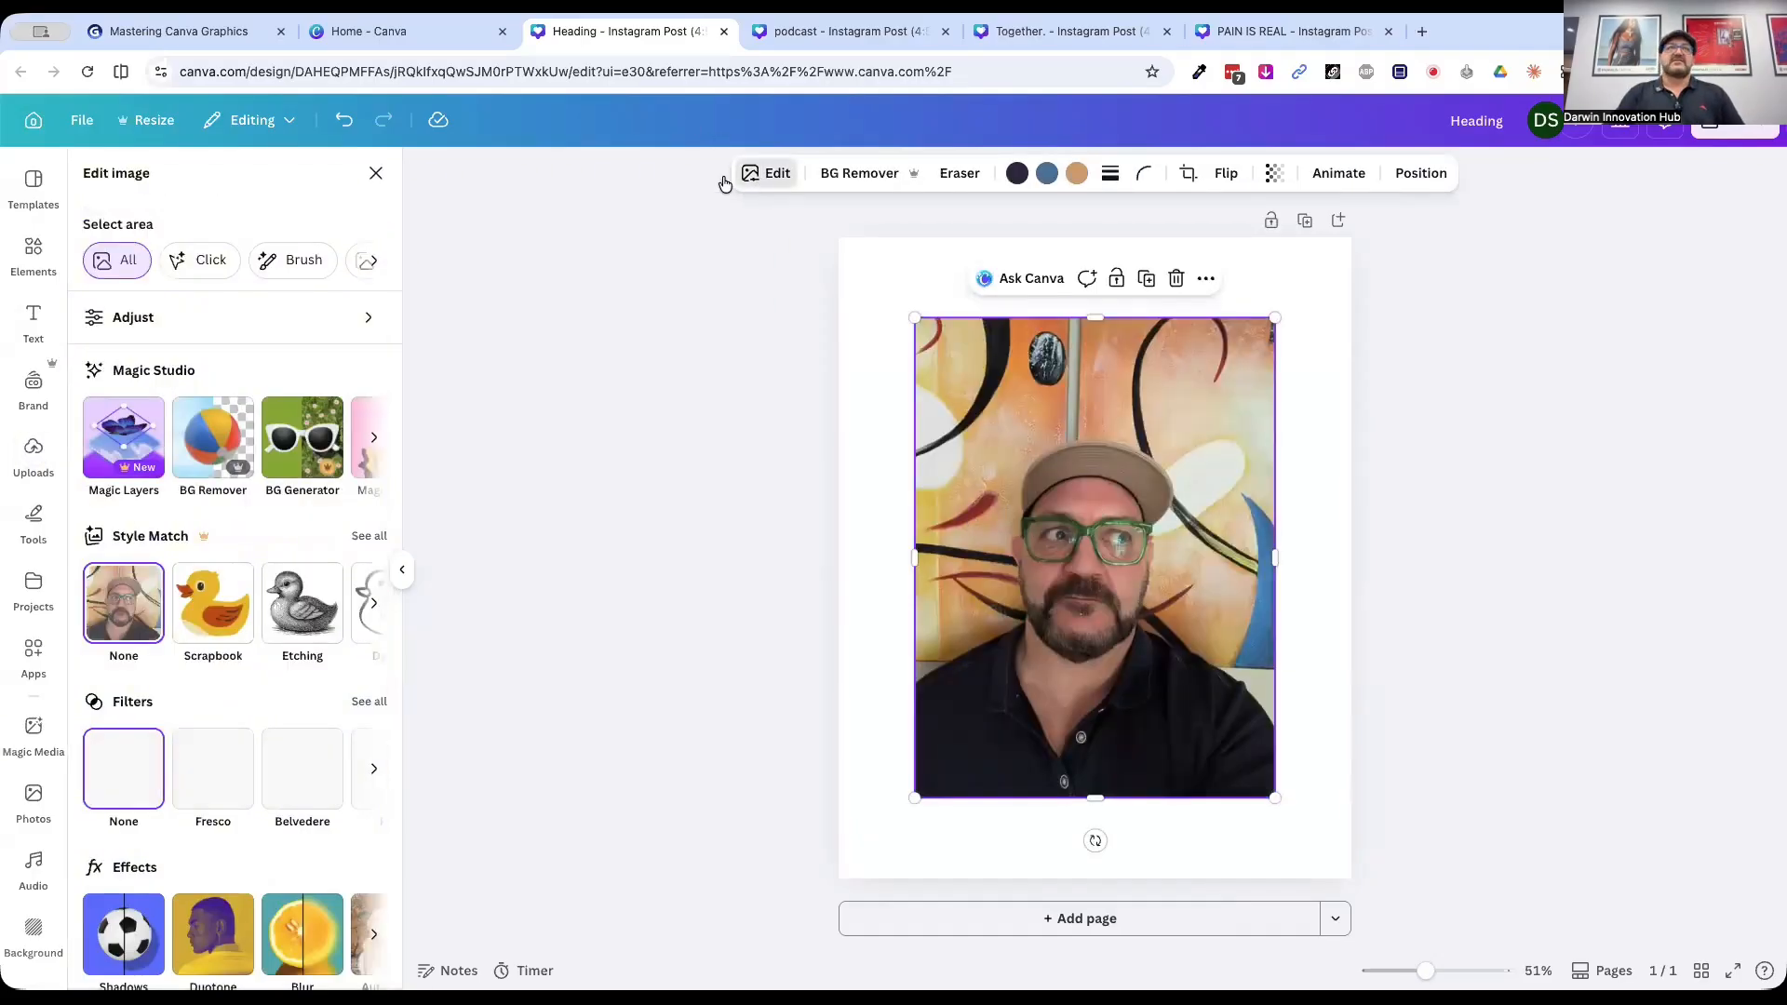
{"action": "left_click", "coordinate": [124, 432]}
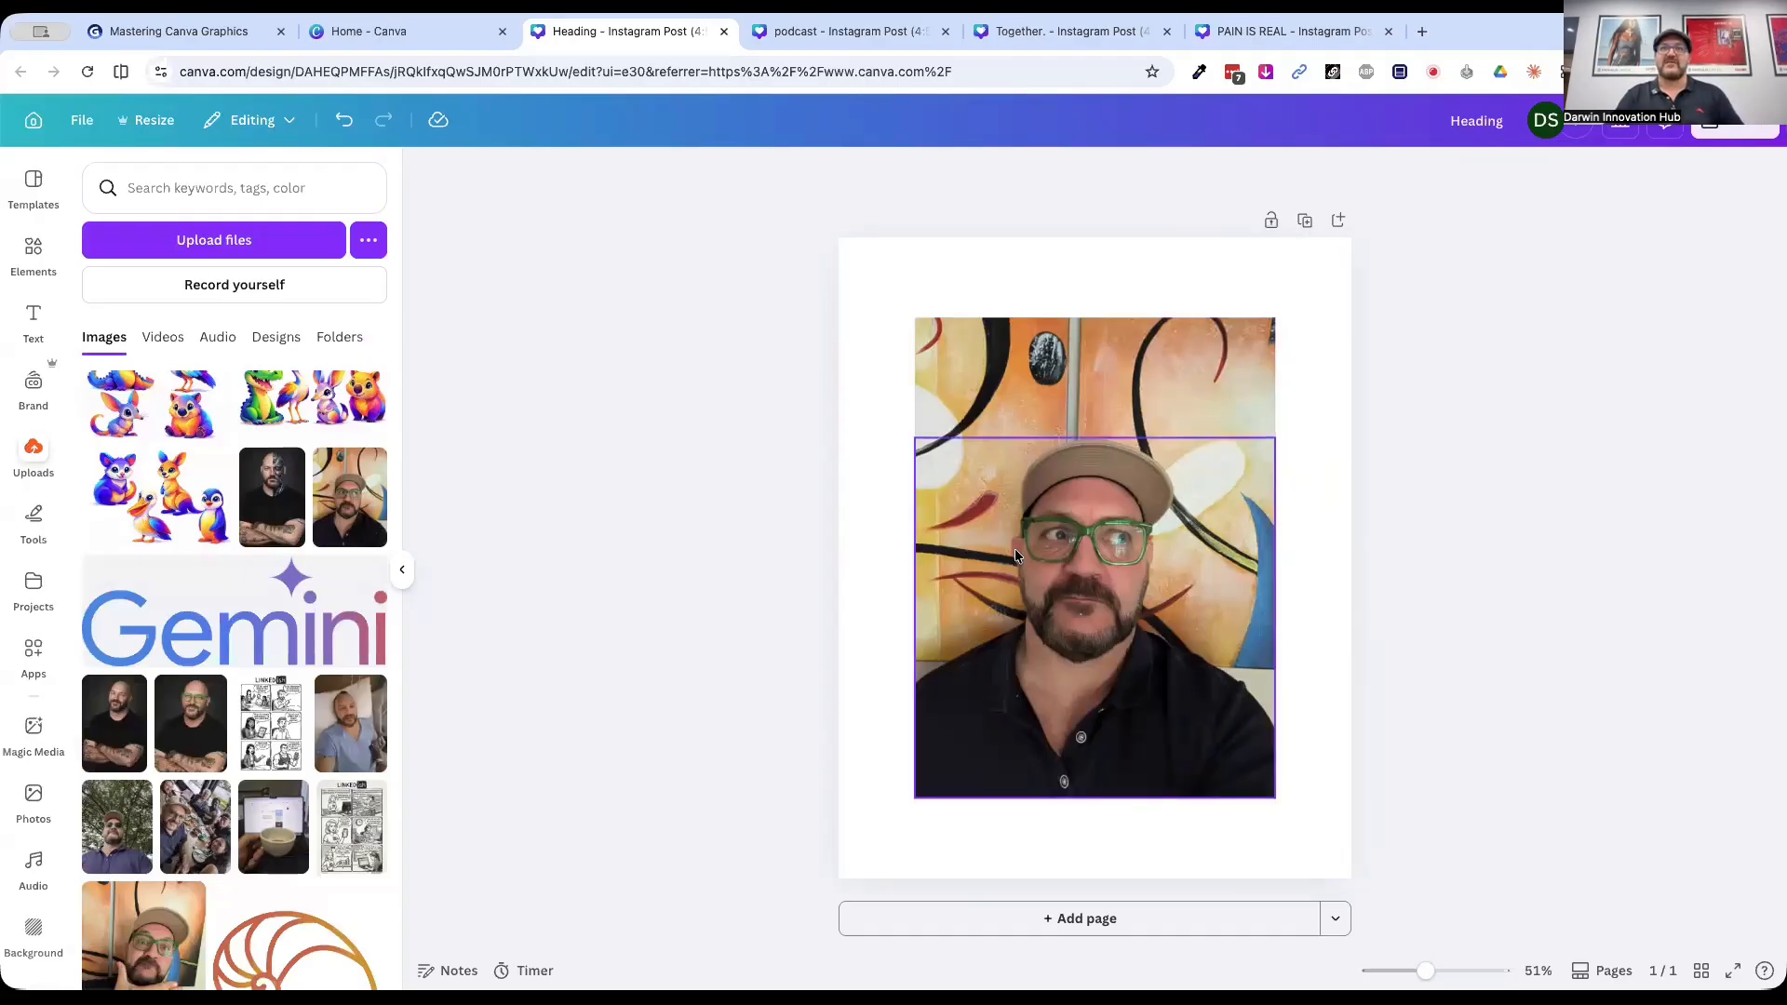
{"action": "left_click_drag", "start_coordinate": [1015, 557], "coordinate": [1034, 633]}
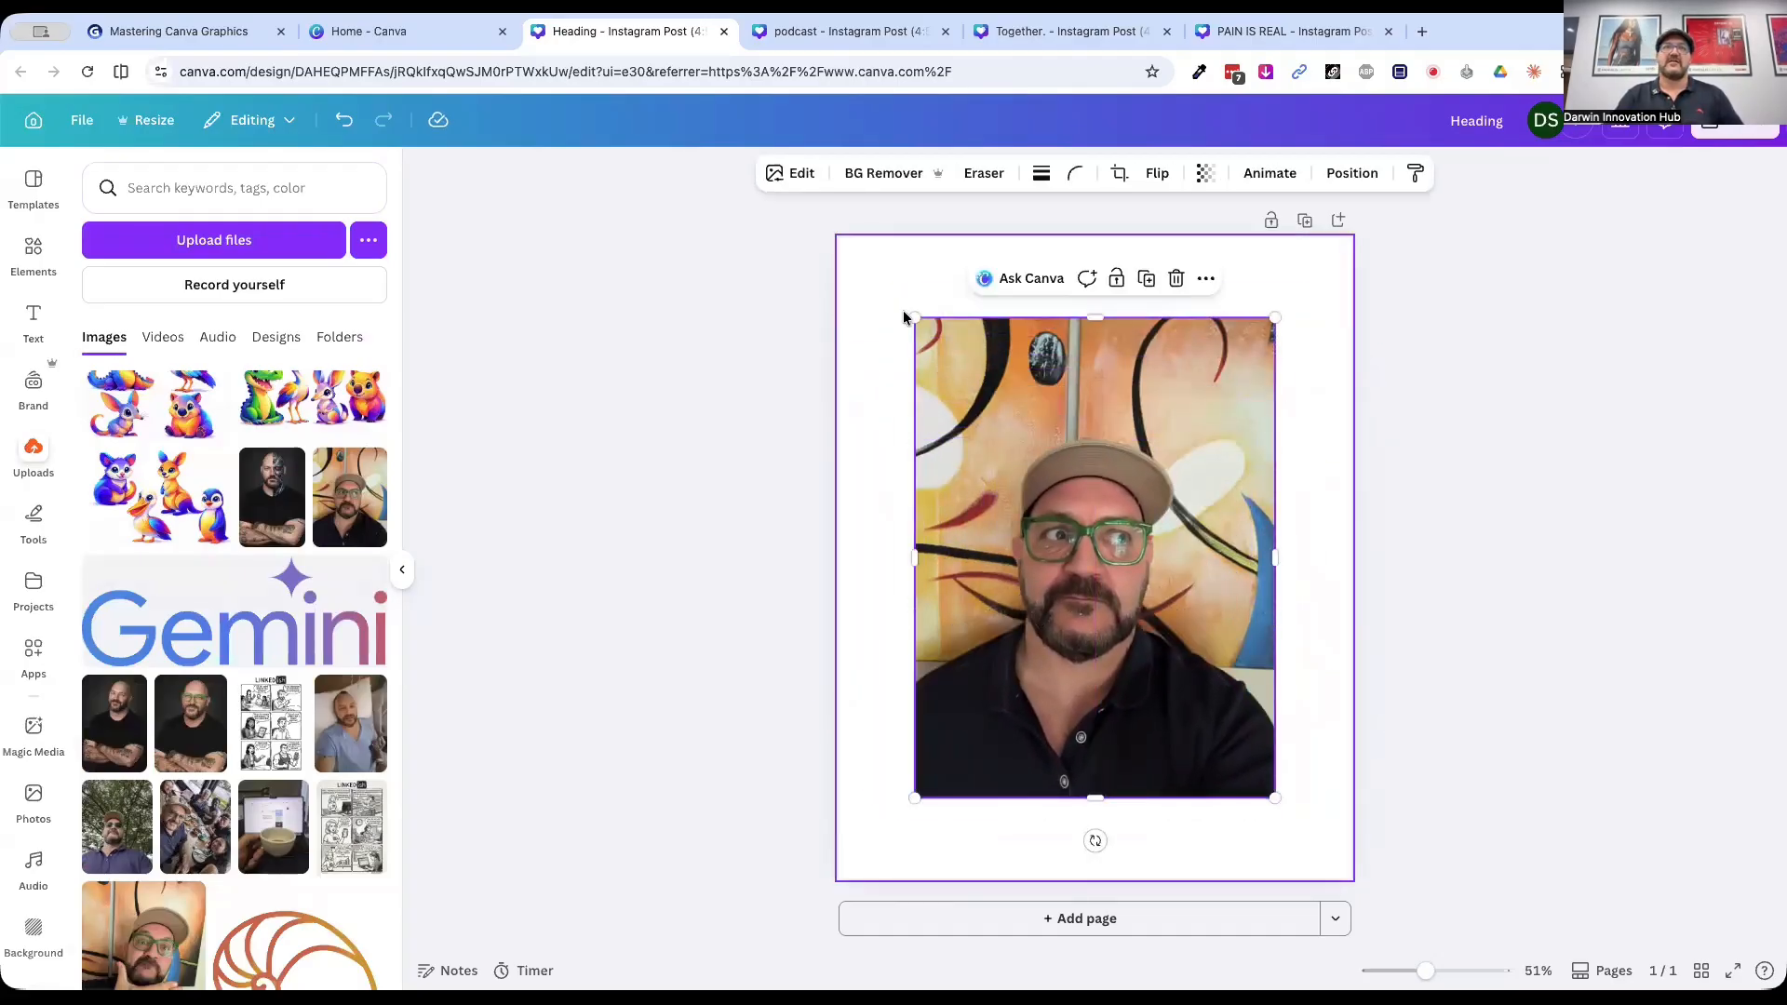
Step: Enlarge the painted background to cover the whole page and scale the man to the page's full width at its lower edge
{"action": "left_click_drag", "start_coordinate": [903, 317], "coordinate": [698, 202]}
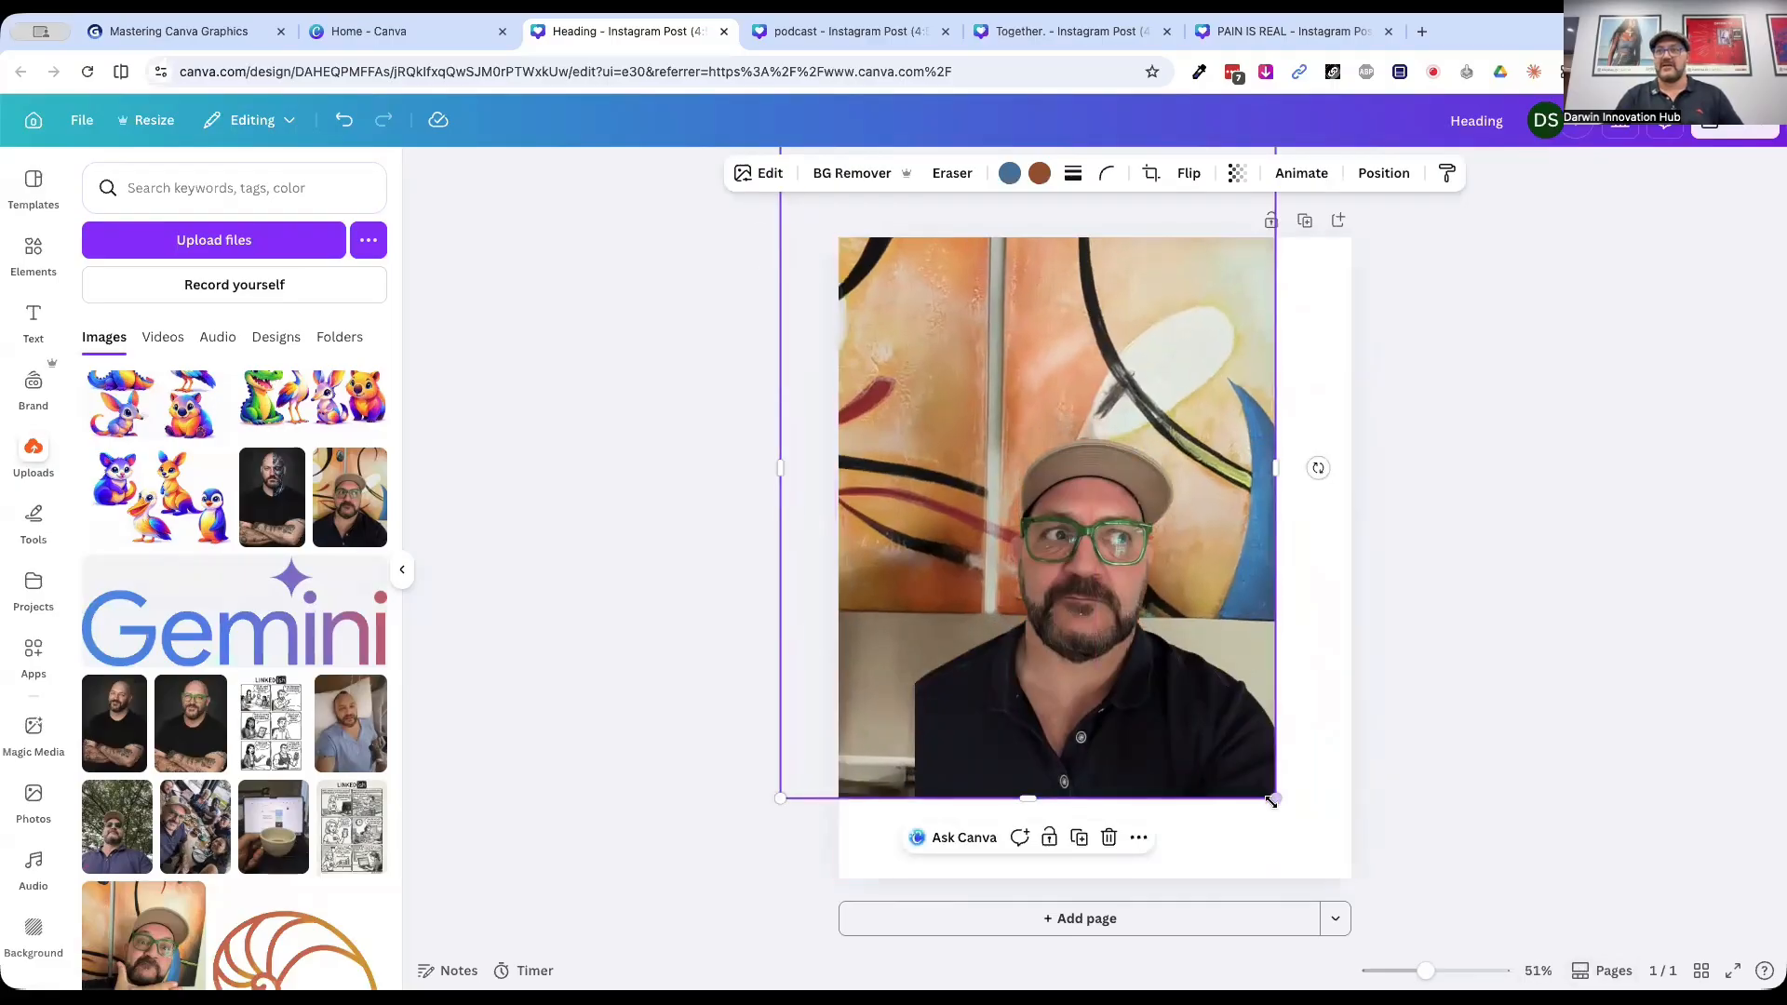
{"action": "left_click_drag", "start_coordinate": [1275, 797], "coordinate": [1517, 968]}
{"action": "left_click_drag", "start_coordinate": [1128, 667], "coordinate": [1051, 748]}
{"action": "left_click_drag", "start_coordinate": [1198, 514], "coordinate": [1375, 384]}
{"action": "left_click", "coordinate": [1575, 399]}
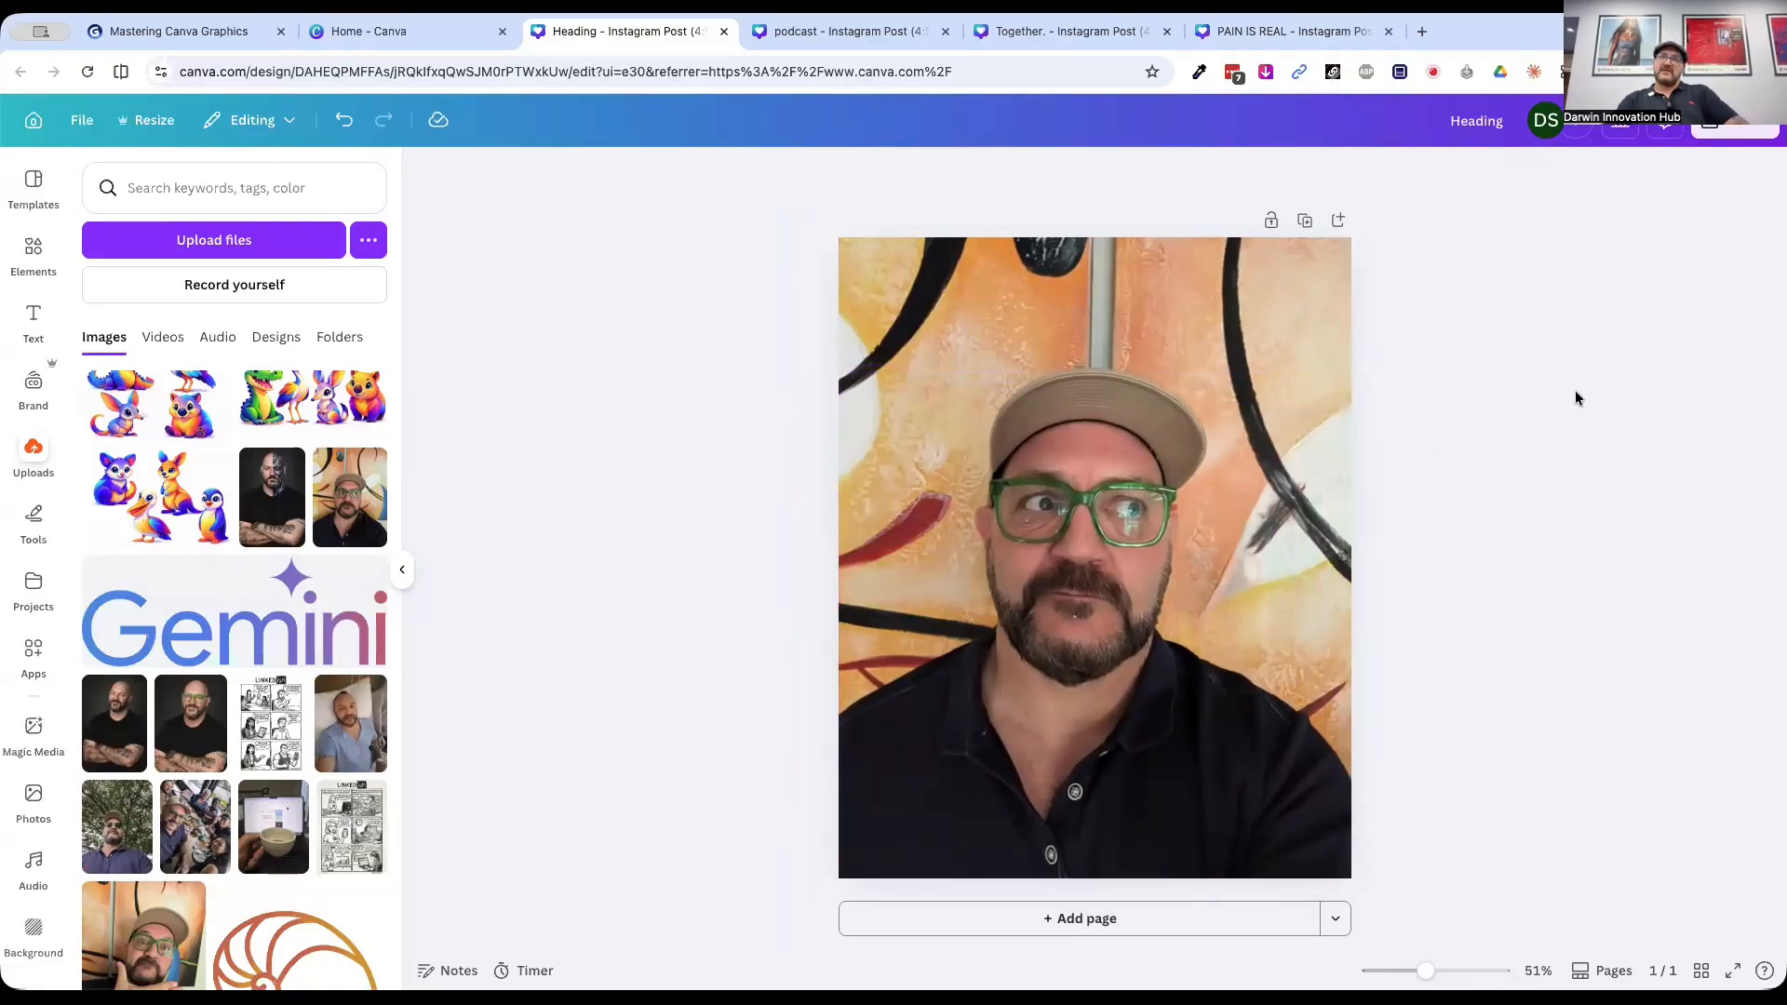
Step: Darken only the background layer behind the man by strongly lowering its brightness
{"action": "left_click", "coordinate": [1131, 744]}
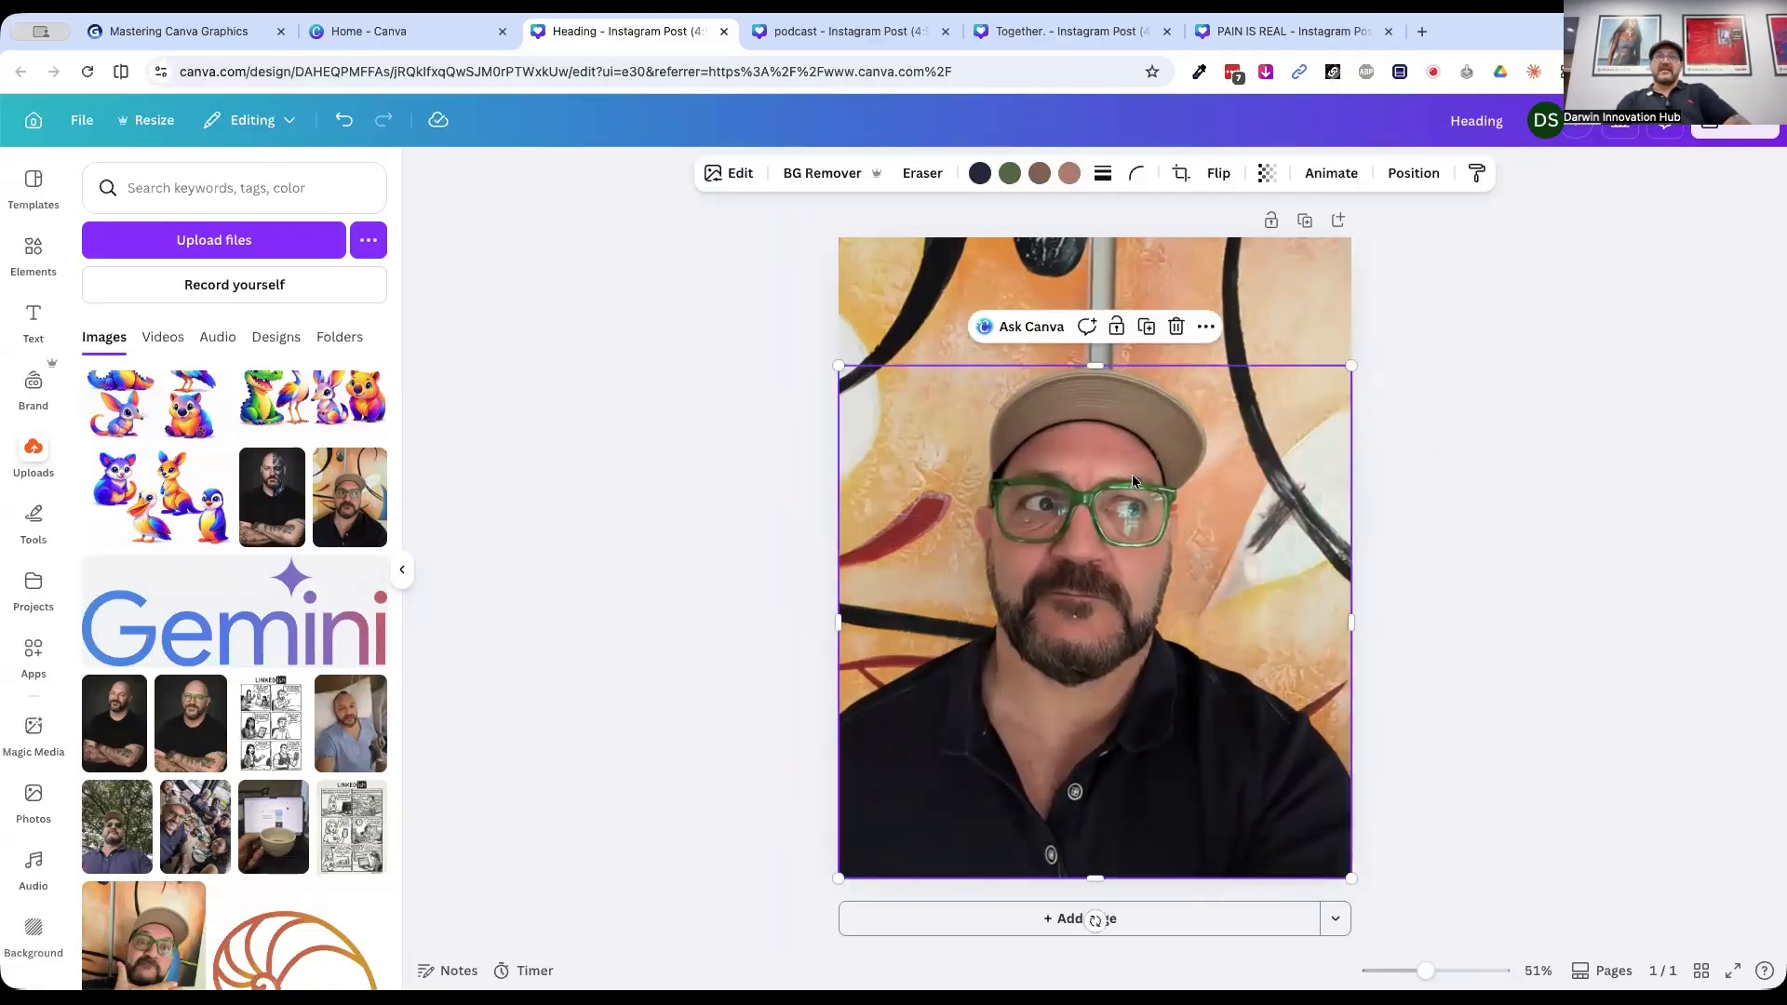
{"action": "left_click", "coordinate": [1234, 258]}
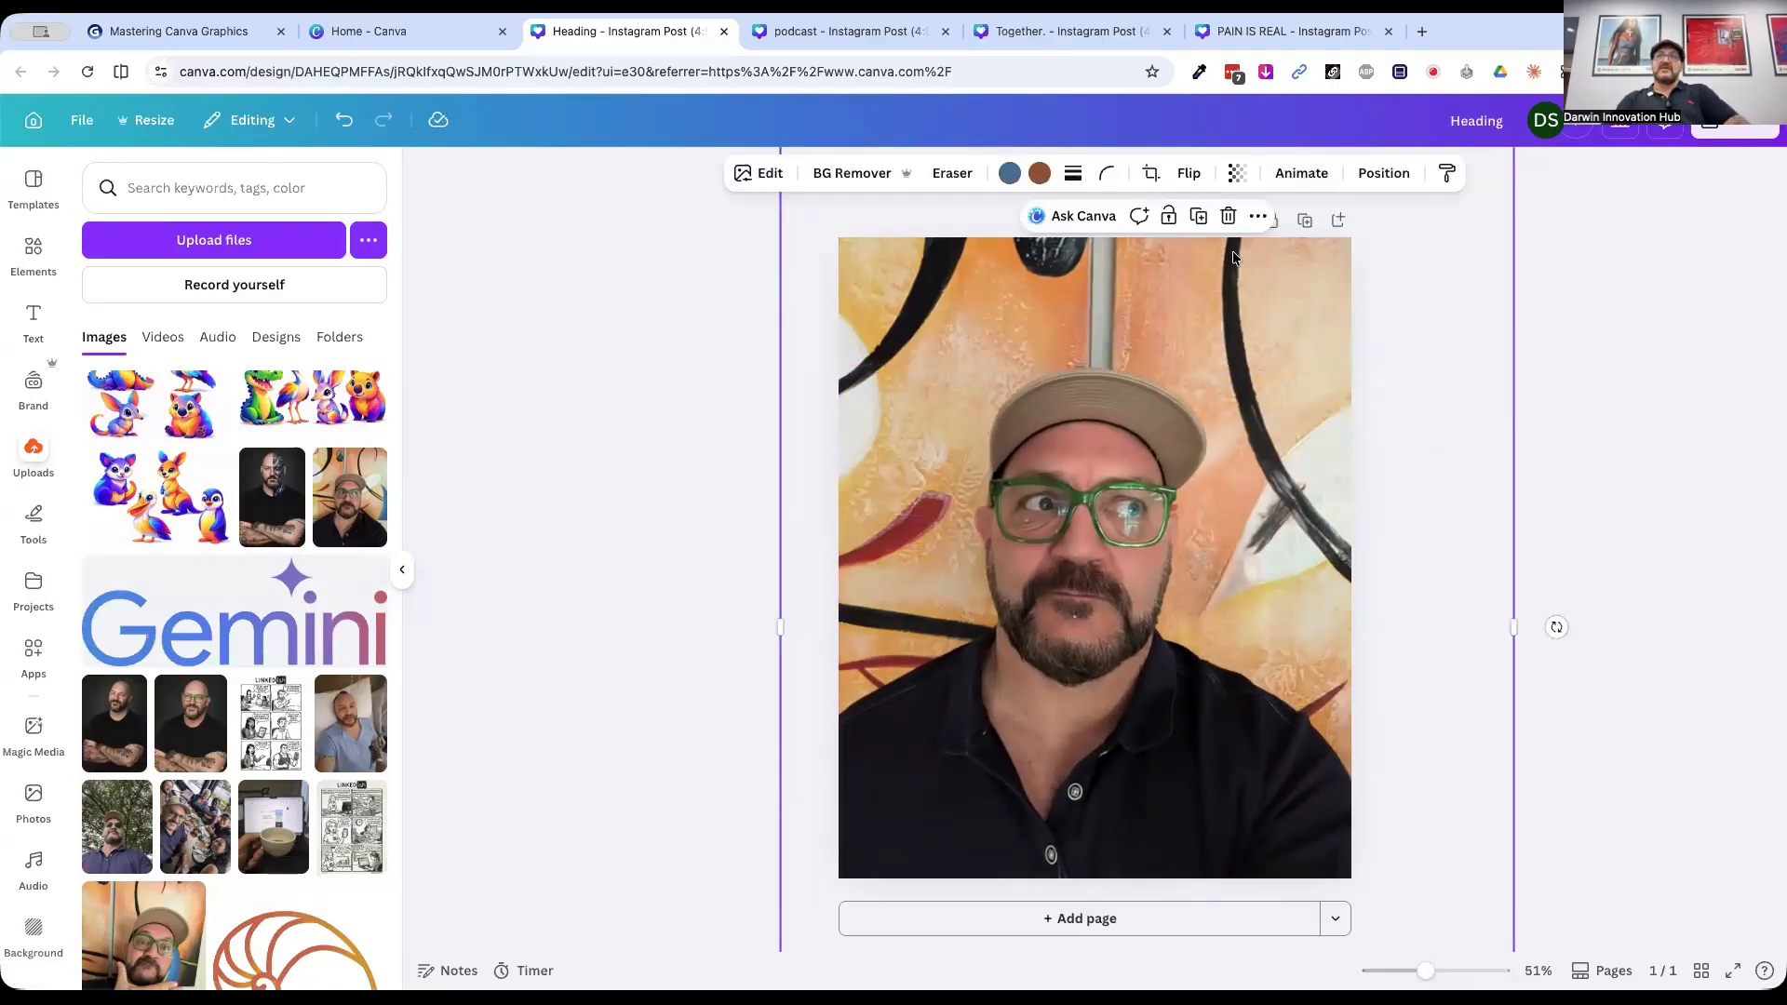
{"action": "left_click", "coordinate": [769, 176]}
{"action": "left_click", "coordinate": [152, 317]}
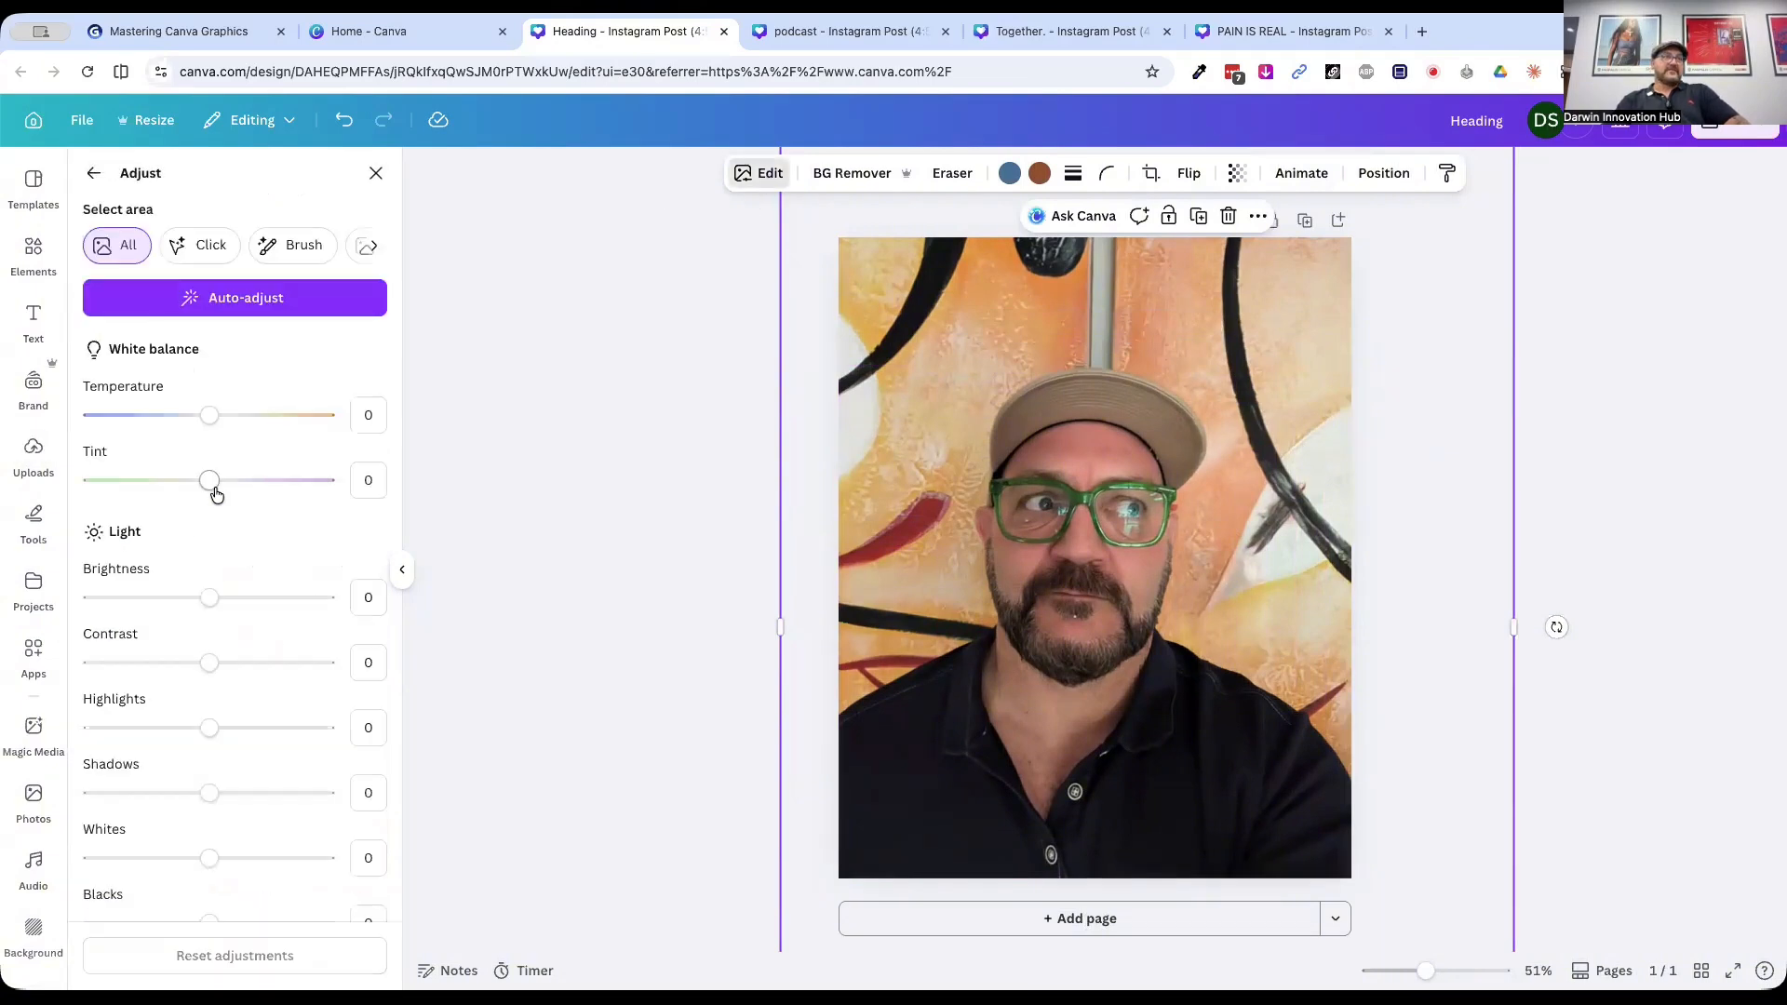
{"action": "left_click_drag", "start_coordinate": [213, 603], "coordinate": [109, 603]}
{"action": "left_click", "coordinate": [544, 446]}
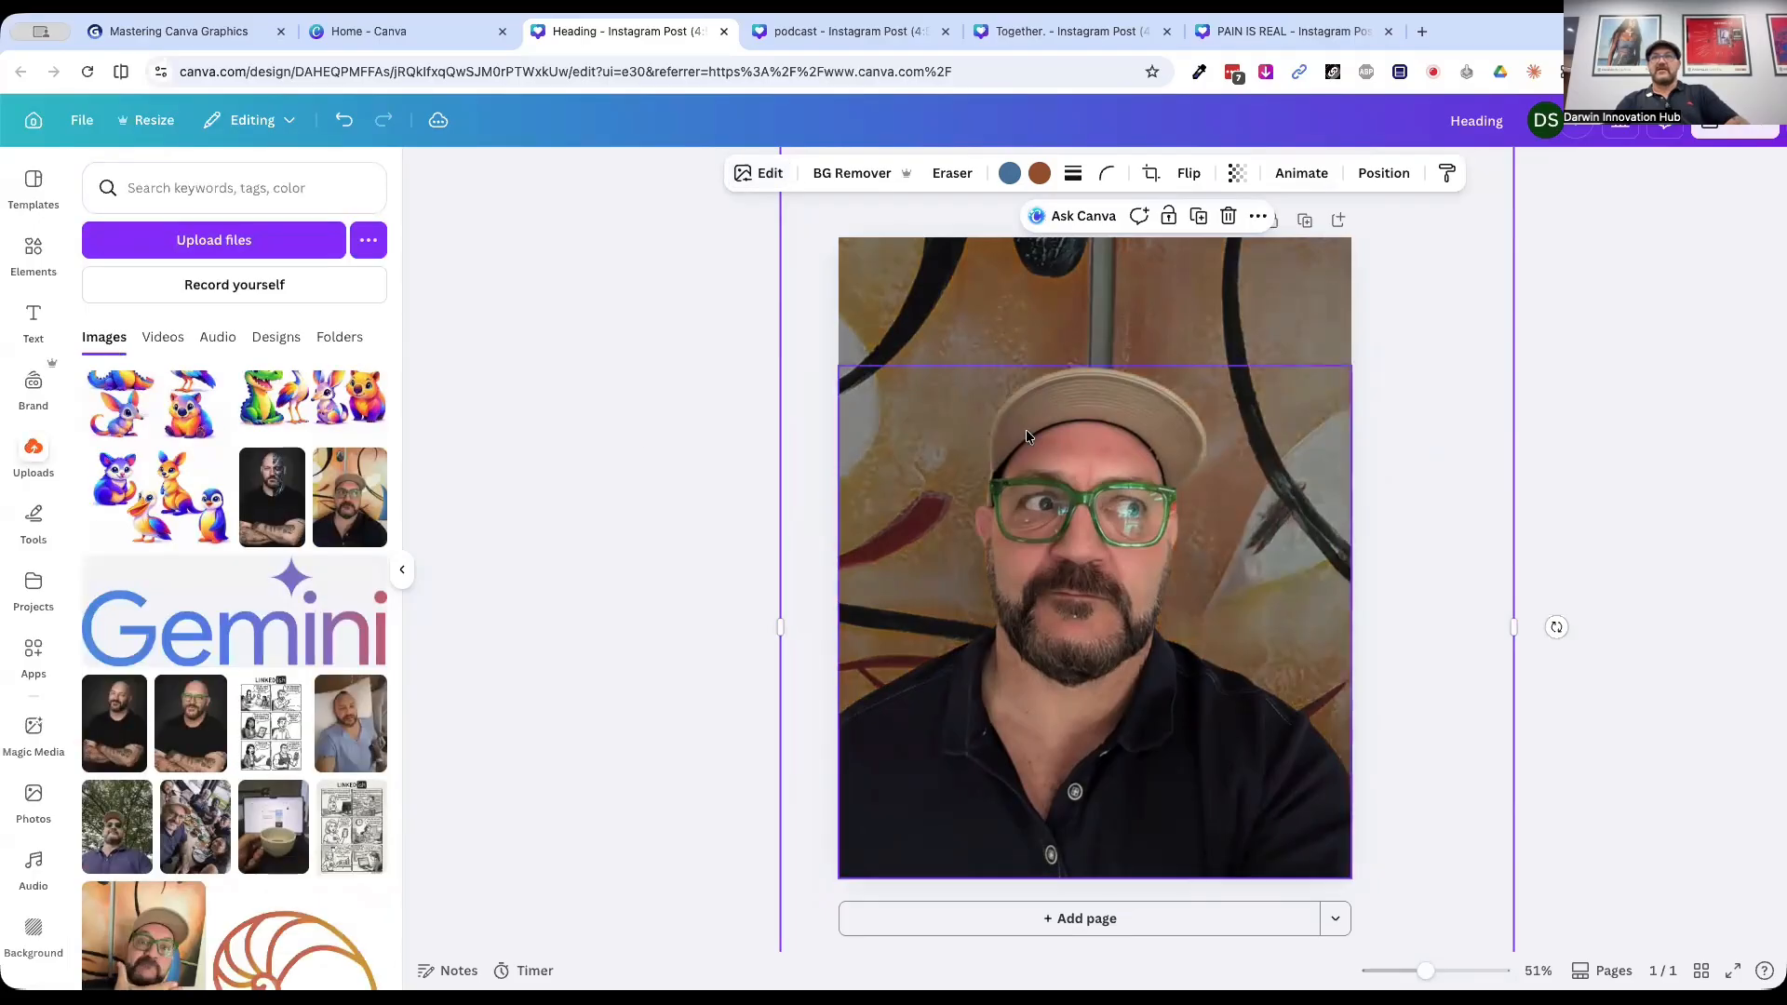
Step: Brighten only the man's layer by setting its brightness to 33 and its highlights to 19
{"action": "left_click", "coordinate": [1025, 428]}
{"action": "left_click", "coordinate": [733, 176]}
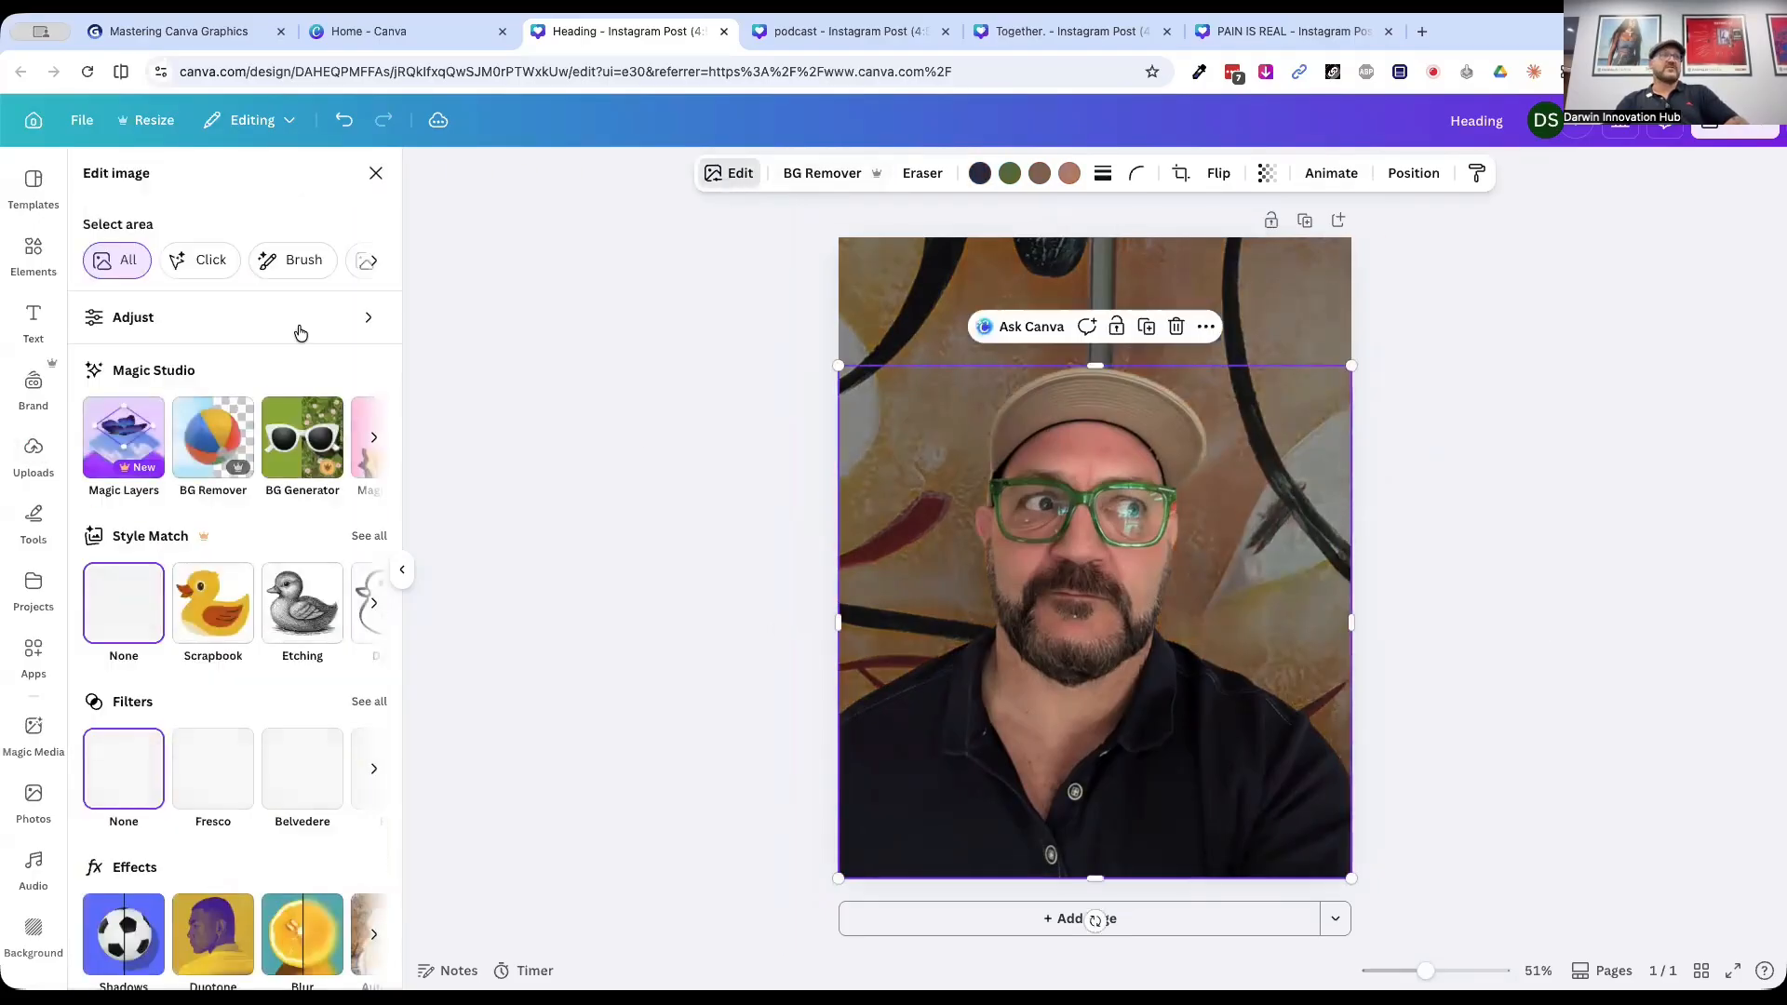
{"action": "left_click", "coordinate": [158, 317]}
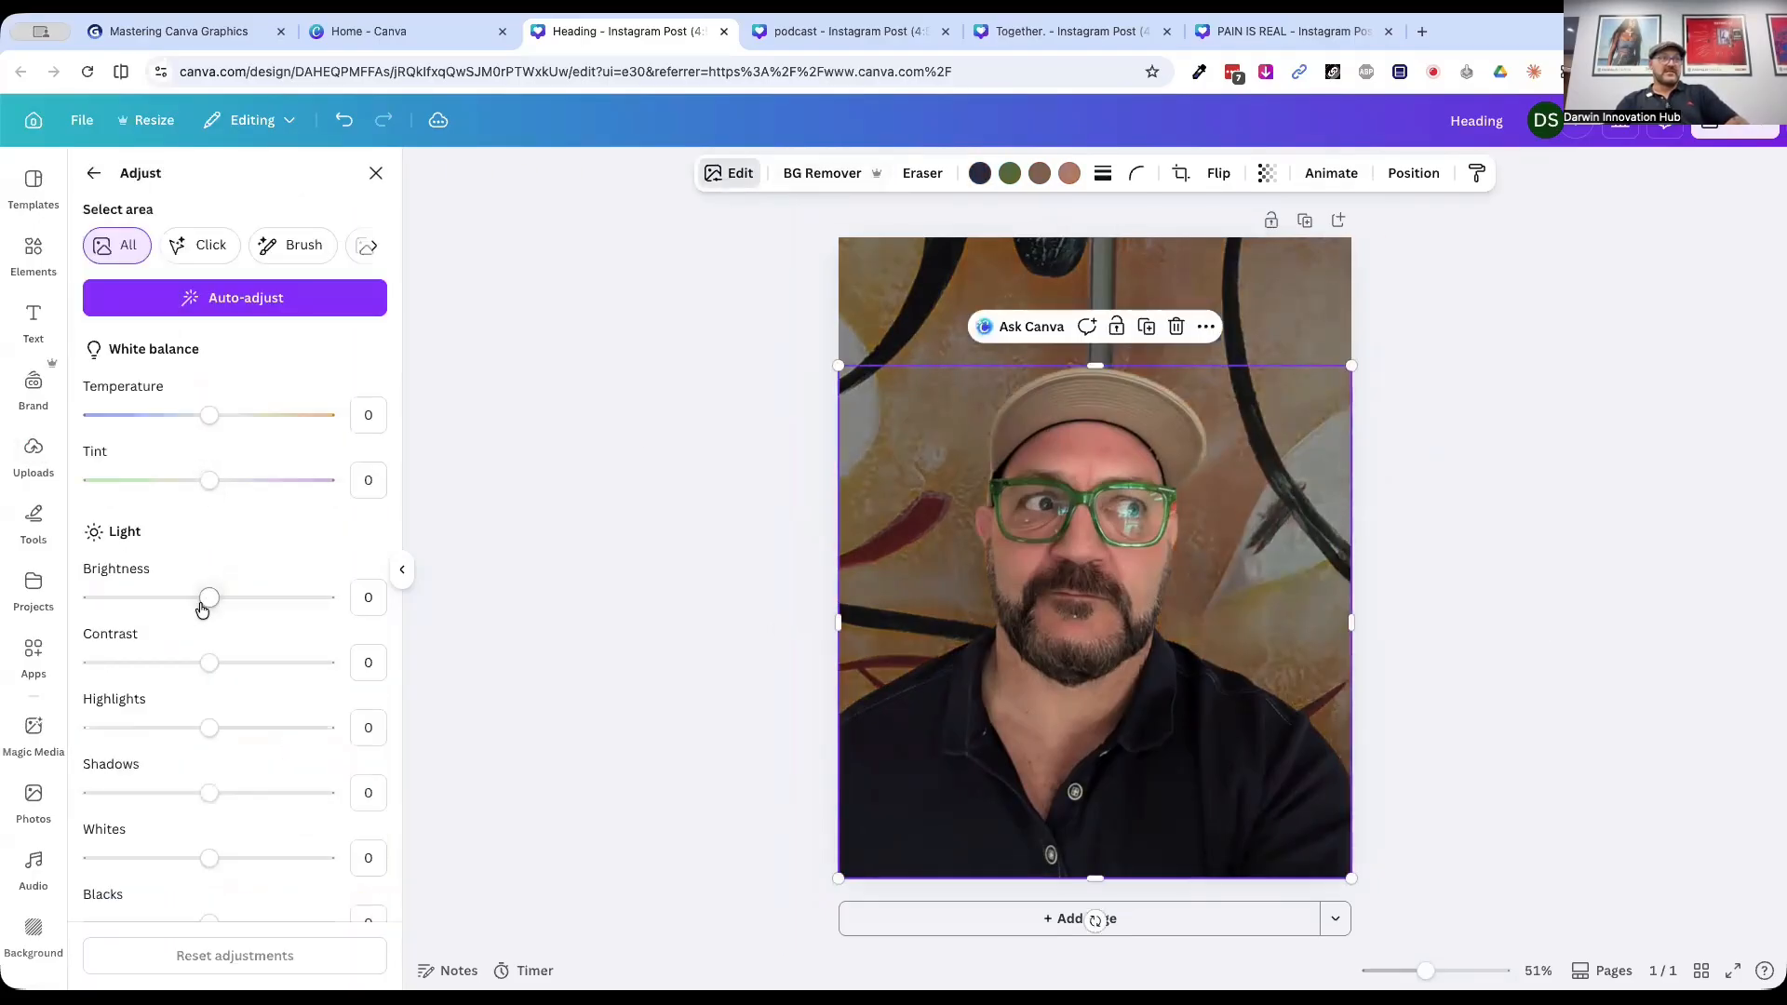
{"action": "left_click_drag", "start_coordinate": [202, 609], "coordinate": [247, 603]}
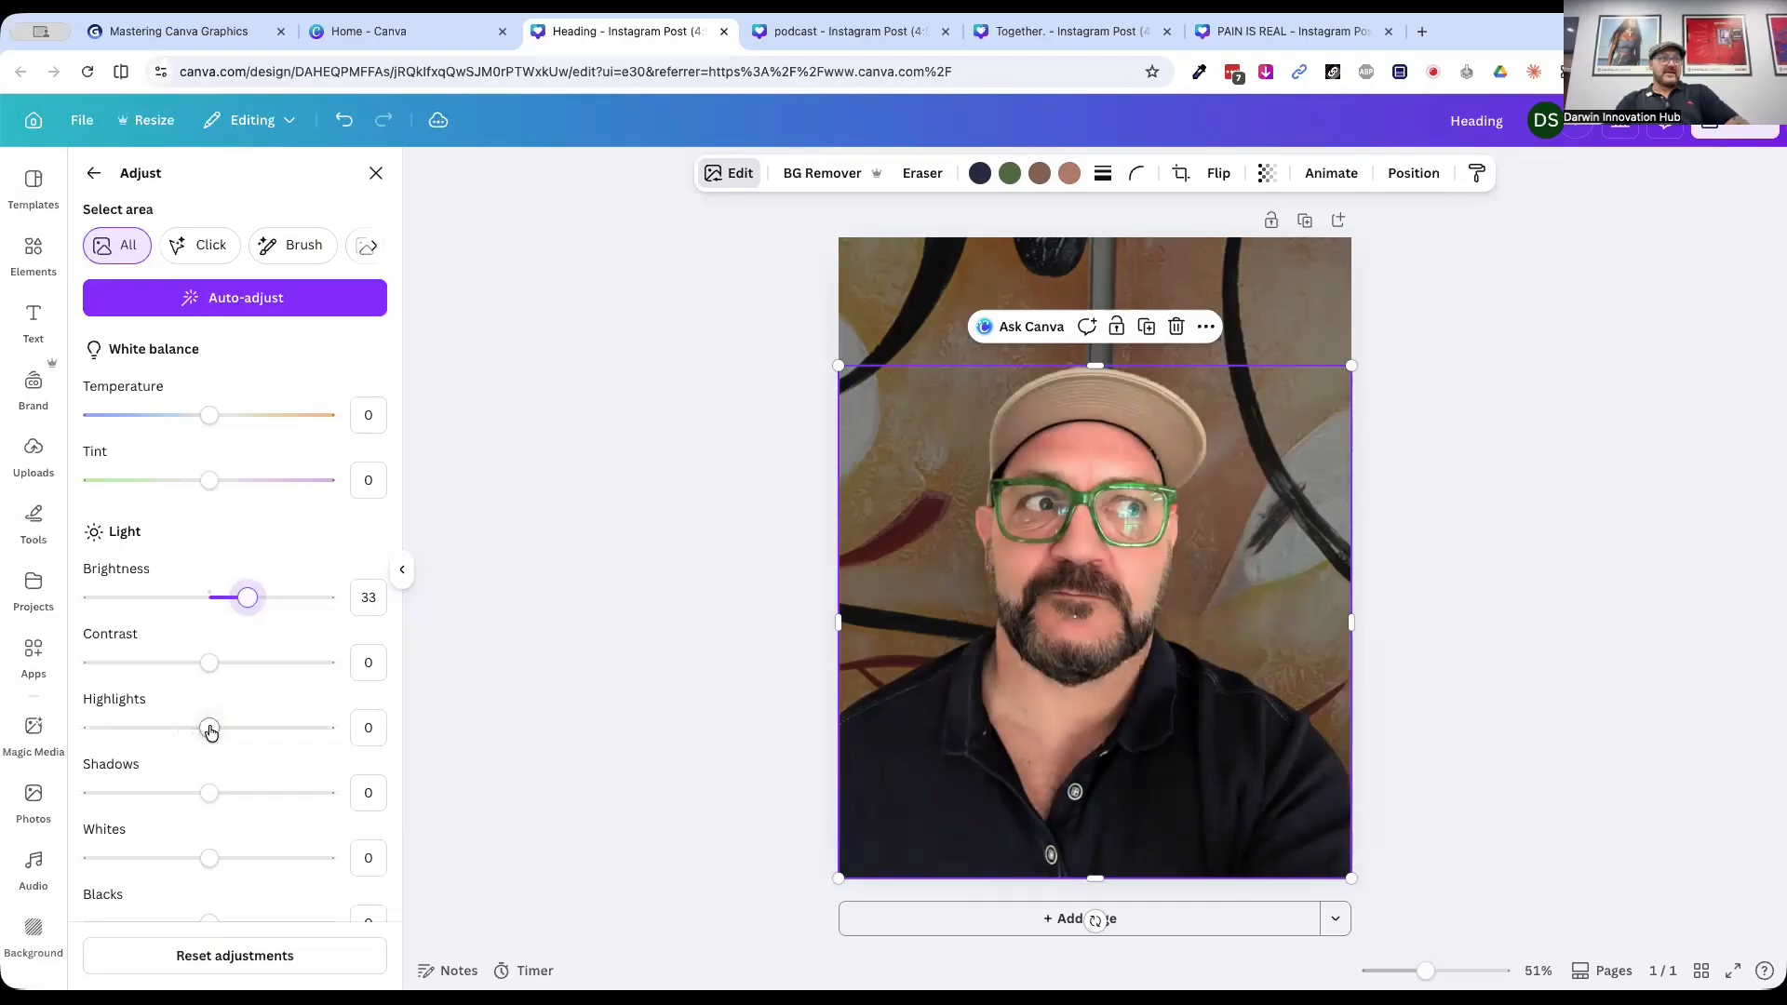
{"action": "mouse_move", "coordinate": [210, 733]}
{"action": "left_mouse_down"}
{"action": "mouse_move", "coordinate": [267, 728]}
{"action": "mouse_move", "coordinate": [144, 728]}
{"action": "mouse_move", "coordinate": [231, 727]}
{"action": "left_mouse_up"}
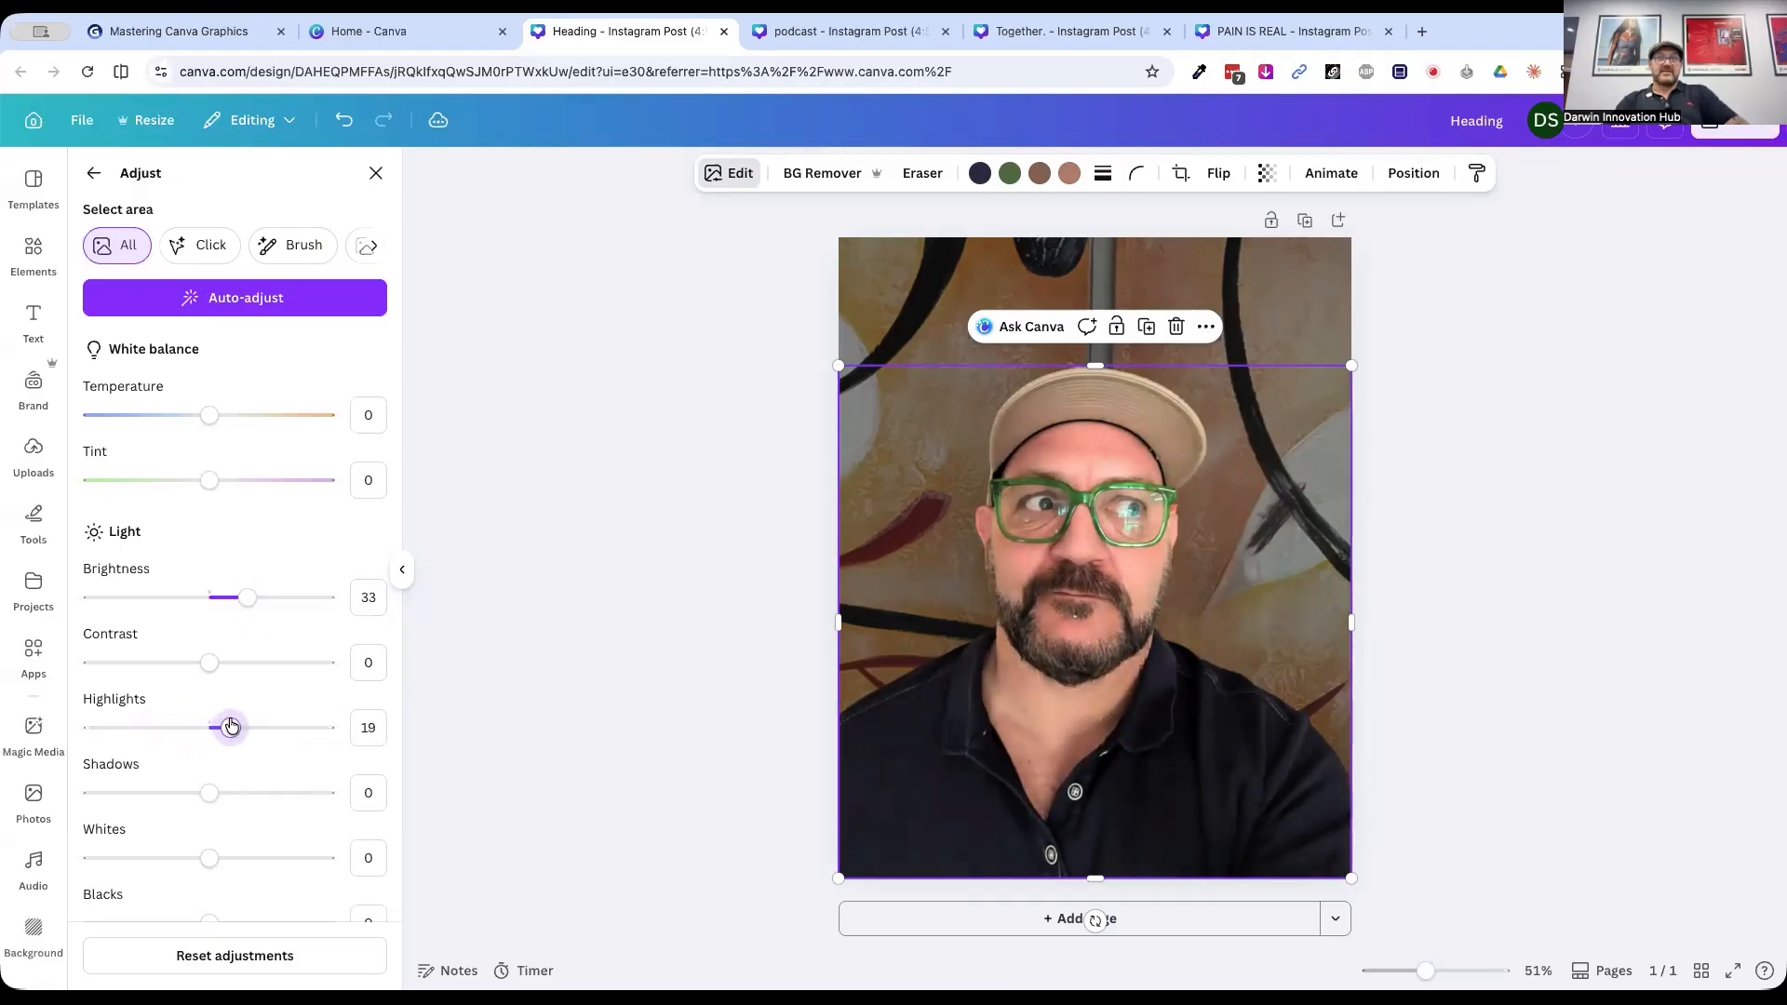
{"action": "key", "text": "Escape"}
{"action": "key", "text": "Escape"}
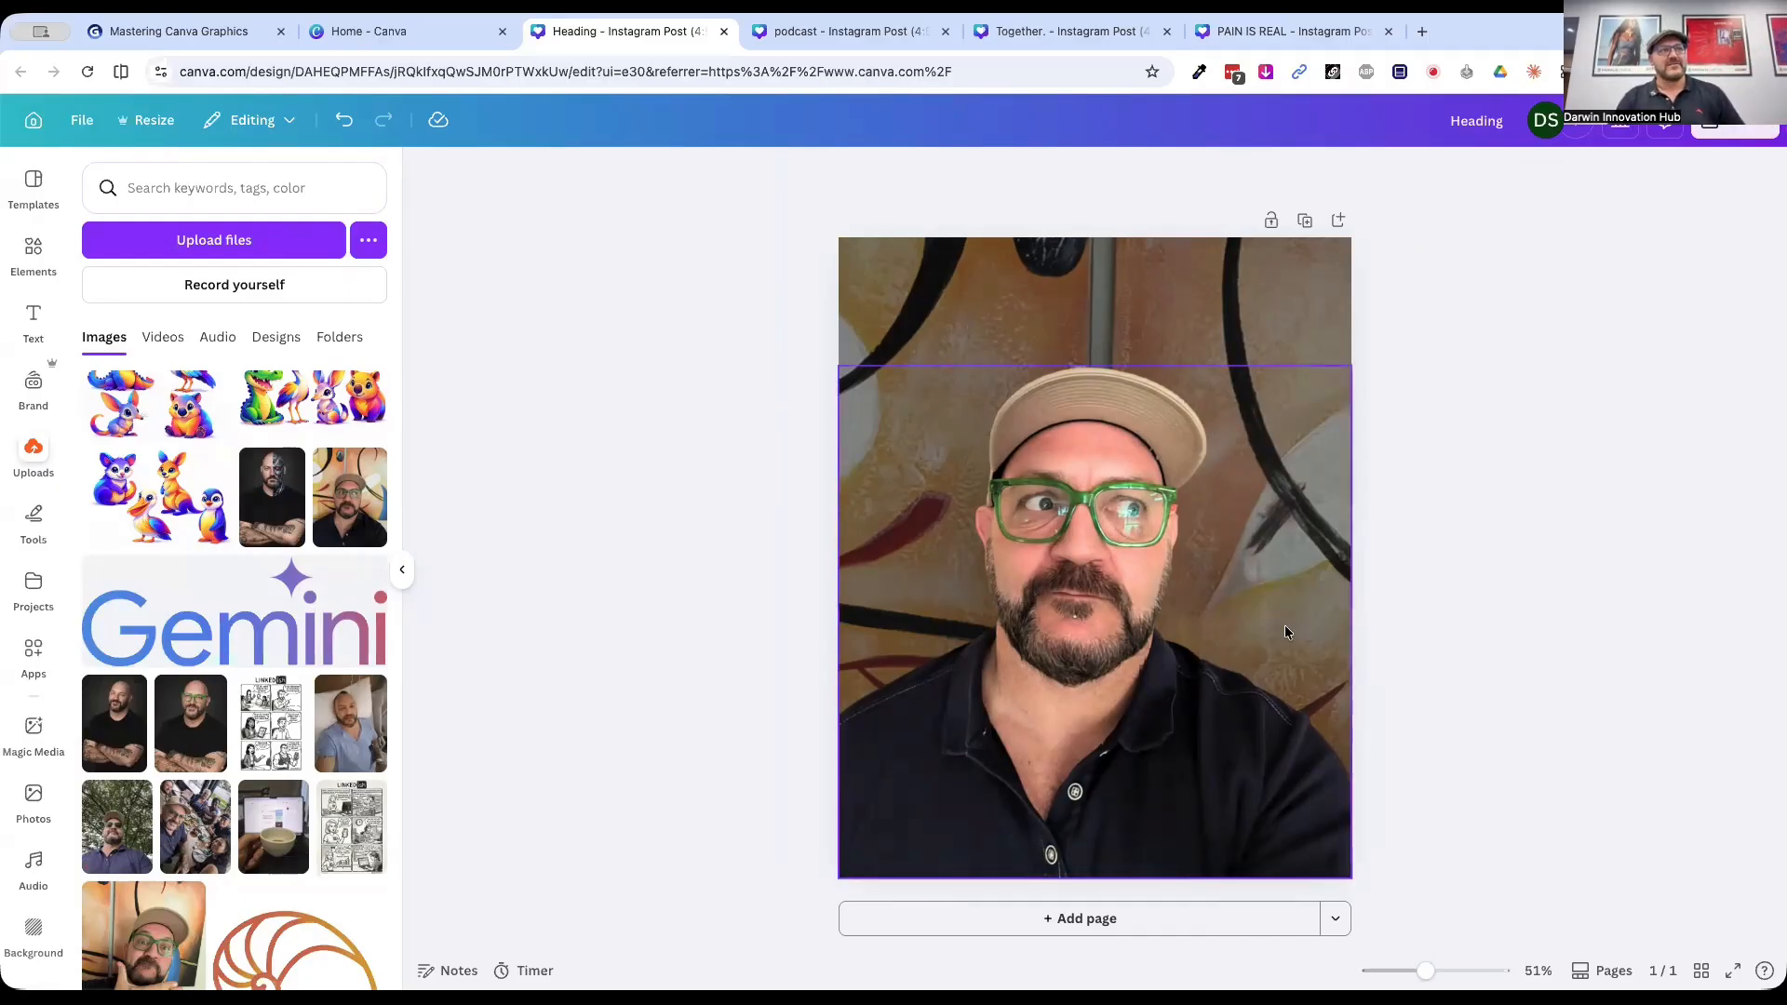
{"action": "scroll", "coordinate": [33, 921], "scroll_direction": "down", "scroll_amount": 10}
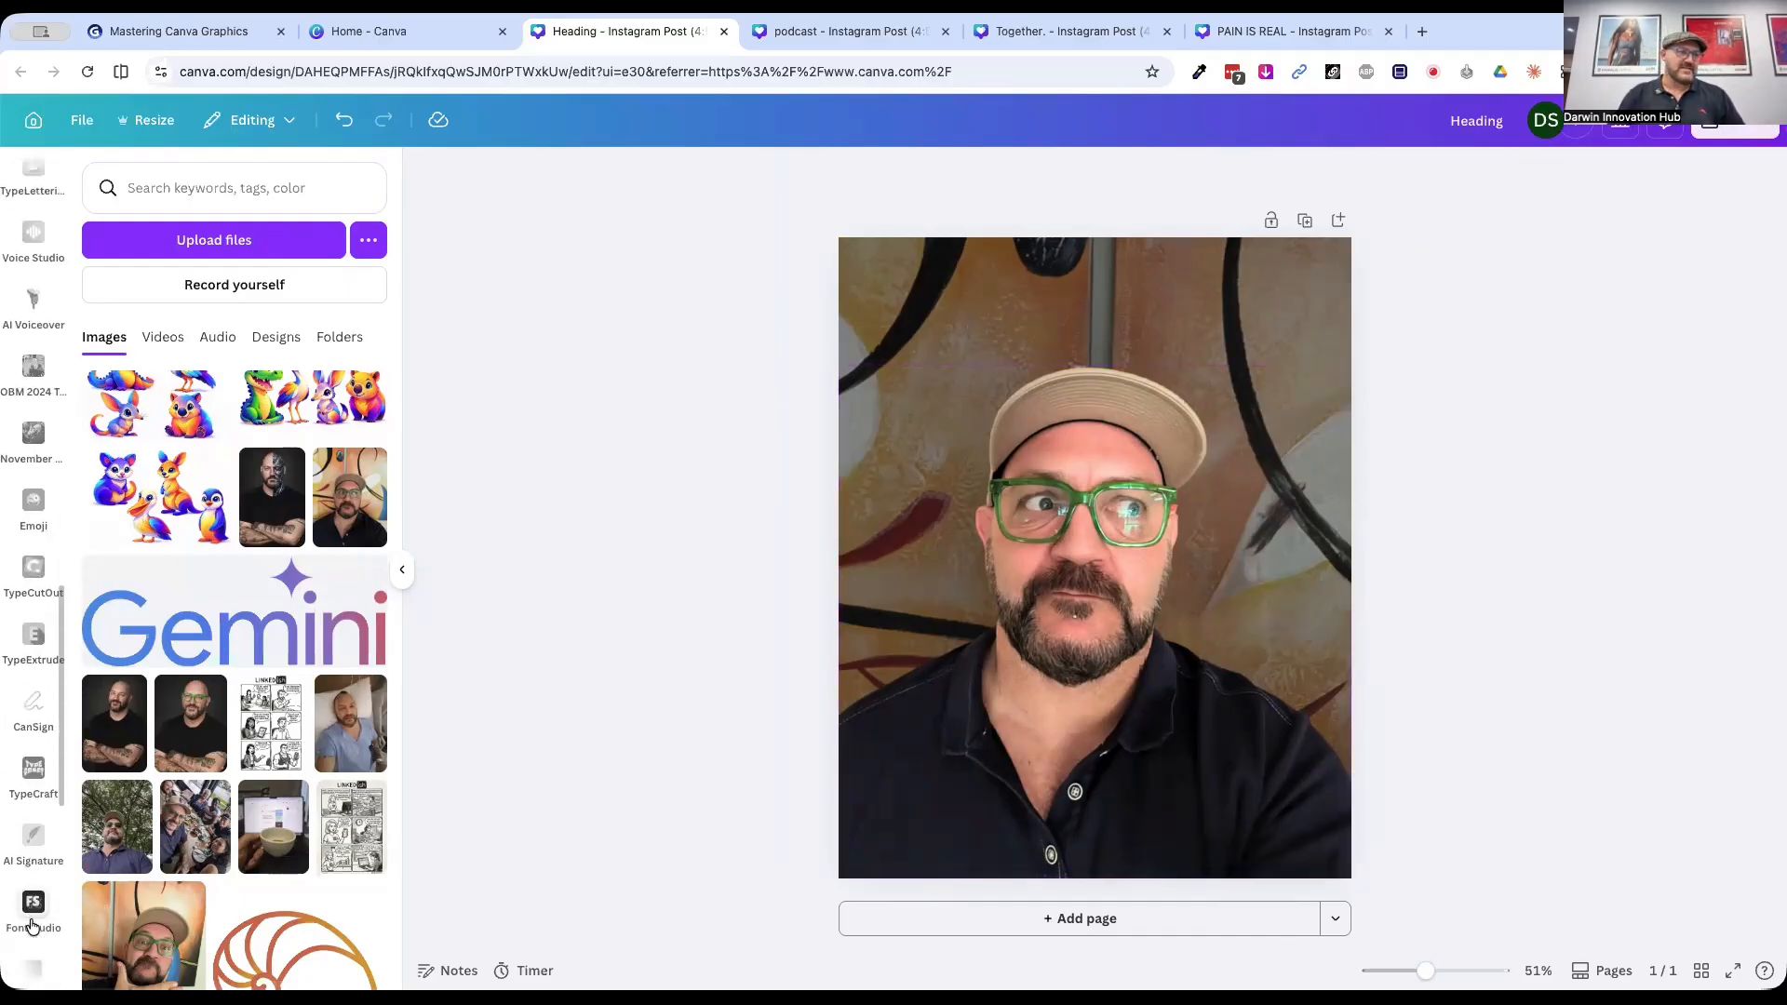
{"action": "scroll", "coordinate": [33, 926], "scroll_direction": "down", "scroll_amount": 7}
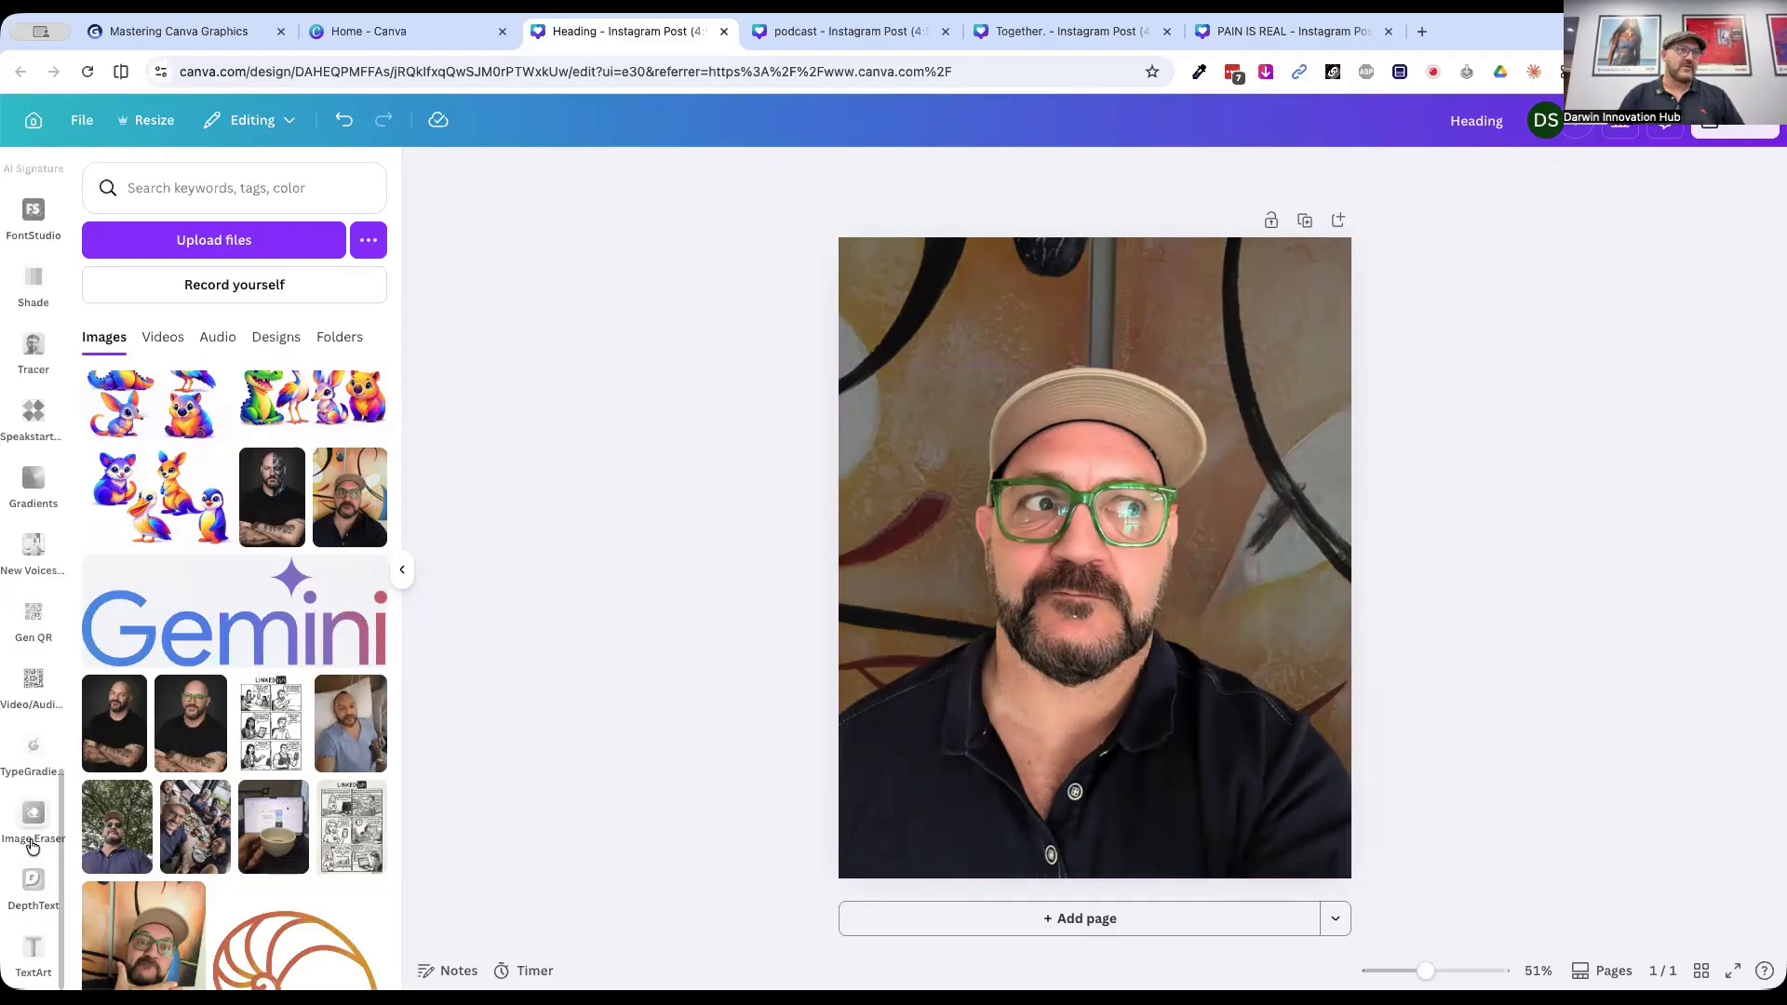
{"action": "scroll", "coordinate": [31, 763], "scroll_direction": "up", "scroll_amount": 10}
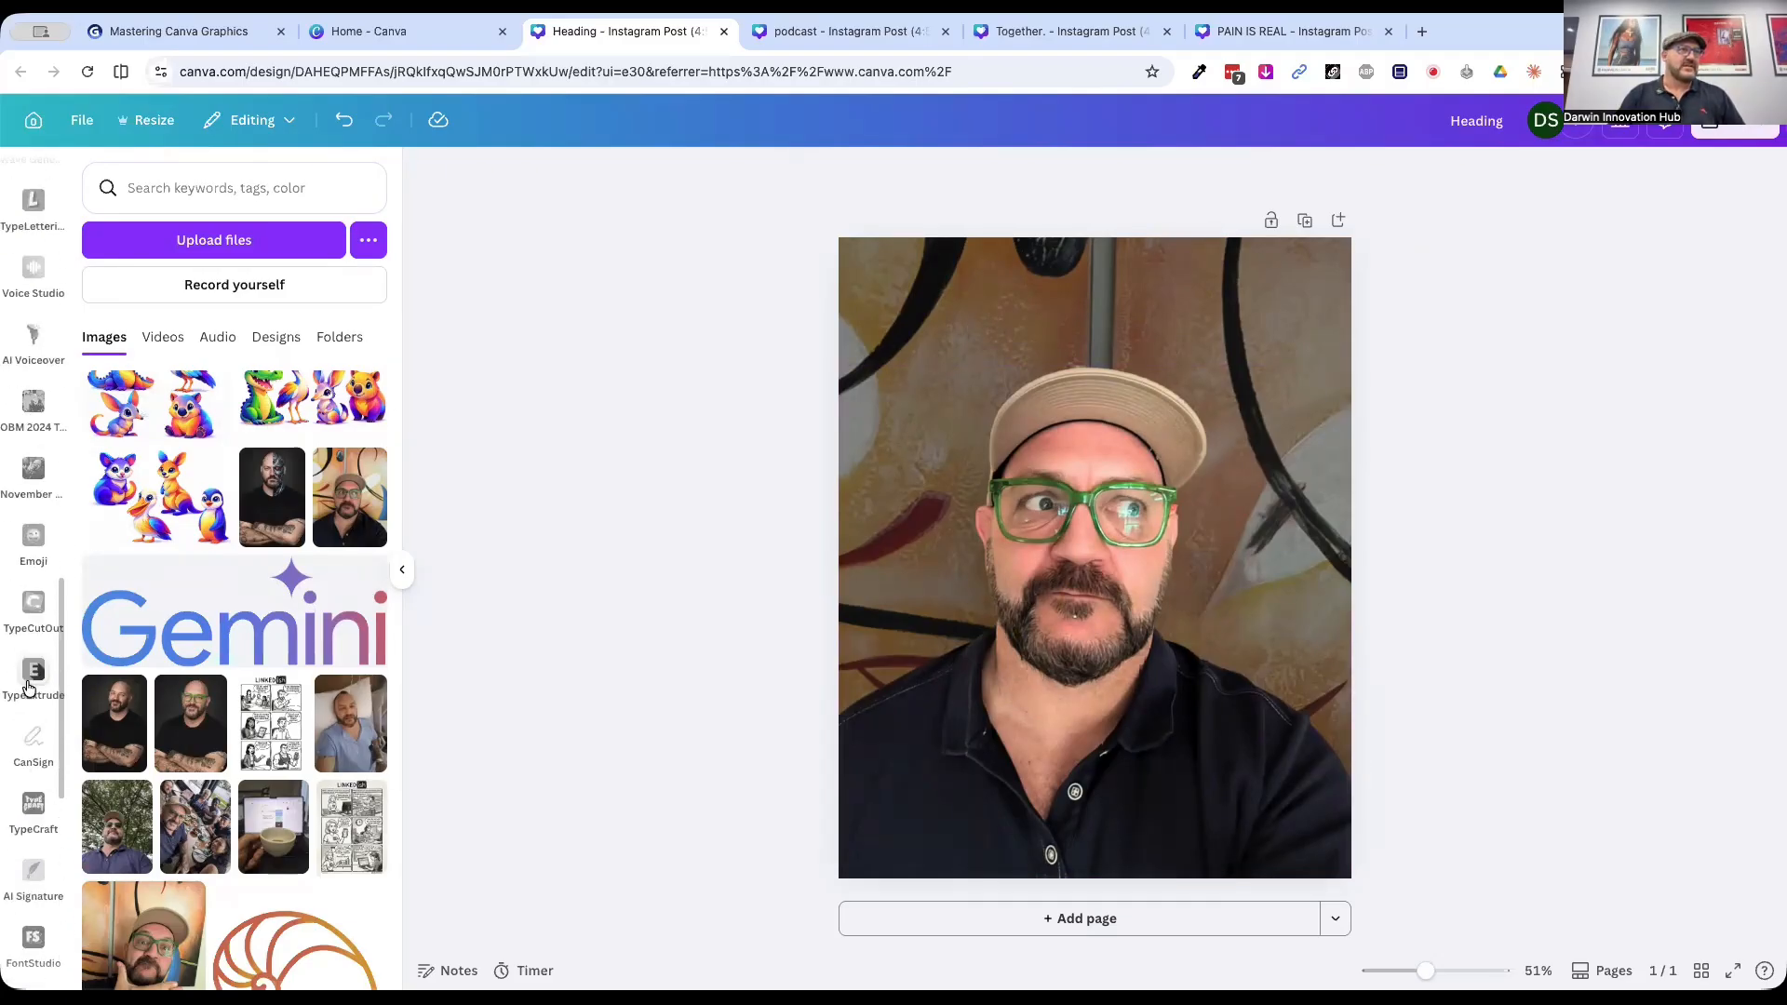
{"action": "scroll", "coordinate": [28, 688], "scroll_direction": "up", "scroll_amount": 10}
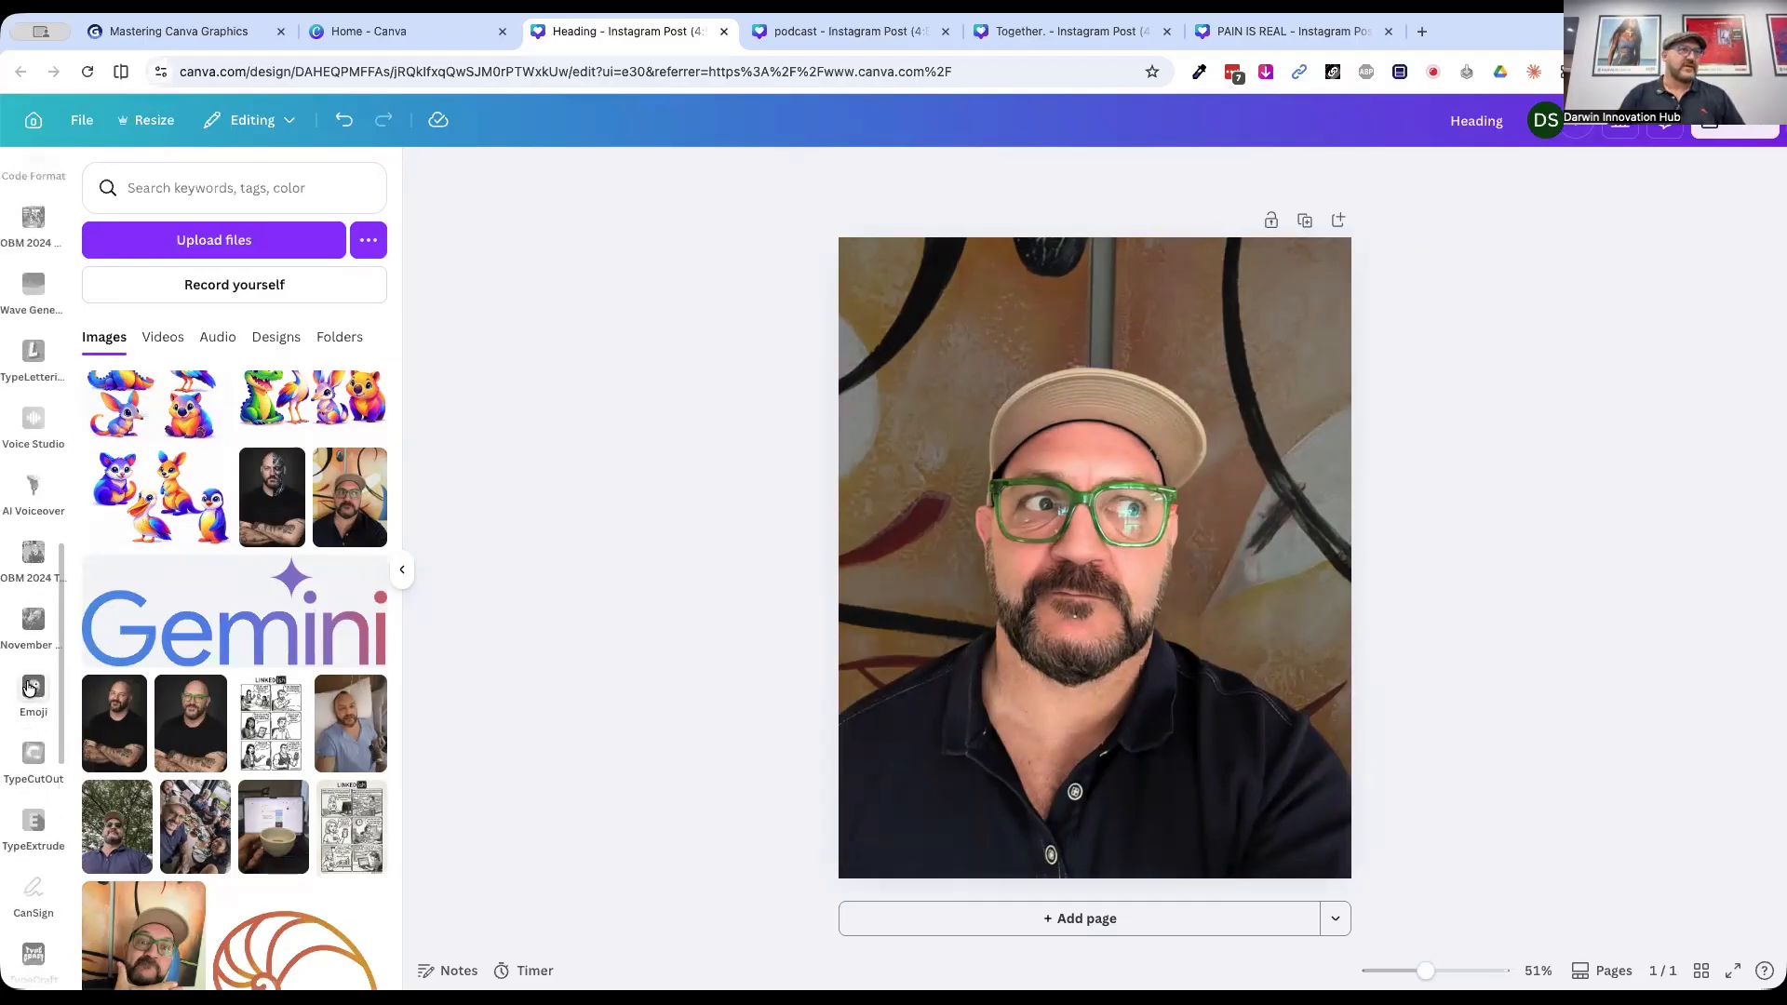
Step: Leave the design to view the Canva for Mac desktop app download page, and close that browser tab
{"action": "left_click", "coordinate": [32, 119]}
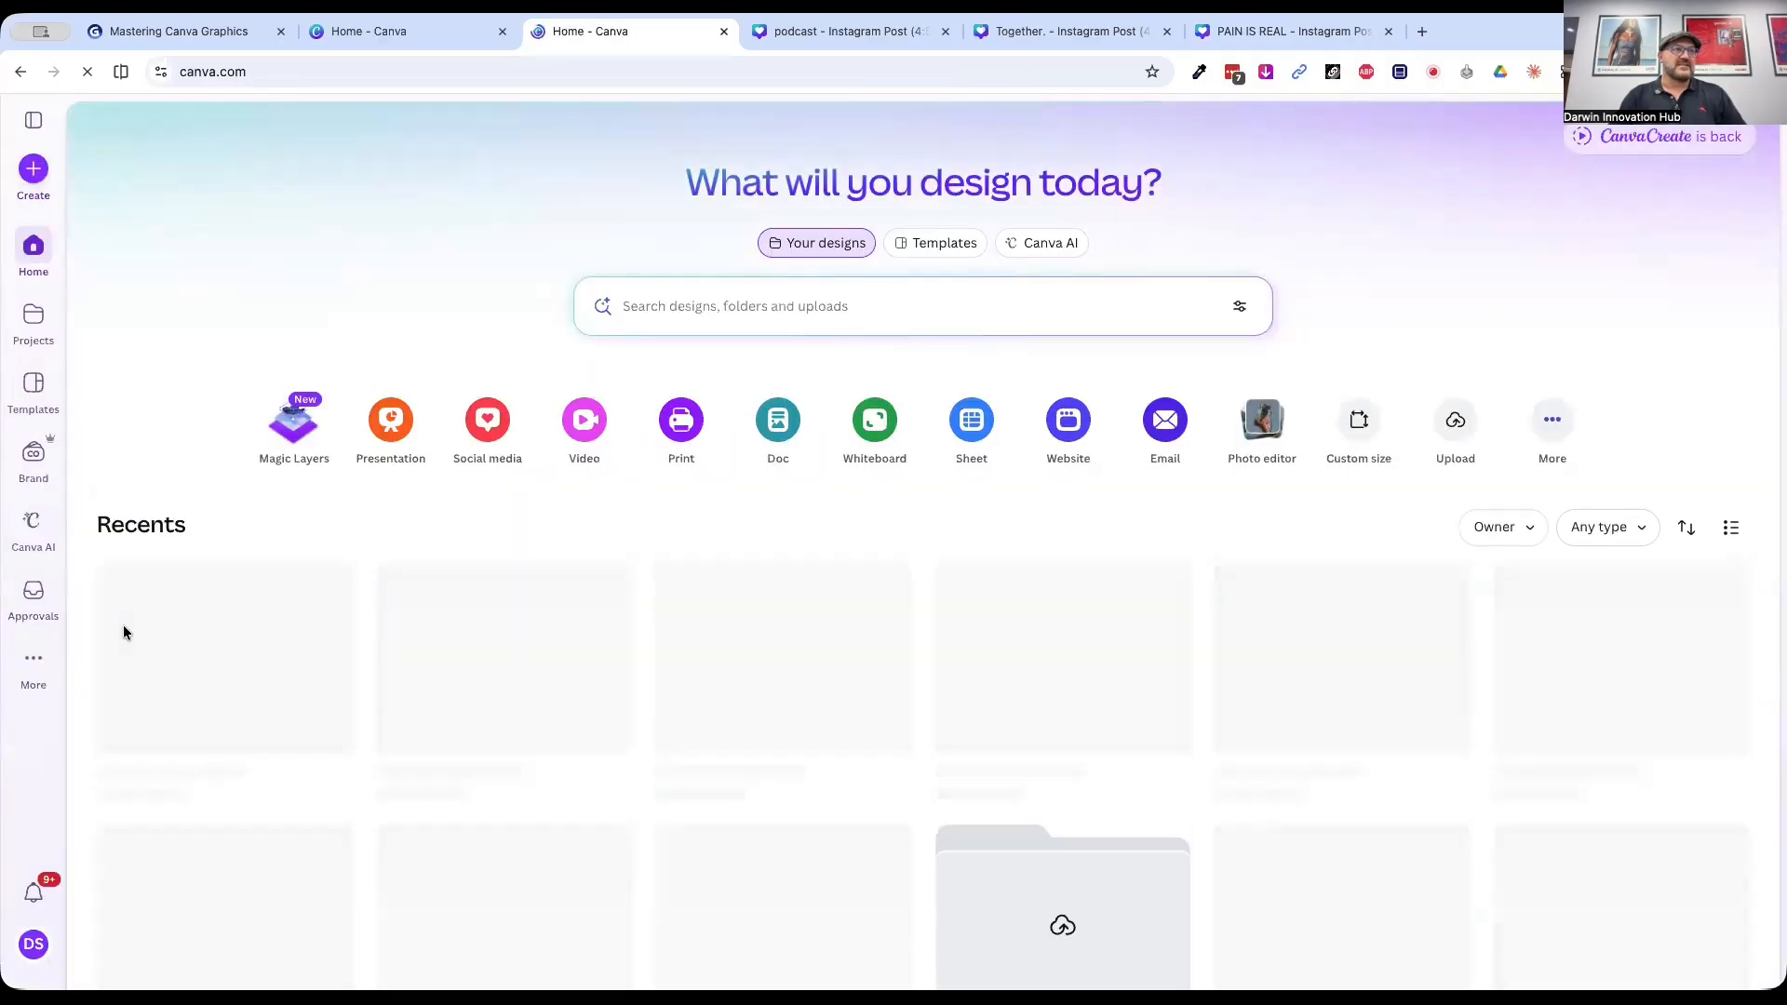
{"action": "mouse_move", "coordinate": [30, 668]}
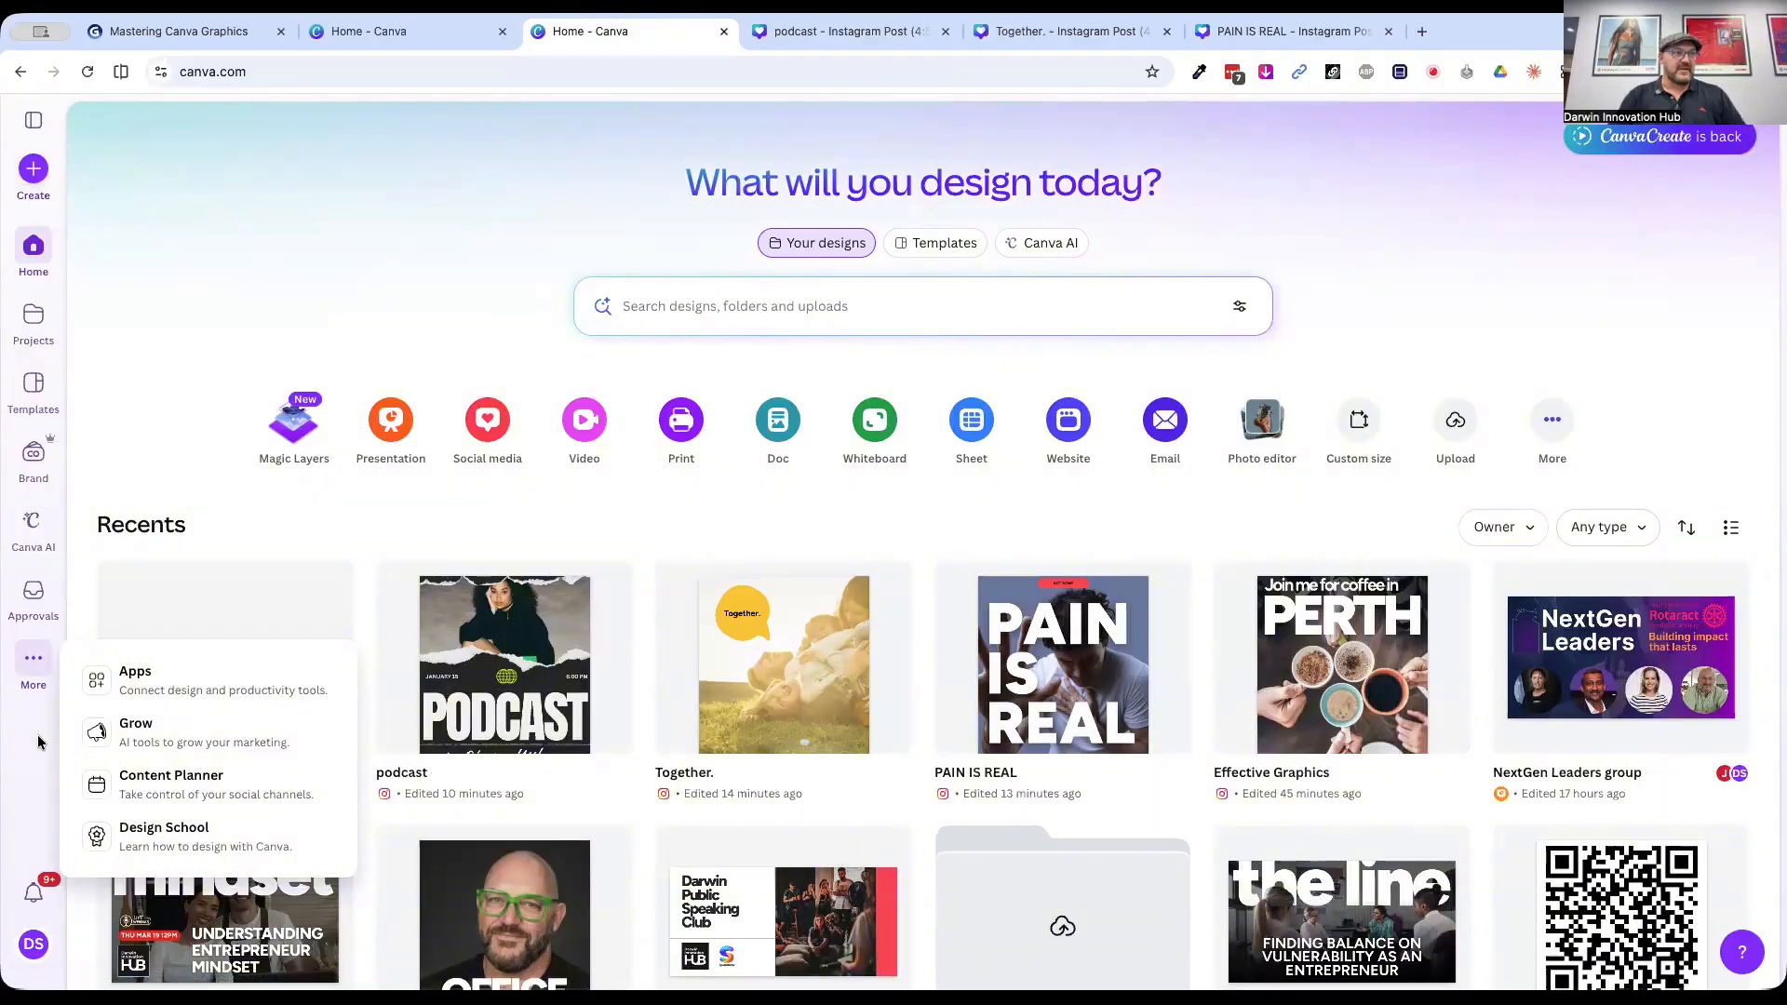
{"action": "left_click", "coordinate": [35, 941]}
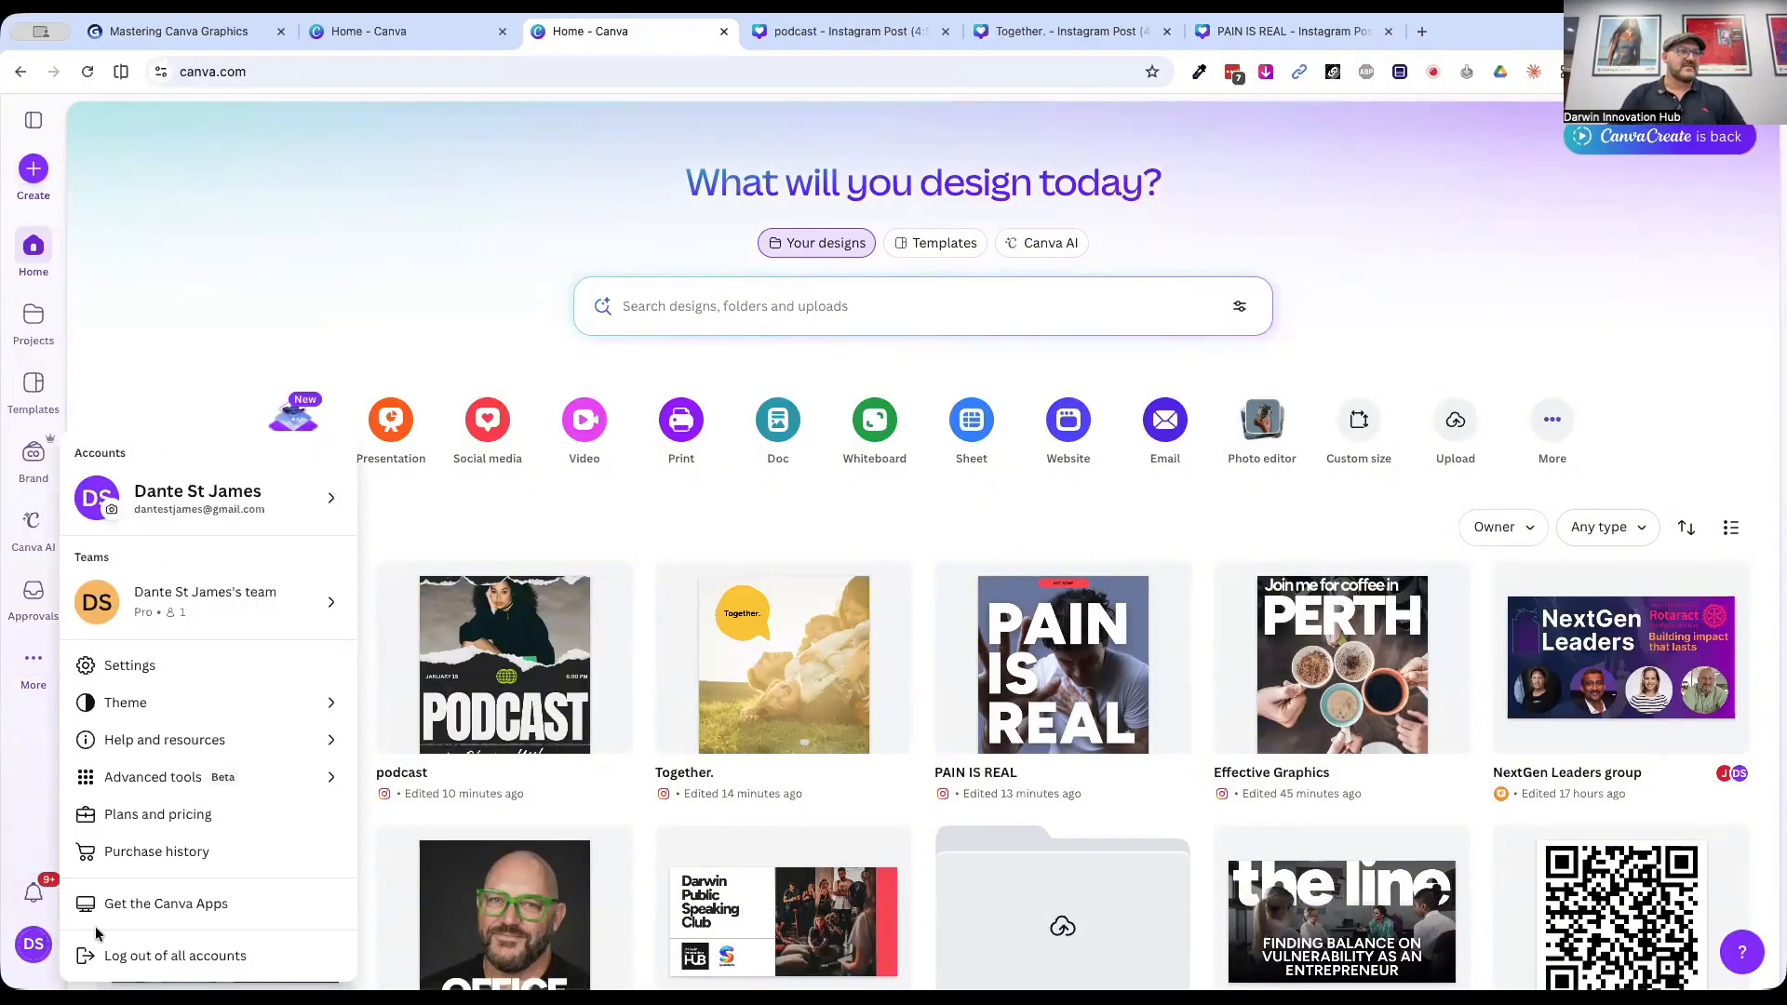
{"action": "left_click", "coordinate": [140, 908]}
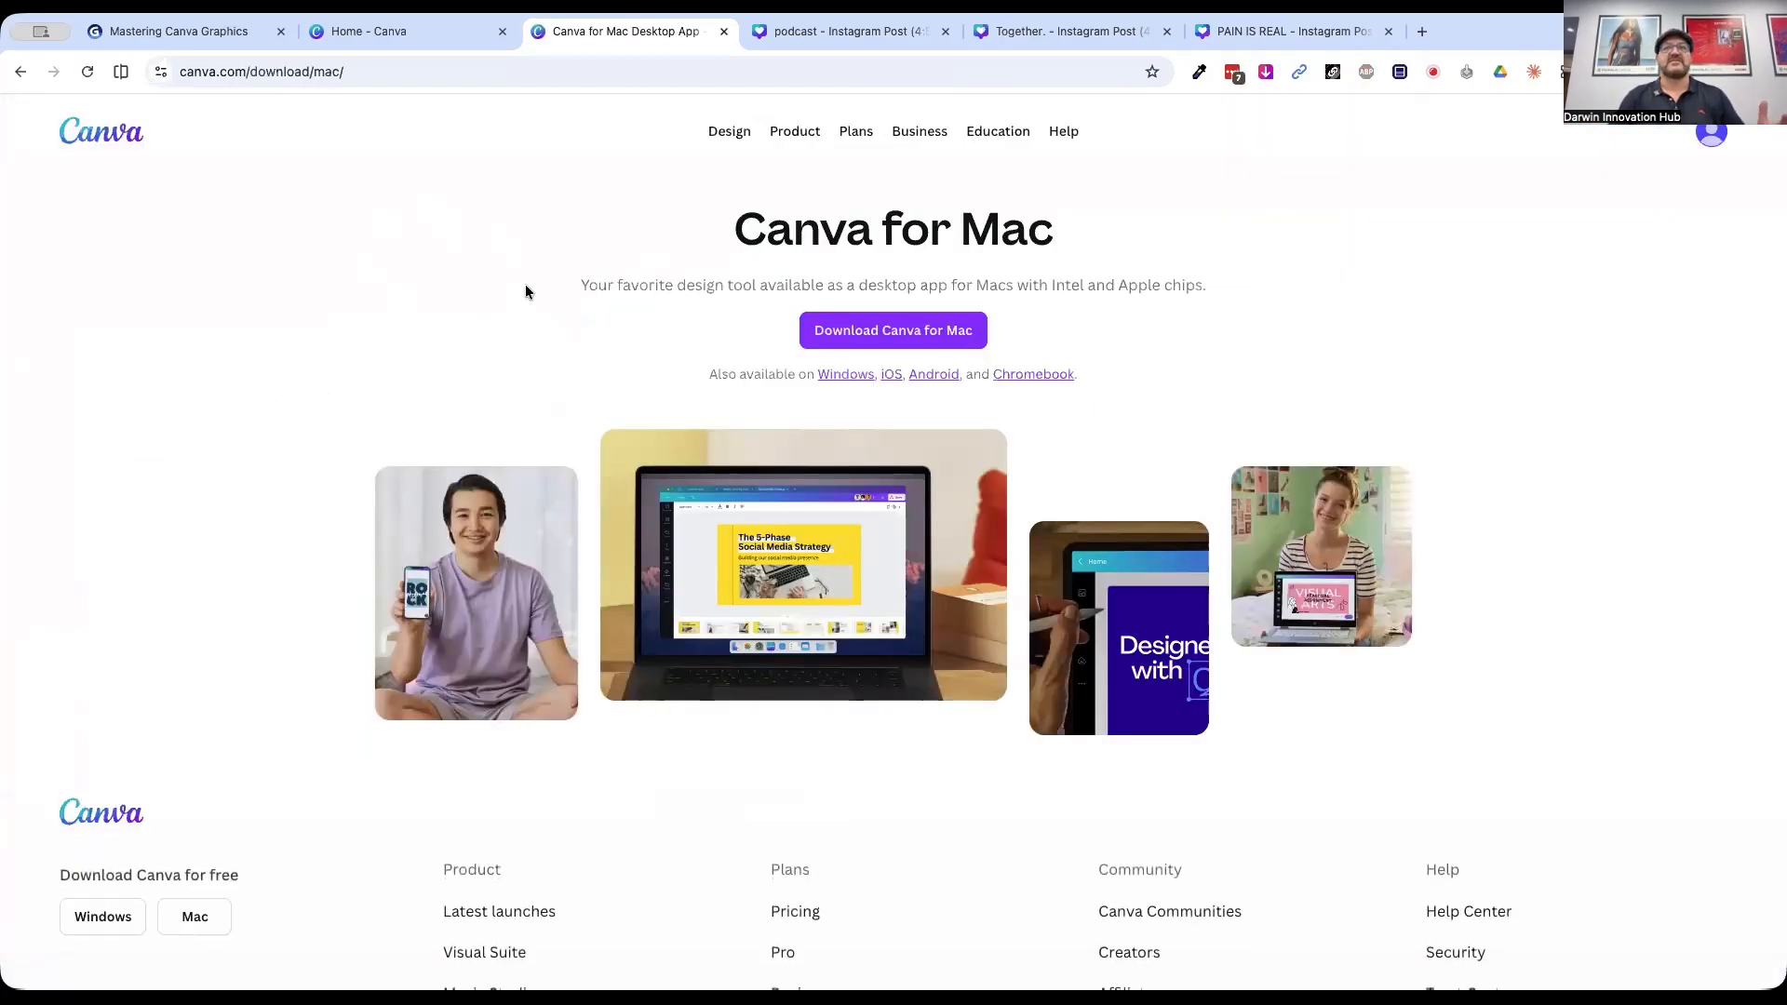
{"action": "left_click", "coordinate": [997, 131]}
{"action": "left_click", "coordinate": [724, 32]}
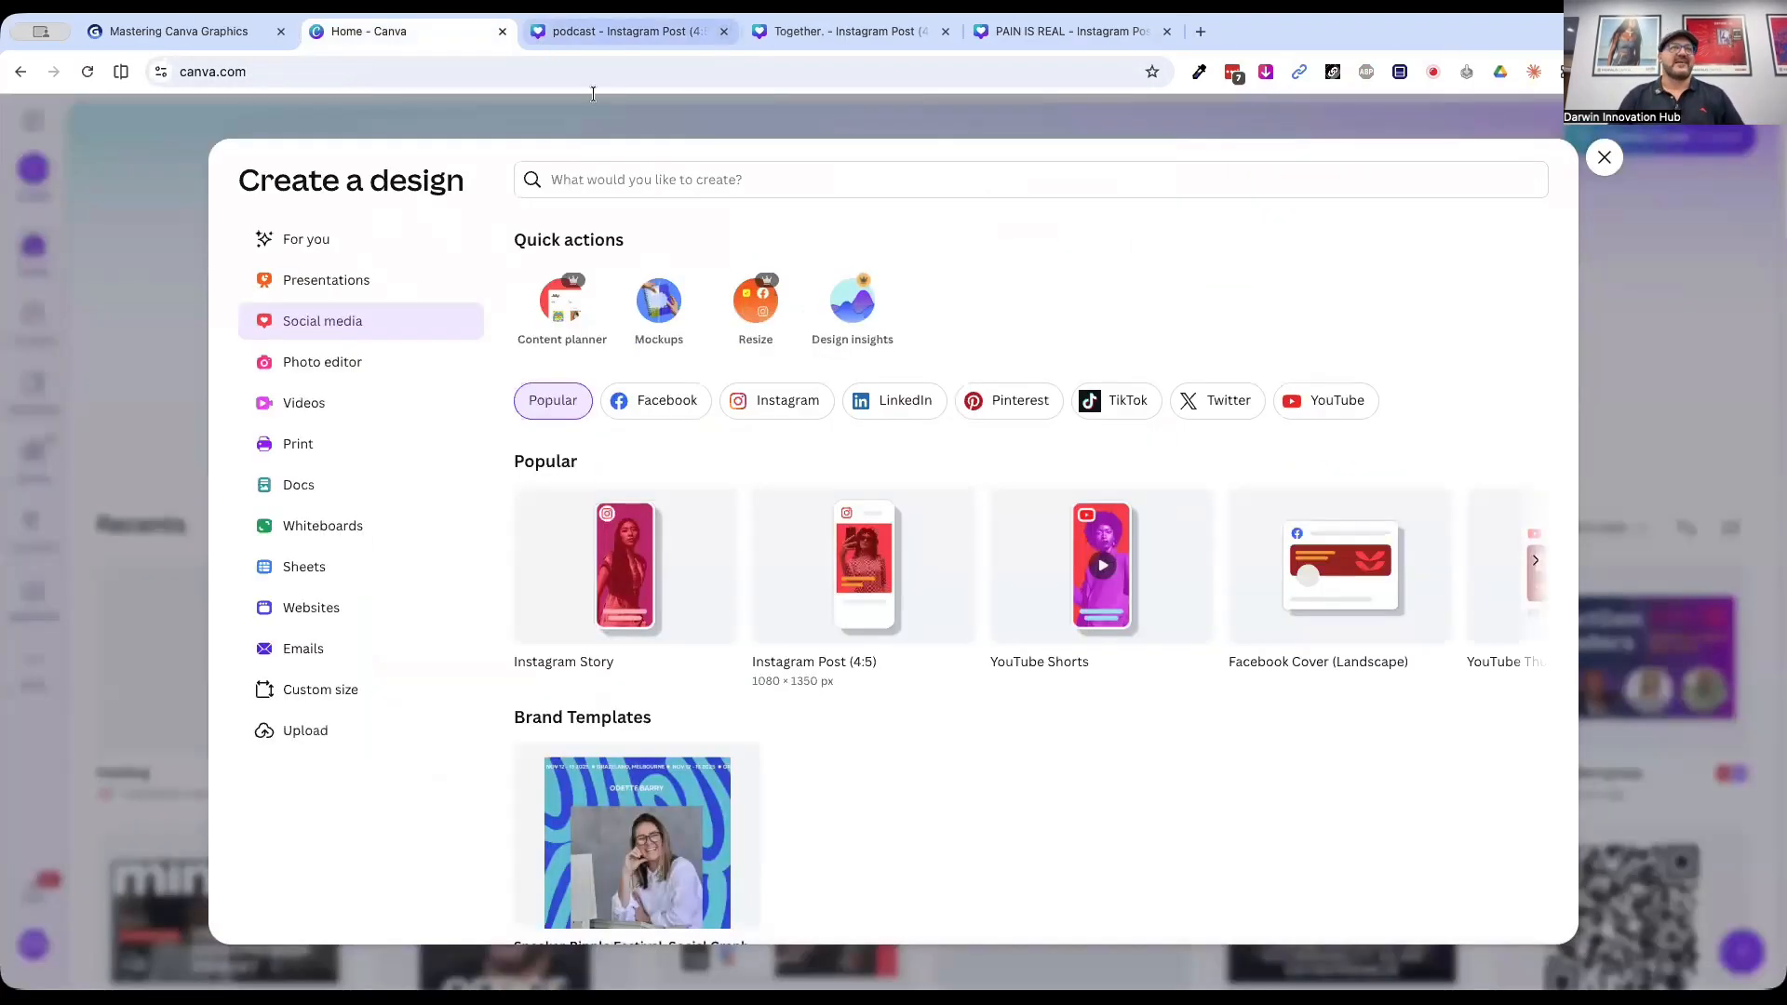